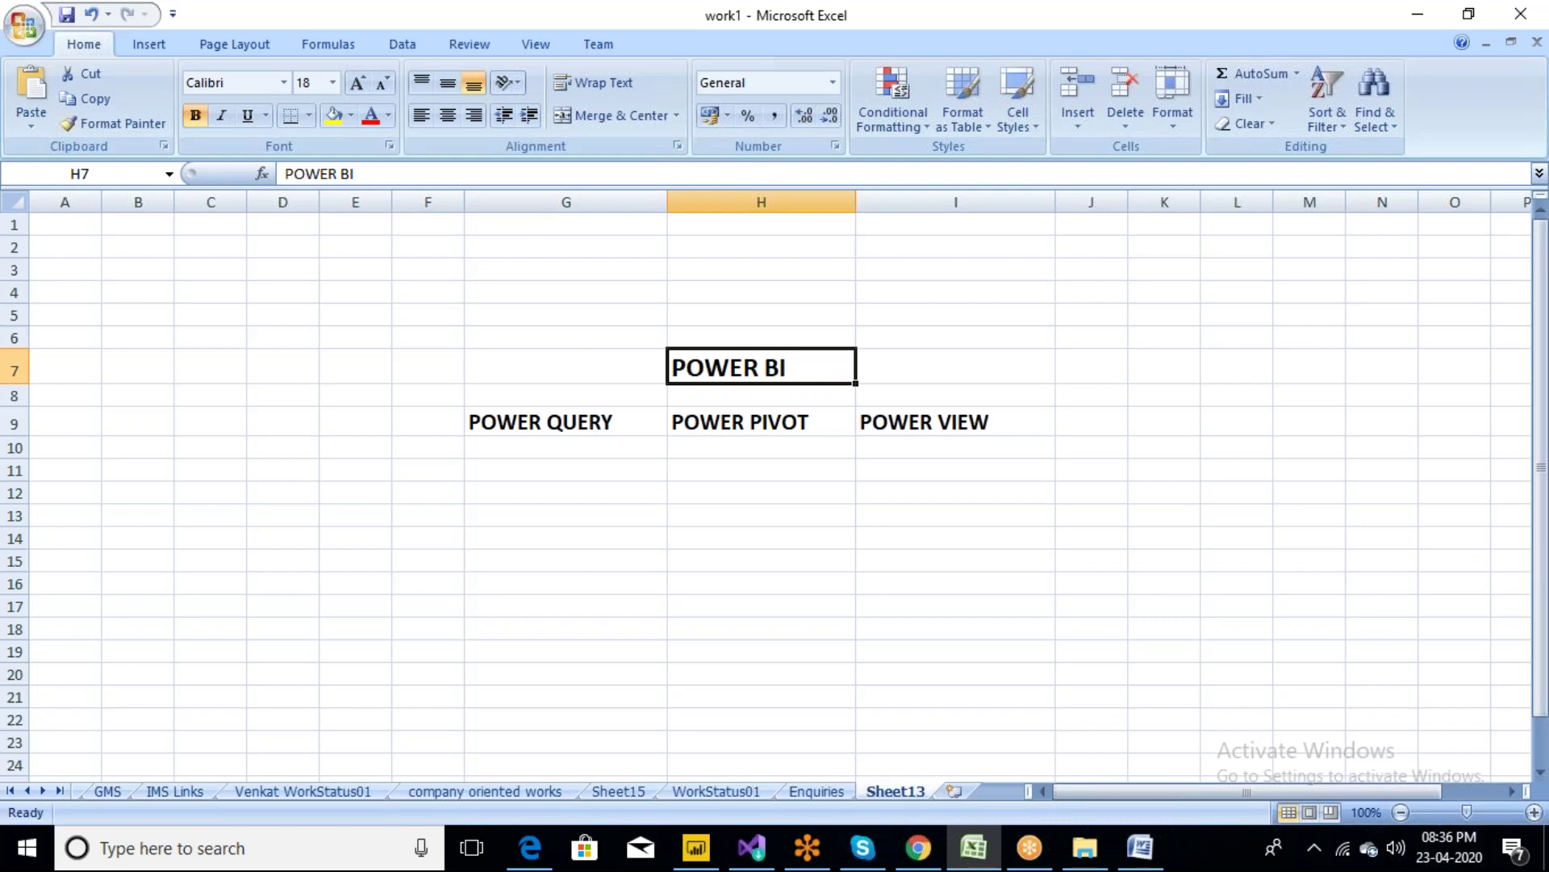
Enter "transform,clean the data" in cell G10 under the POWER QUERY heading
left_click(513, 449)
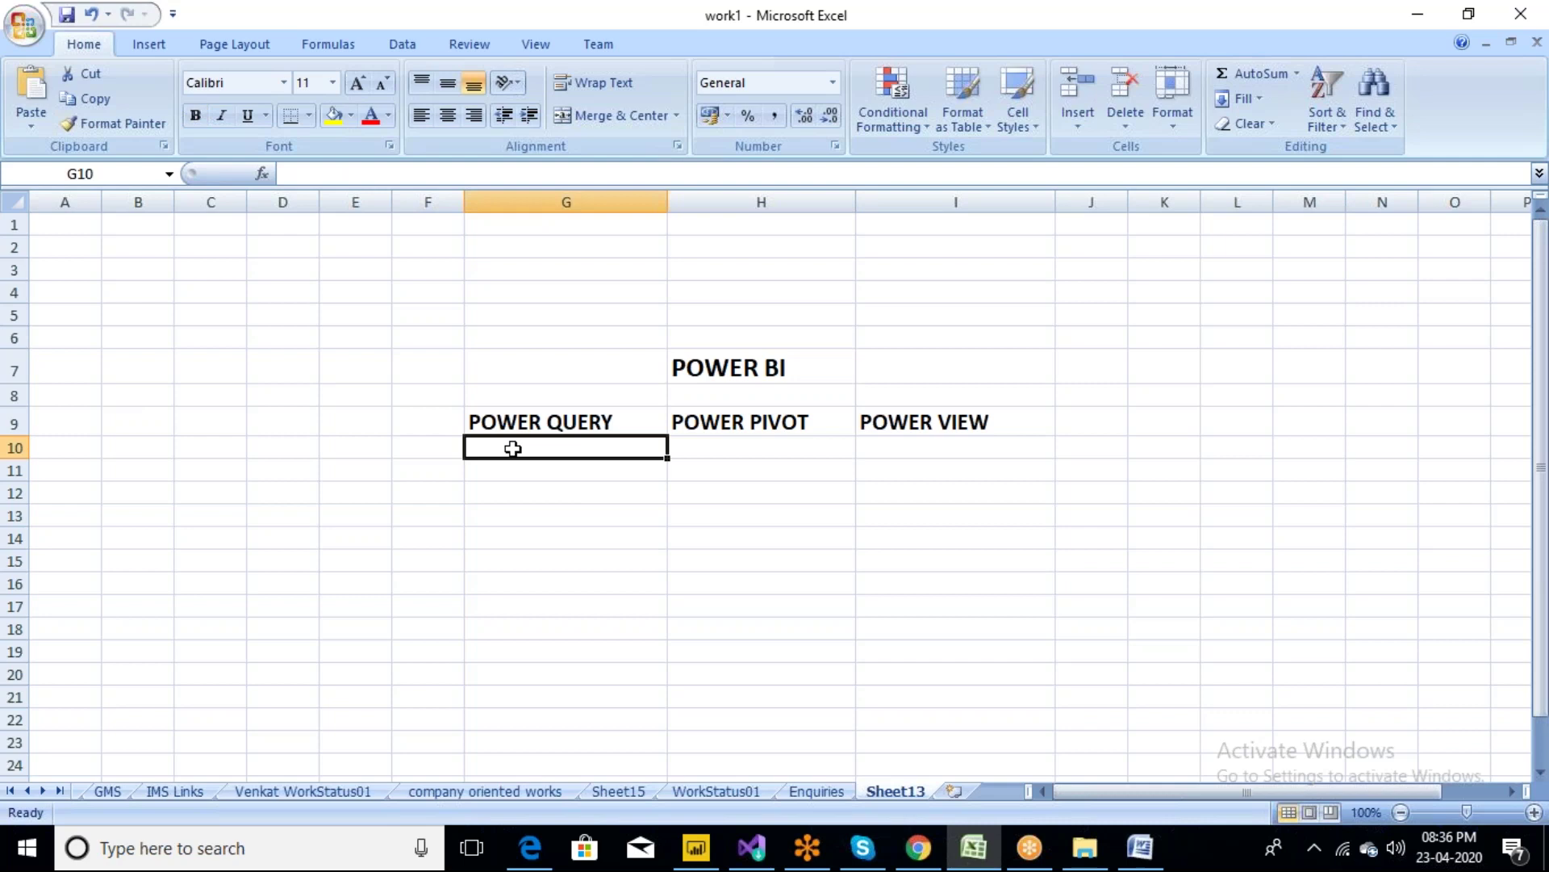
type("tr")
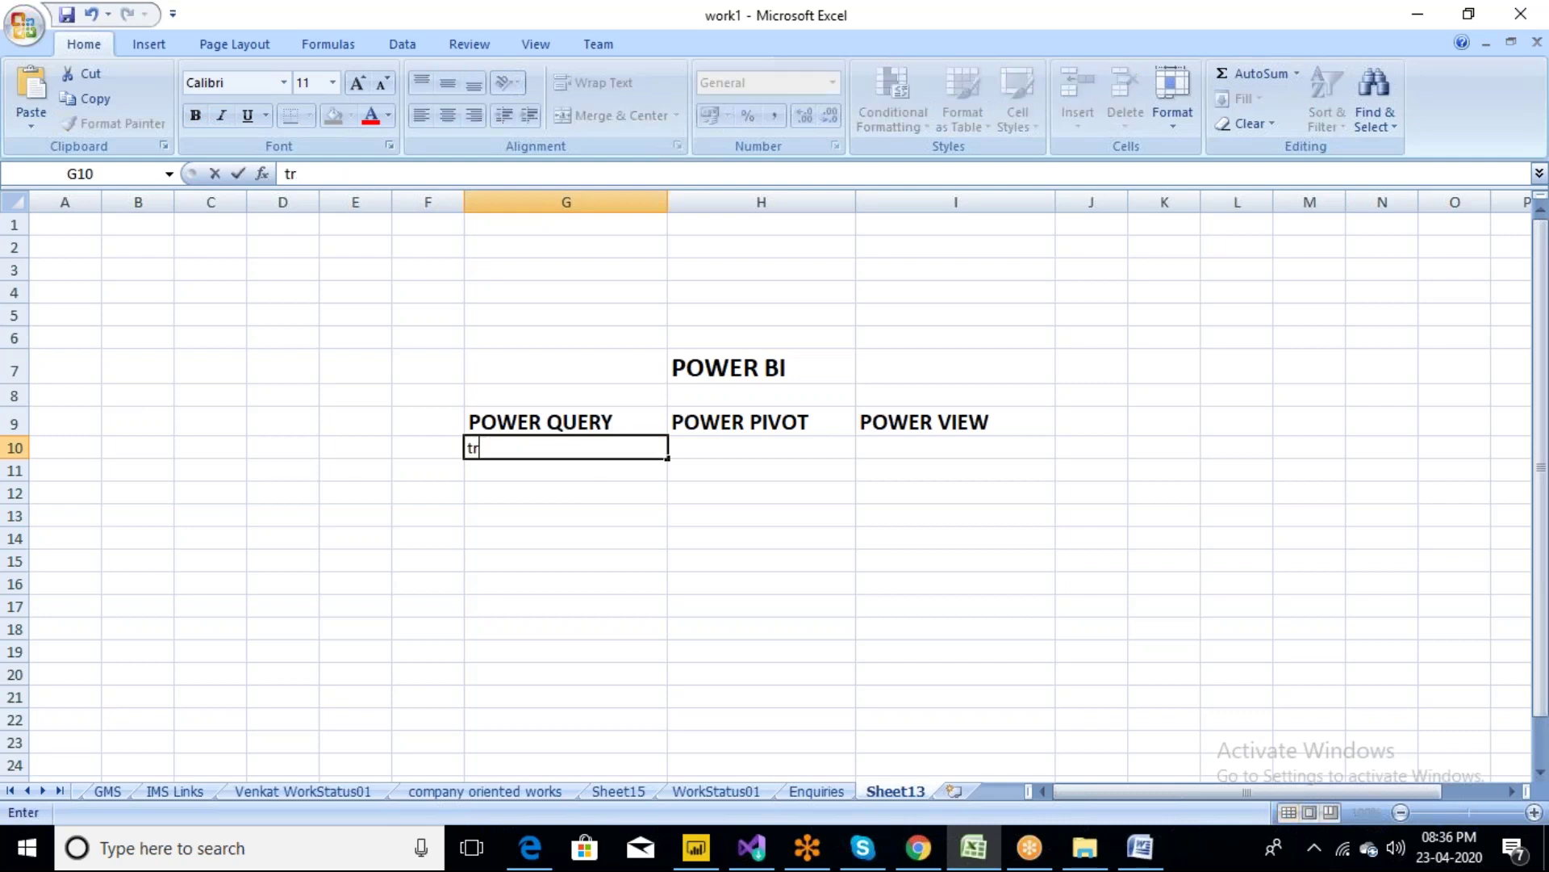
type("ansform")
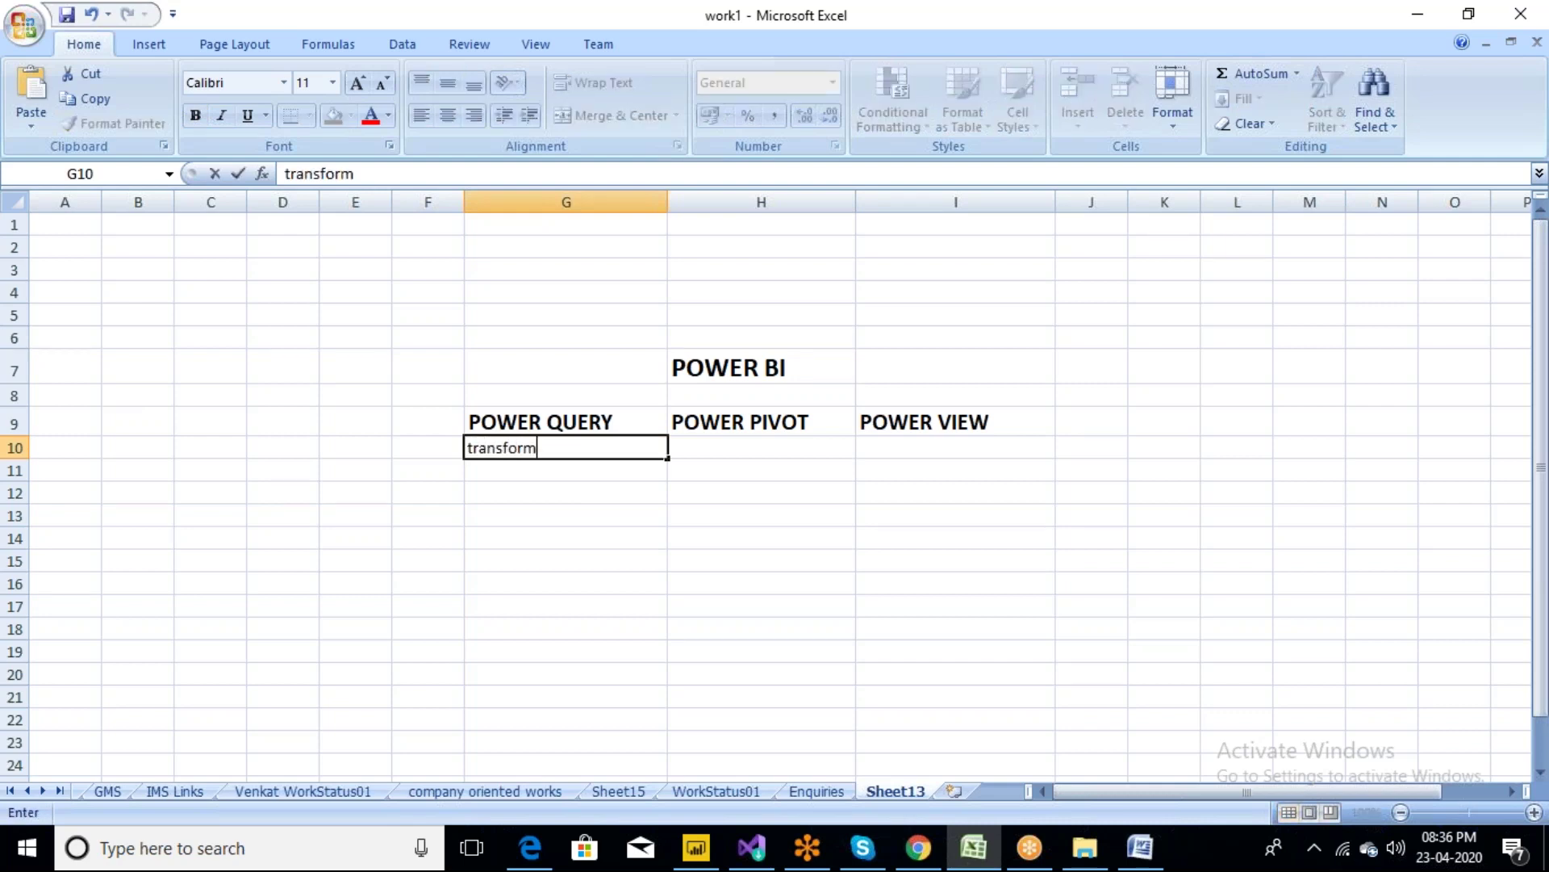
type(",clean the data")
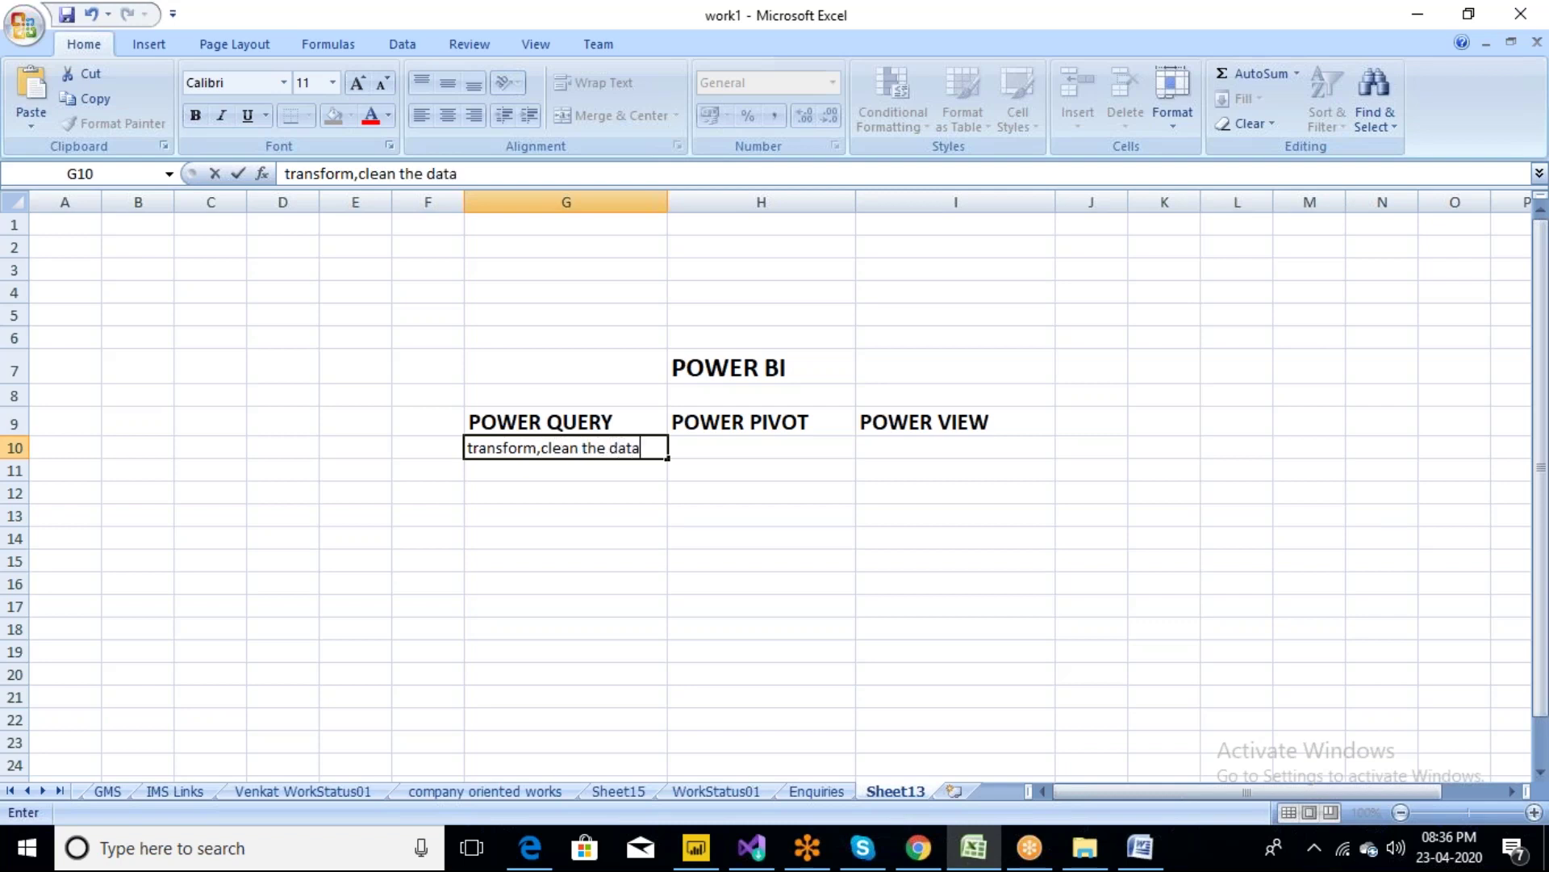
key("Tab")
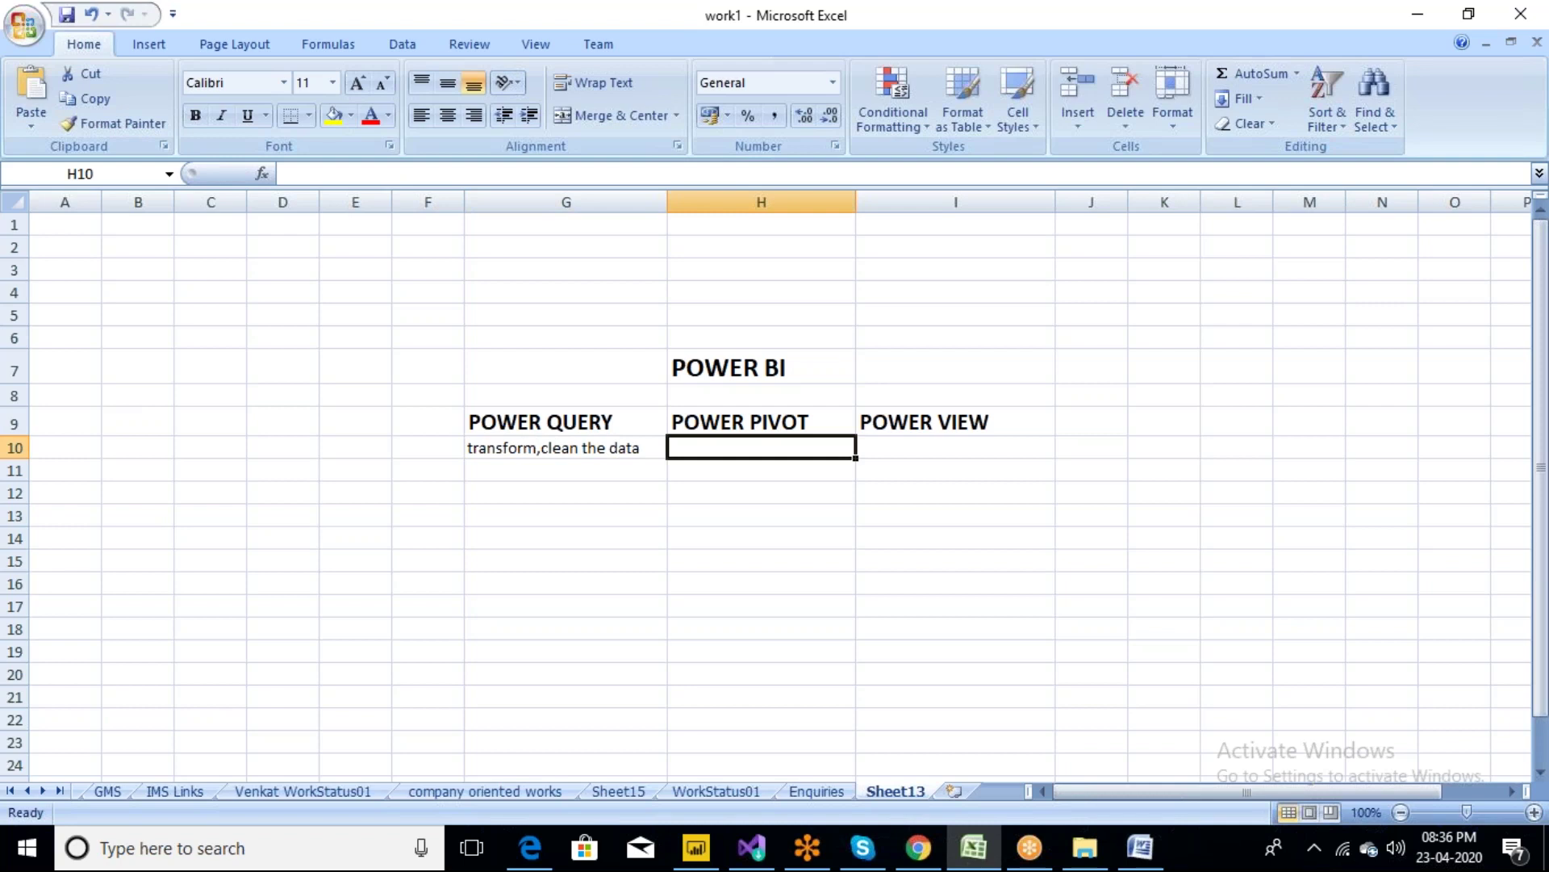
Enter "data analysis,calculations" in cell H10 under the POWER PIVOT heading
type("data analysis")
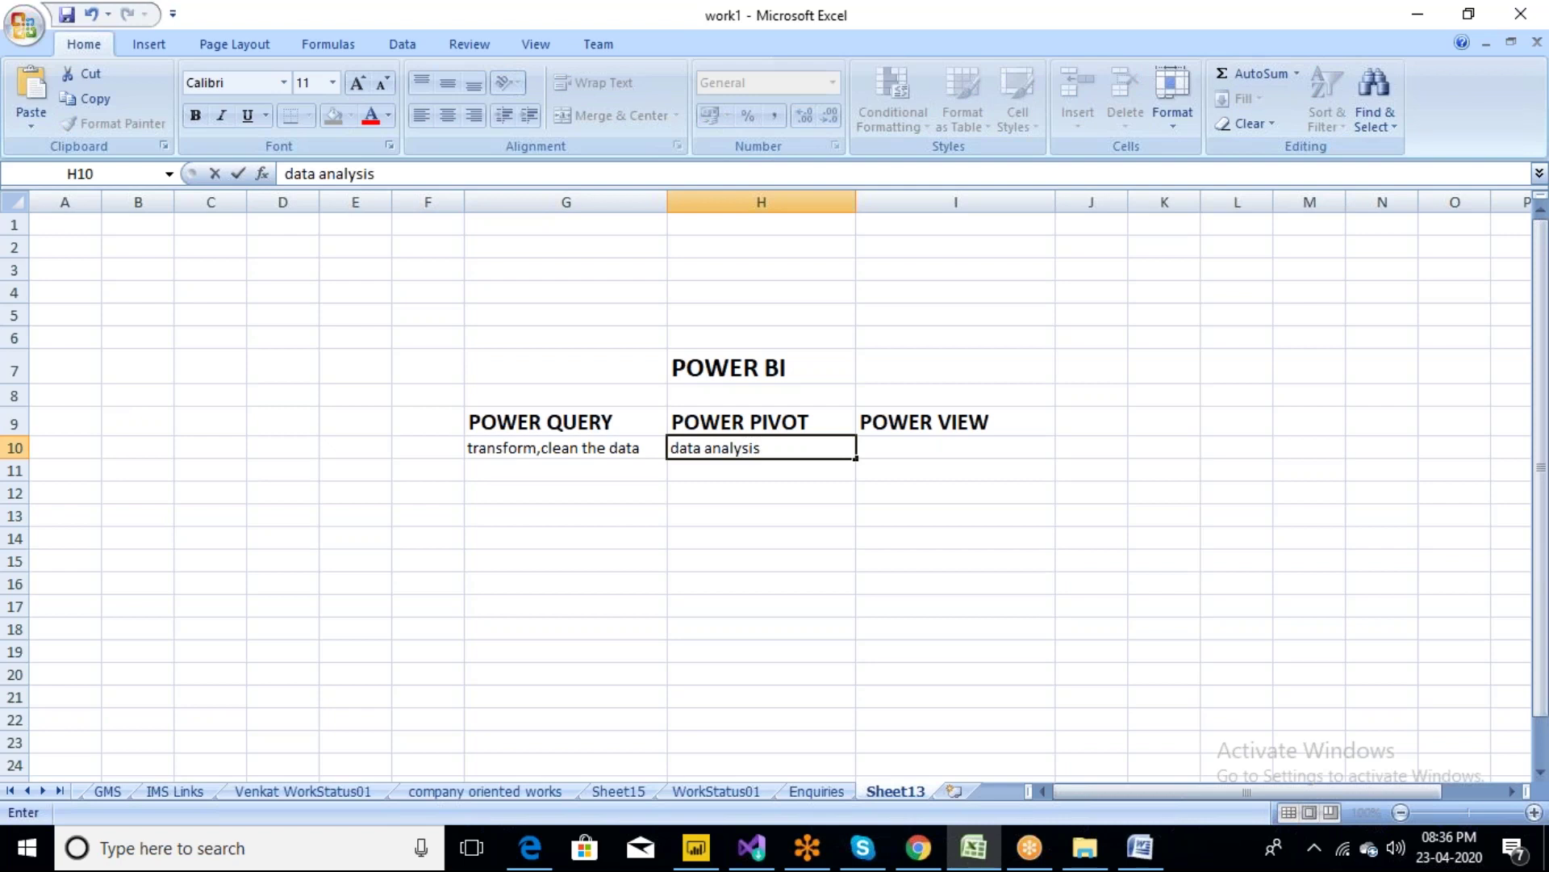
type(",calculations")
key("Tab")
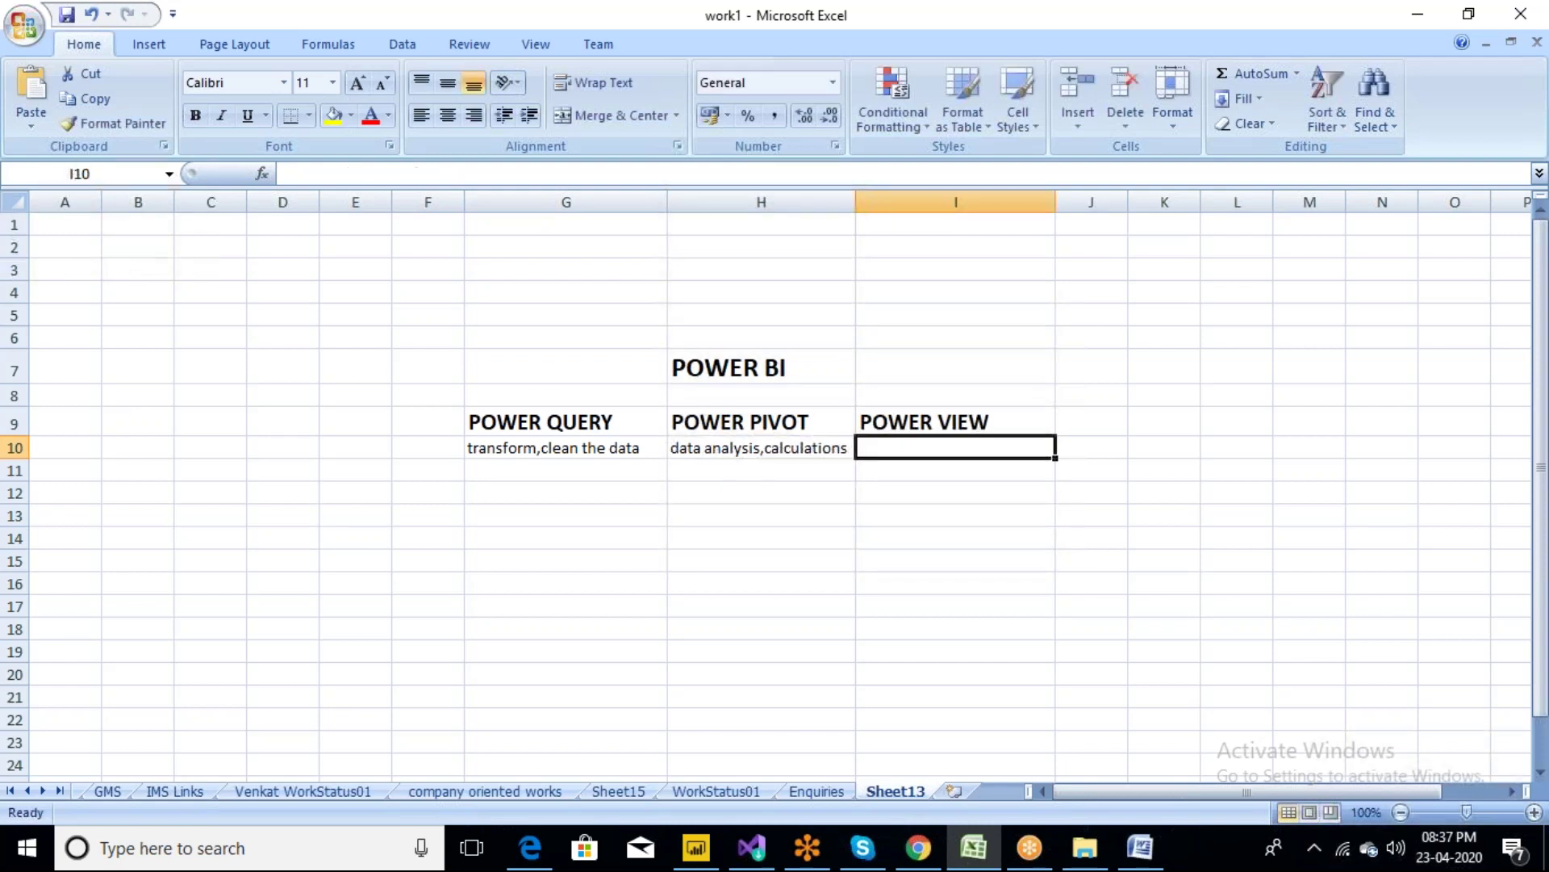
Enter "reports/dashboards" in cell I10 under the POWER VIEW heading
type("visu")
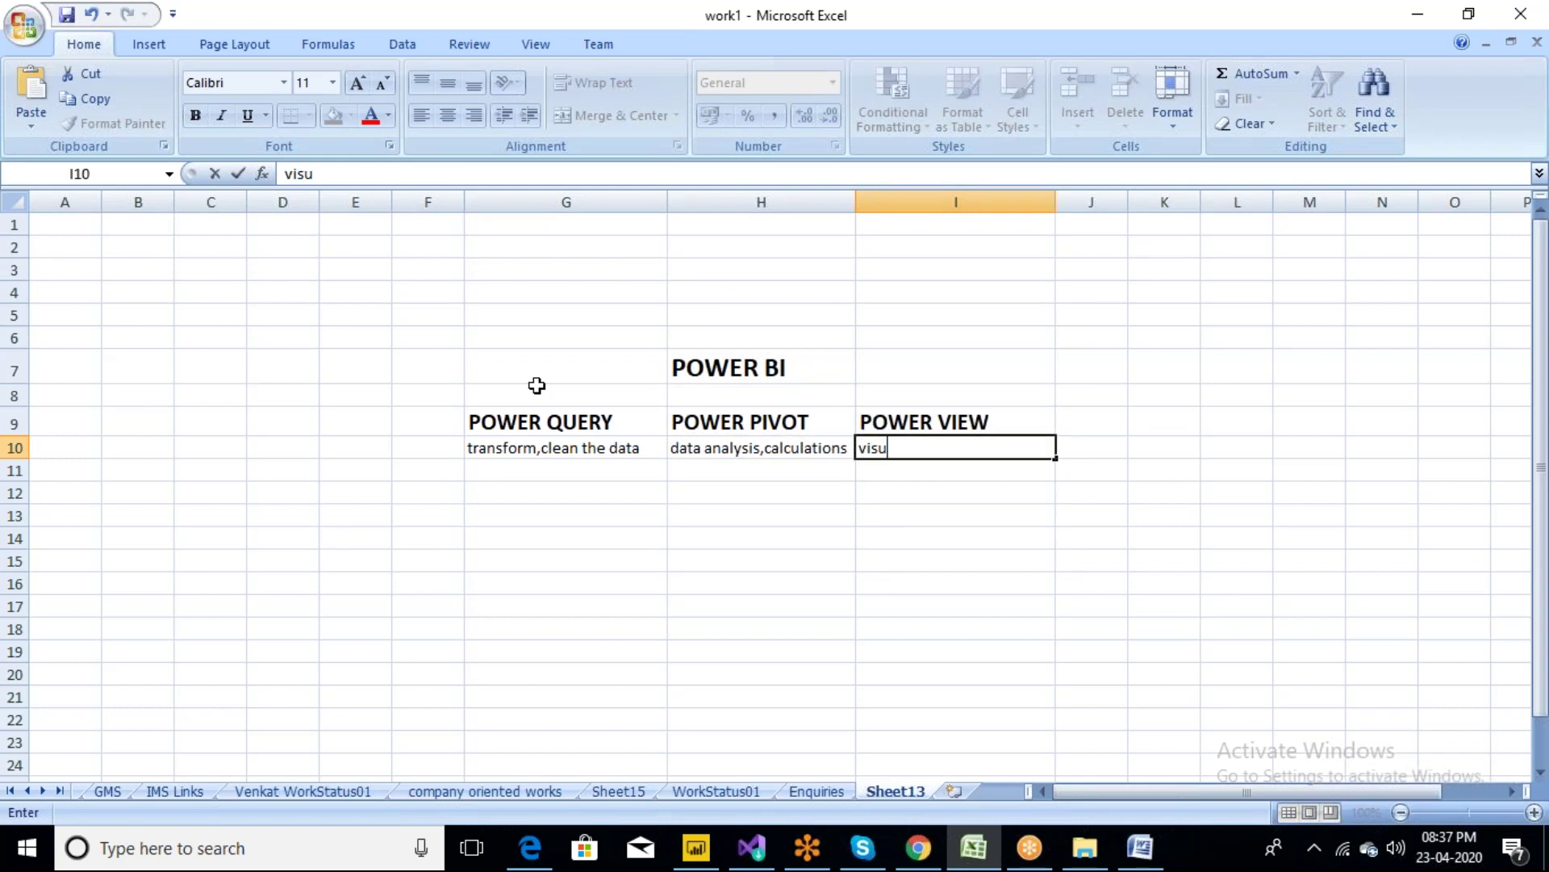
key("BackSpace")
key("BackSpace")
key("BackSpace")
key("BackSpace")
type("reports/d")
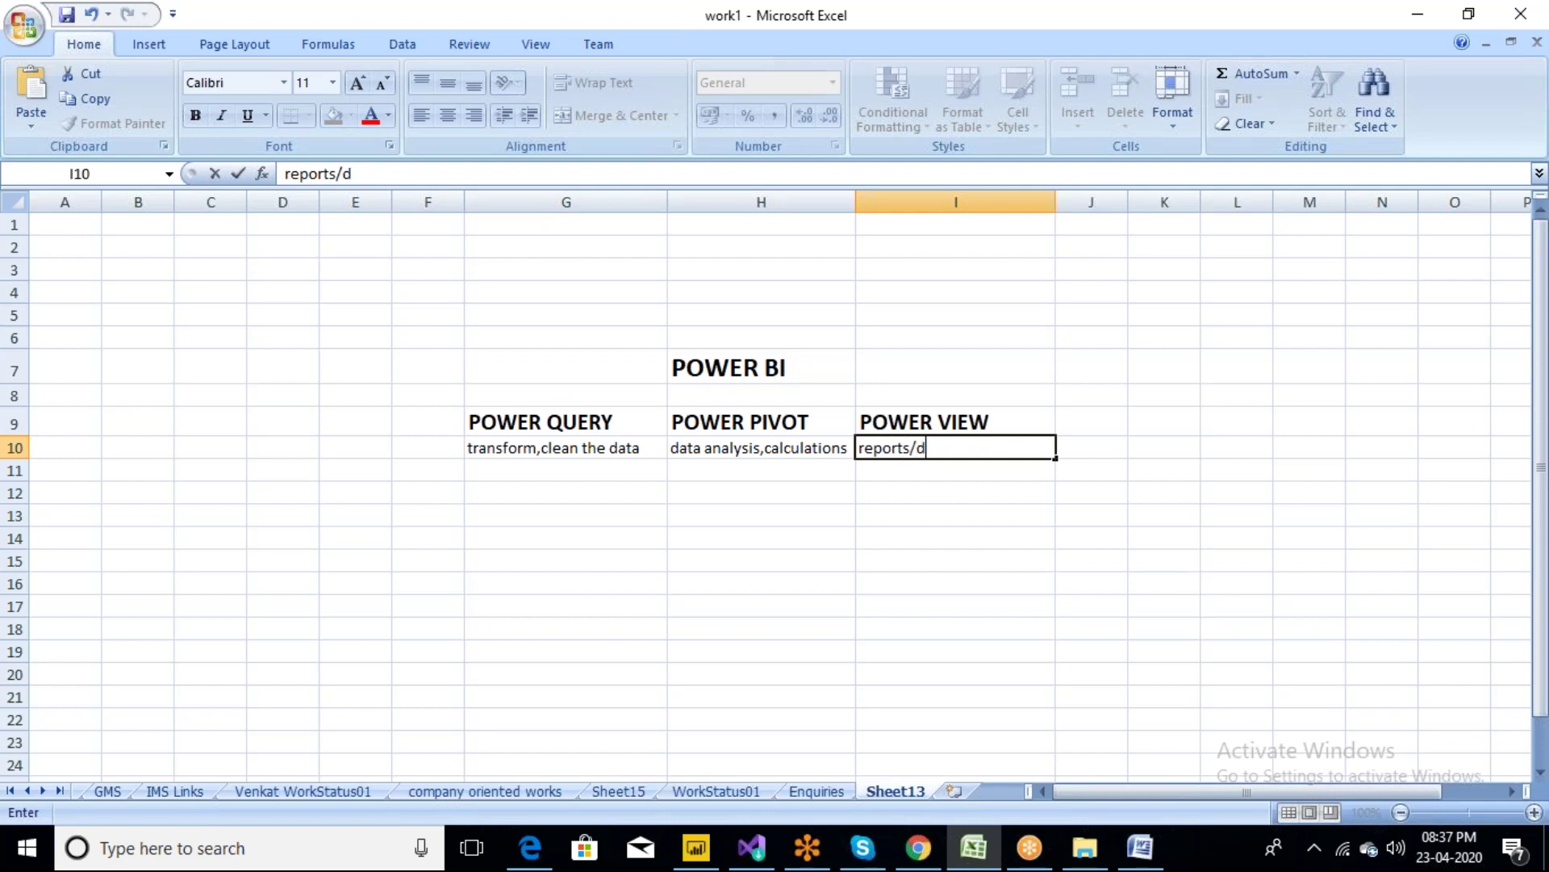
type("ashboards")
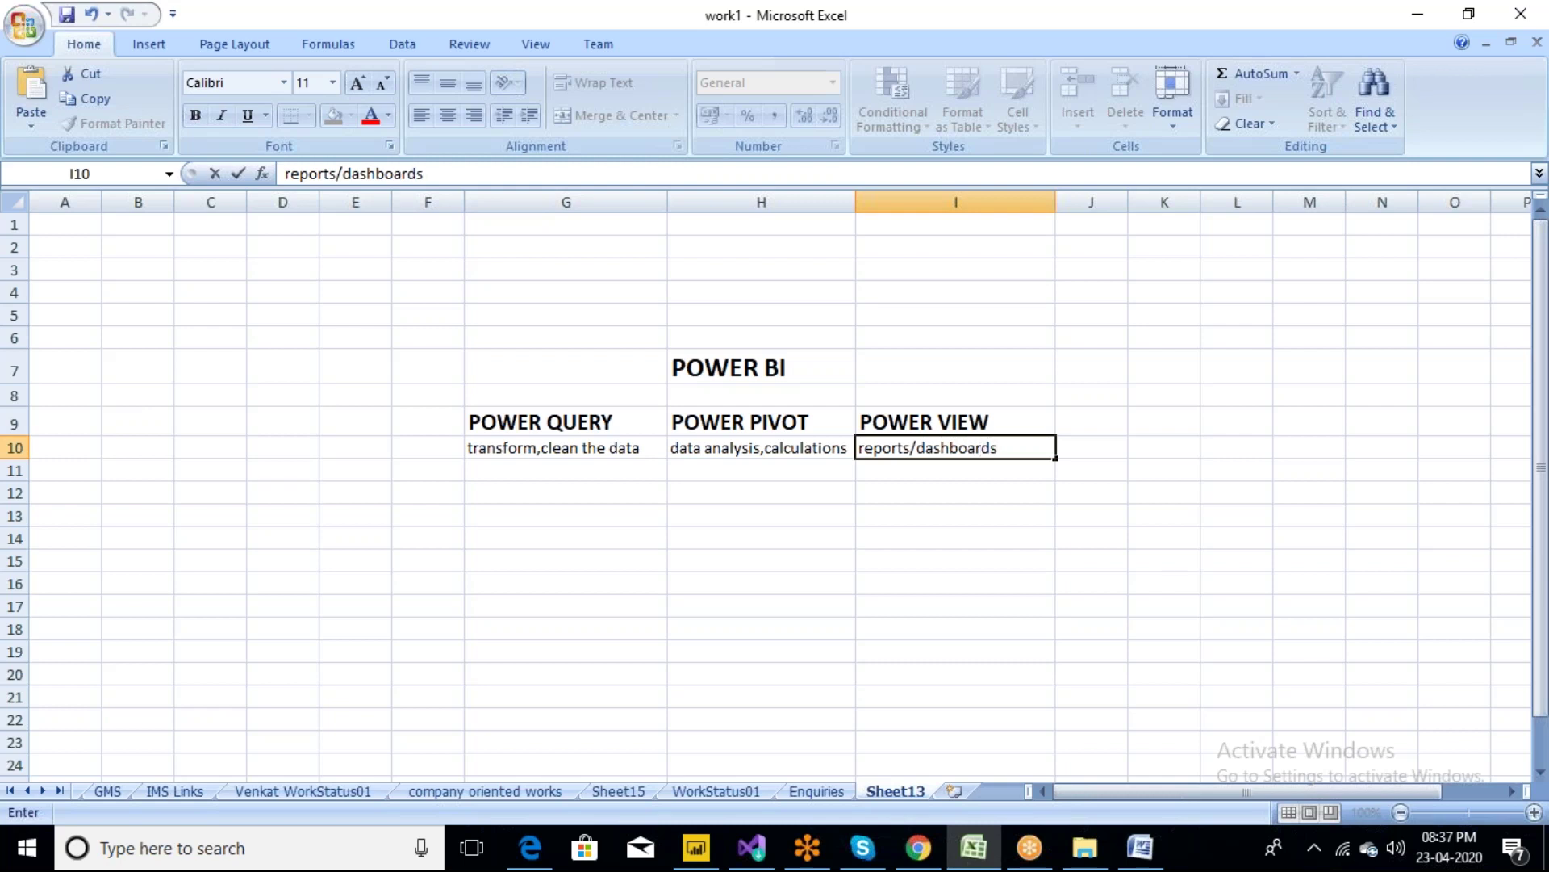
Fill the POWER QUERY heading and its description in G9:G10 with yellow
left_click(616, 450)
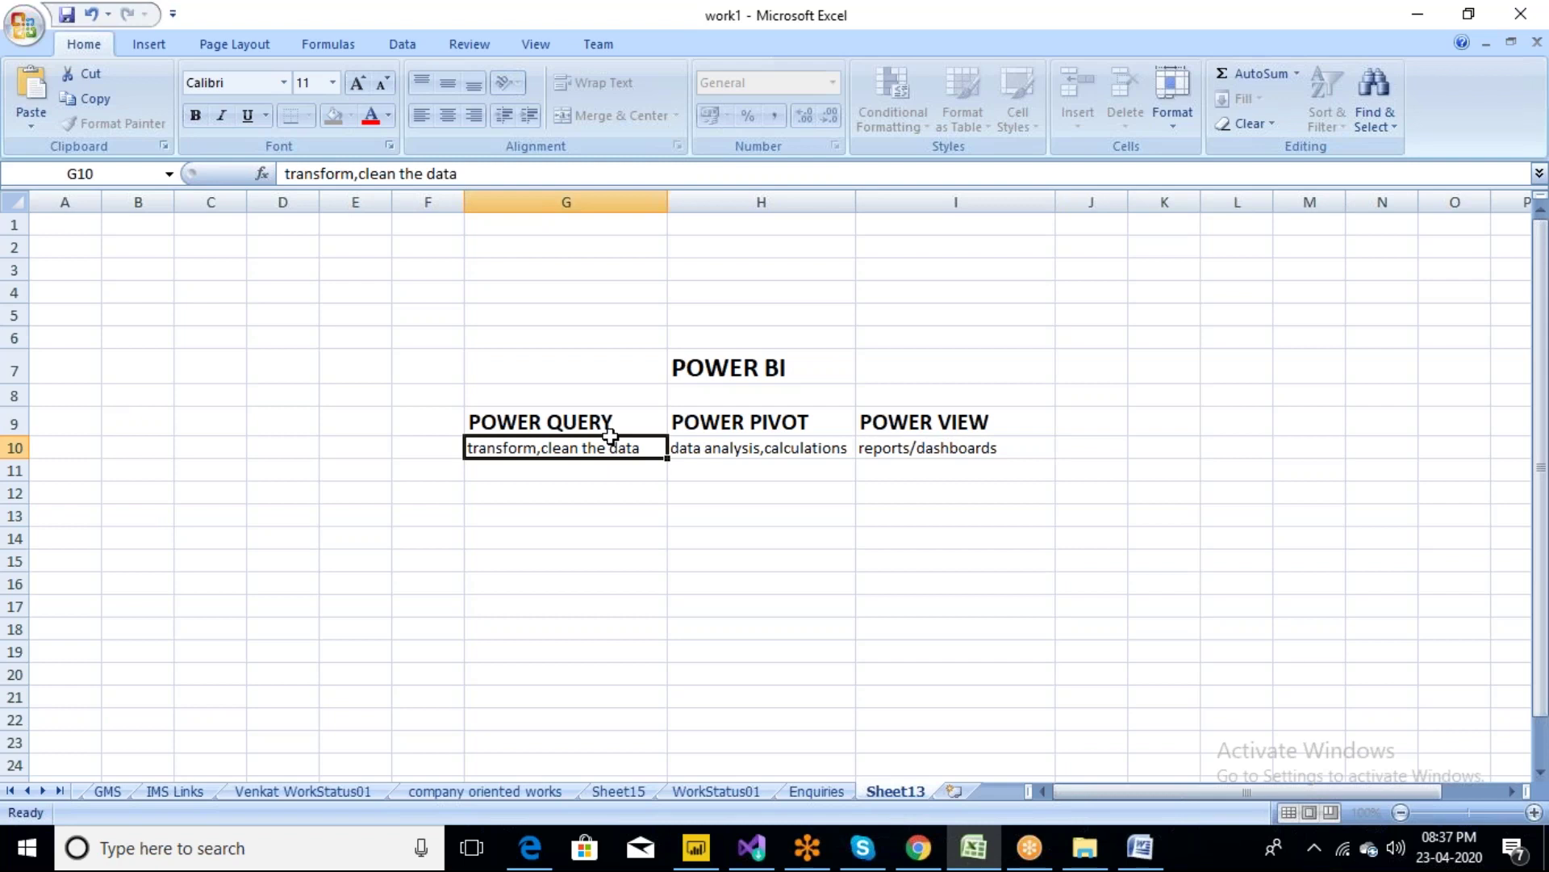
left_click_drag(611, 436, 608, 424)
left_click(332, 115)
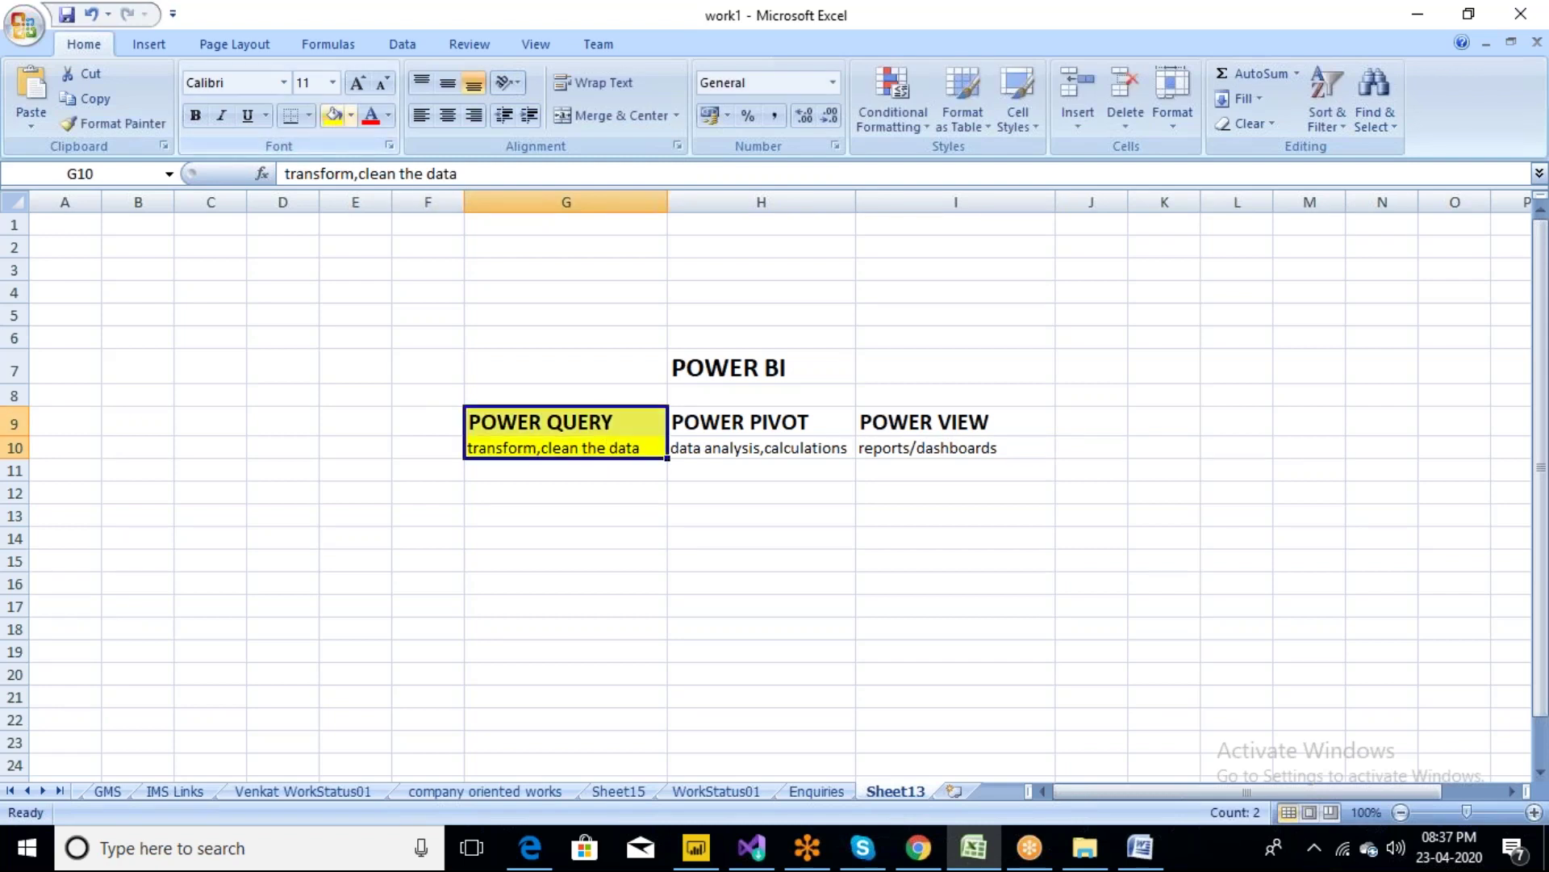
left_click(550, 545)
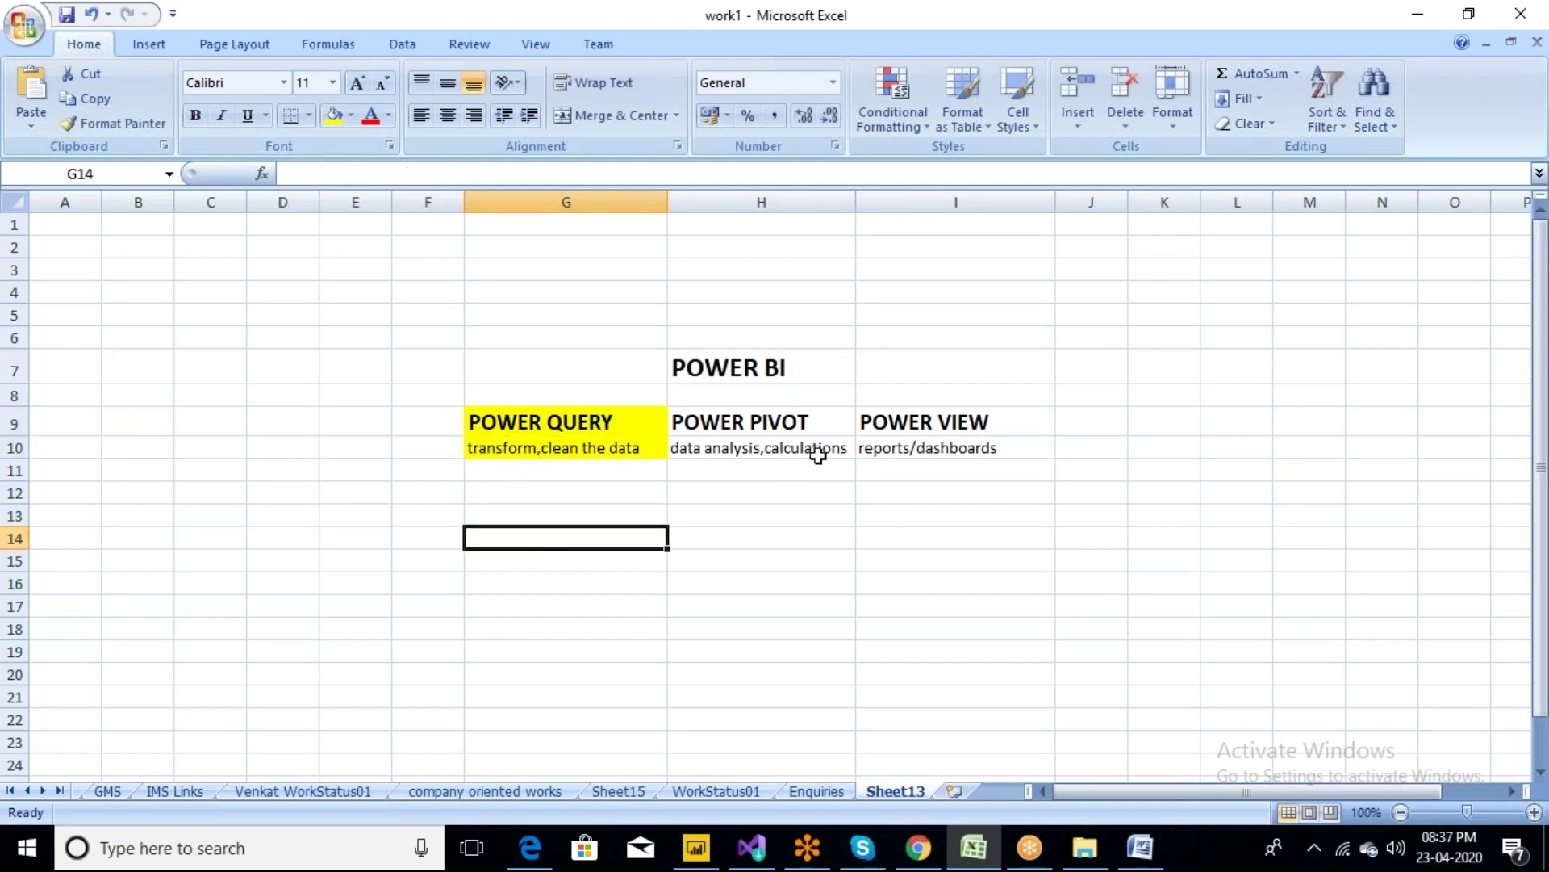
Fill the POWER PIVOT heading and its description in H9:H10 with the standard light green
left_click_drag(819, 443, 789, 421)
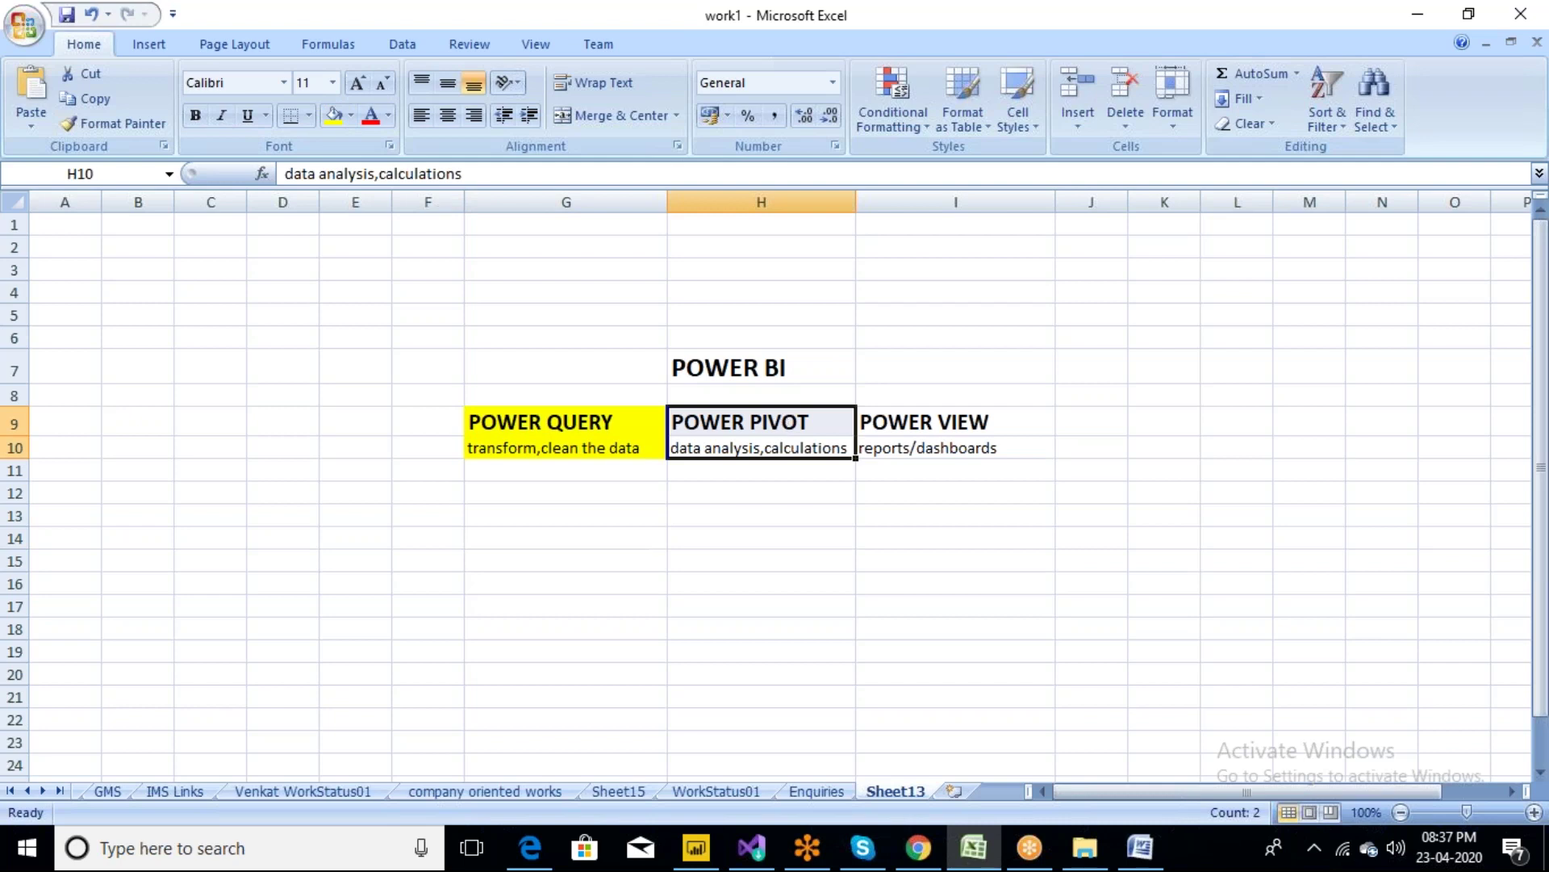
left_click(351, 115)
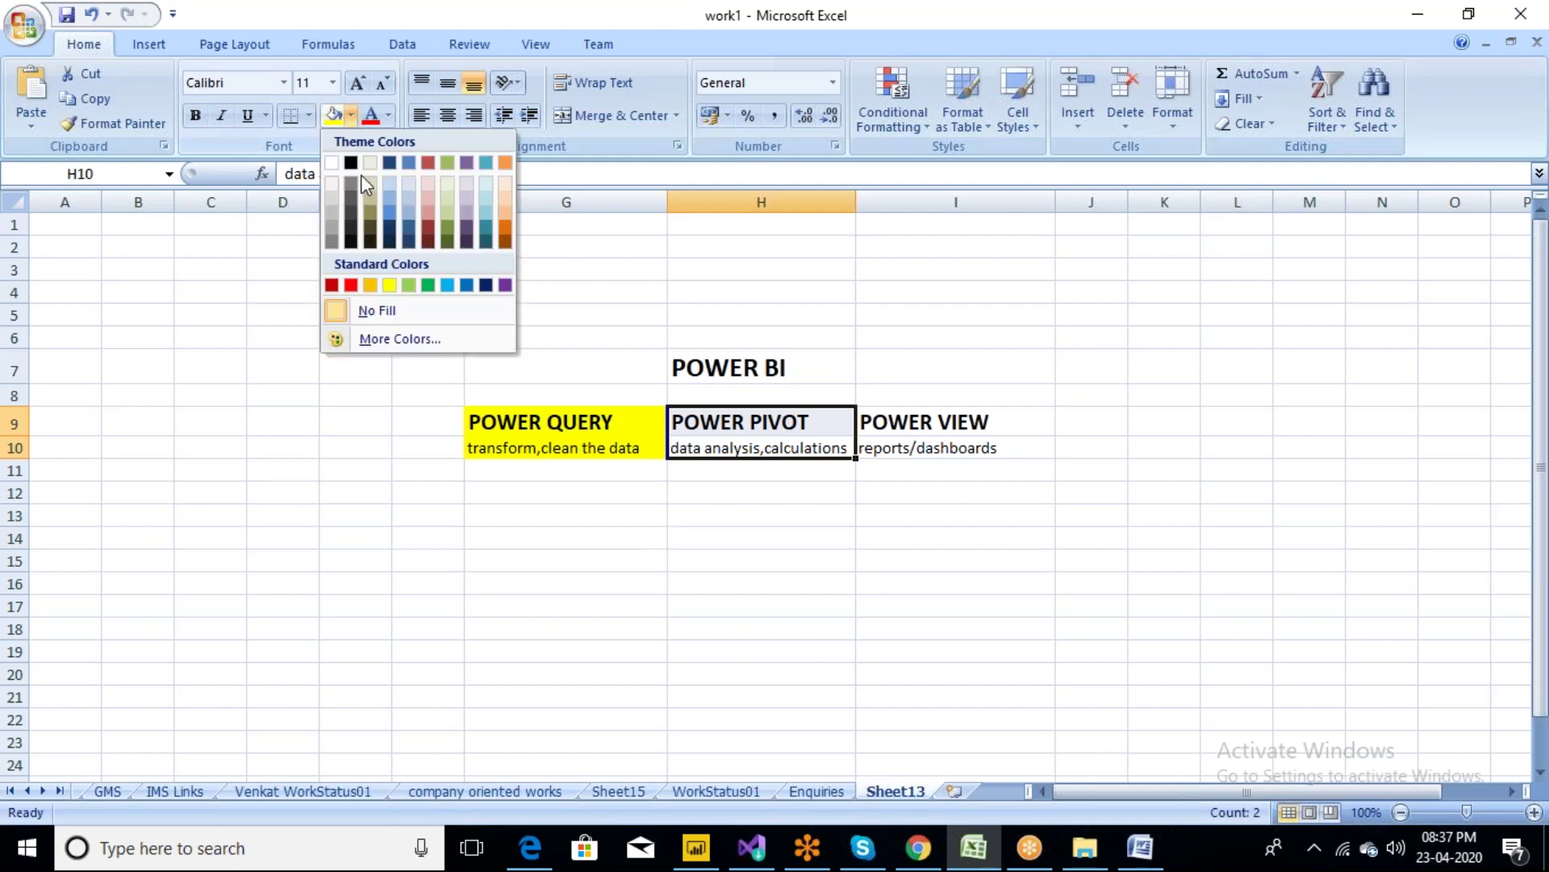
left_click(409, 284)
Fill the POWER VIEW heading and its description in I9:I10 with the standard light blue
left_click_drag(936, 445, 923, 421)
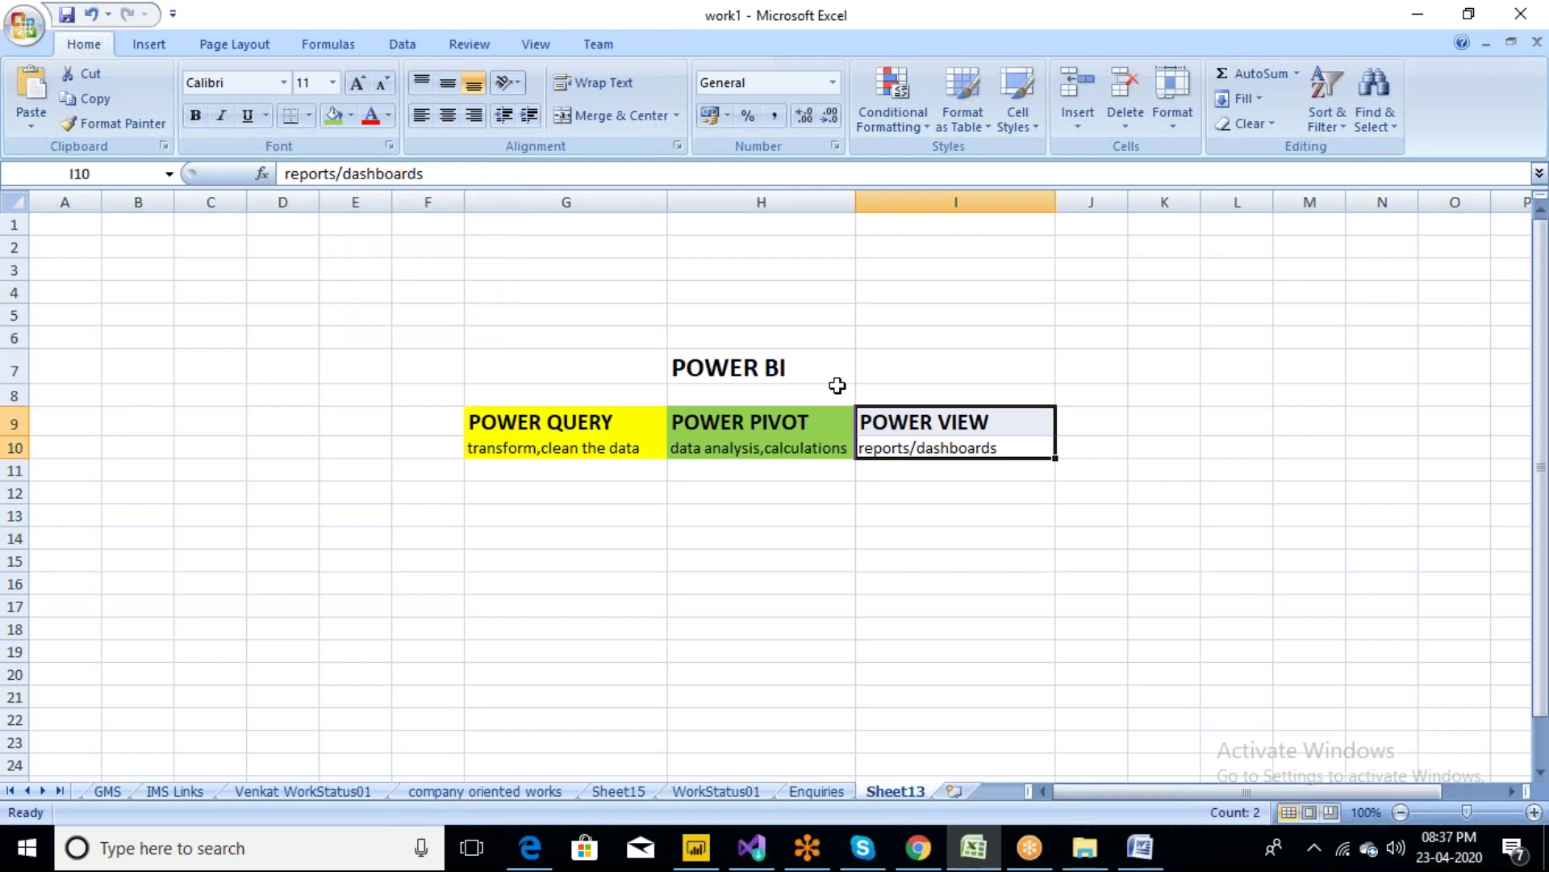
left_click(351, 115)
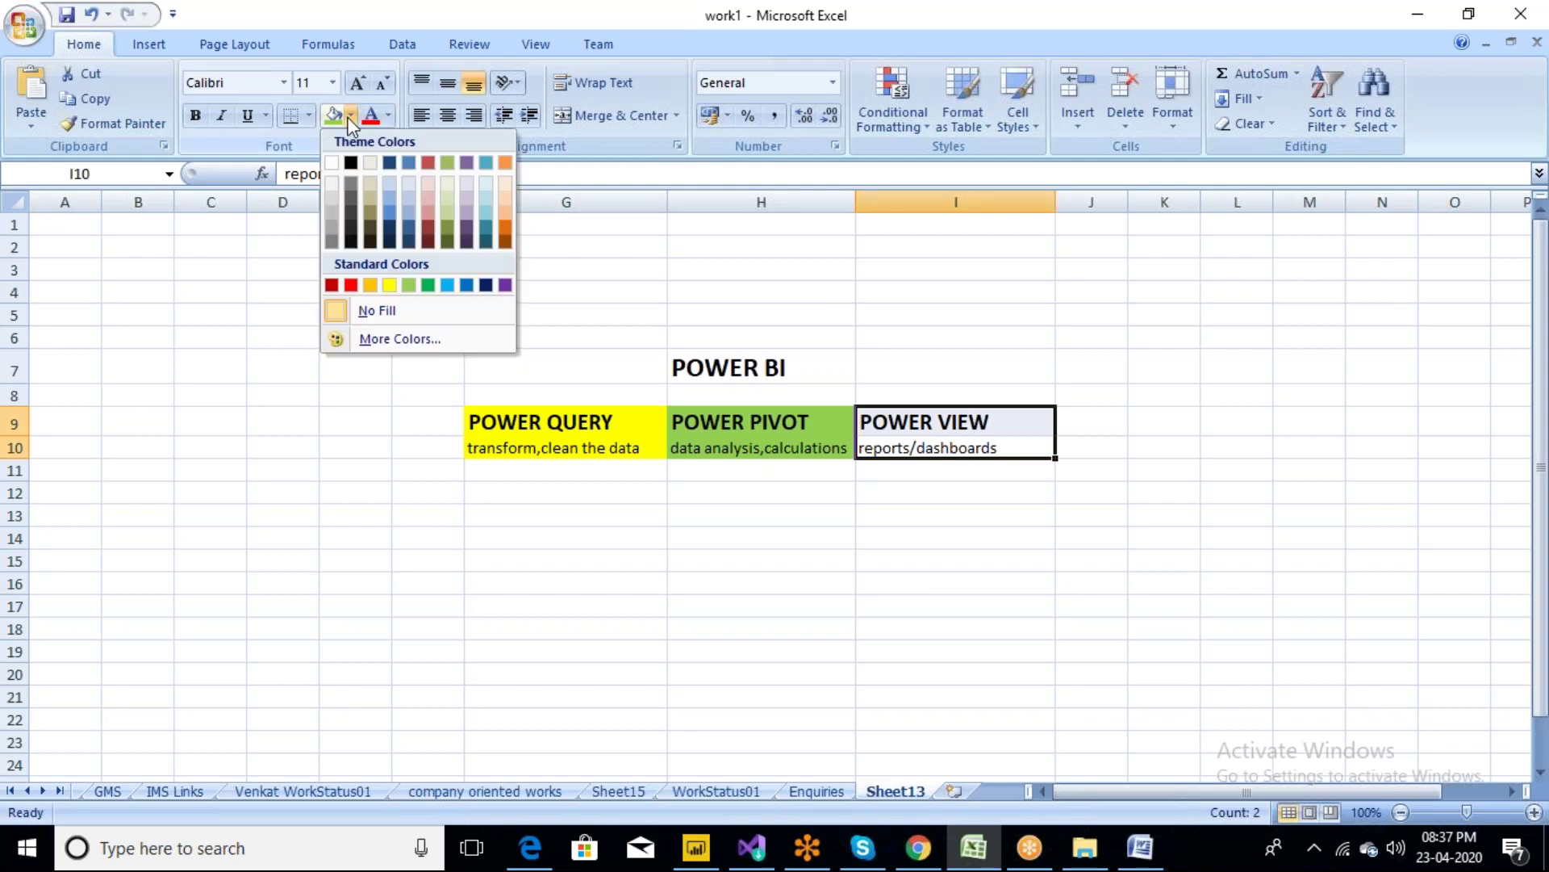
left_click(447, 284)
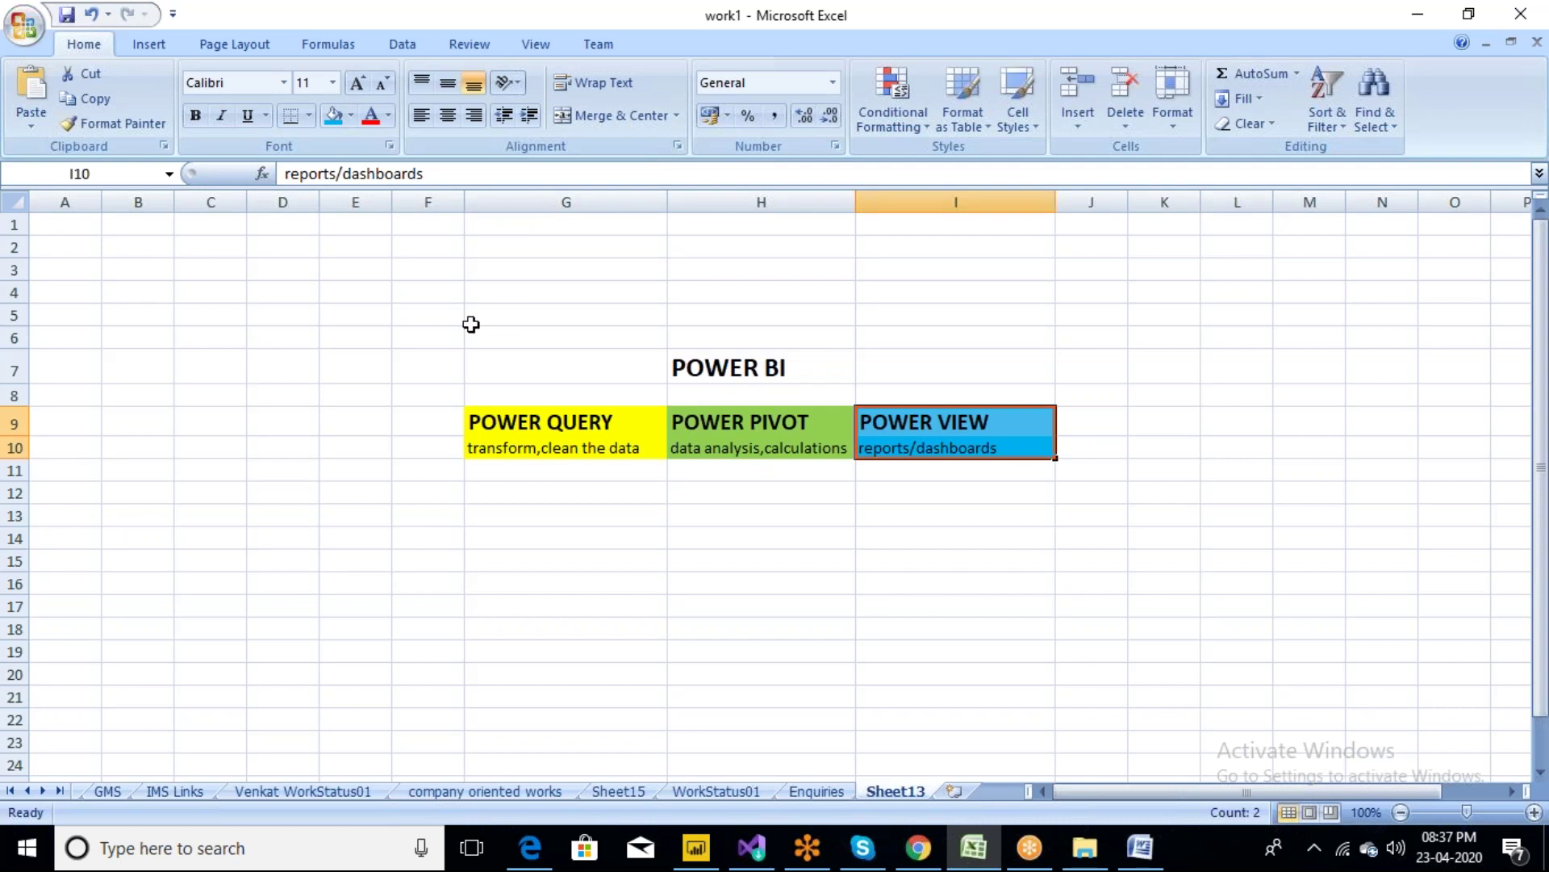
left_click(564, 514)
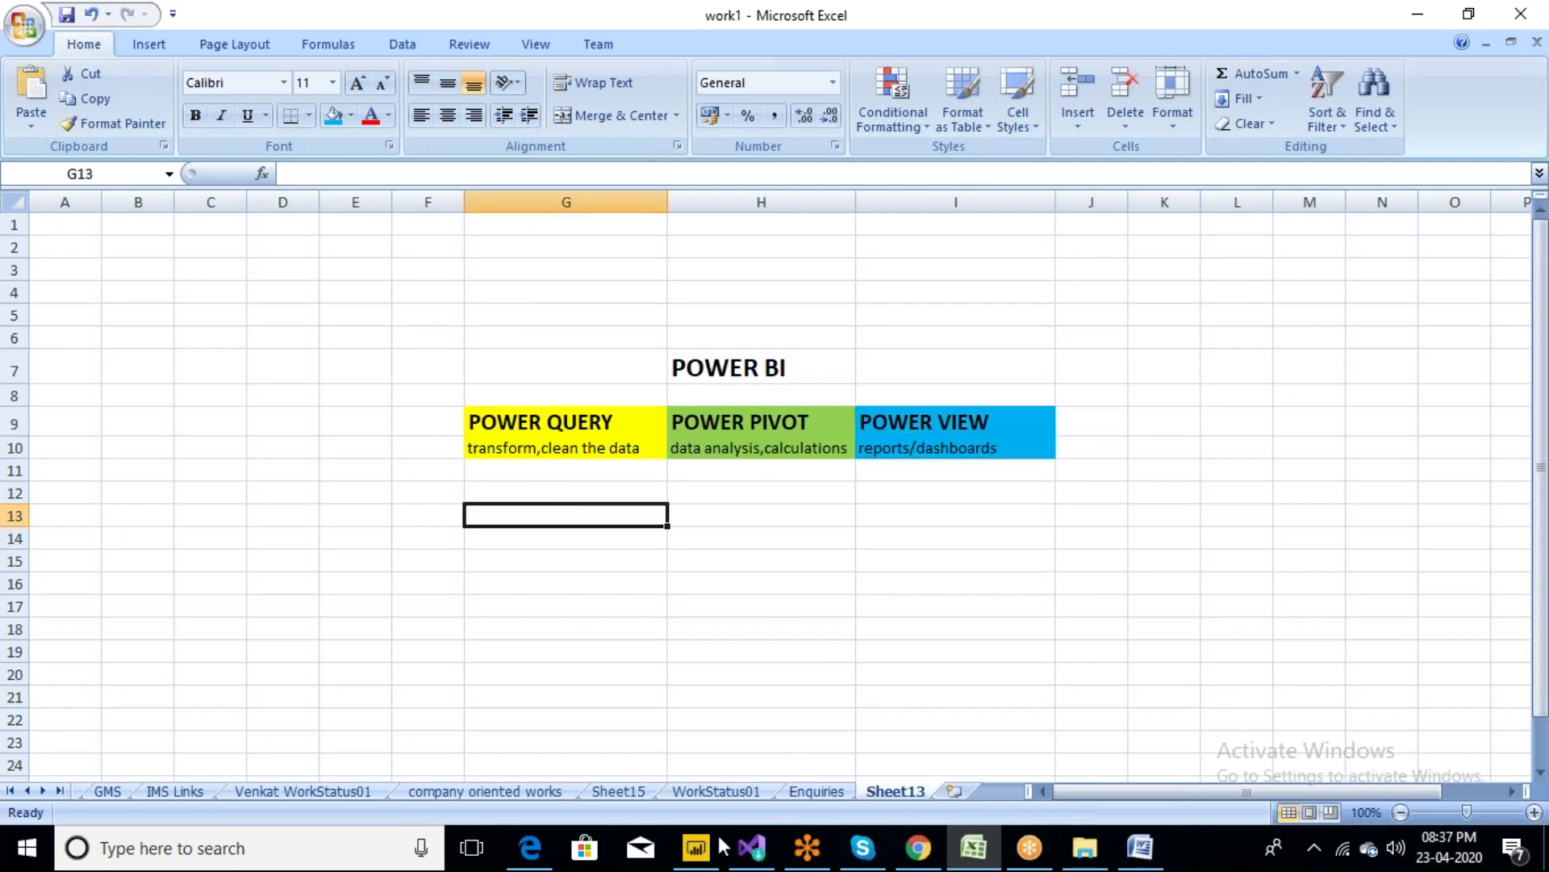
Switch to Power BI Desktop and start importing data from an Excel workbook
left_click(696, 848)
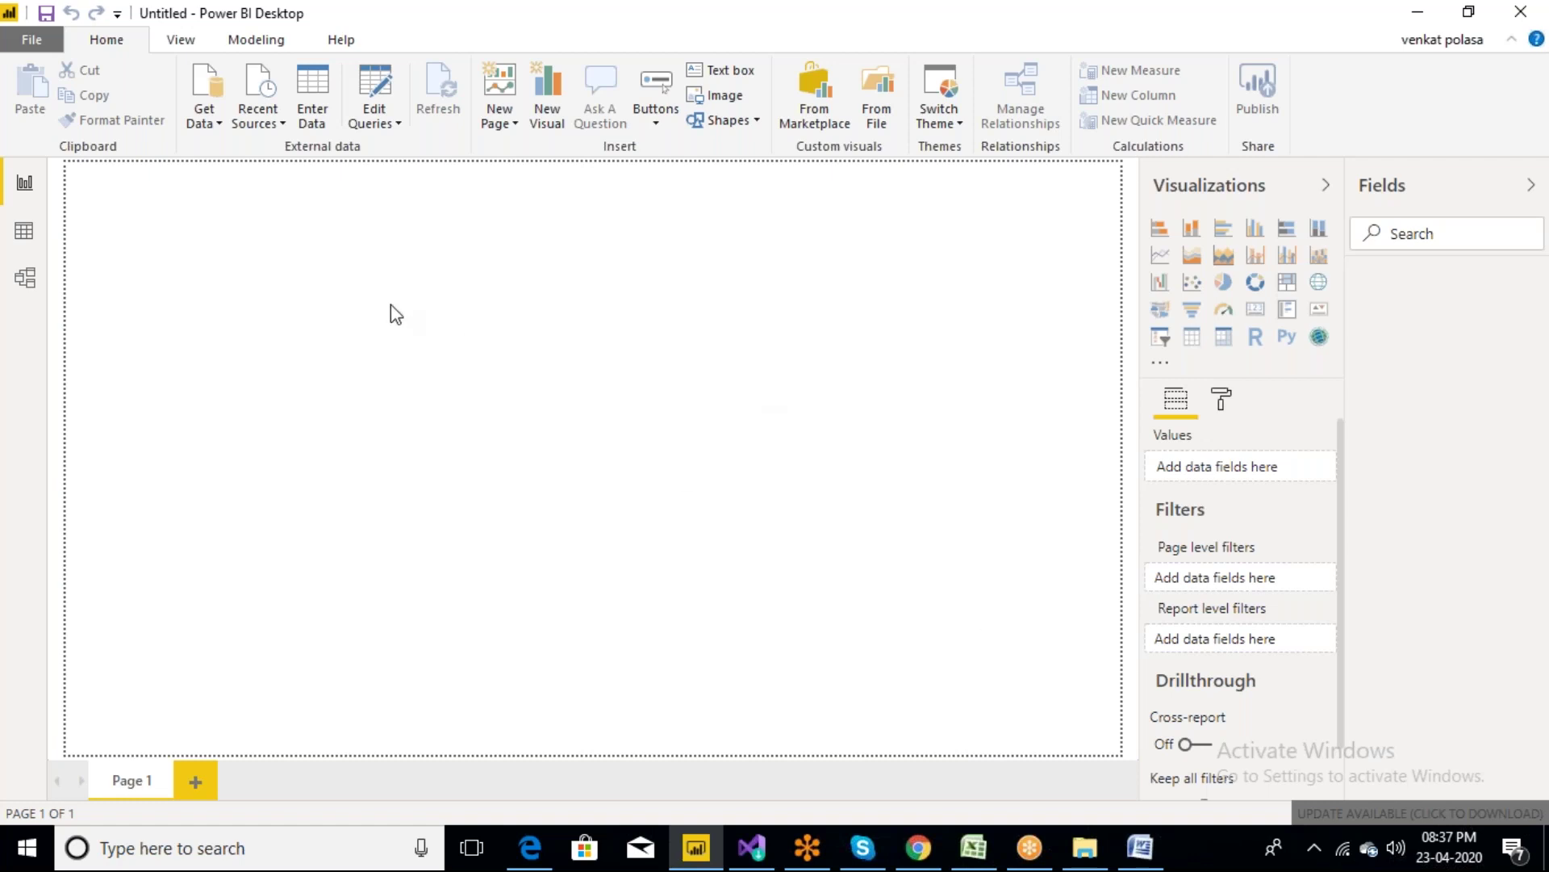
left_click(221, 125)
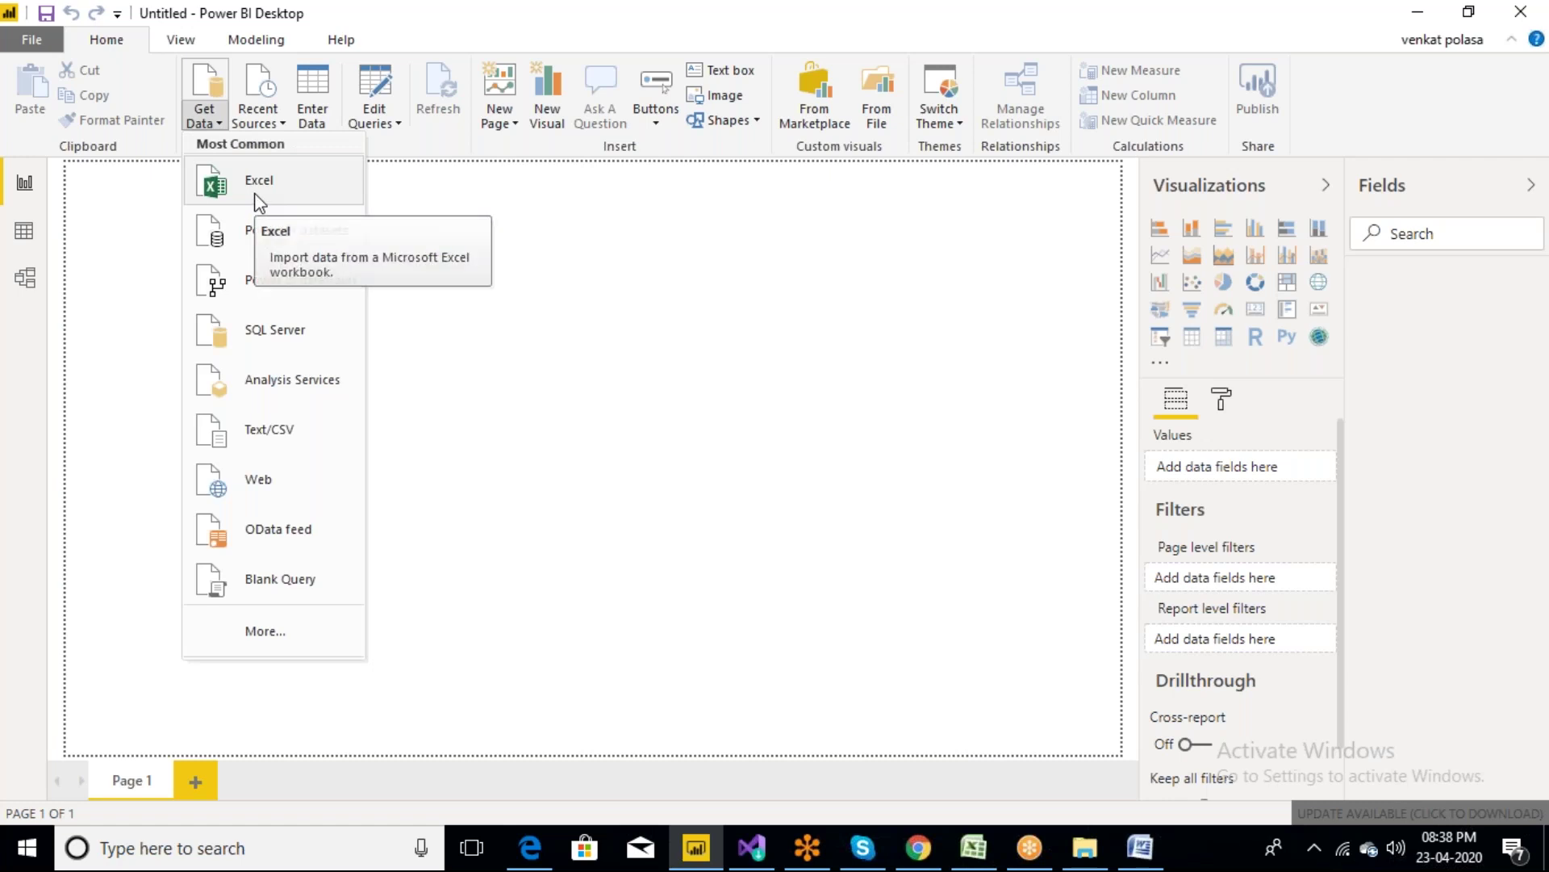
left_click(255, 195)
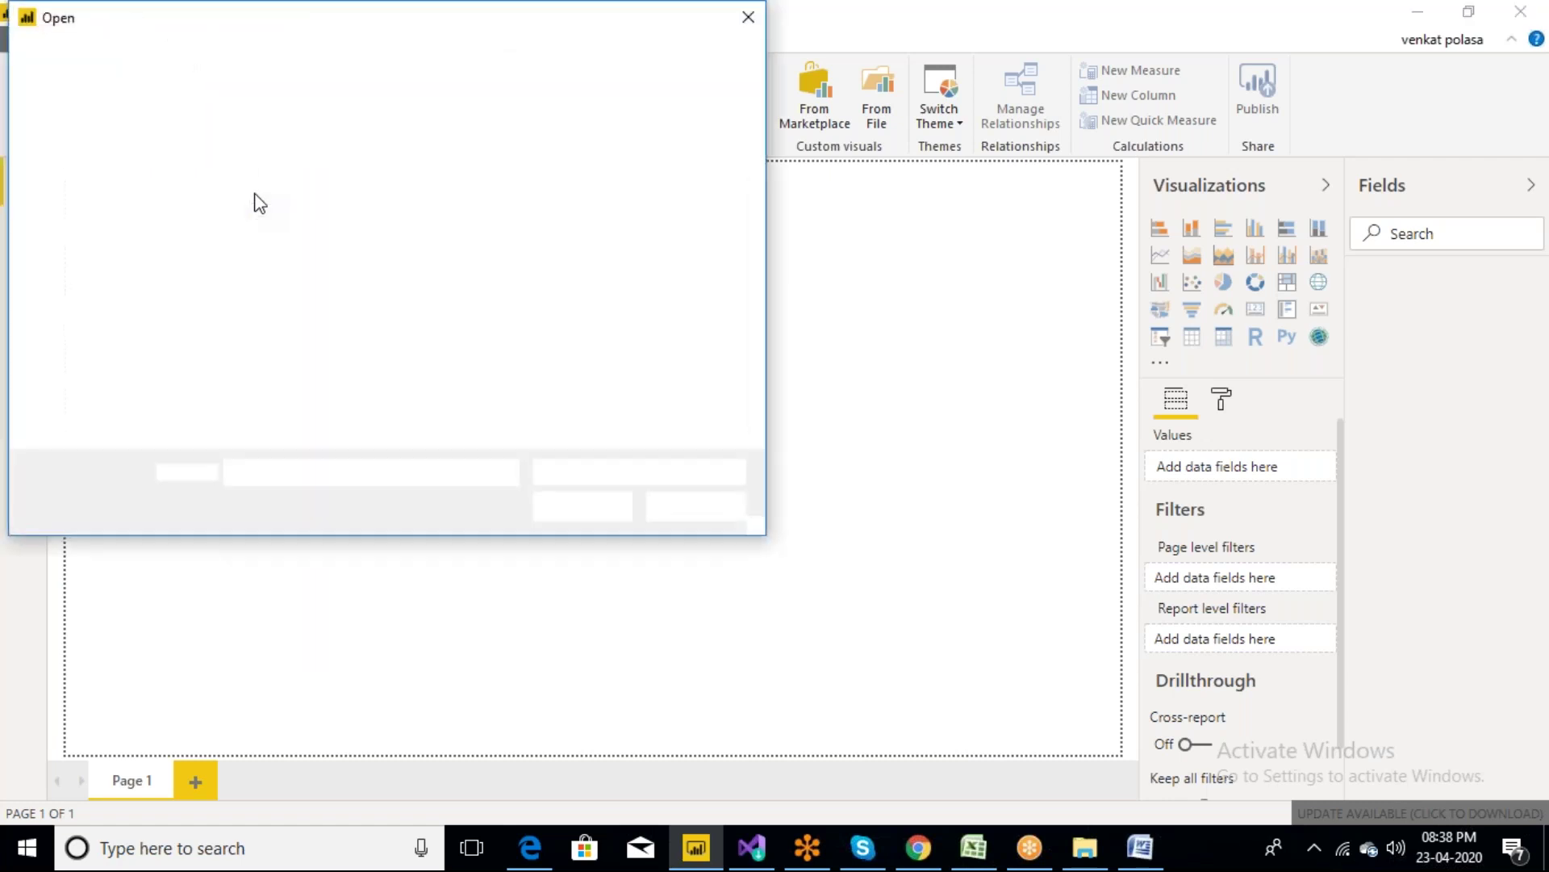
left_click(1087, 849)
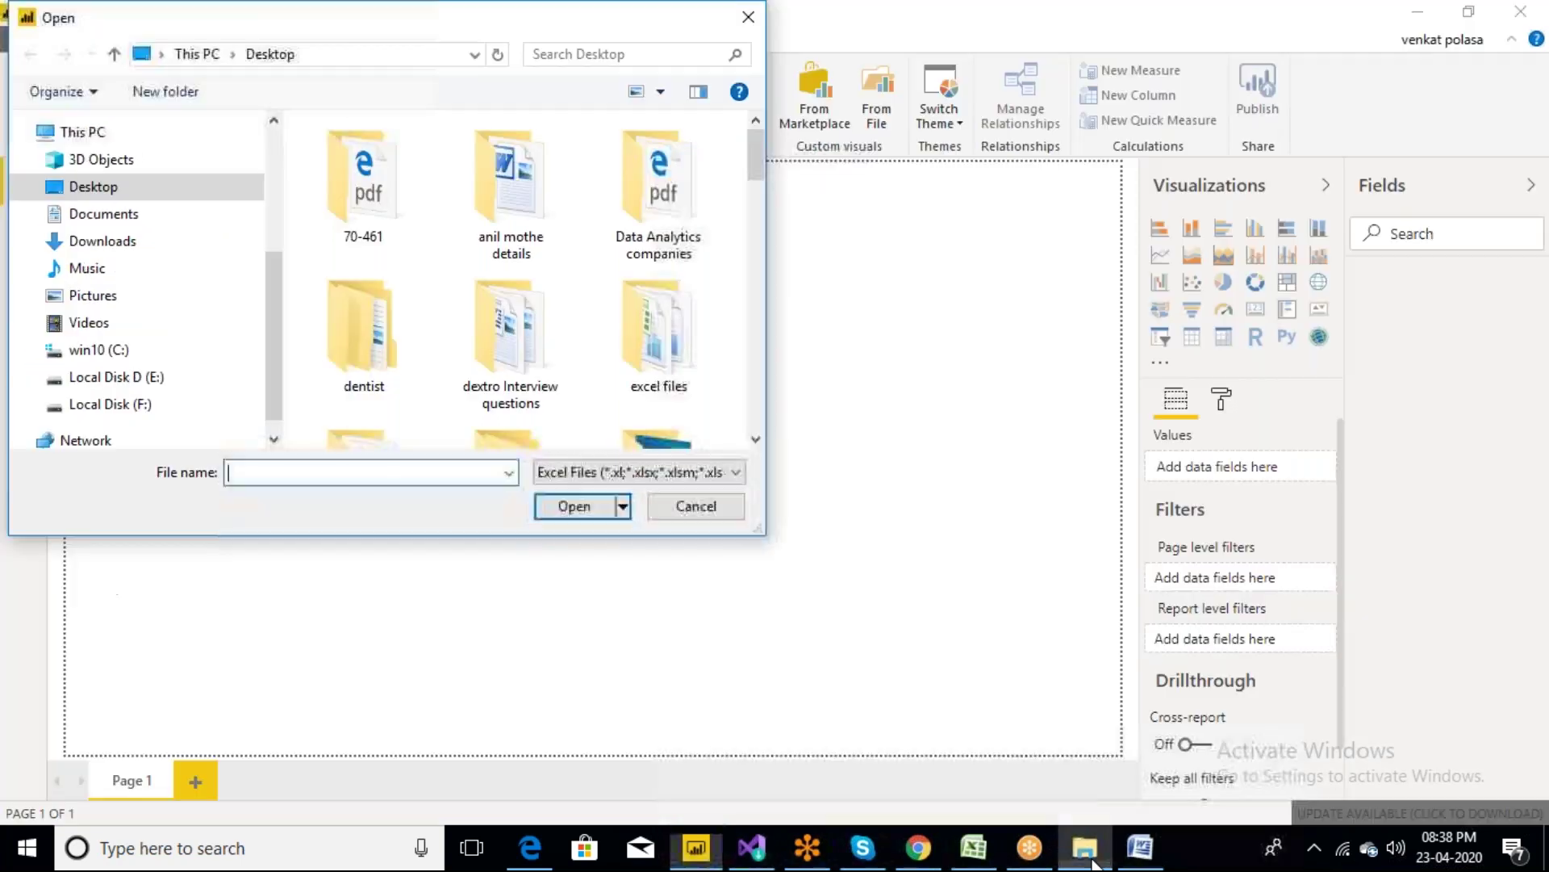
left_click(1086, 849)
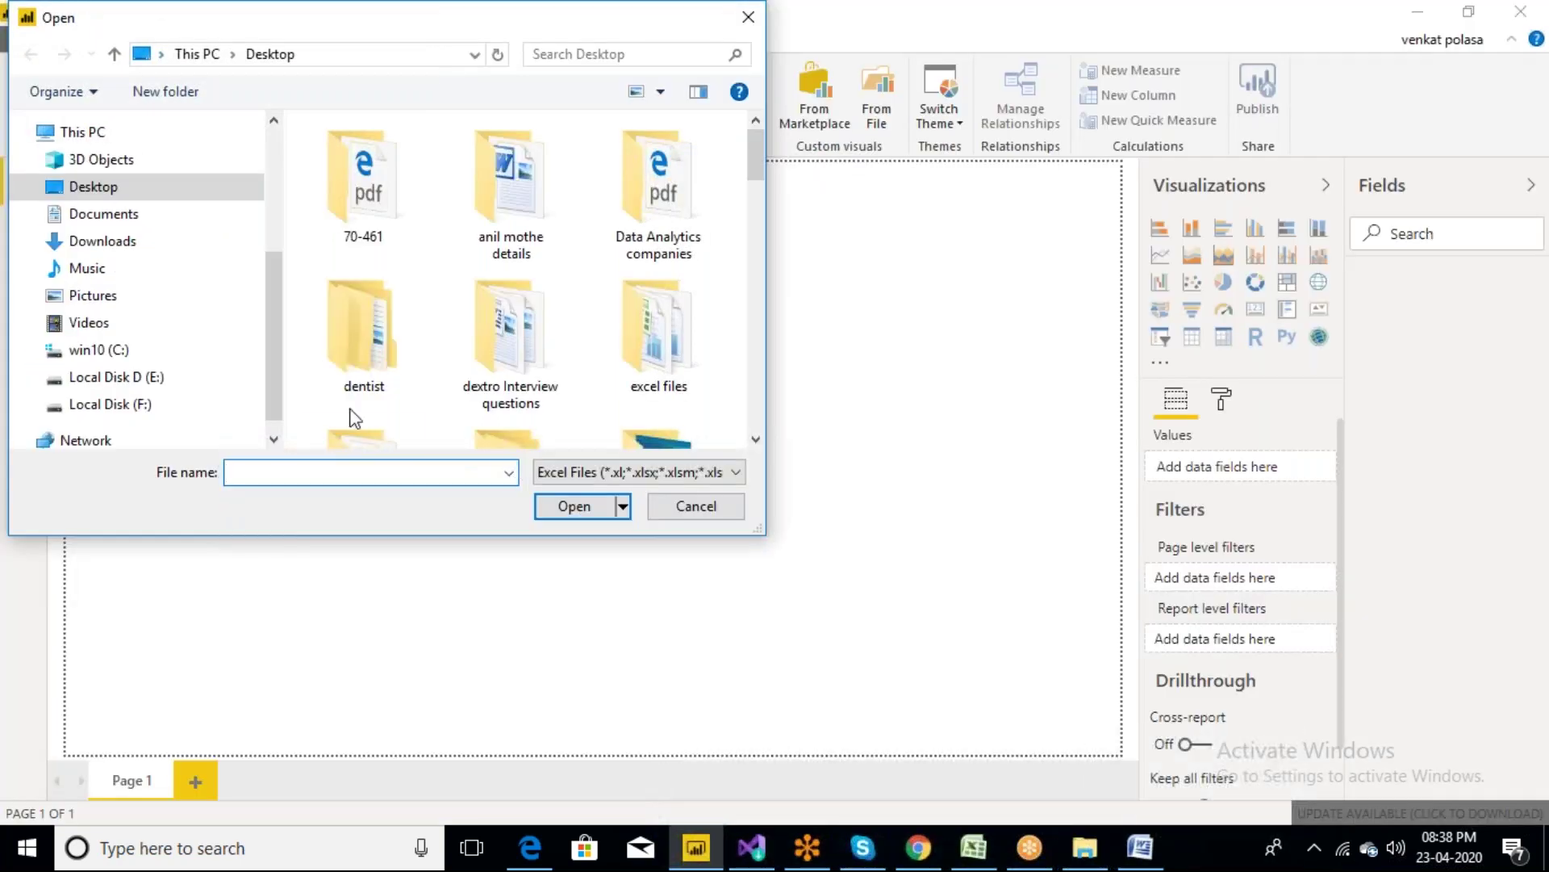
Browse to the power bi notes folder through March 2020 Dextro, Session Material and power bi
left_click_drag(275, 379, 269, 263)
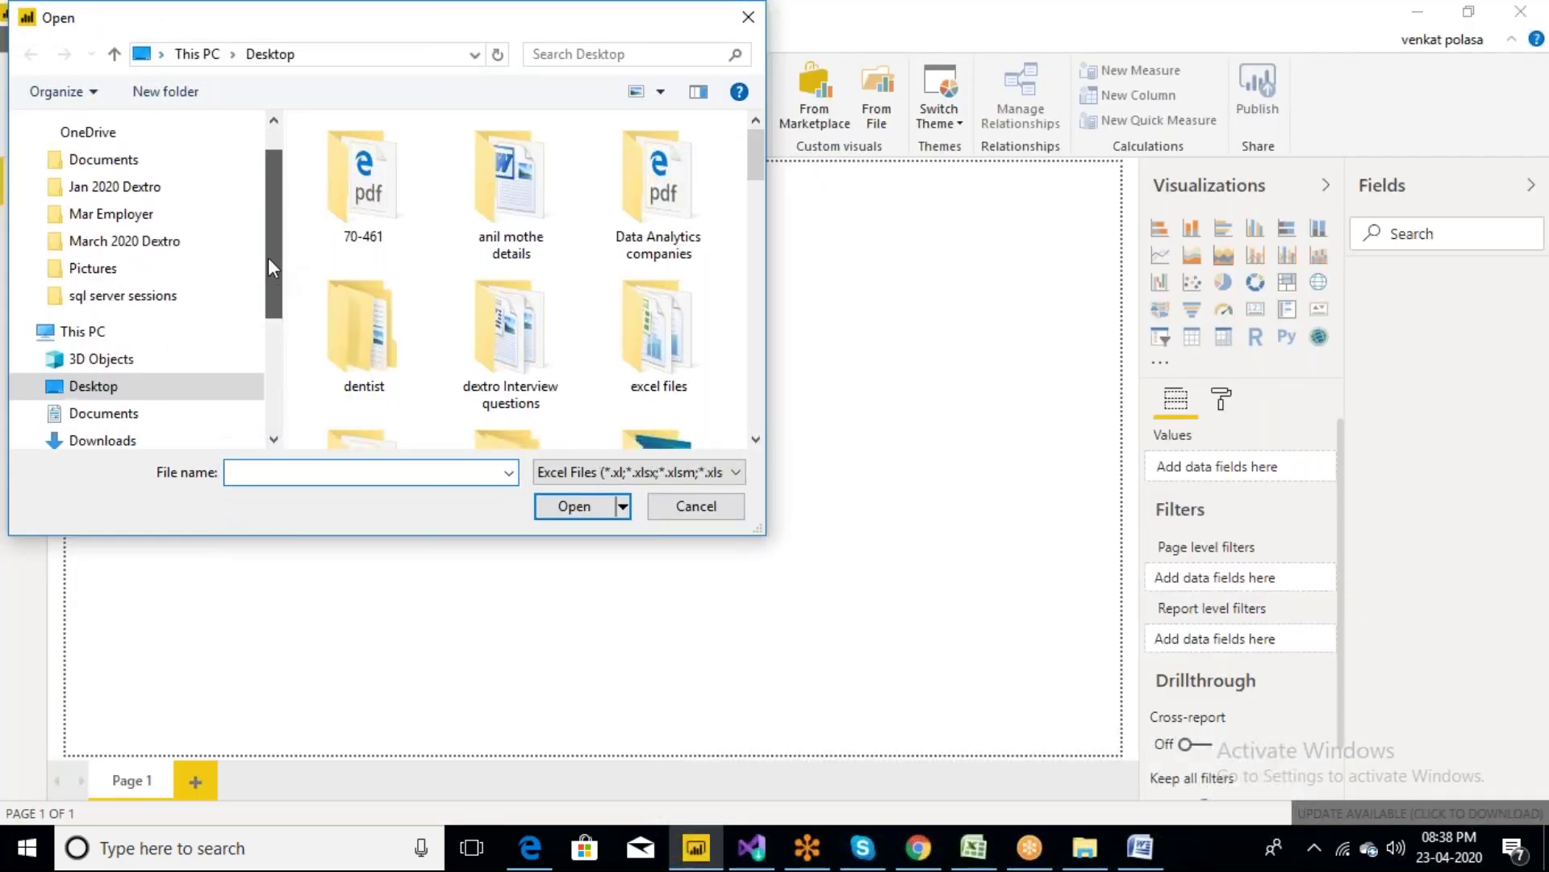
left_click(153, 240)
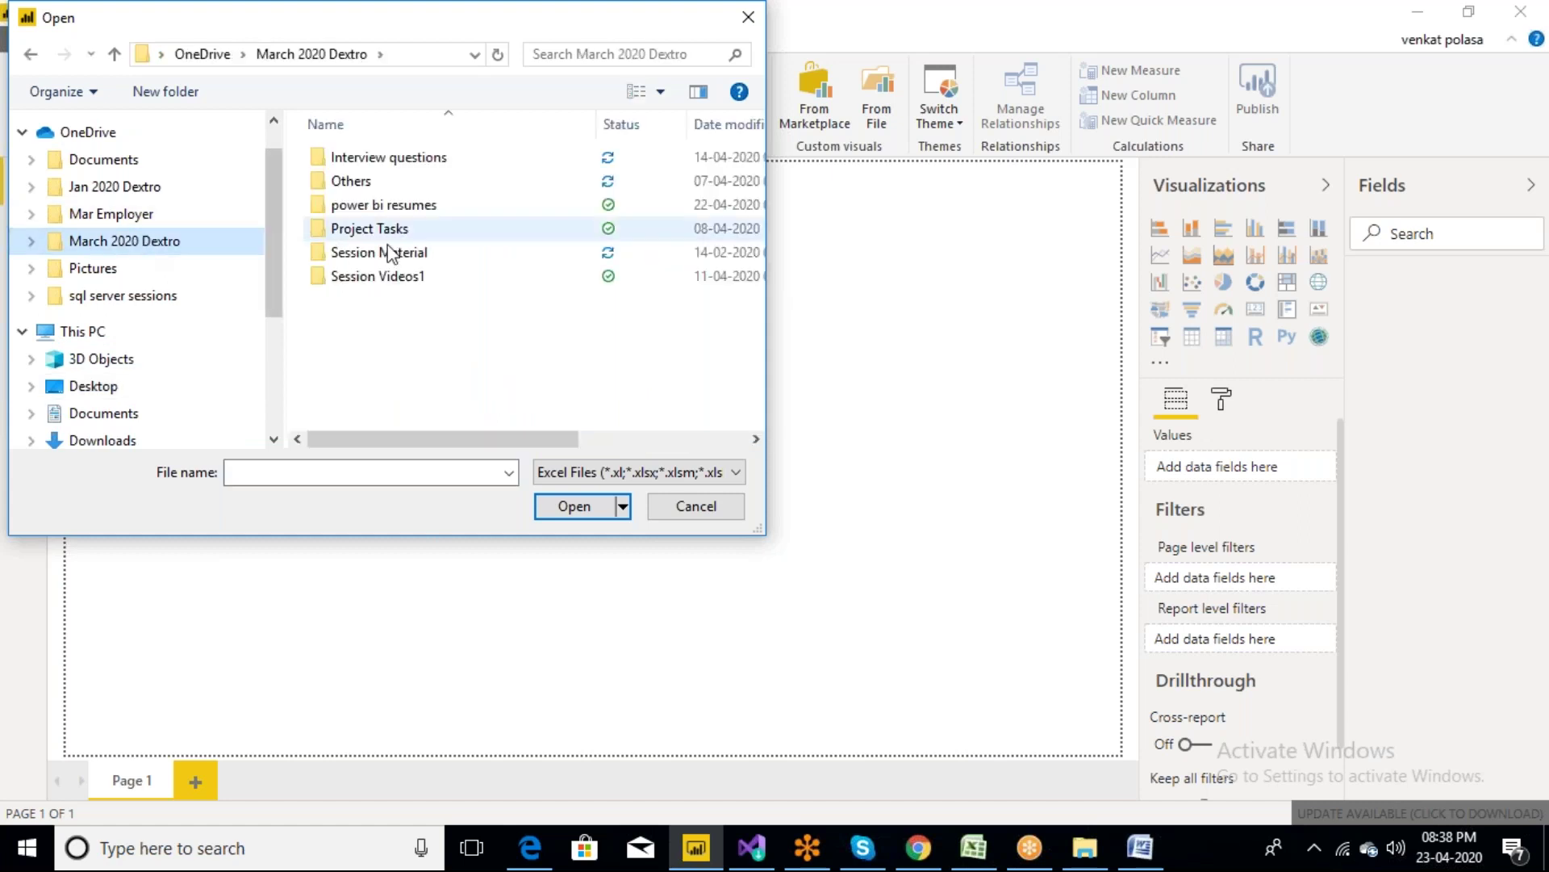
double_click(390, 253)
left_click(363, 184)
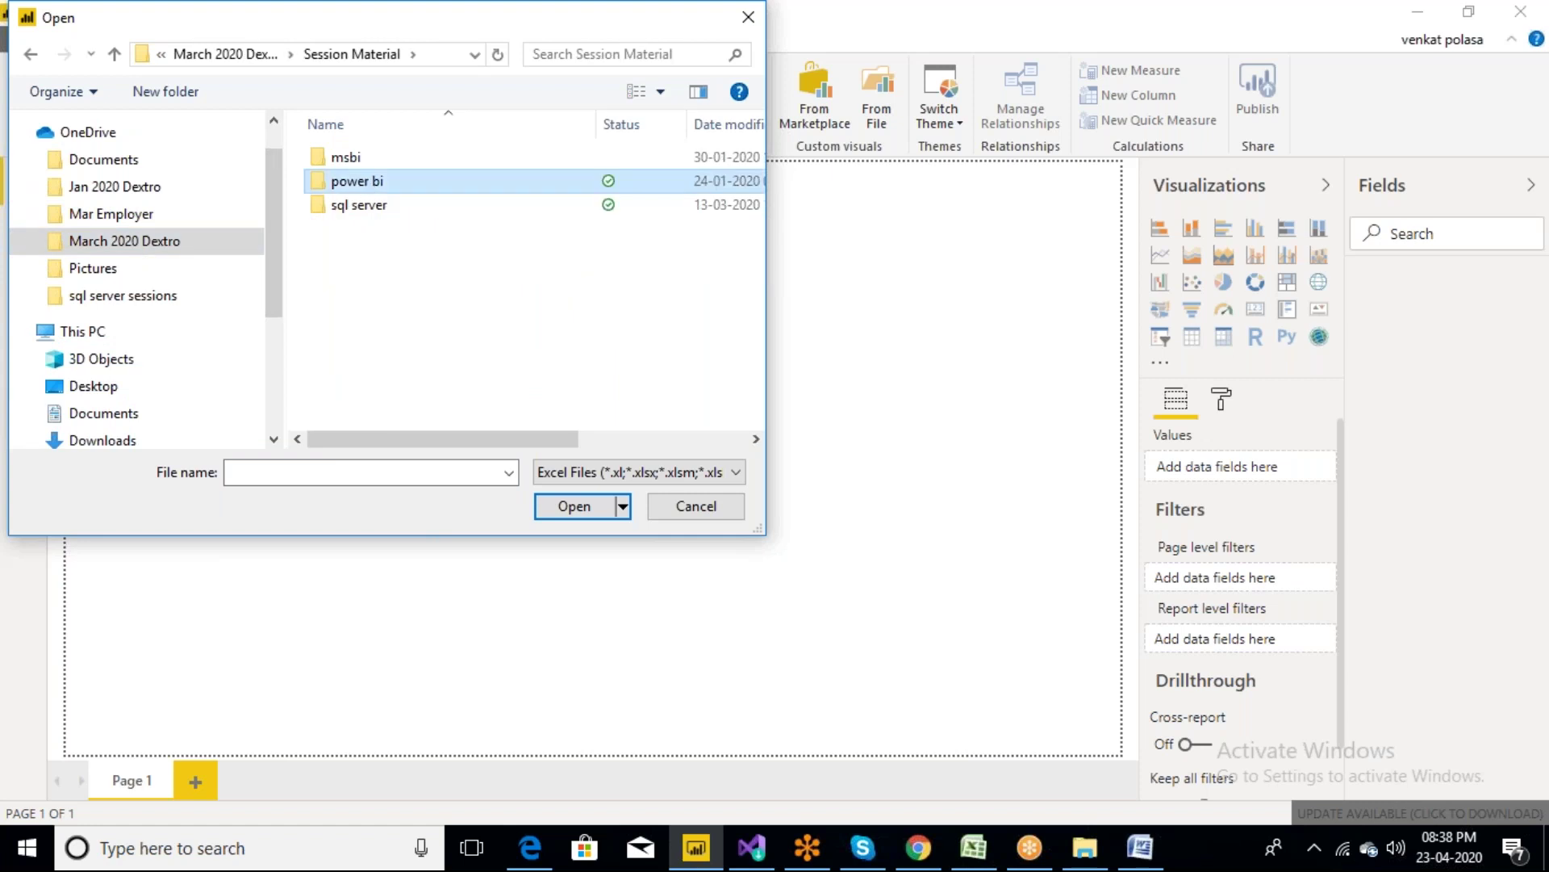
double_click(363, 181)
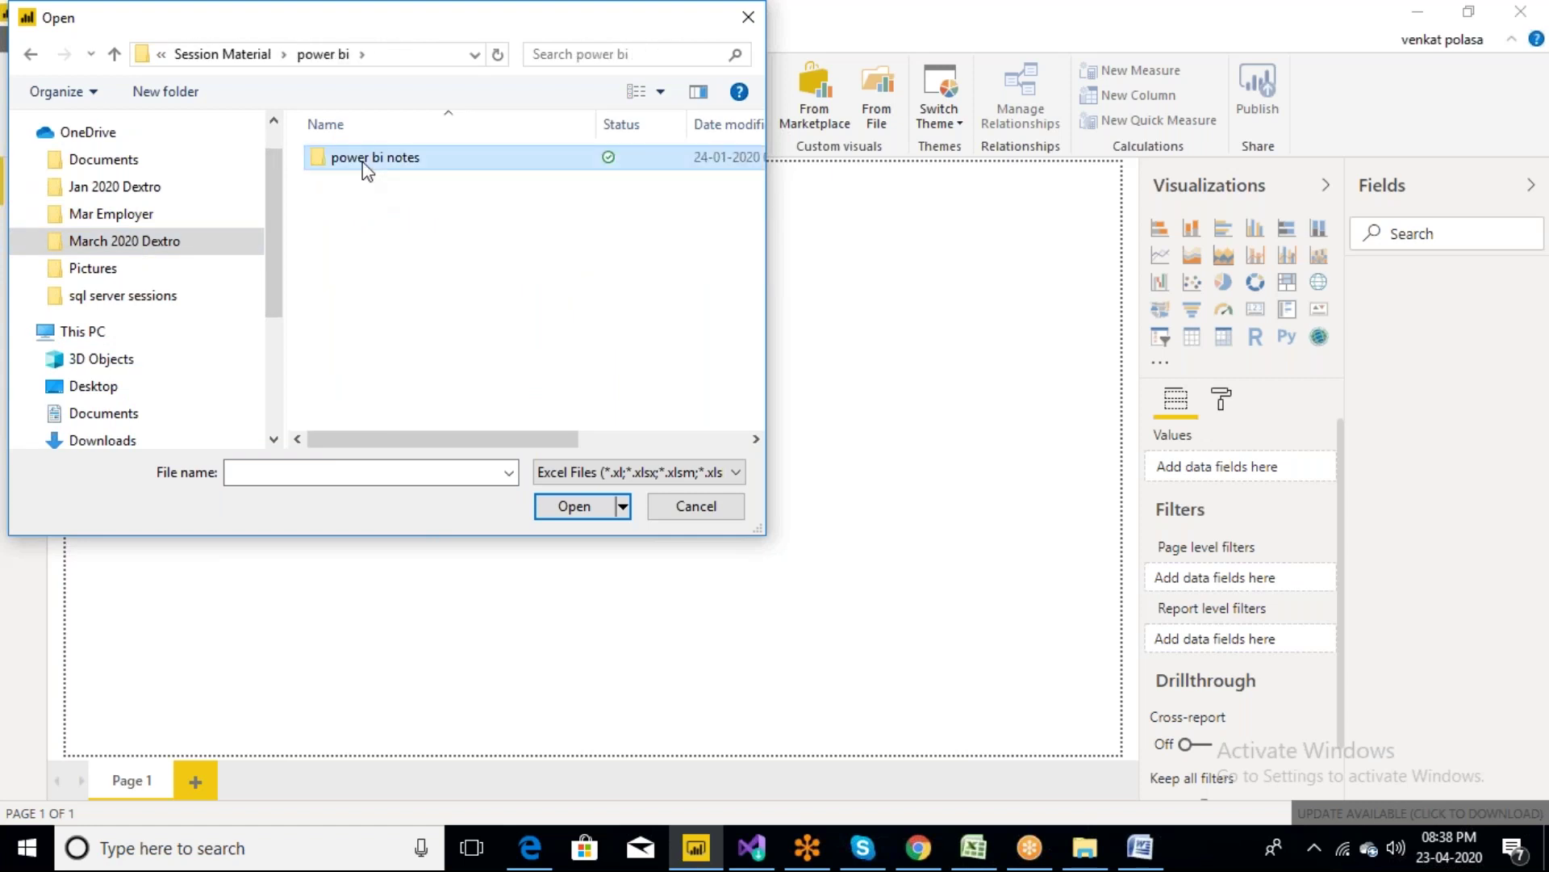
double_click(365, 161)
Open the Column & Row Transformation workbook from the "2. Column and Row Transformation" folder within the Power Query material's Supporting Power BI Files
double_click(406, 206)
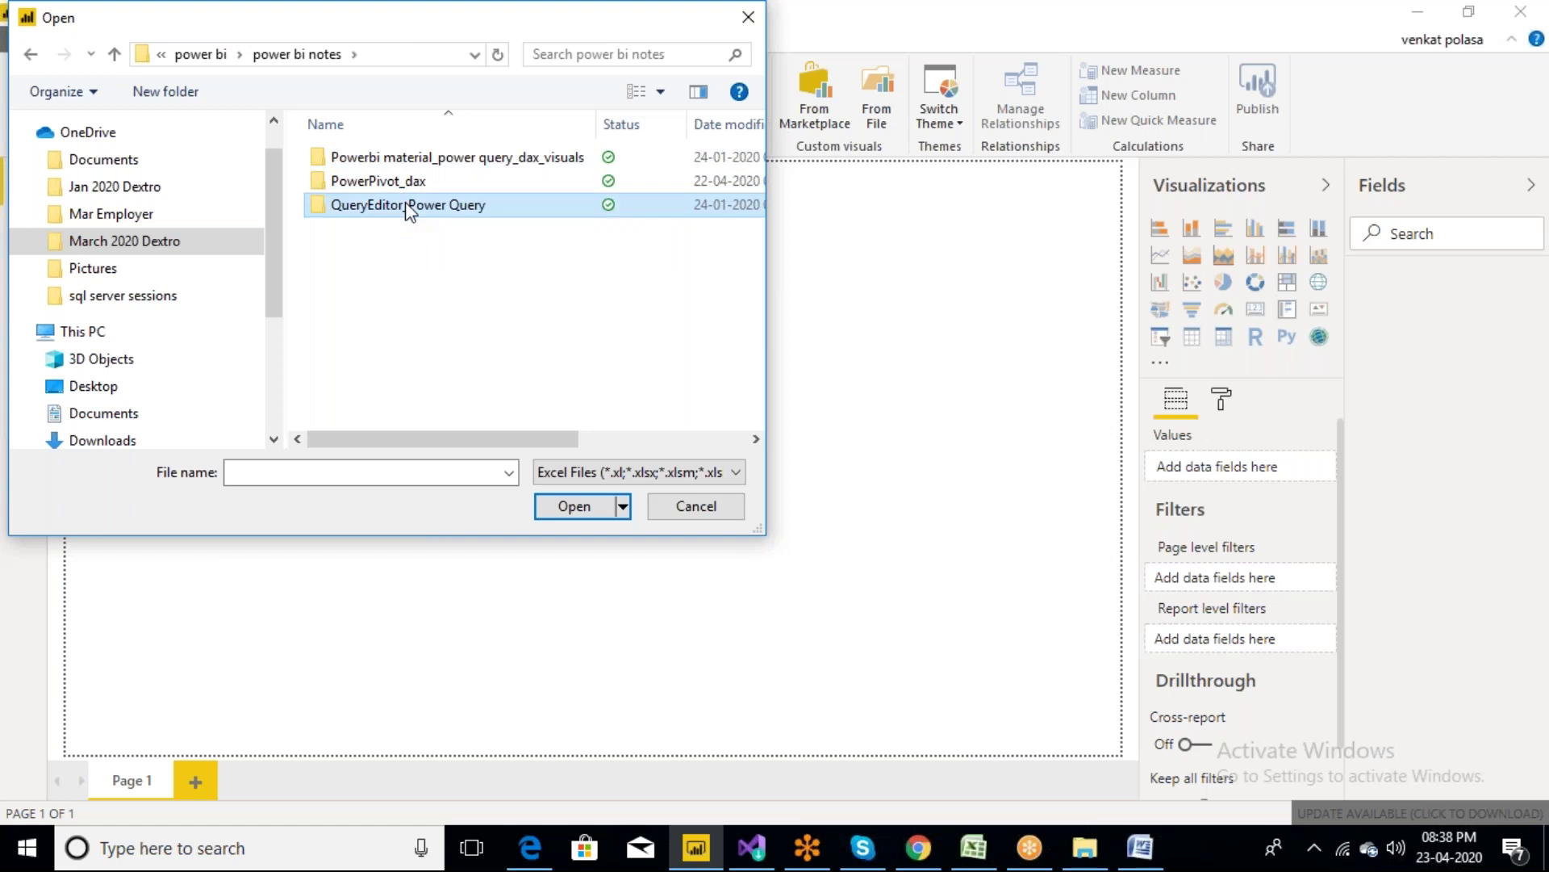
left_click(395, 161)
double_click(393, 165)
left_click(393, 165)
double_click(391, 166)
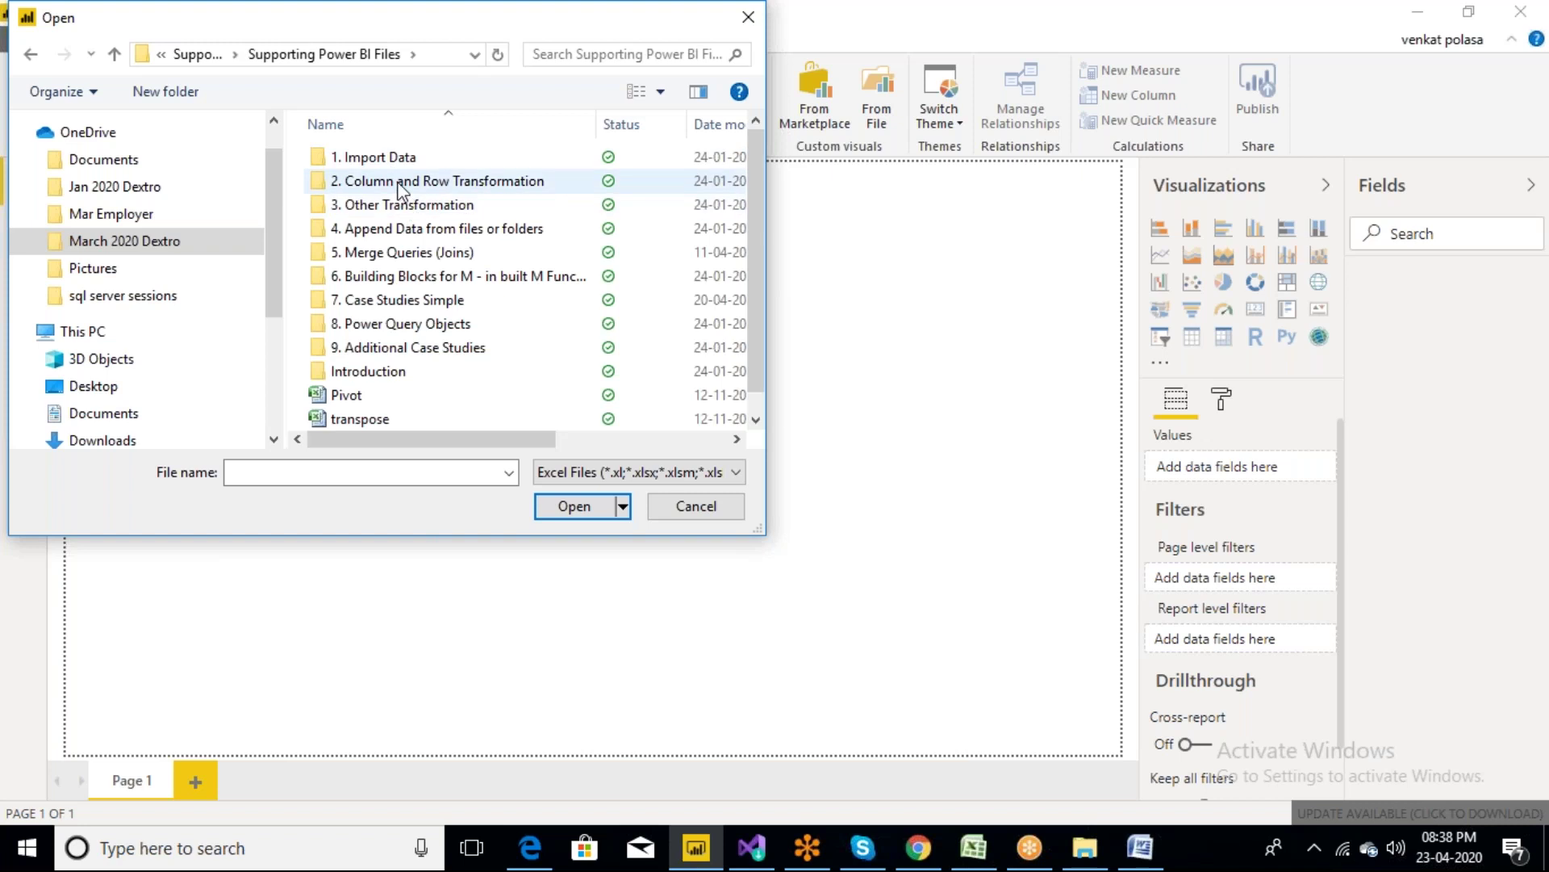
left_click(401, 184)
double_click(401, 184)
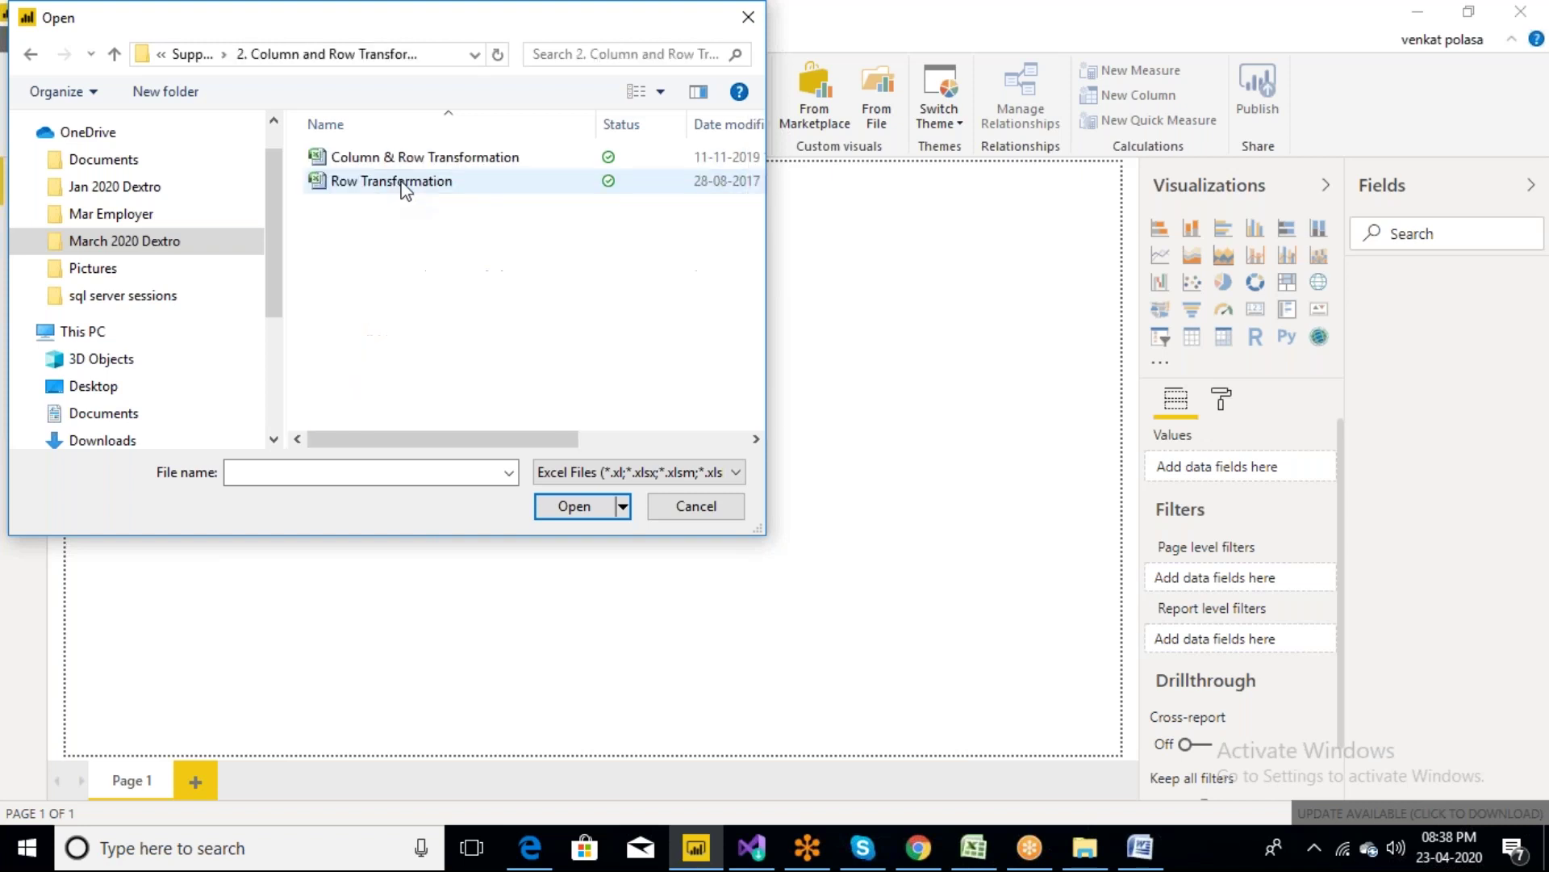
left_click(446, 161)
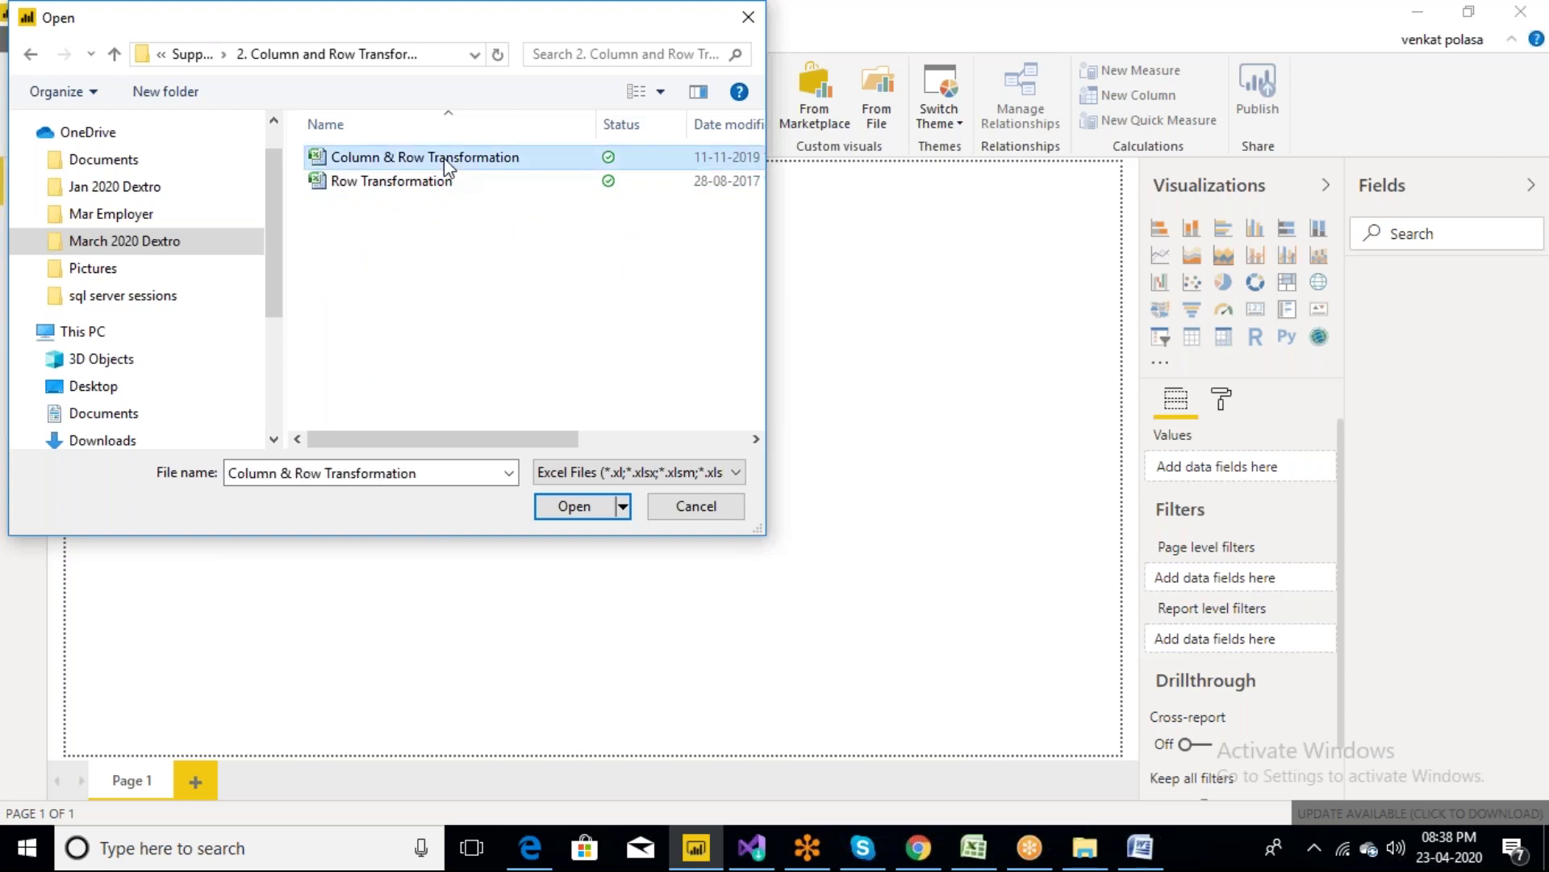
left_click(569, 507)
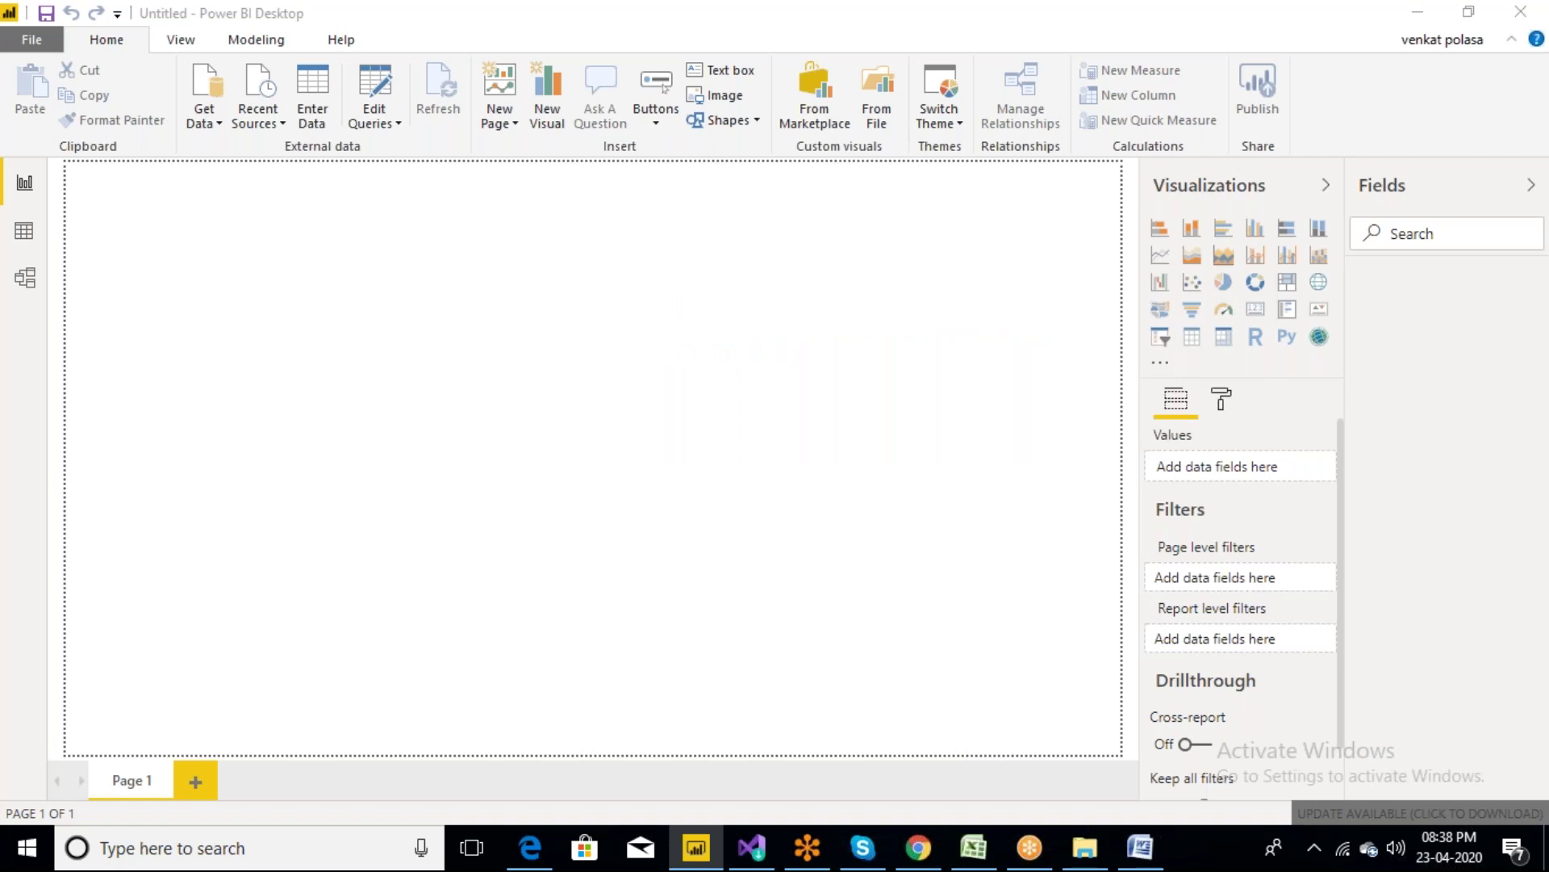
Switch to the Power Query IQ's_Imp document in Word and highlight its list of column transformations
left_click(1141, 847)
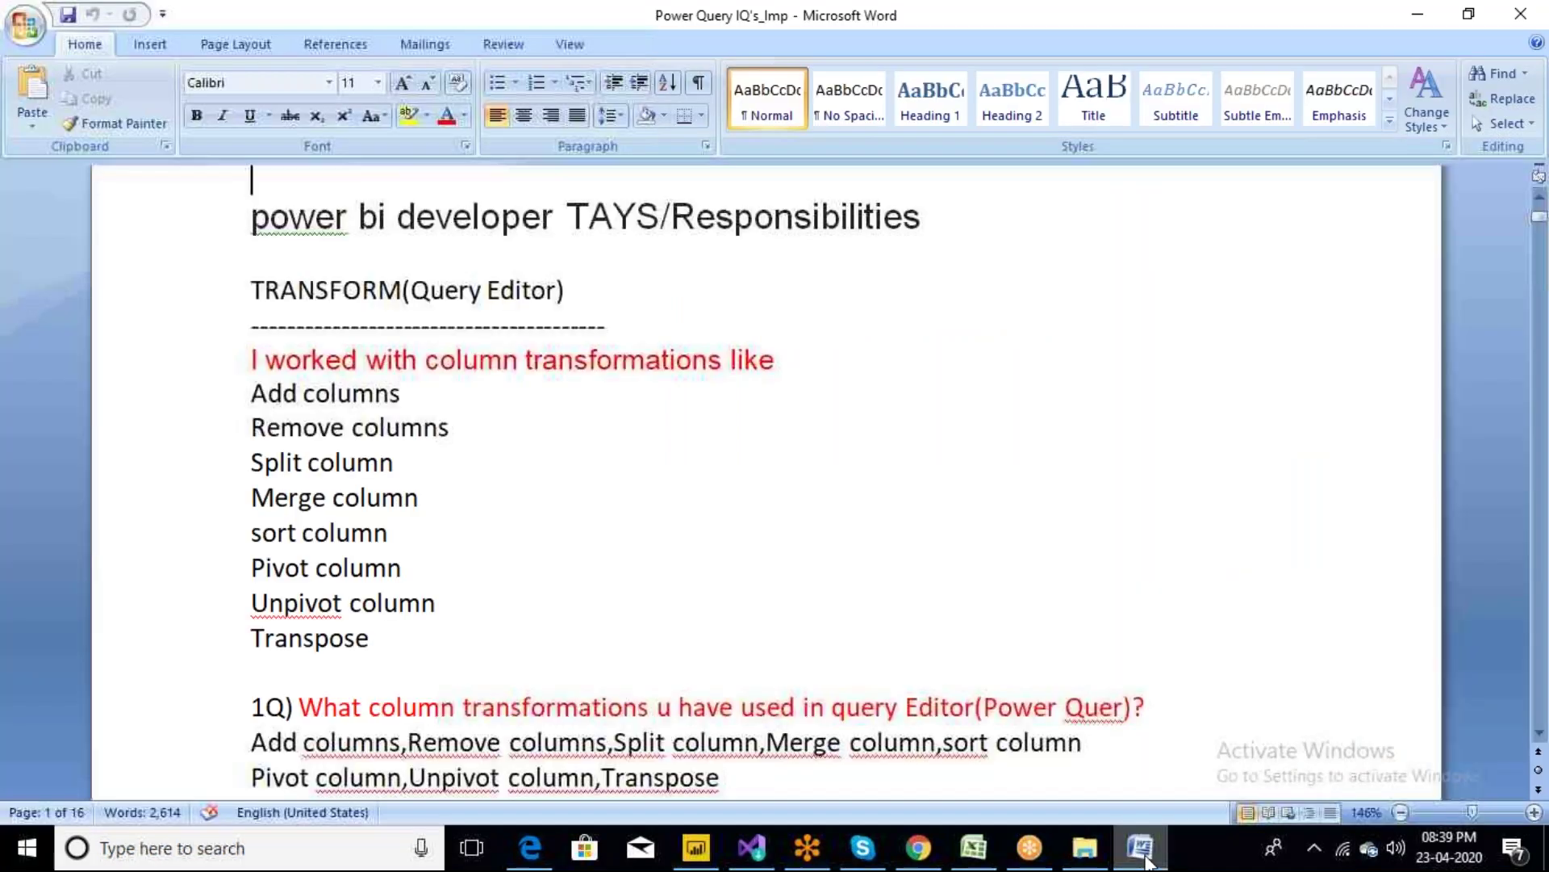
left_click_drag(426, 360, 590, 368)
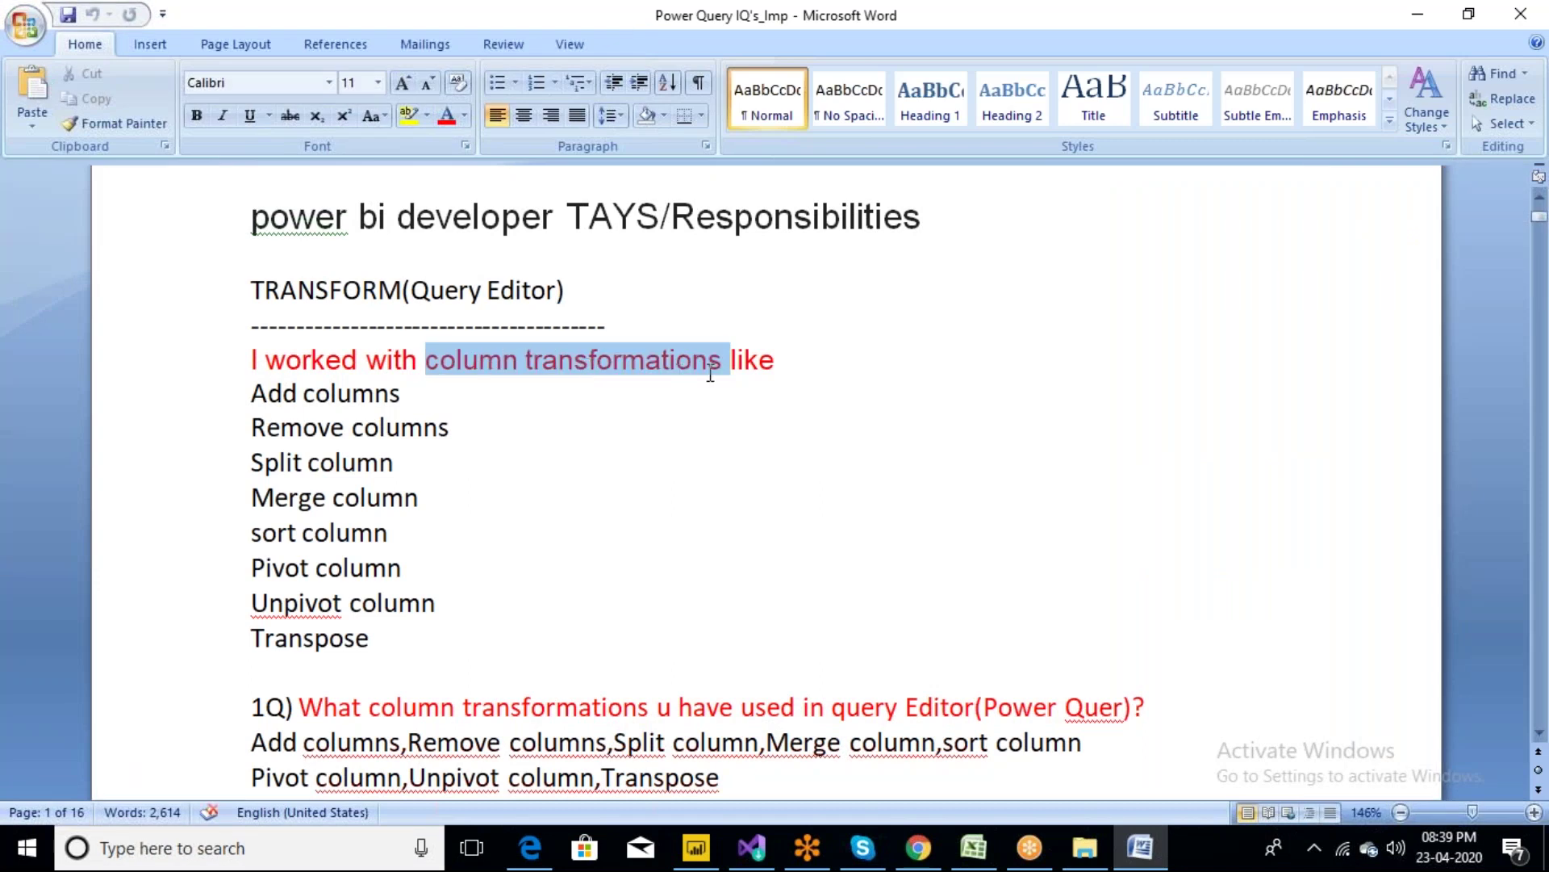
left_click(371, 637)
left_click_drag(372, 638, 251, 395)
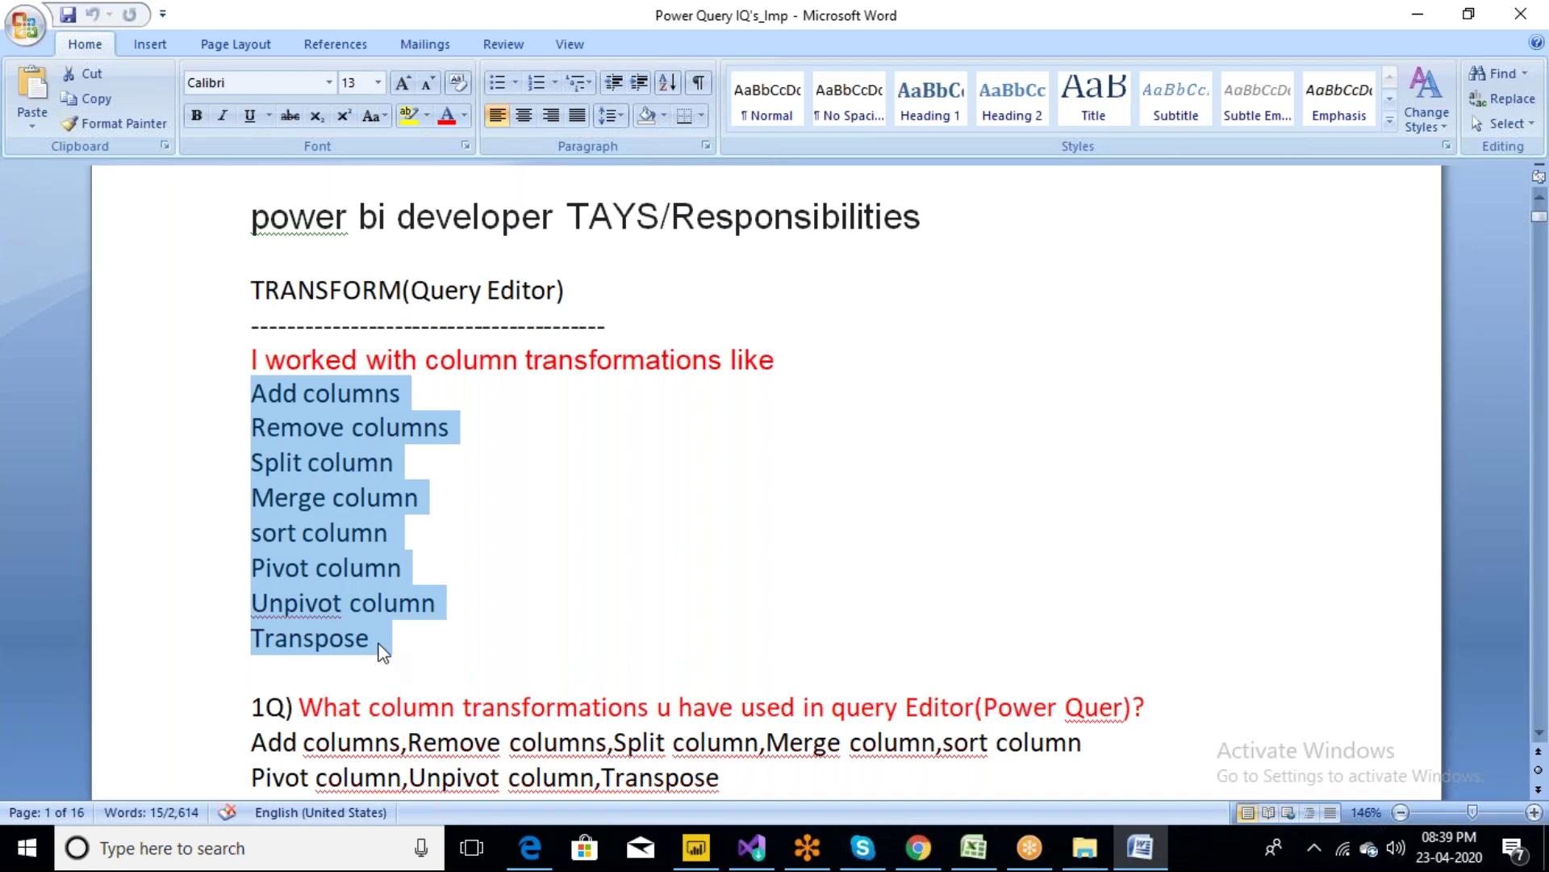
left_click(379, 641)
left_click_drag(379, 641, 255, 365)
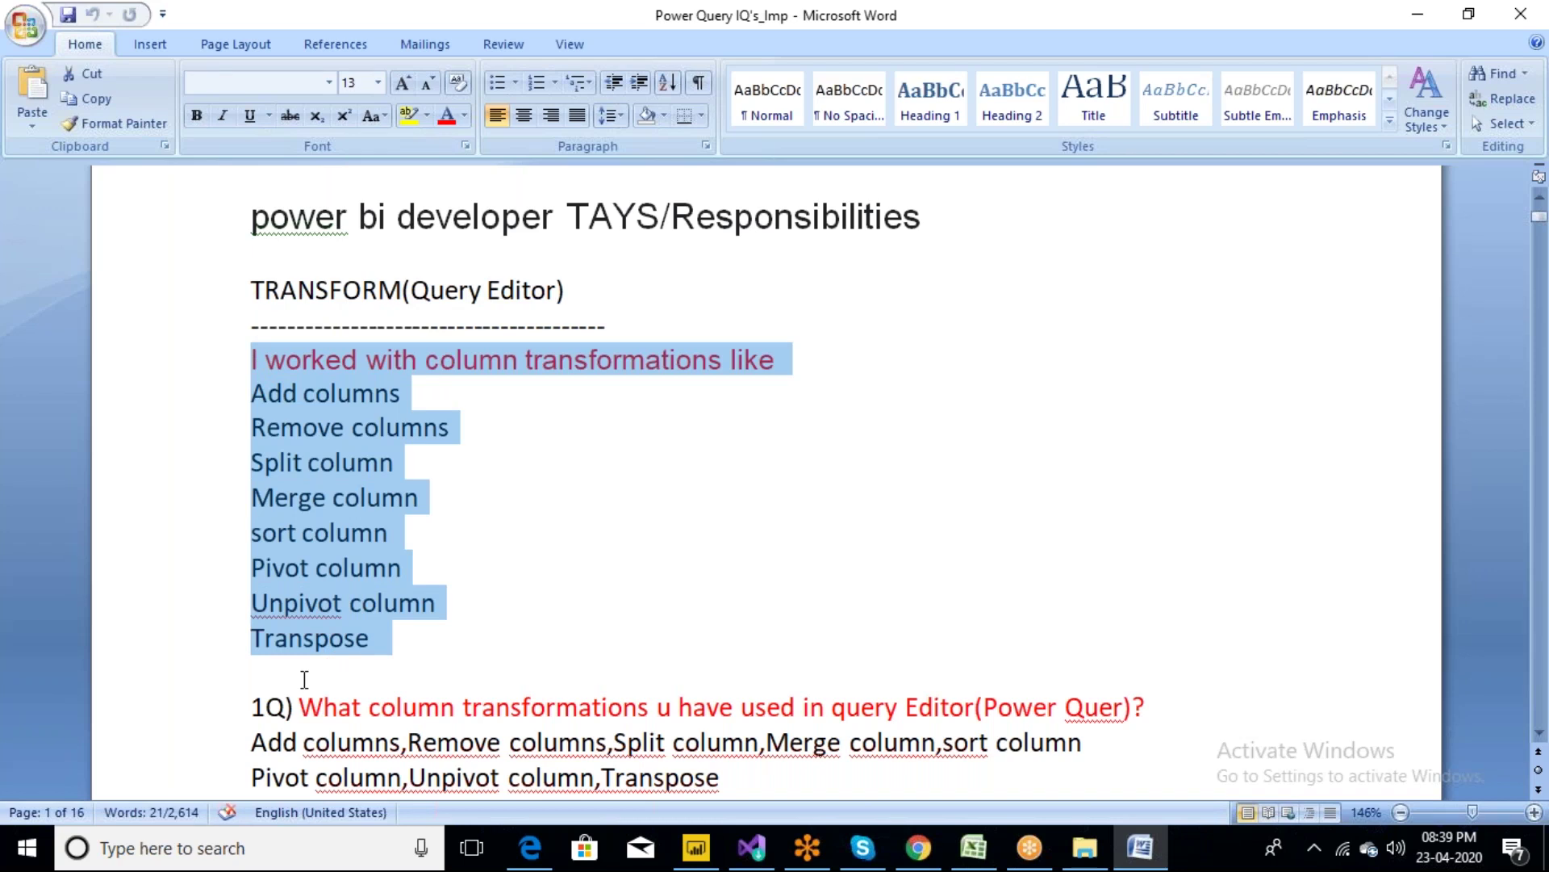
Read through interview questions 1Q to 4Q, highlighting the question about the types of data sources available in Power BI
left_click(304, 679)
key("Down")
key("Down")
key("Down")
key("Down")
key("Down")
key("Down")
key("Down")
key("Down")
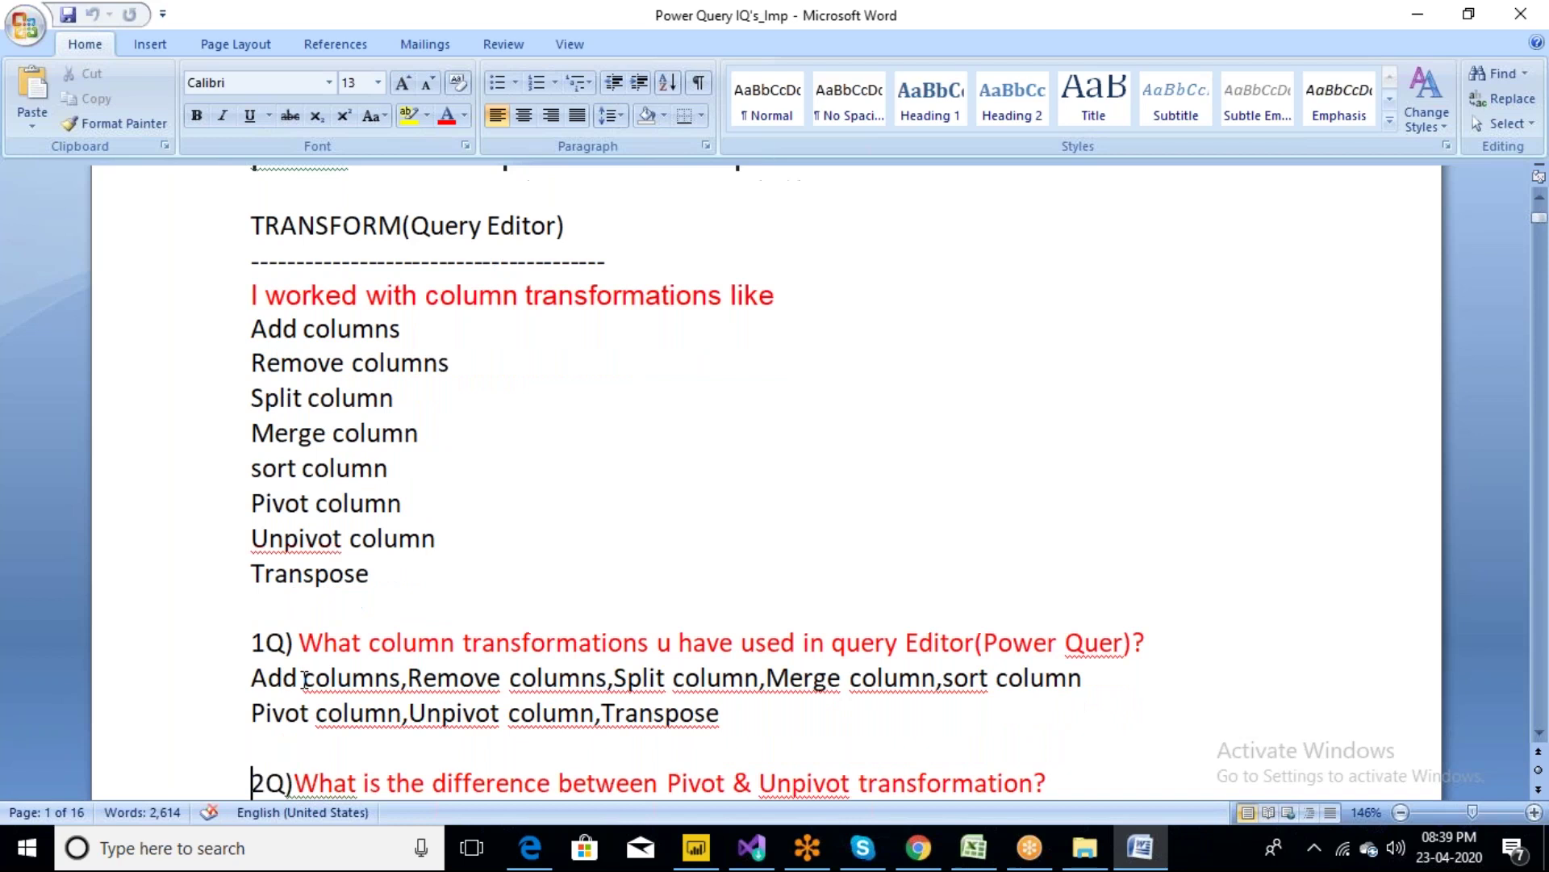
key("Down")
key("Down")
key("Down")
key("Down")
key("Down")
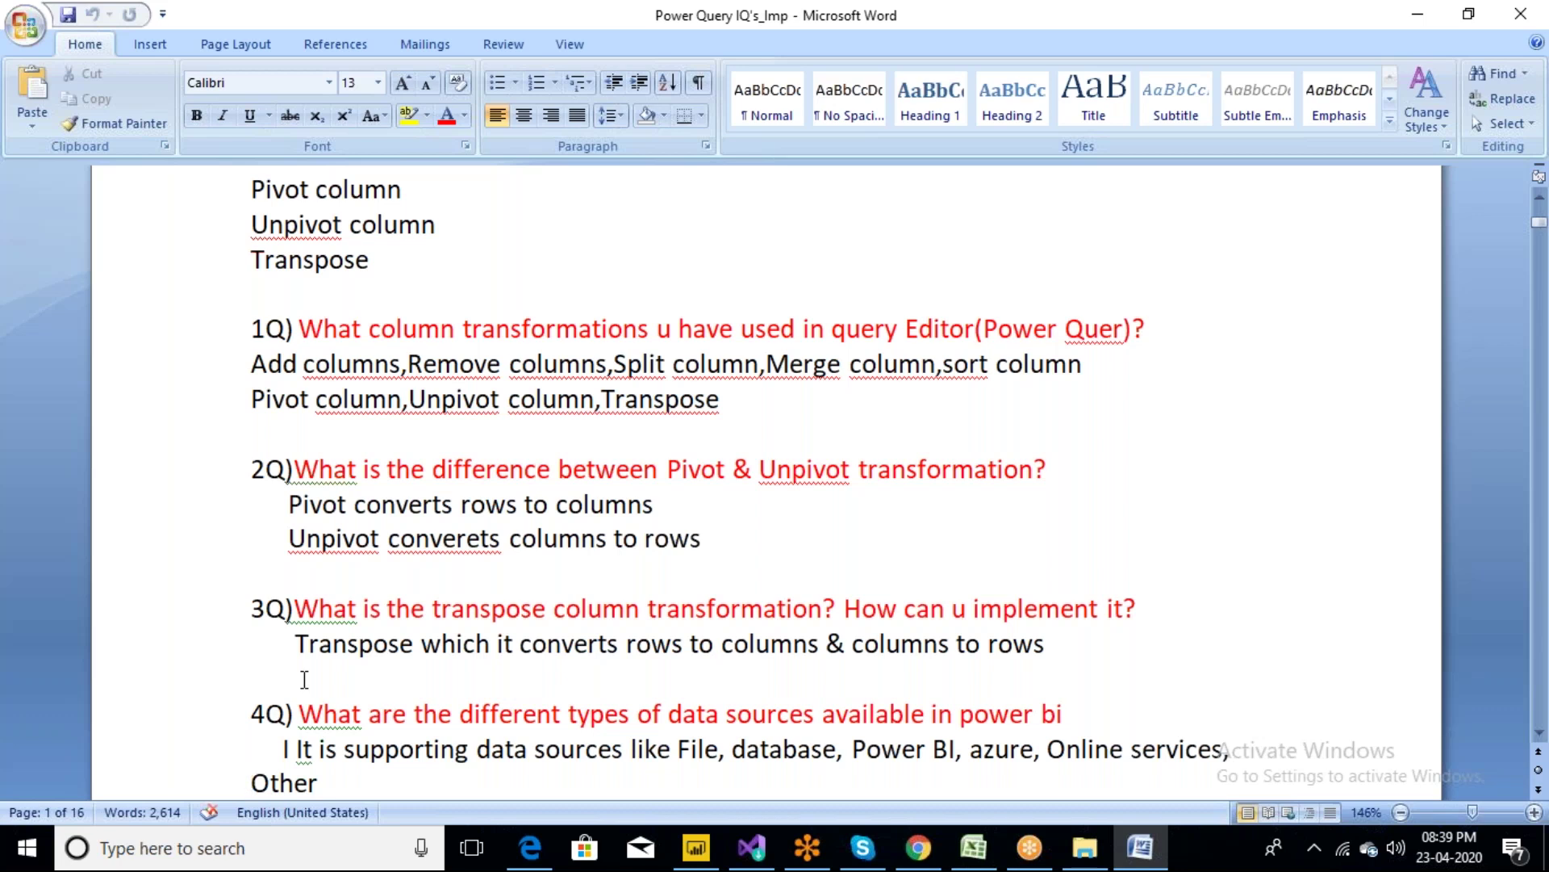
key("Down")
key("Down")
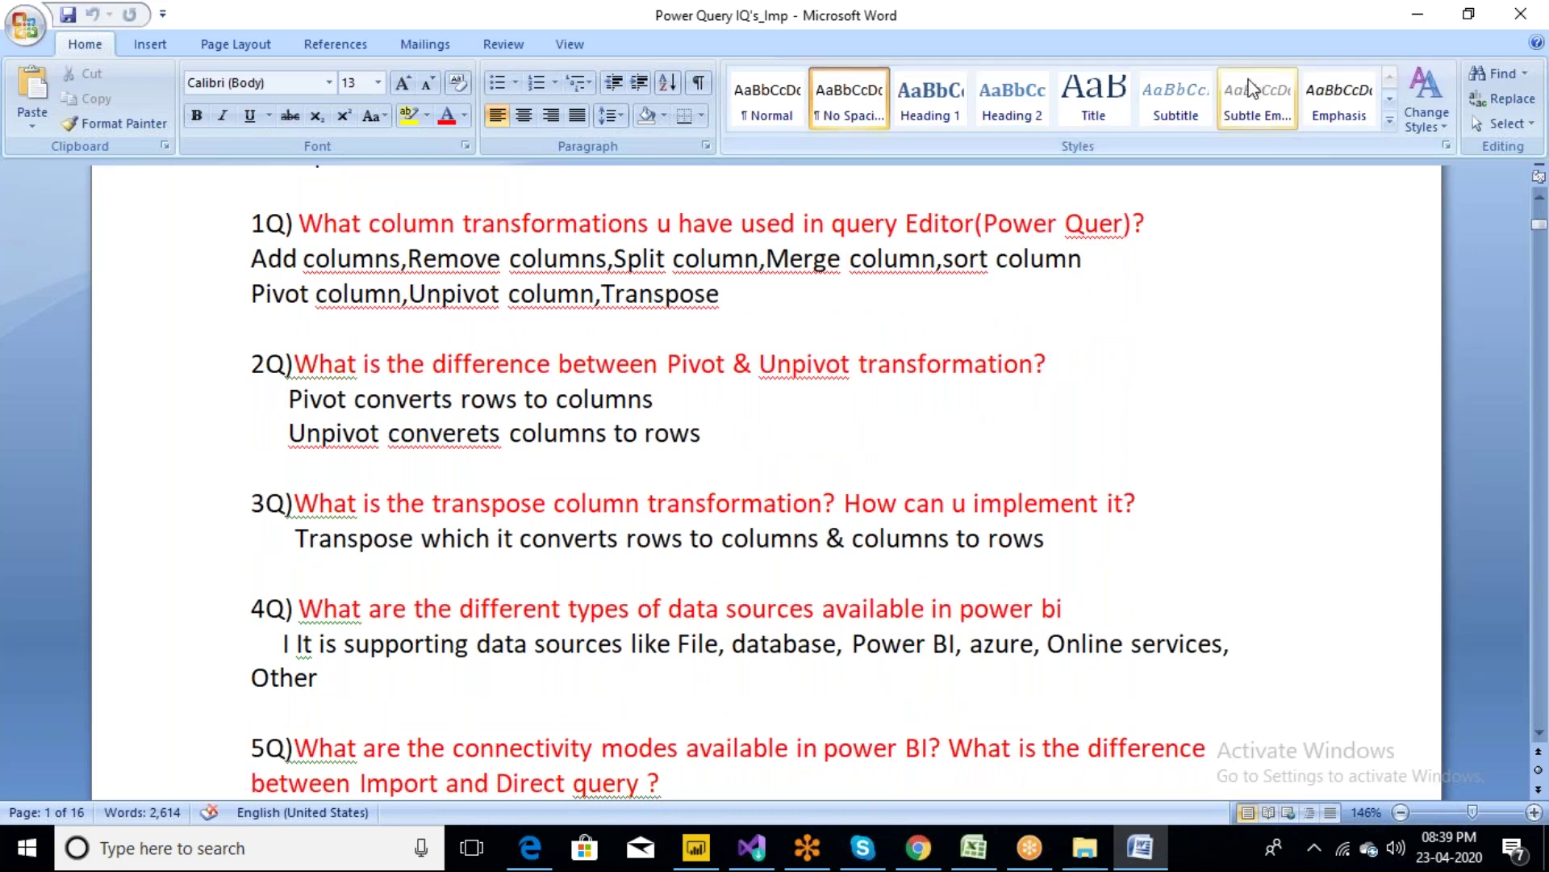
left_click_drag(299, 608, 1066, 613)
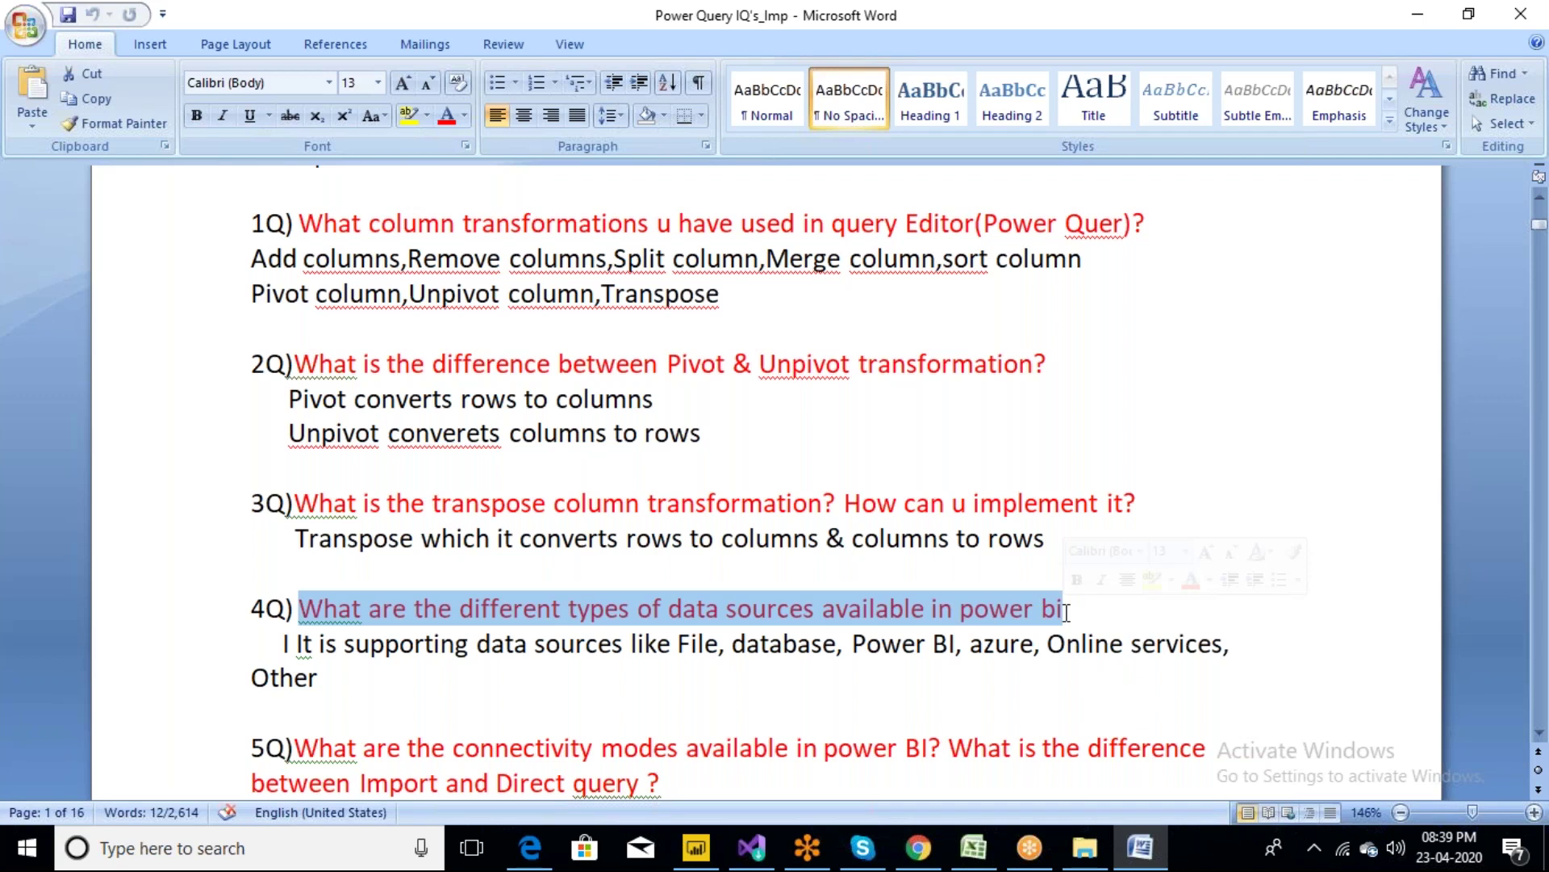
left_click(992, 681)
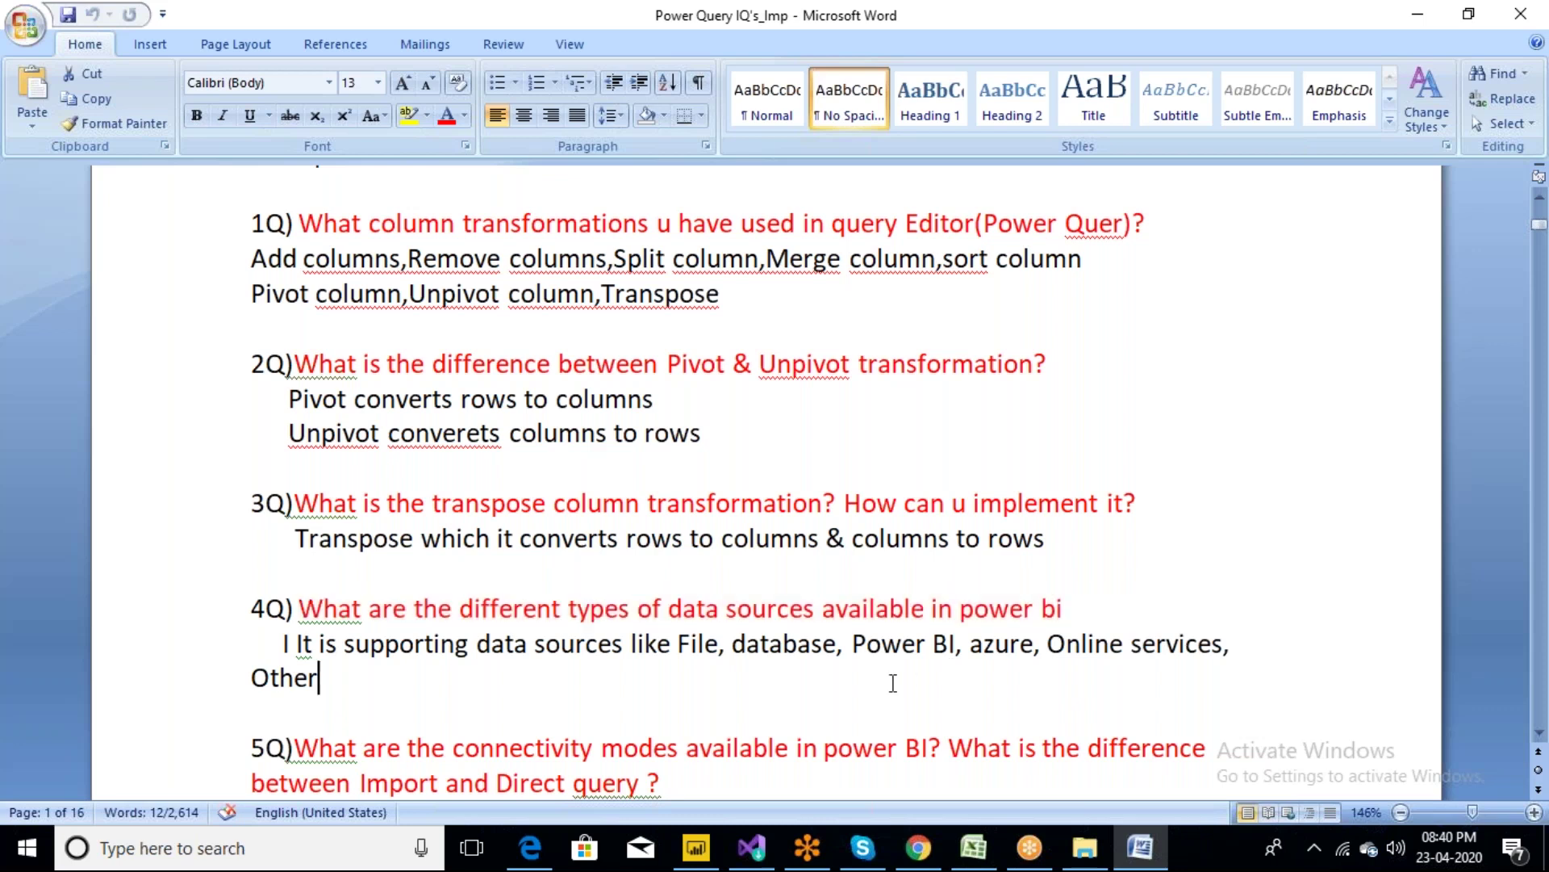
Return to Power BI Desktop, select the Column_Row table in the Navigator and open it for editing in Power Query
left_click(1422, 10)
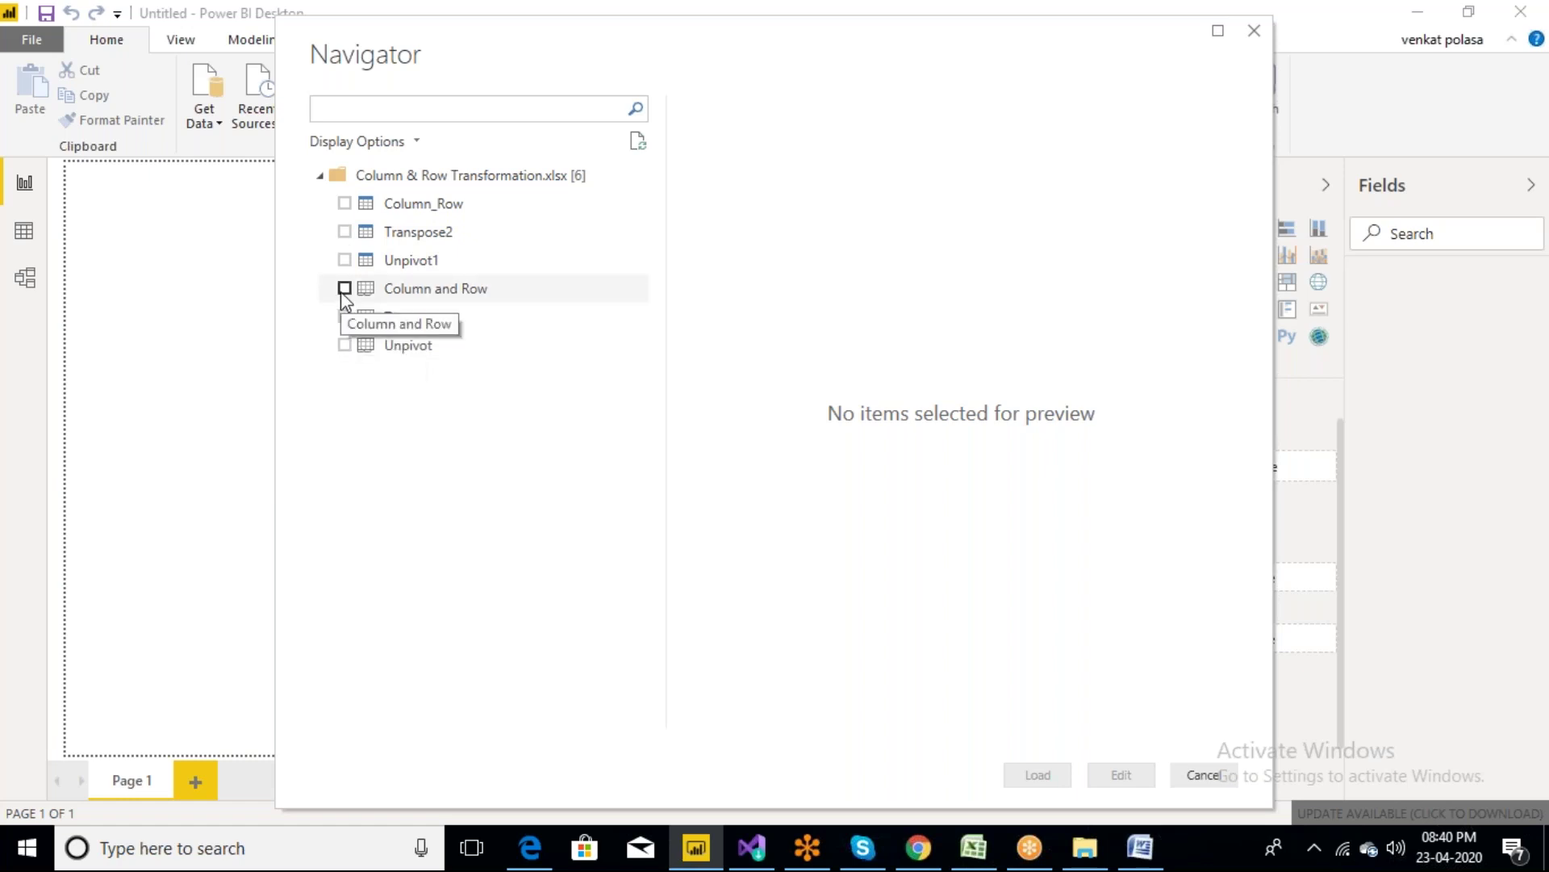
left_click(344, 204)
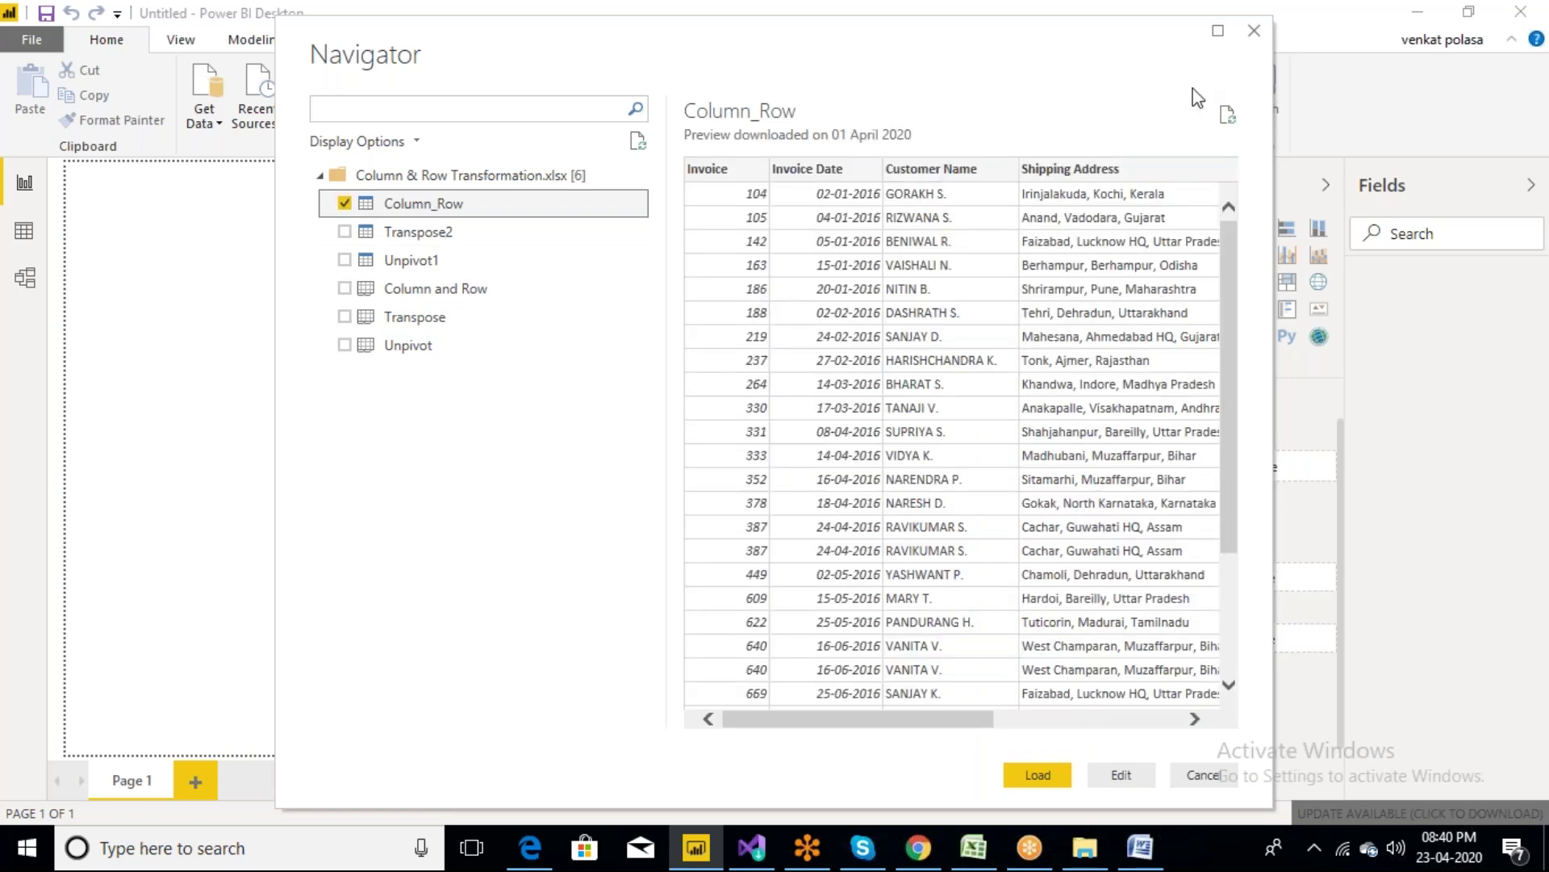
left_click(1218, 33)
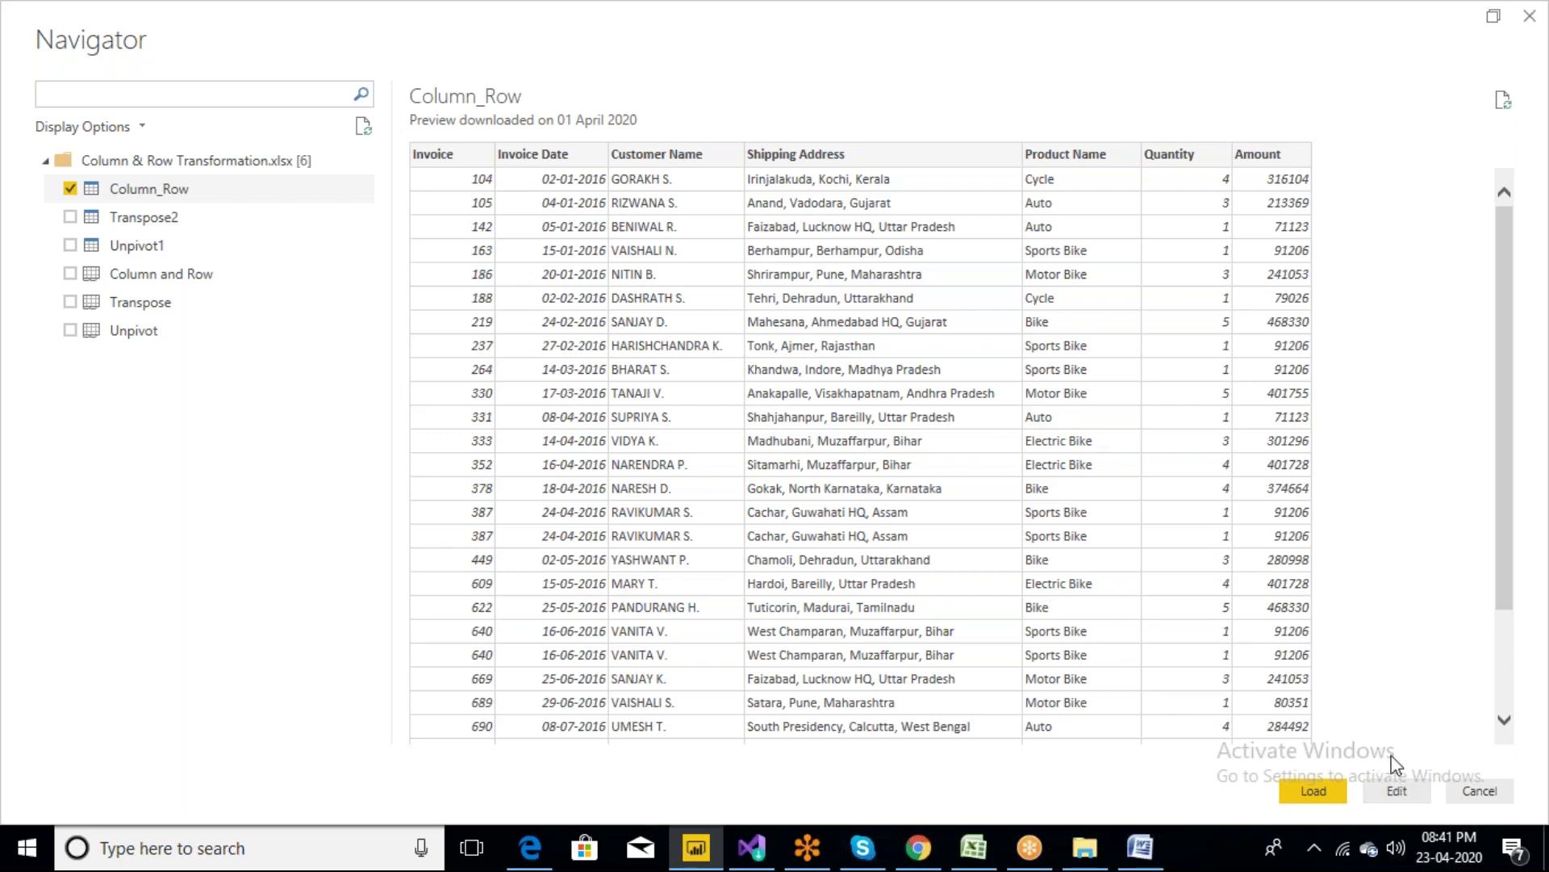
left_click(1401, 795)
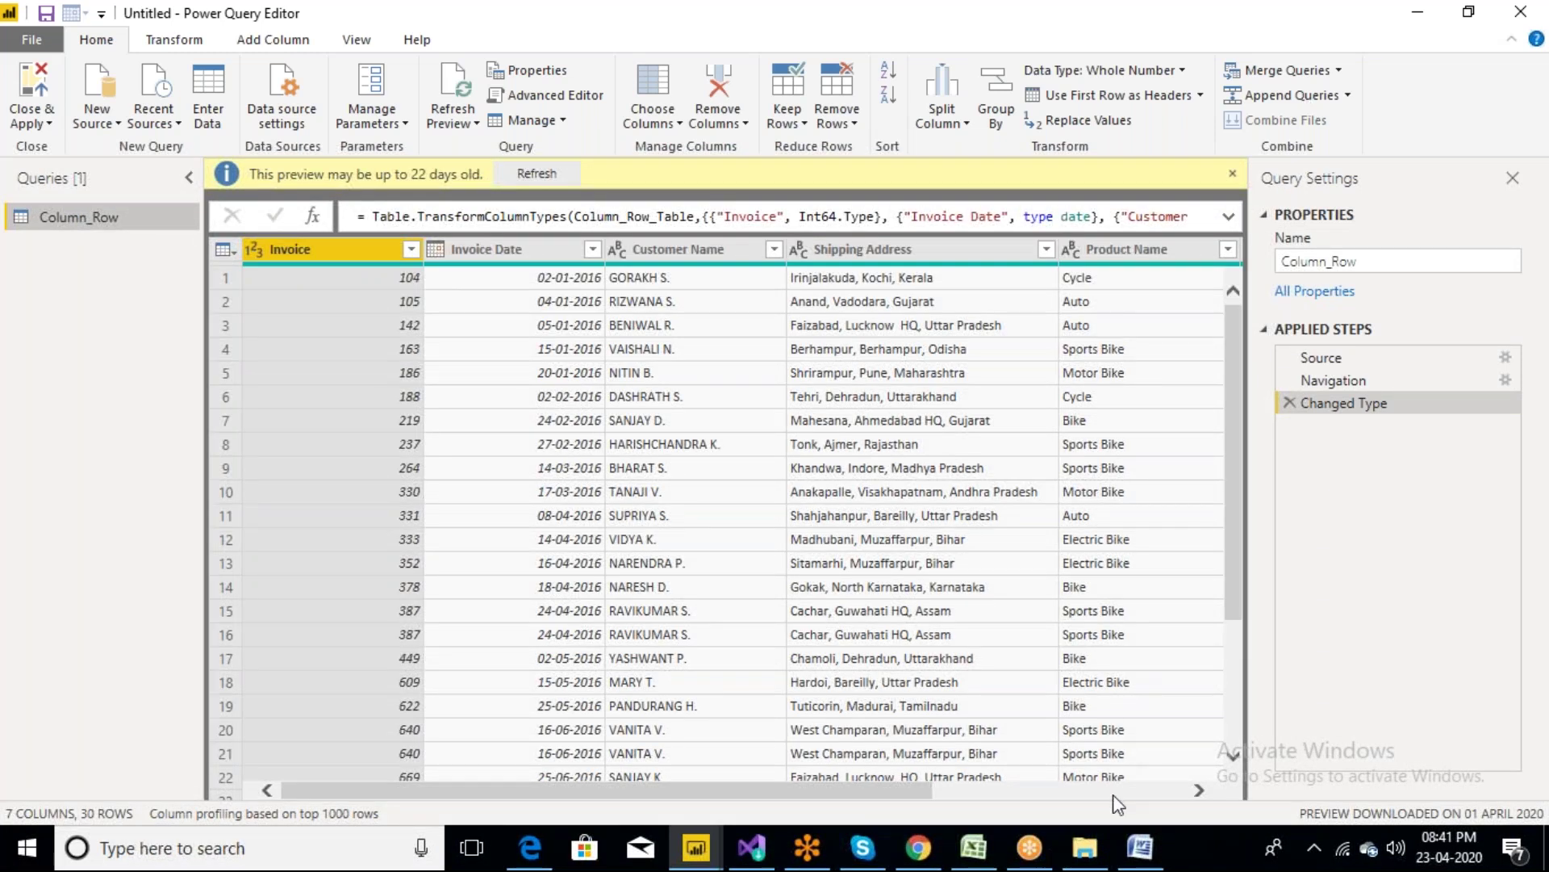
Switch back to the Word document and review the column transformations list from its beginning, highlighting the Add columns entry
mouse_move(1145, 855)
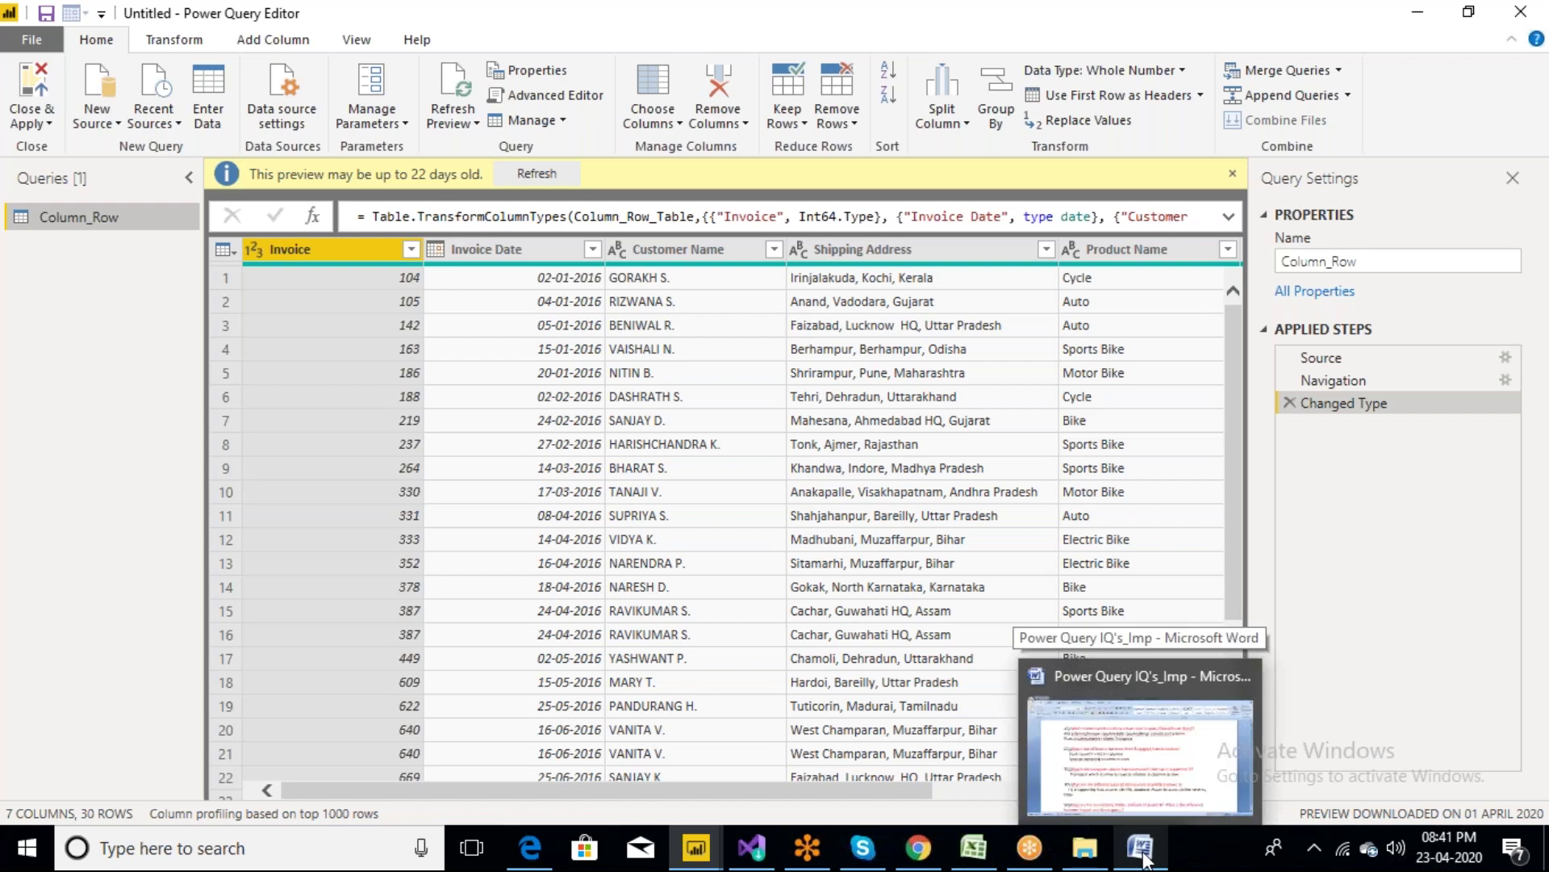
left_click(1144, 855)
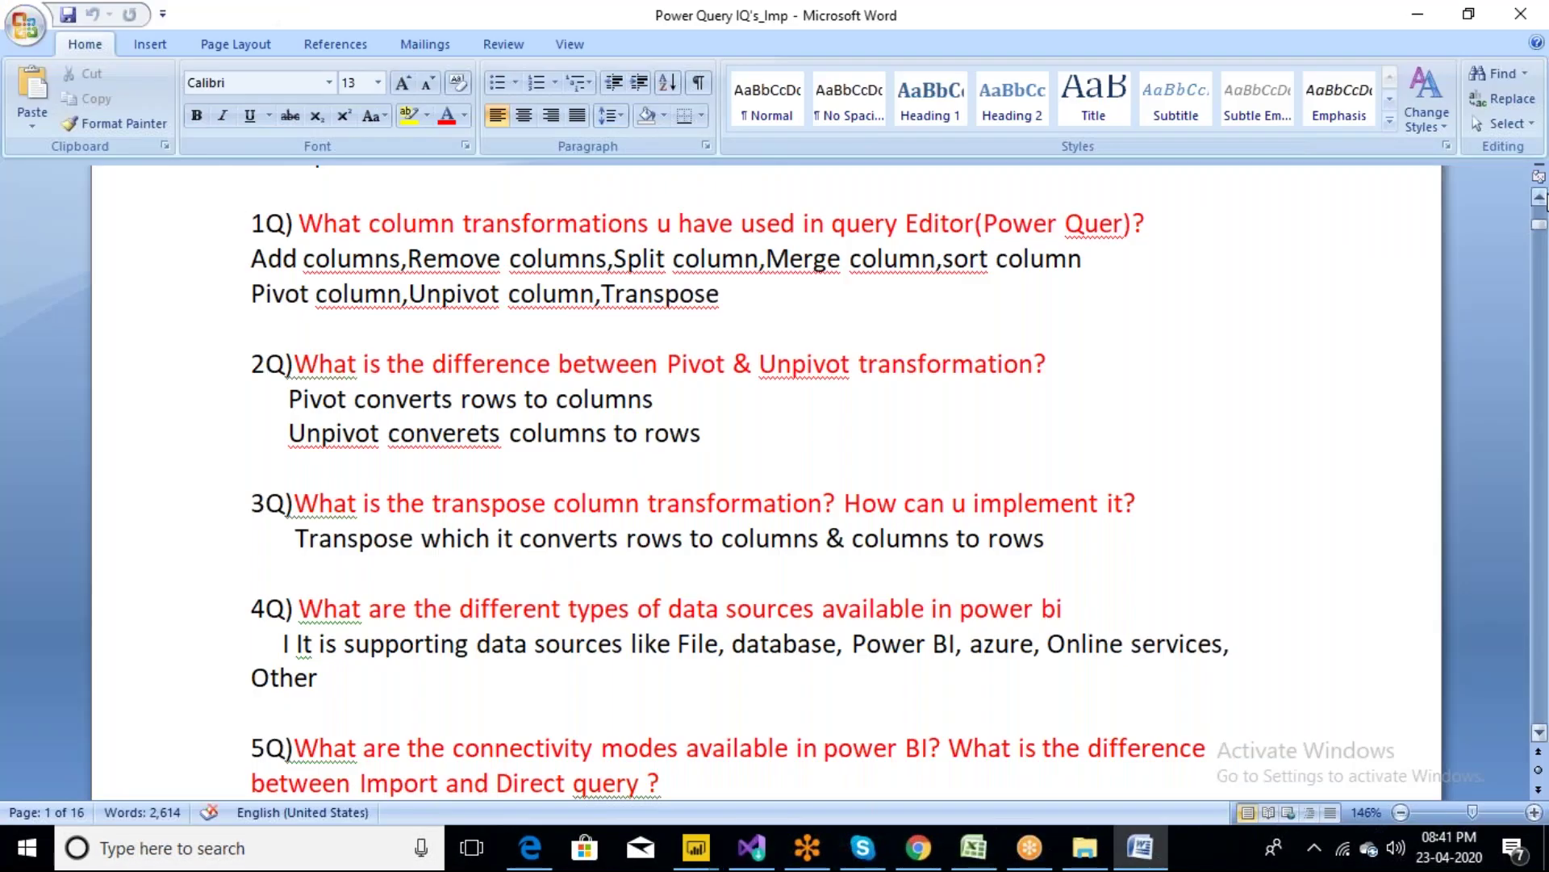
left_click(1541, 199)
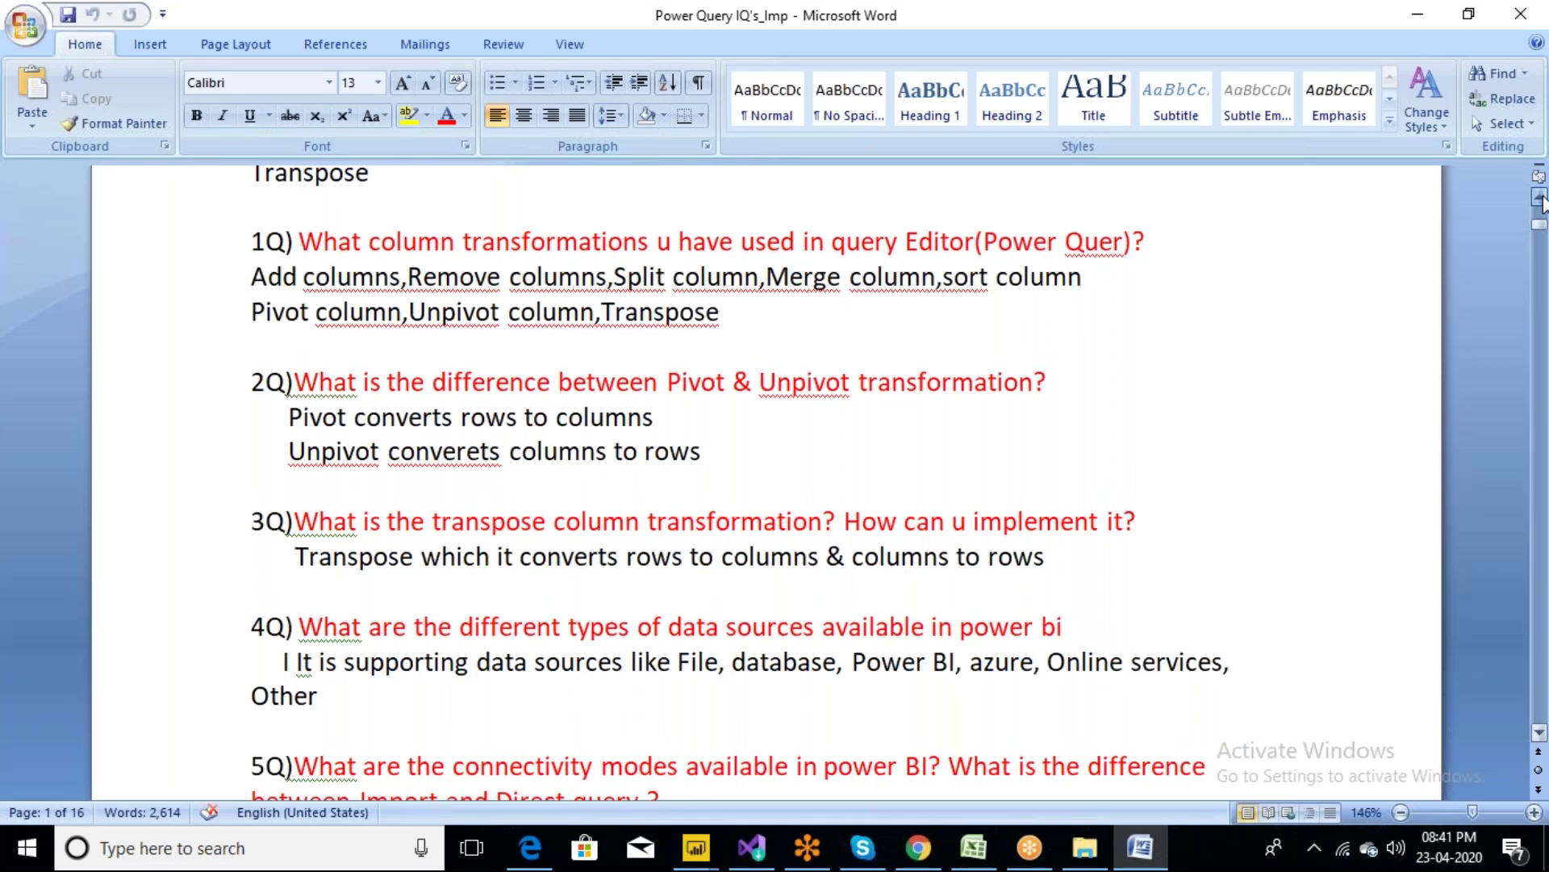
left_click(1540, 199)
scroll(1541, 199, "up", 10)
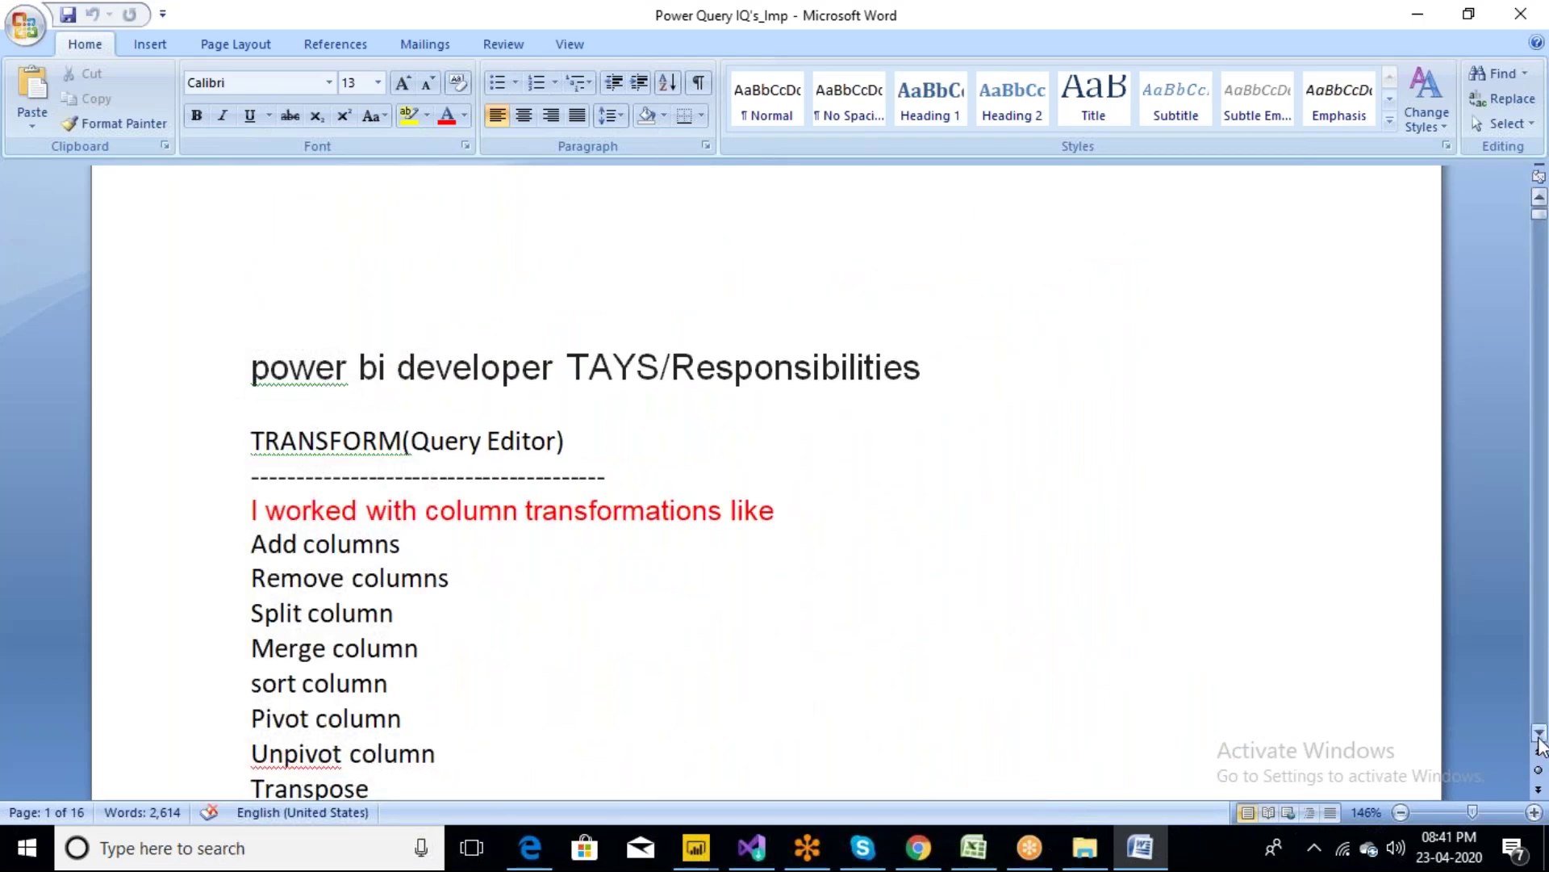
left_click(1539, 736)
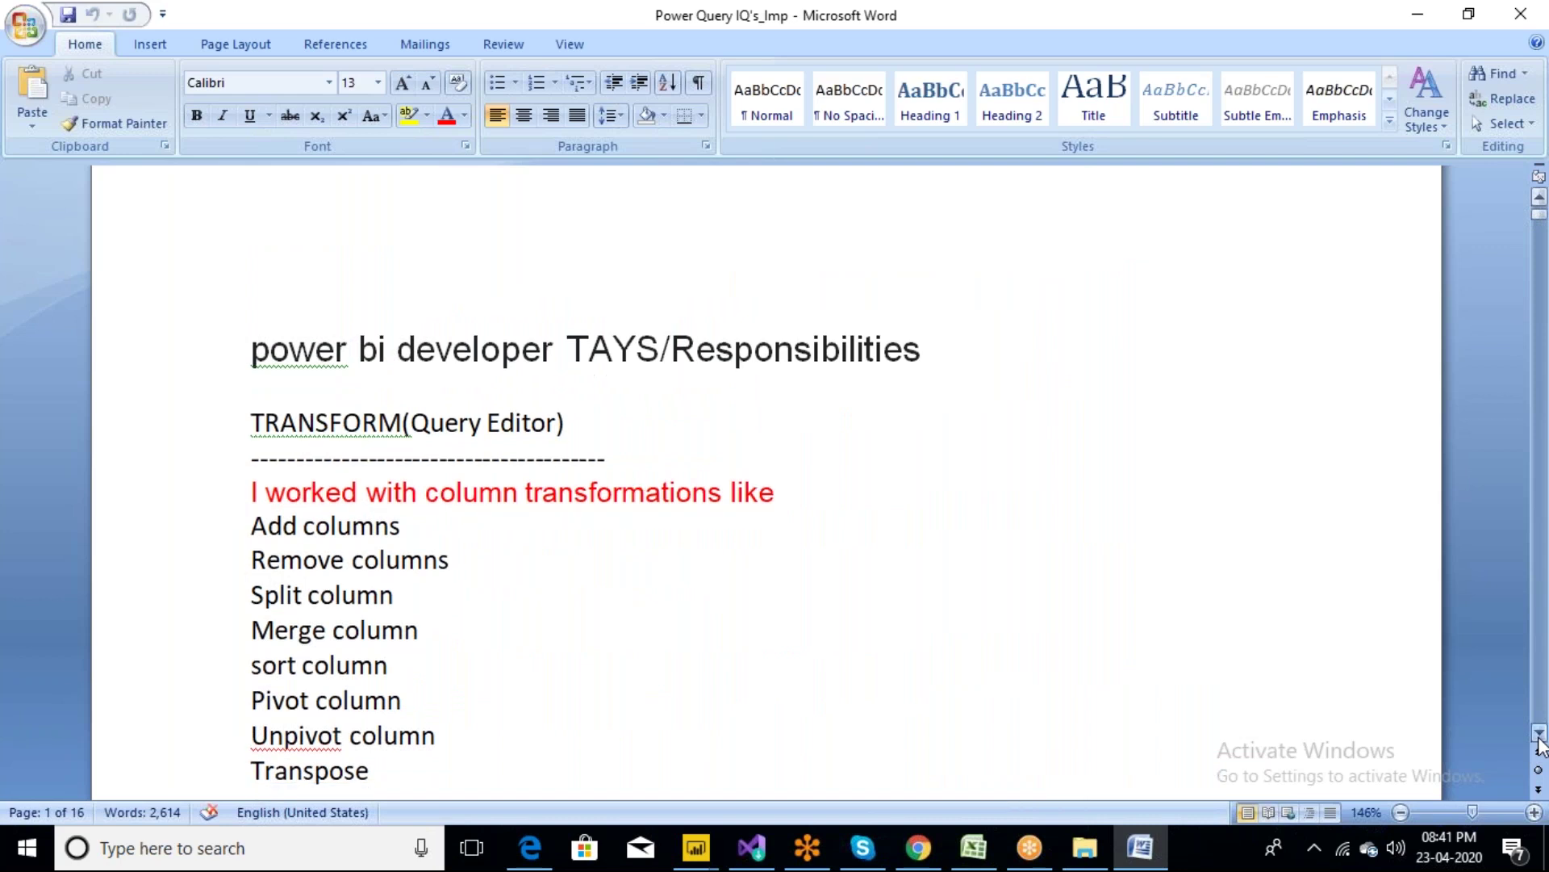
left_click(1539, 736)
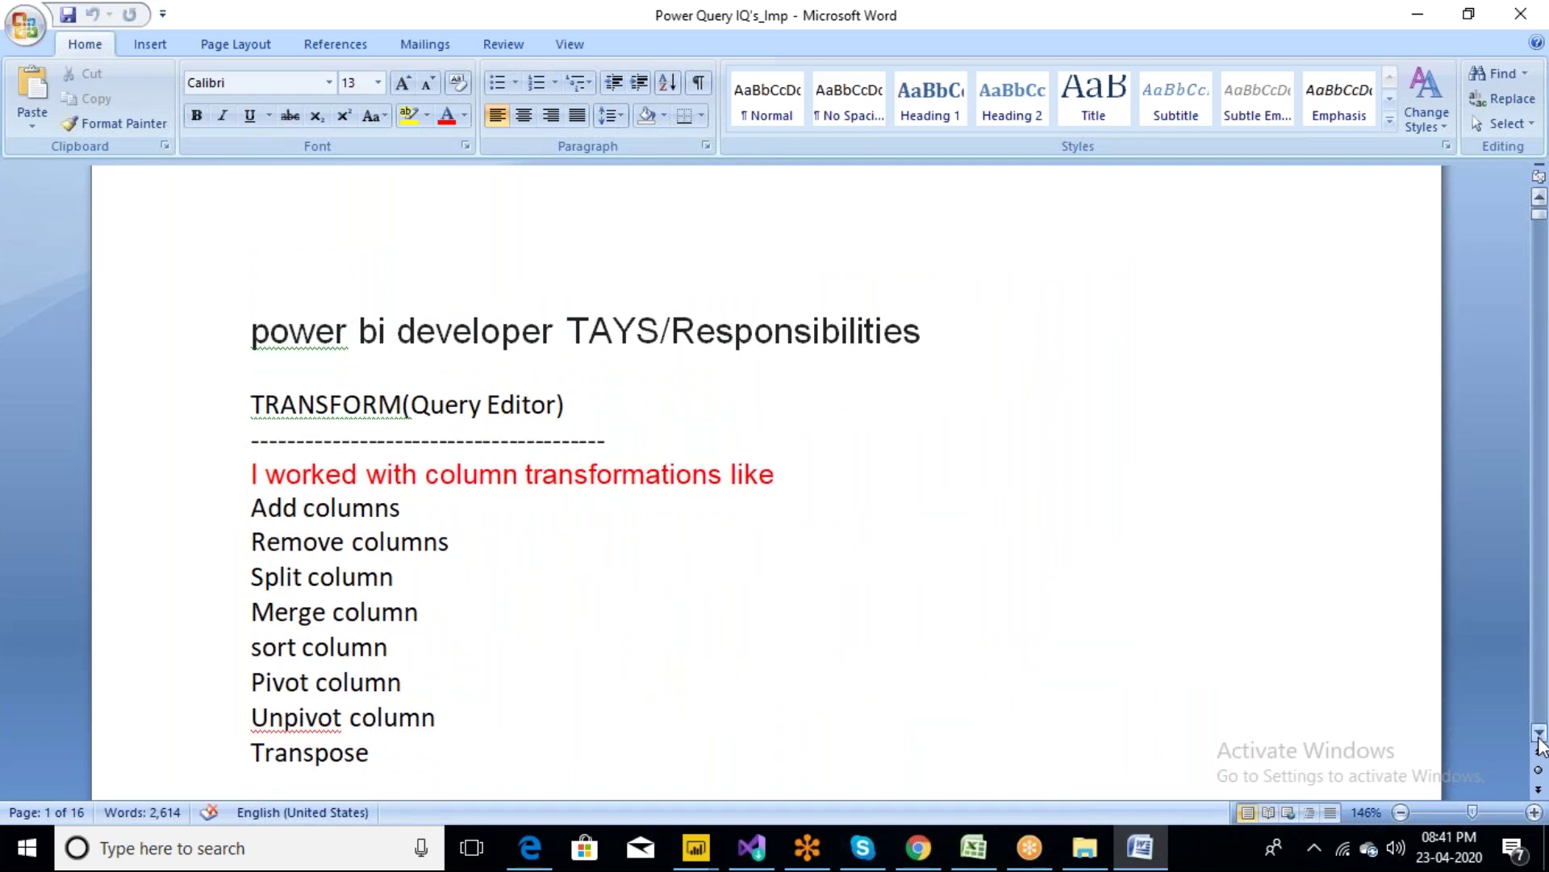
left_click(1539, 736)
left_click(1539, 736)
left_click(1539, 736)
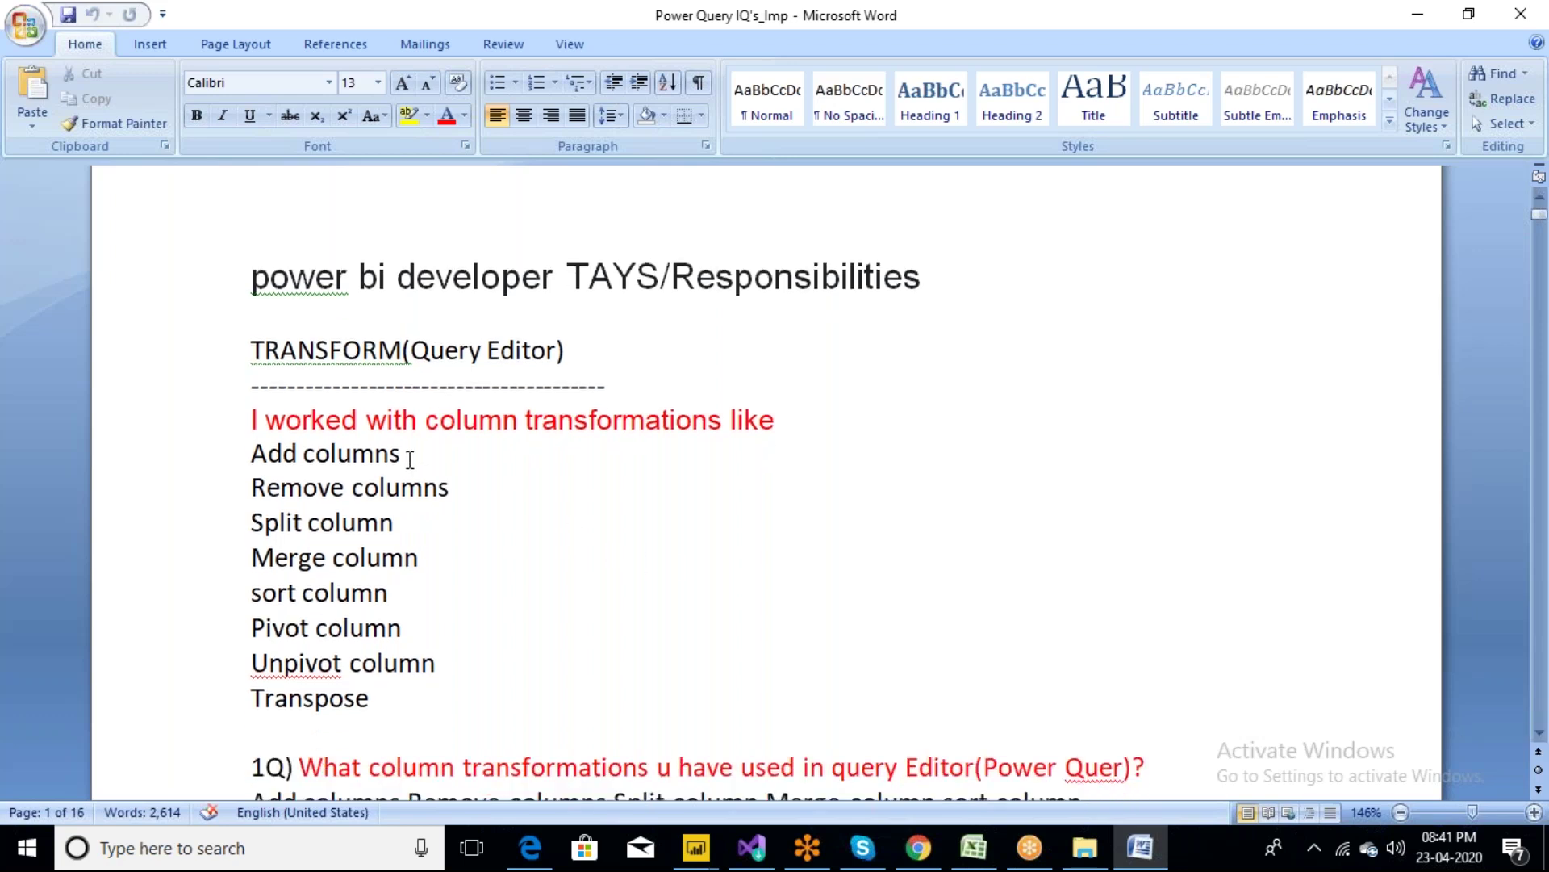
left_click_drag(410, 459, 251, 457)
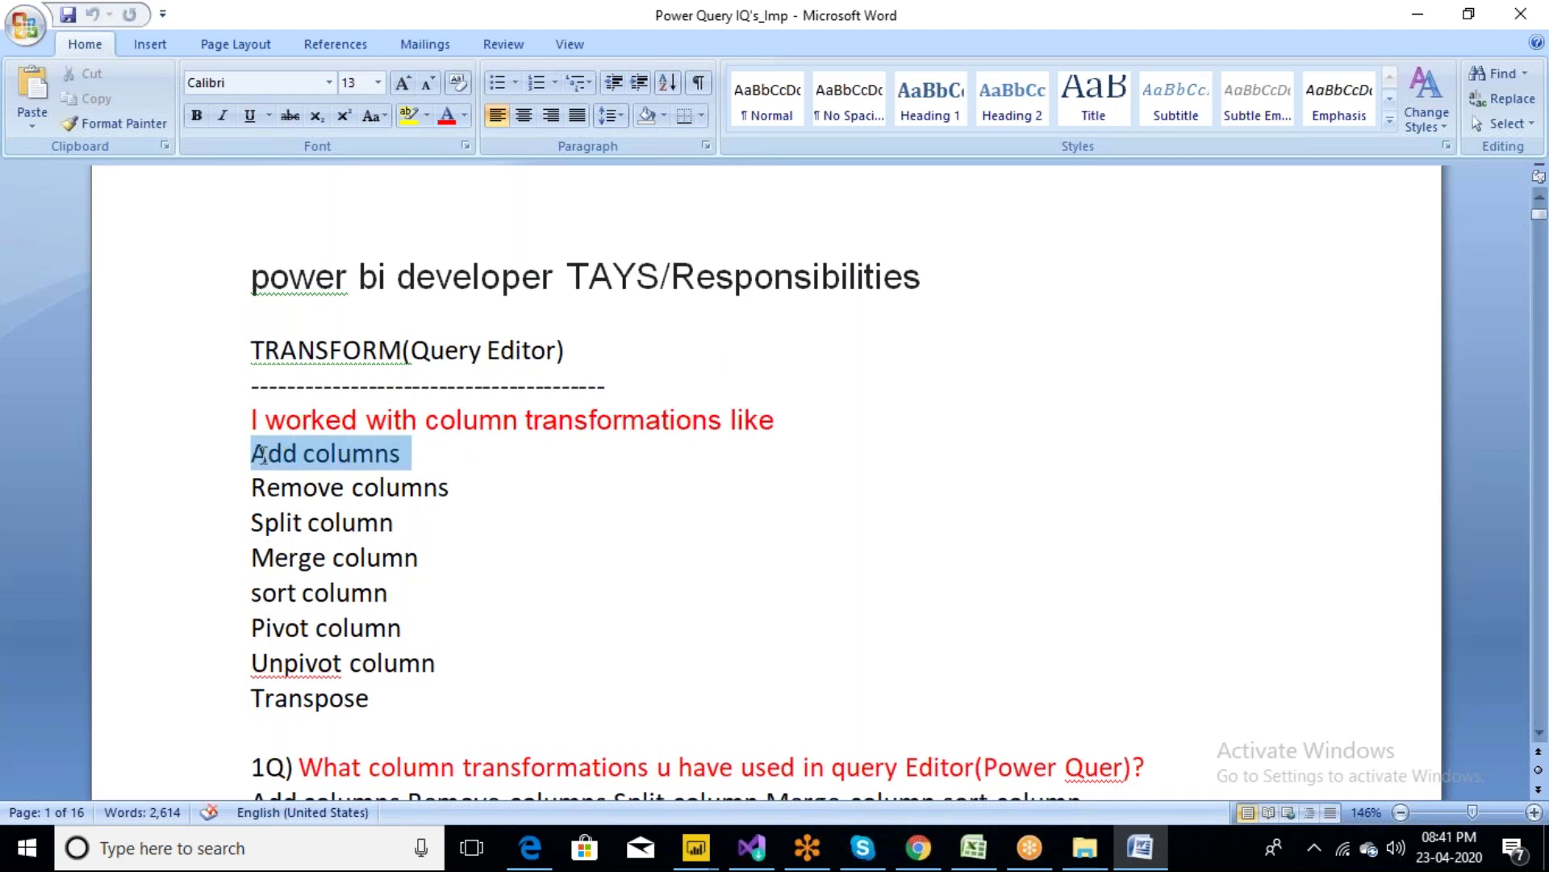
left_click(269, 454)
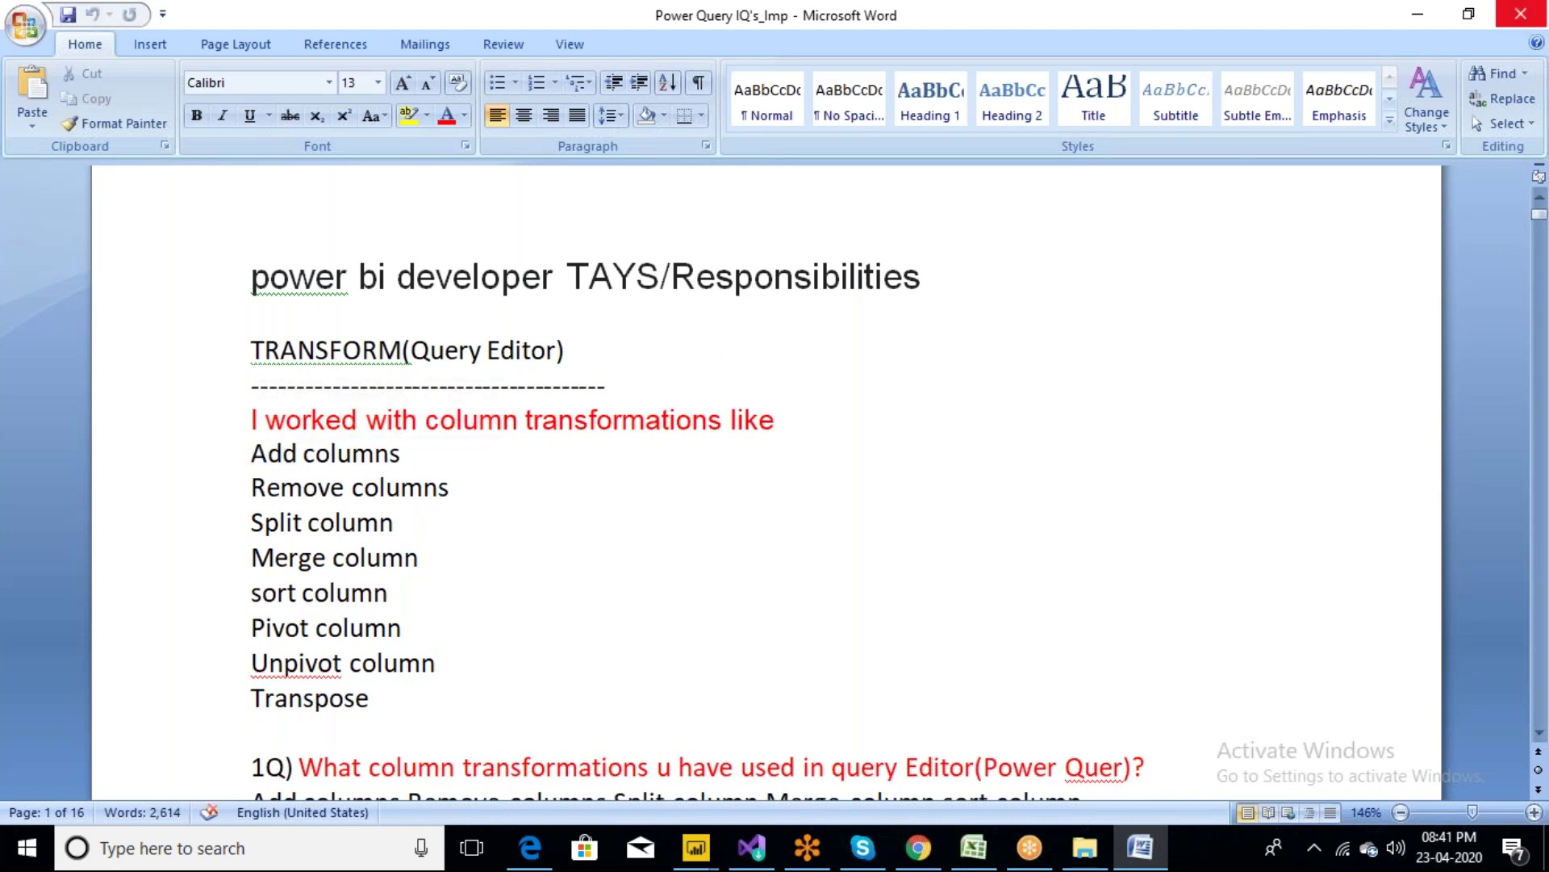
Return to the Power Query Editor and start a custom column named TotalSales
left_click(1414, 18)
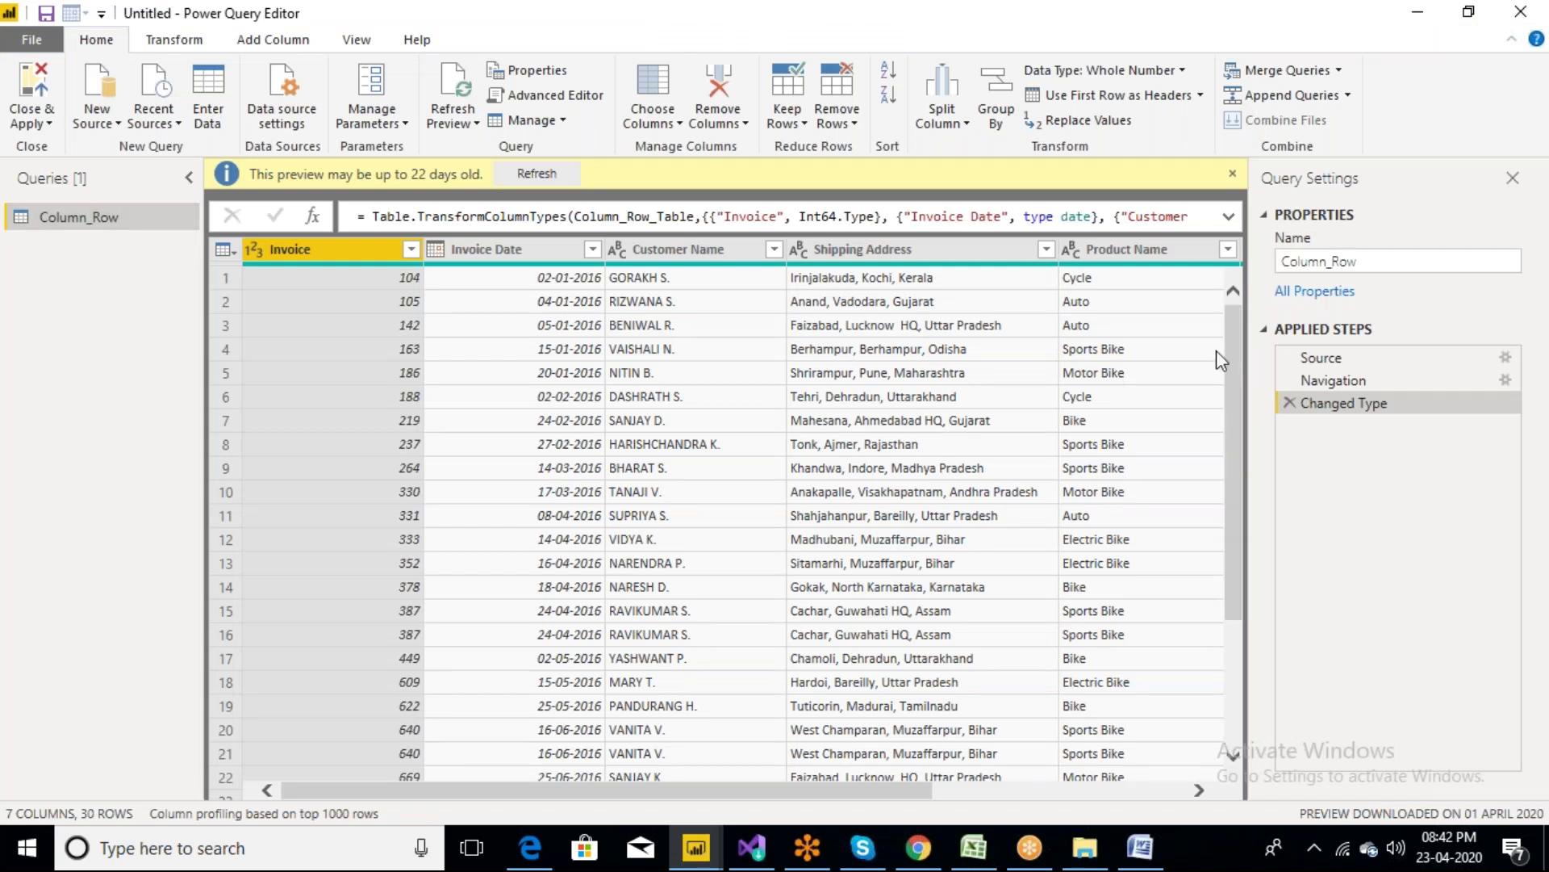
left_click(278, 44)
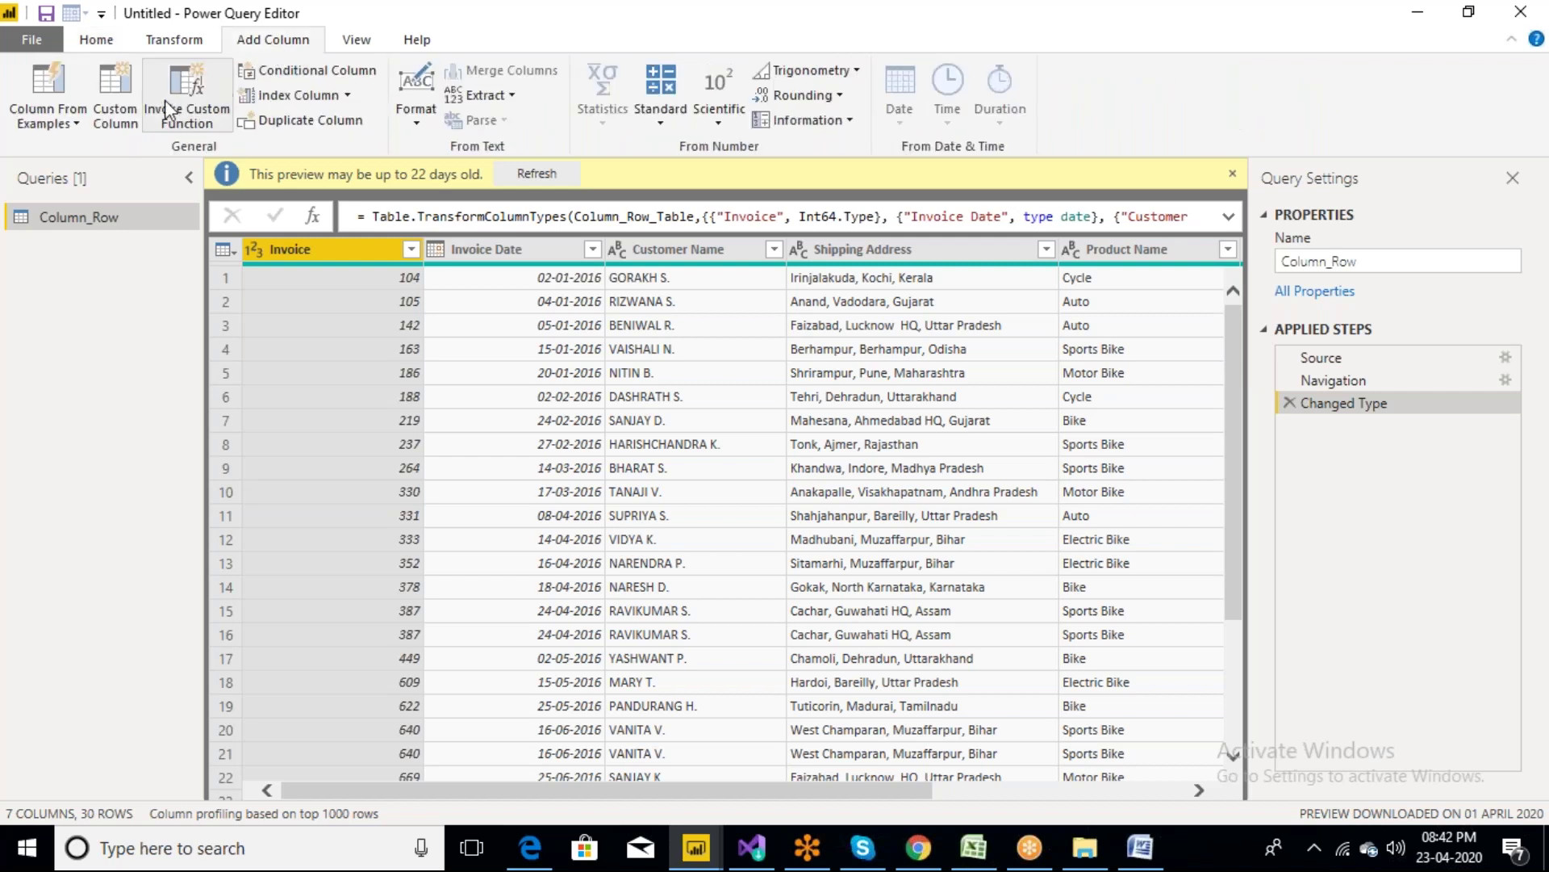
left_click(130, 122)
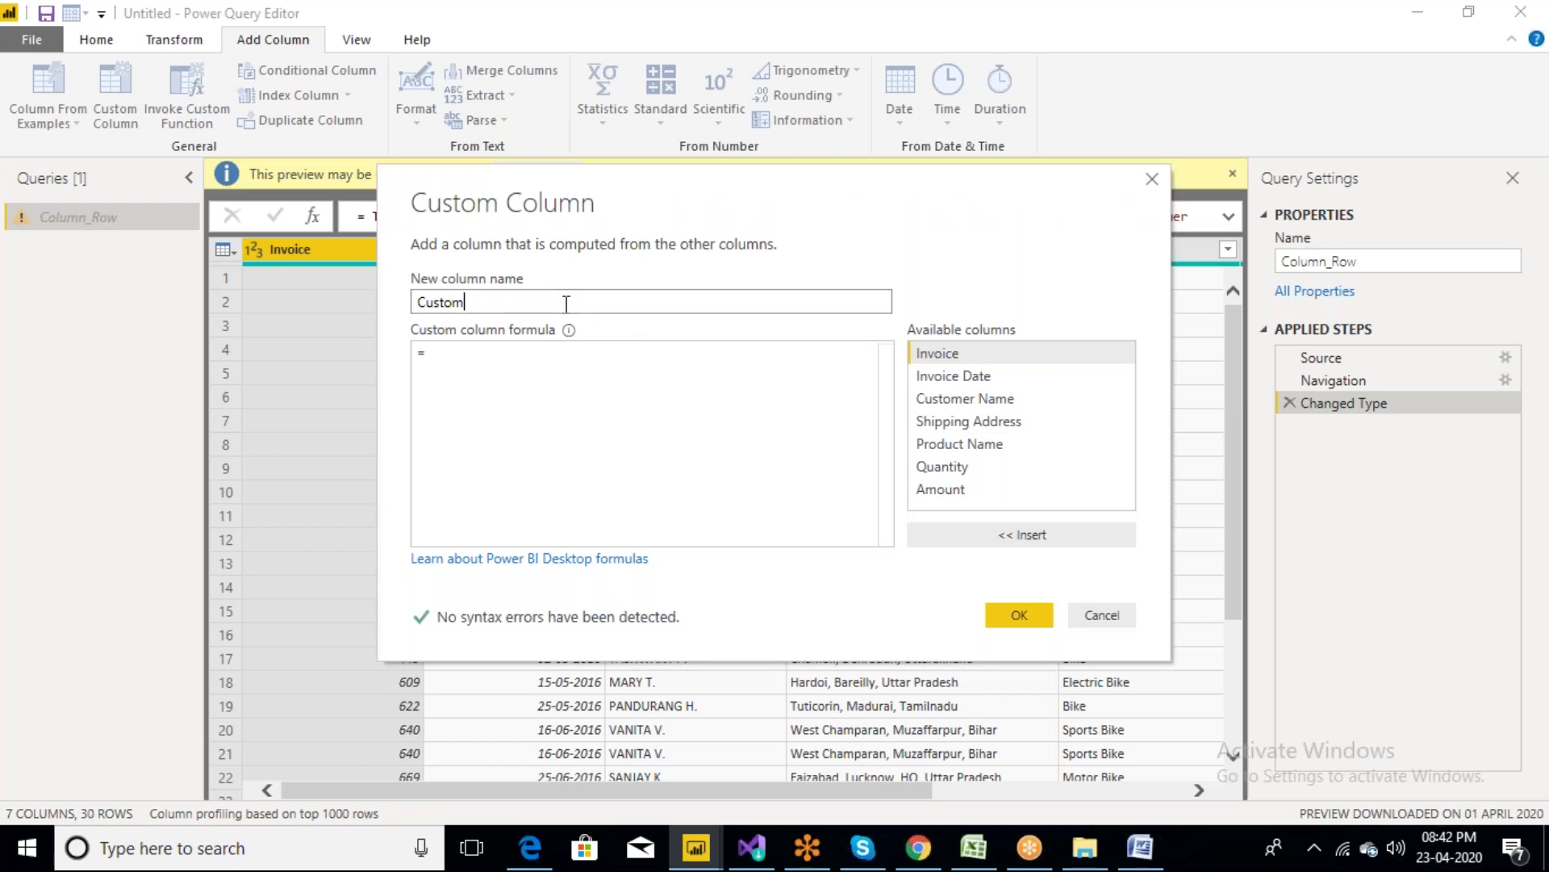
left_click_drag(564, 301, 375, 313)
key("BackSpace")
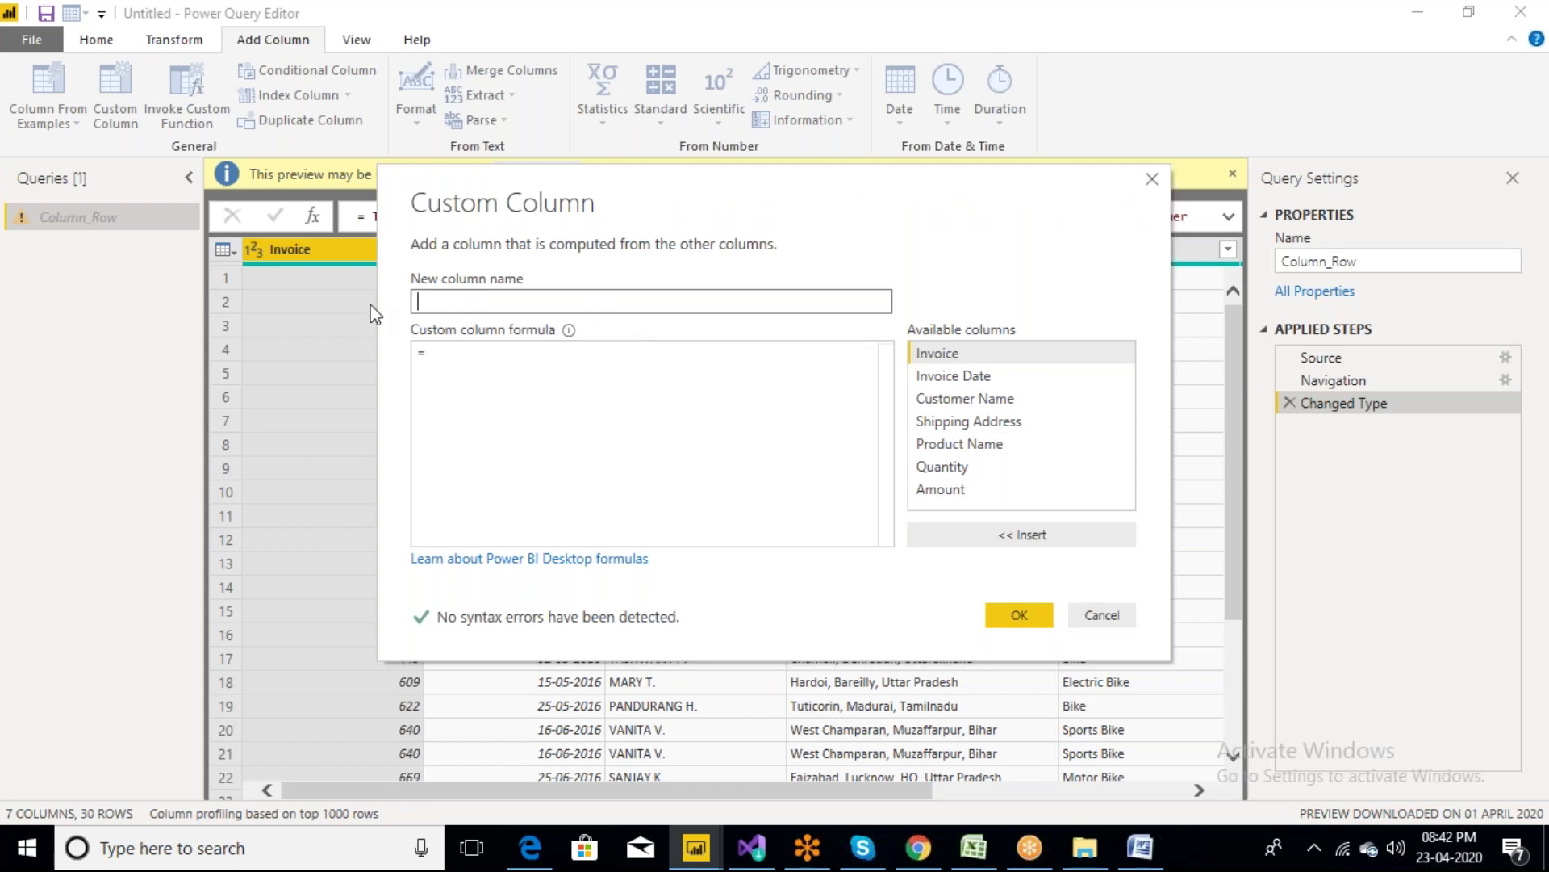
type("To")
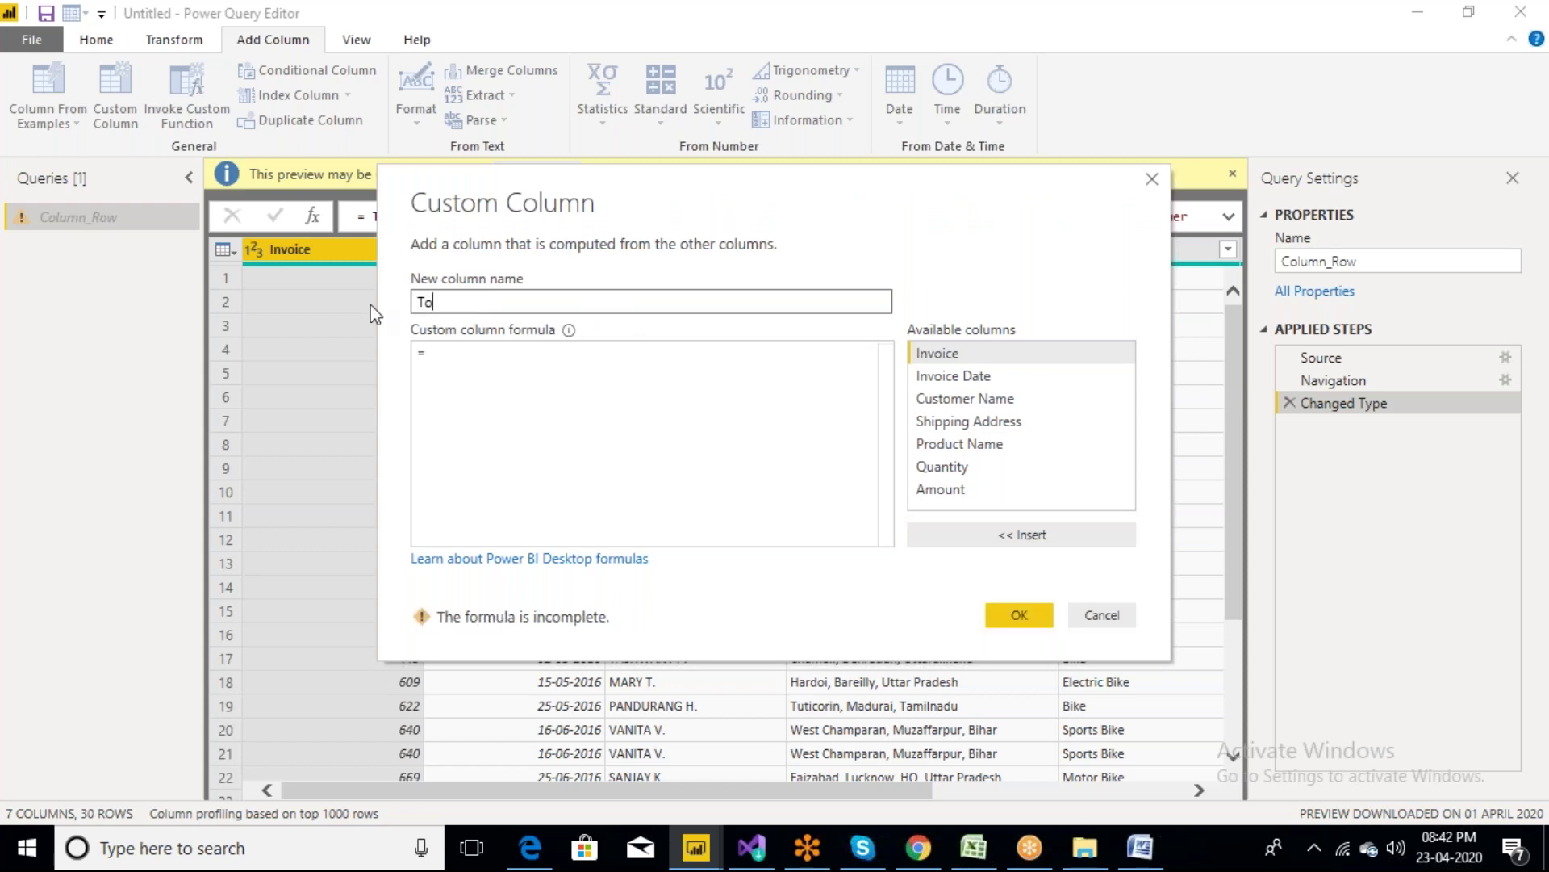
type("talSales")
Define the custom column formula as [Quantity]*[Amount] and add the column to the Column_Row query
left_click(454, 353)
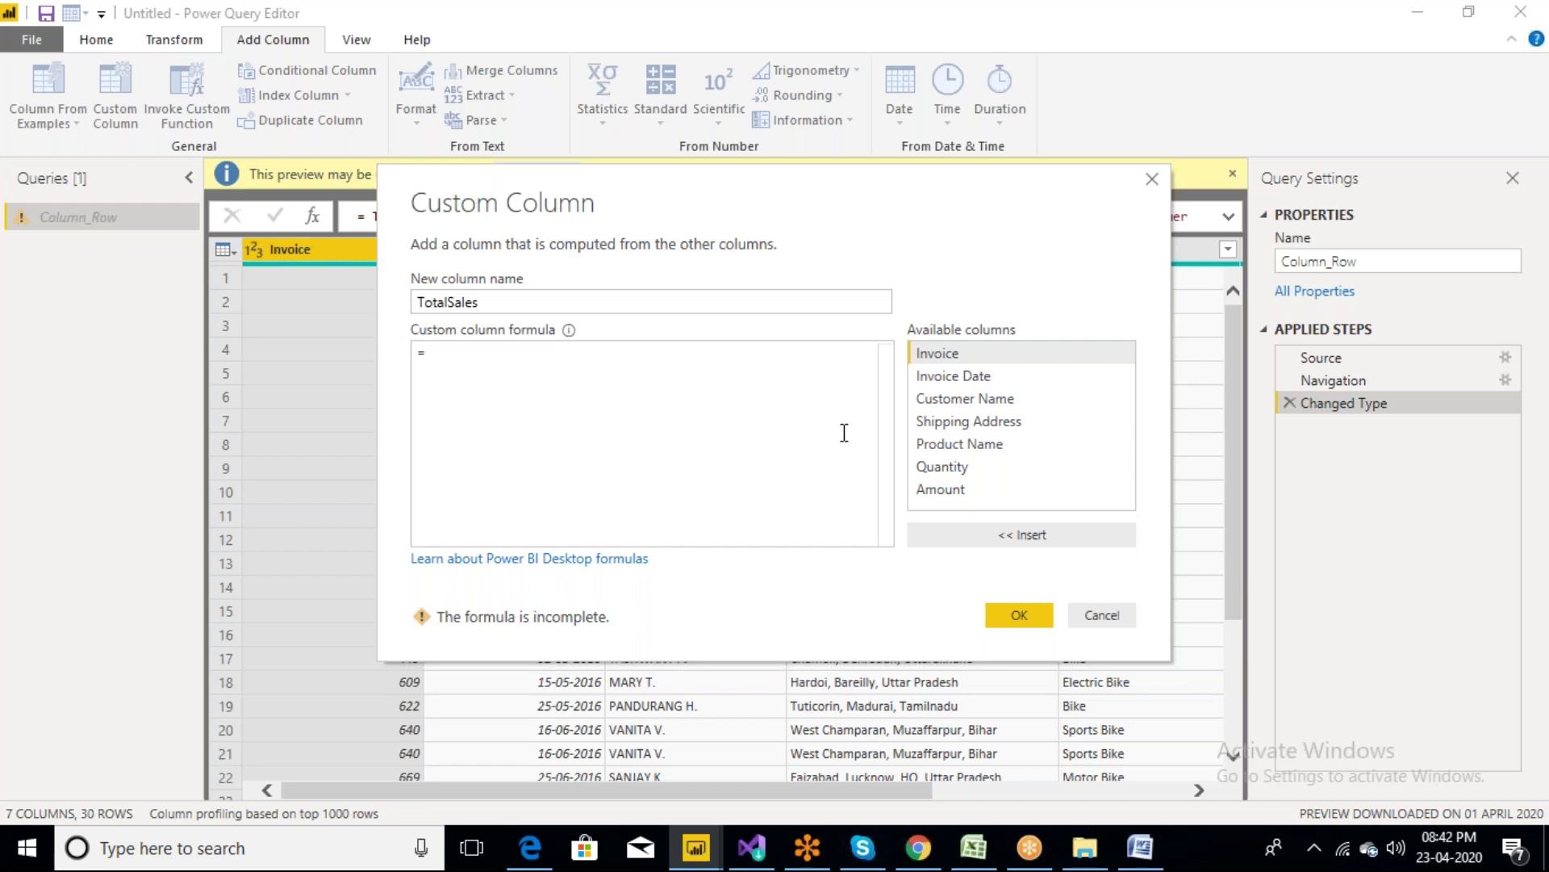
left_click(946, 471)
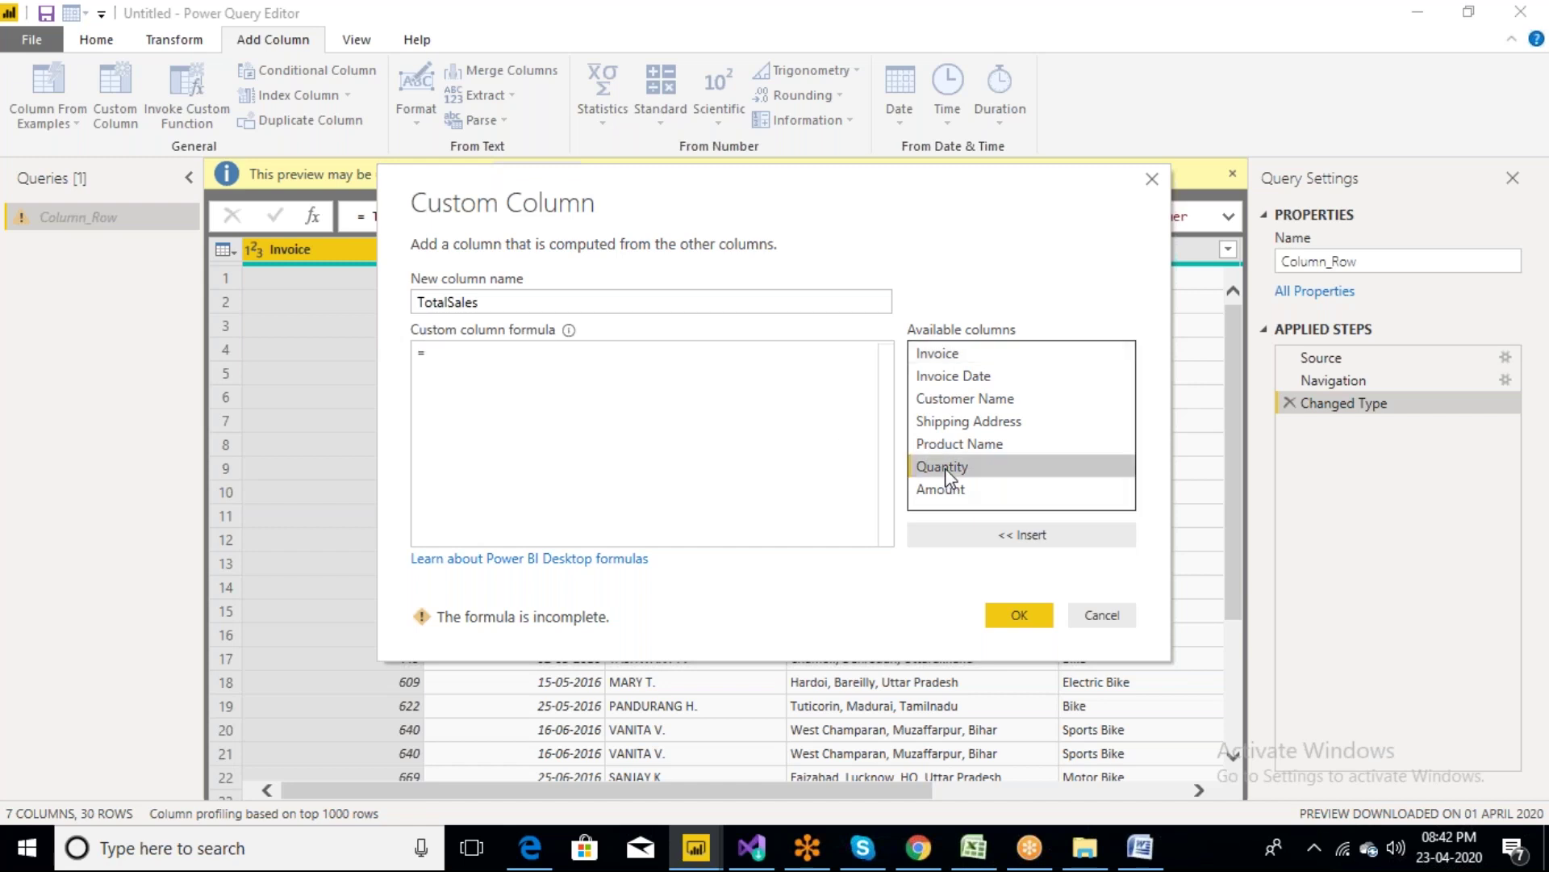
double_click(942, 468)
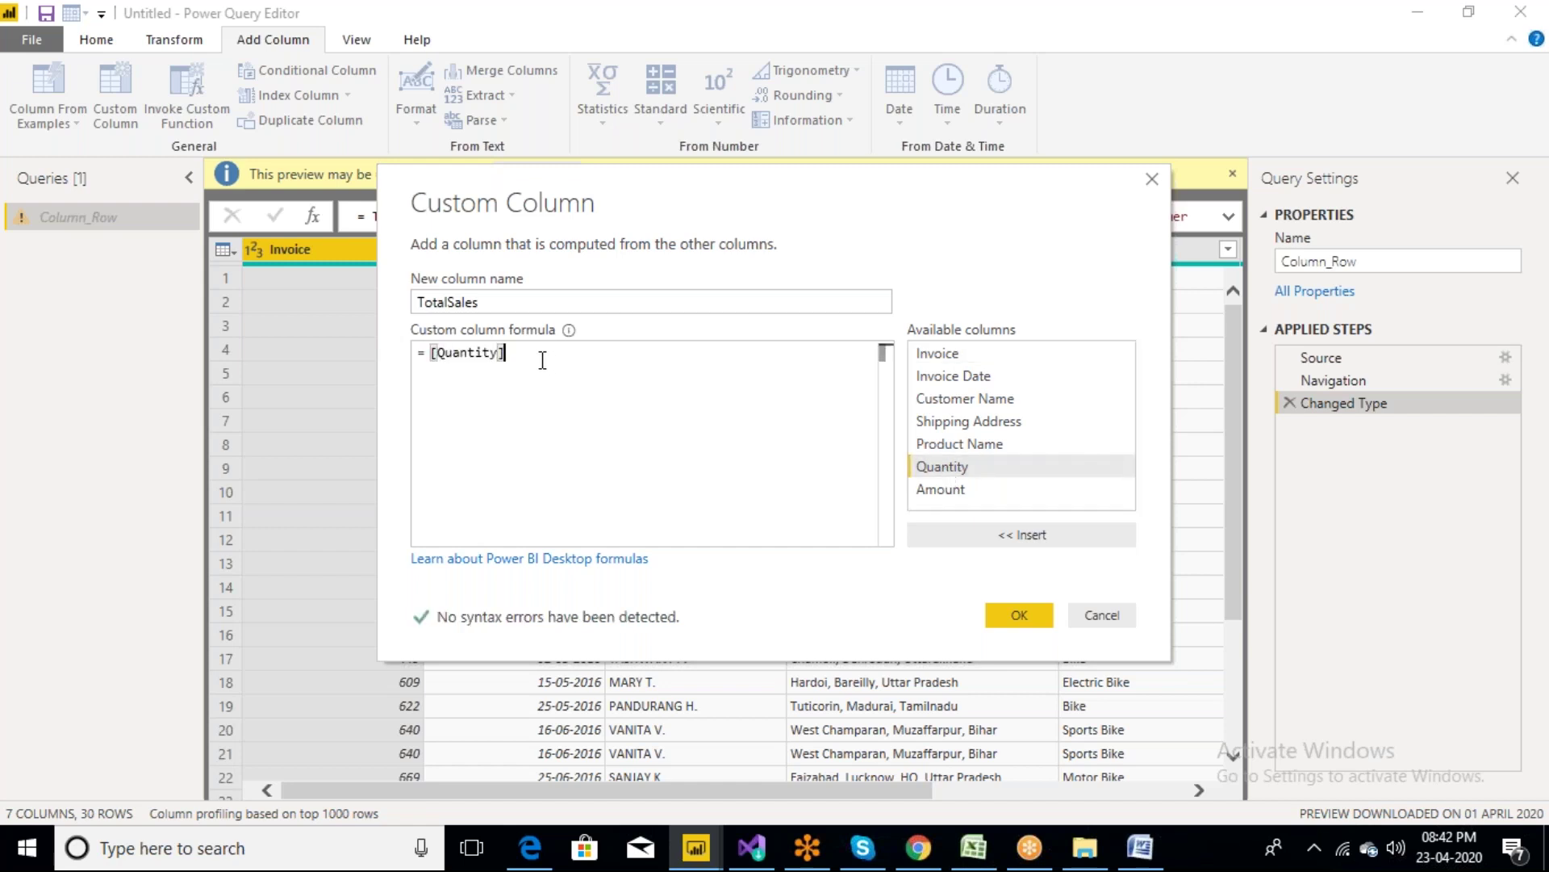
type("*")
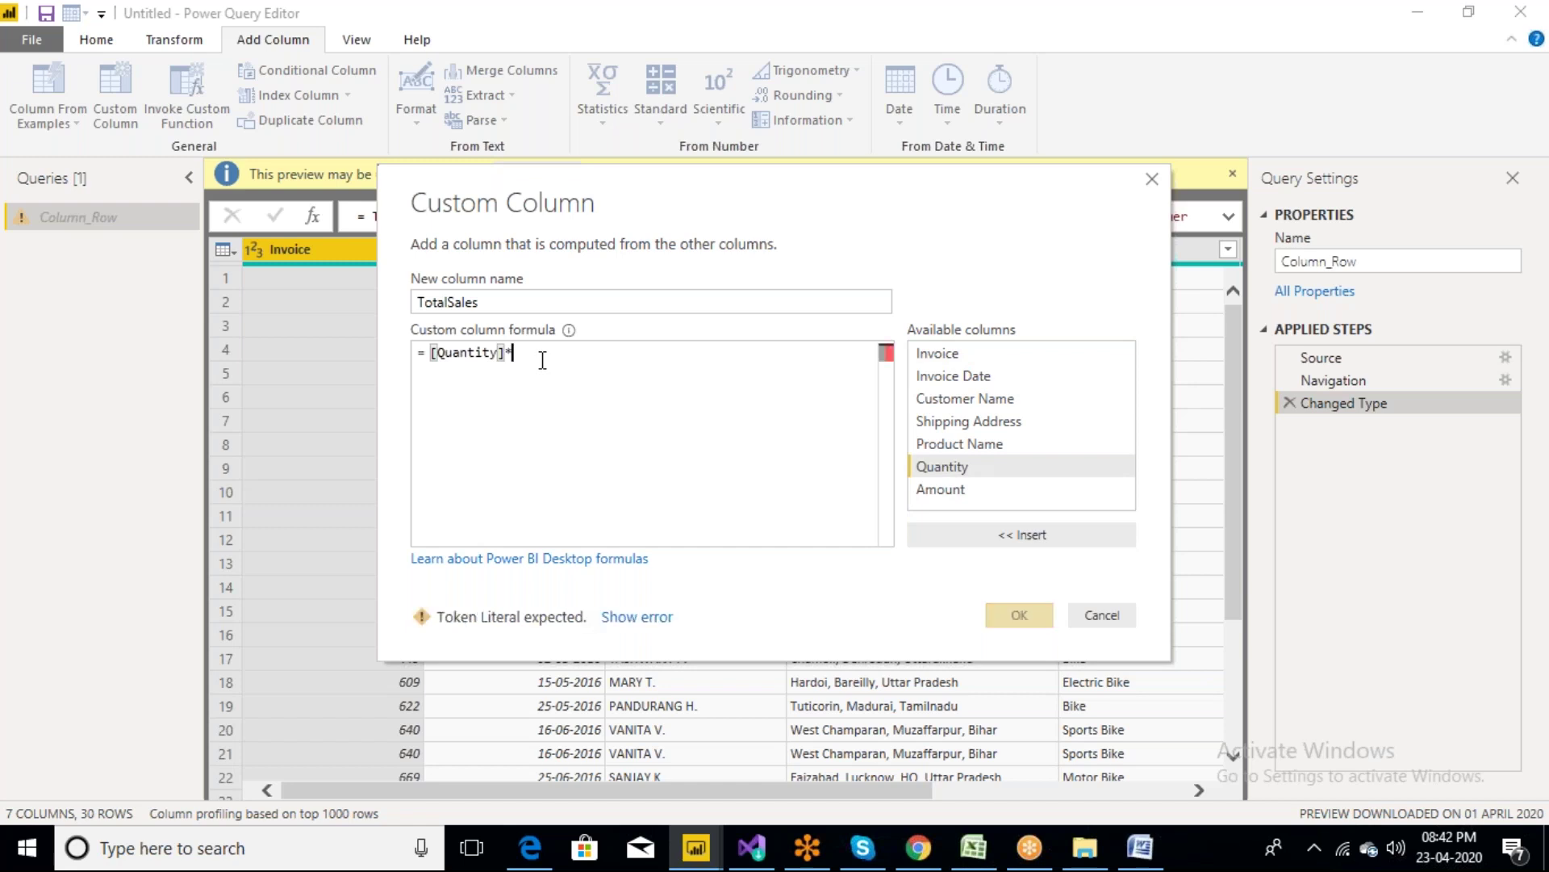
double_click(939, 490)
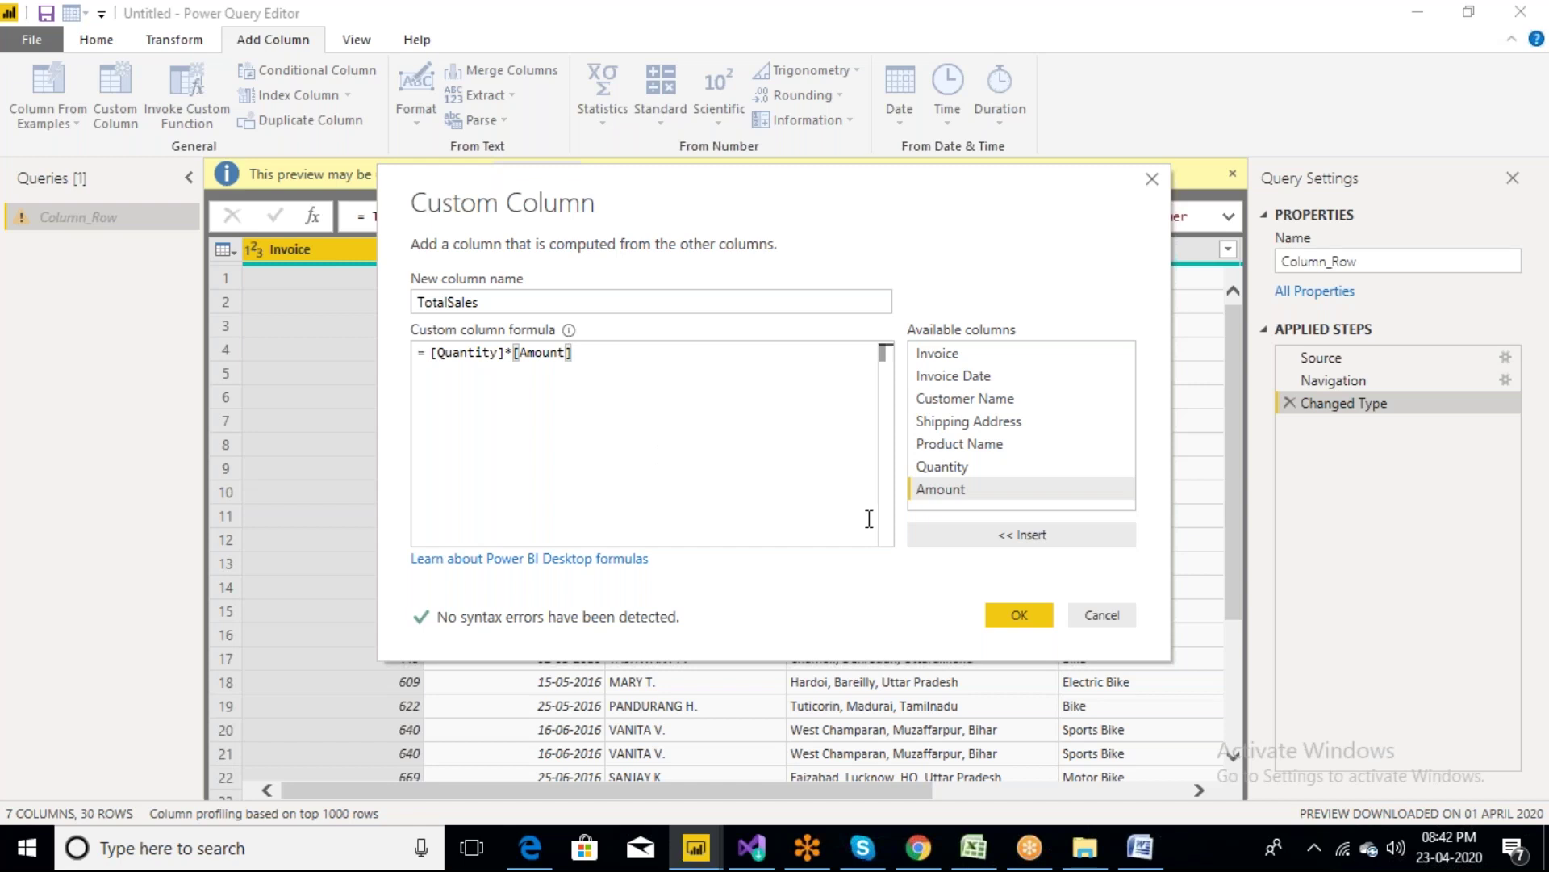
left_click(1031, 622)
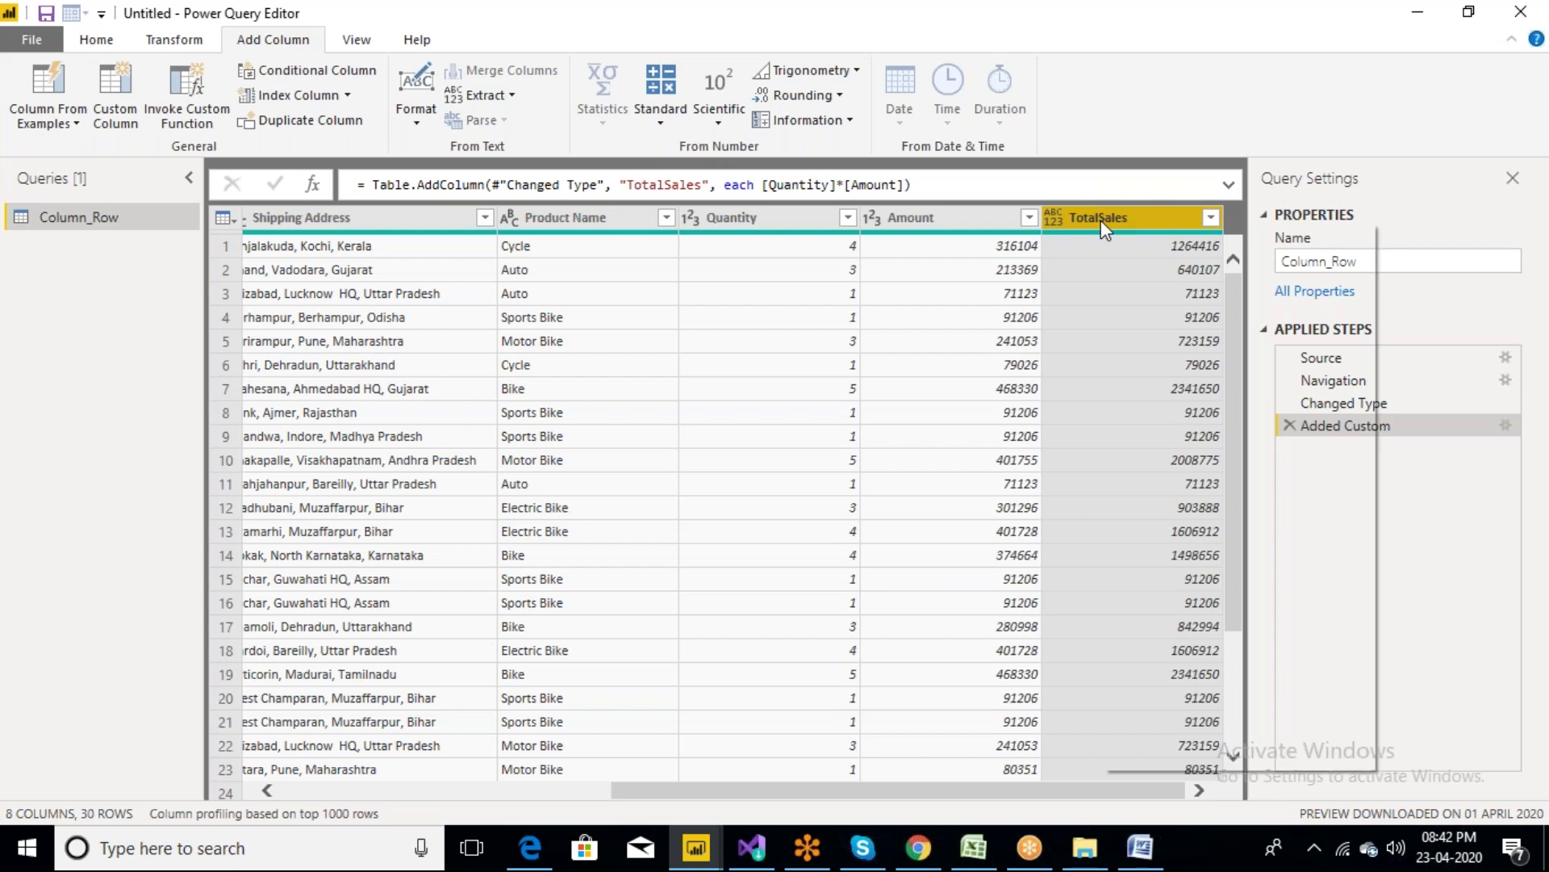
right_click(1101, 219)
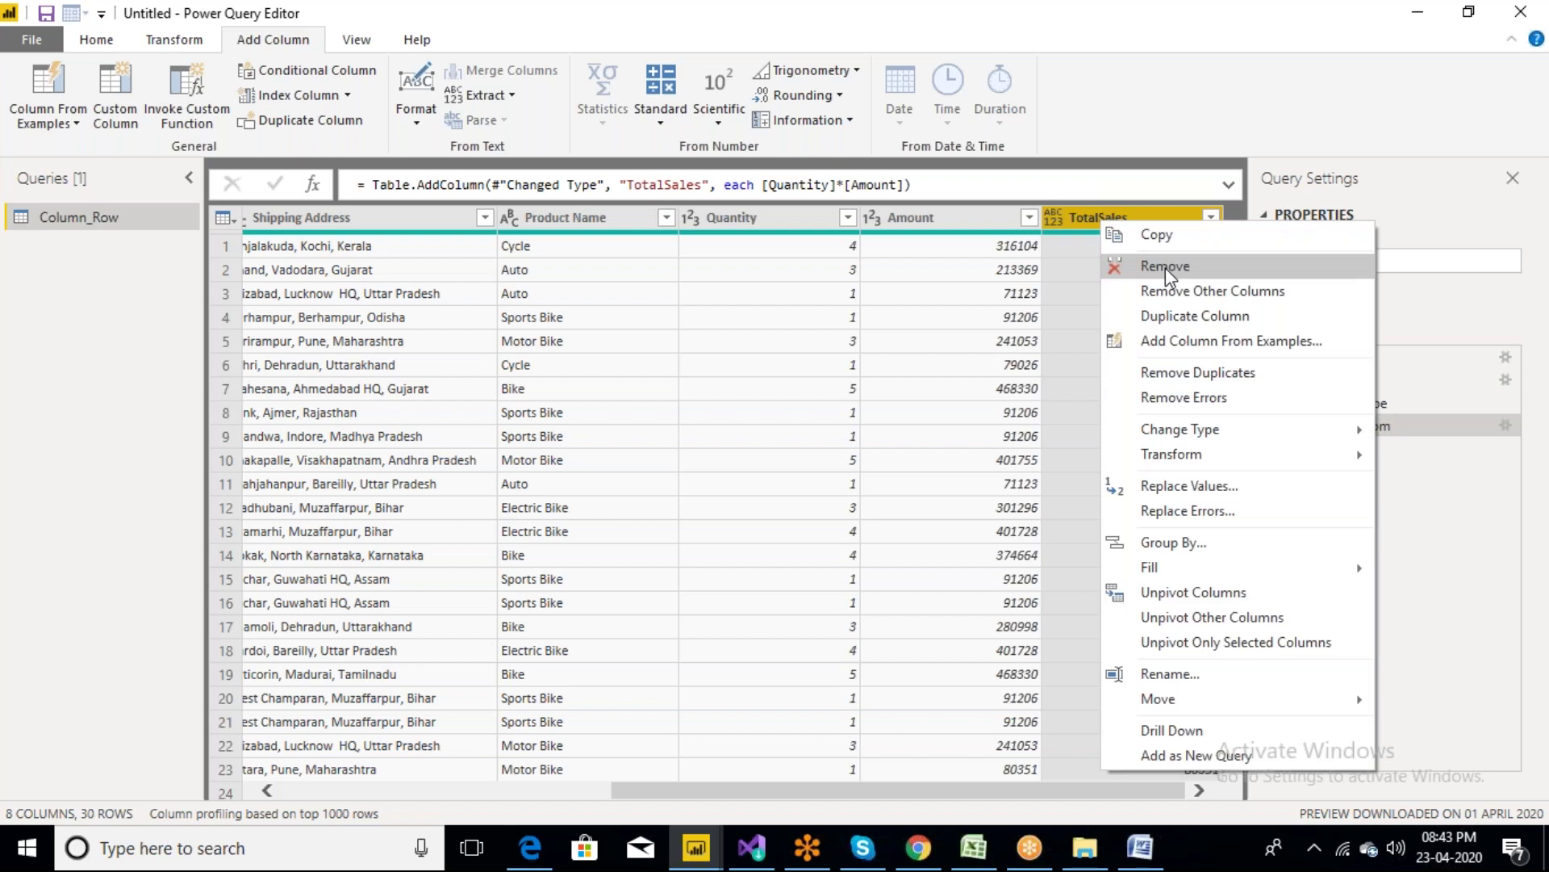
left_click(757, 793)
left_click_drag(757, 799, 544, 805)
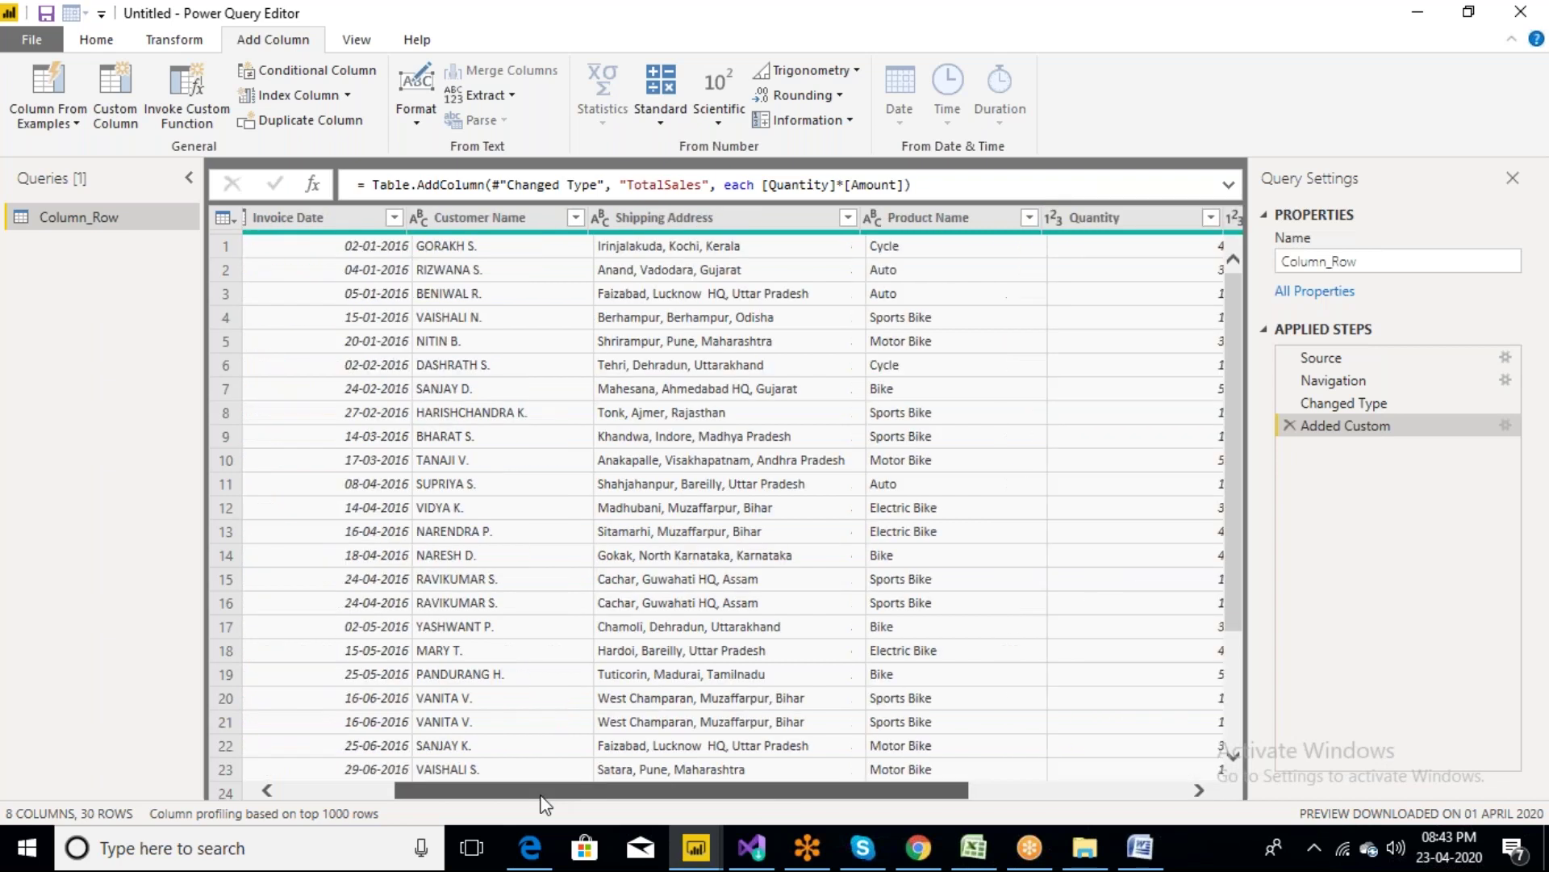
Split the Shipping Address column by the comma delimiter at each occurrence
left_click(685, 223)
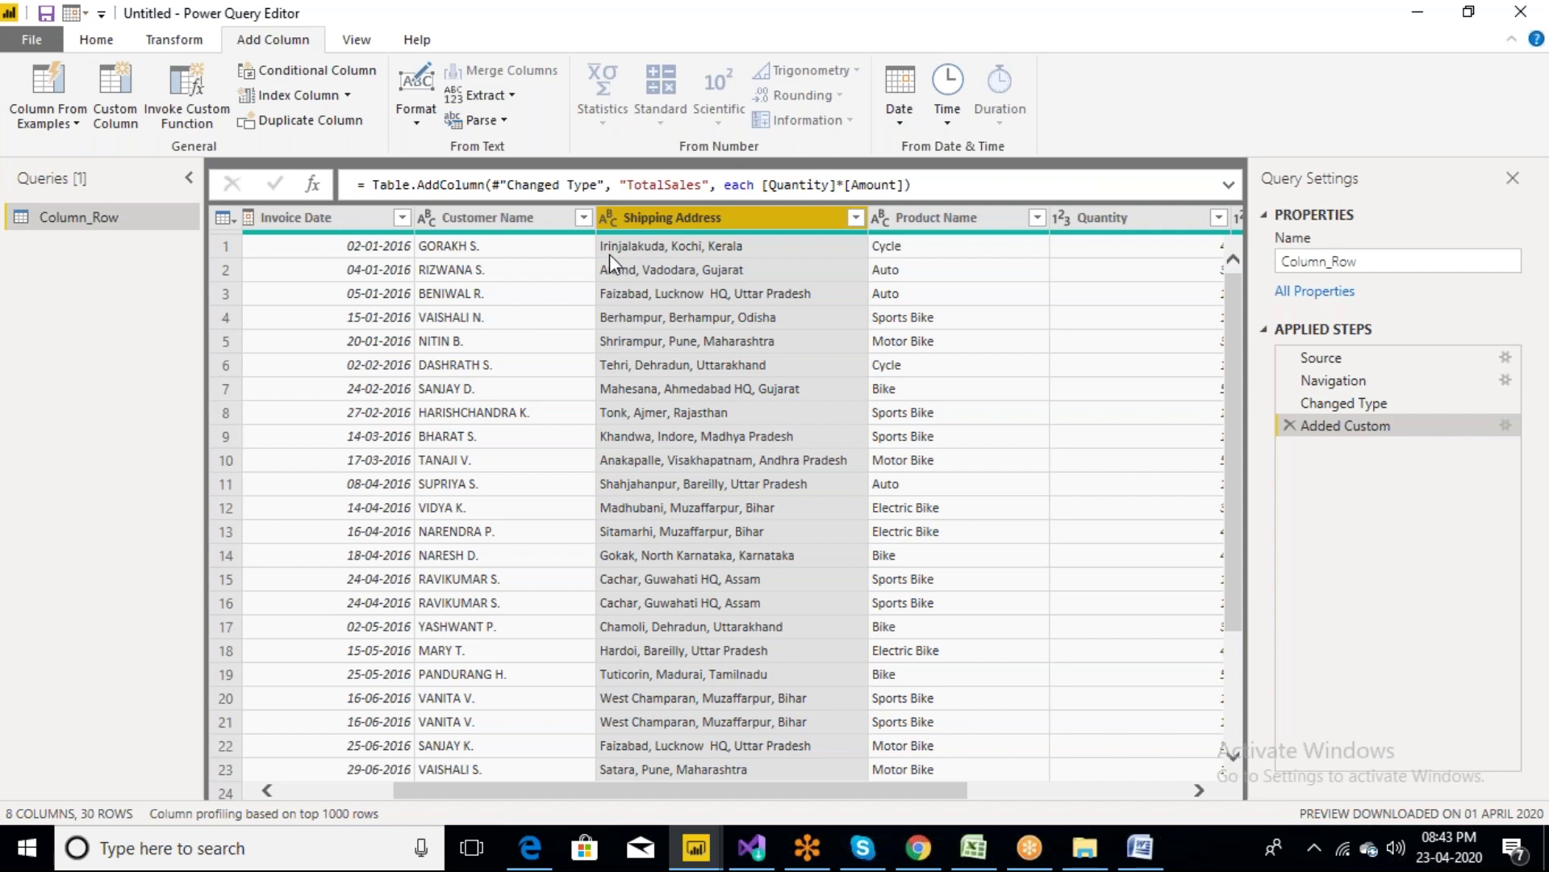
right_click(690, 226)
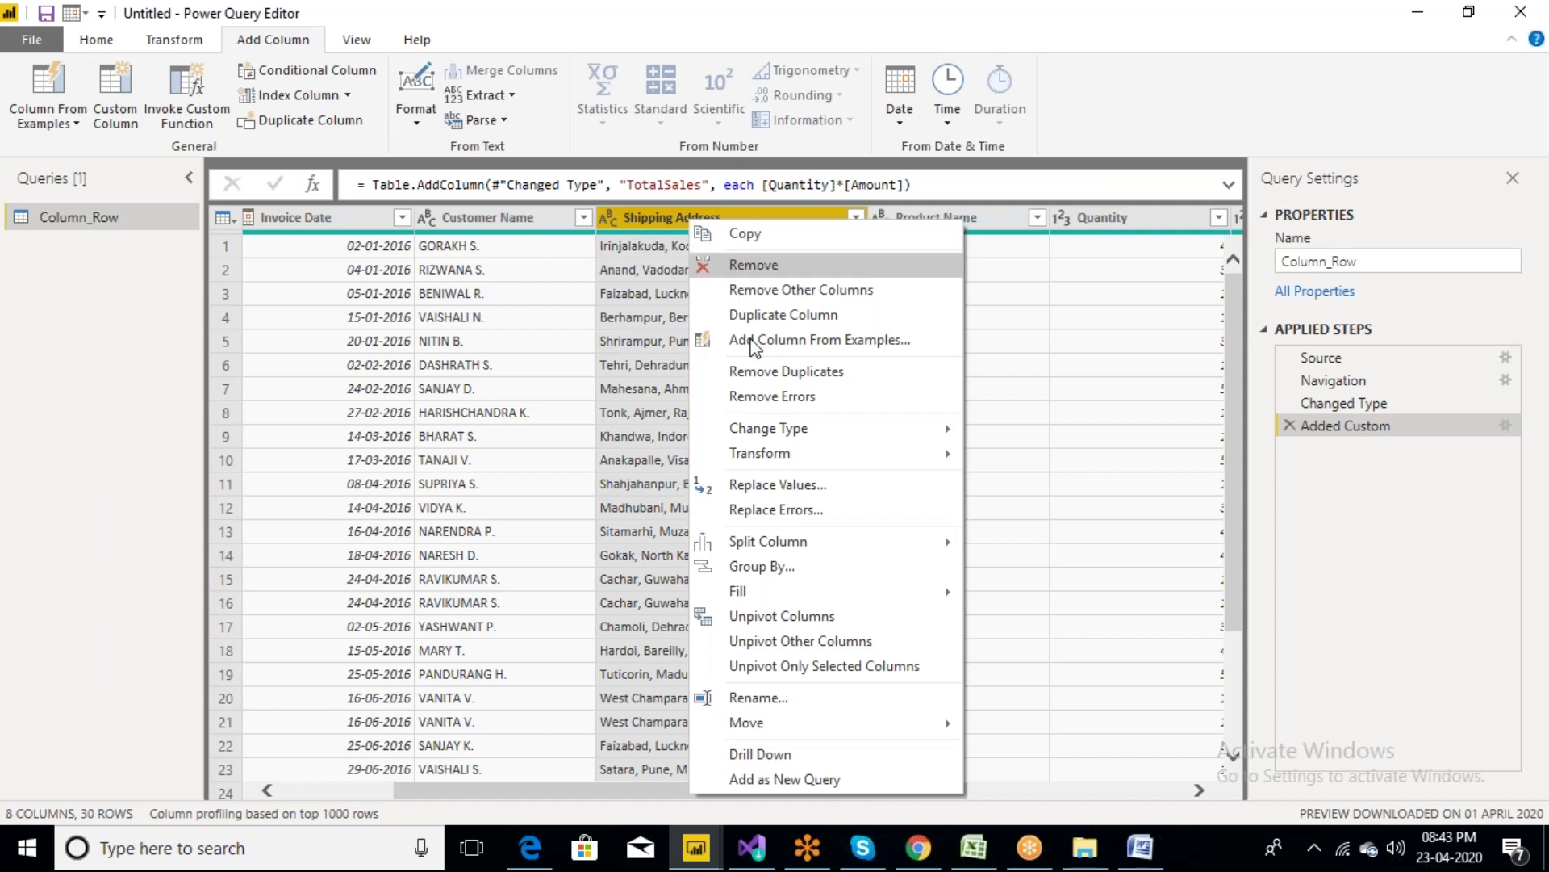
mouse_move(774, 549)
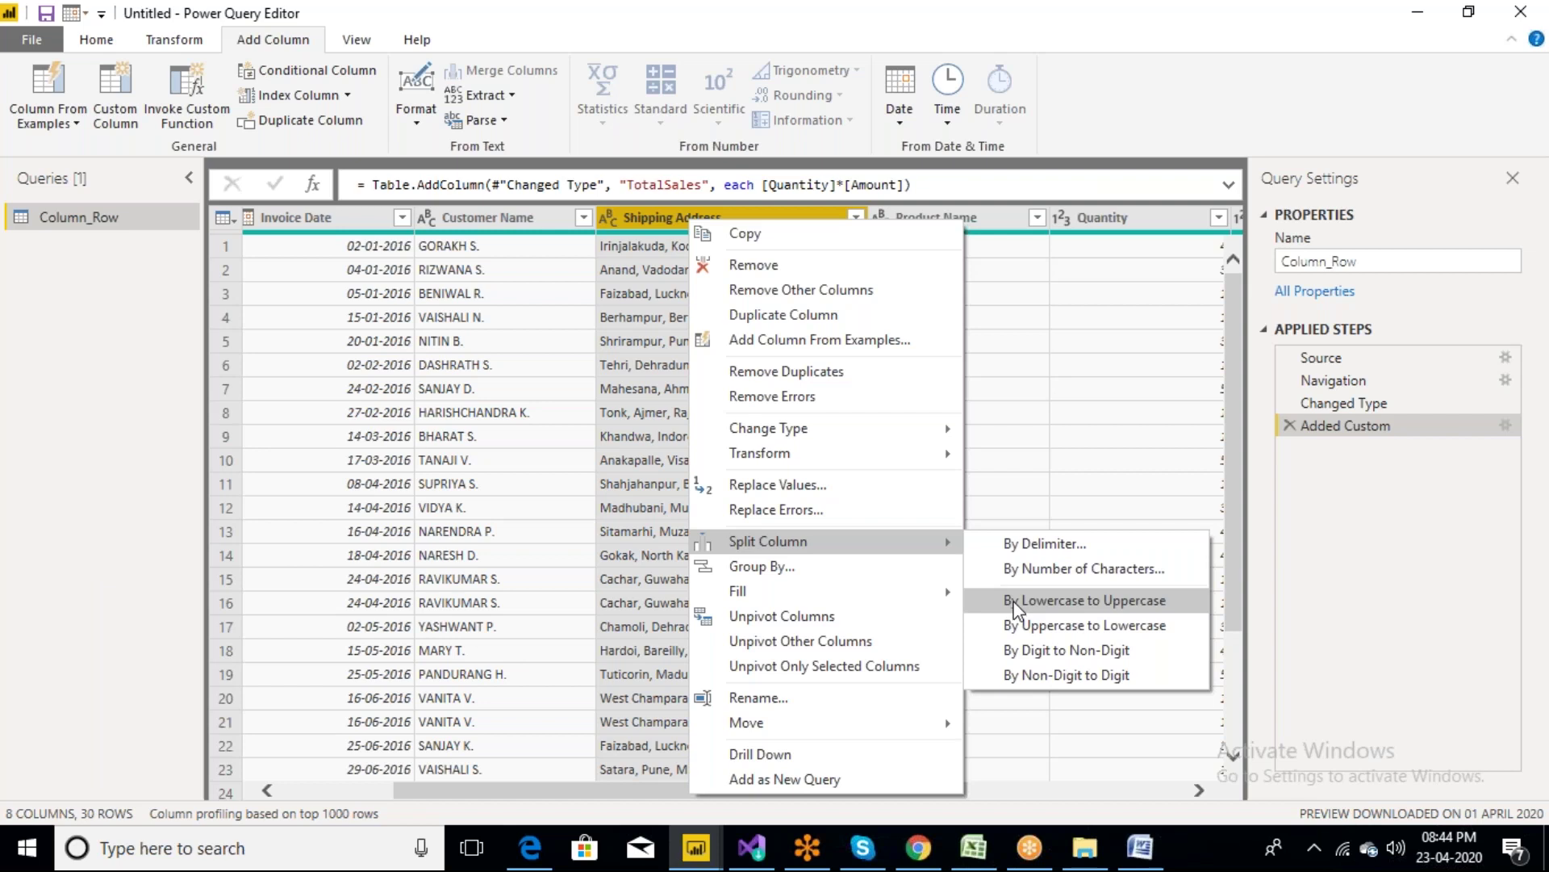
left_click(1019, 549)
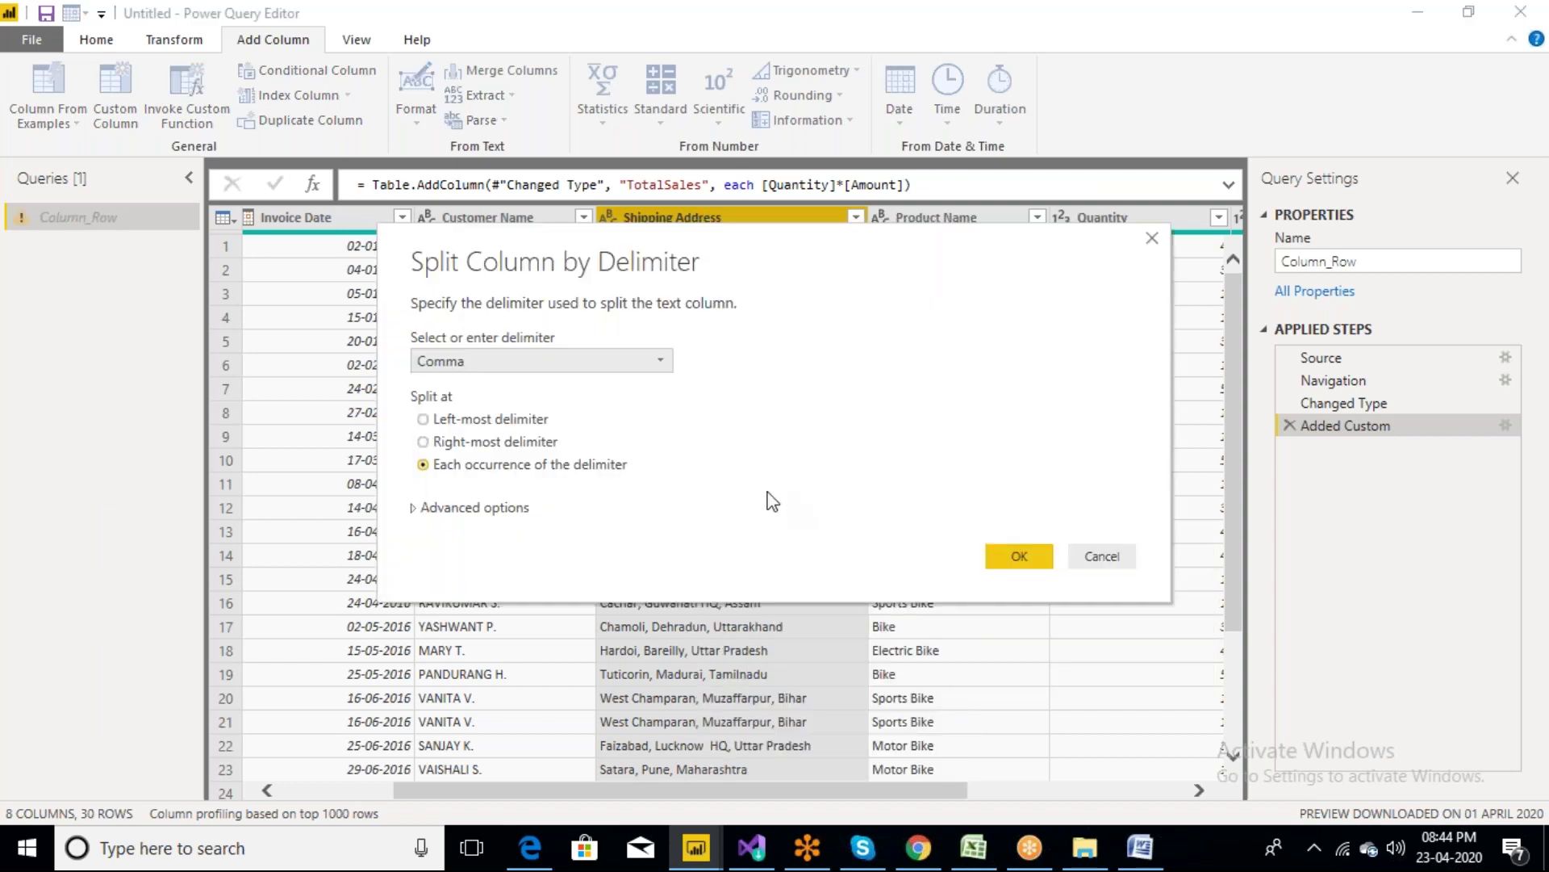
left_click(661, 362)
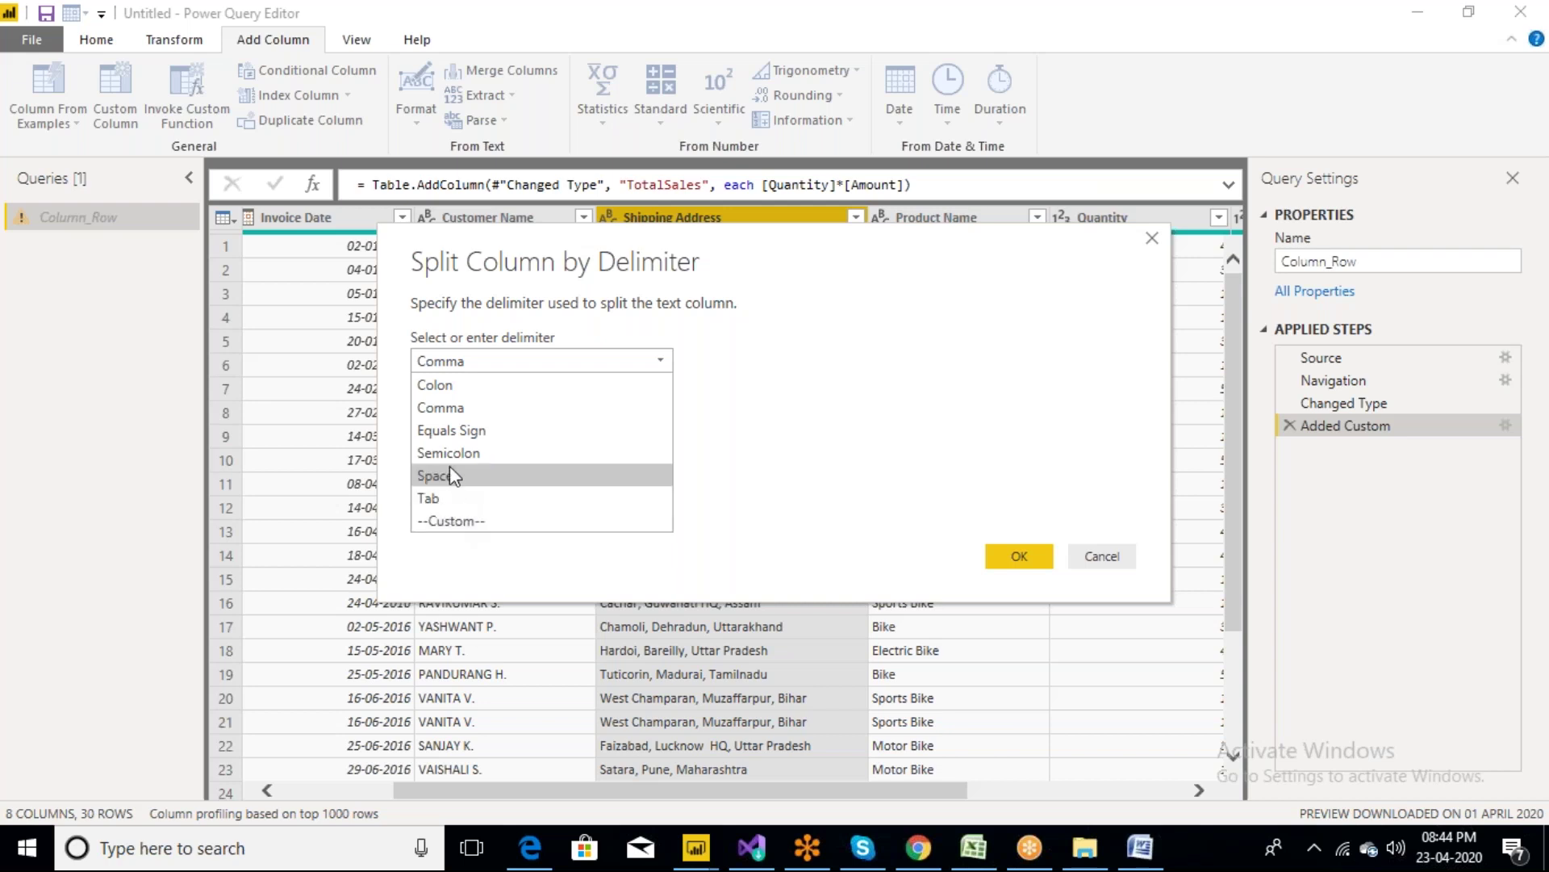
left_click(441, 409)
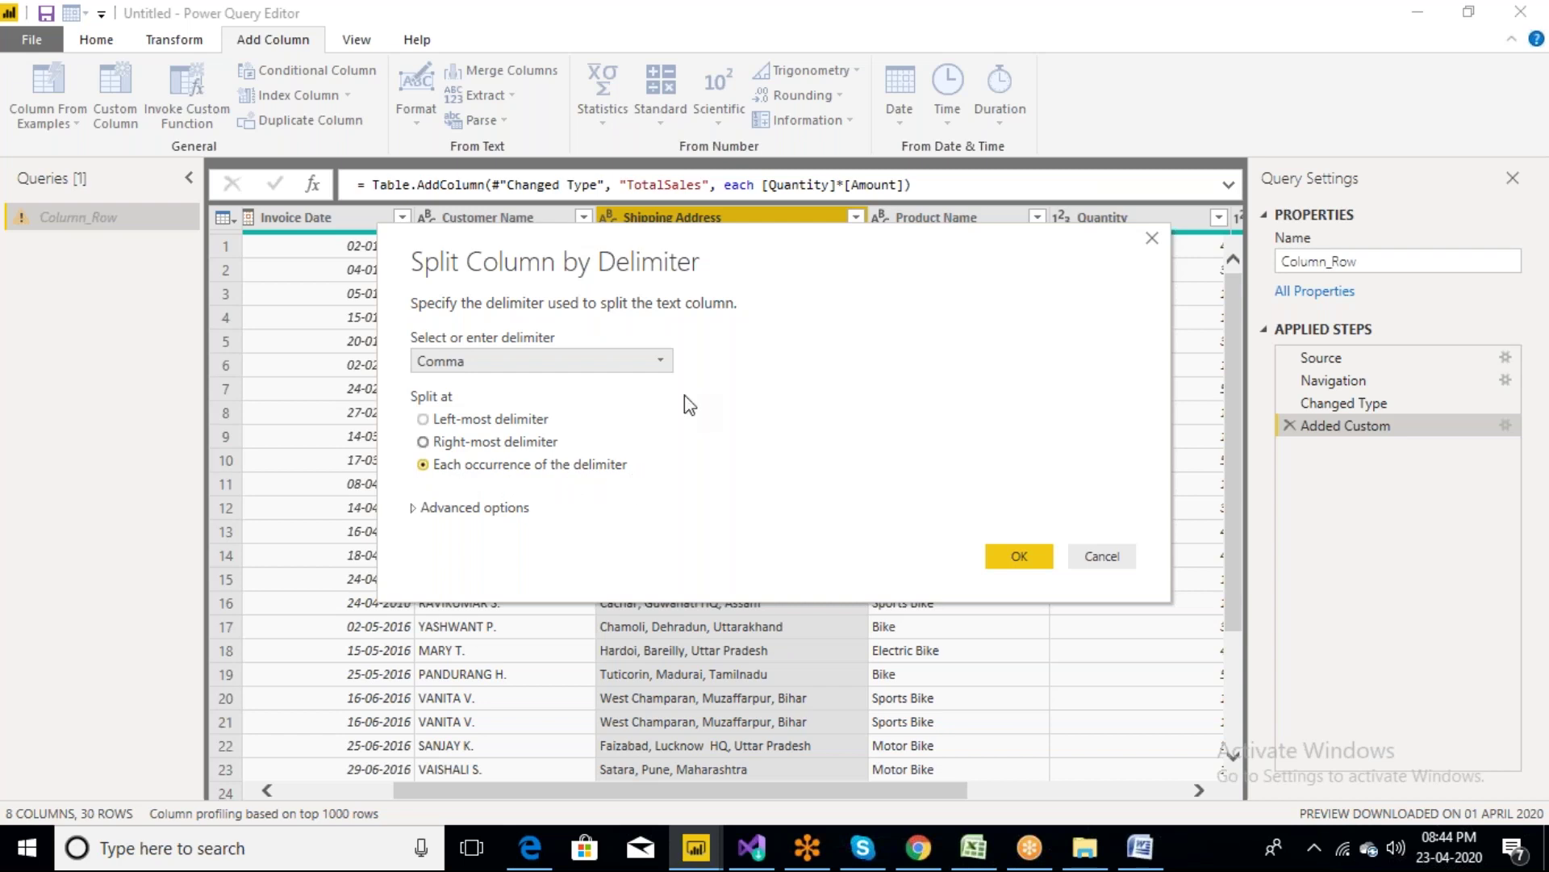
left_click_drag(700, 245, 748, 336)
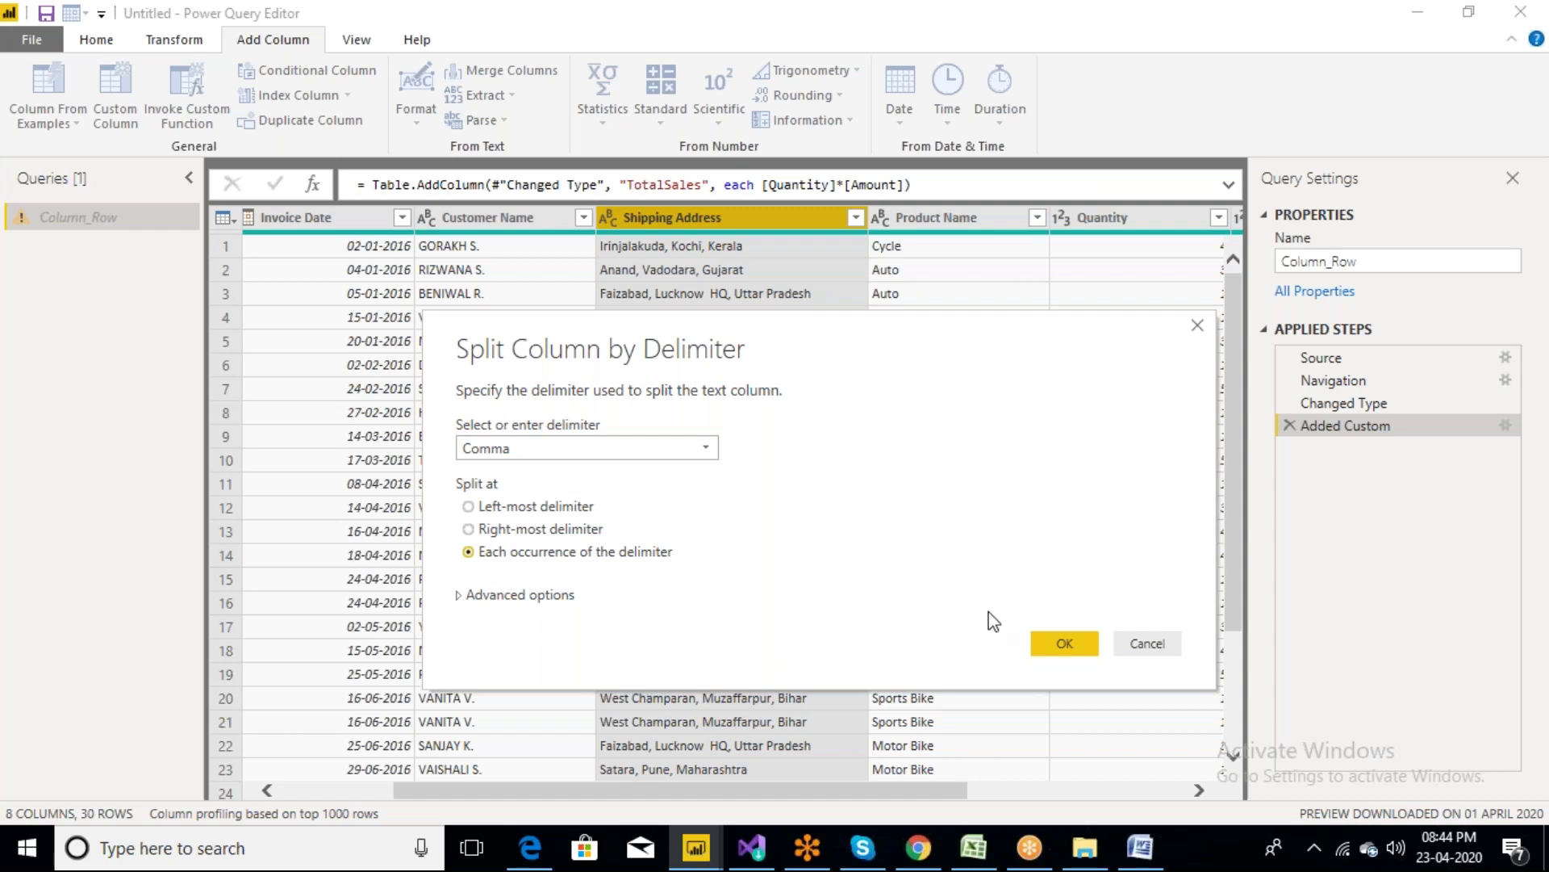
left_click(1070, 648)
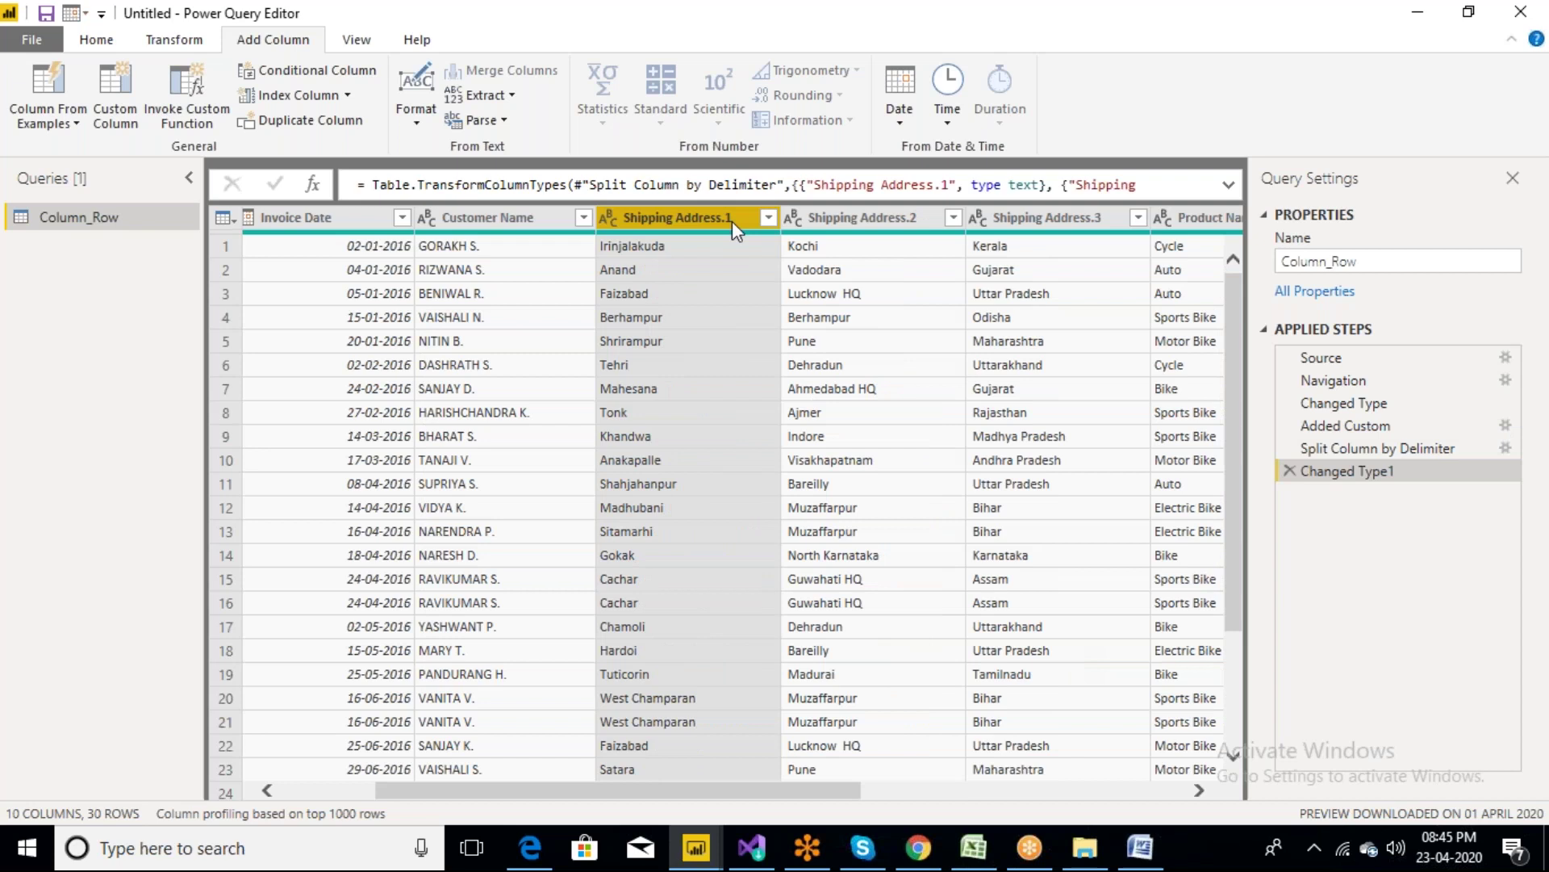
Rename the three split Shipping Address columns, in order, as StreetName, City and State
double_click(733, 221)
key("BackSpace")
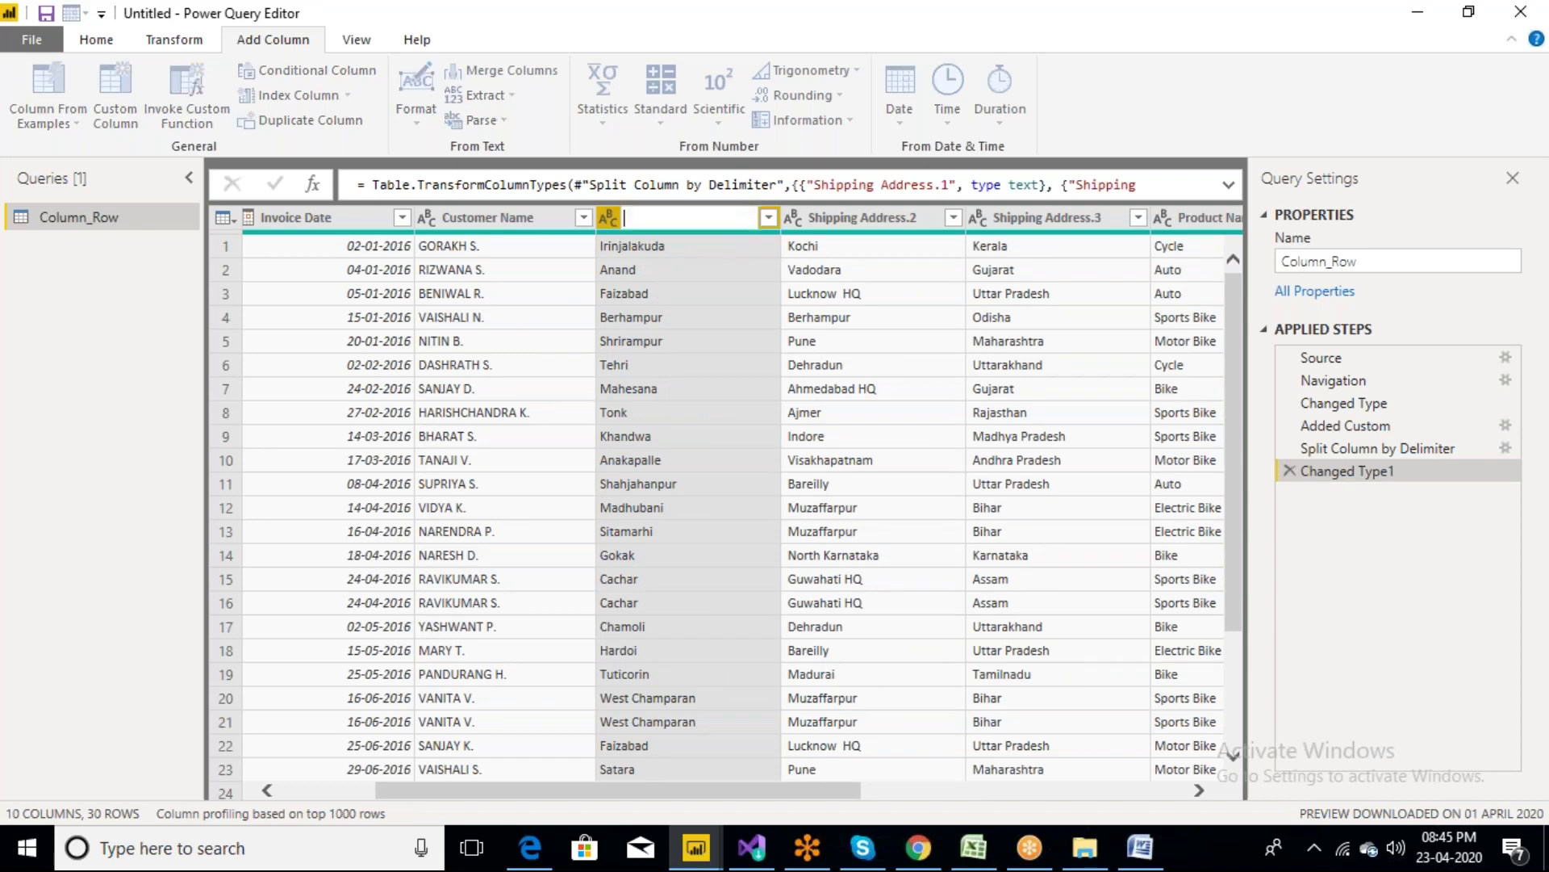
type("StreetName")
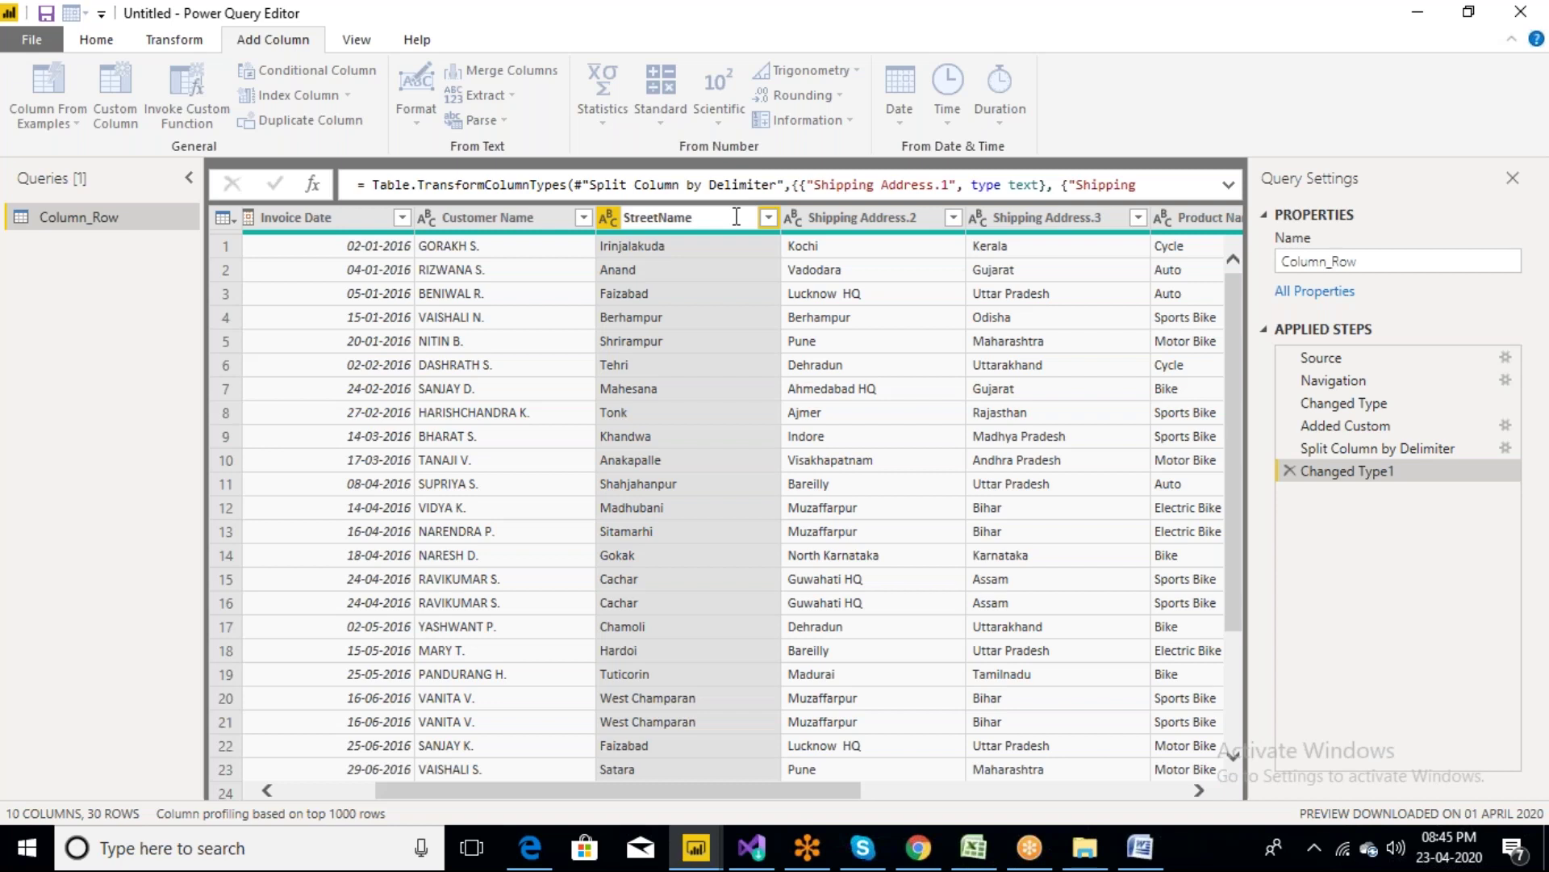
key("Return")
double_click(862, 217)
key("BackSpace")
type("City")
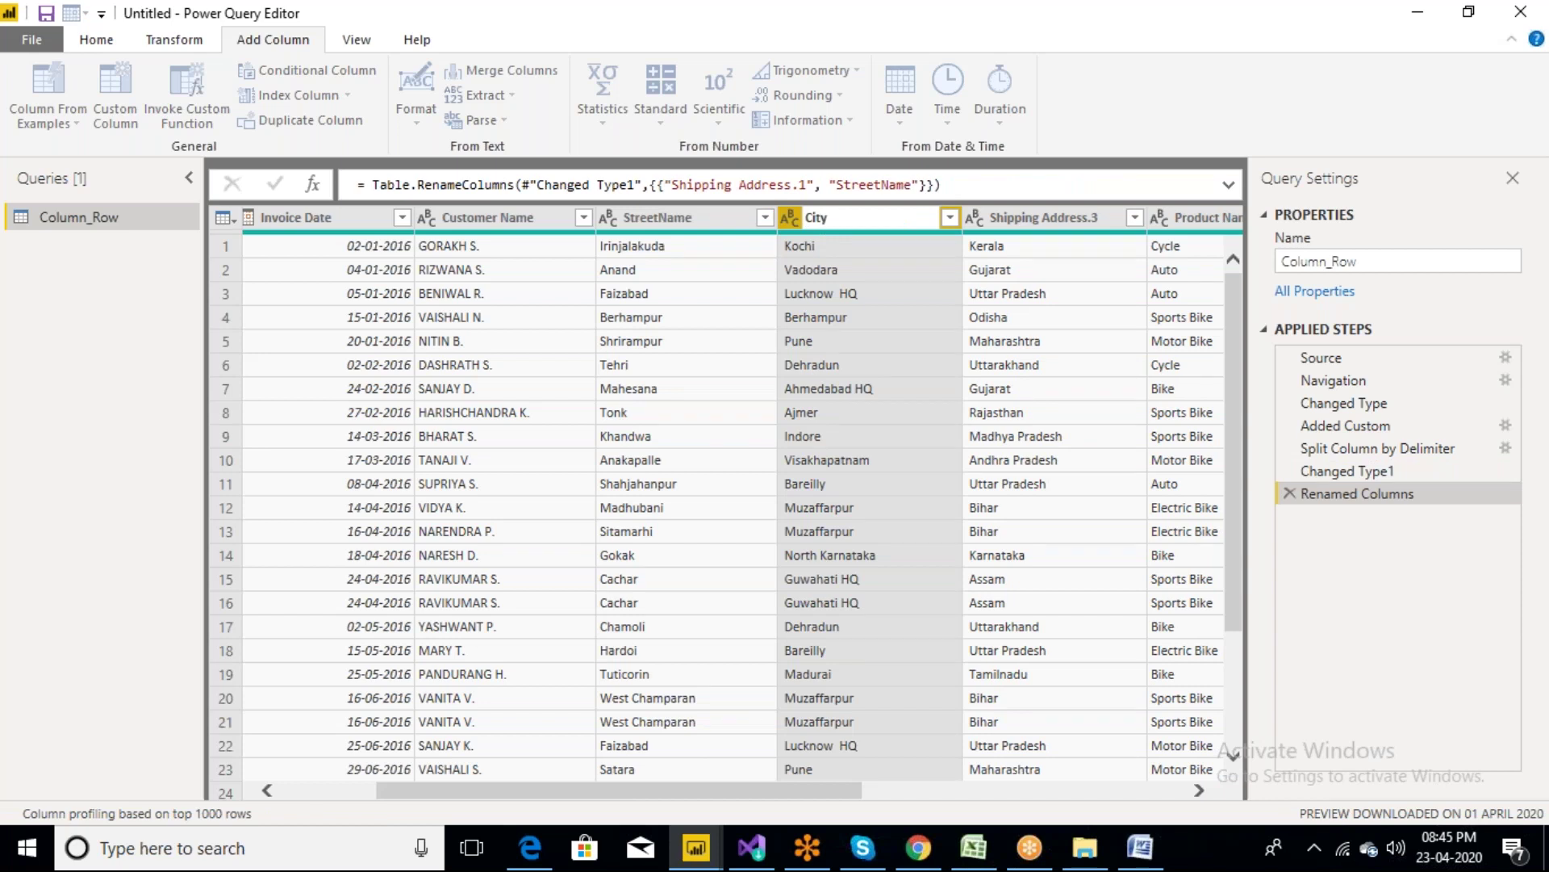
key("Return")
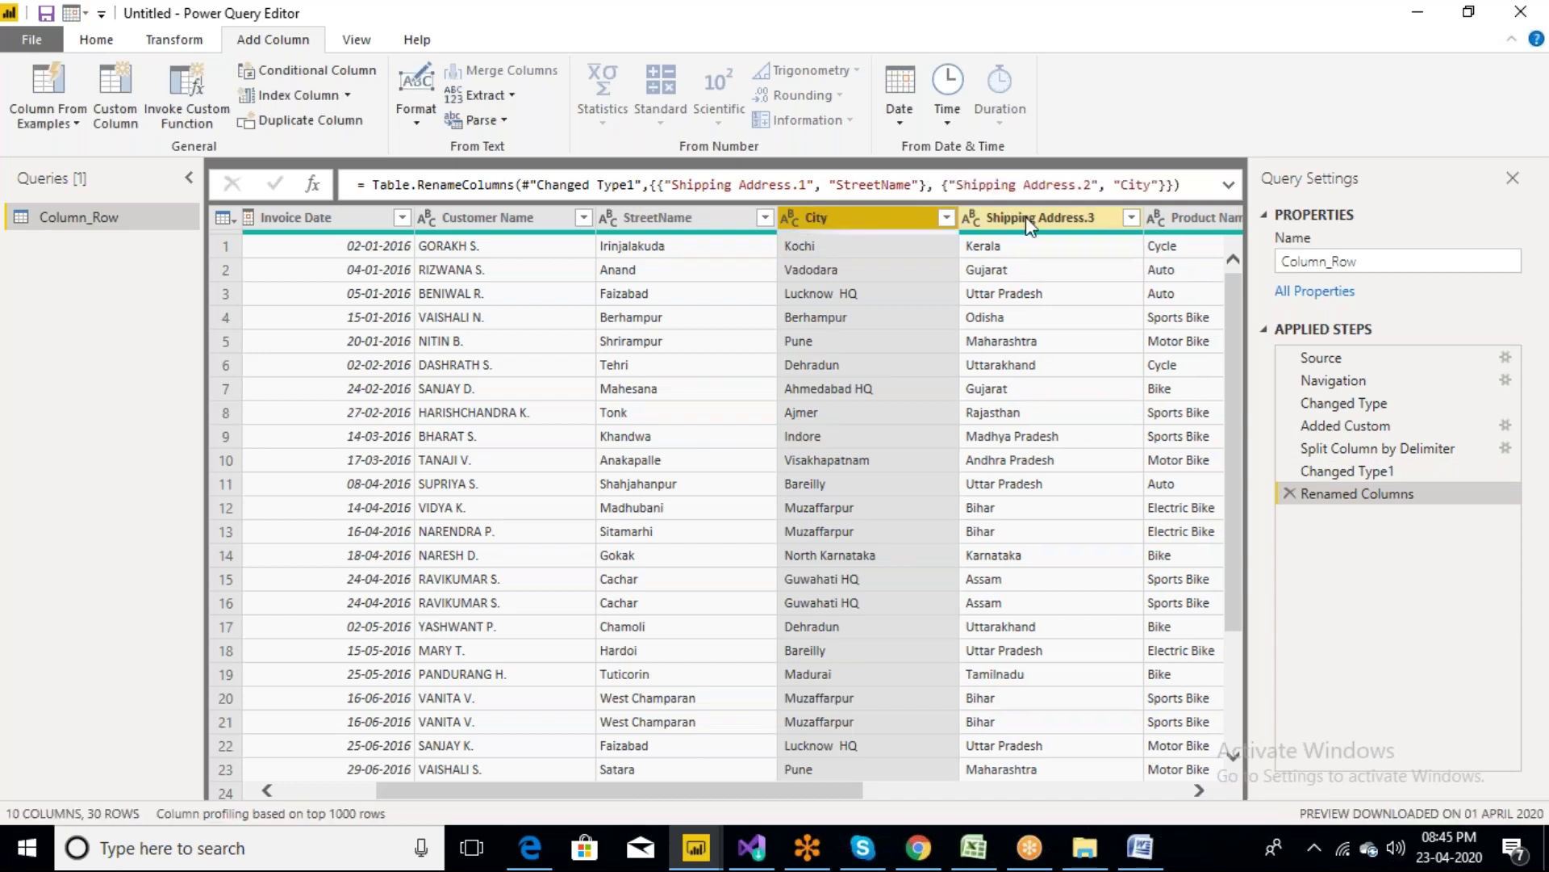
double_click(1025, 216)
type("S")
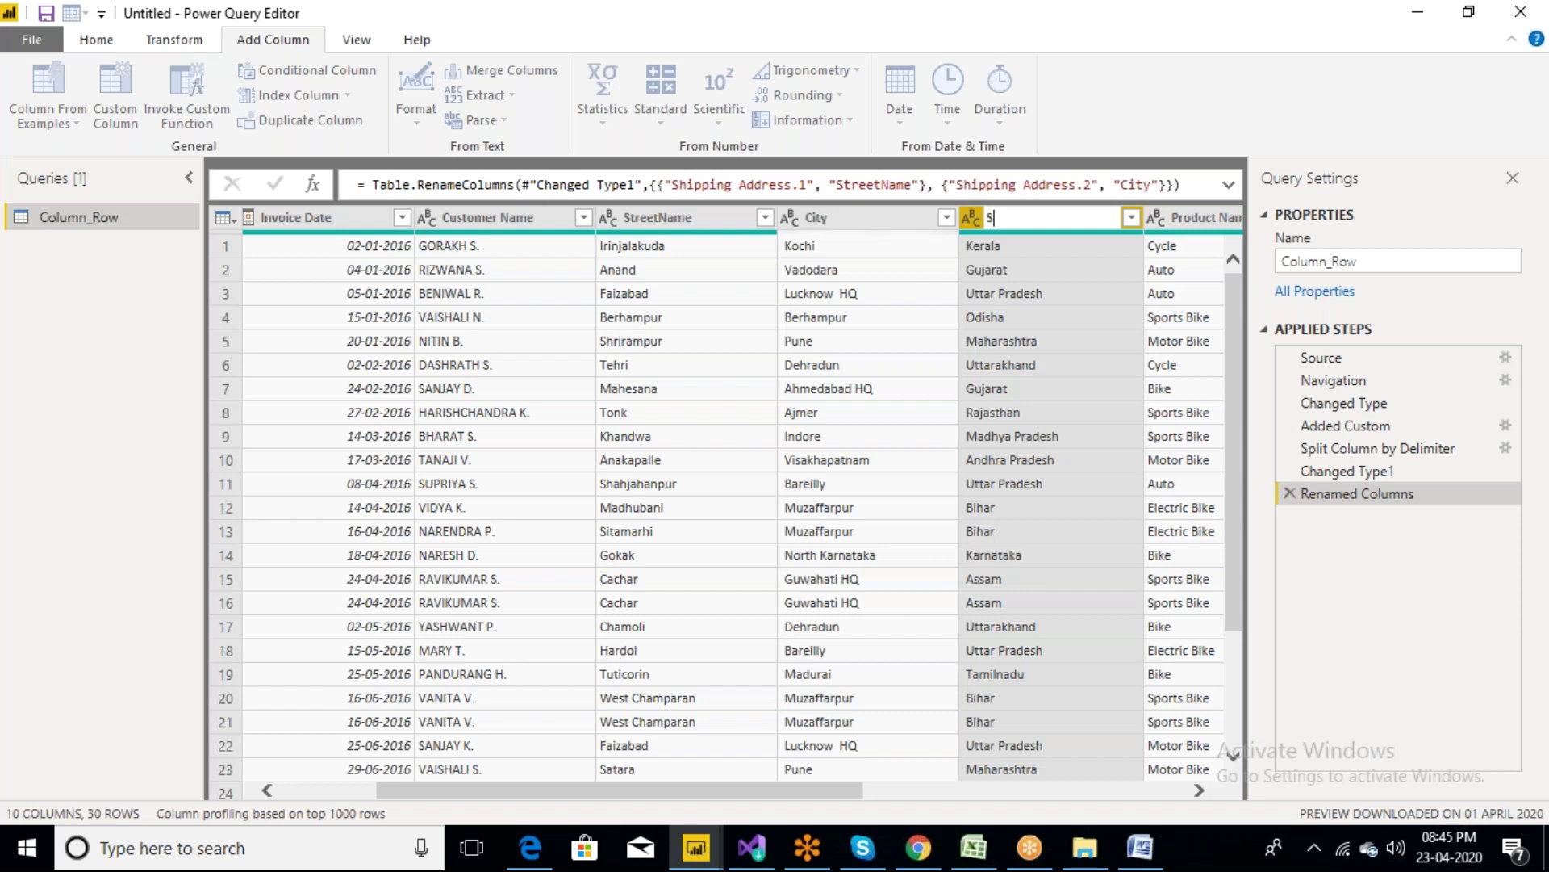
type("tate")
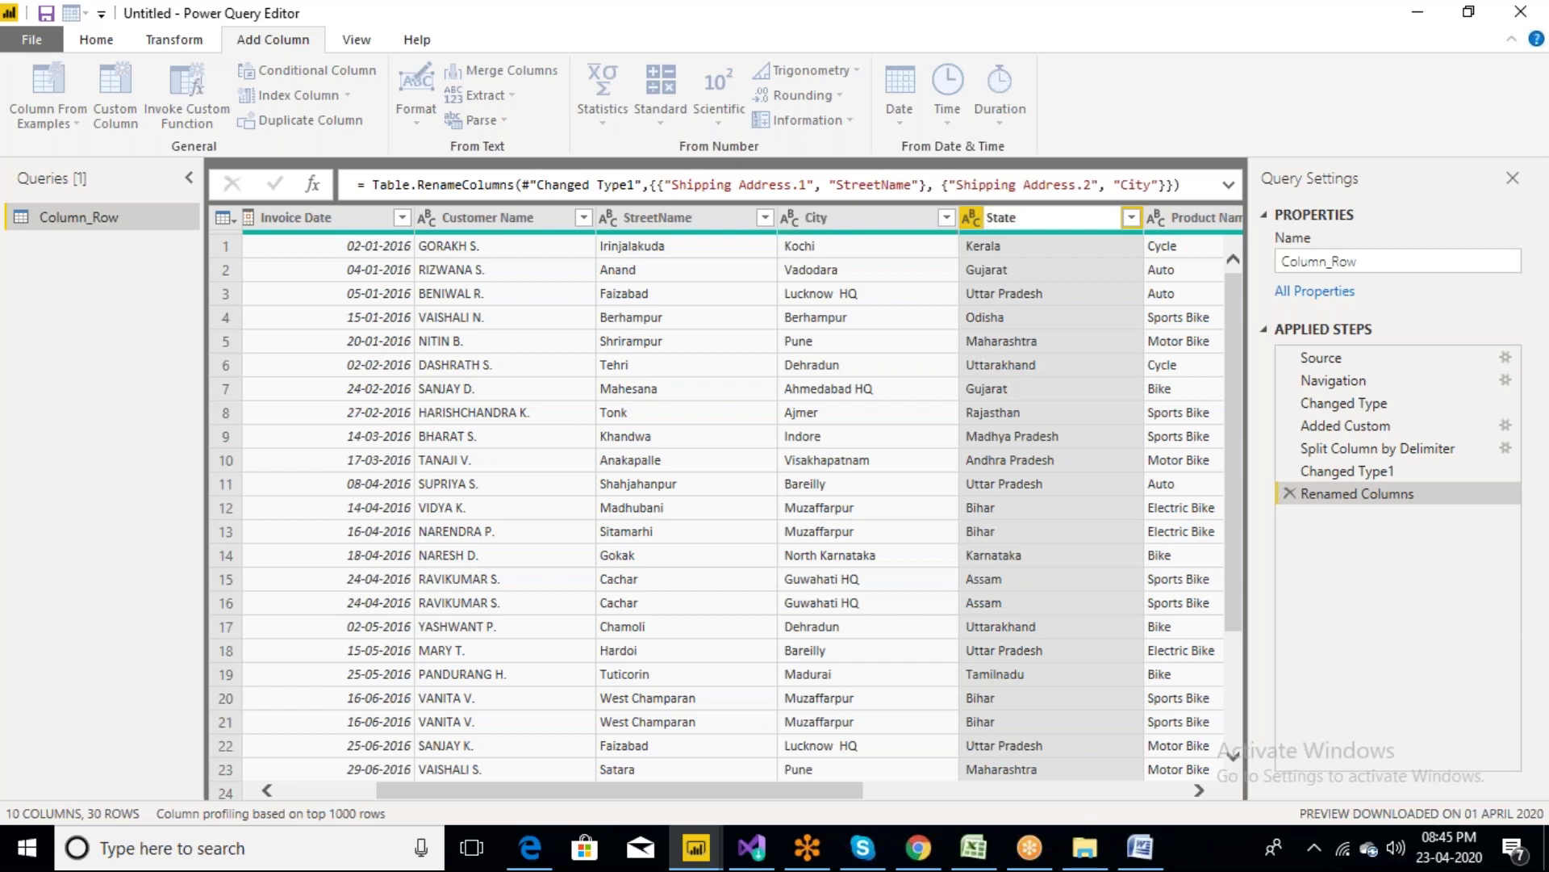
key("Return")
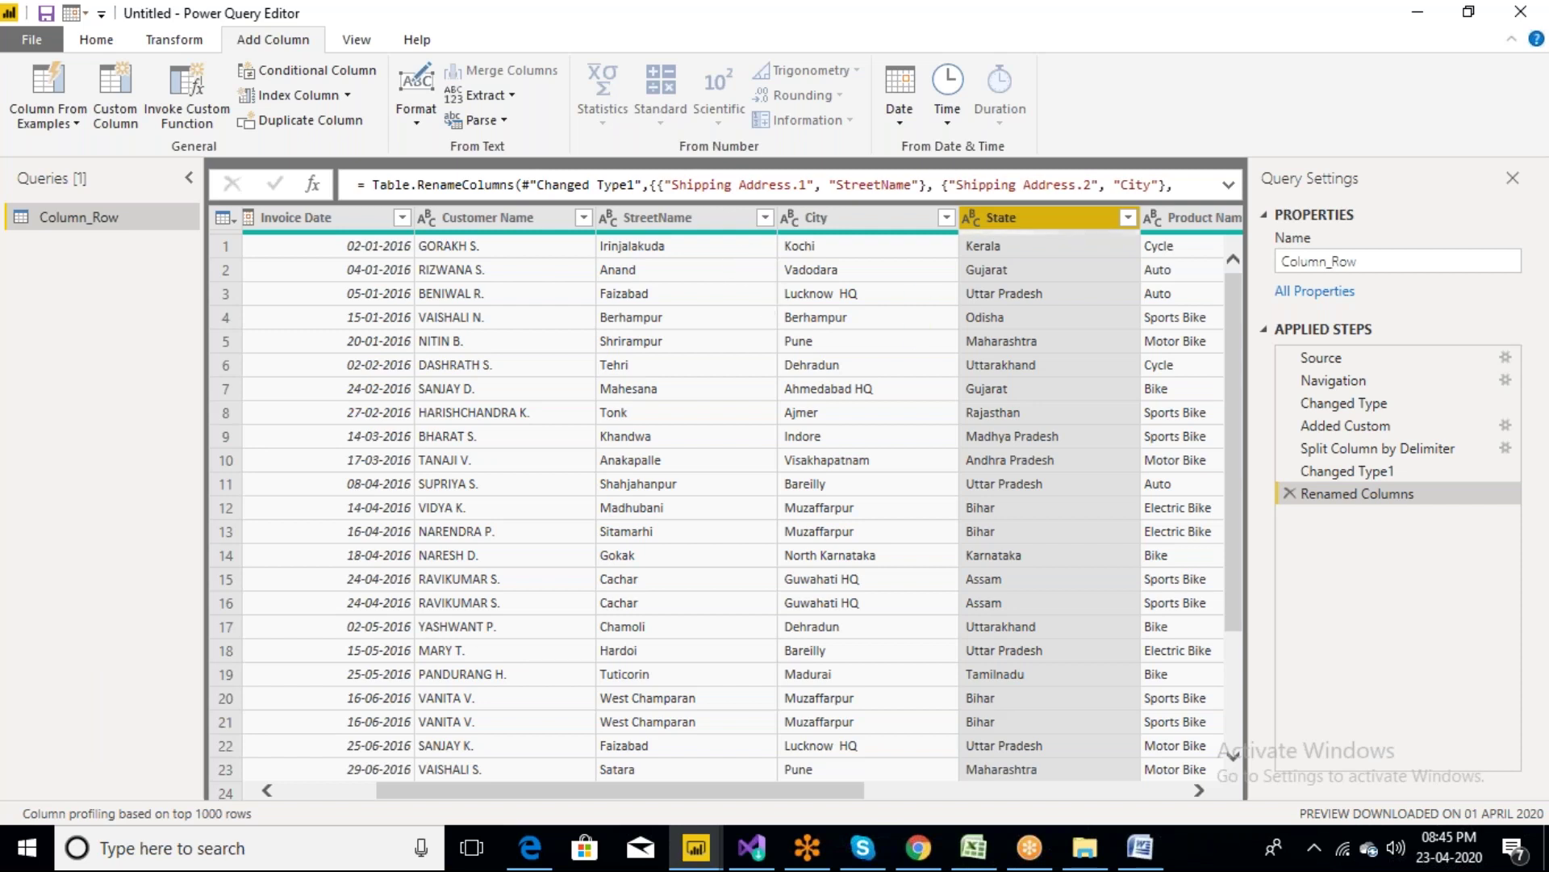
Switch to the Word notes, highlight the Merge column entry in the transformations list, and return to the Power Query Editor
left_click(1147, 852)
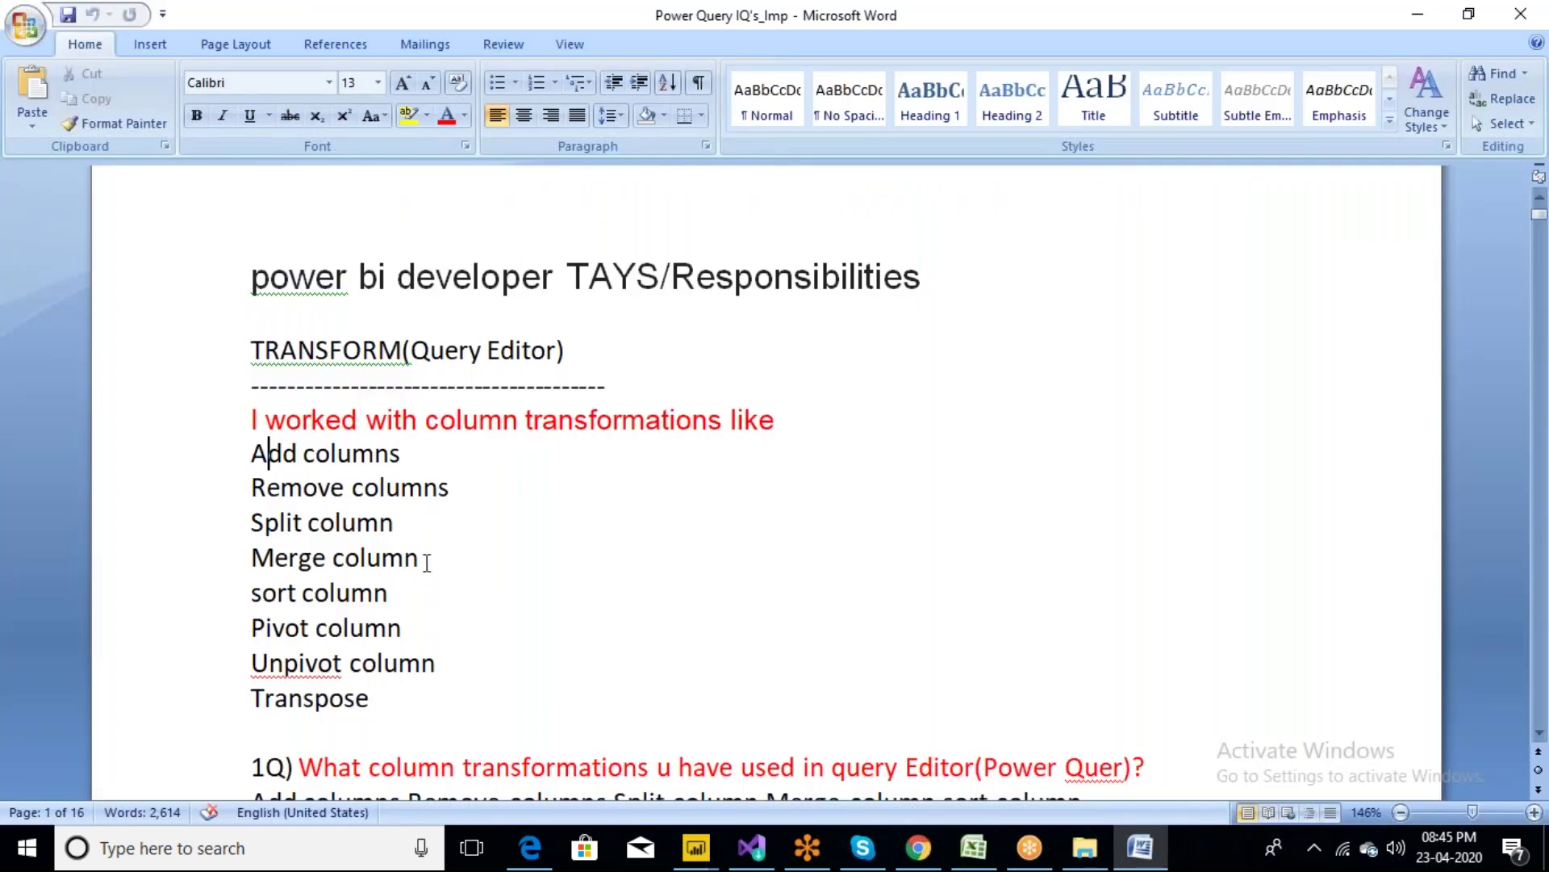
left_click_drag(421, 559, 256, 556)
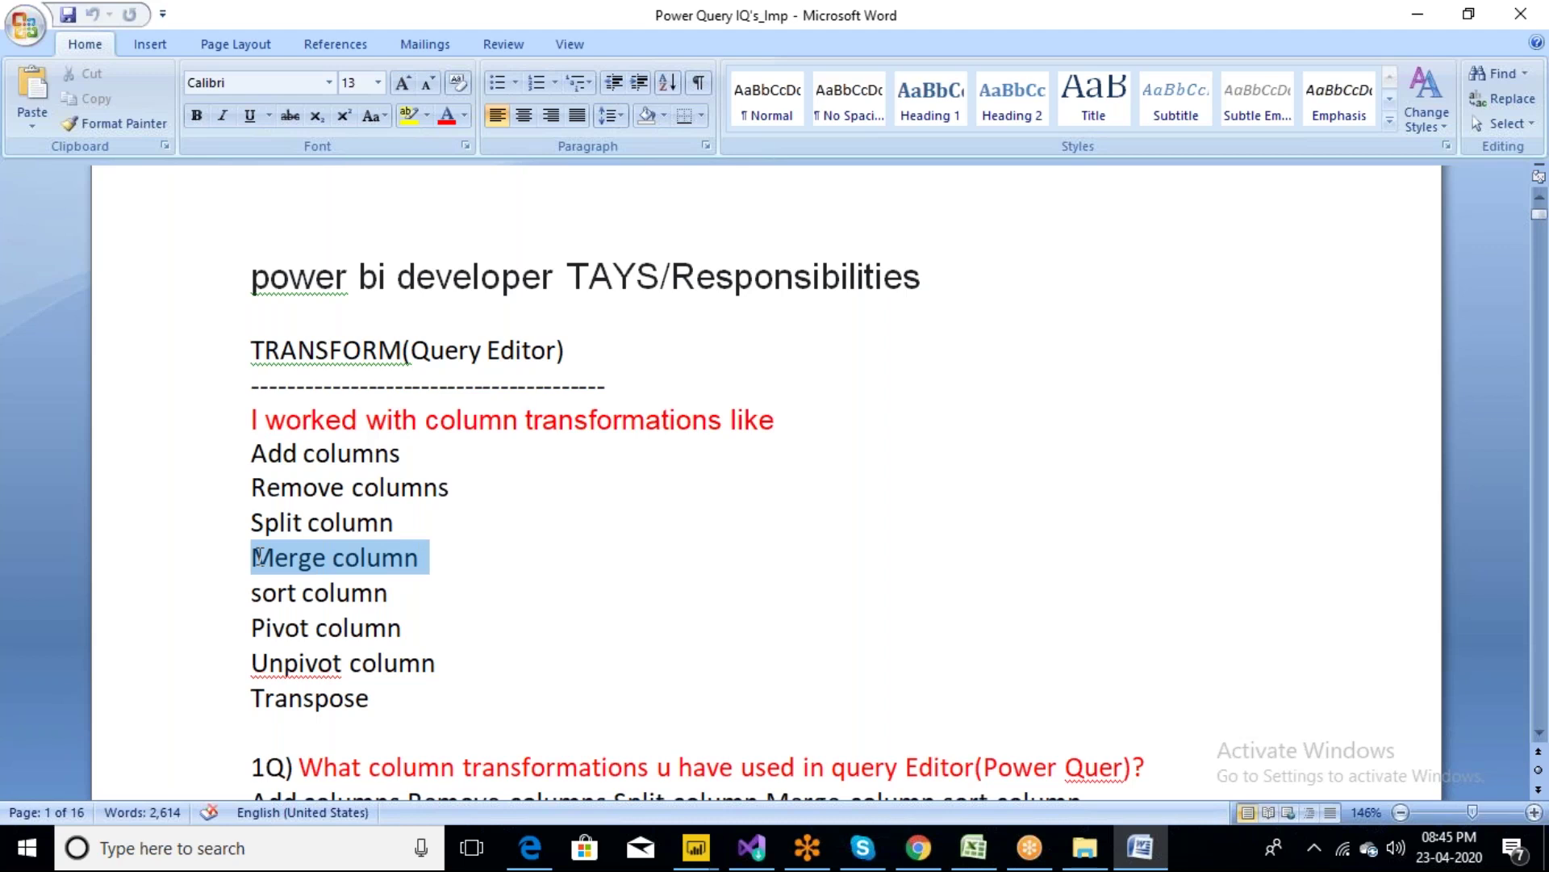
left_click(1420, 19)
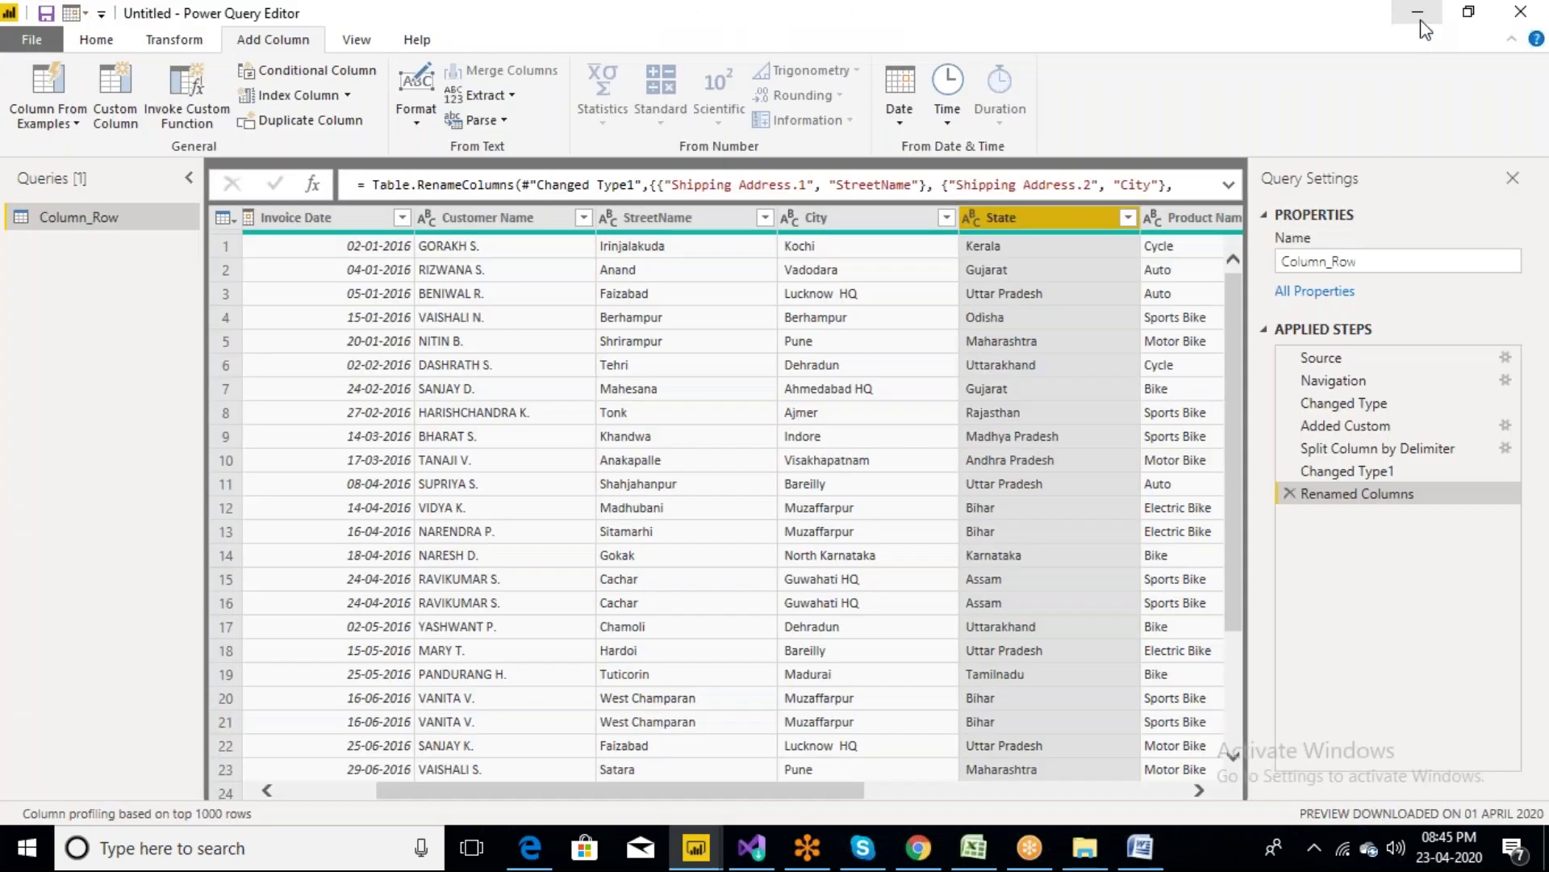
Select the StreetName, City and State columns together and start merging them
left_click(697, 226)
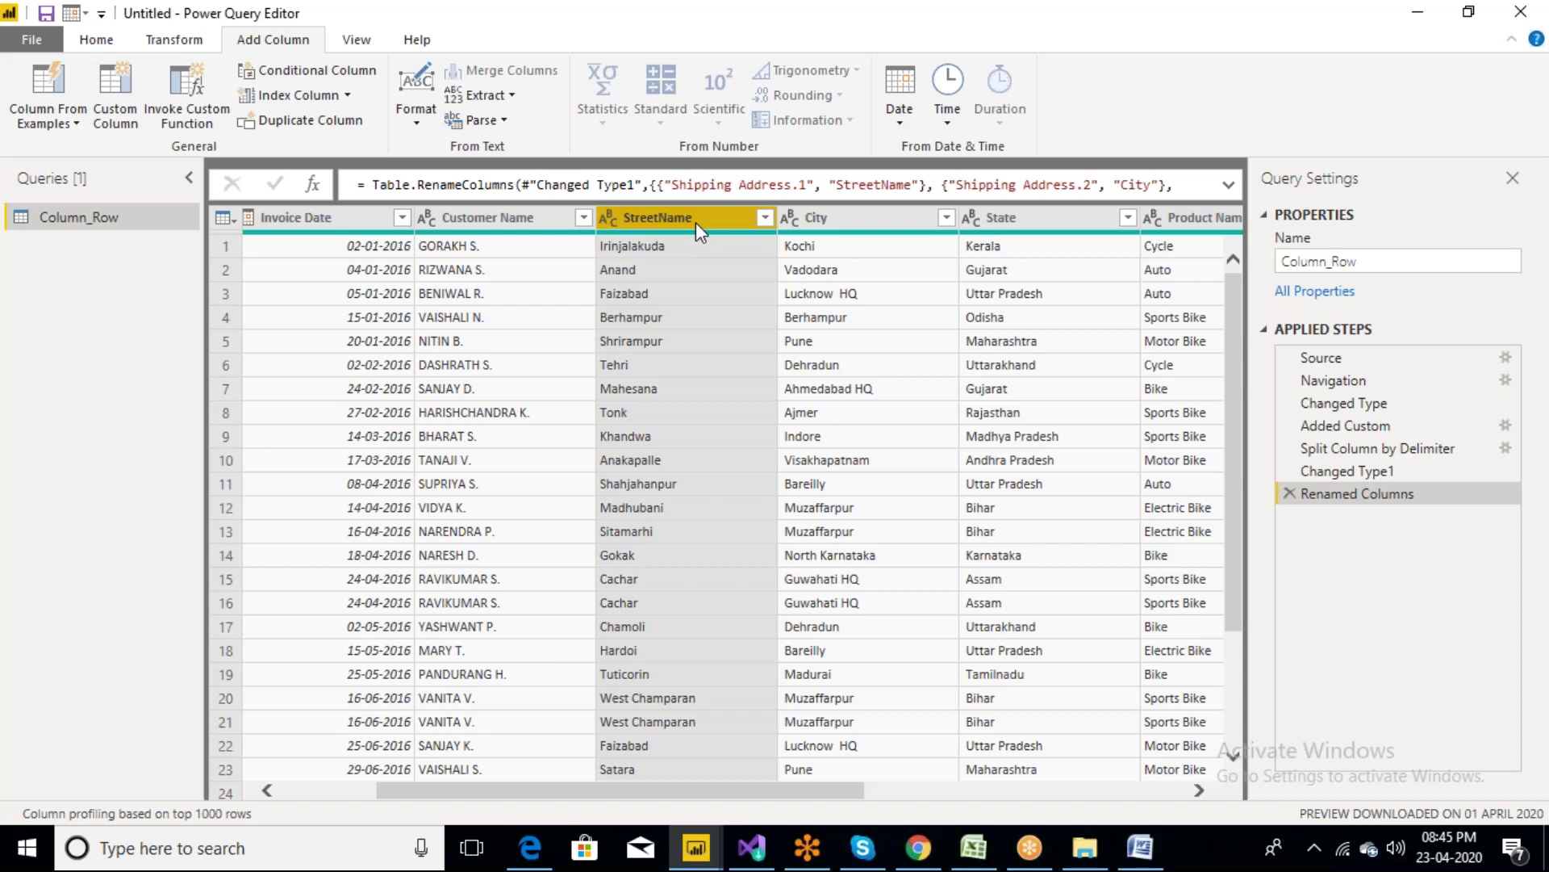
left_click(839, 222, "ctrl")
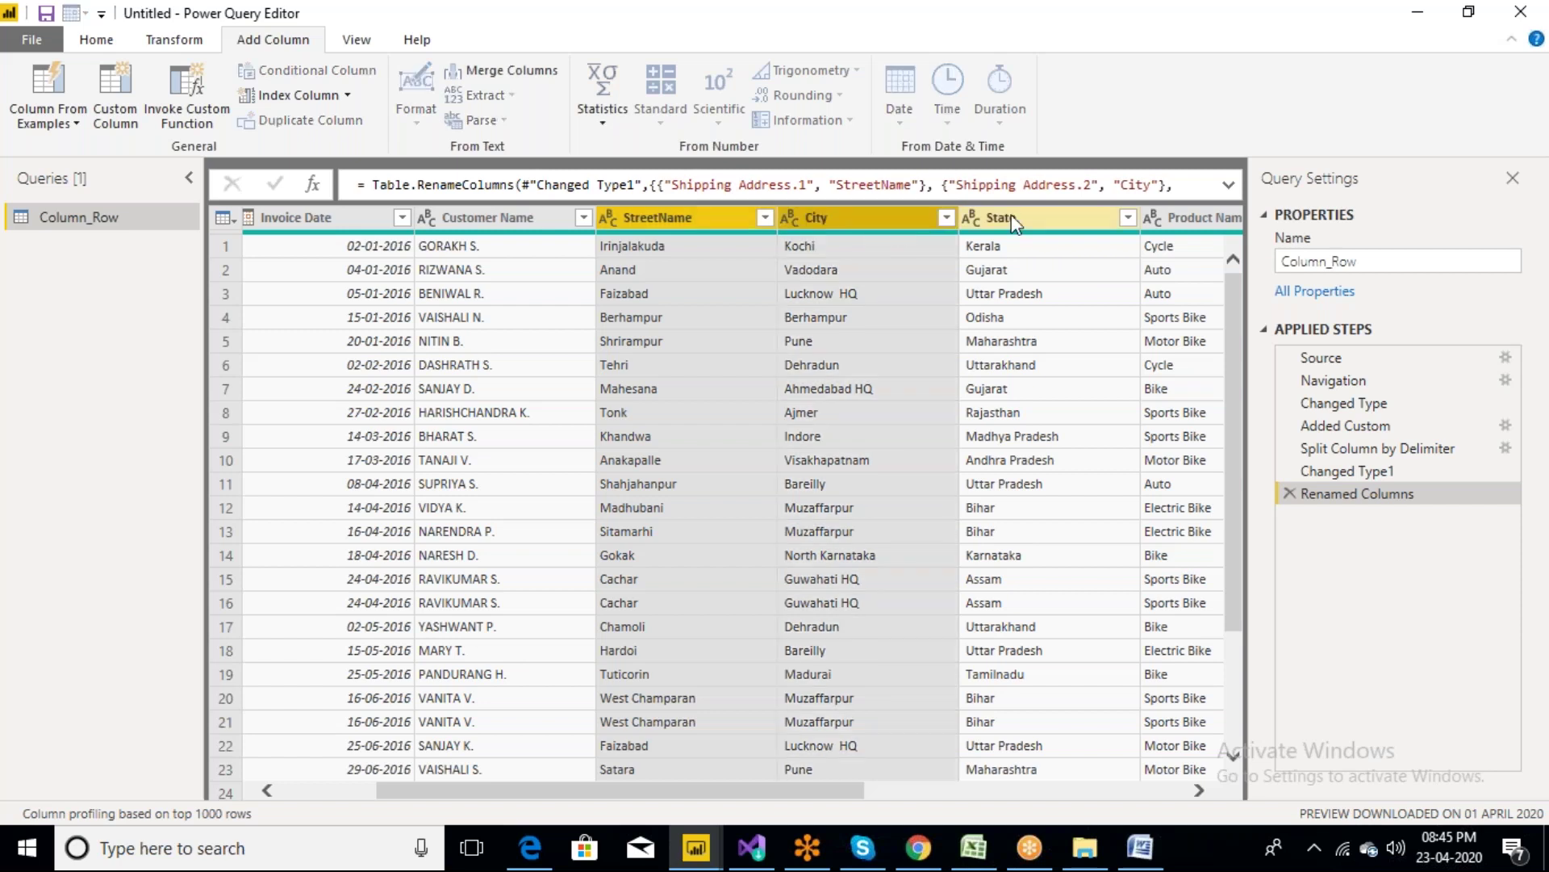
left_click(1010, 216, "ctrl")
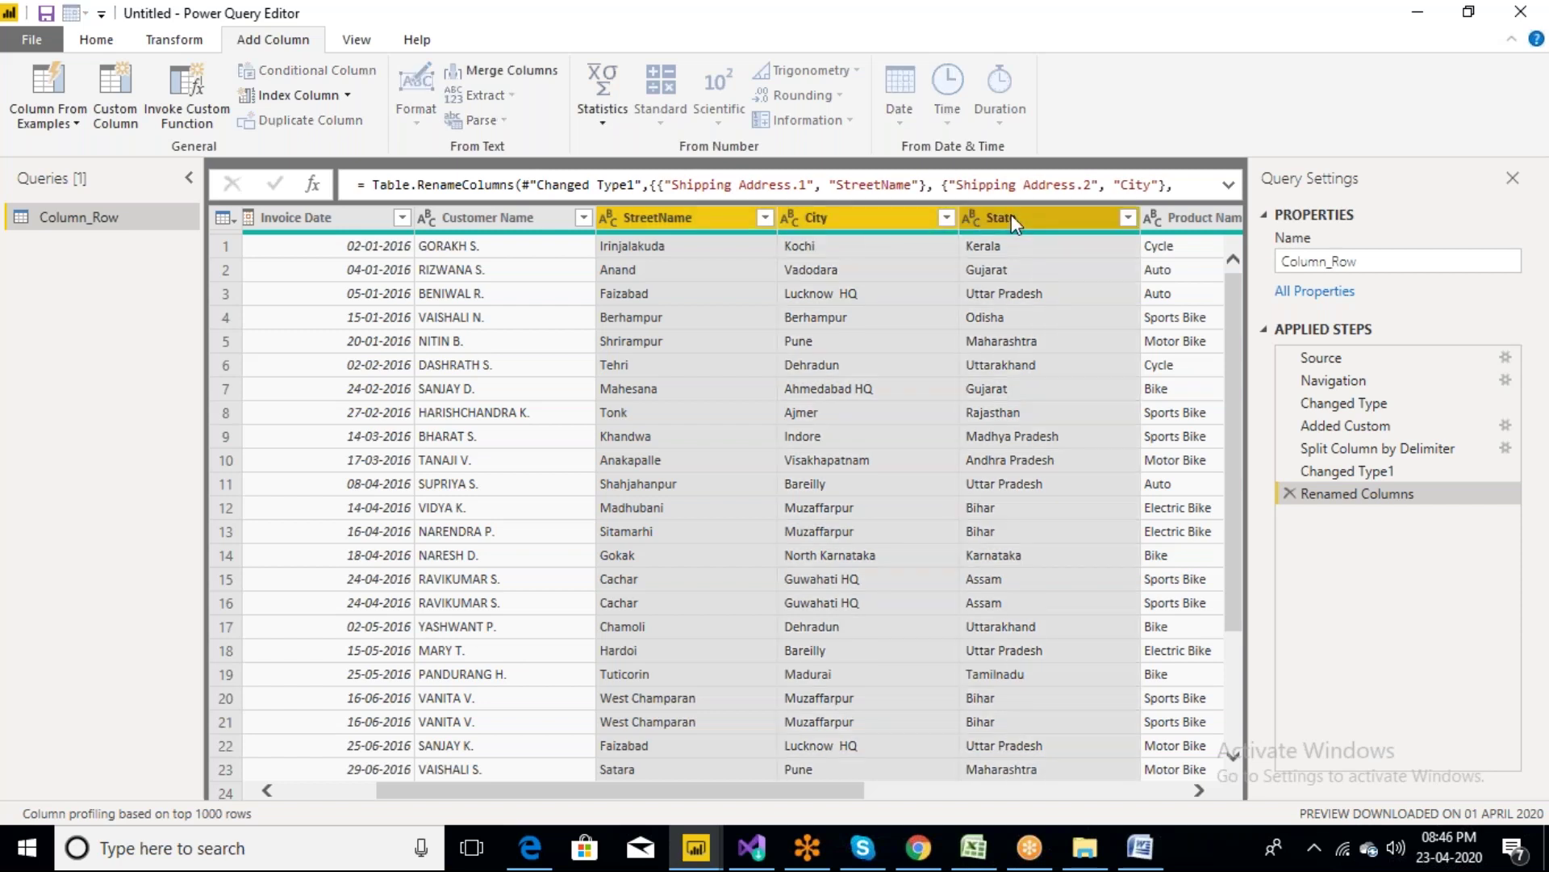
right_click(1011, 215)
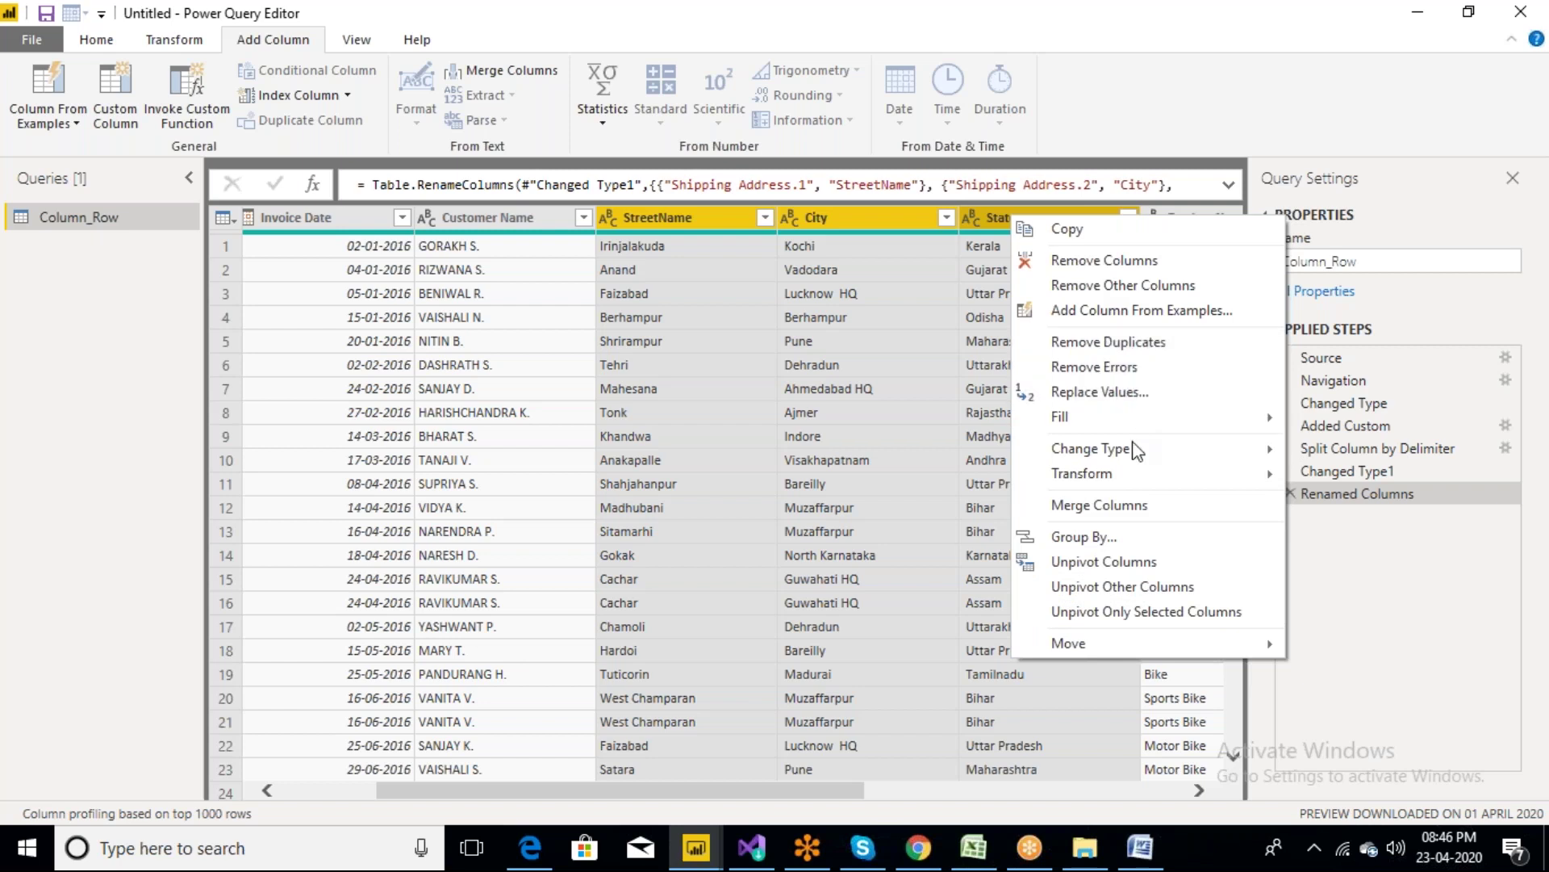
mouse_move(1135, 479)
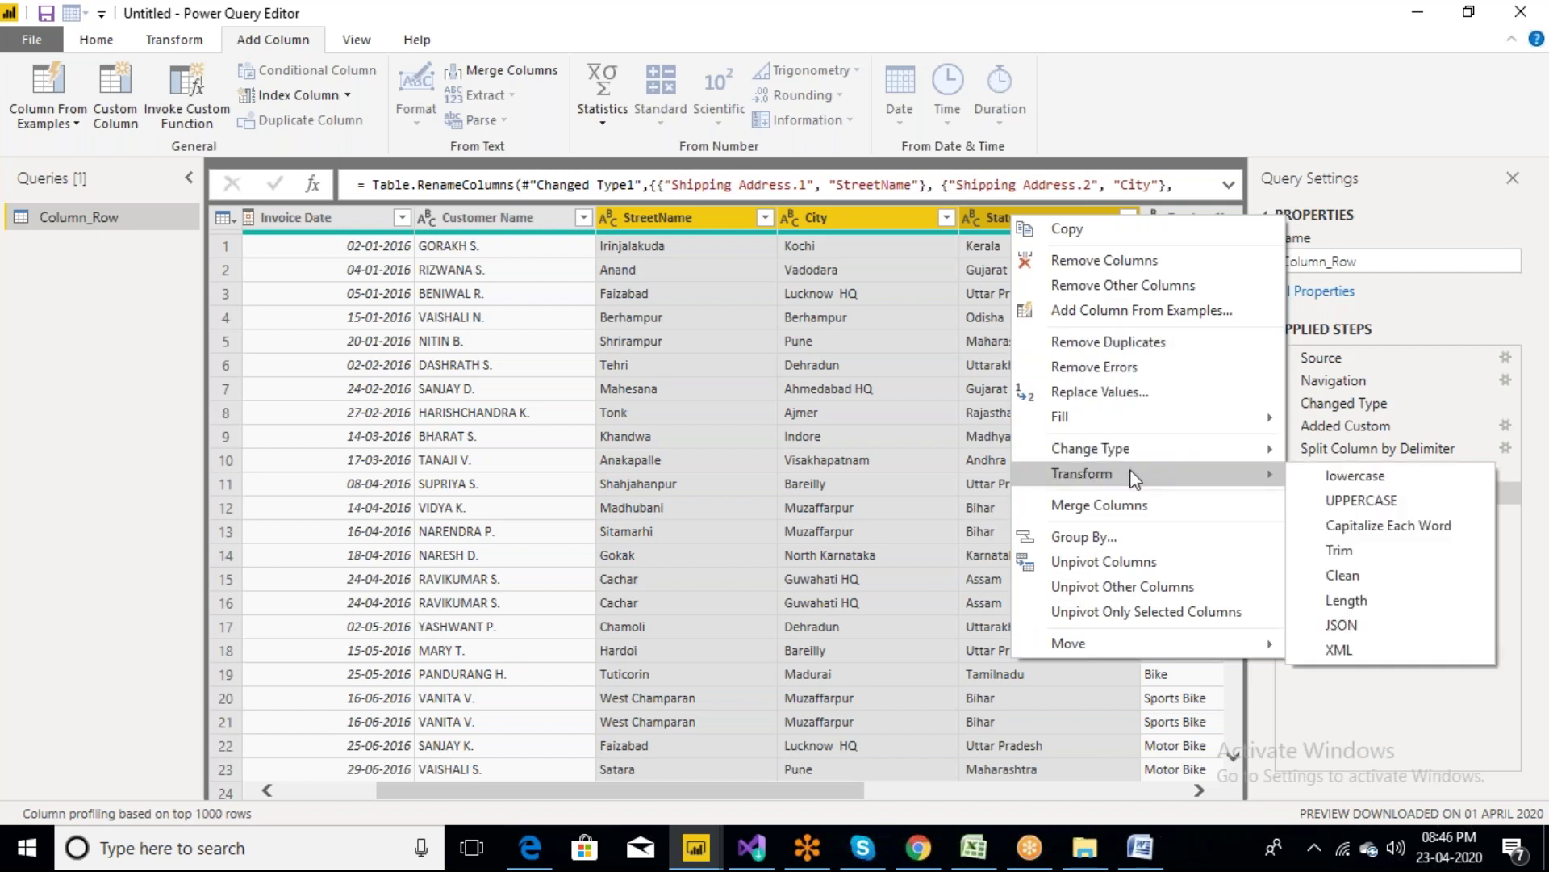
left_click(1099, 509)
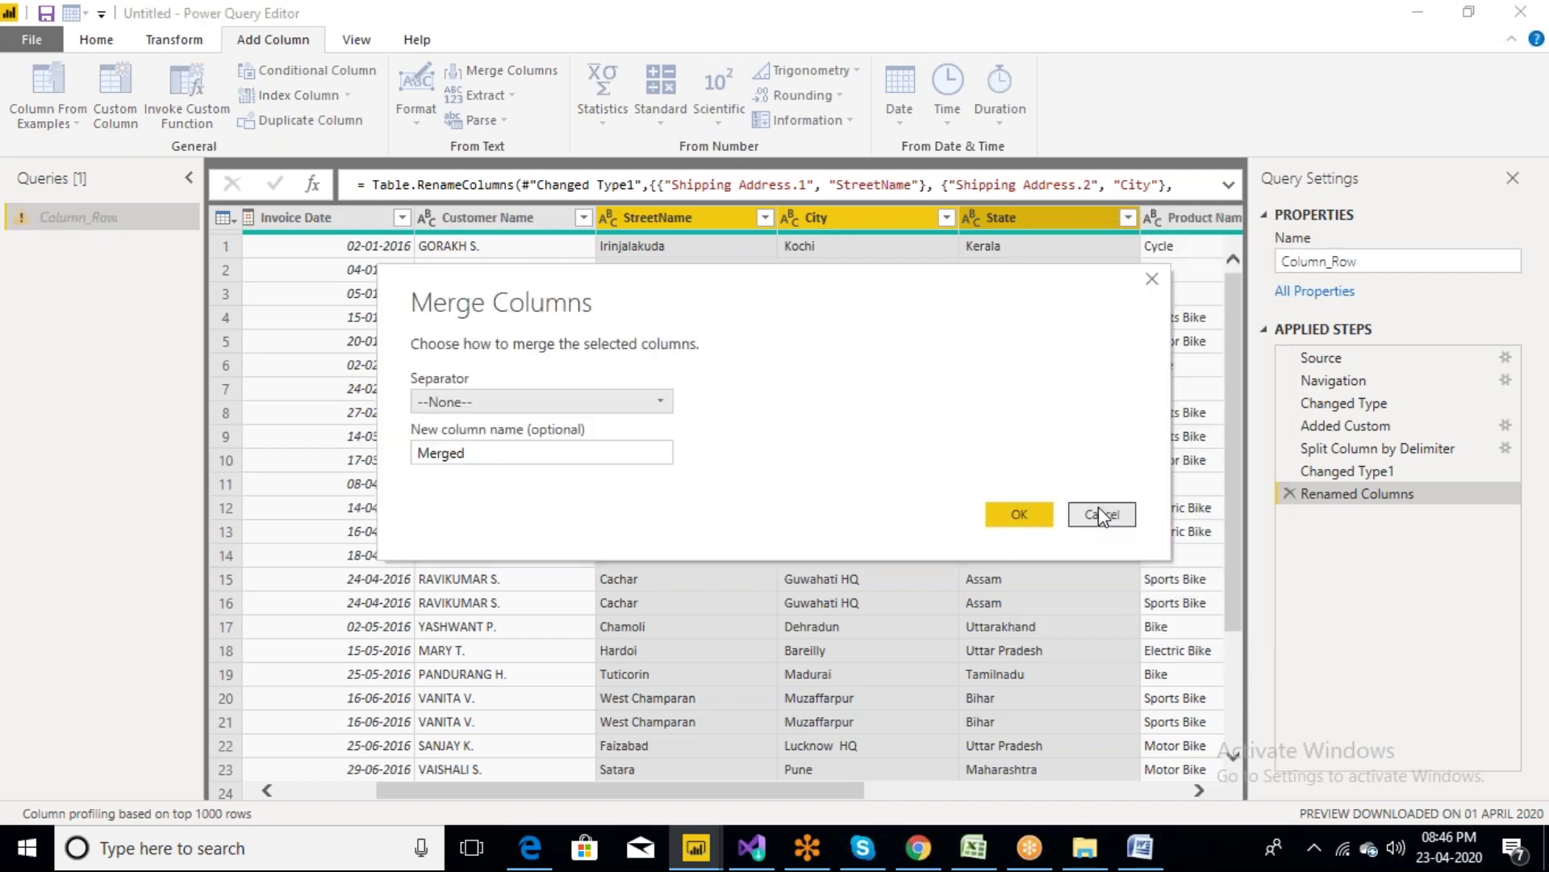
Merge the selected columns with the custom separator | into a new column named Address
left_click(662, 408)
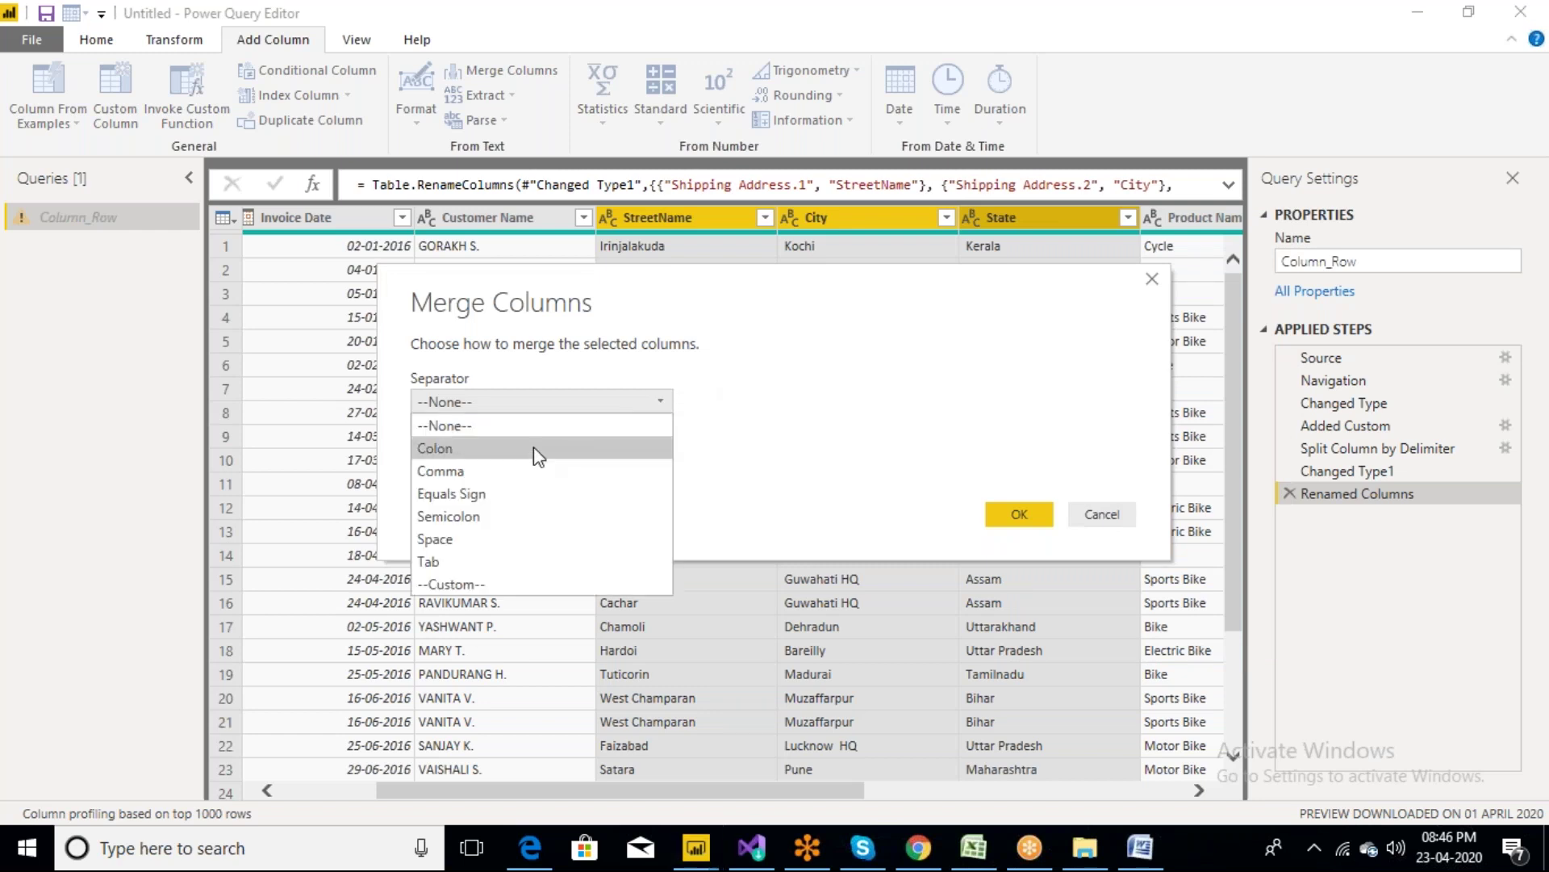
left_click(461, 582)
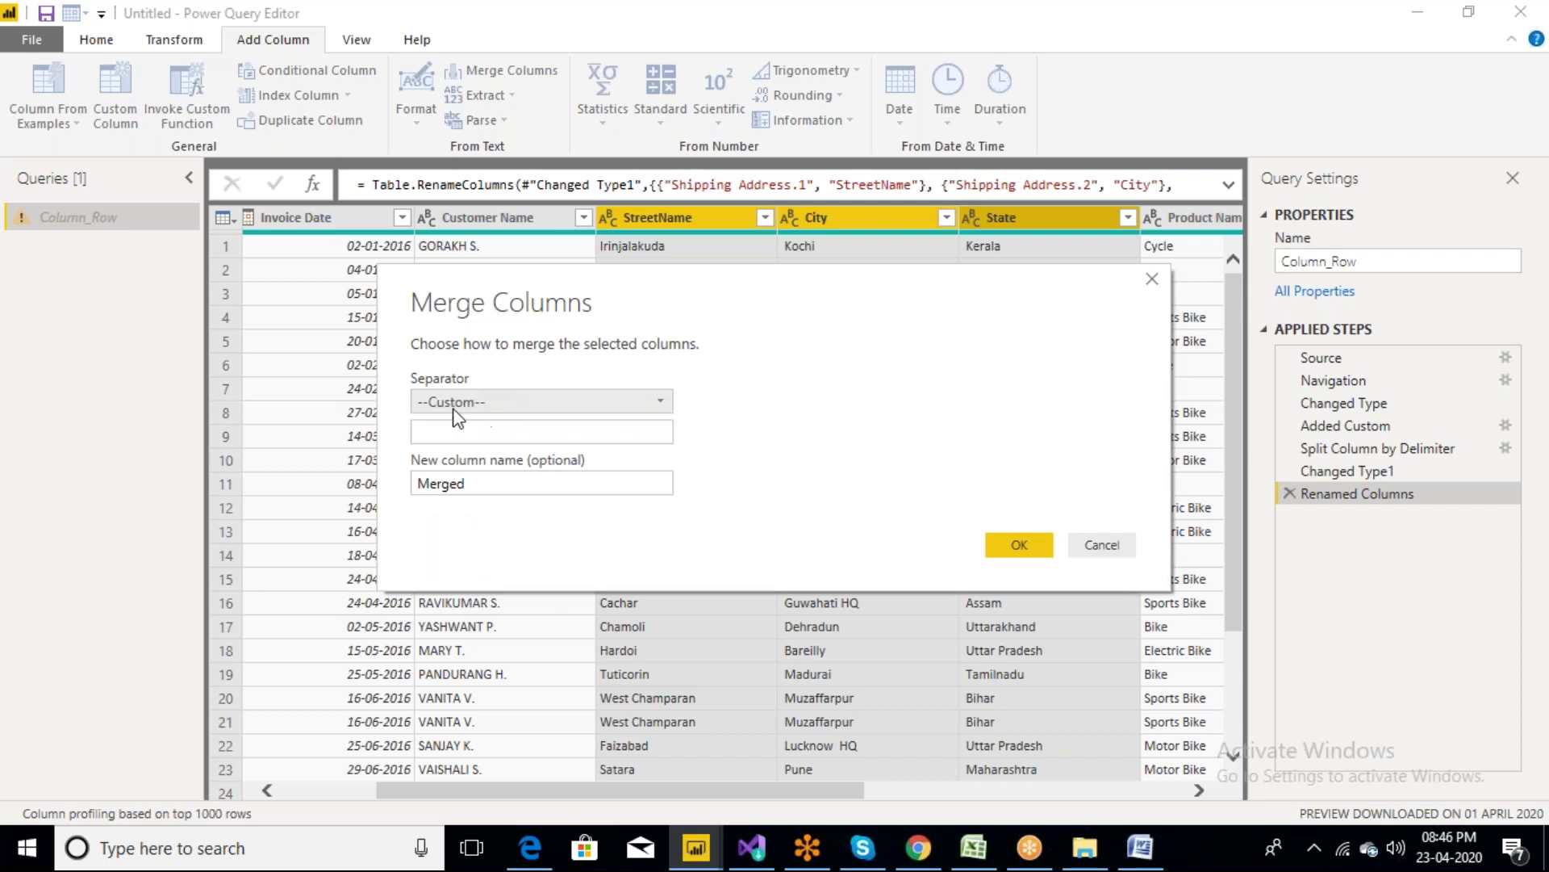
left_click(435, 431)
type("|")
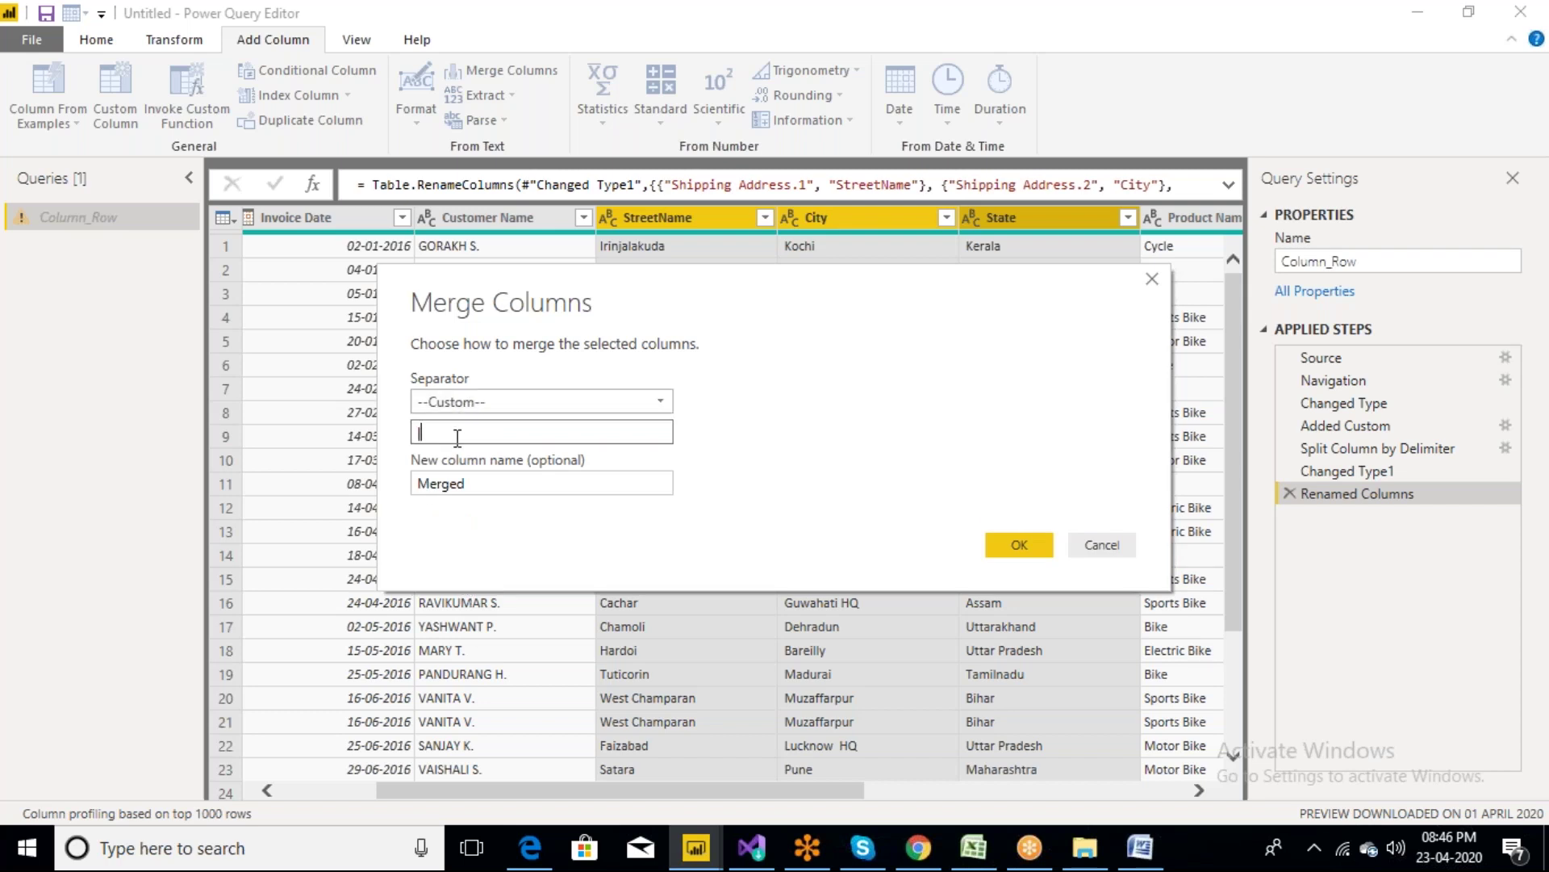
double_click(552, 484)
key("BackSpace")
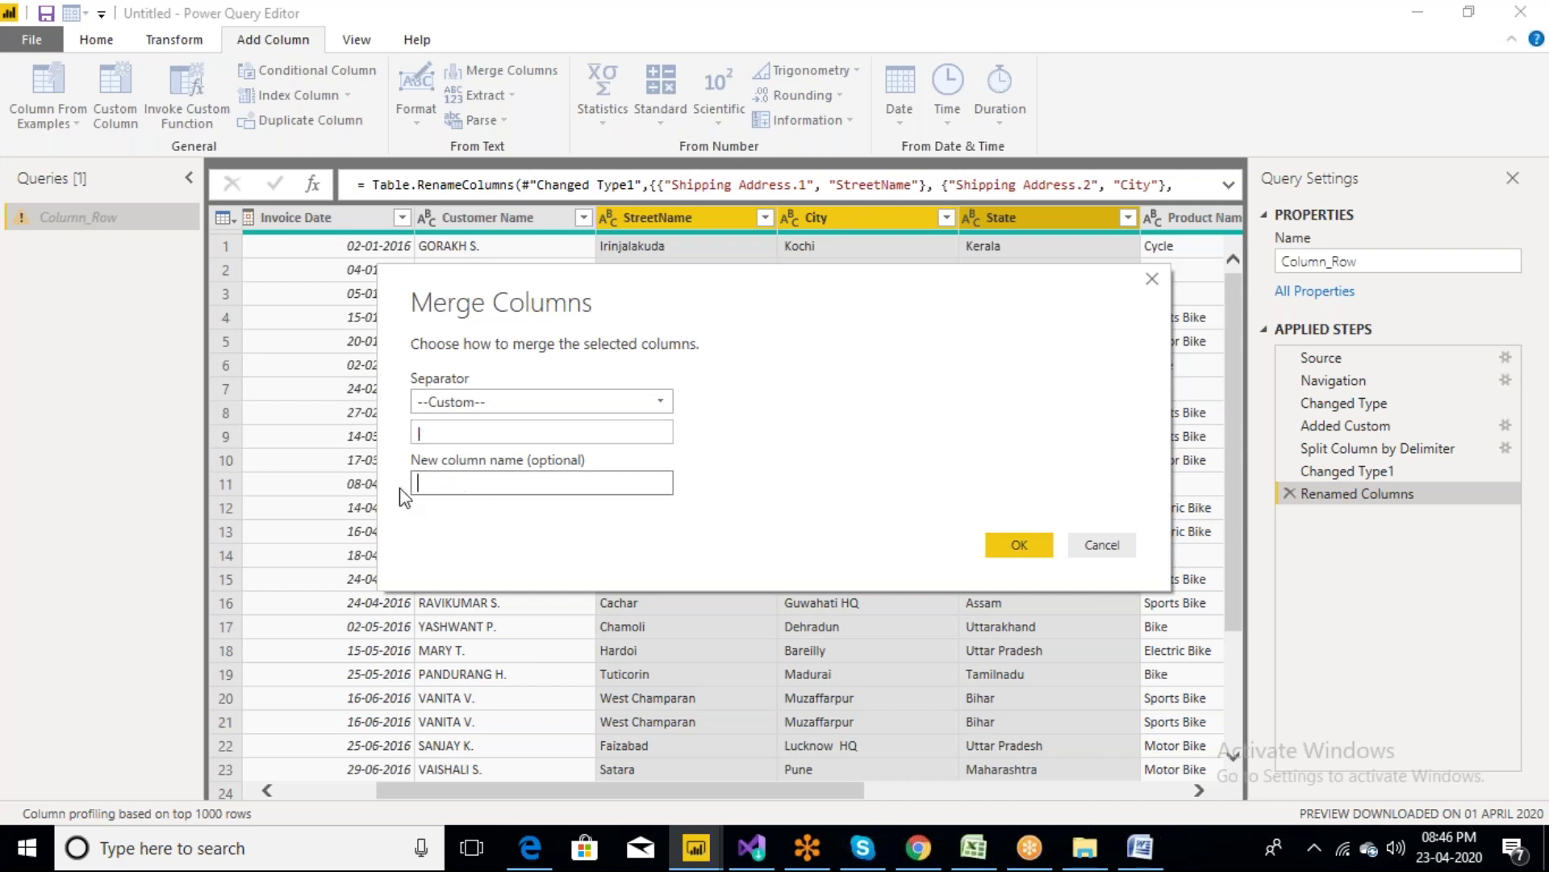
type("ddress")
left_click(1021, 547)
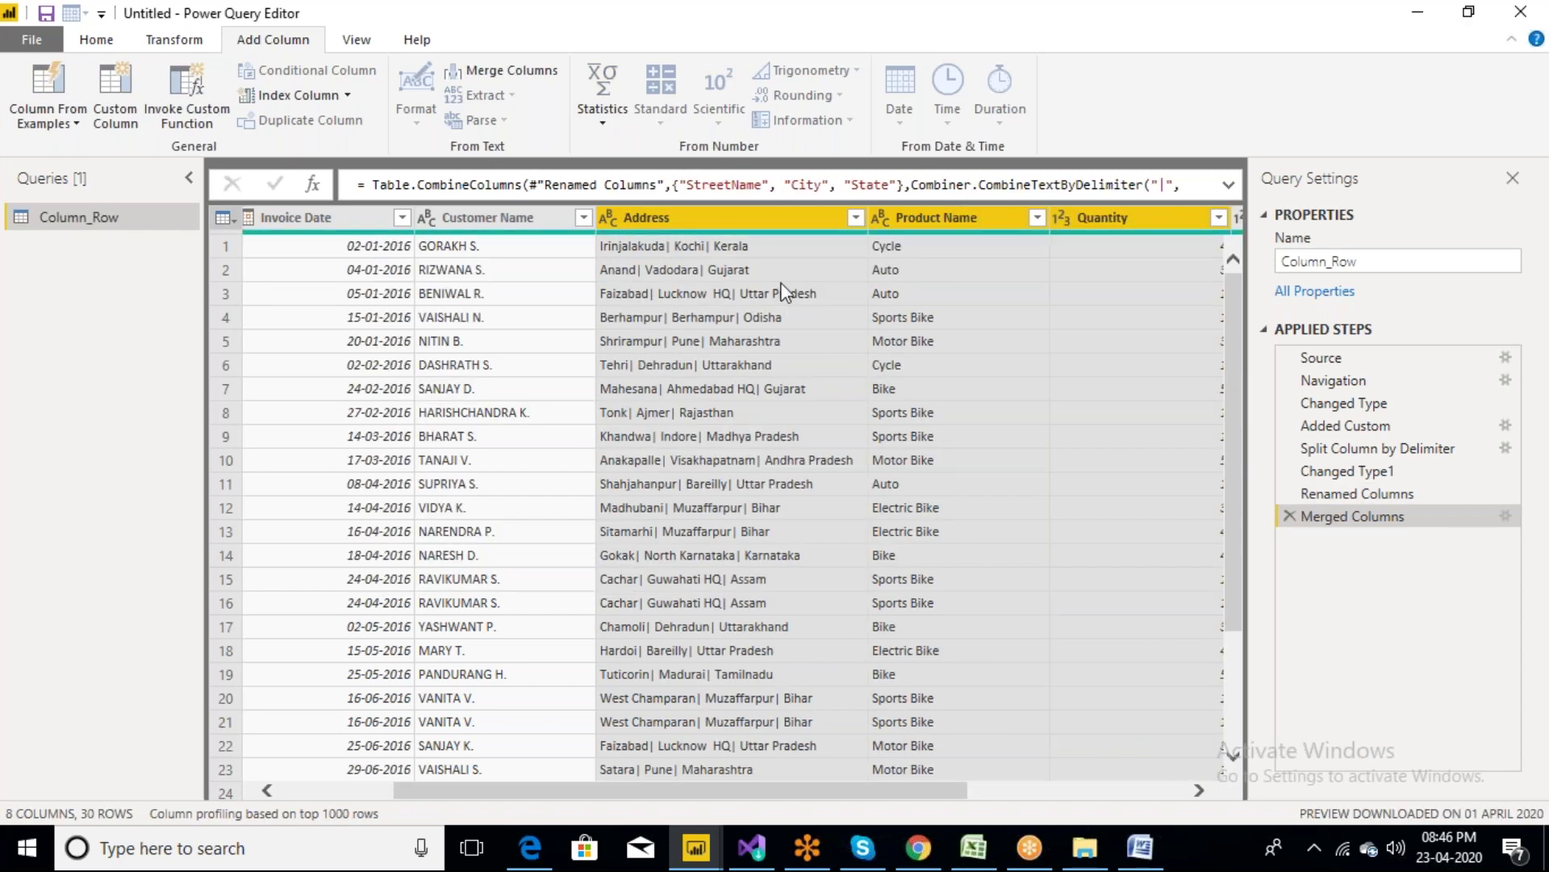
Review the merged Address column and the rest of the table through TotalSales, then select the Invoice column
left_click(752, 221)
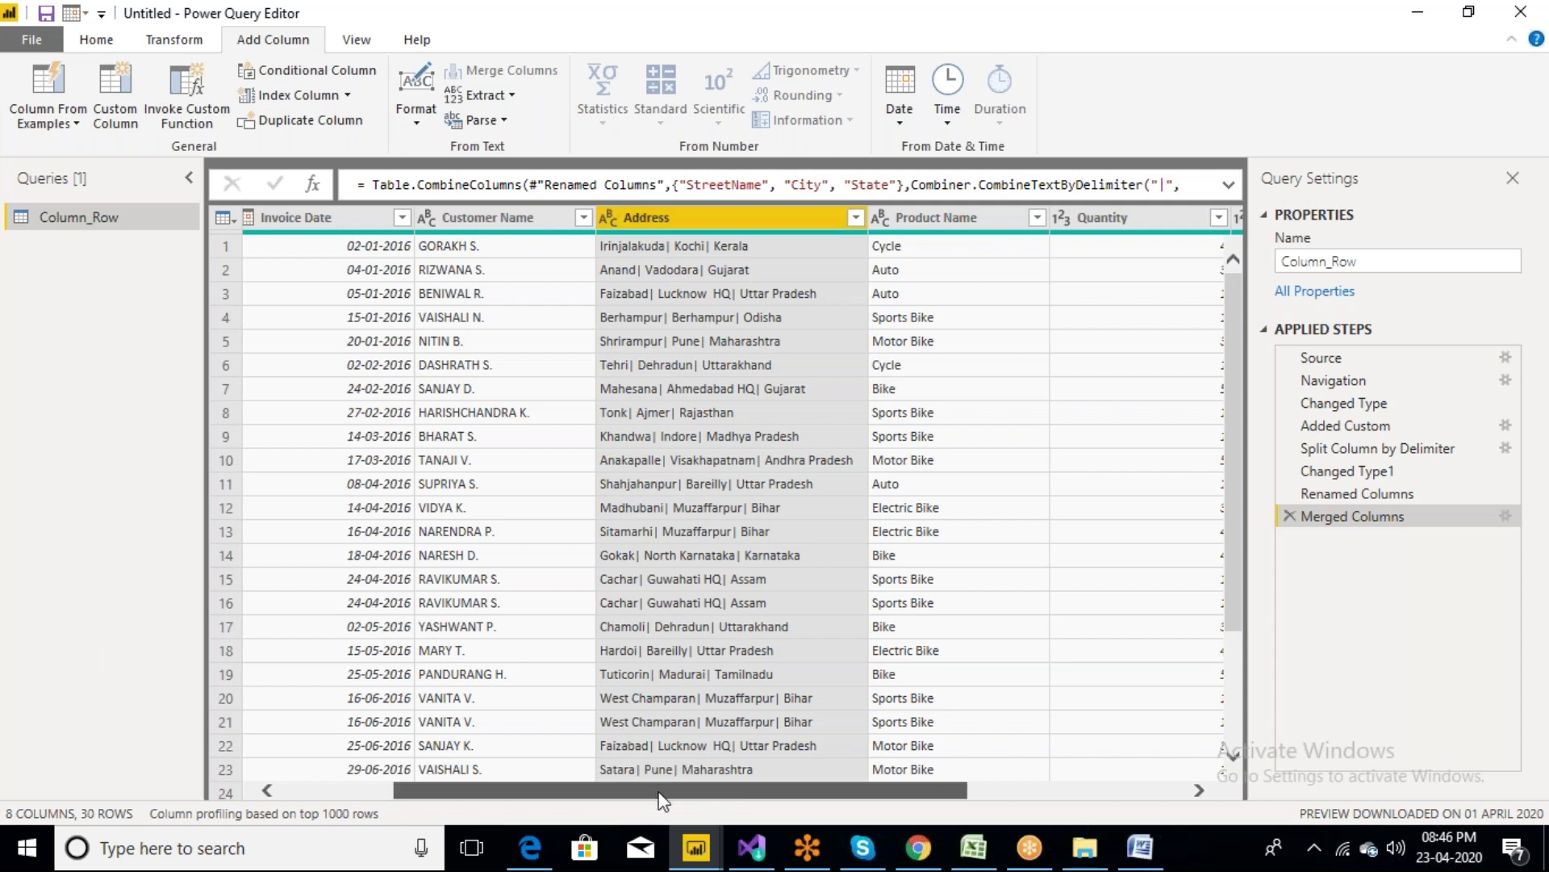
left_click_drag(662, 799, 649, 799)
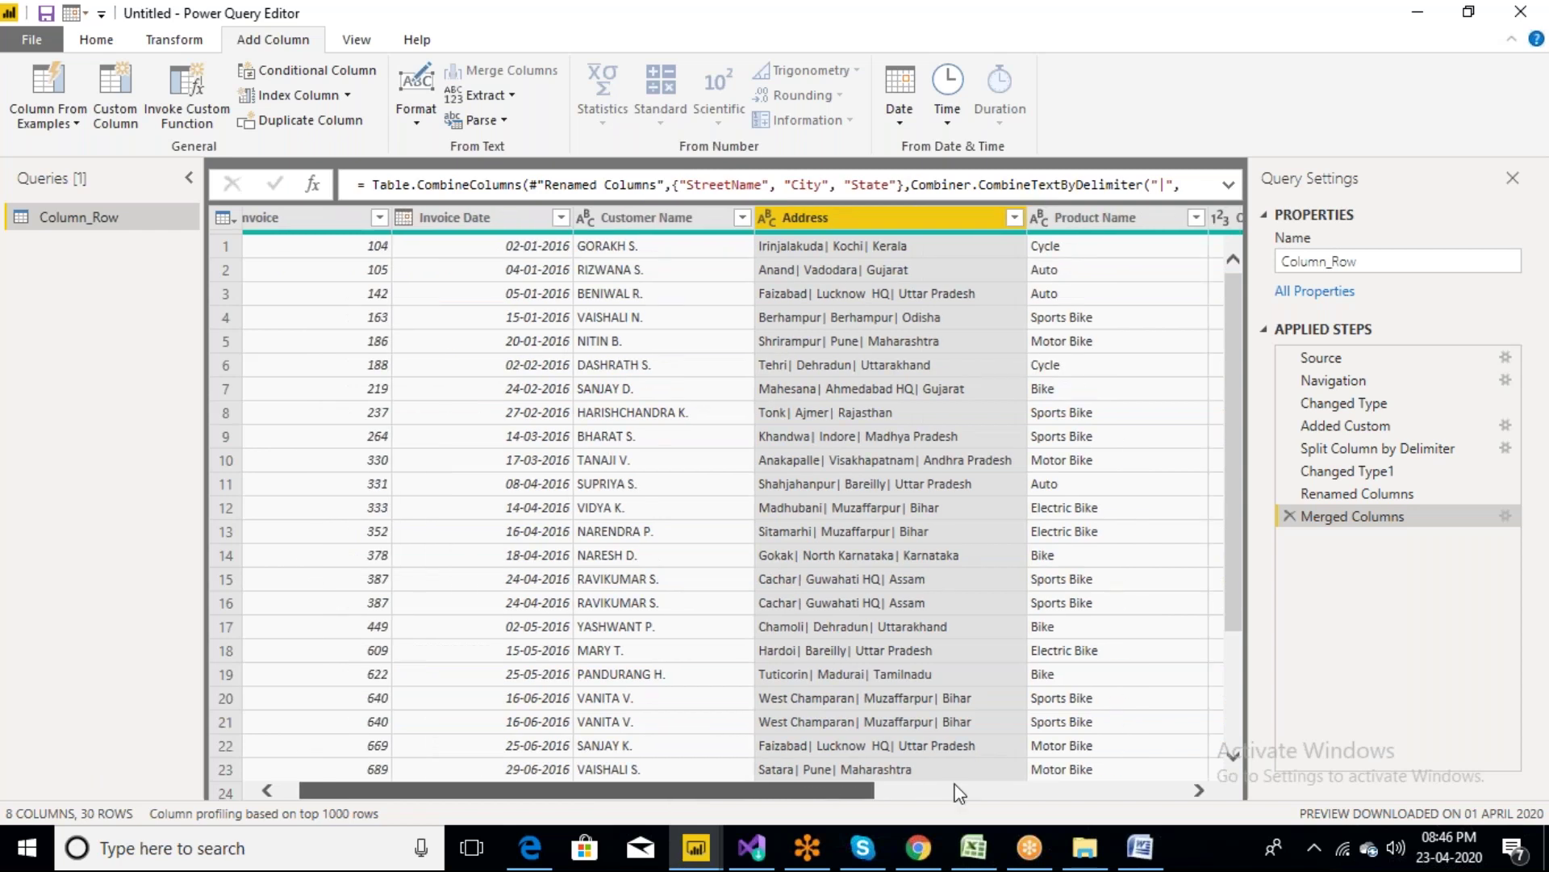
left_click(1087, 783)
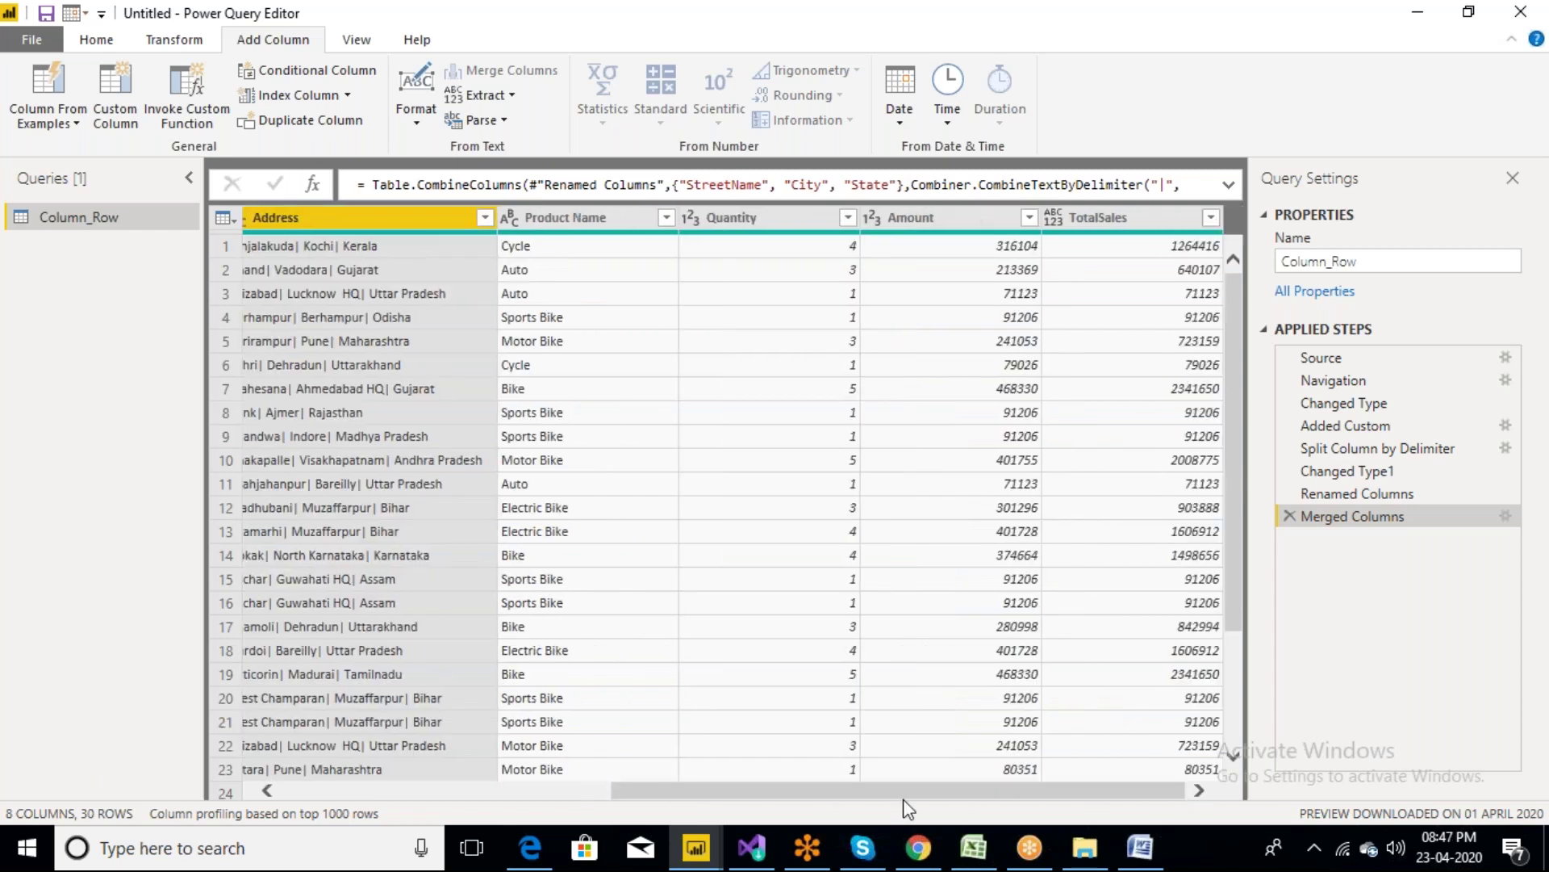
left_click_drag(908, 807, 816, 807)
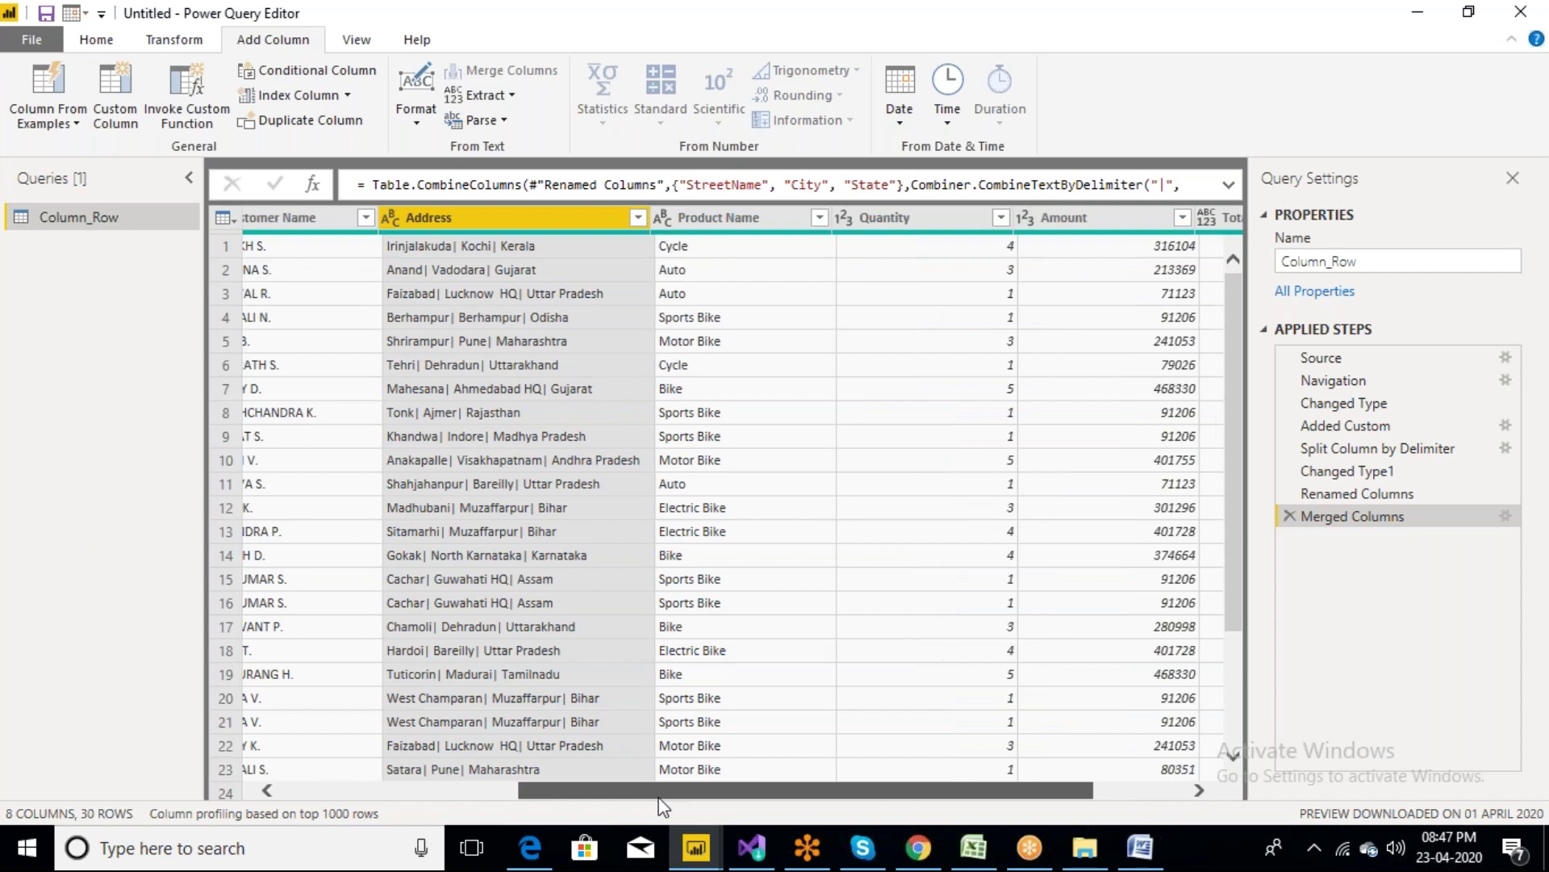
left_click_drag(662, 807, 424, 803)
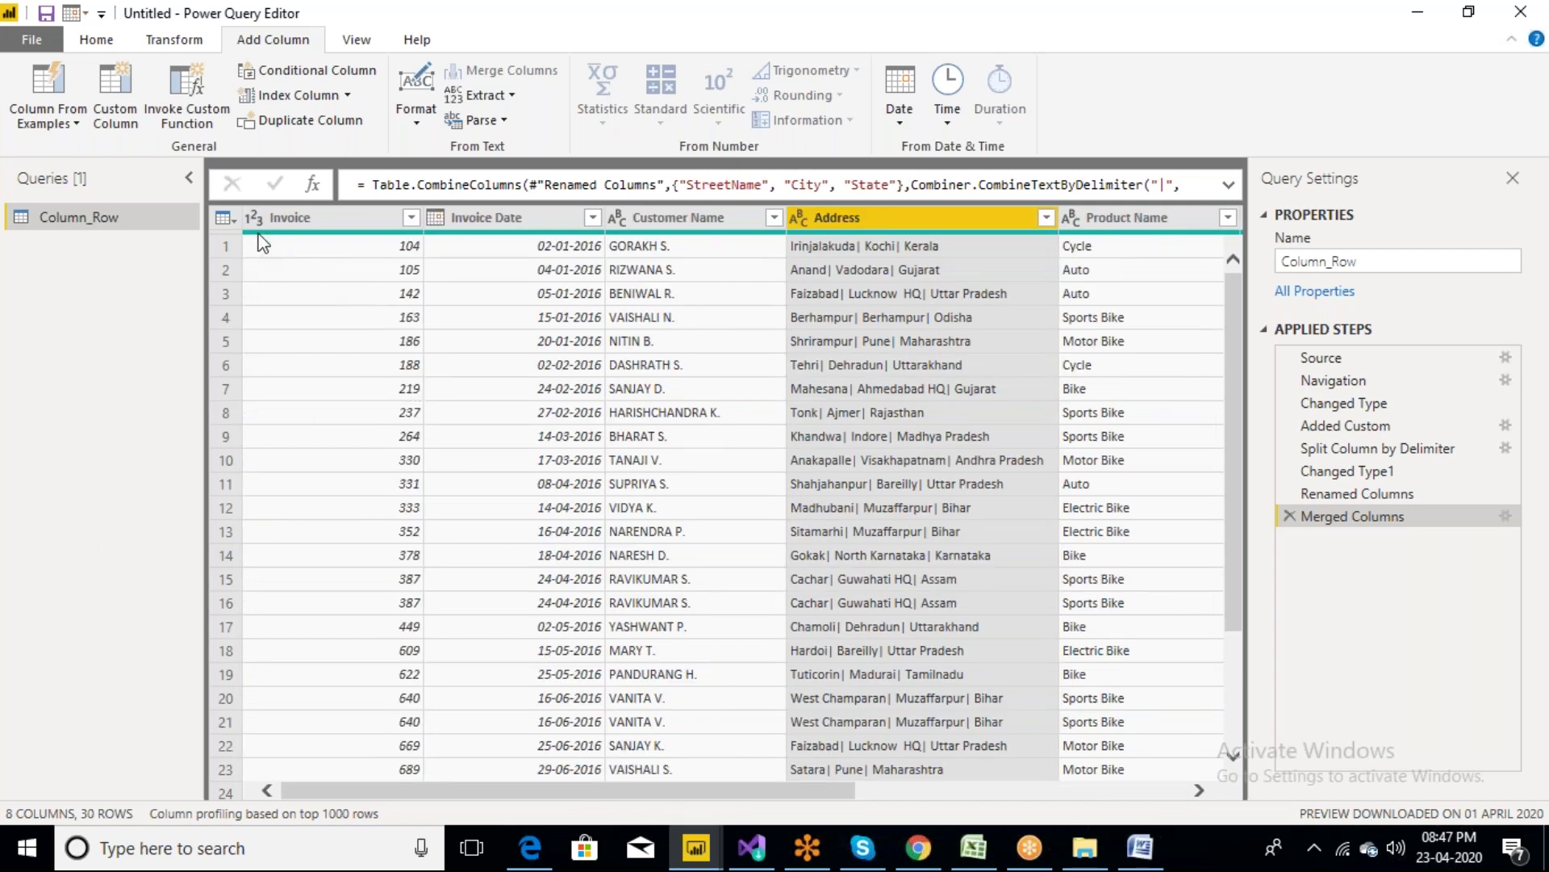
left_click(326, 219)
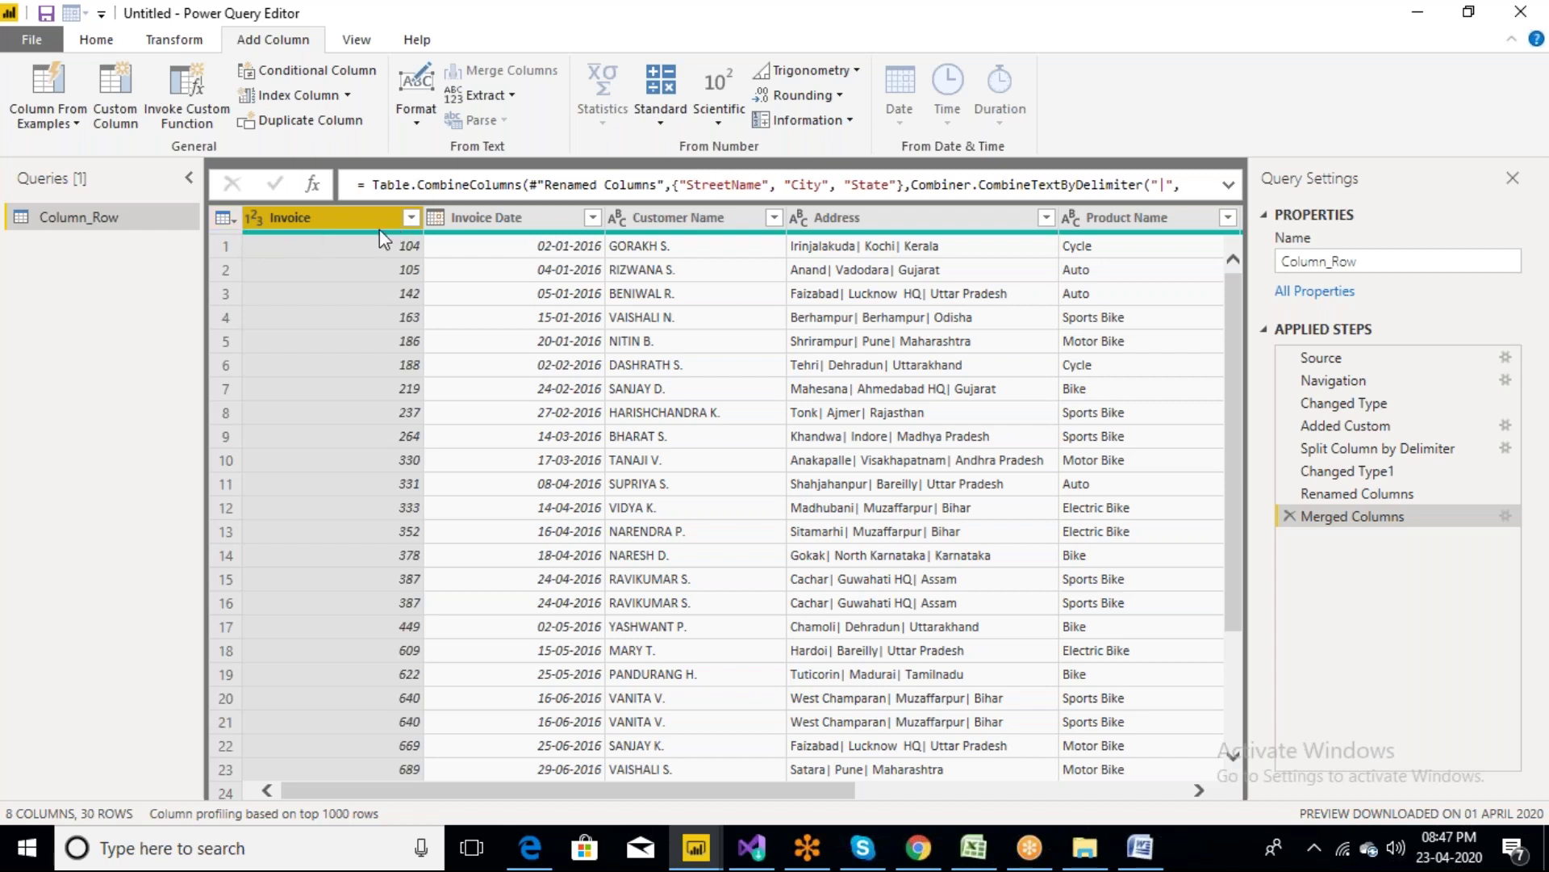
Sort the table by the Invoice column in descending order and switch the sort to ascending
left_click(235, 221)
left_click(315, 221)
left_click(411, 219)
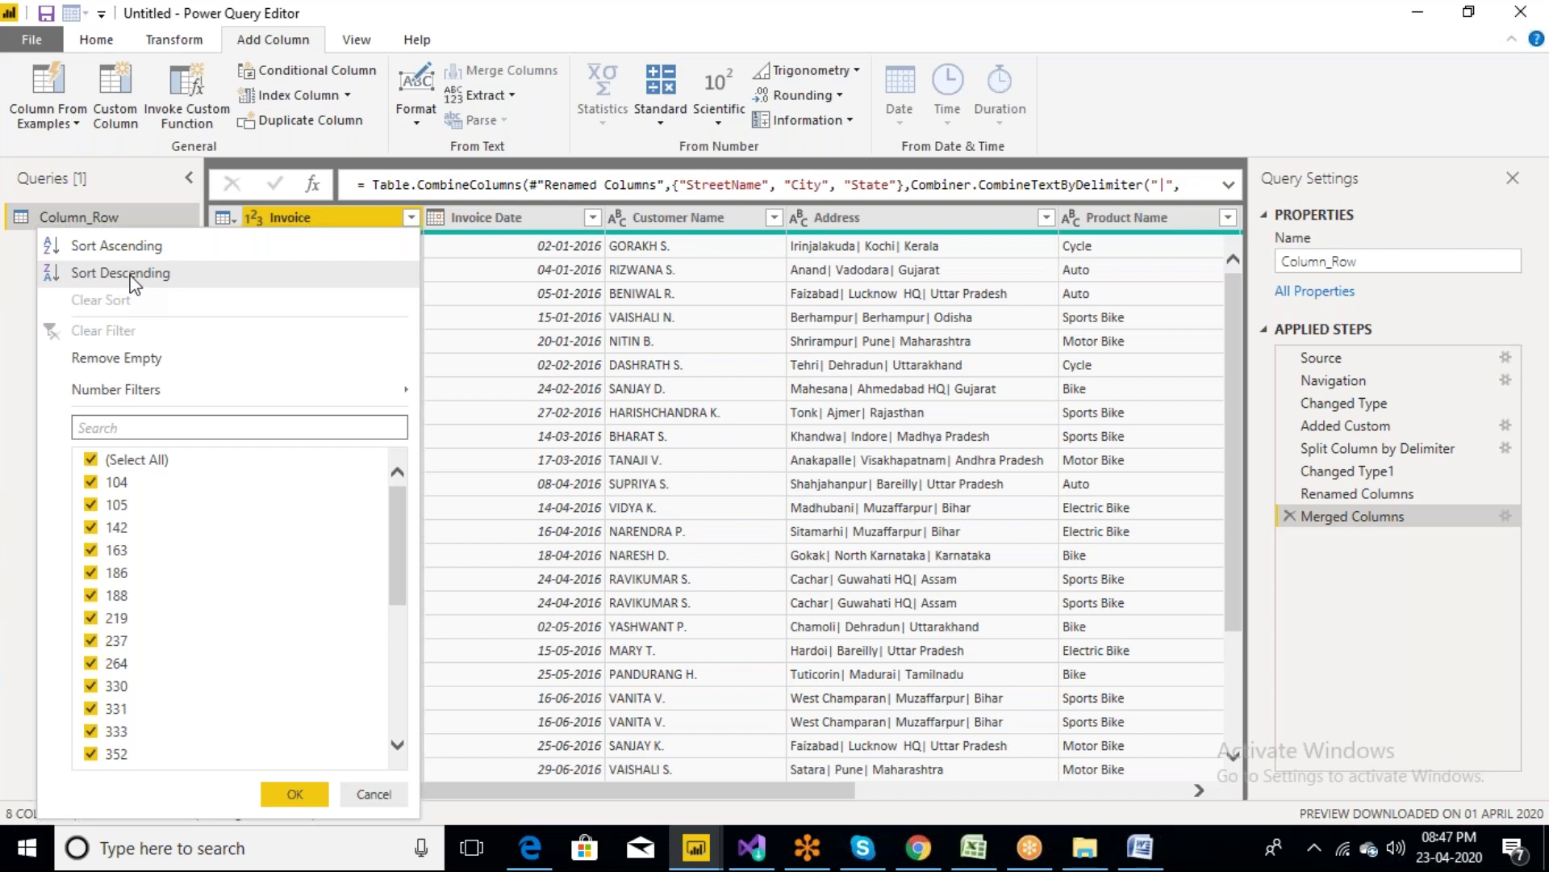
left_click(134, 274)
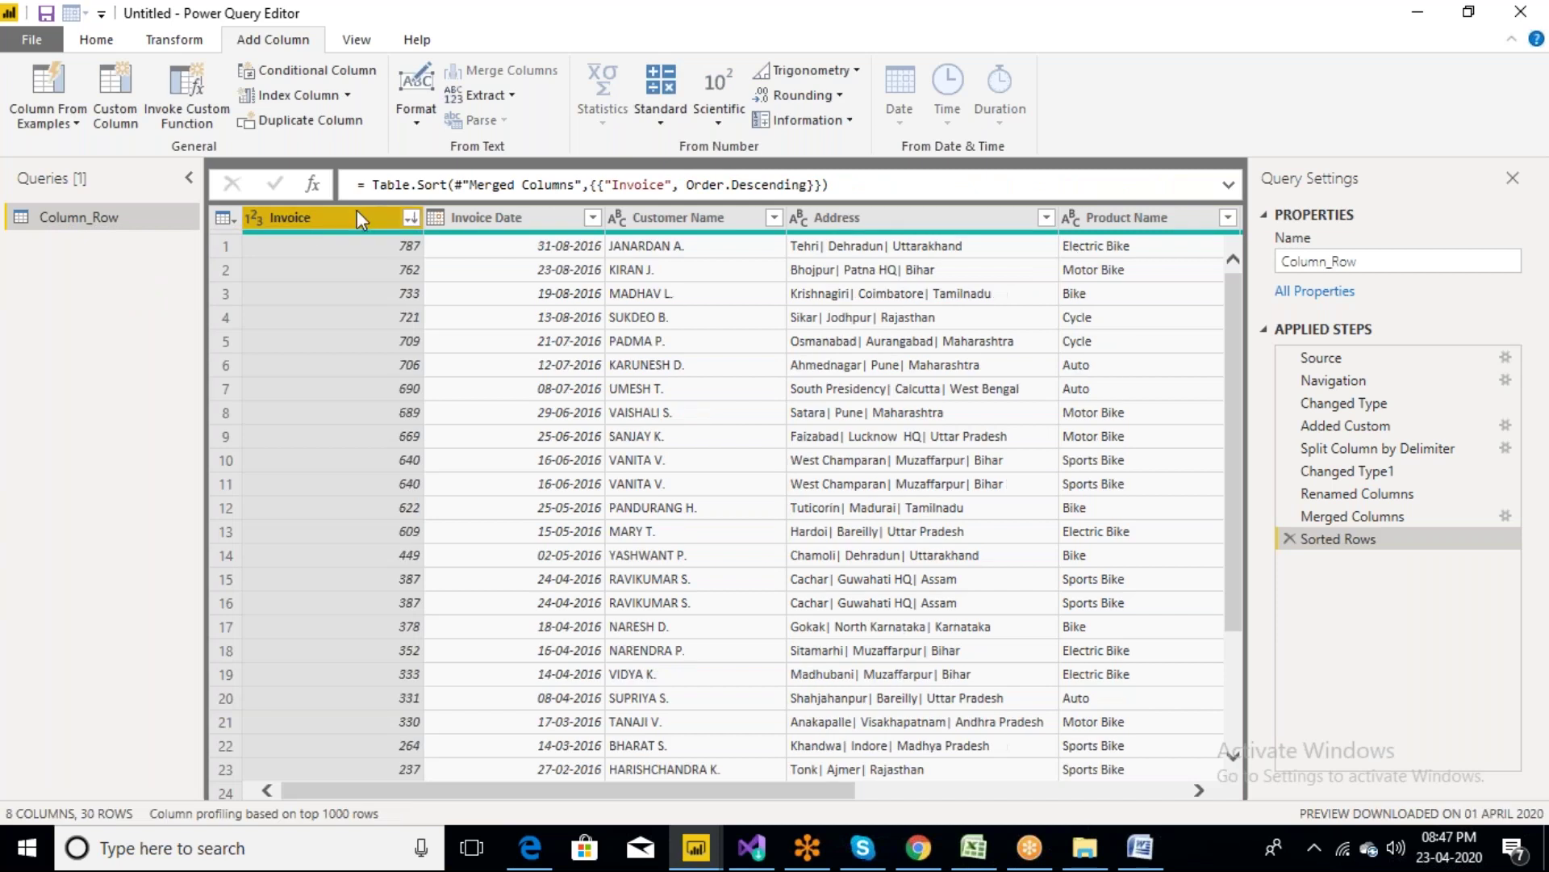
left_click(411, 217)
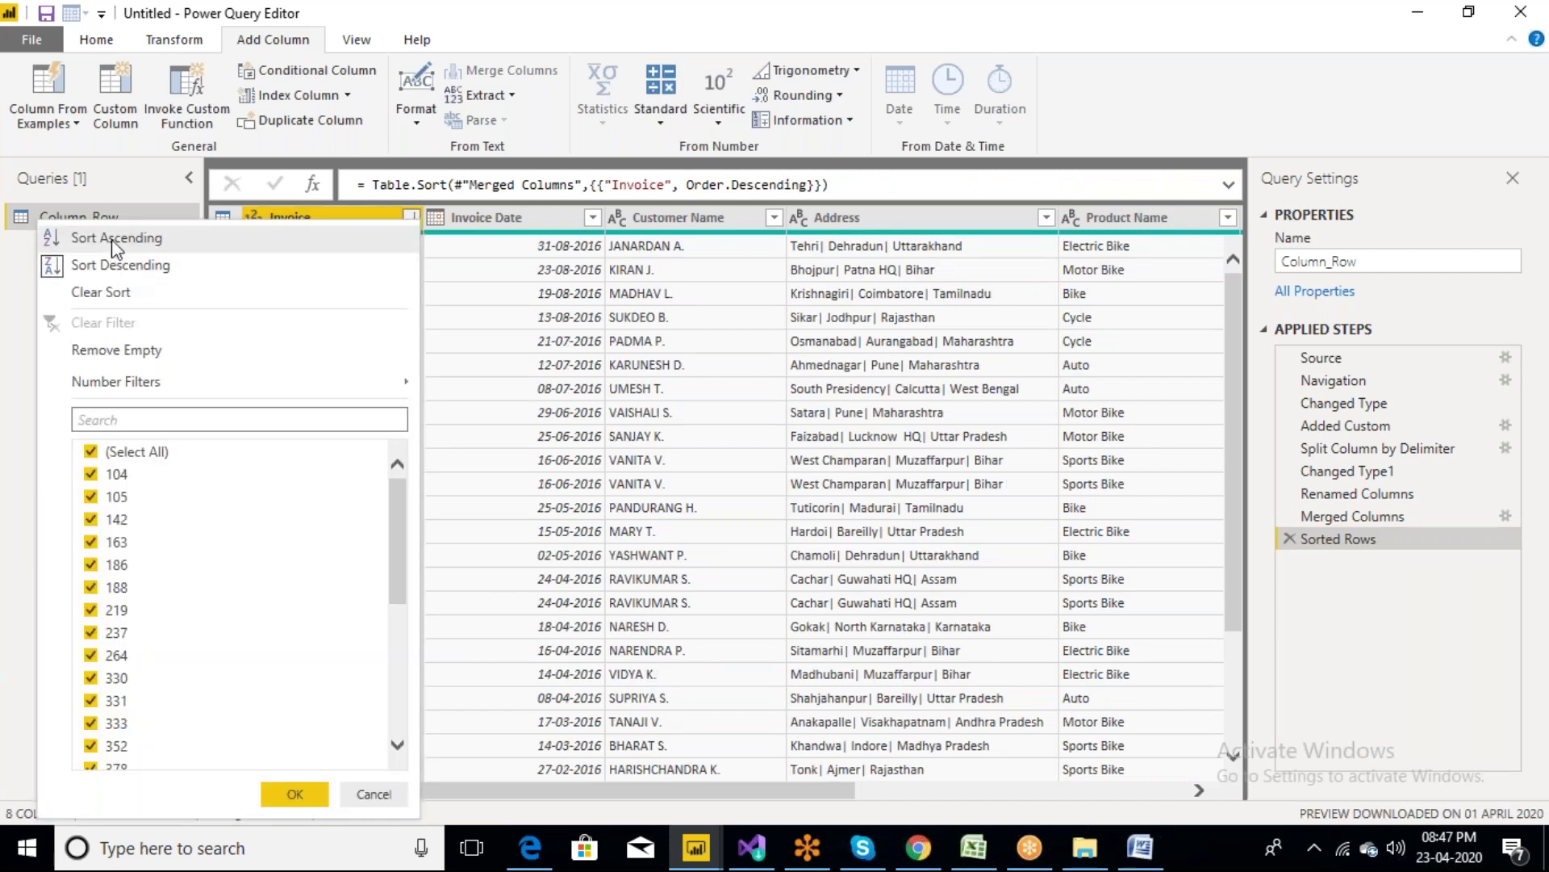
left_click(112, 239)
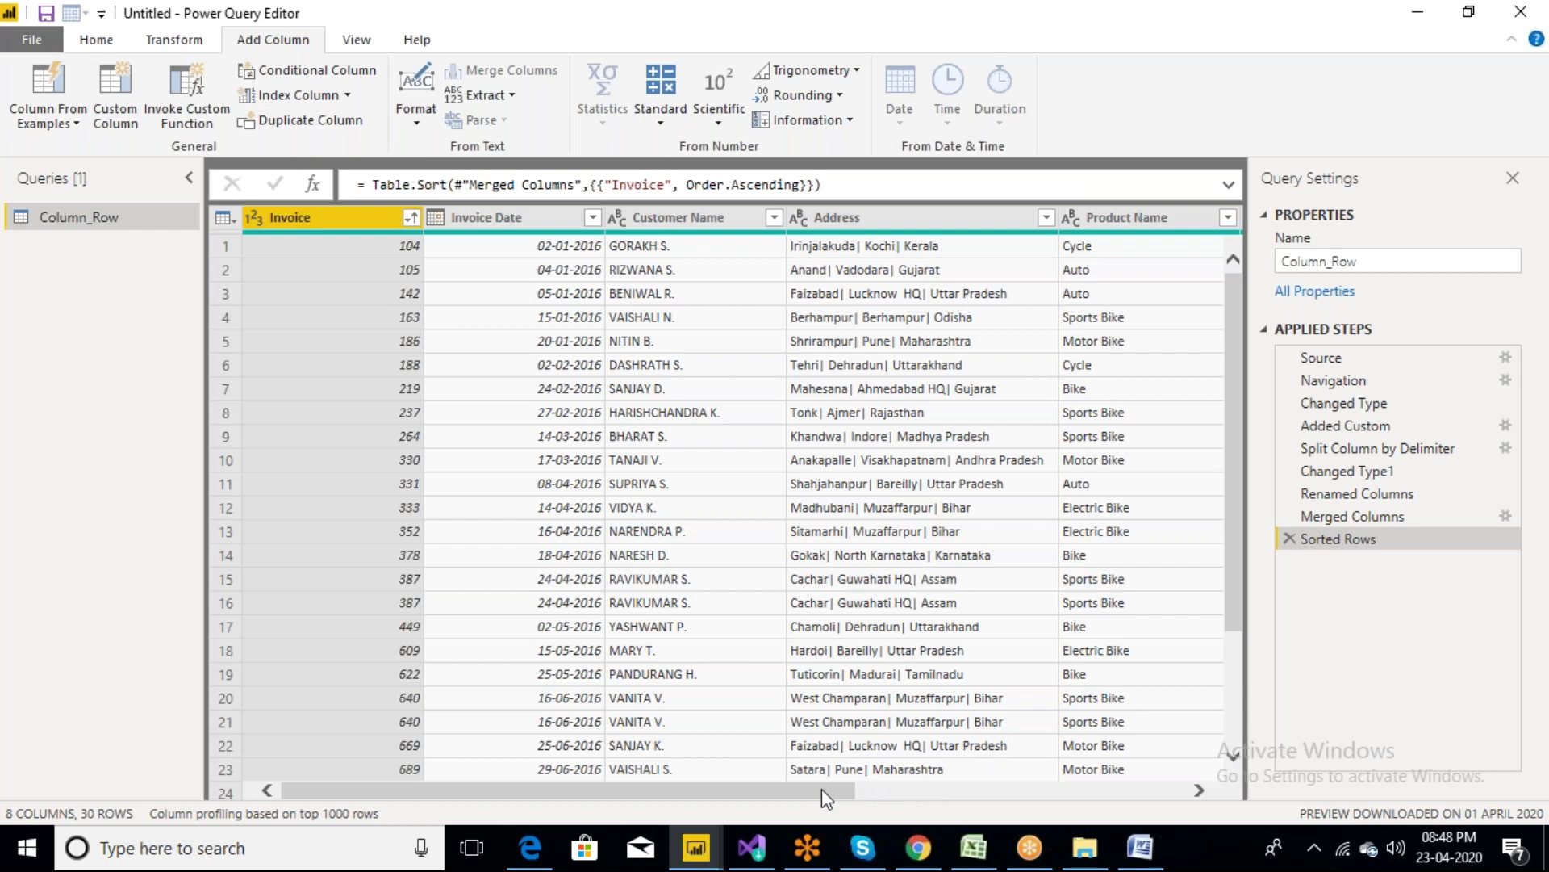
Add the Excel workbook Column & Row Transformation as a new data source
left_click(162, 45)
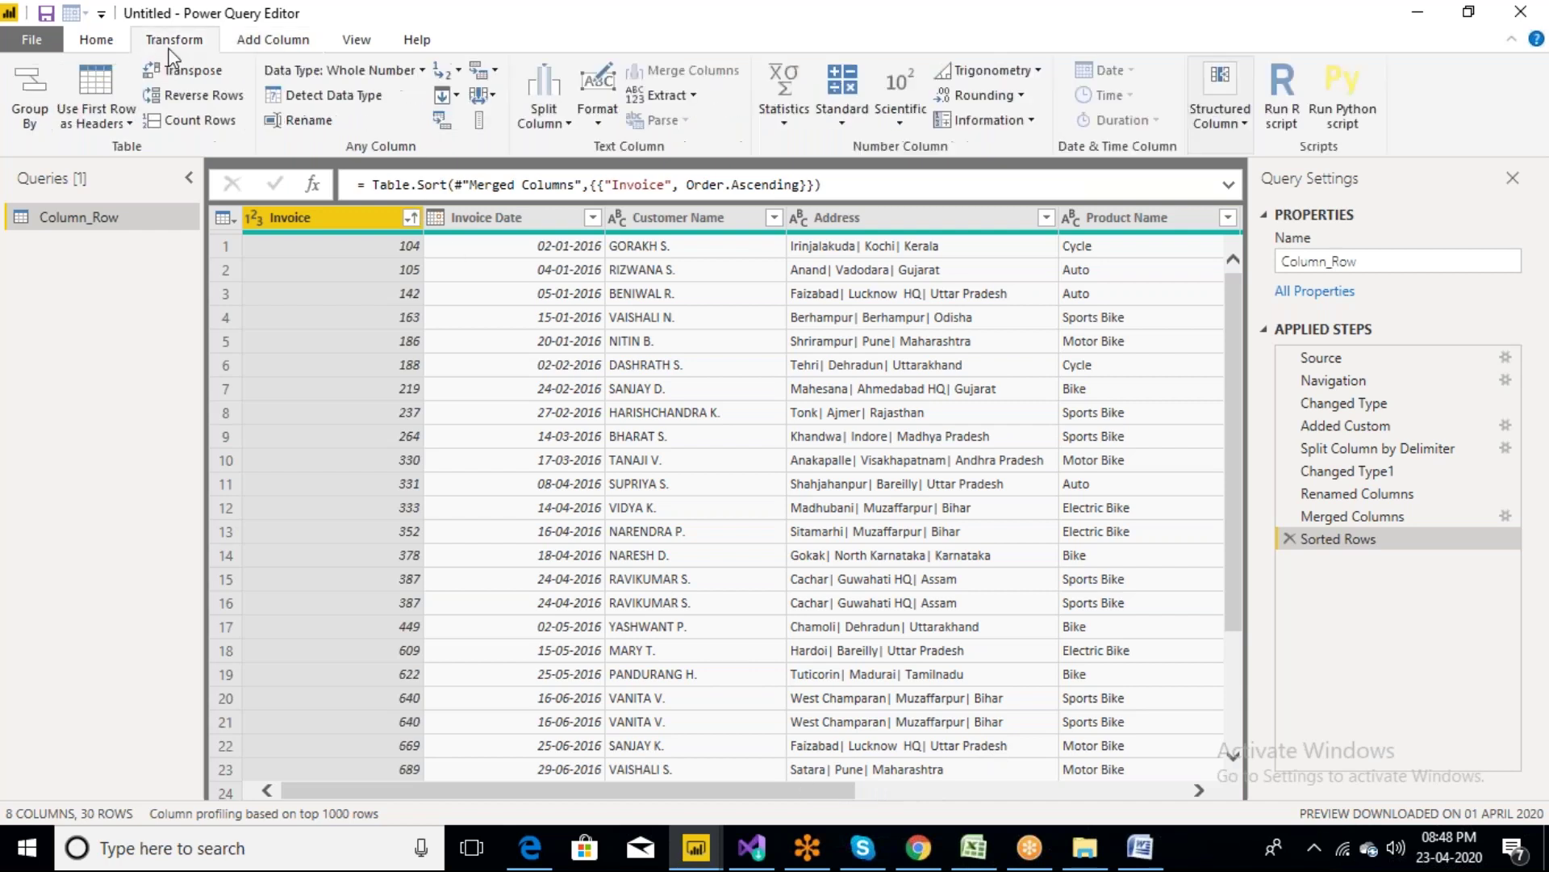
left_click(108, 41)
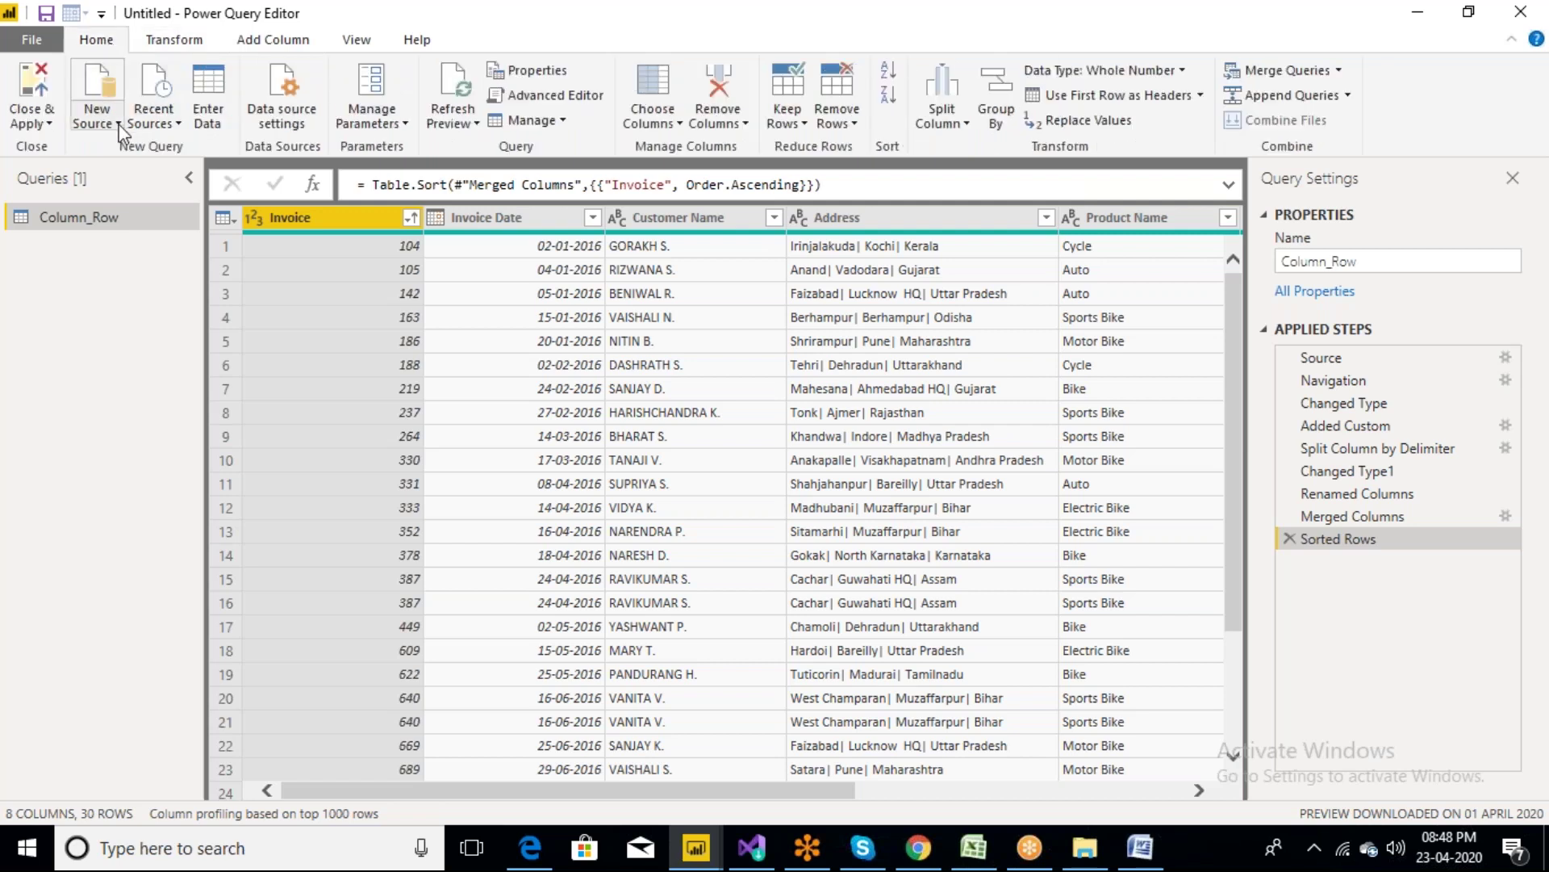
left_click(97, 115)
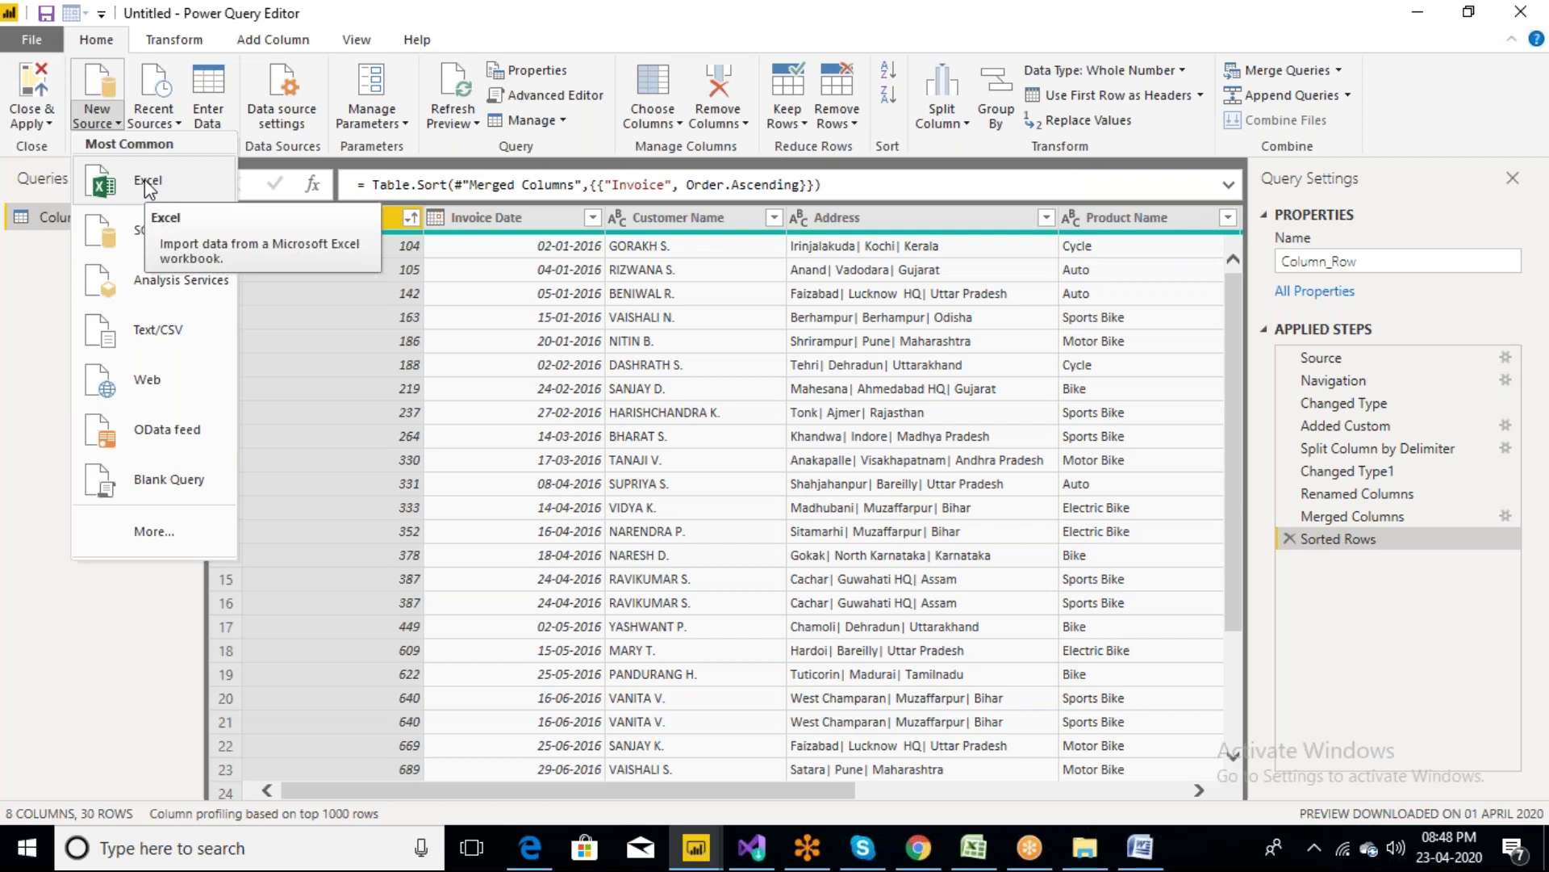
left_click(146, 184)
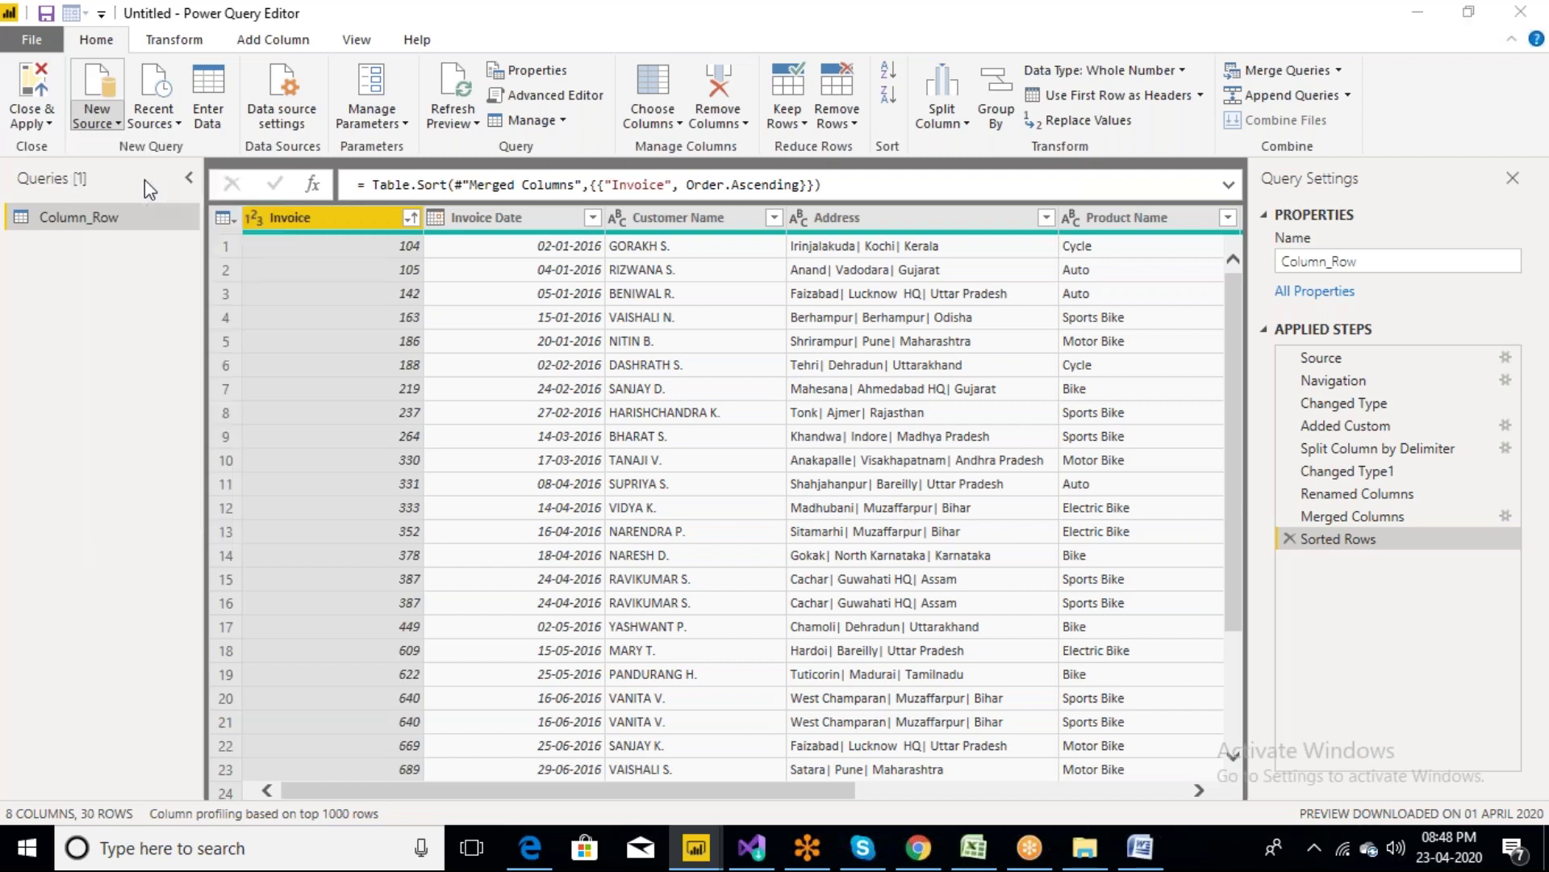
left_click(419, 165)
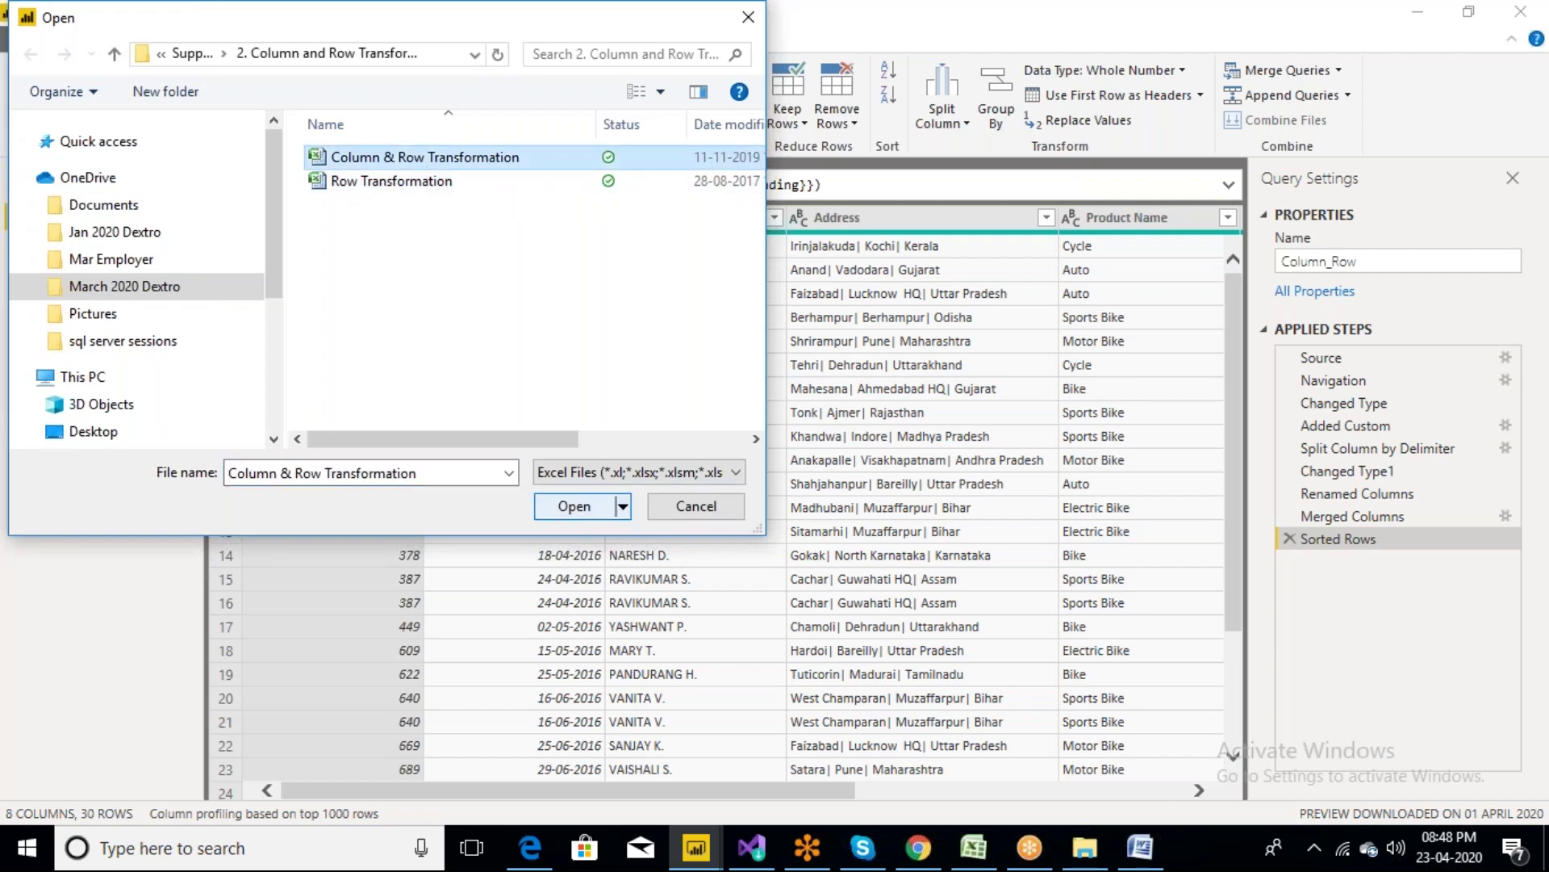
left_click(573, 506)
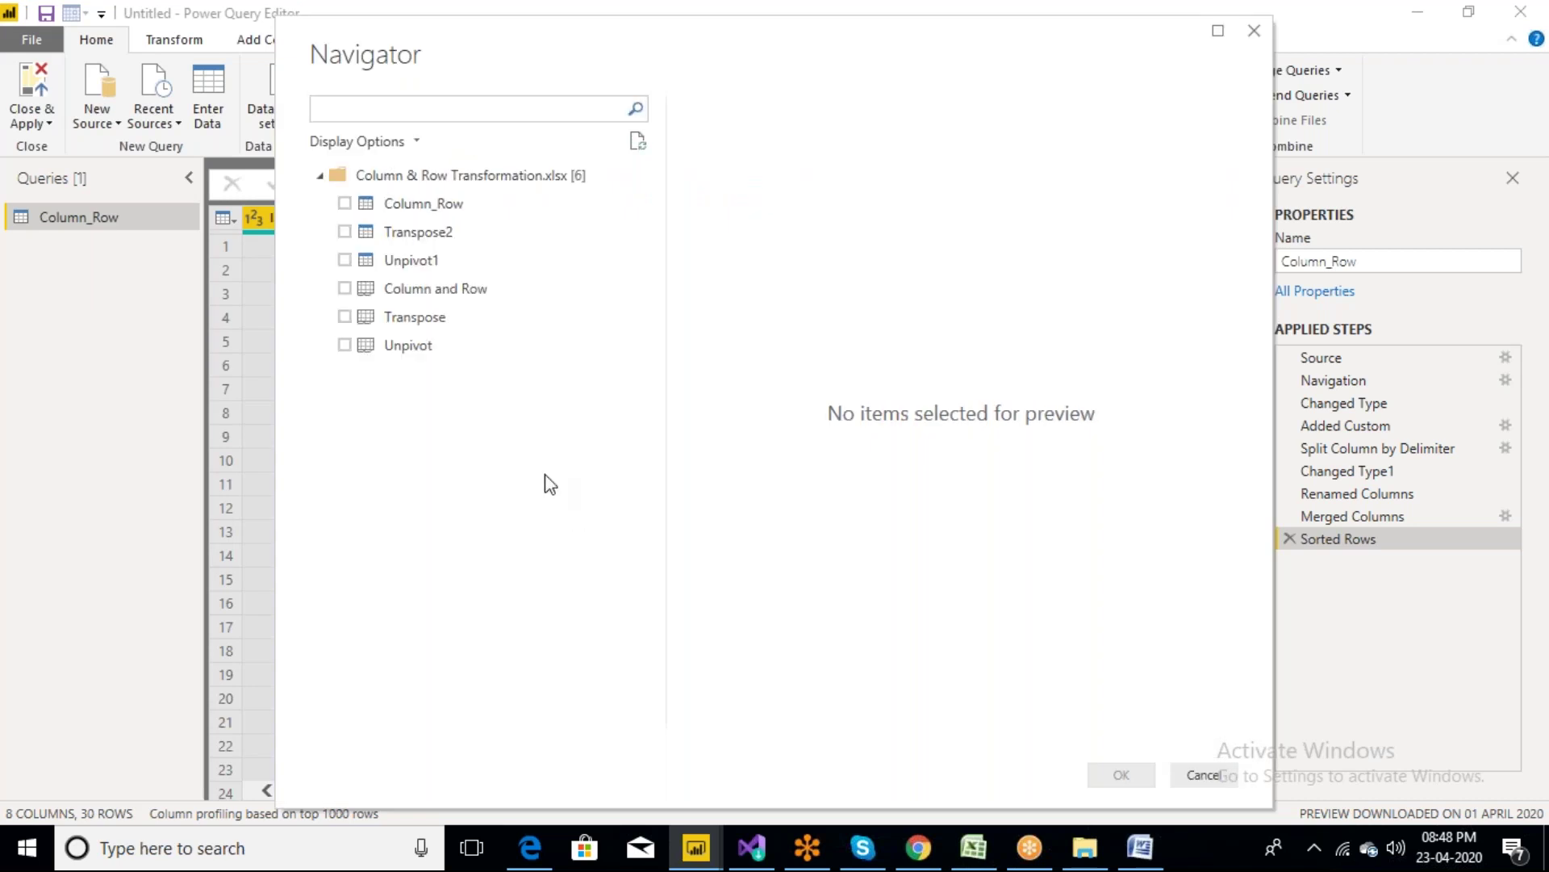
Choose the Unpivot1 table, preview its year columns and load it as a new query
left_click(345, 260)
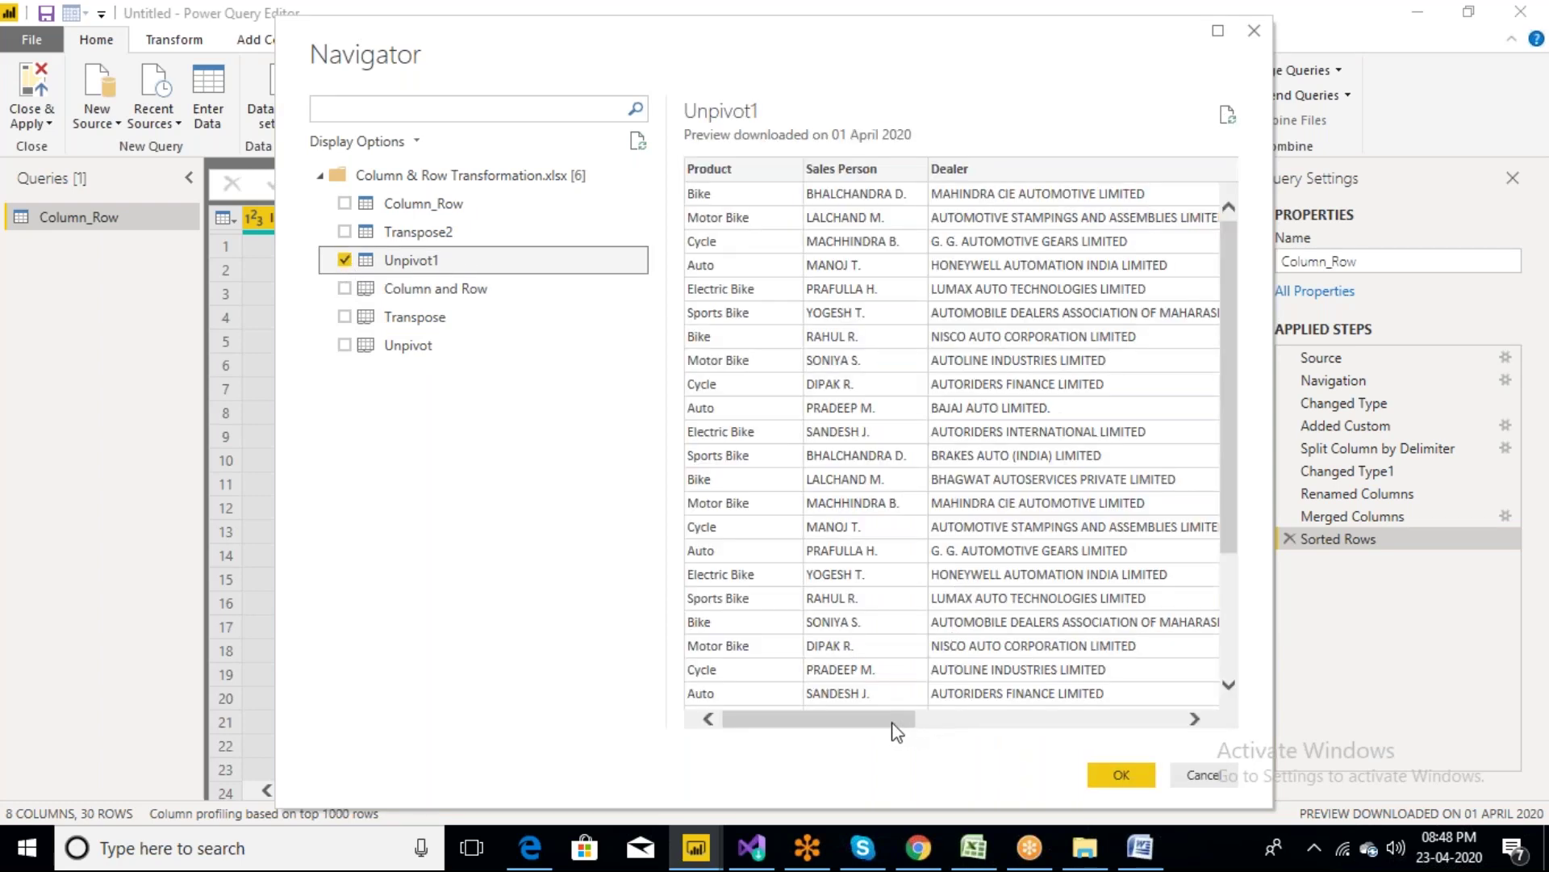
left_click(893, 720)
left_click(1101, 725)
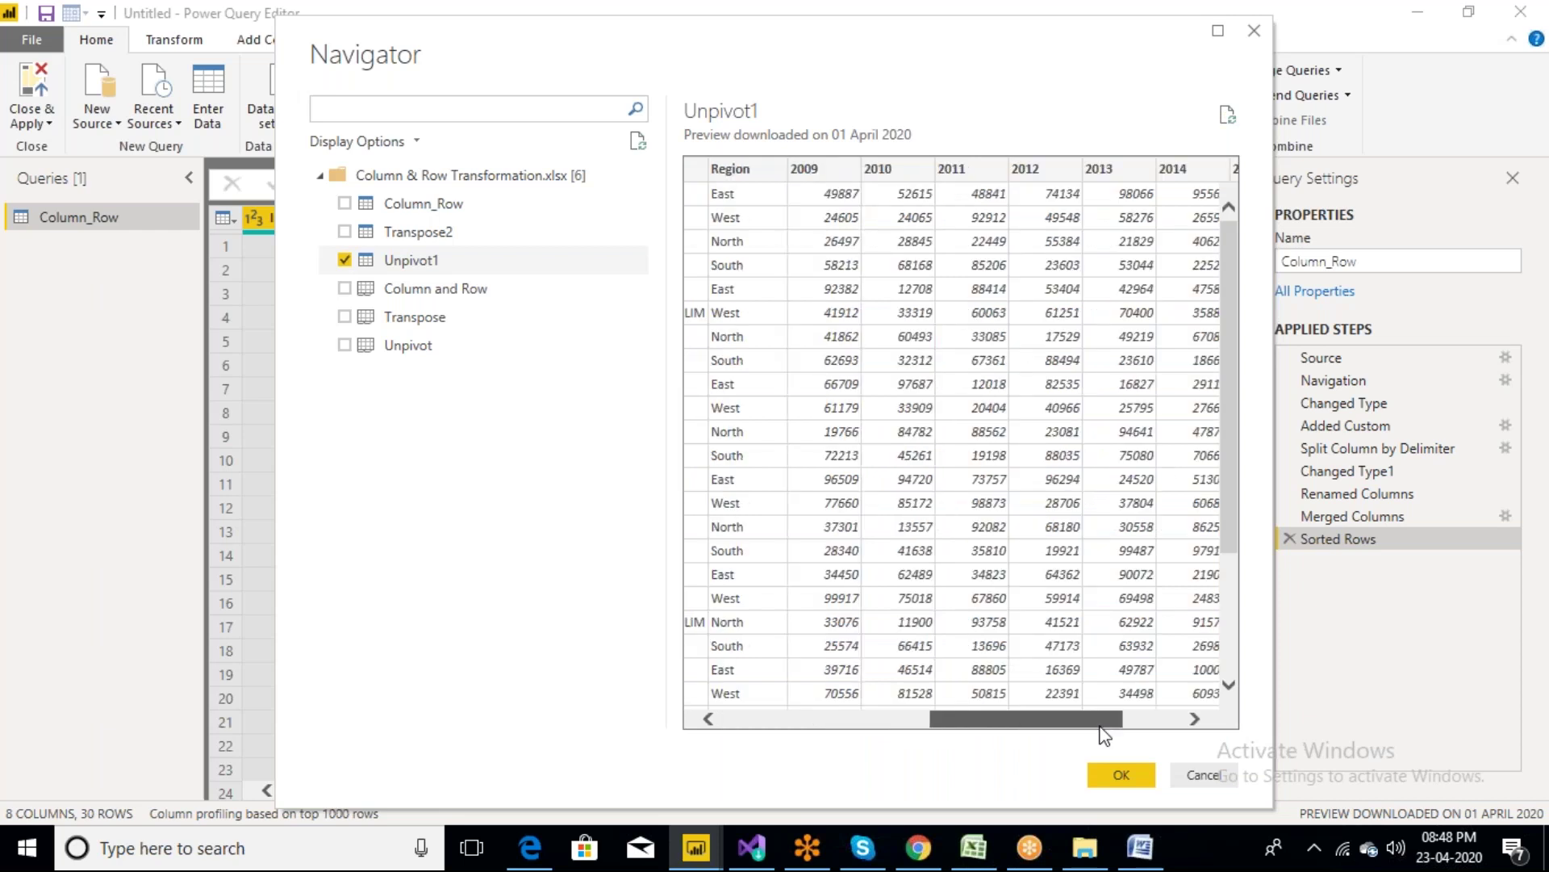
left_click_drag(1106, 724, 1191, 720)
left_click(1120, 775)
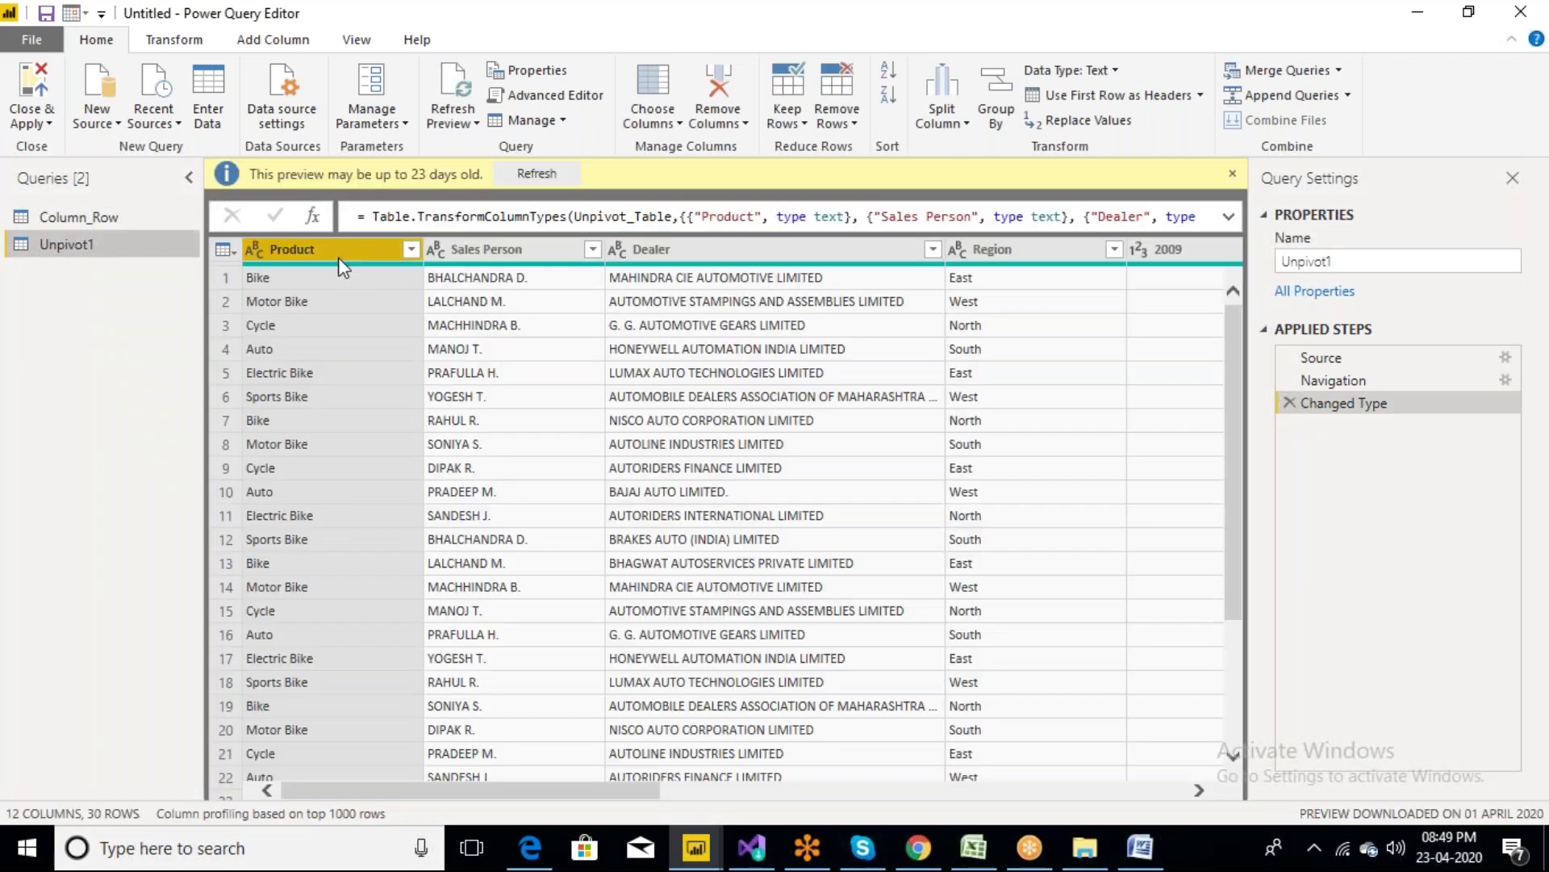
Examine the Sales Person, Dealer and Region columns and the yearly columns 2009 to 2011 of Unpivot1
left_click(500, 243)
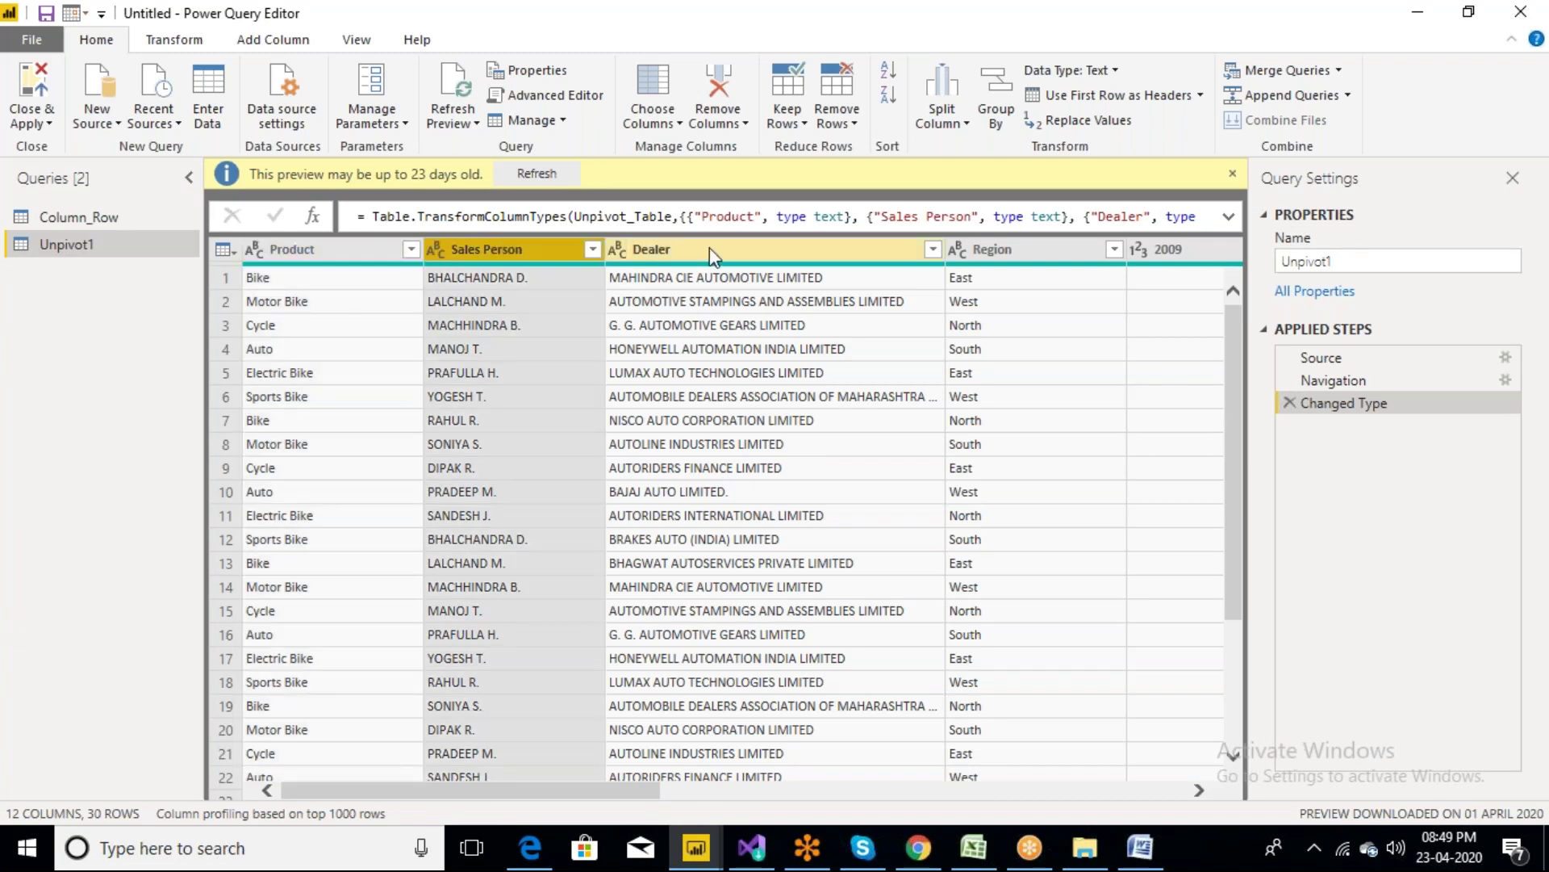
left_click(709, 249)
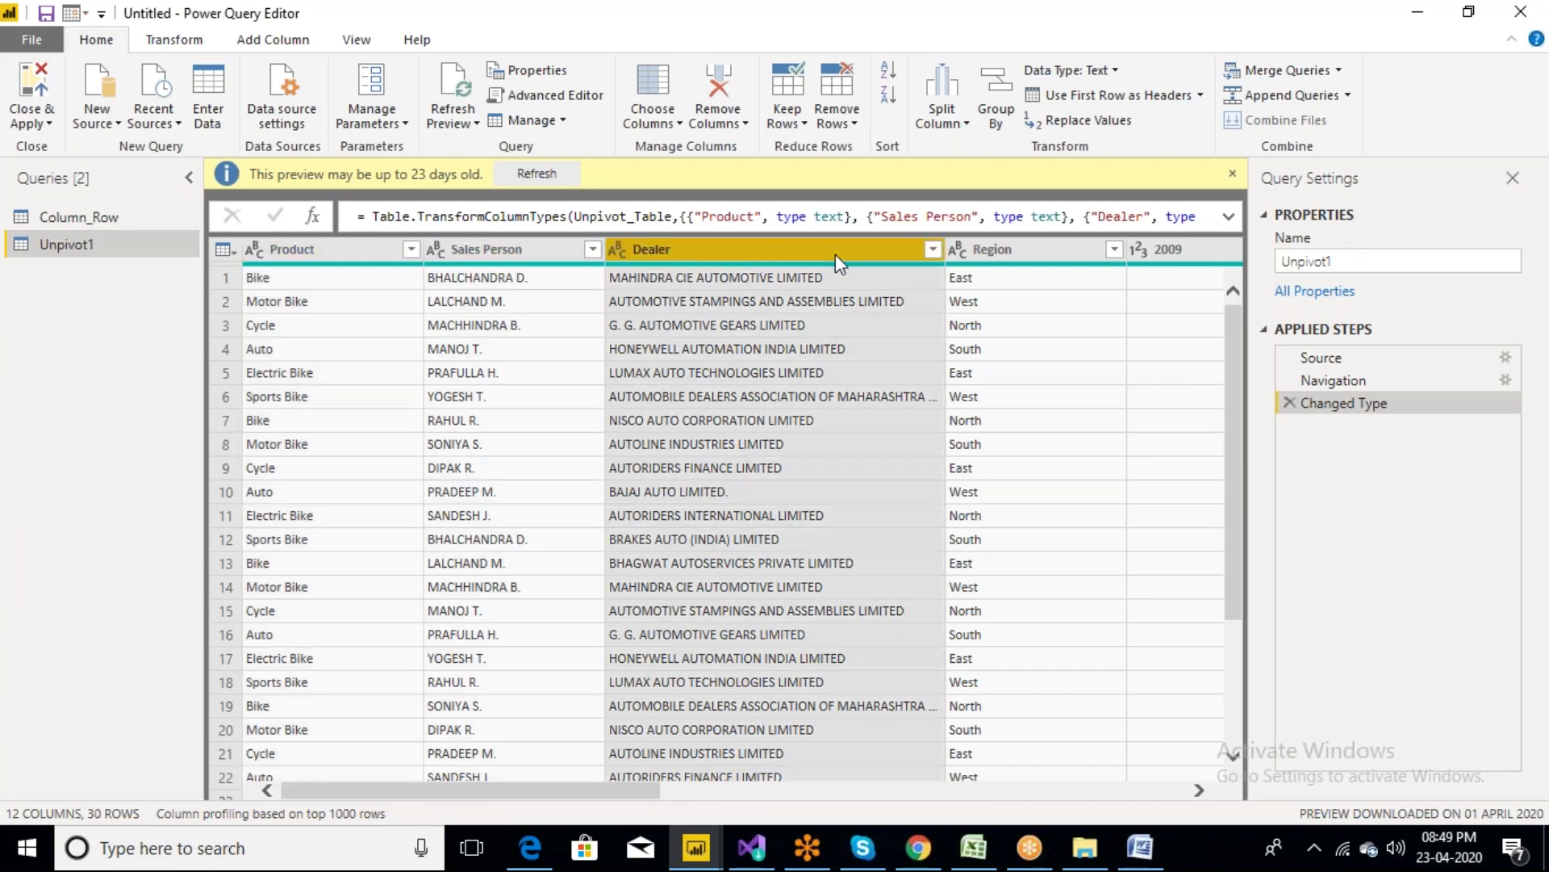
left_click(1005, 249)
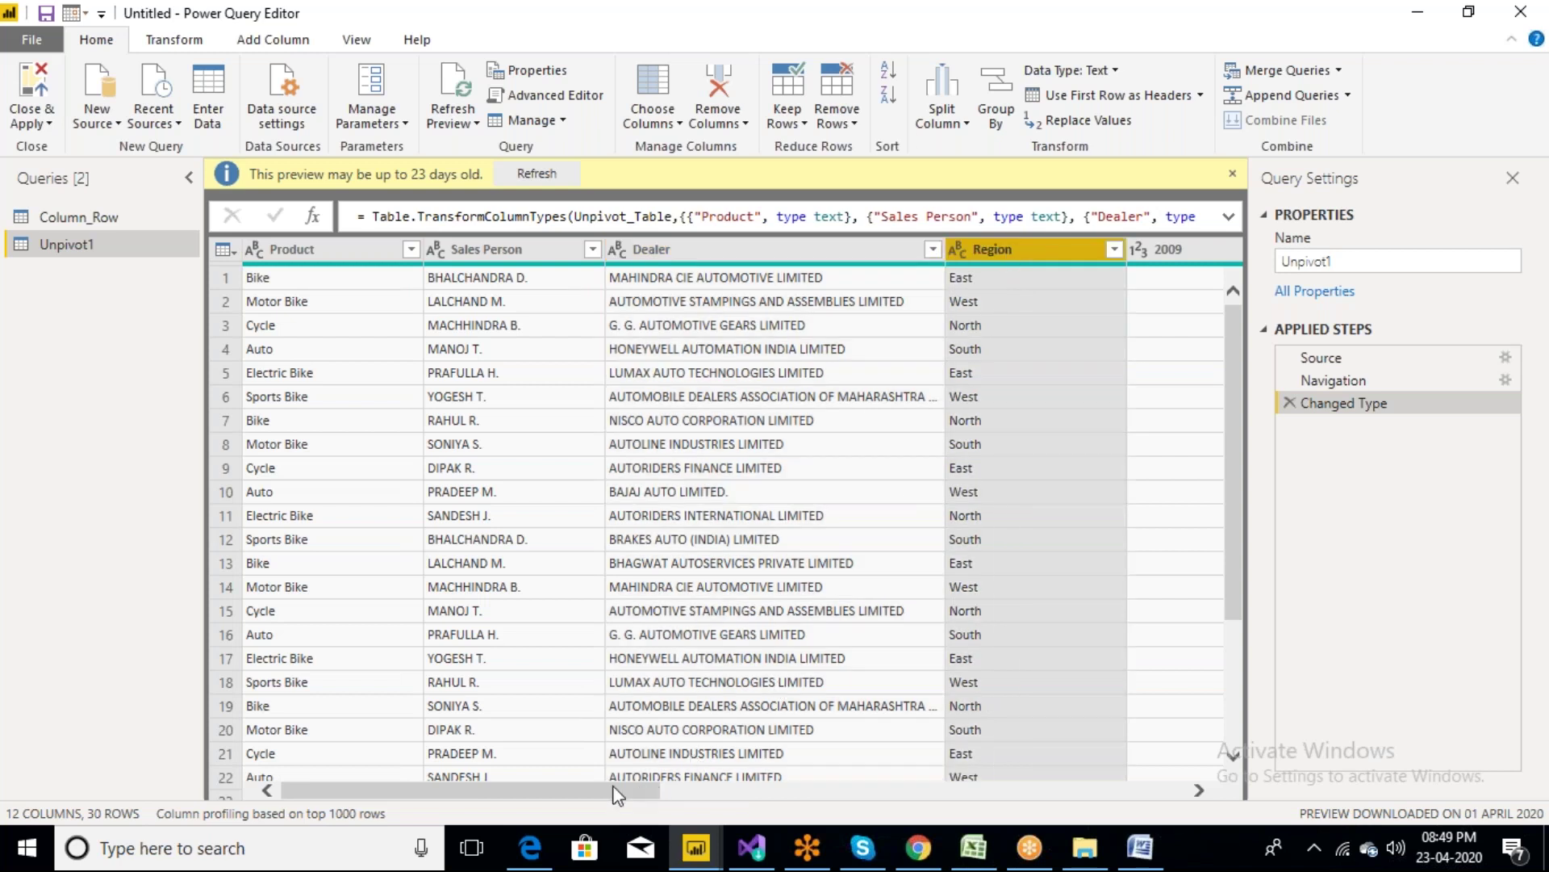
left_click_drag(676, 795, 915, 801)
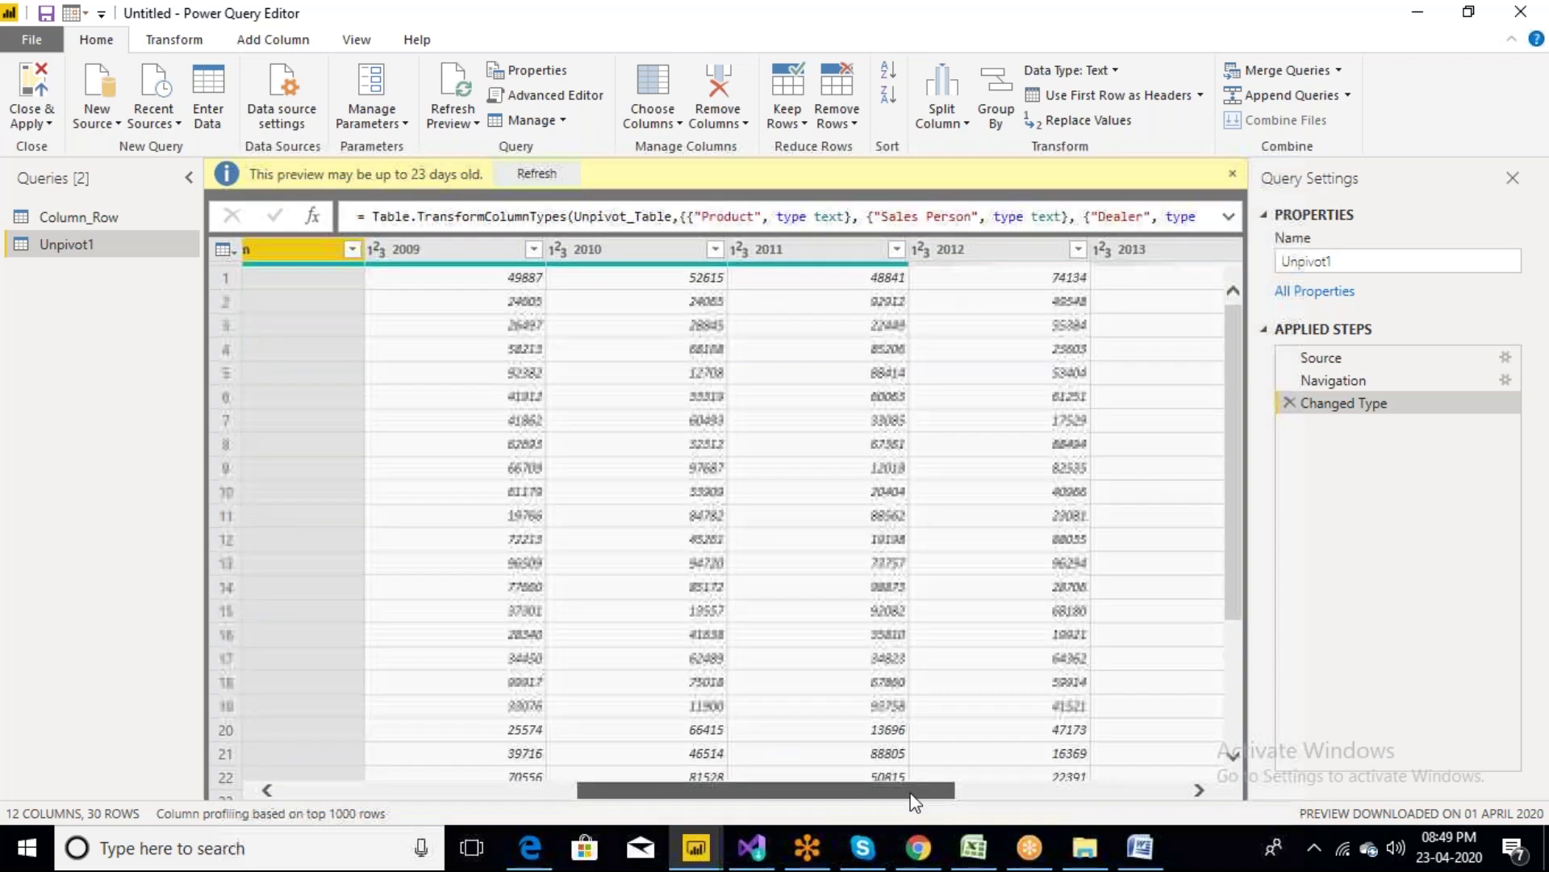
left_click(447, 249)
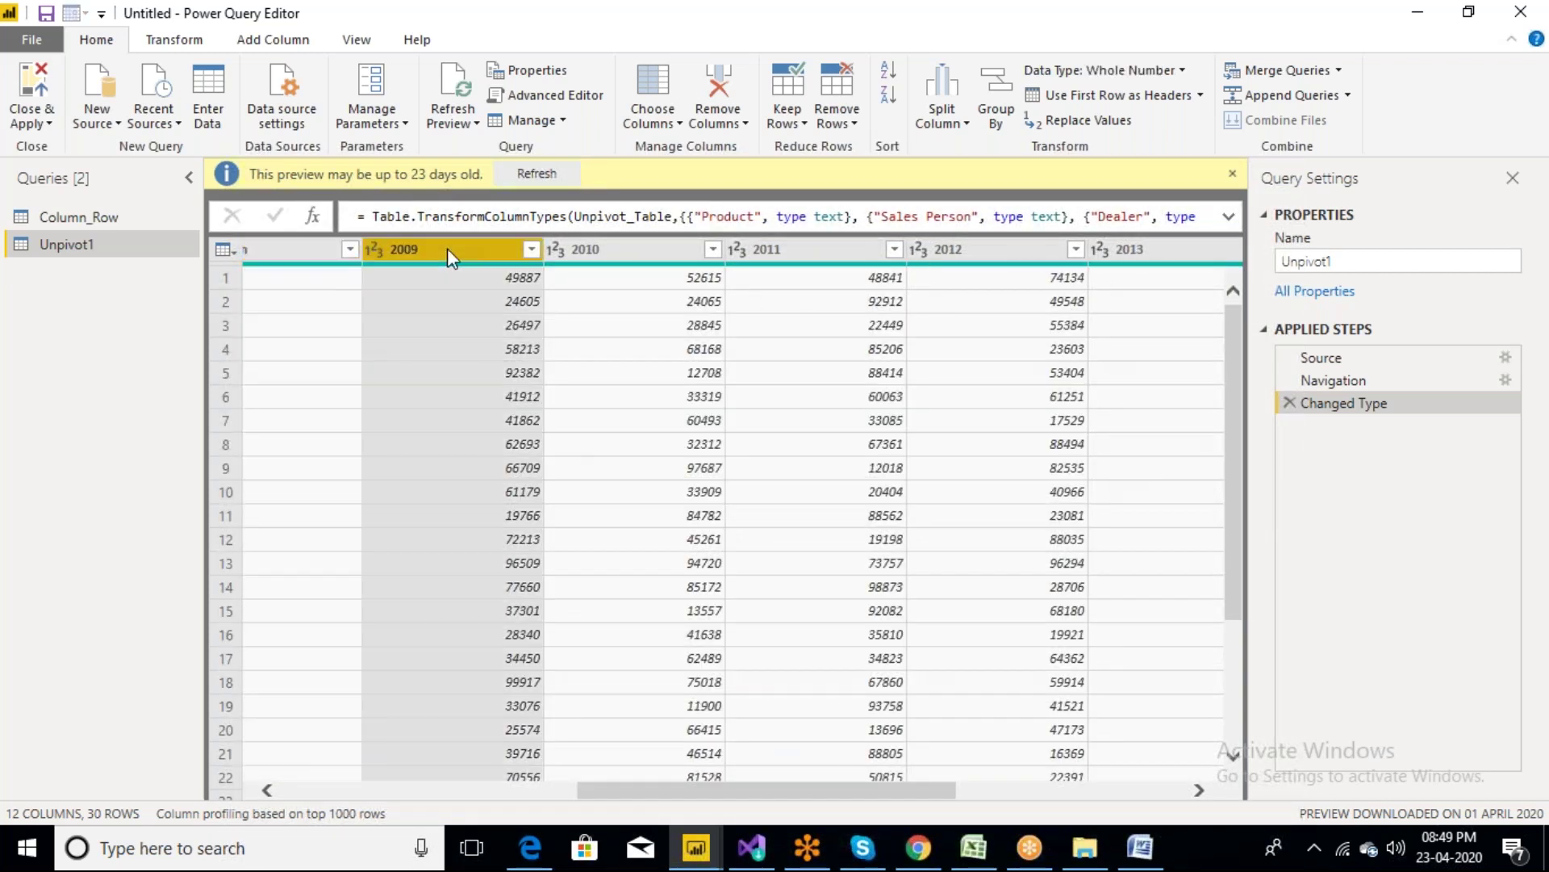
left_click(608, 249)
left_click(783, 250)
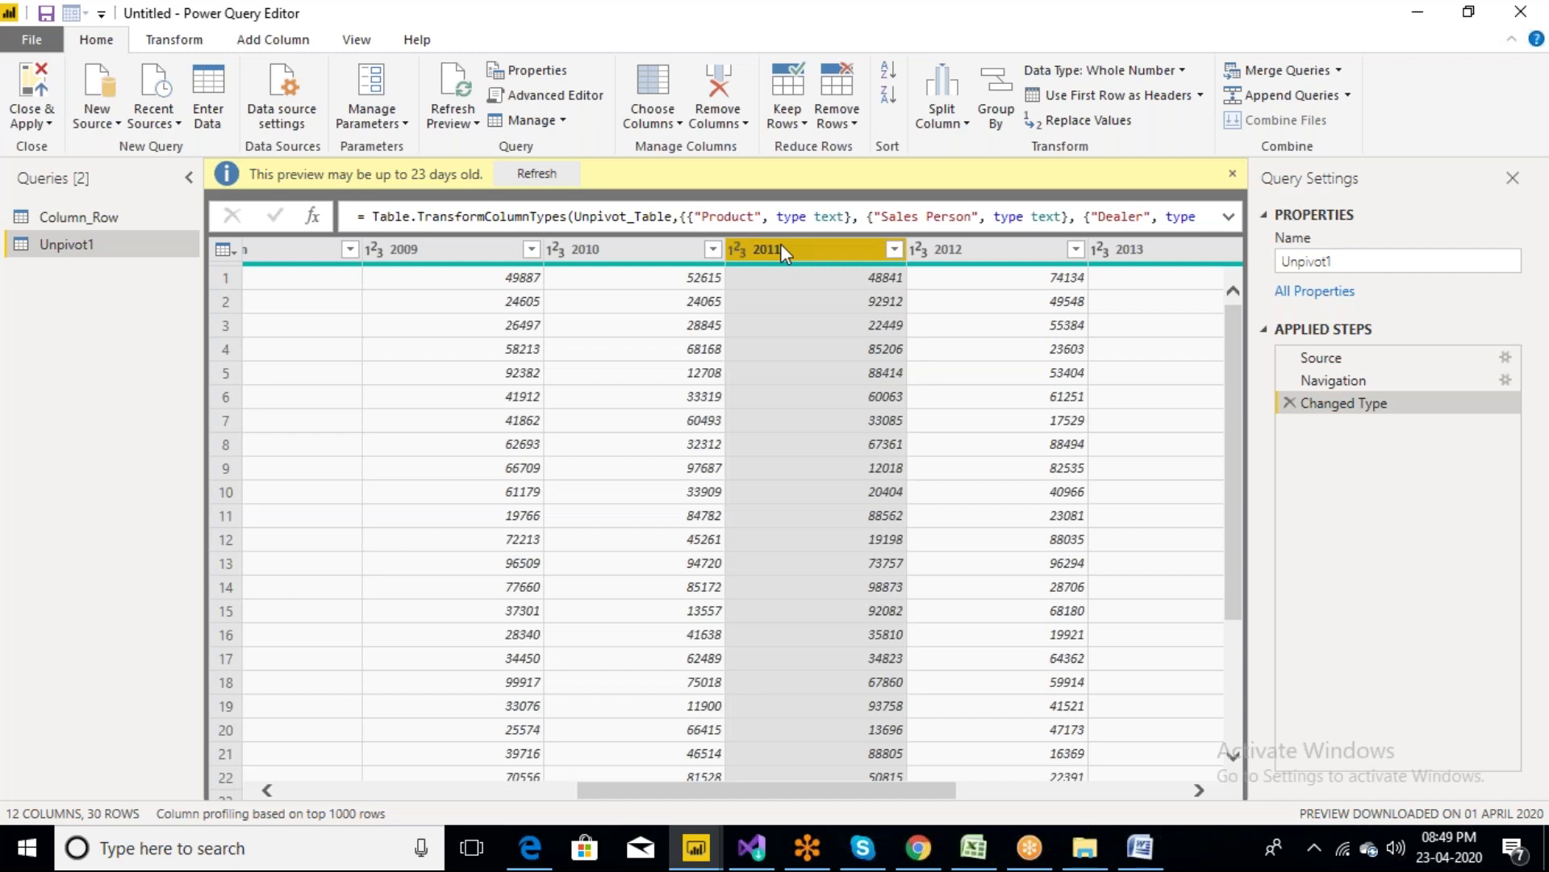
Unpivot the year columns 2009 through 2016 of the Unpivot1 table into attribute and value columns
left_click(437, 257)
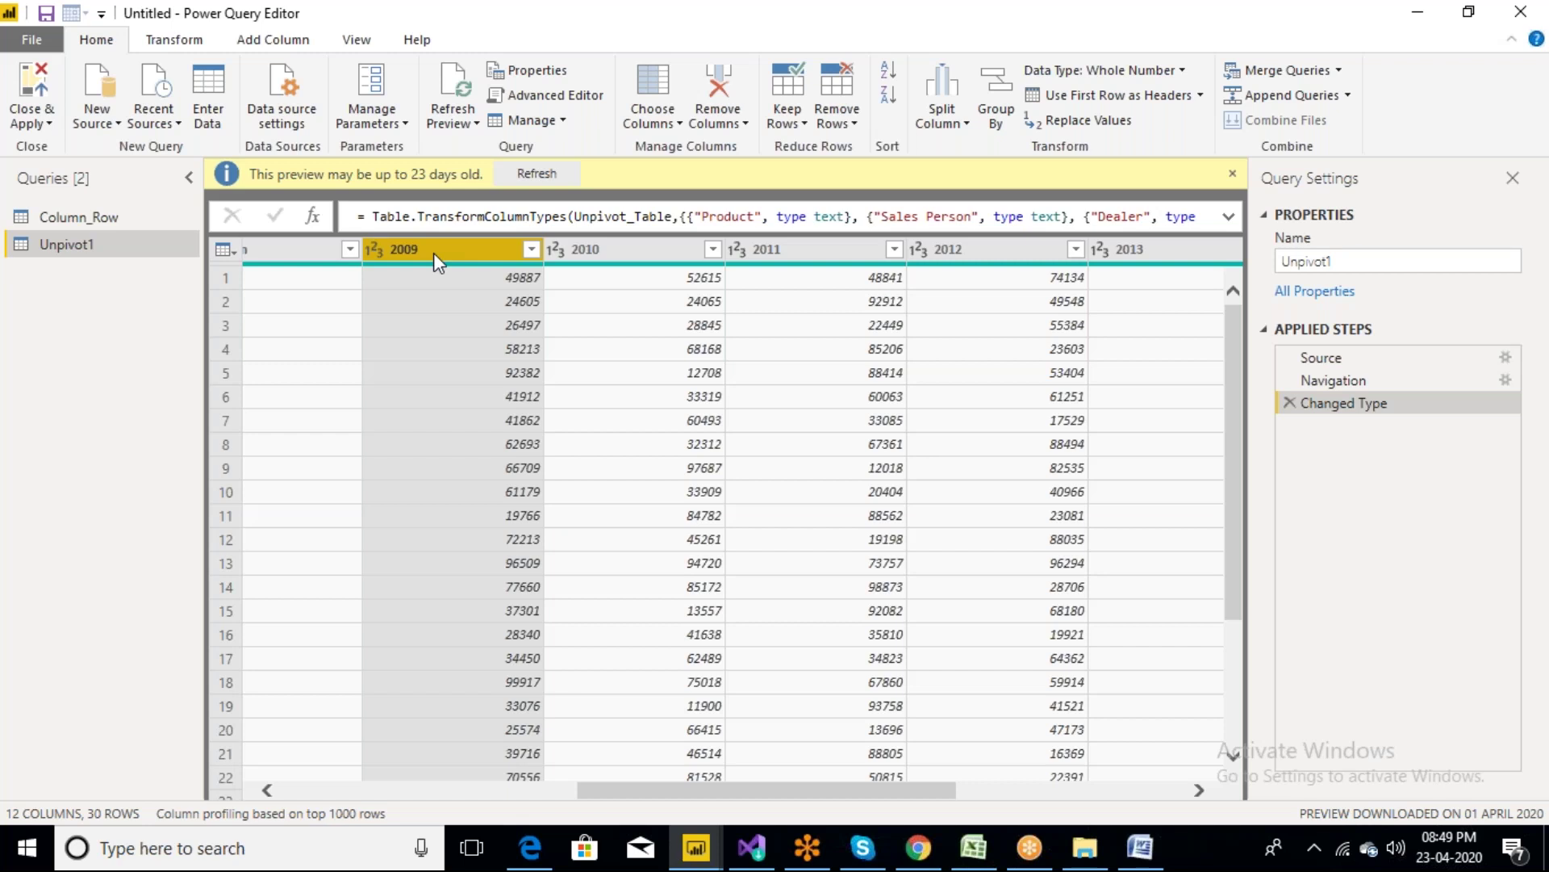
left_click(654, 252, "ctrl")
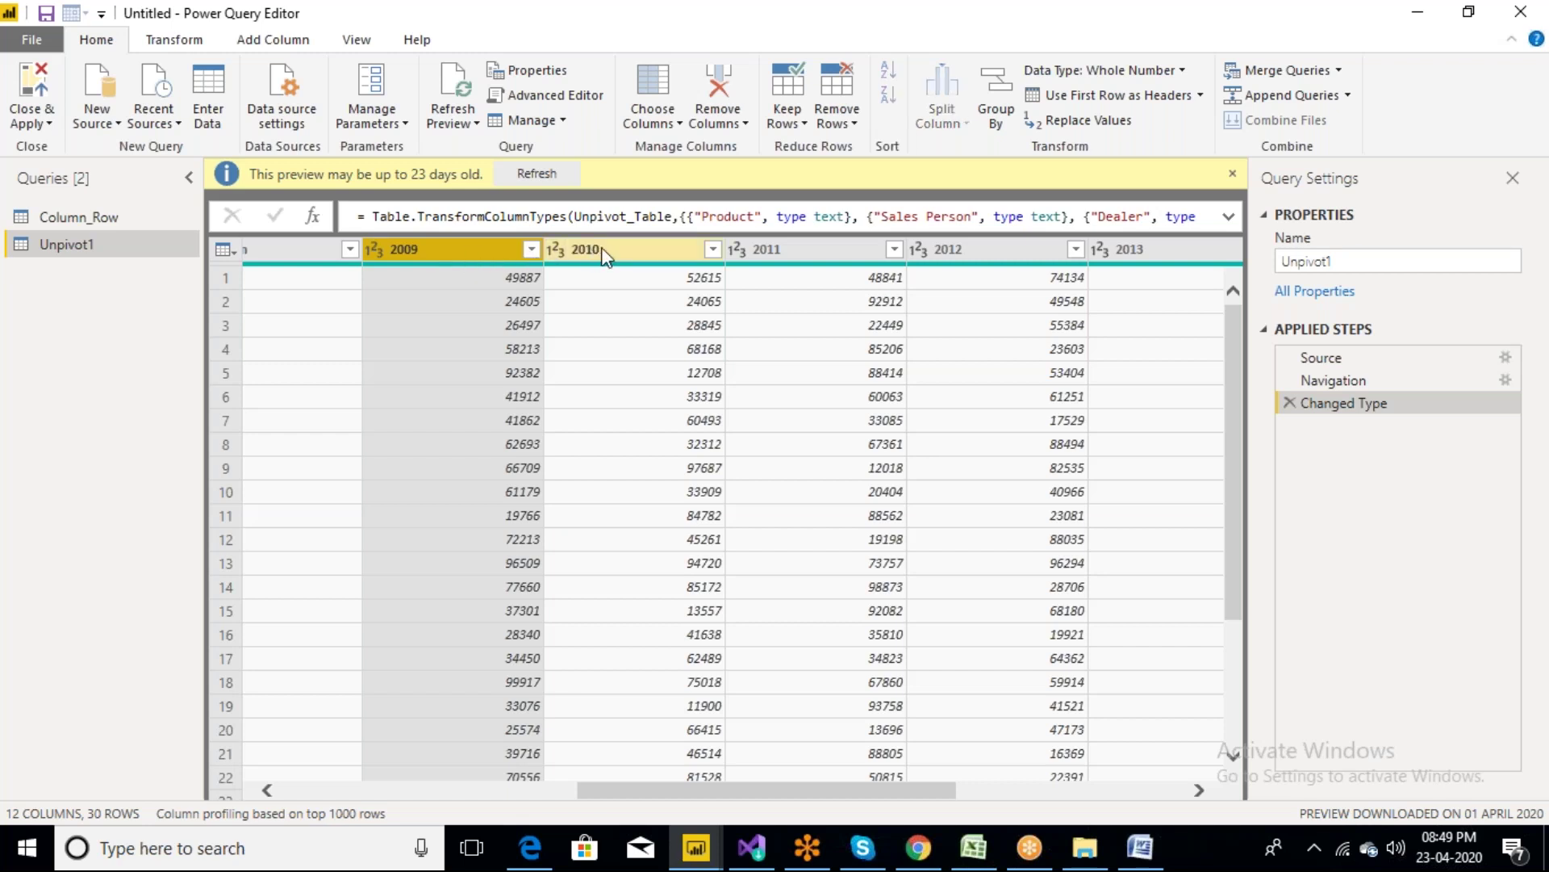
left_click(802, 247, "ctrl")
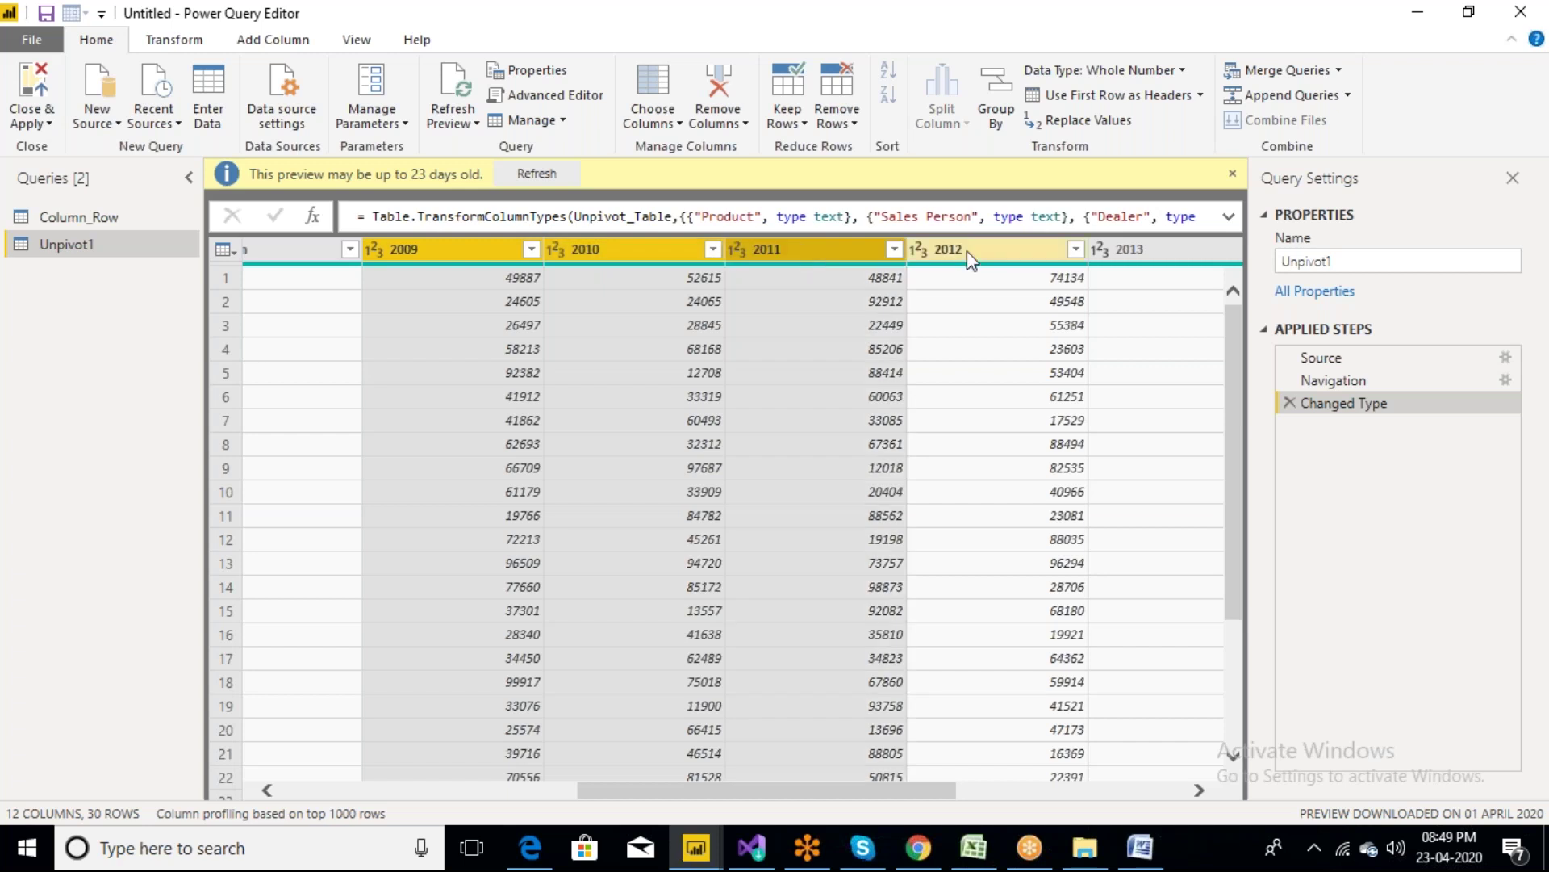
left_click(992, 251, "ctrl")
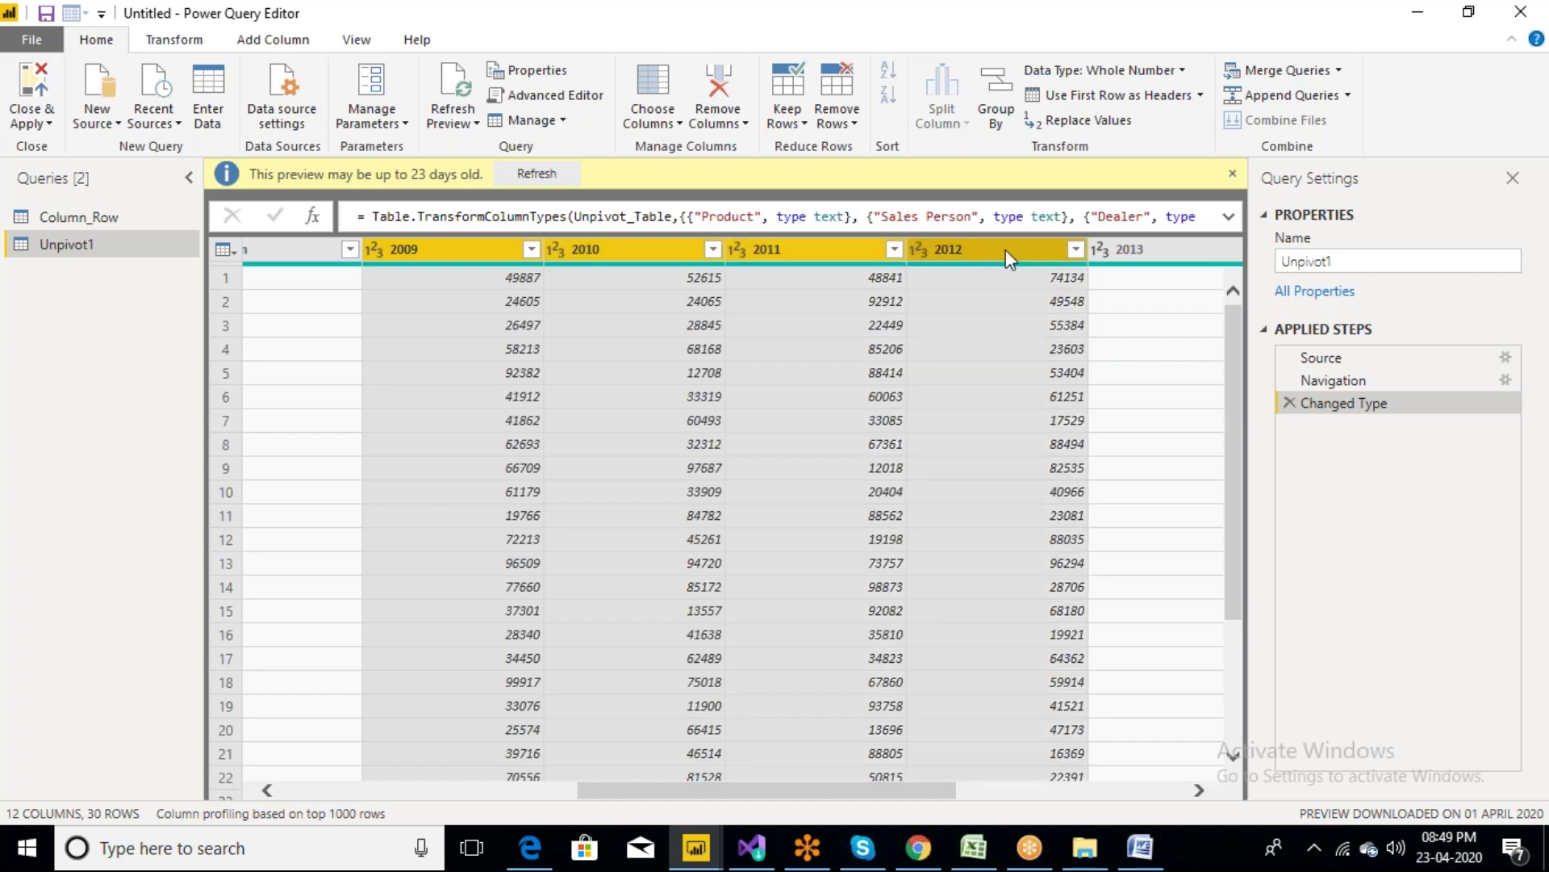
left_click(1132, 250, "ctrl")
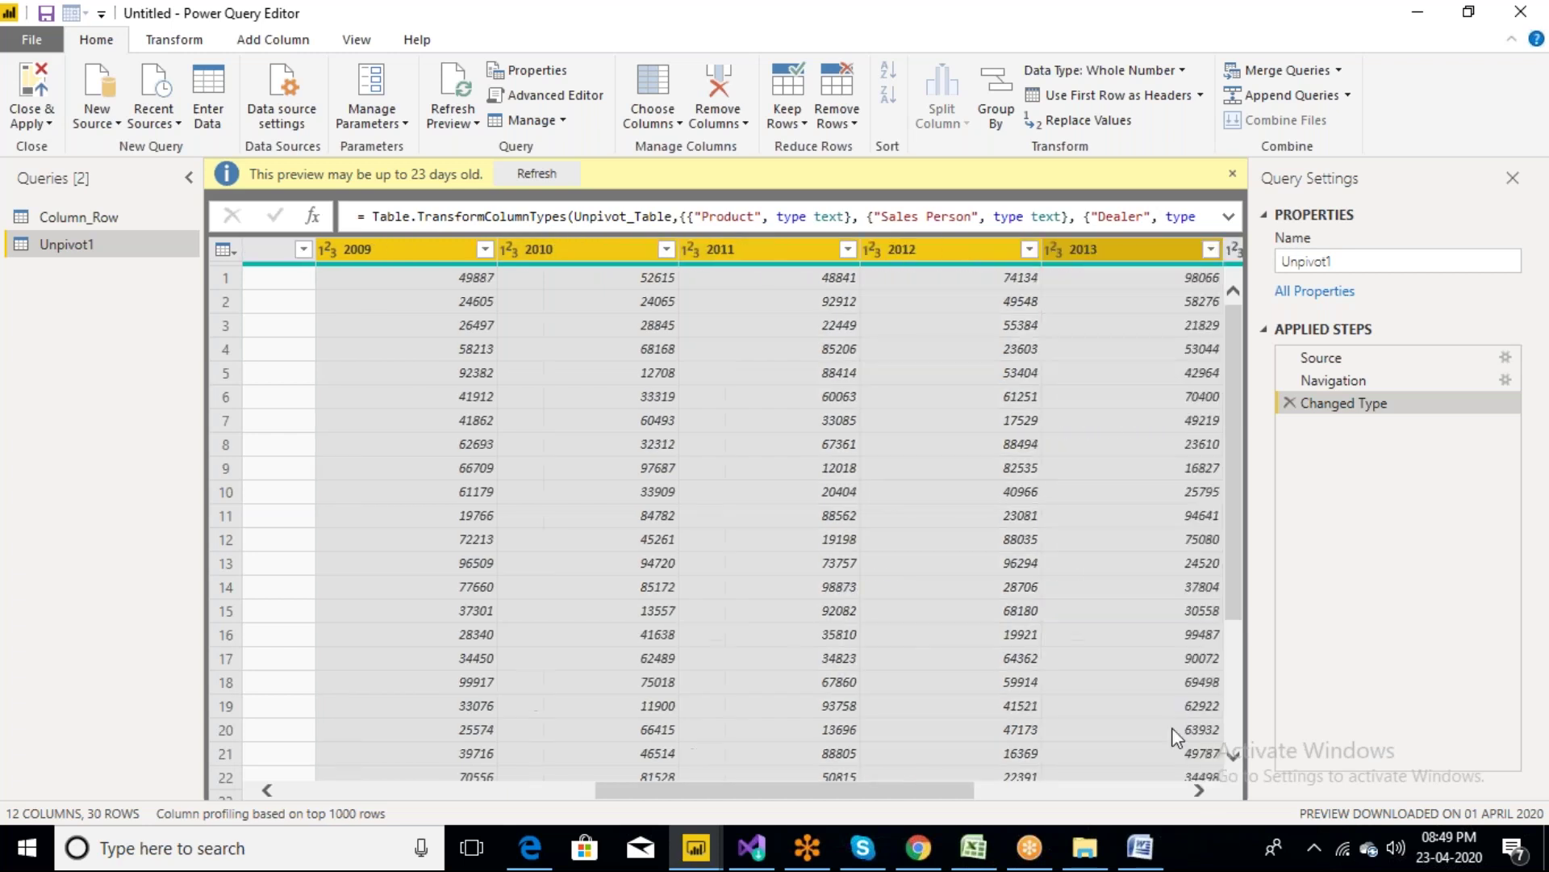
left_click(1199, 790)
left_click(1200, 790)
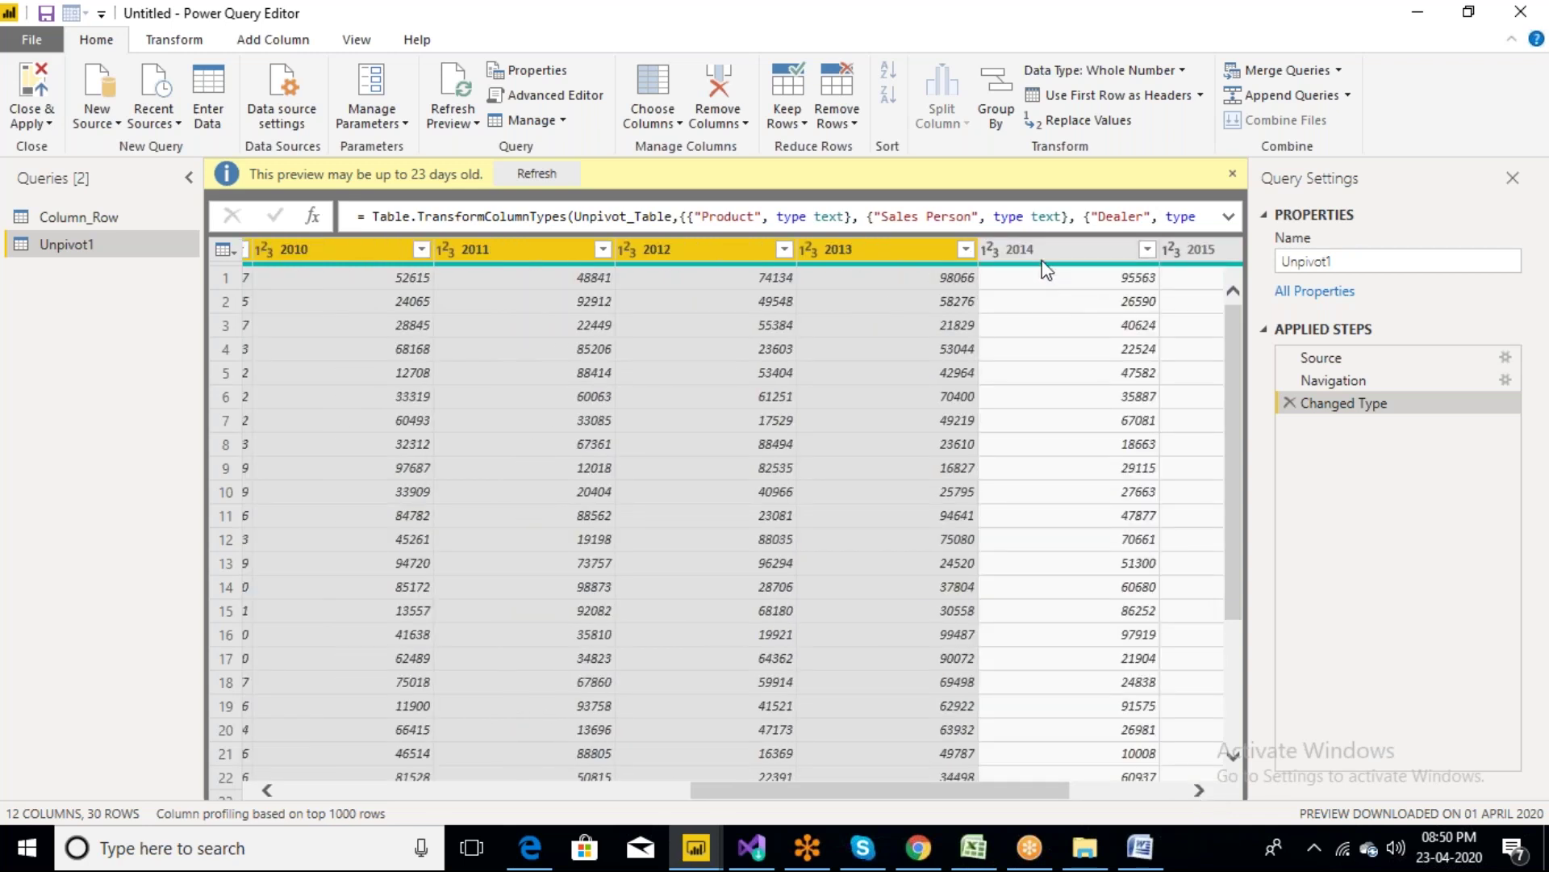
left_click(1047, 252, "ctrl")
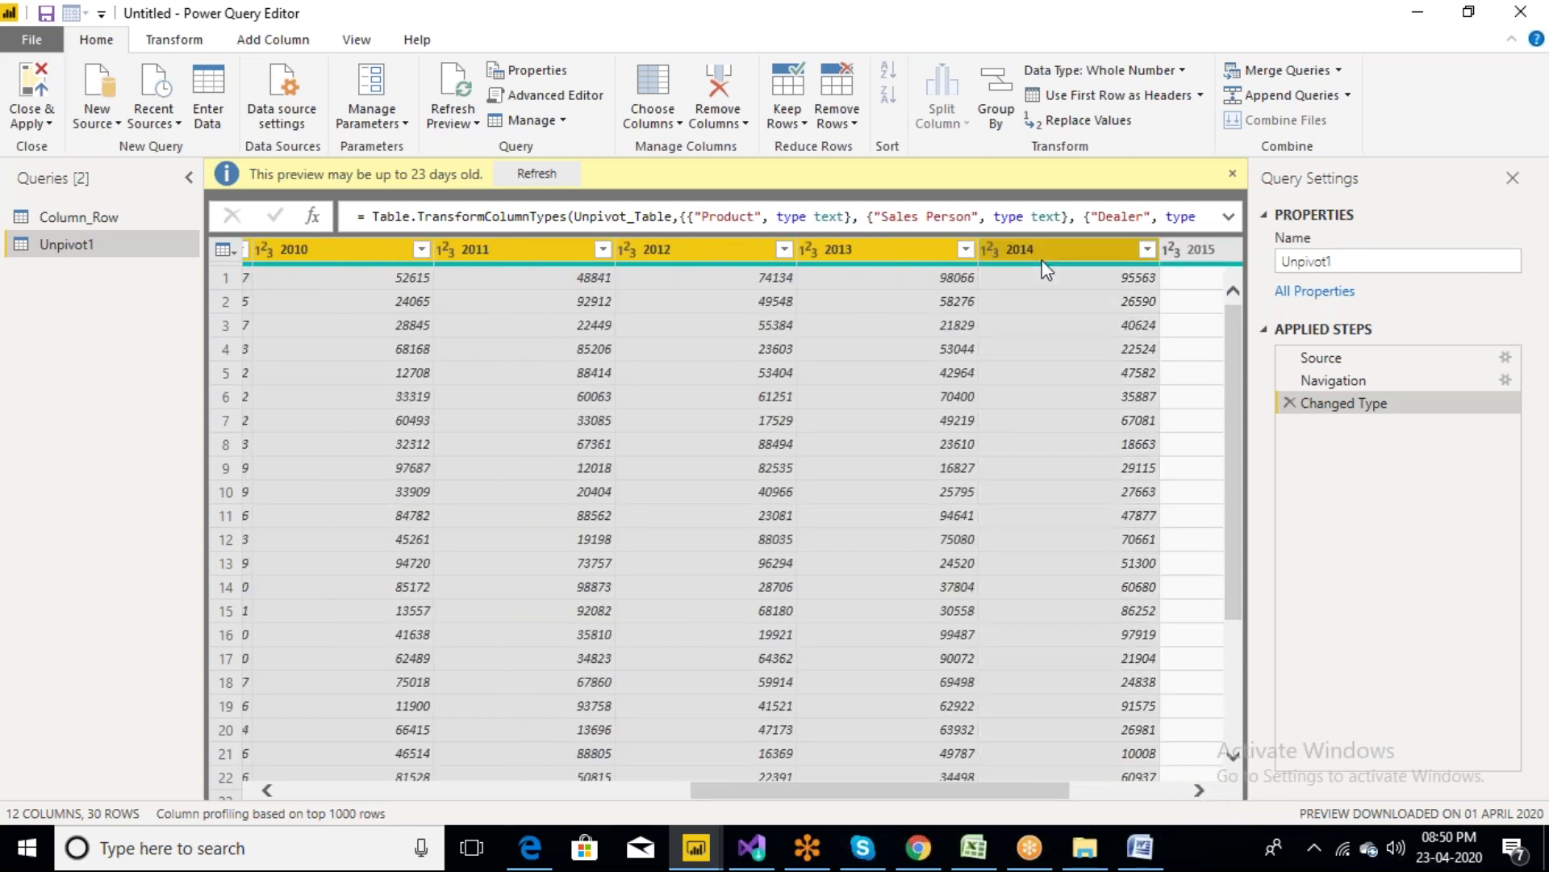
left_click(1196, 254, "ctrl")
left_click(1199, 790)
left_click(1201, 791)
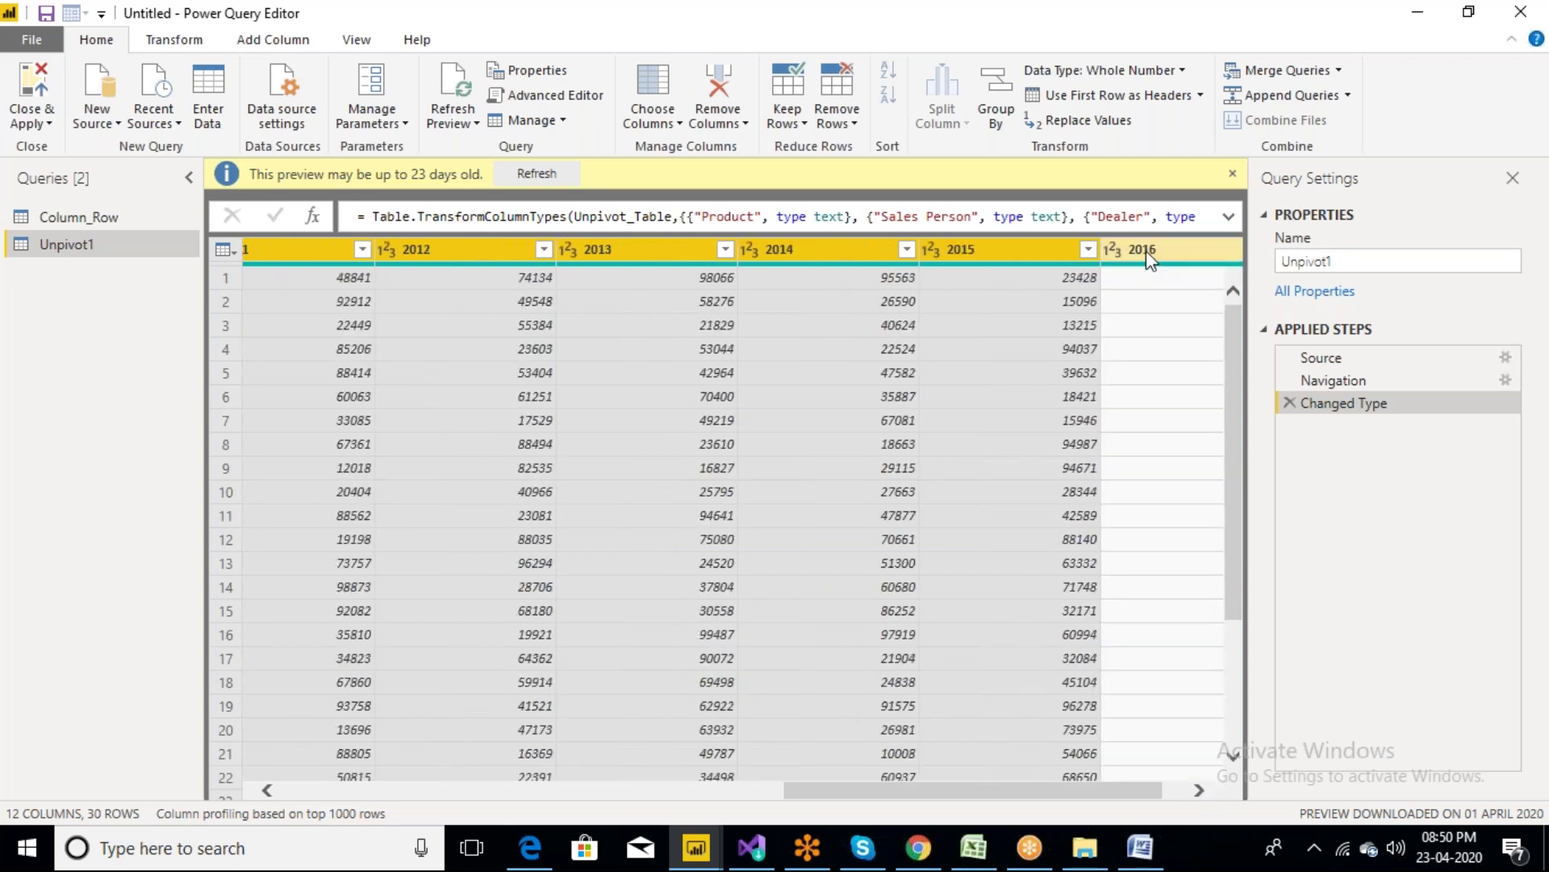
left_click(1146, 250, "ctrl")
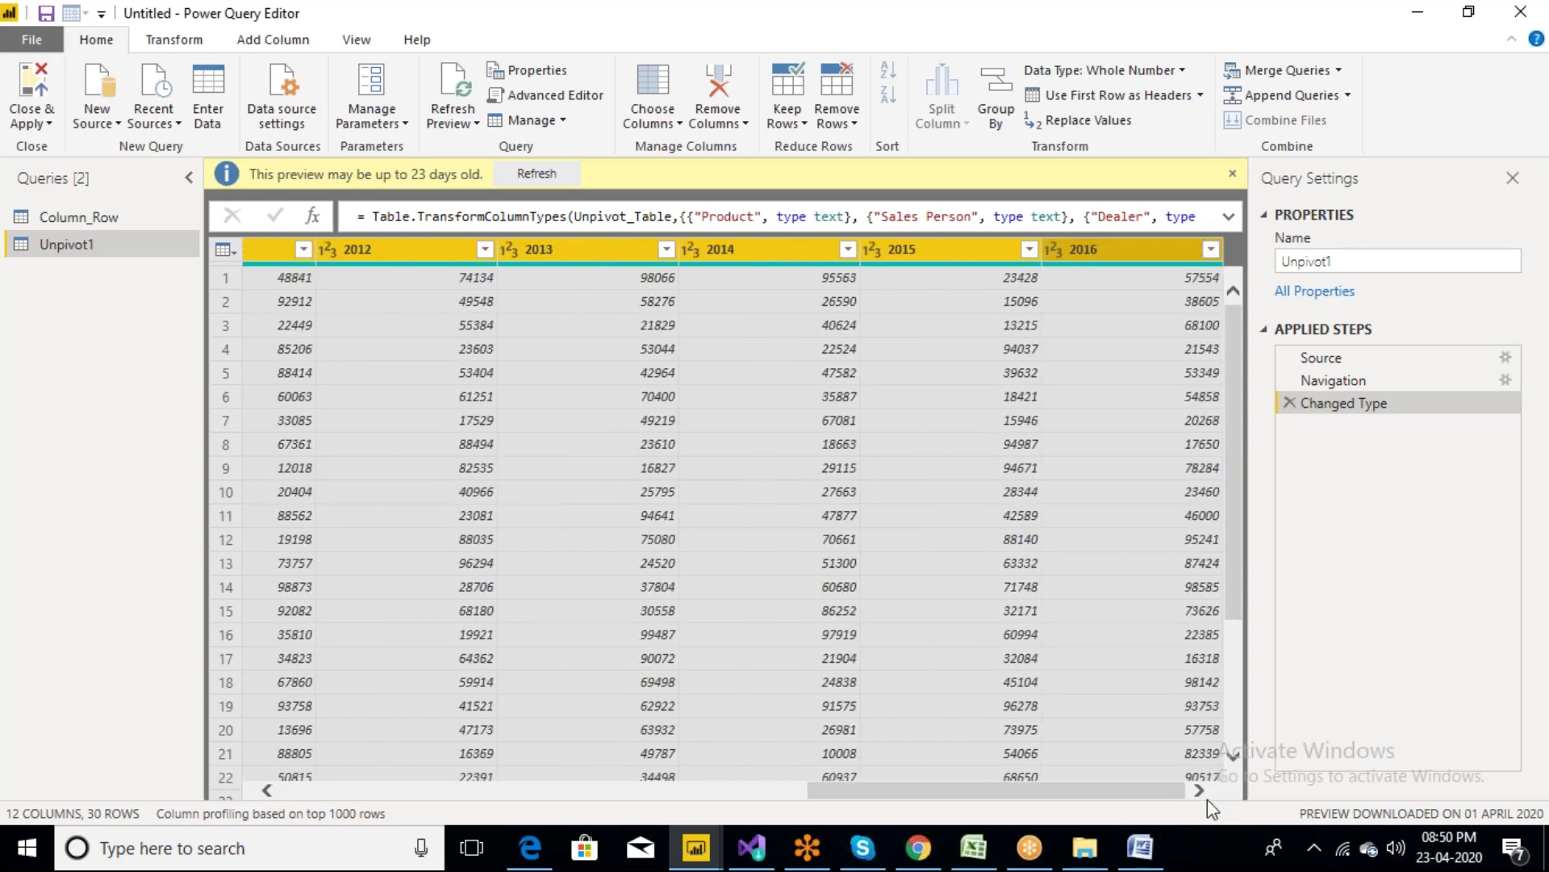
right_click(1087, 249)
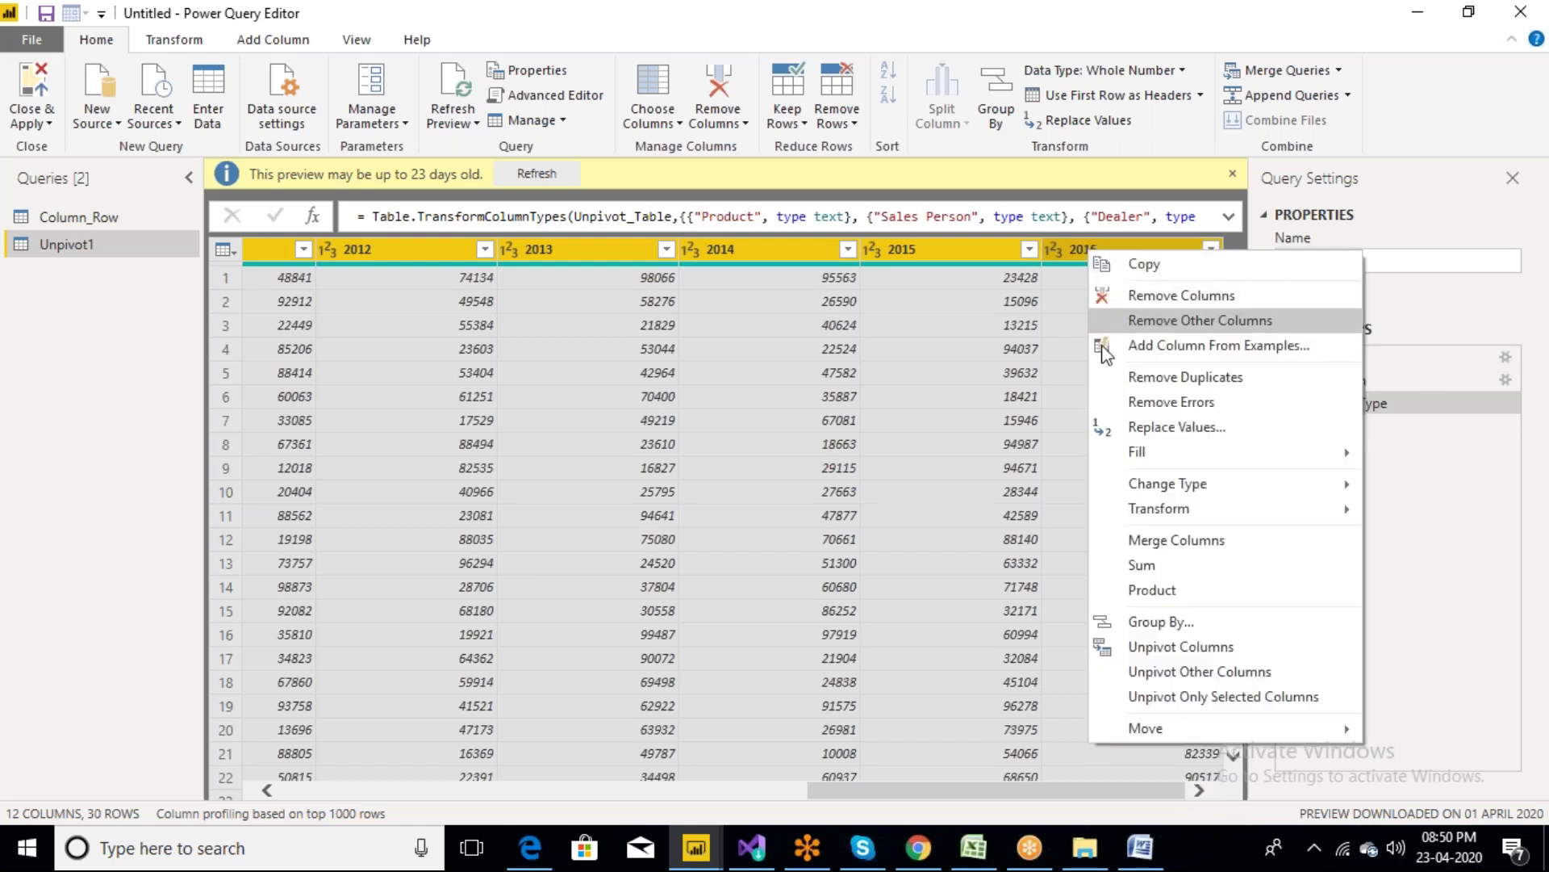
left_click(1152, 648)
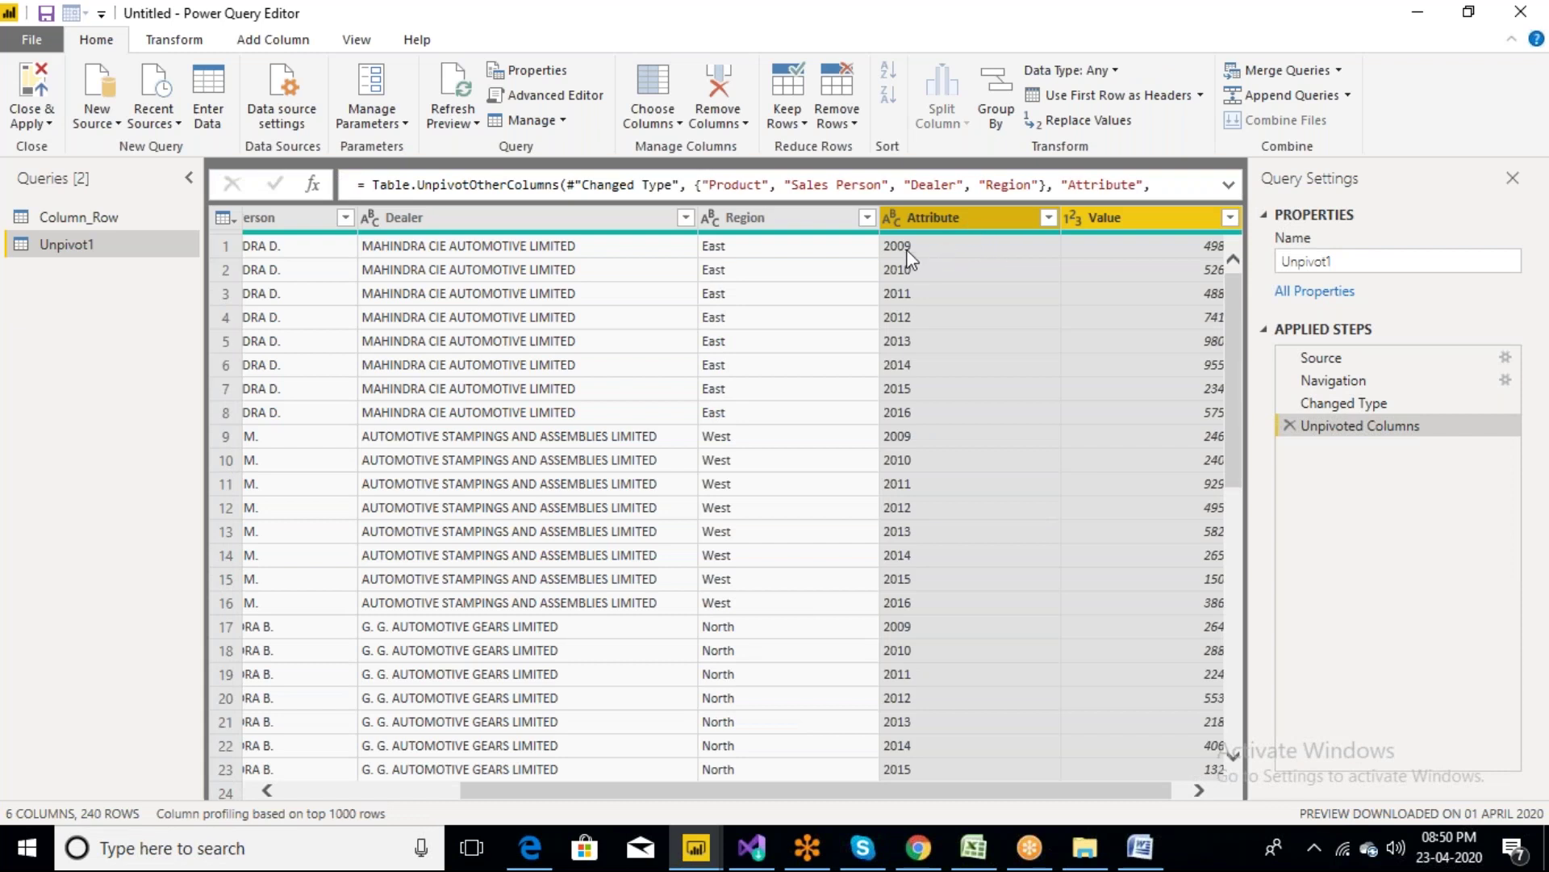
Inspect the year entries in the first four rows of the Attribute column
left_click(907, 249)
left_click(909, 269)
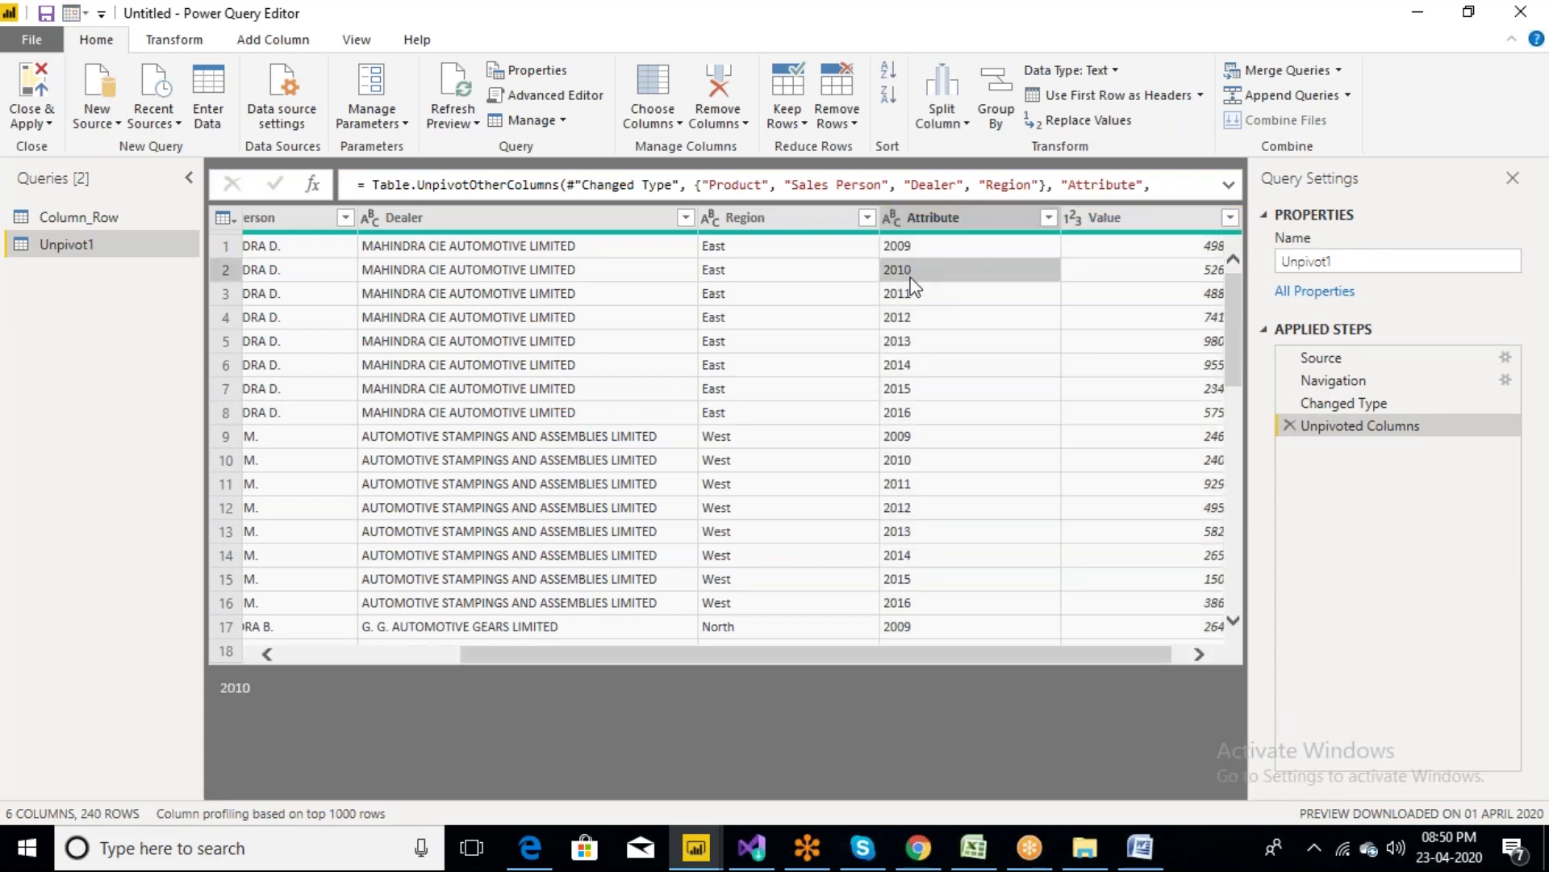
left_click(912, 293)
left_click(914, 323)
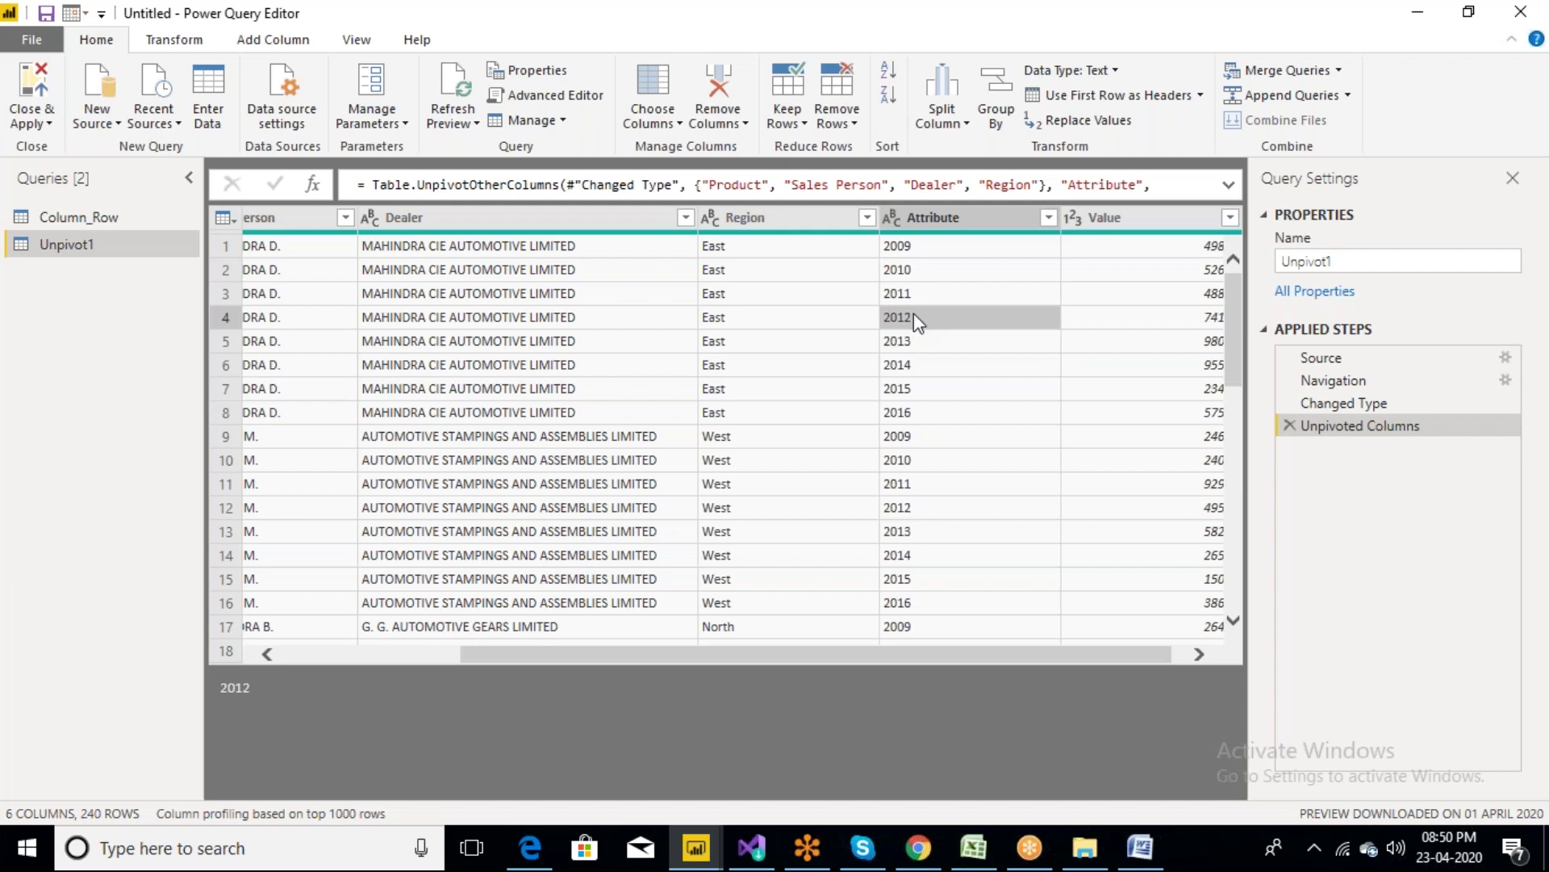
Rename the Attribute column as Year and select the Value column
double_click(953, 229)
key("BackSpace")
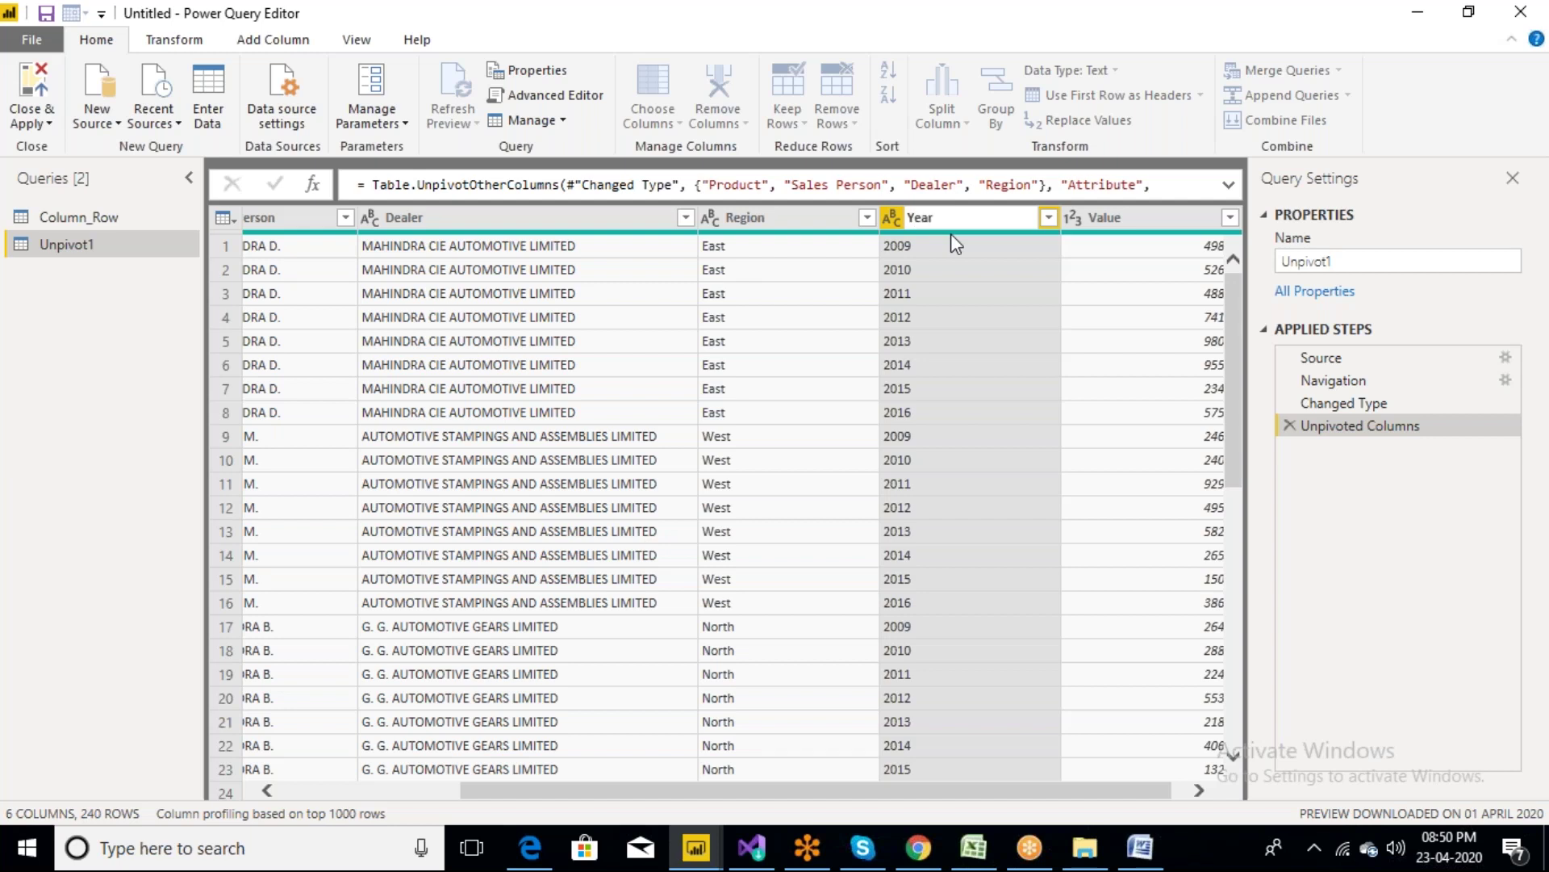
key("Return")
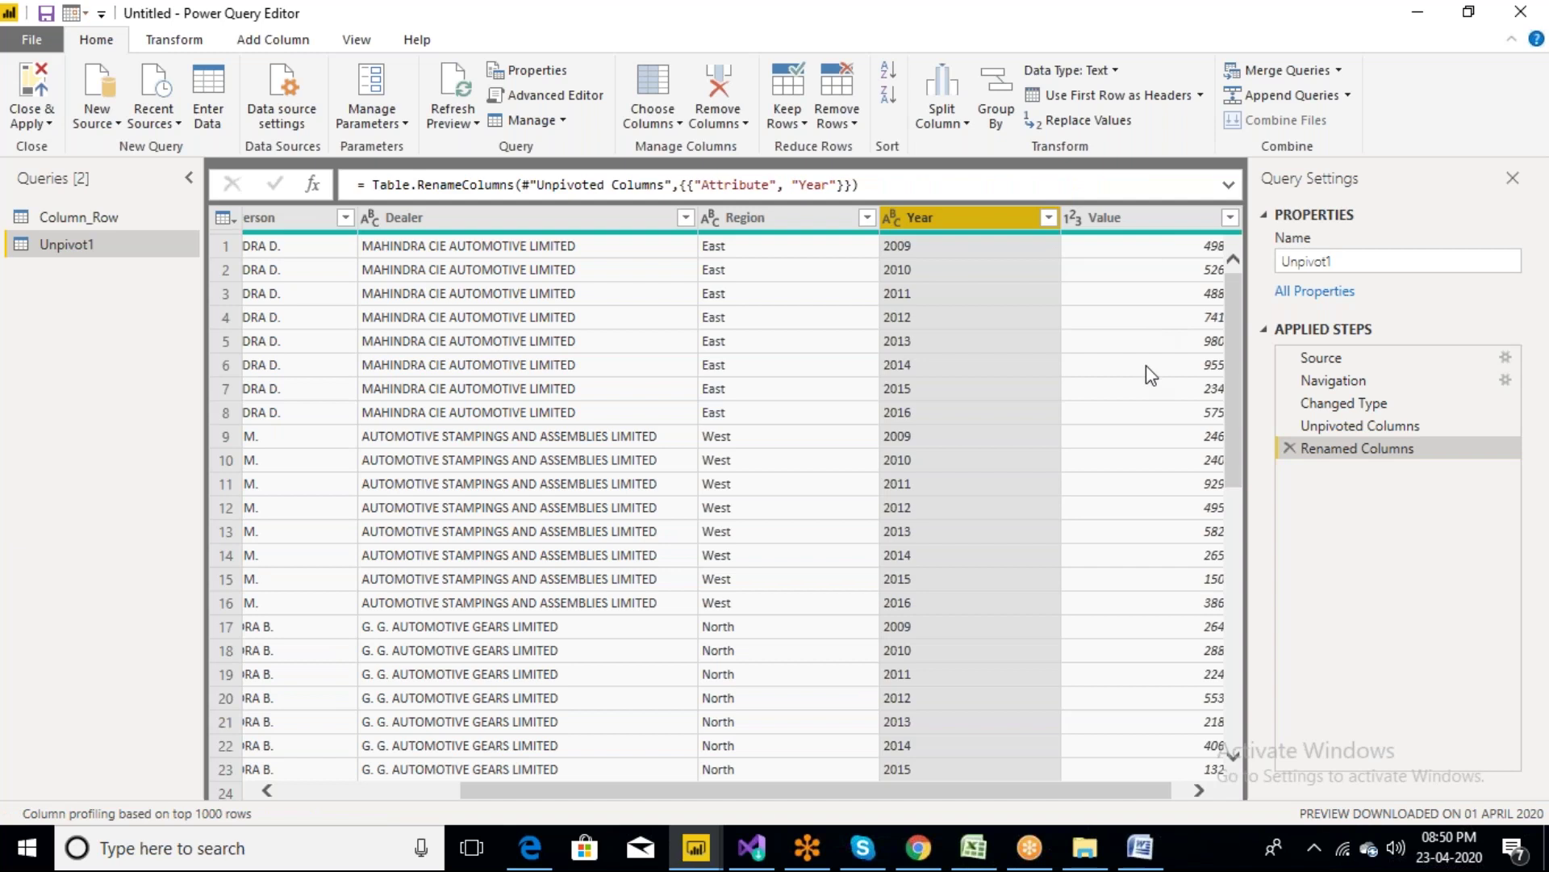
left_click(1130, 220)
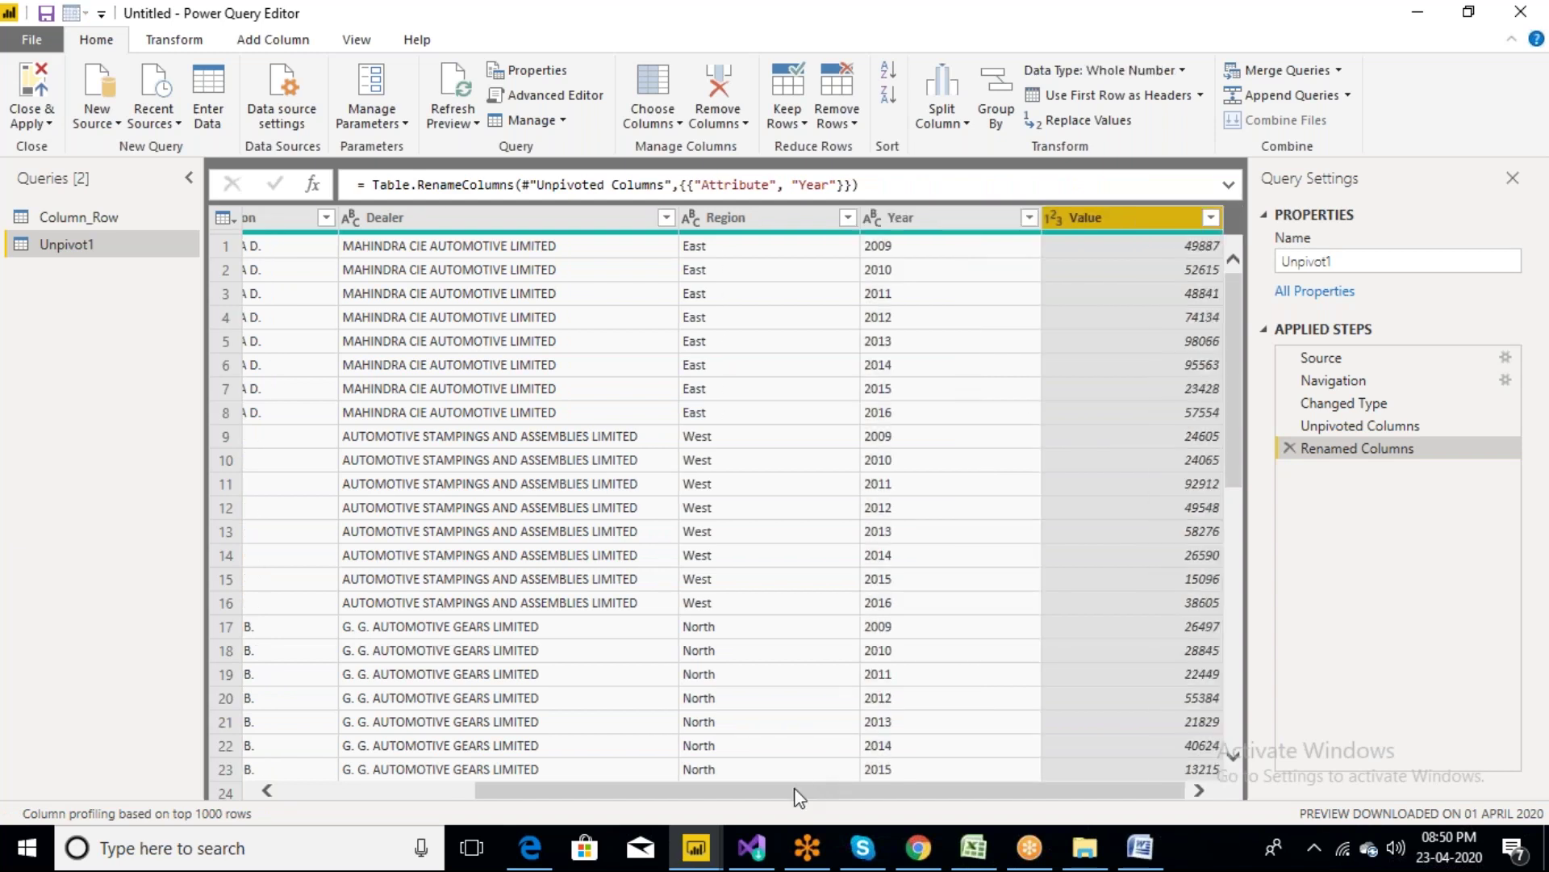
Highlight the Unpivot column entry in the Word list of column transformations and return to the Power Query Editor
scroll(761, 801, "left", 5)
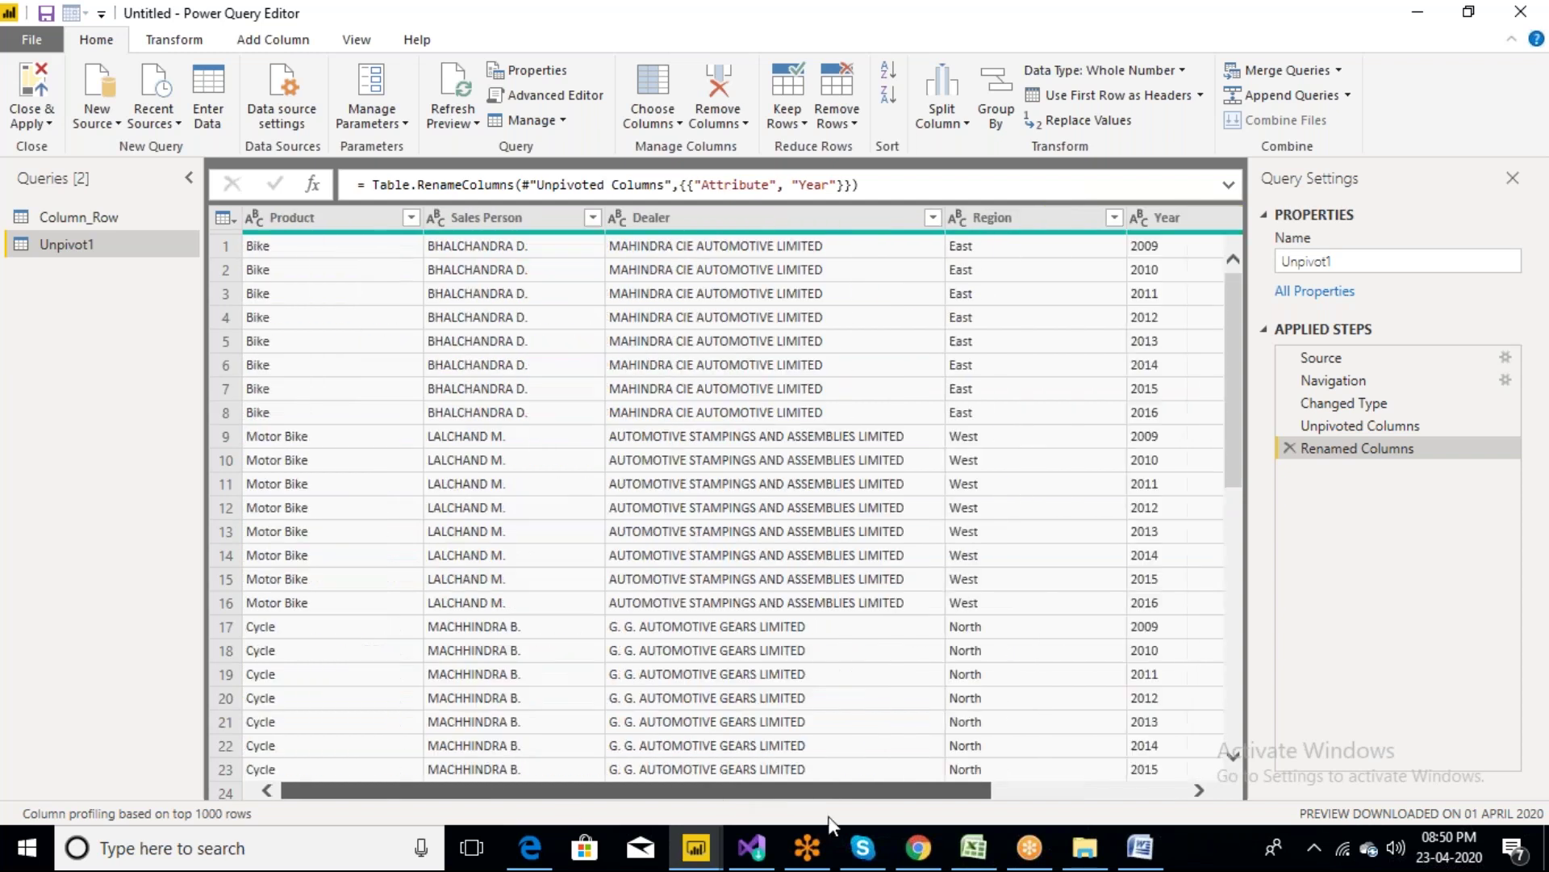
left_click(1141, 847)
left_click(449, 662)
left_click_drag(449, 662, 252, 663)
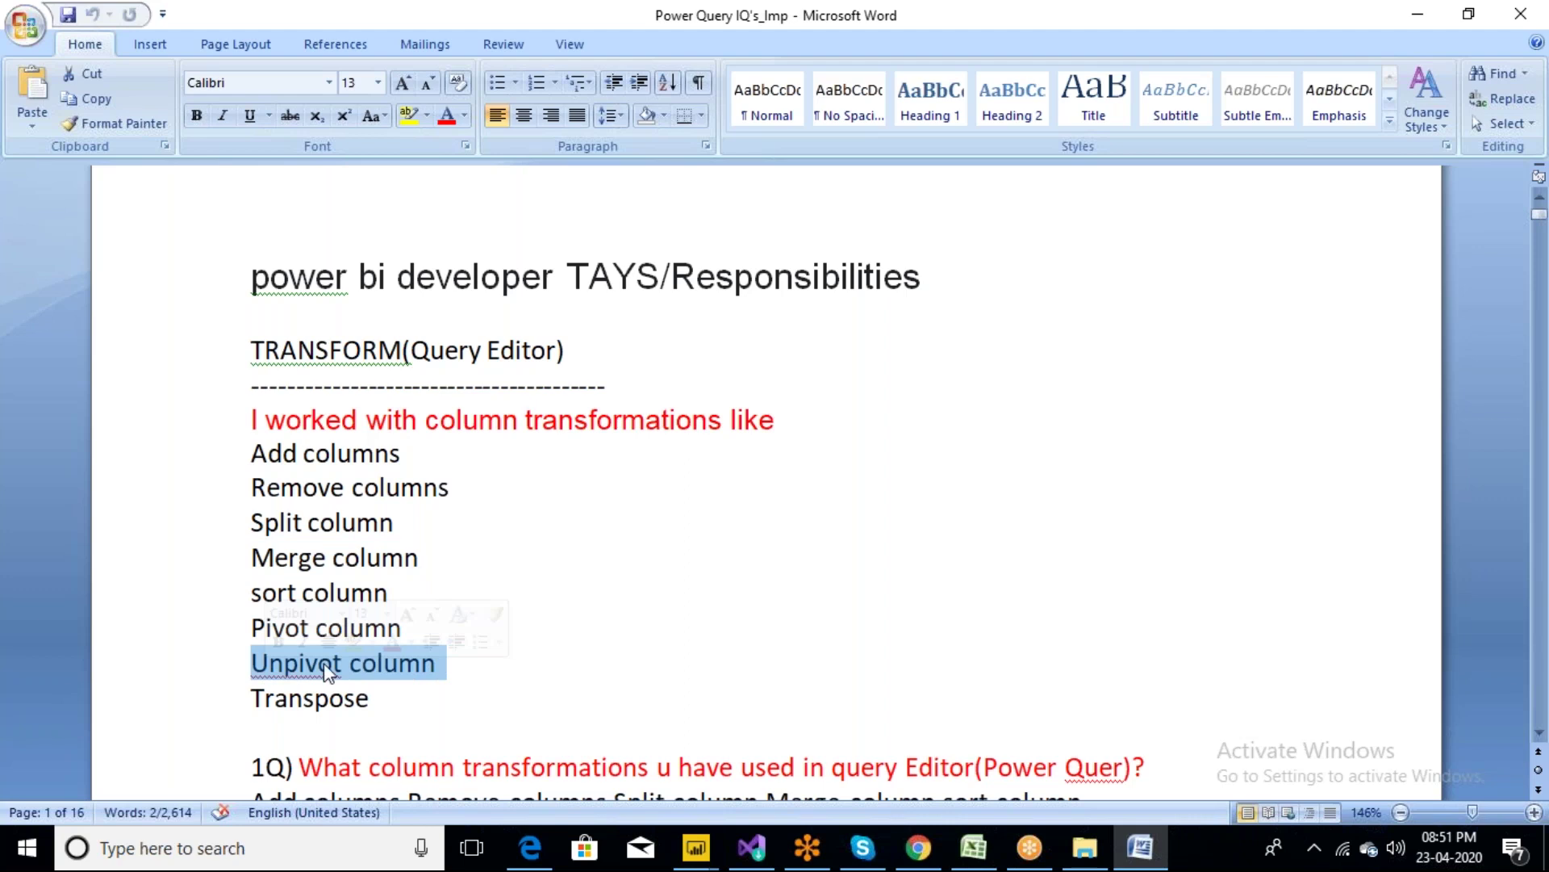
left_click(664, 703)
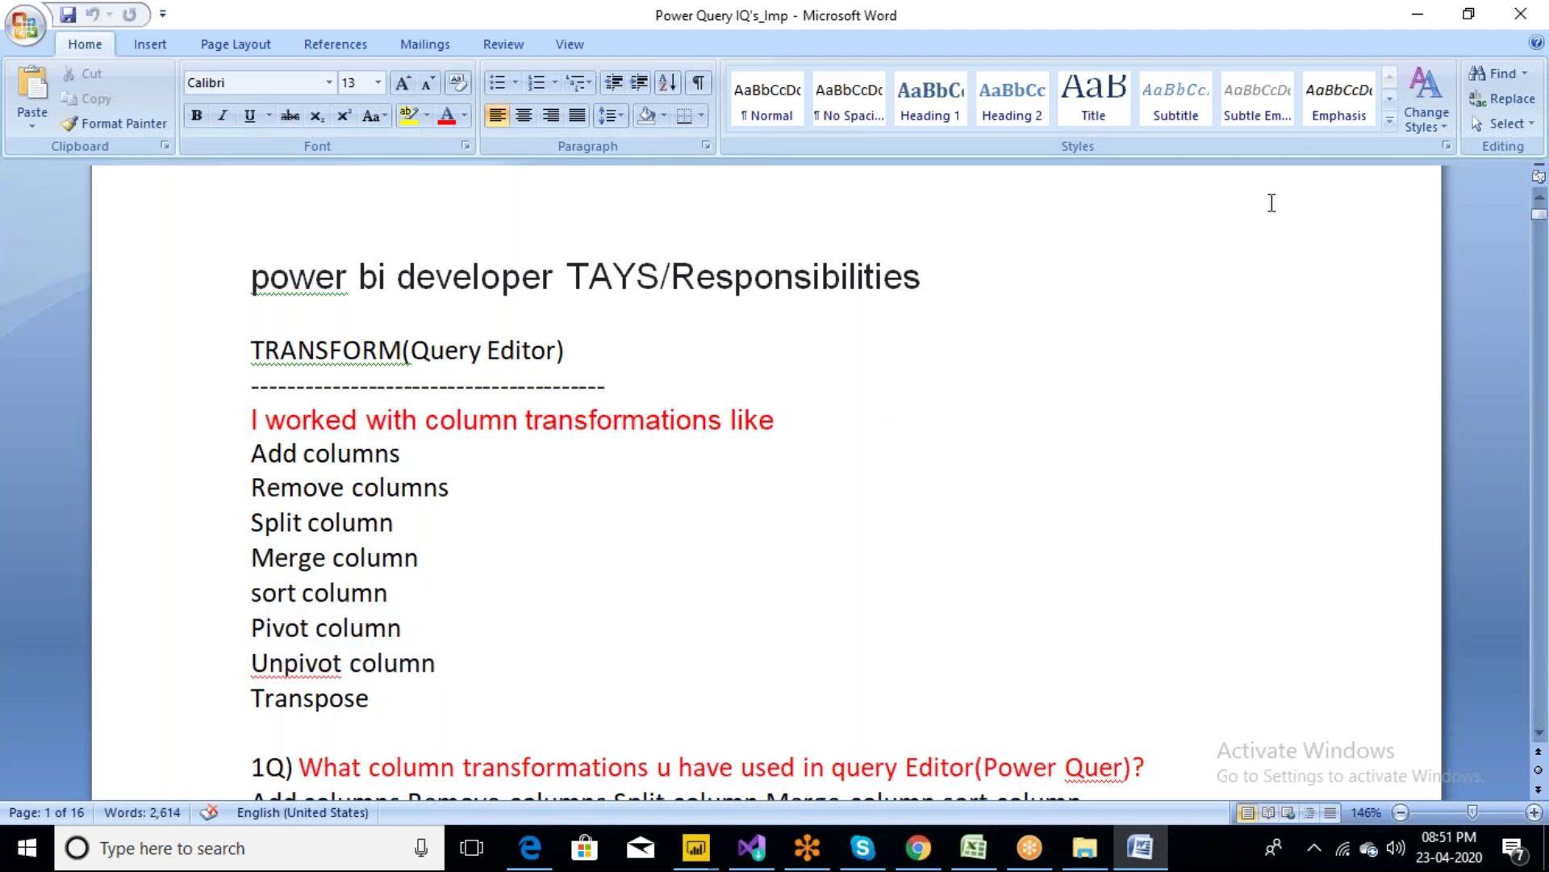
left_click(1418, 15)
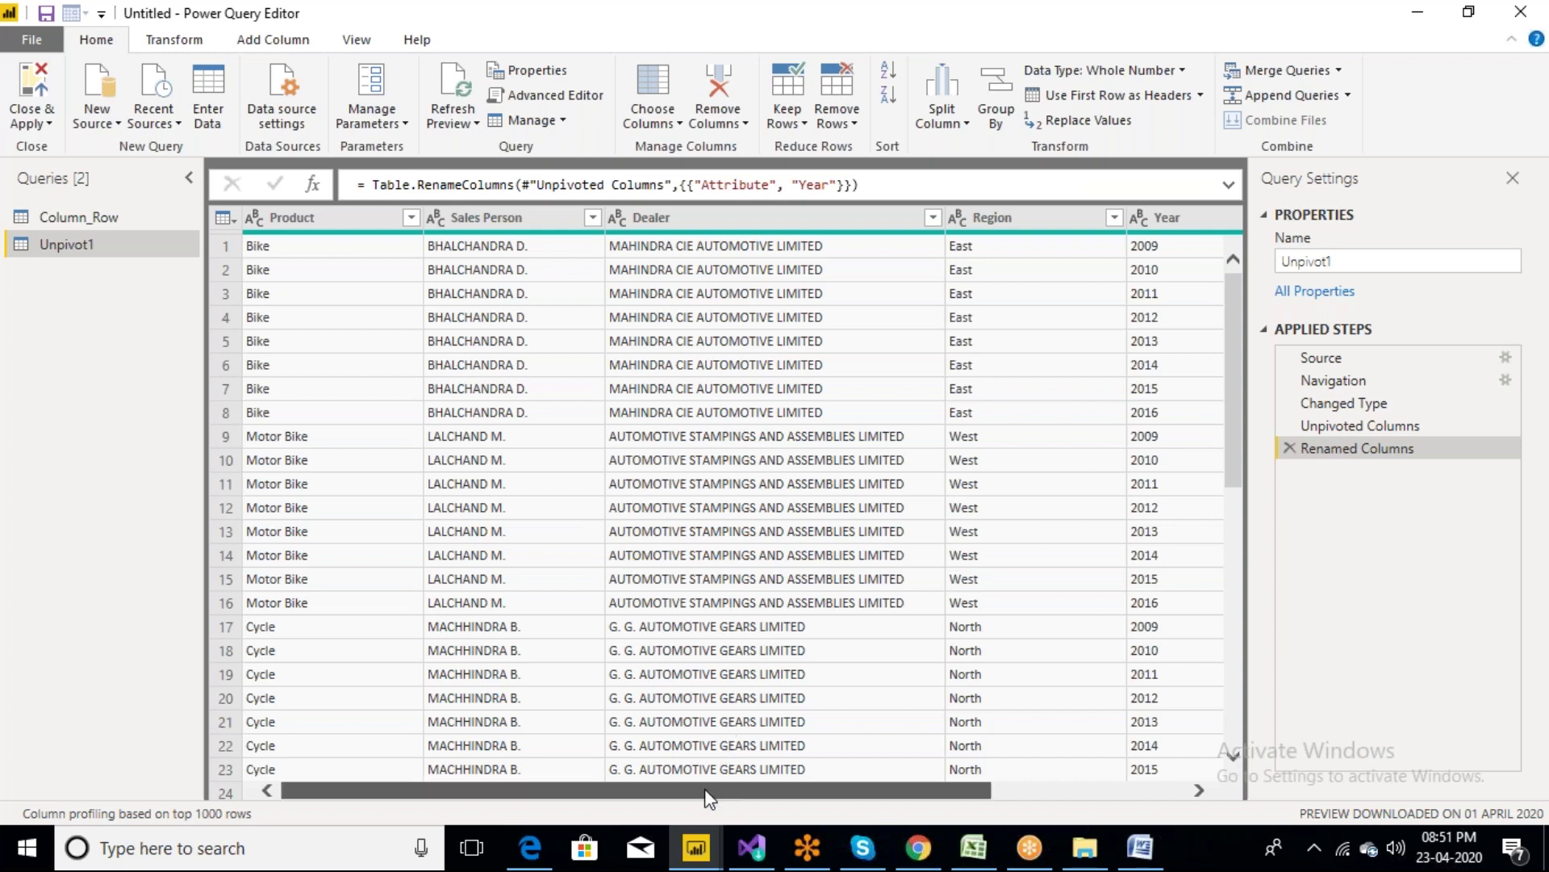
Examine the Year and Value entries of Unpivot1, checking where each dealer's yearly series starts in rows 1, 9, 17 and 25
left_click_drag(732, 799, 927, 801)
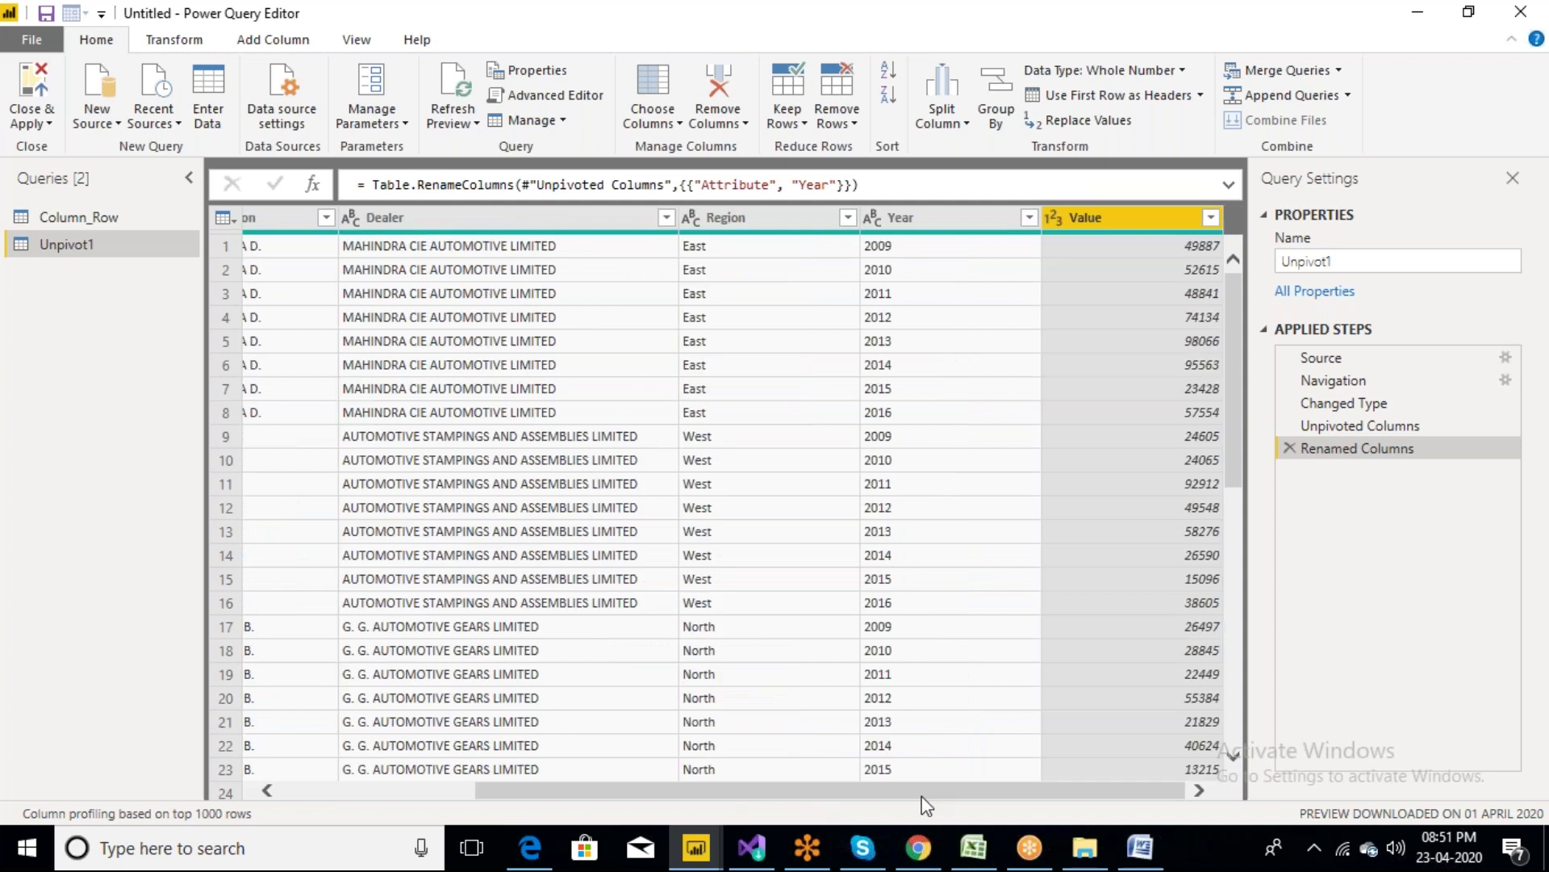
left_click(885, 252)
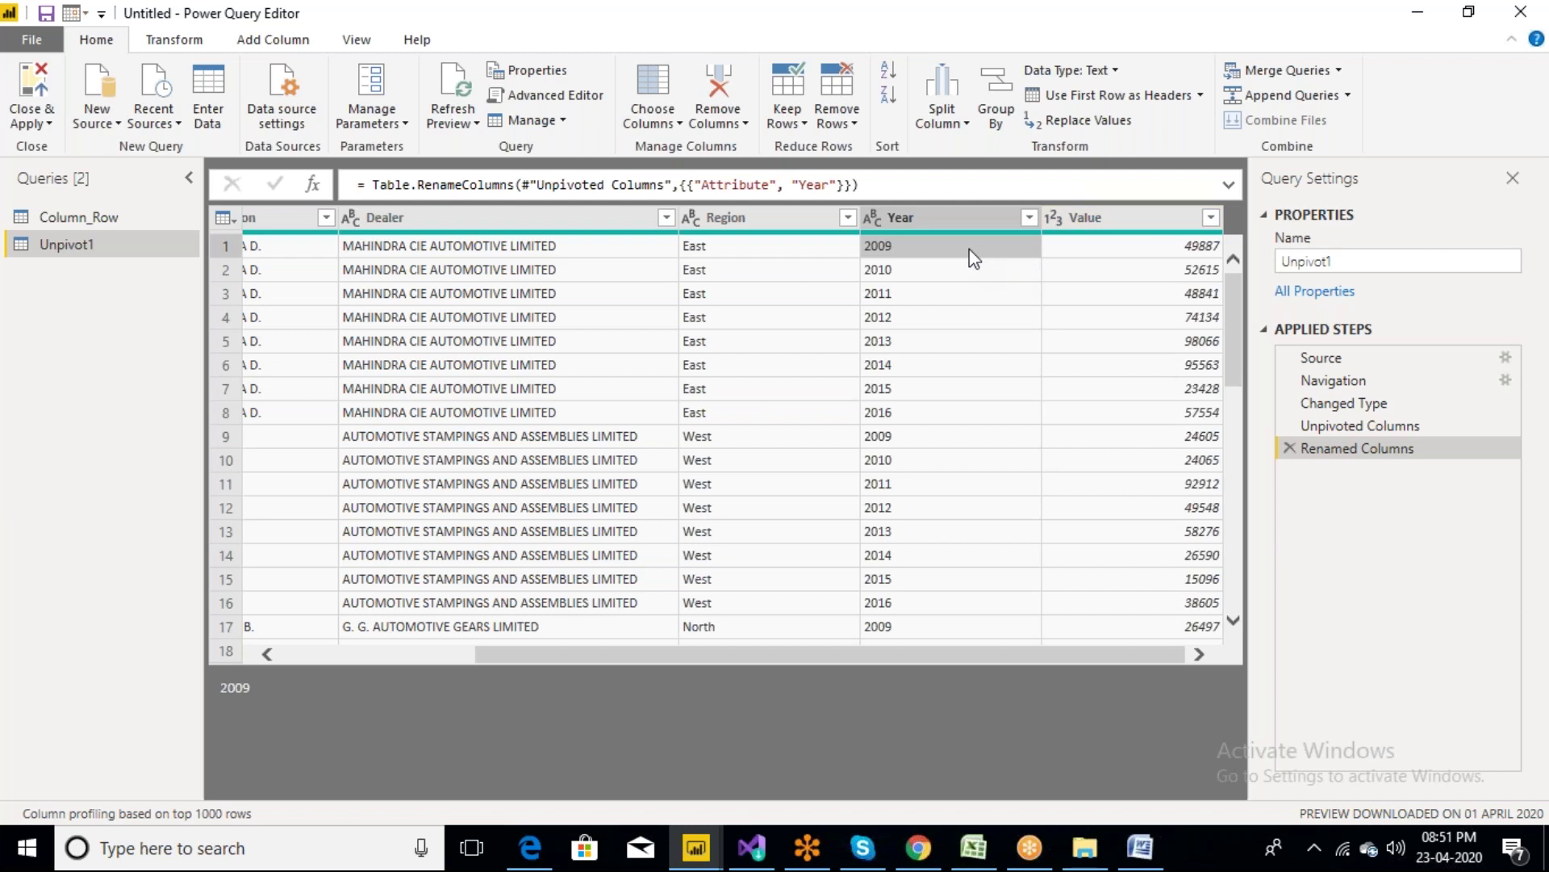
left_click(1162, 256)
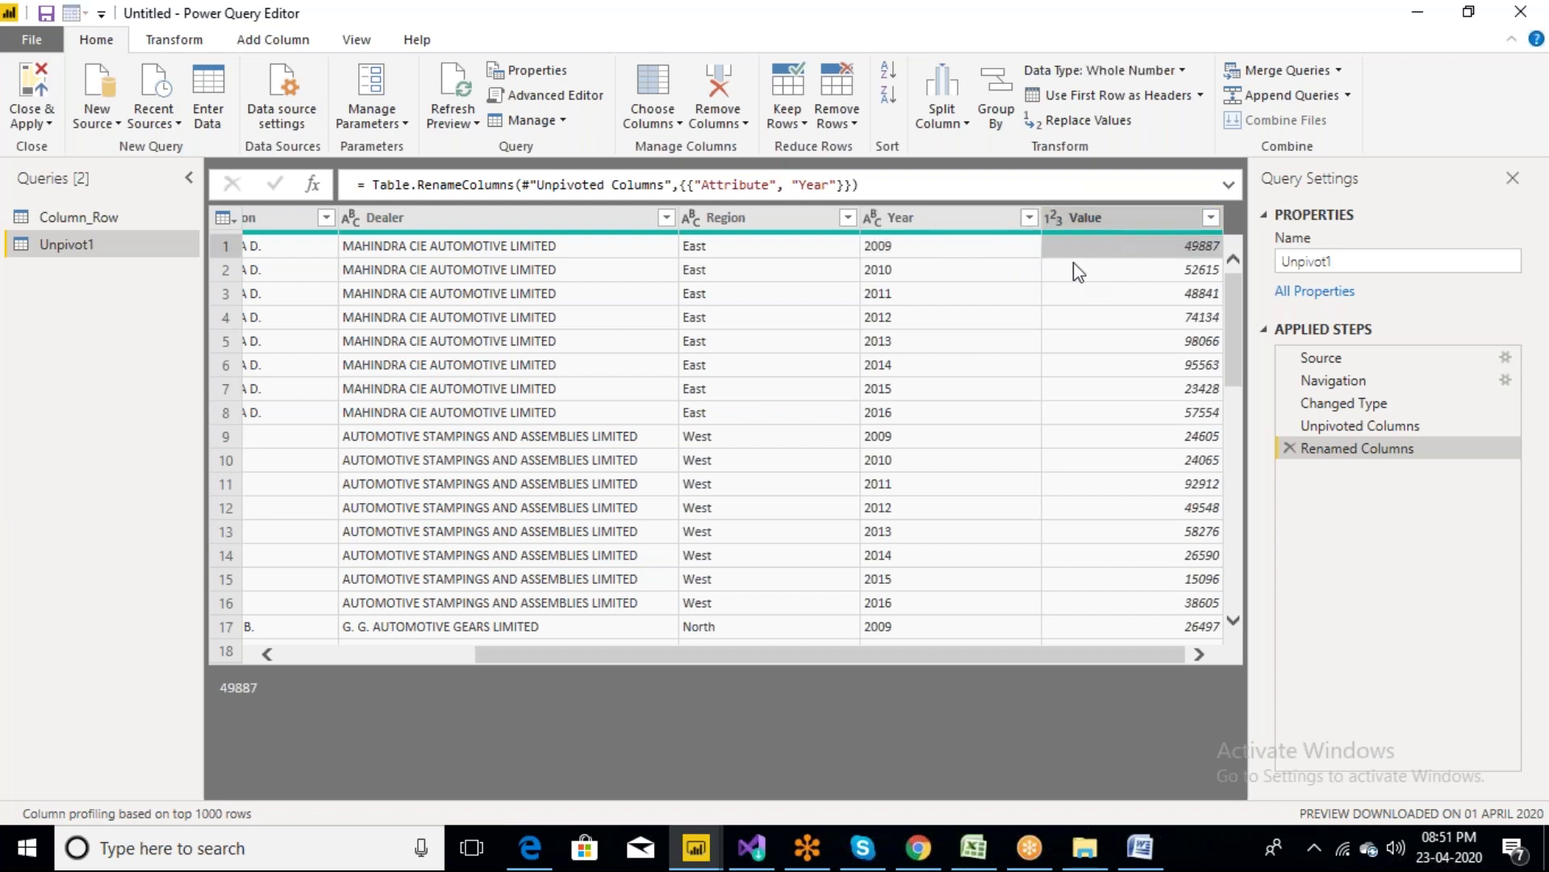
left_click(903, 440)
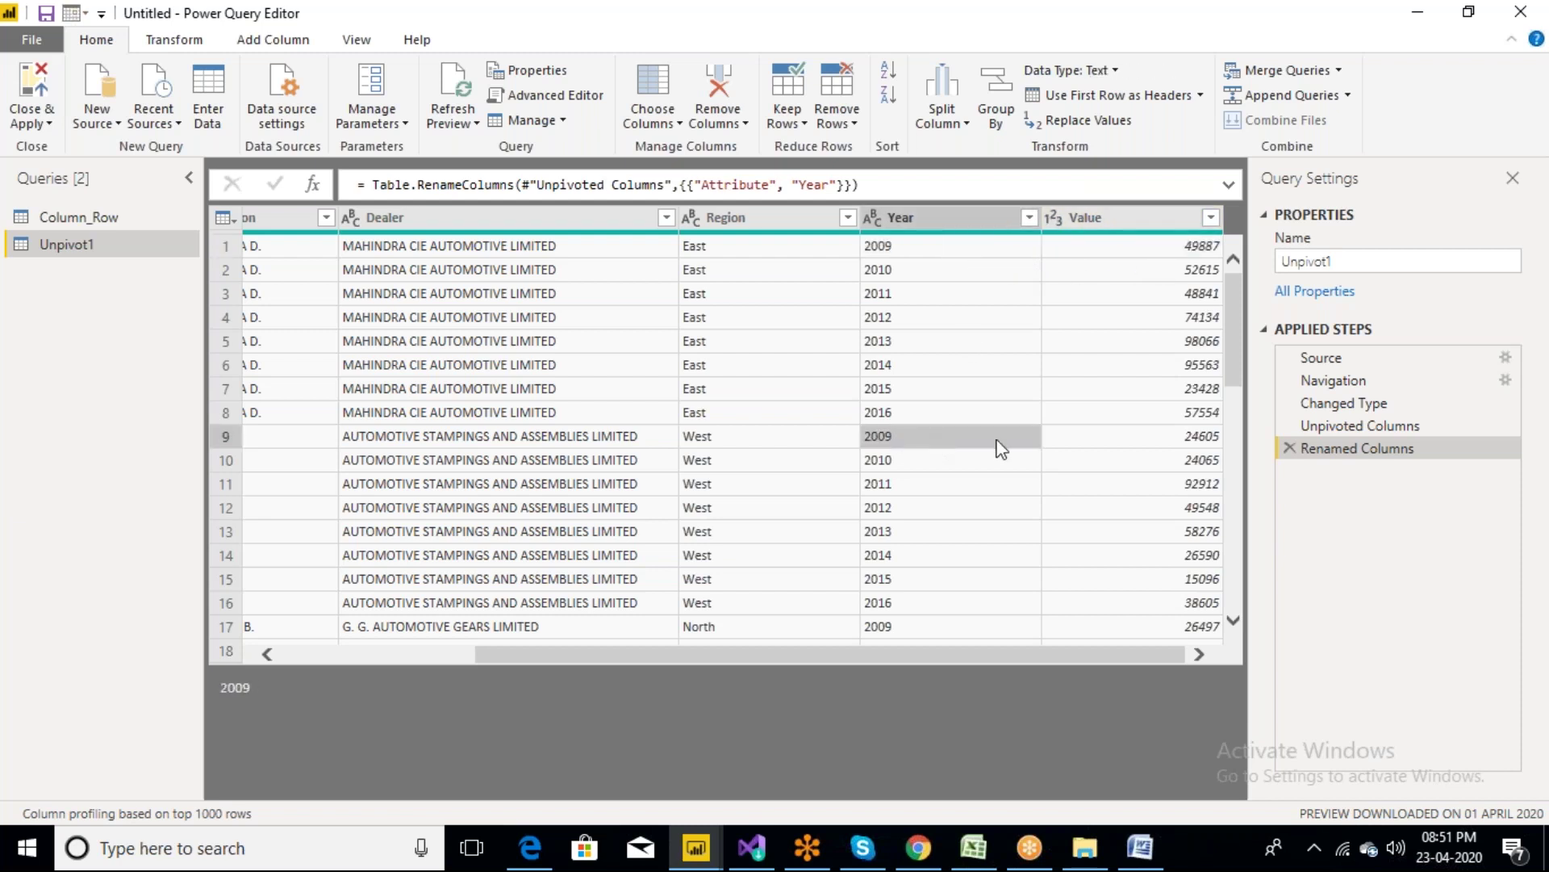
left_click(1179, 436)
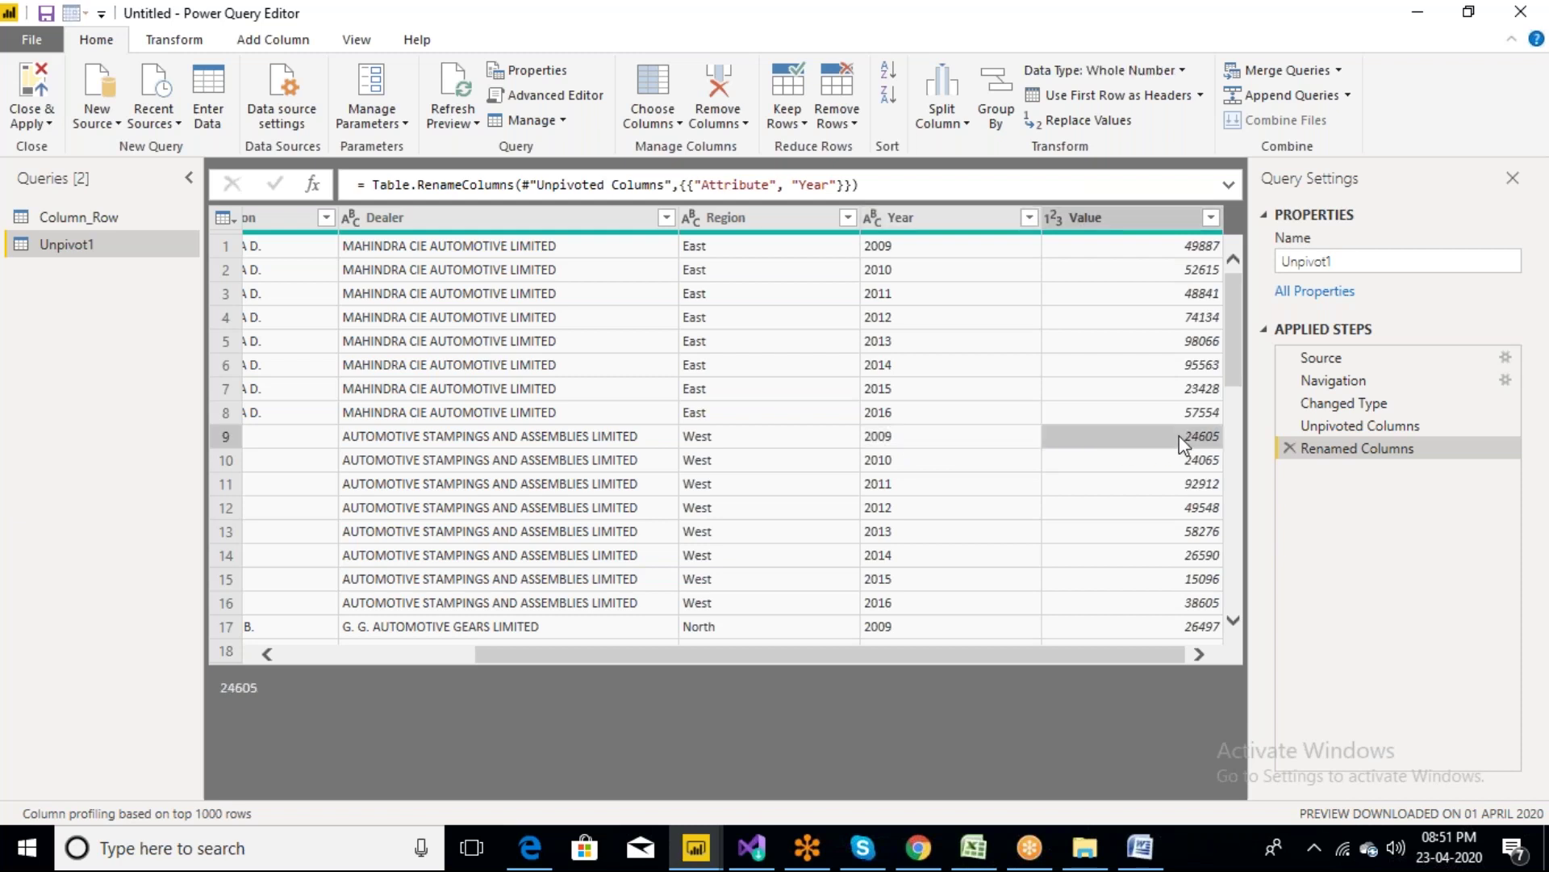
left_click_drag(1233, 376, 1233, 397)
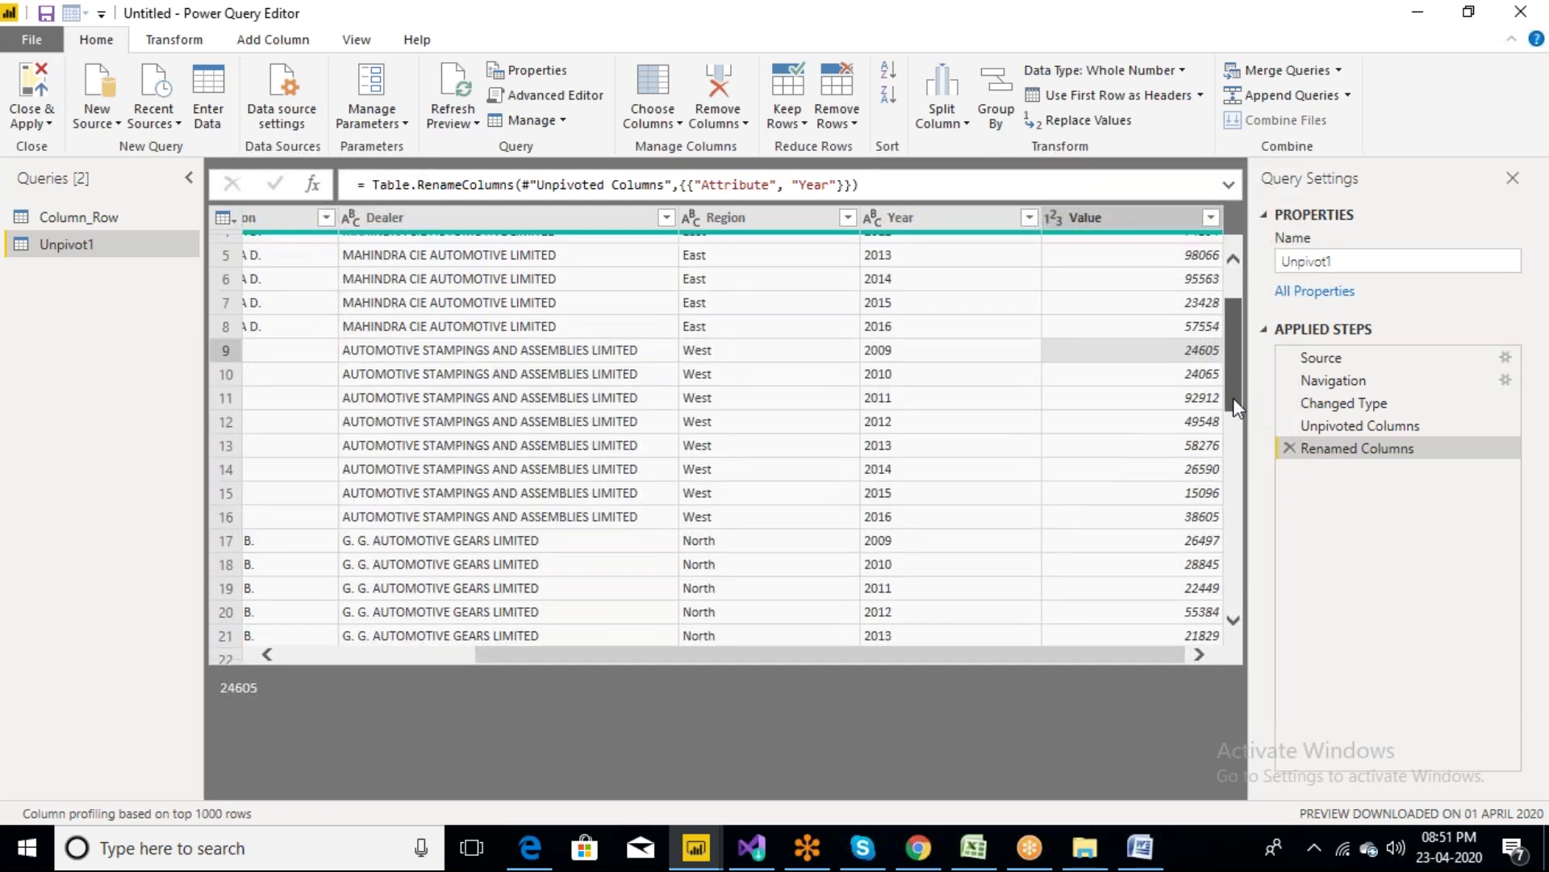
left_click_drag(1234, 400, 1234, 456)
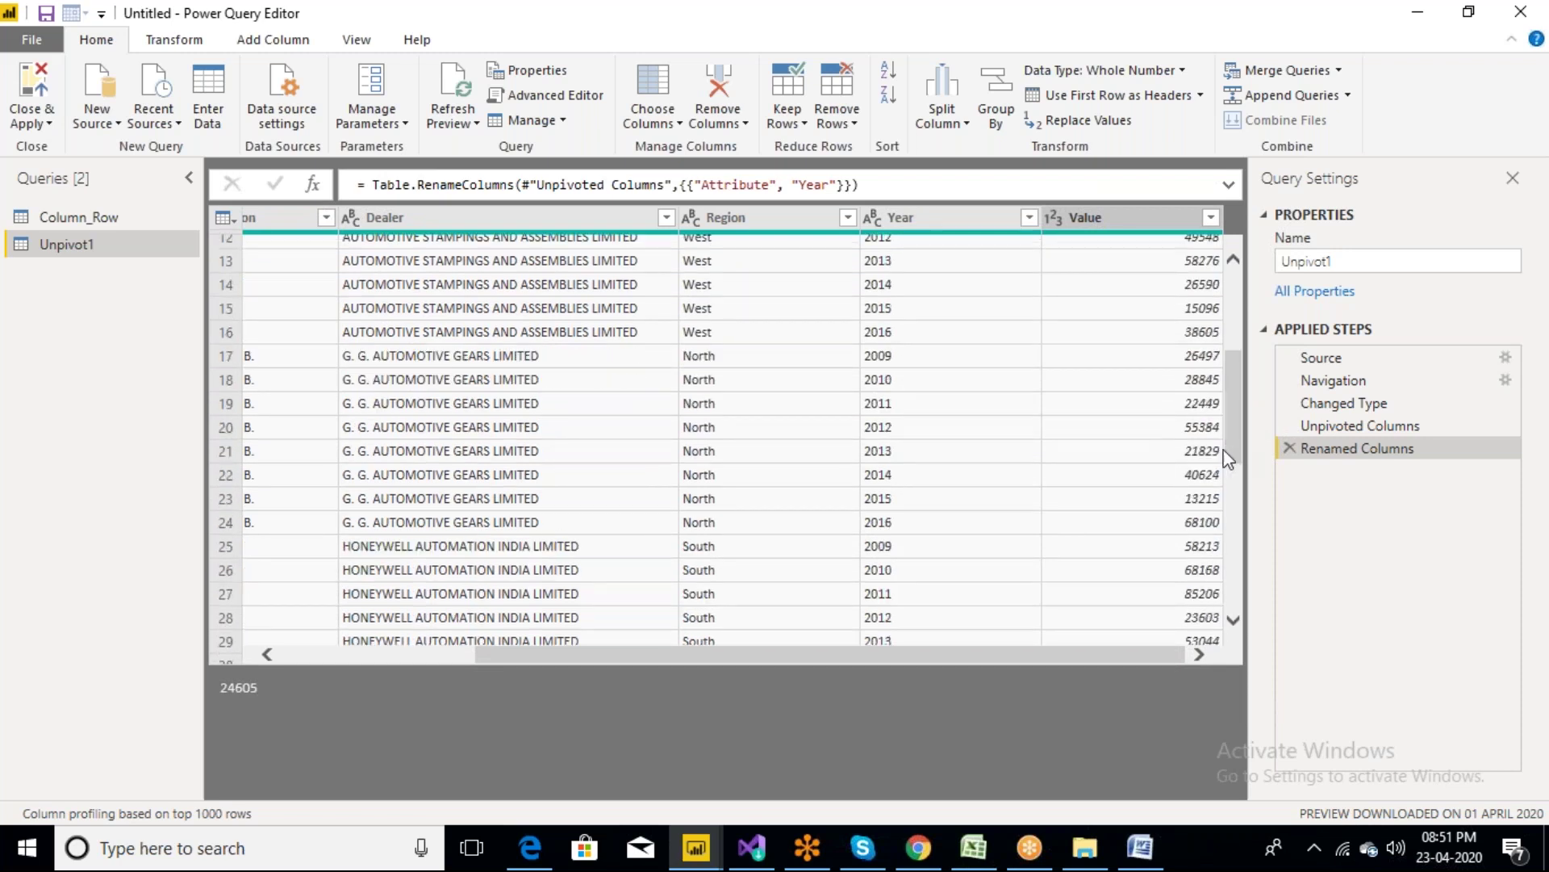
left_click(900, 362)
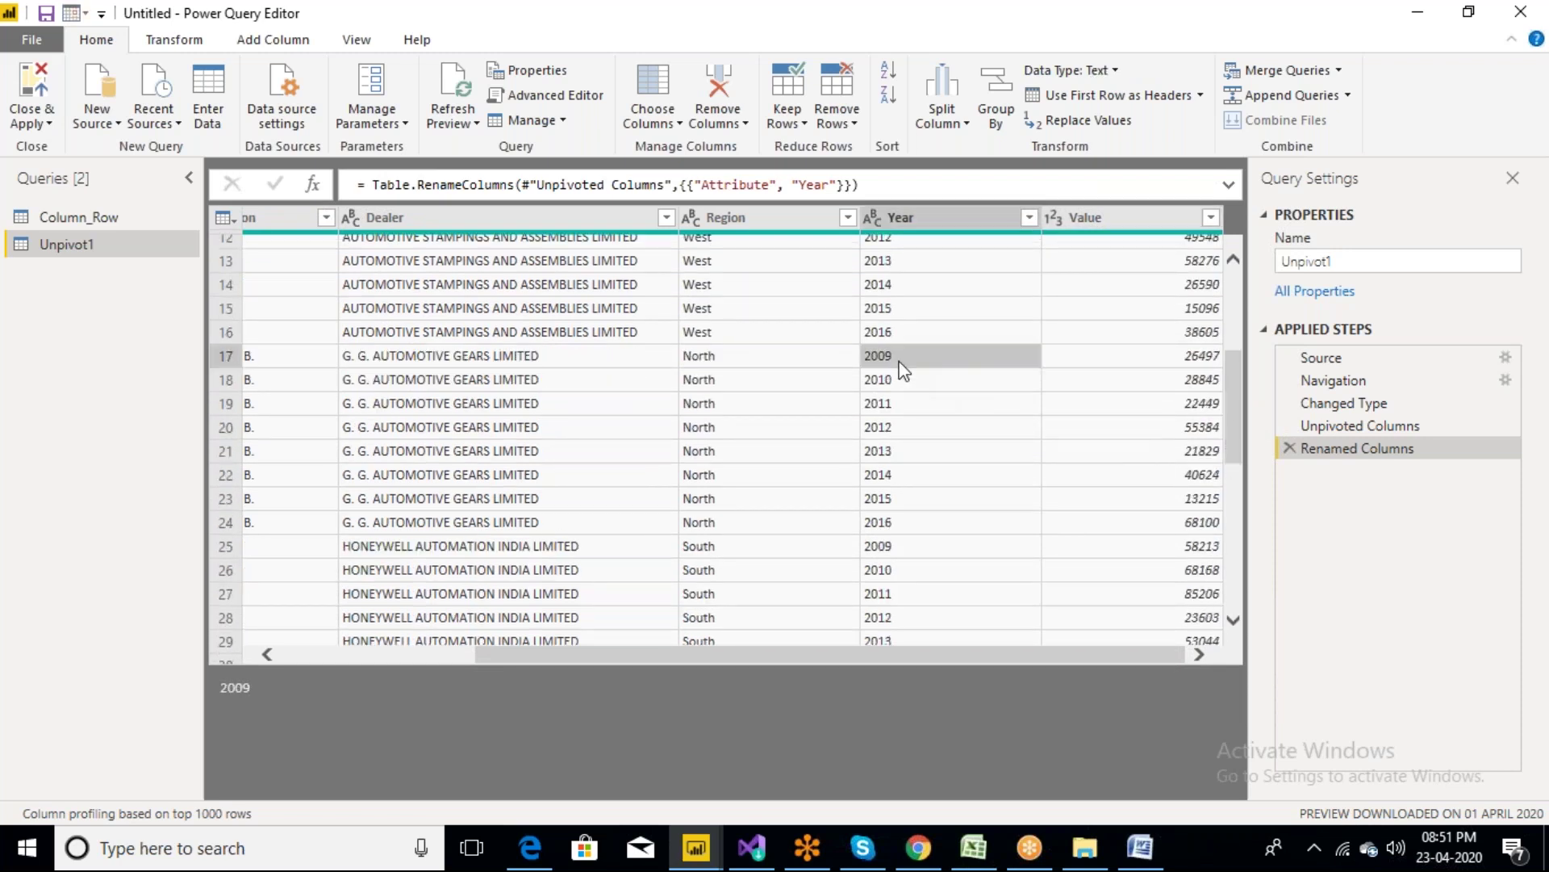
left_click(901, 552)
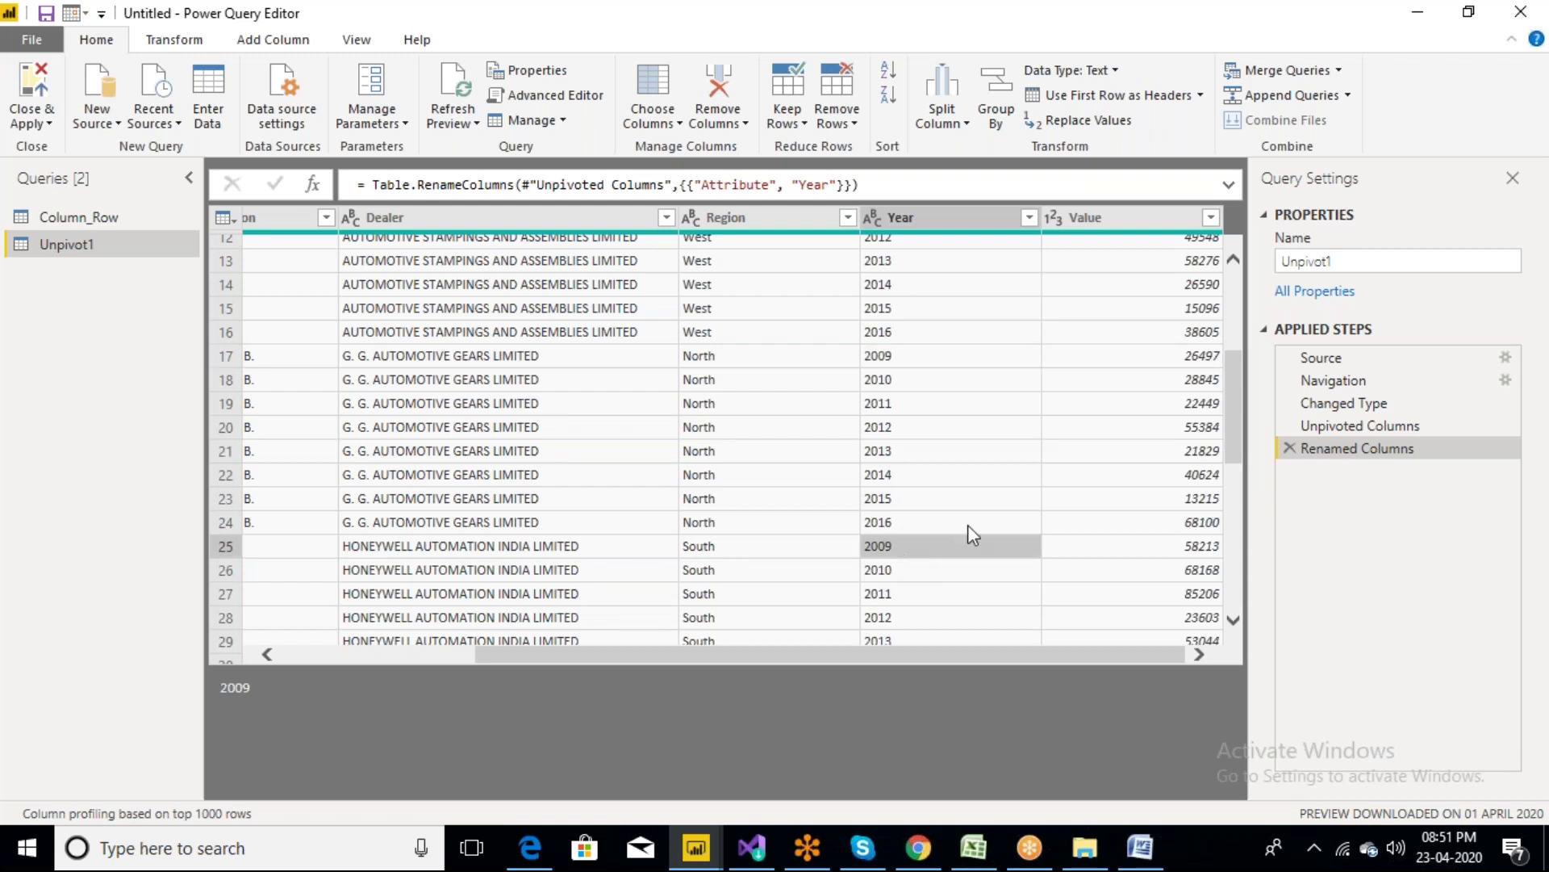
left_click(1237, 424)
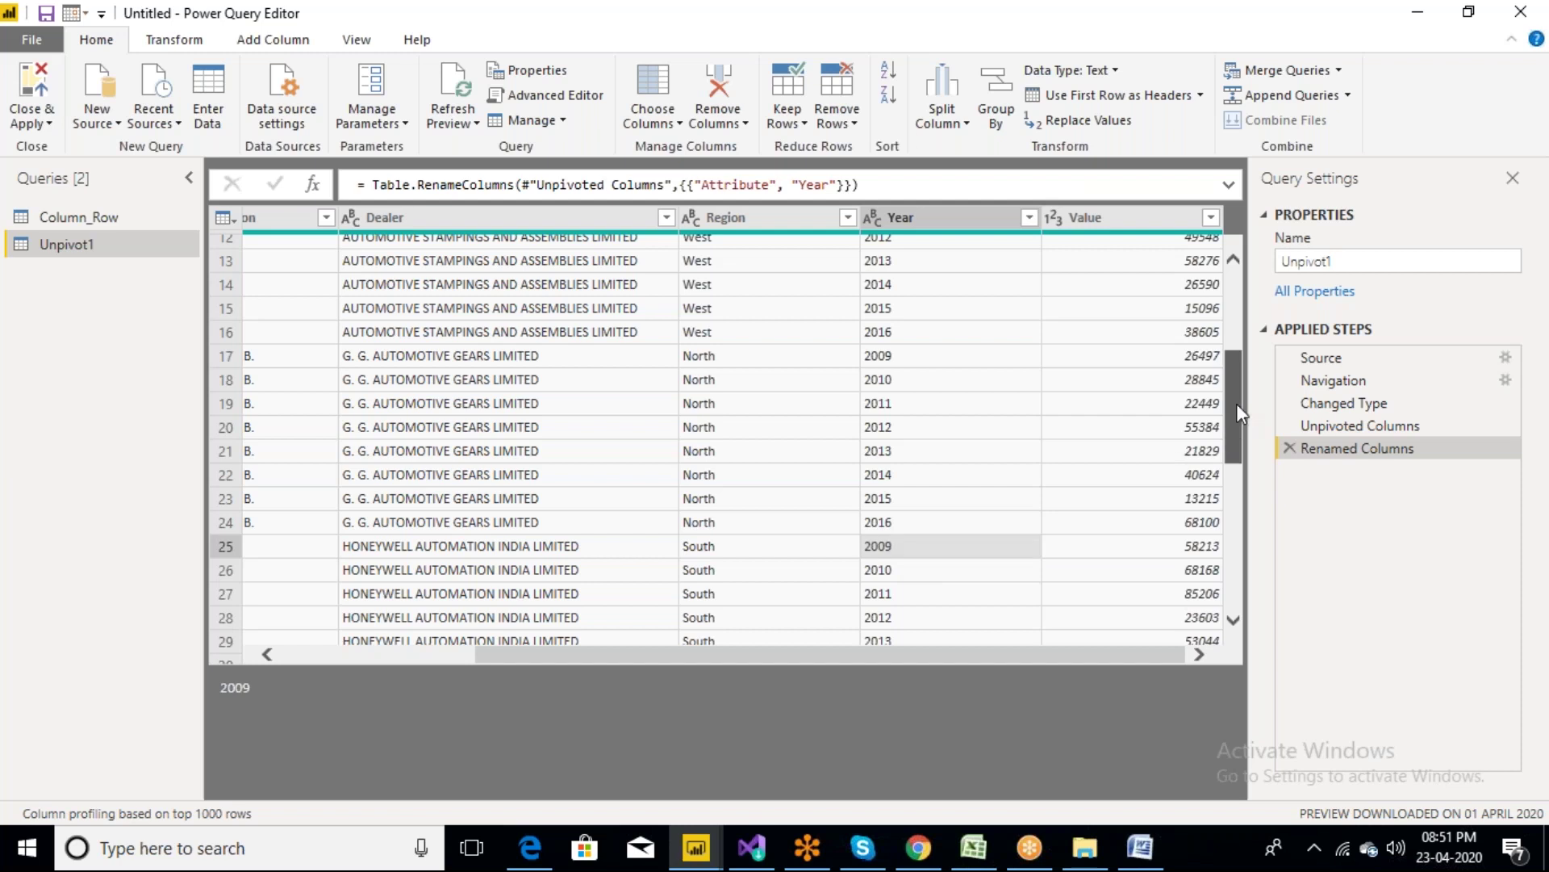
left_click_drag(1236, 404, 1237, 328)
left_click(919, 367)
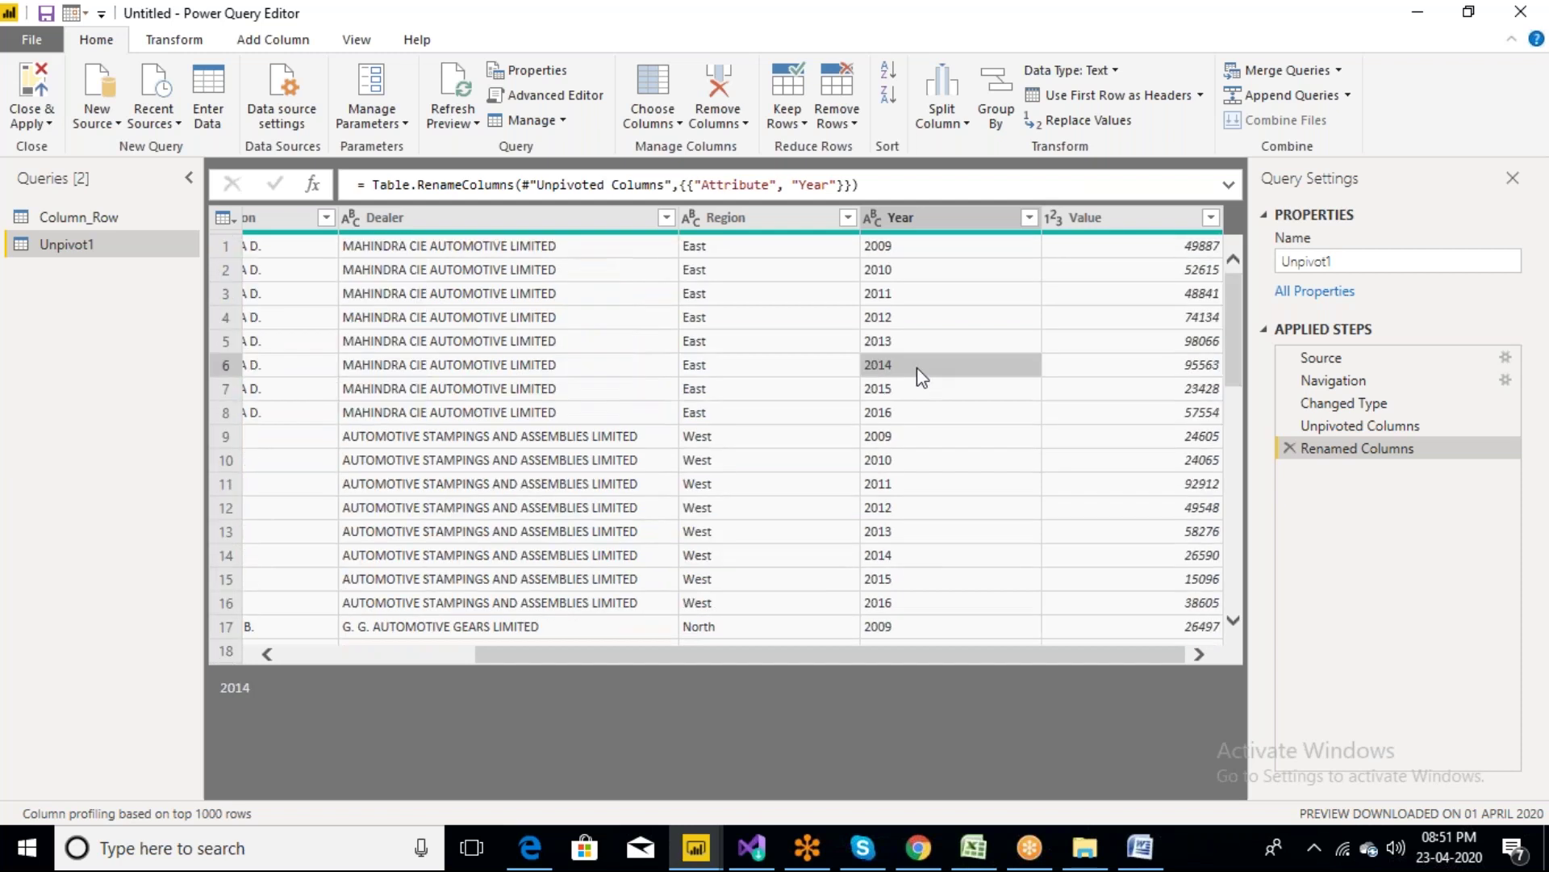
Pivot the Year column of Unpivot1 using Value as the values column and Sum as the aggregate function
left_click(908, 219)
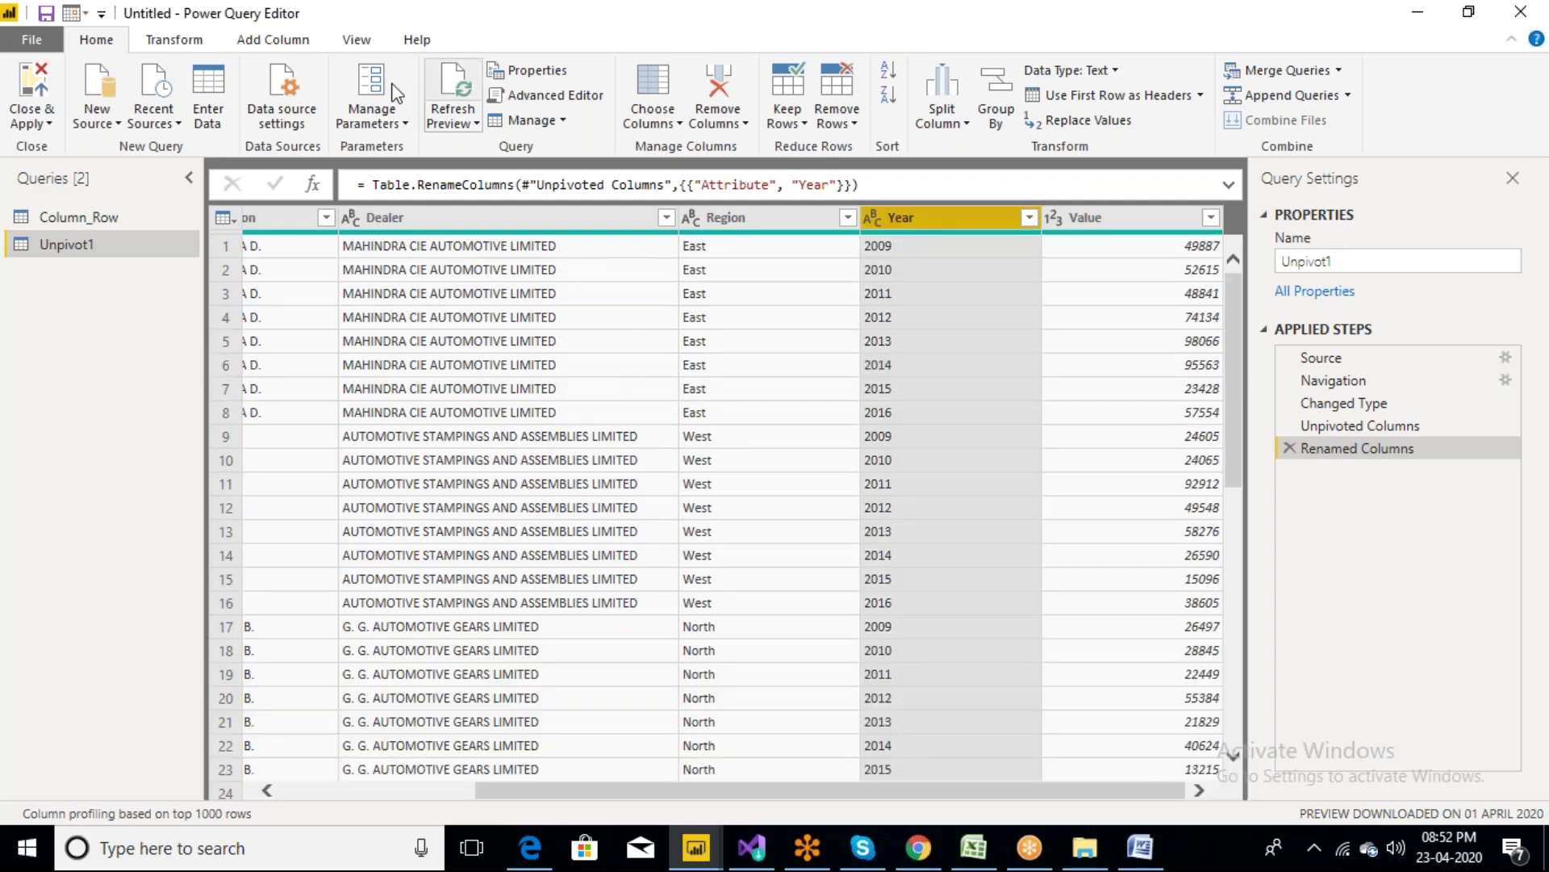
left_click(174, 40)
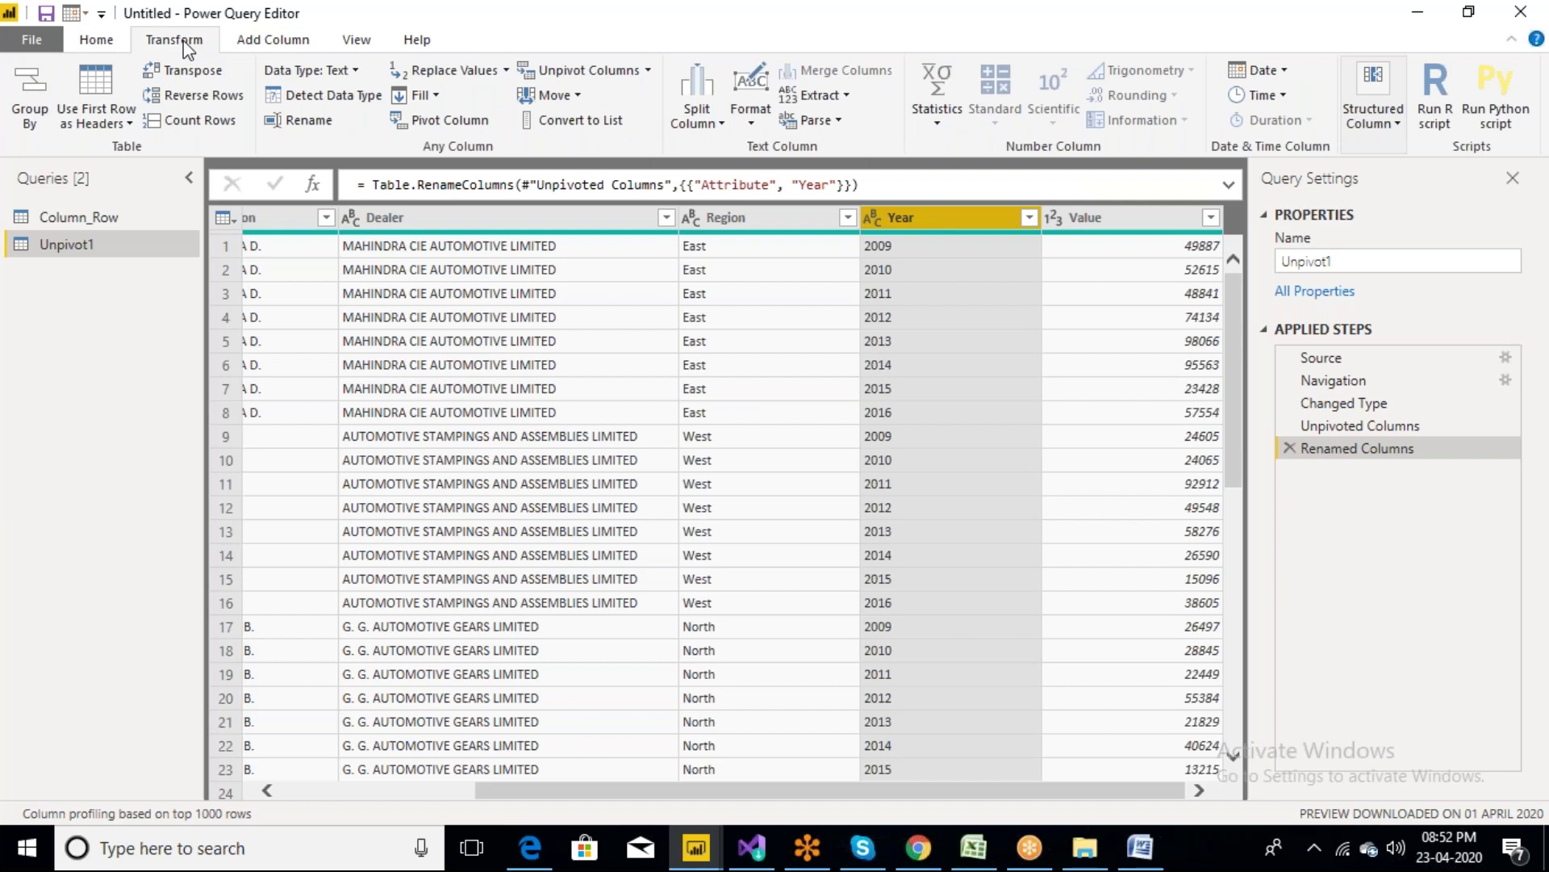
left_click(448, 127)
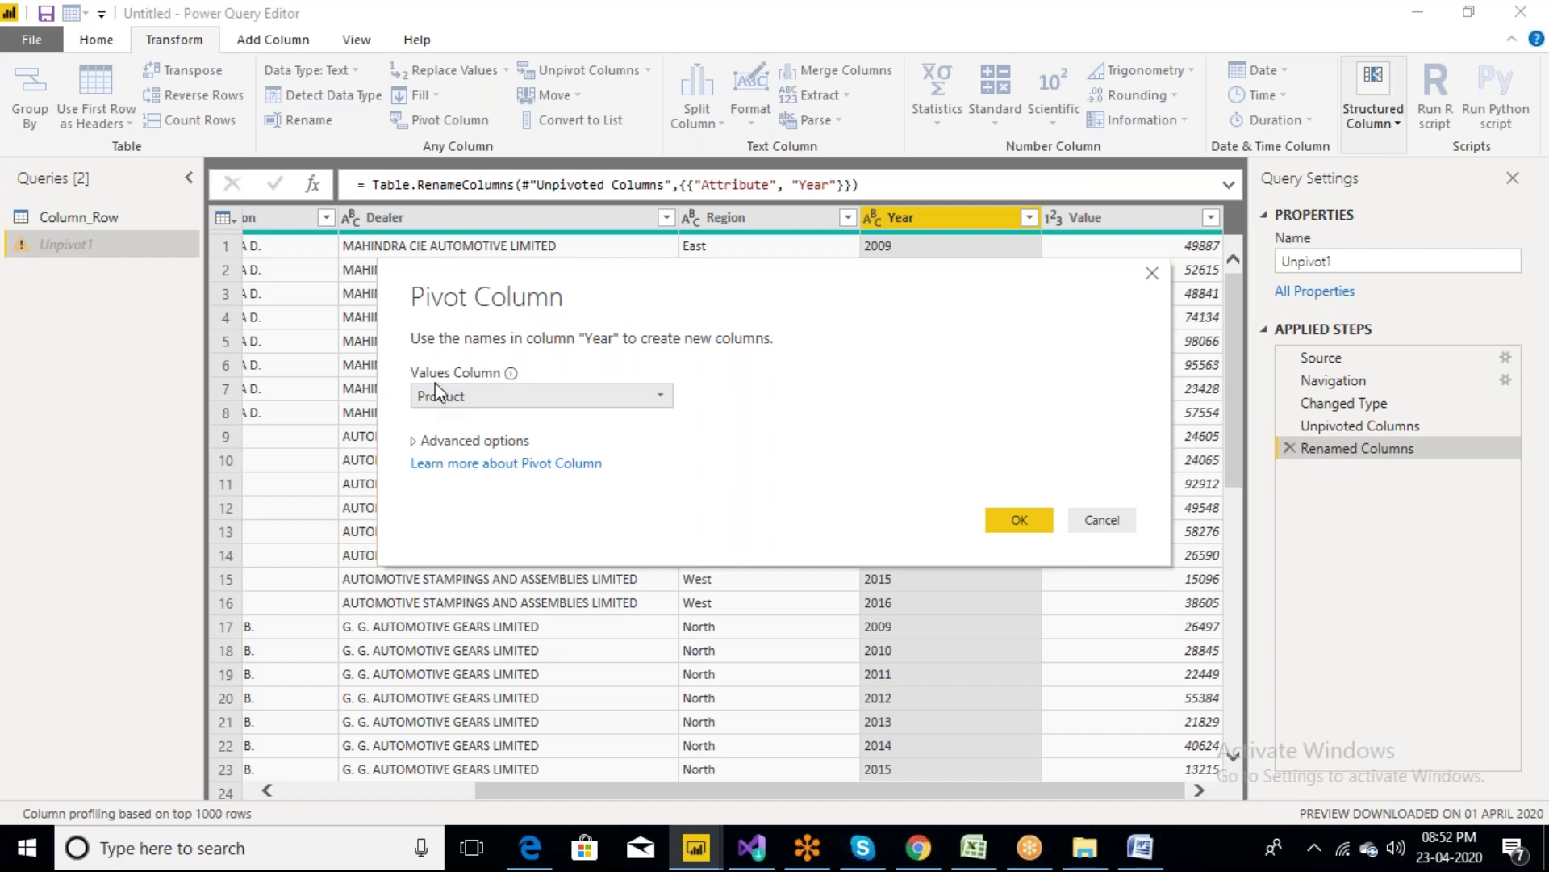
left_click(660, 395)
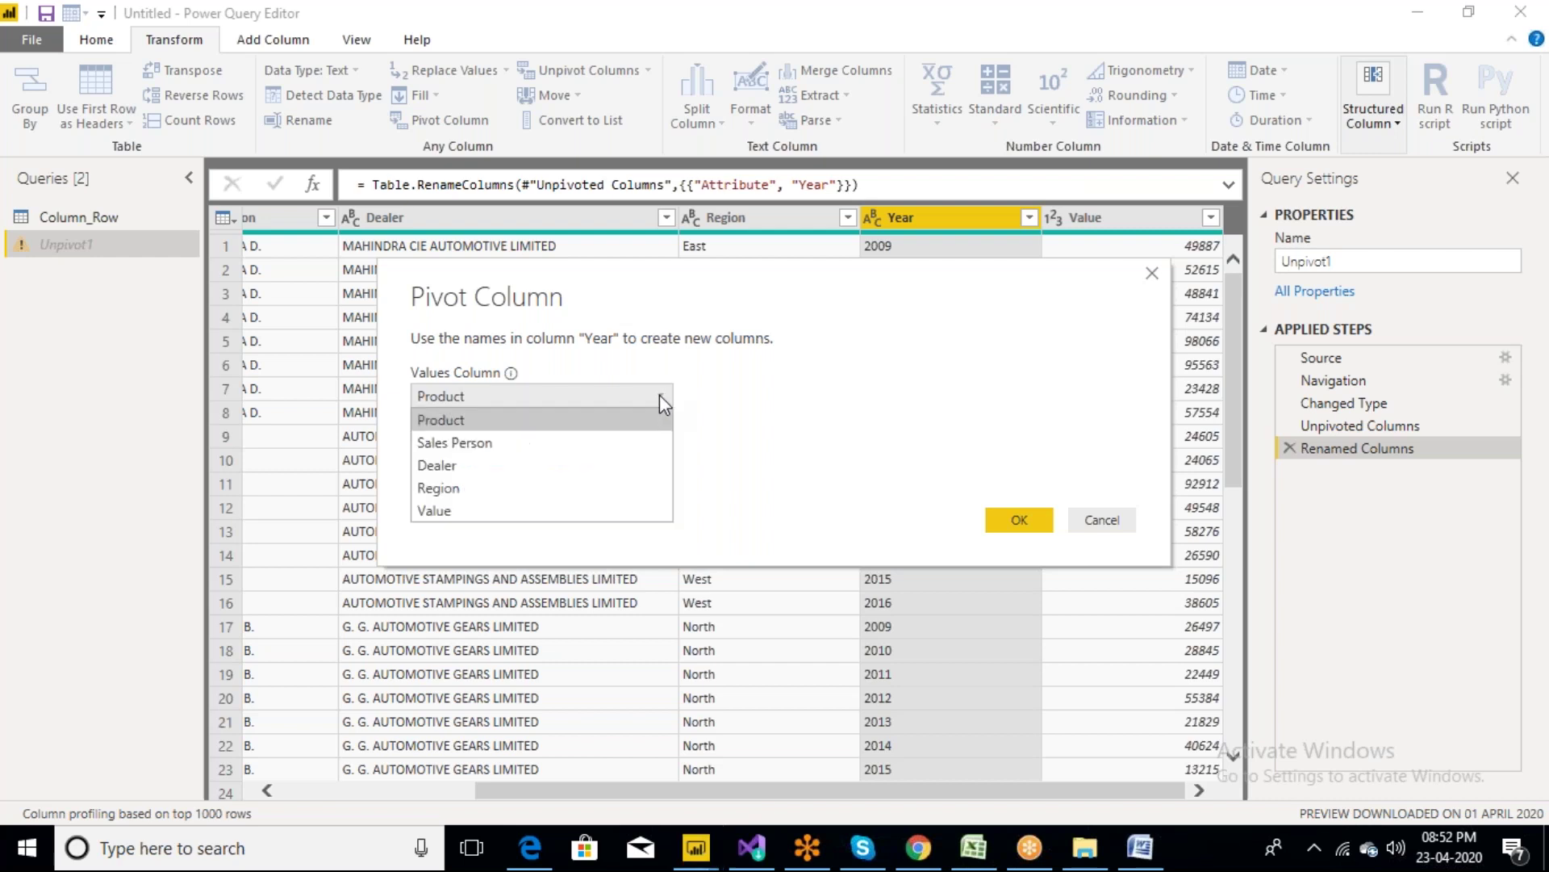
left_click(459, 510)
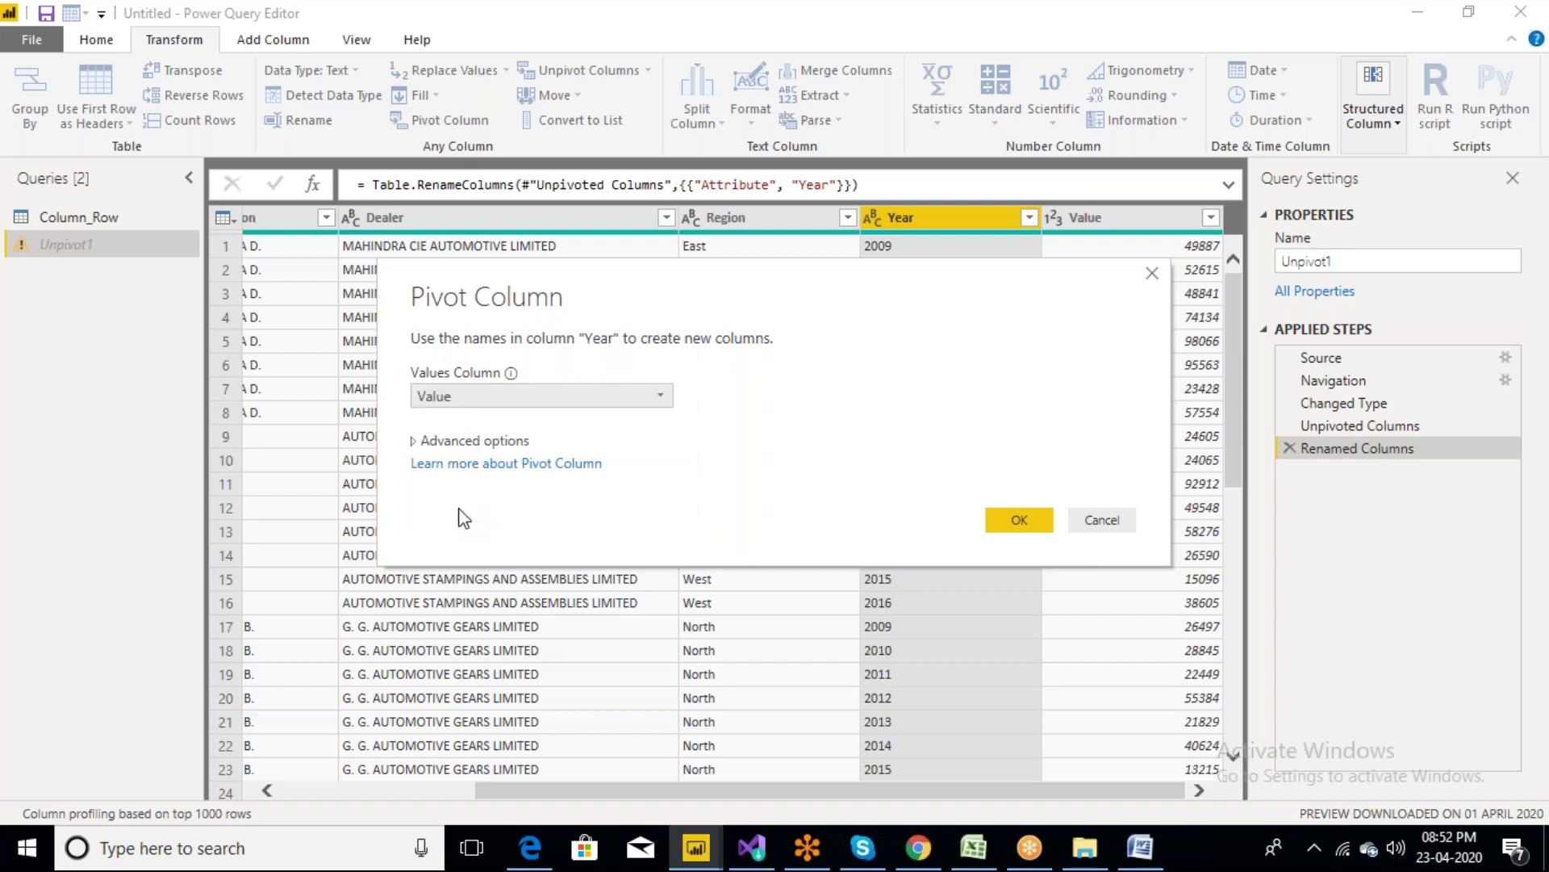
left_click(415, 442)
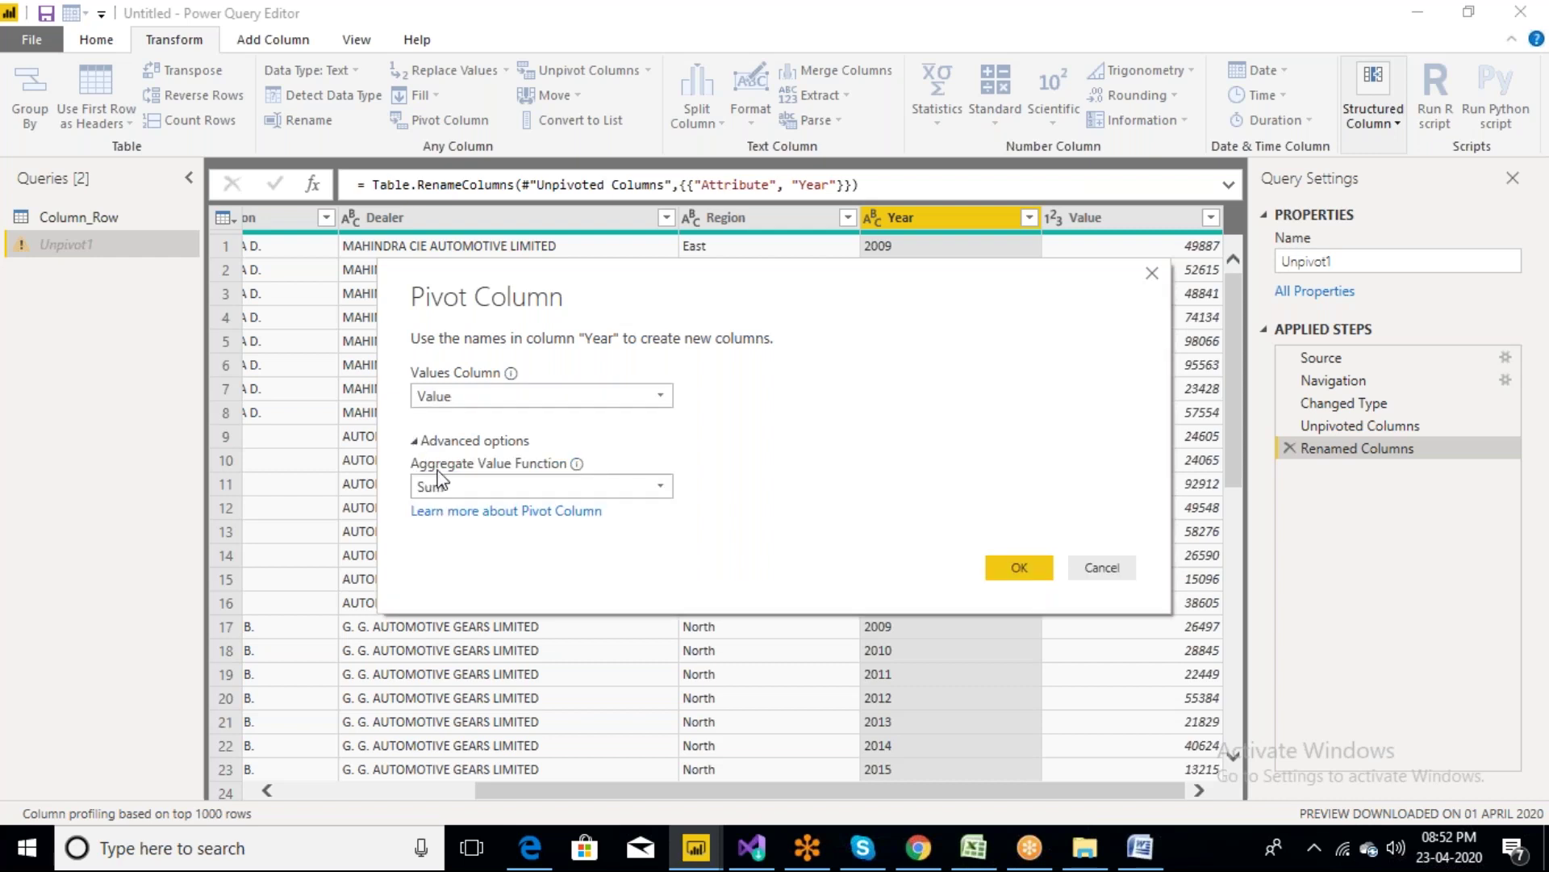
left_click(662, 488)
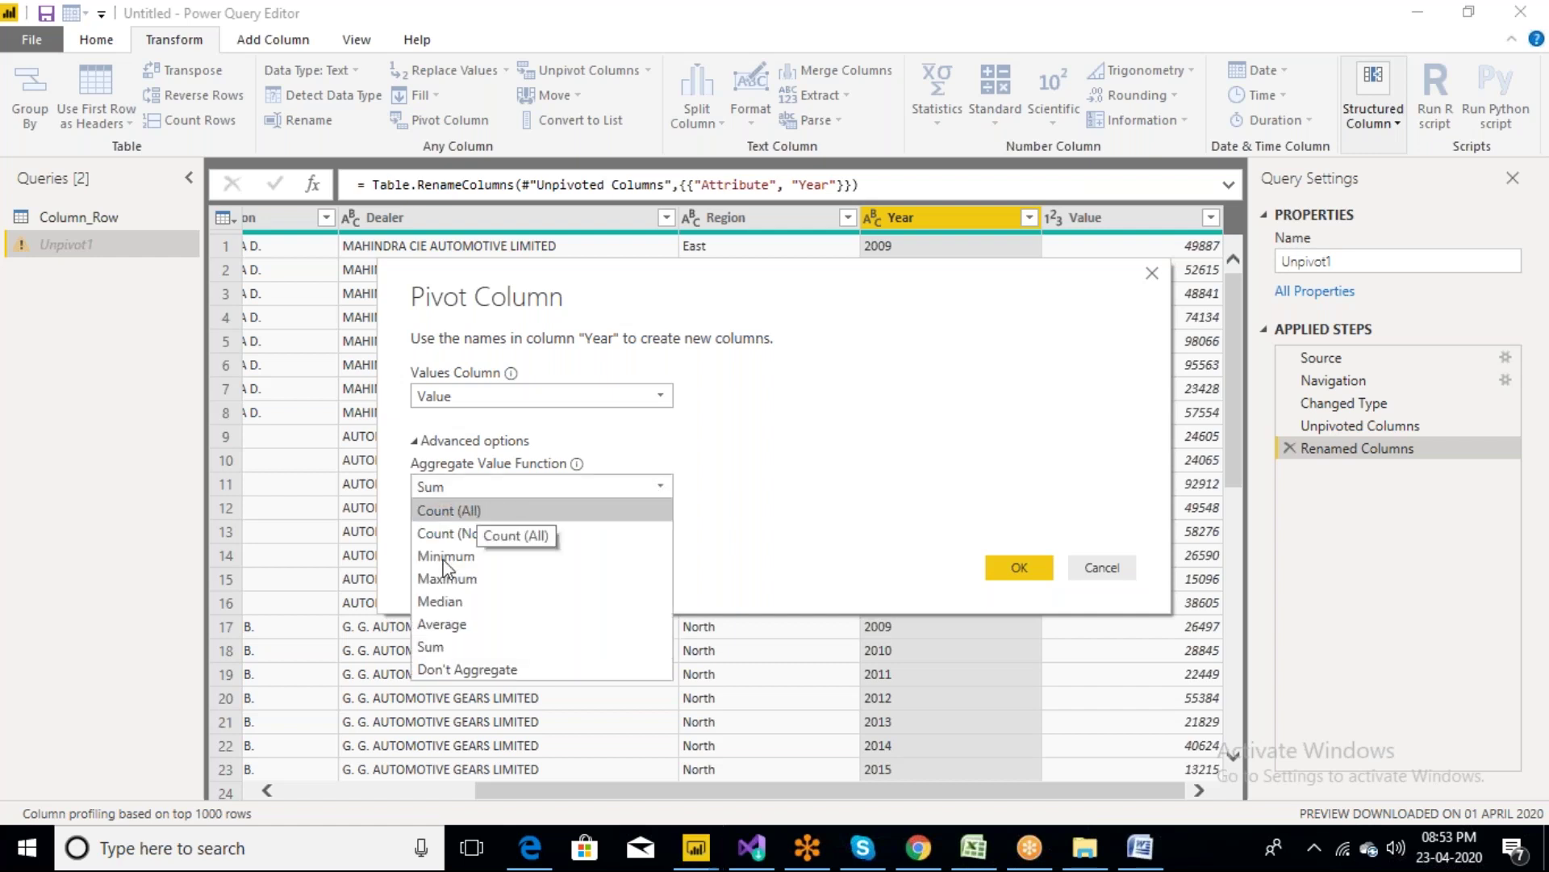
left_click(440, 647)
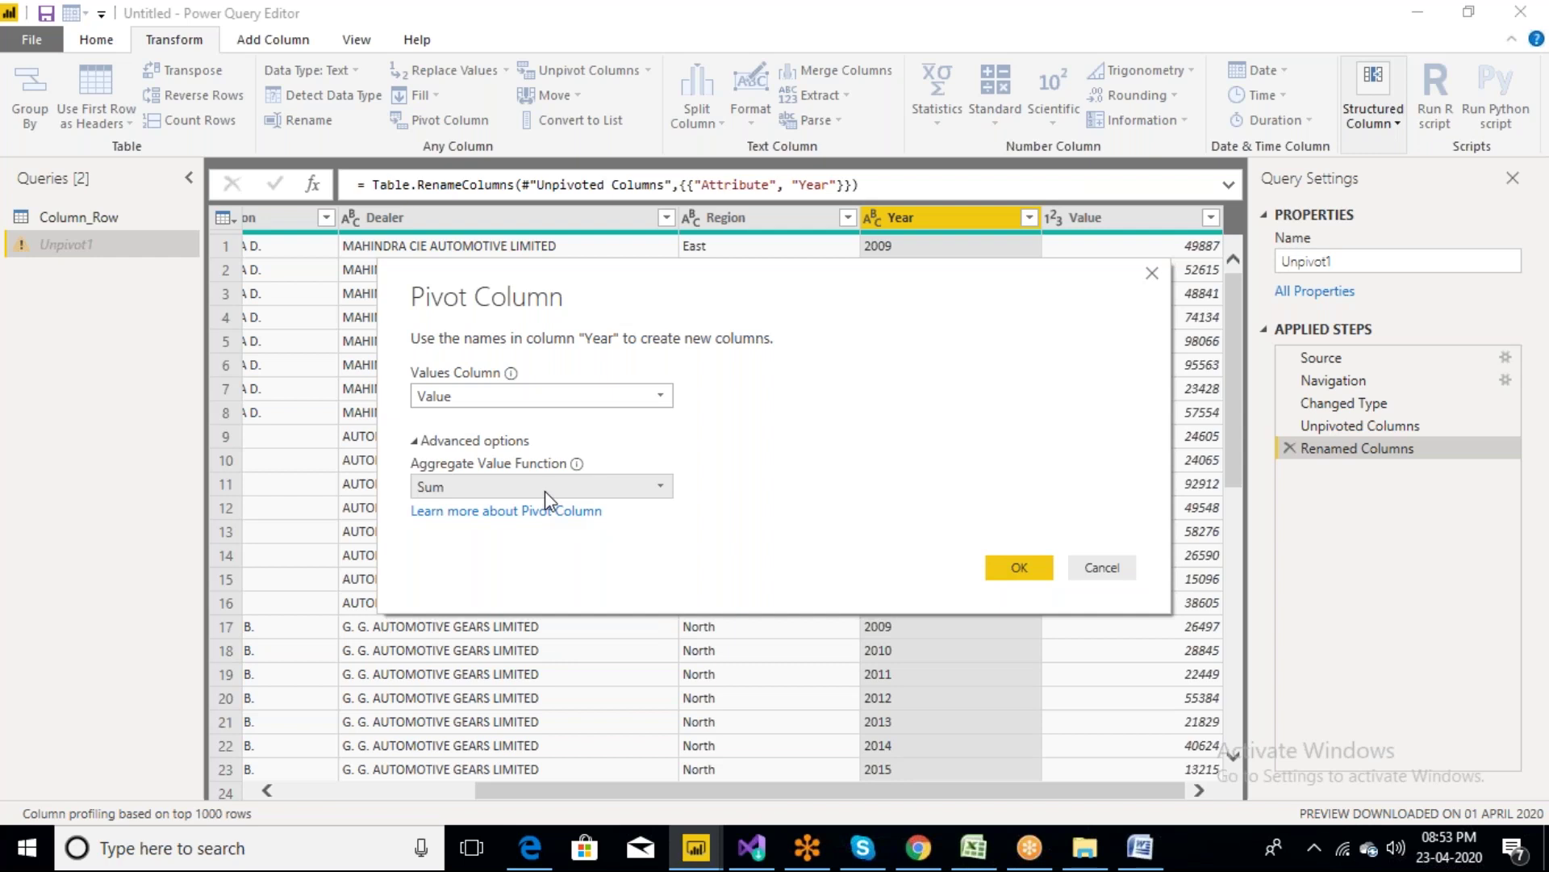
left_click(1019, 568)
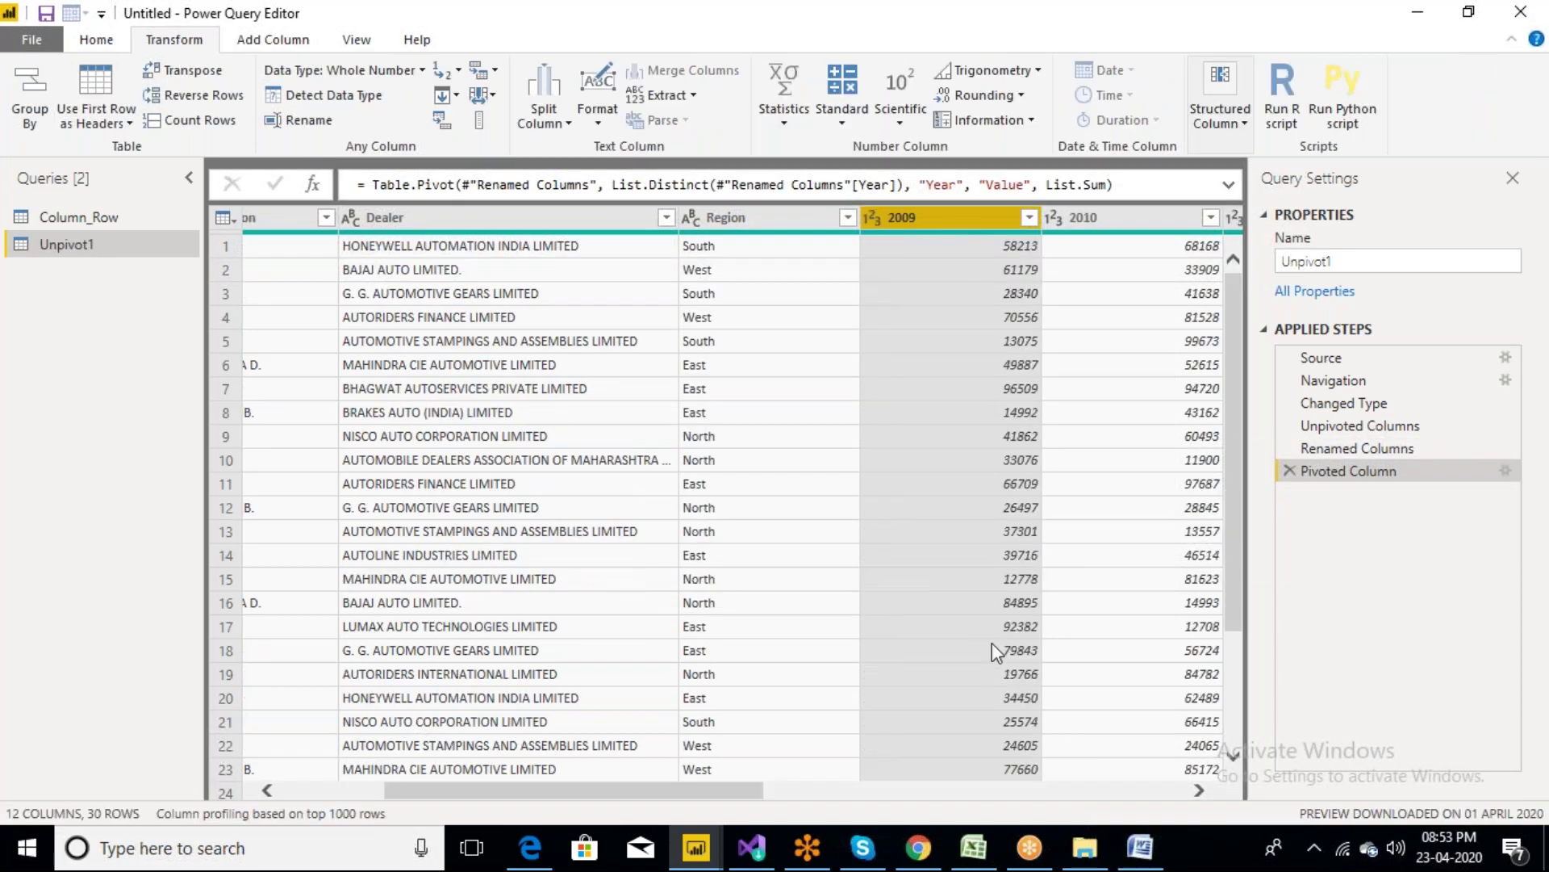
Review the pivoted year columns 2010 through 2014 and the Product to Region columns of Unpivot1
left_click(1104, 216)
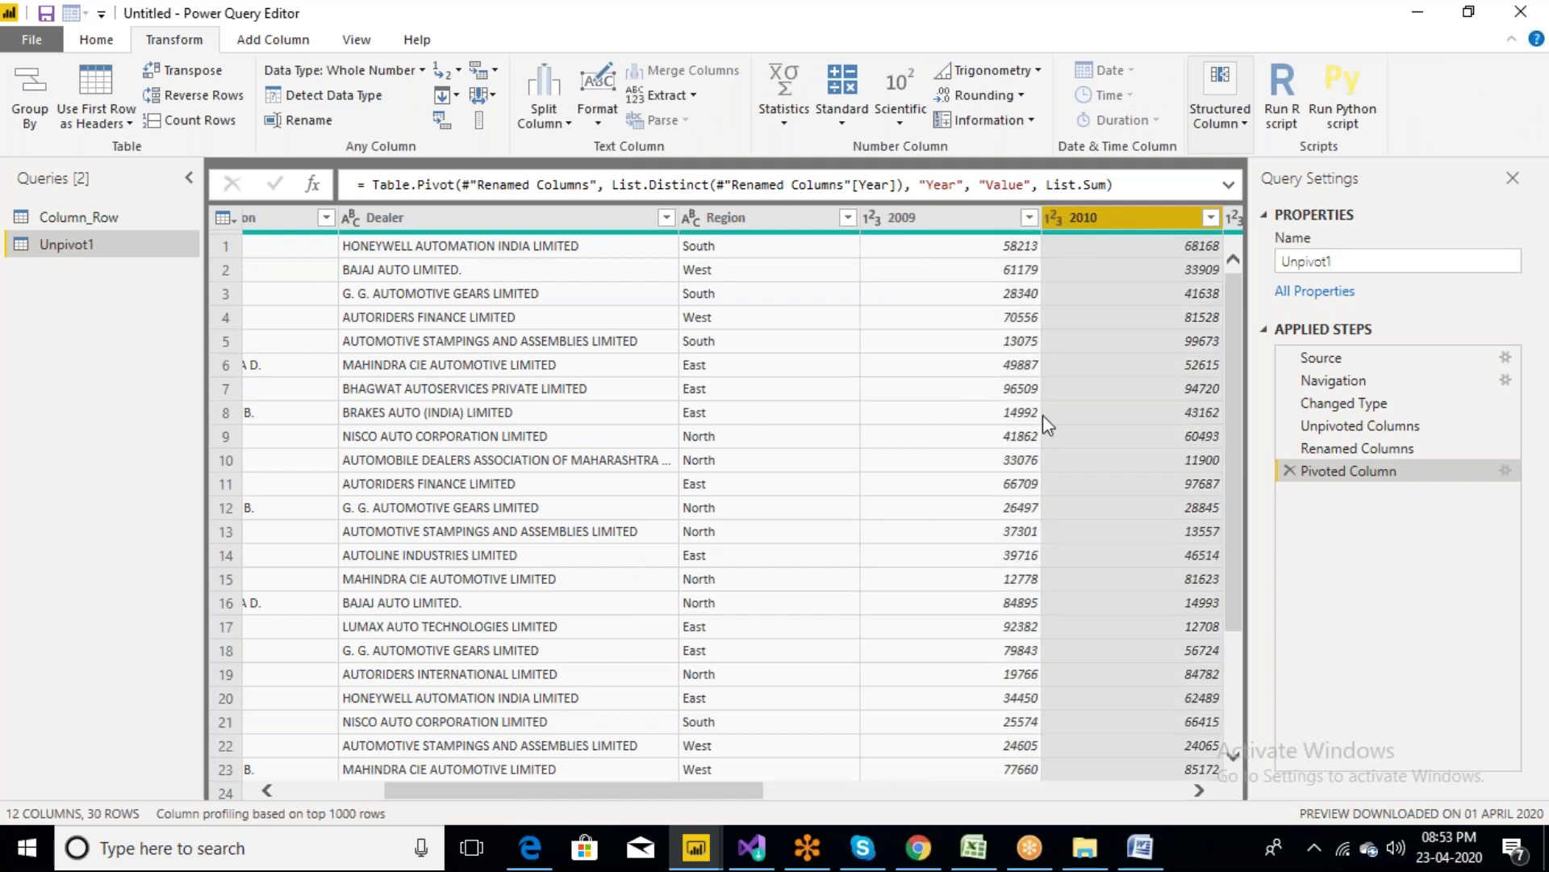
left_click_drag(712, 794, 1021, 797)
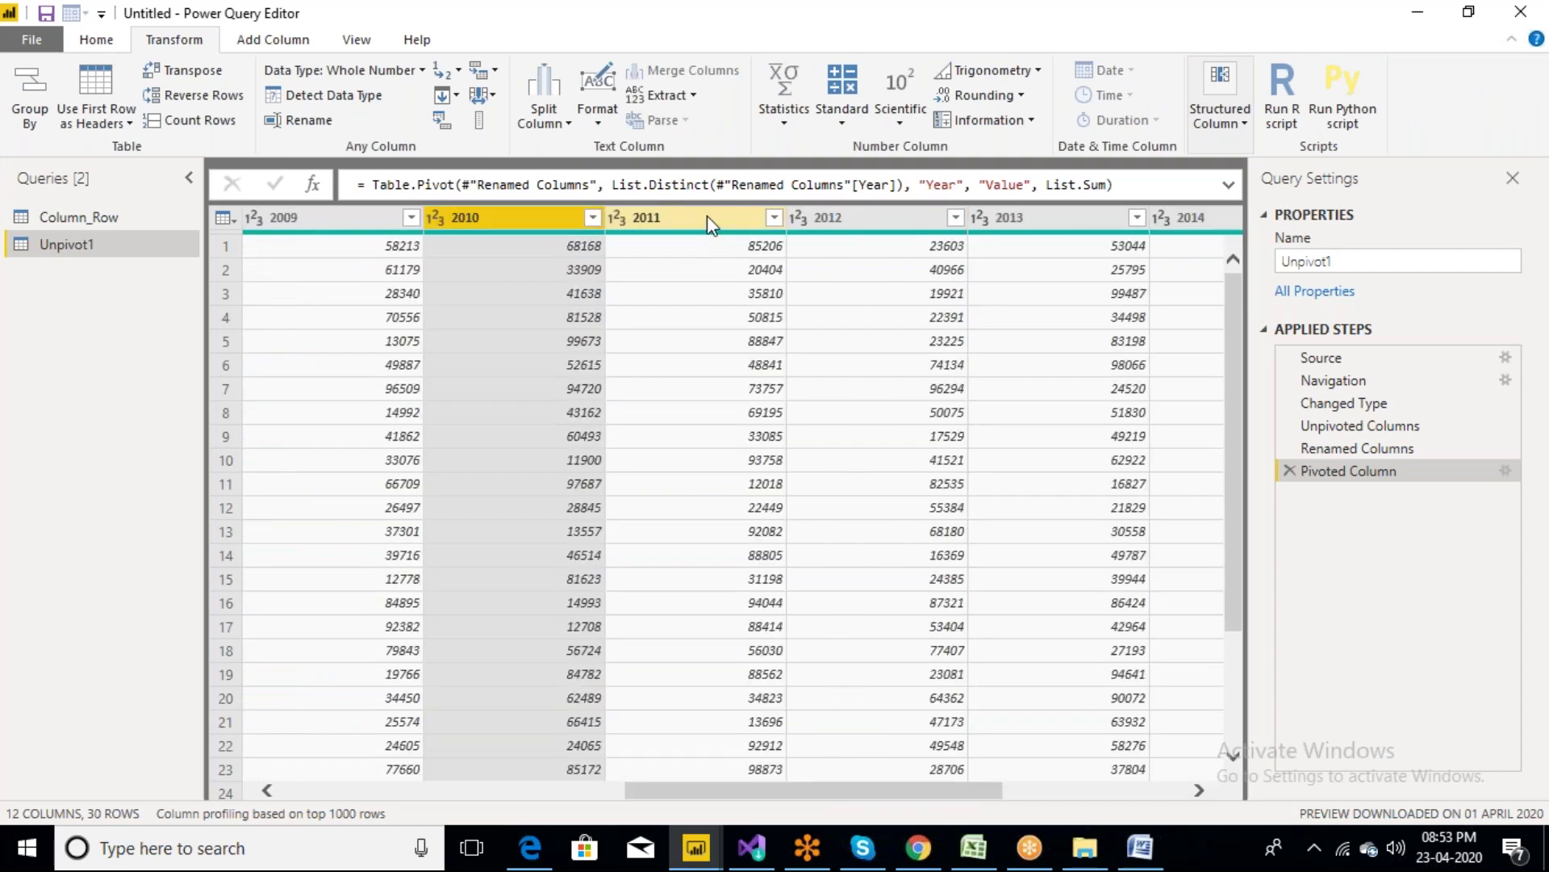
left_click(706, 218)
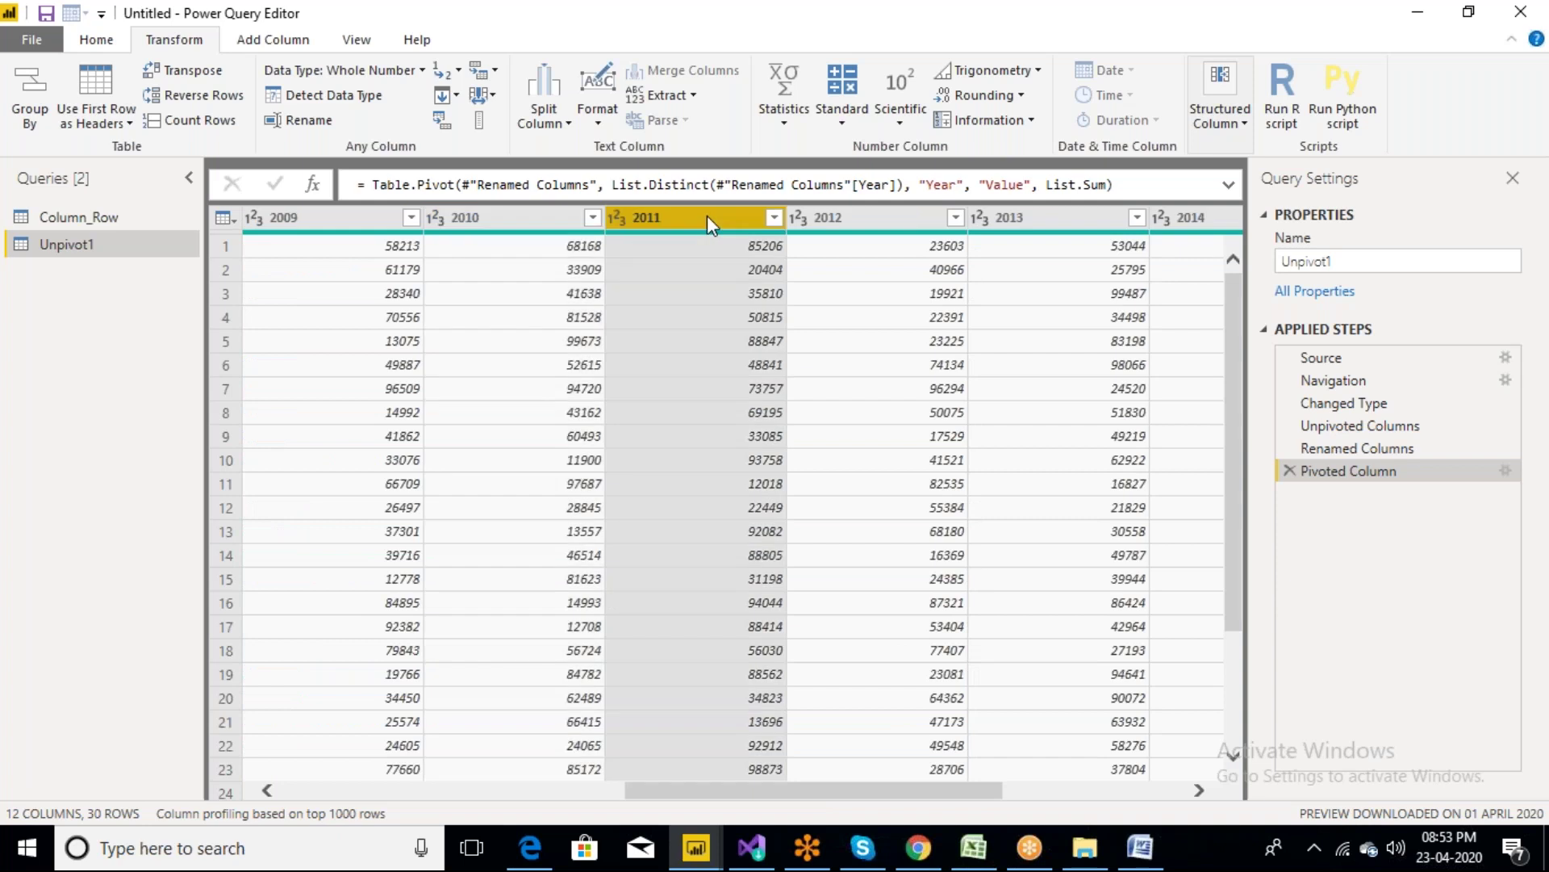
left_click(847, 222)
left_click(1032, 219)
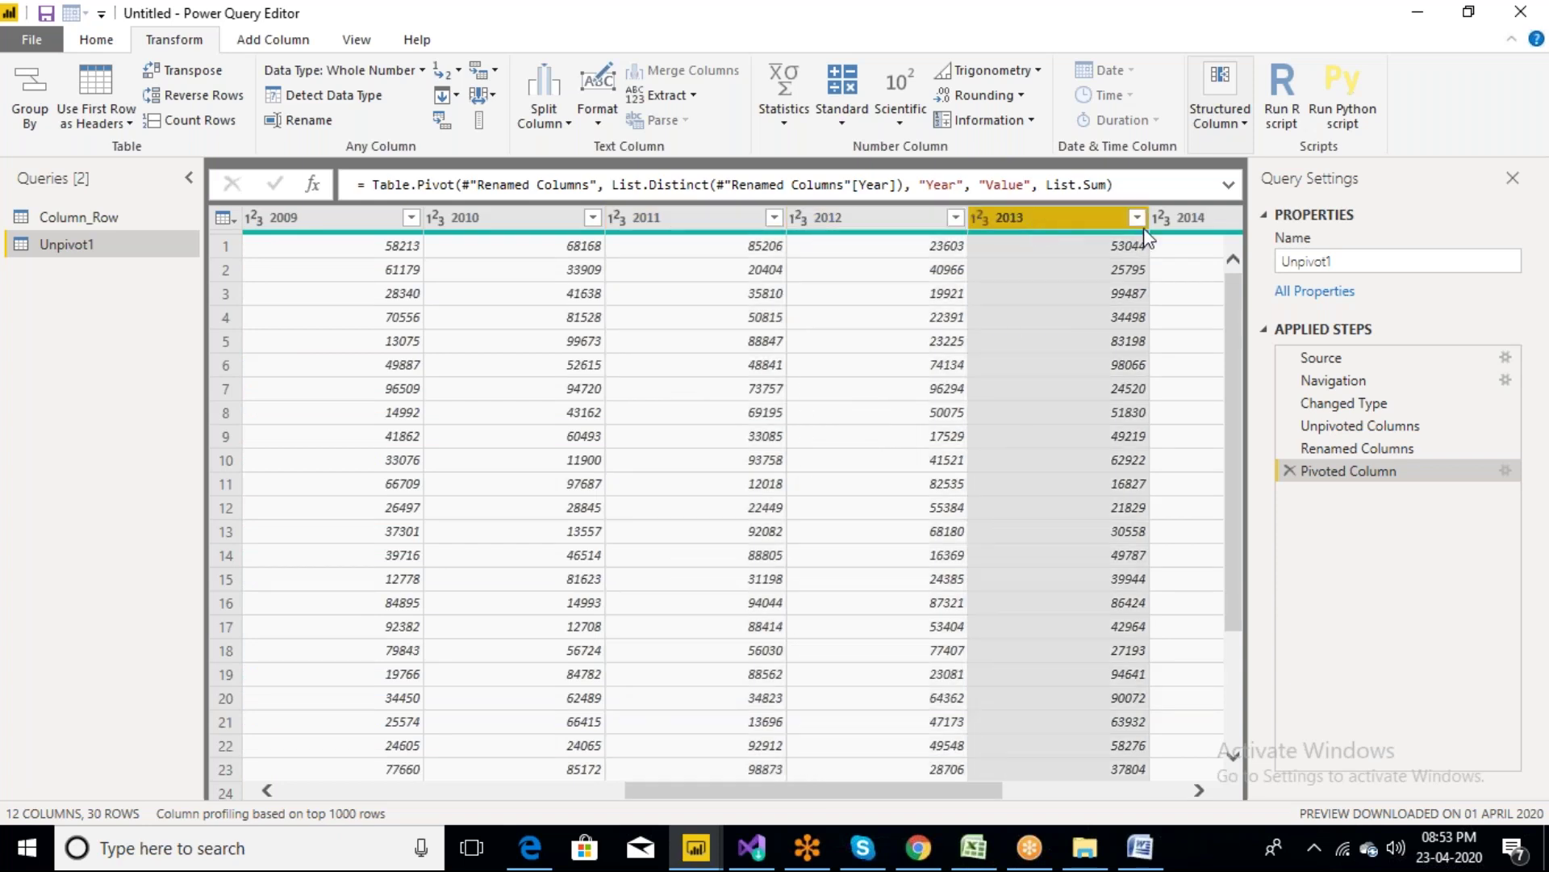
left_click(1186, 218)
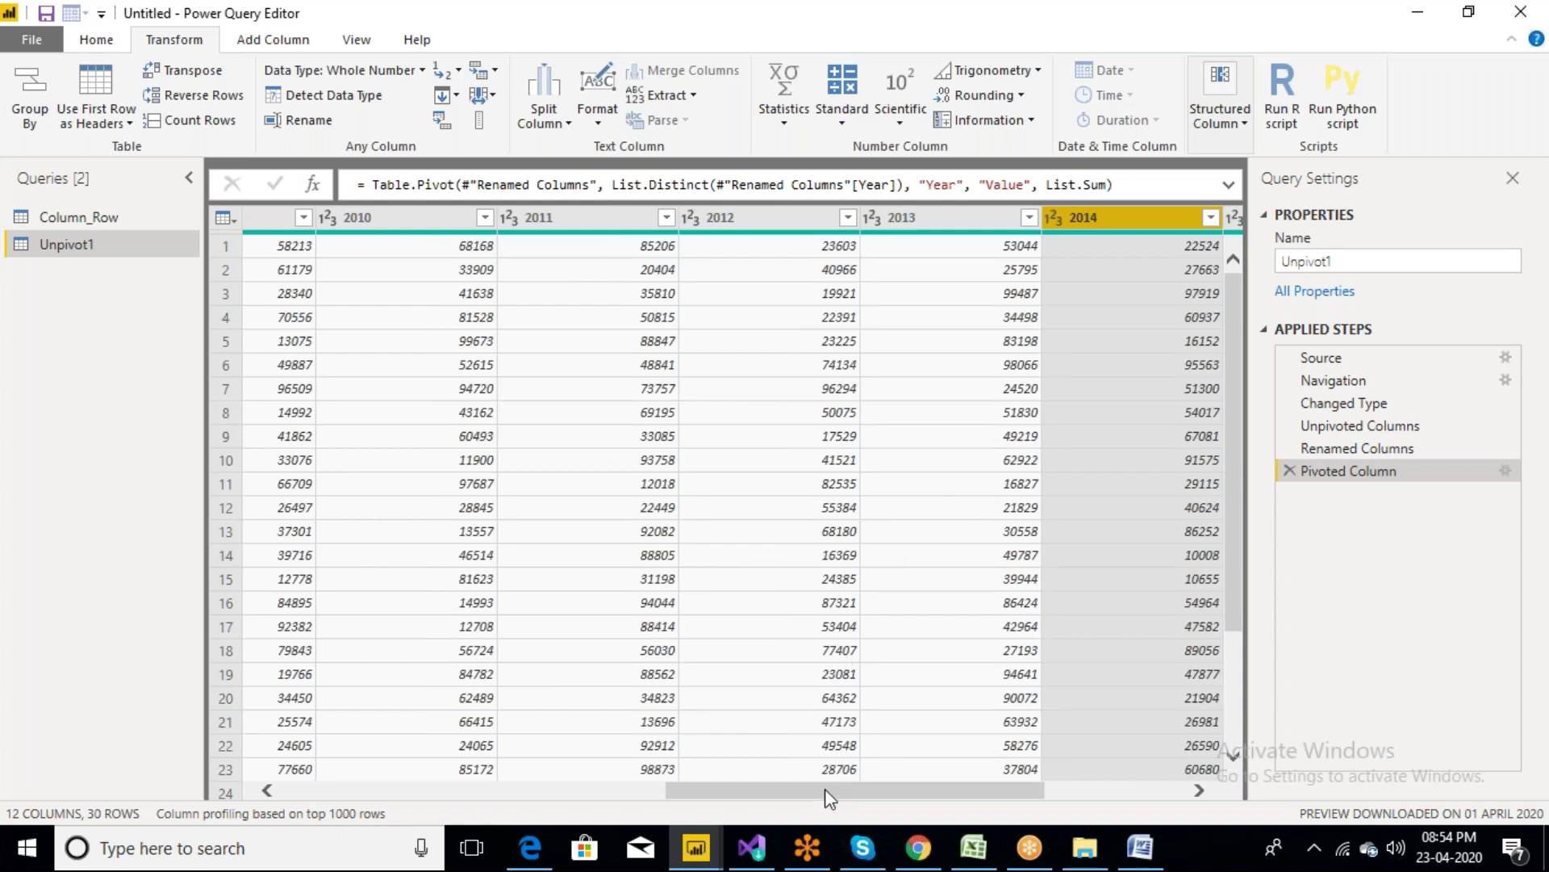
left_click_drag(824, 790, 390, 780)
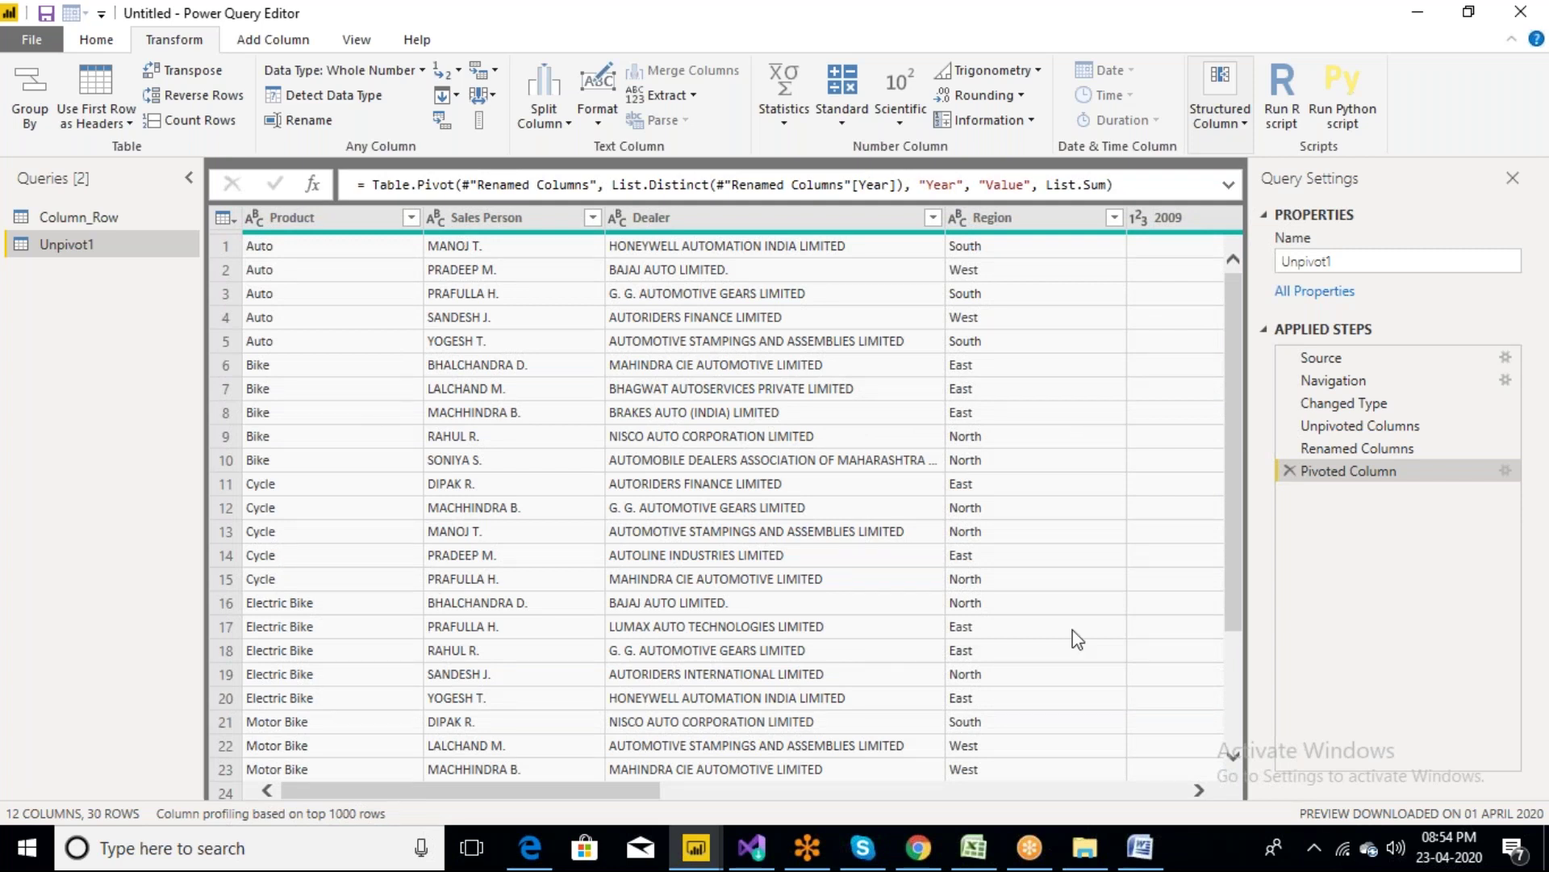
Highlight the Transpose entry in the Word list of column transformations and return to the Power Query Editor
left_click(1141, 848)
left_click_drag(392, 698, 251, 698)
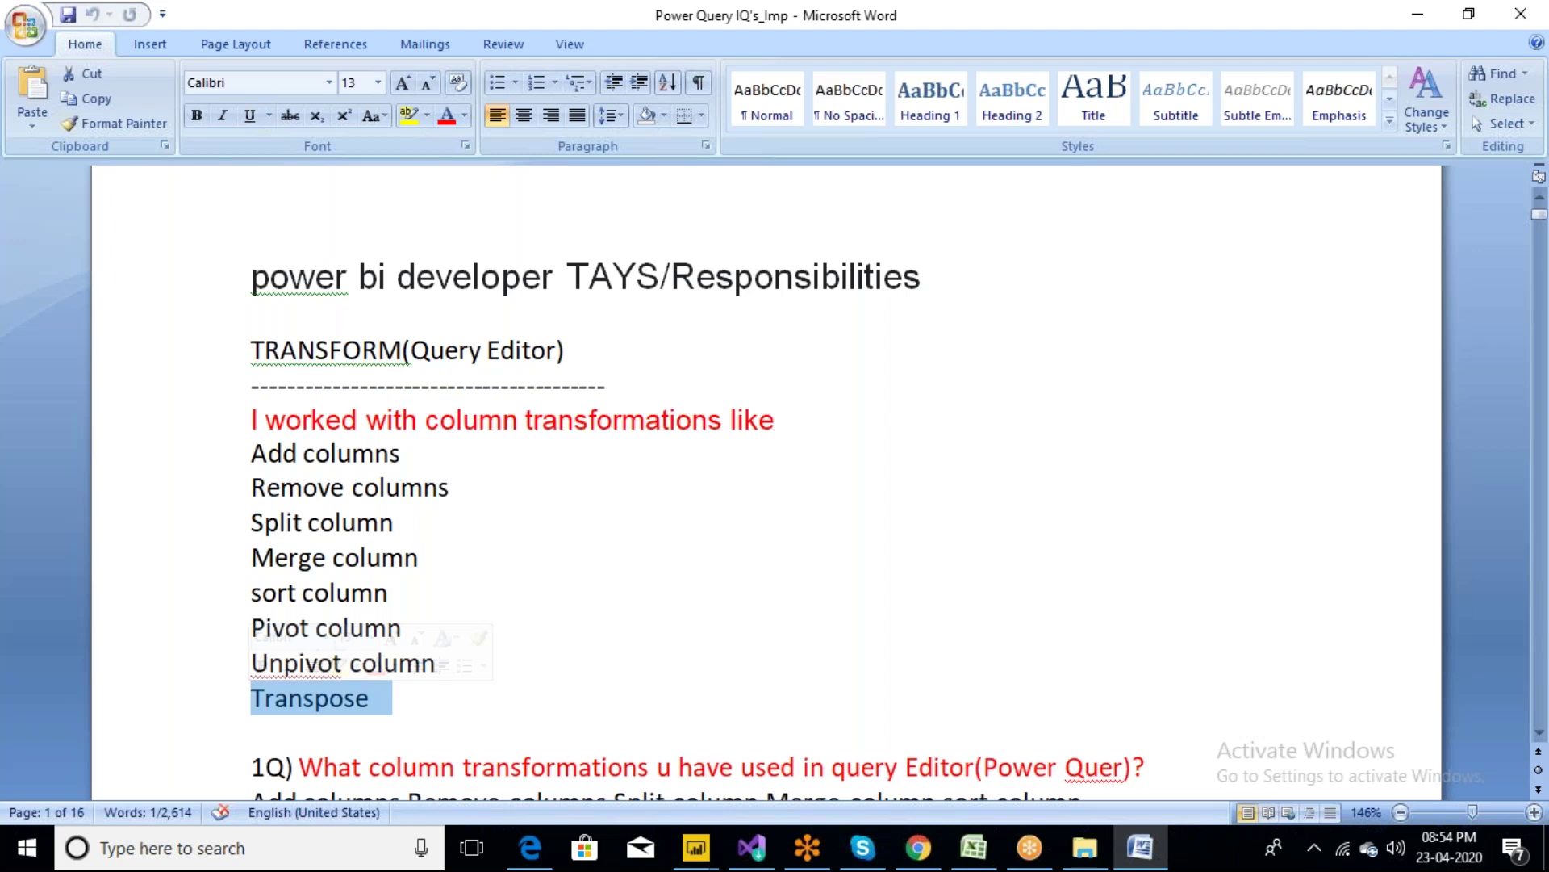
left_click(1416, 17)
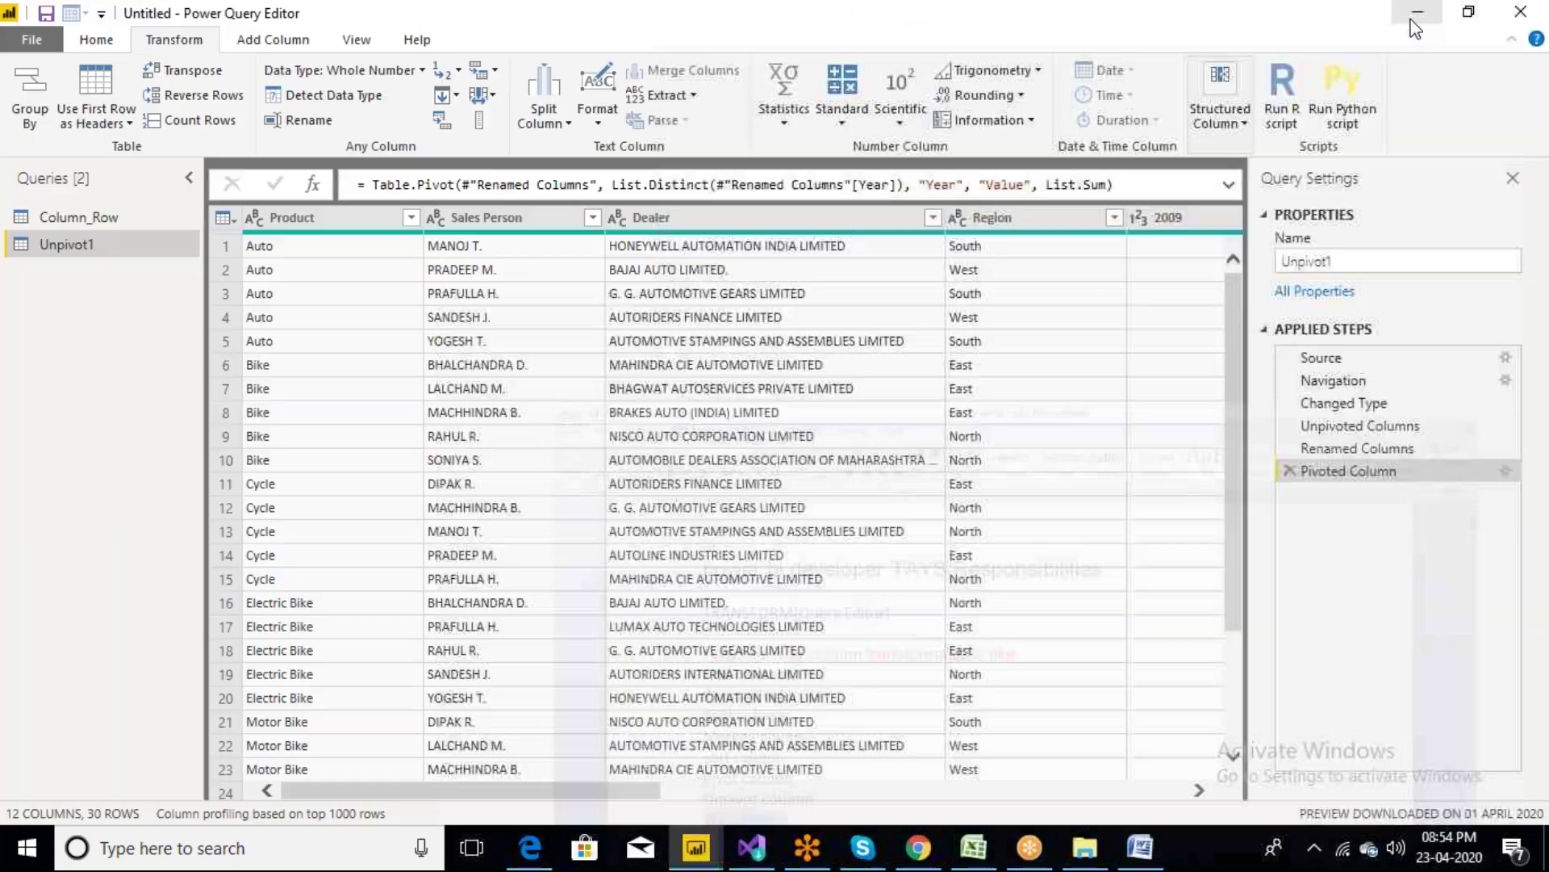
In File Explorer, browse from March 2020 Dextro through Session Material and the power bi notes to Supporting Power BI Files, select its path, and return to Power Query
left_click(1087, 857)
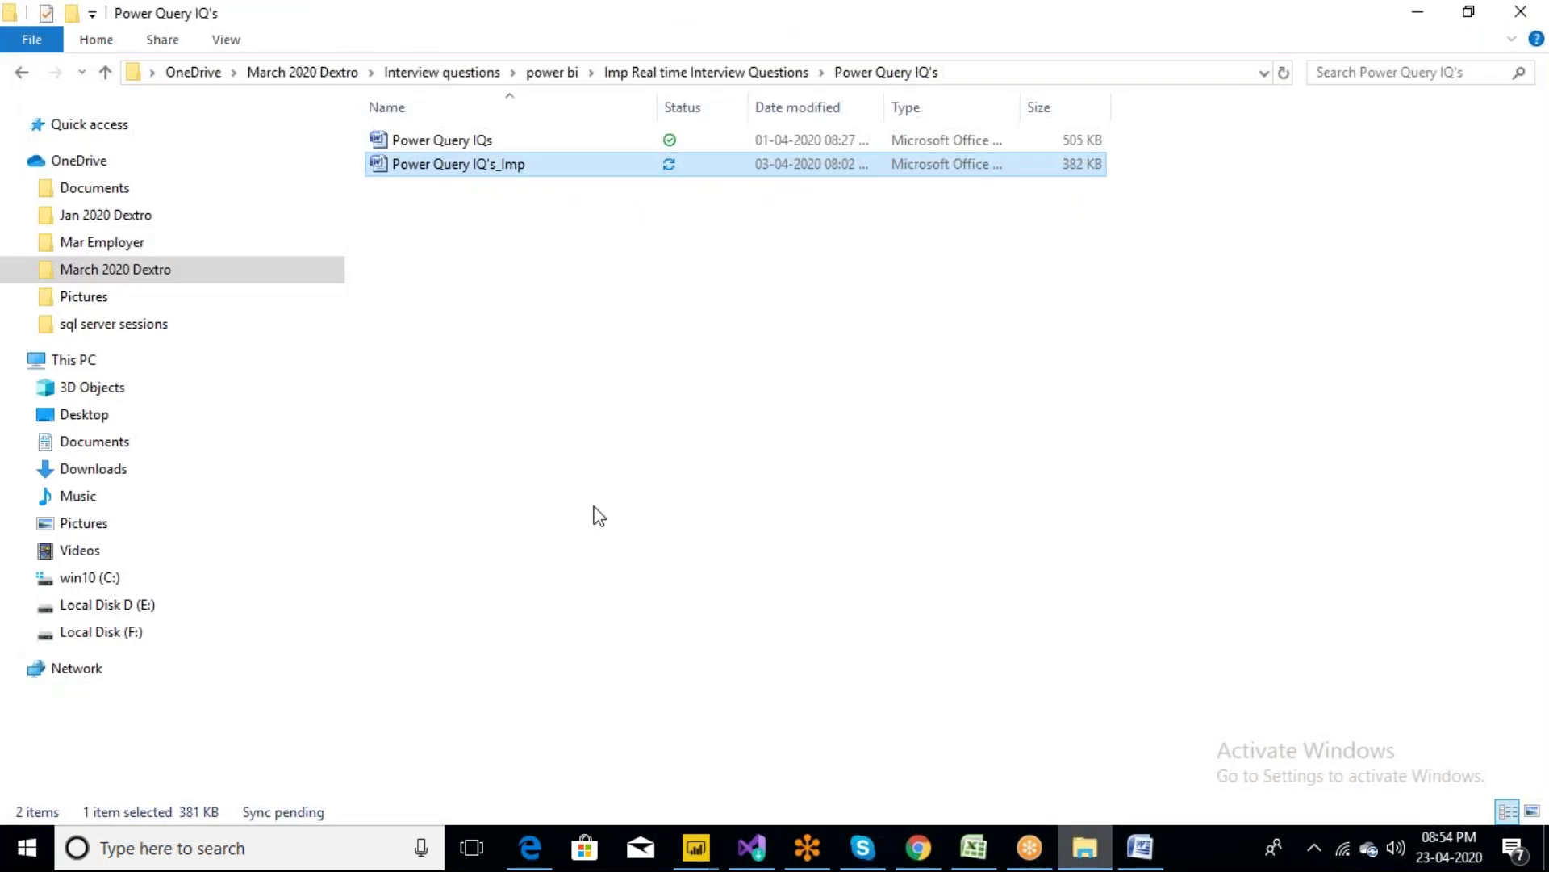
left_click(128, 273)
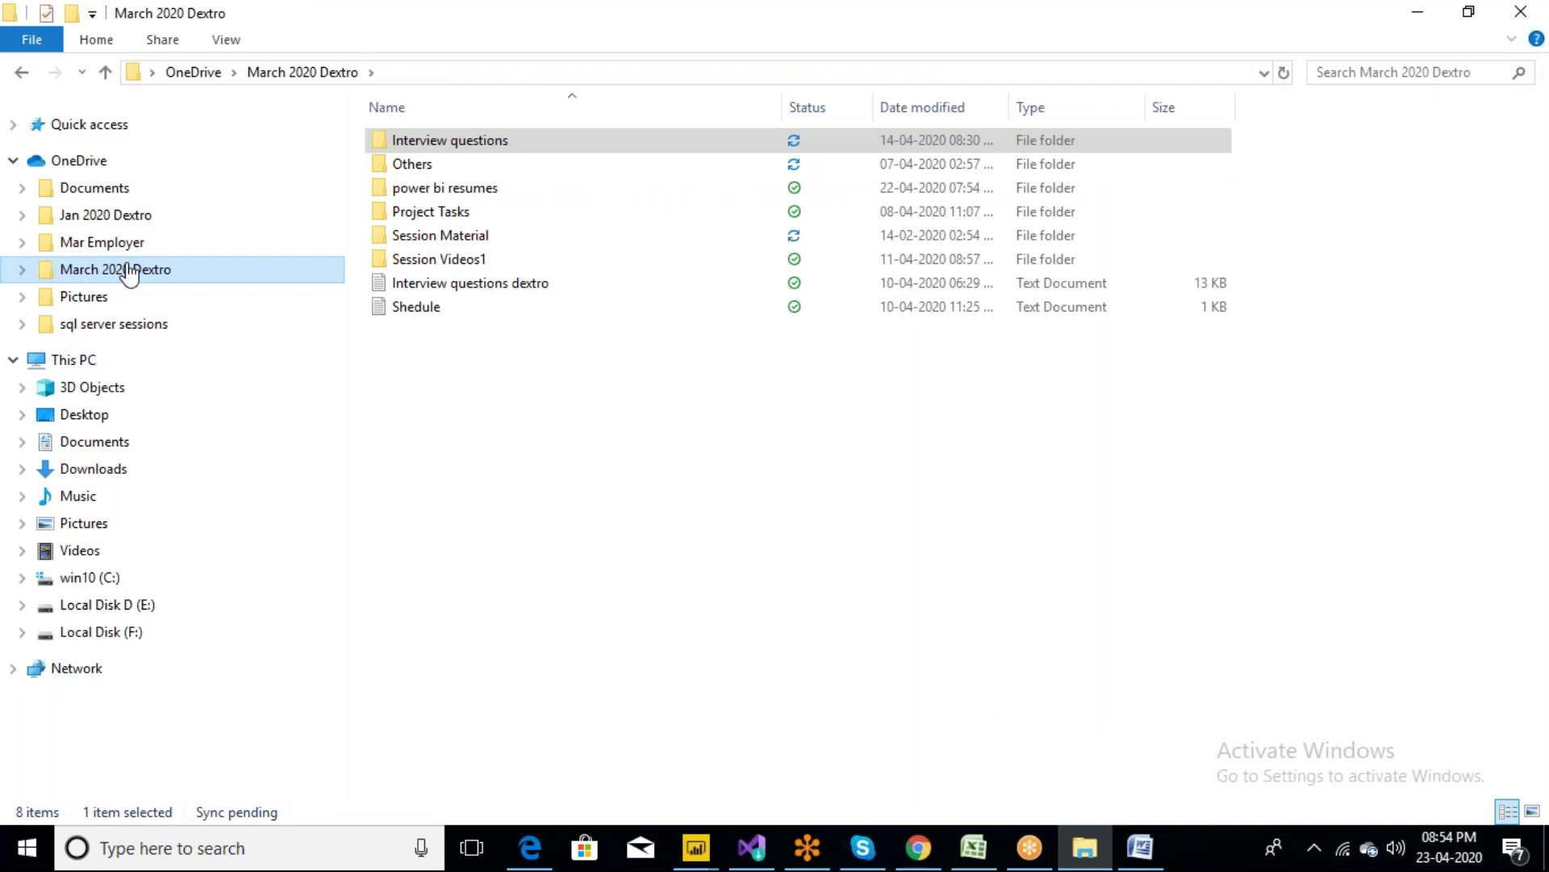
double_click(447, 235)
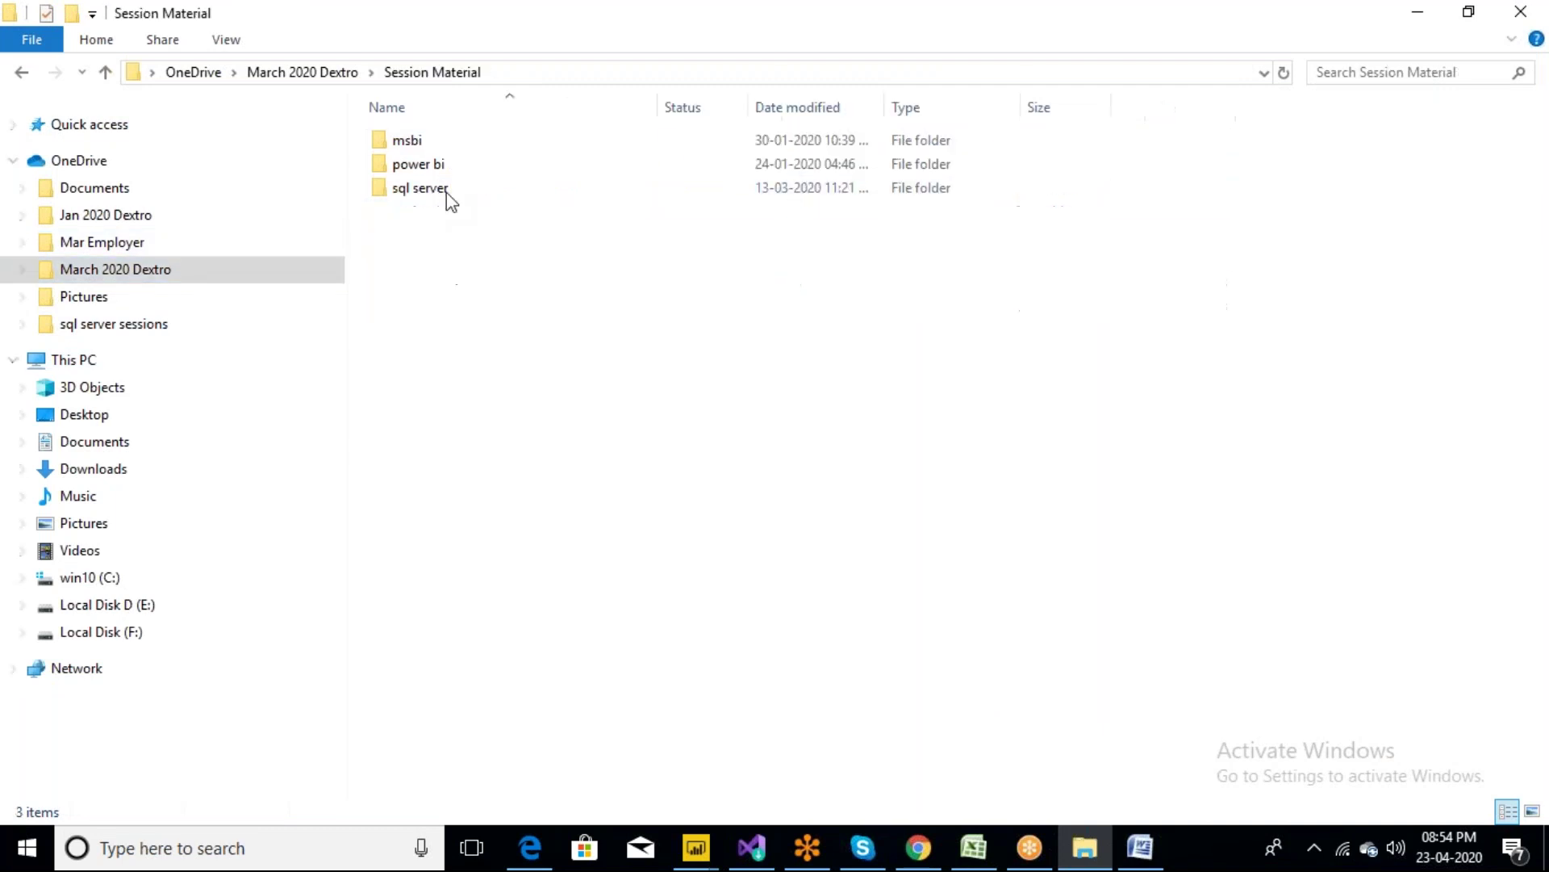
double_click(429, 162)
double_click(426, 150)
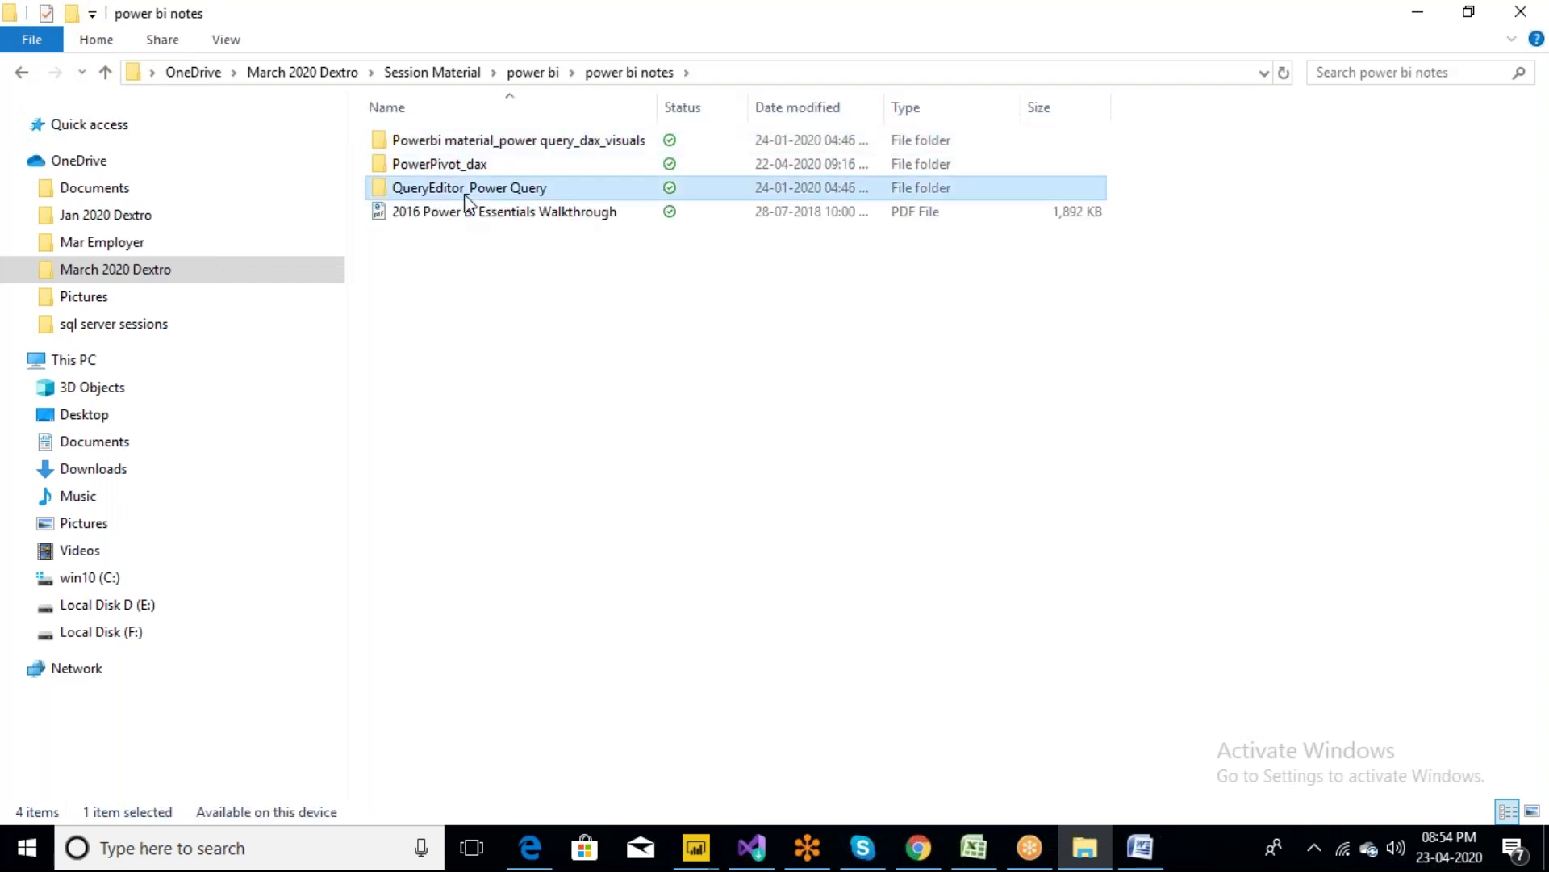
double_click(464, 188)
double_click(439, 147)
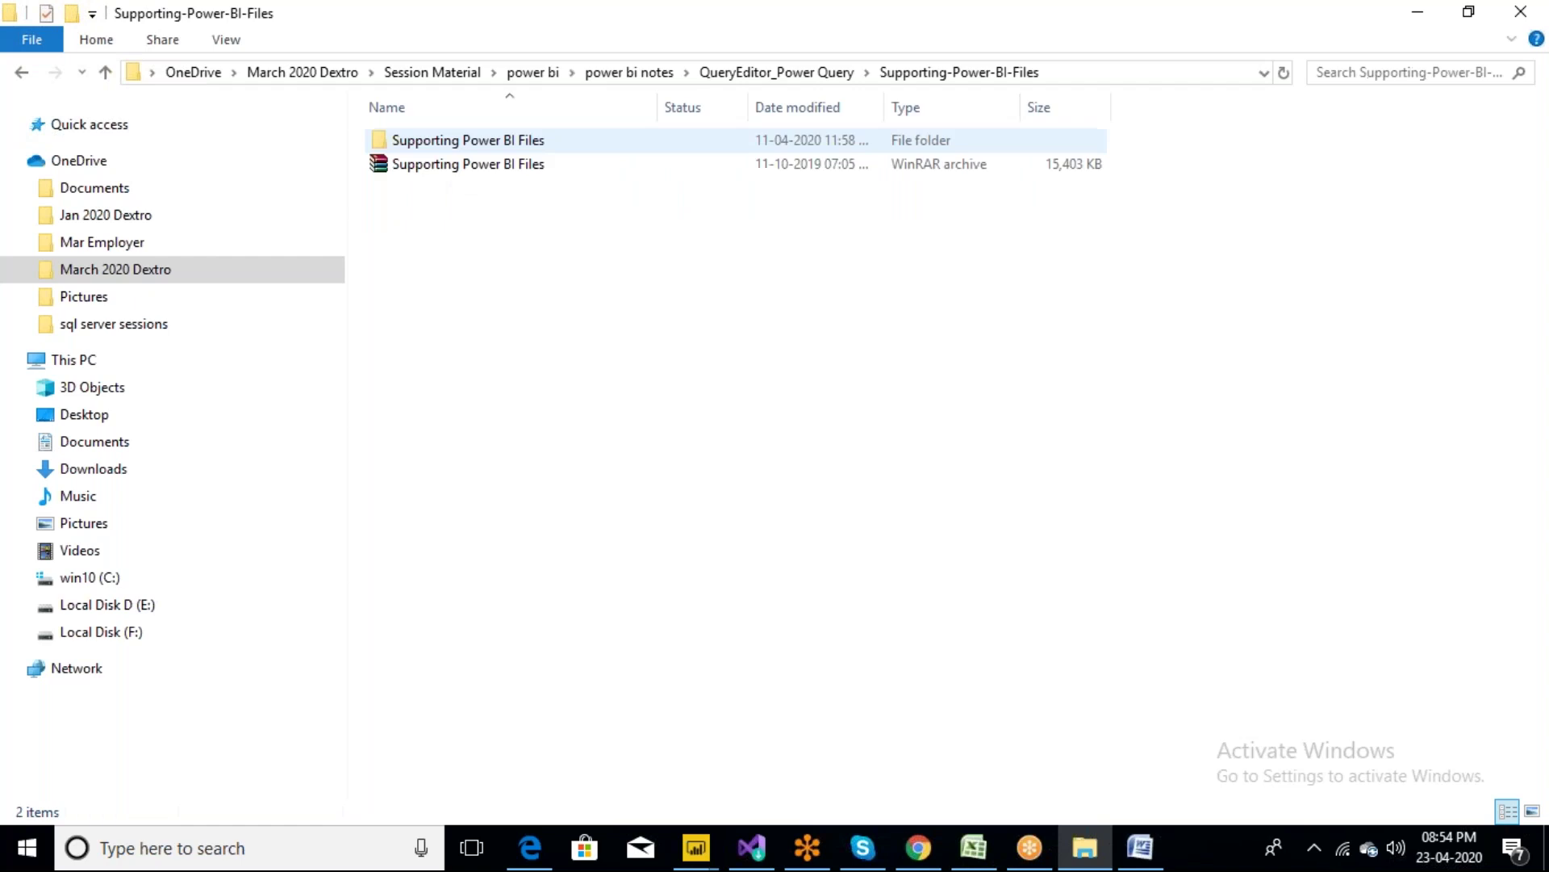
double_click(444, 144)
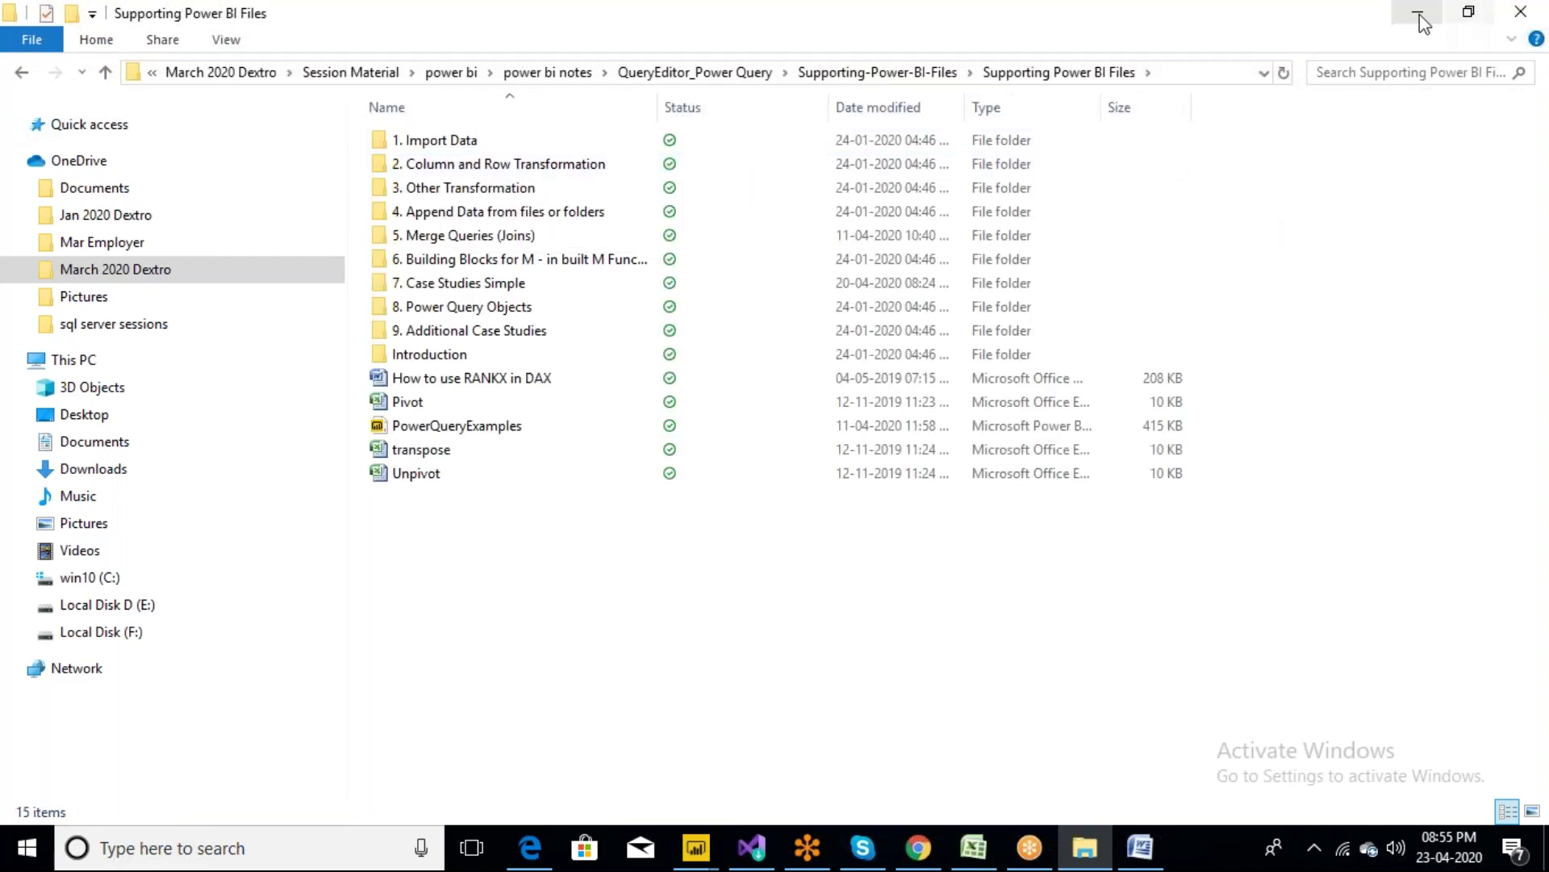
left_click(1179, 80)
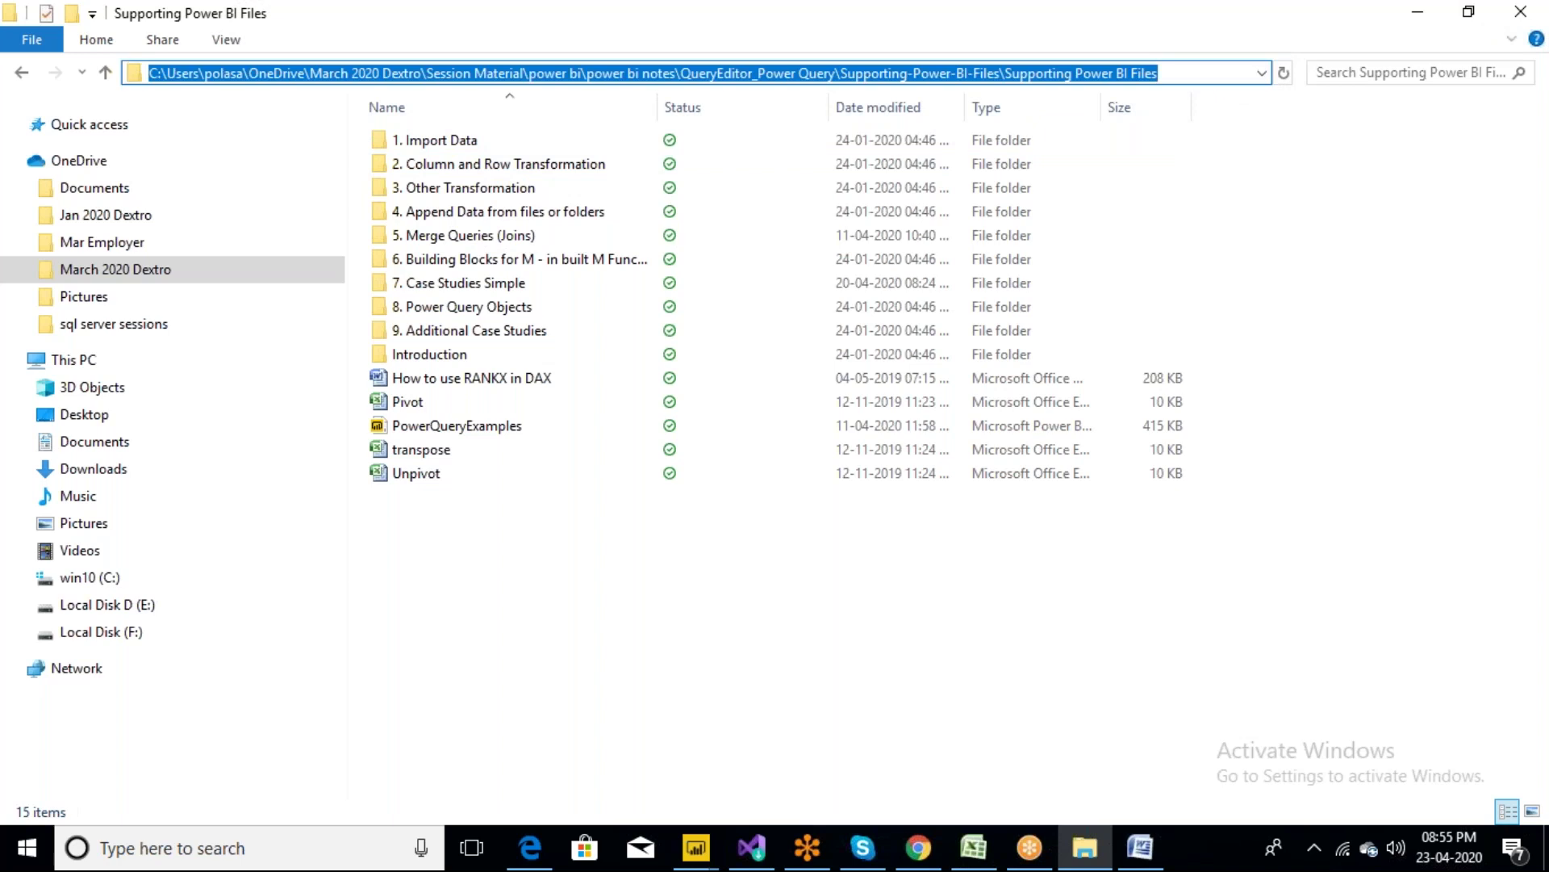
left_click(1414, 9)
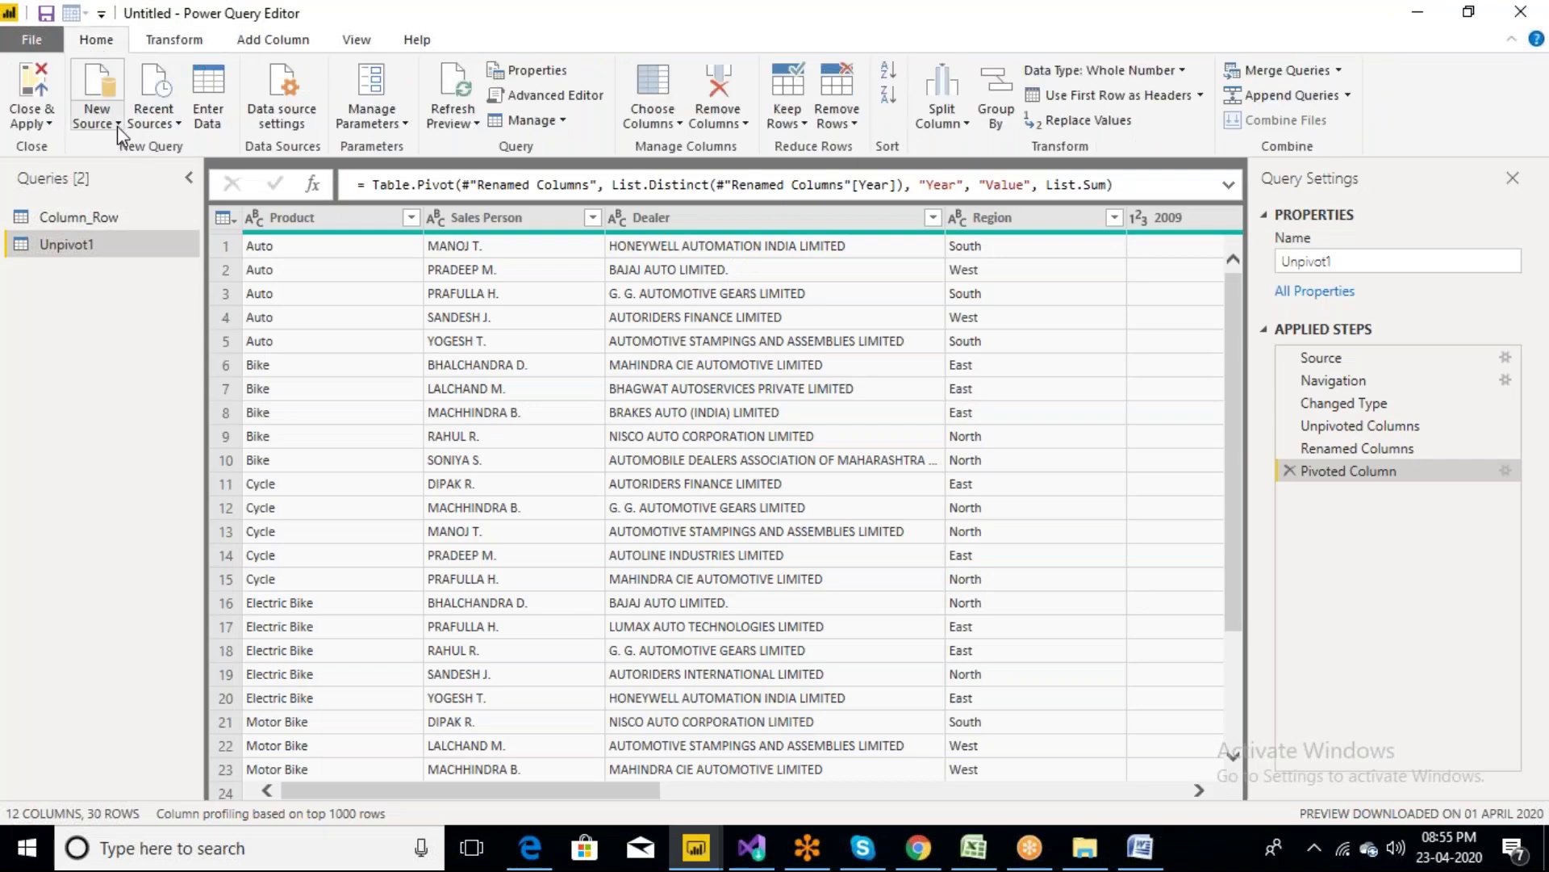
Import the transpose sheet from the Excel workbook transpose in the Supporting Power BI Files folder as a new query
left_click(118, 124)
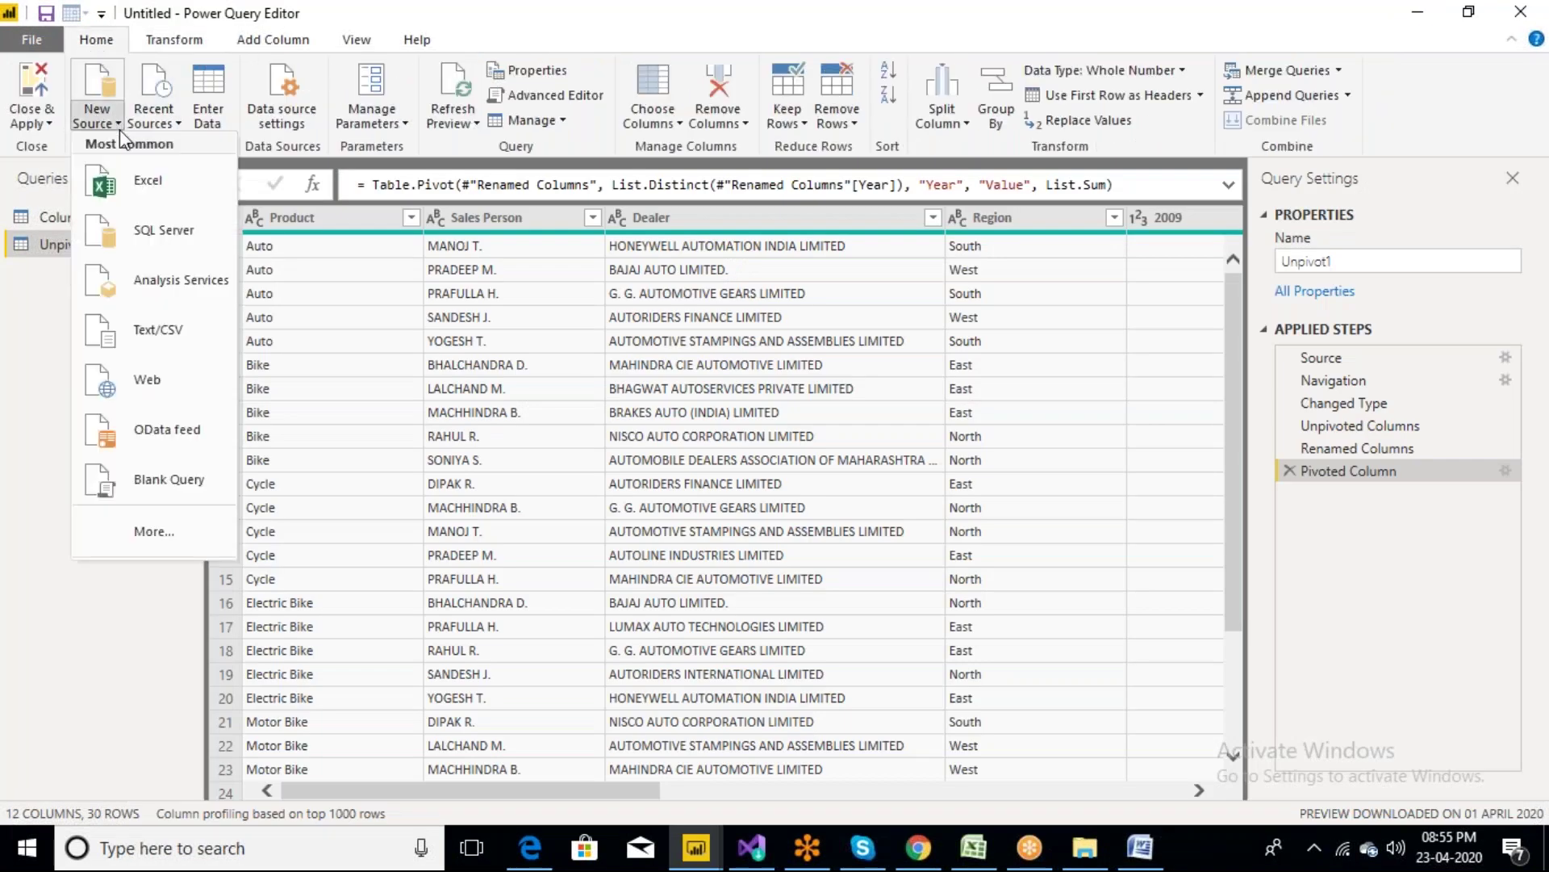
left_click(146, 194)
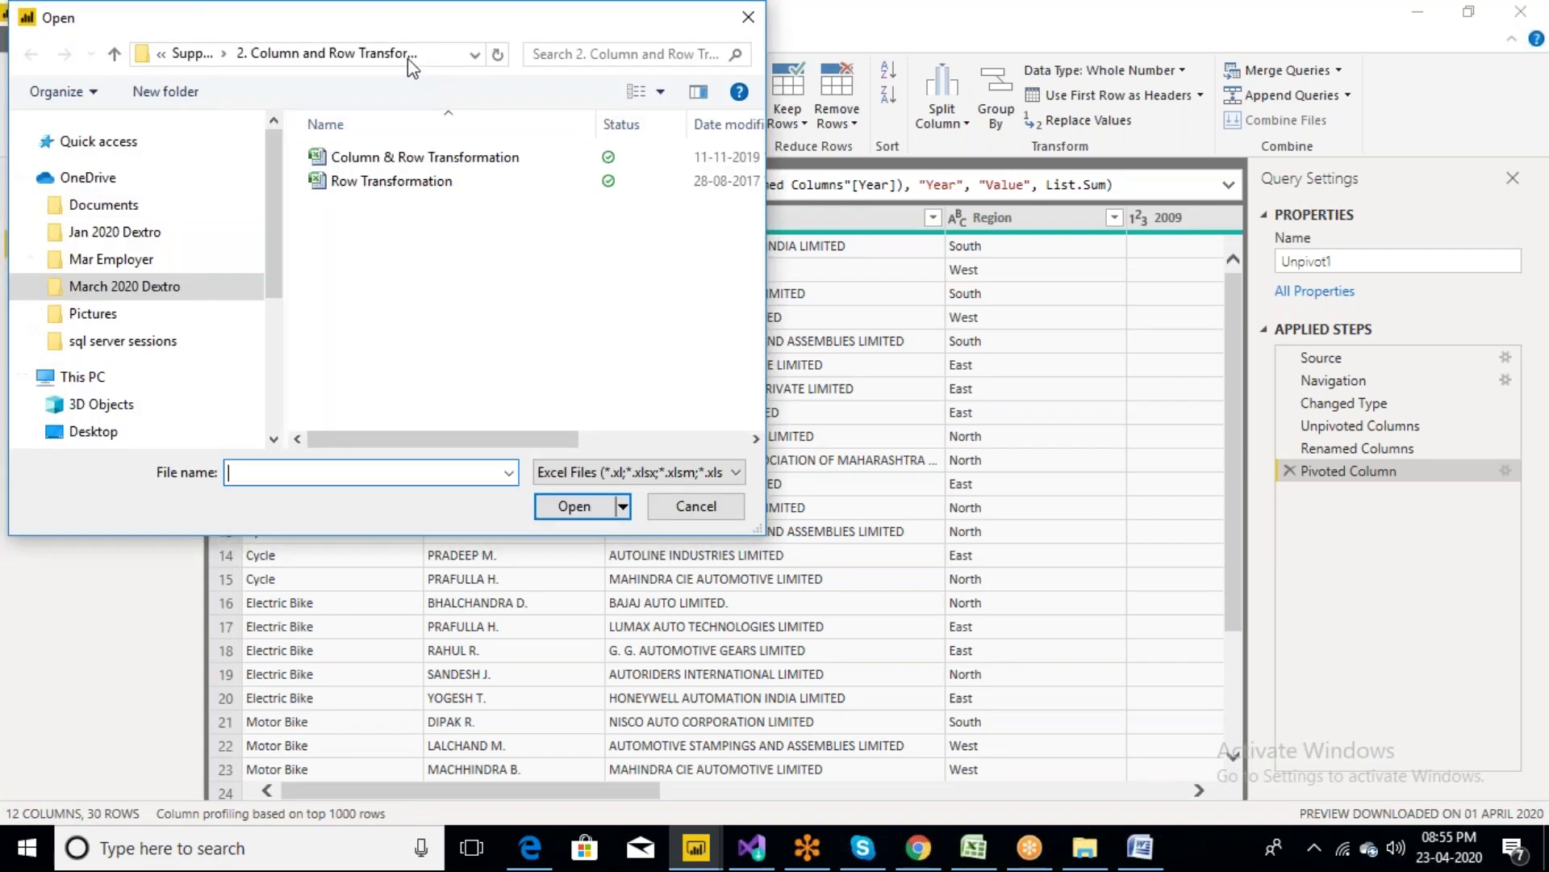
left_click(189, 54)
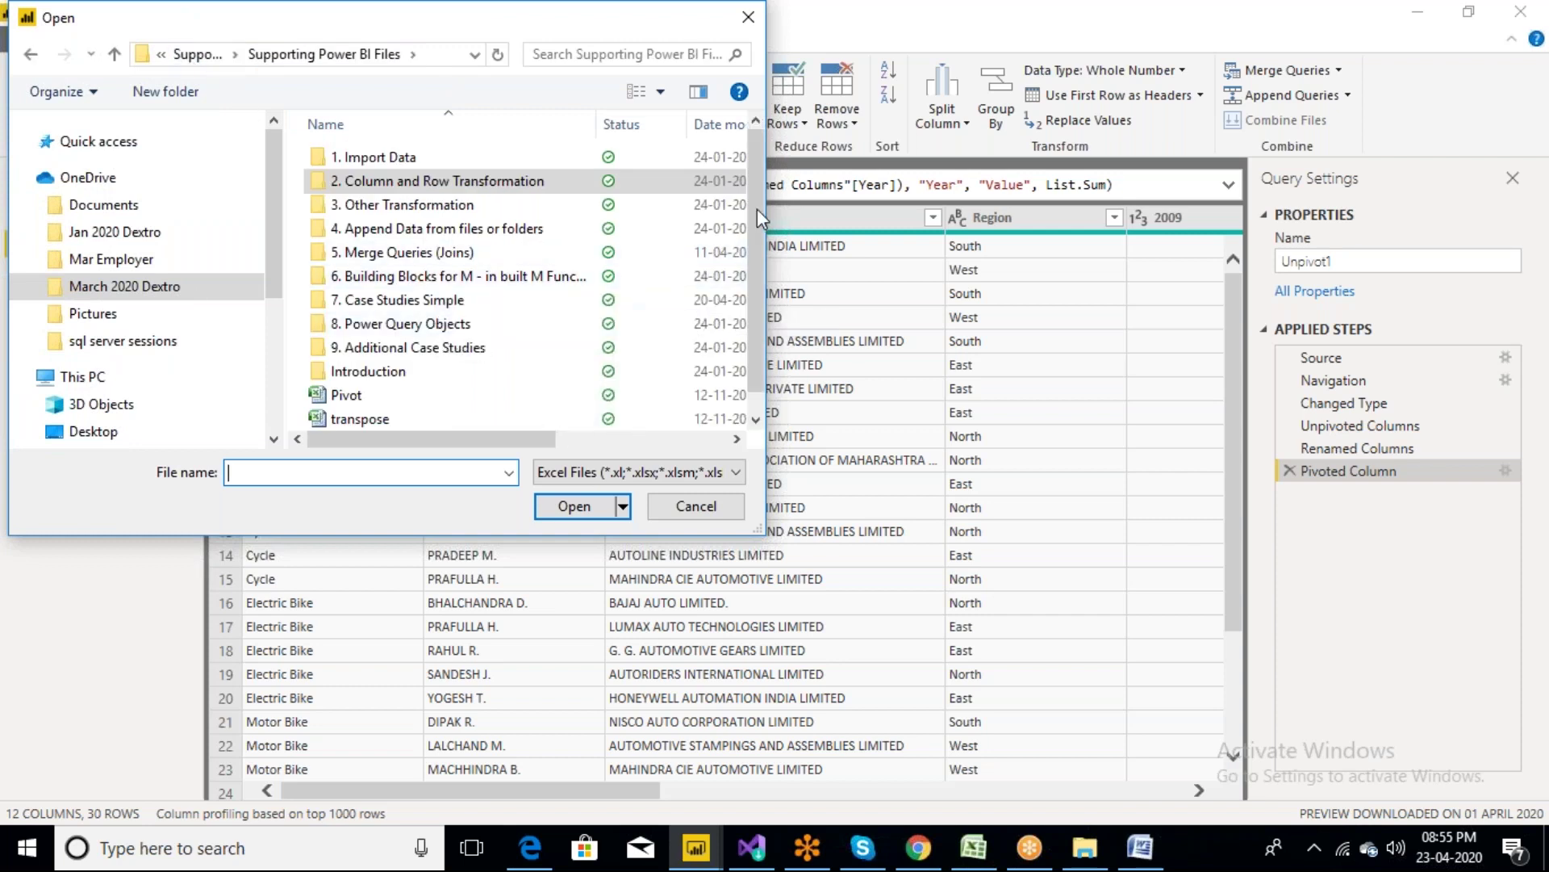
left_click_drag(758, 221, 759, 302)
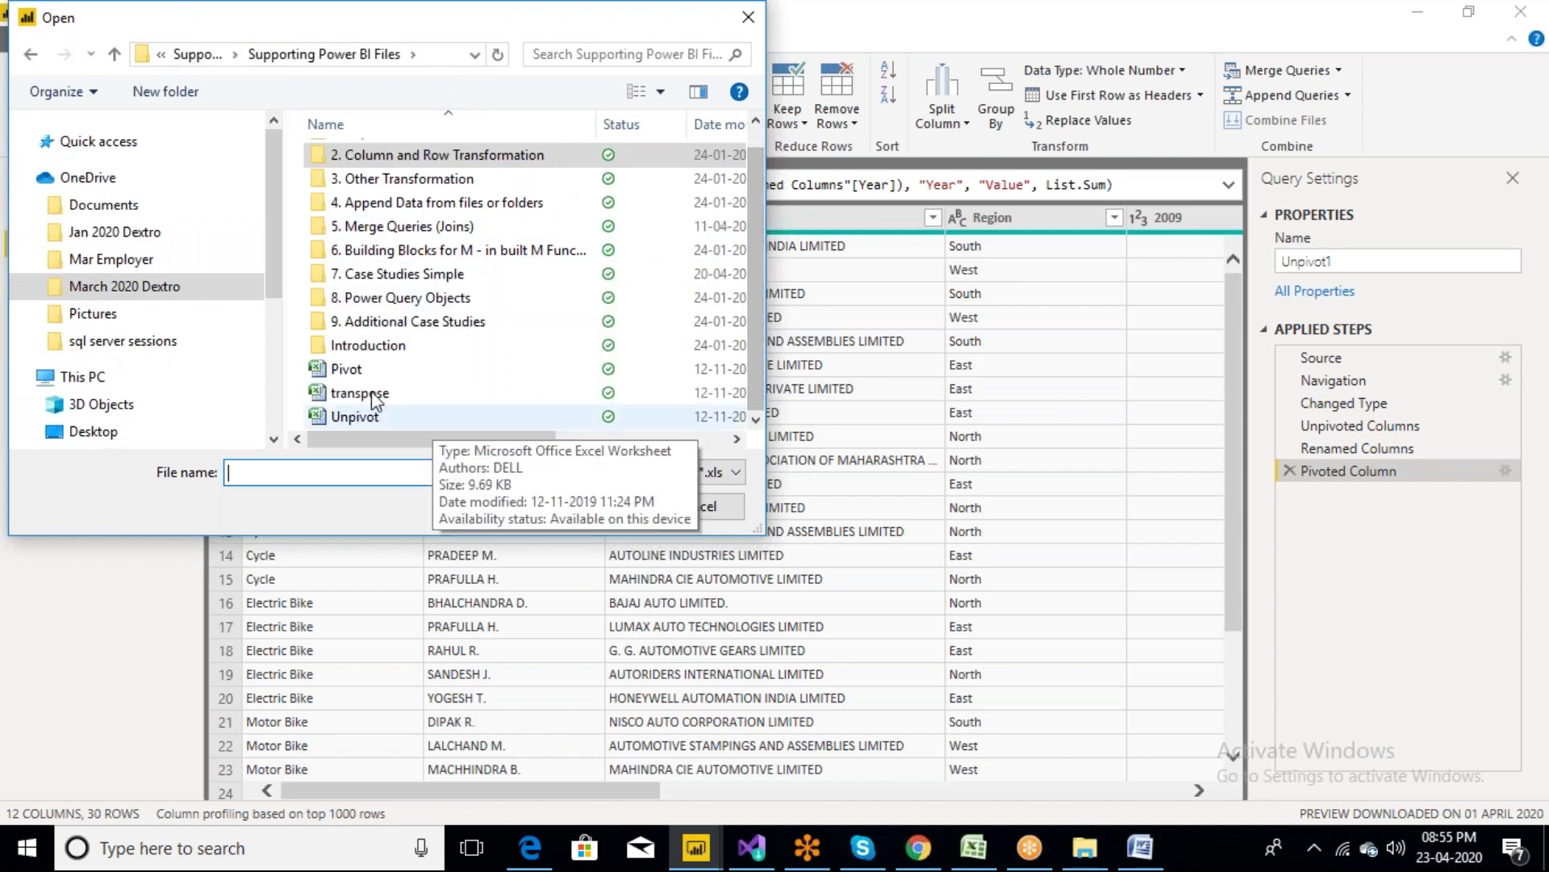
left_click(436, 393)
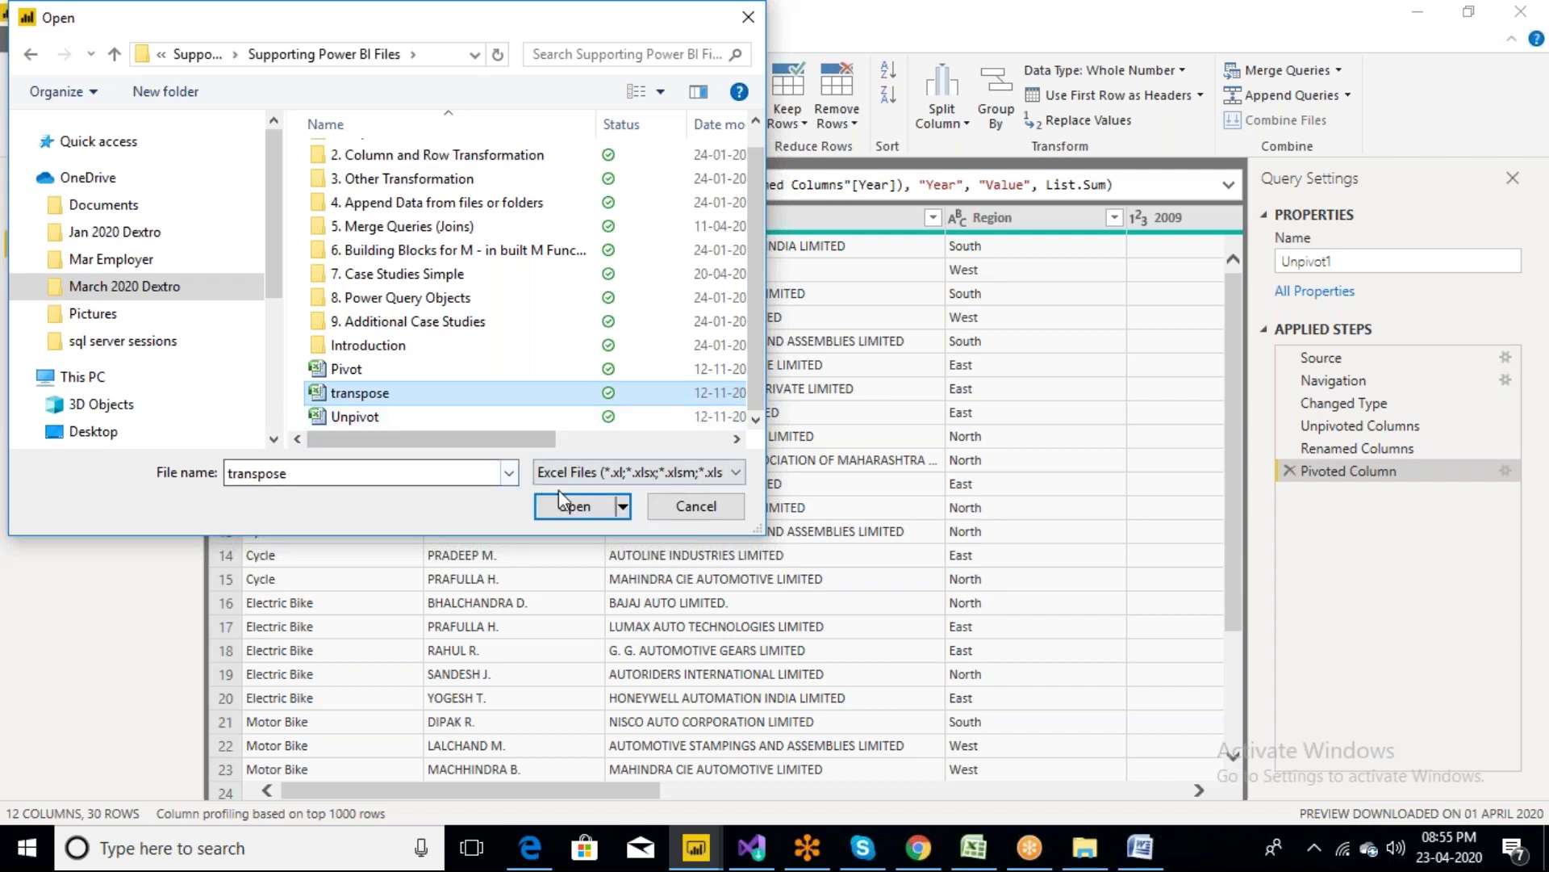
left_click(578, 509)
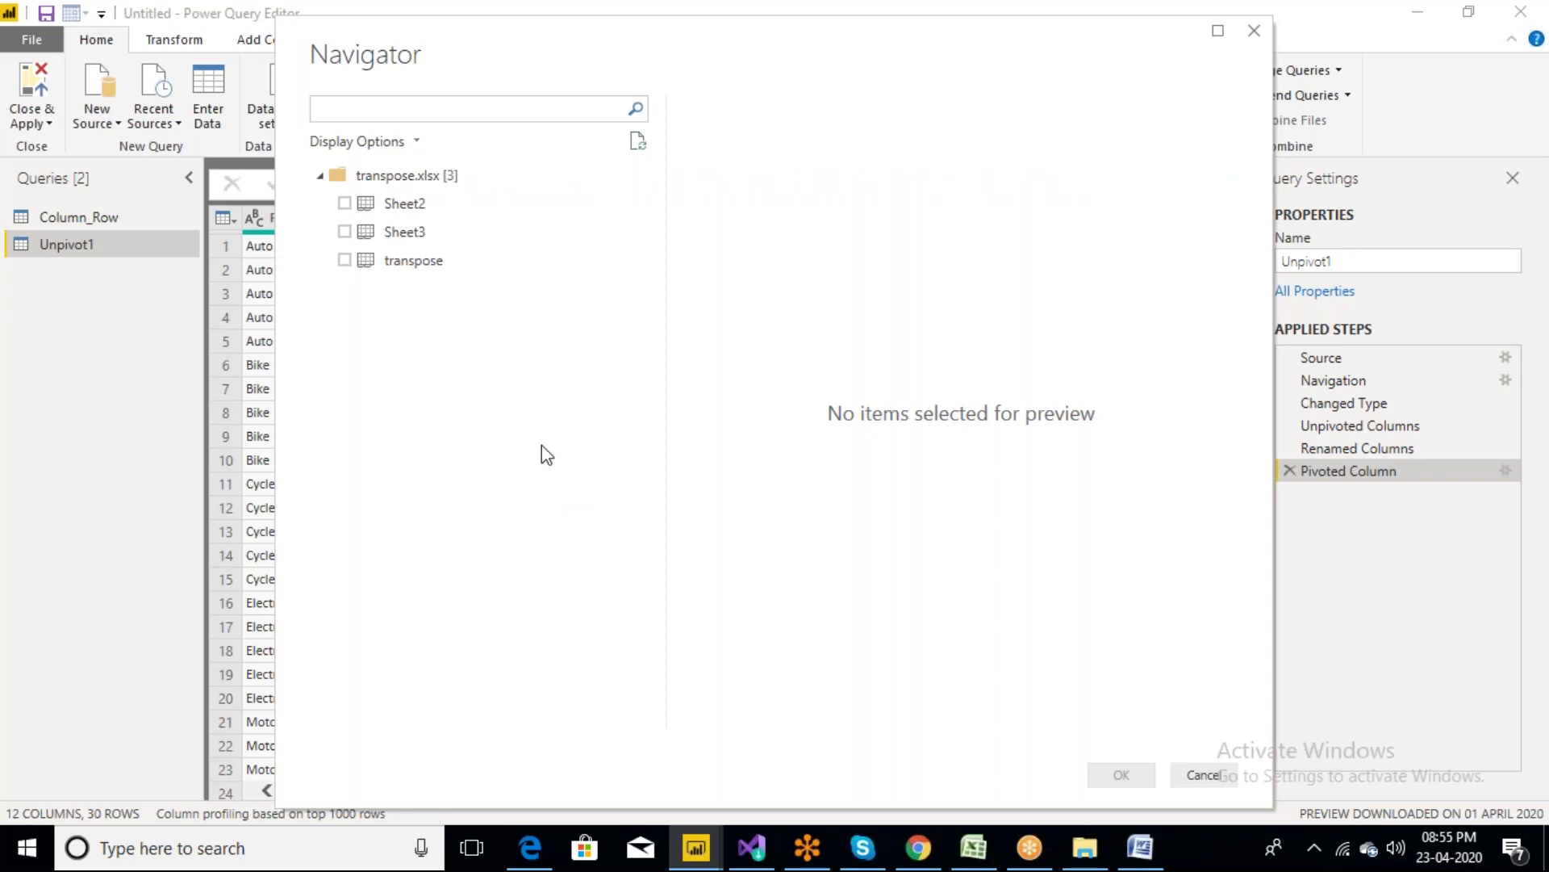
left_click(346, 261)
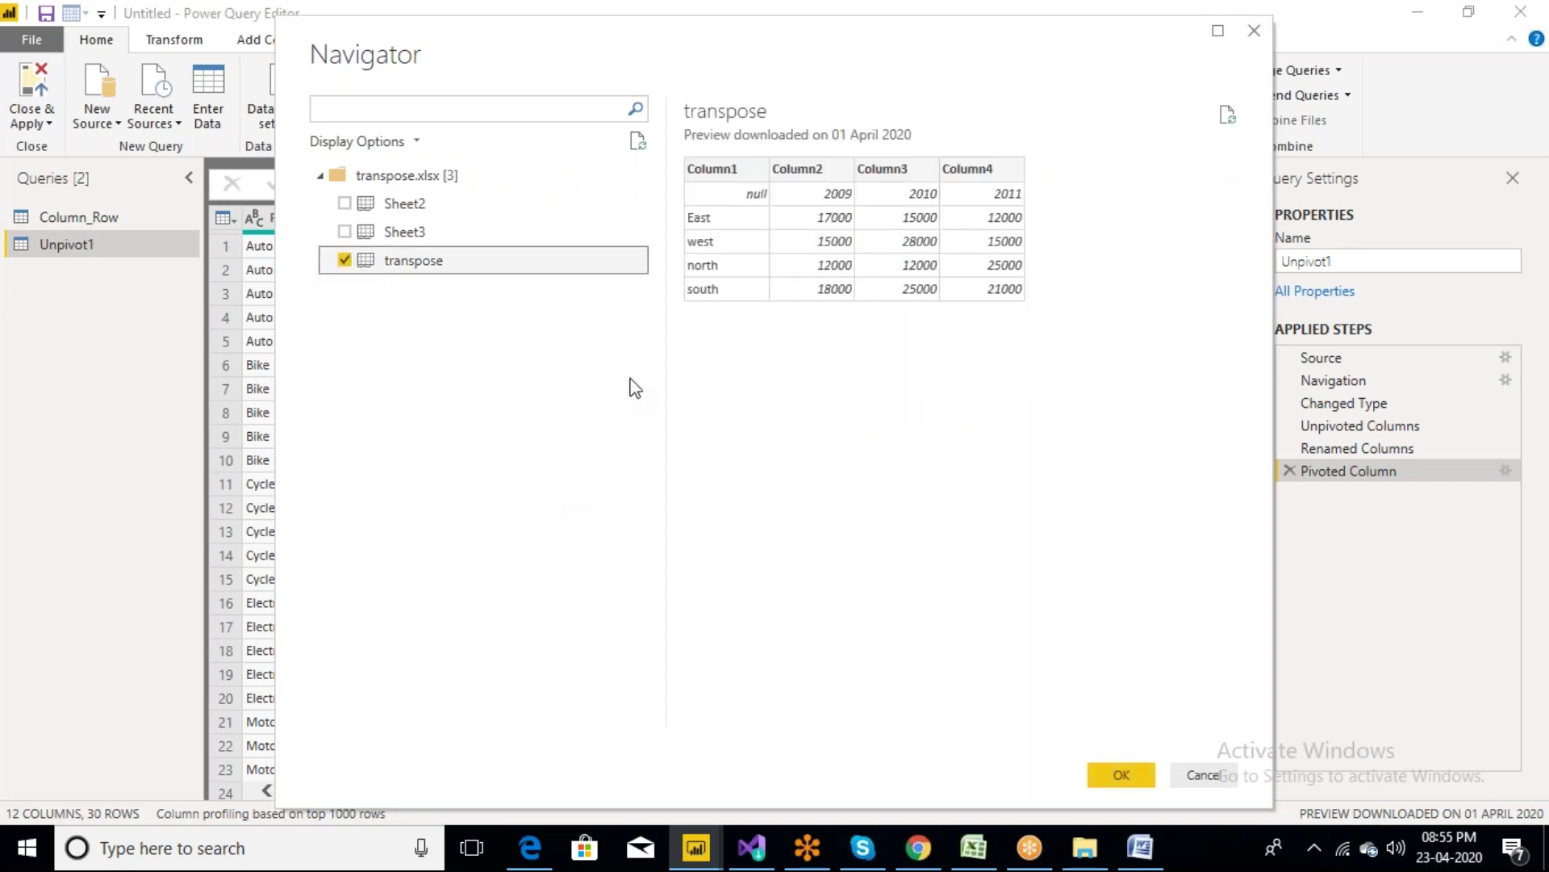
left_click(1124, 775)
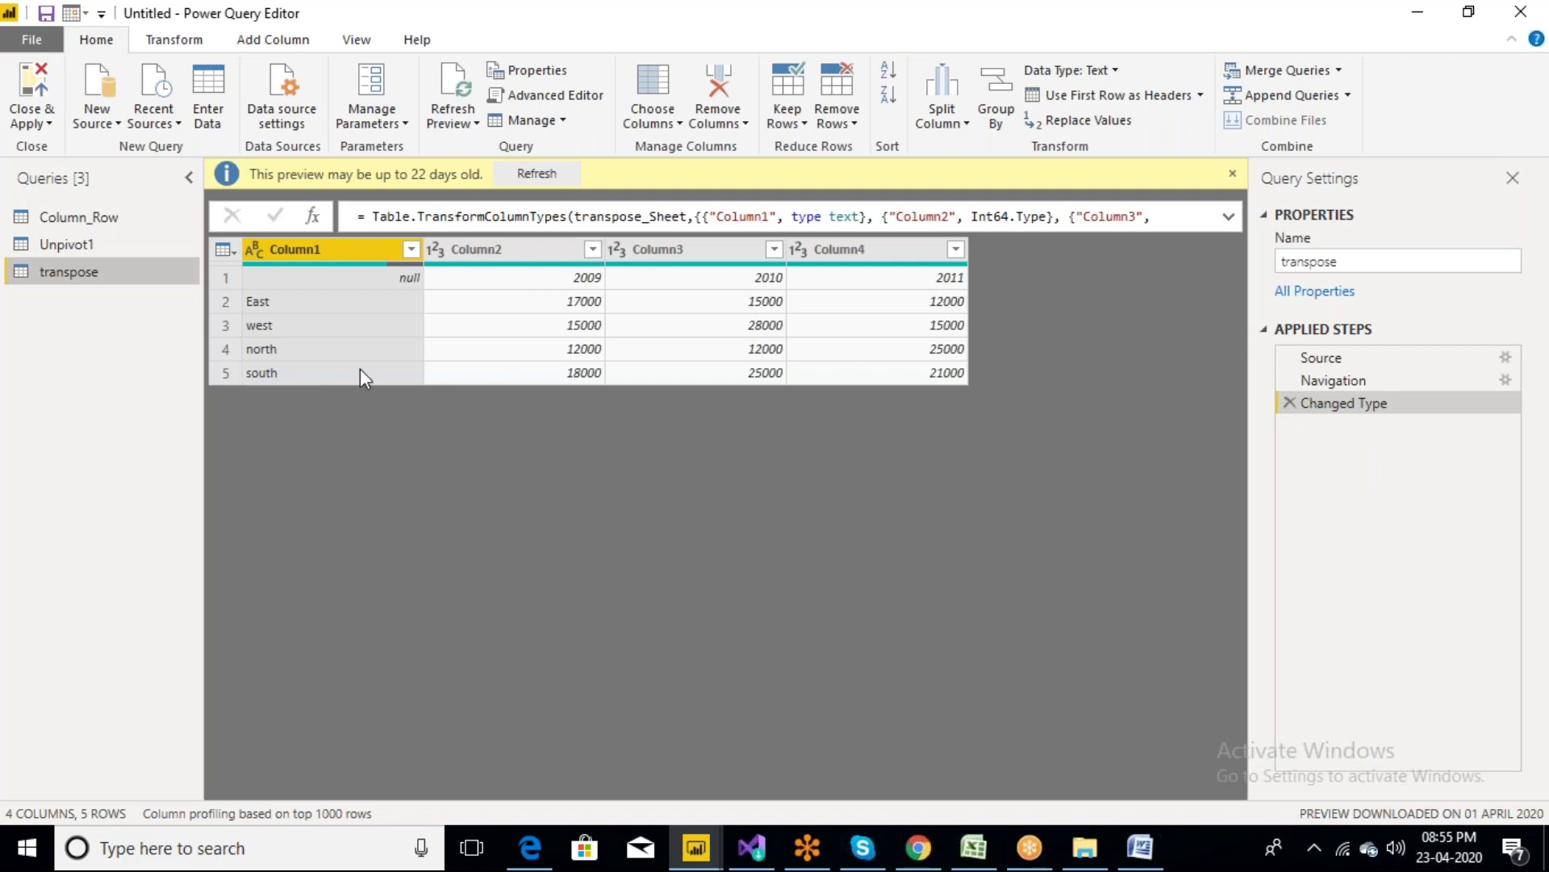
Examine the region names in Column1 and the year values in the first row of the transpose query
left_click(276, 305)
left_click(565, 277)
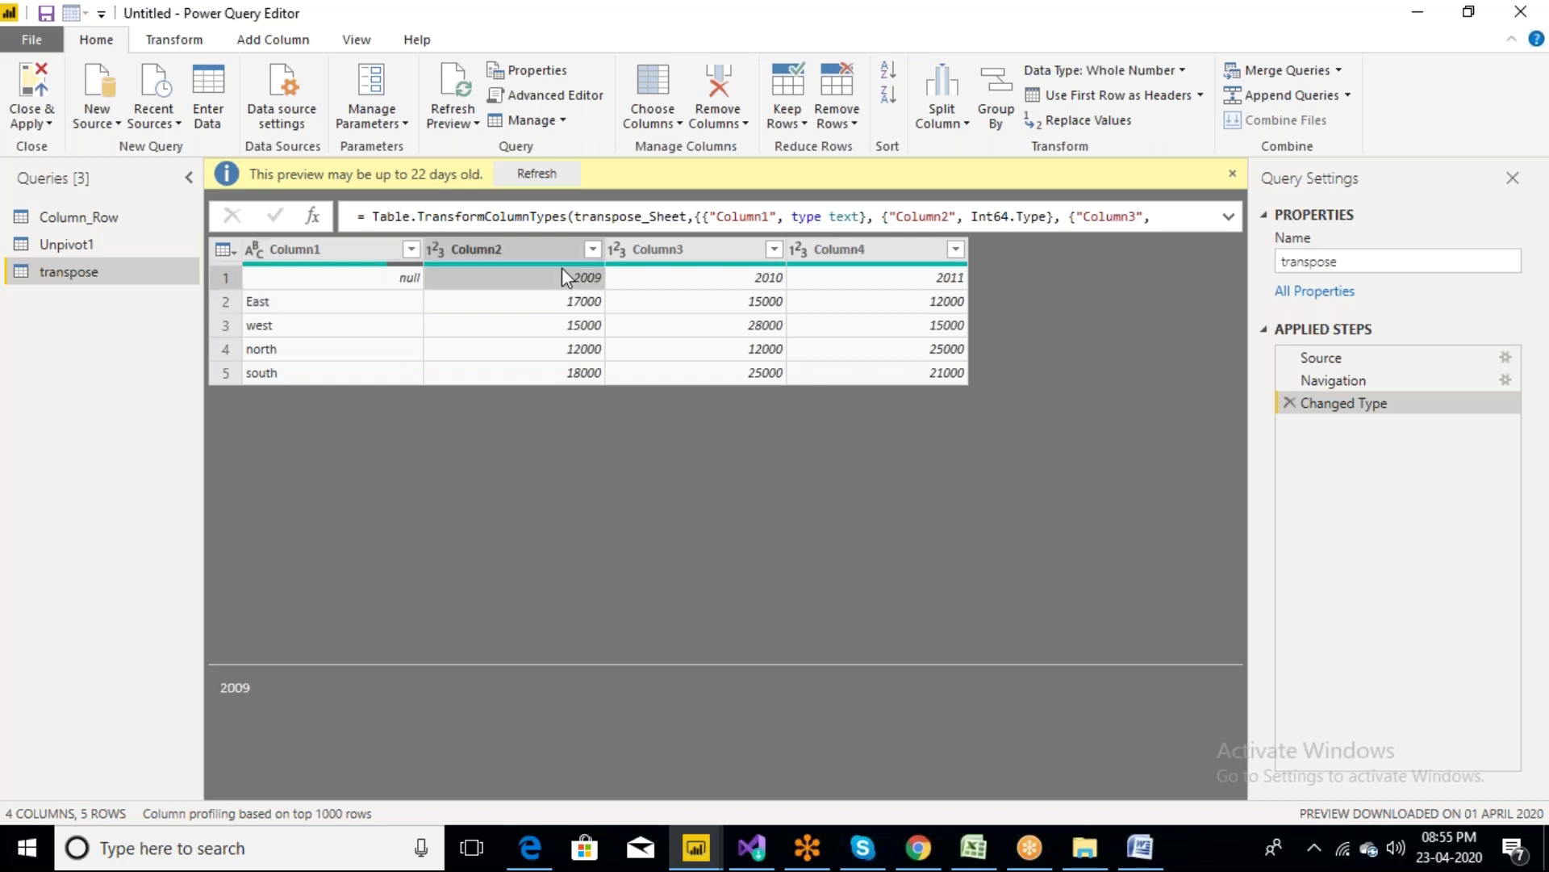
left_click(692, 283)
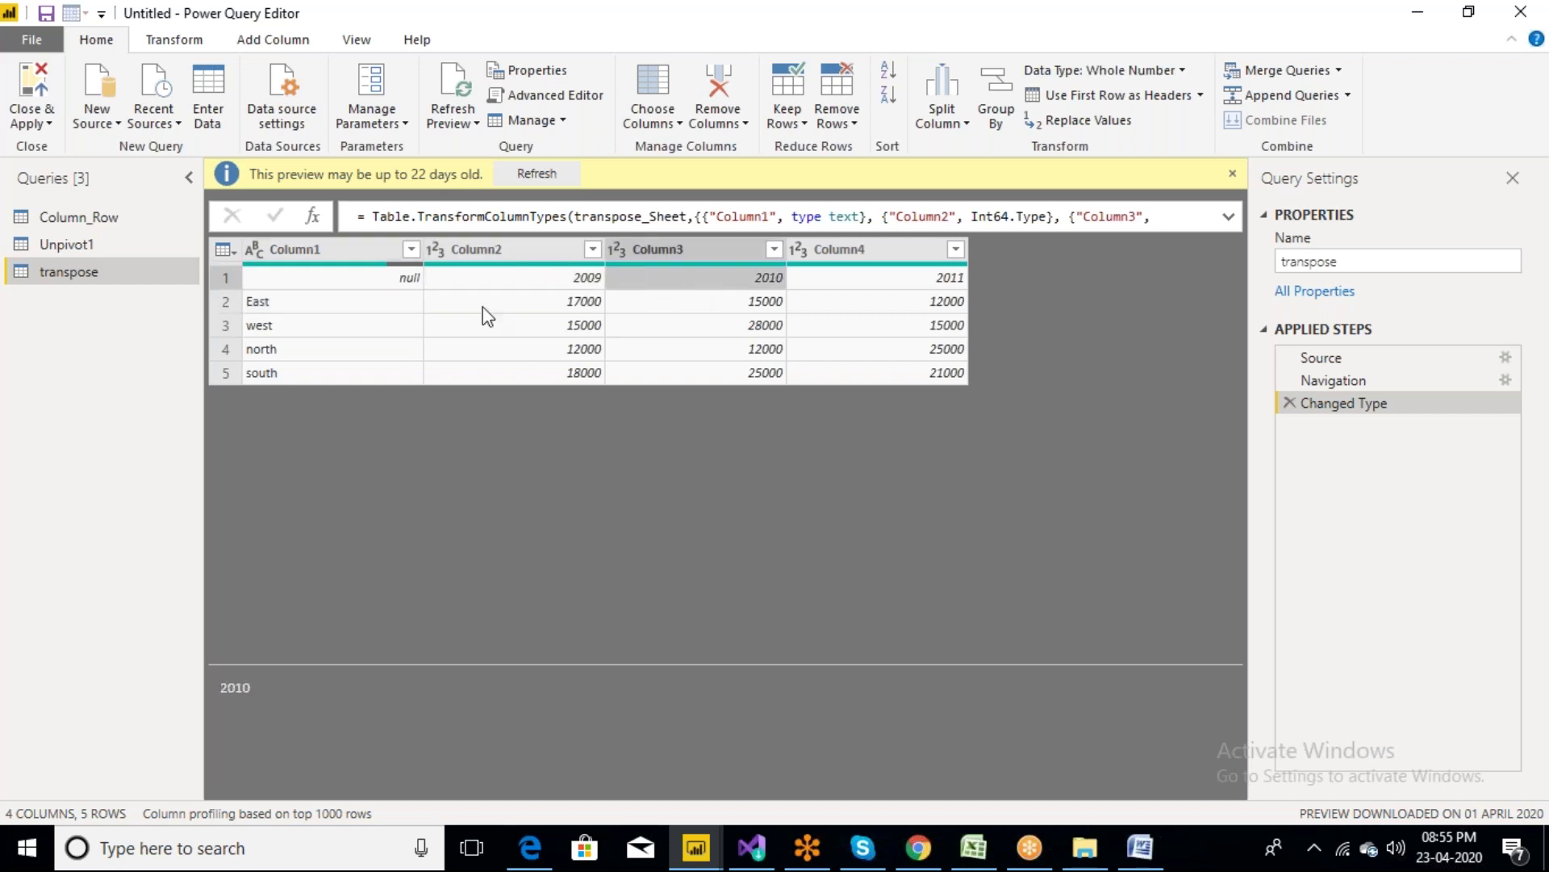
left_click(312, 324)
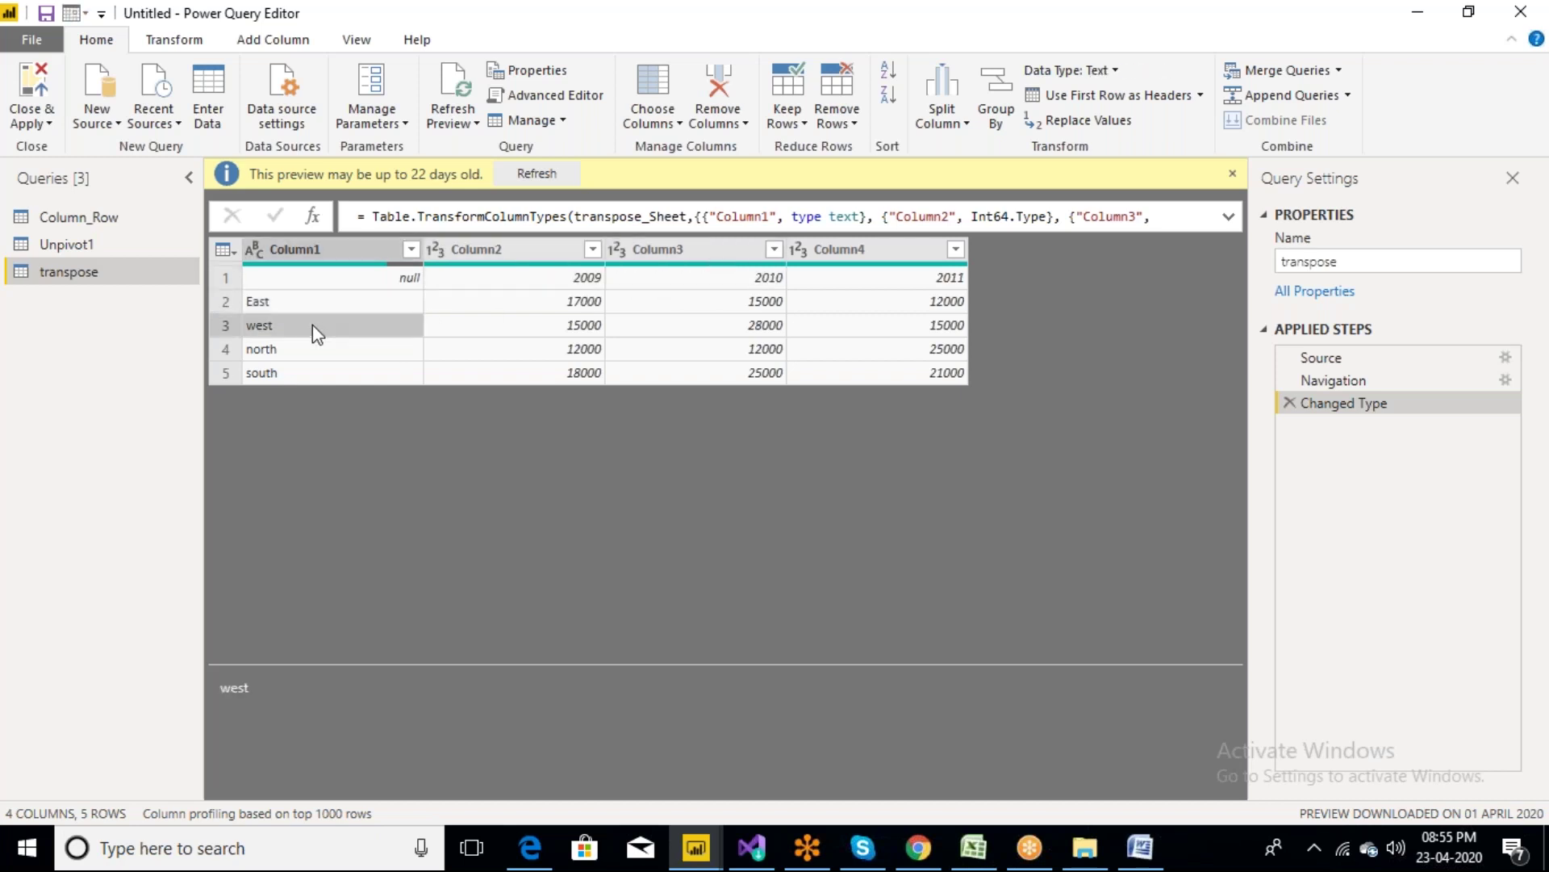
left_click(313, 248)
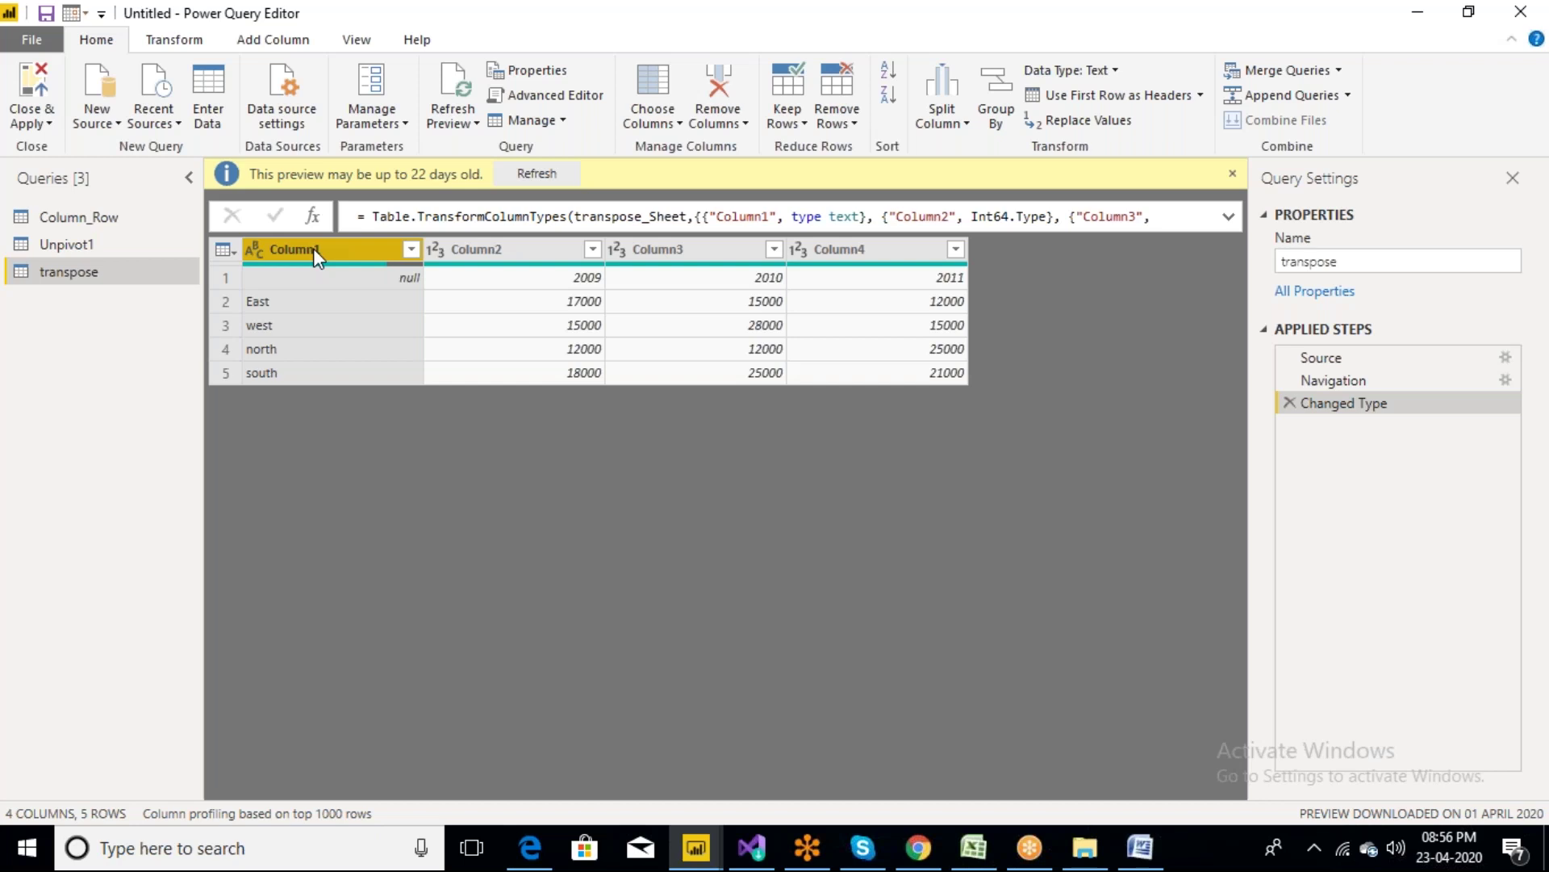
left_click(229, 278)
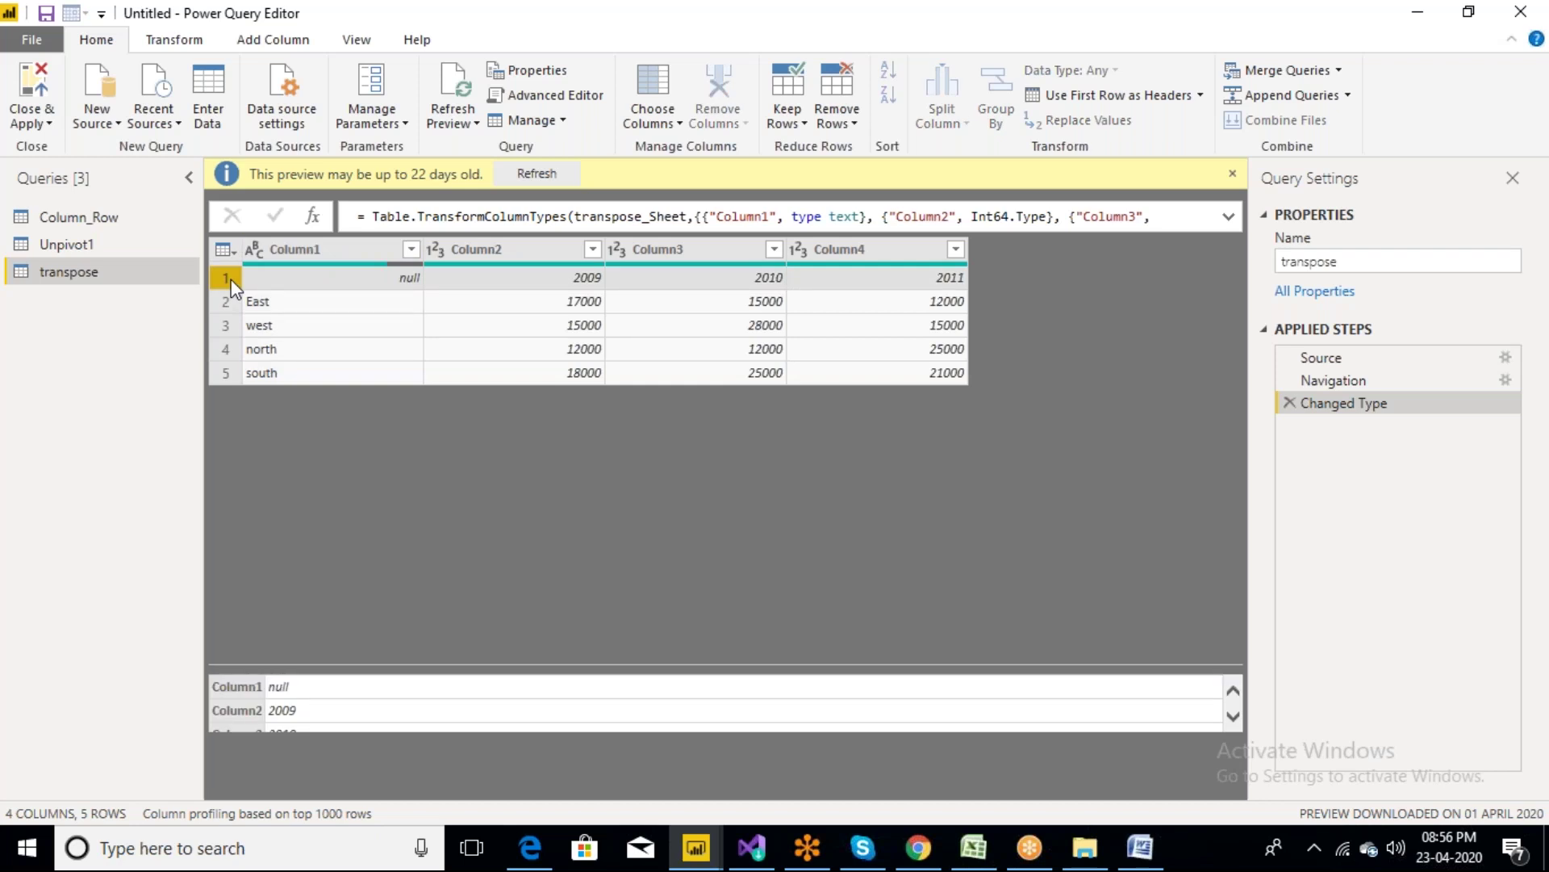
Transpose the transpose query's table, and transpose the result again to swap rows and columns back
left_click(314, 249)
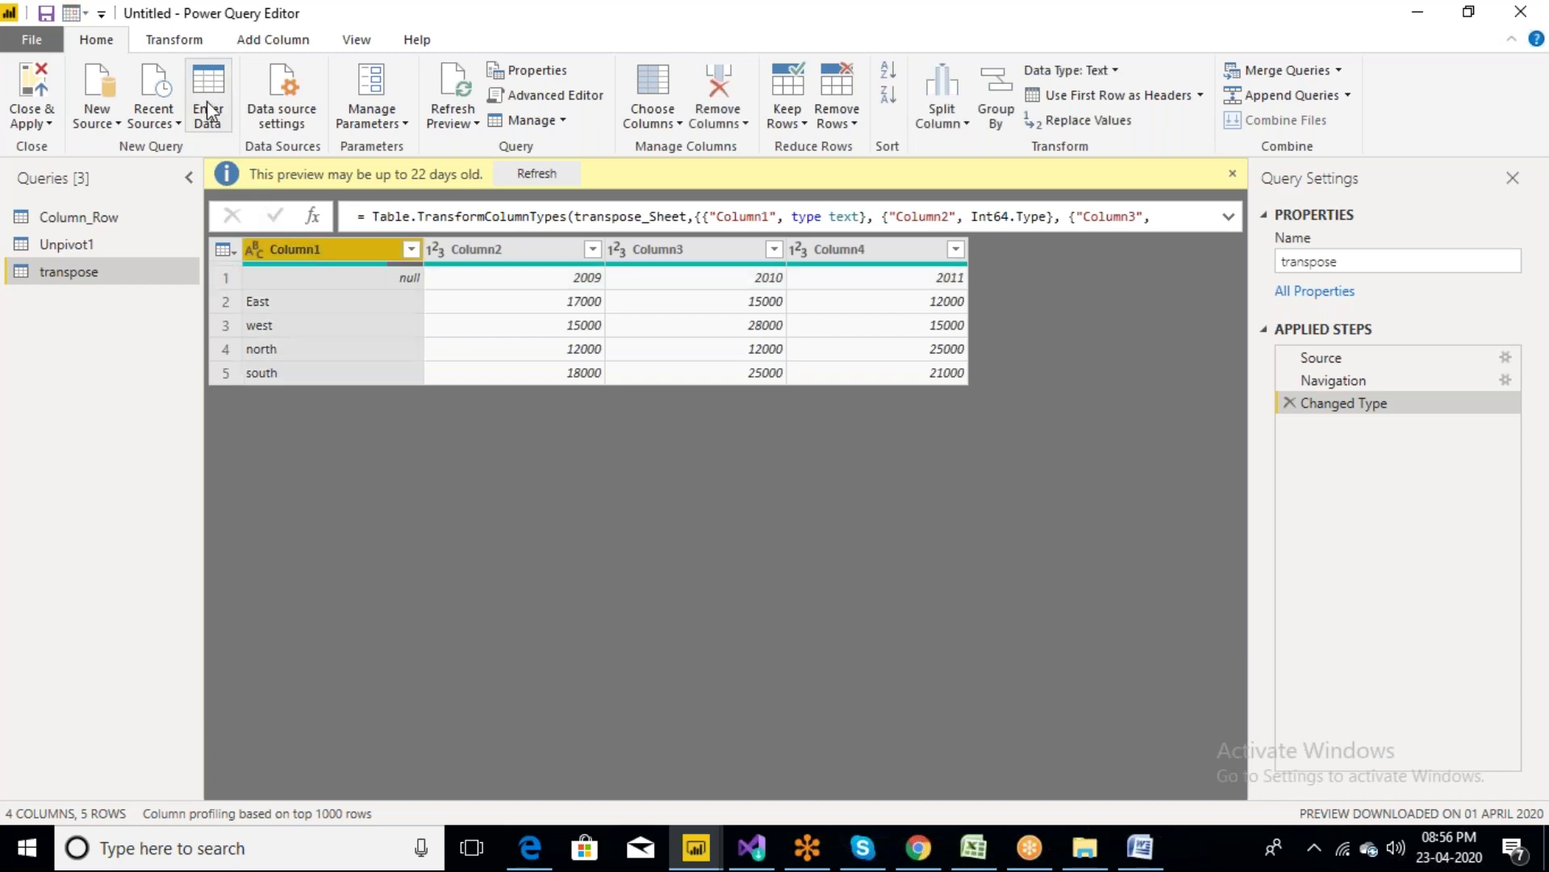
left_click(172, 46)
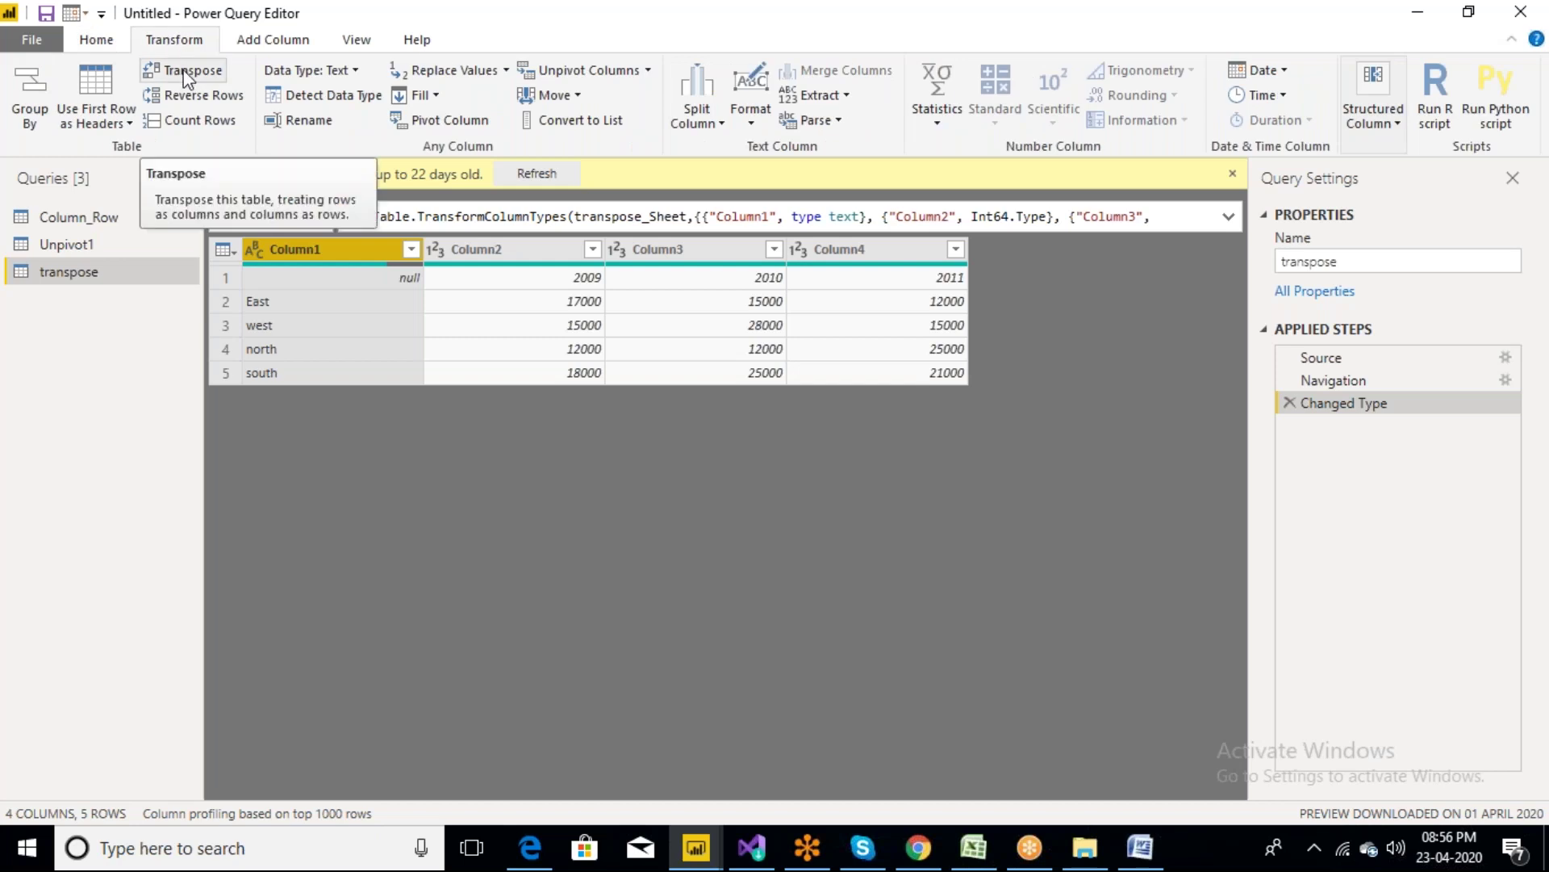
left_click(188, 72)
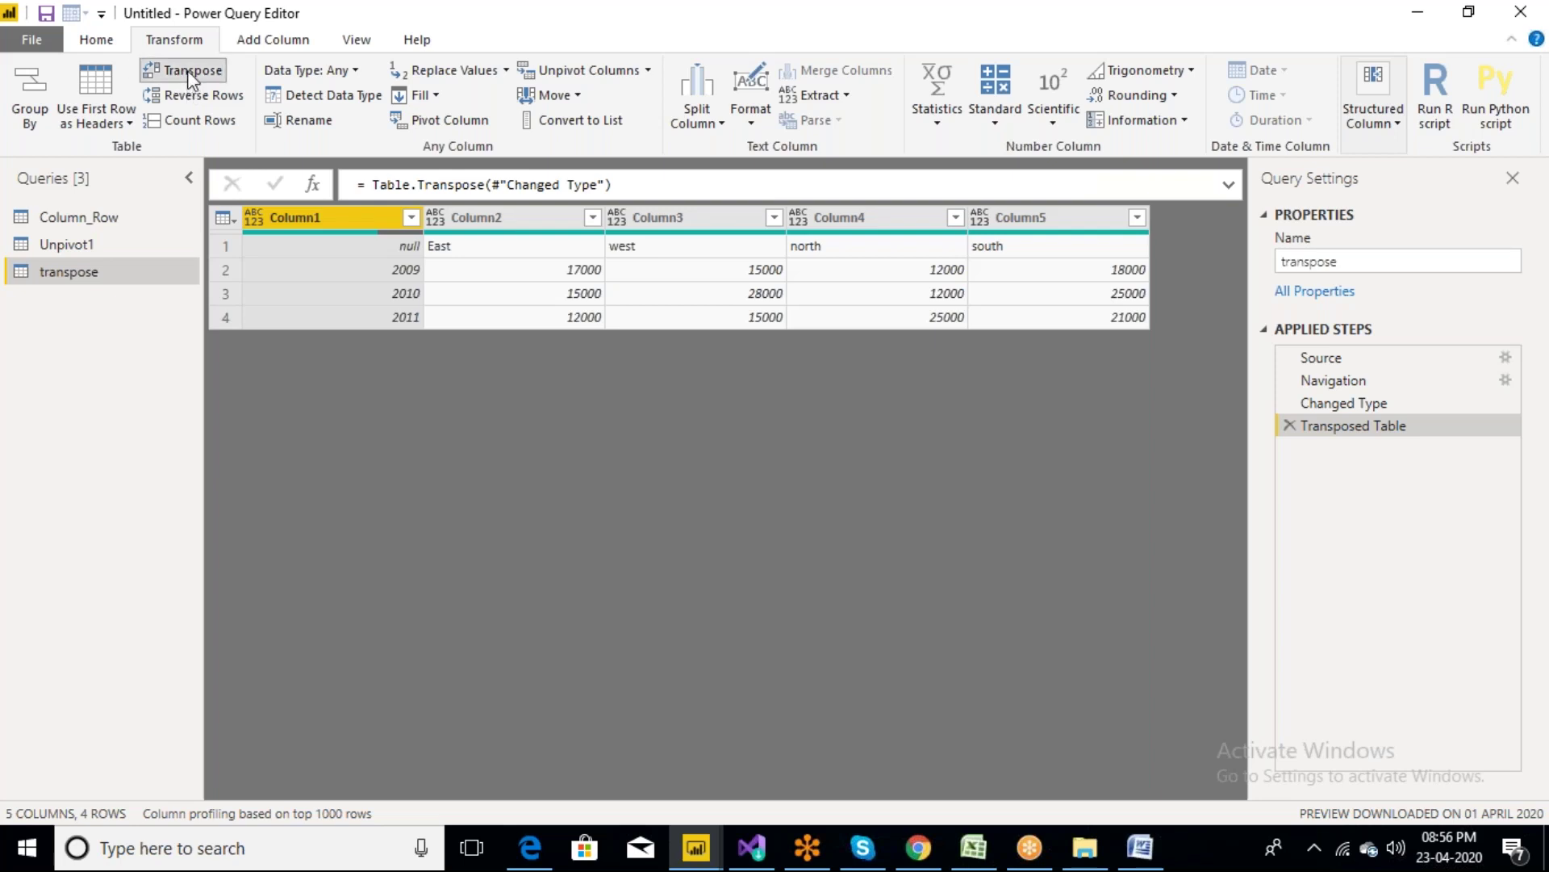
left_click(187, 70)
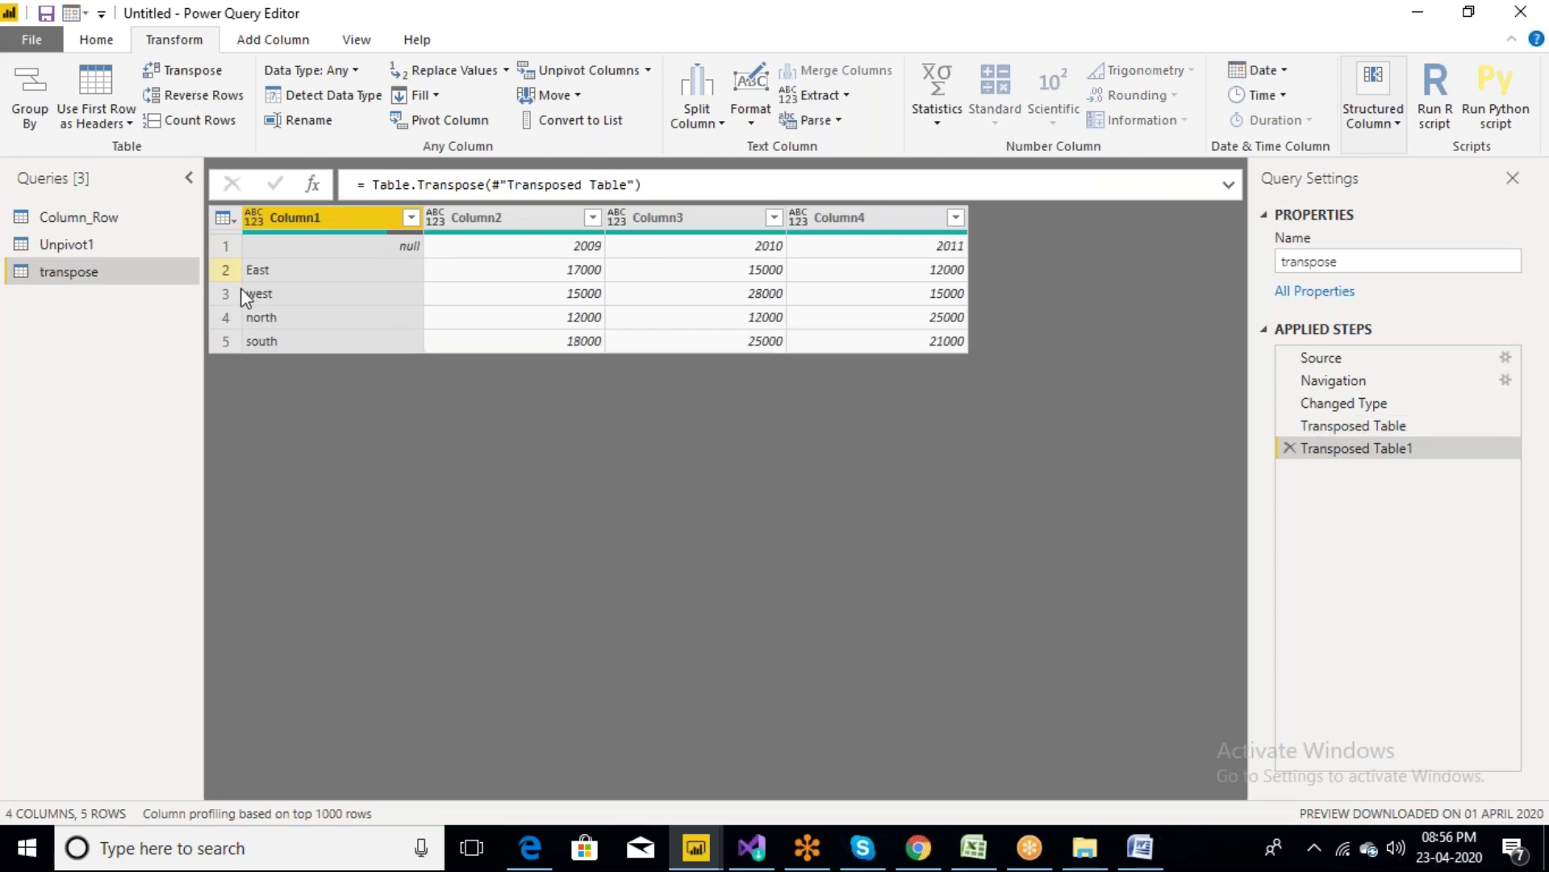
Inspect the East and west entries and the 2009 and 2010 year values in the twice-transposed table
left_click(264, 270)
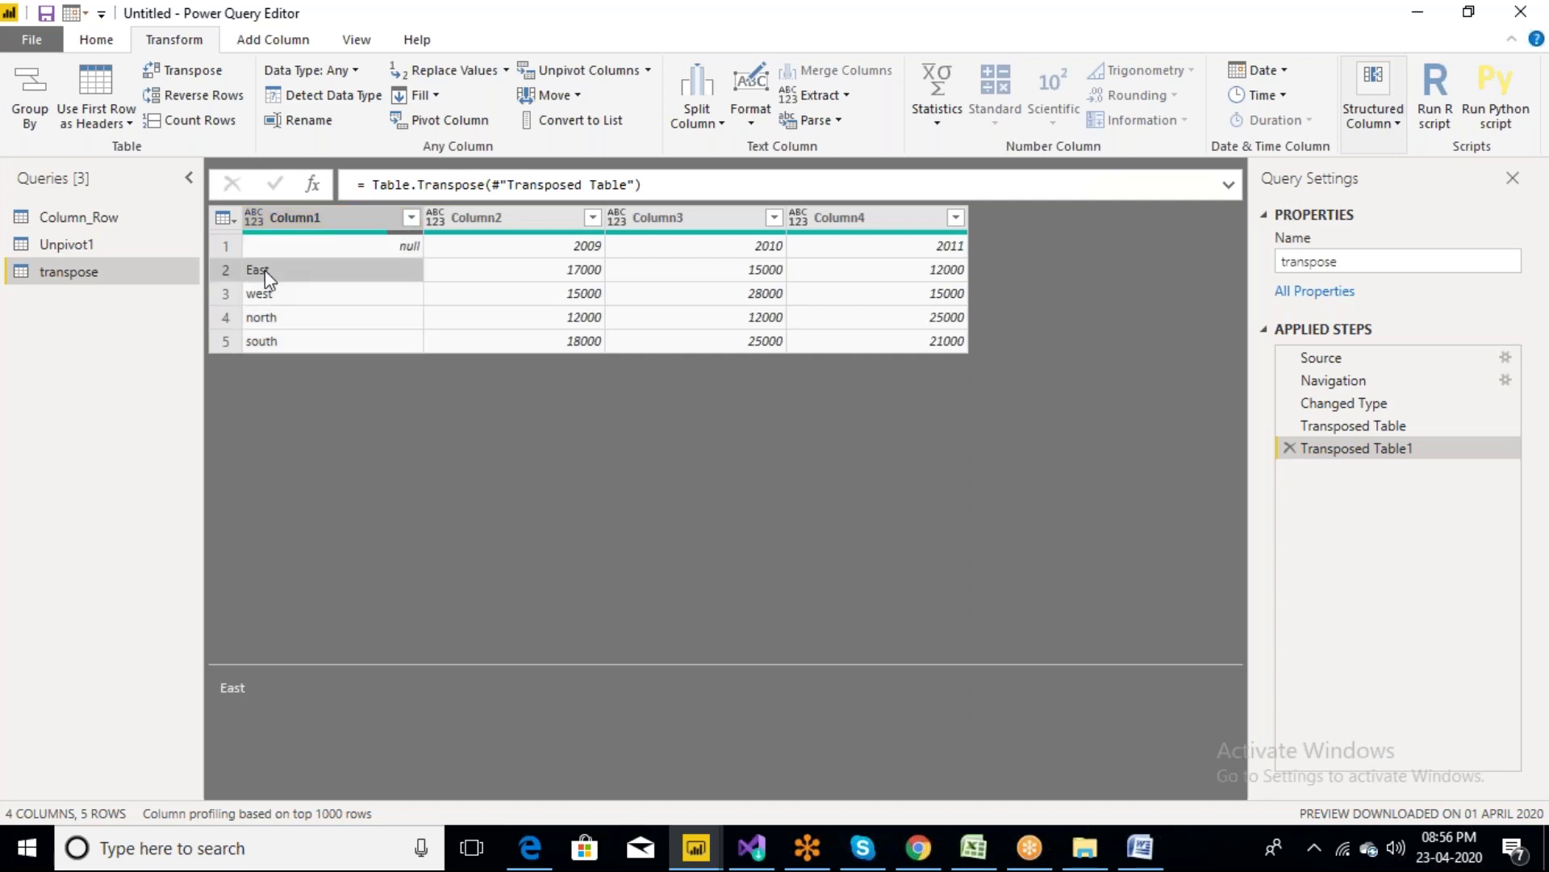
left_click(550, 252)
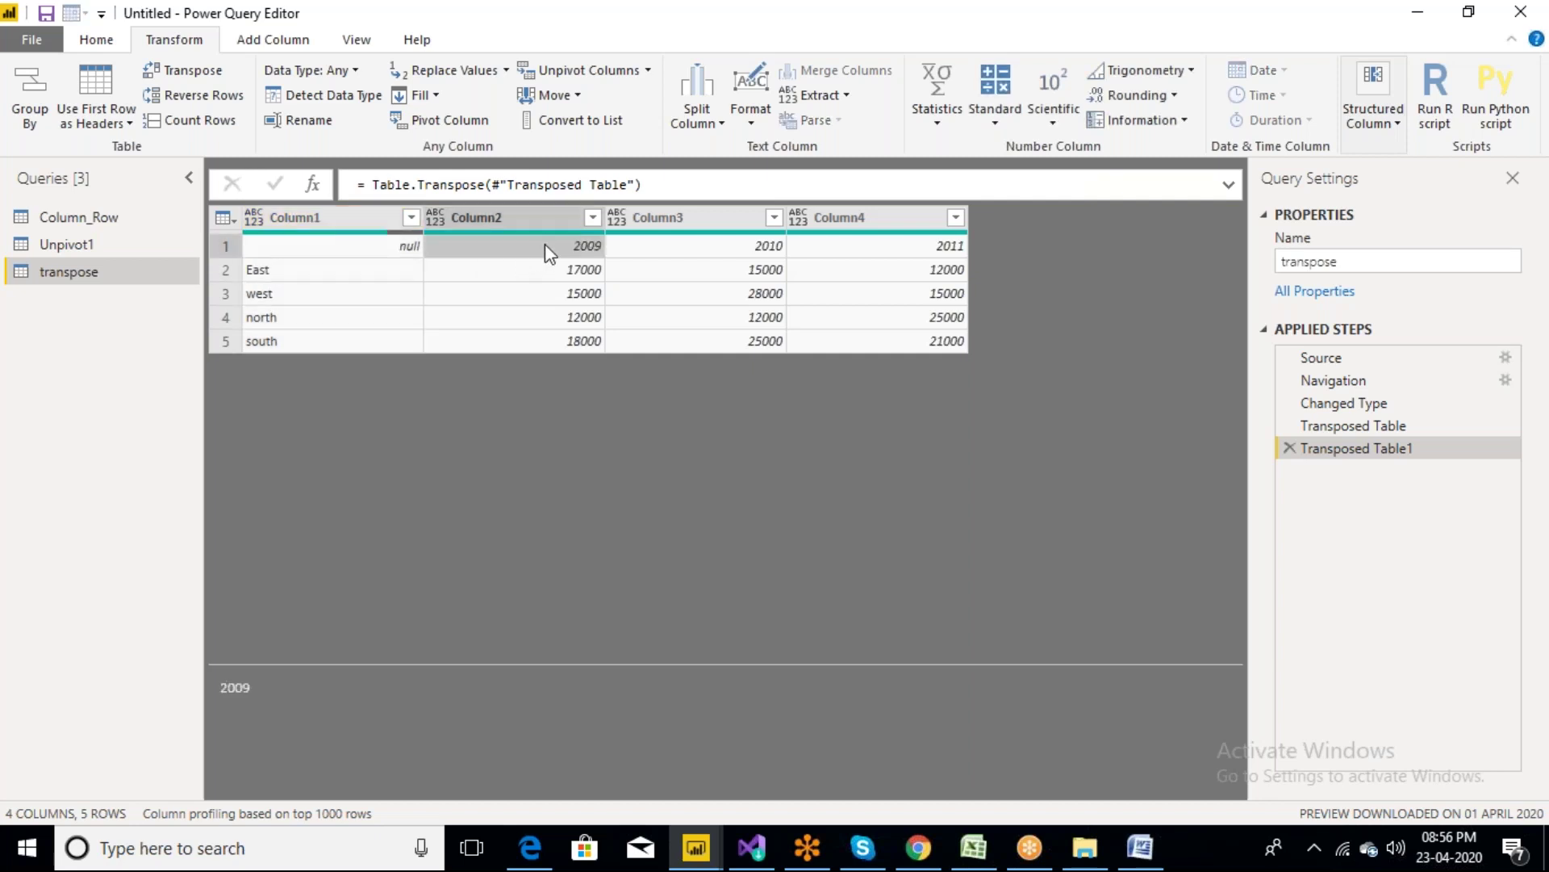
left_click(709, 242)
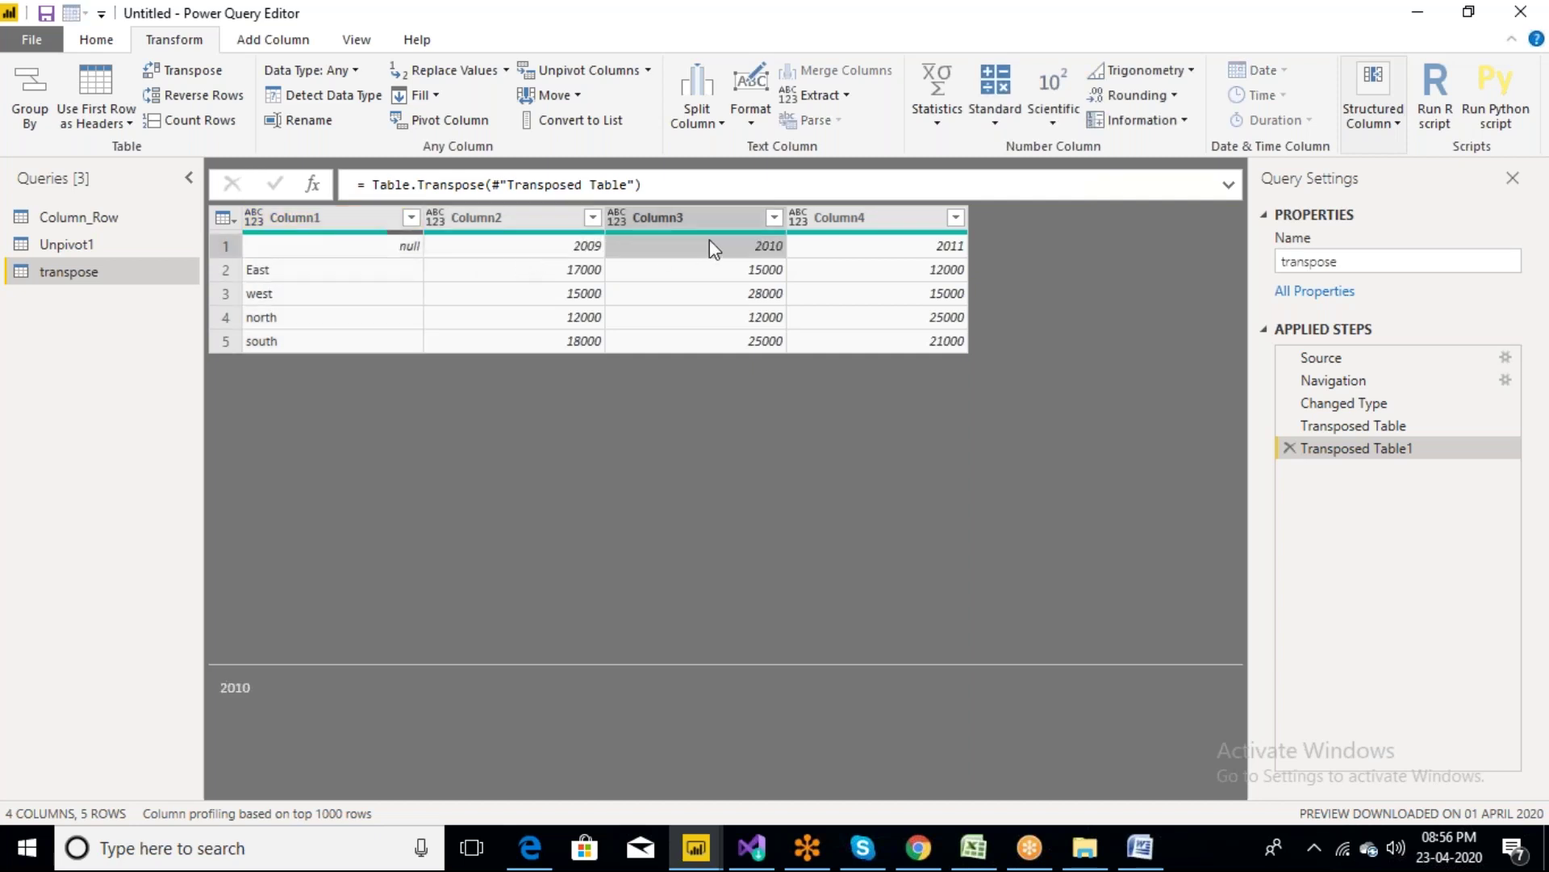
left_click(287, 294)
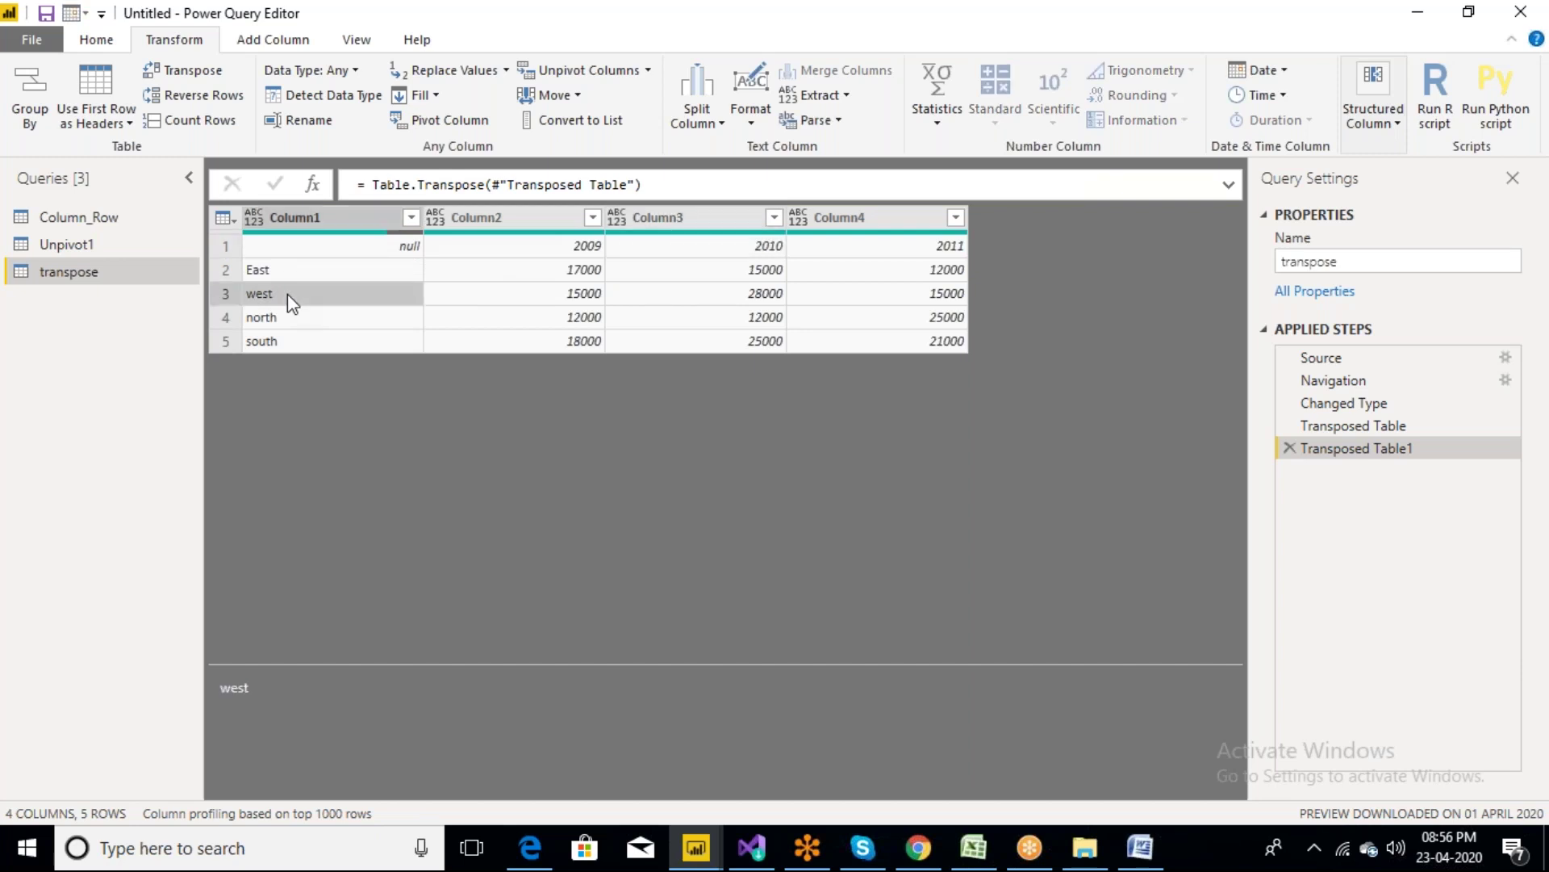
Switch to the Word document Power Query IQ's_Imp and highlight the column transformations list from its red heading line through Transpose
mouse_move(1144, 855)
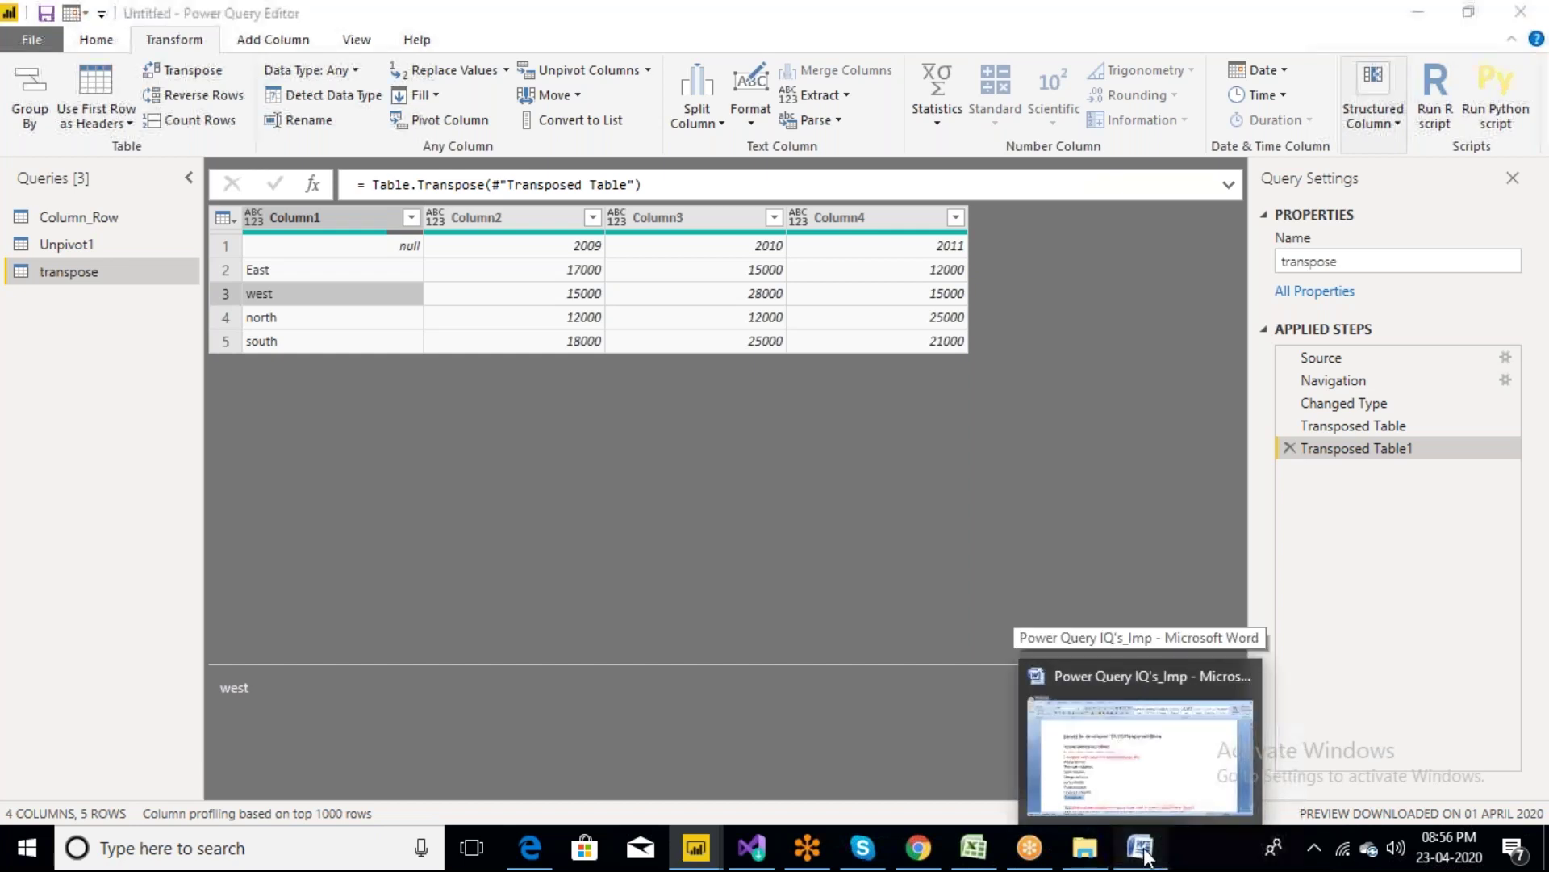
left_click(1144, 856)
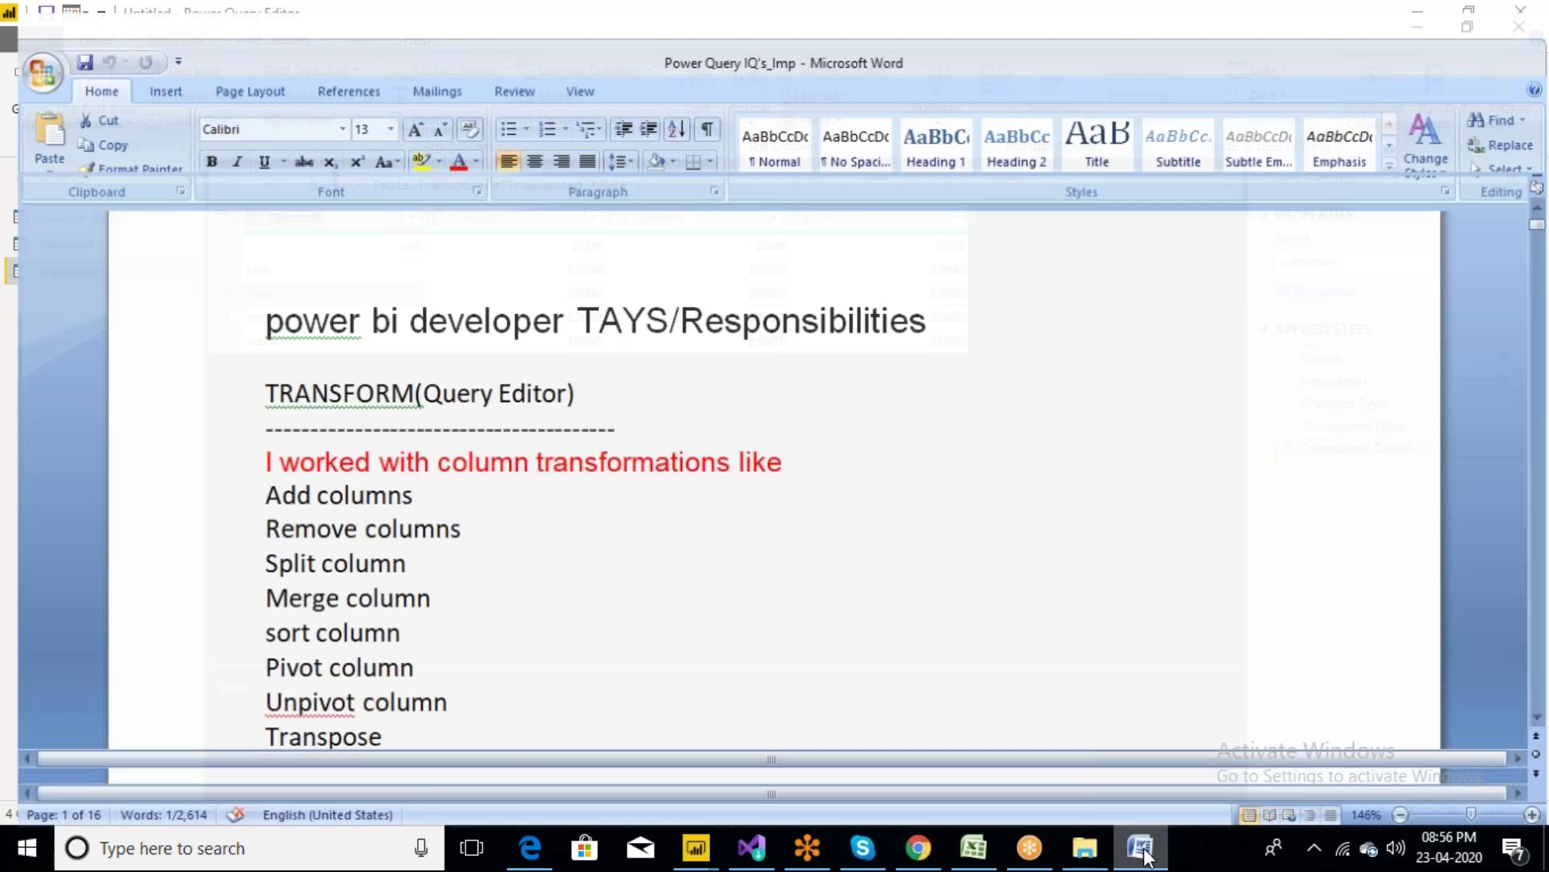
left_click(404, 703)
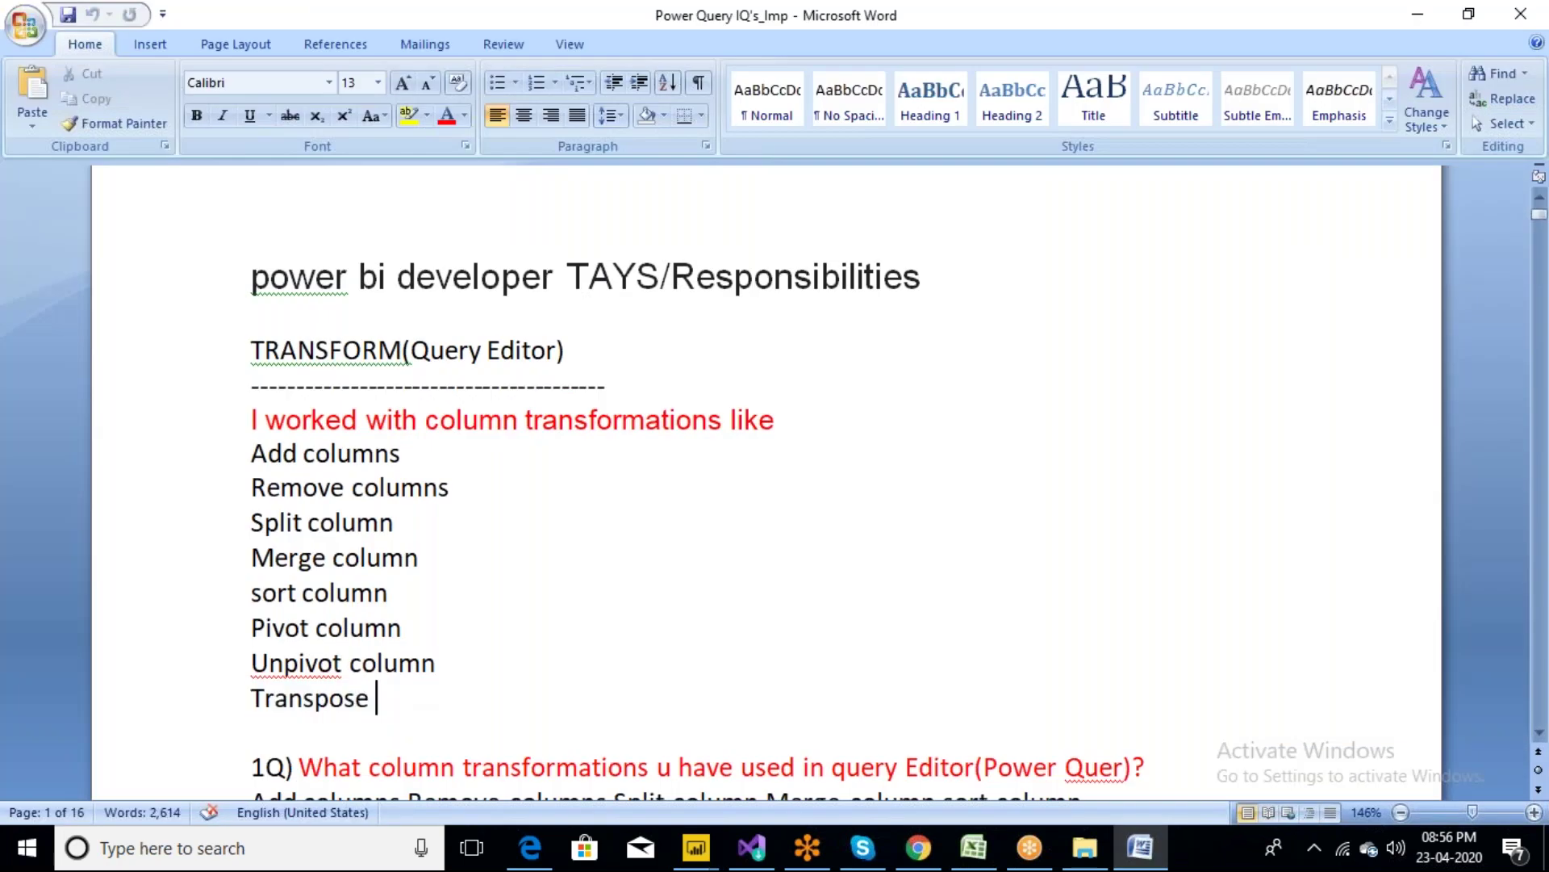
left_click_drag(378, 699, 252, 405)
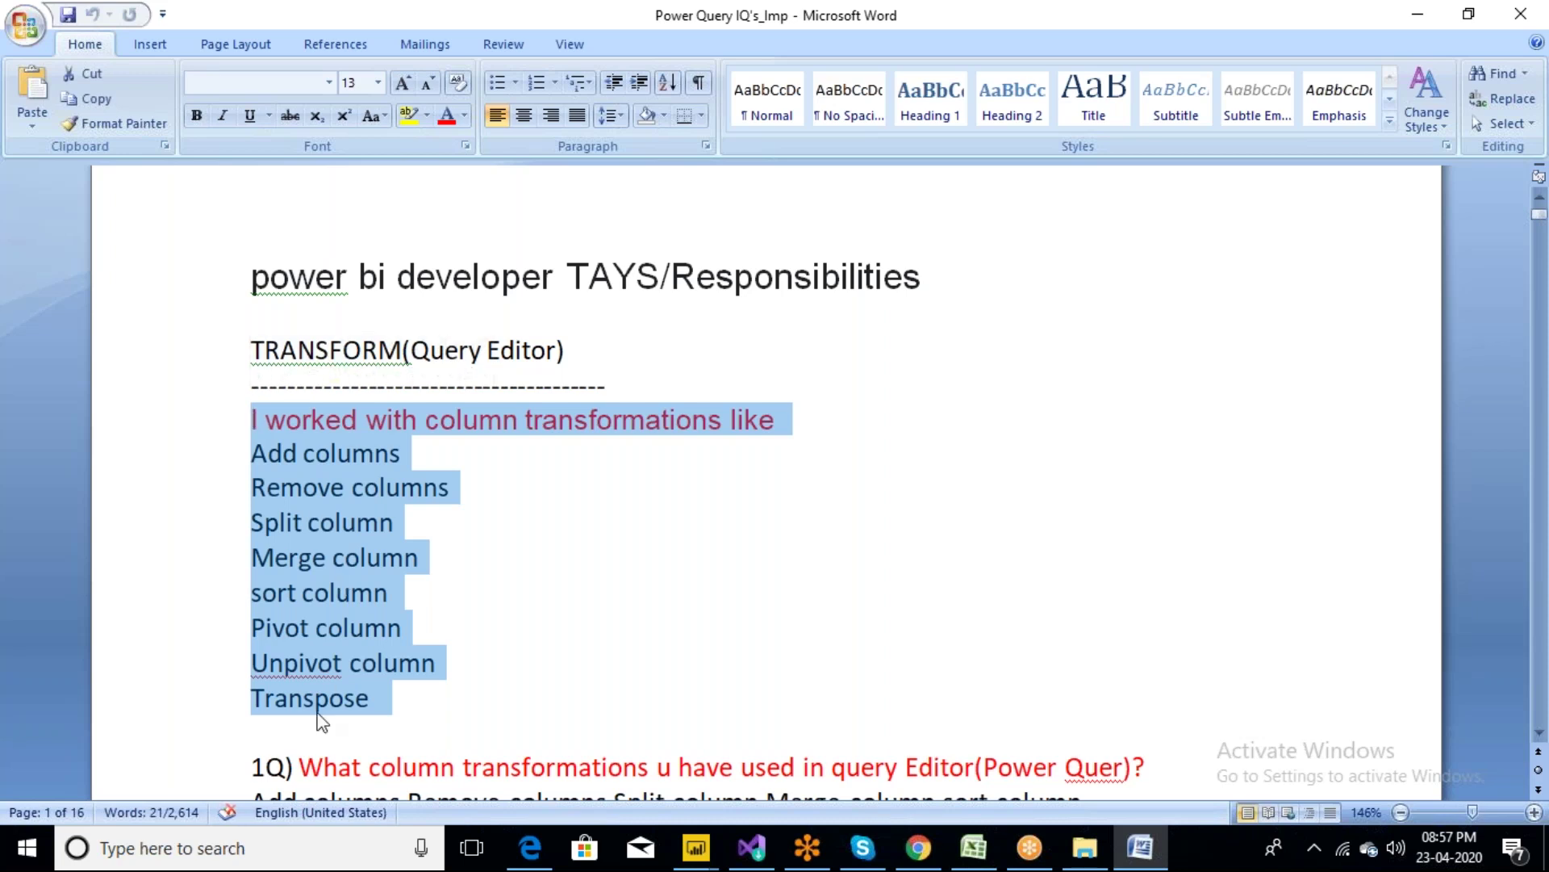
Read interview questions 1Q to 3Q on column transformations, Pivot versus Unpivot, and the transpose transformation
left_click(298, 729)
key("Down")
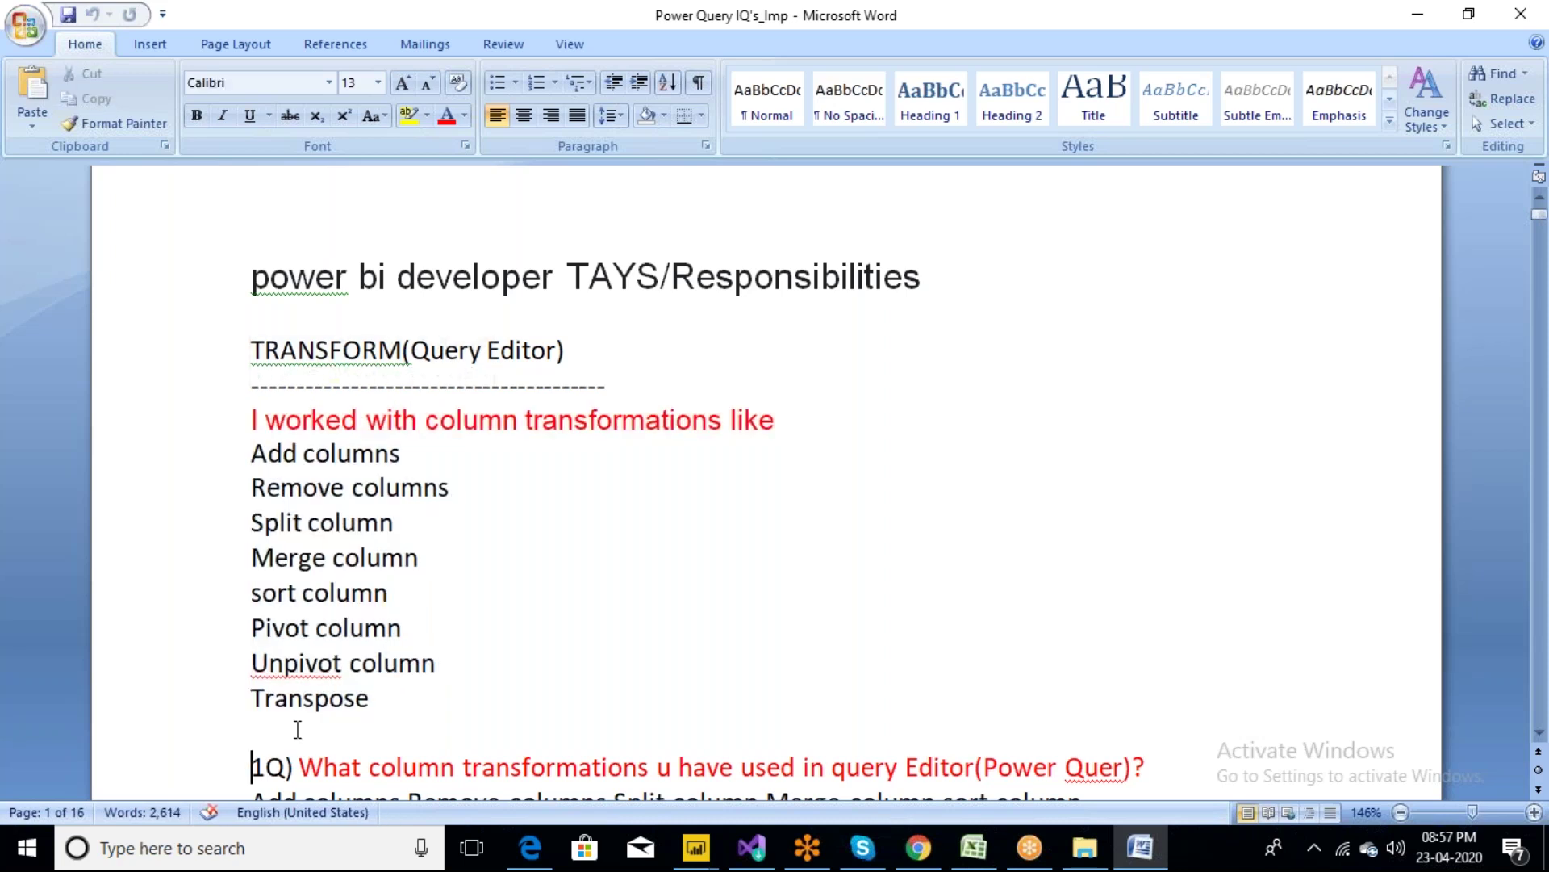
key("Down")
key("Down")
key("Down")
key("Down")
key("Down")
key("Down")
key("Down")
key("Down")
key("Down")
key("Down")
key("Down")
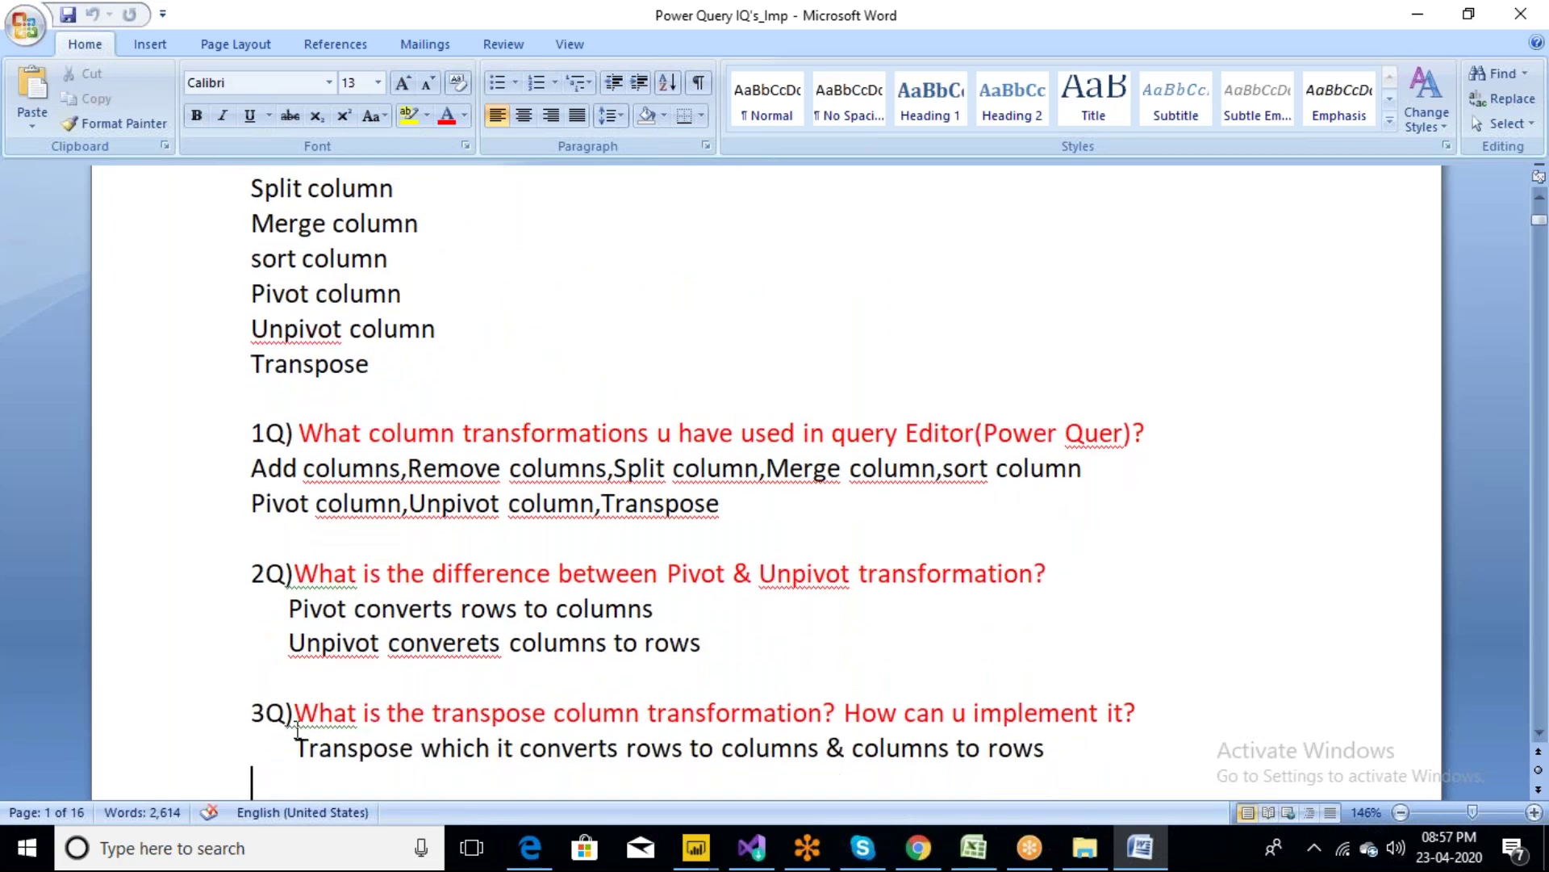
Read on through interview questions 4Q and 5Q on data source types and connectivity modes, Import versus Direct query
key("Down")
key("Down")
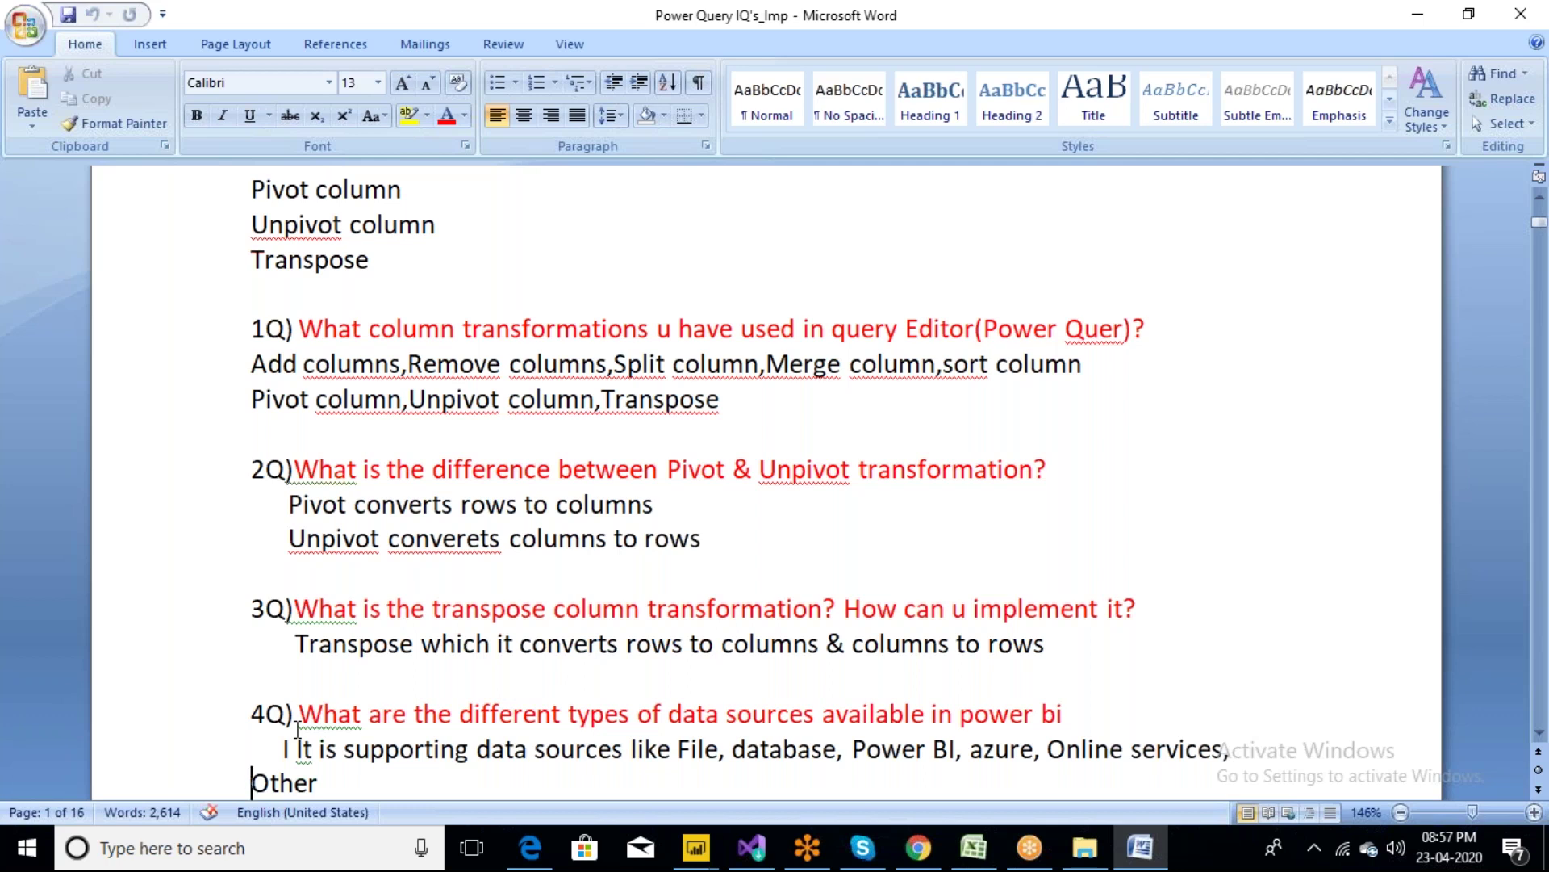
key("Down")
key("Return")
type("5Q)What are the connectivity modes available in power BI? What is the difference between Import and Direct query ?")
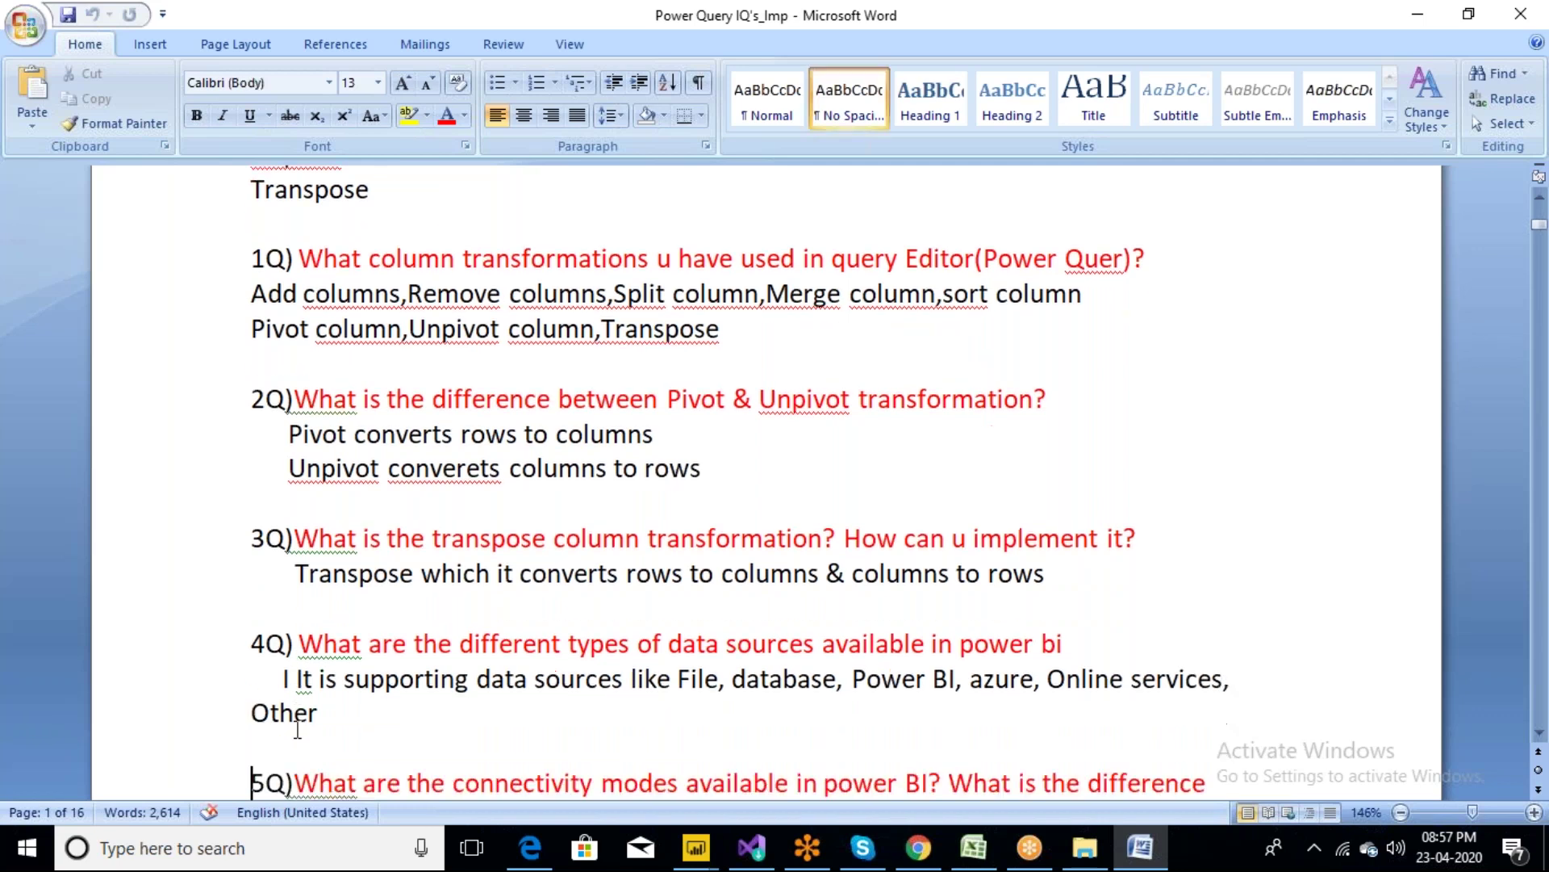
key("Return")
type("The connectivity modes available in power bi")
key("Return")
type("1)Import")
key("Return")
type("2) Direct query In Import Query we need to establish a connection with any Database  and from that we have to import a table or database to the power query")
key("Return")
key("Return")
type("In Direct query, we execute the query. There is no need to establish a connection with the database in direct query.")
key("Return")
key("Return")
key("Return")
key("Return")
key("Return")
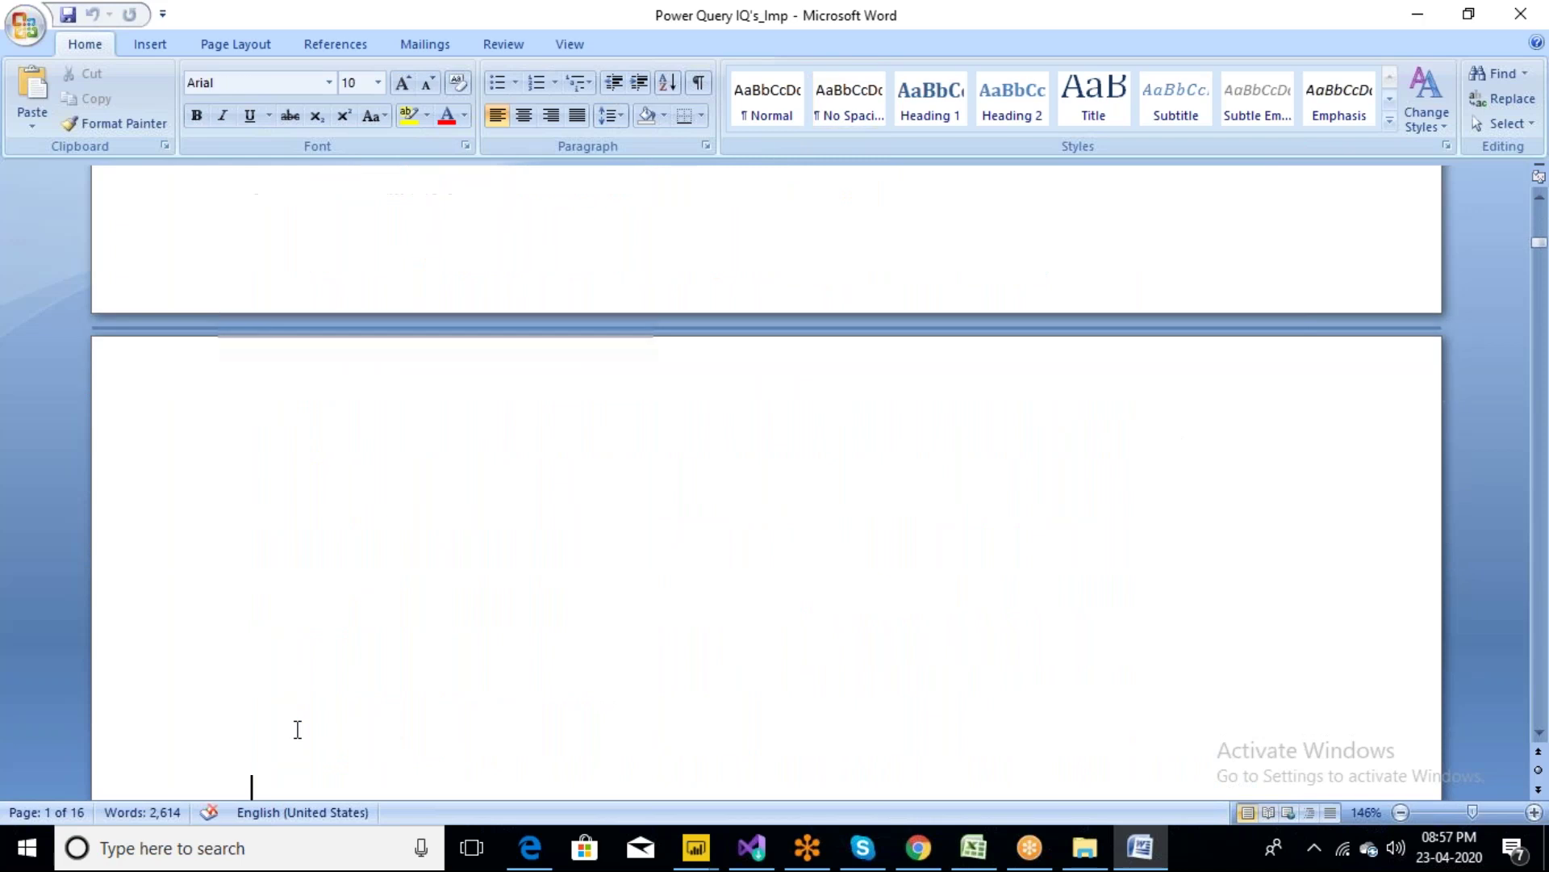
type("I worked with Row Transformations like")
key("Return")
type("Header Row")
Return to the column transformations list at the start of the document and place the cursor on the blank line below Transpose
key("Up")
key("Up")
key("Up")
key("Up")
key("Up")
key("Up")
key("Up")
key("Up")
key("Up")
key("Up")
key("Up")
key("Up")
key("Up")
key("Up")
key("Up")
key("Up")
key("Up")
key("Up")
key("Up")
key("Up")
key("Up")
key("Up")
key("Up")
key("Up")
key("Up")
key("Up")
key("Up")
key("Up")
key("Up")
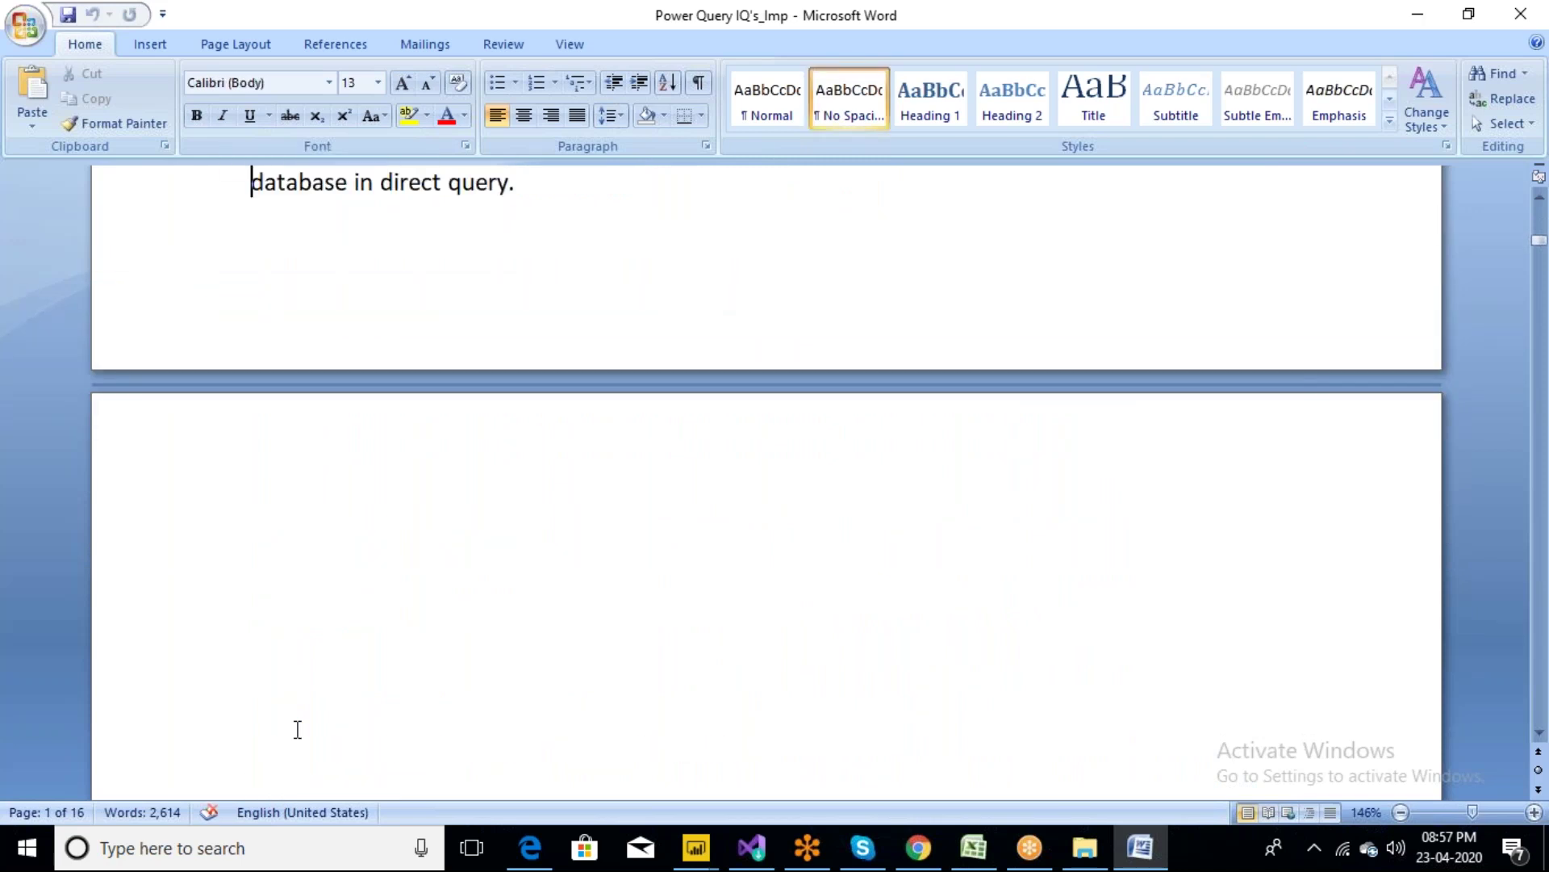
key("Up")
key("Up")
key("Up")
key("Up")
key("Up")
key("Up")
key("Up")
key("Up")
key("Up")
key("Up")
key("Up")
key("Up")
key("Up")
key("Up")
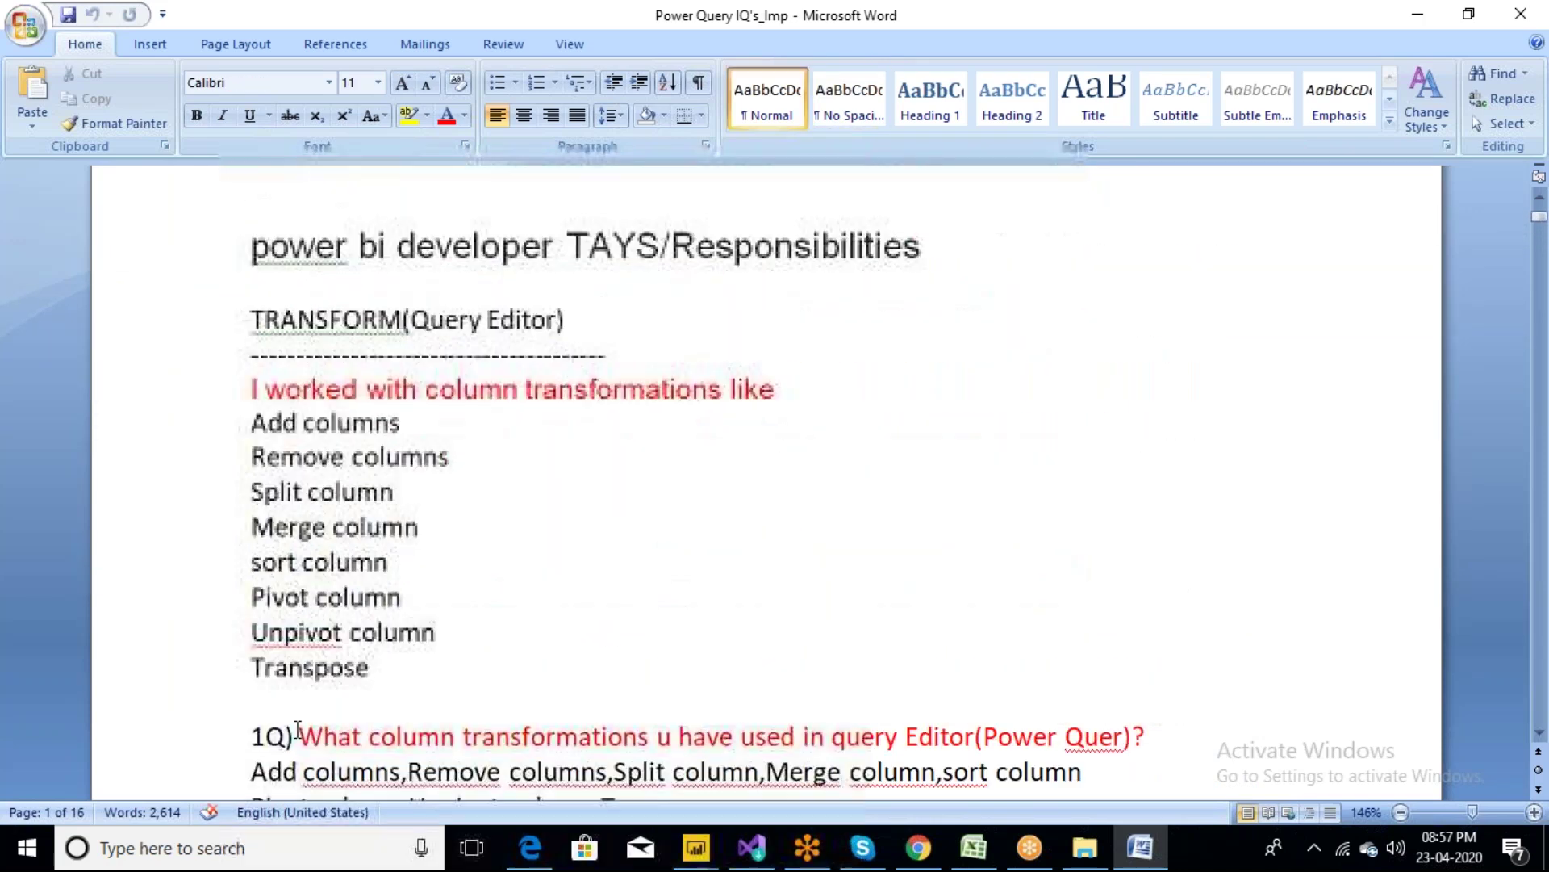
key("Up")
key("Up")
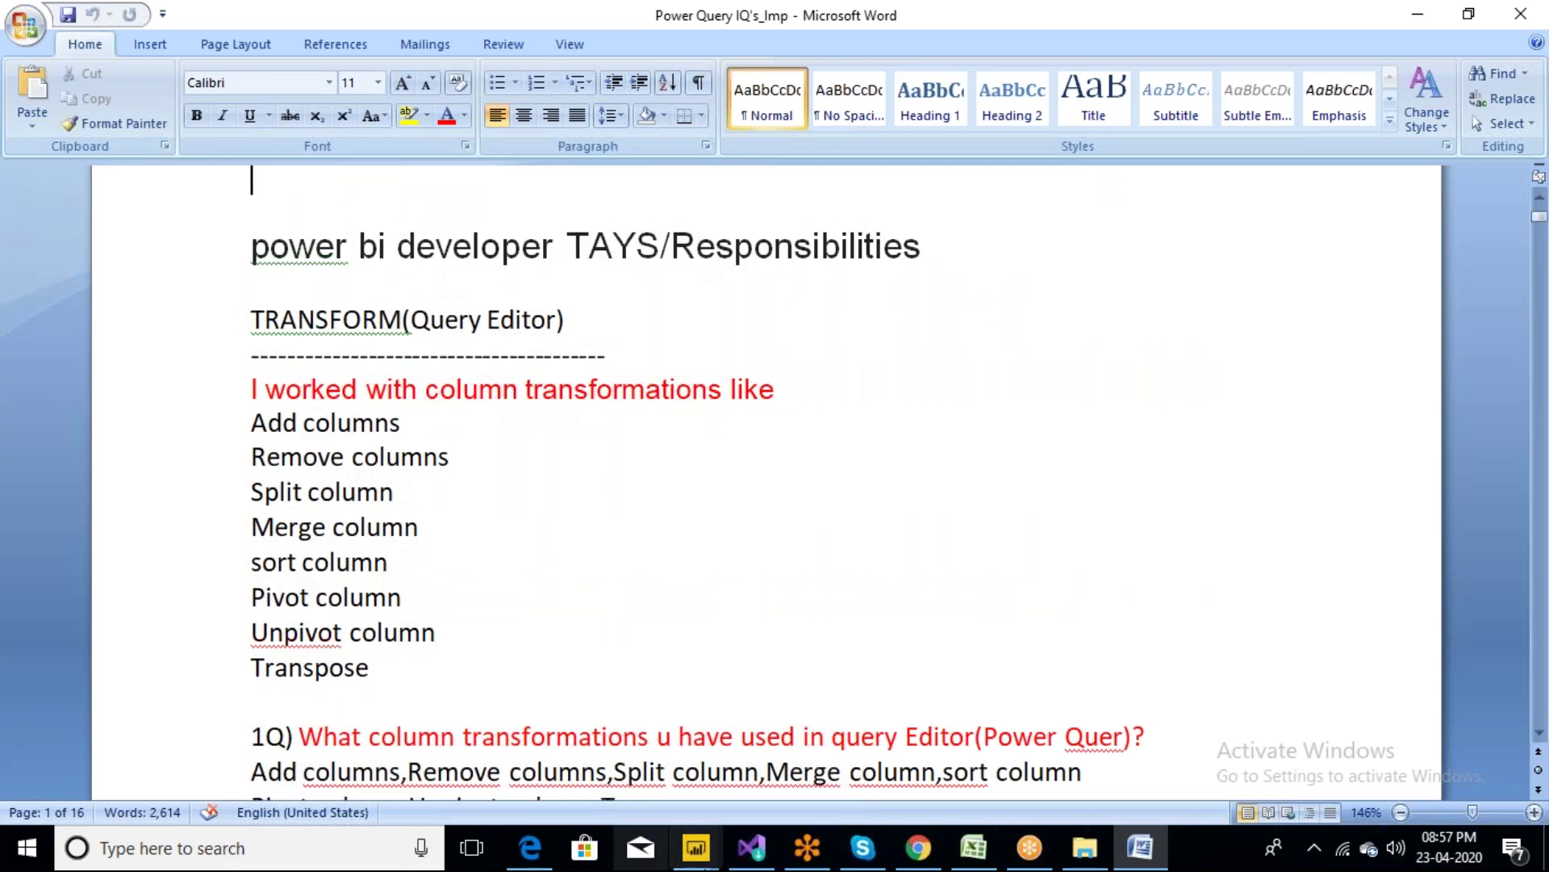
left_click(360, 702)
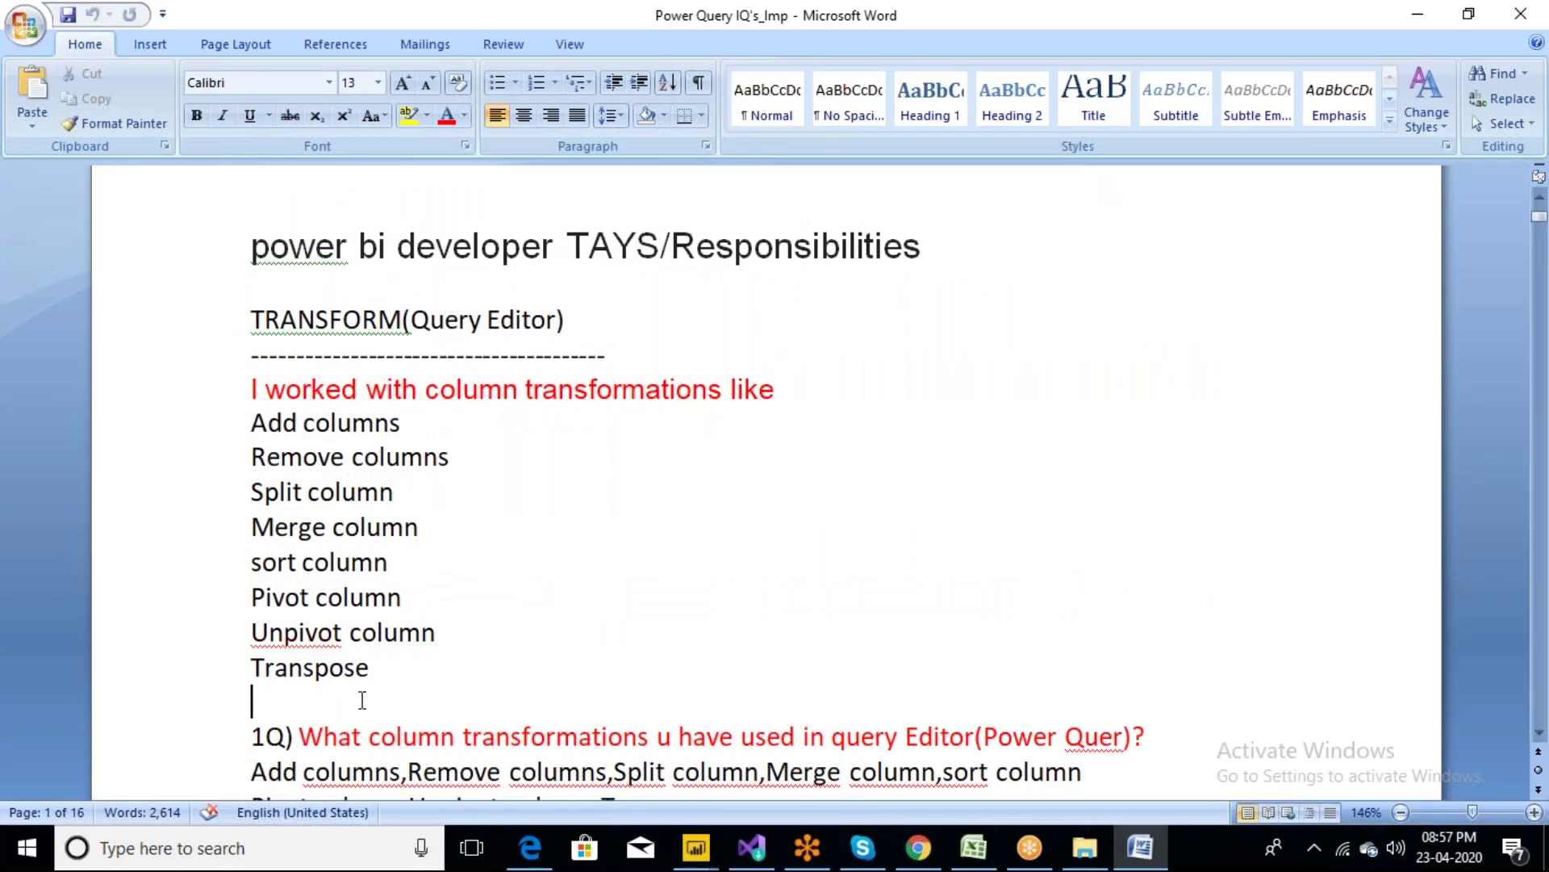
Switch to File Explorer and open the workbook 2. Unpivot columns - Payroll from the 7. Case Studies Simple folder
left_click(1418, 14)
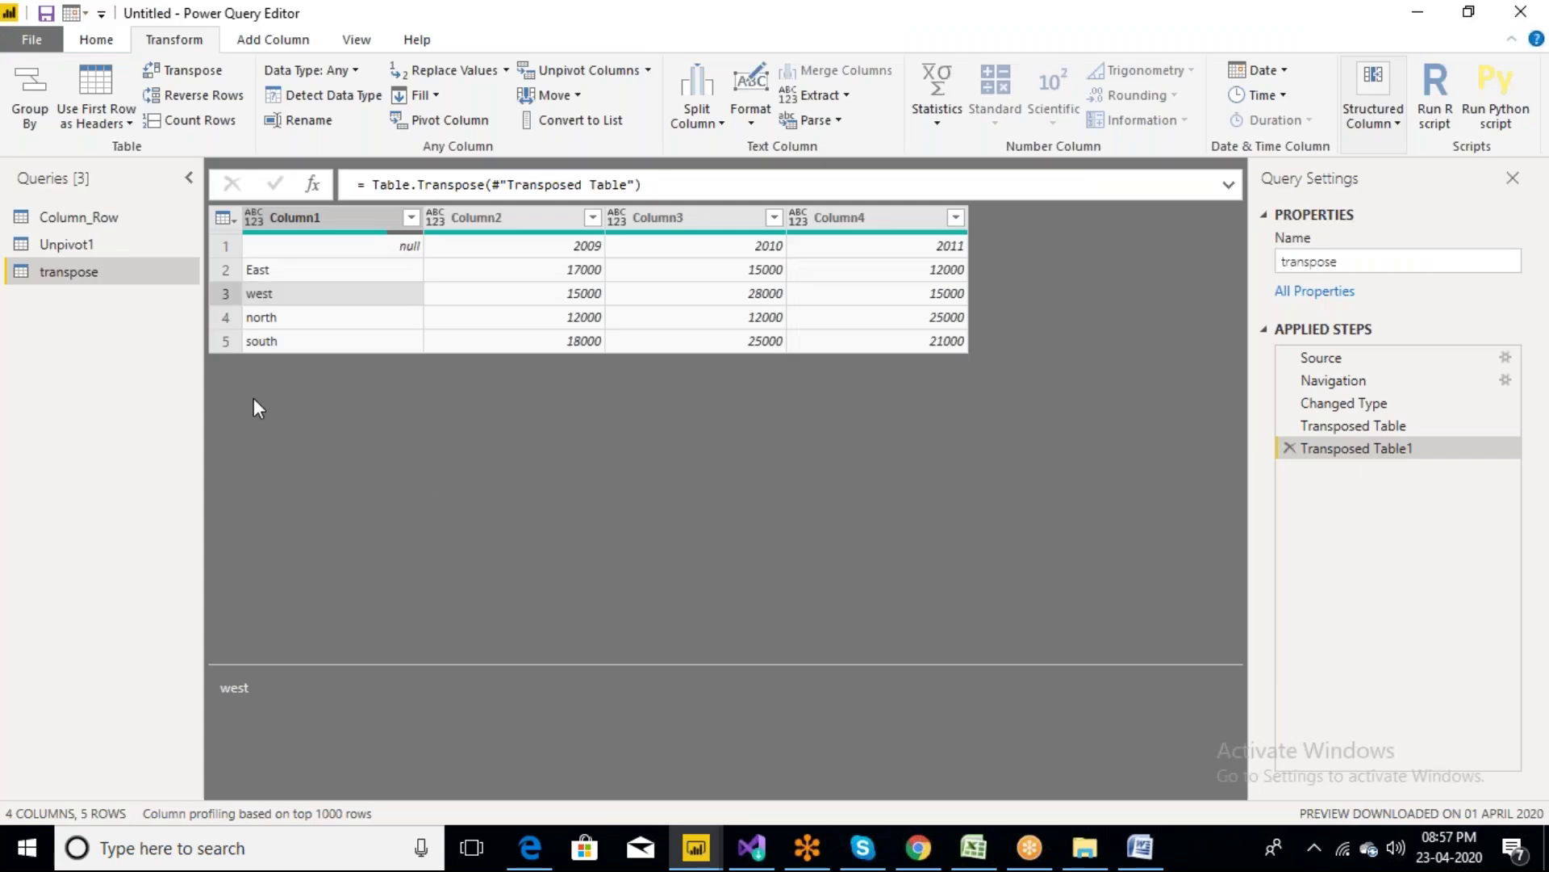
left_click(103, 49)
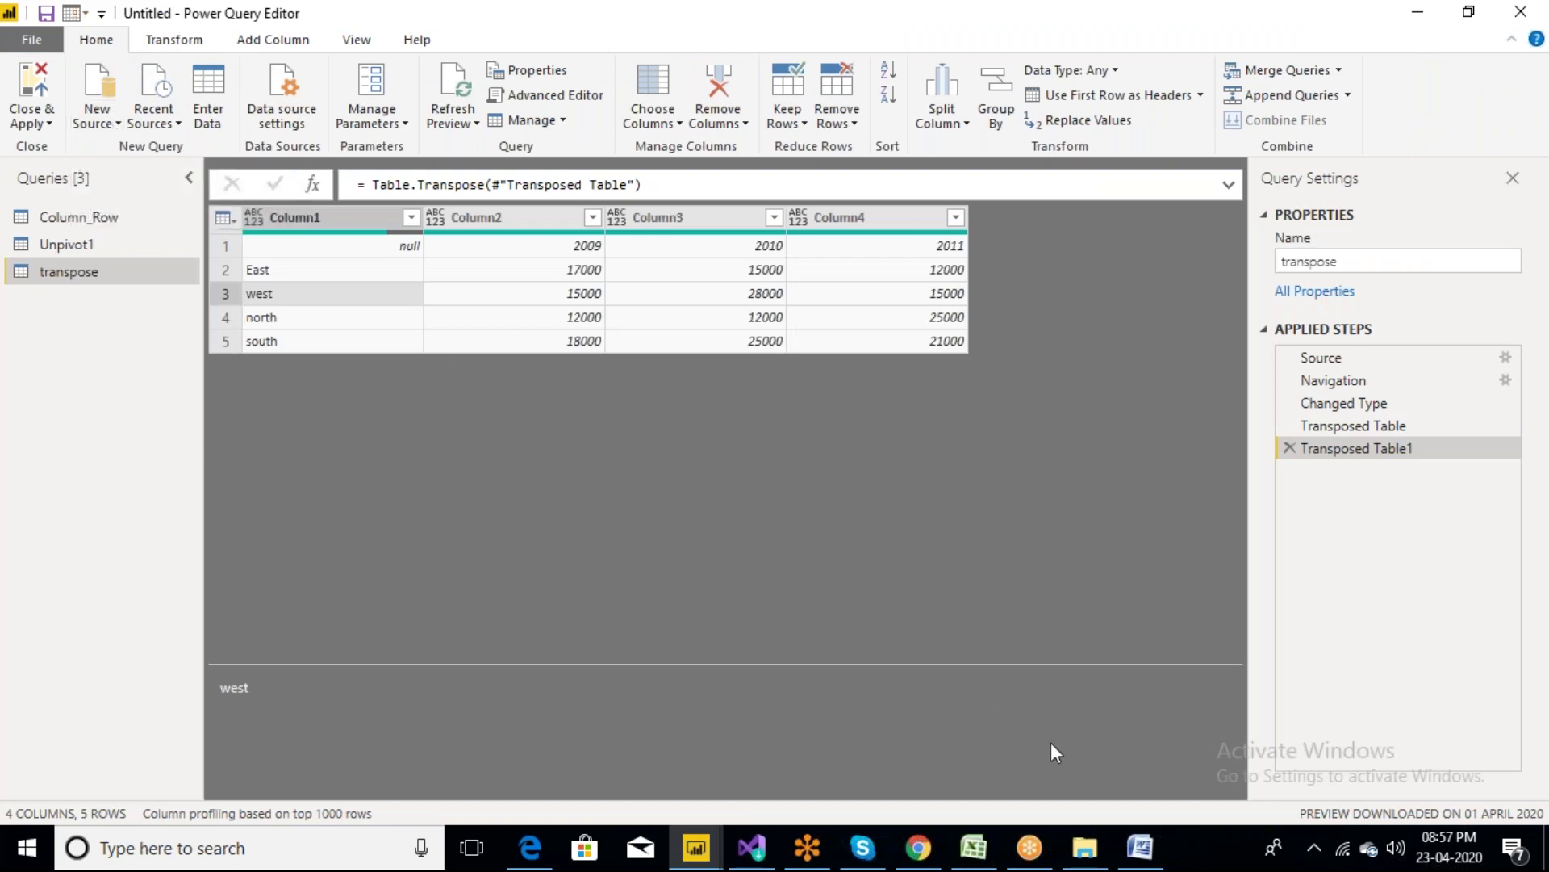
left_click(1084, 848)
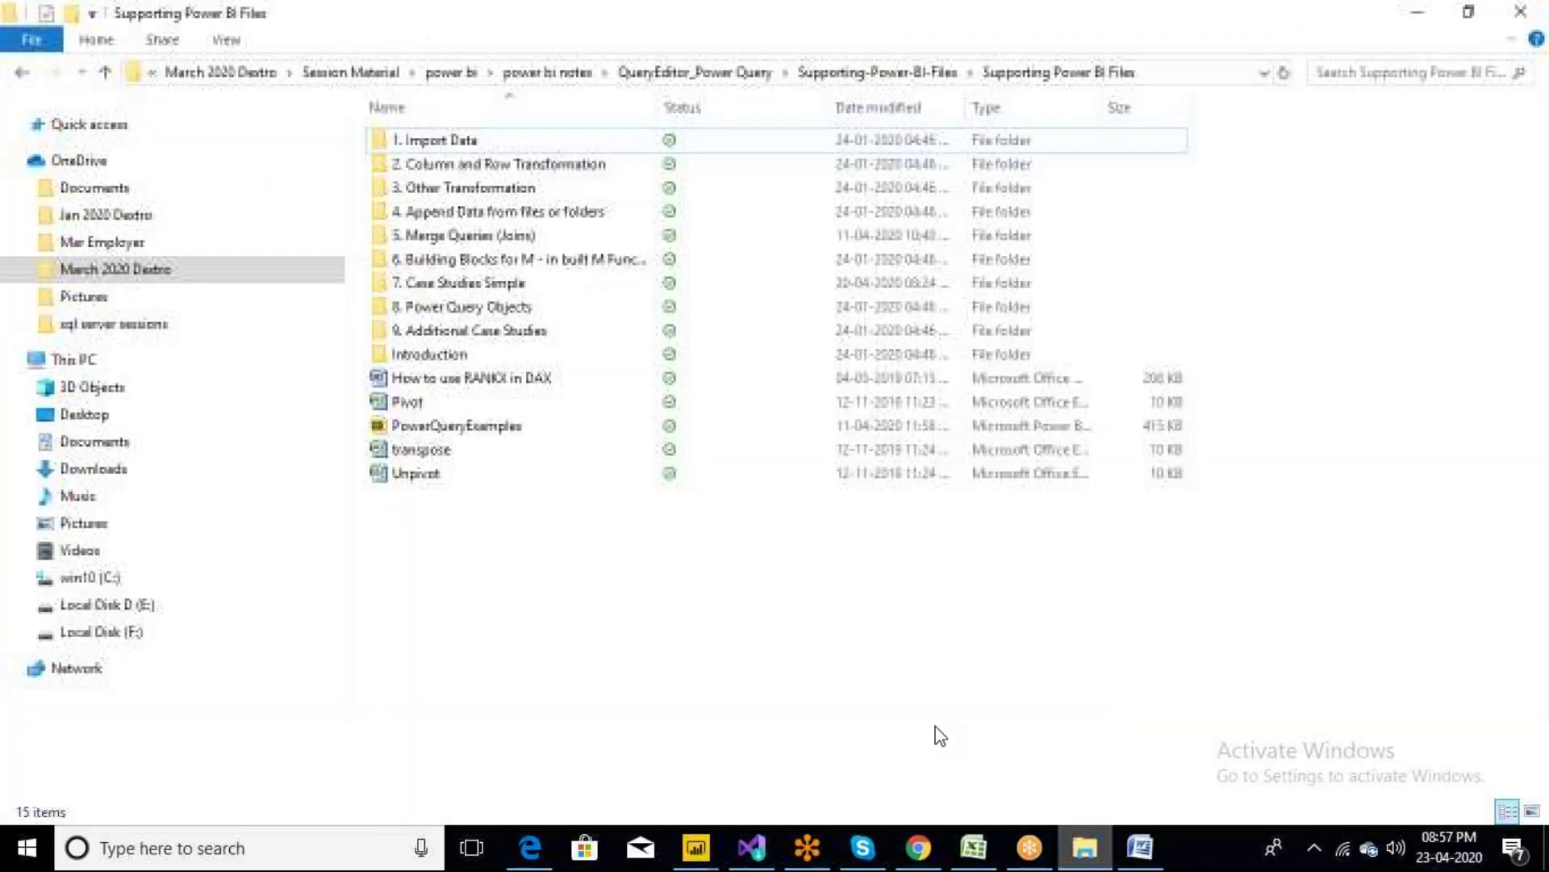
double_click(448, 283)
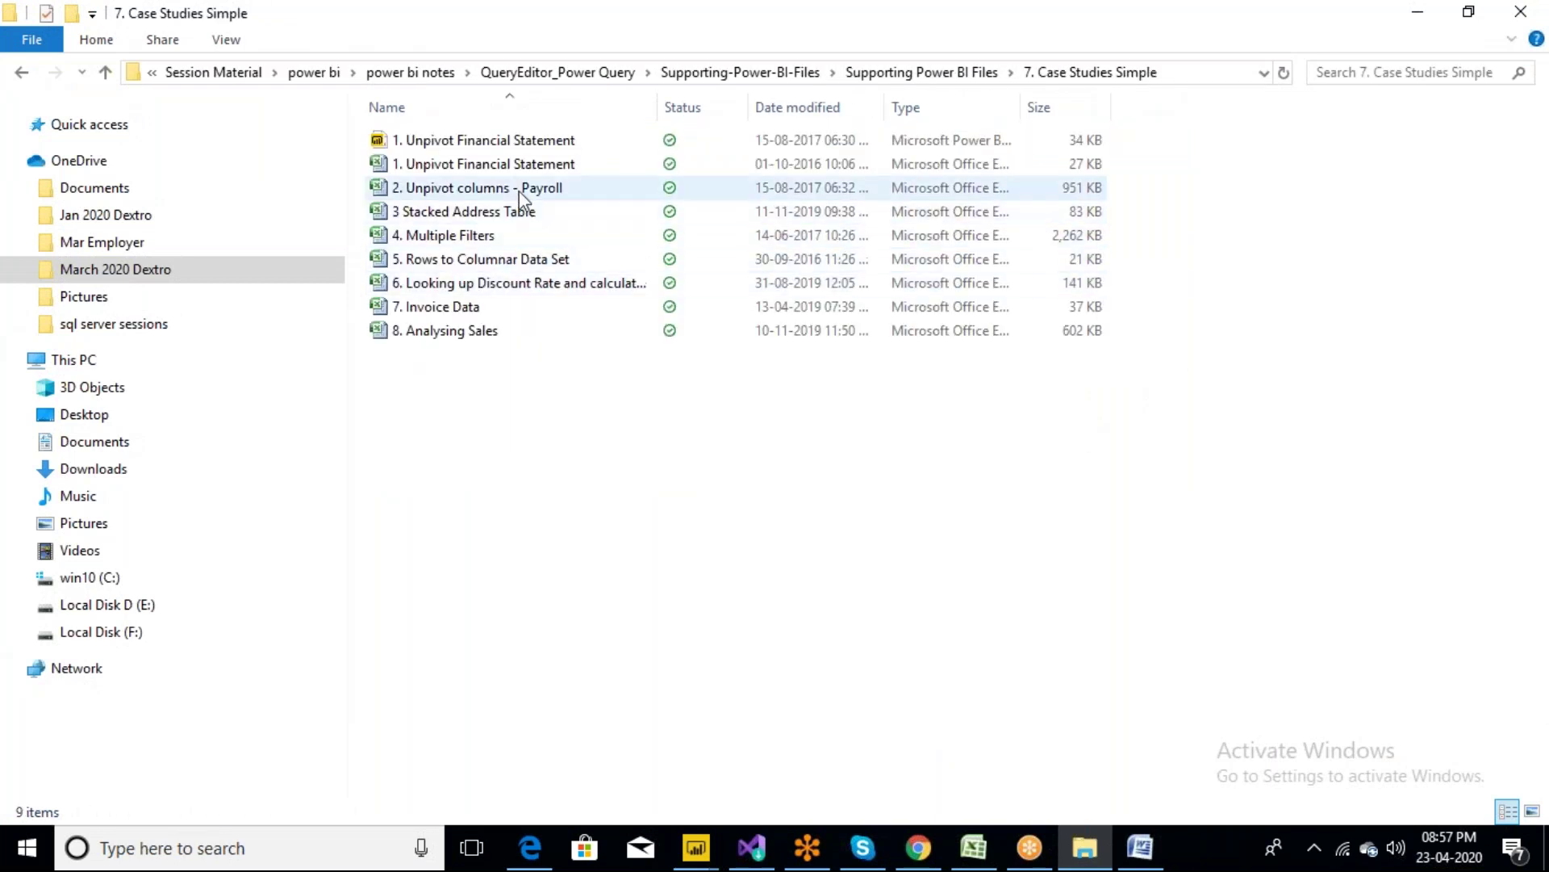
left_click(521, 196)
double_click(520, 196)
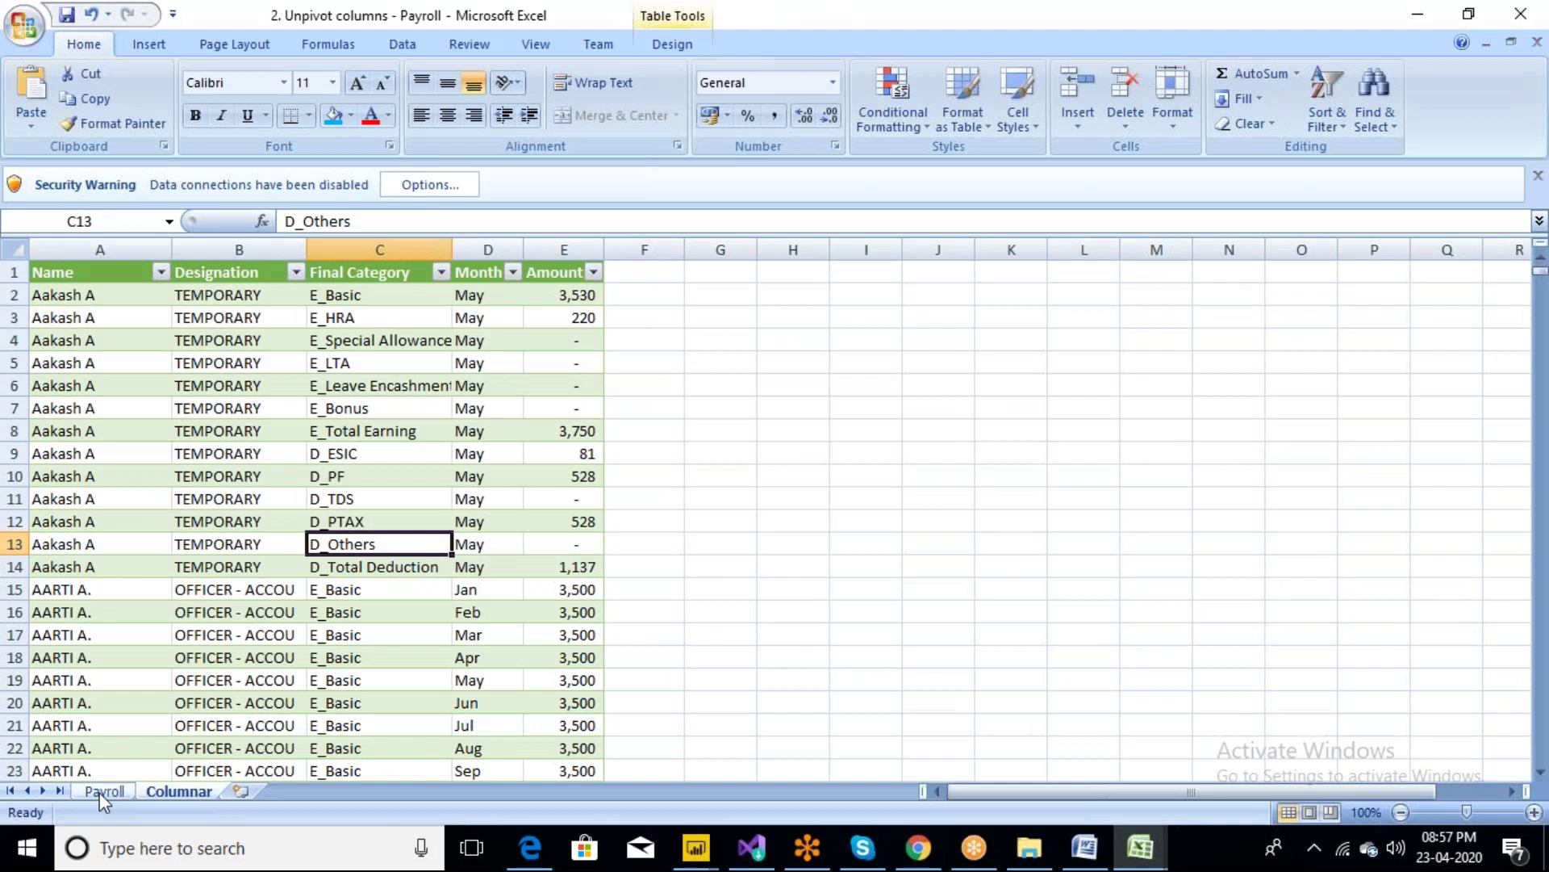
Show the Payroll sheet and highlight the first employee's data block, B3:J16
left_click(103, 791)
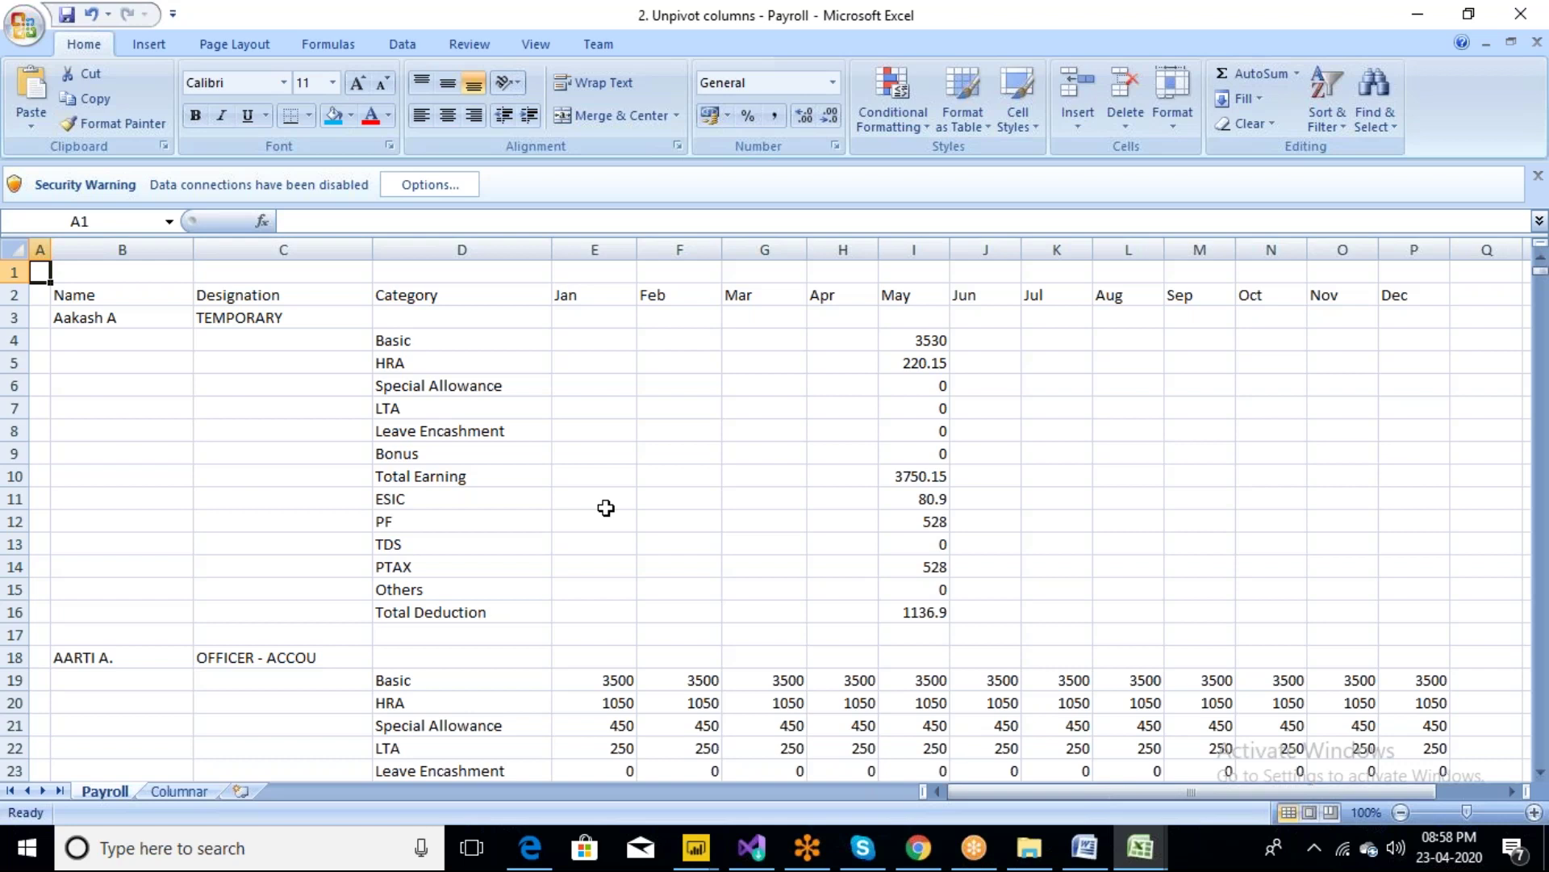
left_click(960, 613)
left_click_drag(936, 615, 116, 320)
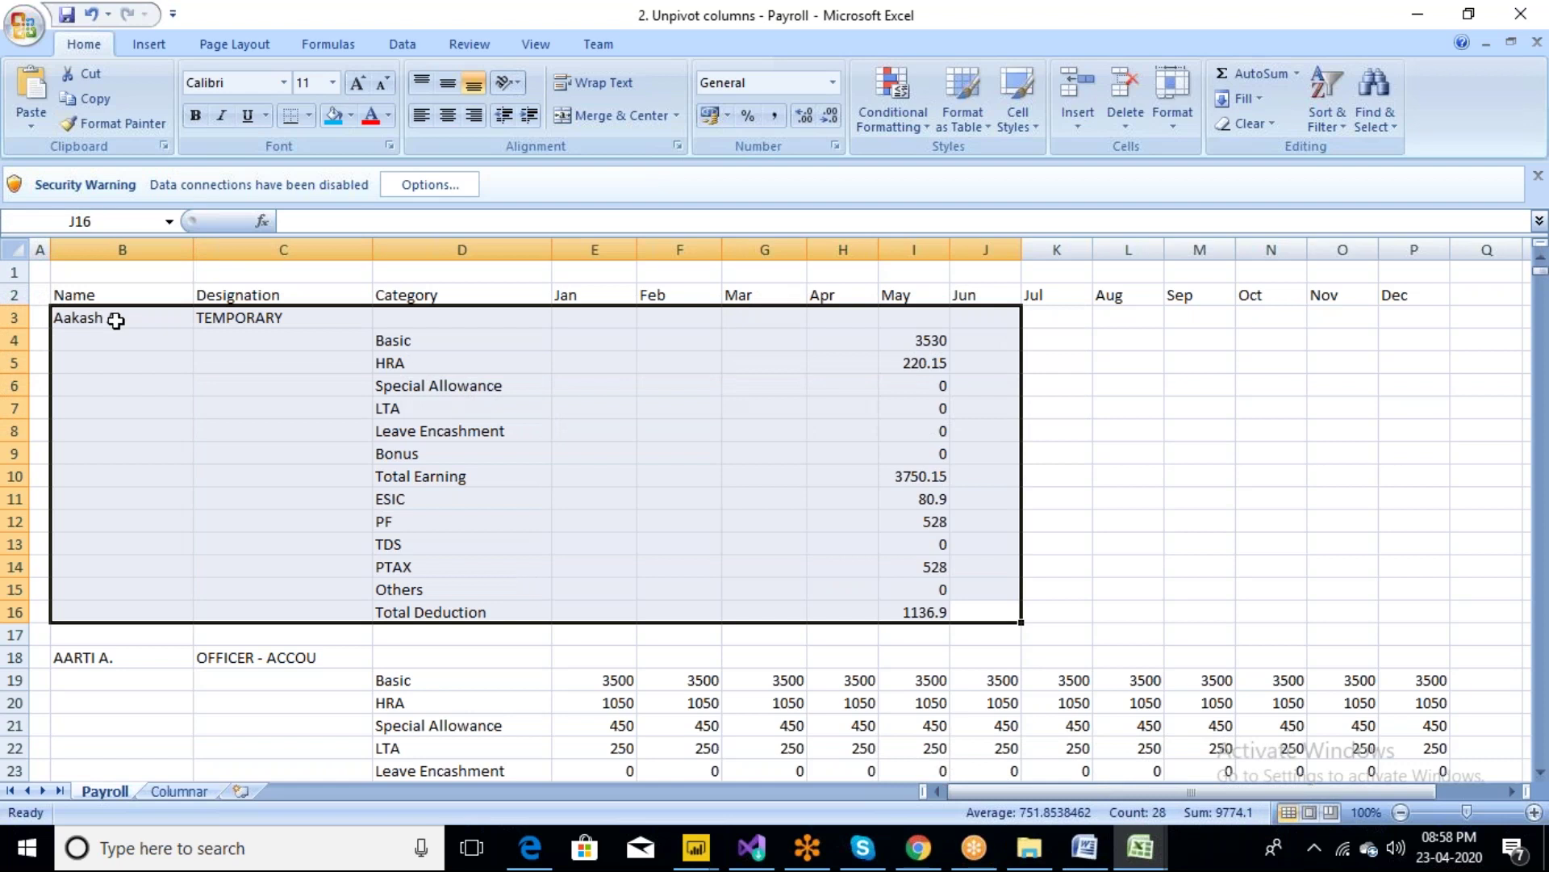
Show the Columnar sheet and review its headings Name, Designation, Final Category, Month and Amount
left_click(180, 792)
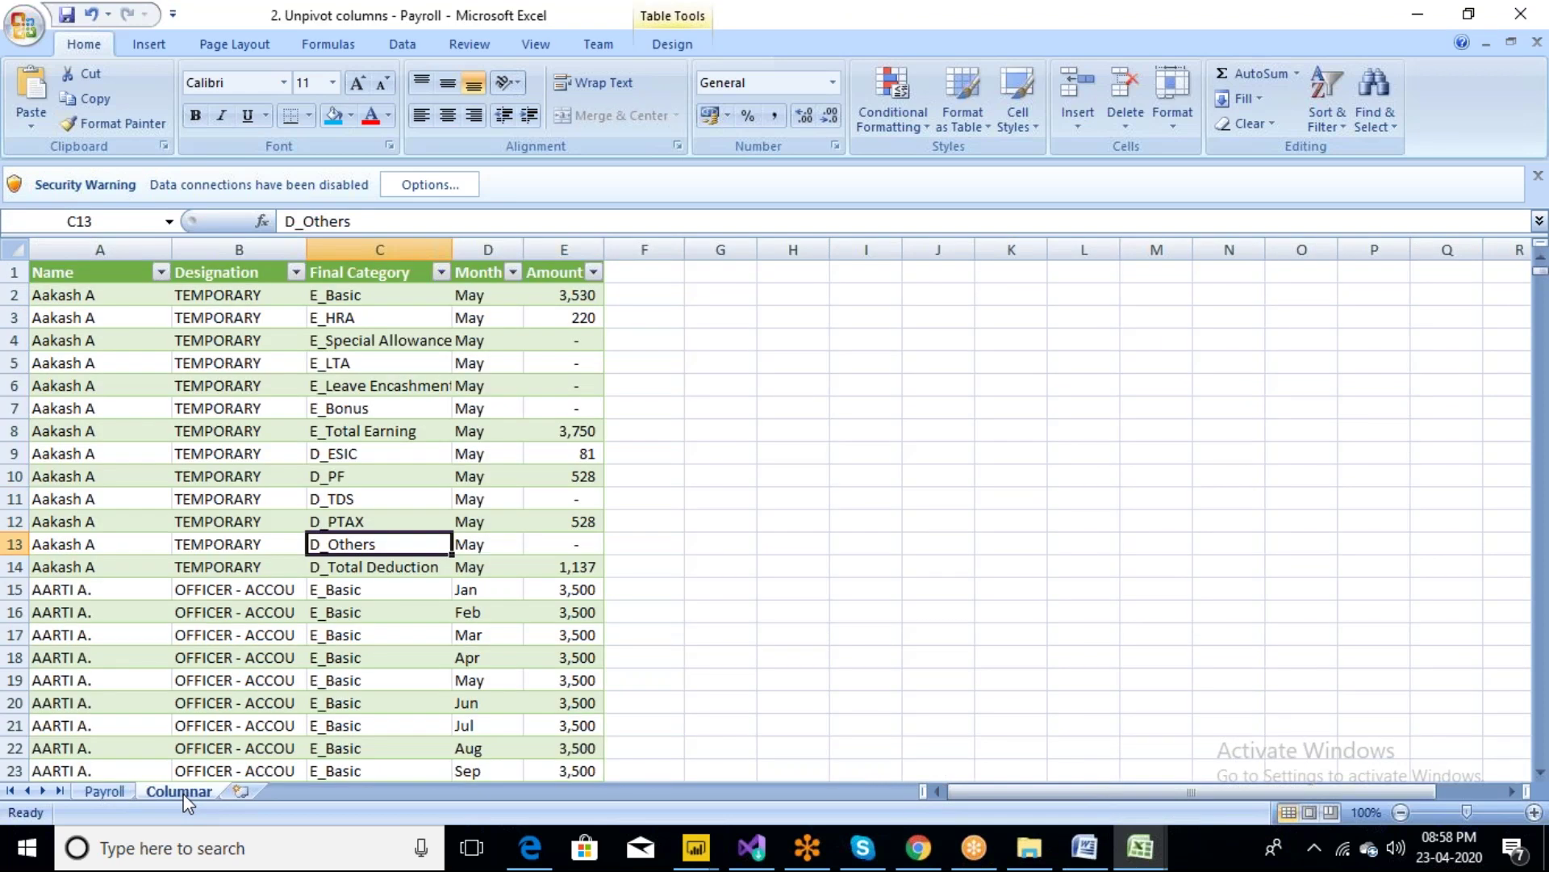
left_click(97, 247)
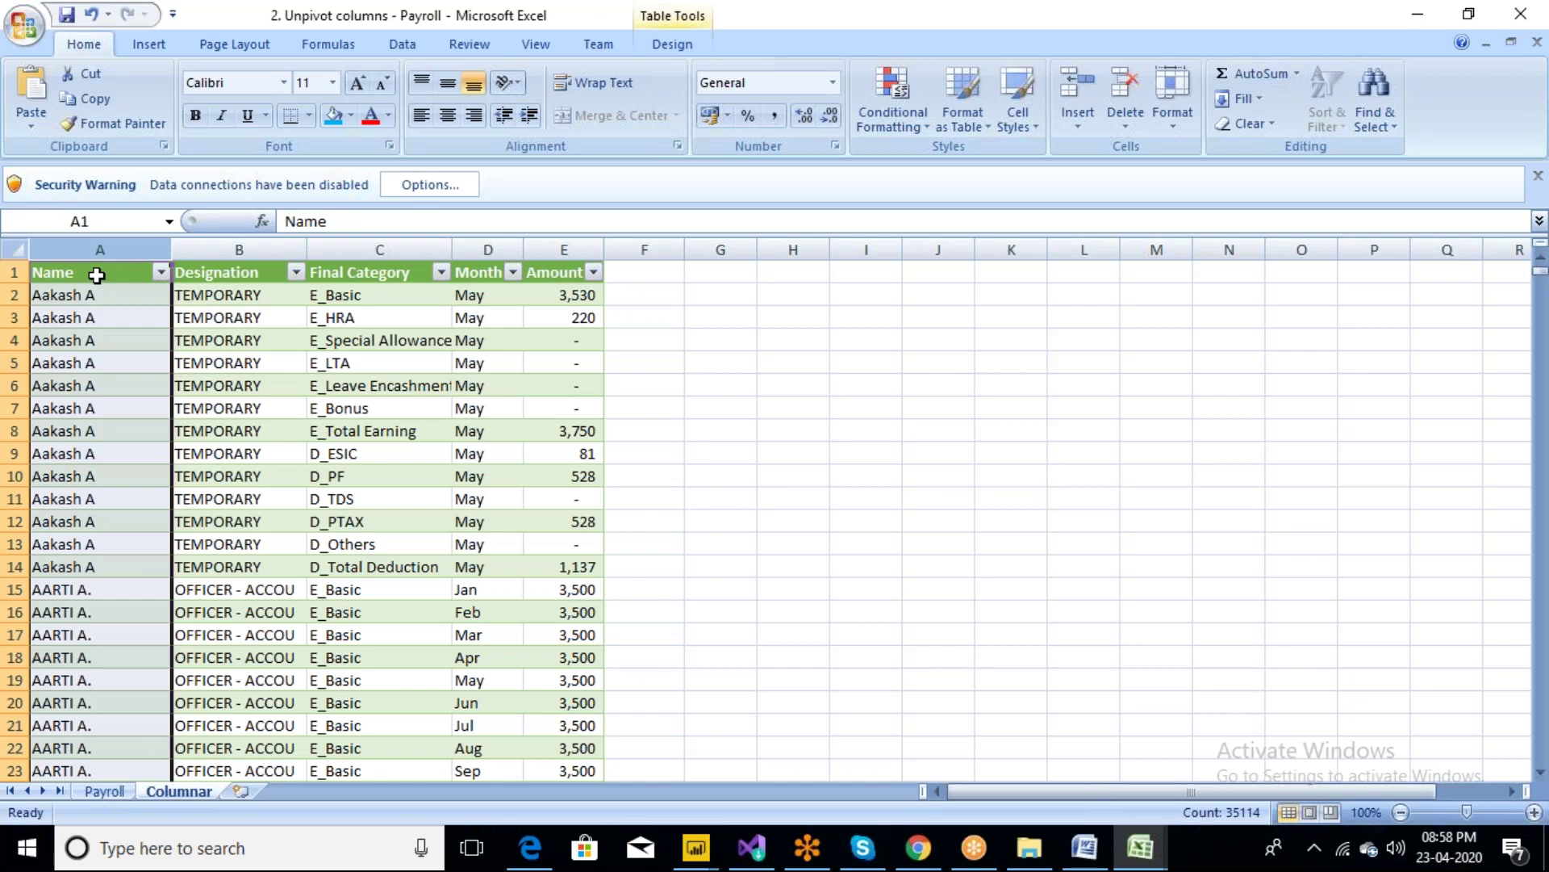
left_click(97, 275)
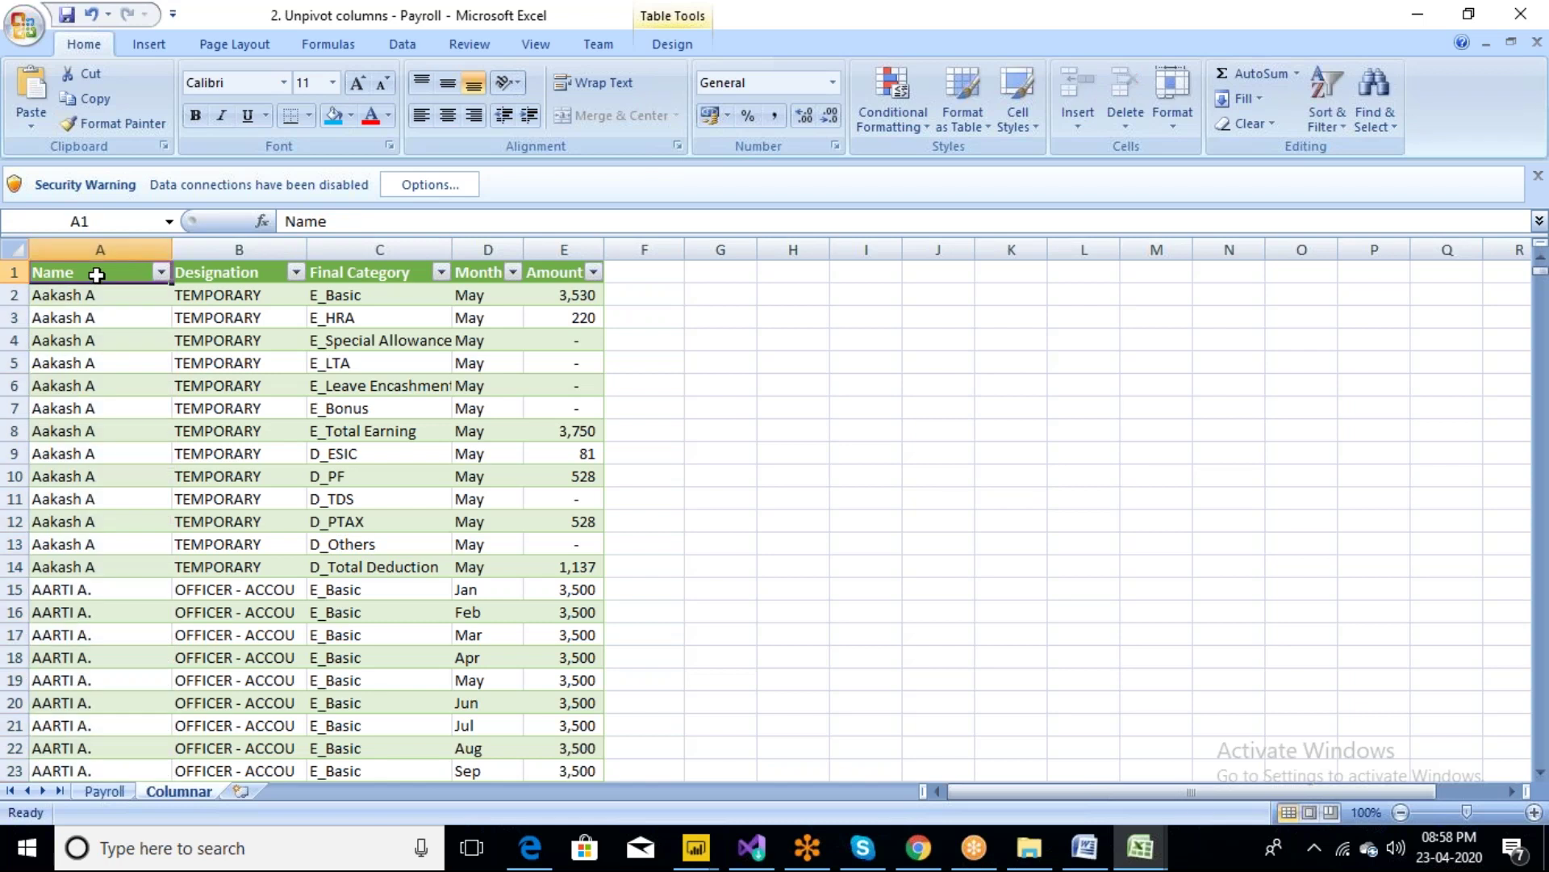
left_click(237, 276)
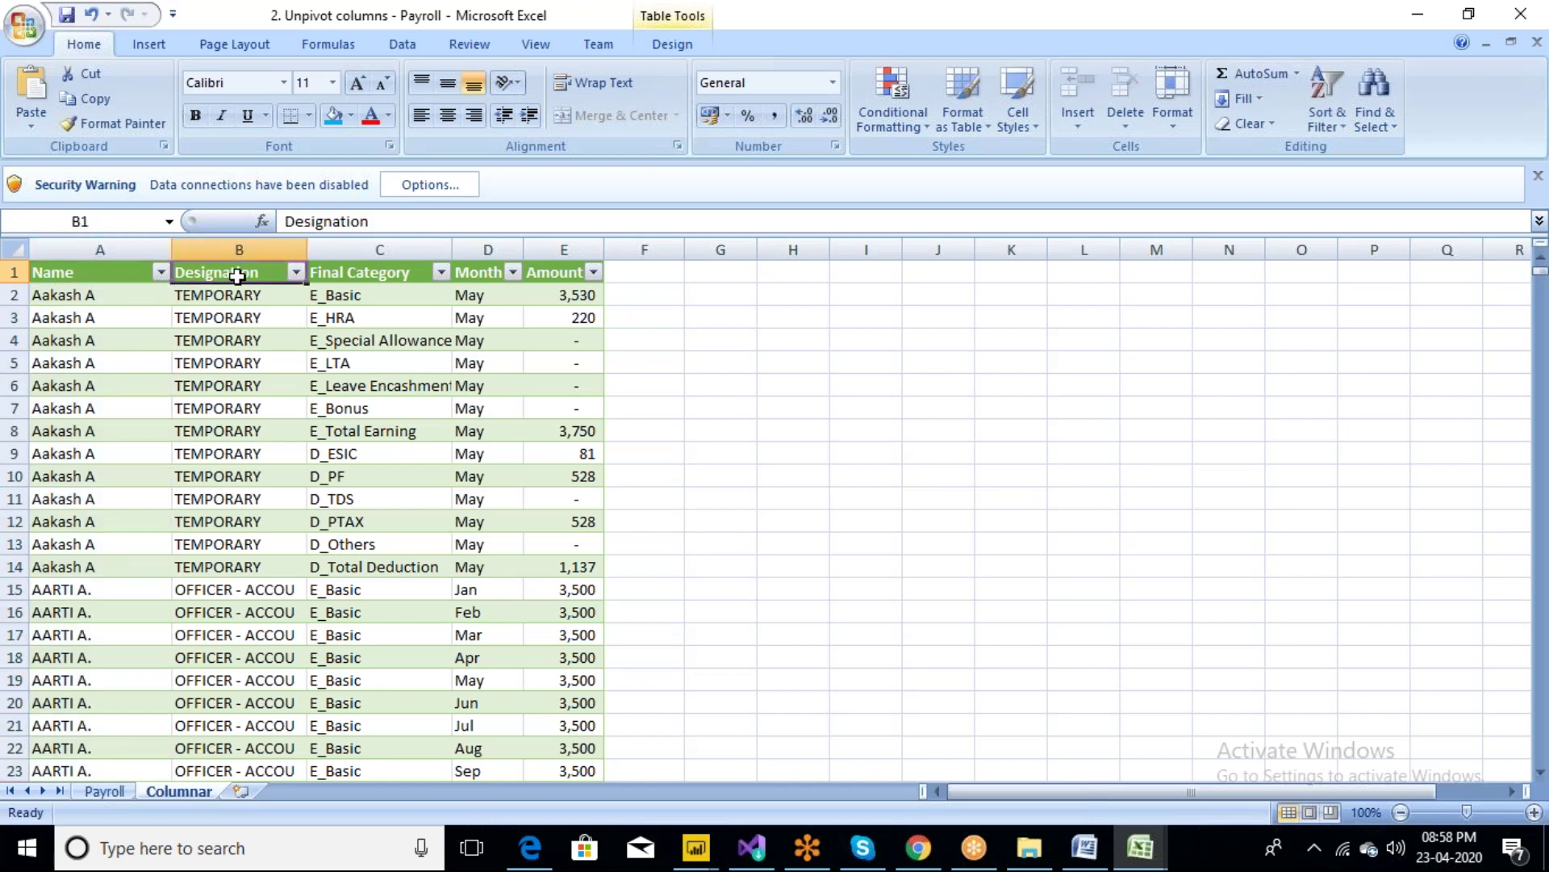
left_click(363, 273)
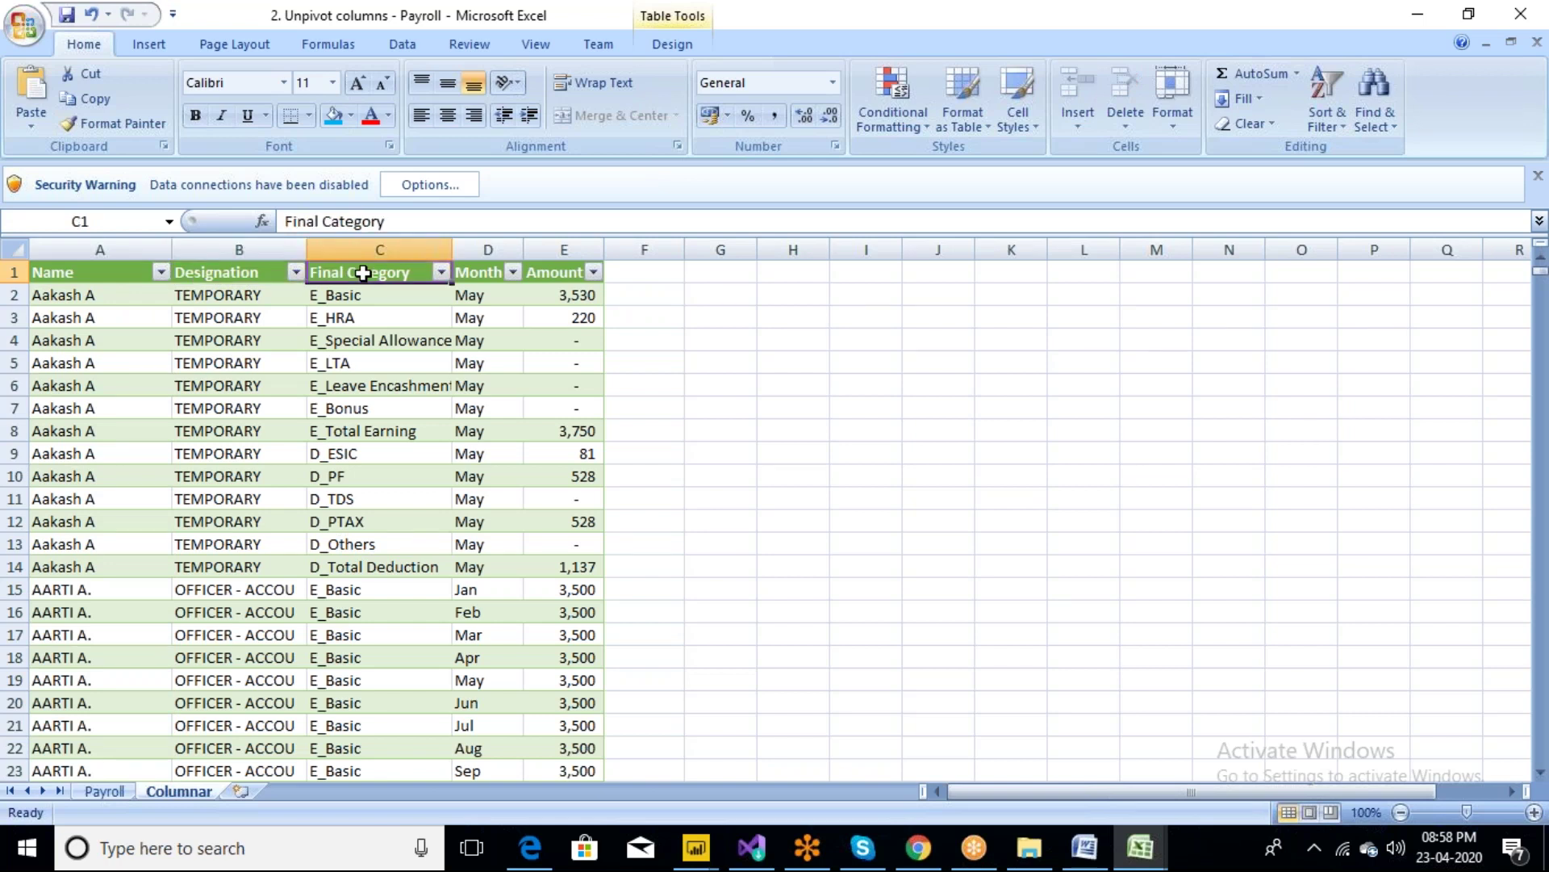
left_click(497, 273)
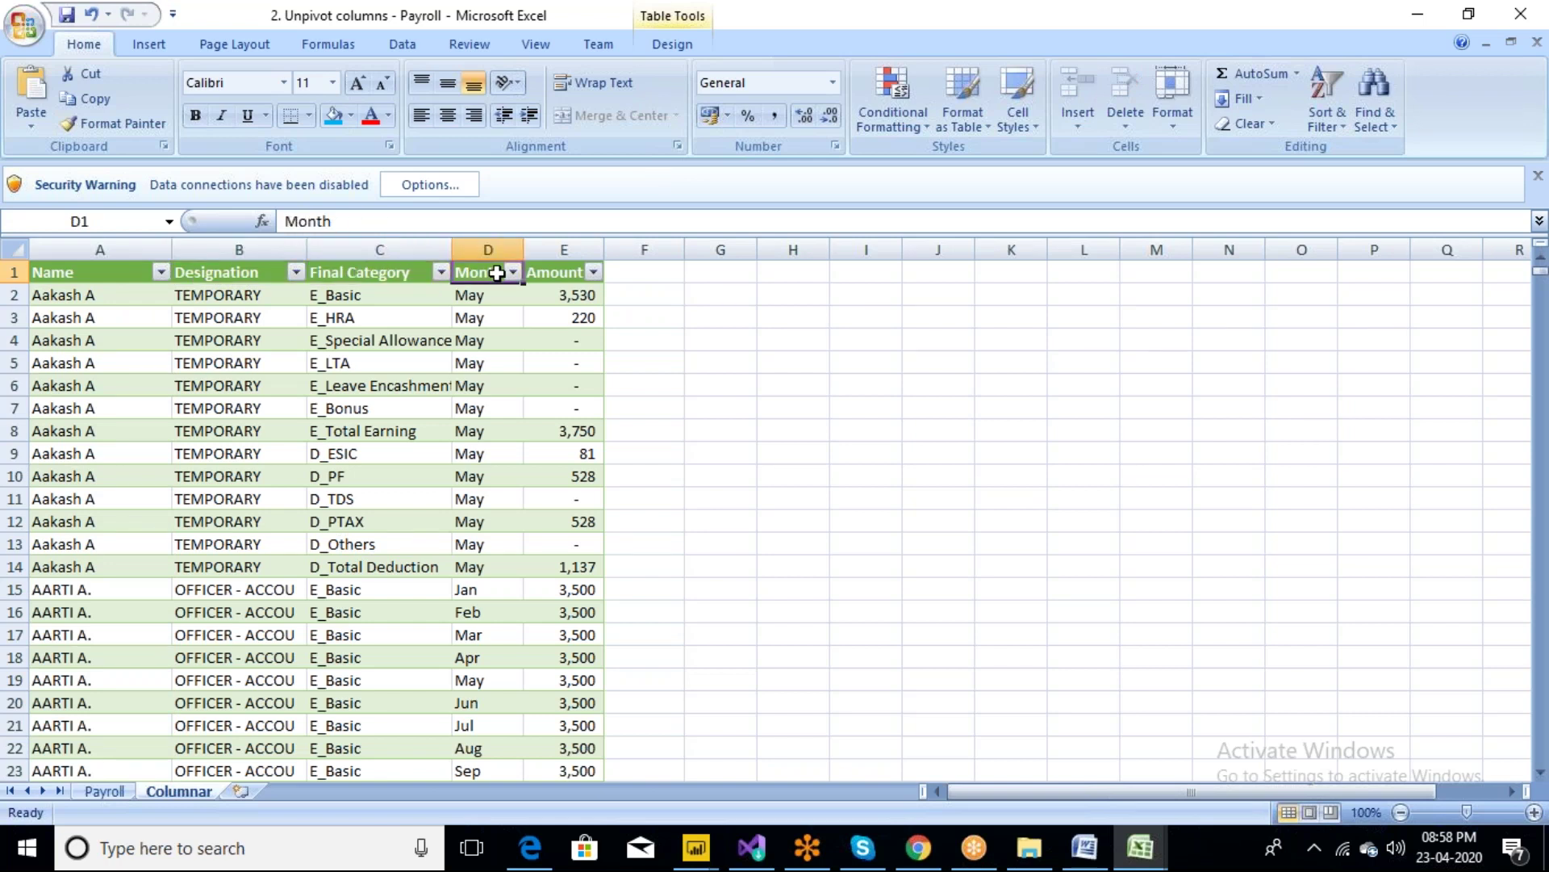
left_click(545, 272)
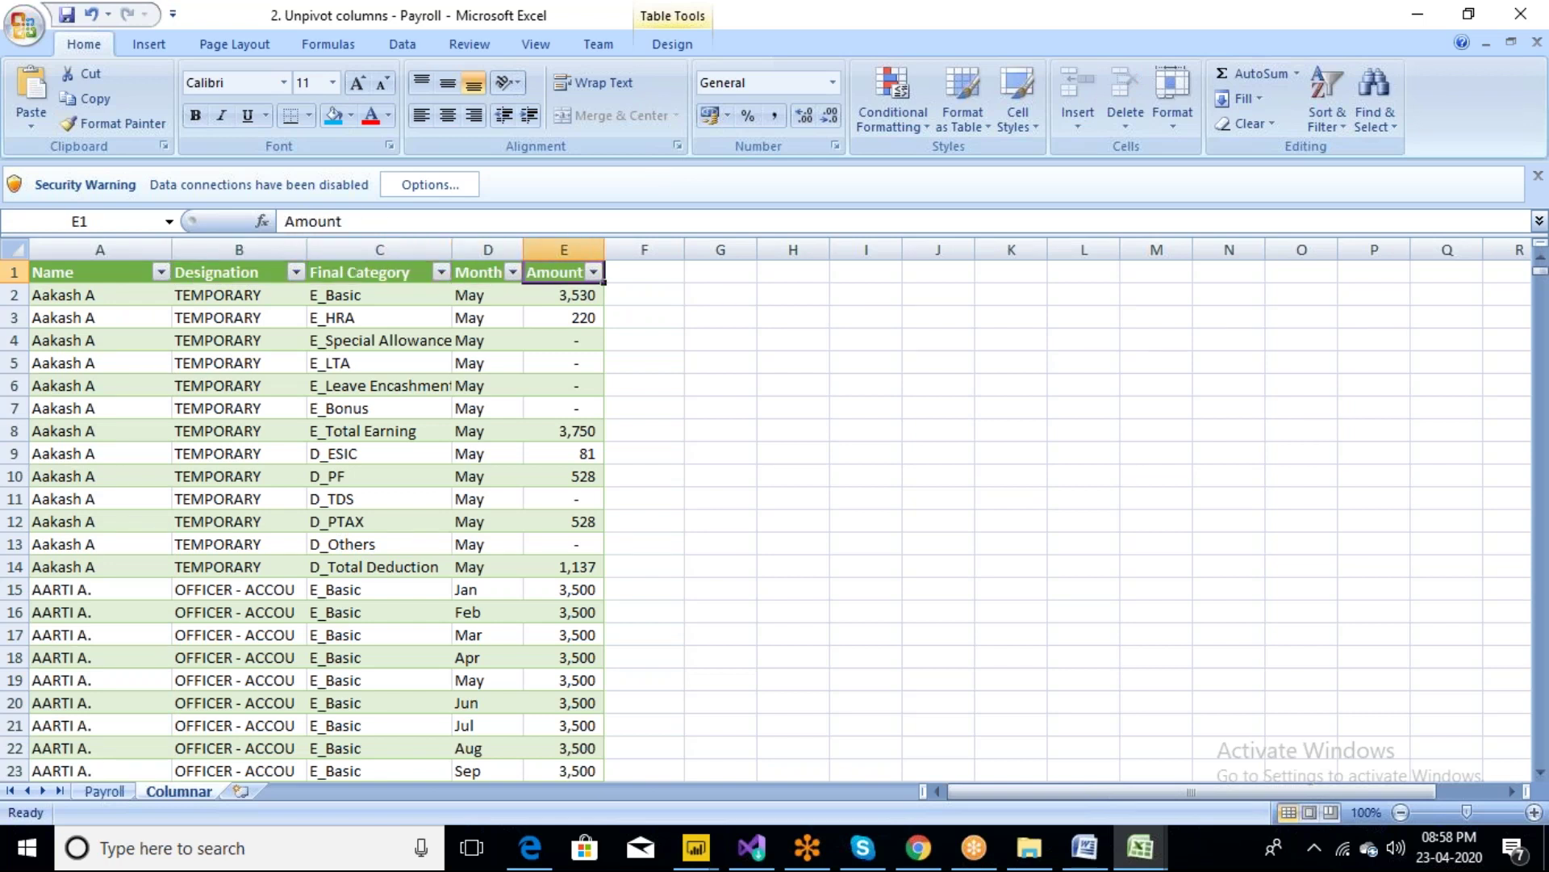
Examine the repeated employee name in A2 to A6 of the Columnar sheet and highlight the data rows A2:E23
left_click(82, 295)
left_click(84, 317)
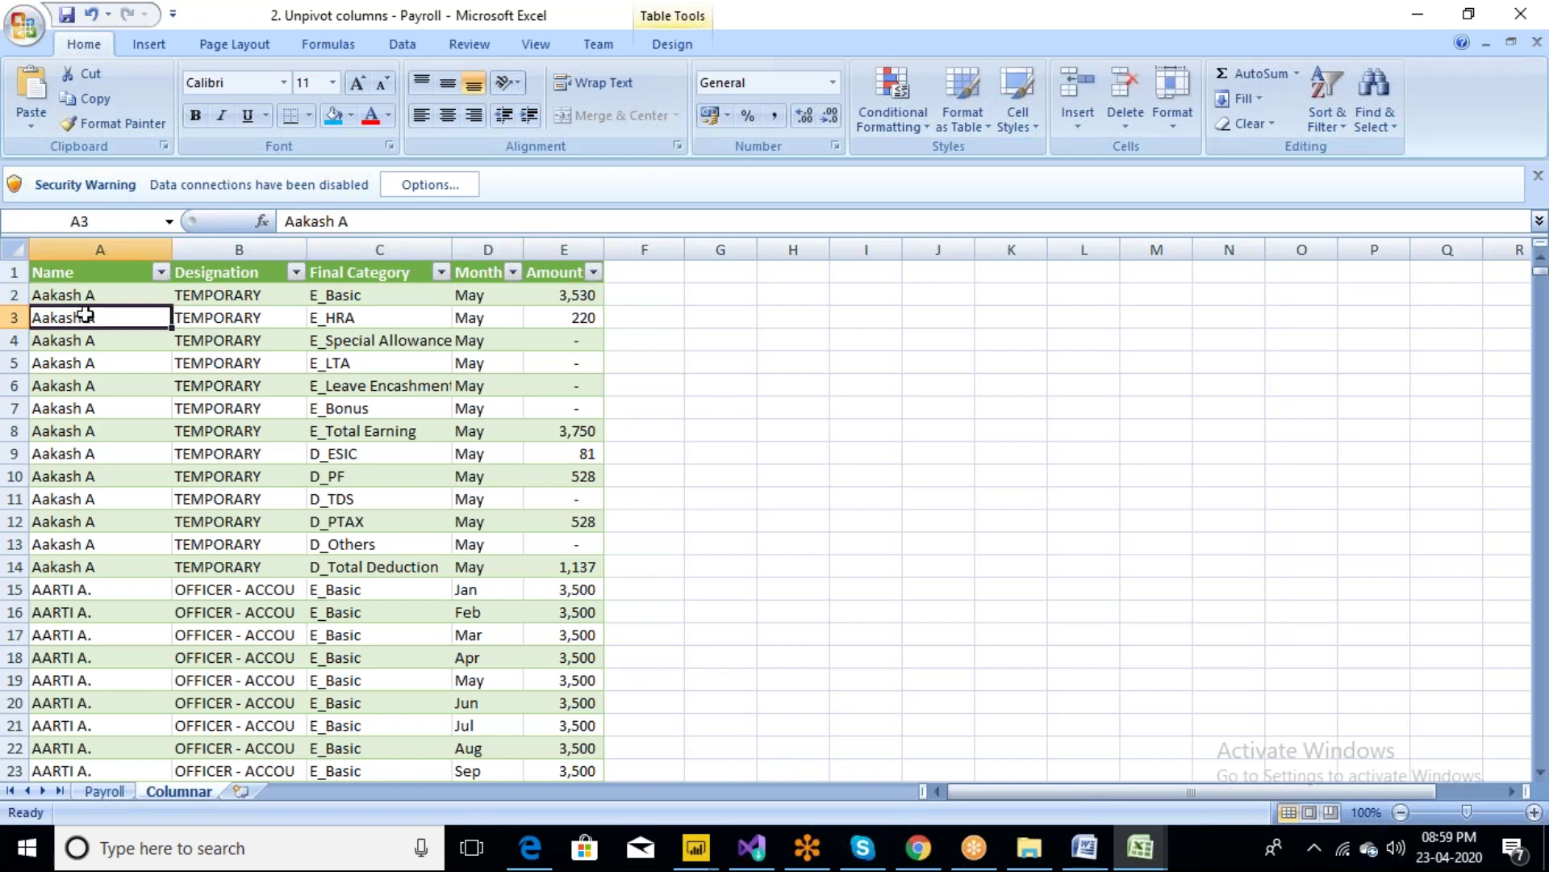
left_click(89, 340)
left_click(89, 362)
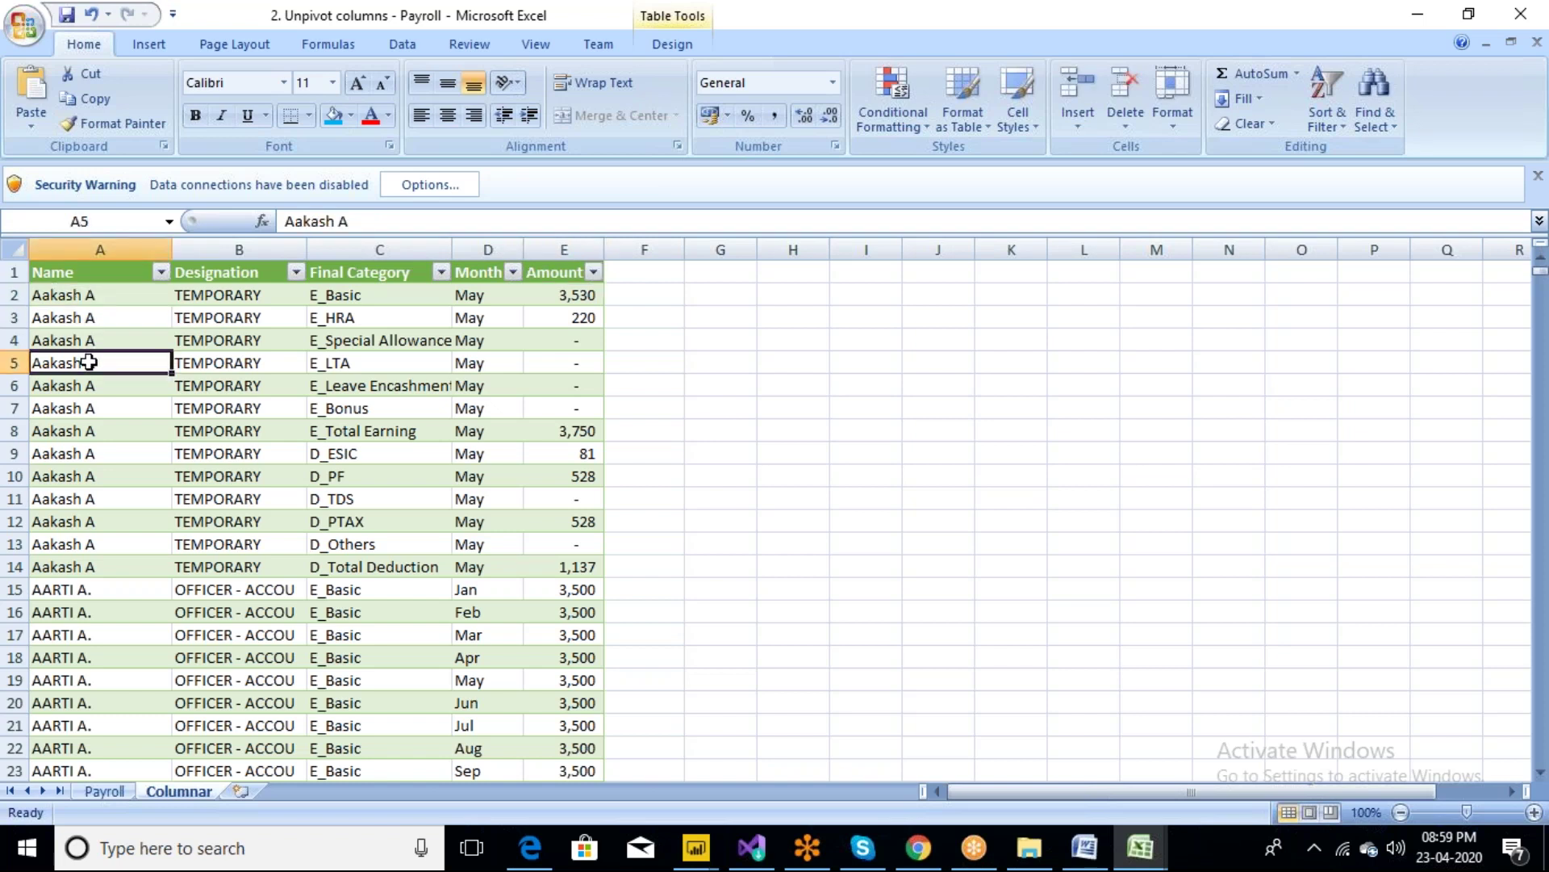
left_click(88, 385)
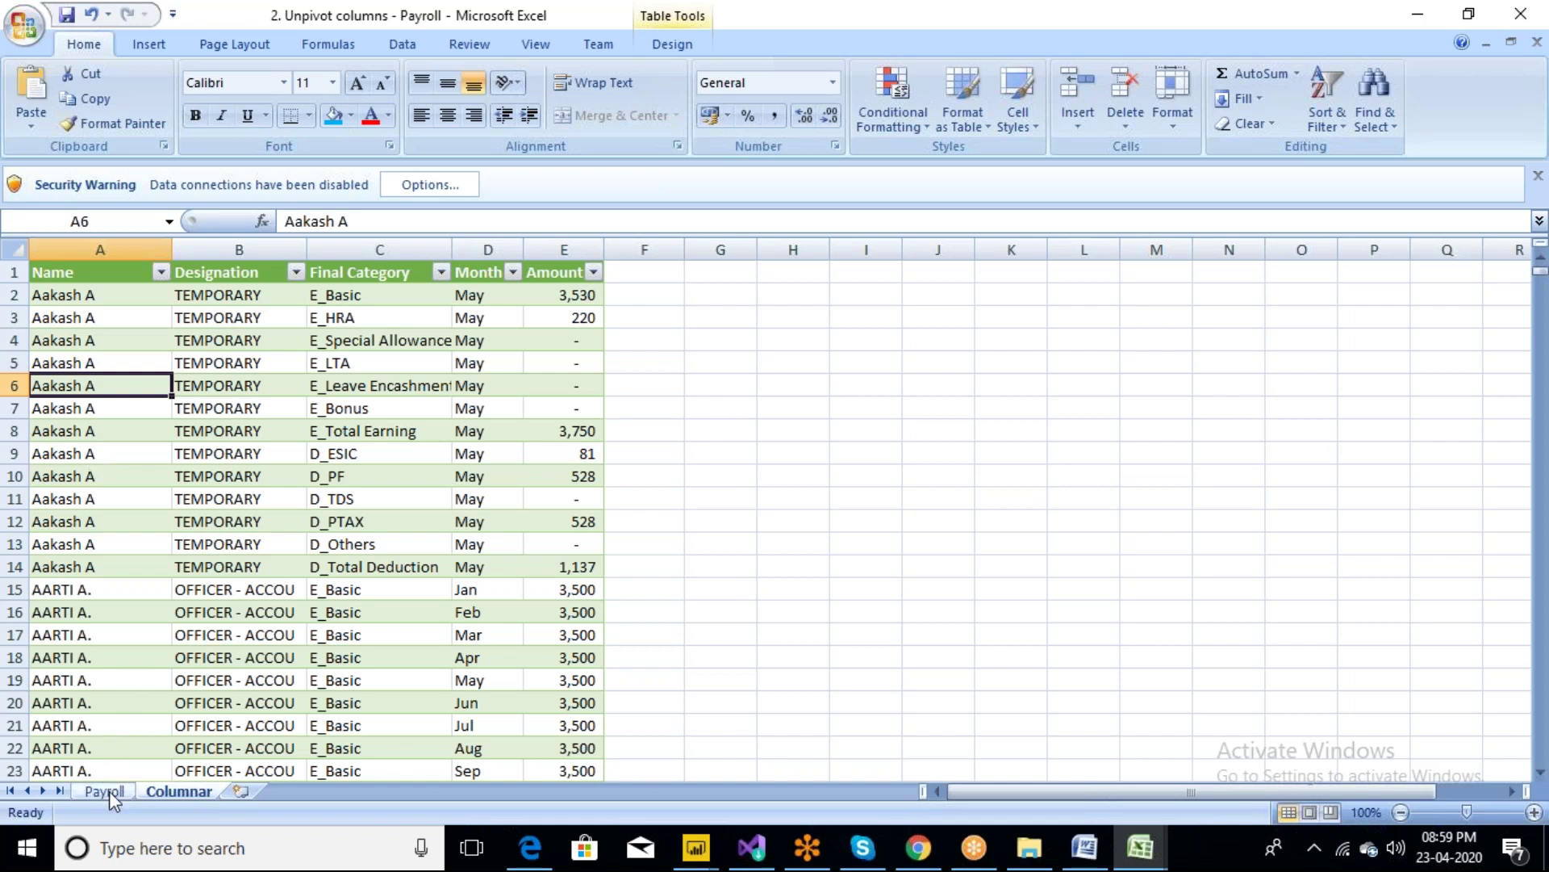
mouse_move(569, 770)
left_mouse_down()
mouse_move(394, 633)
mouse_move(229, 457)
mouse_move(125, 301)
mouse_move(235, 342)
mouse_move(511, 564)
mouse_move(574, 694)
mouse_move(573, 771)
left_mouse_up()
left_click(128, 303)
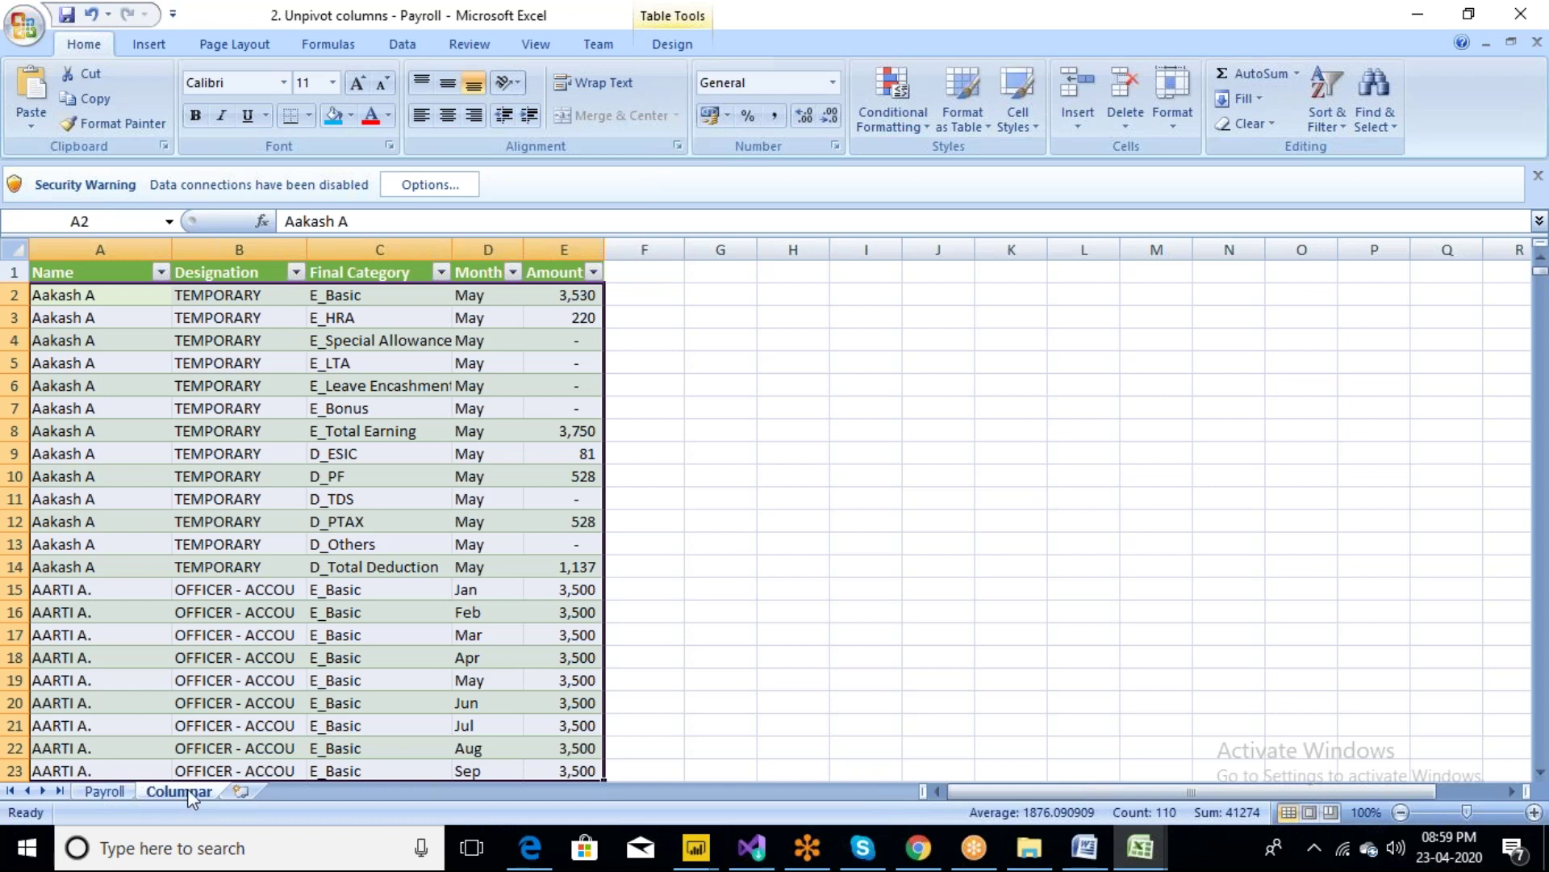
Return to the Payroll sheet and fill the Name cells B2:B16 with light blue
left_click(98, 791)
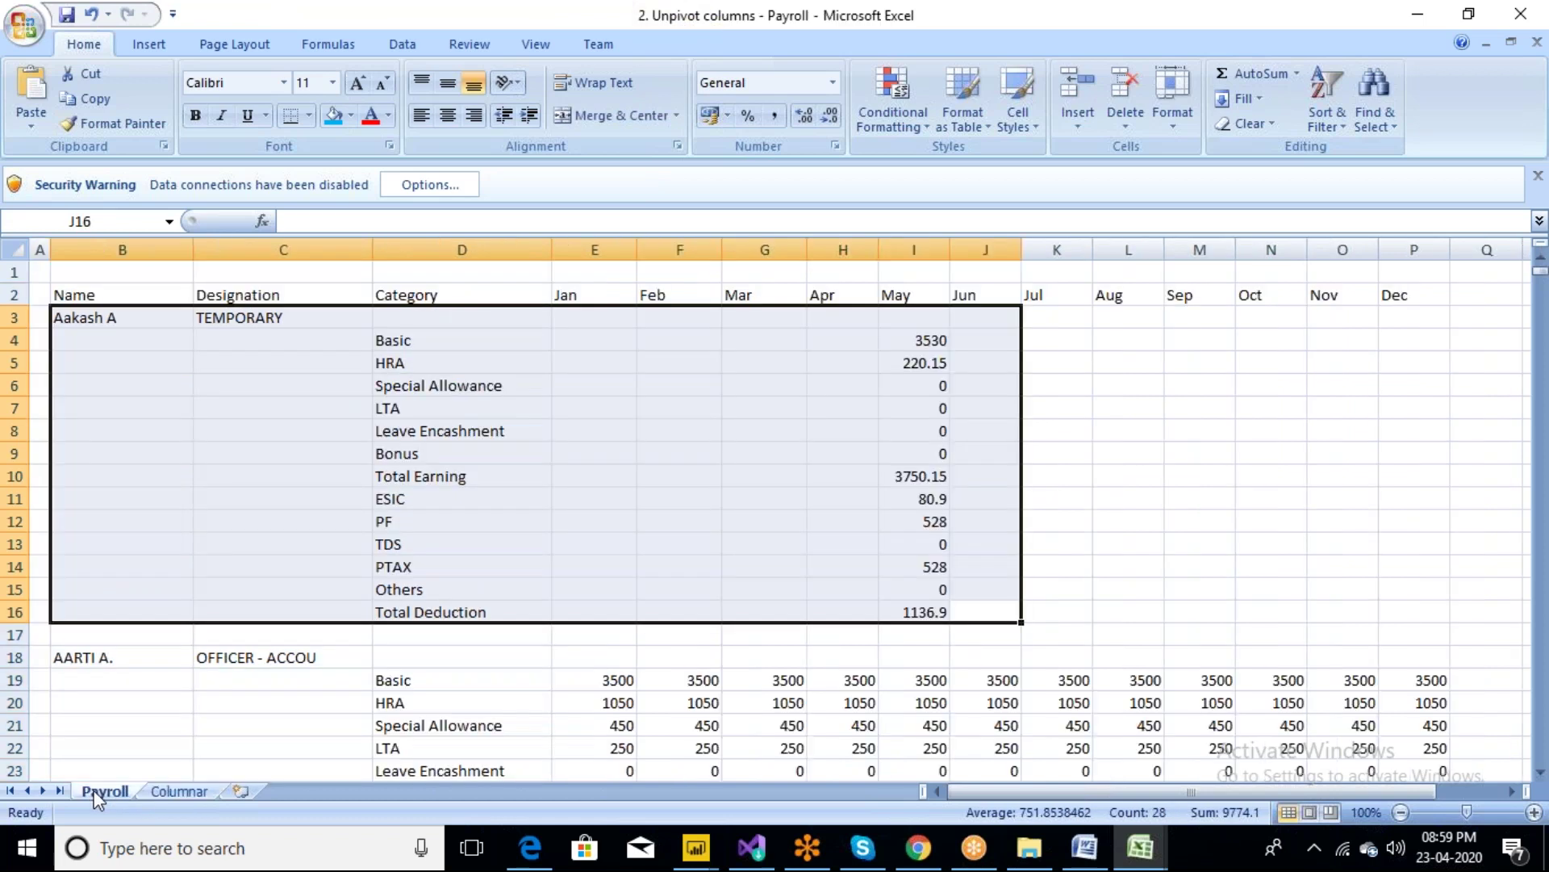
left_click(279, 503)
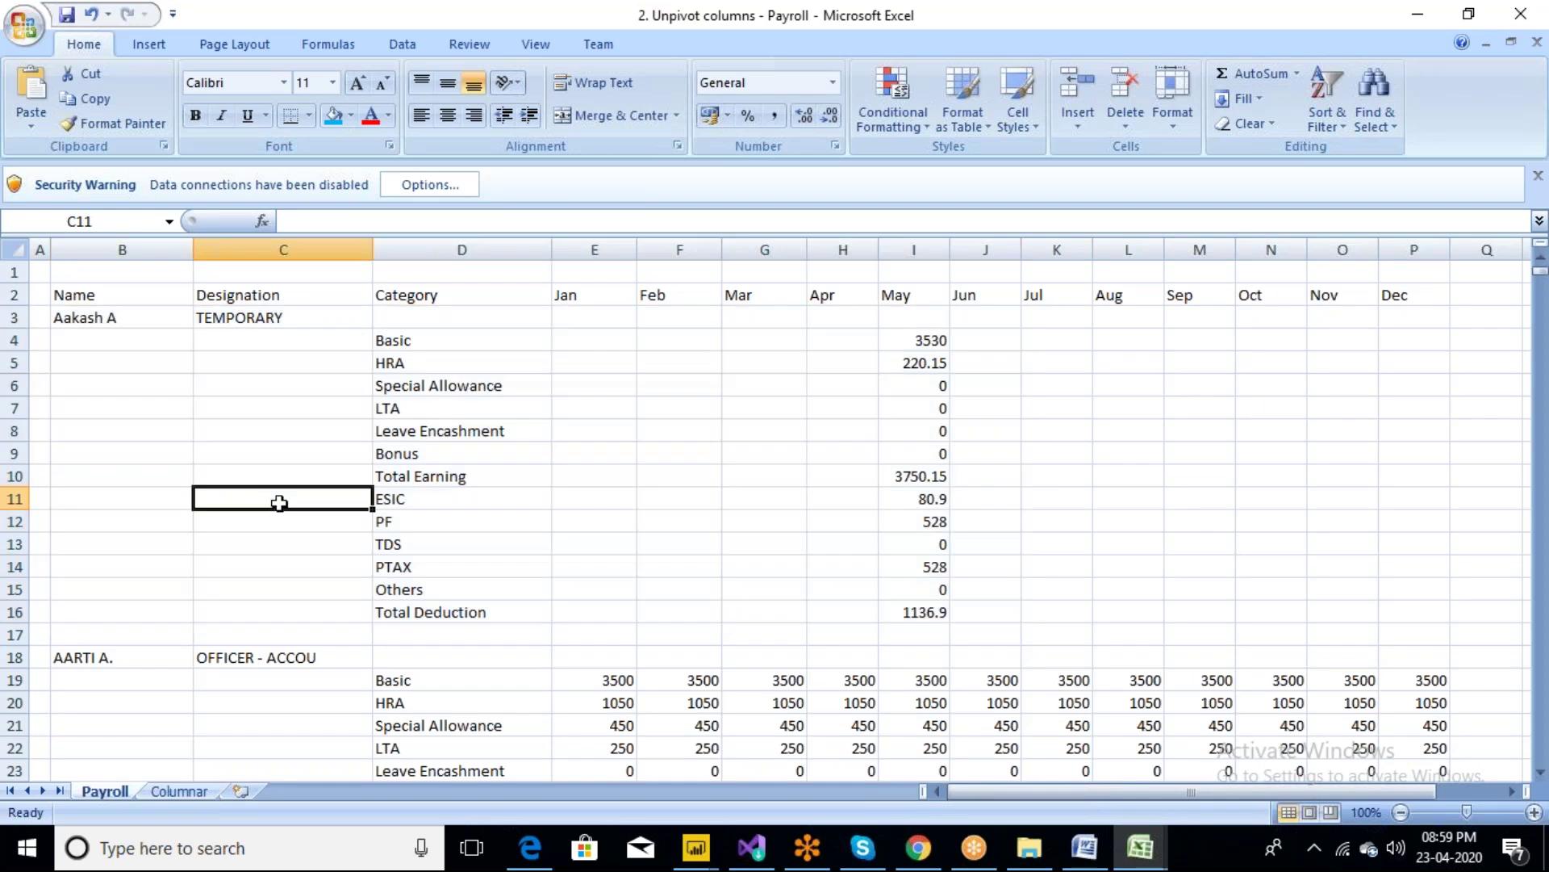
left_click_drag(136, 297, 109, 614)
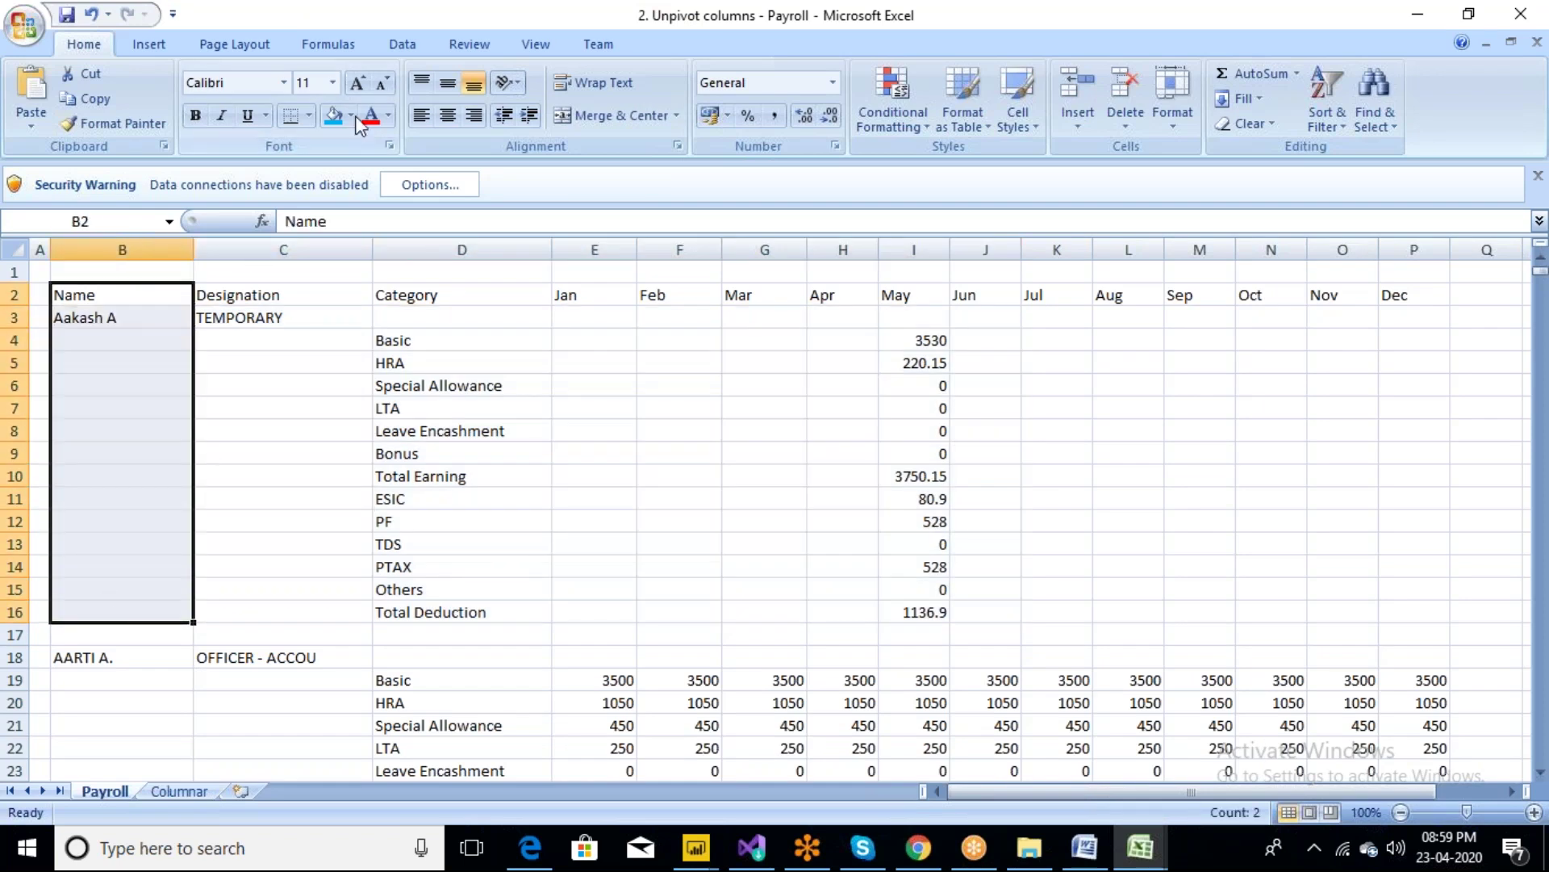
left_click(332, 115)
Fill the Designation cells C2:C16 with yellow
left_click_drag(270, 295, 263, 613)
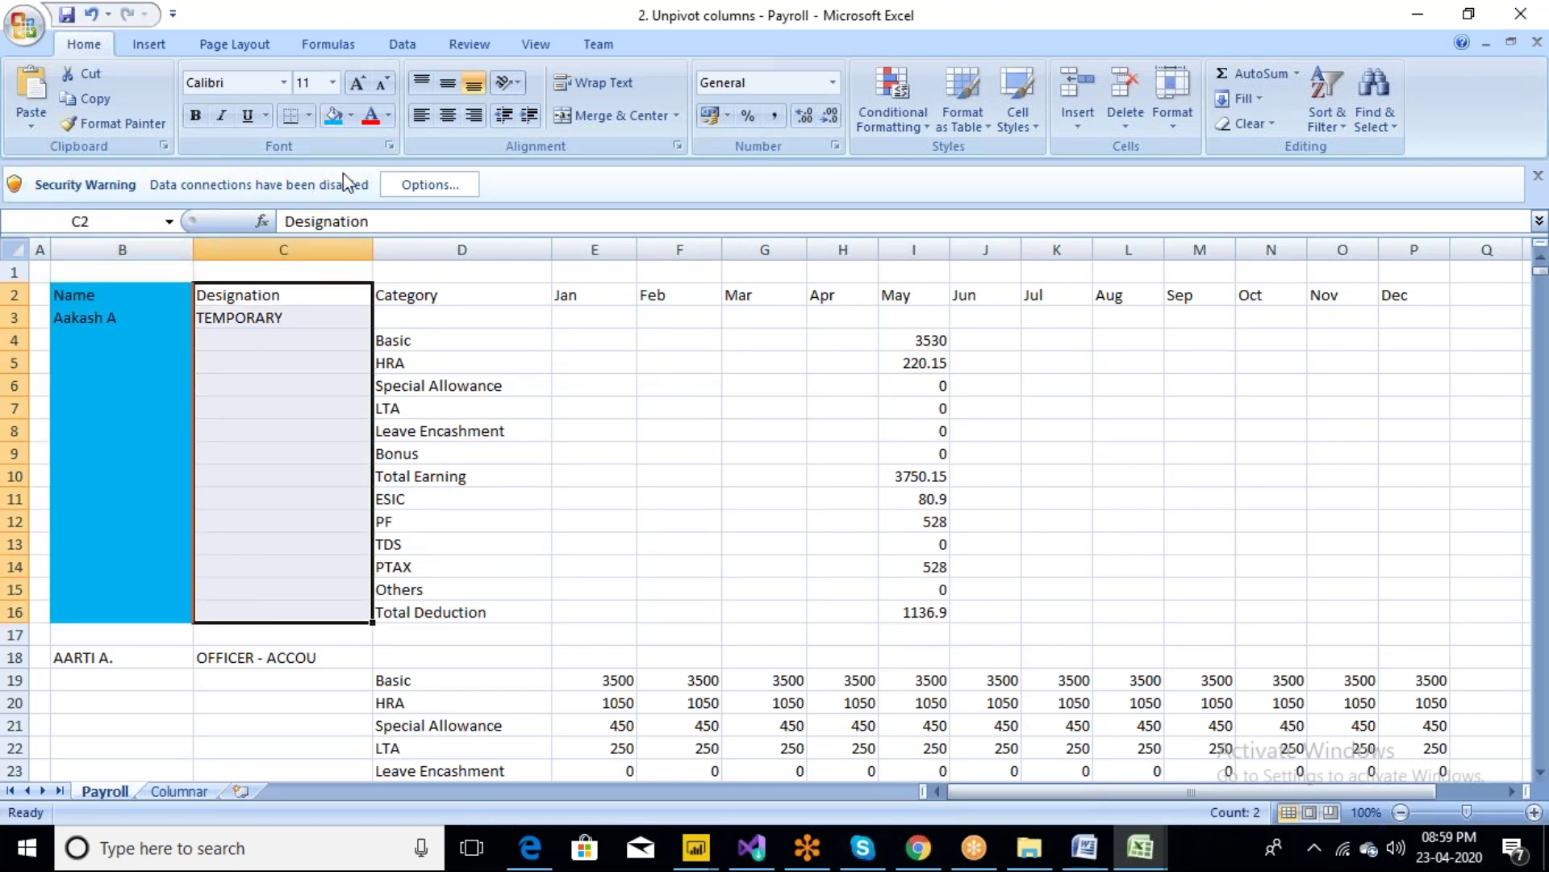
left_click(352, 118)
left_click(389, 284)
Fill the Category cells D2:D16 with the standard blue colour
left_click_drag(435, 293, 427, 614)
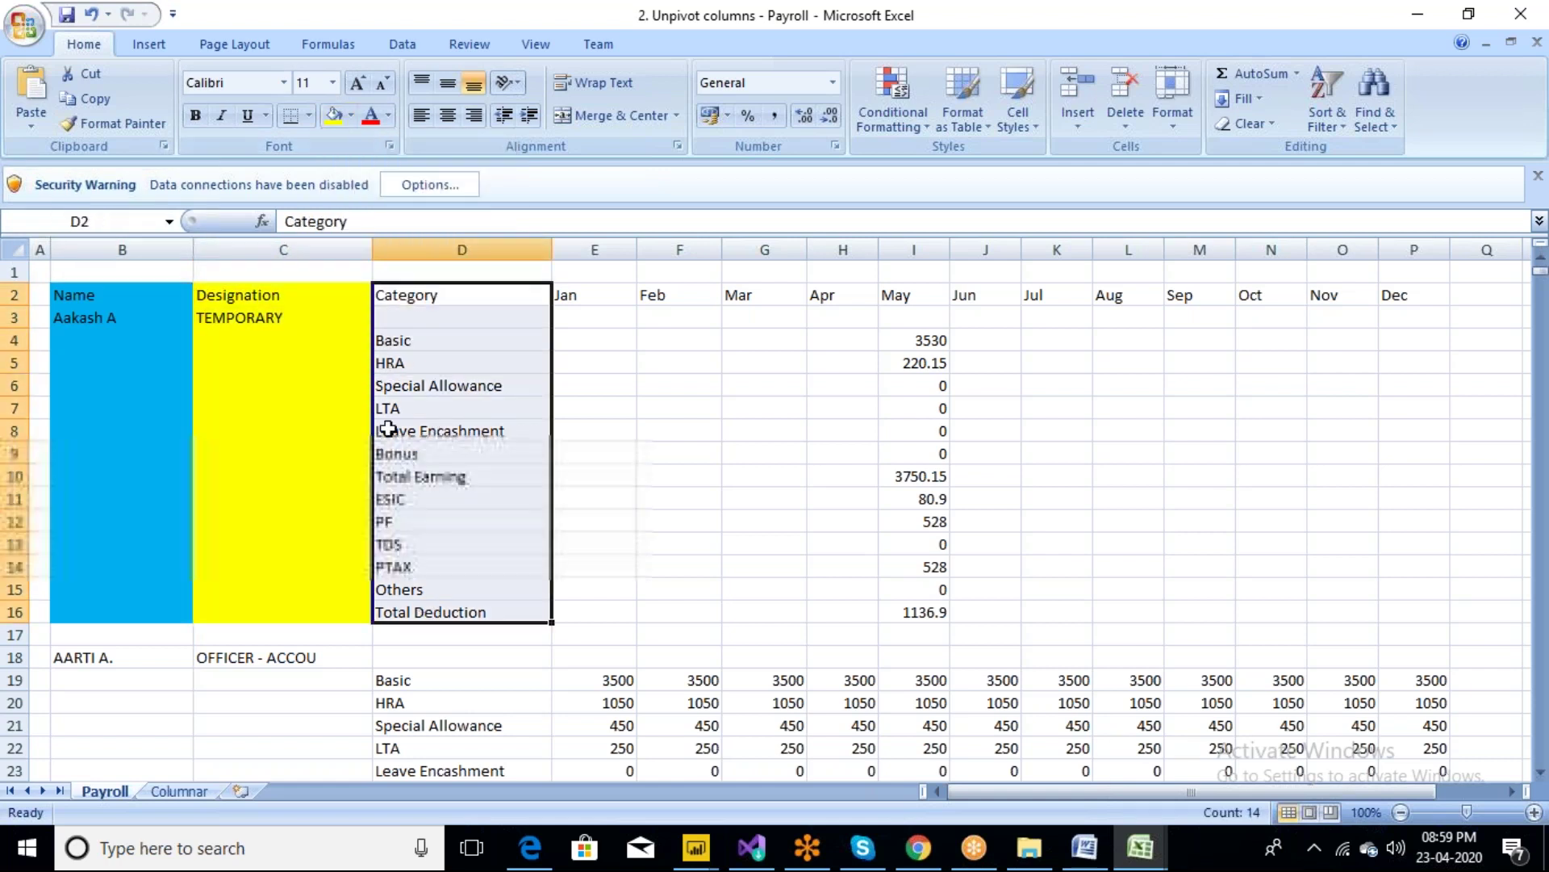
left_click(352, 116)
left_click(467, 285)
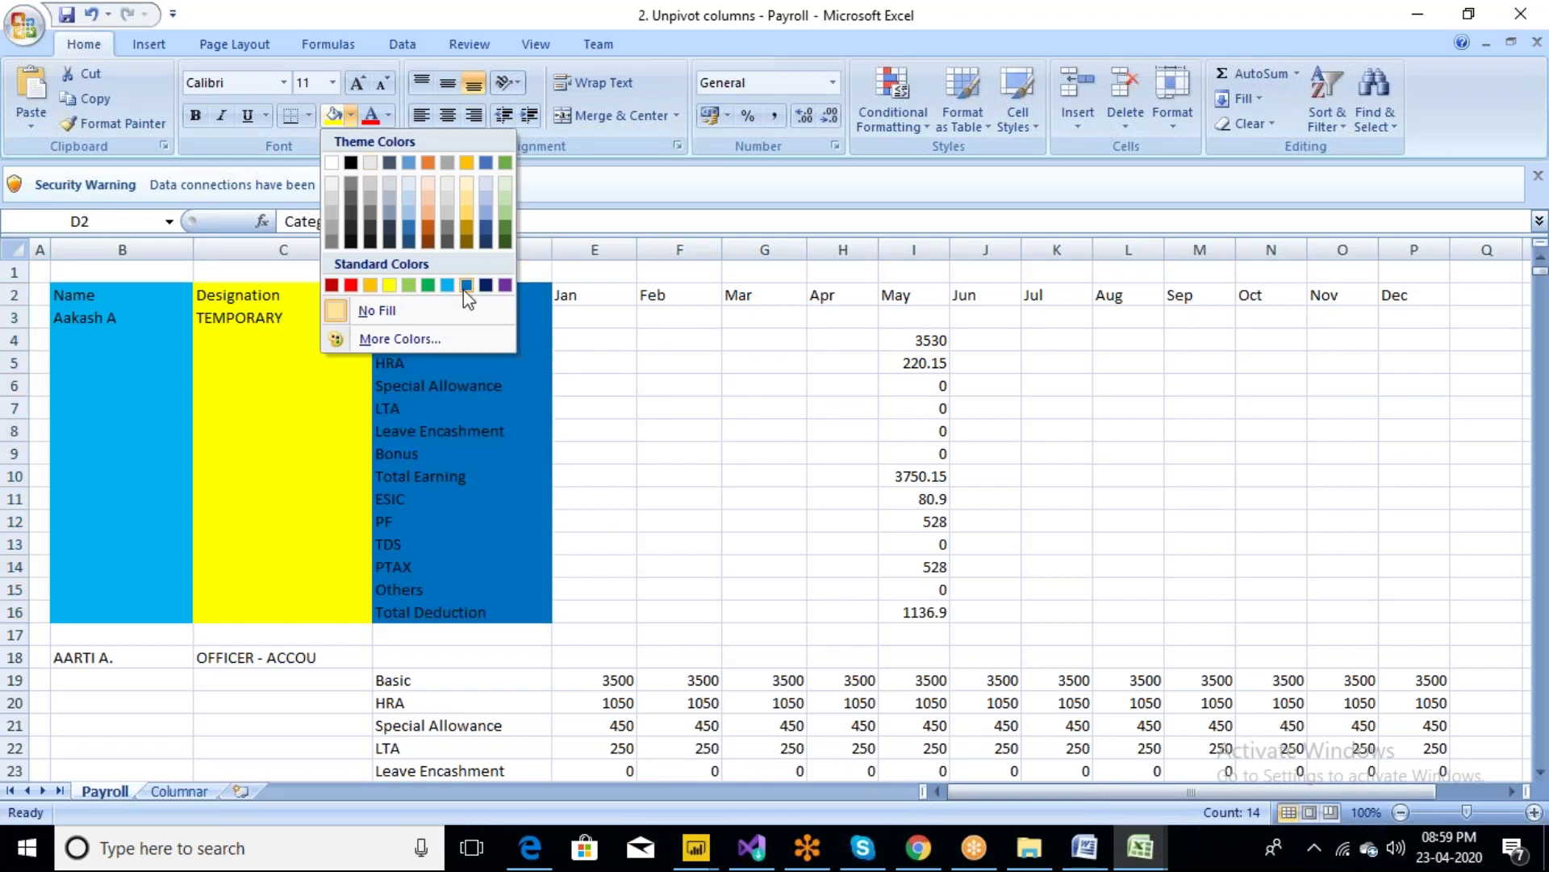
left_click(466, 285)
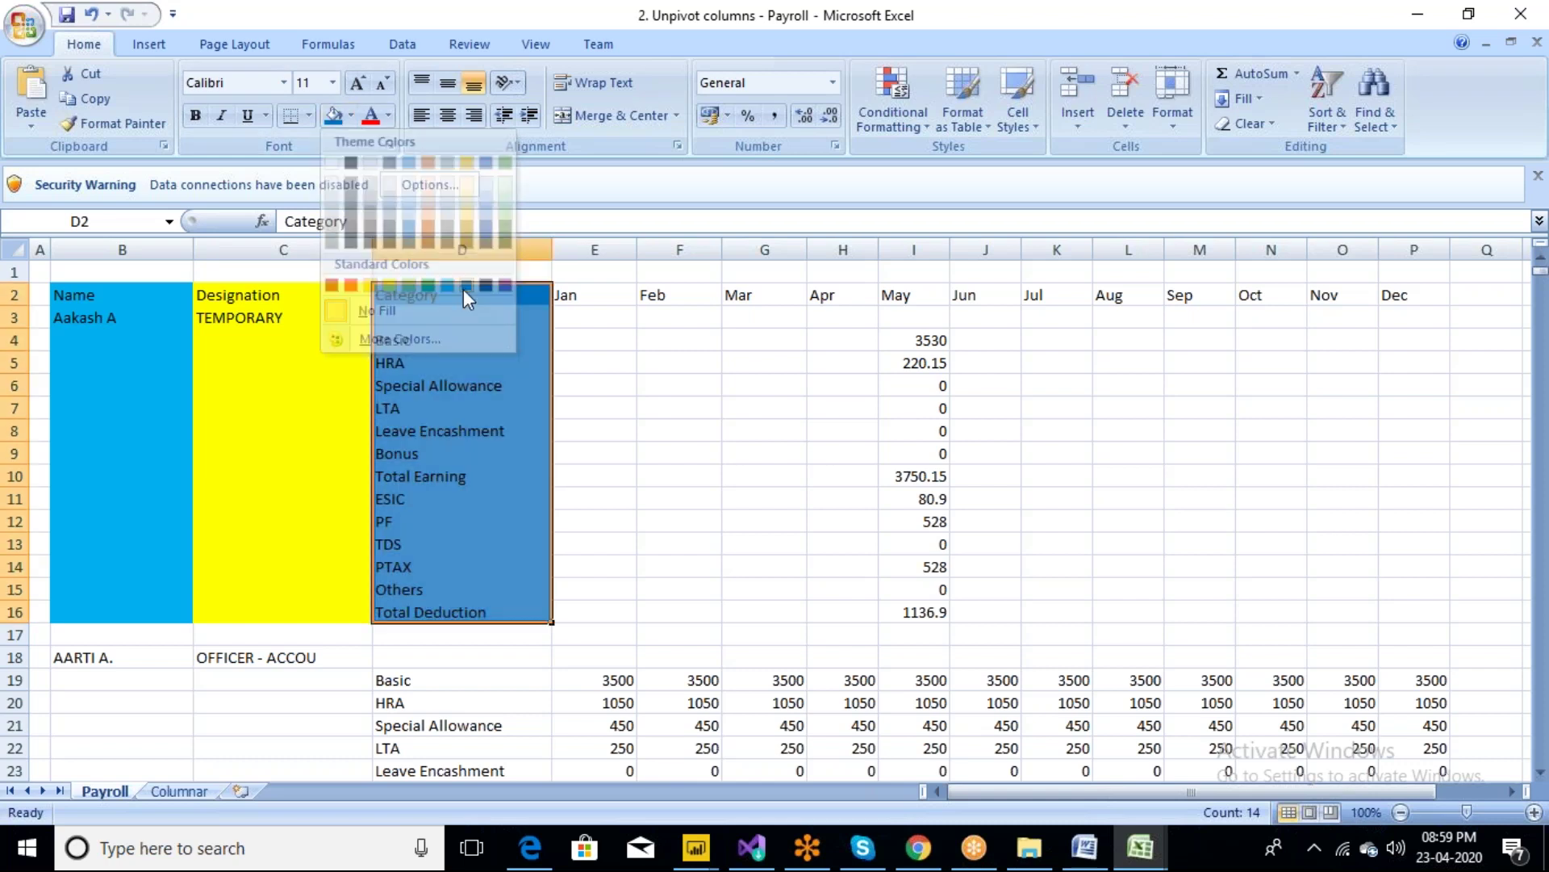
Fill the month header cells Jan to Dec in E2:P2 with the standard red colour
left_click(599, 296)
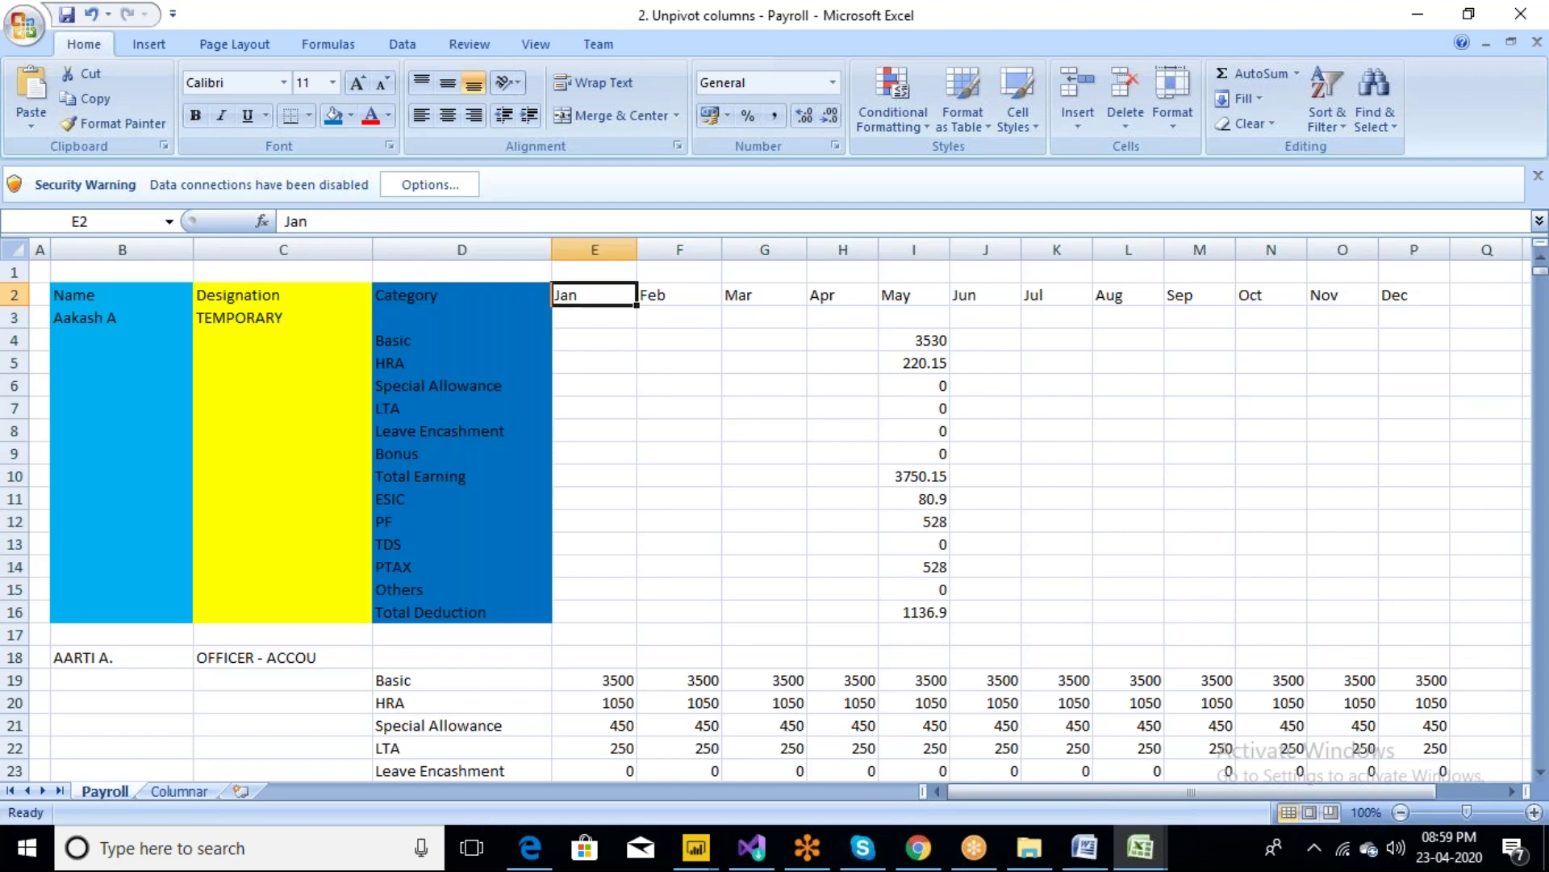
left_click_drag(602, 295, 1224, 300)
left_click_drag(1317, 301, 1397, 296)
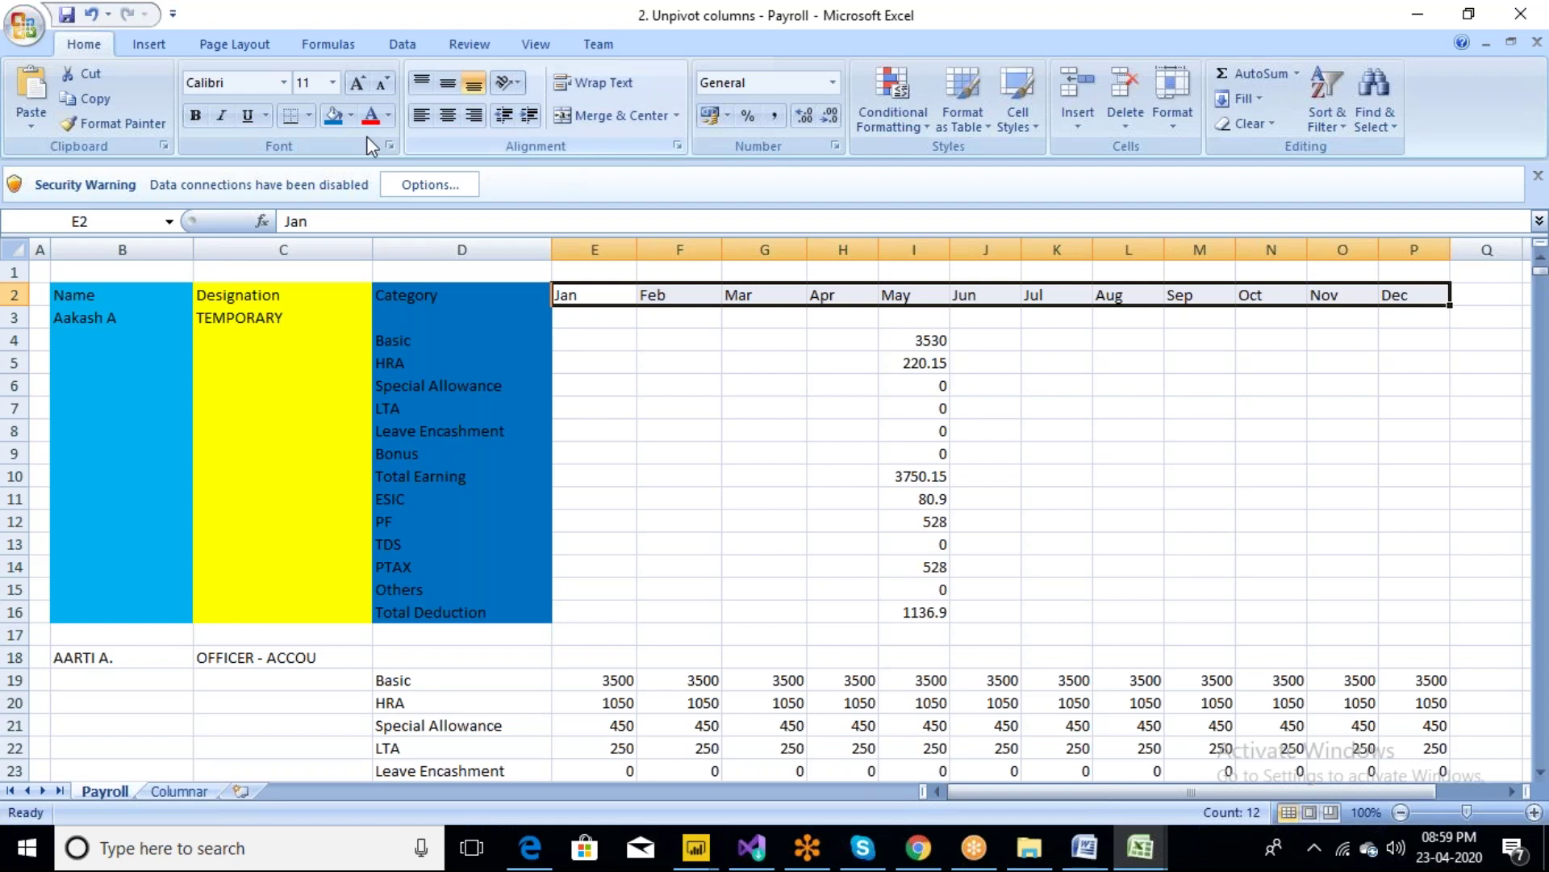
left_click(350, 116)
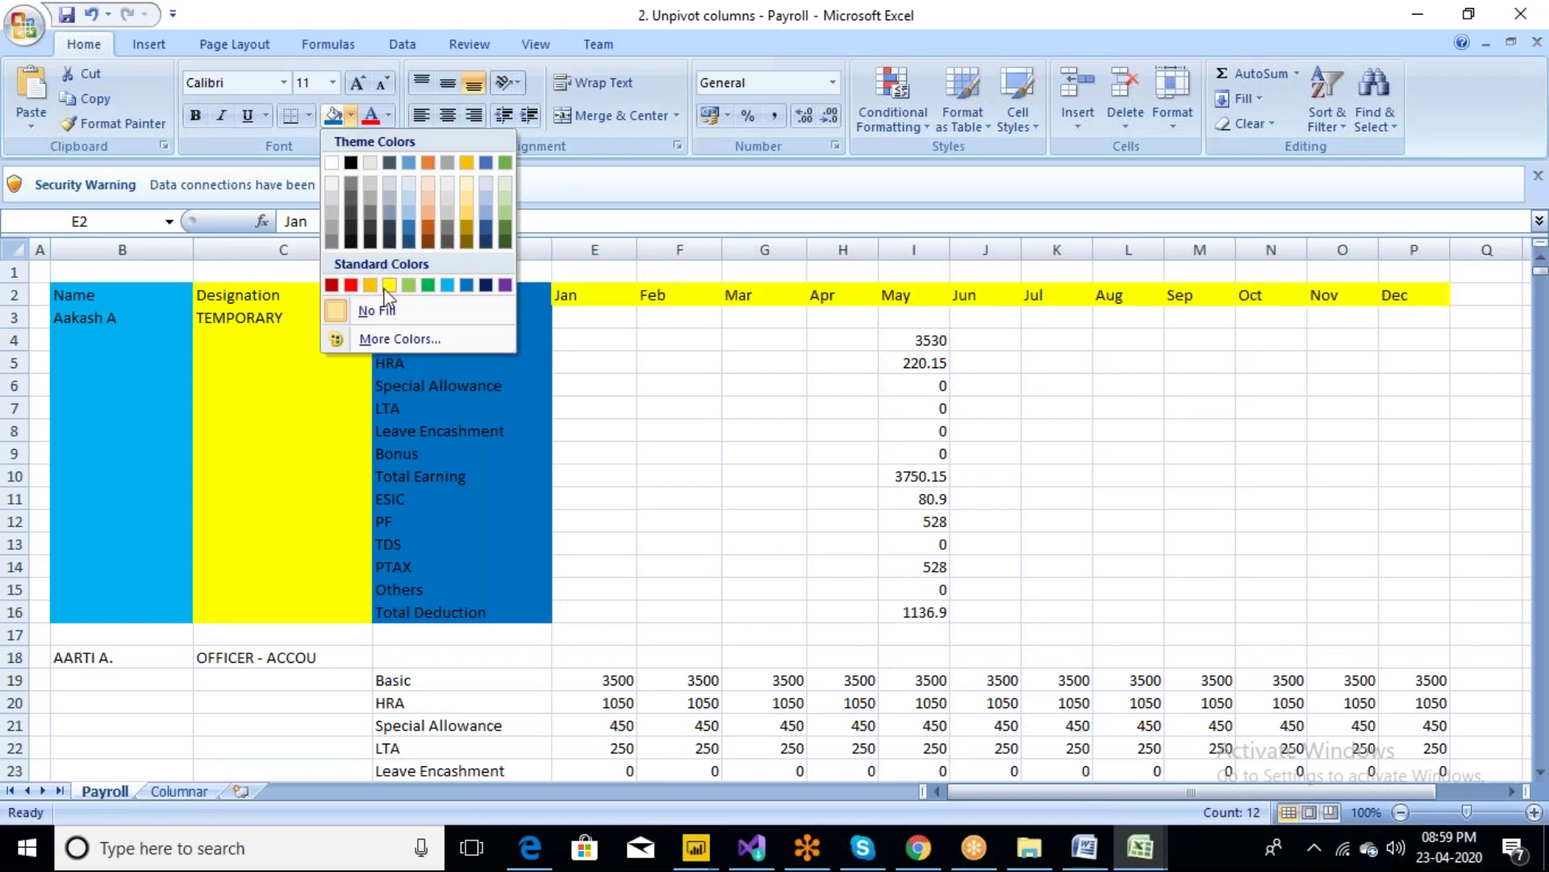
left_click(351, 285)
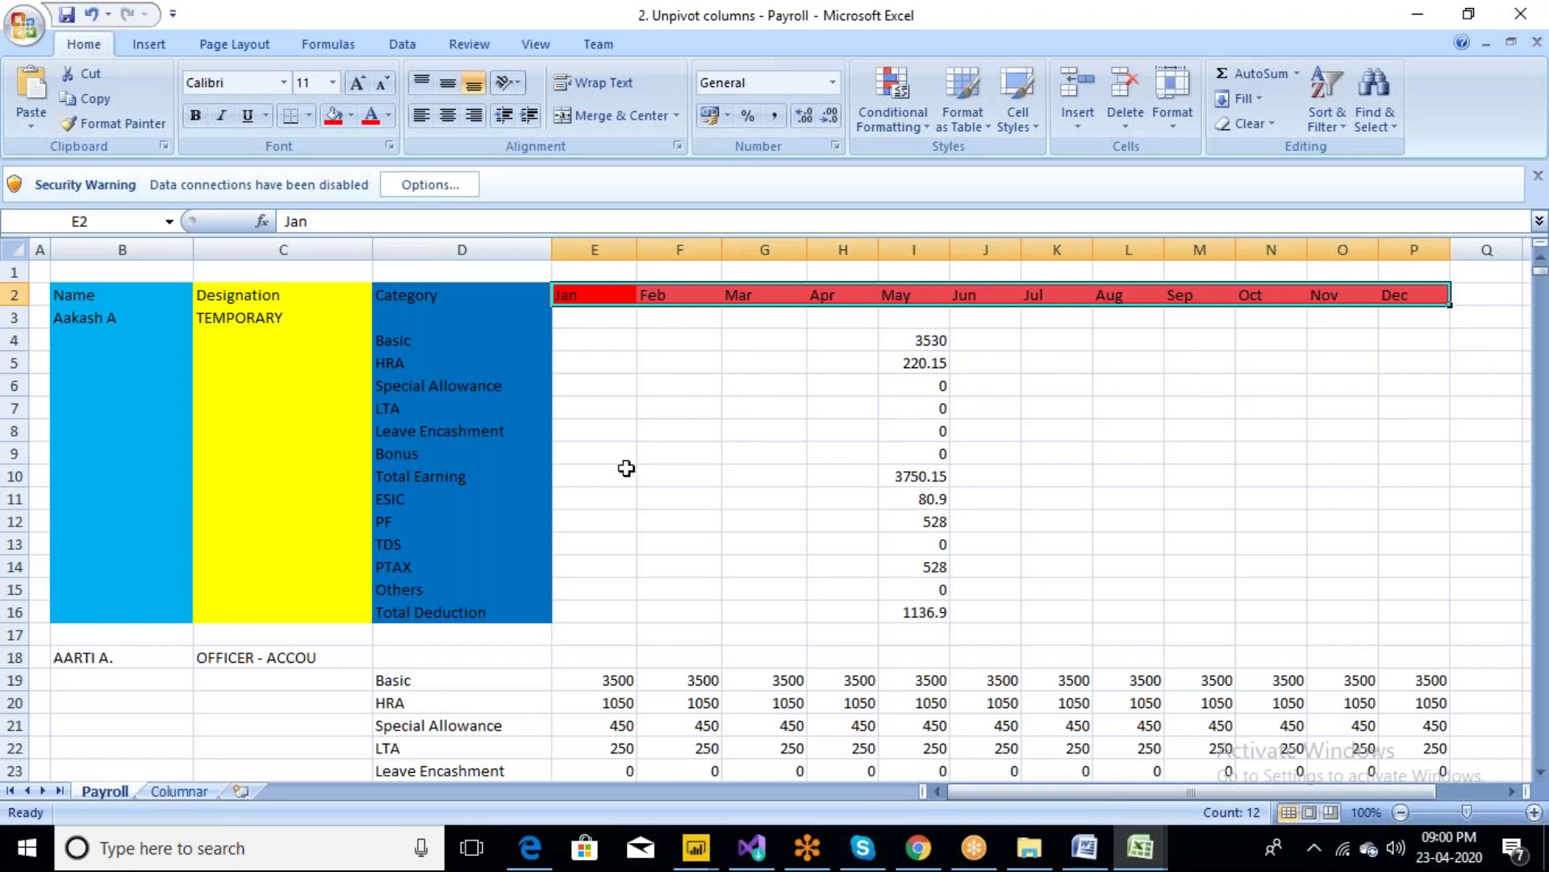
Check the Columnar sheet once more, return to the Payroll sheet and switch to the Power Query Editor
left_click(176, 789)
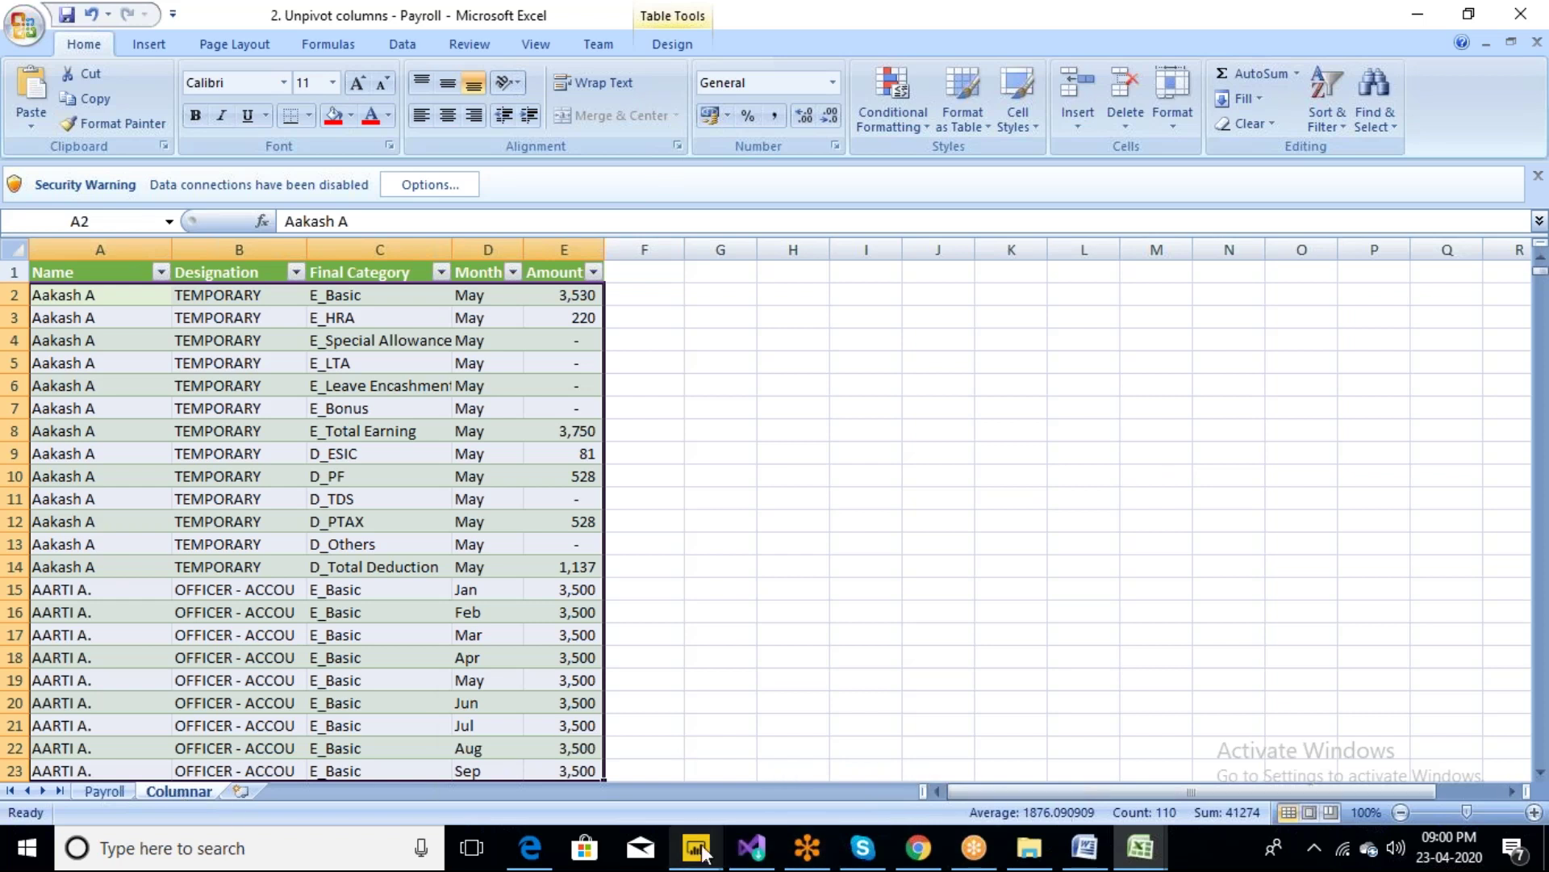
left_click(109, 795)
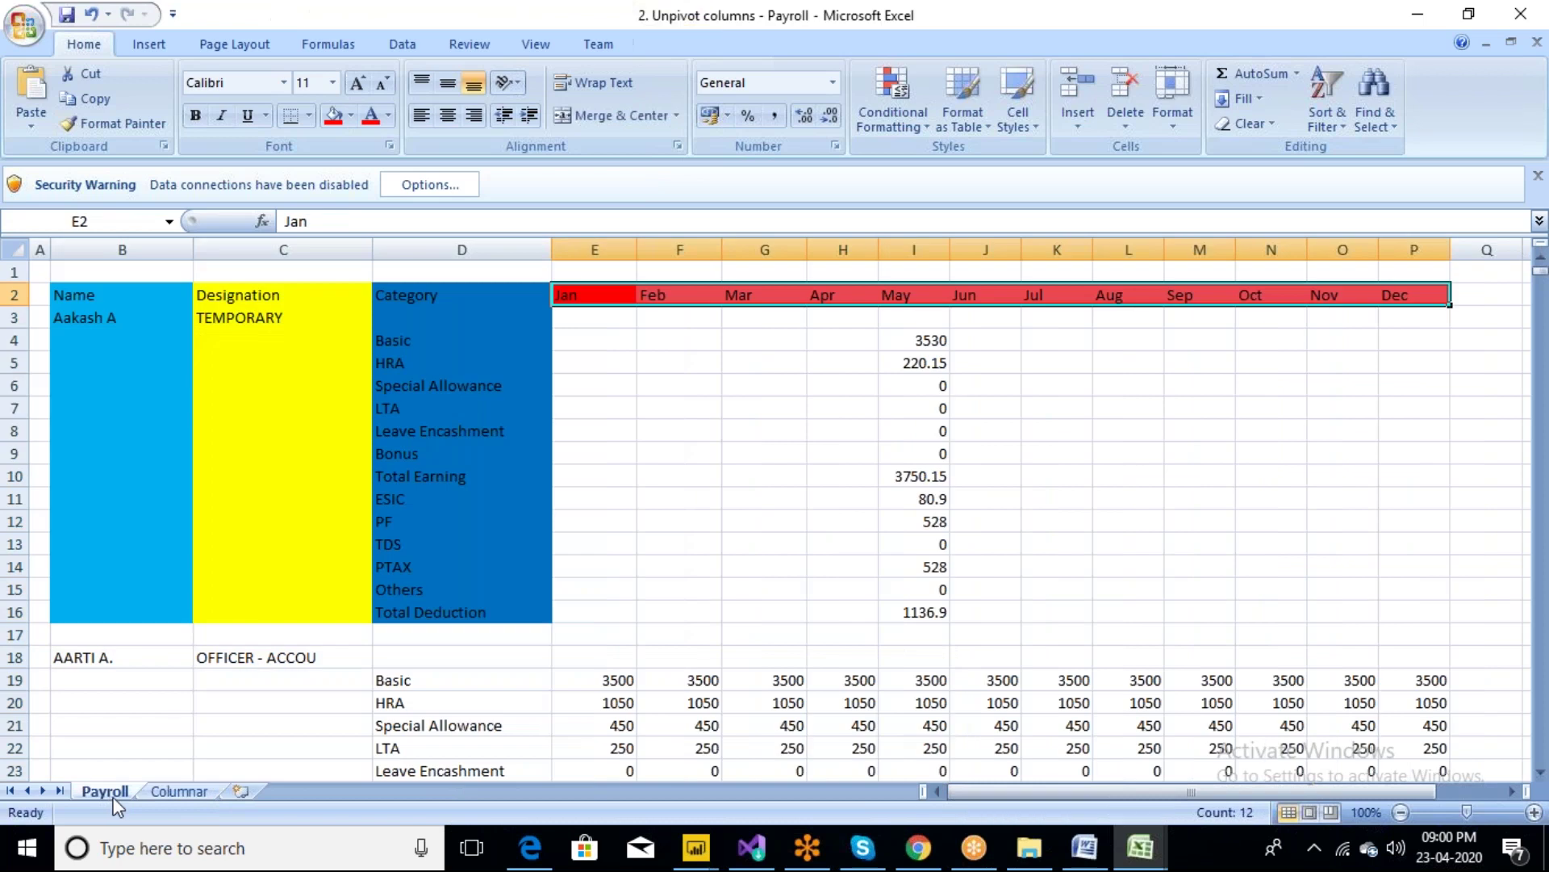
left_click(699, 849)
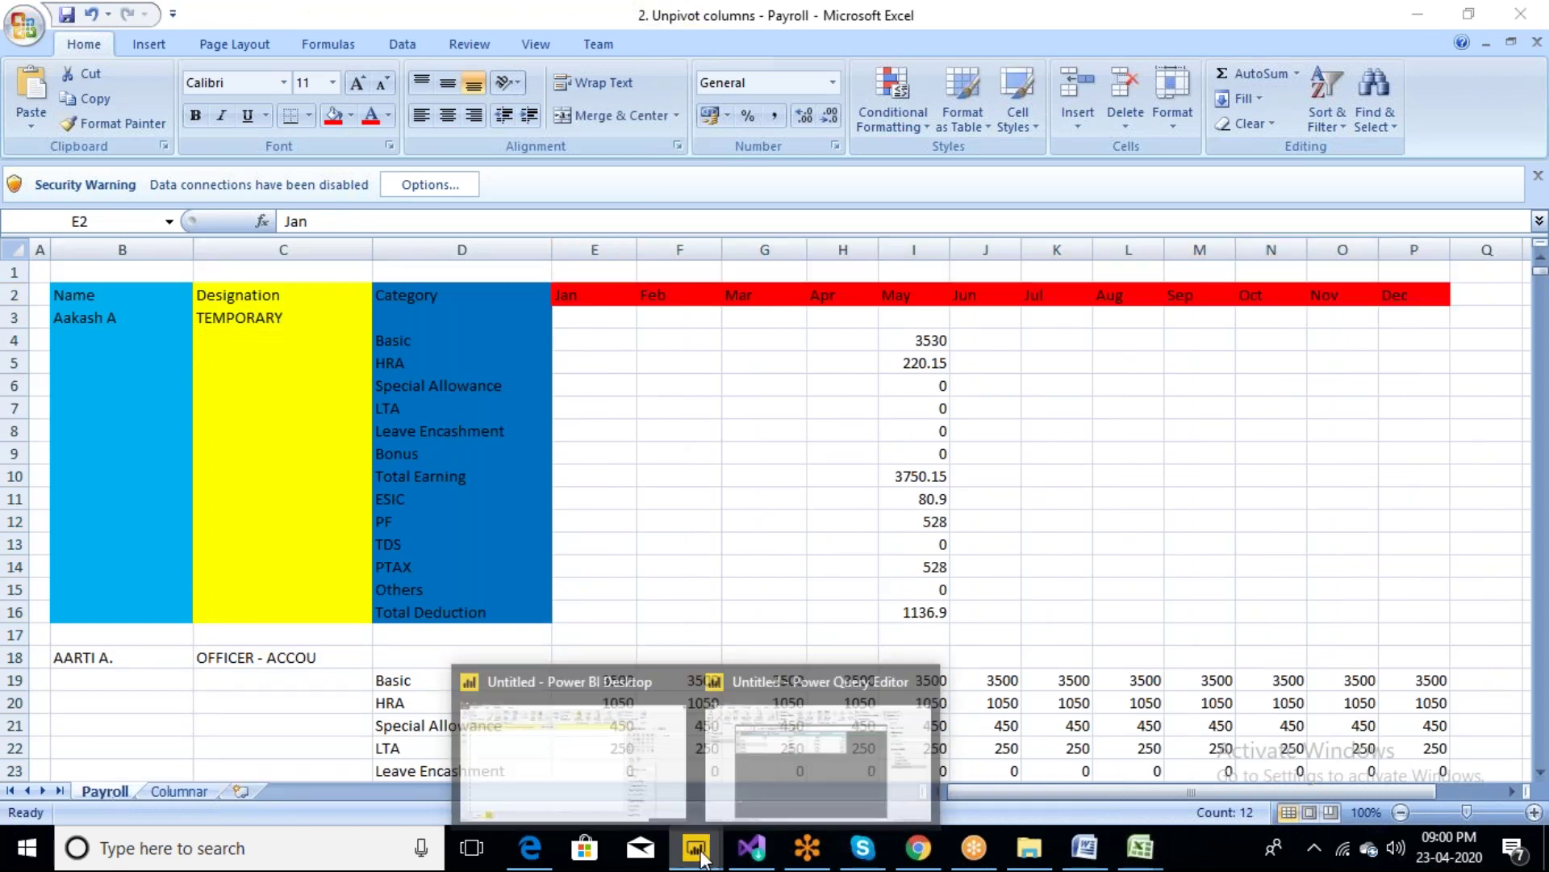
left_click(779, 777)
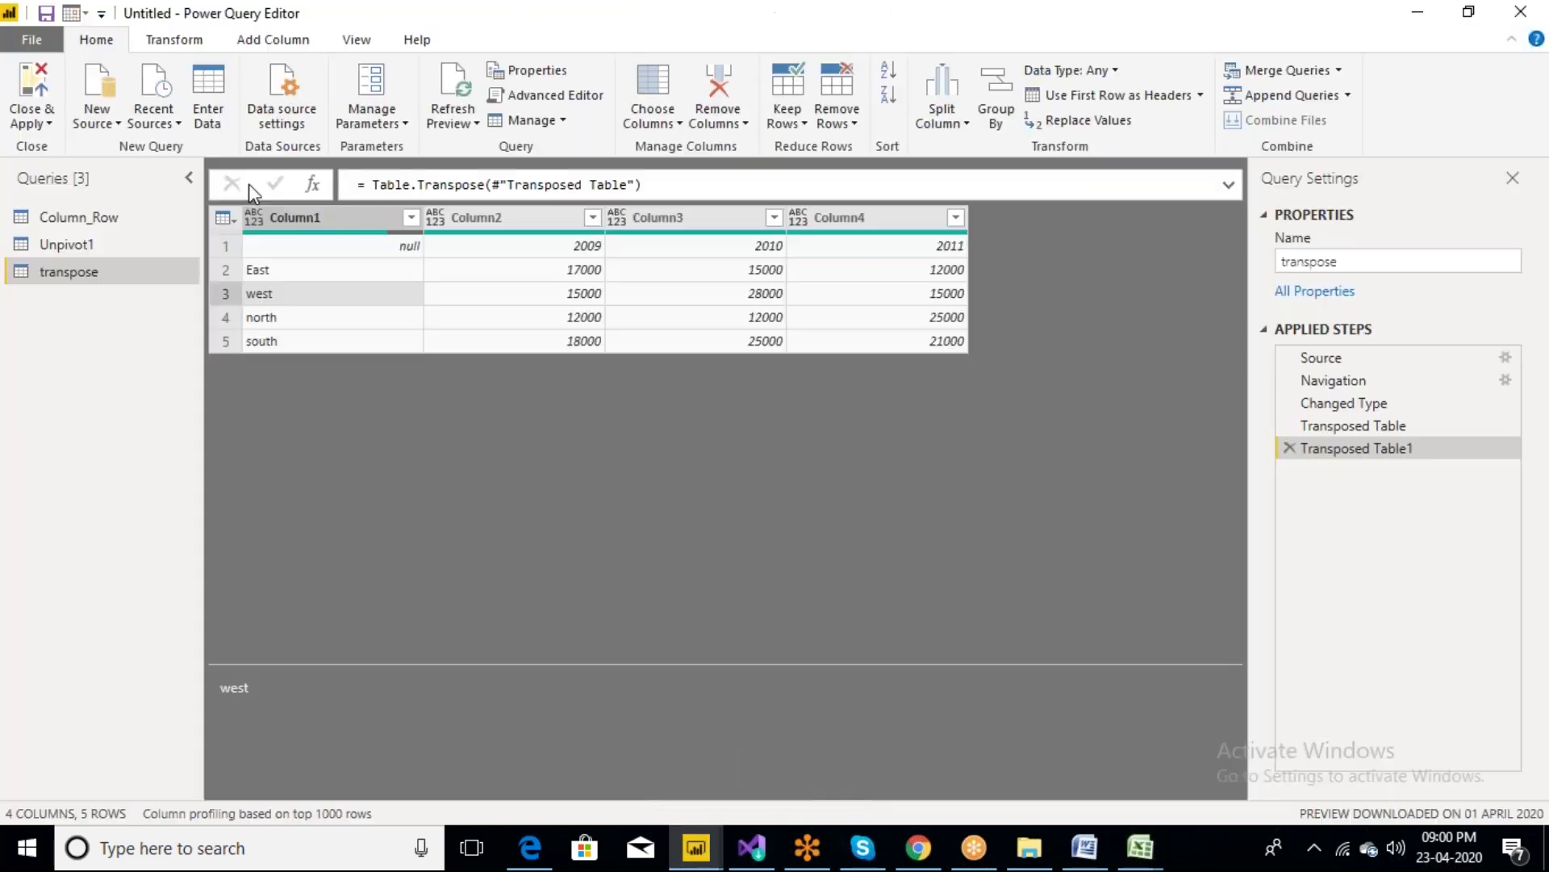
Connect to the Excel workbook "2. Unpivot columns - Payroll" from the "7. Case Studies Simple" folder as a new source
left_click(118, 121)
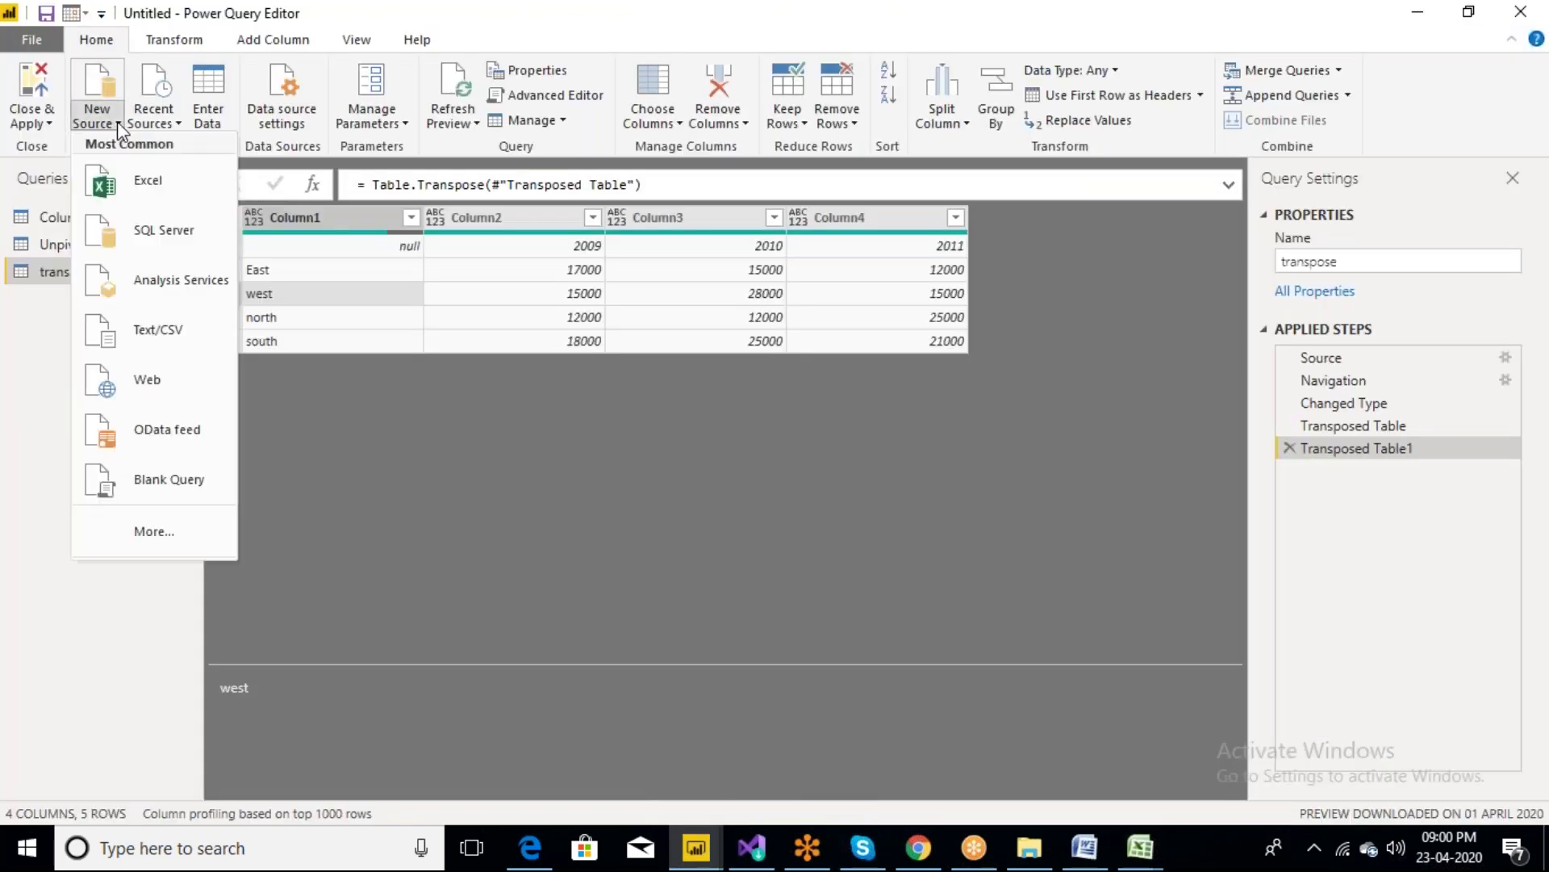
left_click(138, 188)
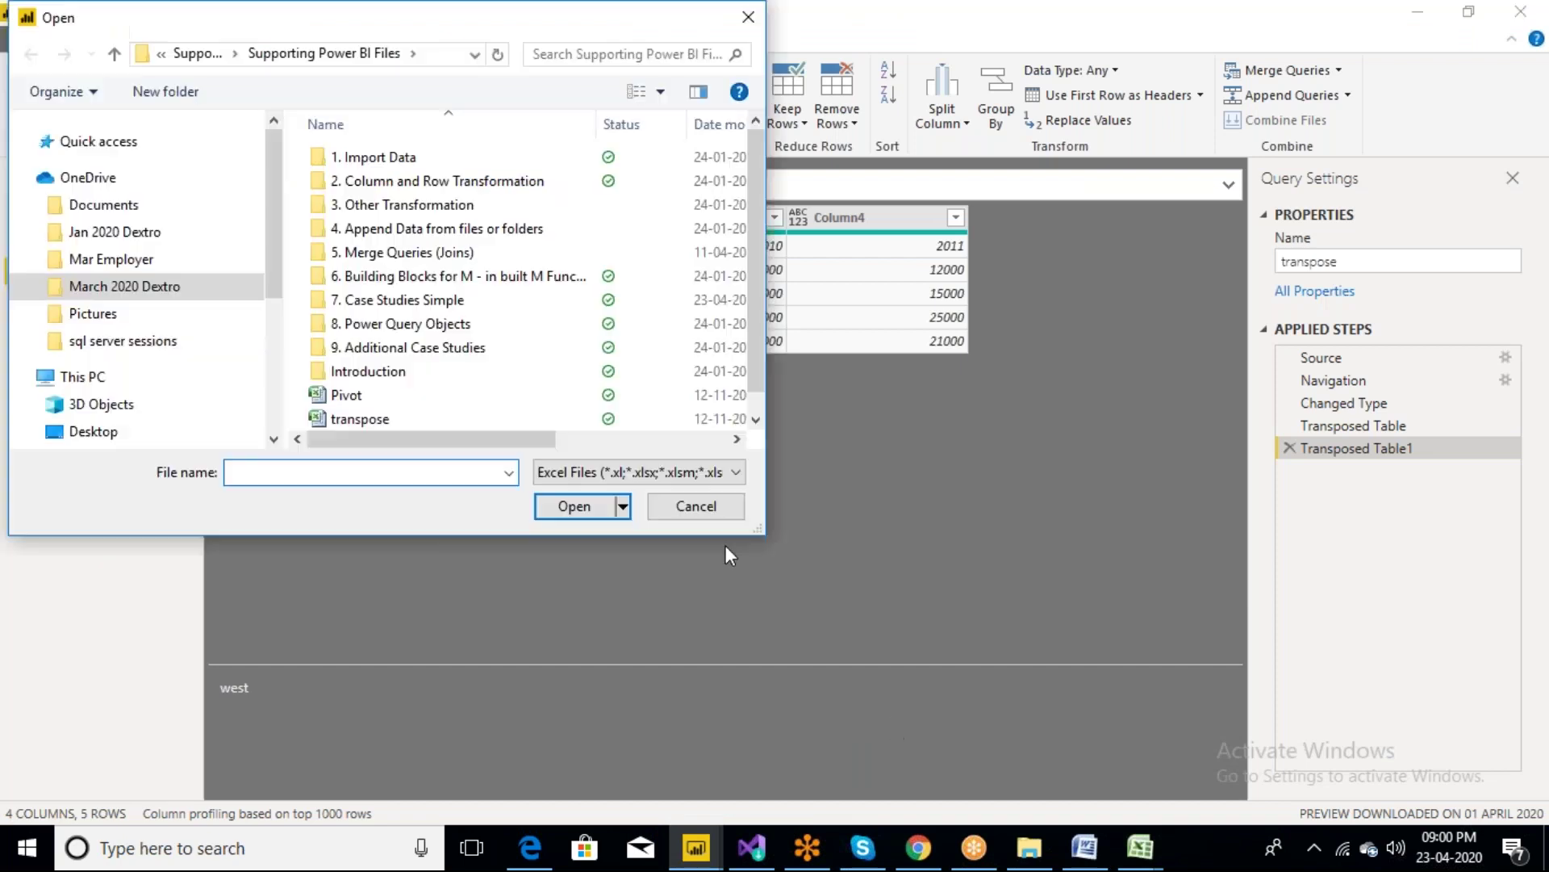
double_click(382, 301)
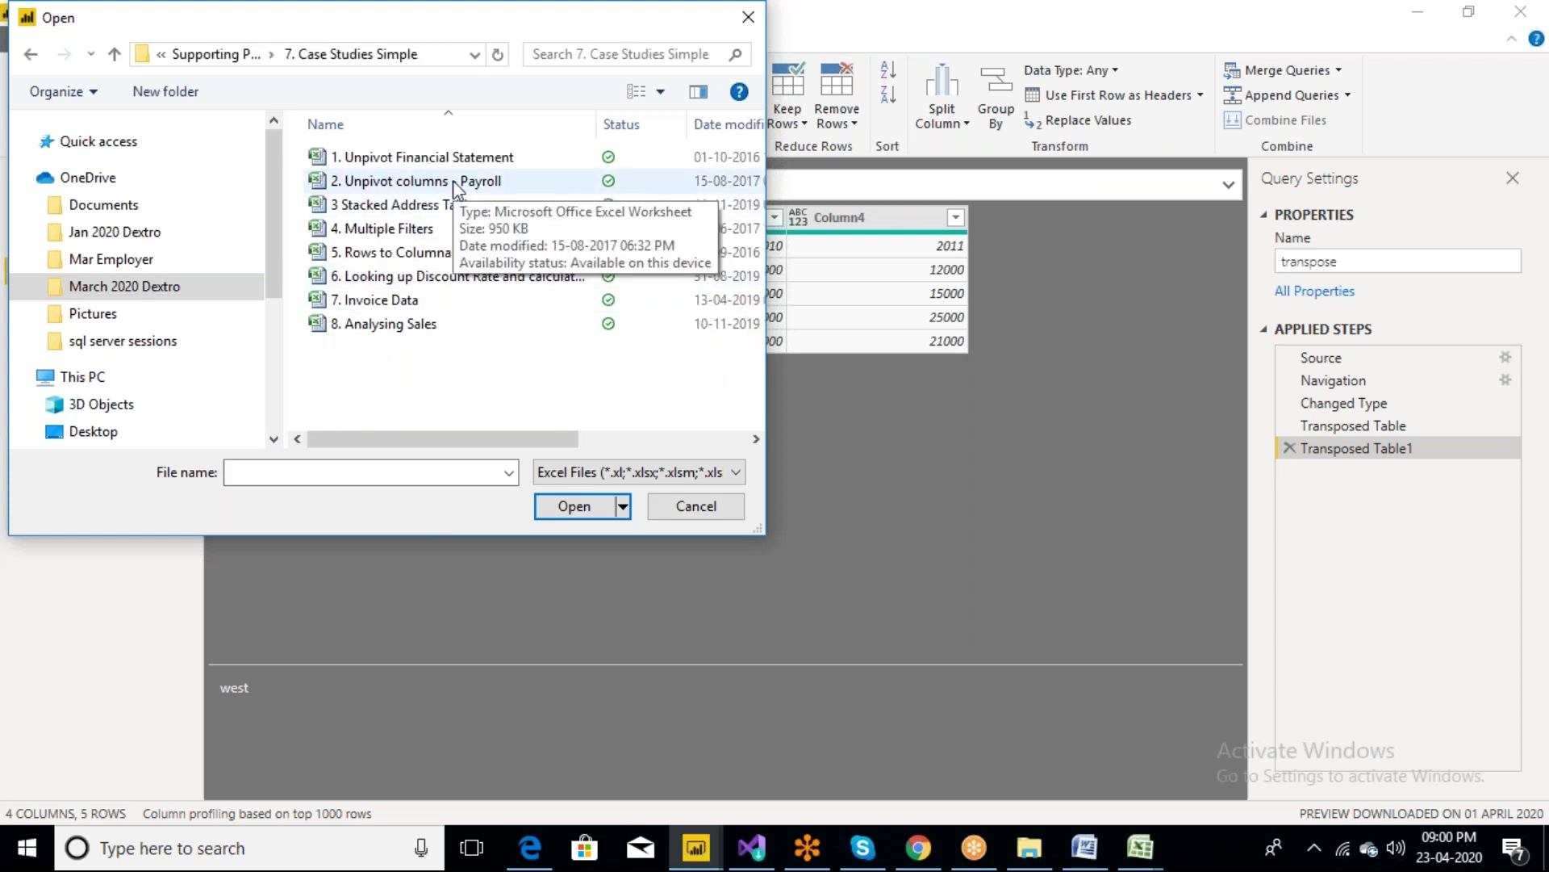
left_click(454, 185)
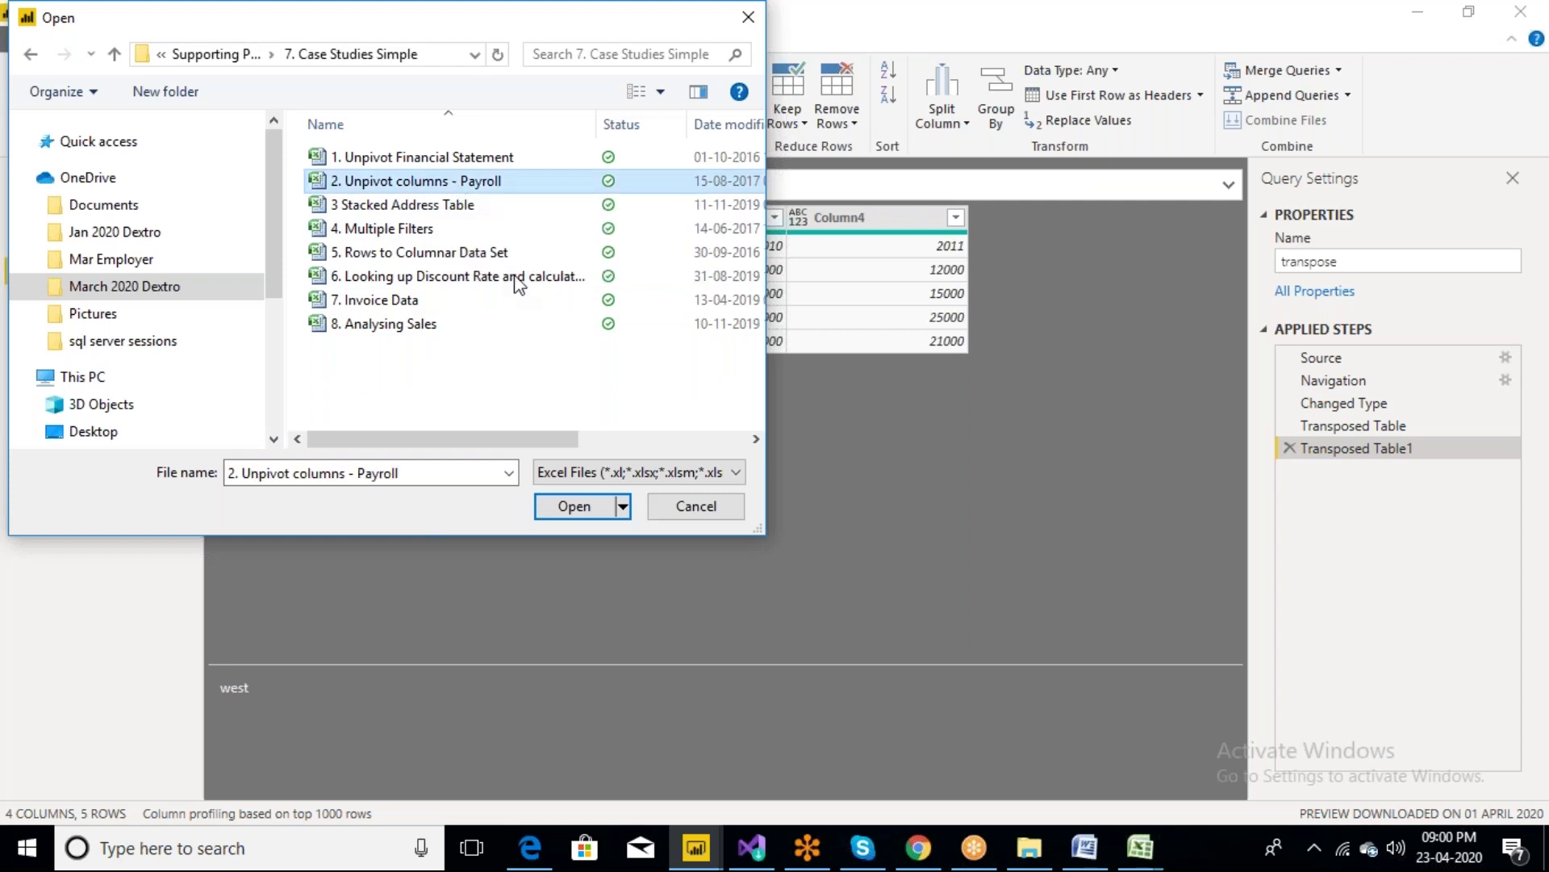
left_click(573, 506)
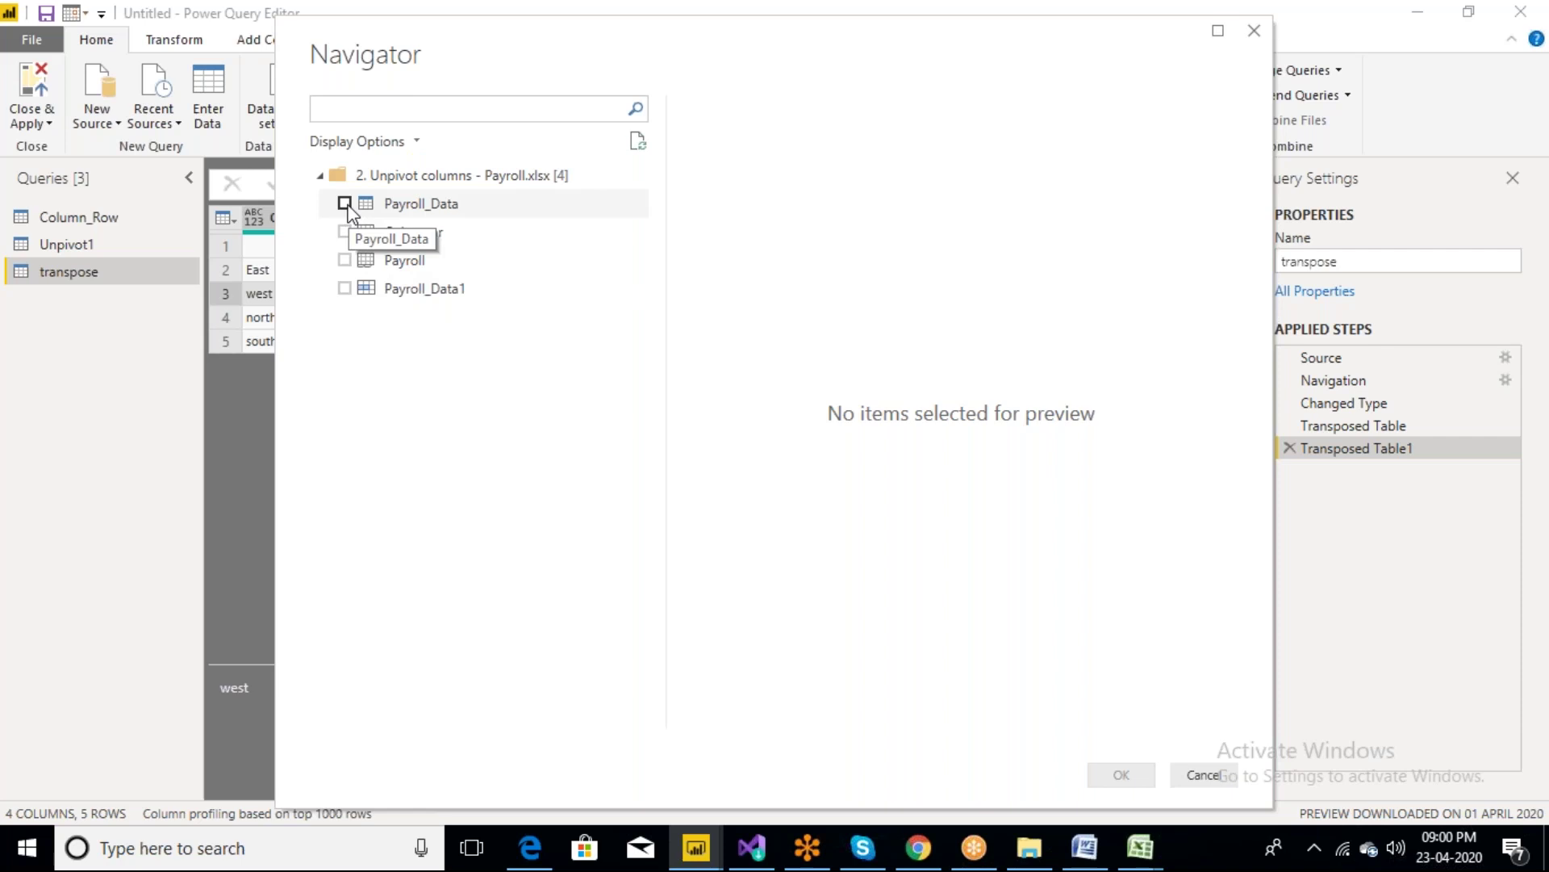
Preview the Payroll_Data table, deselect it, and load only Payroll_Data1 as a new query
left_click(345, 202)
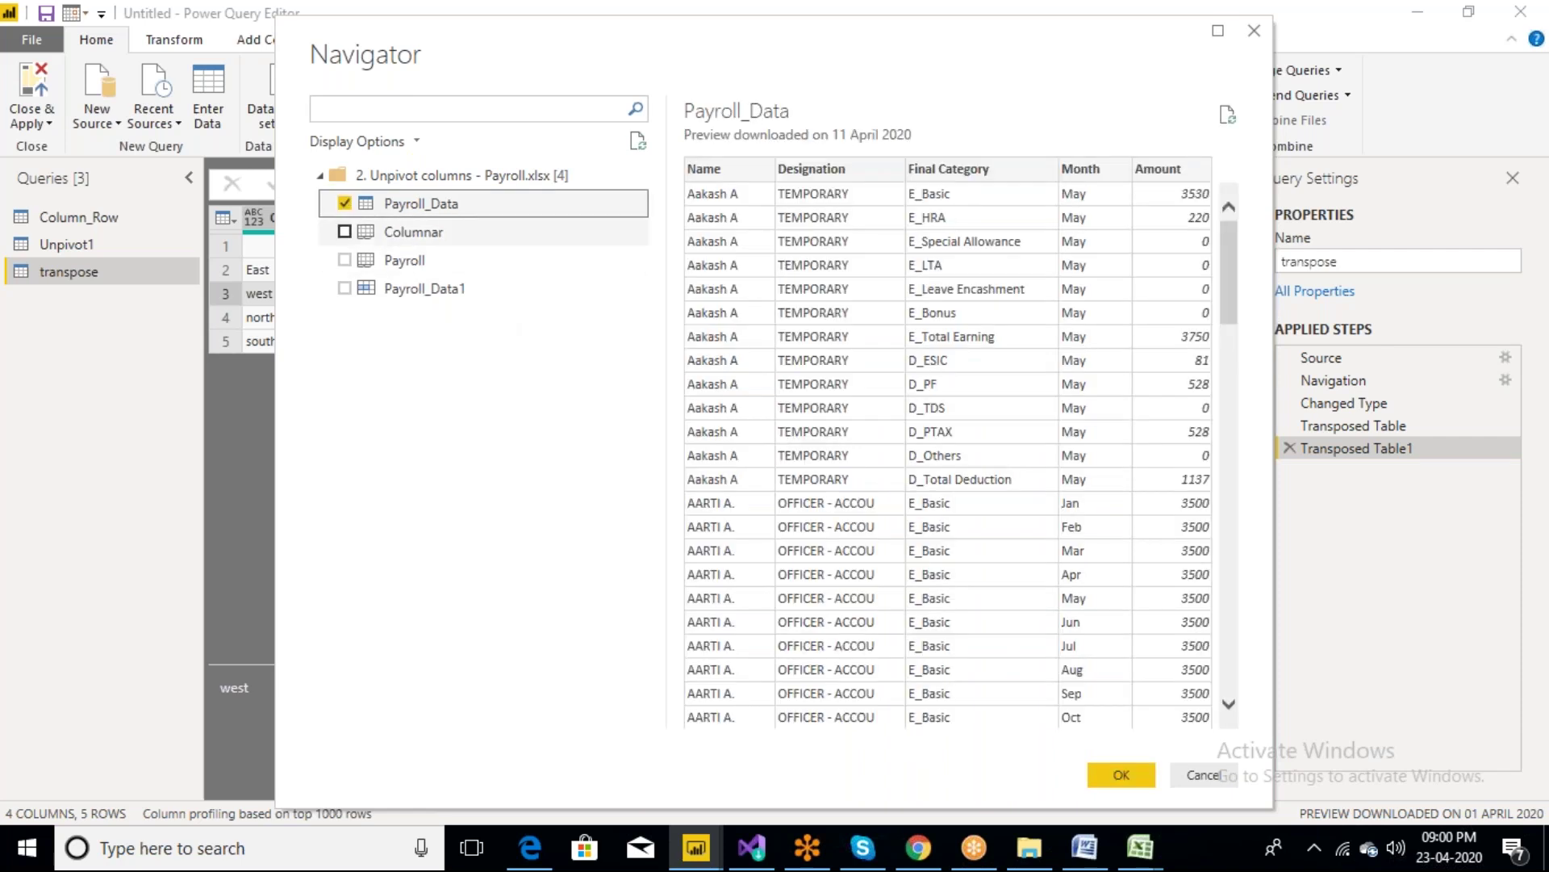
left_click(344, 204)
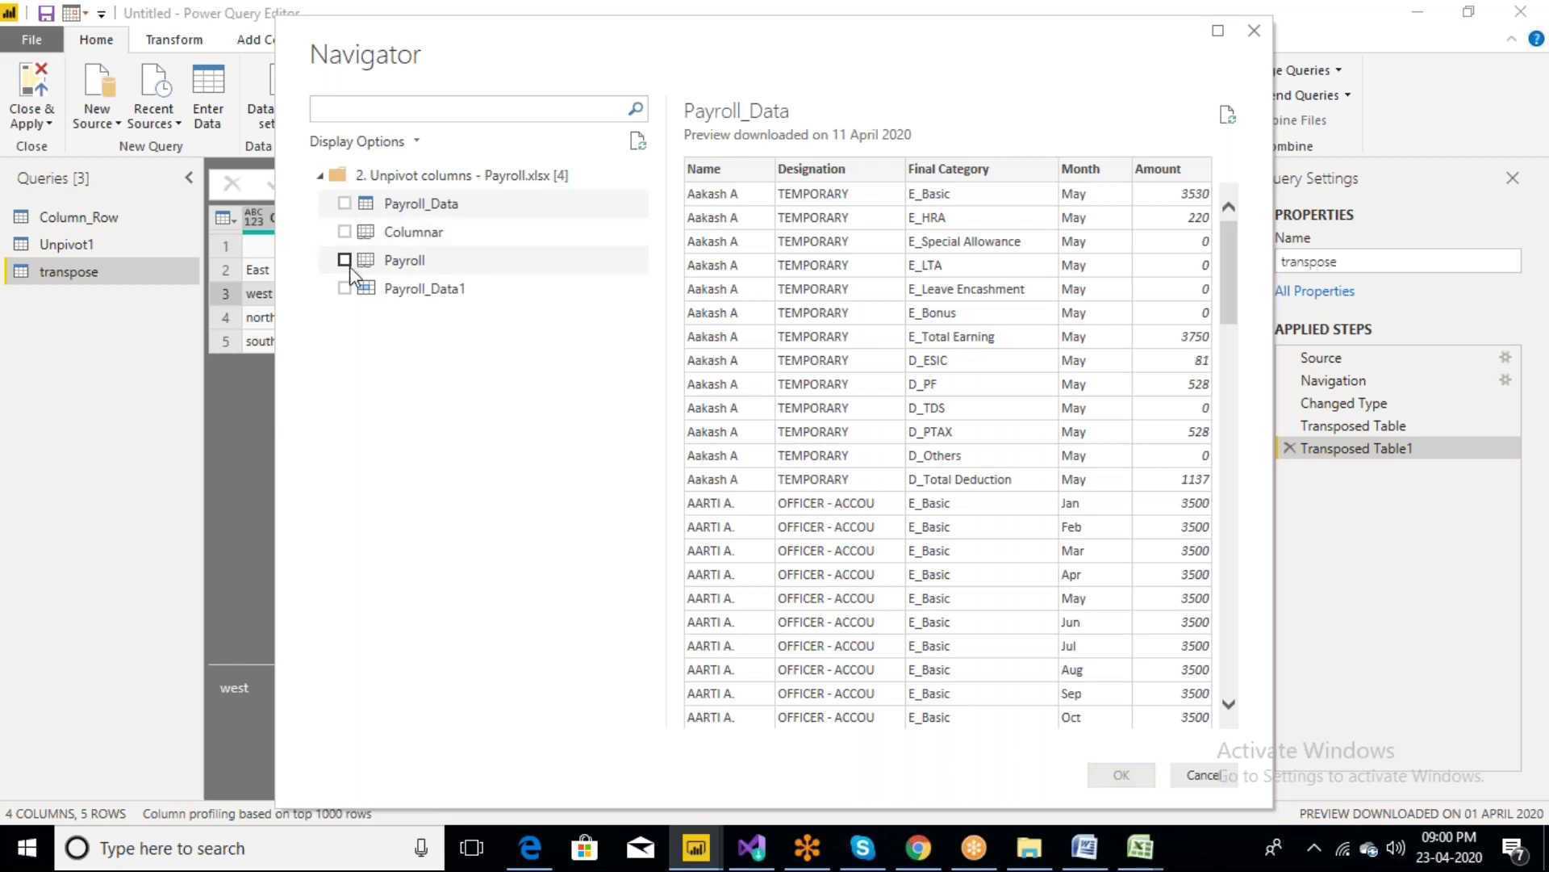
left_click(345, 288)
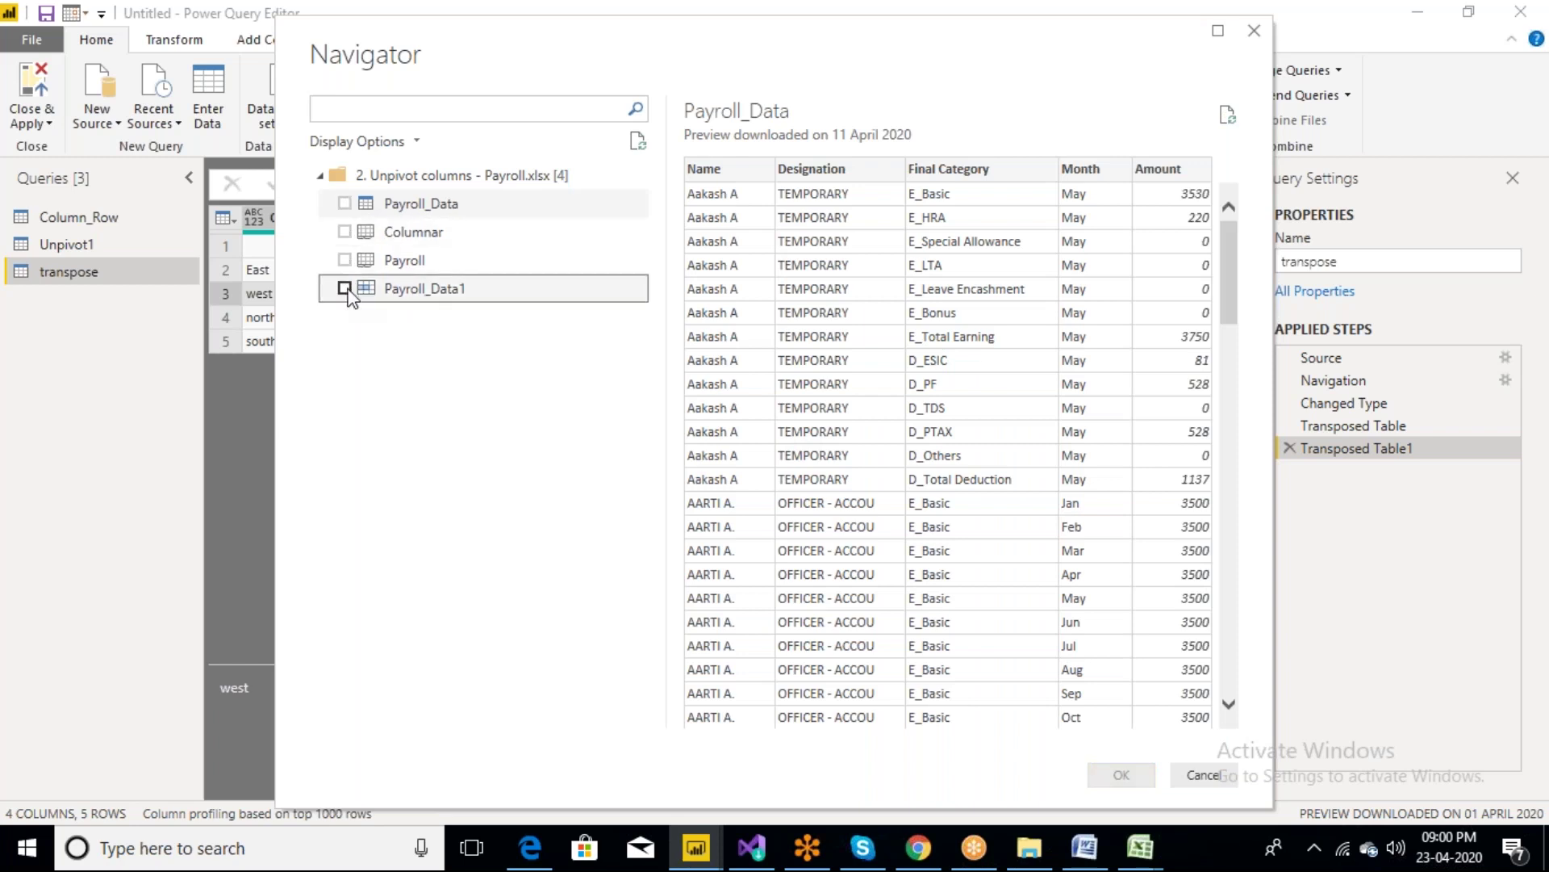
left_click(345, 289)
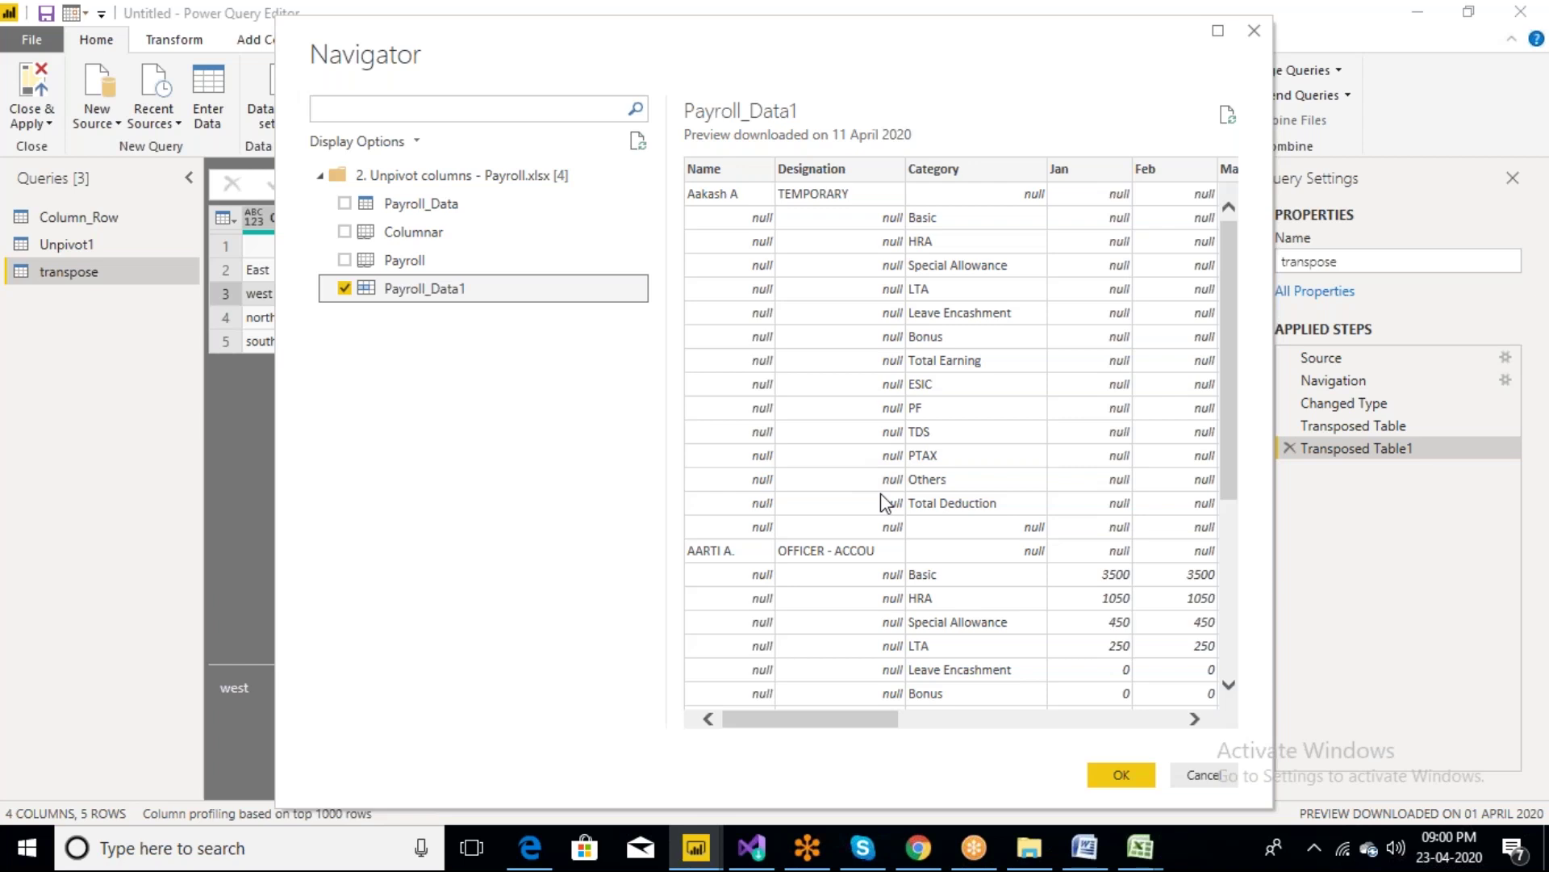
left_click(1124, 776)
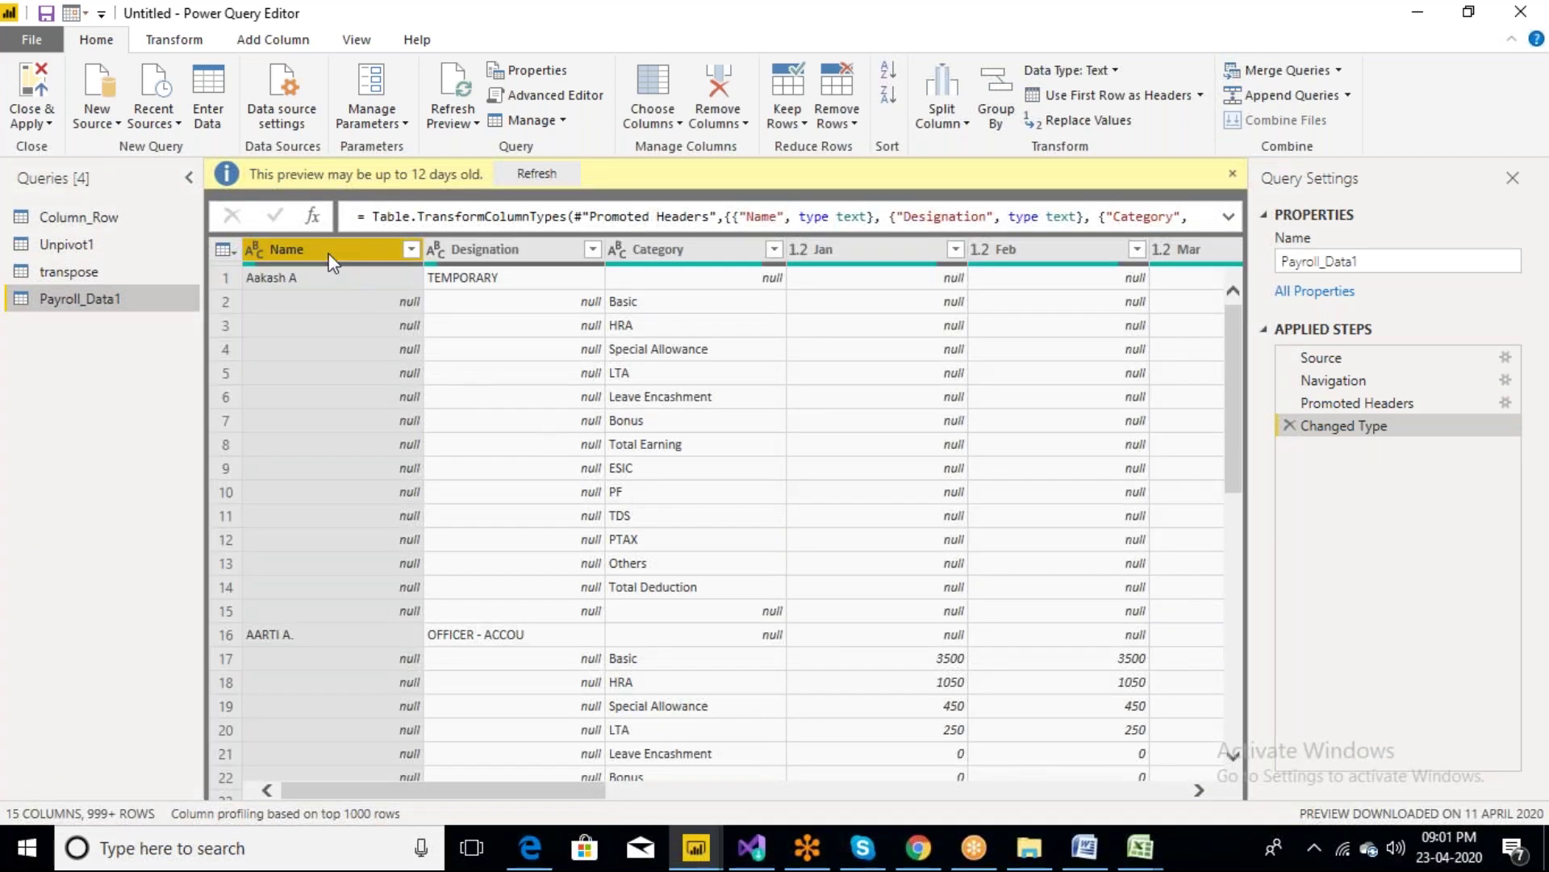
Inspect the Designation, Category, Jan and Name columns of the Payroll_Data1 query
left_click(493, 257)
left_click(682, 256)
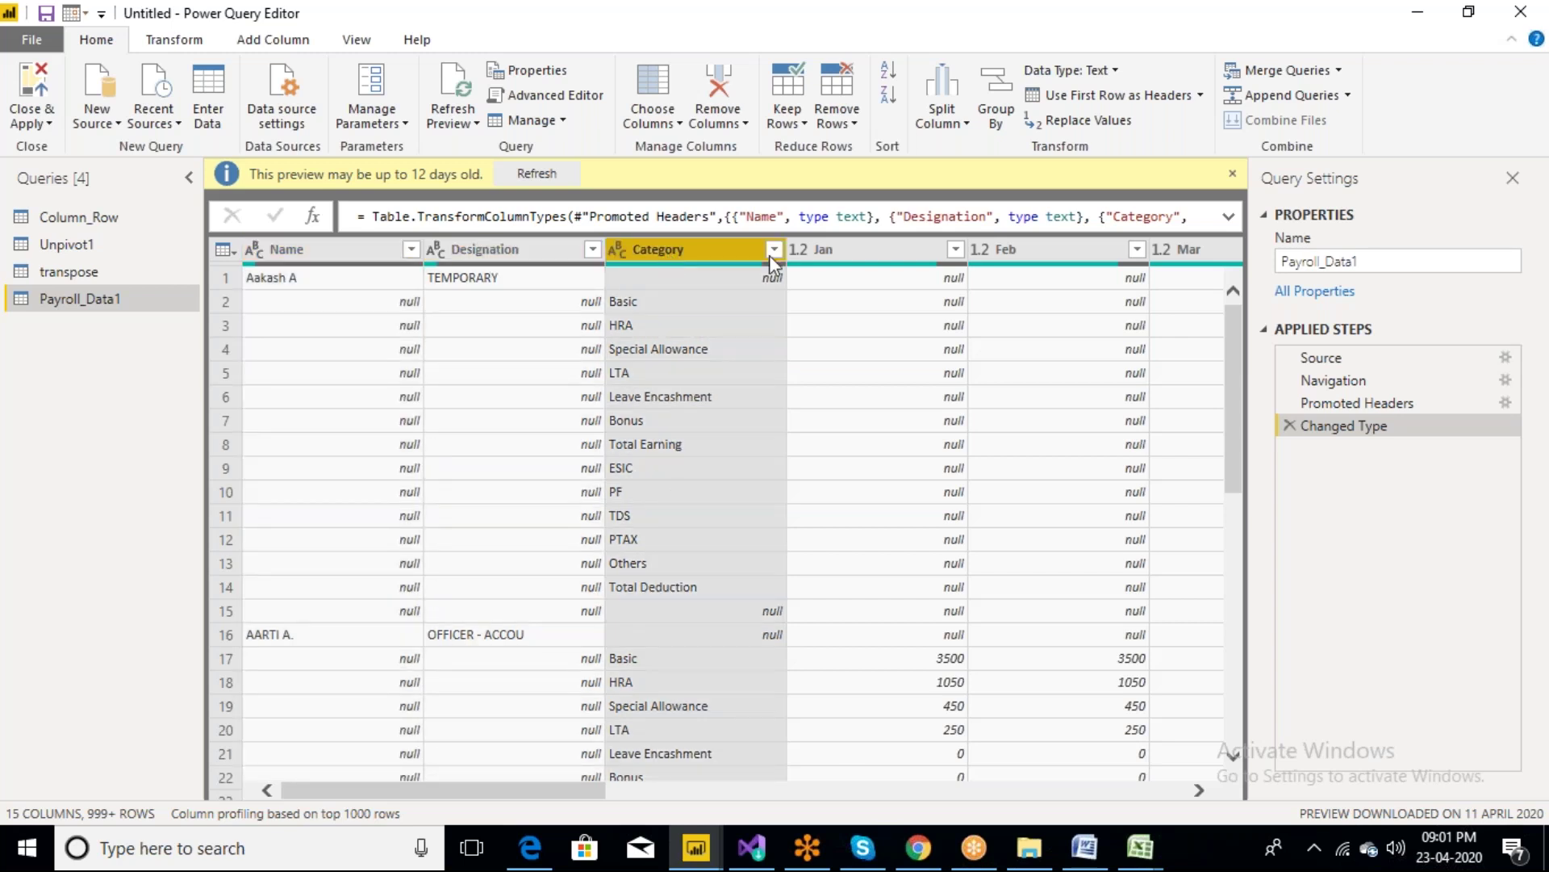
left_click(839, 257)
left_click(355, 252)
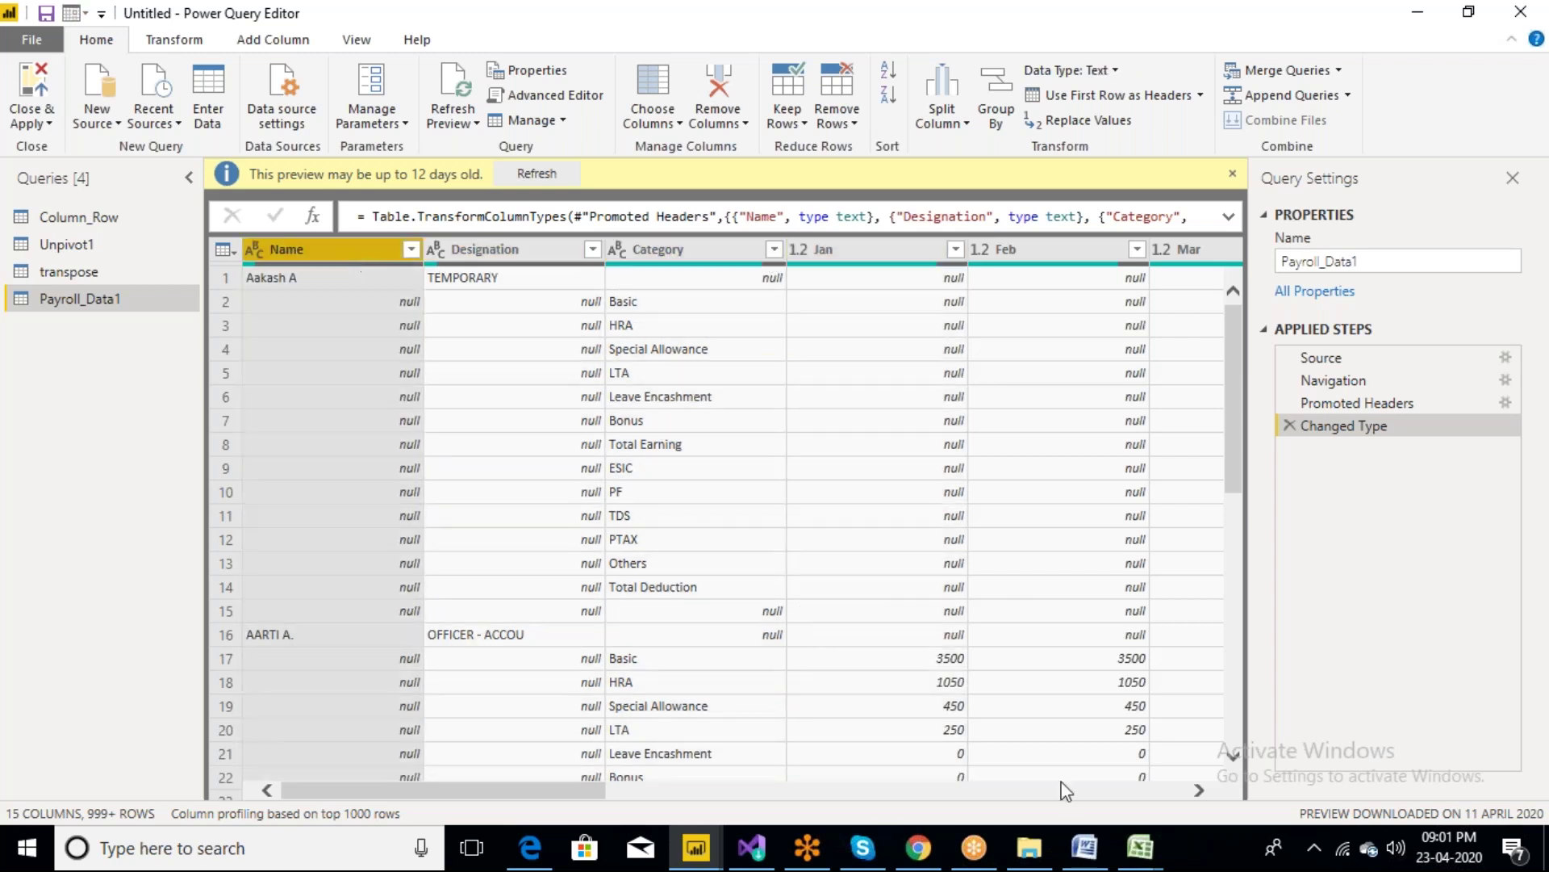
Switch to the payroll workbook in Excel and examine the Name column of the Columnar sheet
mouse_move(1134, 843)
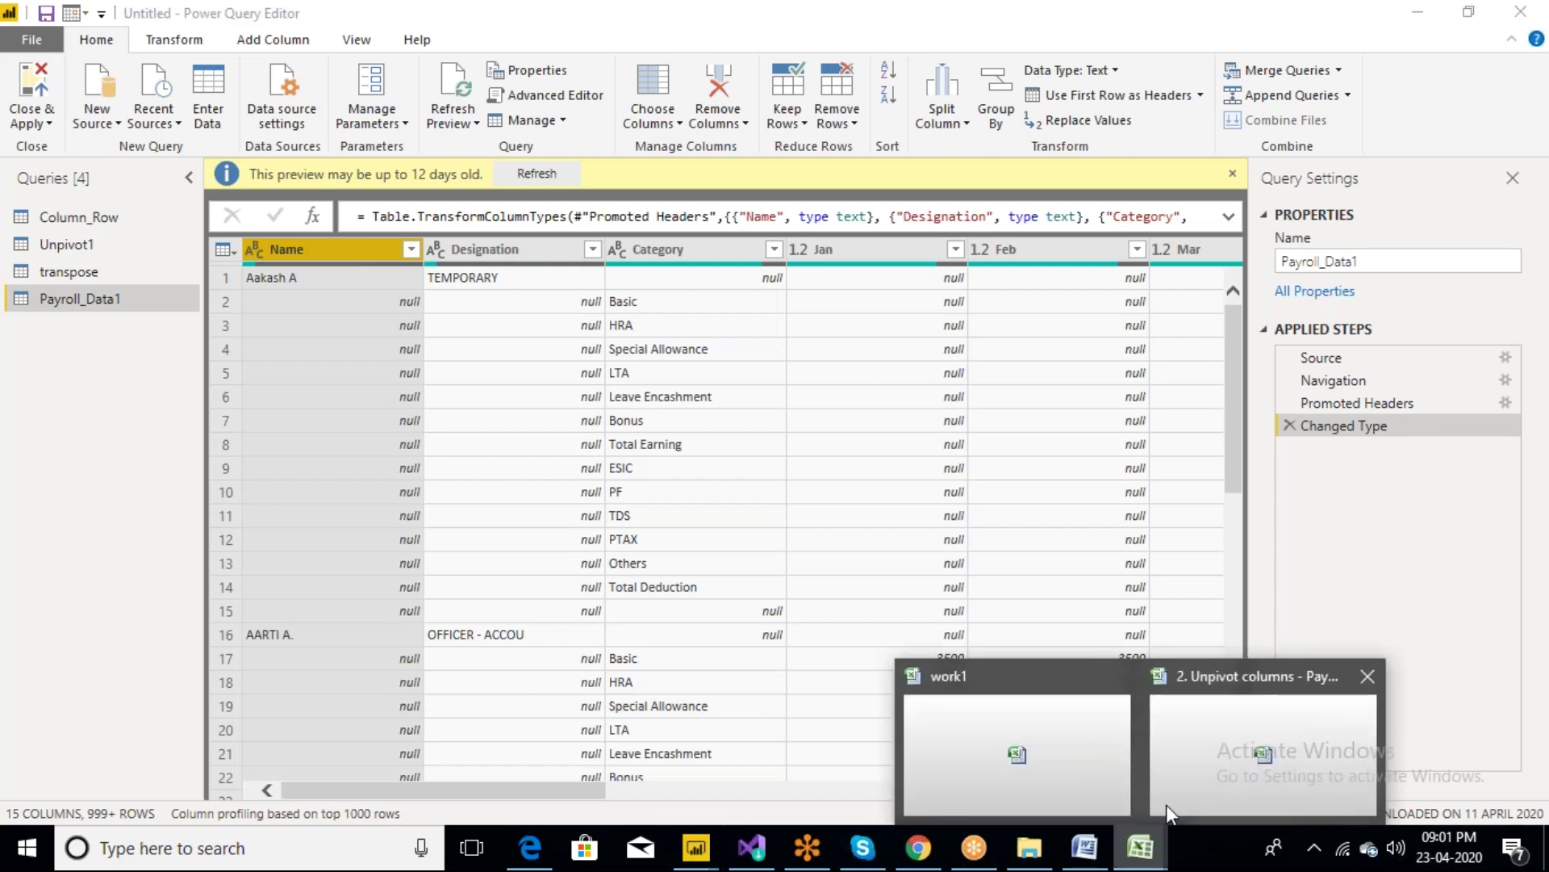
left_click(1256, 755)
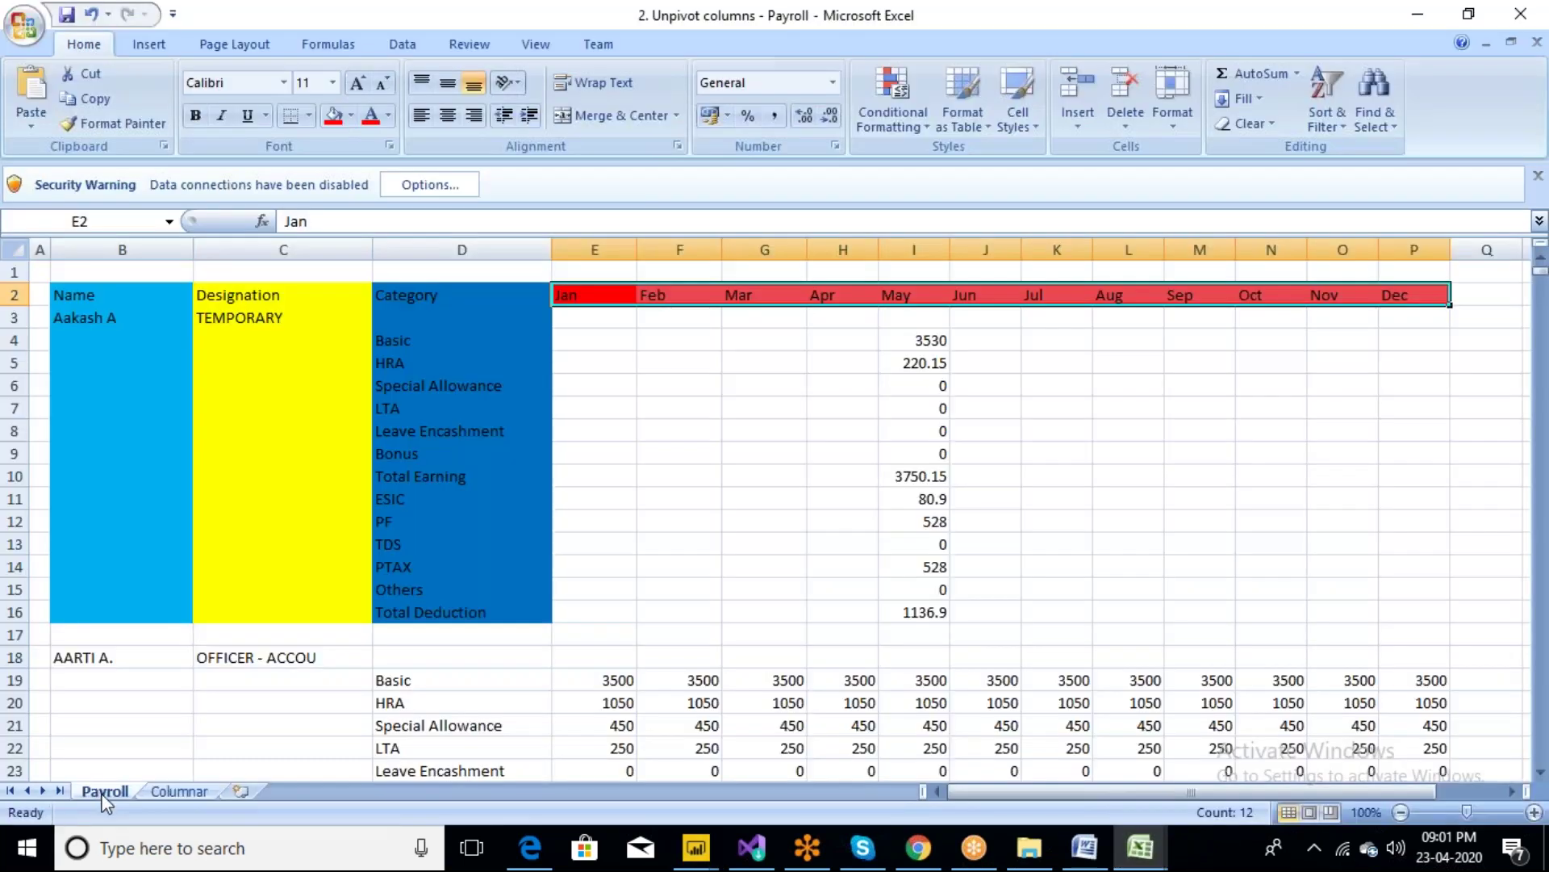
left_click(179, 792)
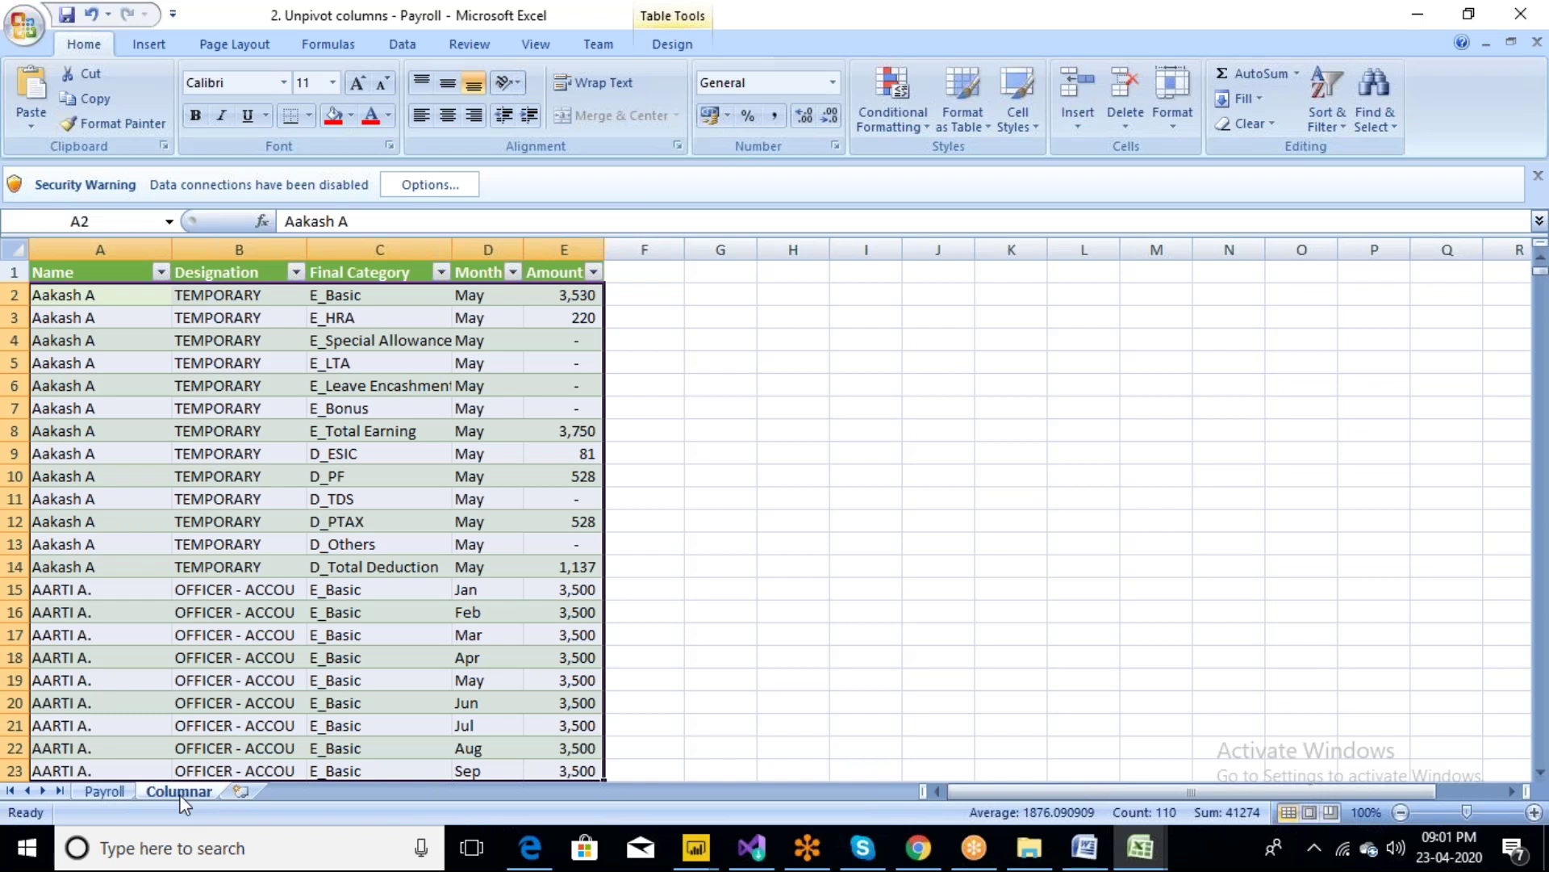
left_click(86, 271)
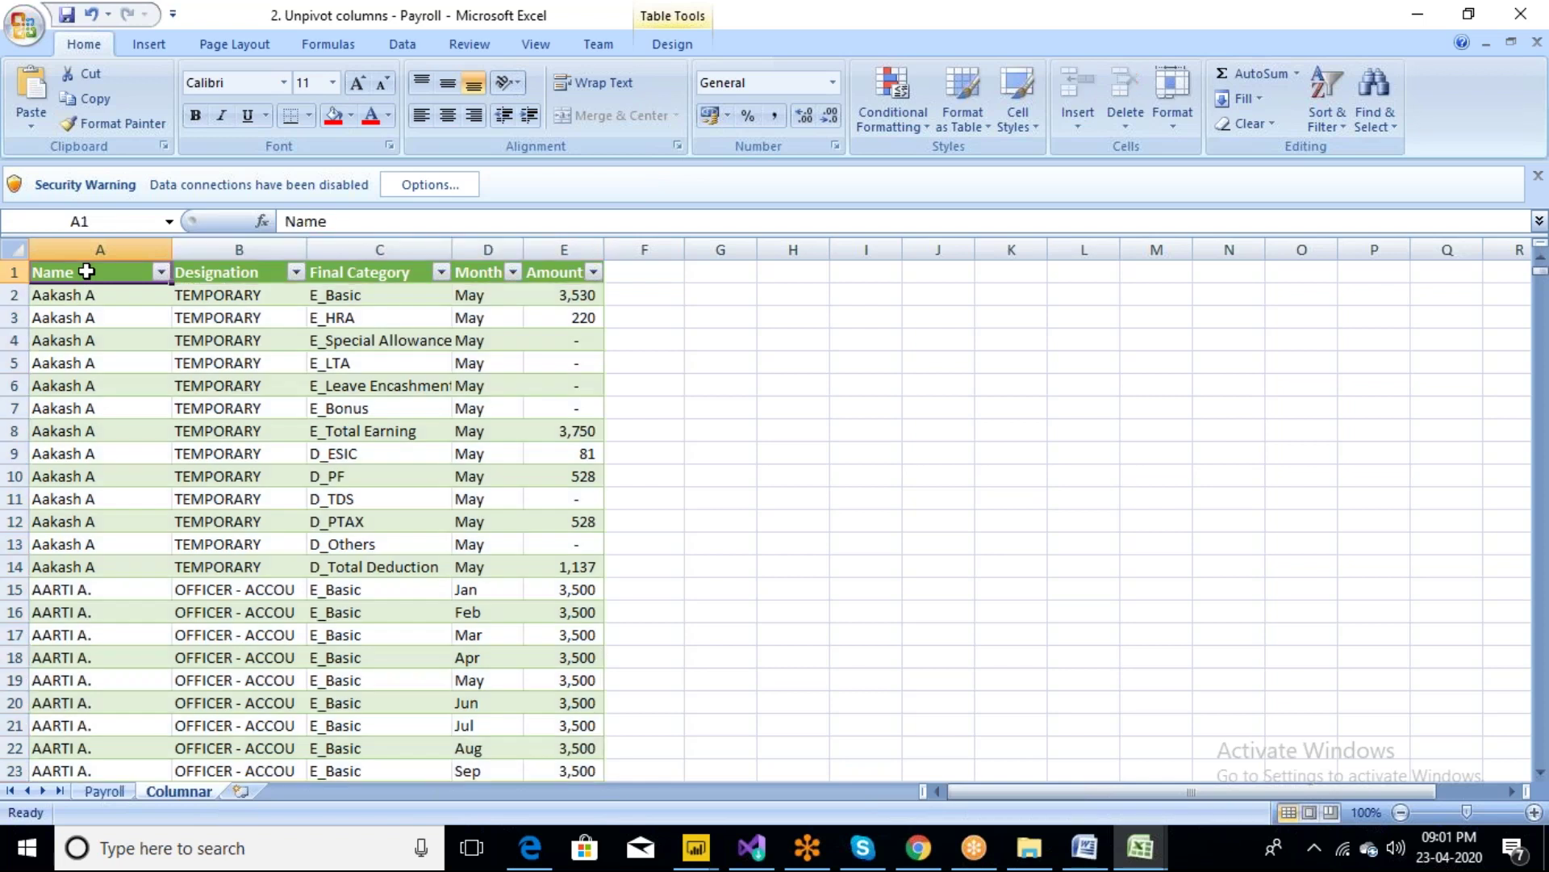
left_click(95, 246)
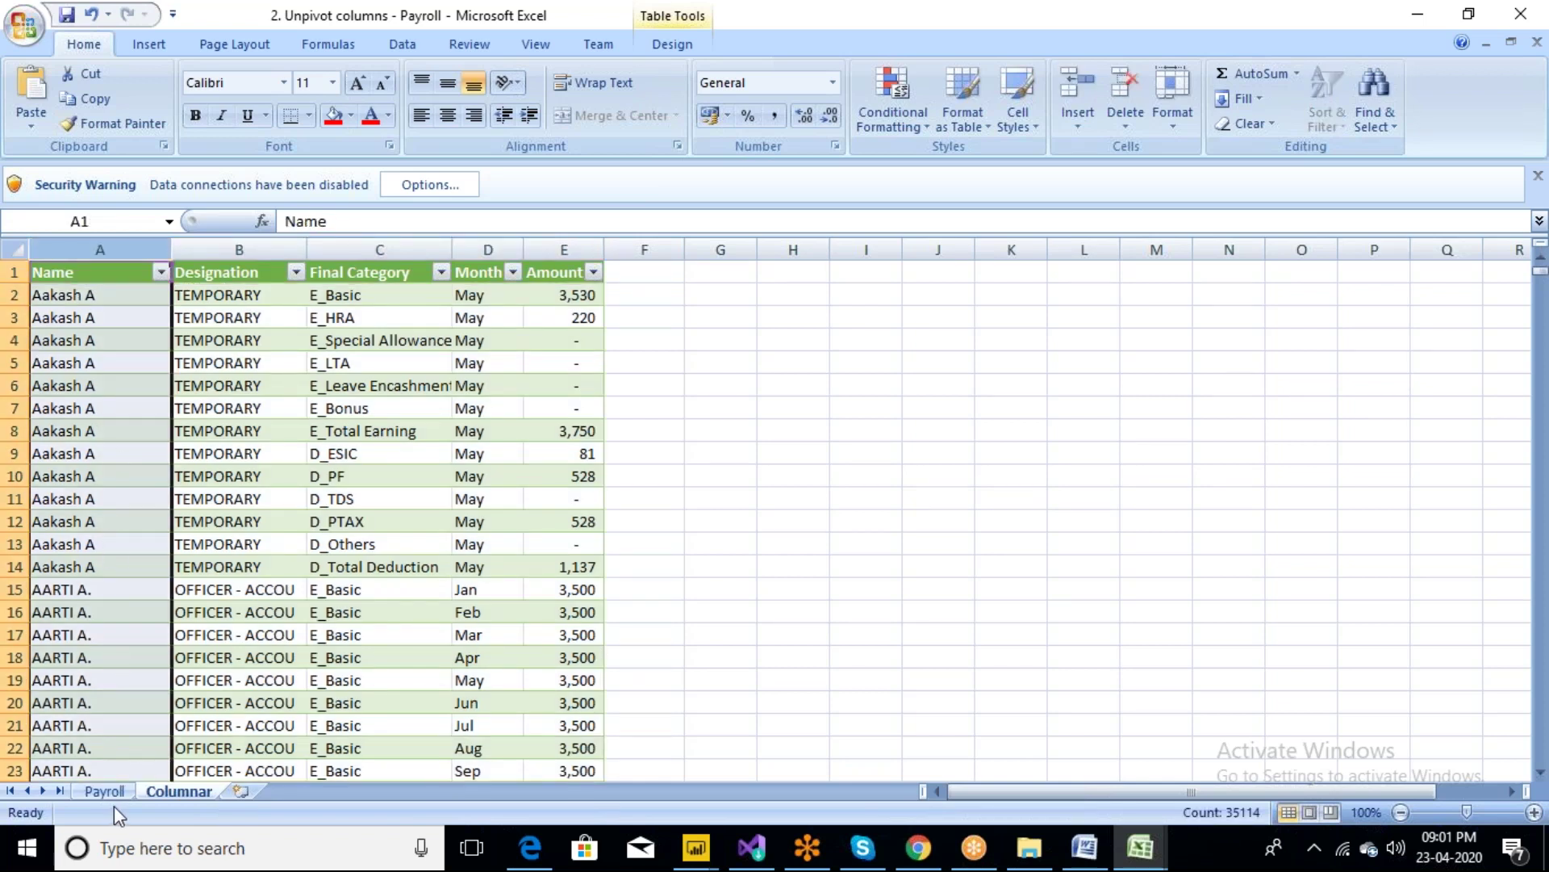
Compare the Columnar layout with the Payroll_Data1 query in the Power Query Editor and return to the Excel workbook
left_click(694, 849)
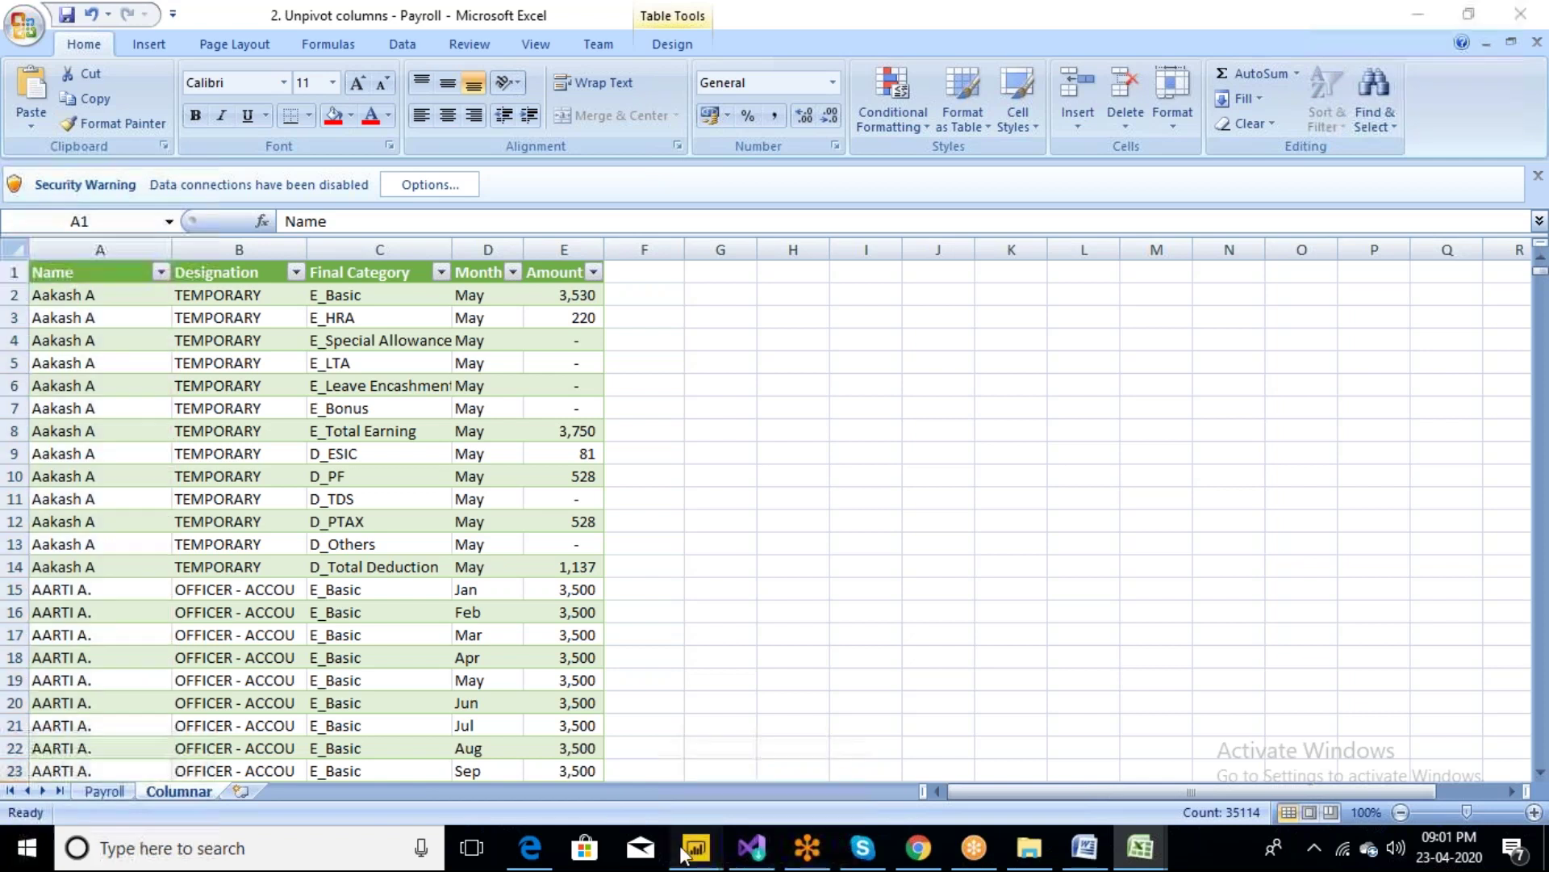
left_click(782, 787)
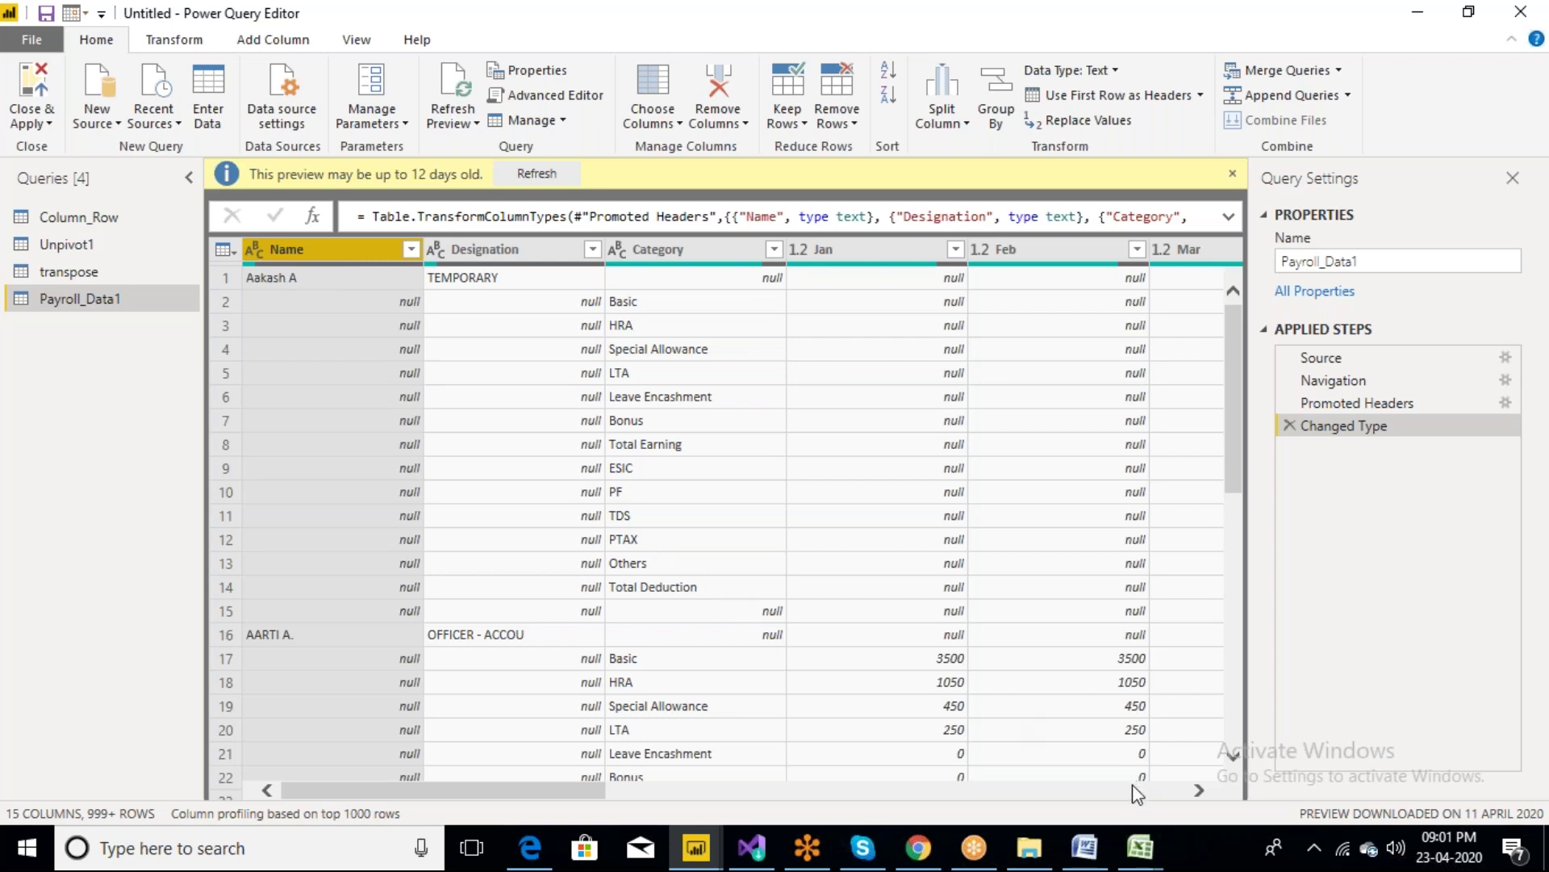
left_click(1140, 848)
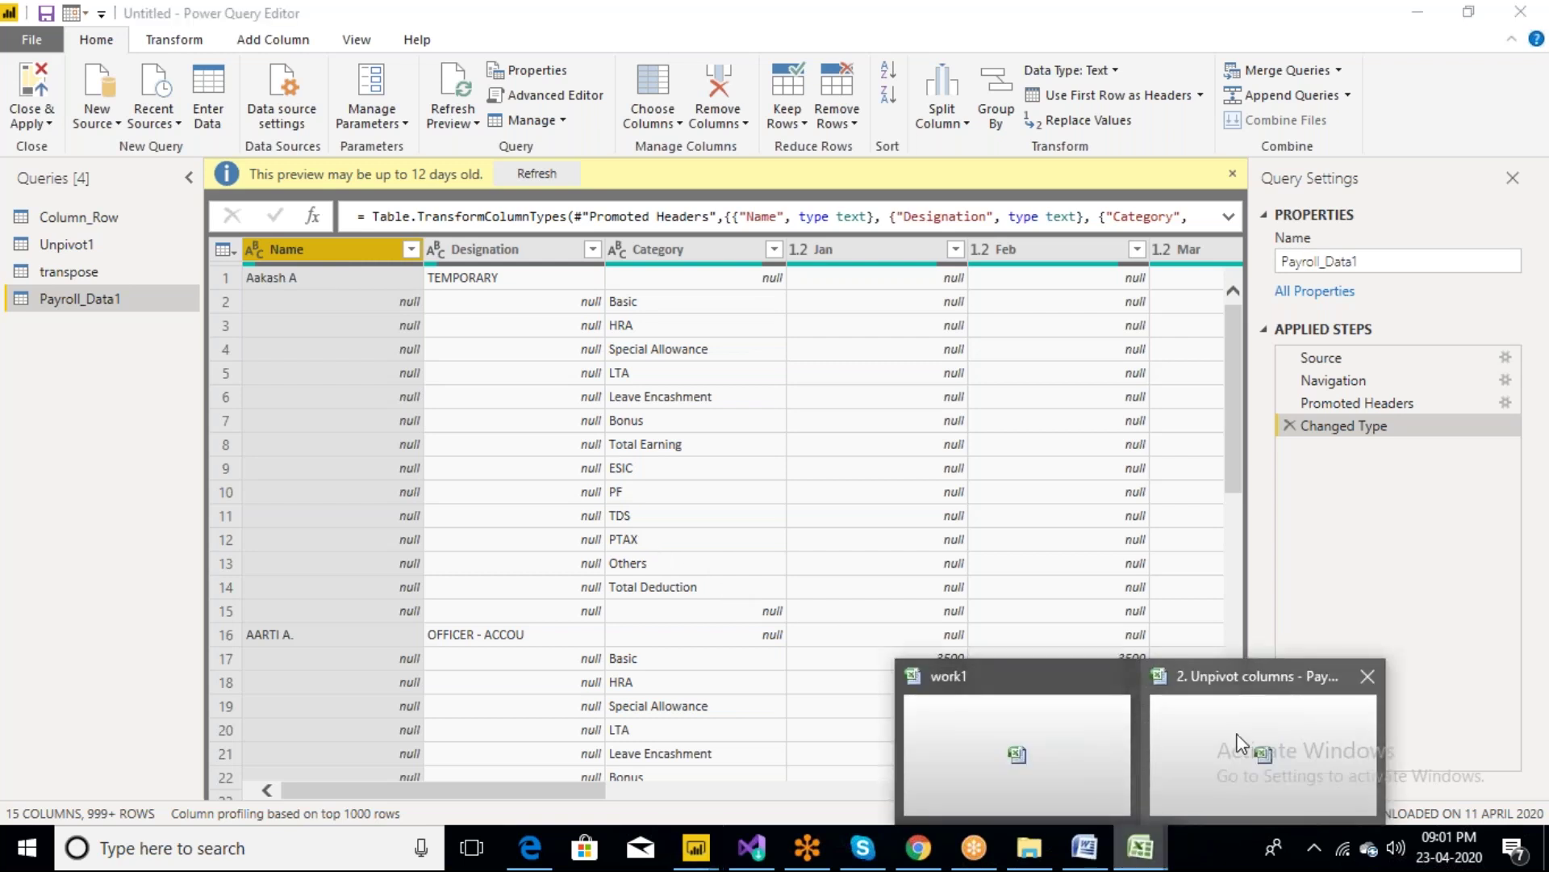
left_click(1241, 742)
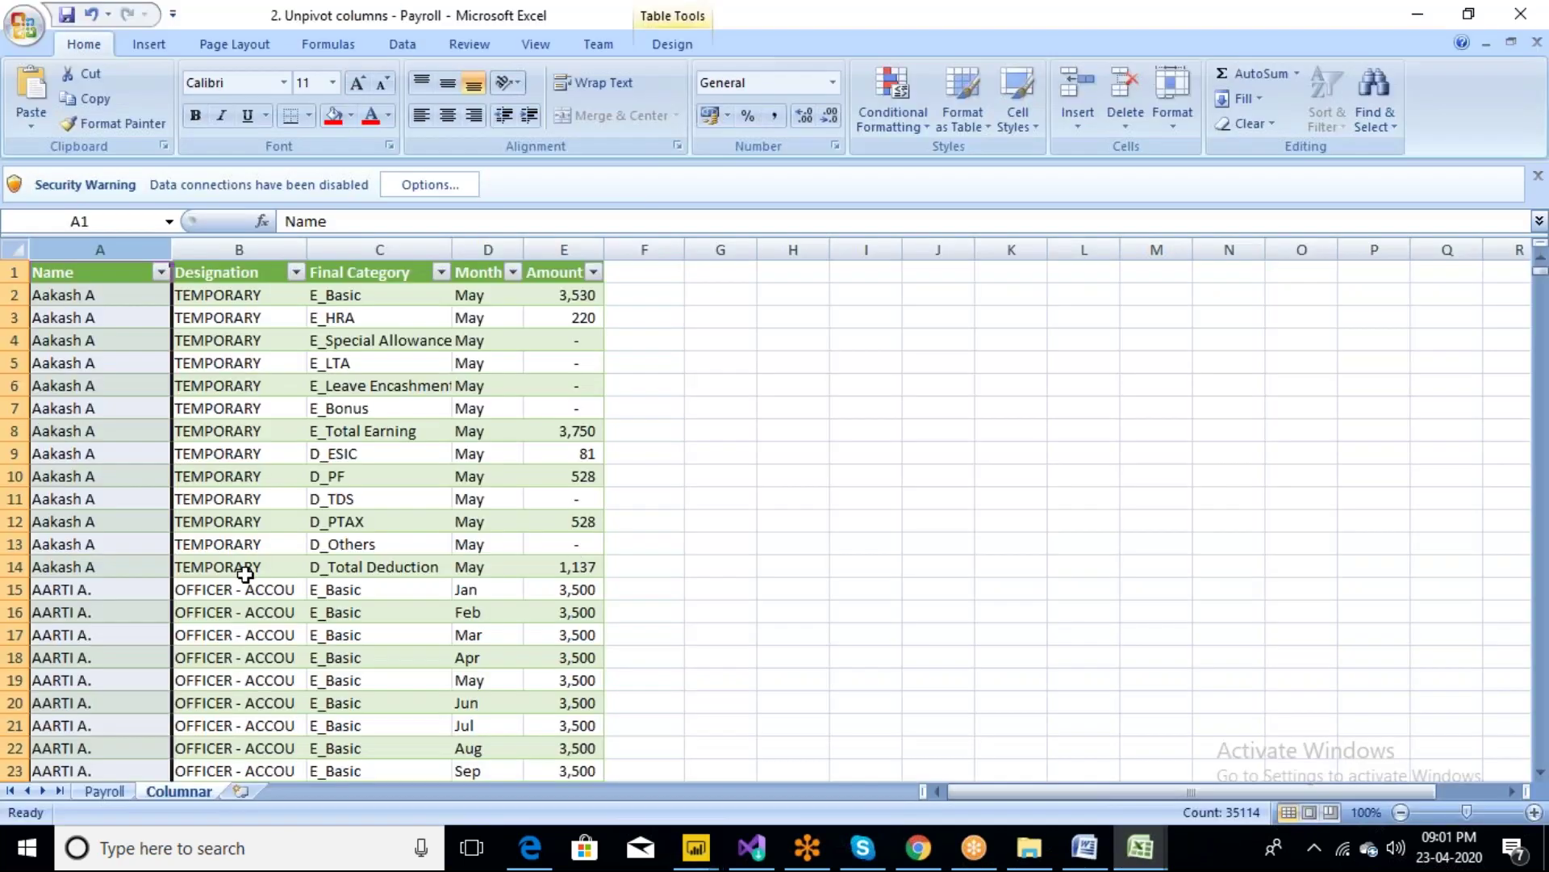
Fill the first employee's block B3:N16 on the Payroll sheet with the standard light green colour
left_click(101, 791)
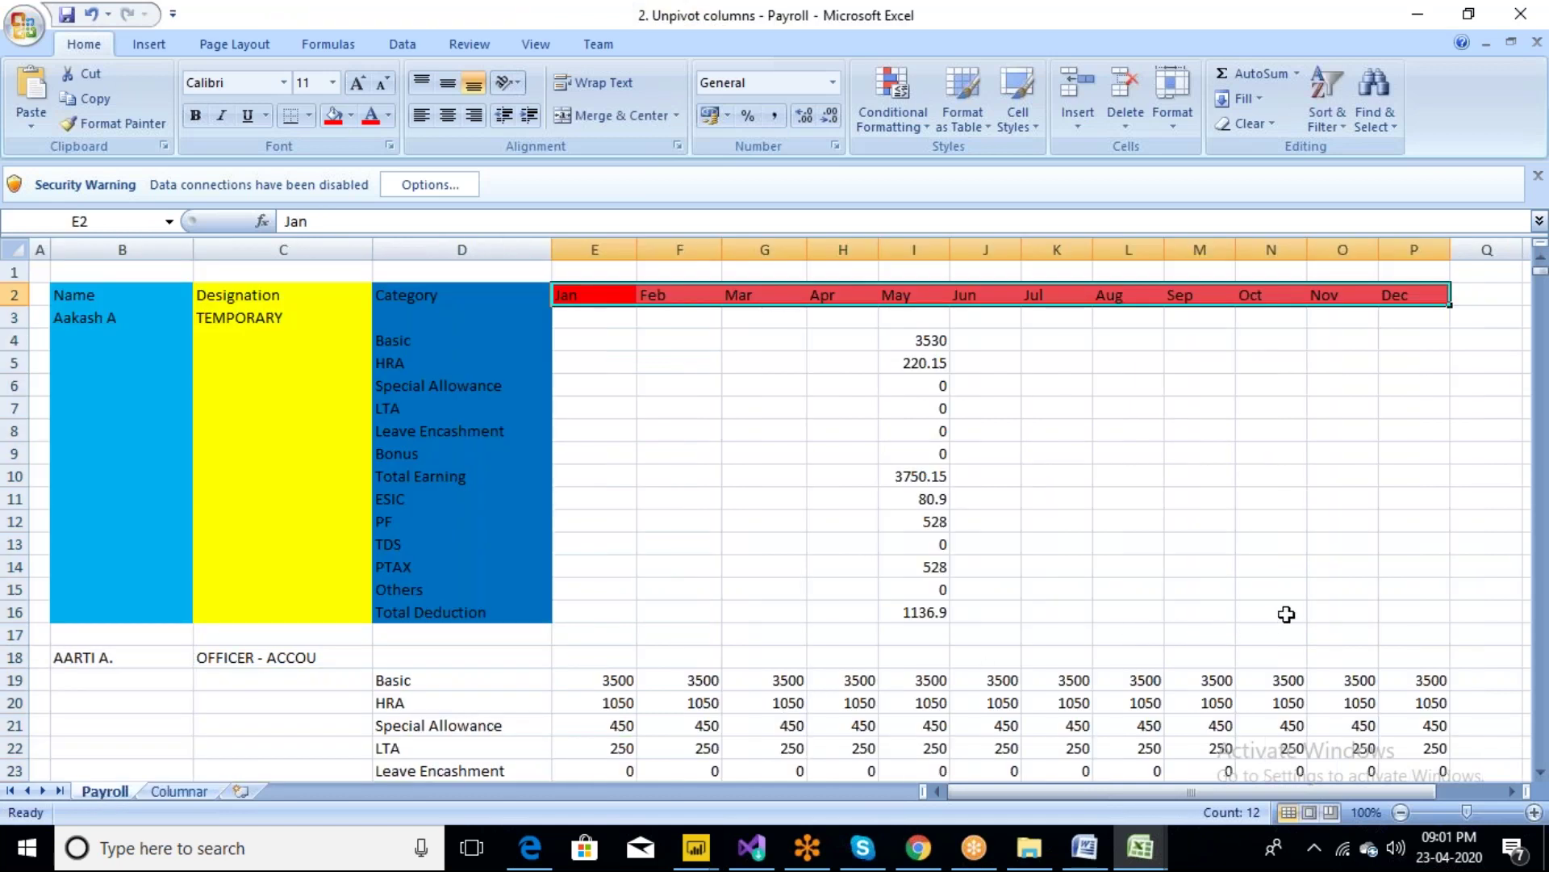
left_click_drag(1287, 614, 105, 320)
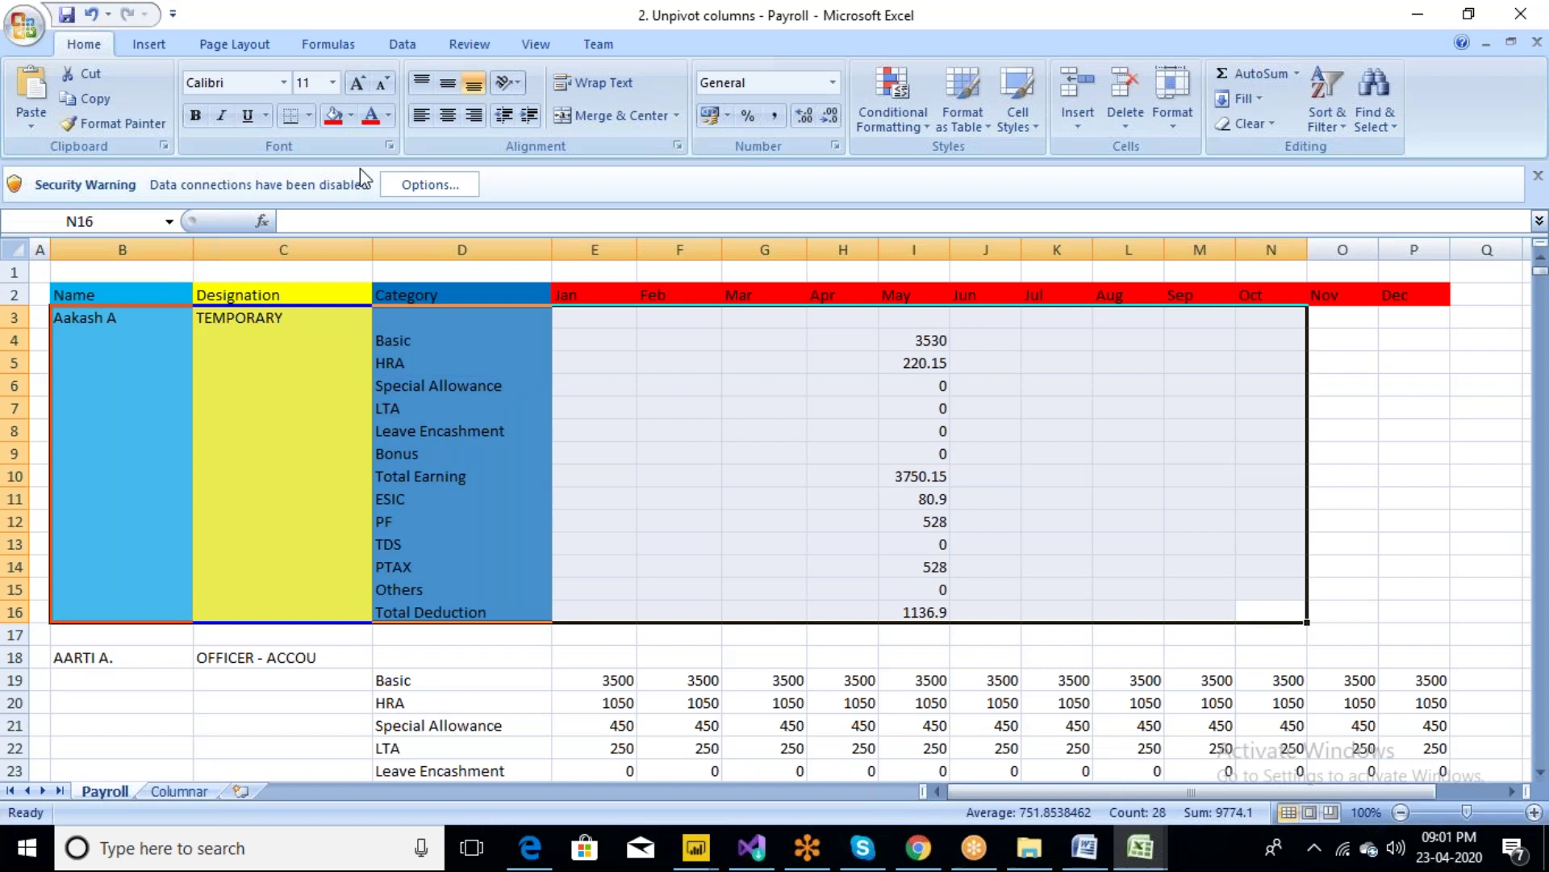
left_click(350, 115)
left_click(408, 284)
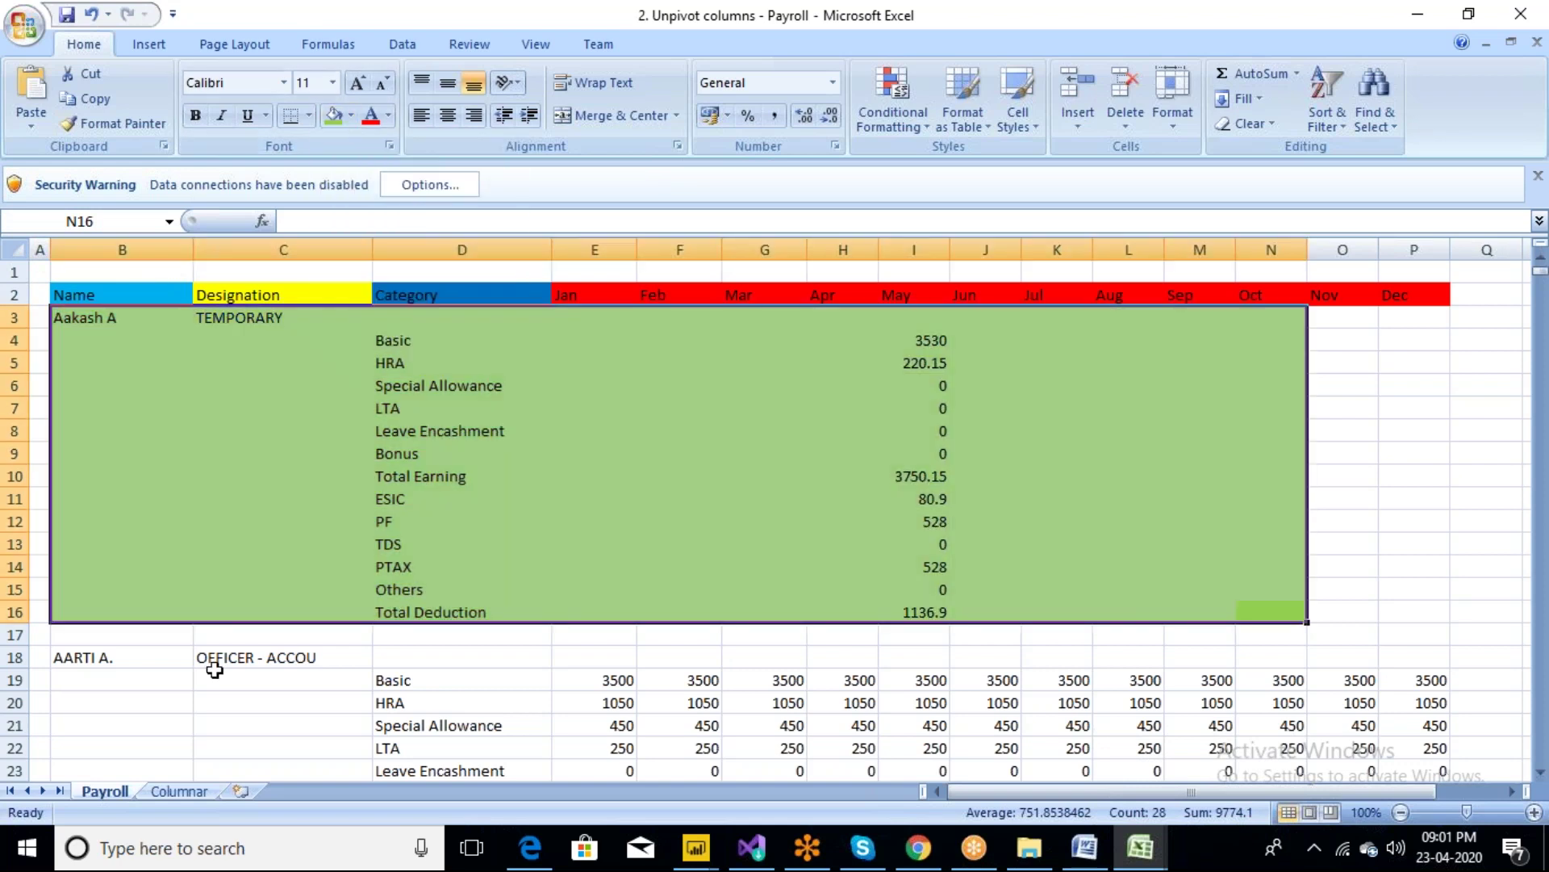
Fill the second employee's block B18:P31 on the Payroll sheet with the standard light blue colour
left_click(91, 659)
left_click_drag(91, 659, 708, 803)
left_click_drag(91, 498, 1417, 749)
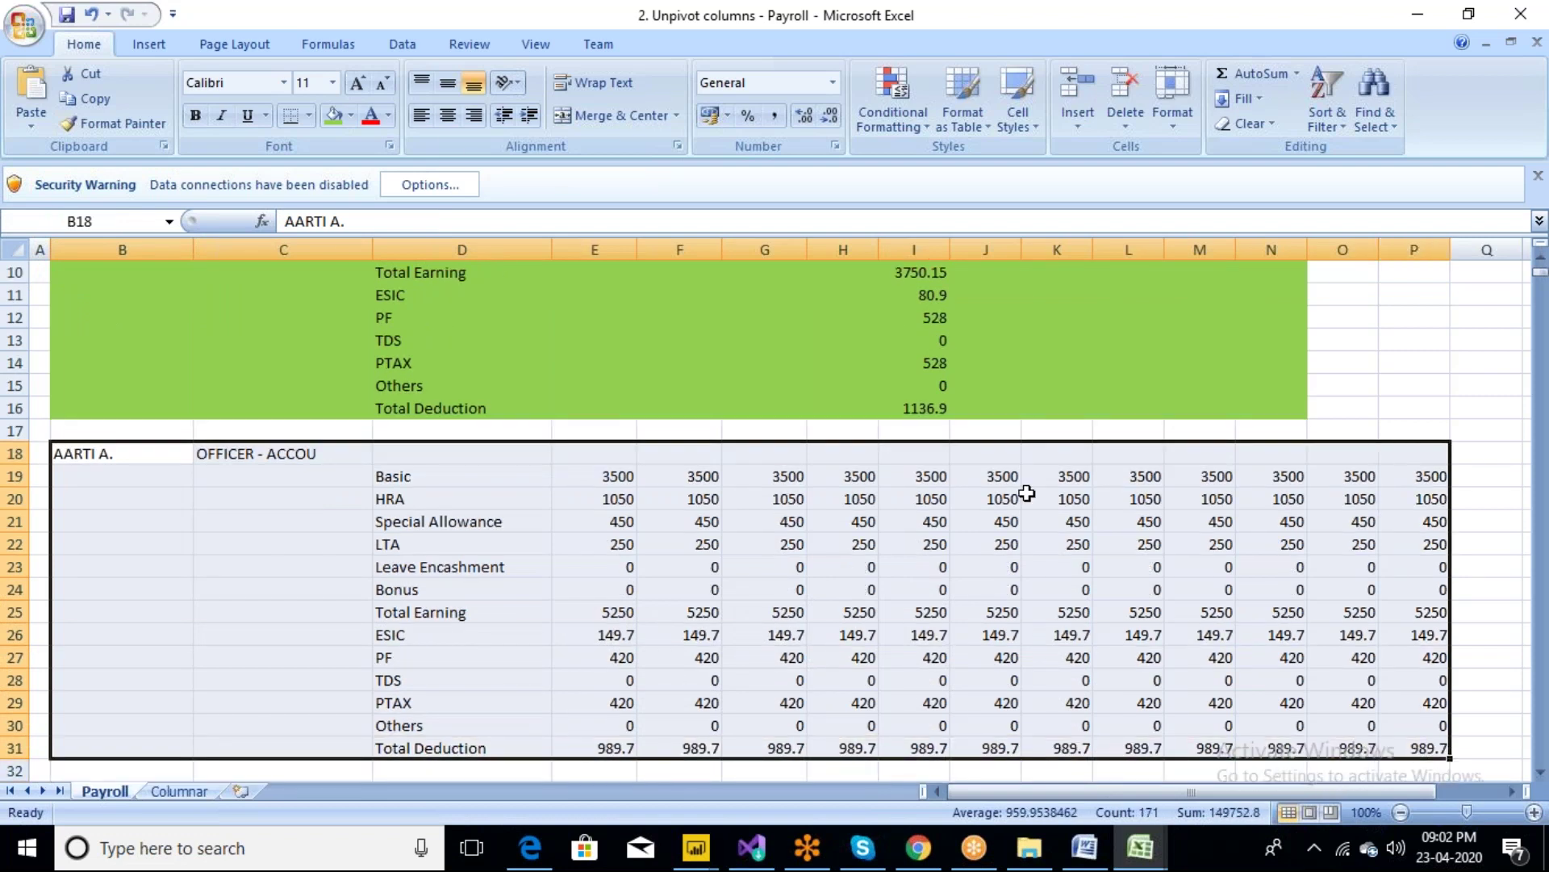
left_click(349, 115)
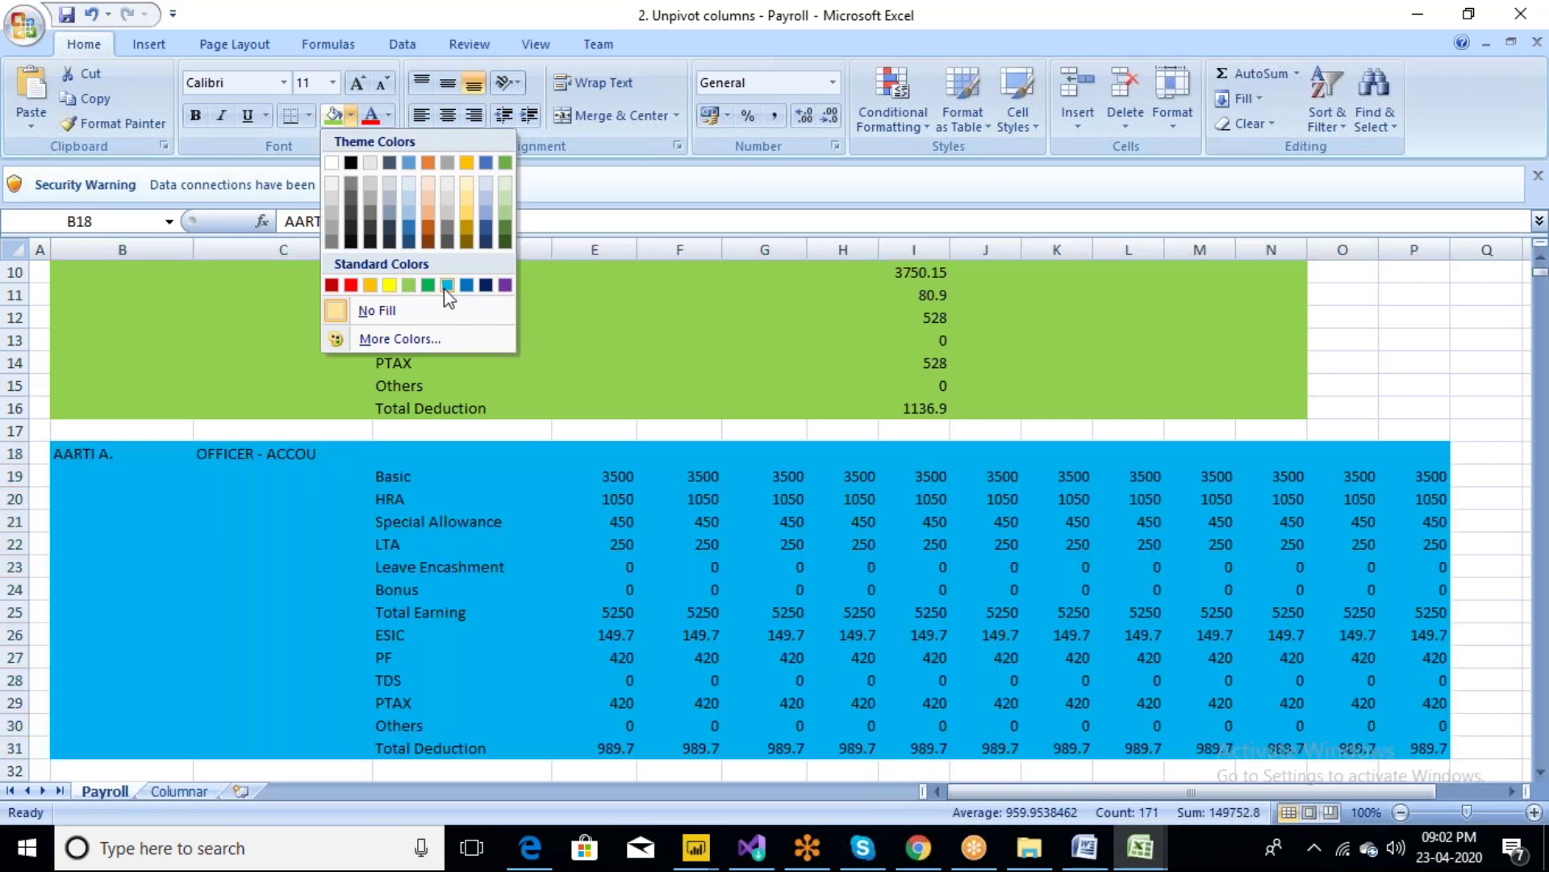
left_click(444, 288)
left_click(122, 770)
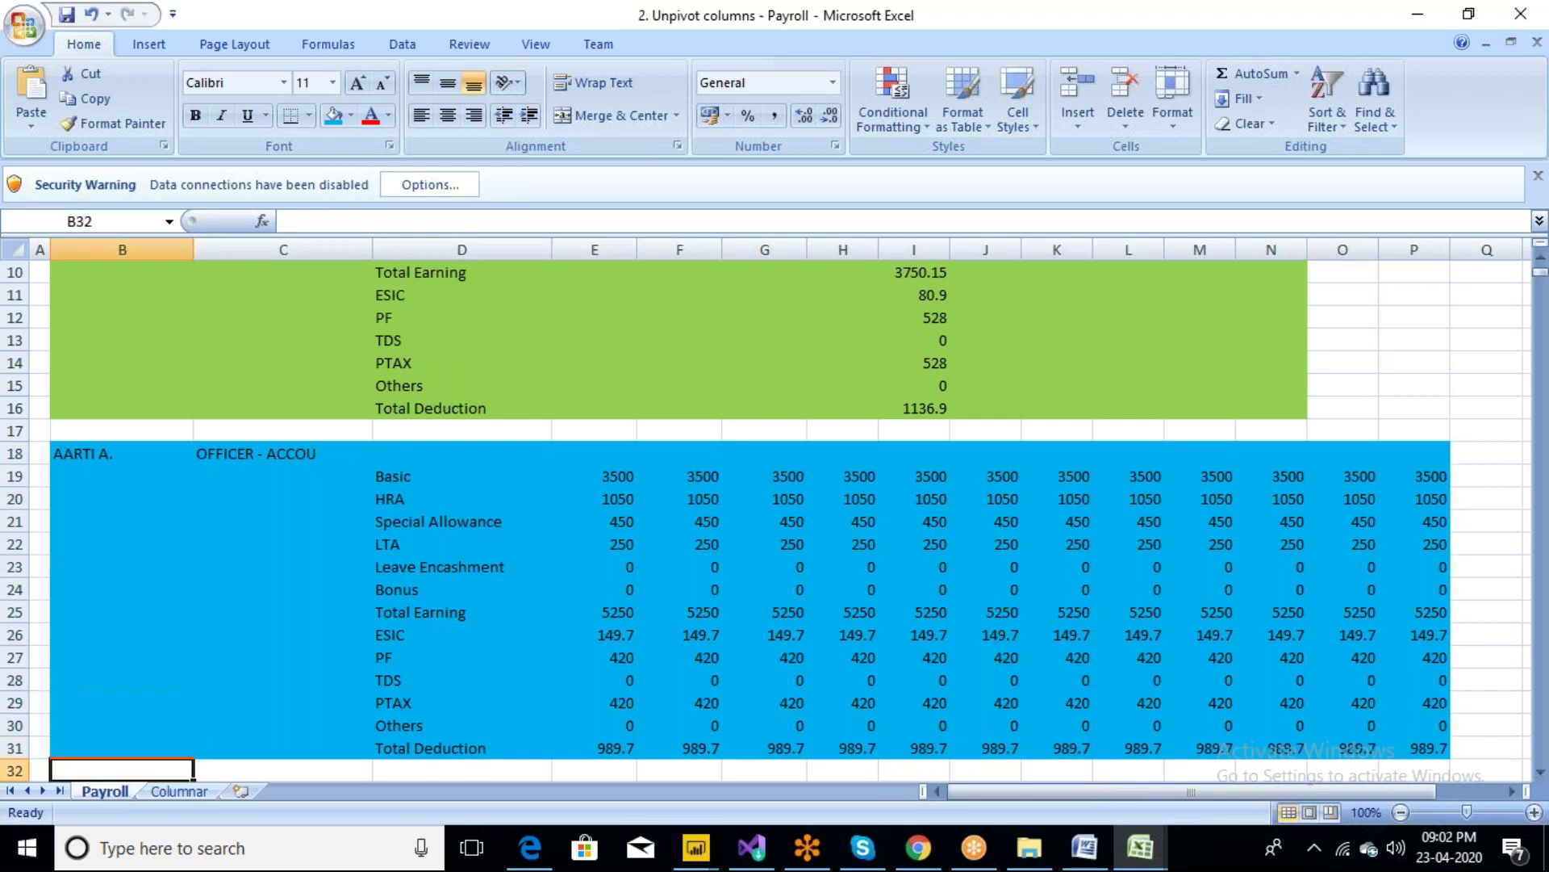
Examine the third employee's block in rows 33 to 46 of the Payroll sheet and the start of the block below it
key("Down")
key("Down")
key("Down")
key("Down")
key("Down")
key("Down")
key("Down")
key("Down")
key("Down")
key("Down")
key("Down")
key("Down")
key("Down")
key("Down")
key("Down")
key("Down")
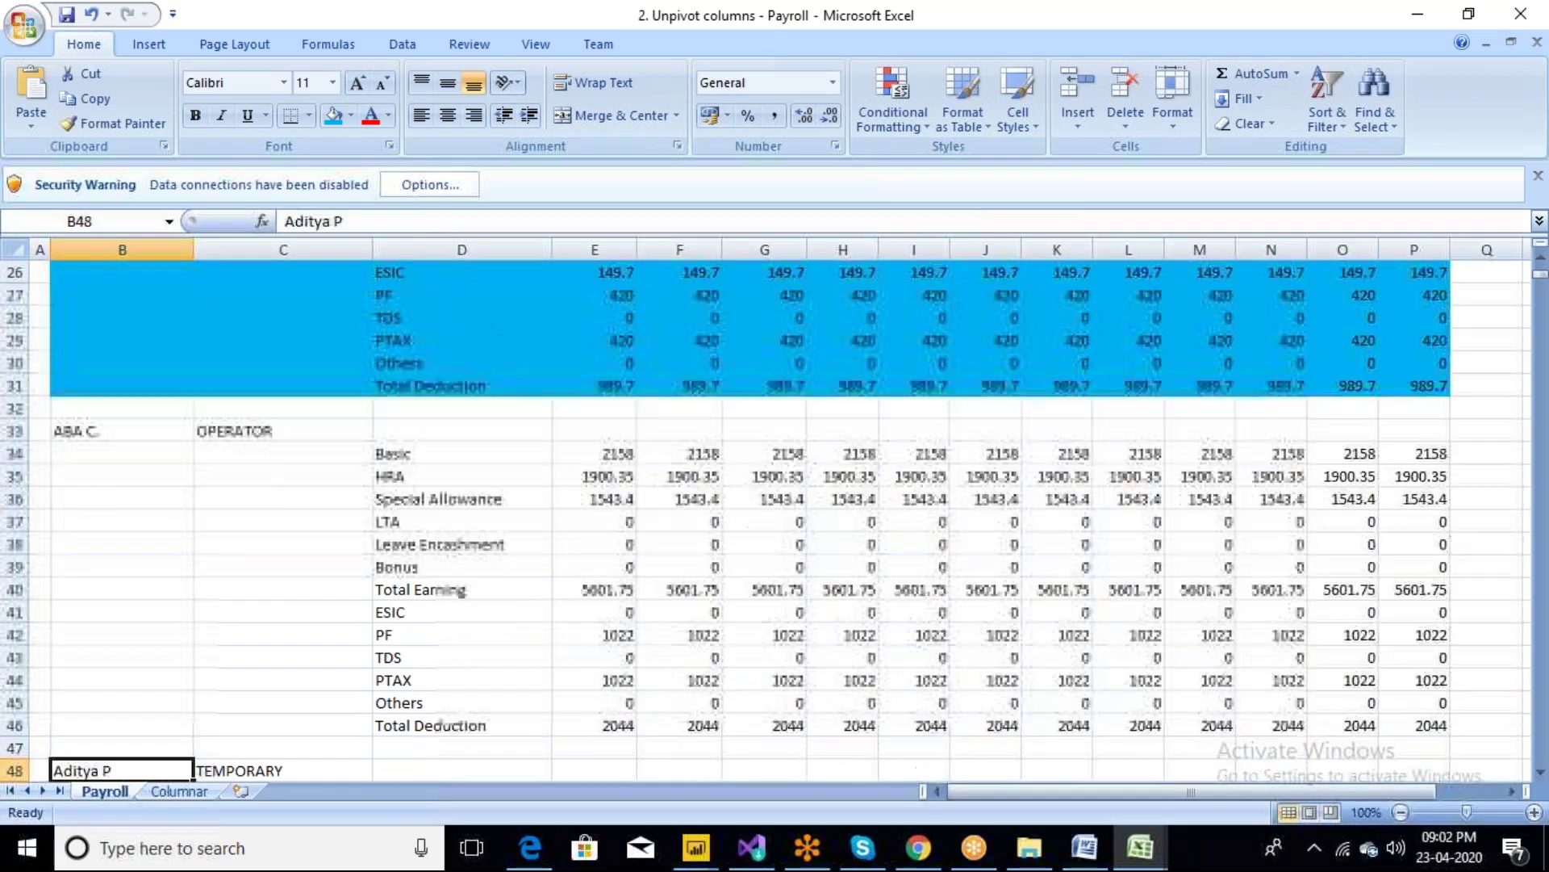
key("Down")
key("Down")
key("Down")
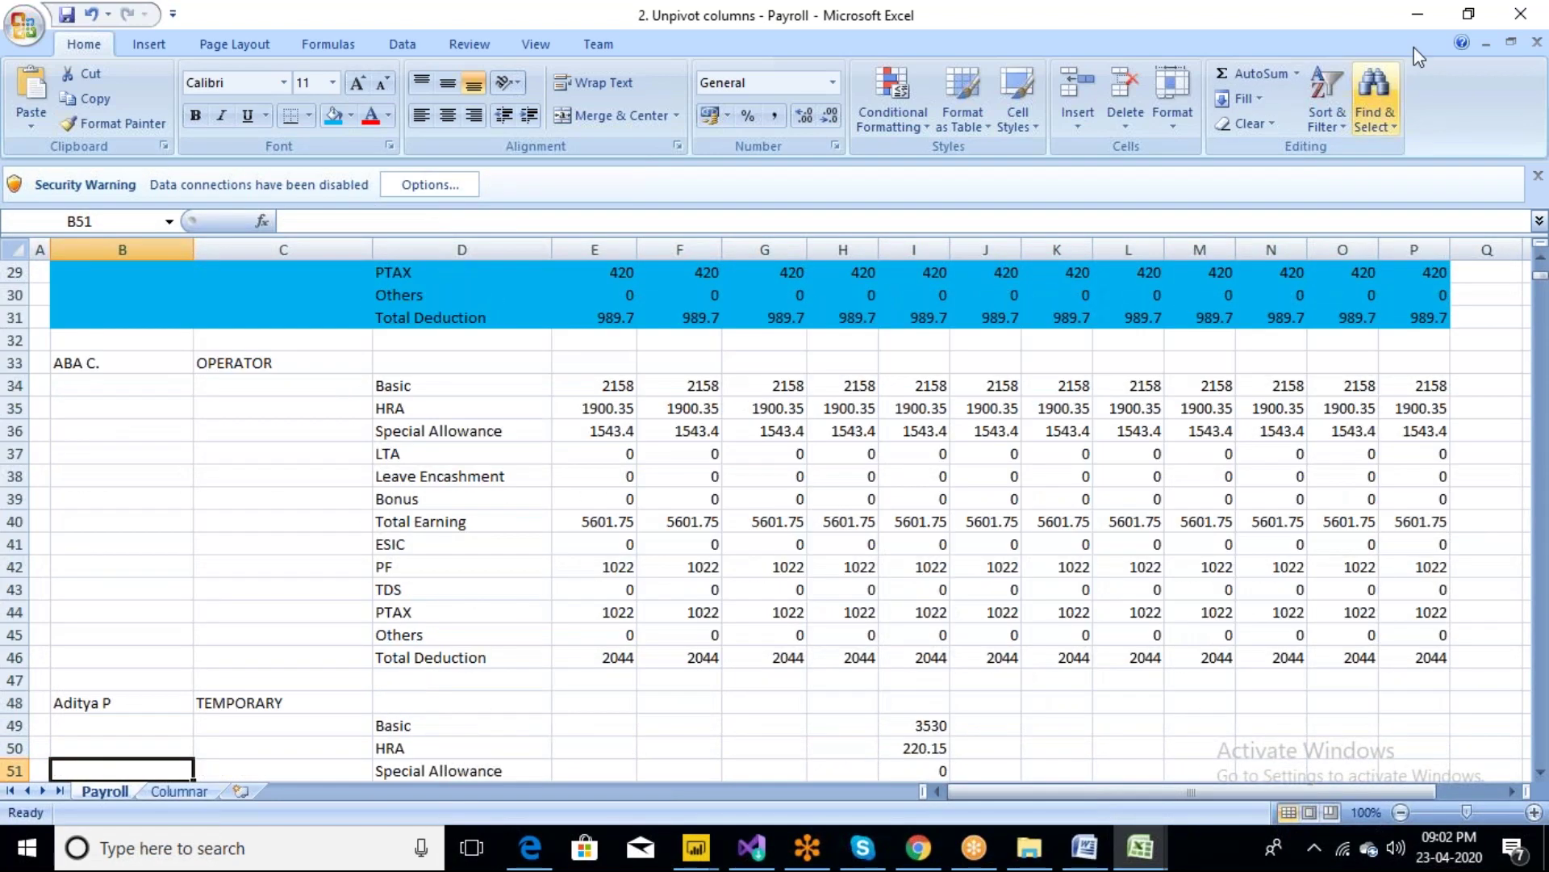
Check the Payroll_Data1 query in the Power Query Editor, then examine the Name and Designation columns on the Excel workbook's Columnar sheet
left_click(1416, 18)
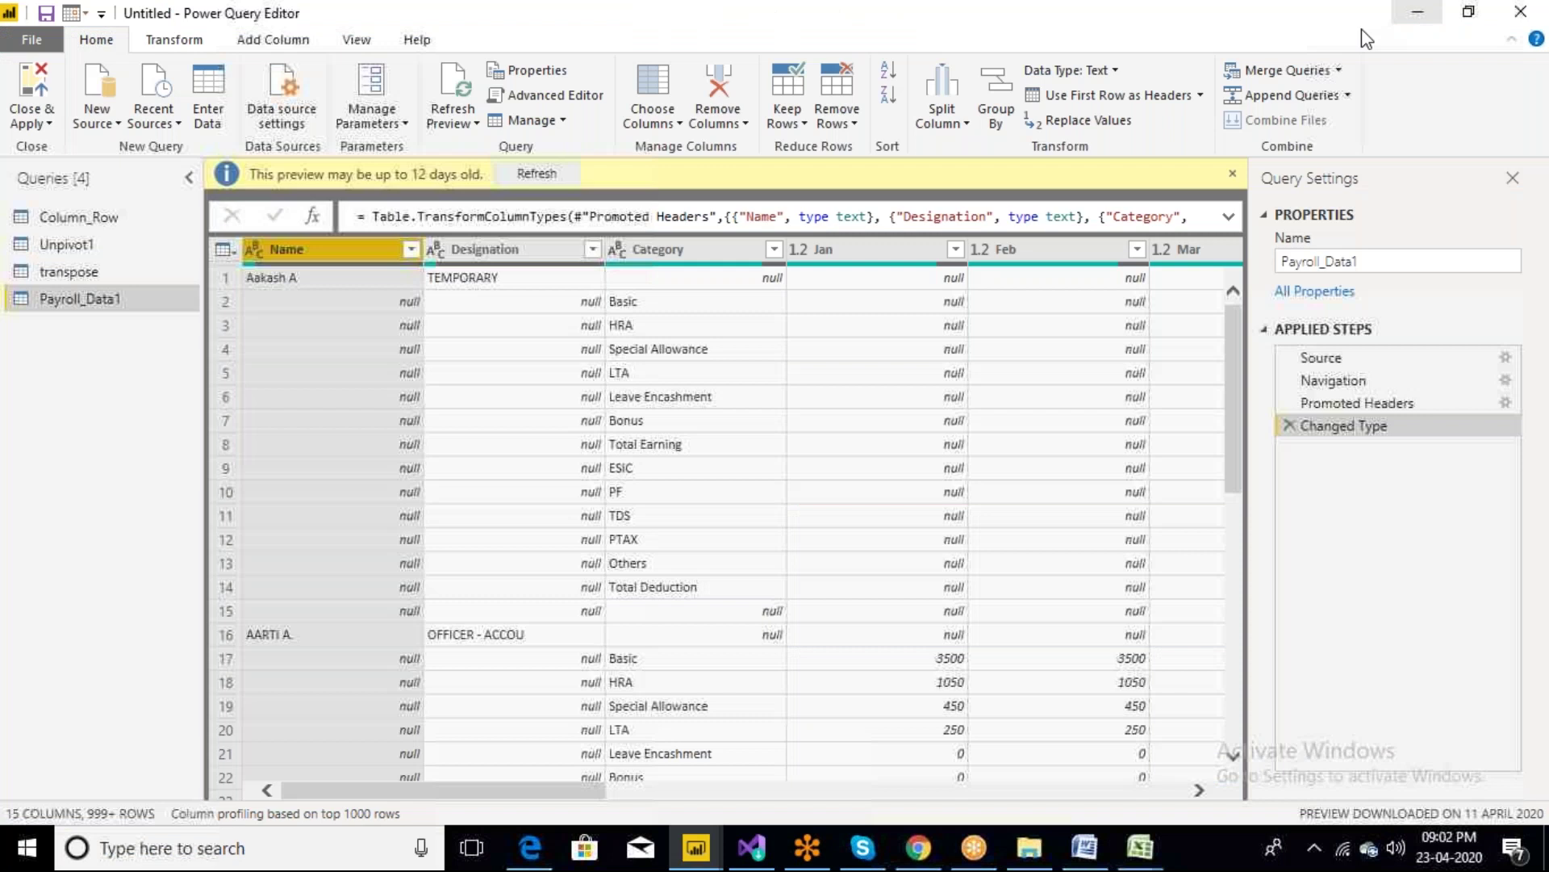
left_click(1140, 846)
left_click(1162, 791)
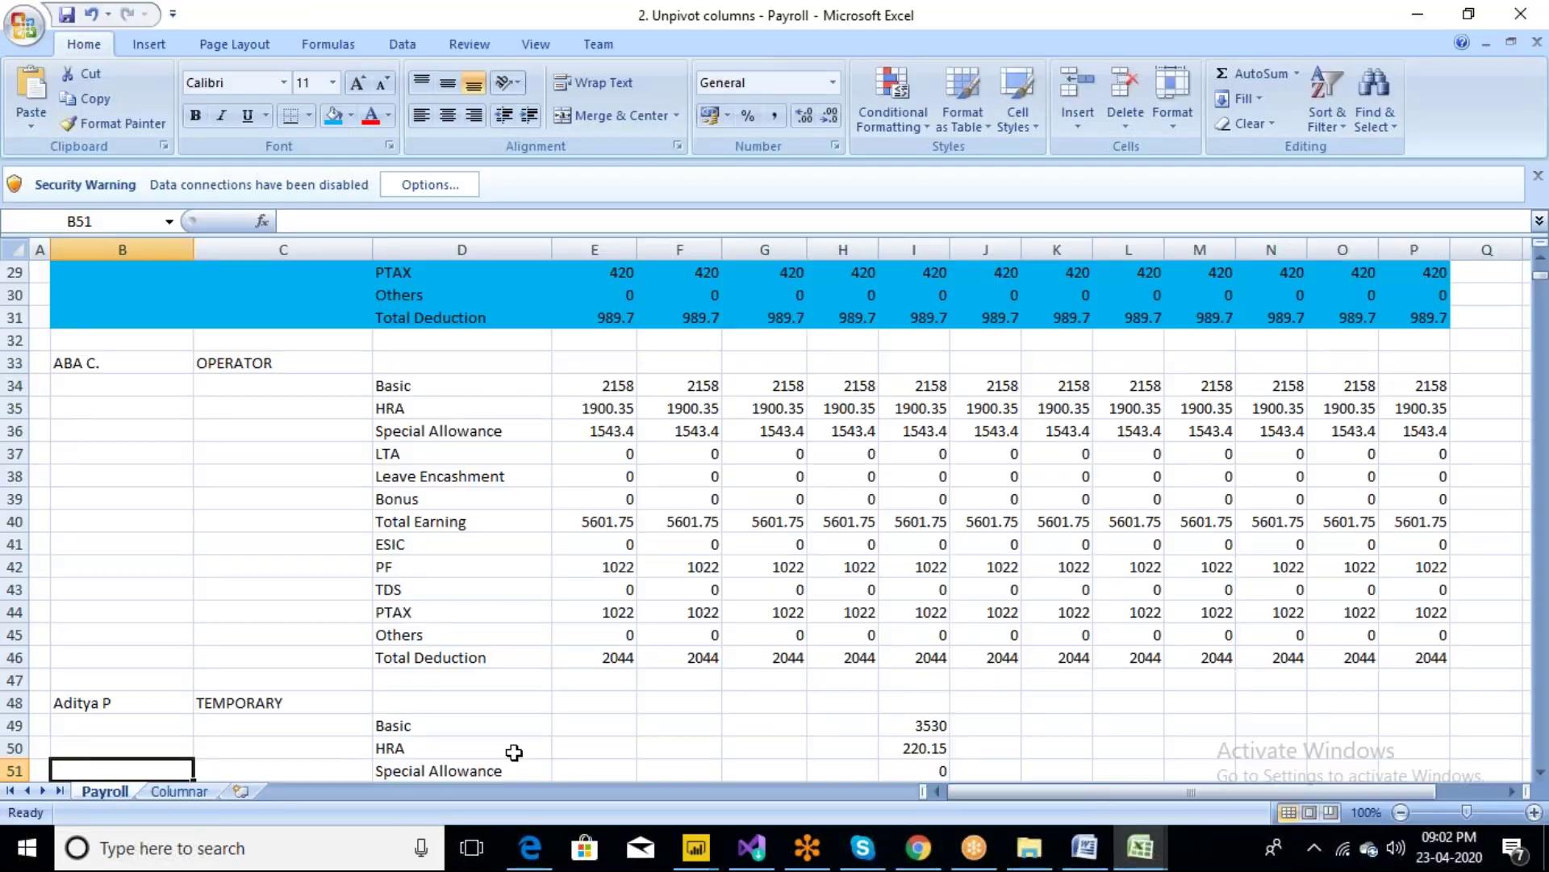
left_click(177, 791)
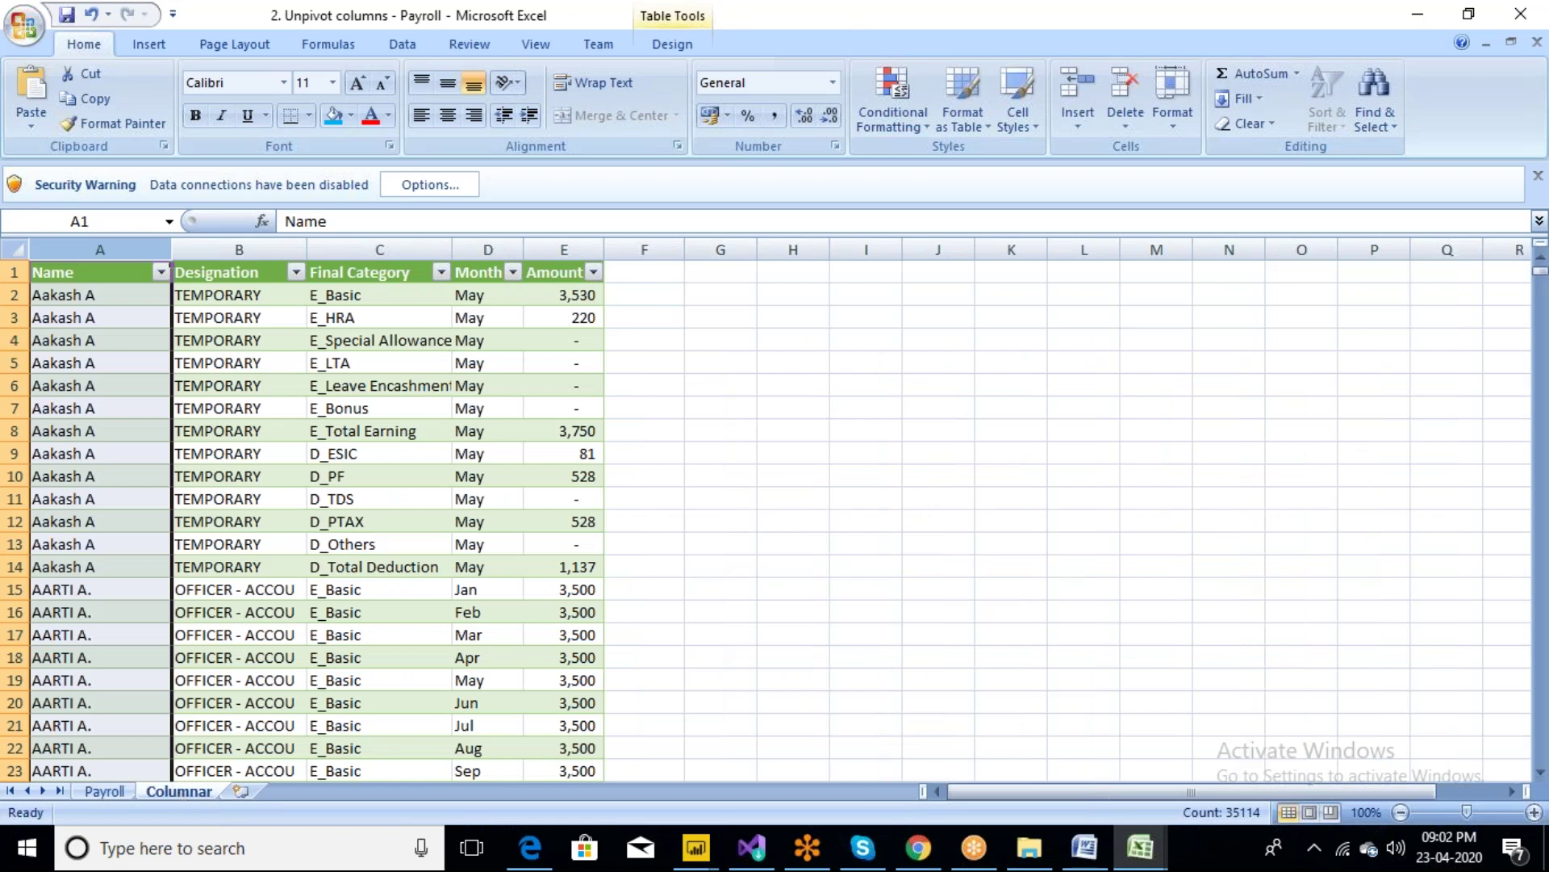
left_click(121, 247)
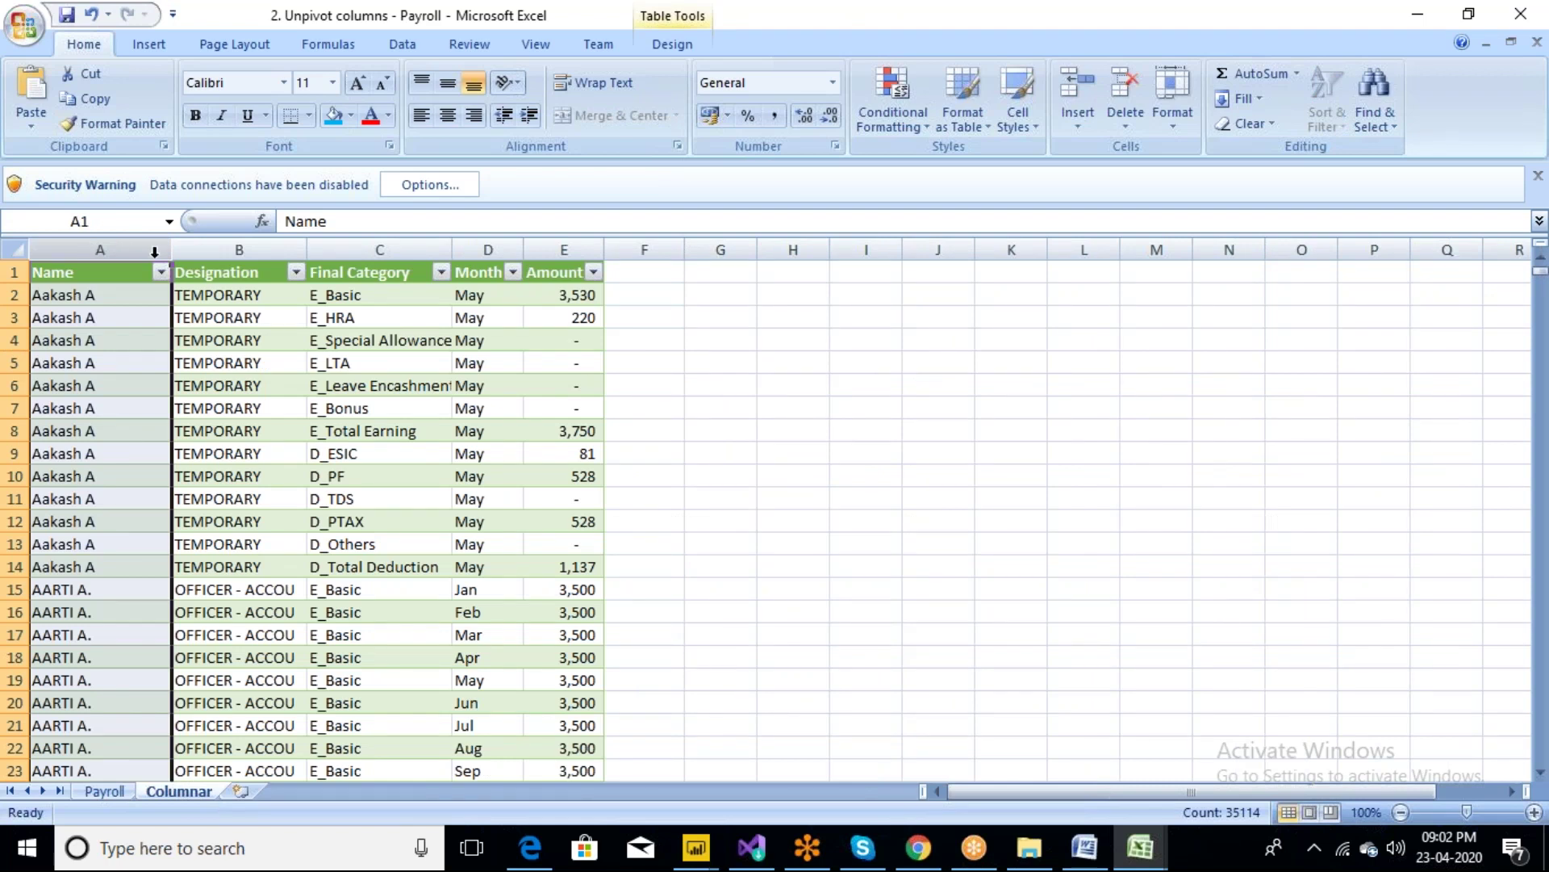
left_click(239, 248)
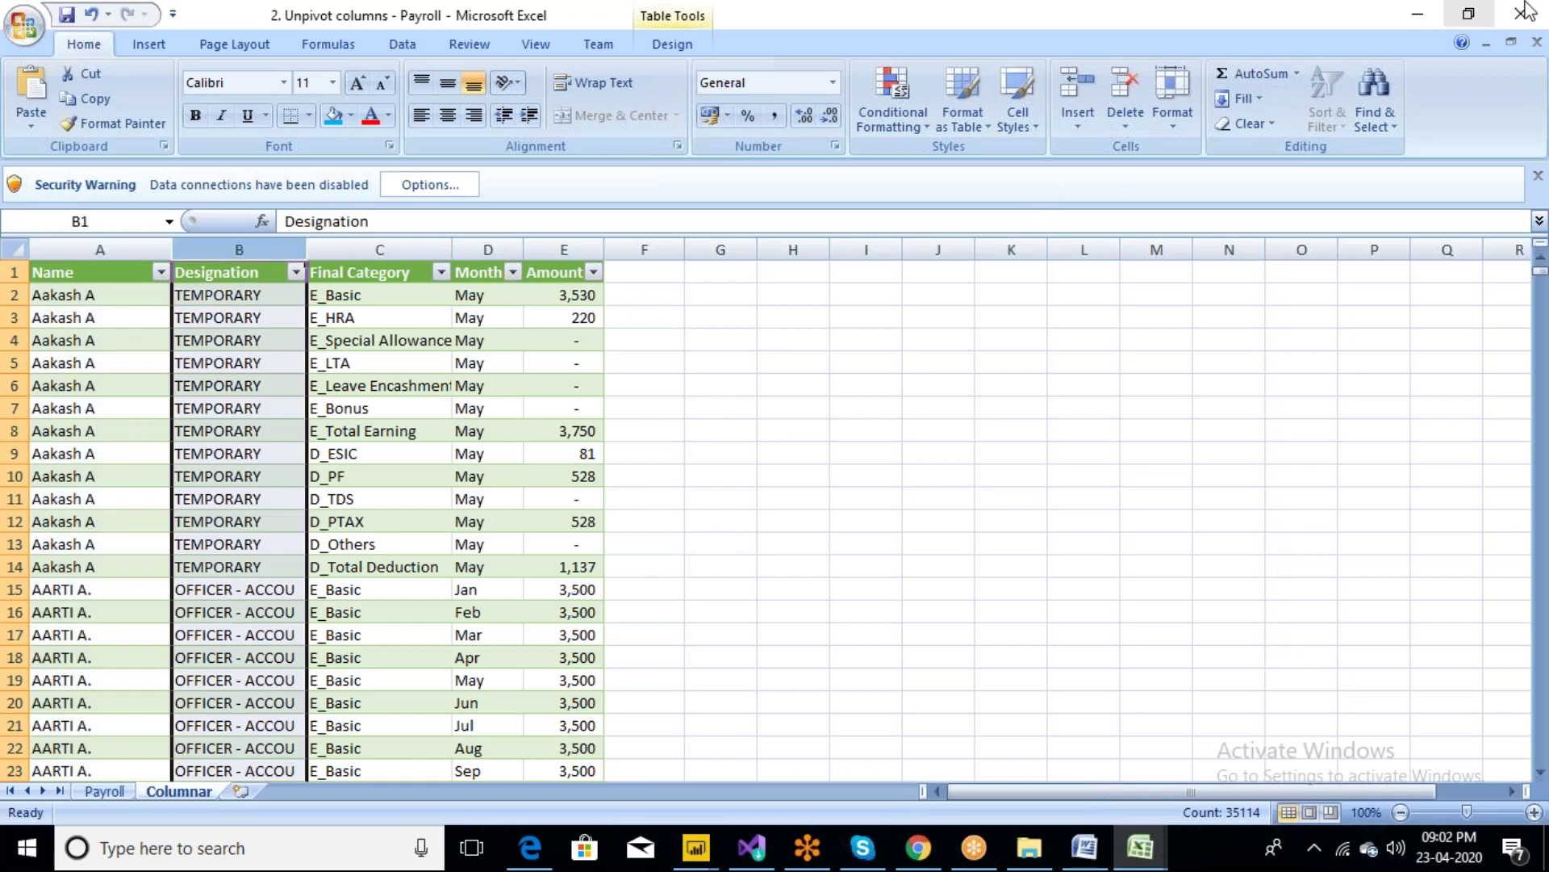
Switch to the Power Query Editor and fill the Name column of the Payroll_Data1 query down over its null cells
left_click(1418, 14)
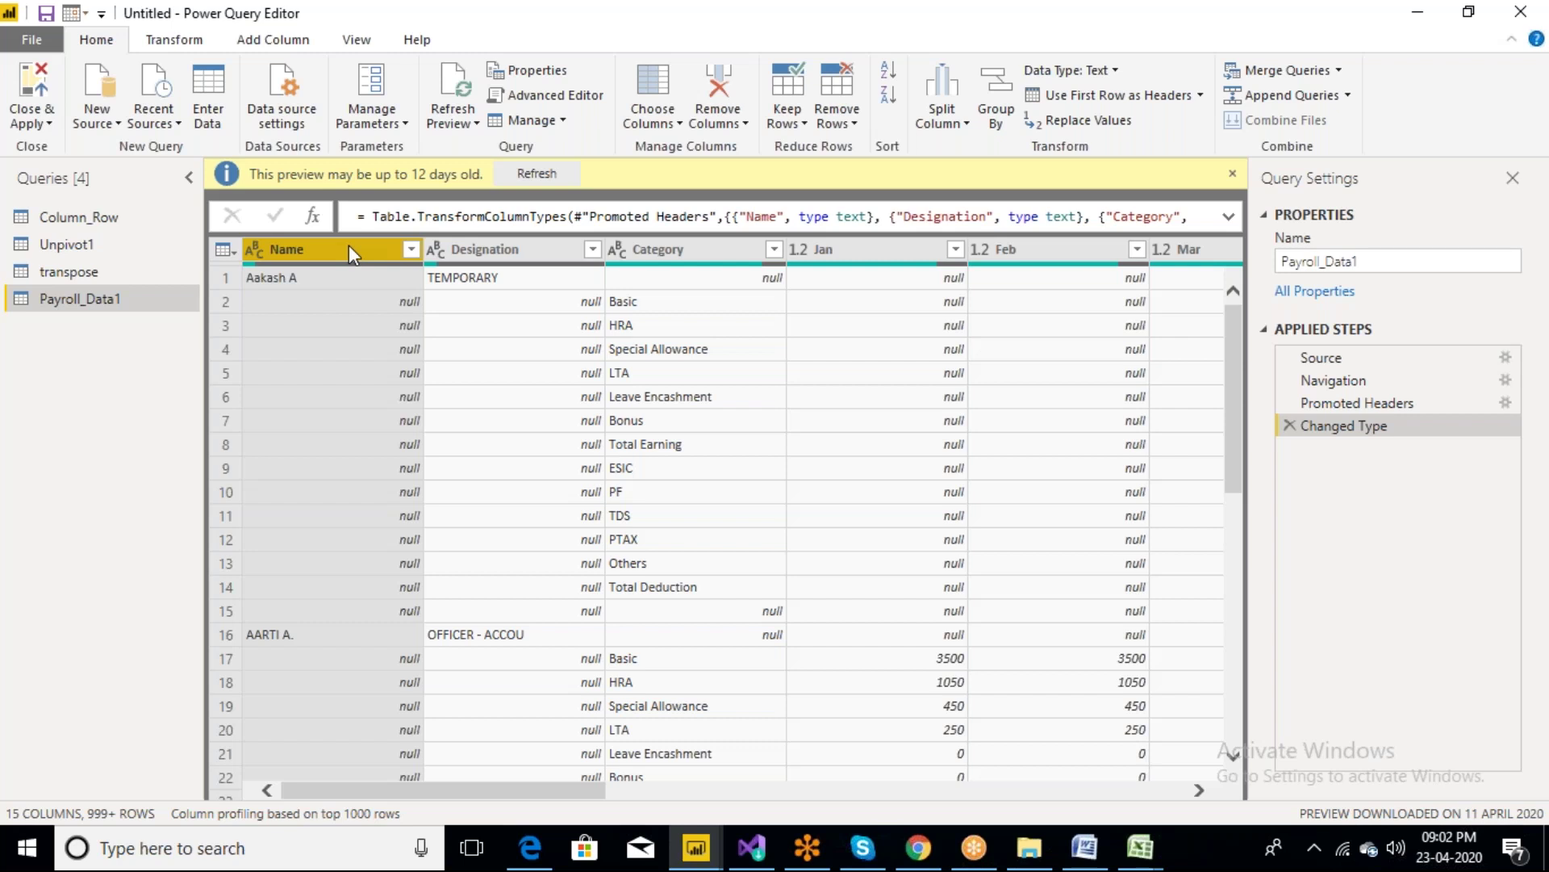
left_click(172, 40)
left_click(435, 97)
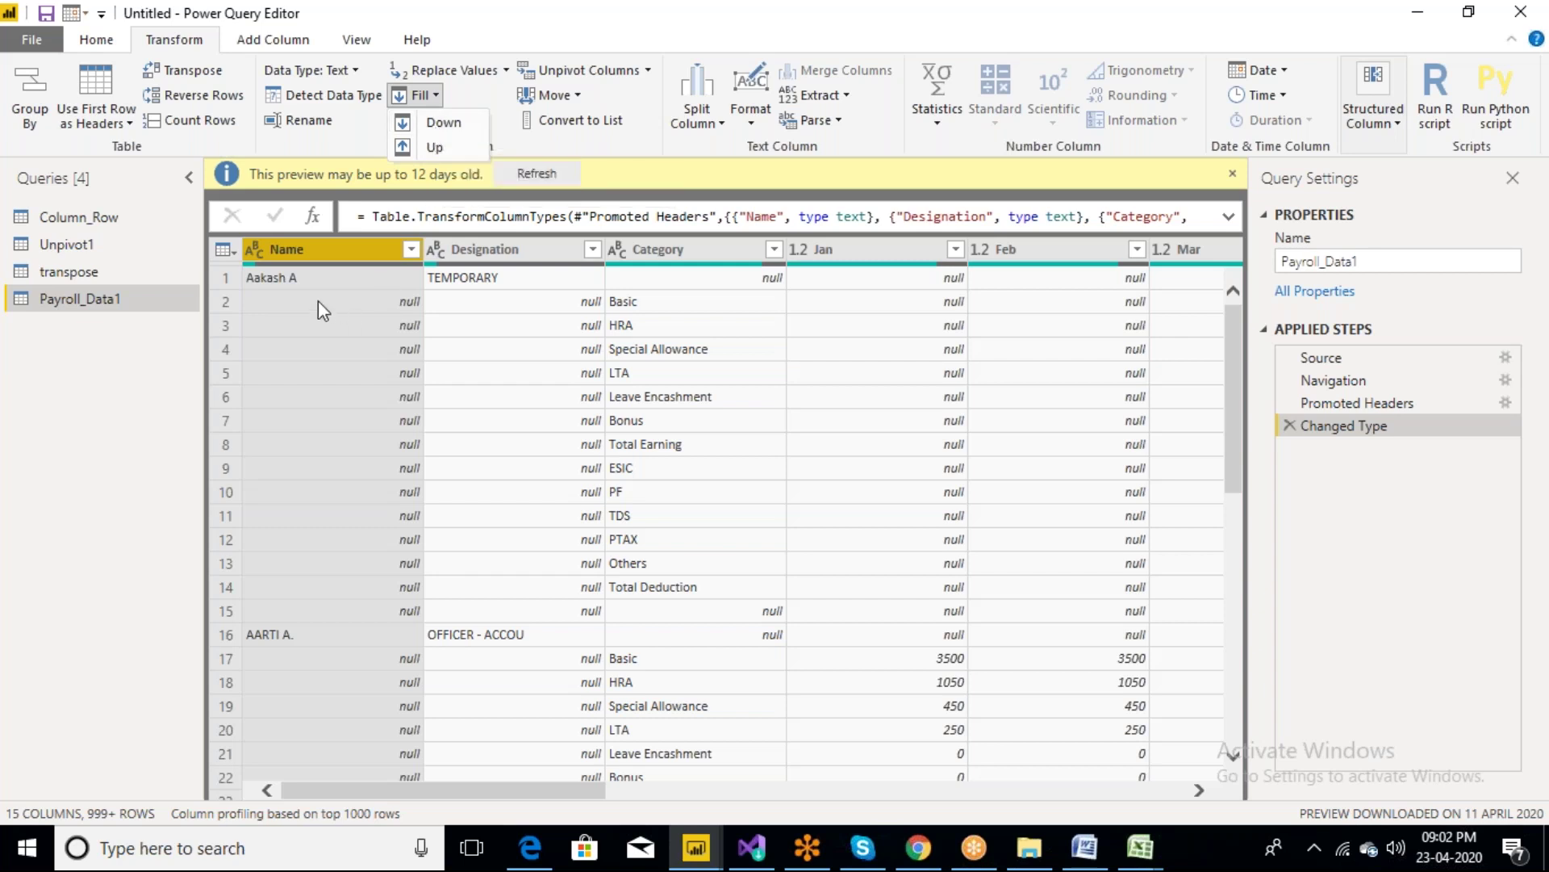
left_click(232, 279)
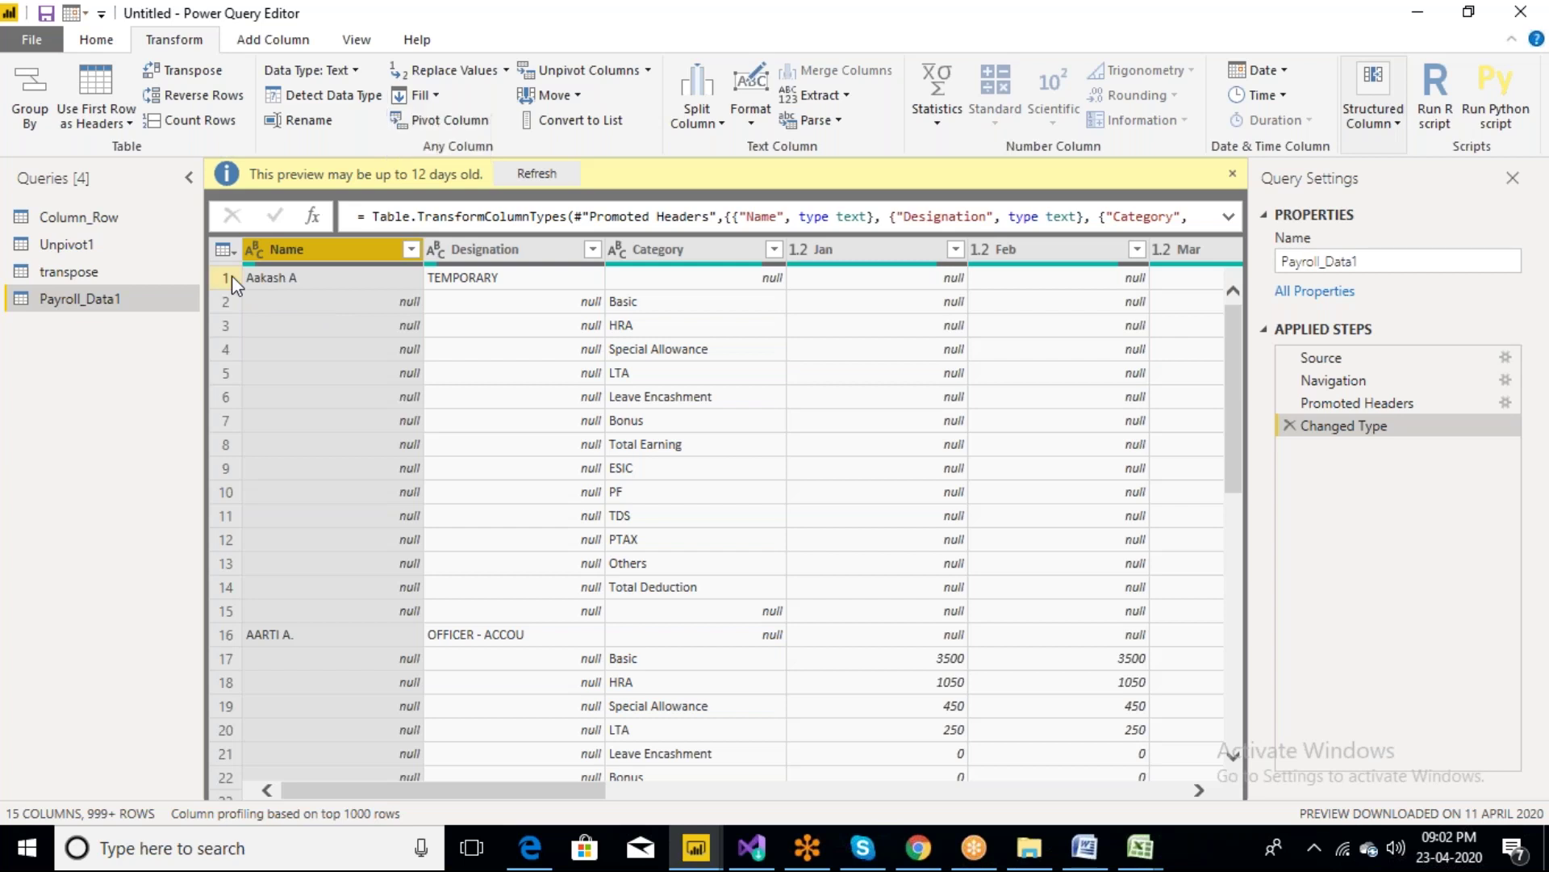
left_click(229, 608)
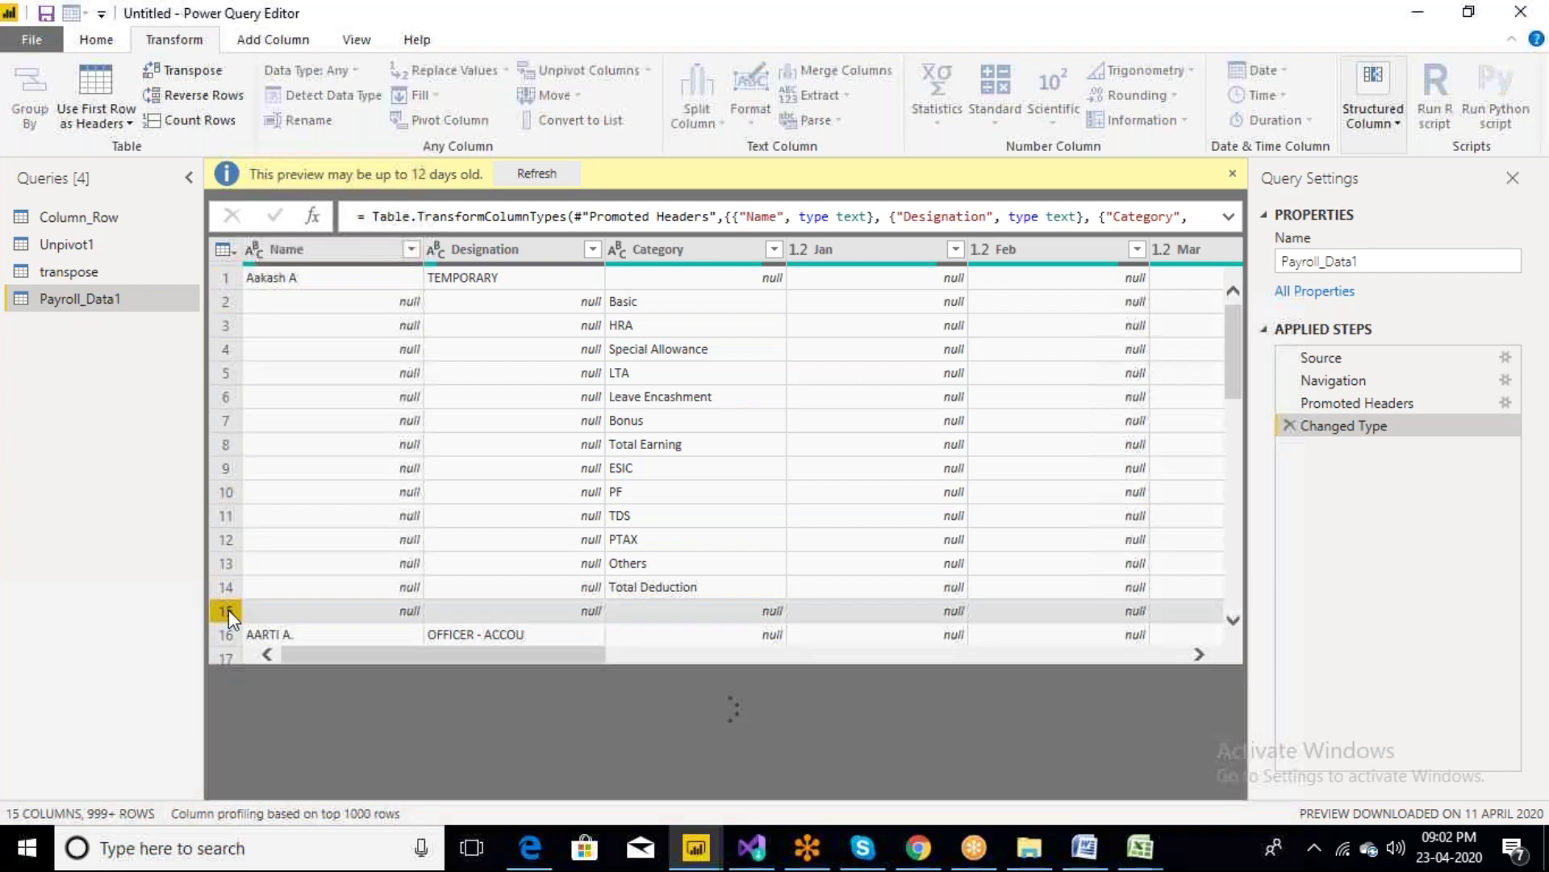
left_click(341, 250)
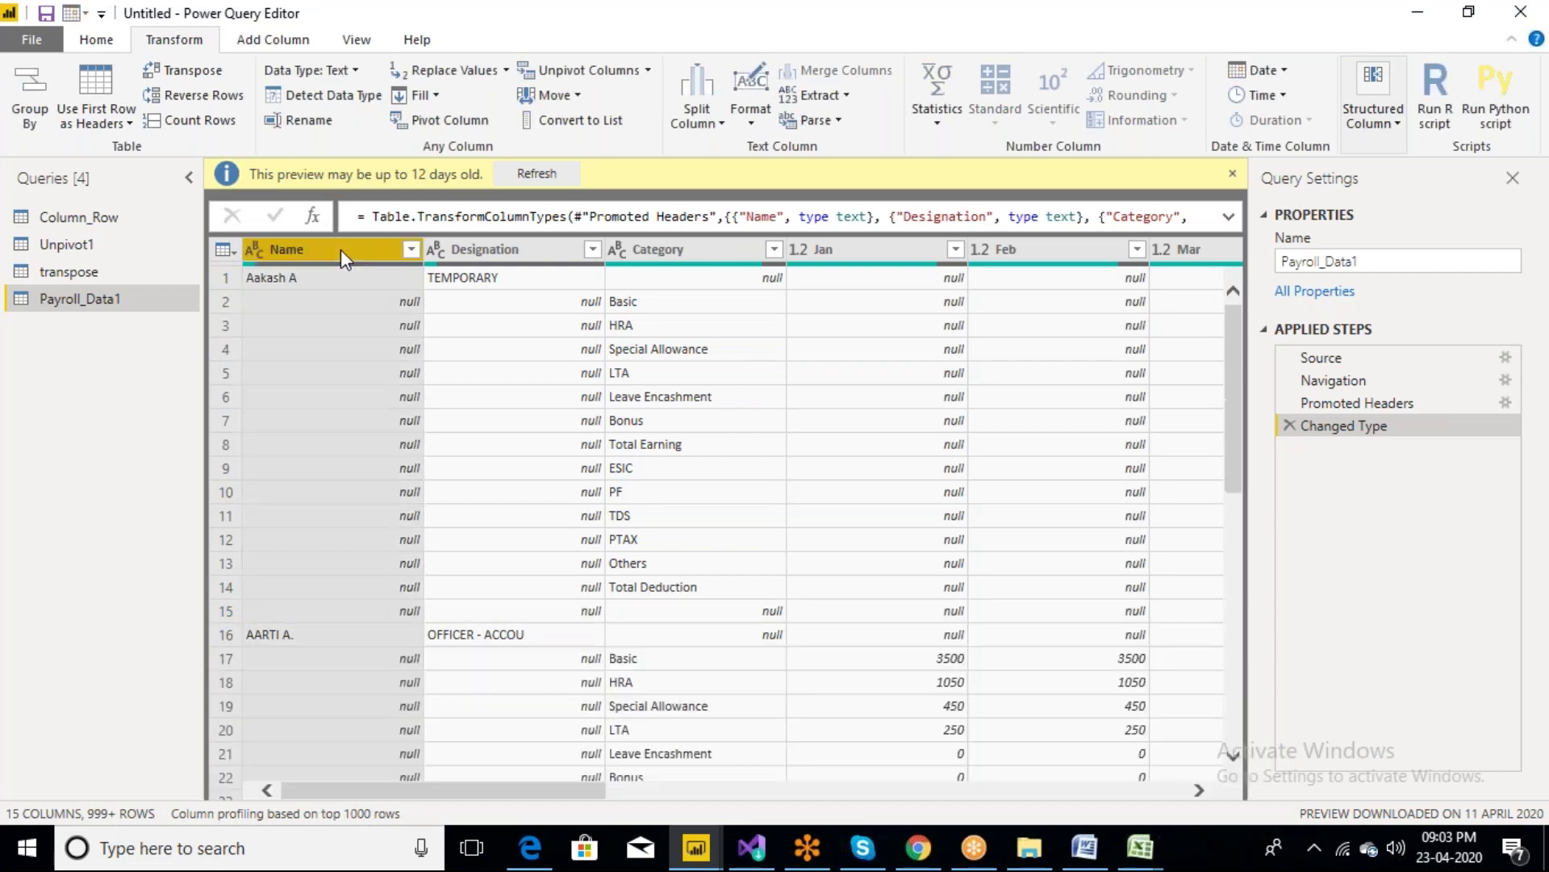
left_click(432, 101)
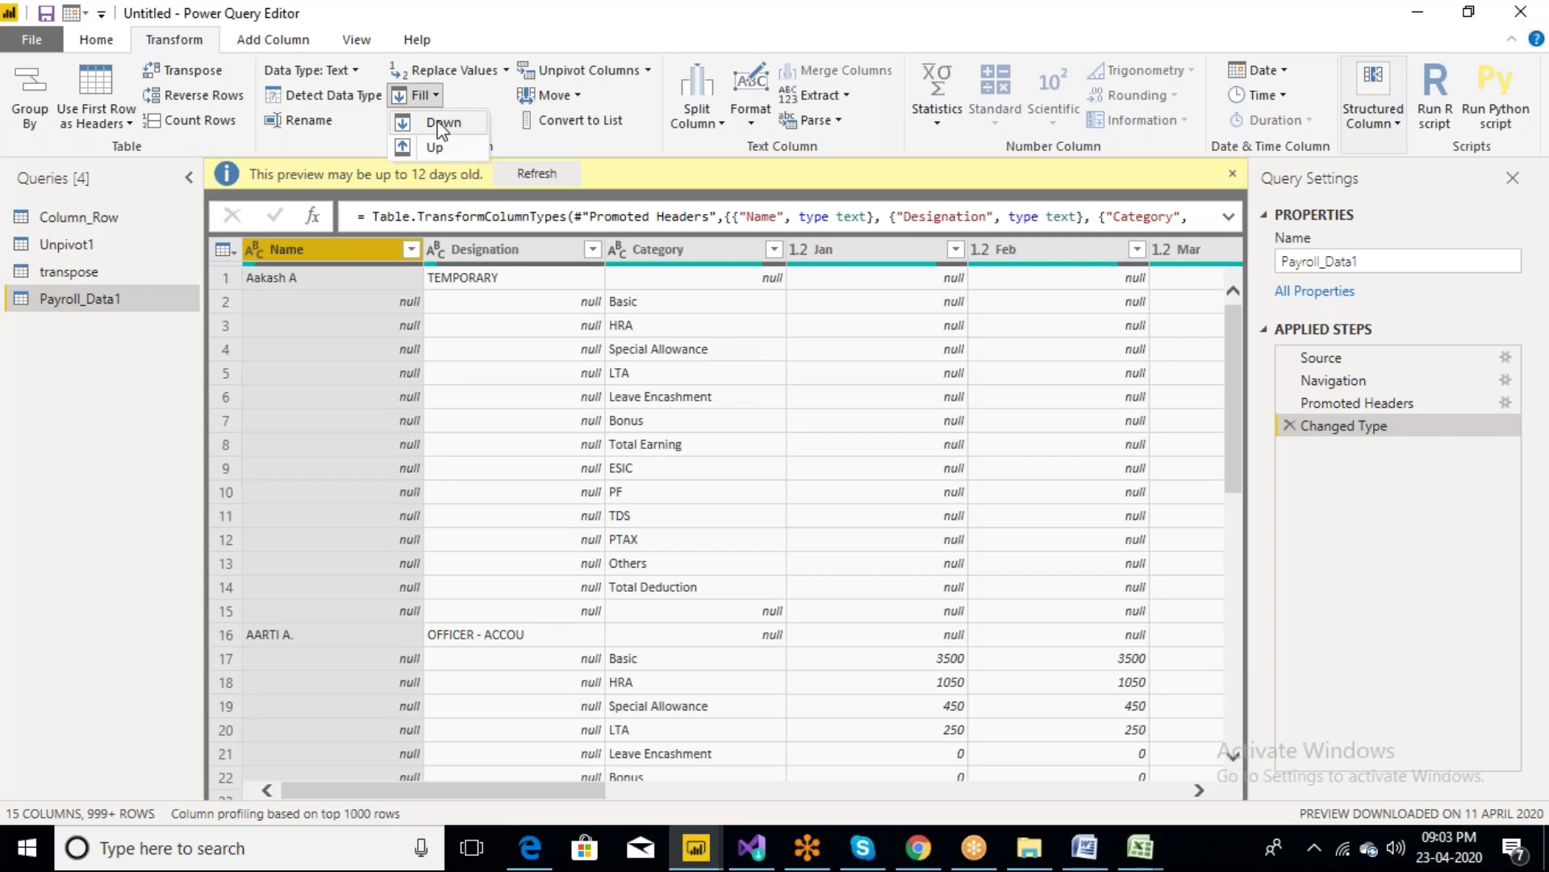
left_click(443, 125)
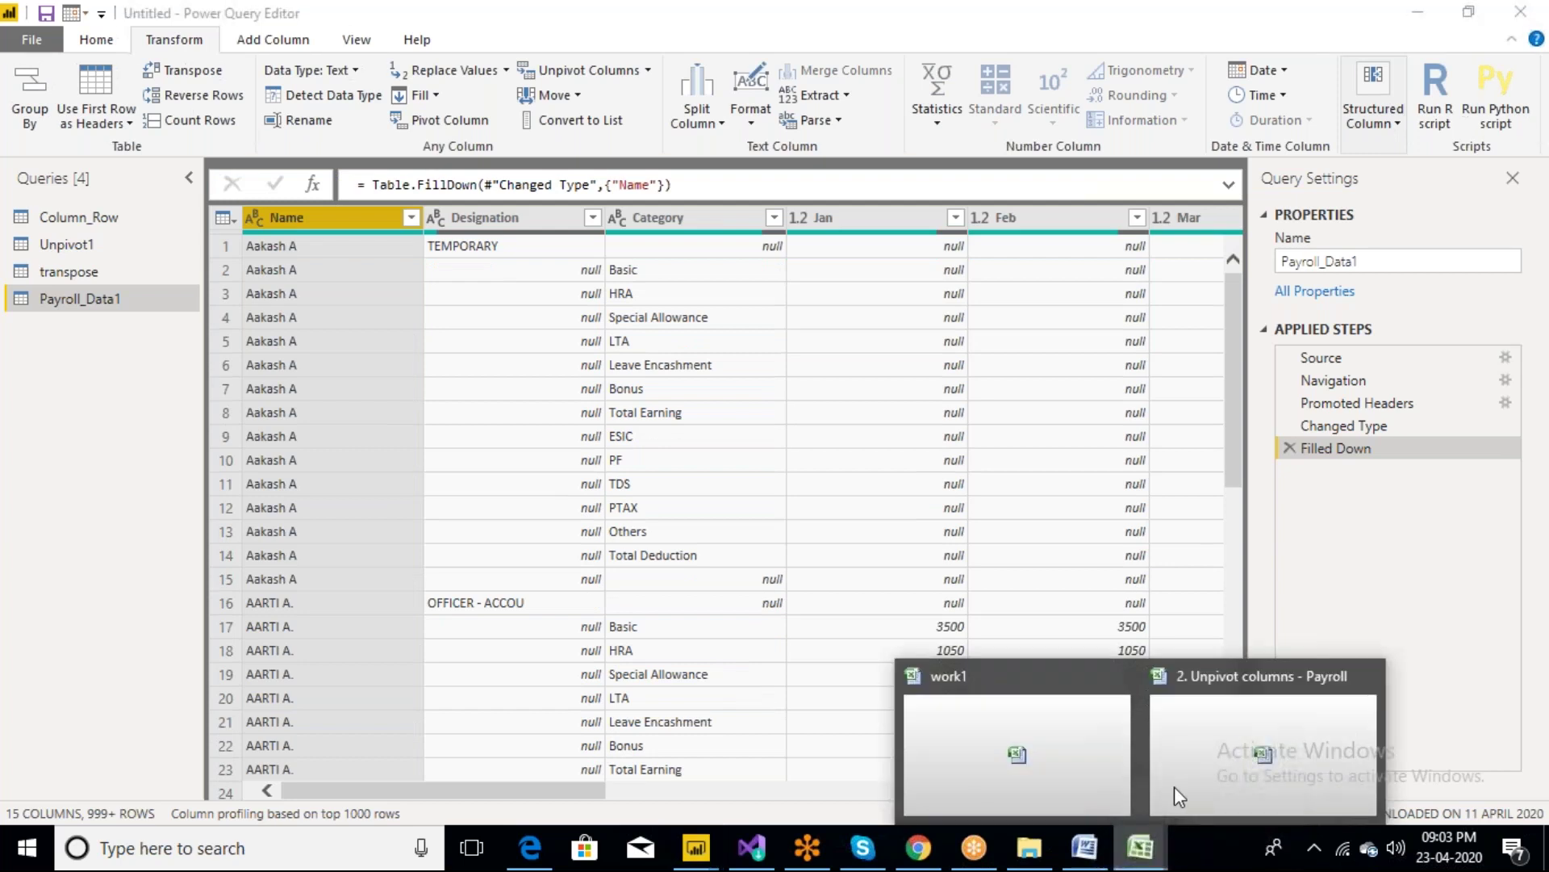
Switch to the Unpivot columns - Payroll workbook in Excel, shade the Columnar sheet's Name column light blue, and select the Designation column
left_click(1242, 765)
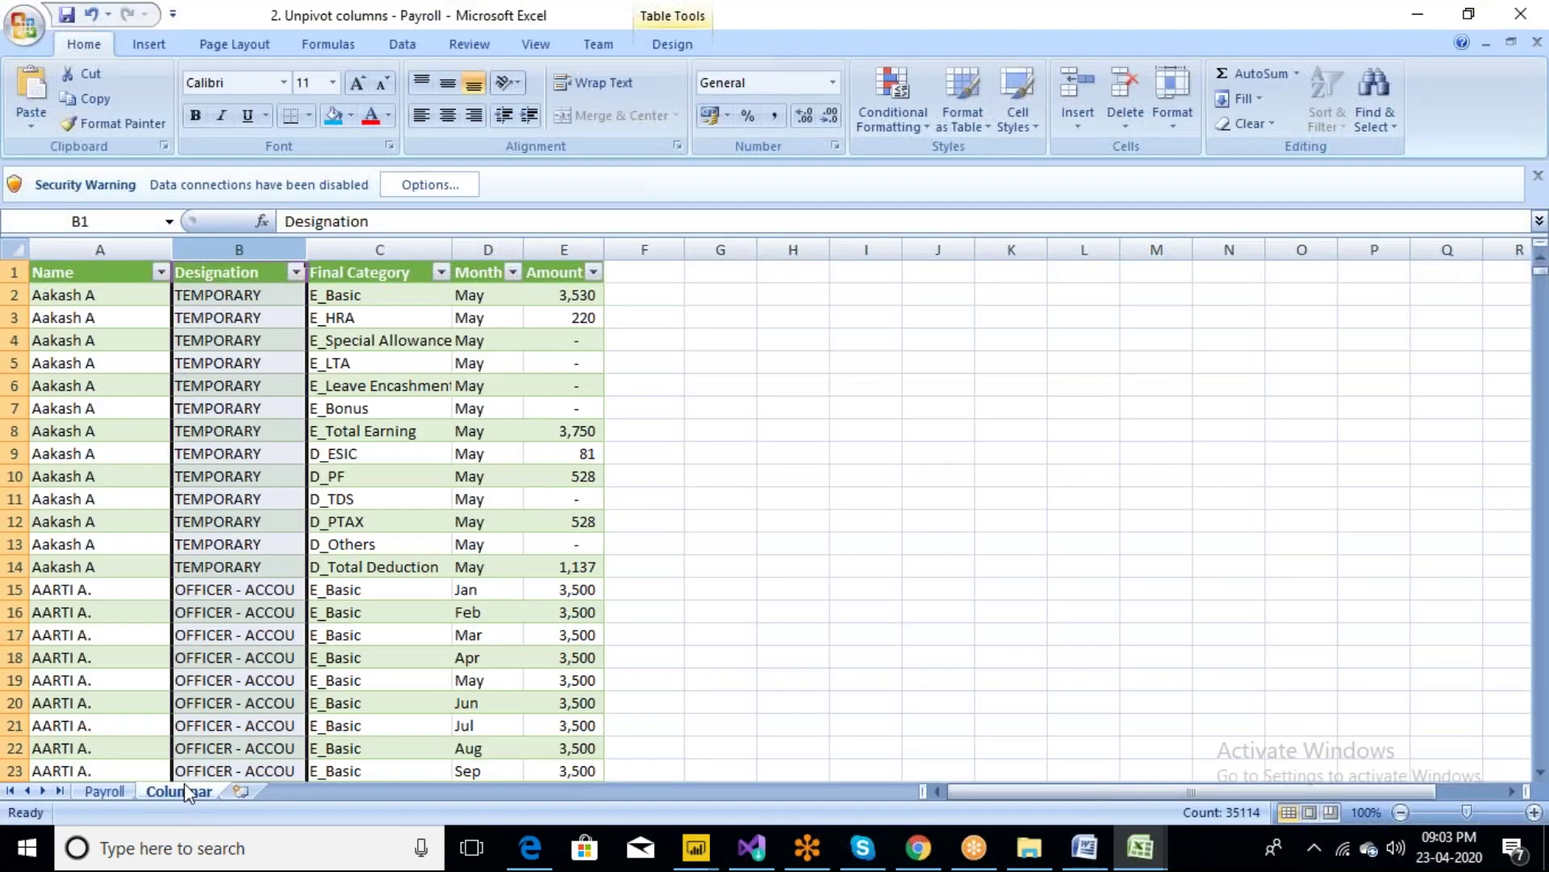
left_click(103, 242)
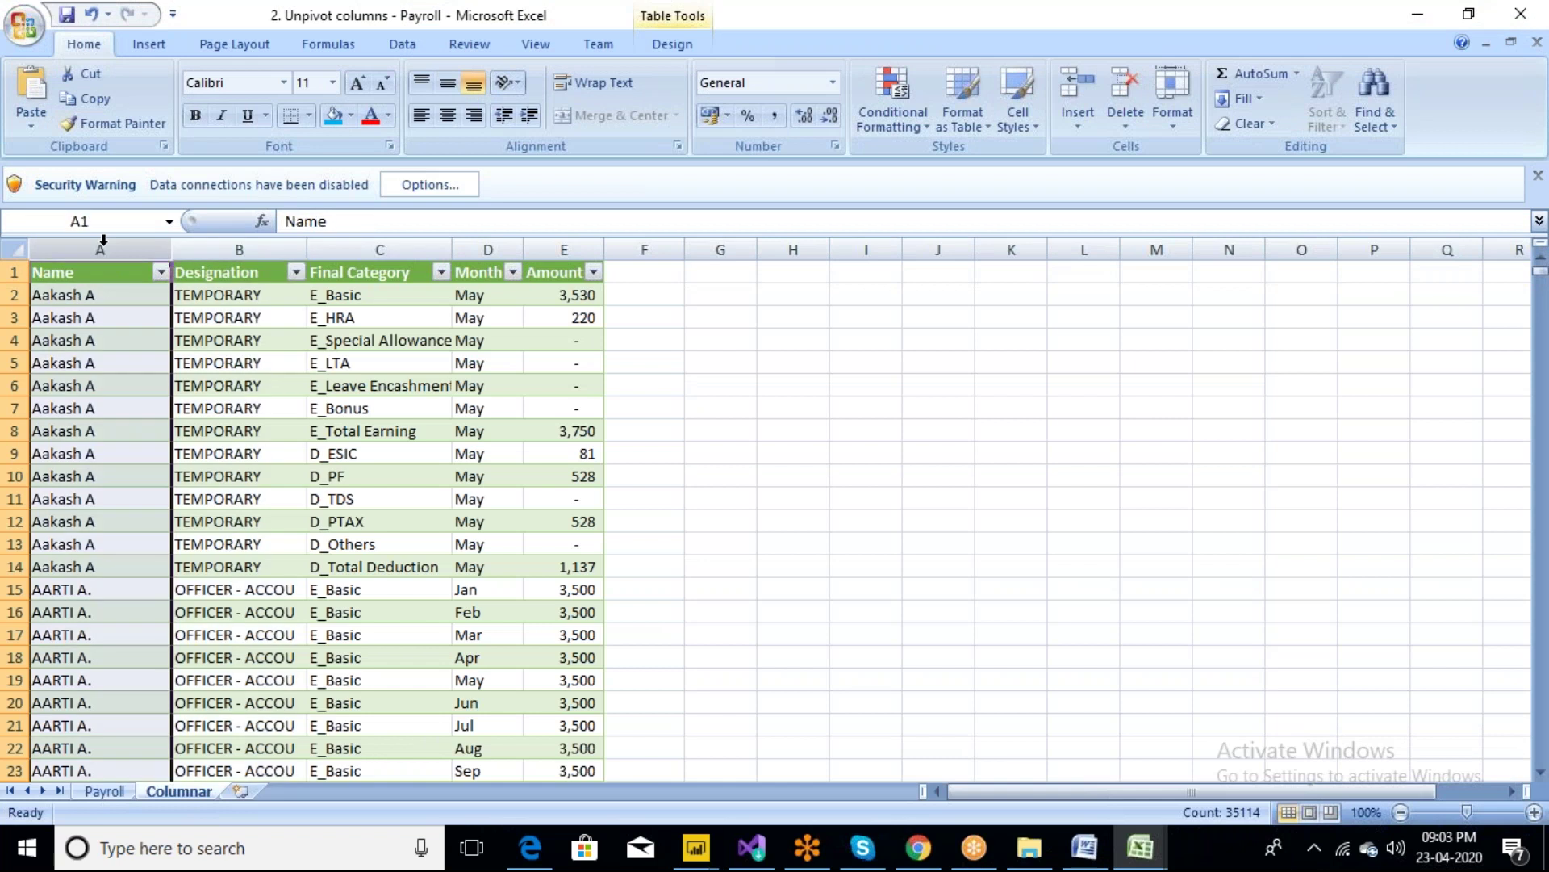
left_click(332, 115)
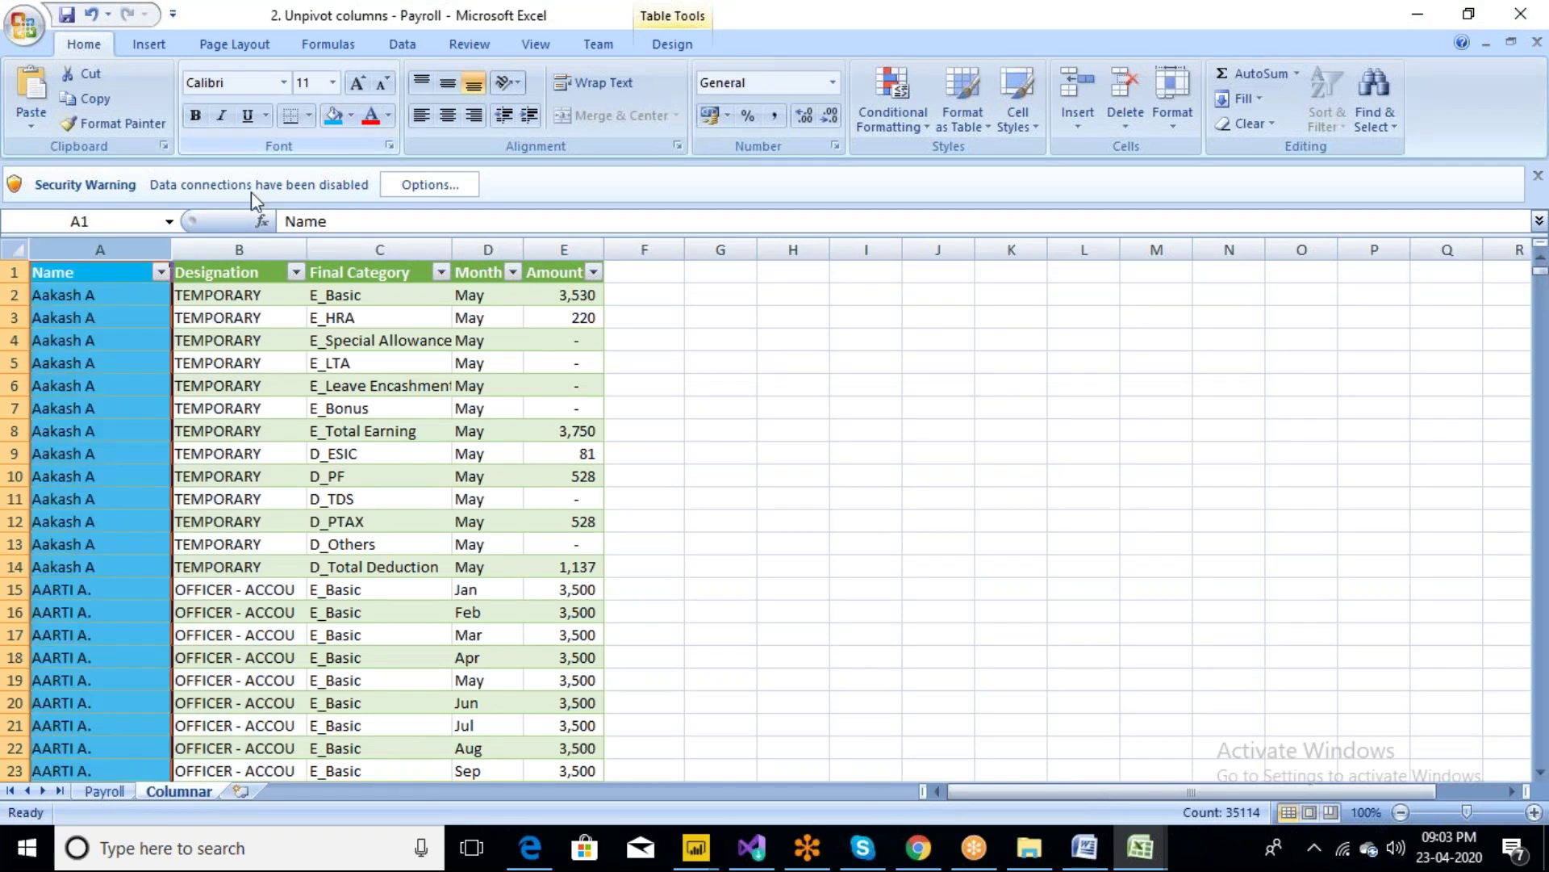
left_click(226, 249)
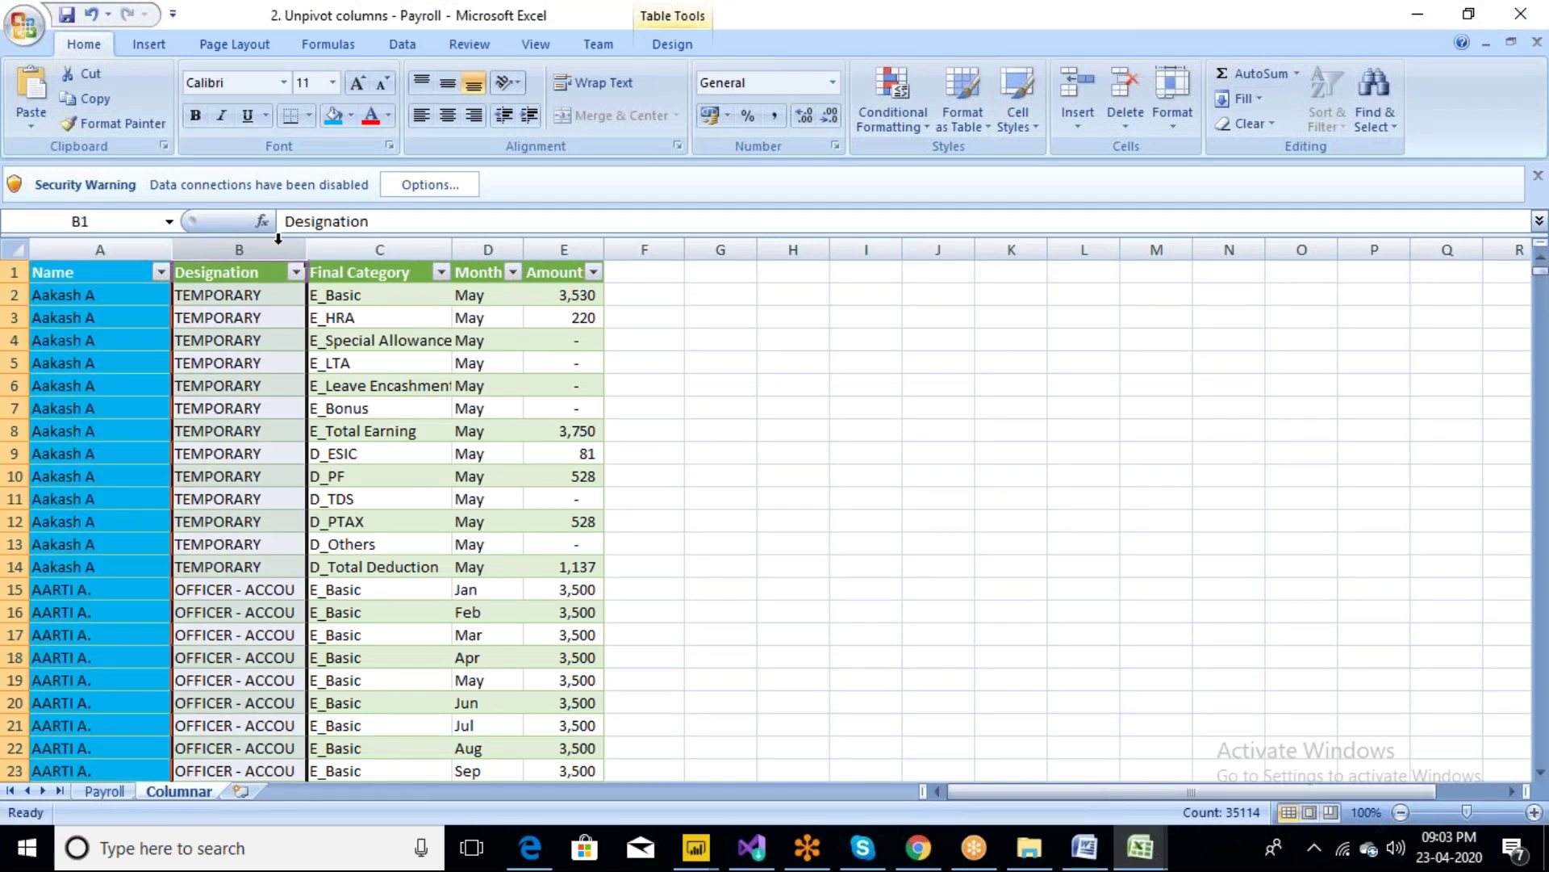
Return to Power Query Editor and fill the Designation column down in the Payroll_Data1 query
left_click(1422, 13)
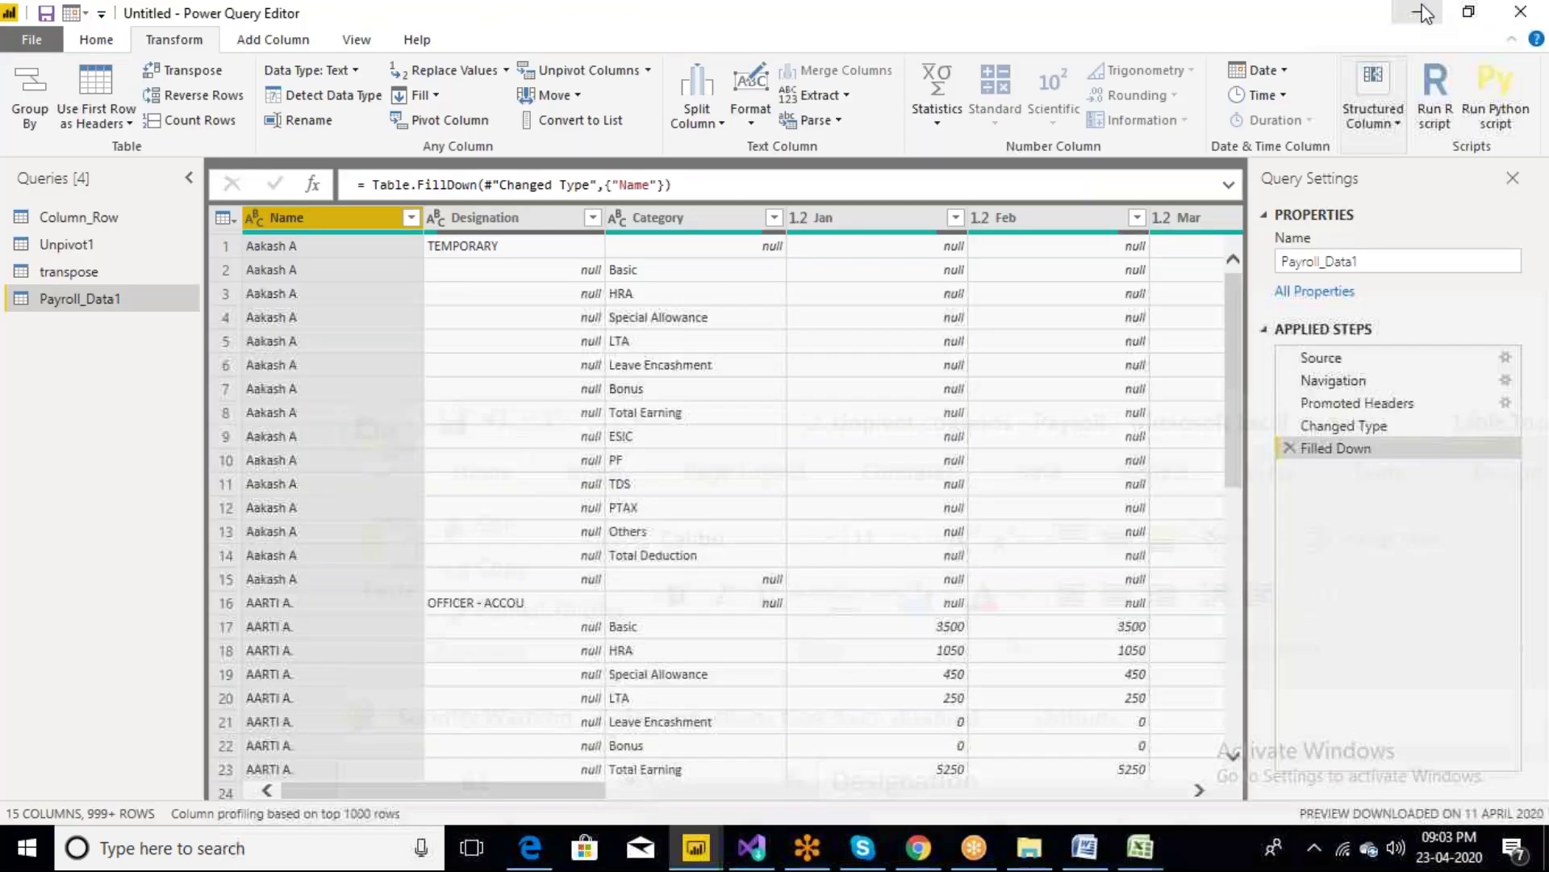
left_click(509, 234)
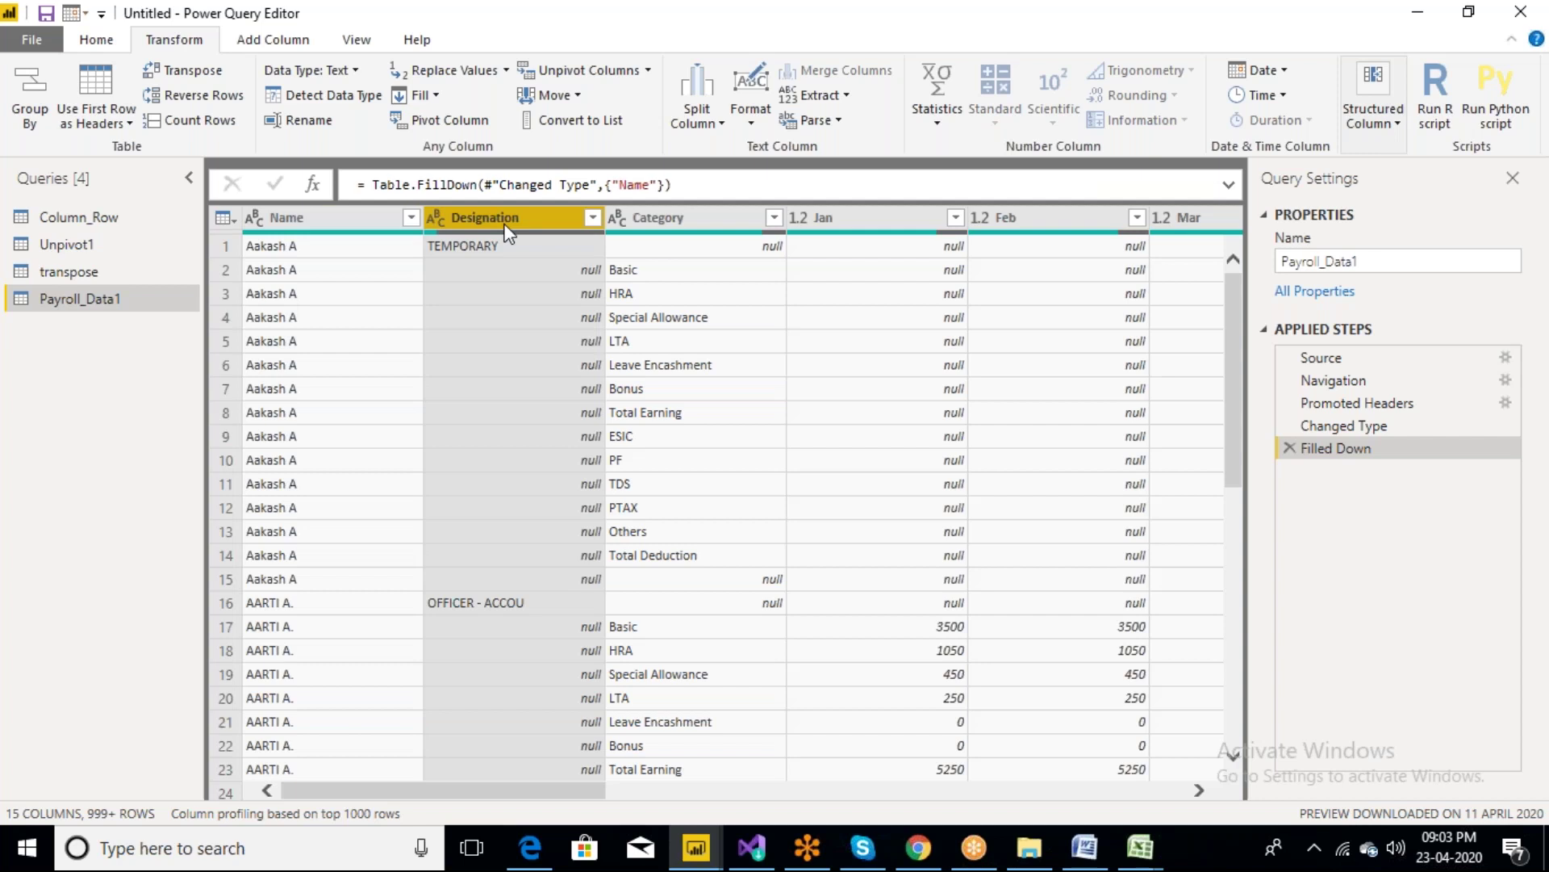
left_click(437, 94)
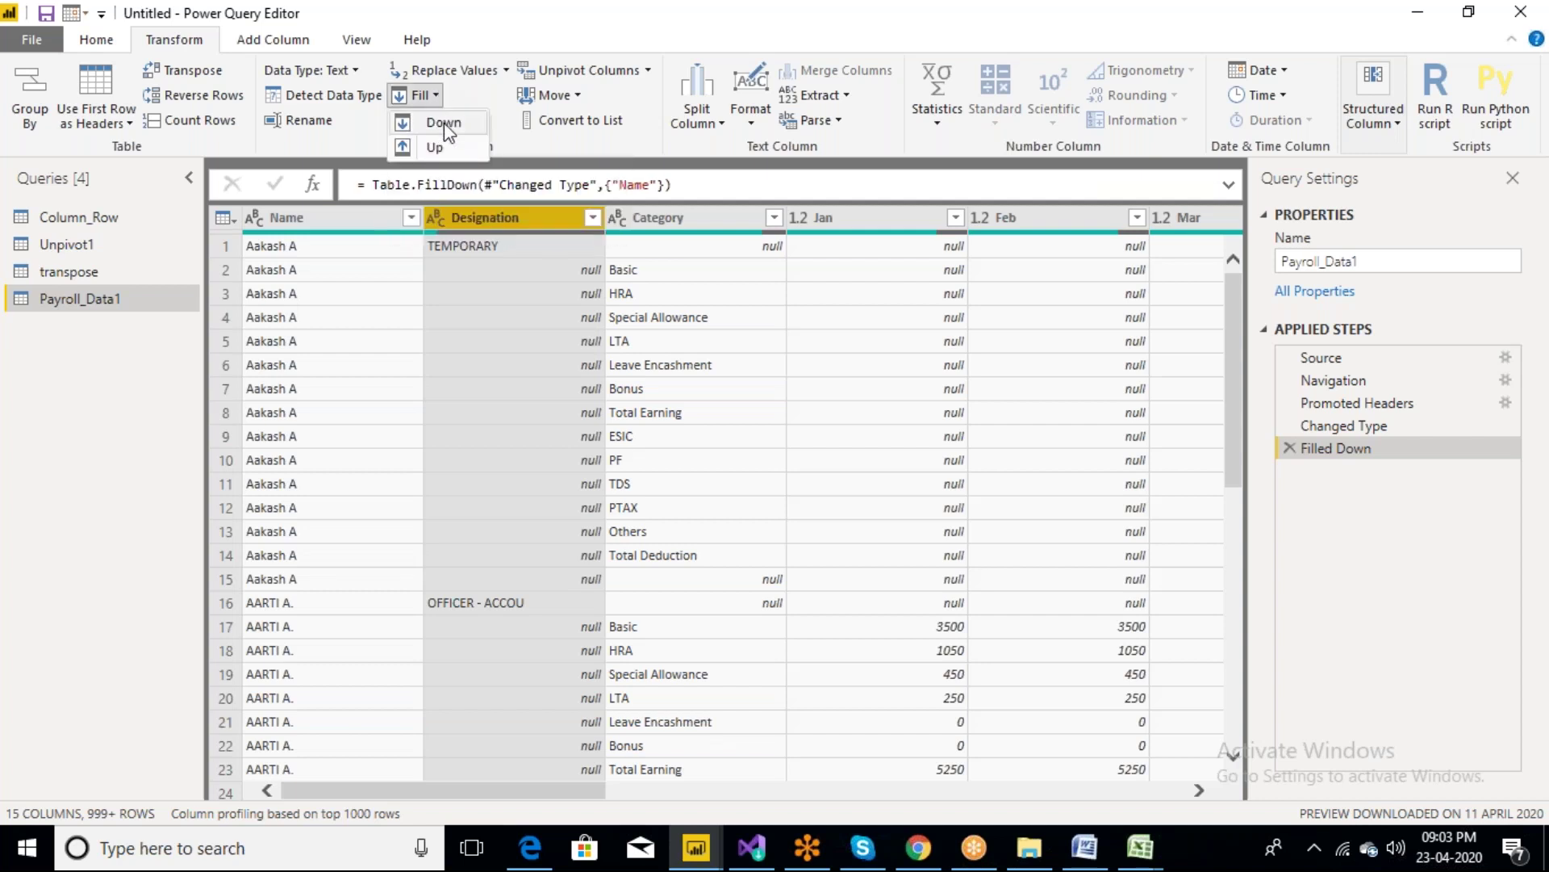
left_click(444, 124)
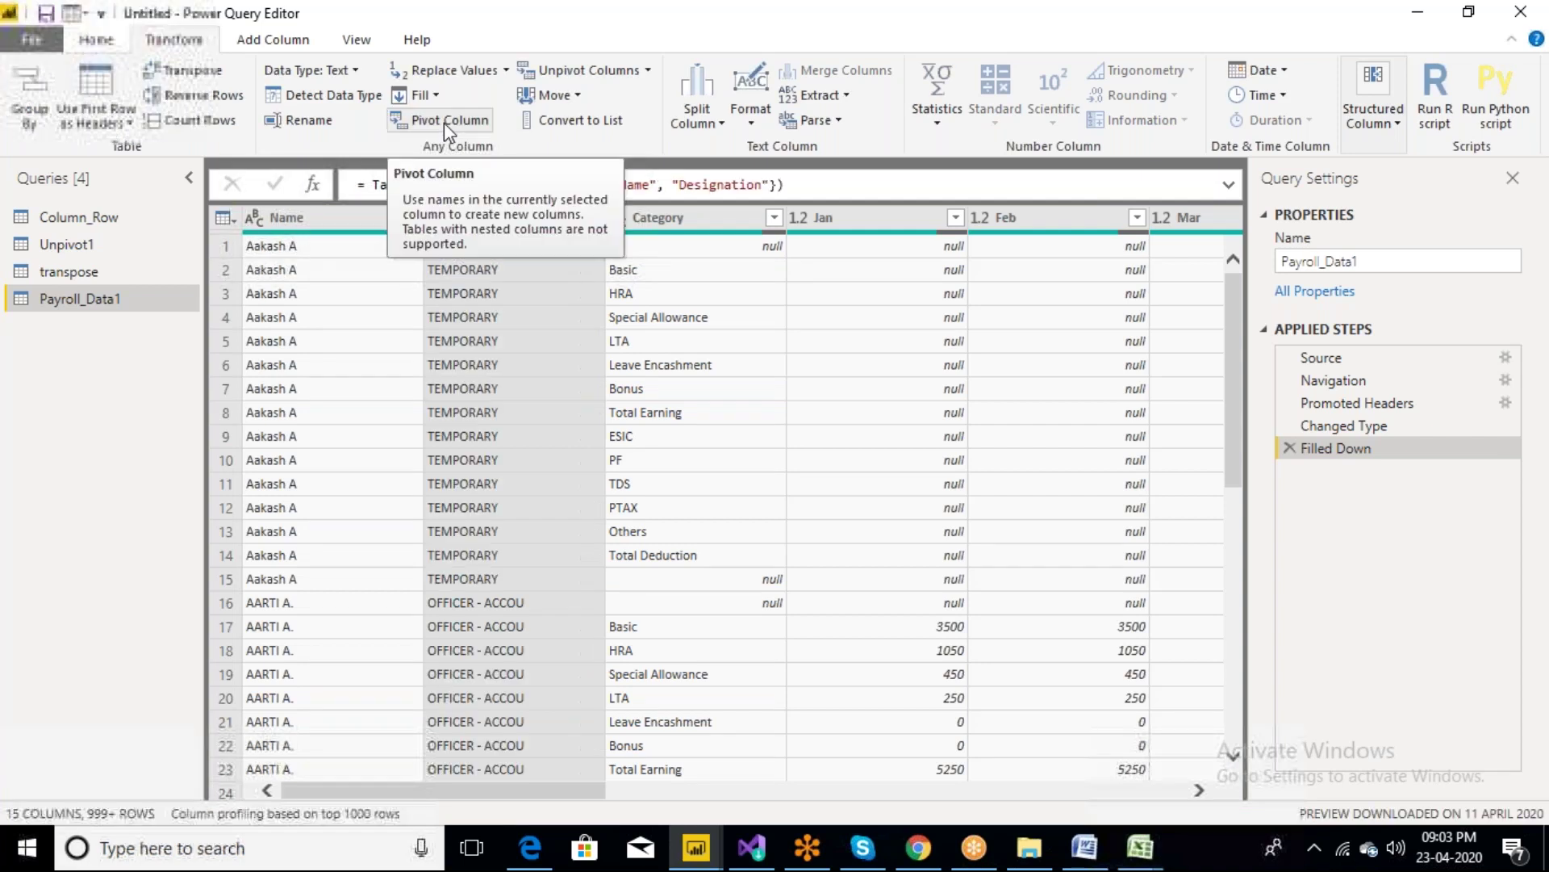
Switch to the Unpivot columns - Payroll workbook in Excel and shade the Designation column yellow
left_click(1139, 847)
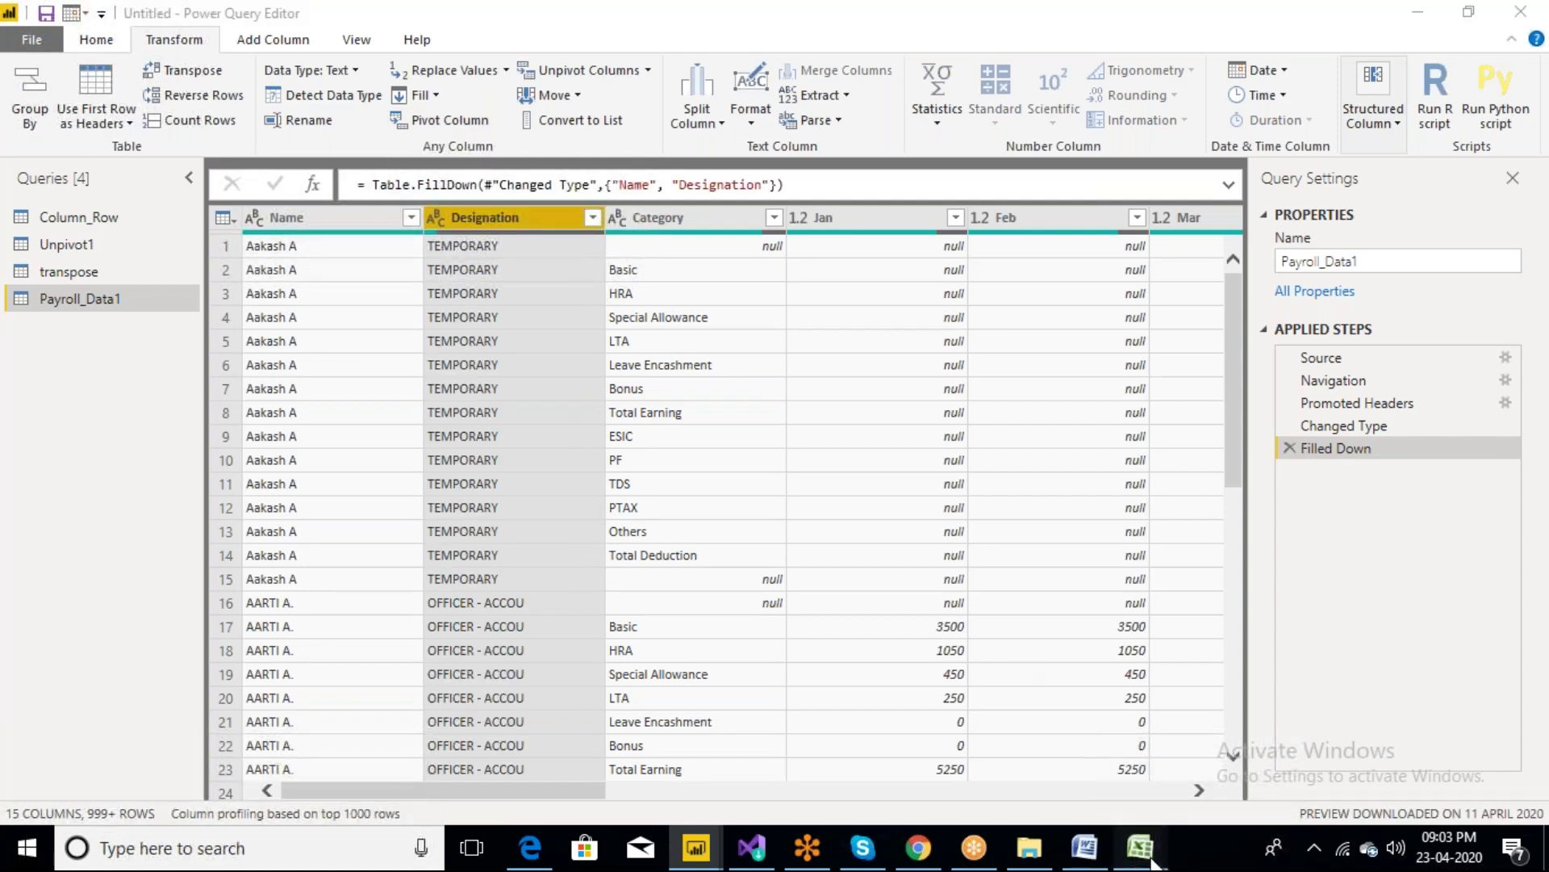
left_click(1264, 794)
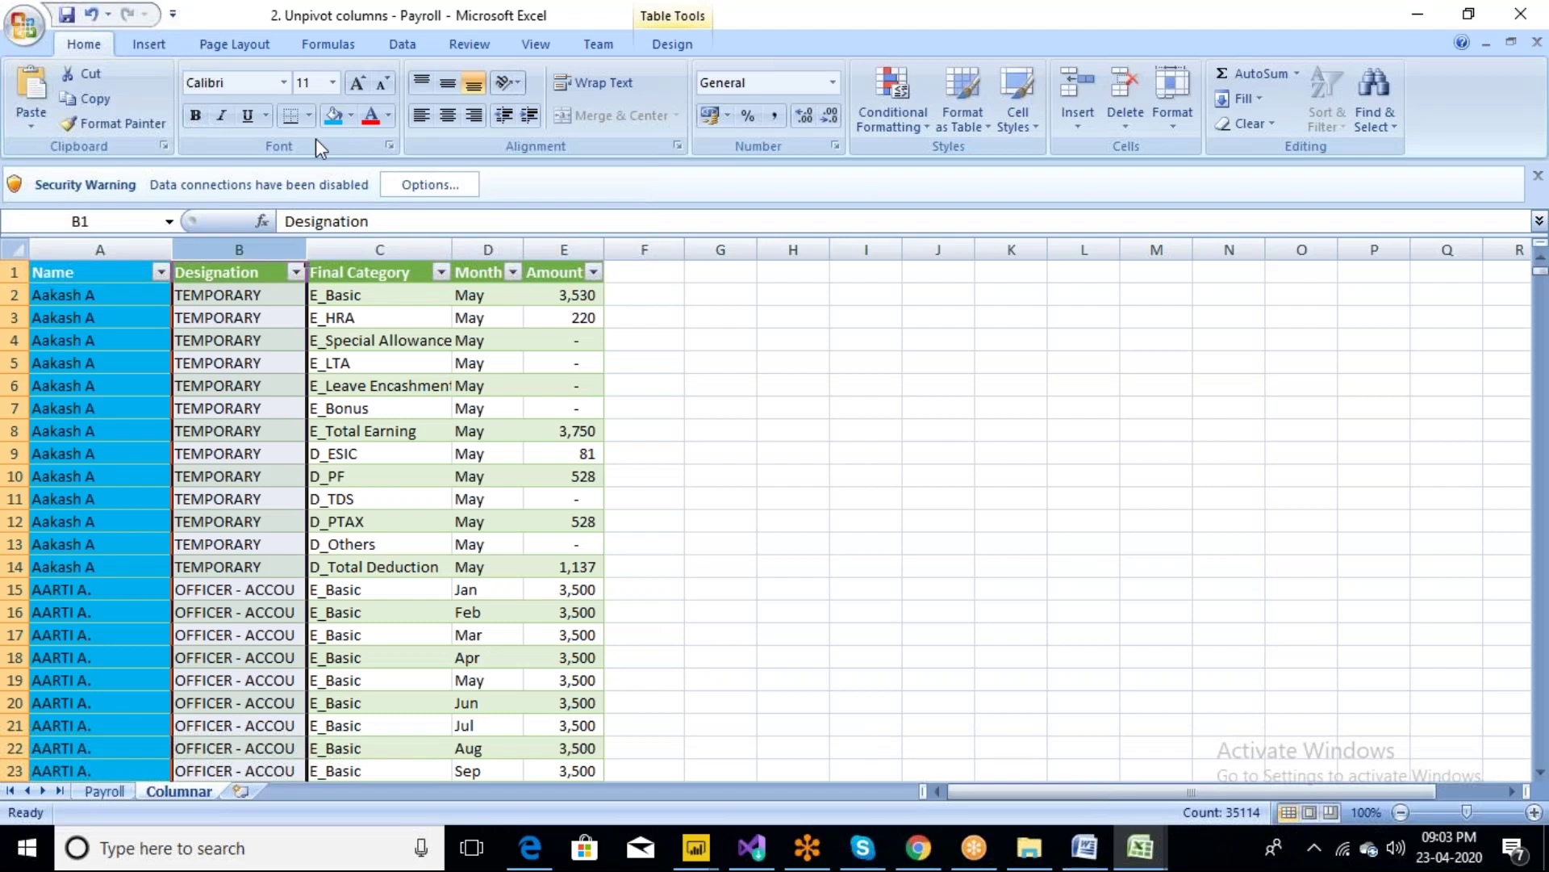
left_click(355, 121)
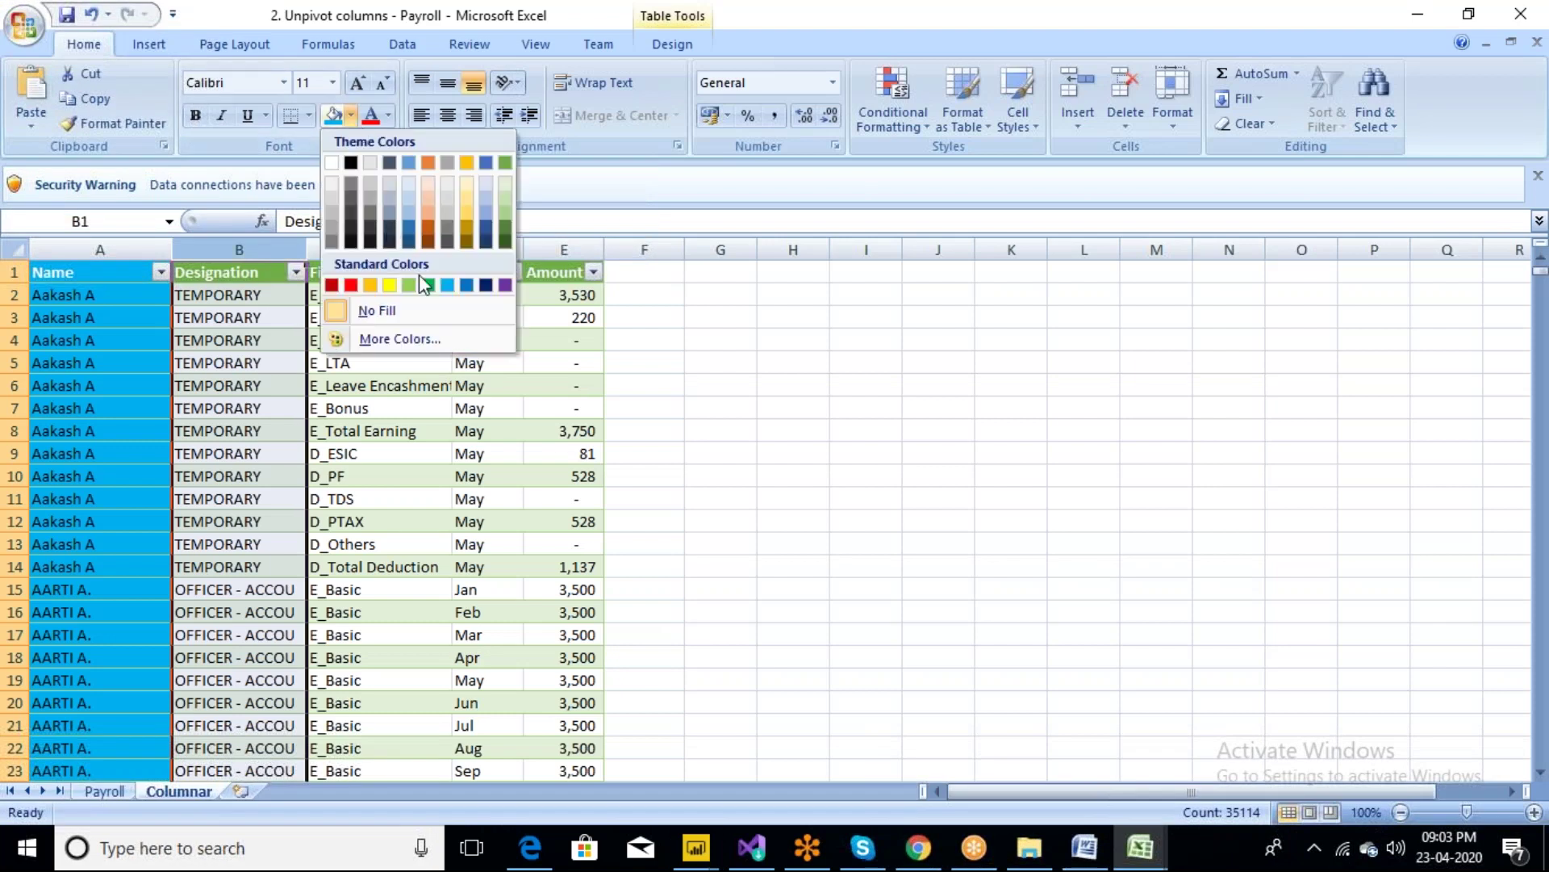
left_click(390, 286)
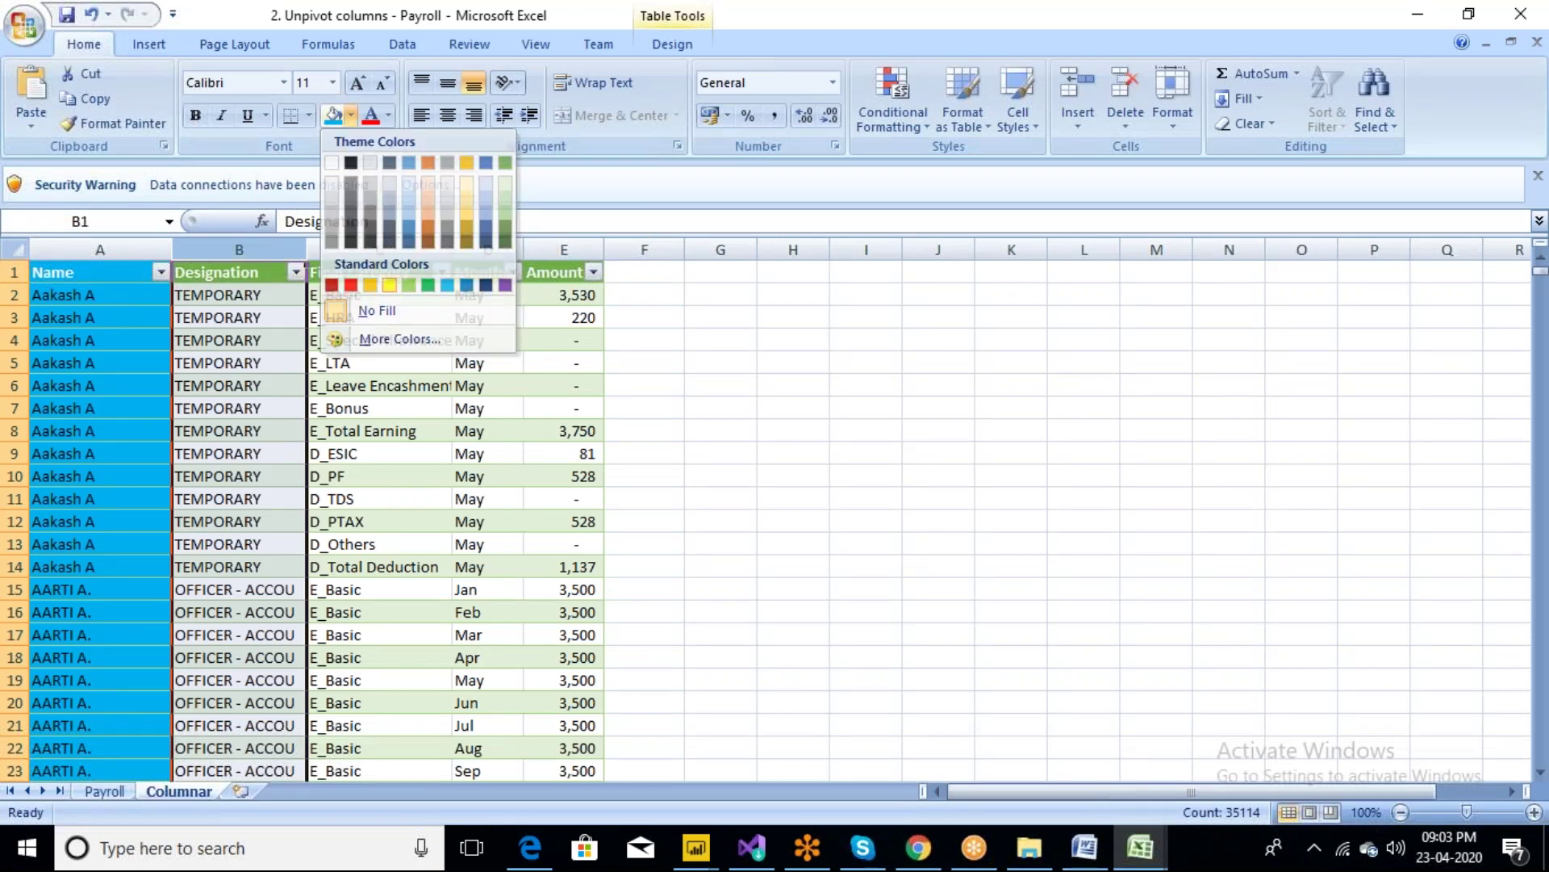
Shade the earning categories from E_Basic to E_Total Earning (C2:C8) in the Final Category column green
left_click(389, 243)
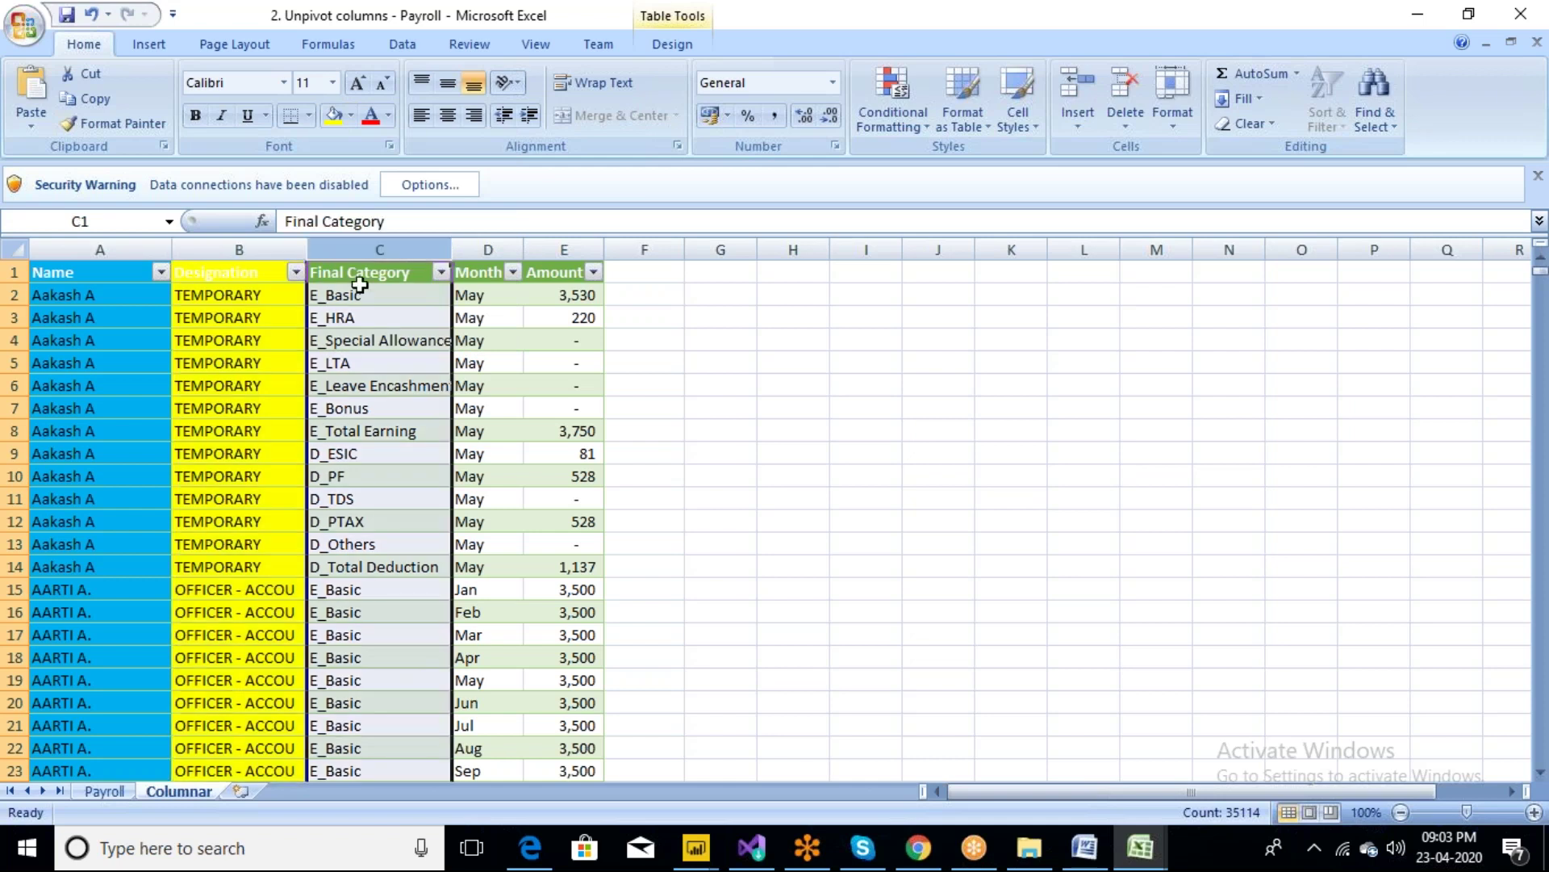
left_click(338, 299)
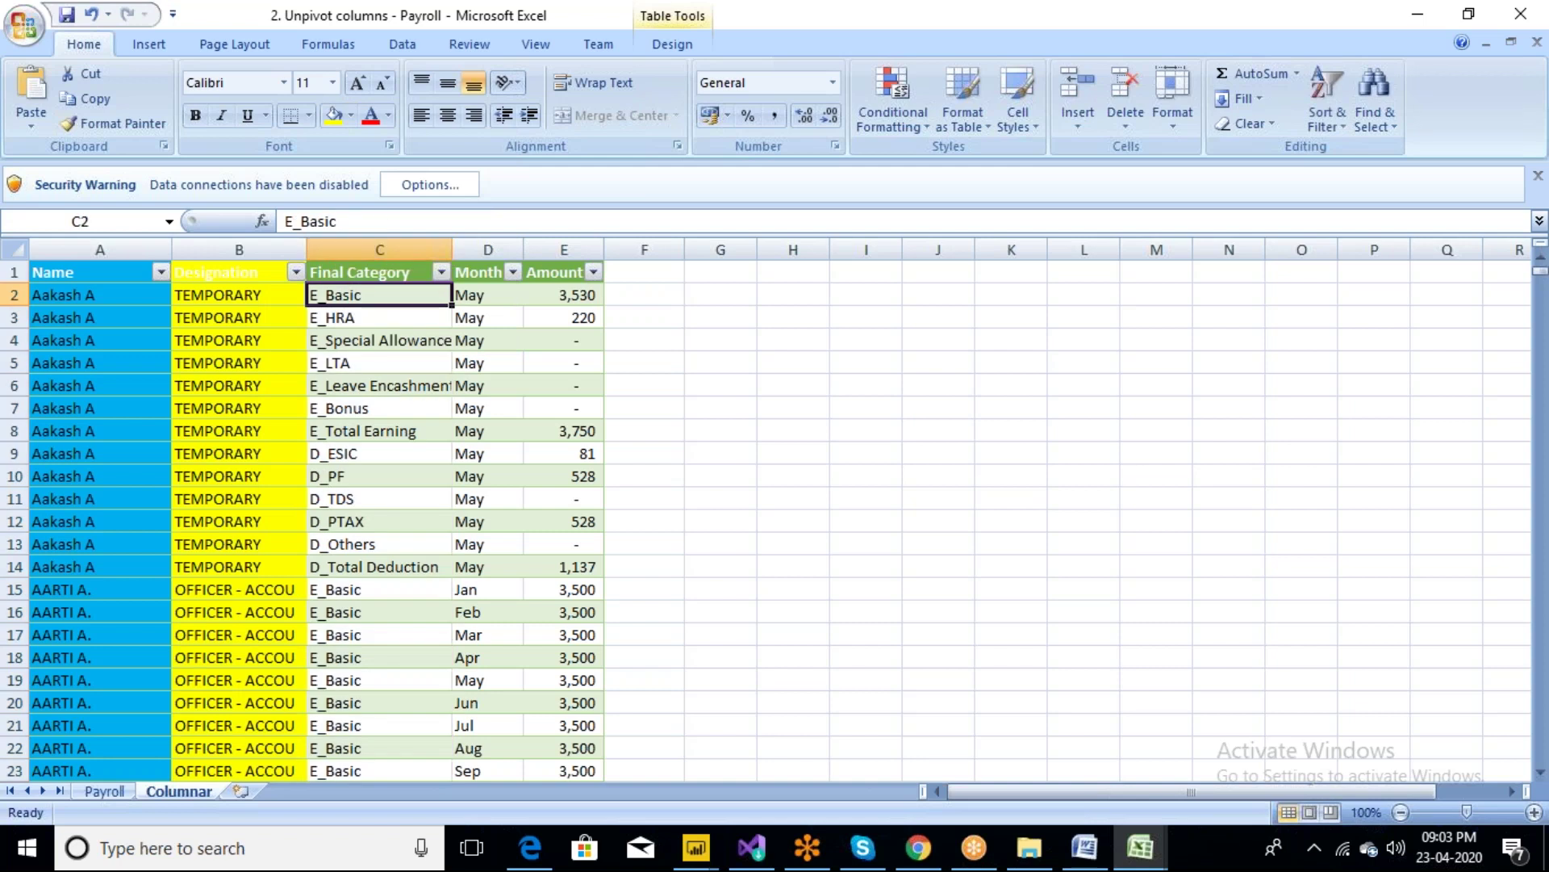
left_click_drag(422, 433, 406, 362)
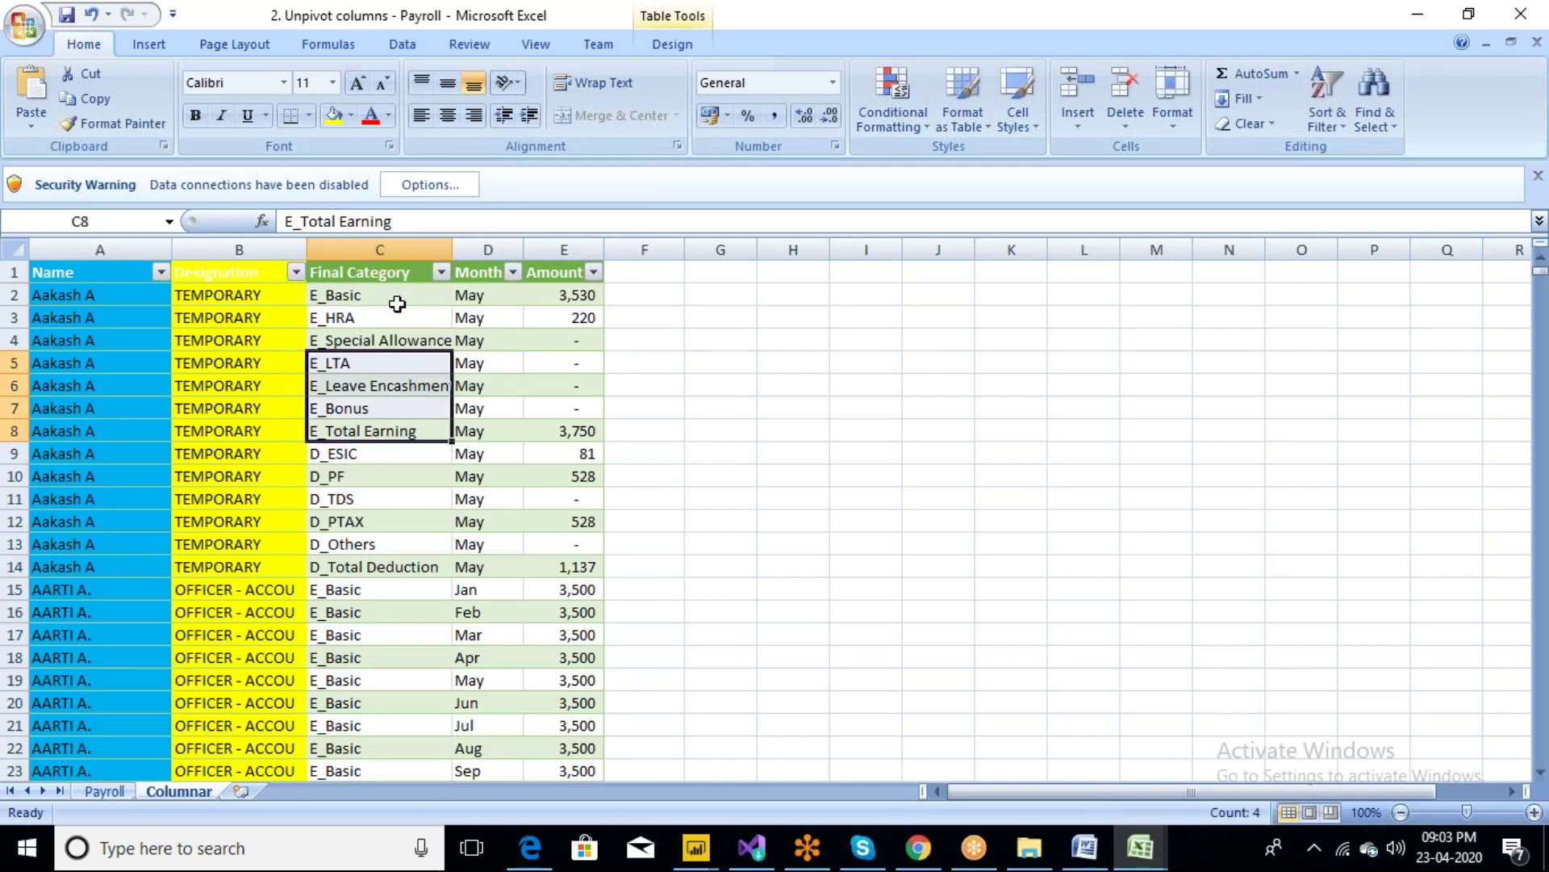
left_click(398, 475)
left_click_drag(415, 433, 390, 295)
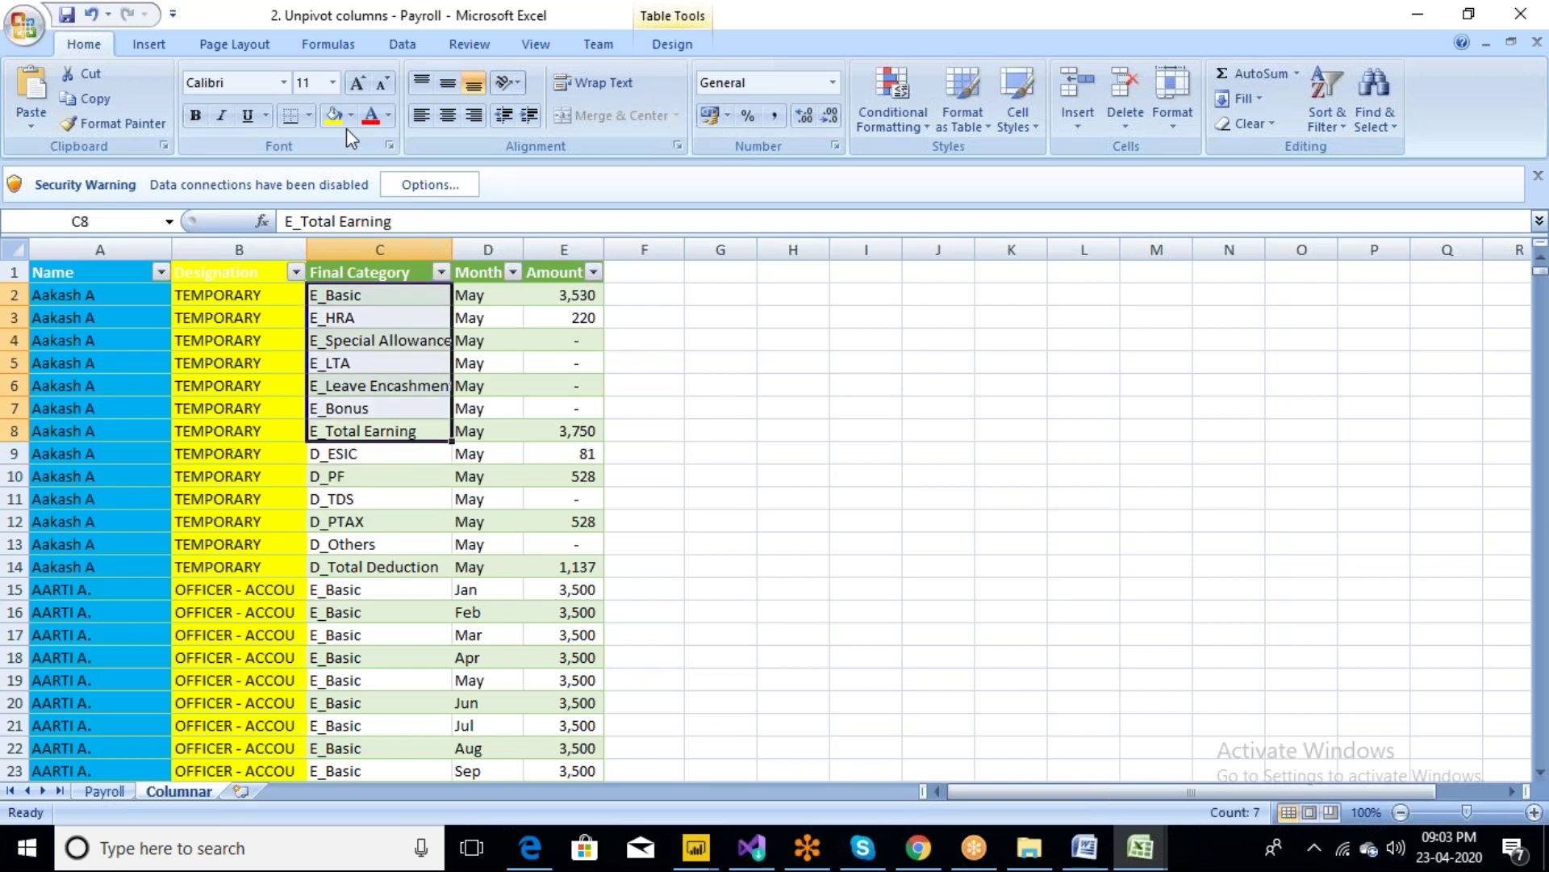
left_click(351, 115)
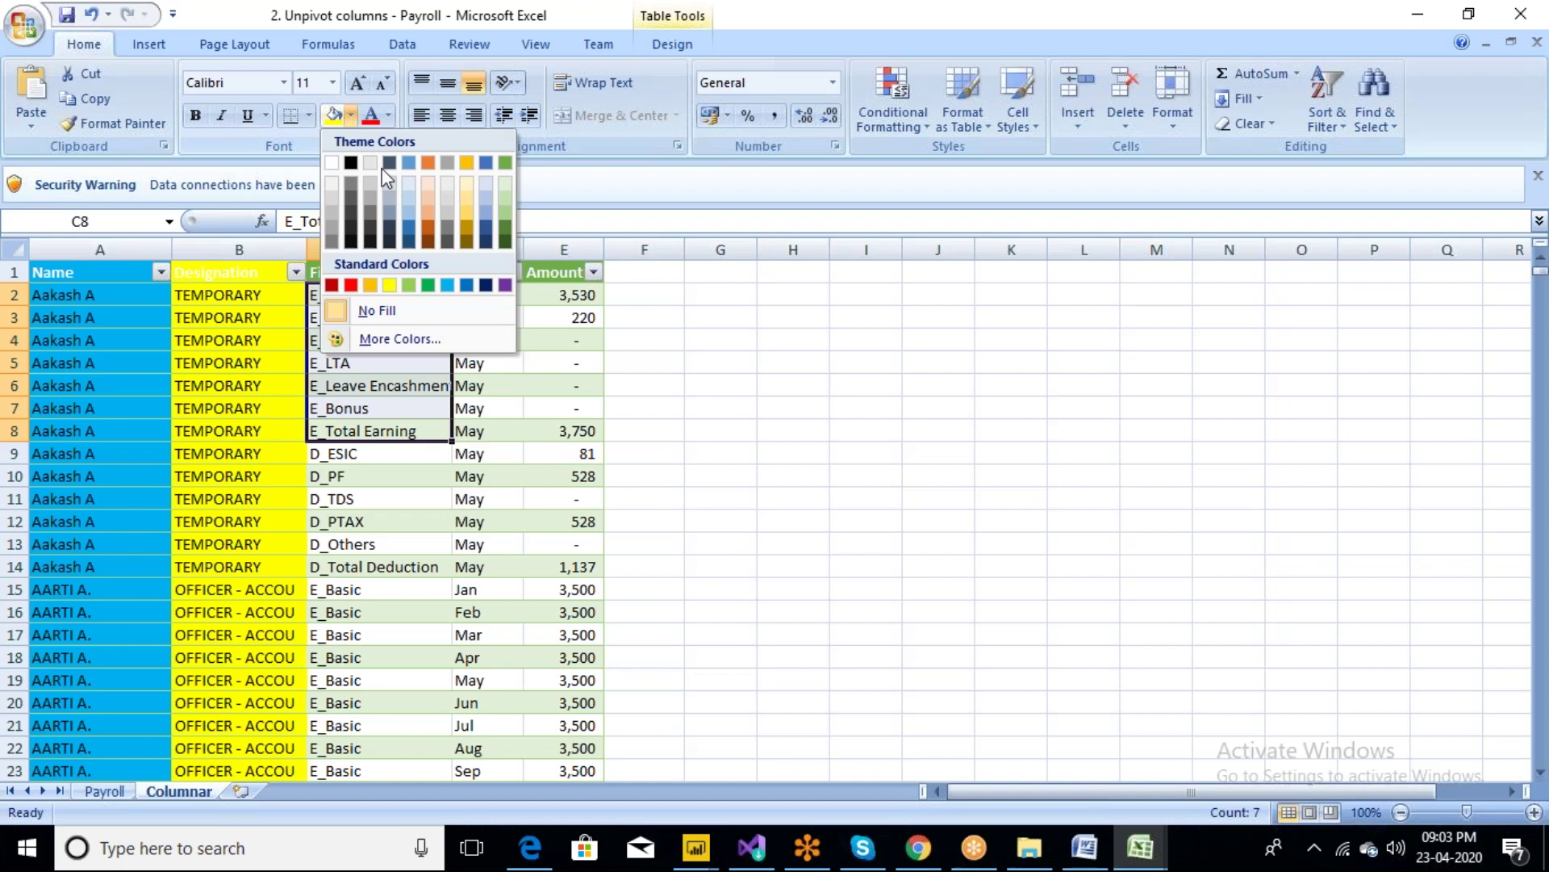
left_click(429, 285)
Shade the deduction categories from D_ESIC to D_Total Deduction (C9:C14) light blue
left_click_drag(345, 453, 373, 567)
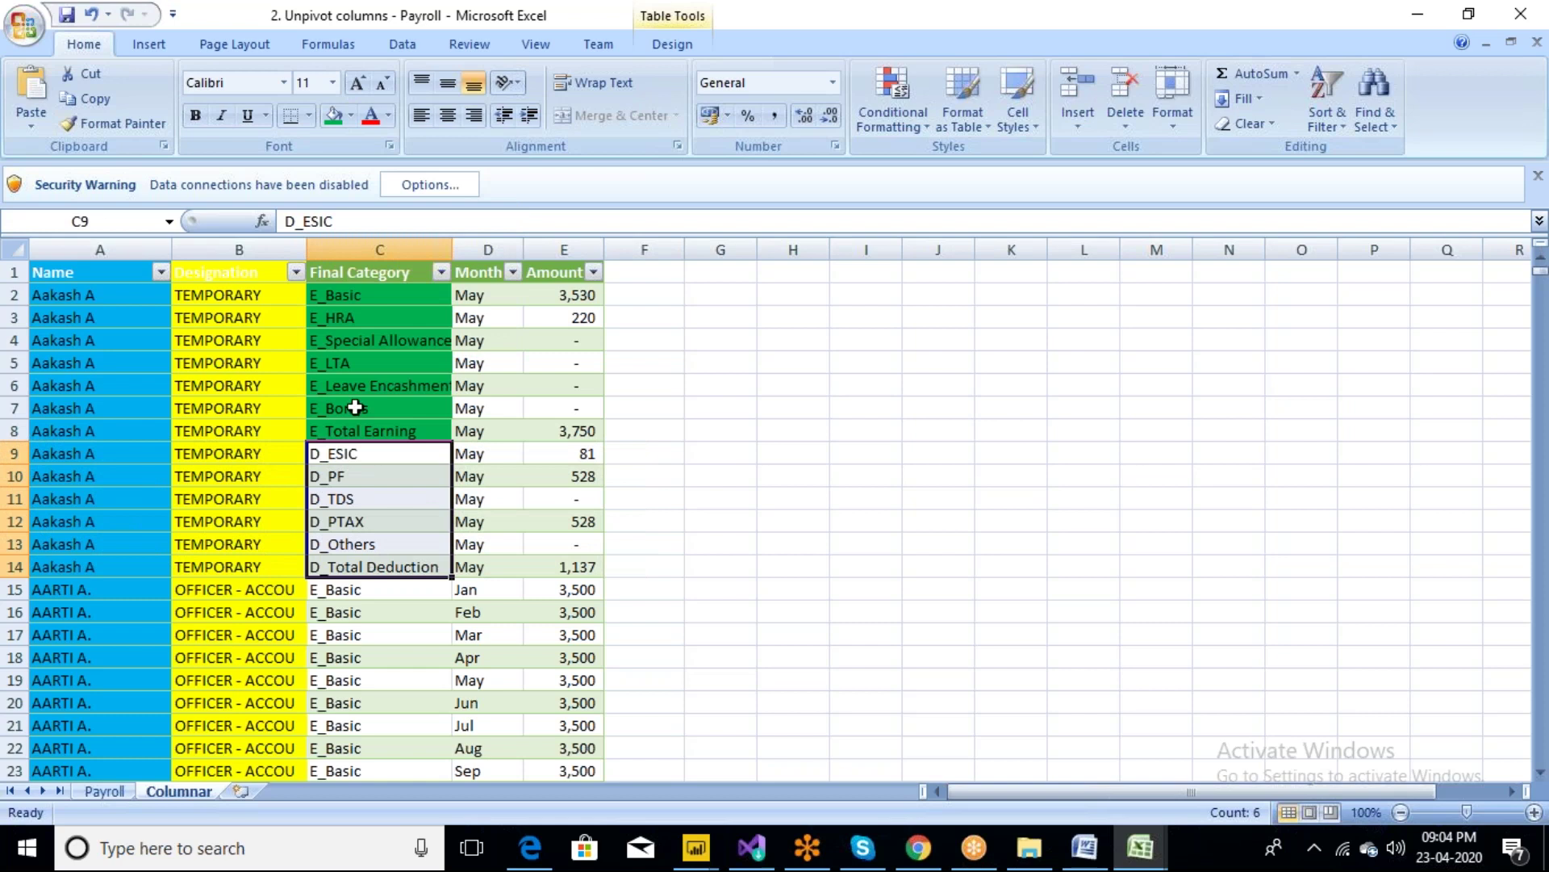
left_click(350, 117)
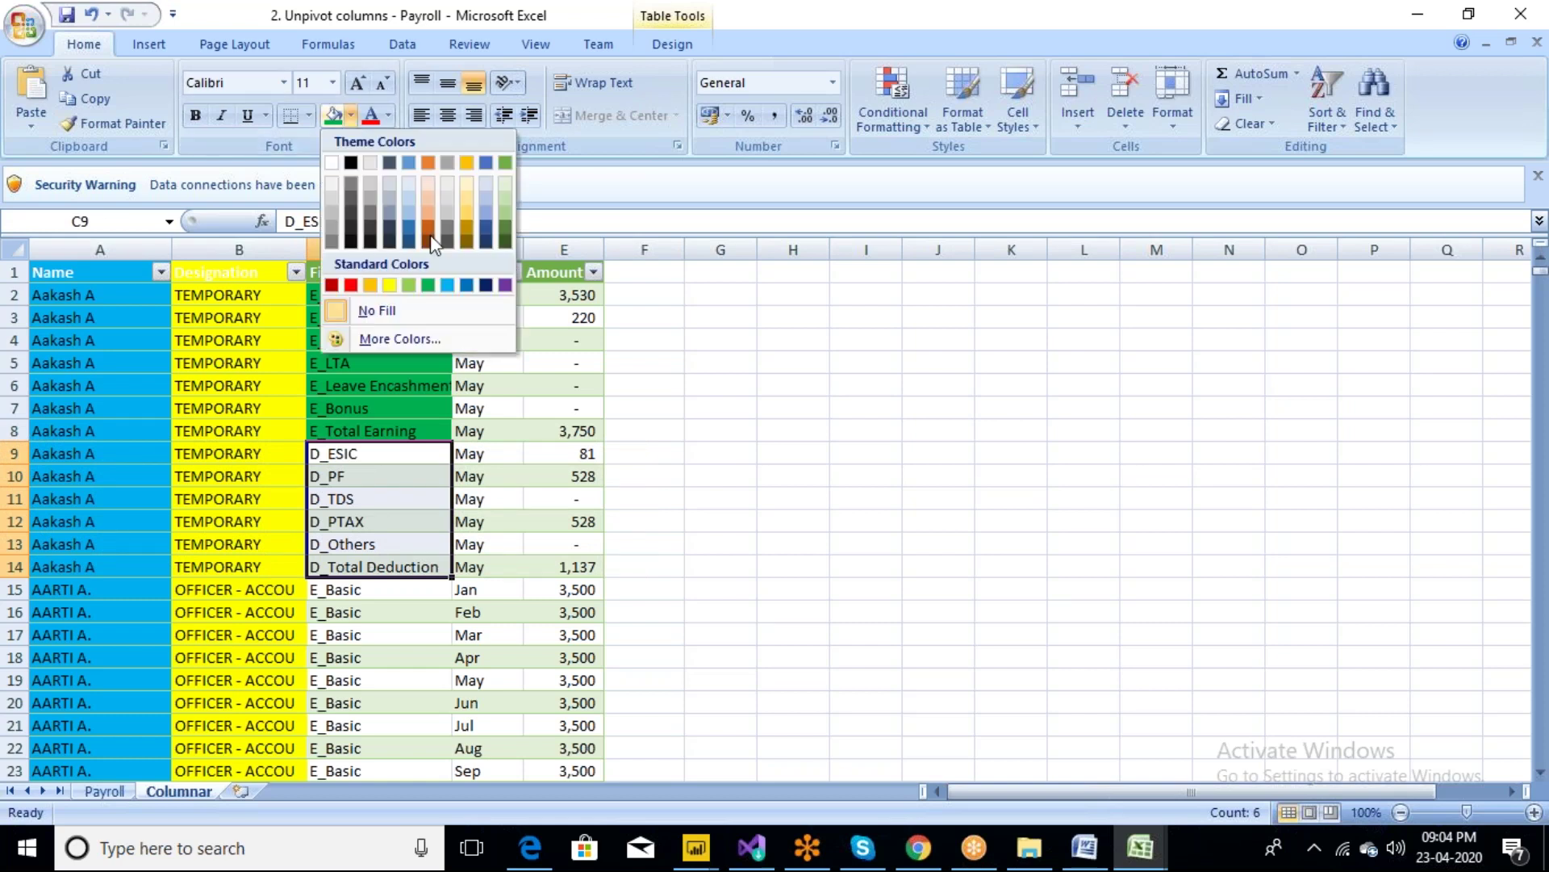
left_click(447, 285)
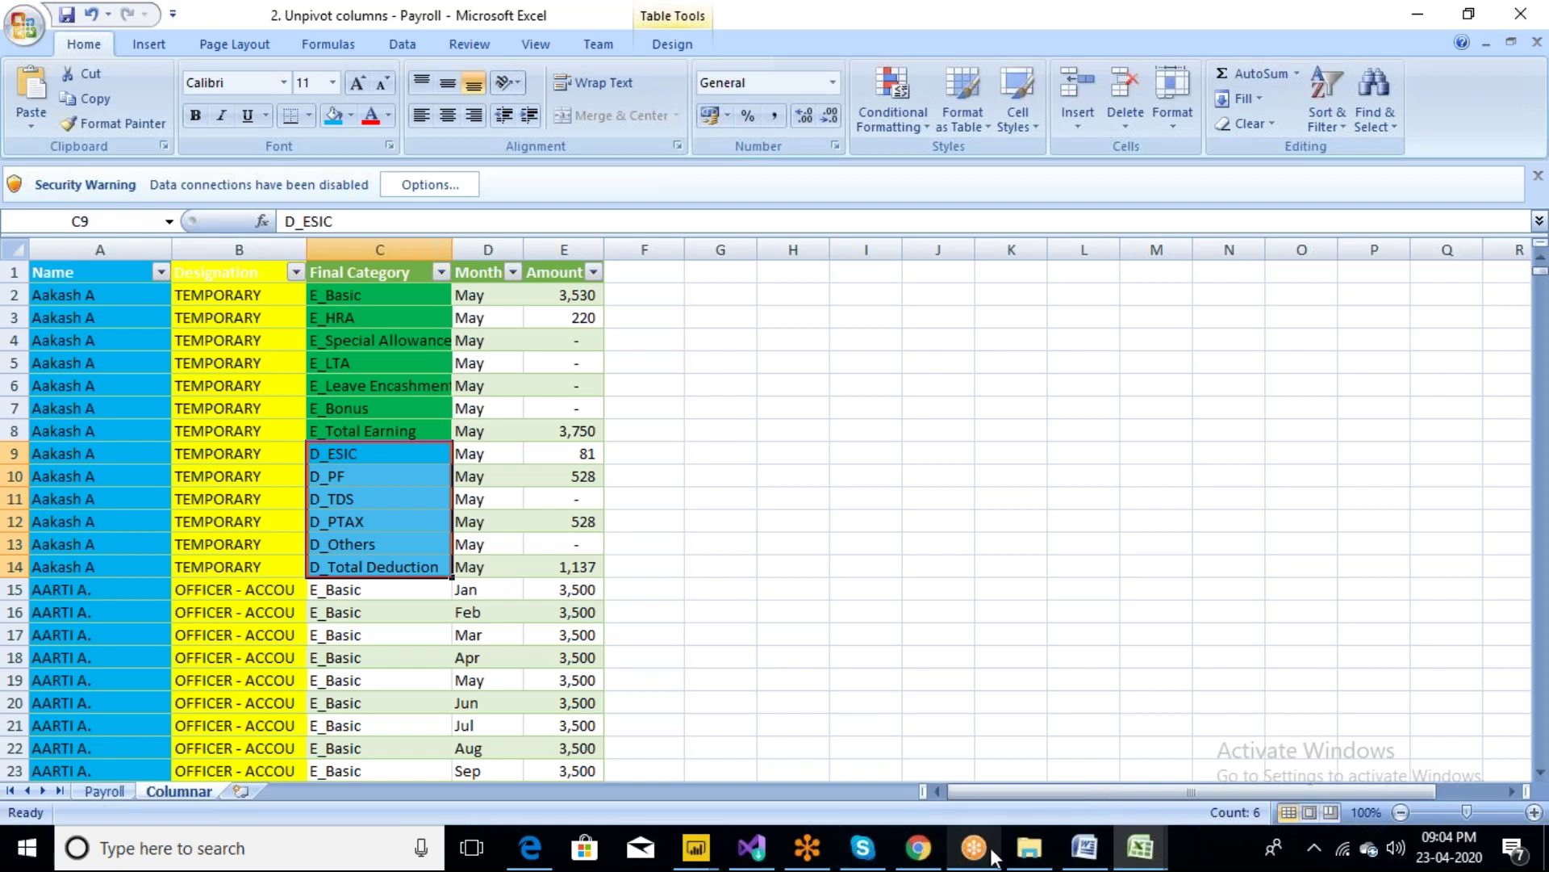
Switch to Power Query Editor and examine the Category column's Total Earning and Total Deduction entries
mouse_move(696, 847)
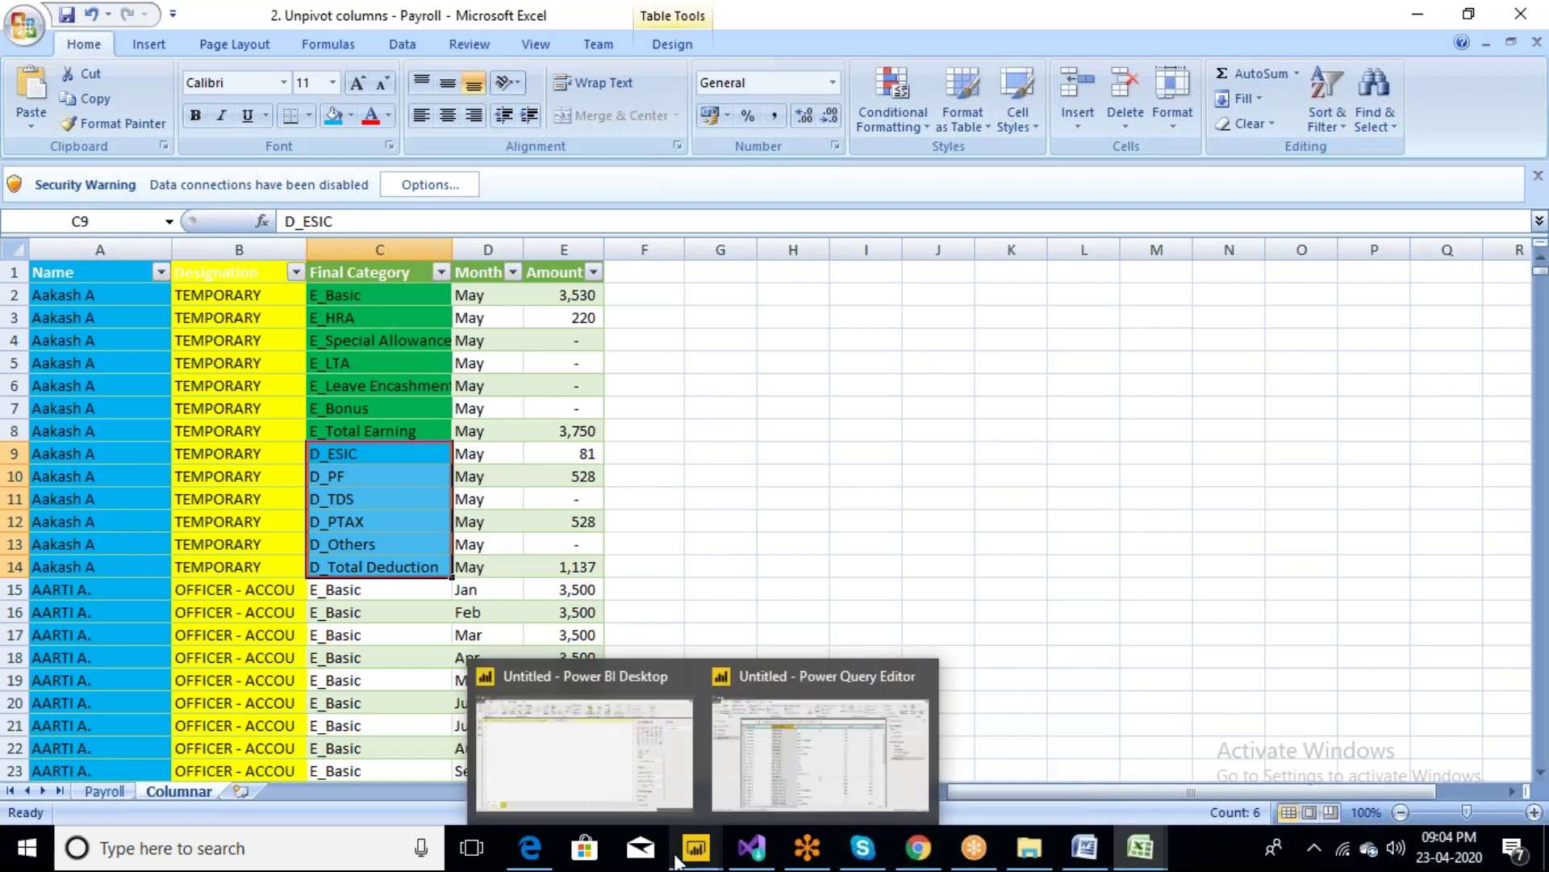
left_click(795, 774)
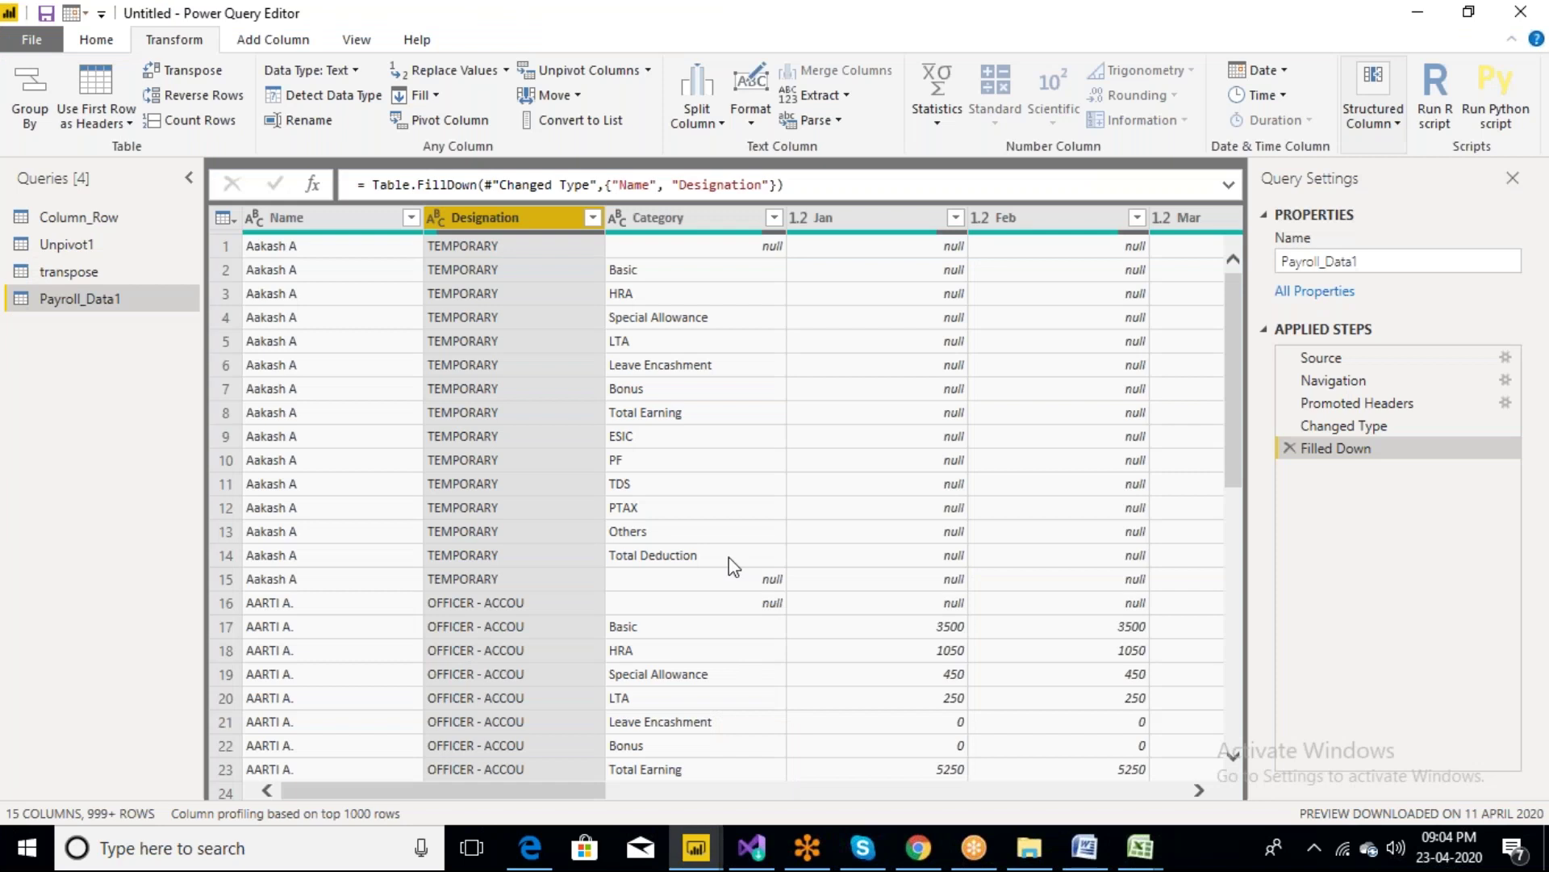
left_click(685, 230)
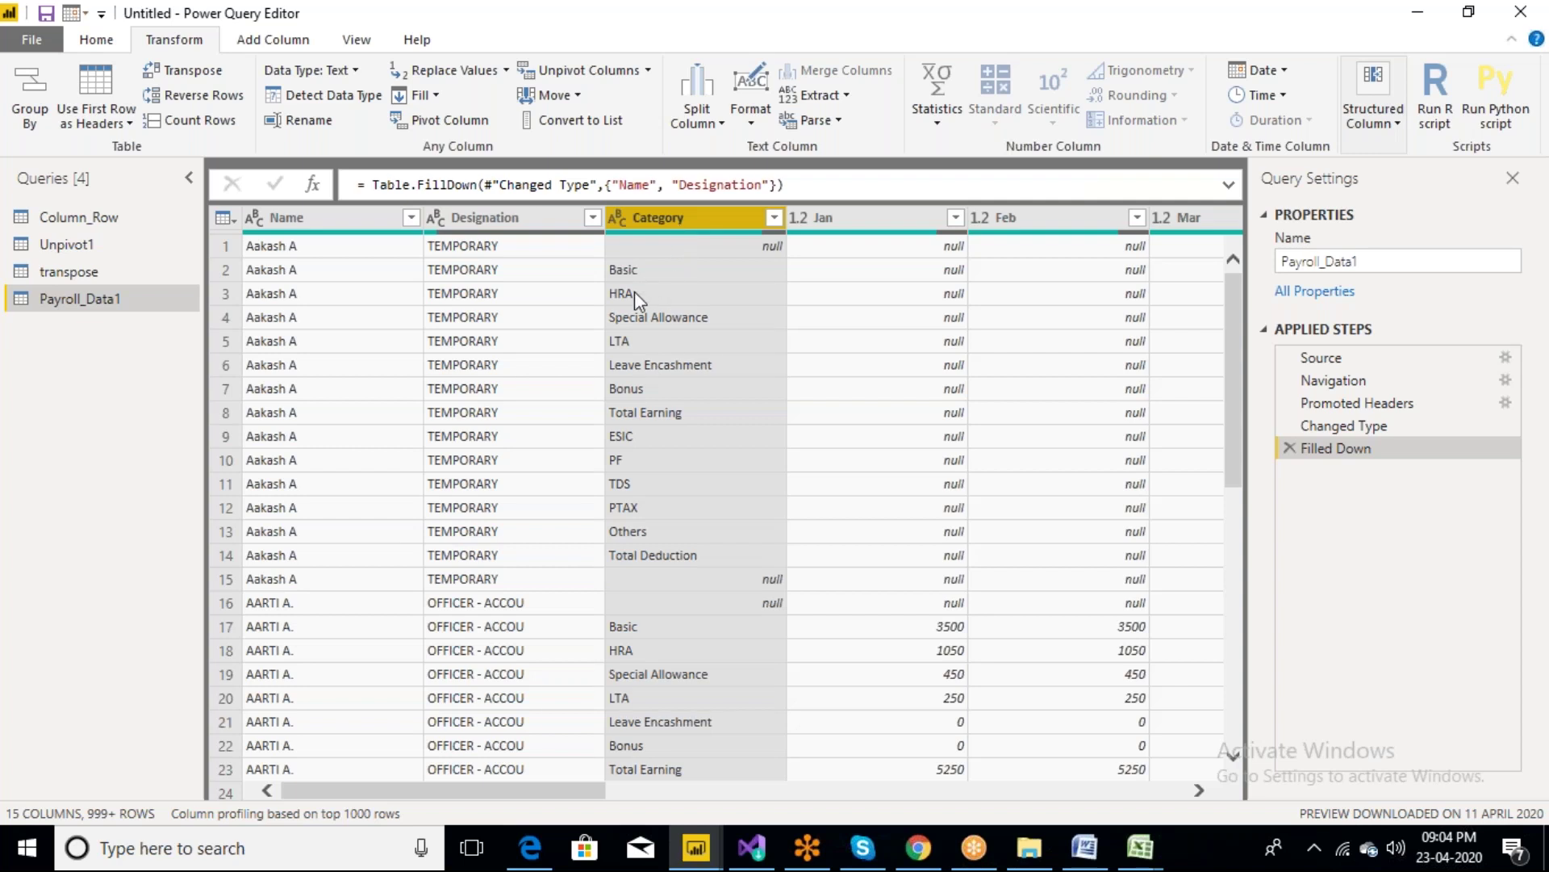
left_click(636, 420)
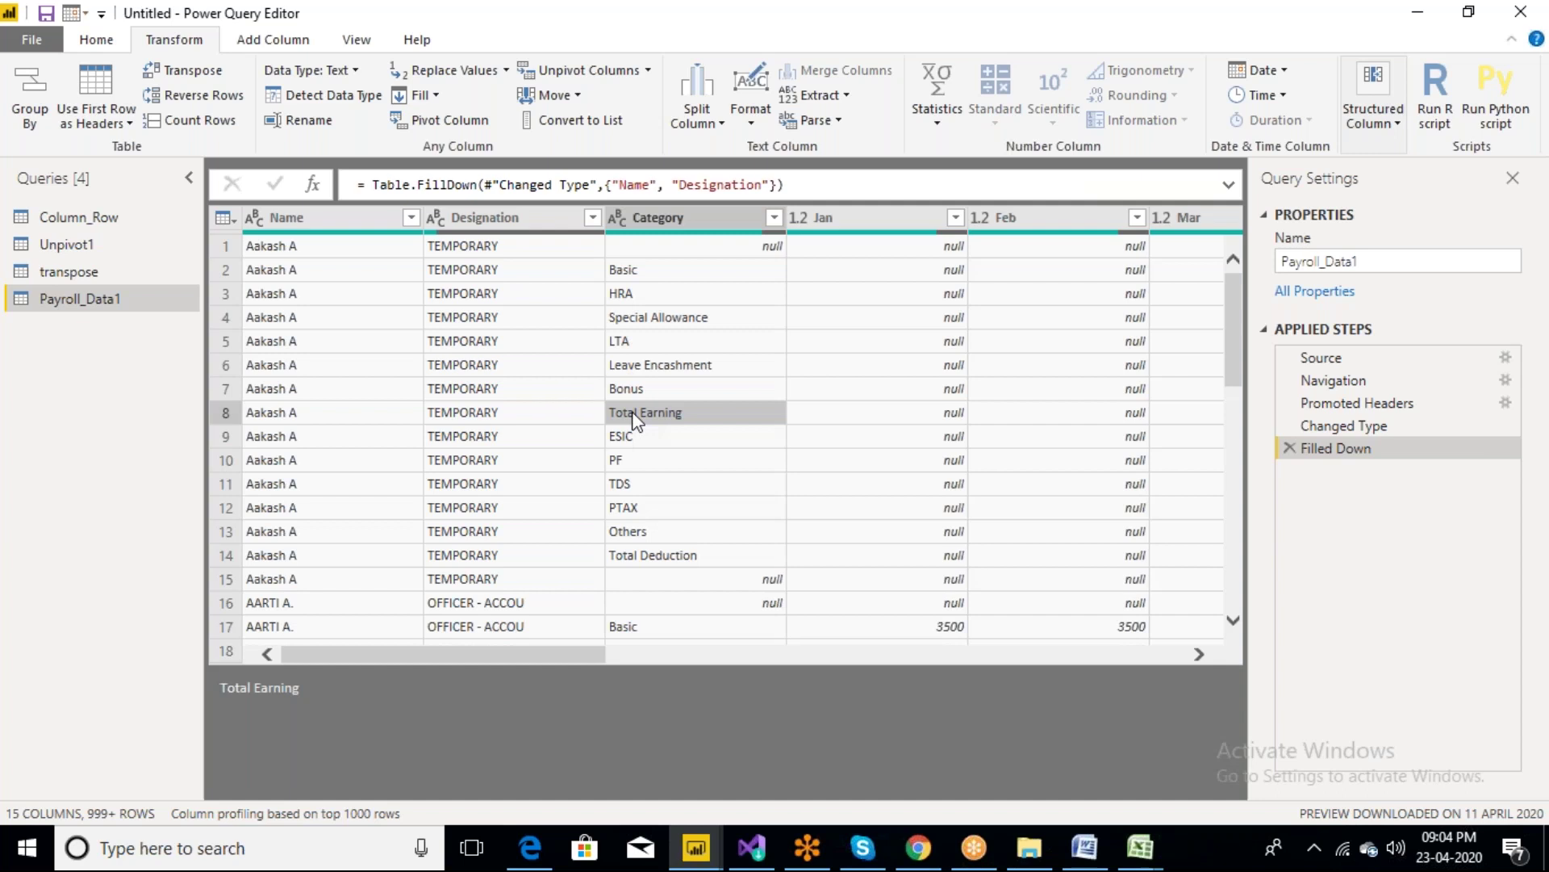
left_click(637, 564)
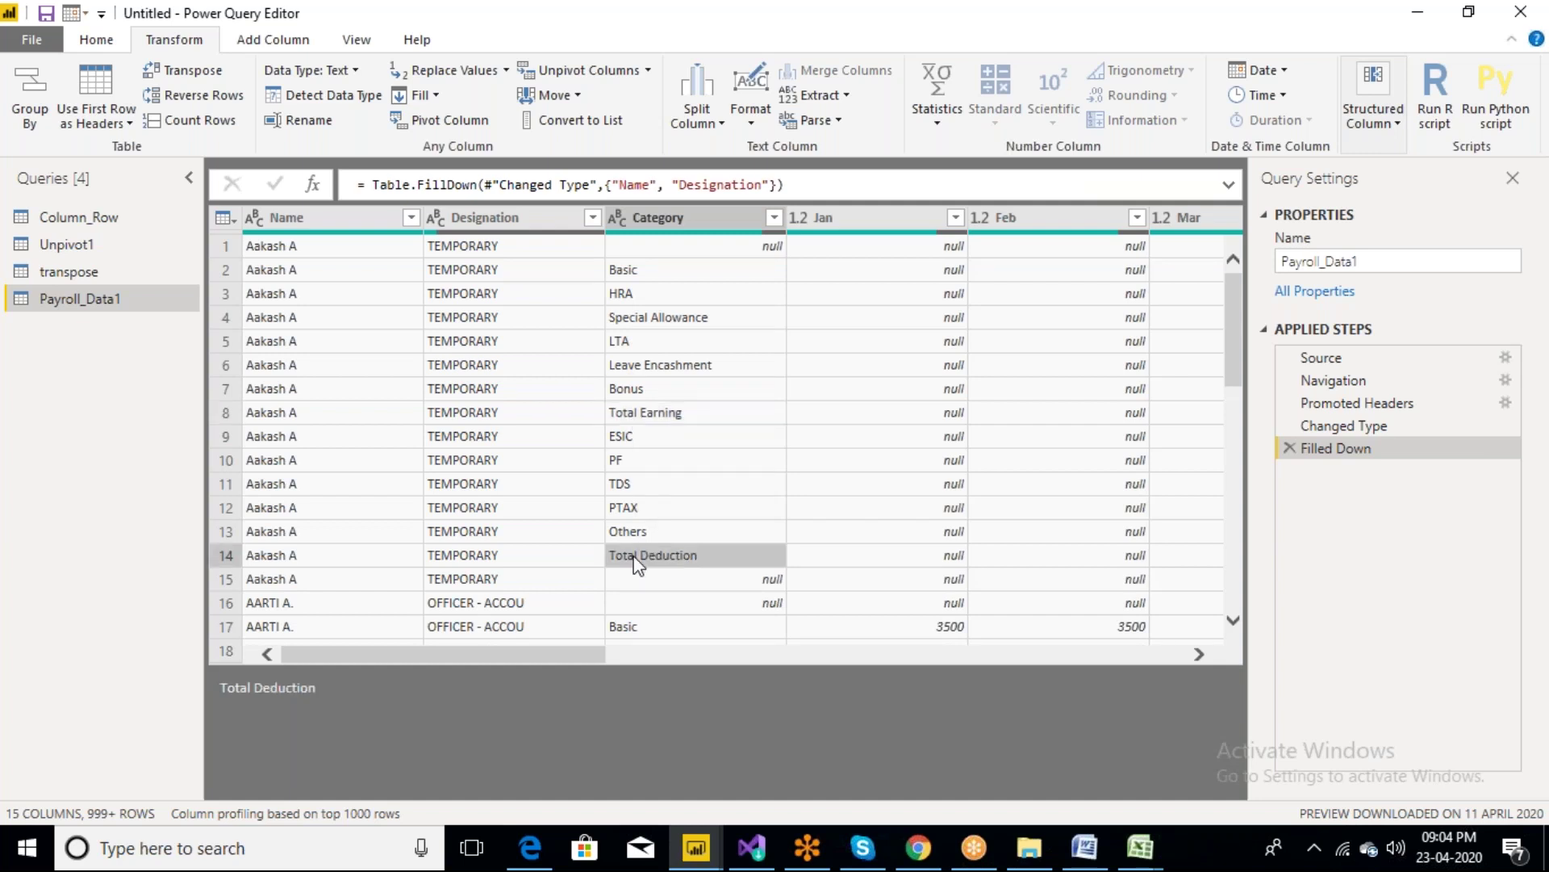
Start a conditional column based on the Category column and move its dialog clear of the category values
left_click(661, 220)
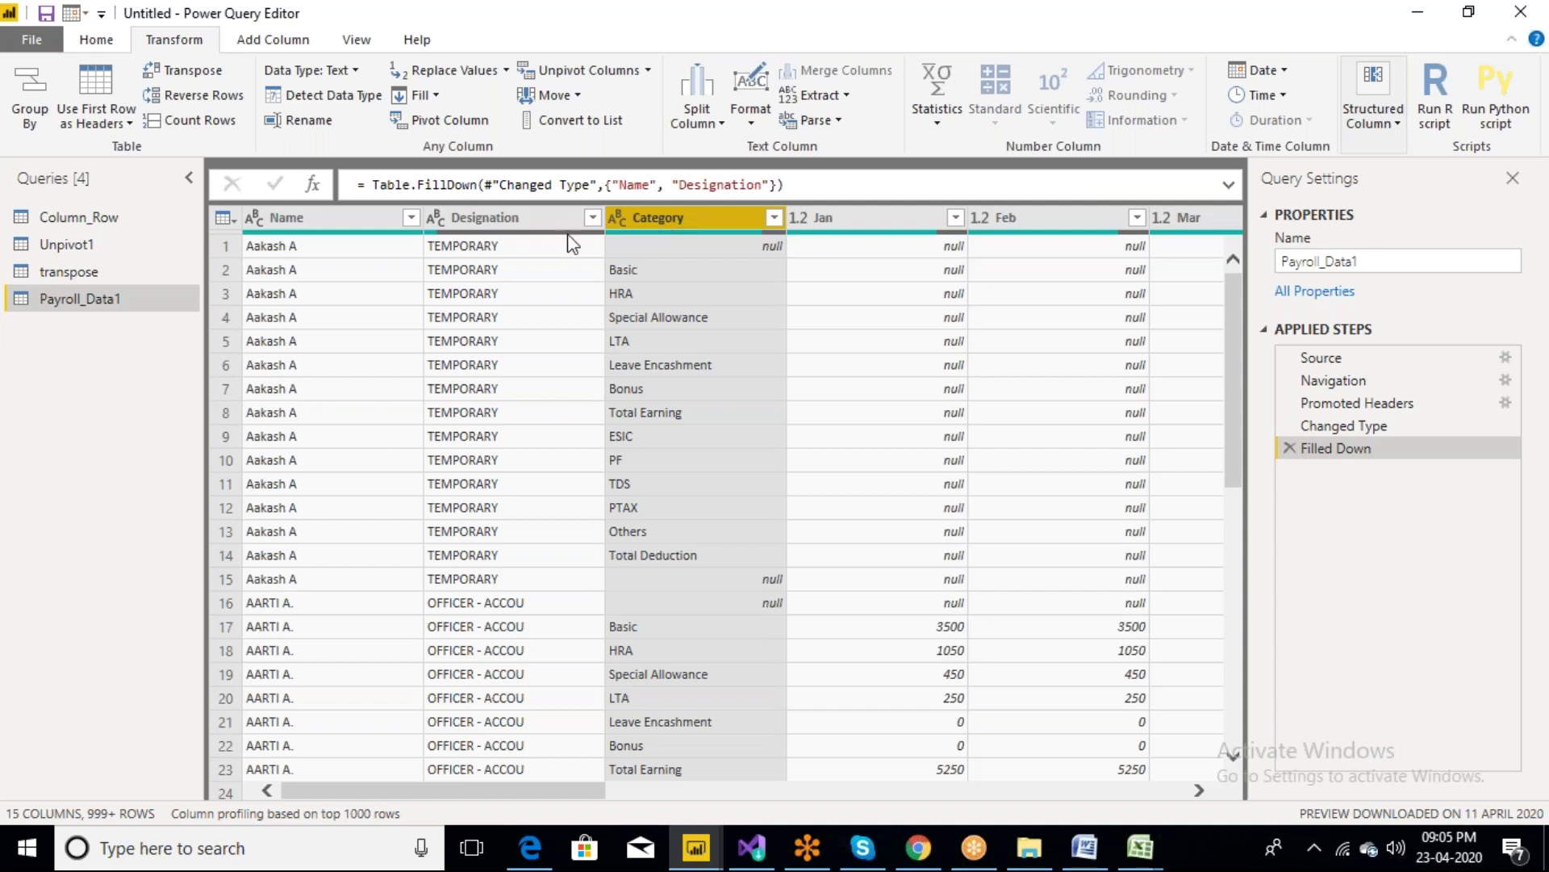
left_click(281, 45)
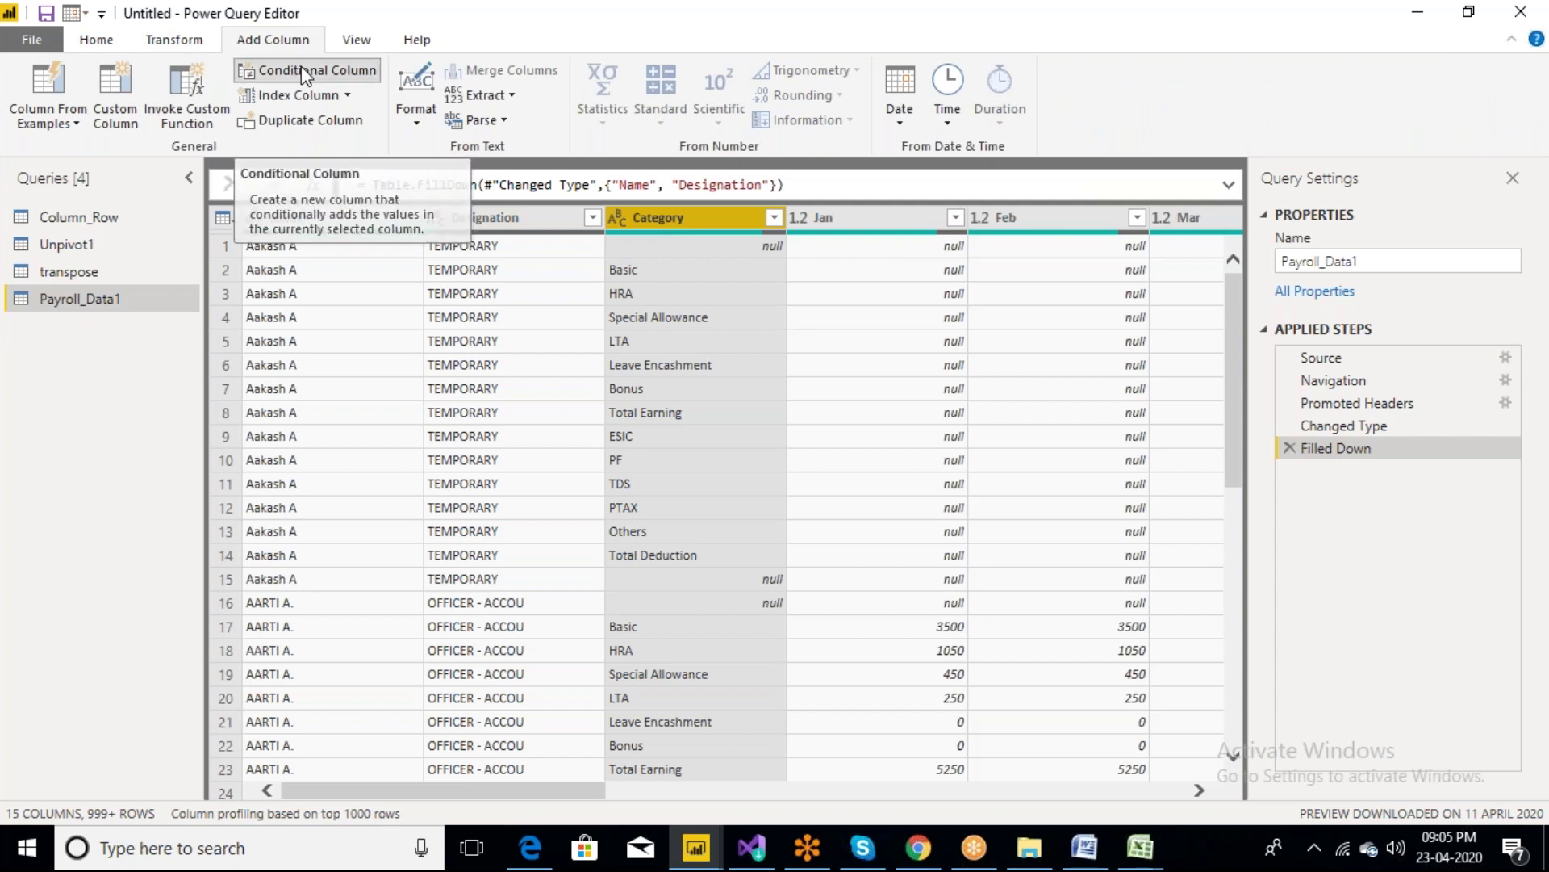
left_click(304, 72)
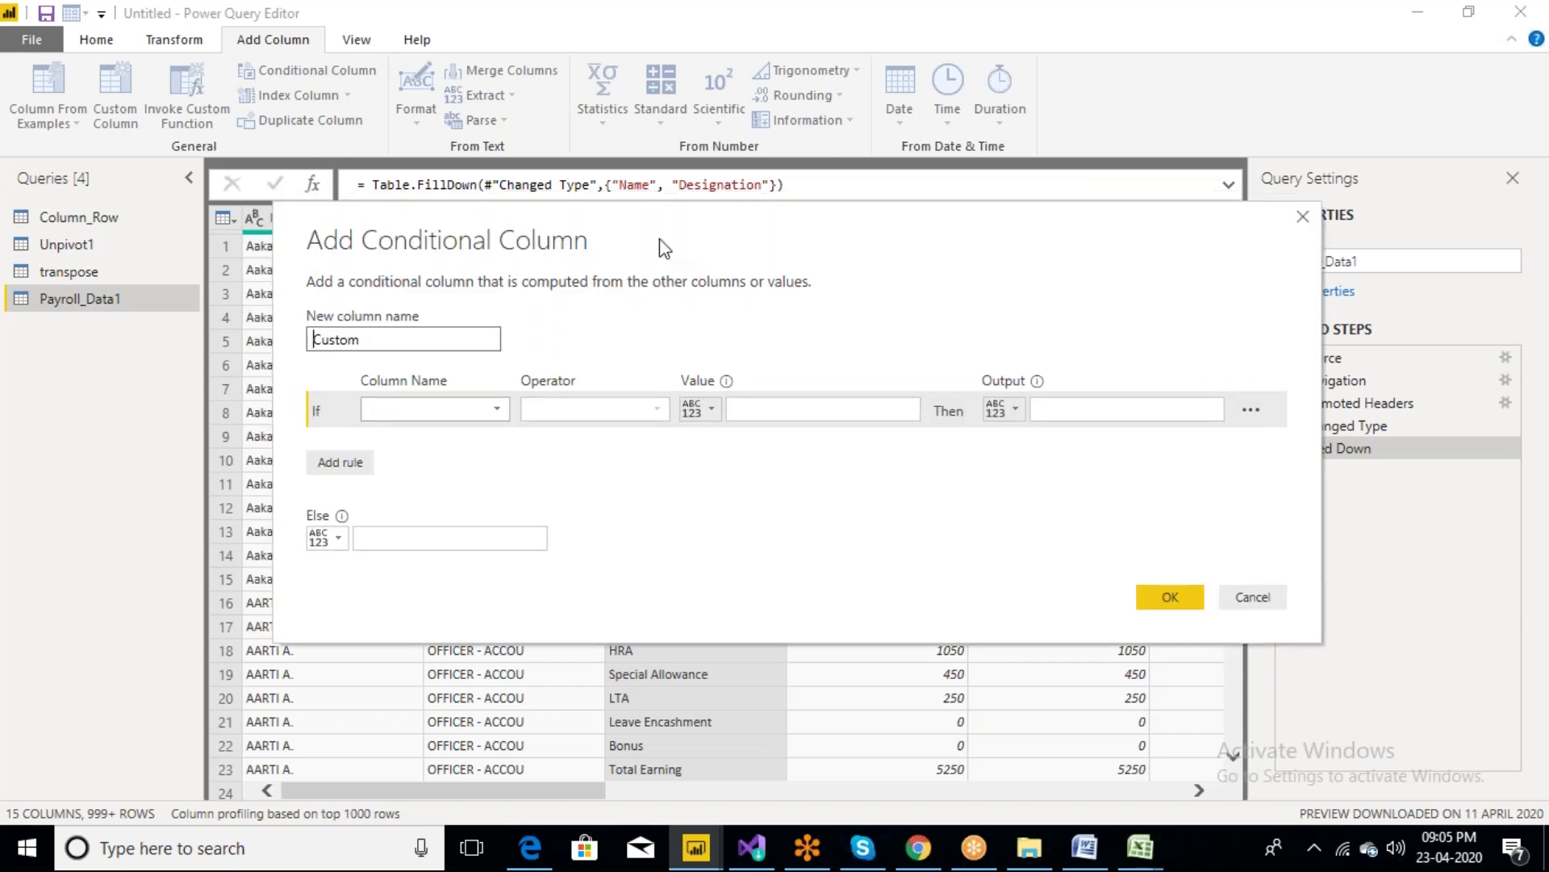
left_click_drag(664, 248, 1010, 364)
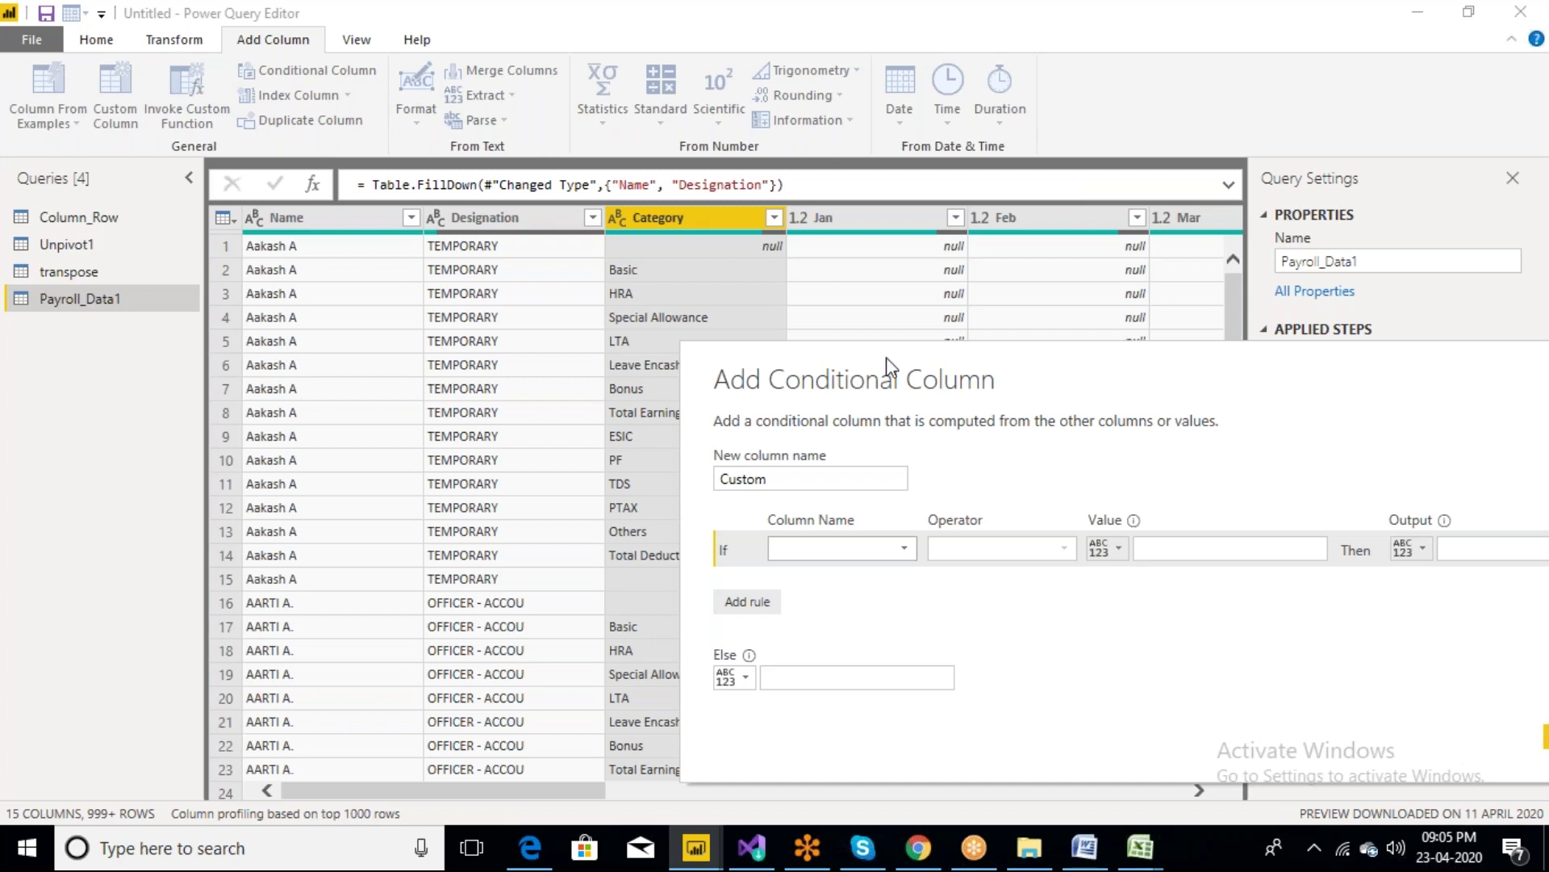
left_click_drag(927, 344, 949, 112)
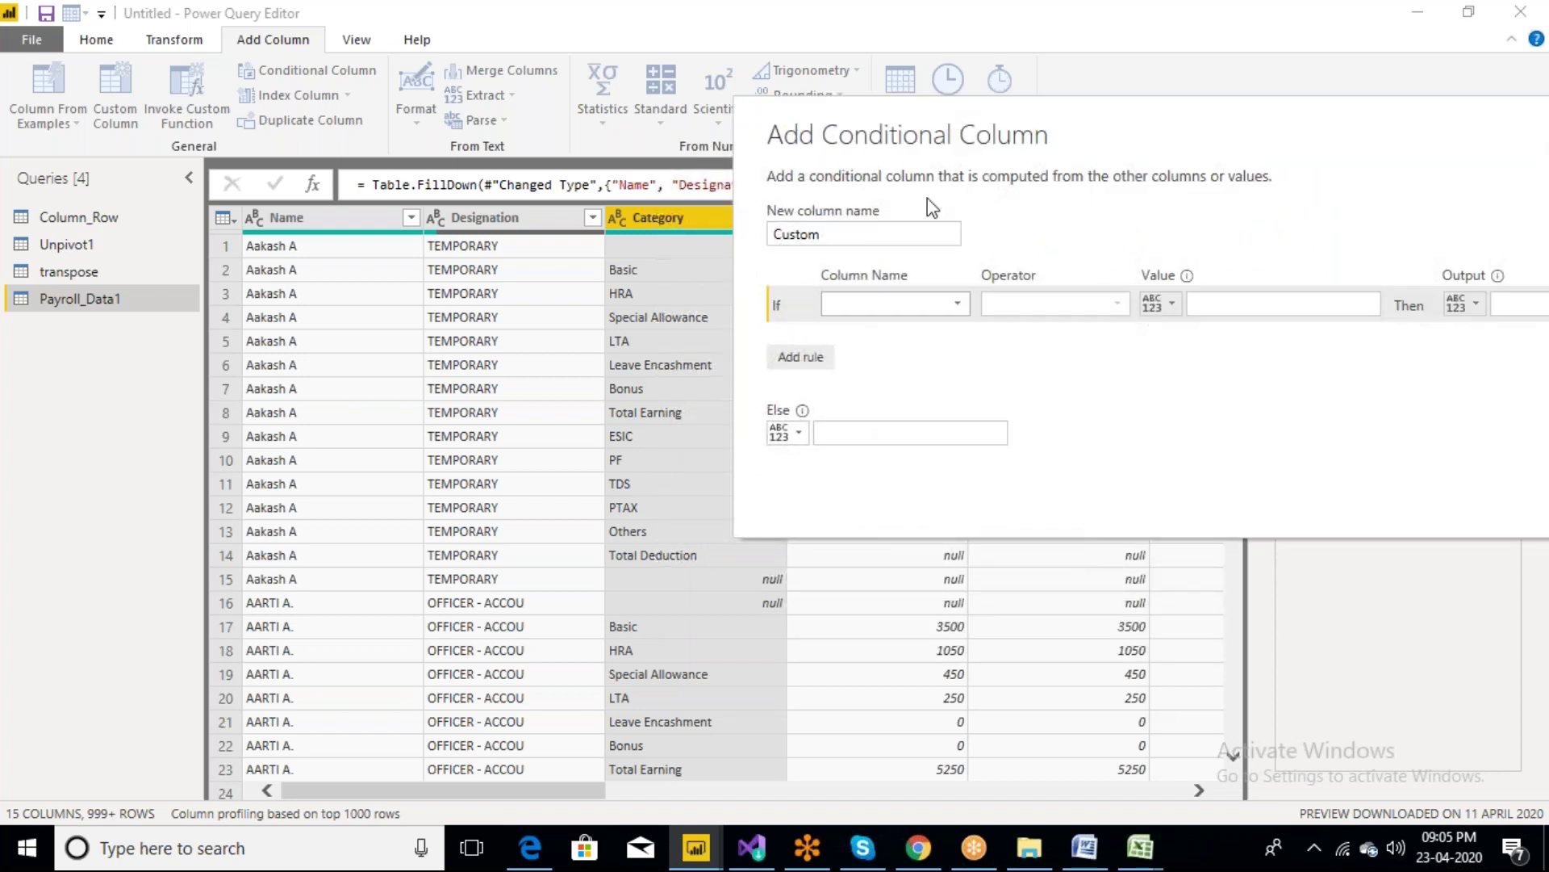
Set the rule's condition to Category contains Total
left_click(957, 307)
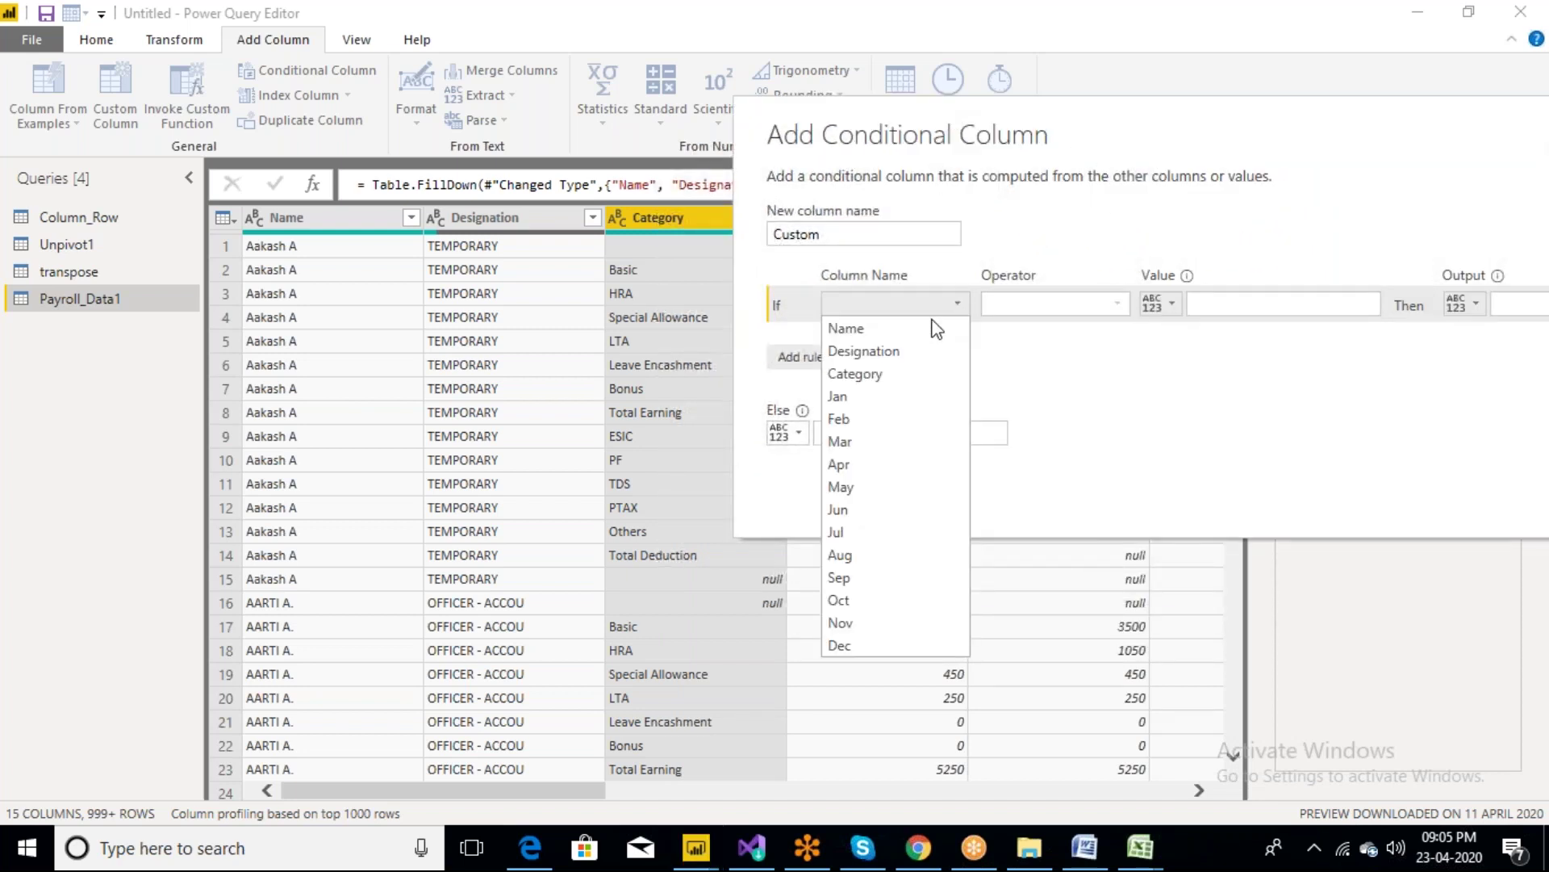
left_click(870, 379)
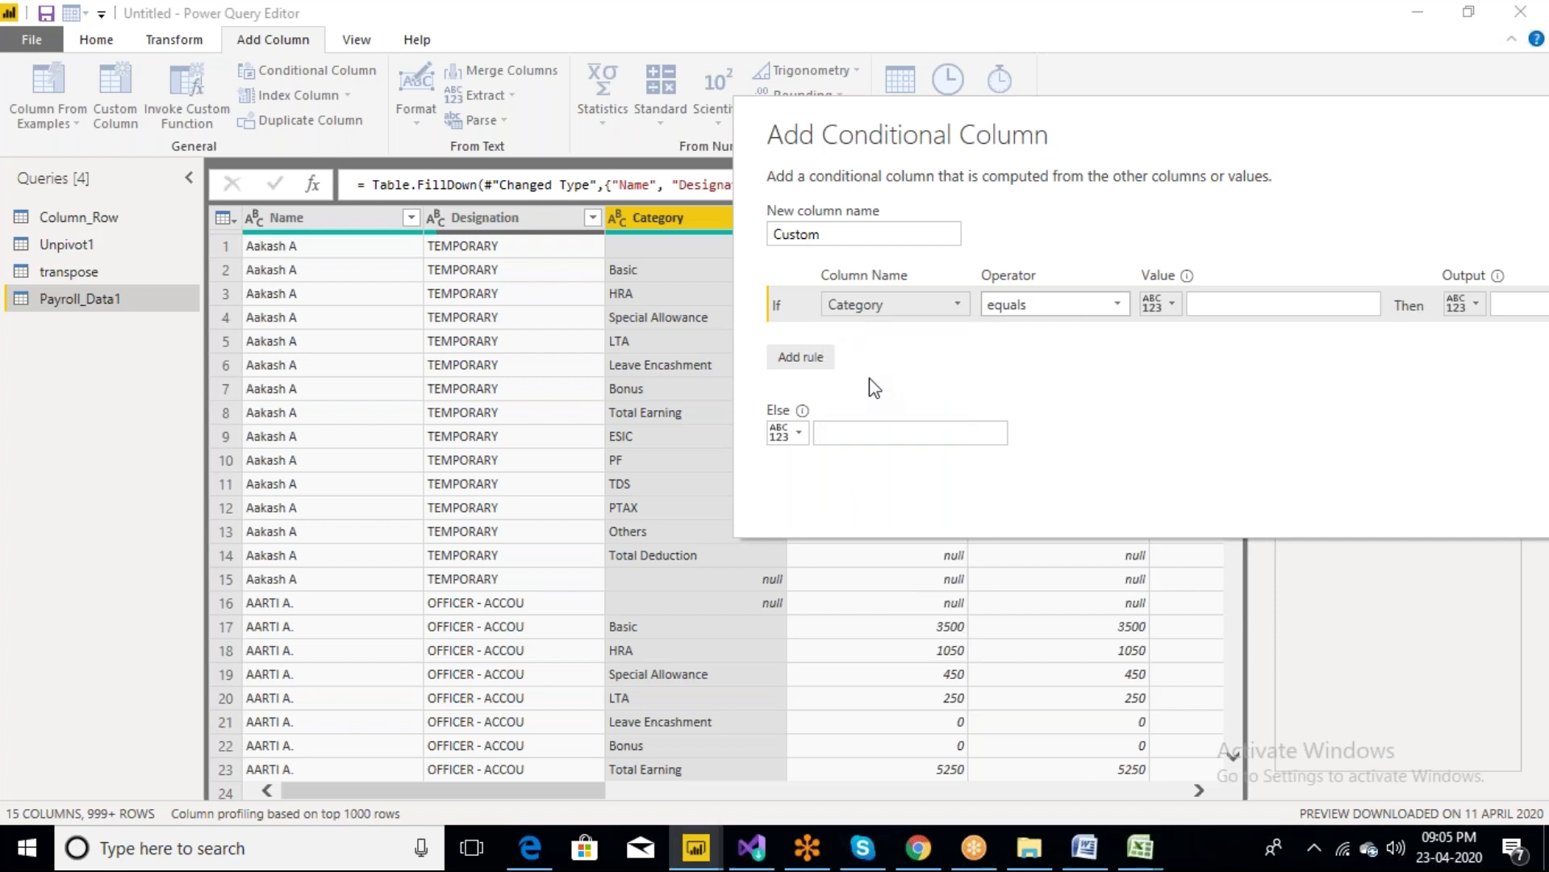
left_click(1118, 305)
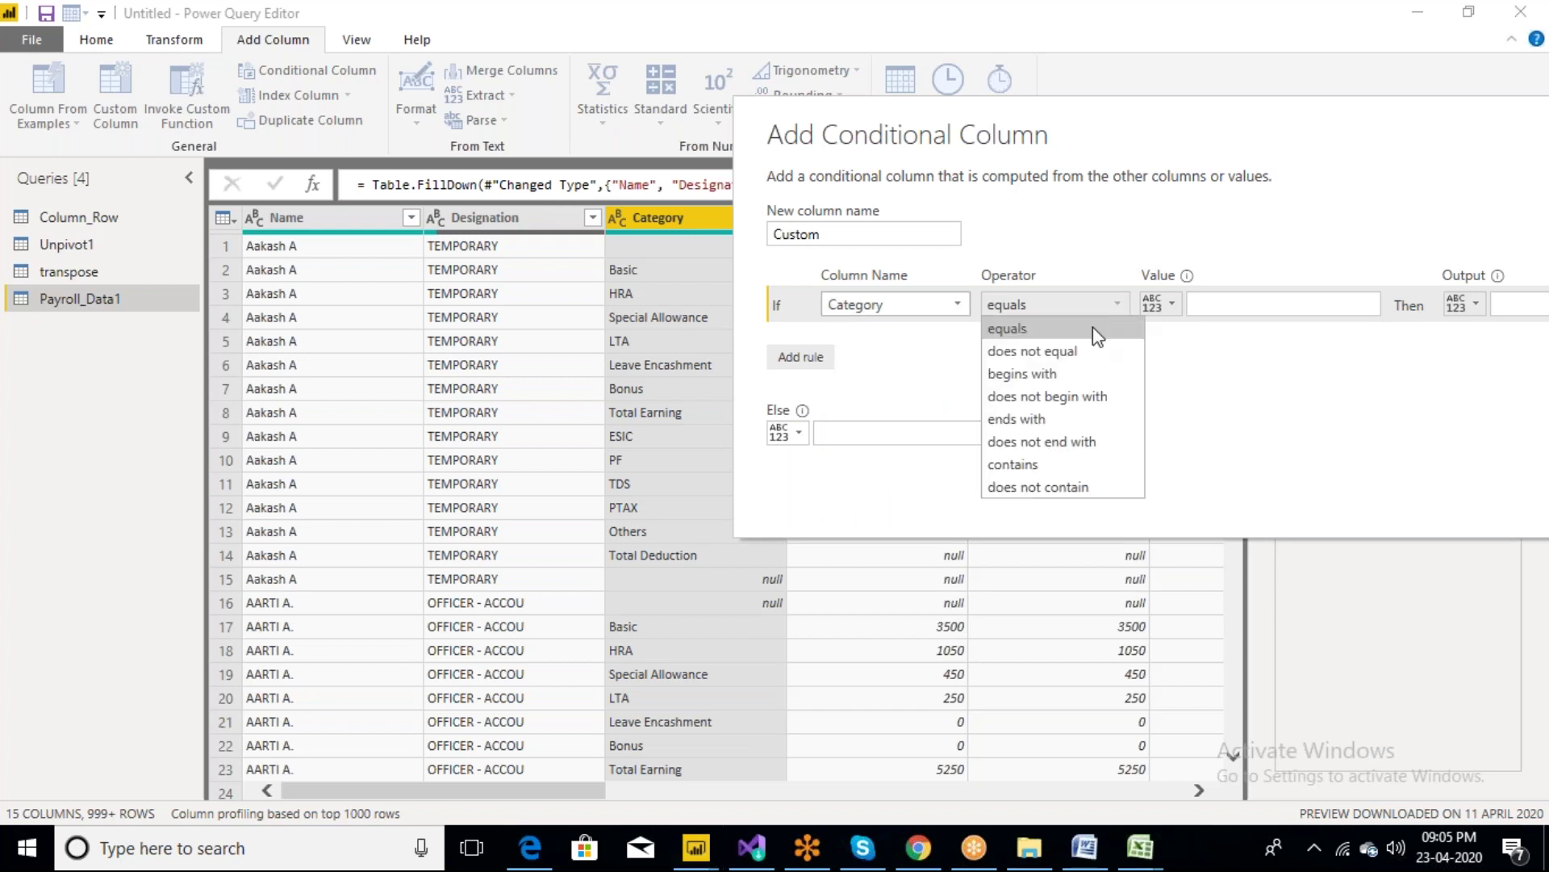
left_click(1015, 466)
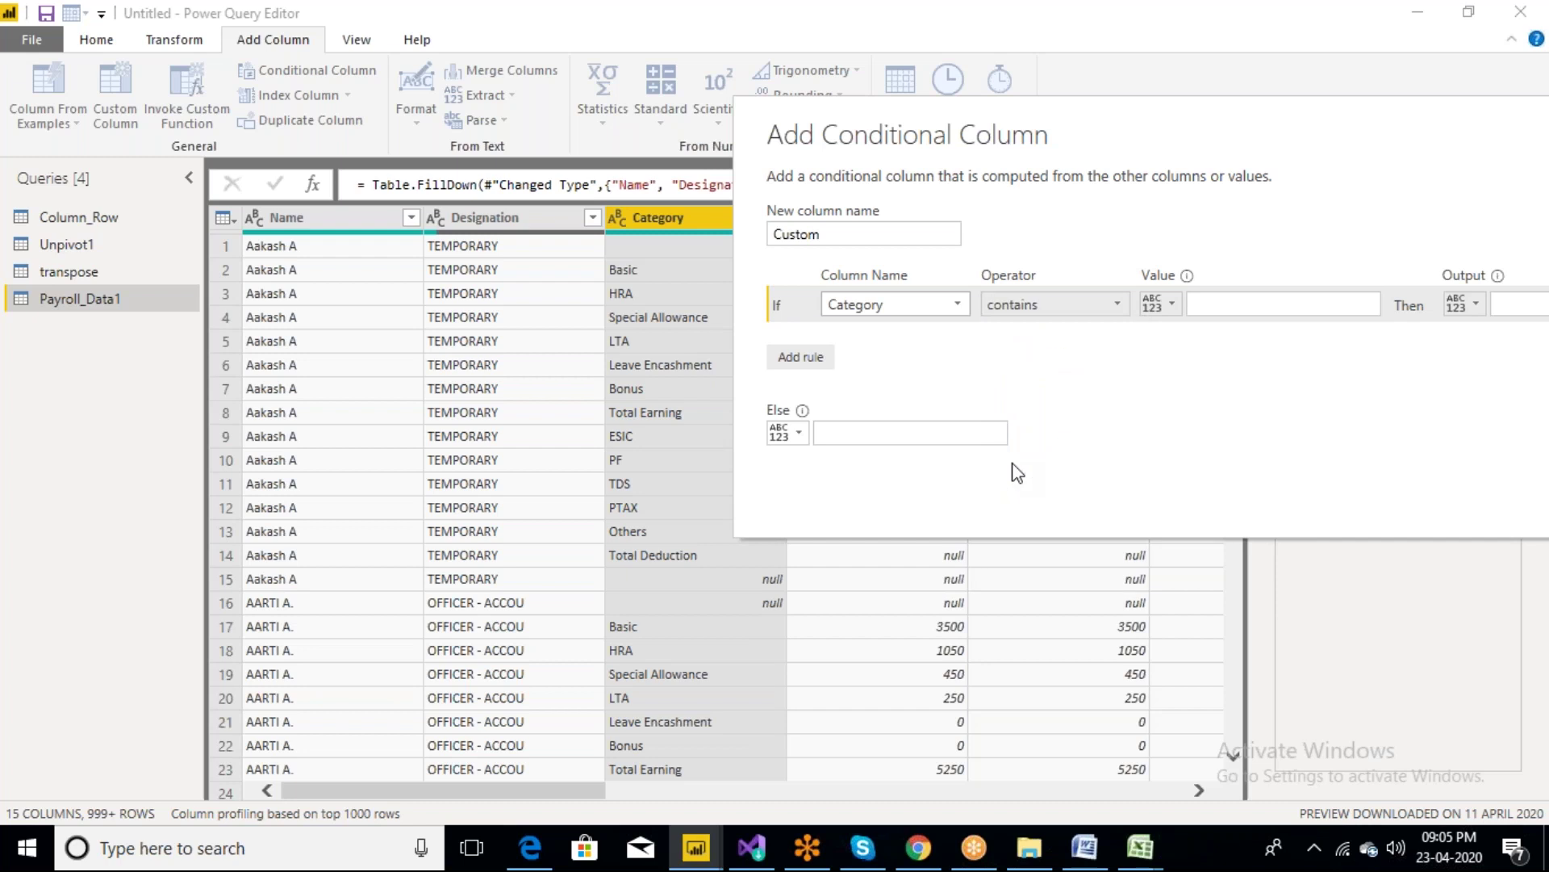
left_click(1203, 307)
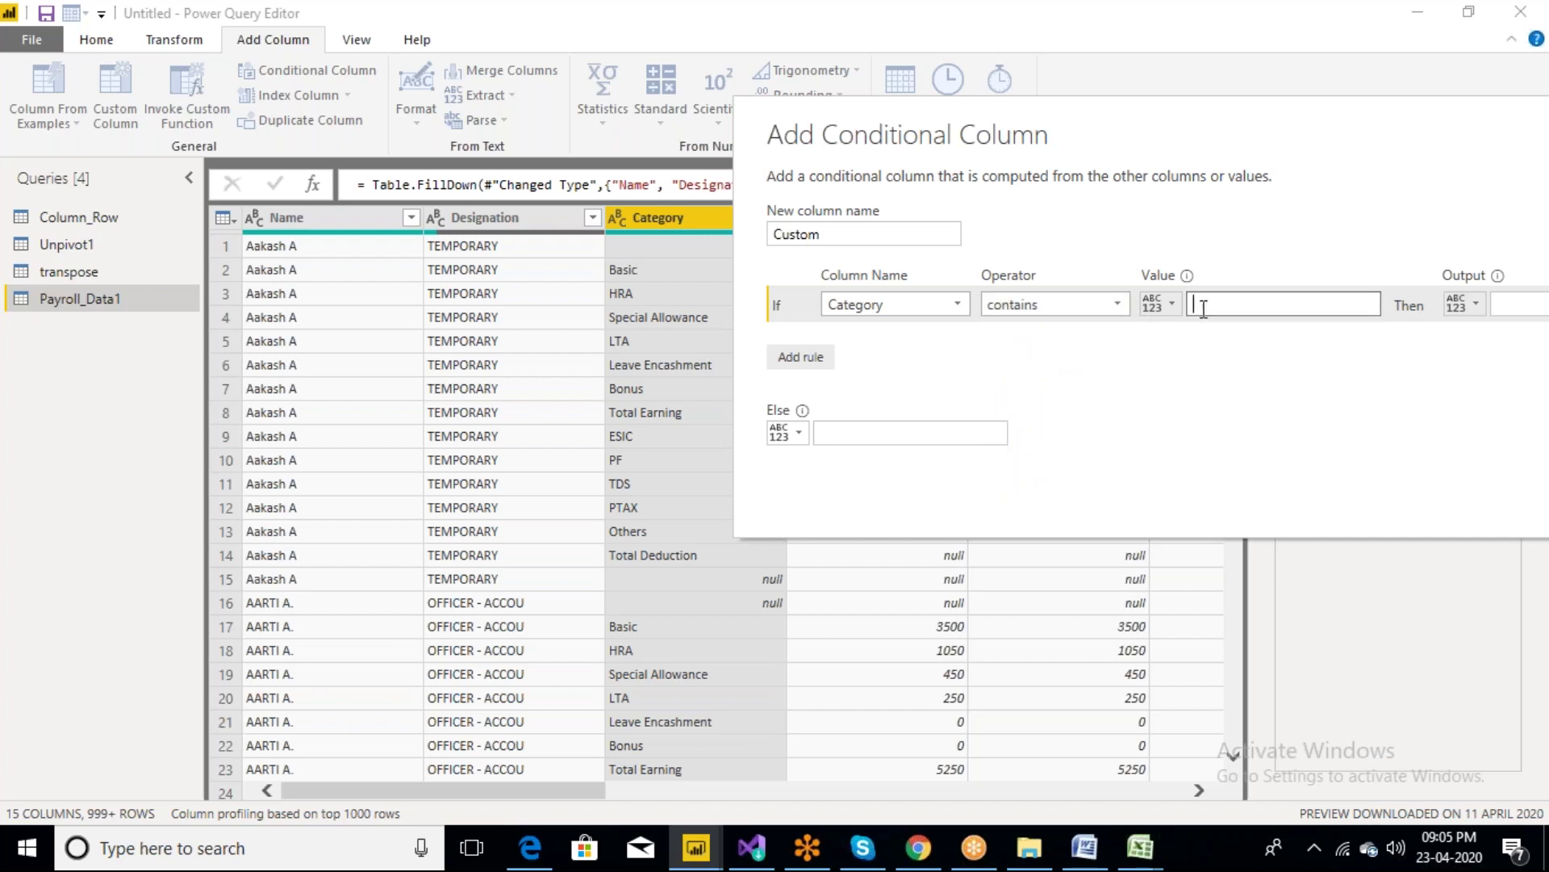
type("Total")
Have the rule output a column's value instead of a typed one, using the Category column
mouse_move(1089, 117)
left_mouse_down()
mouse_move(995, 363)
mouse_move(980, 347)
mouse_move(631, 400)
mouse_move(616, 86)
left_mouse_up()
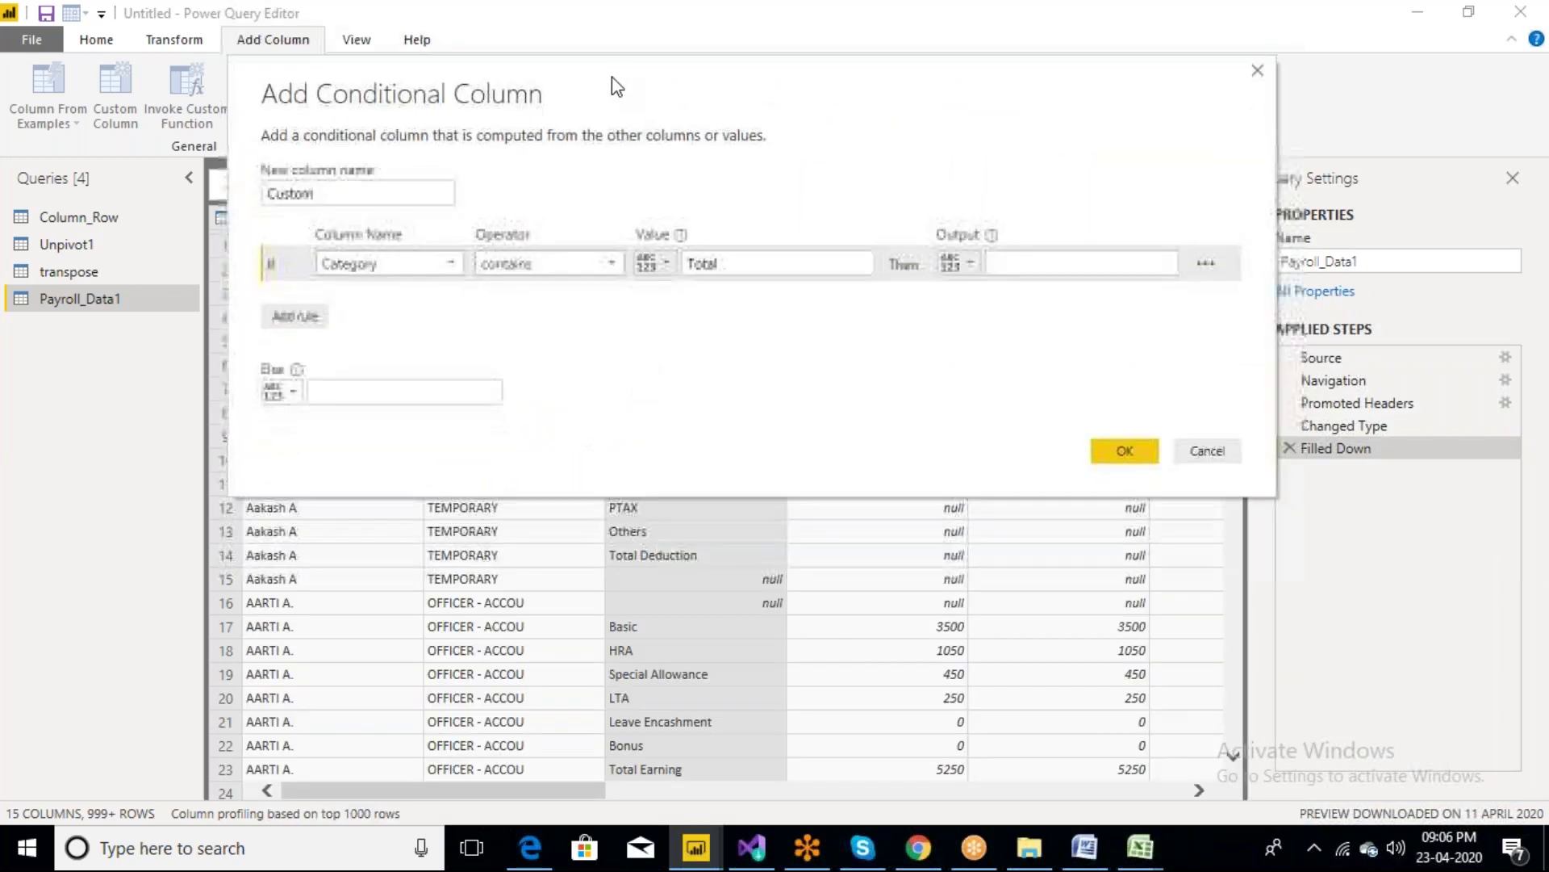
left_click(971, 265)
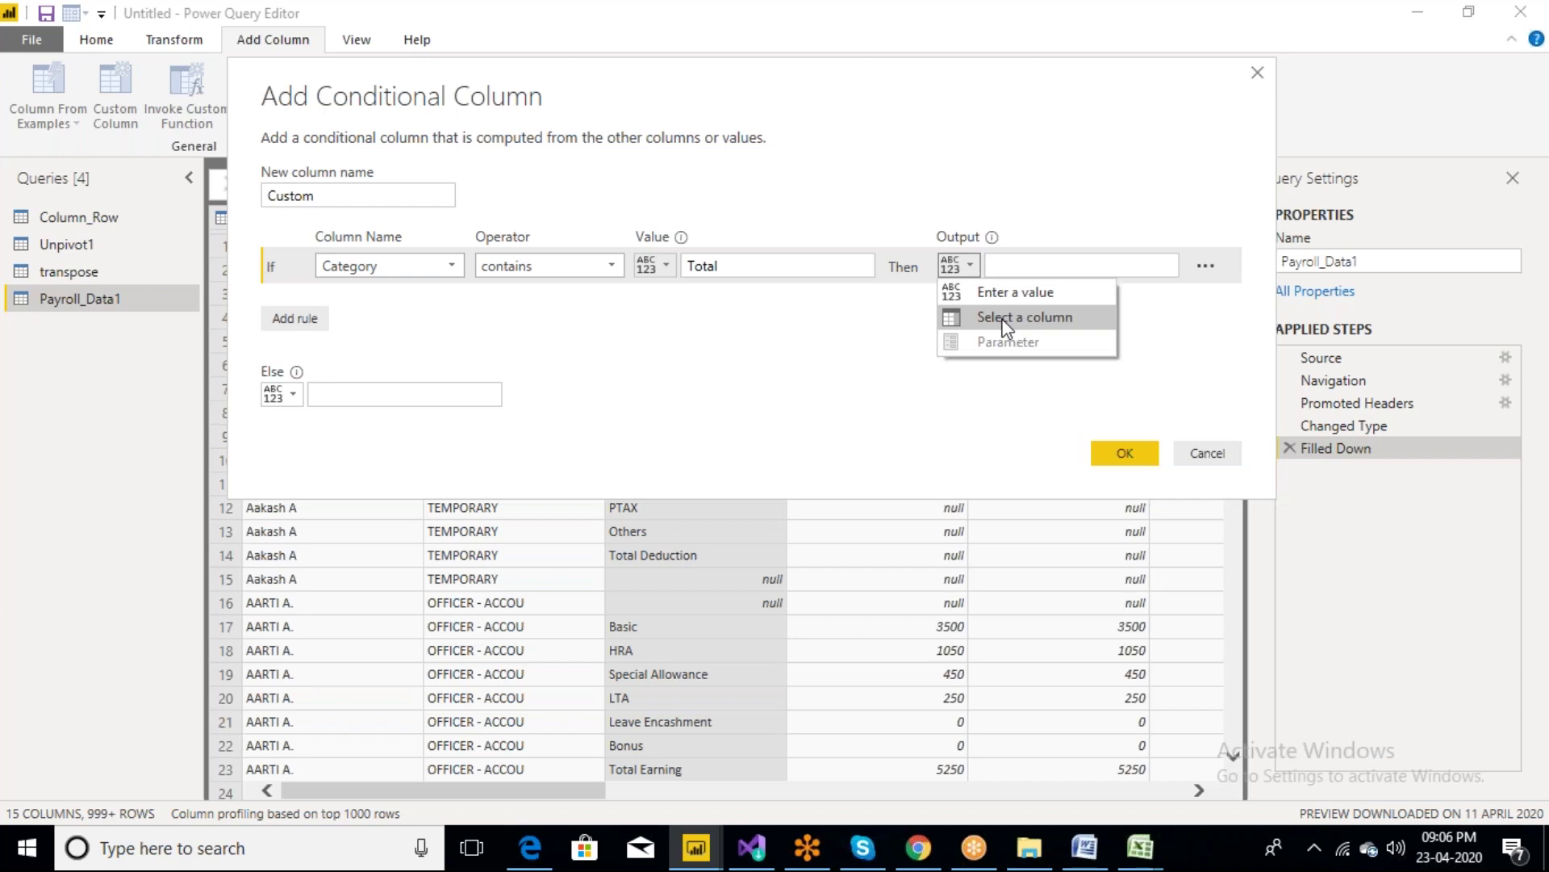
left_click(1005, 323)
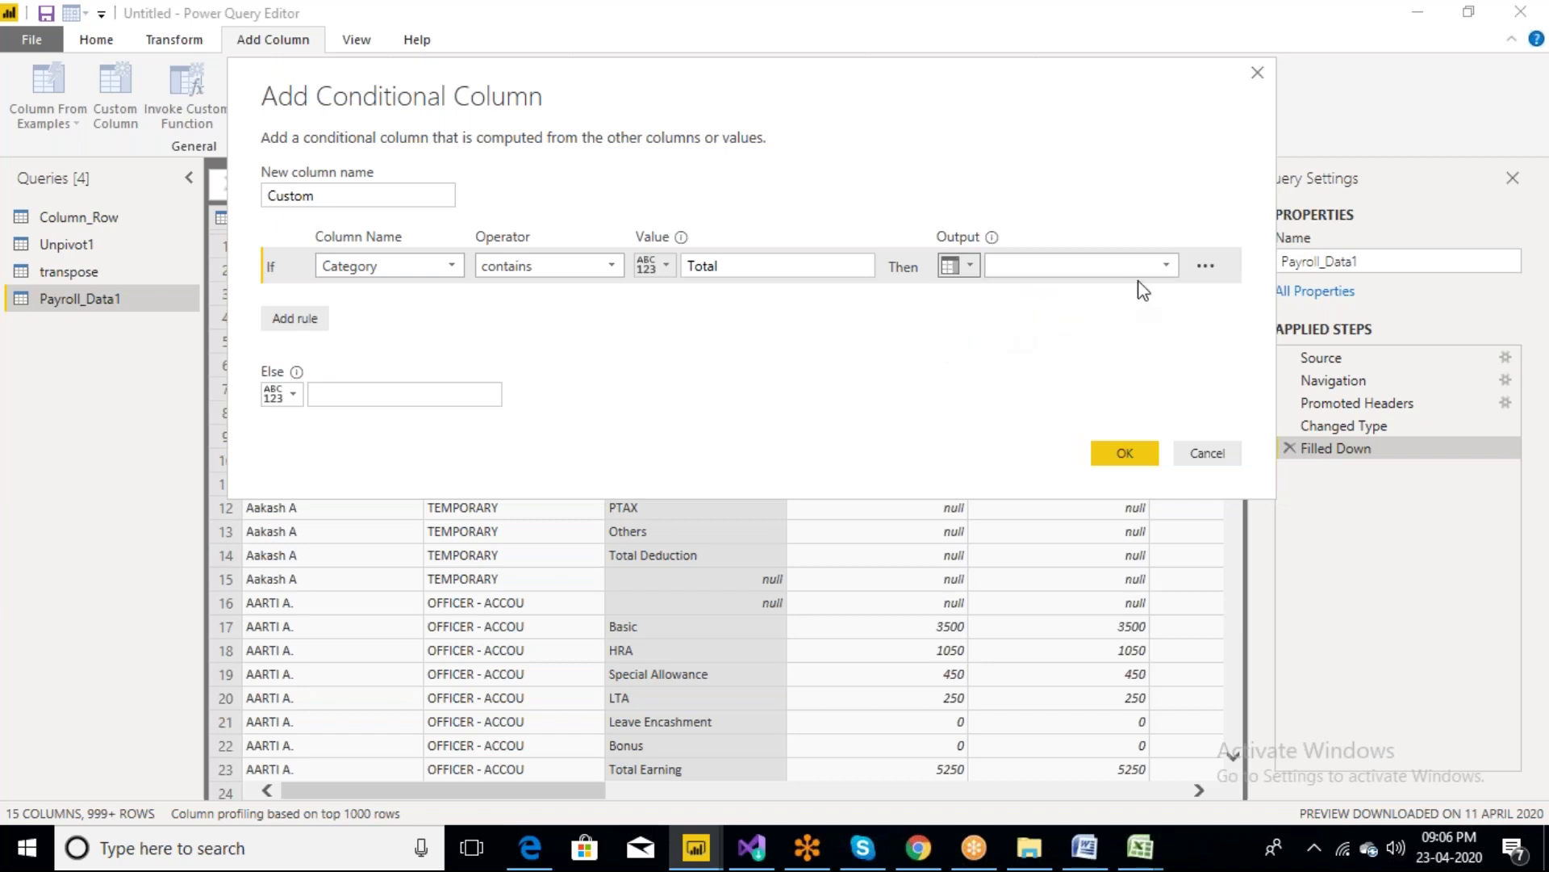
left_click(1163, 272)
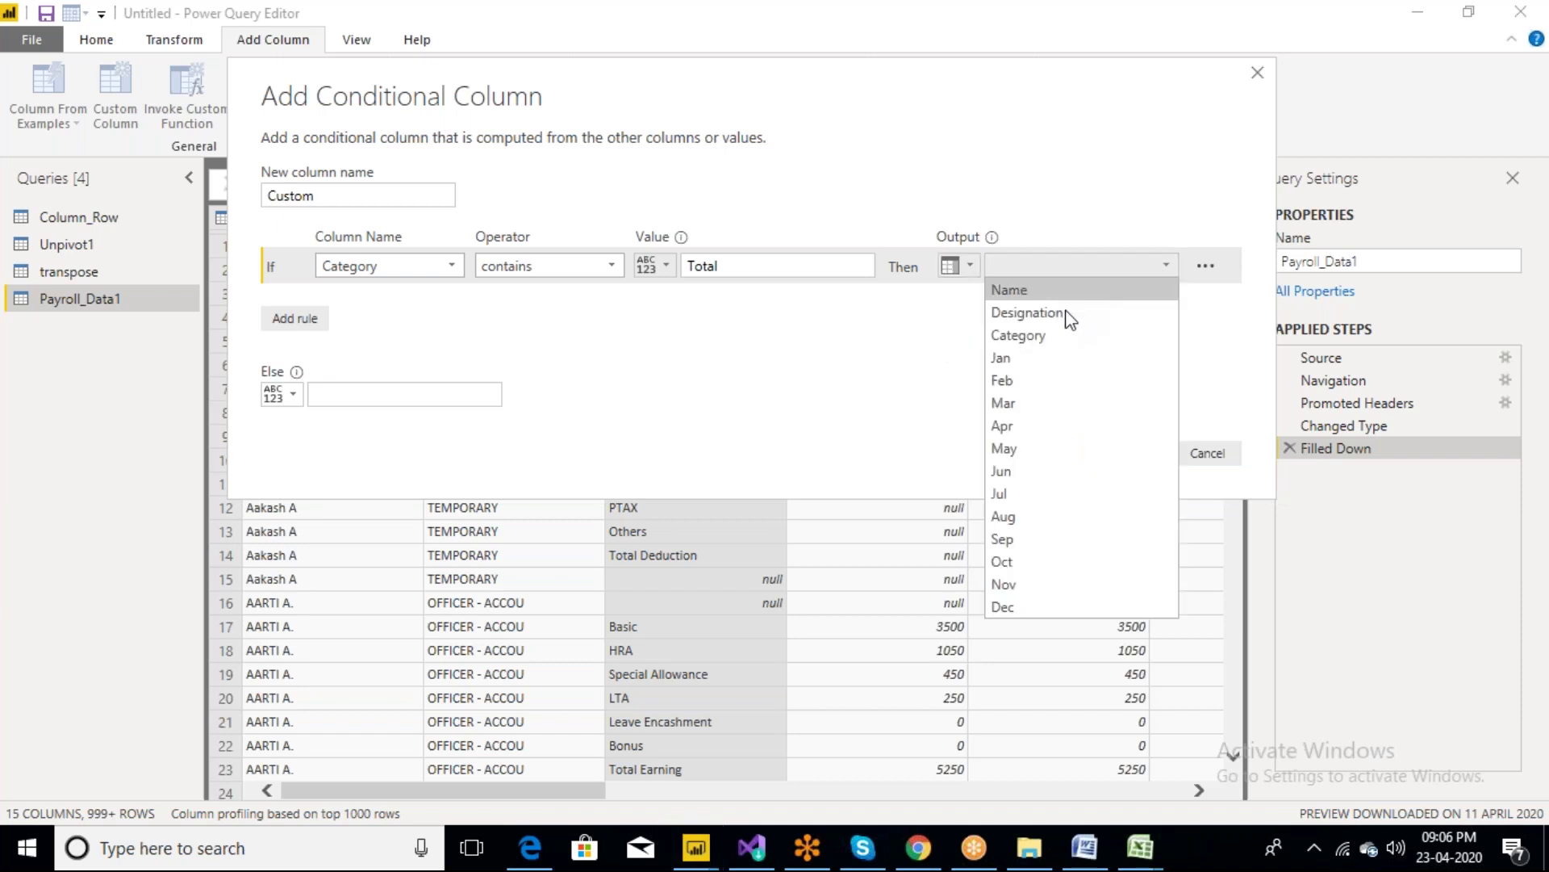
left_click(1019, 335)
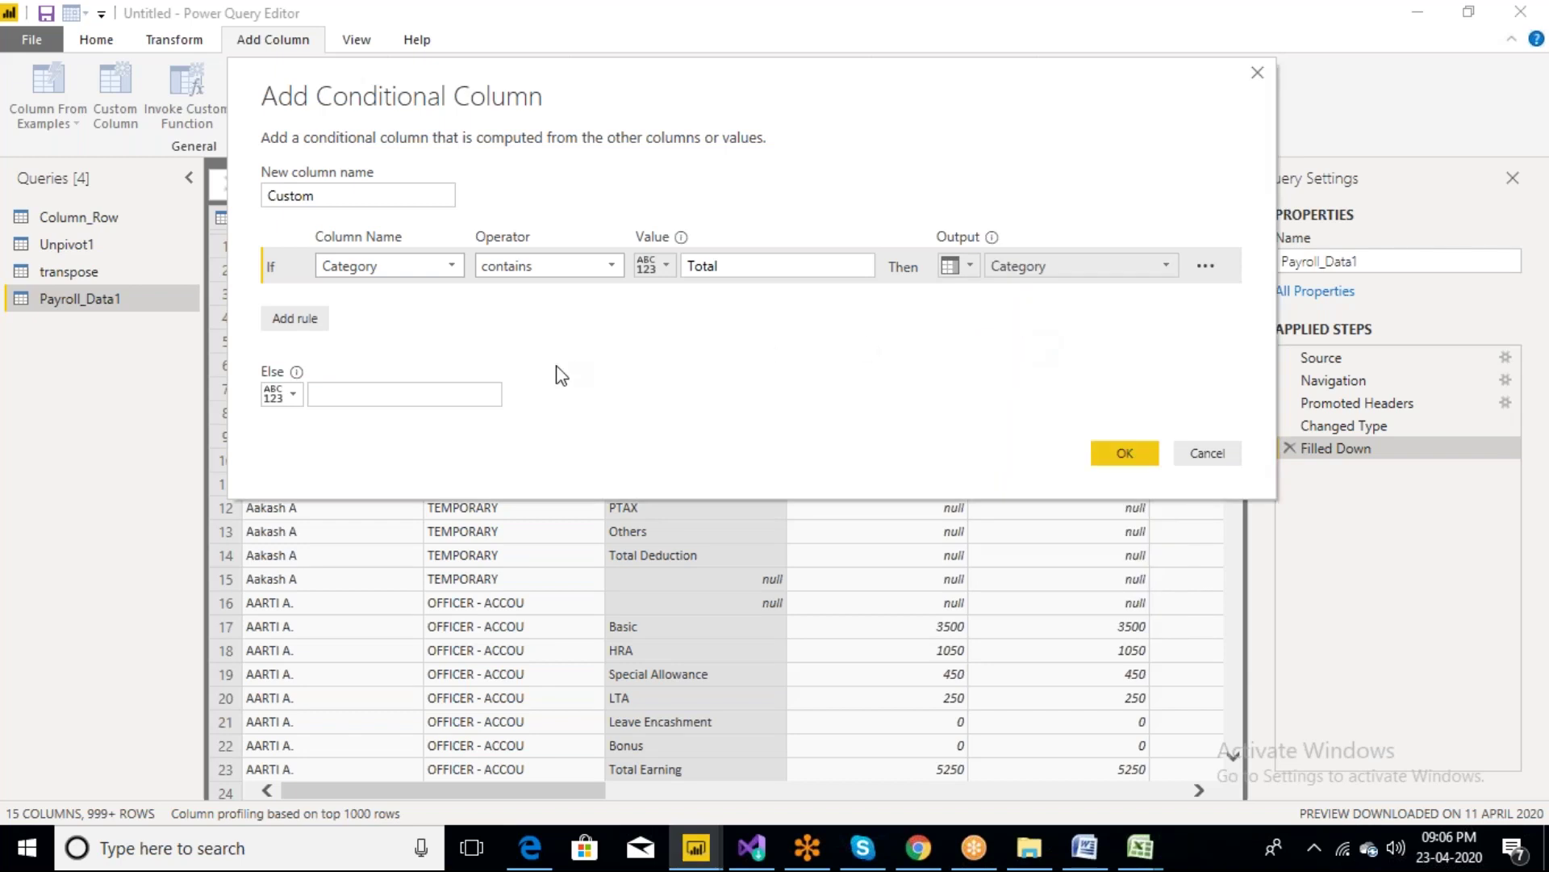
Set the Else value to null and create the conditional column under the name Custom
left_click(425, 391)
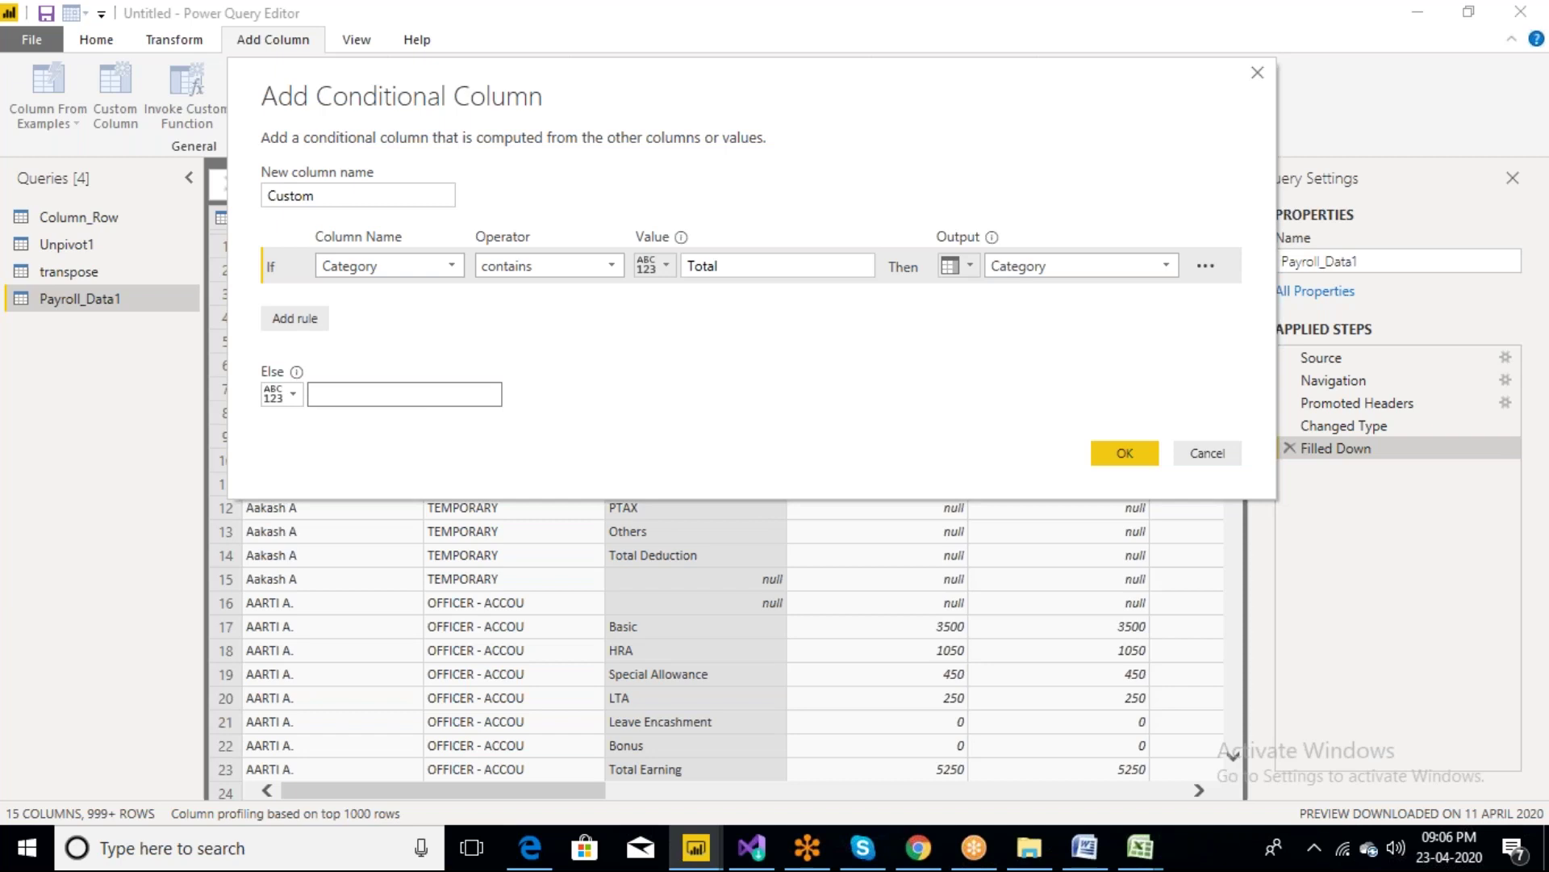
type("nu")
type("ll")
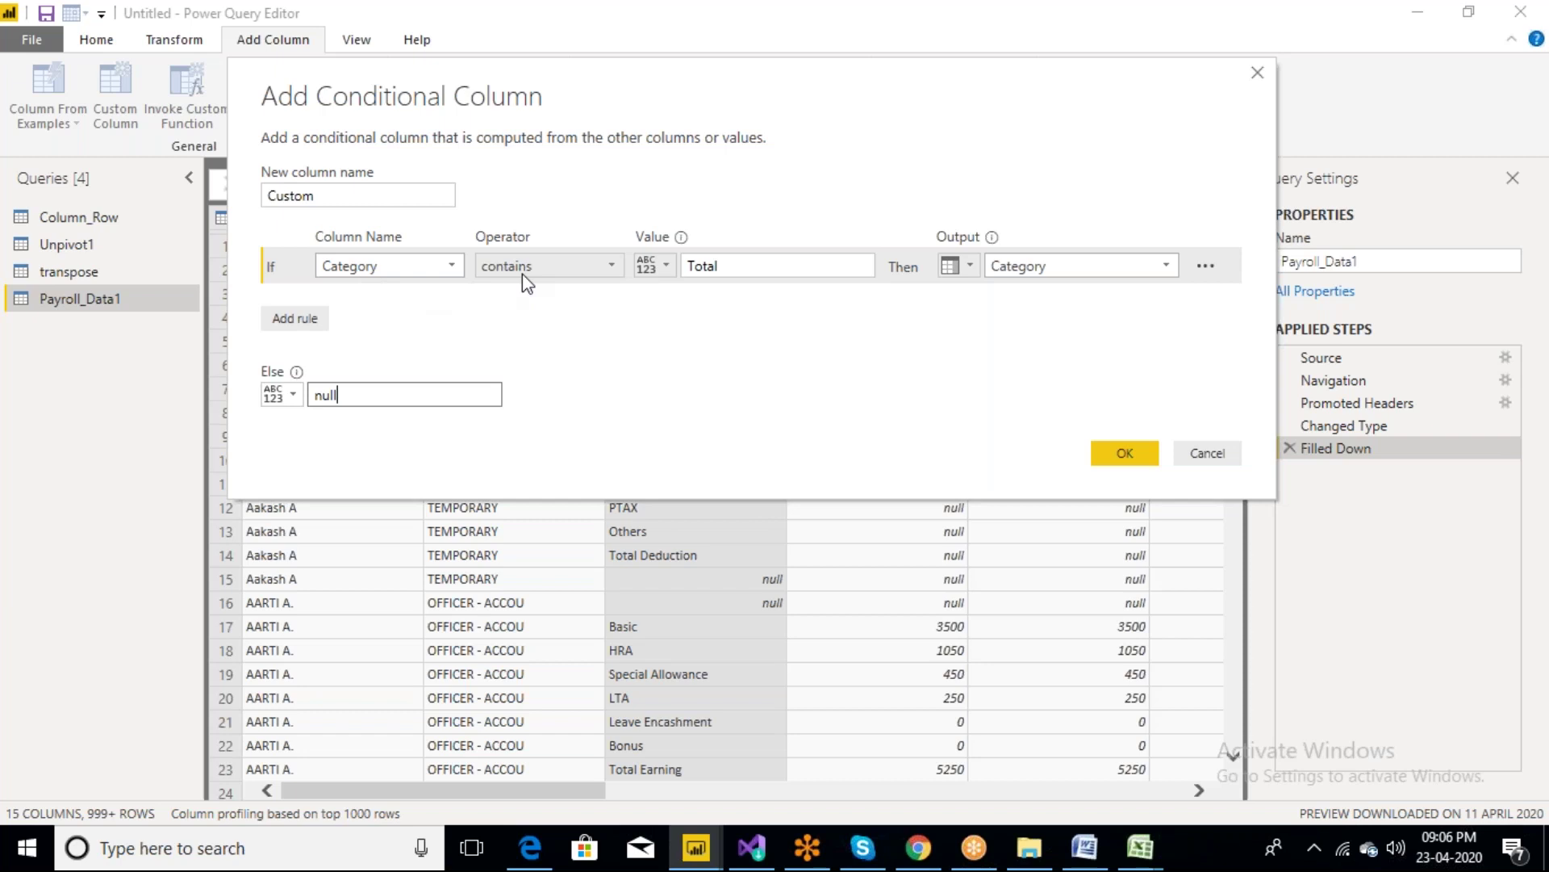
left_click_drag(736, 268, 689, 266)
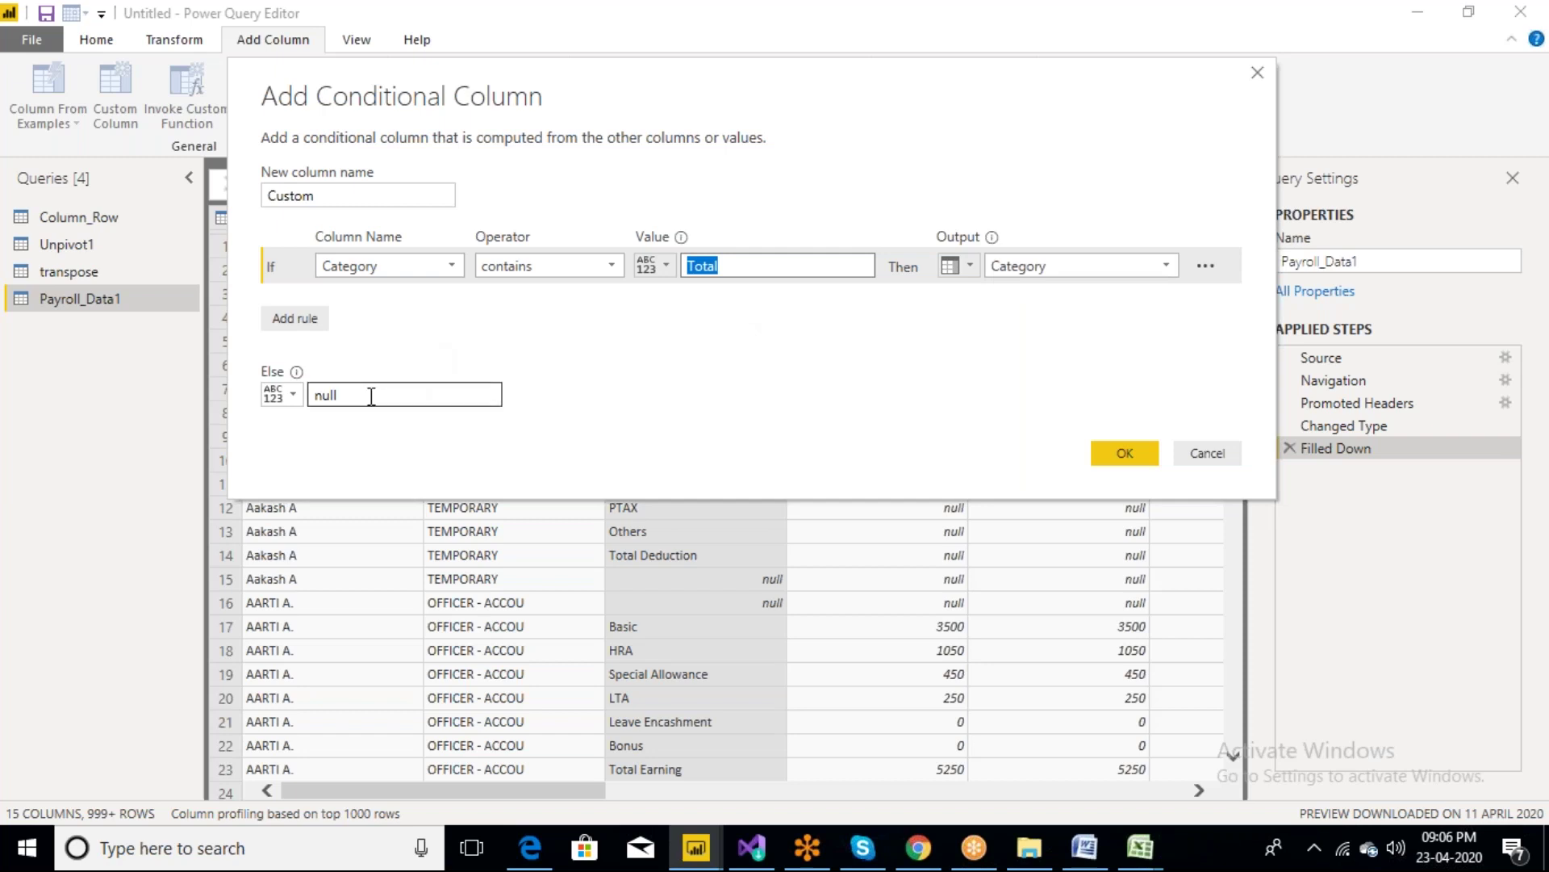
left_click_drag(370, 396, 304, 398)
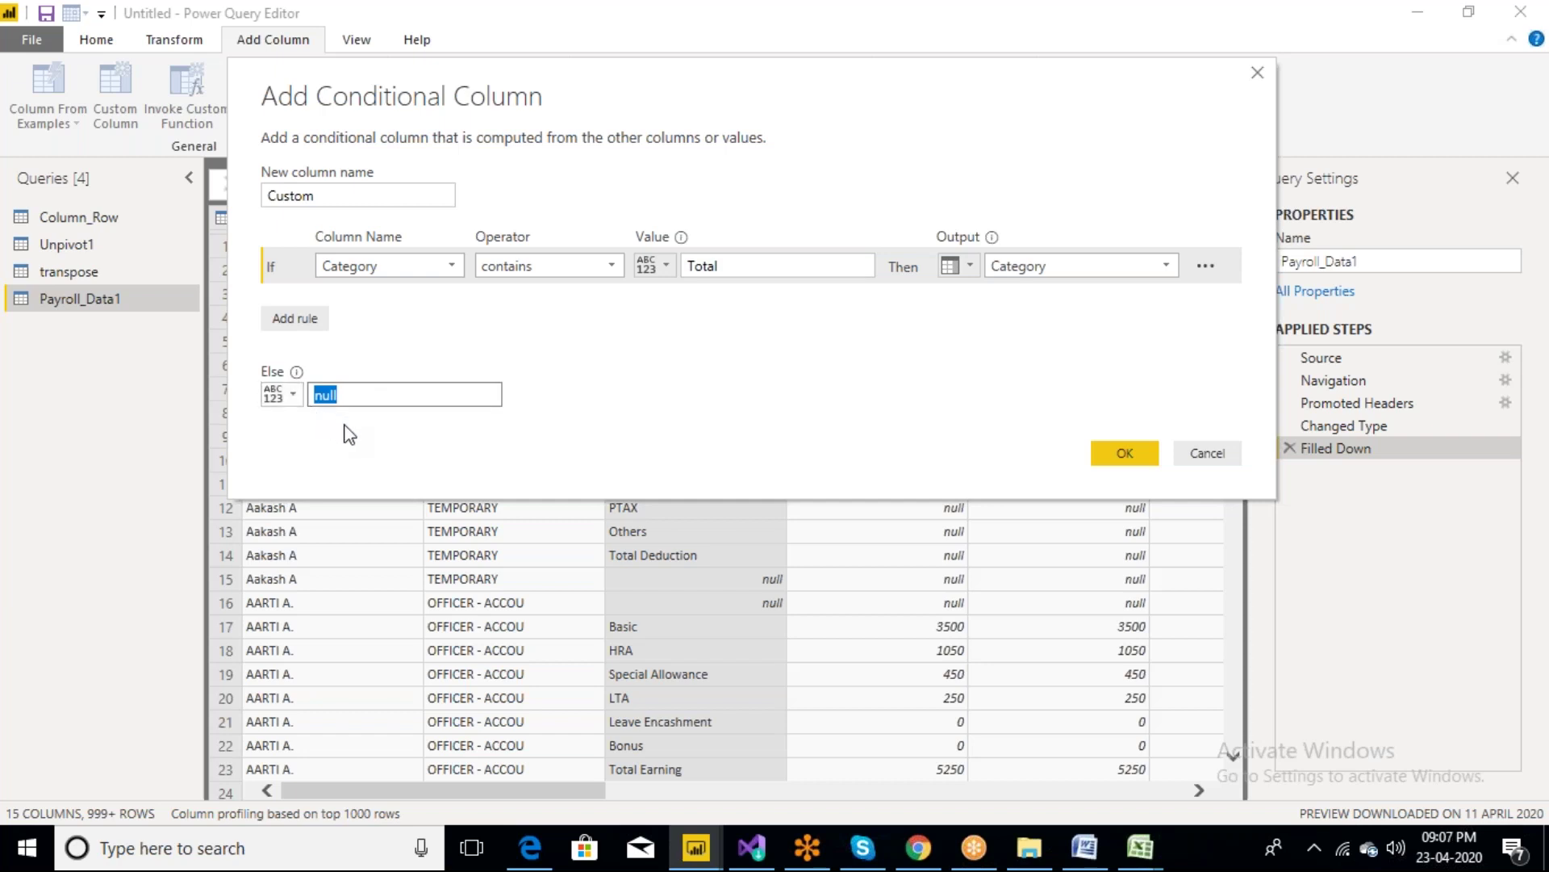
left_click(352, 396)
left_click(1122, 456)
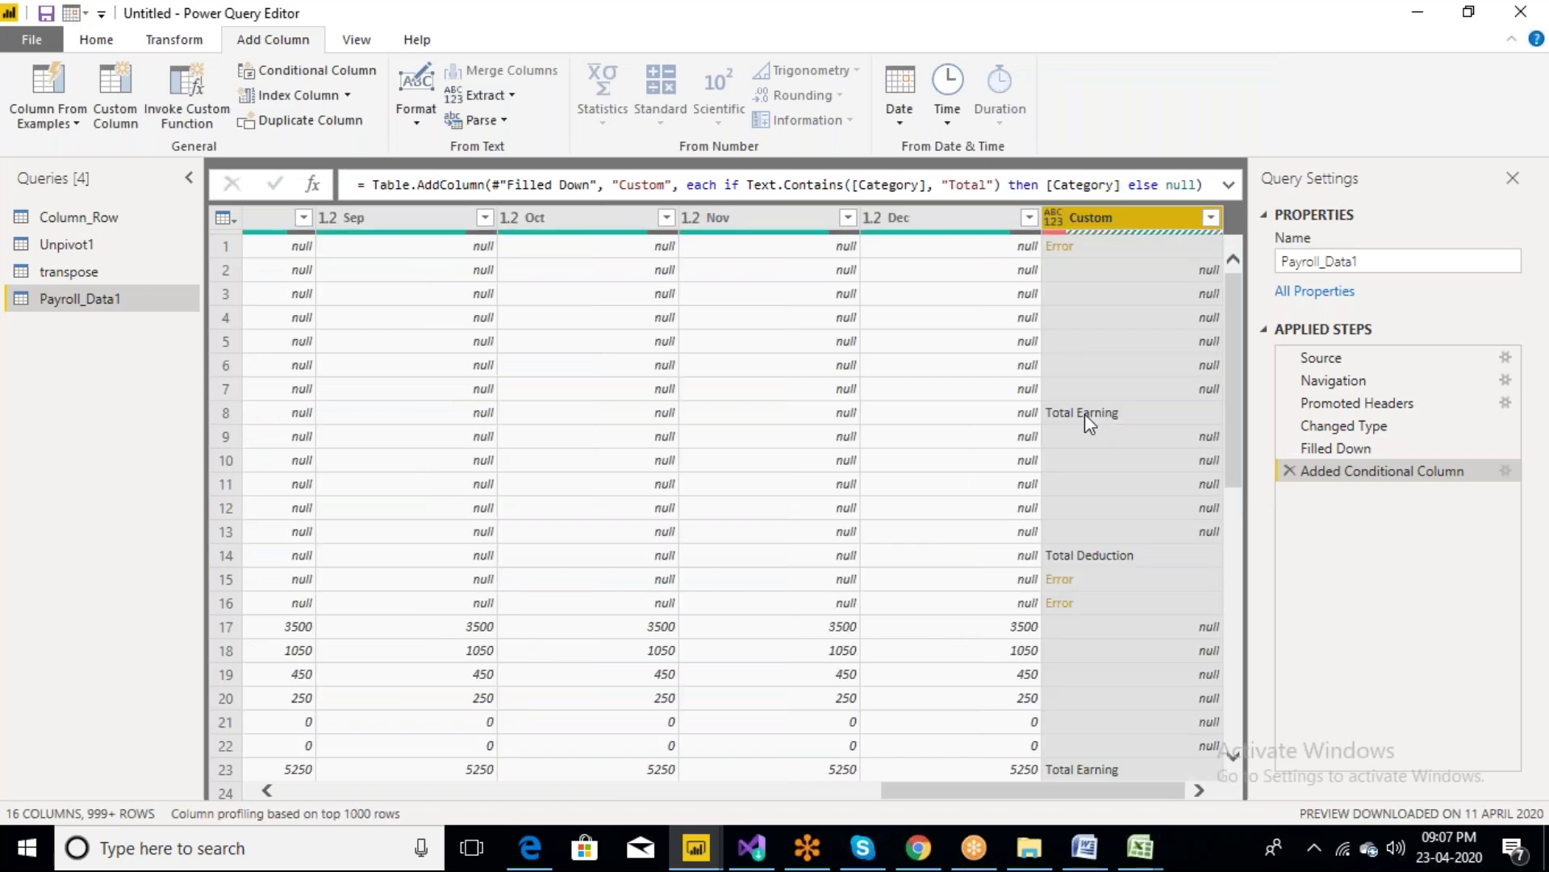
Examine the Total Earning and Total Deduction entries in the Custom column across the first employees' rows
left_click(1084, 413)
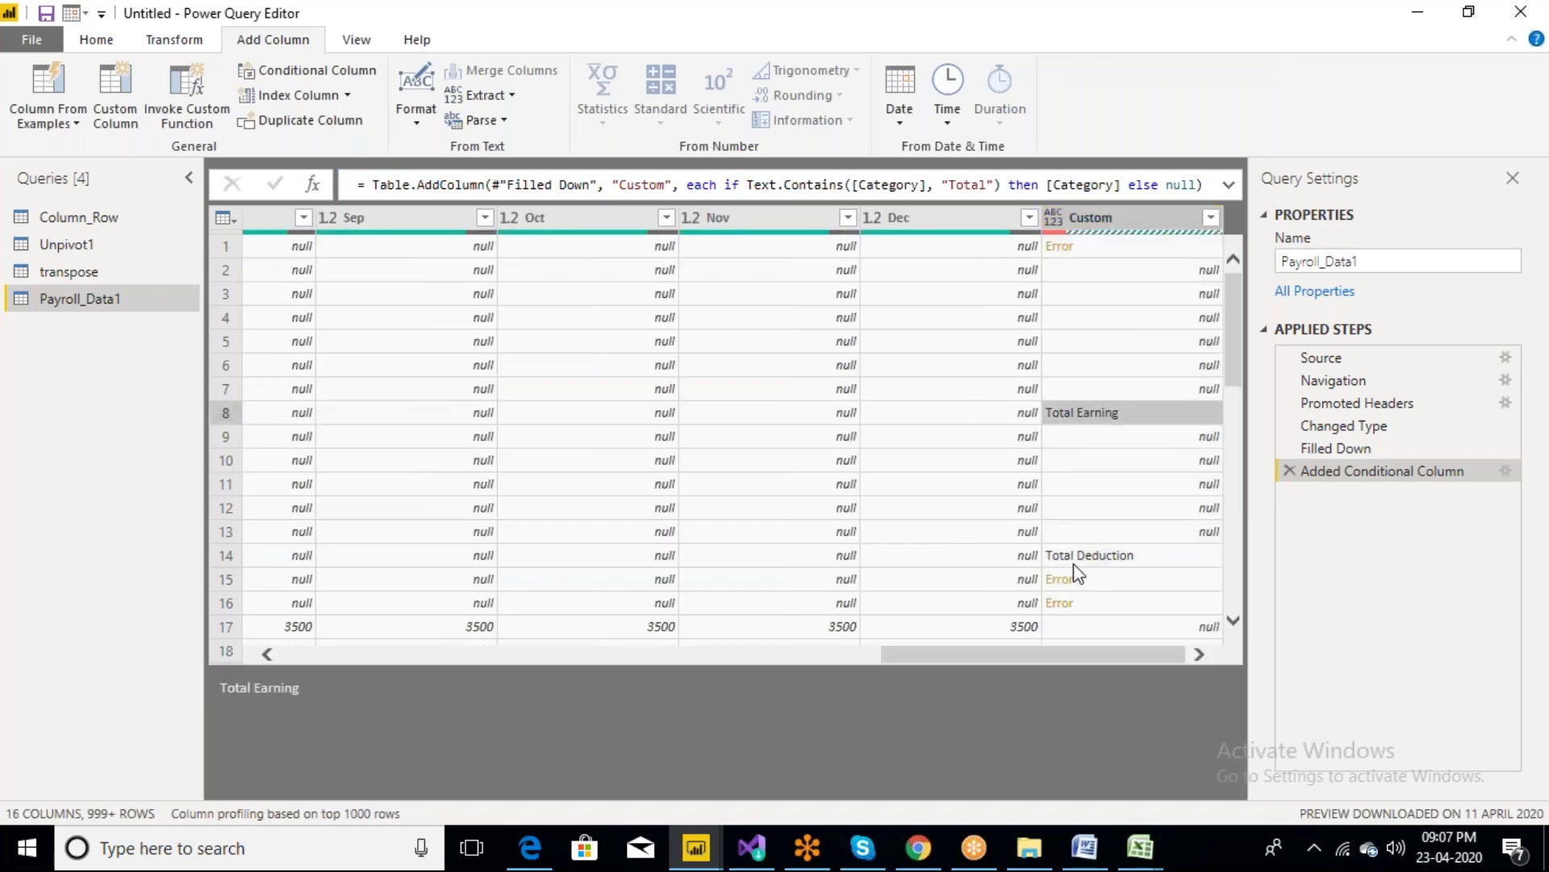
left_click(1075, 565)
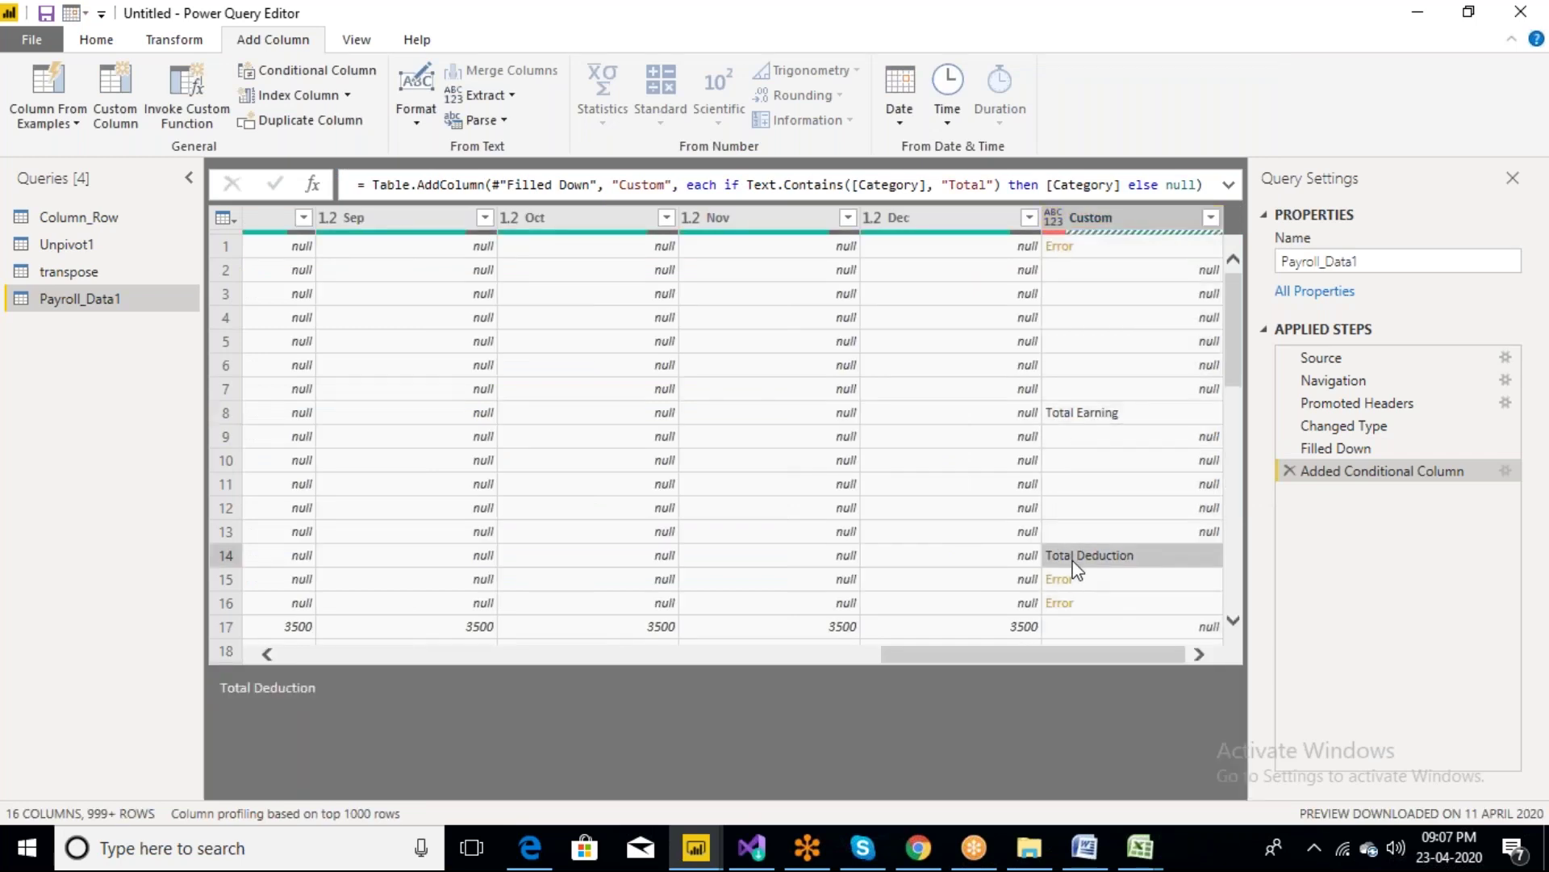
left_click(1234, 622)
scroll(1087, 521, "down", 4)
left_click(1077, 465)
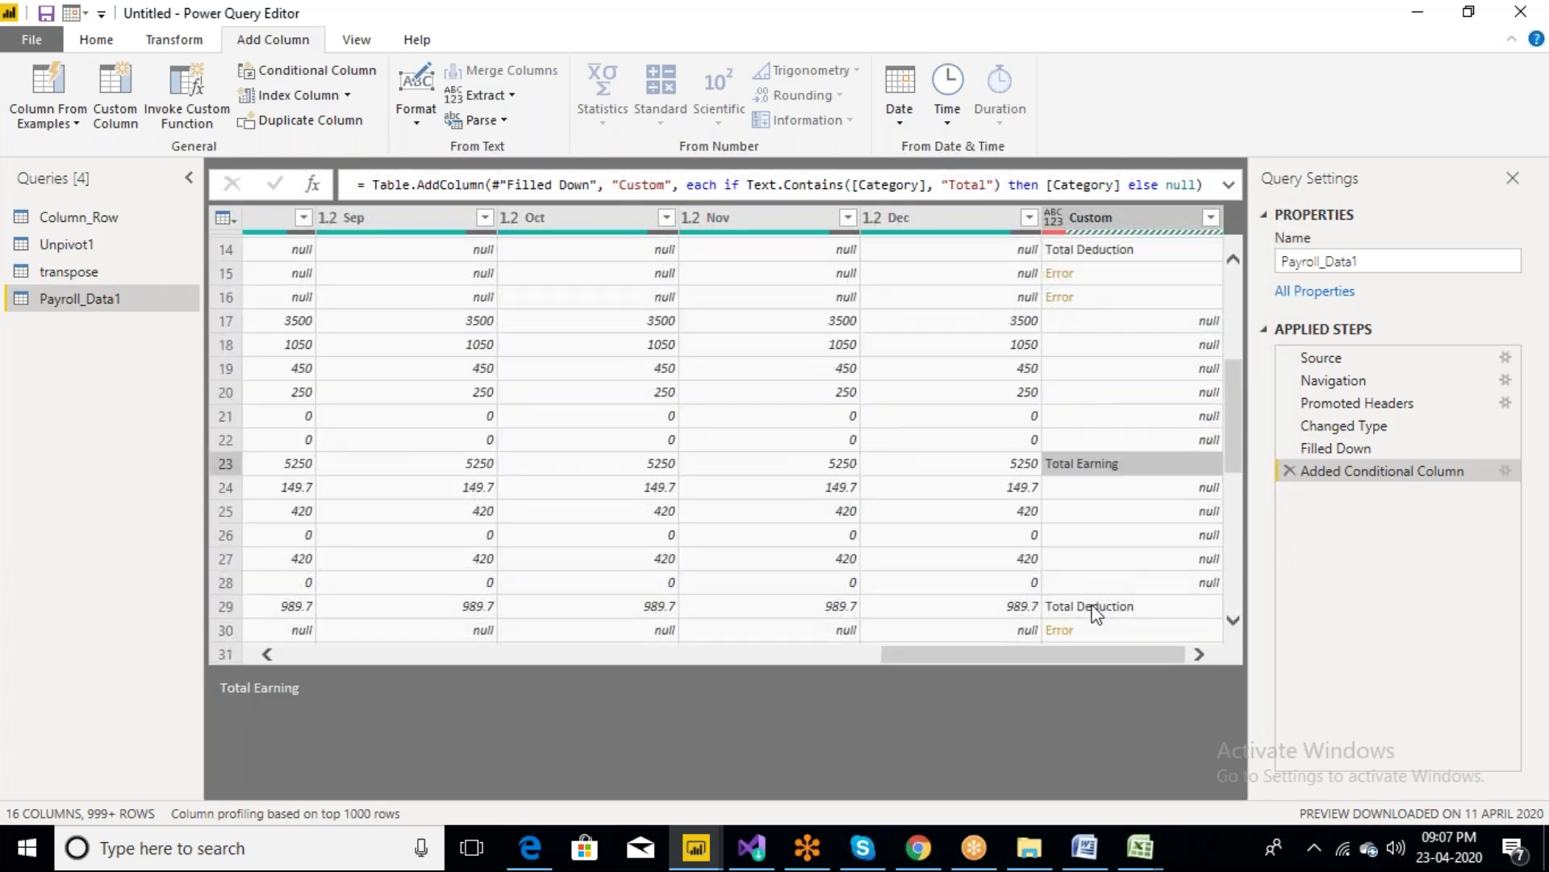
left_click(1093, 610)
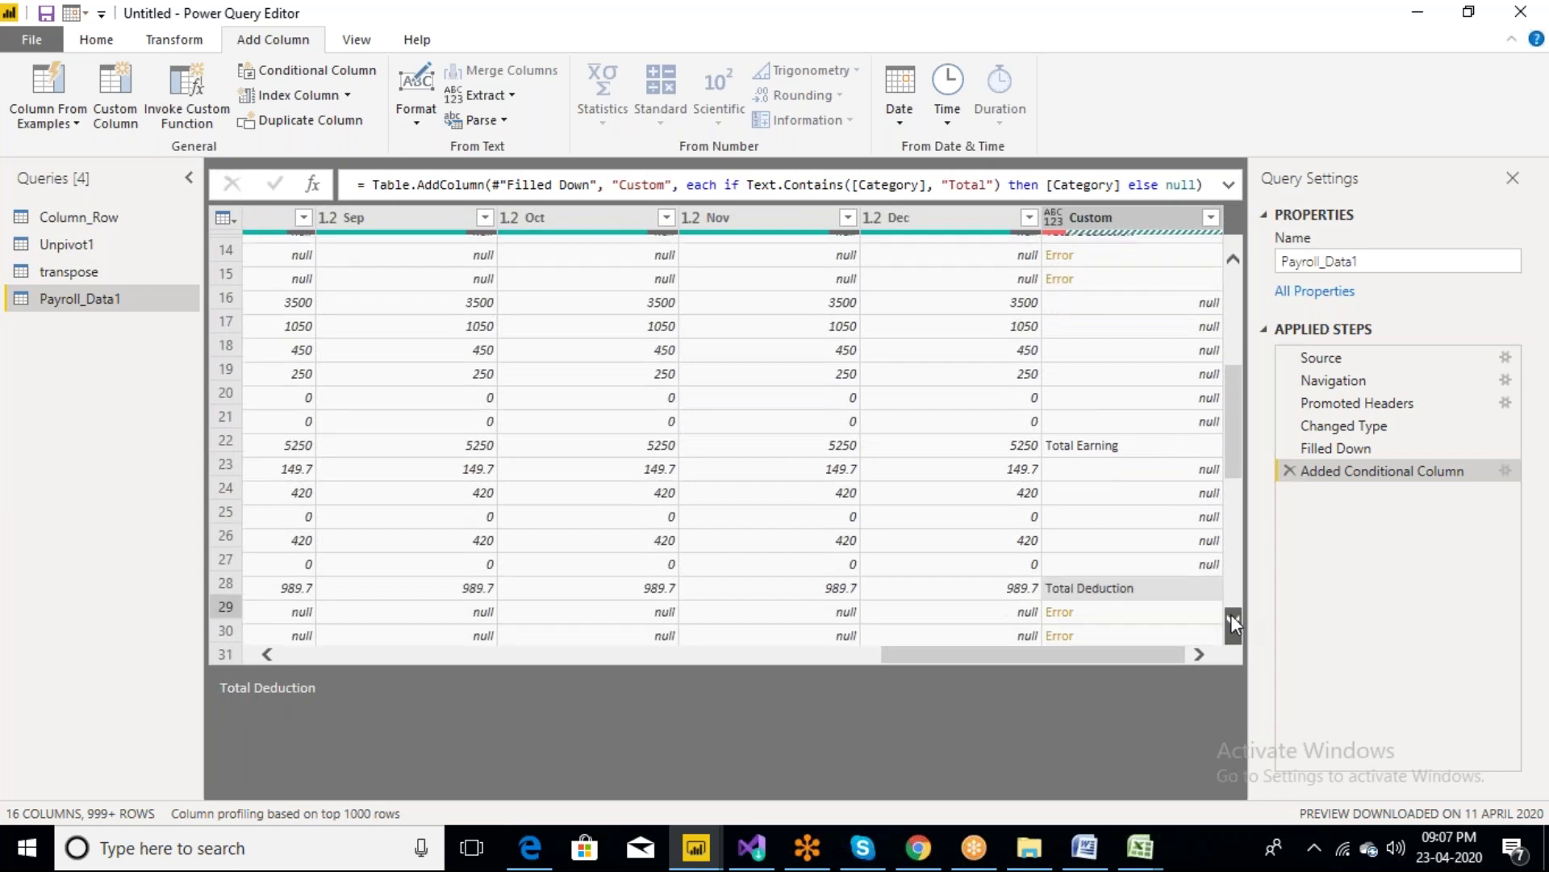
left_click(1234, 621)
Move the Custom column from the end of the table to between Designation and Category
left_click(1116, 214)
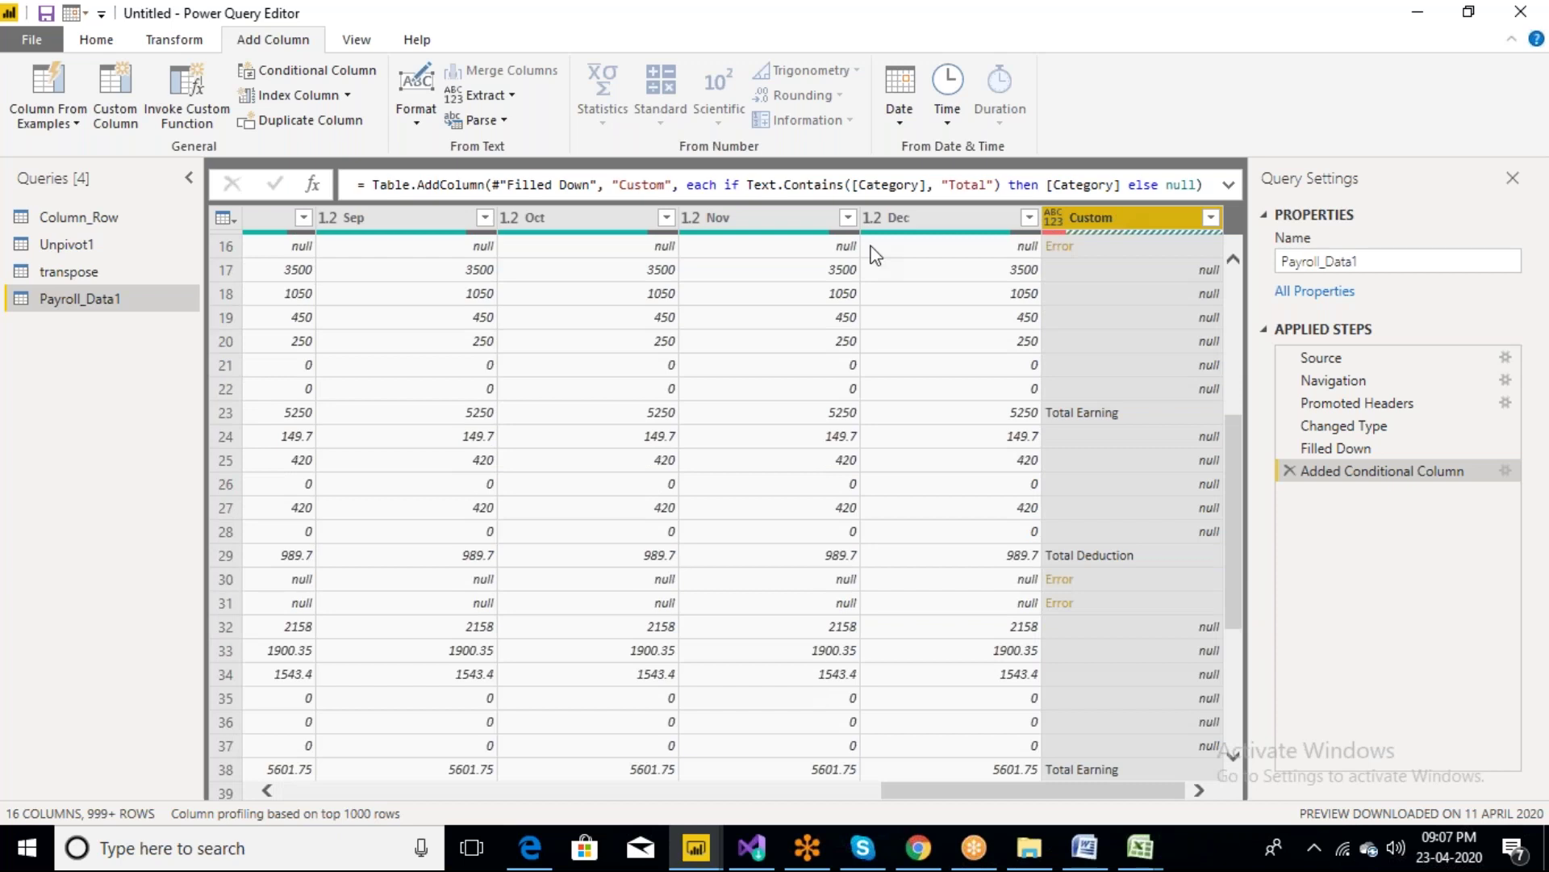
left_click_drag(876, 256, 393, 238)
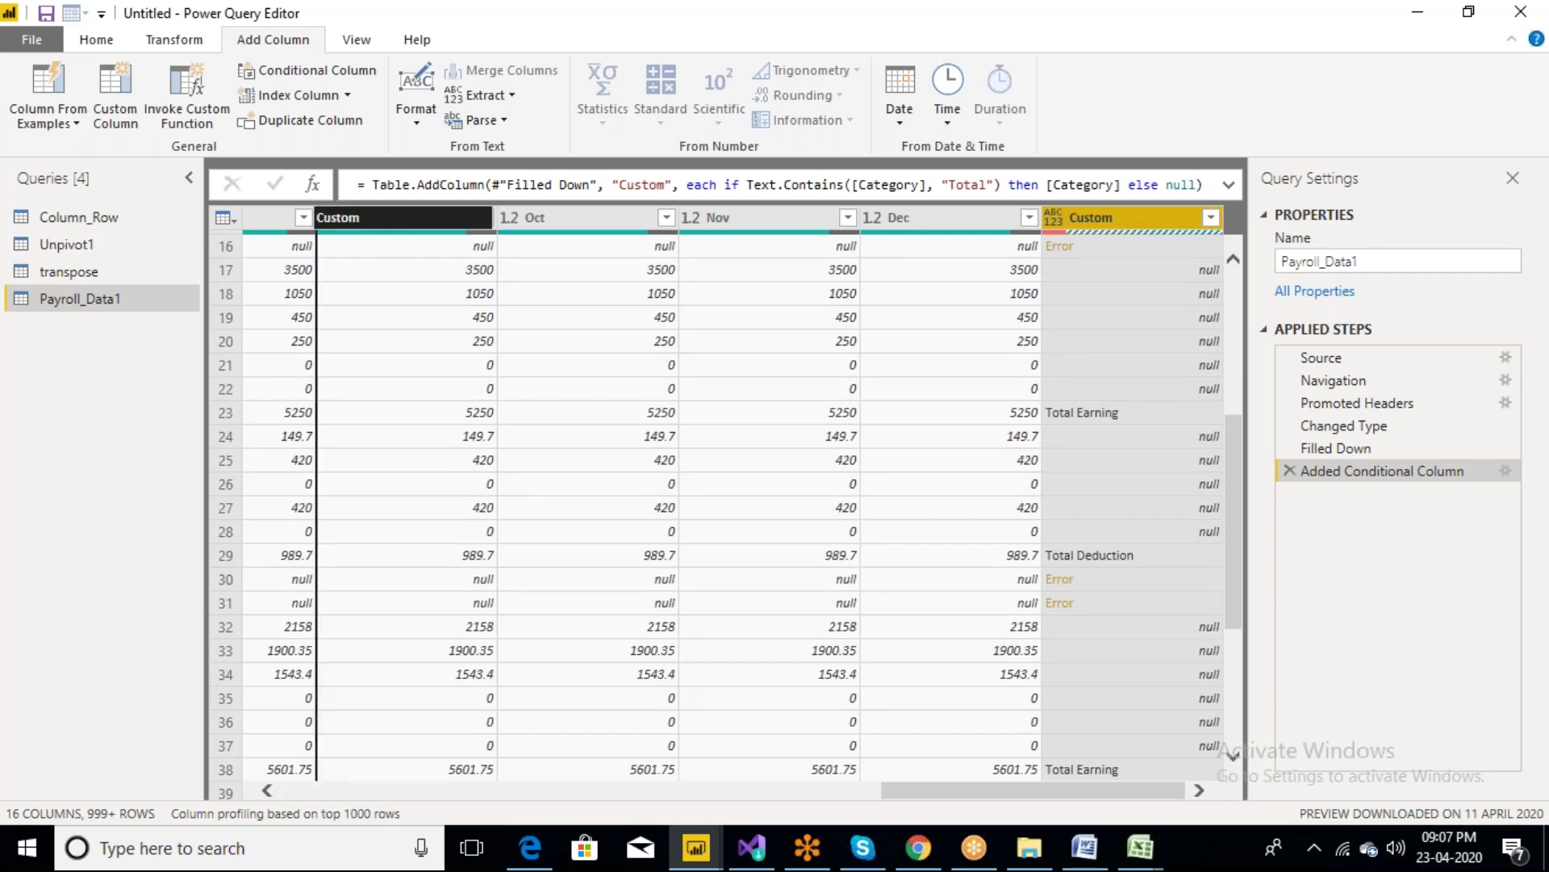
left_click_drag(393, 238, 393, 239)
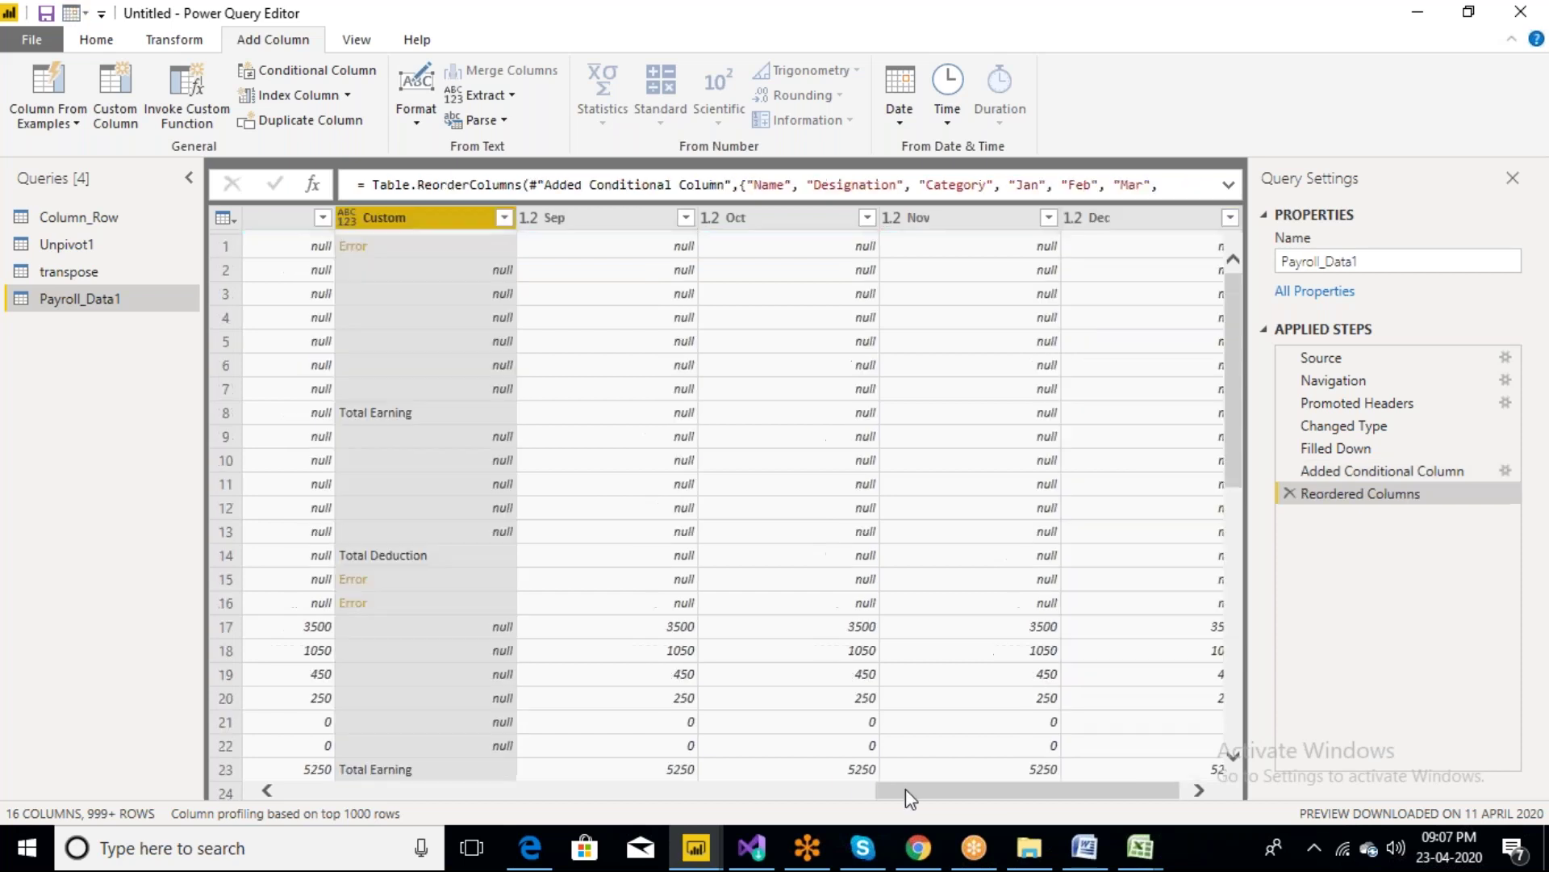
left_click(793, 791)
left_click(707, 795)
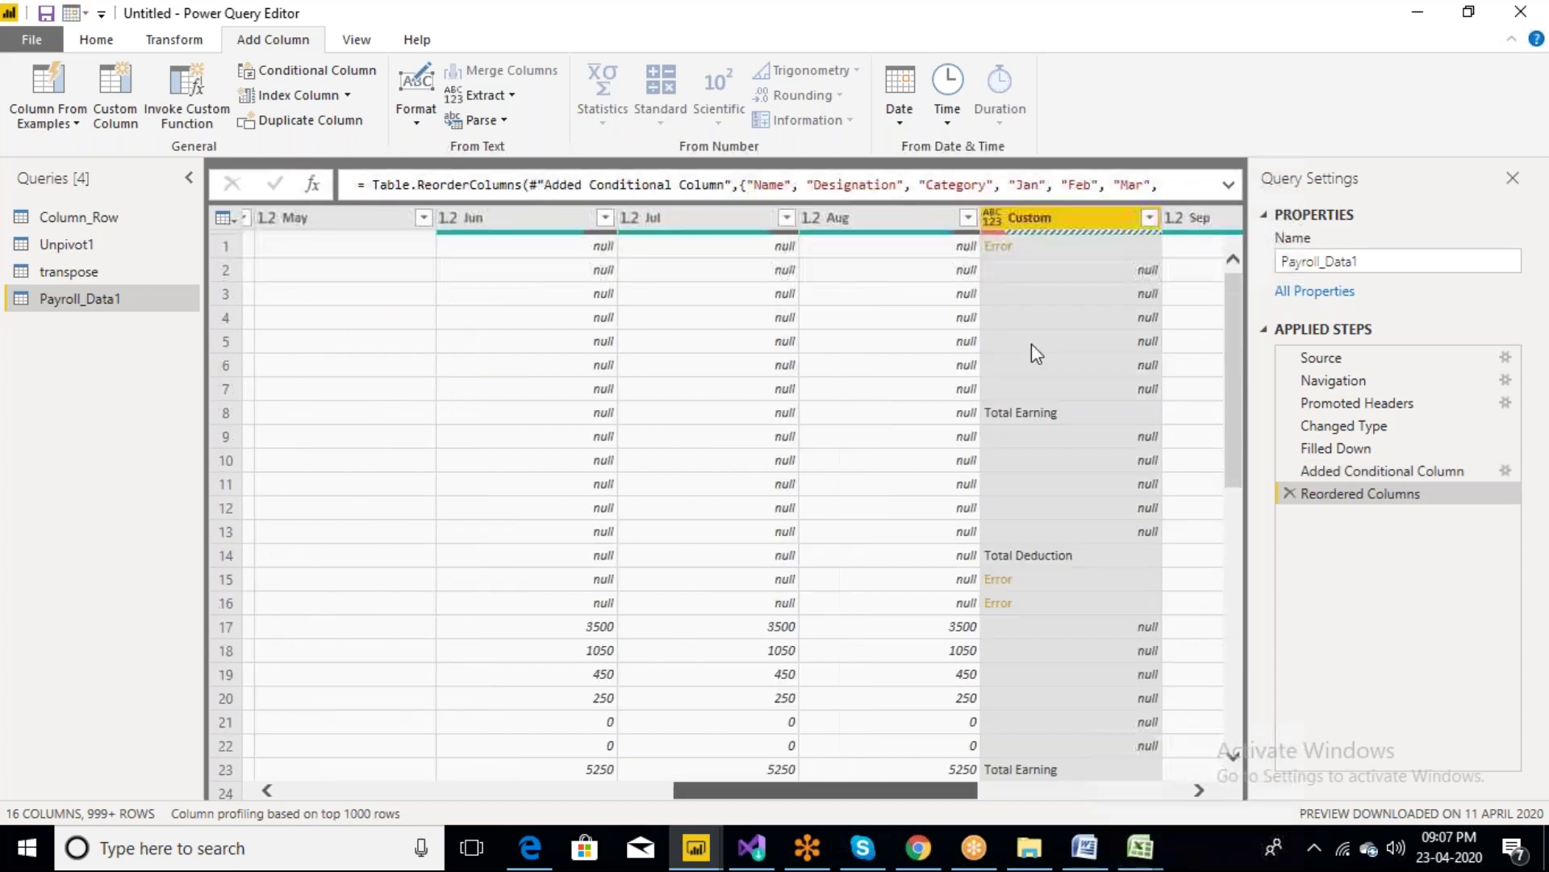
left_click_drag(1059, 218, 349, 240)
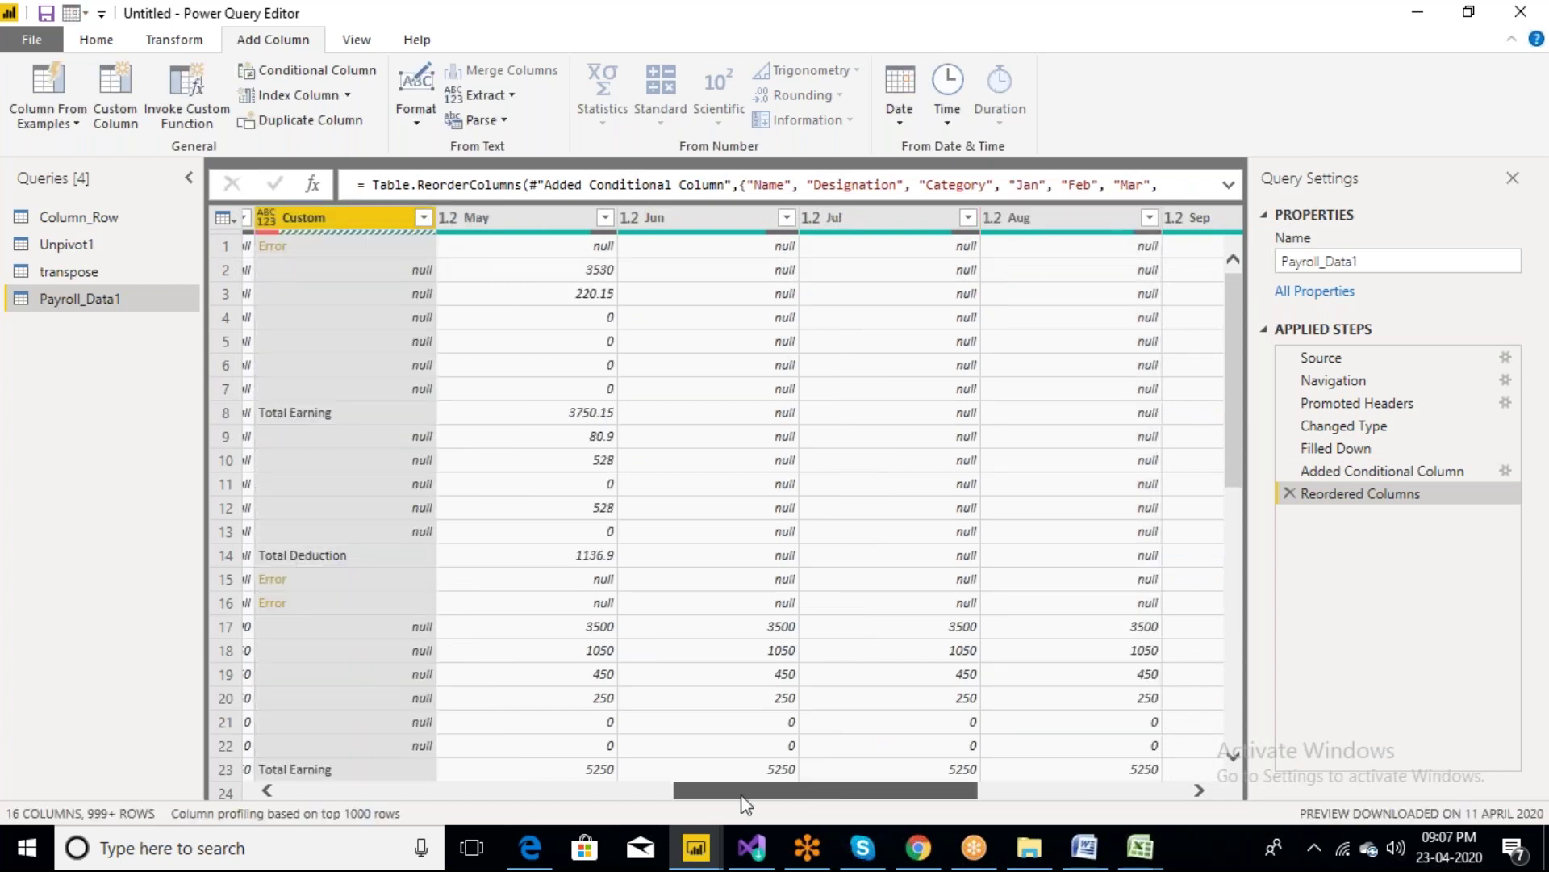
left_click_drag(746, 805, 613, 803)
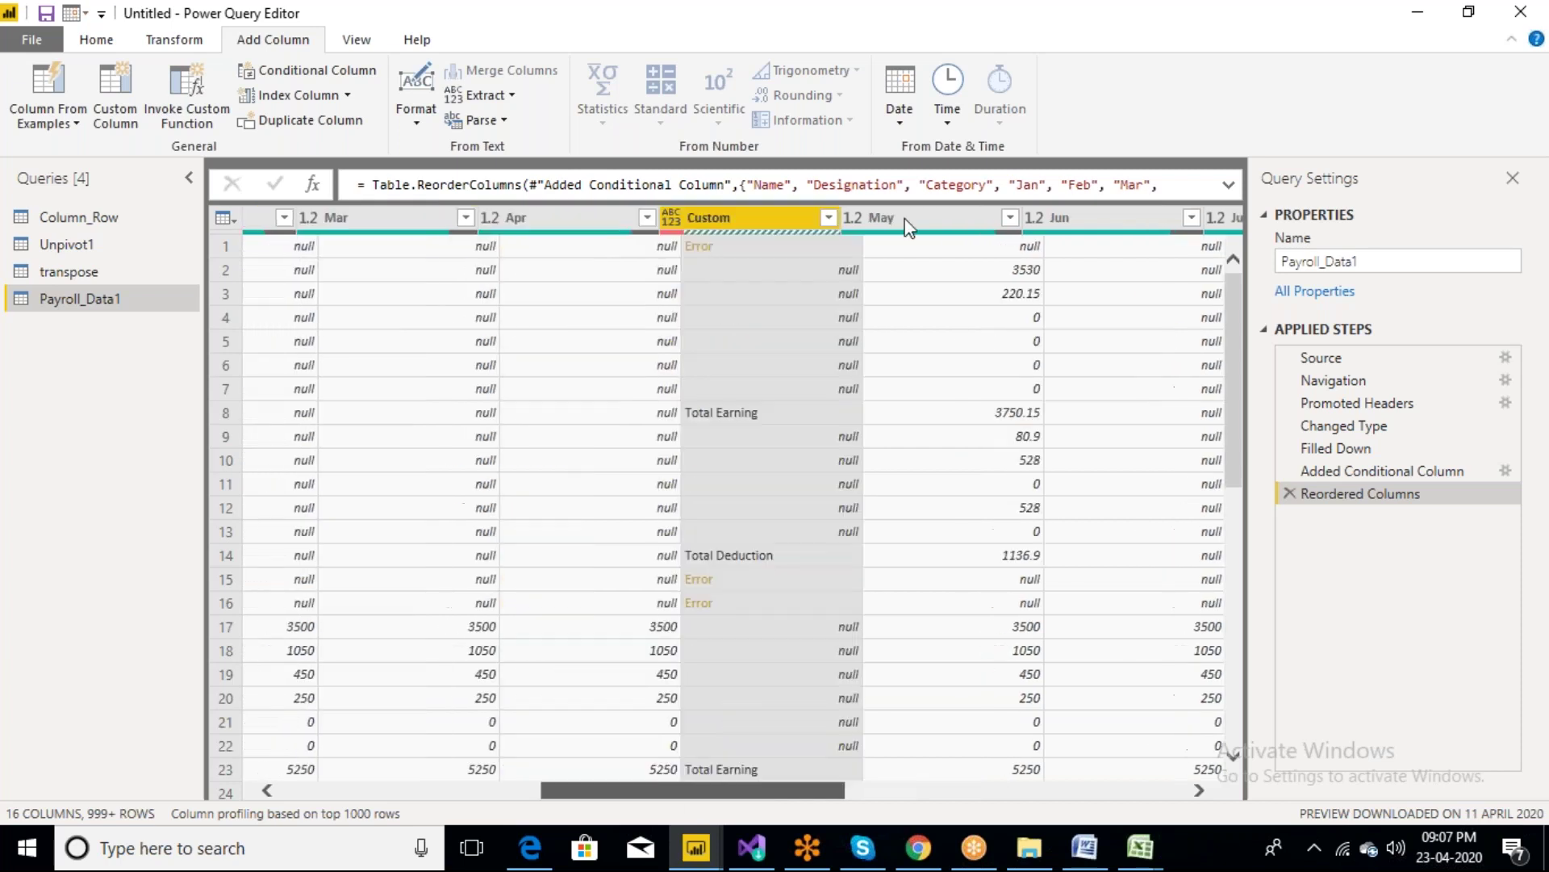
left_click_drag(759, 218, 385, 237)
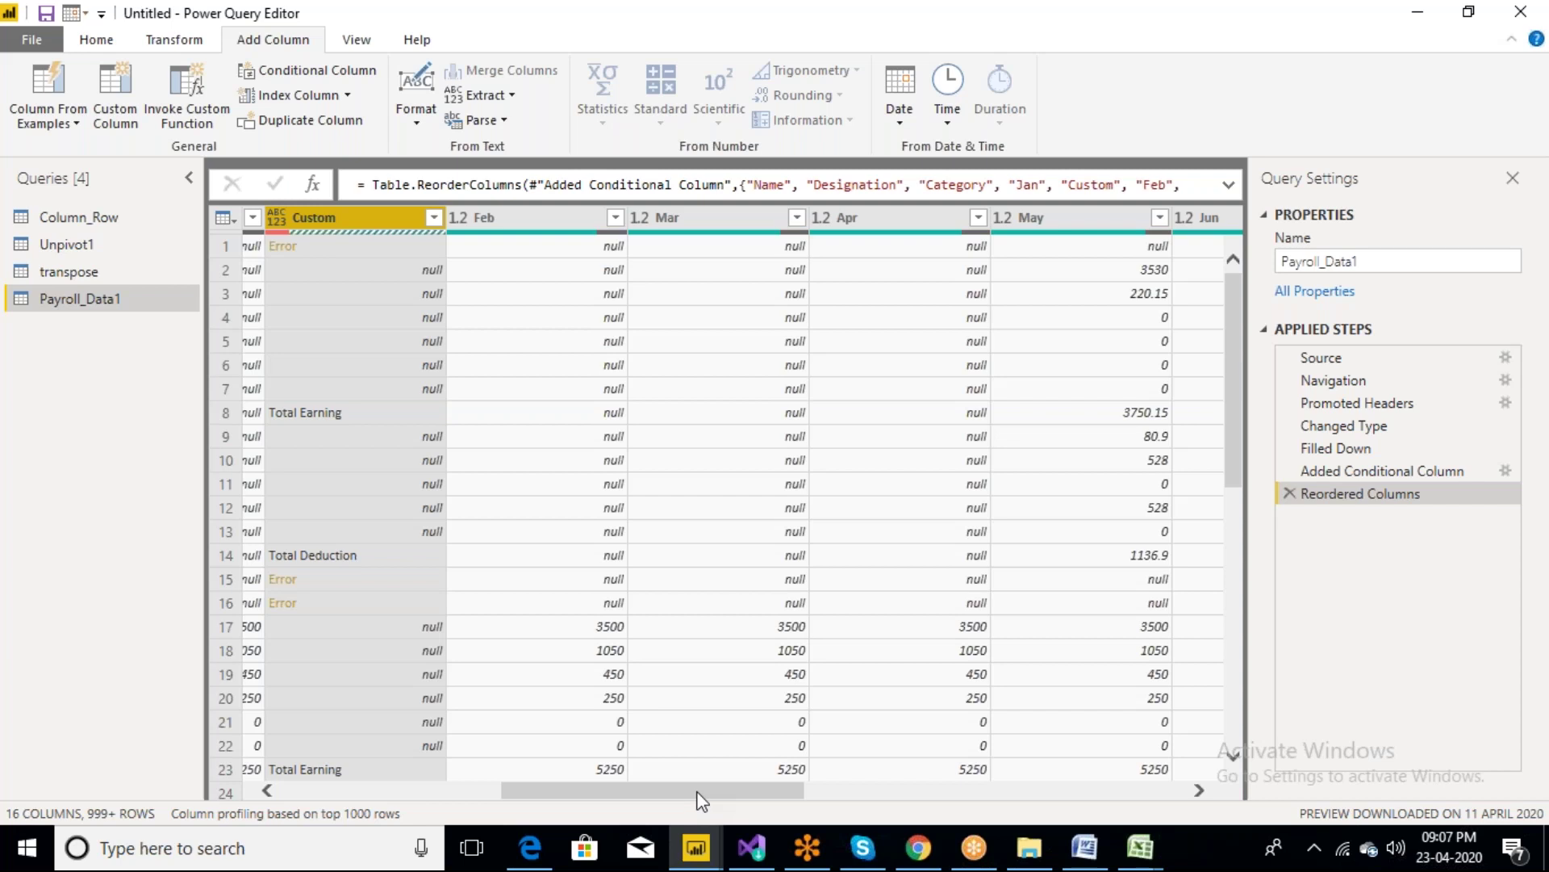
left_click_drag(580, 804, 417, 804)
left_click_drag(643, 253, 500, 240)
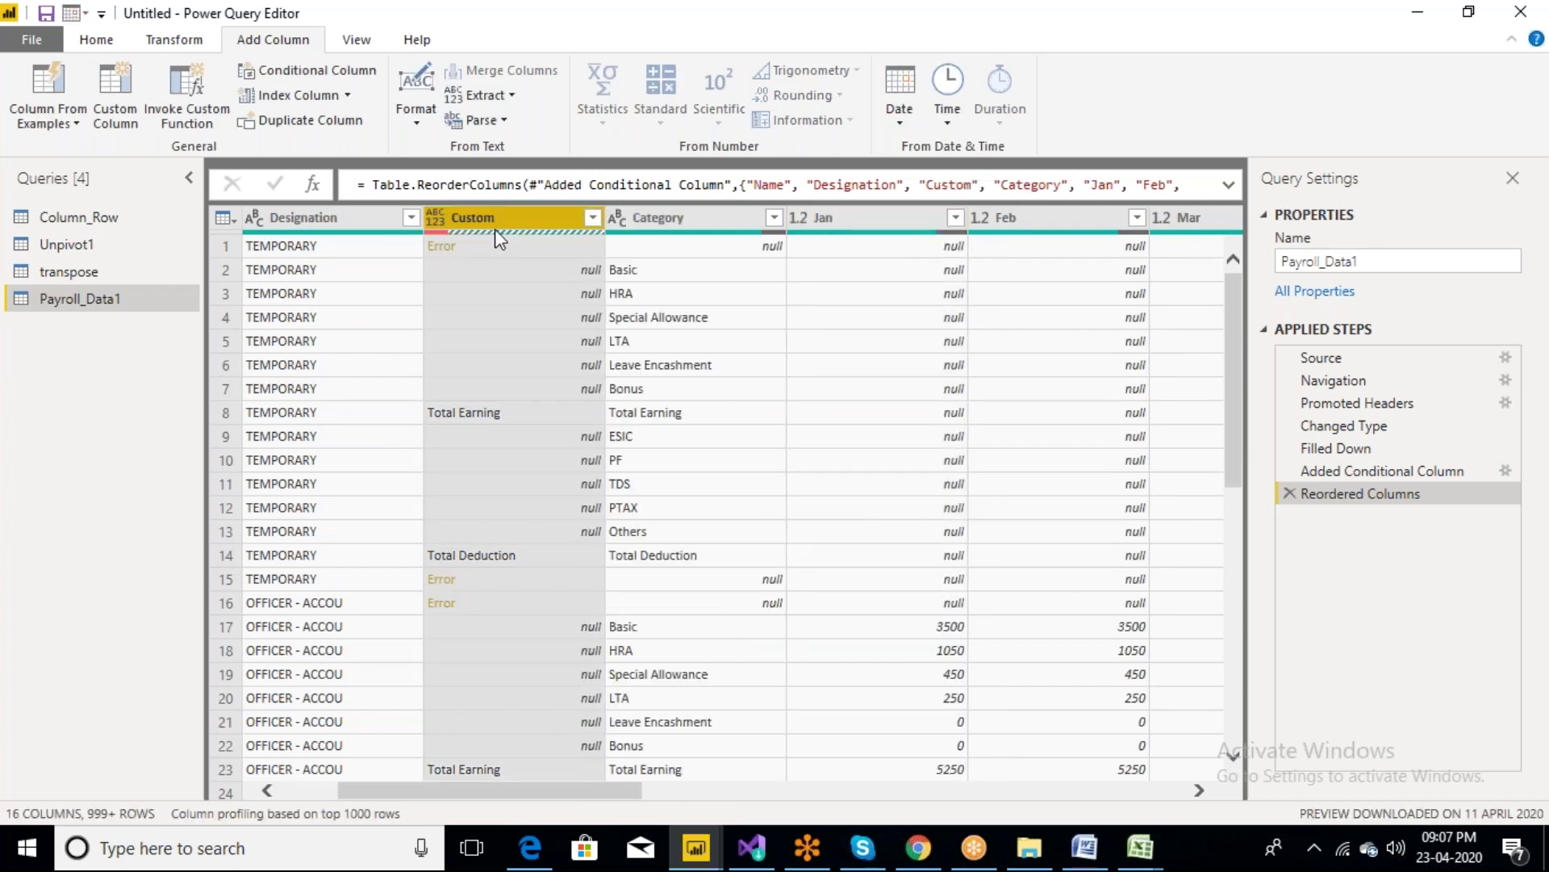
Filter the null rows out of the Category column
left_click(690, 226)
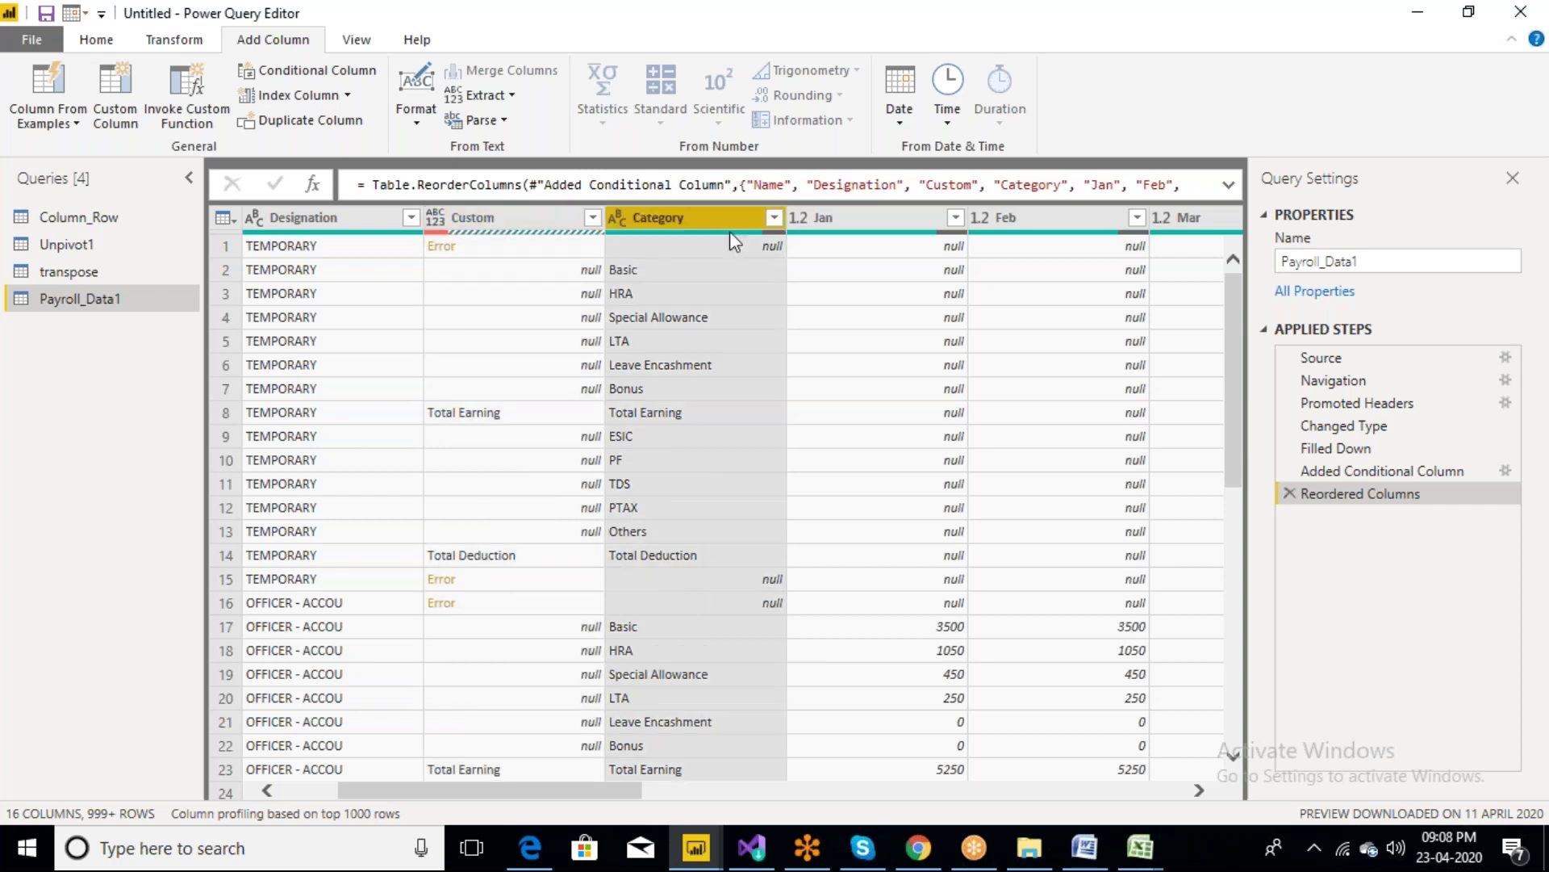
left_click(767, 252)
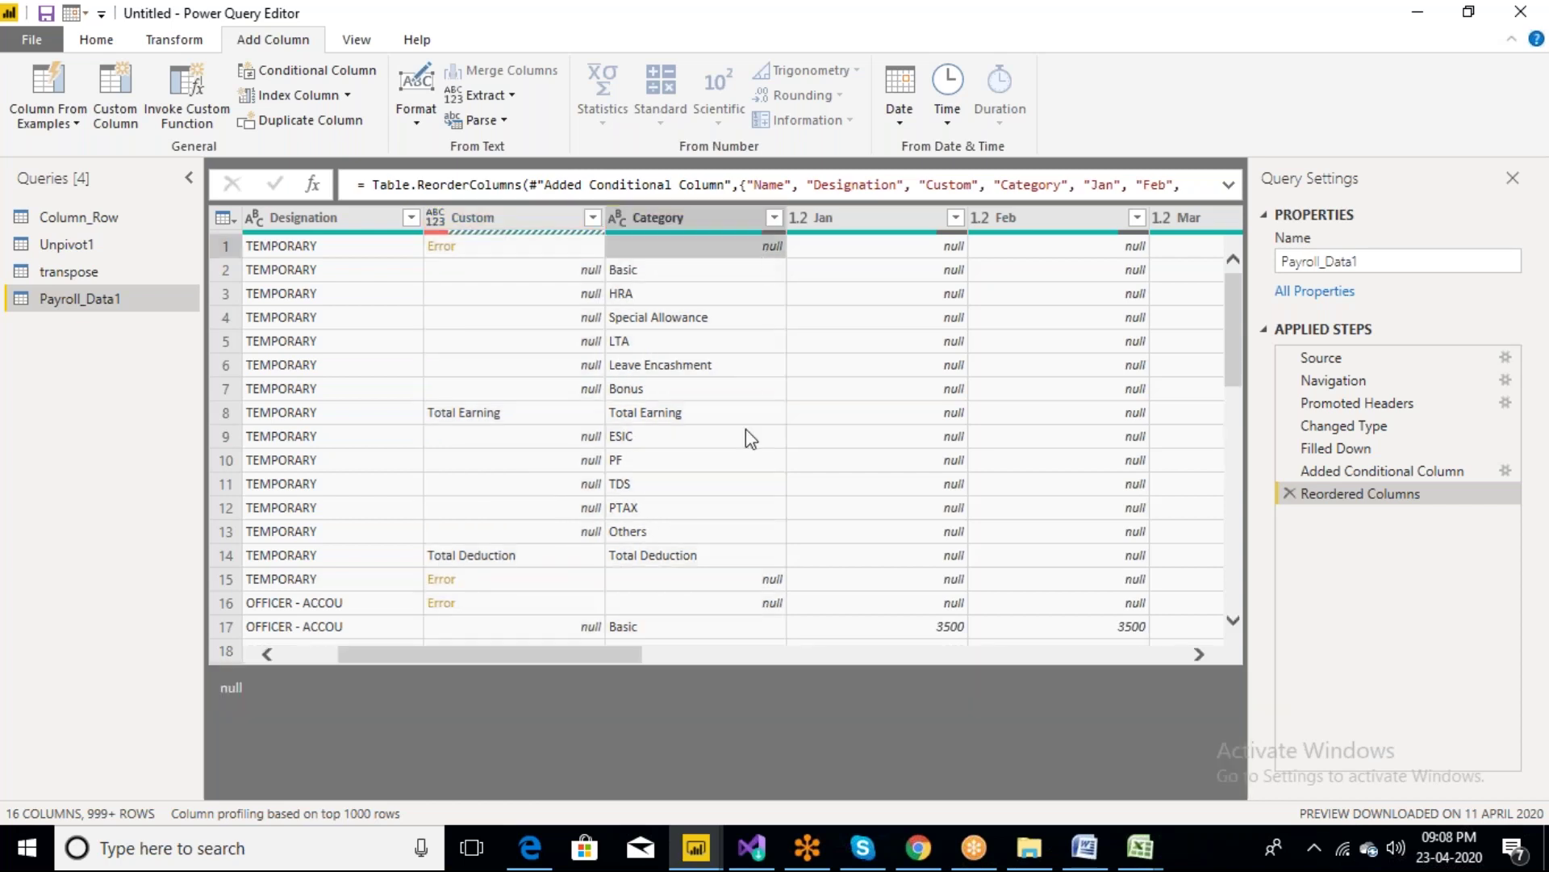
left_click(747, 577)
left_click(748, 602)
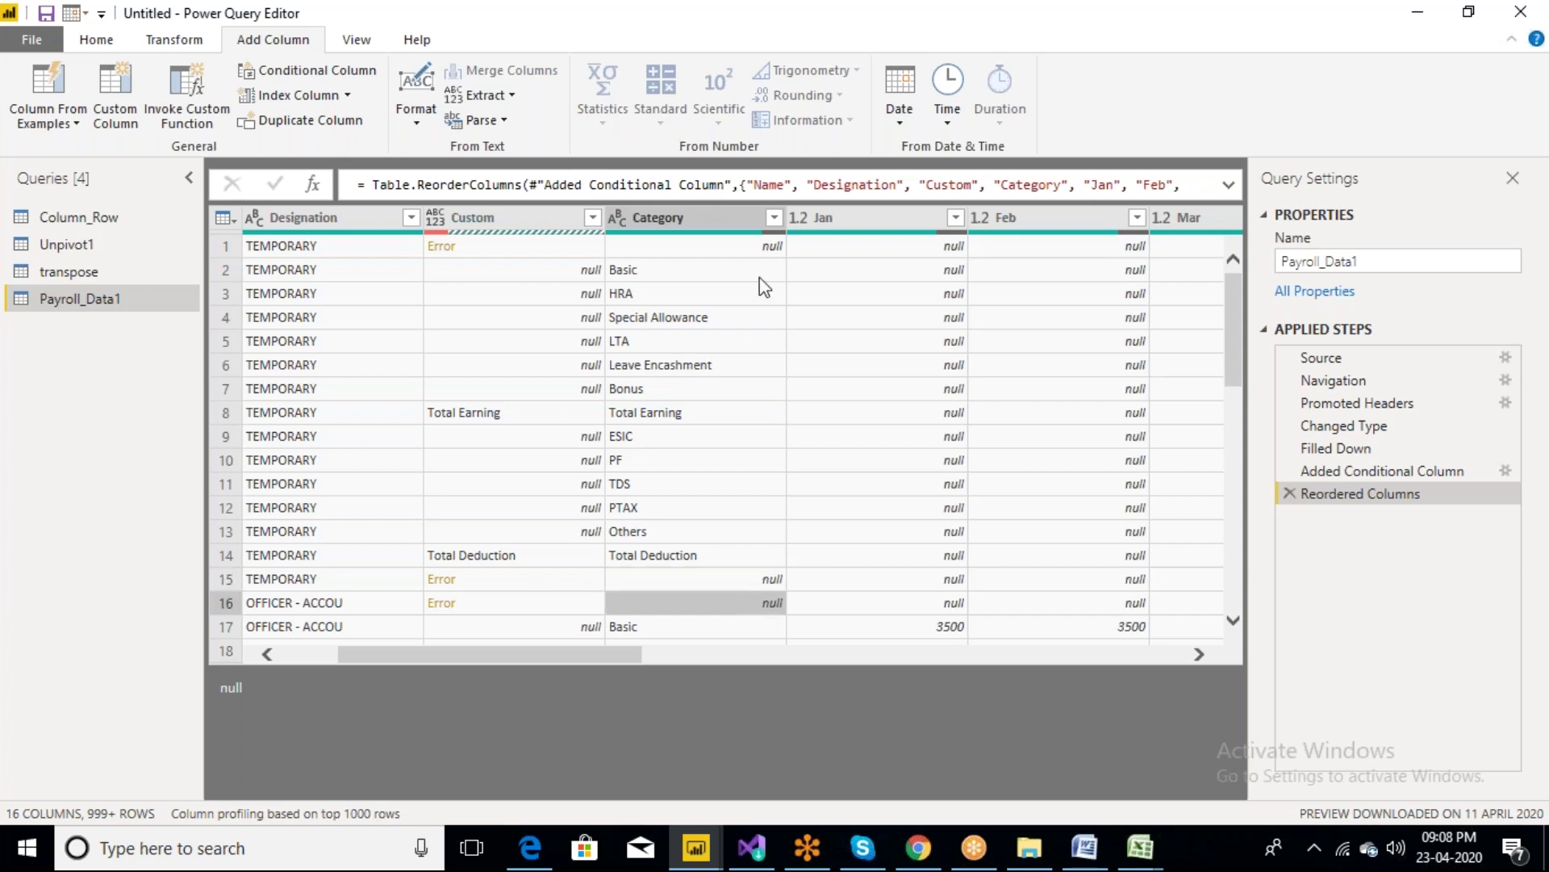
left_click(771, 217)
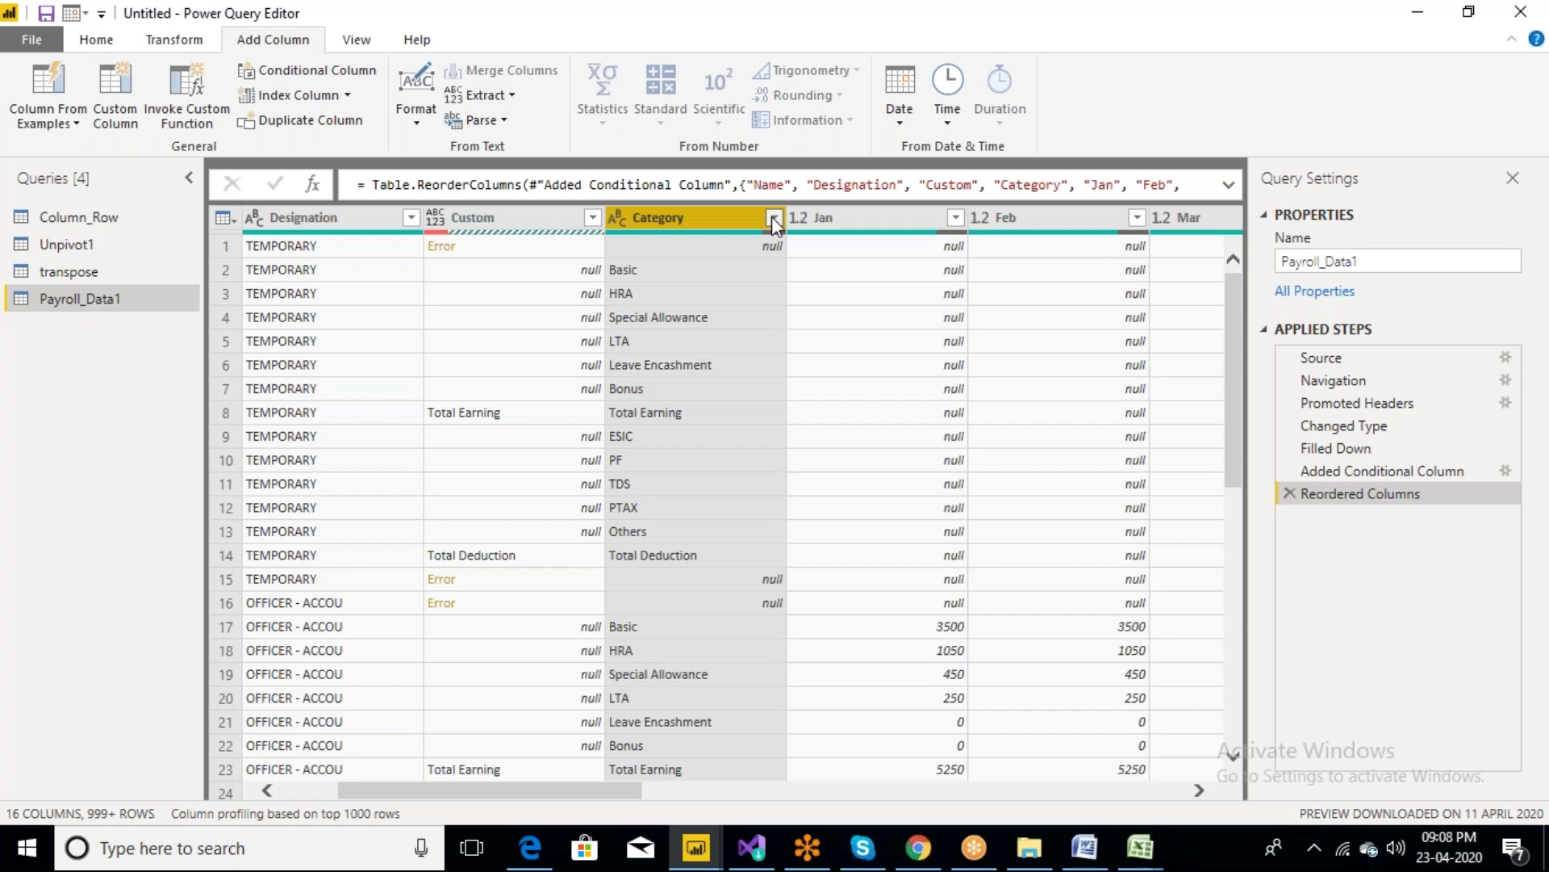
left_click(773, 218)
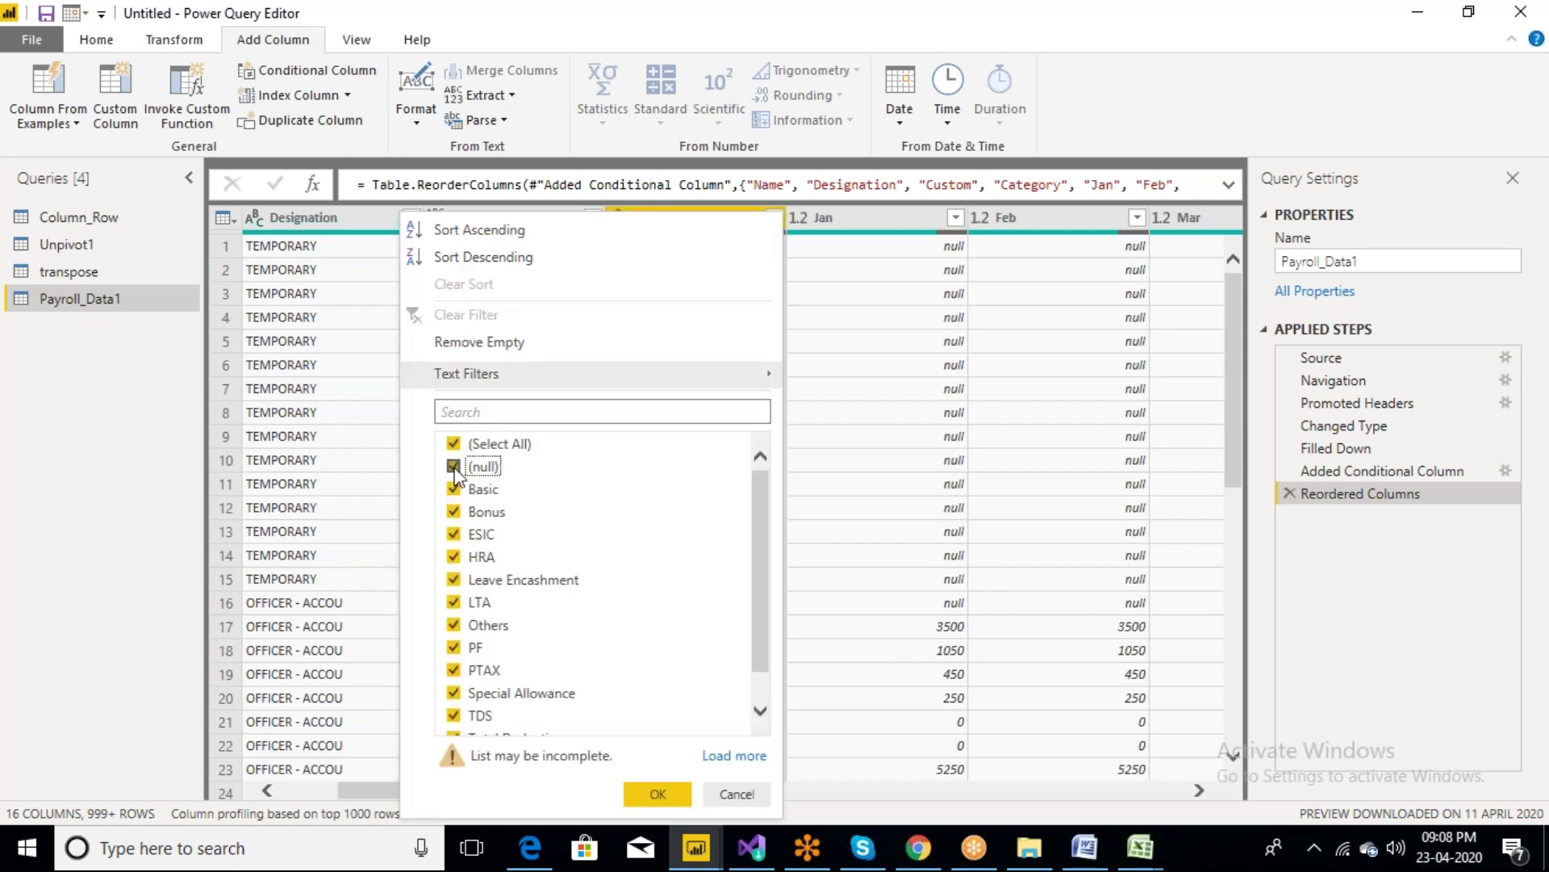
left_click(453, 467)
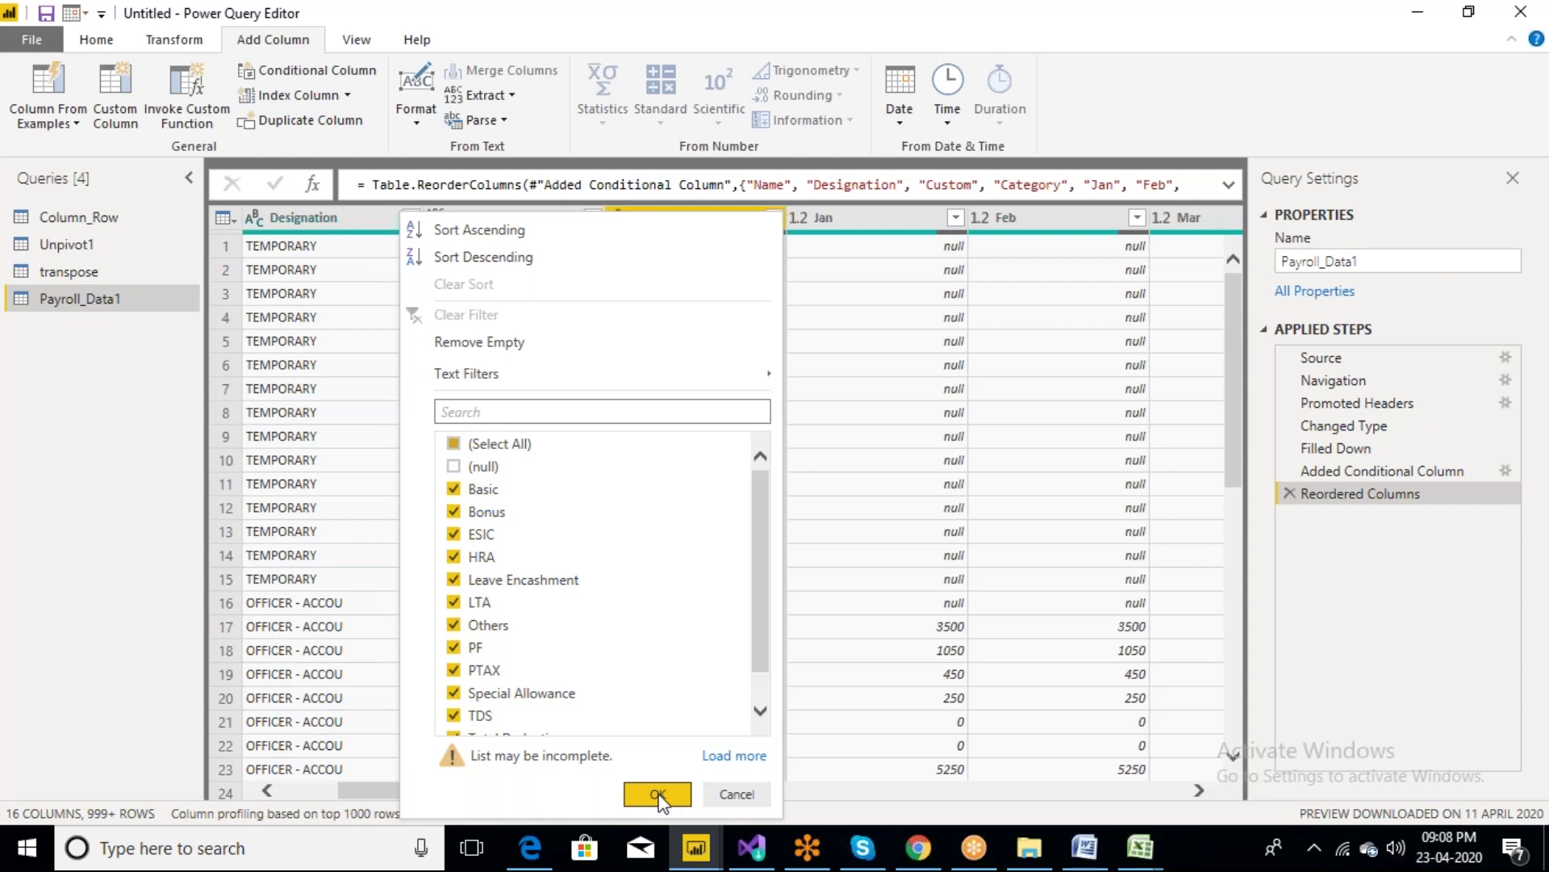
left_click(658, 794)
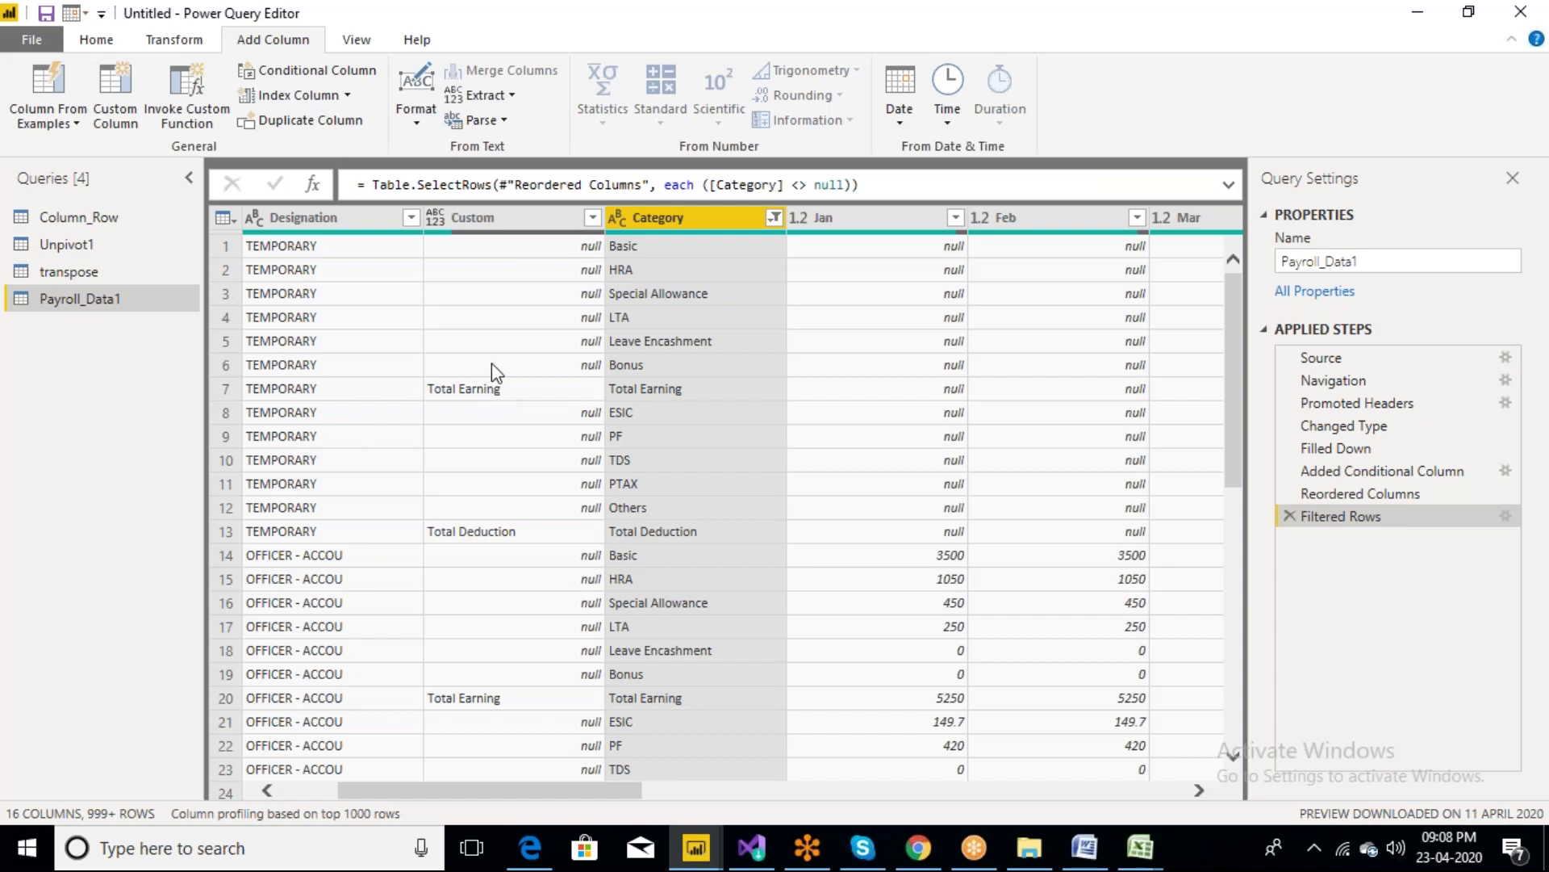
Examine how the Total Earning and Total Deduction entries in the Custom column relate to the category rows above each of them
left_click(482, 219)
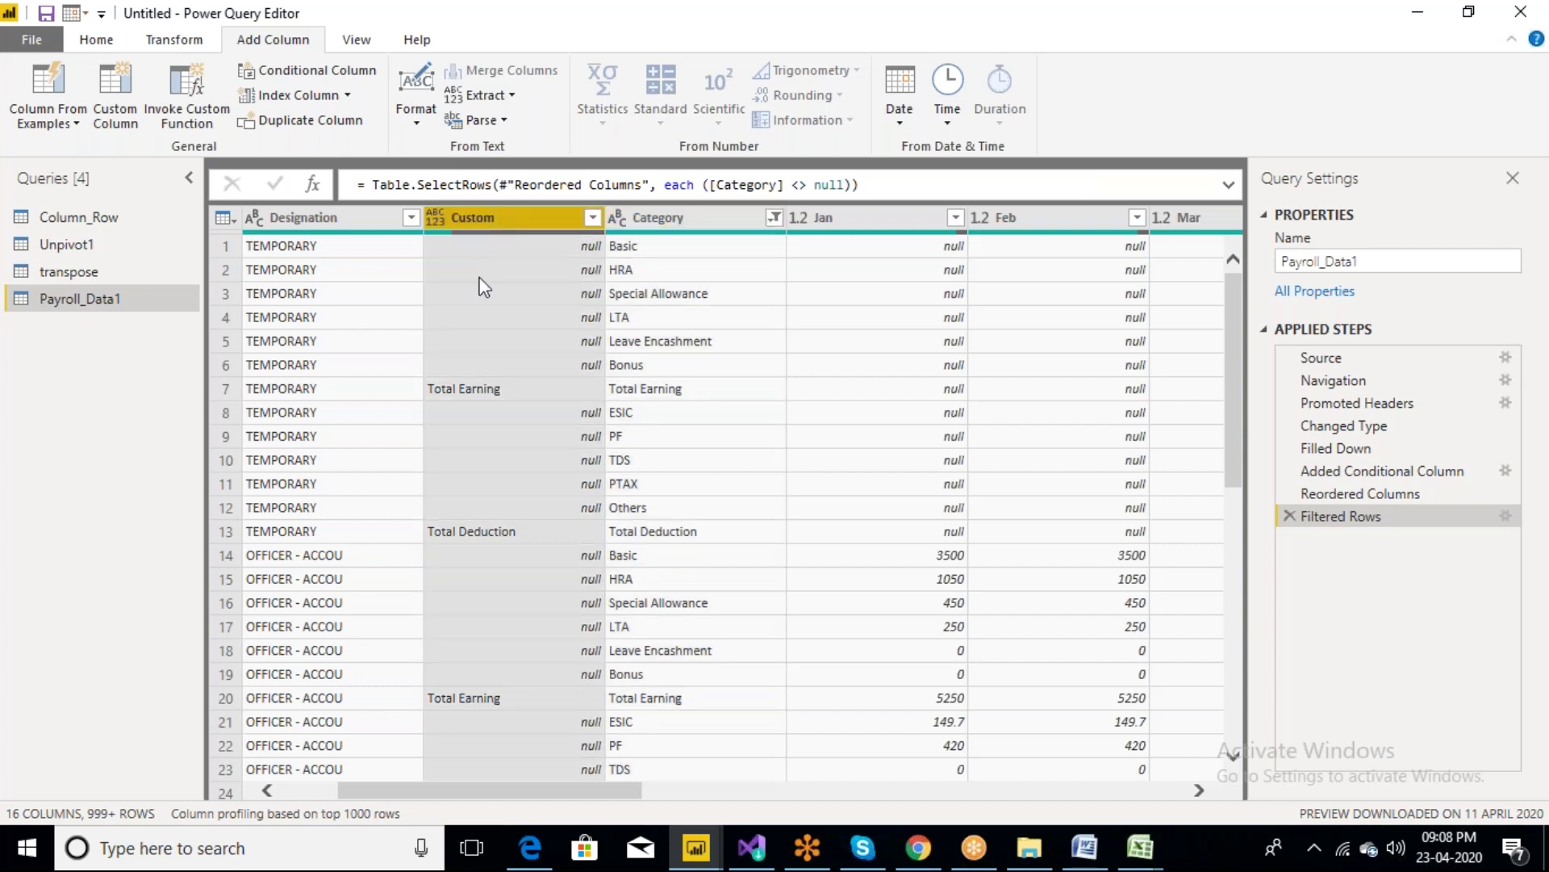
left_click(487, 394)
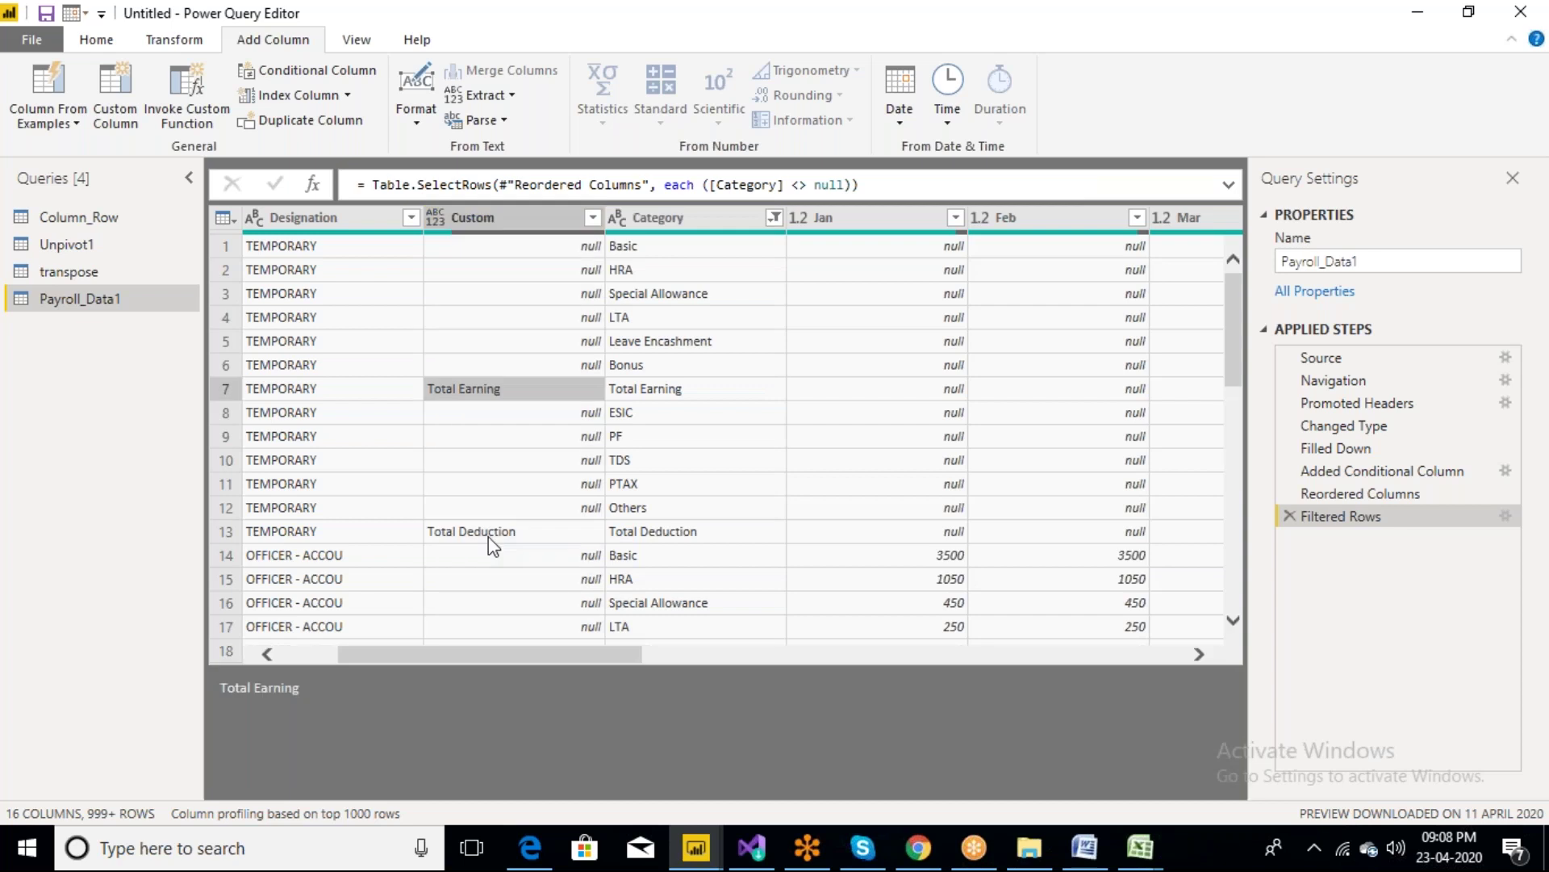
left_click(487, 535)
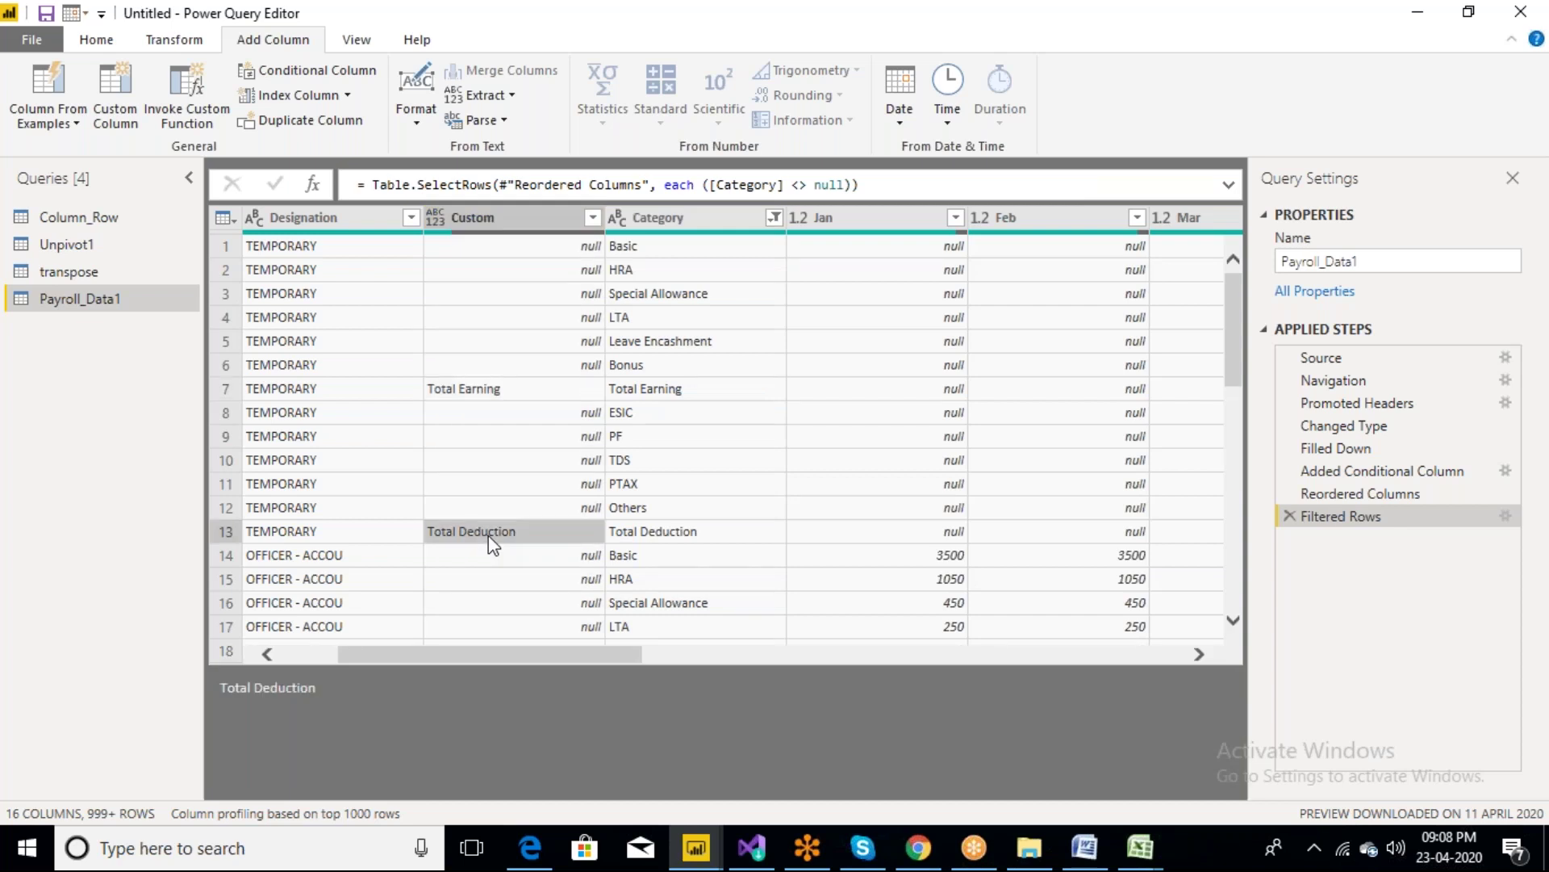
left_click(491, 398)
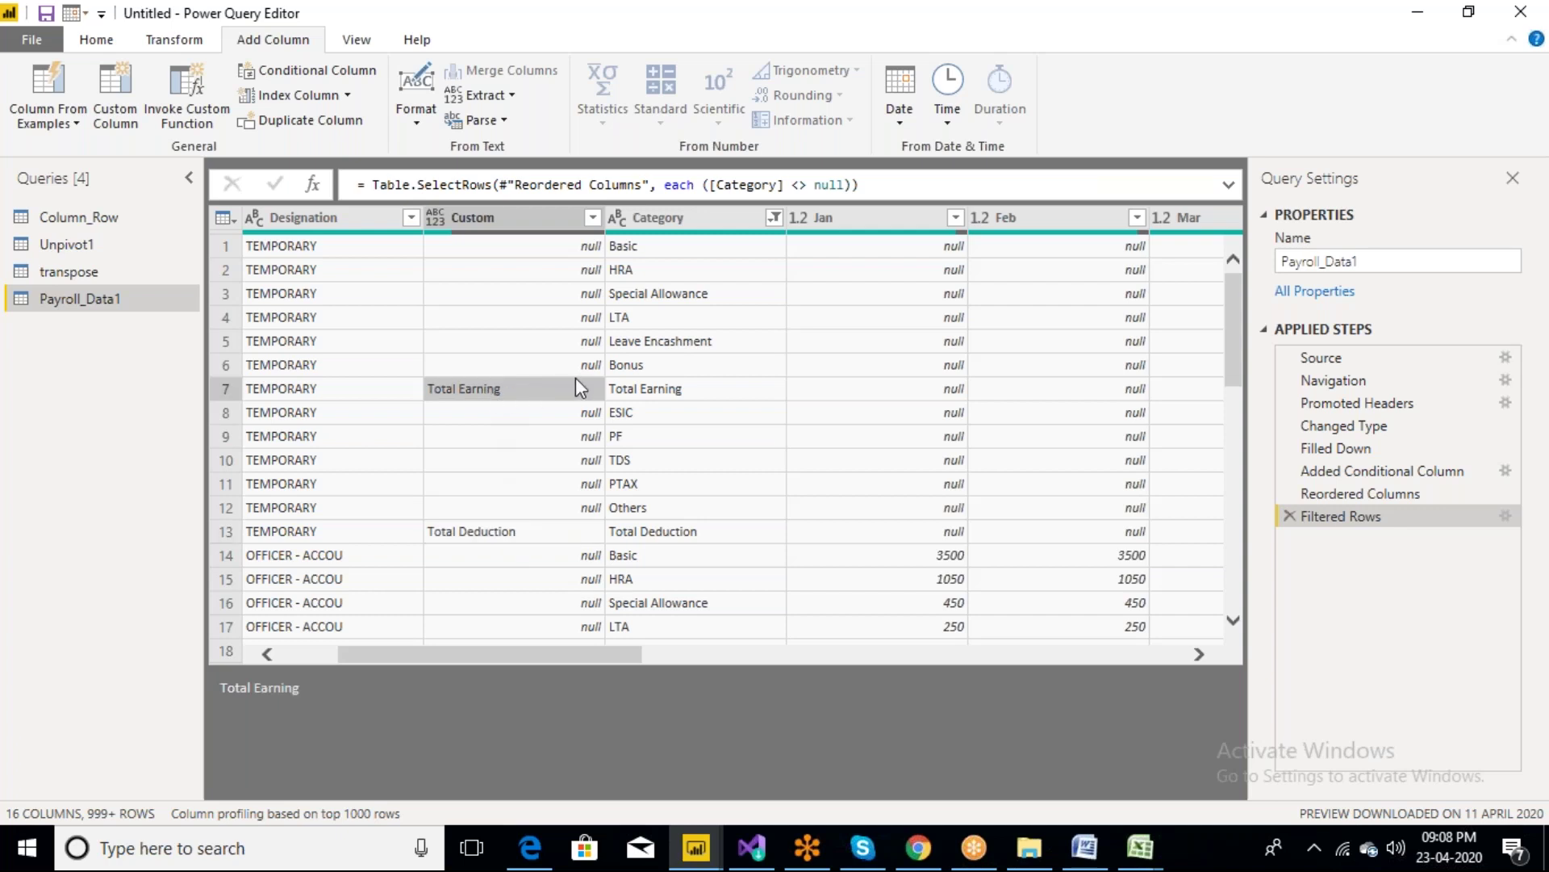
left_click(627, 366)
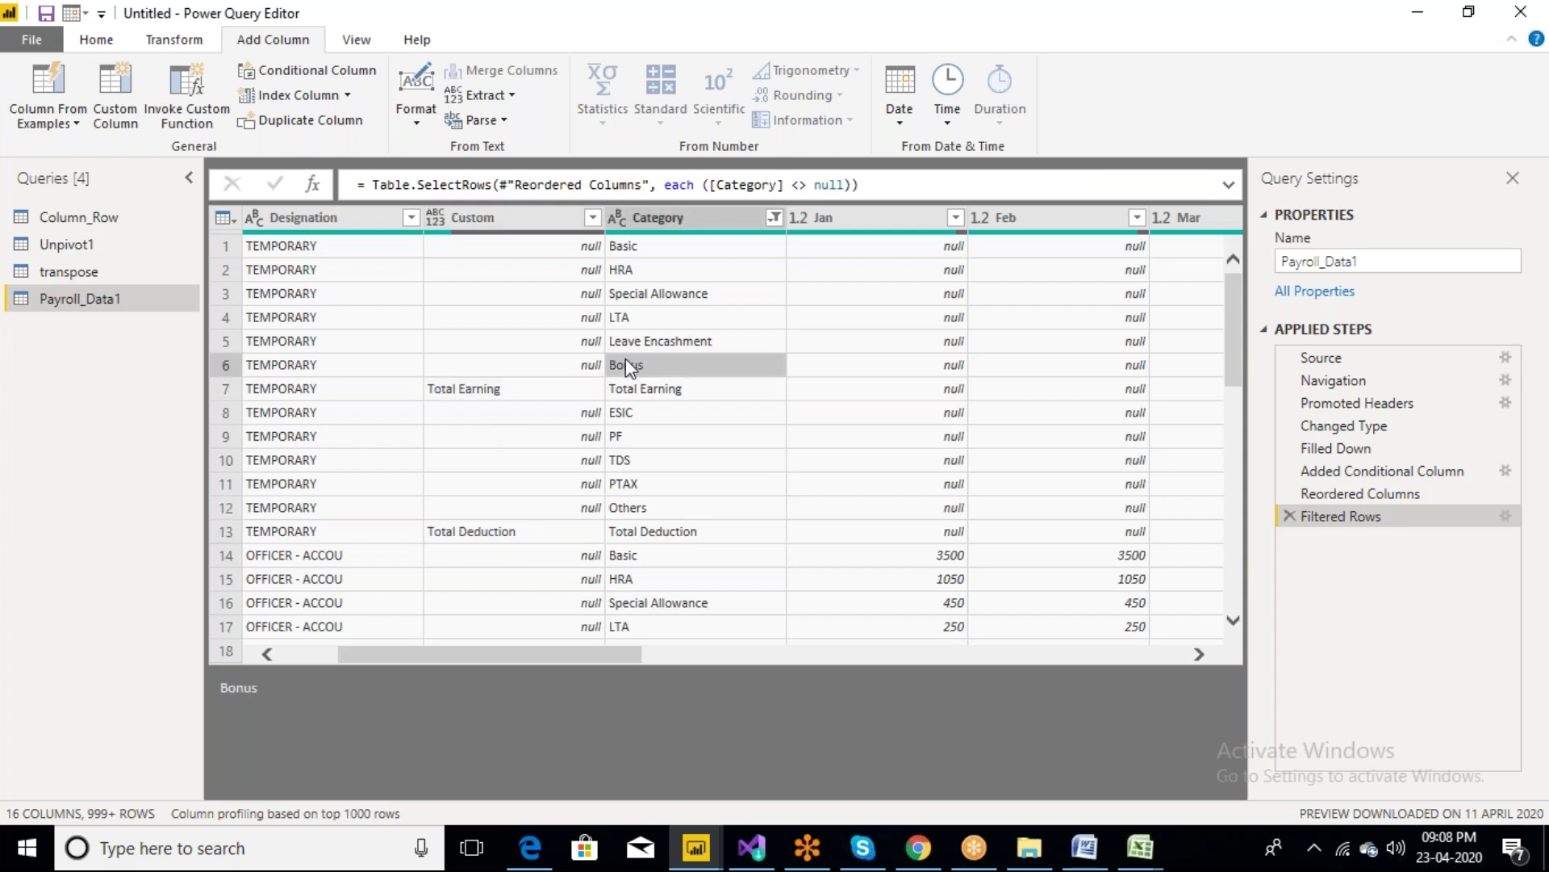
left_click(627, 318)
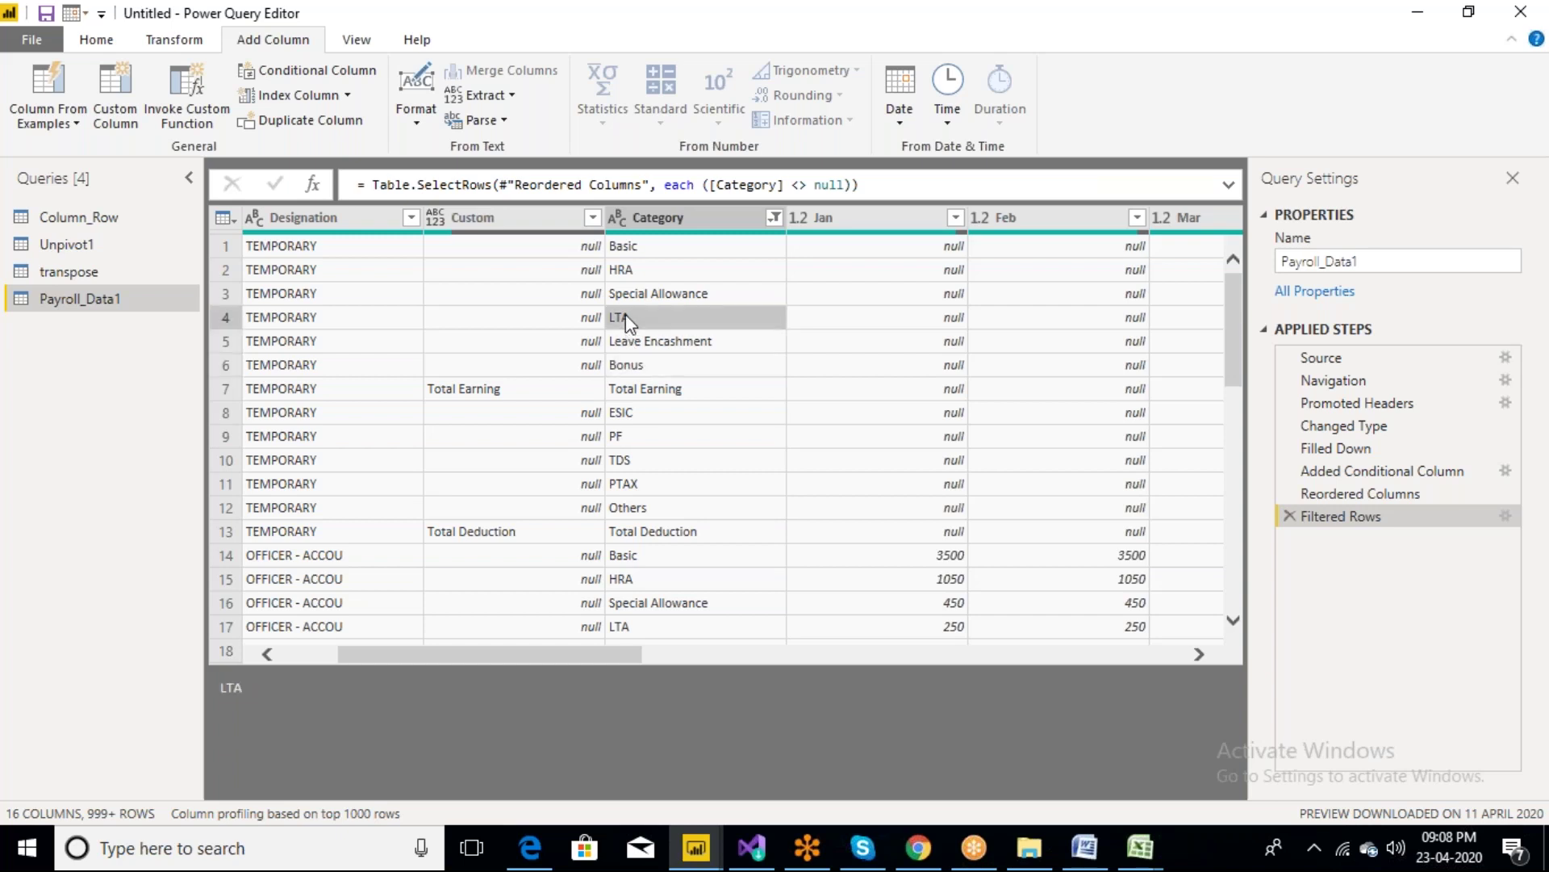
left_click(627, 272)
left_click(626, 247)
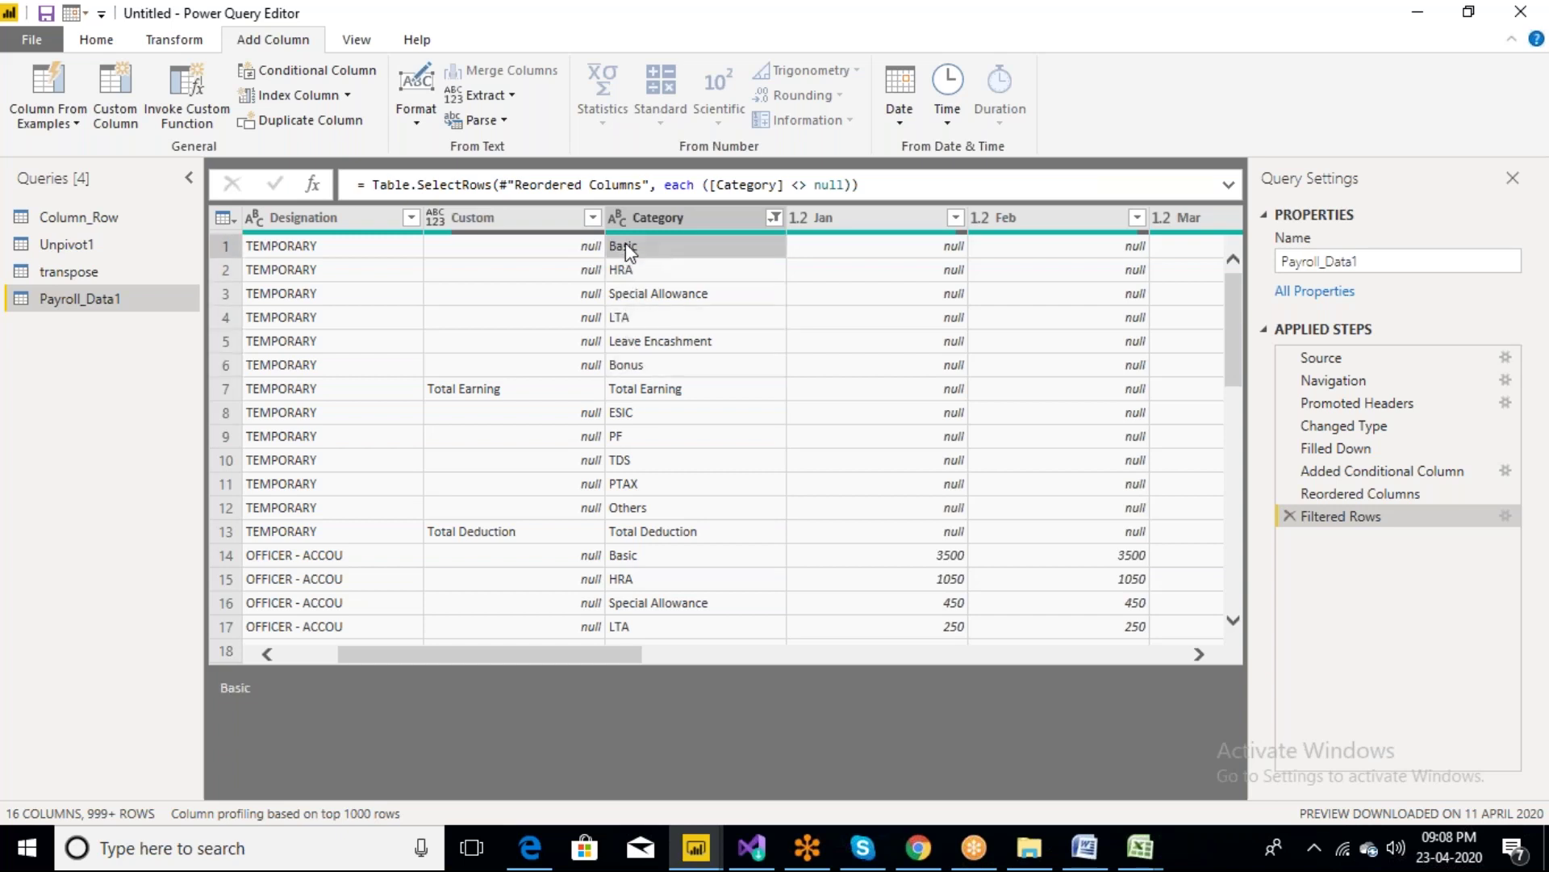
left_click(510, 533)
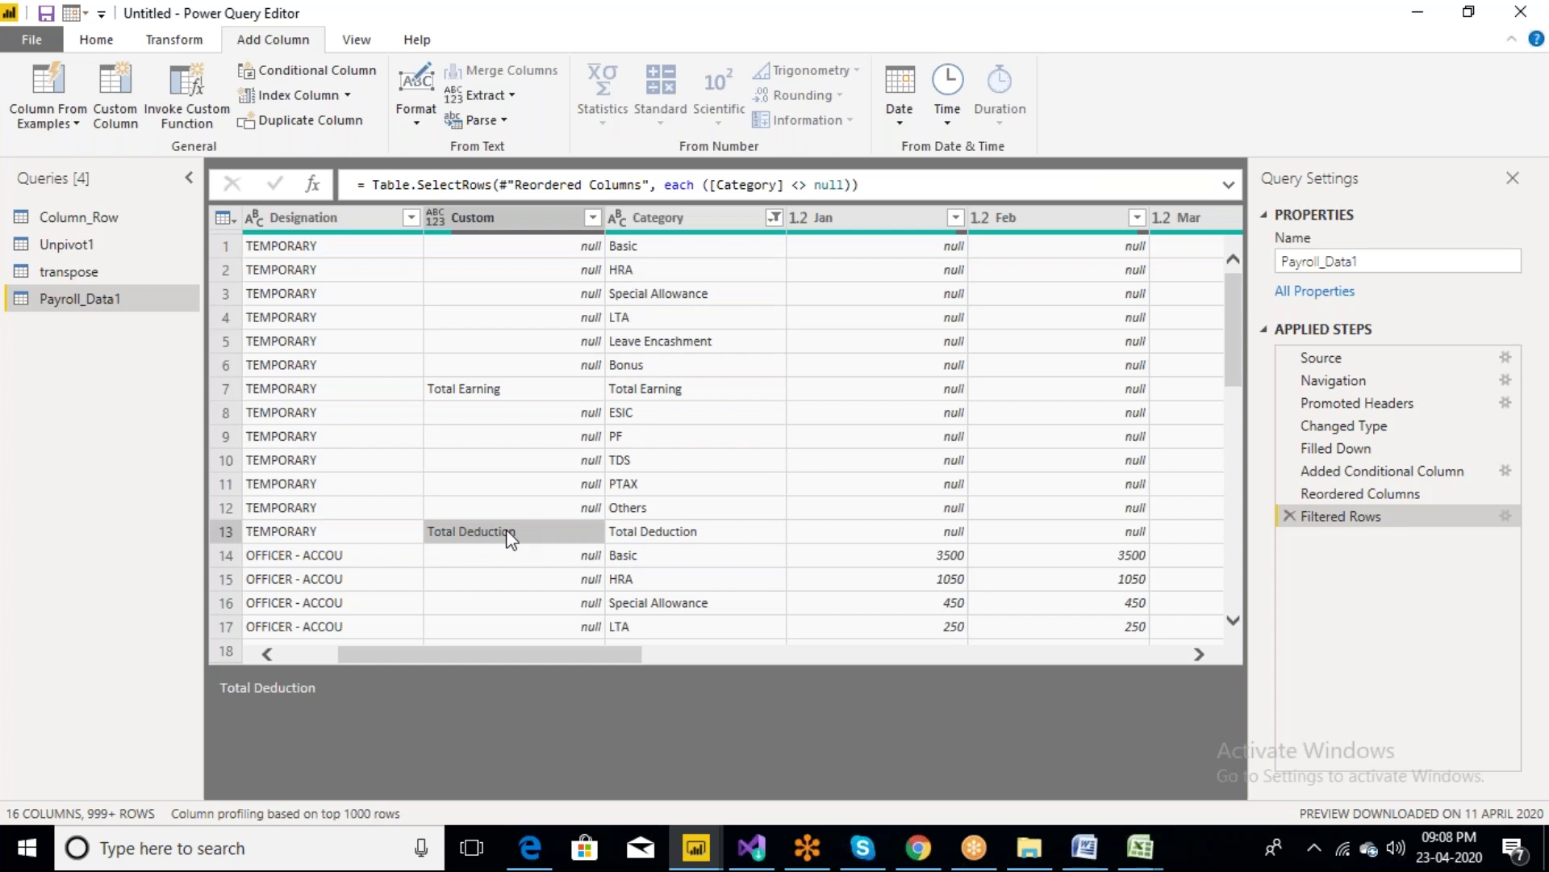
left_click(625, 509)
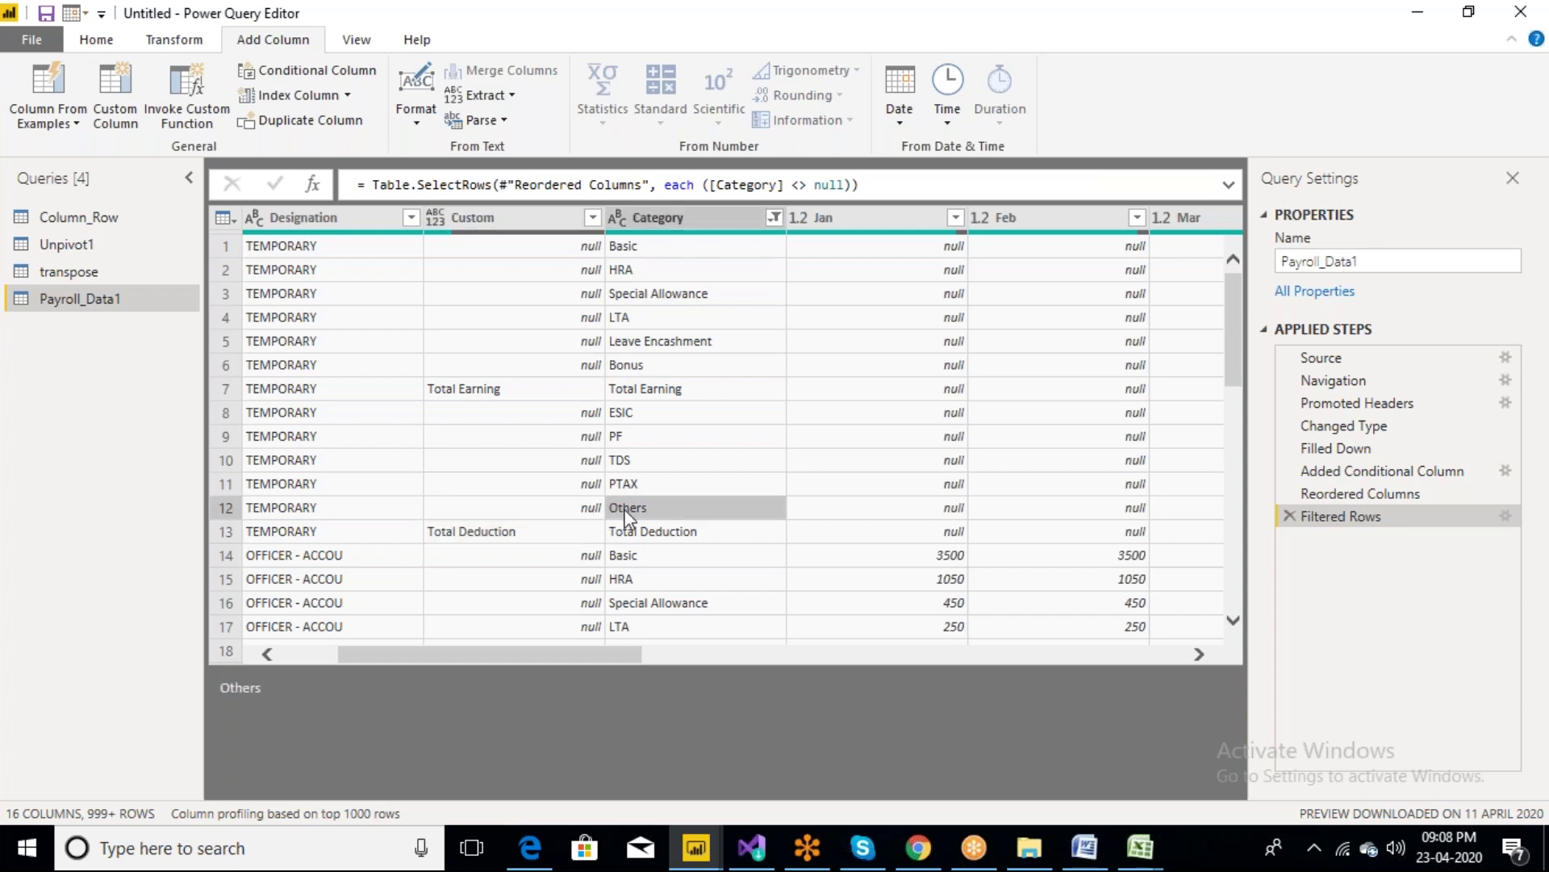
left_click(631, 460)
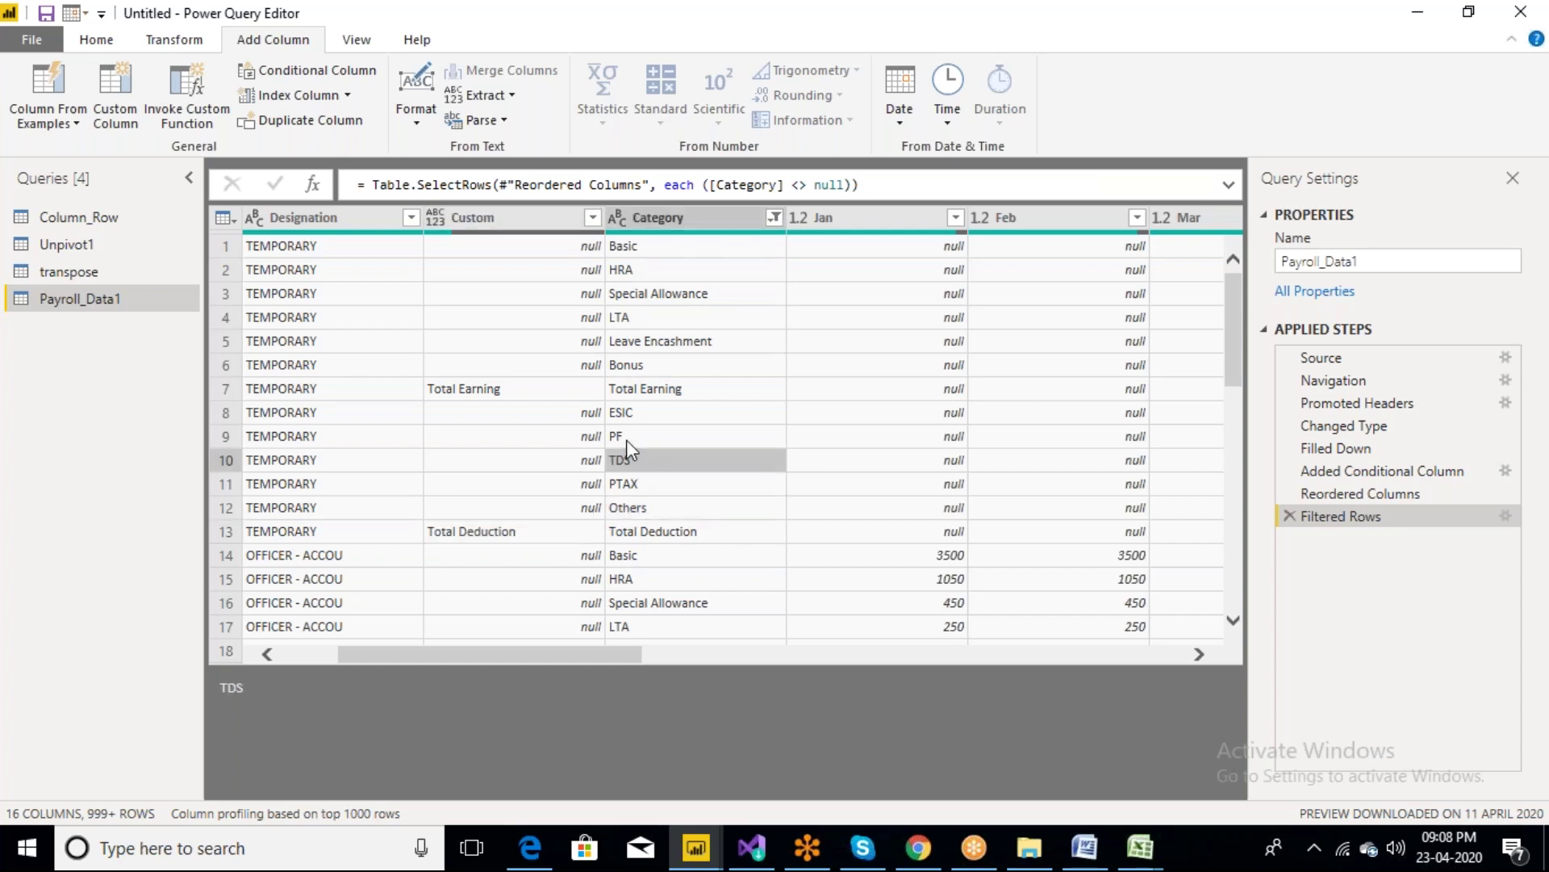
left_click(626, 440)
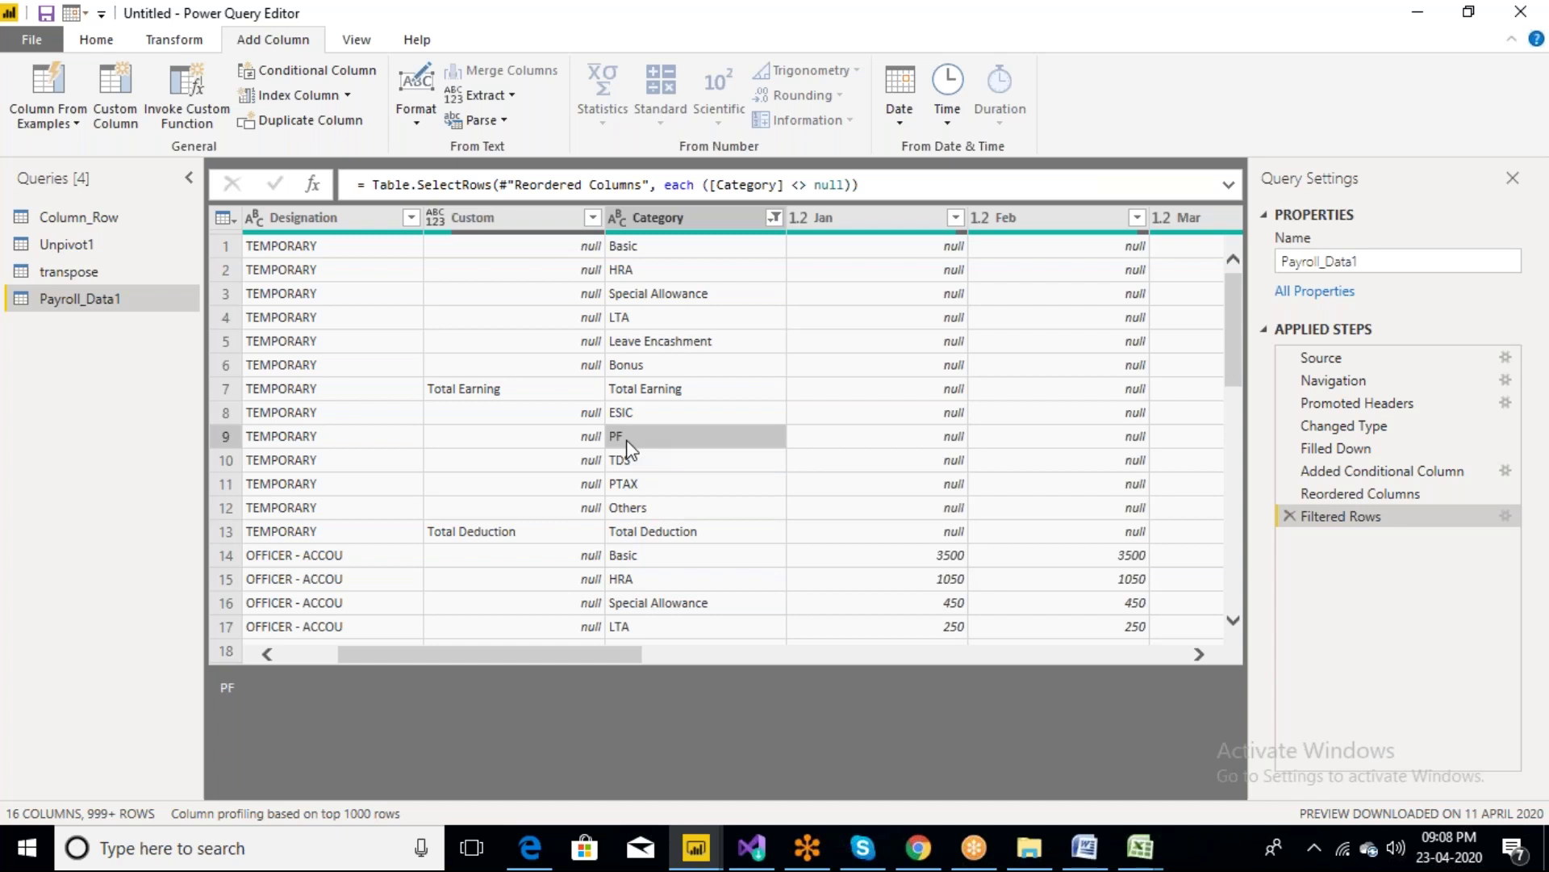
left_click(485, 396)
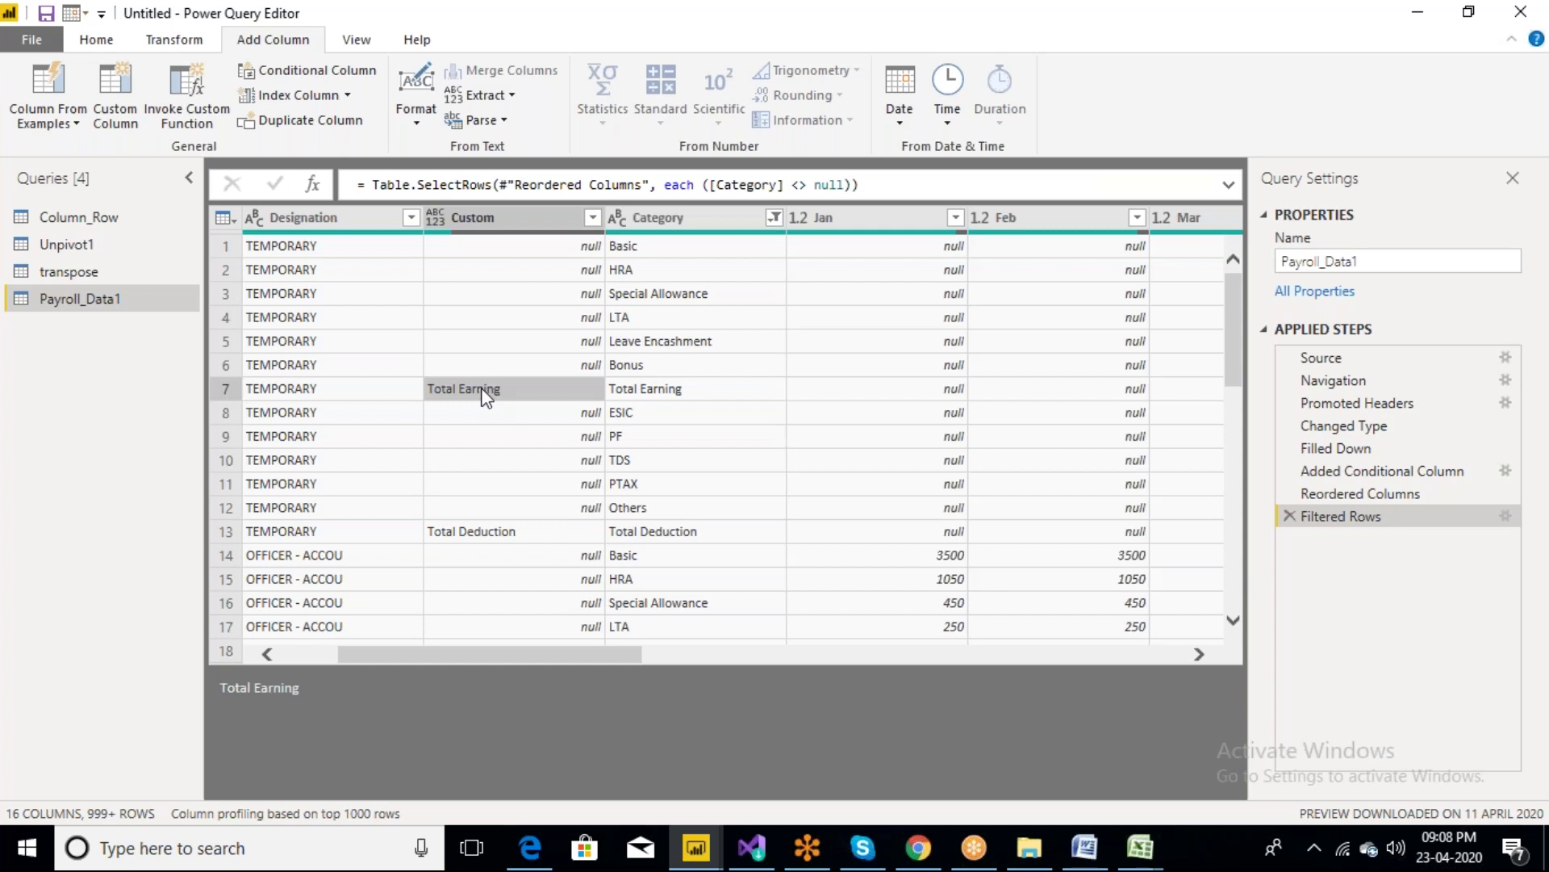
Fill the null cells of the Custom column upward
left_click(499, 215)
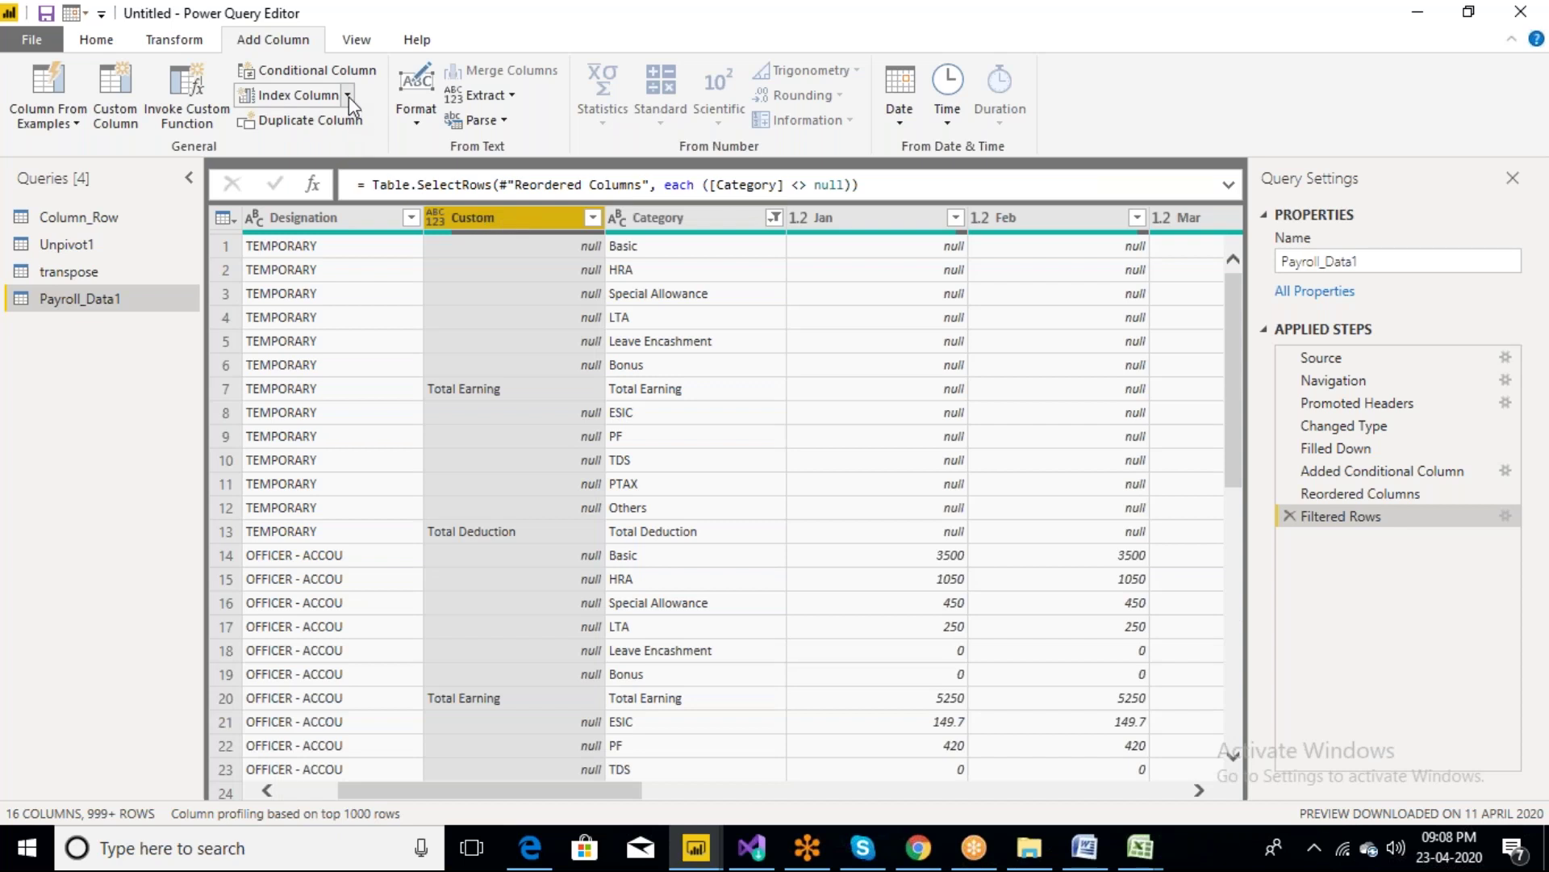
left_click(178, 42)
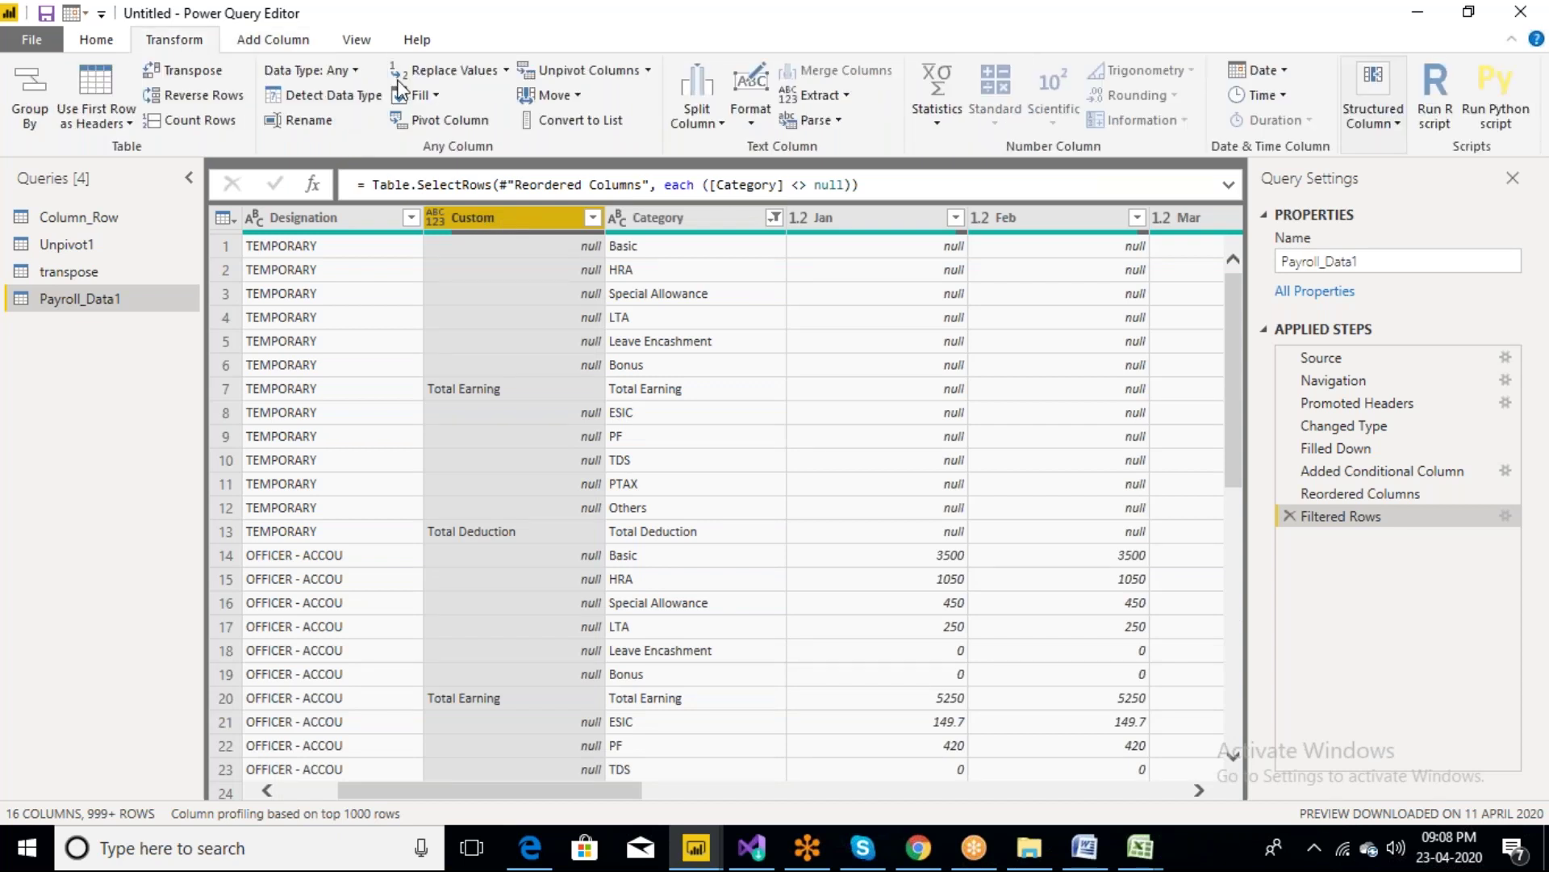
left_click(437, 97)
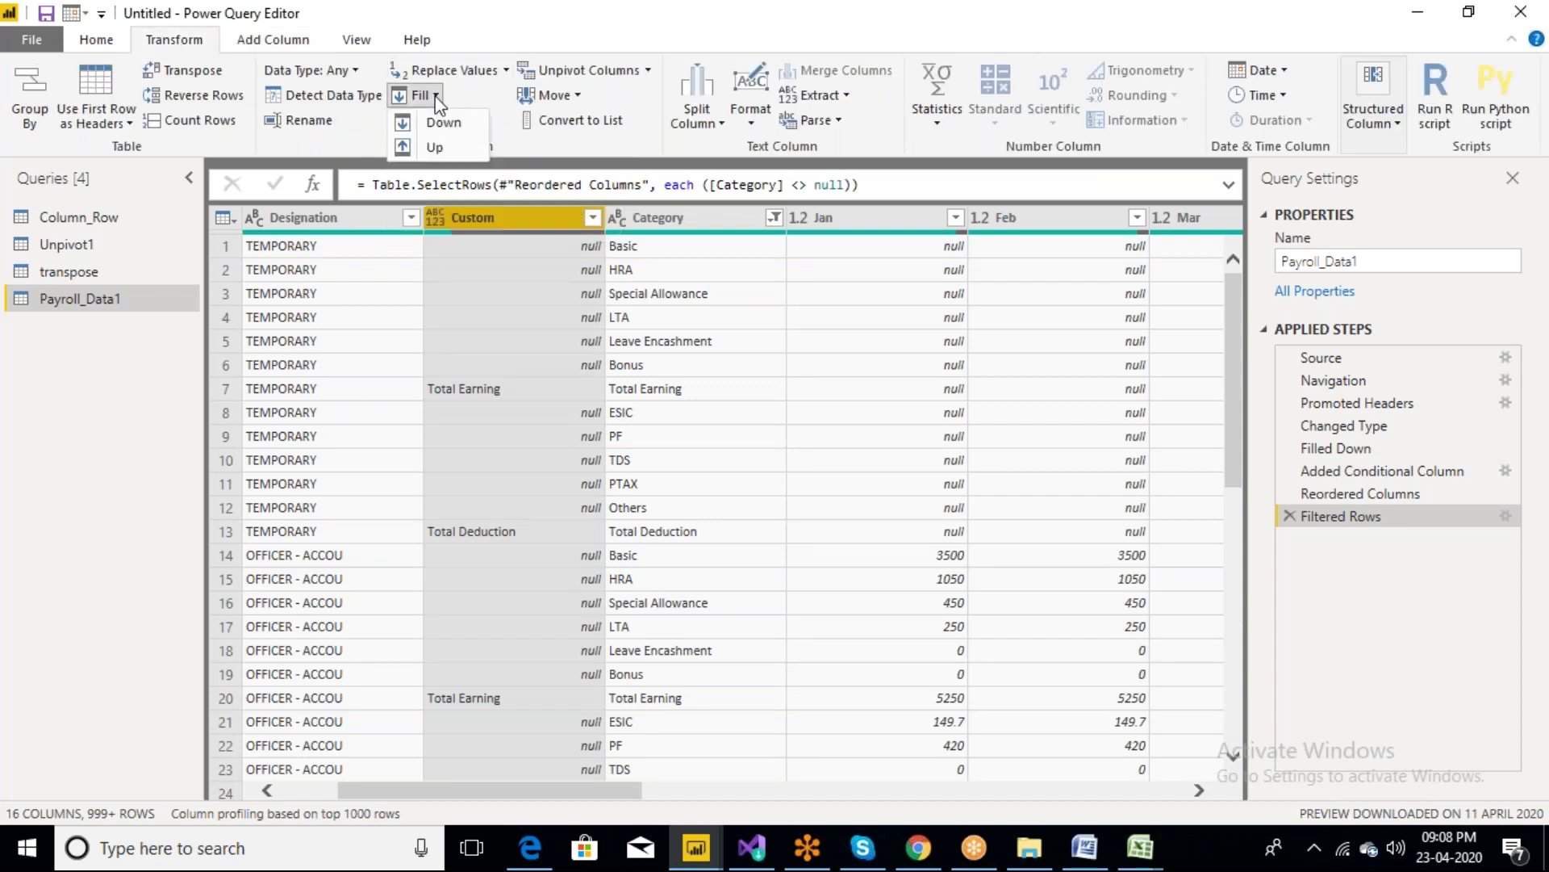
left_click(443, 151)
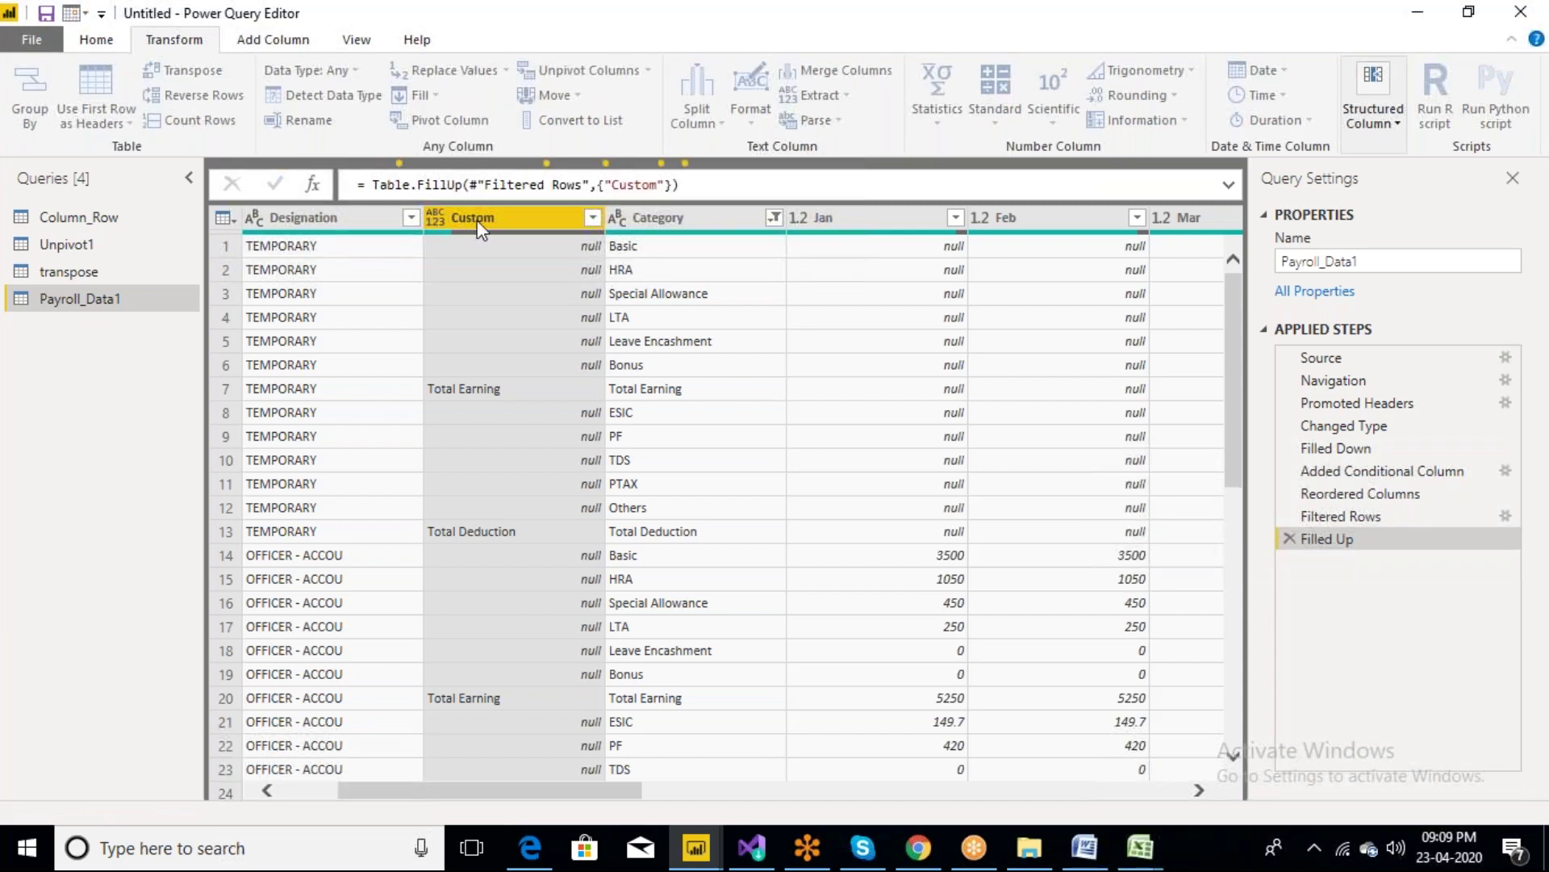
Check the filled Custom values against the earning and deduction categories in the first employee's rows
left_click(486, 386)
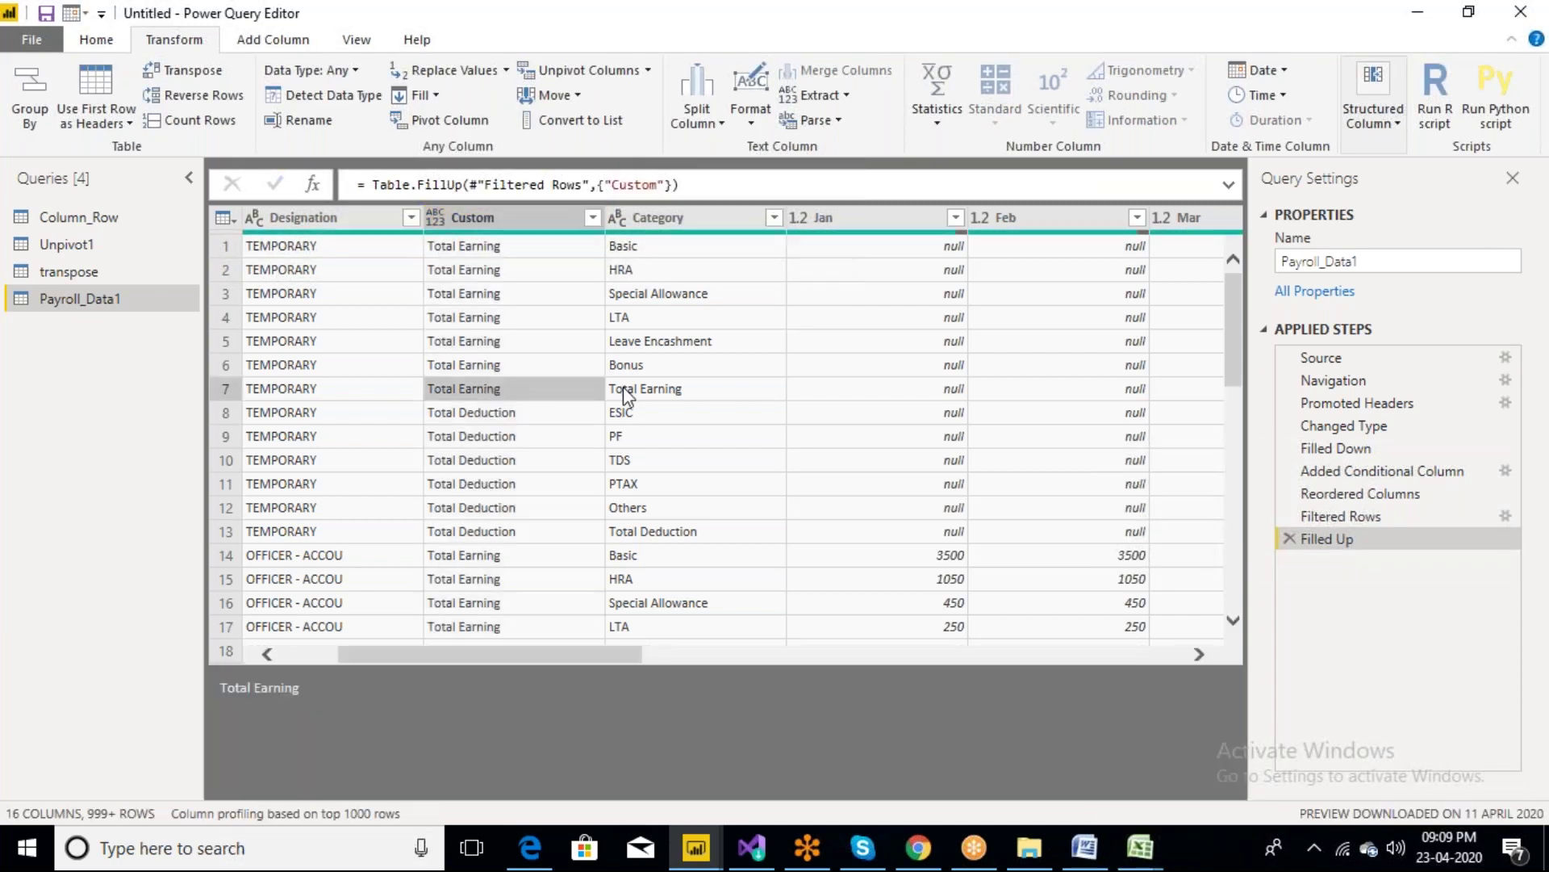
left_click(623, 394)
left_click(506, 393)
left_click(492, 368)
left_click(489, 342)
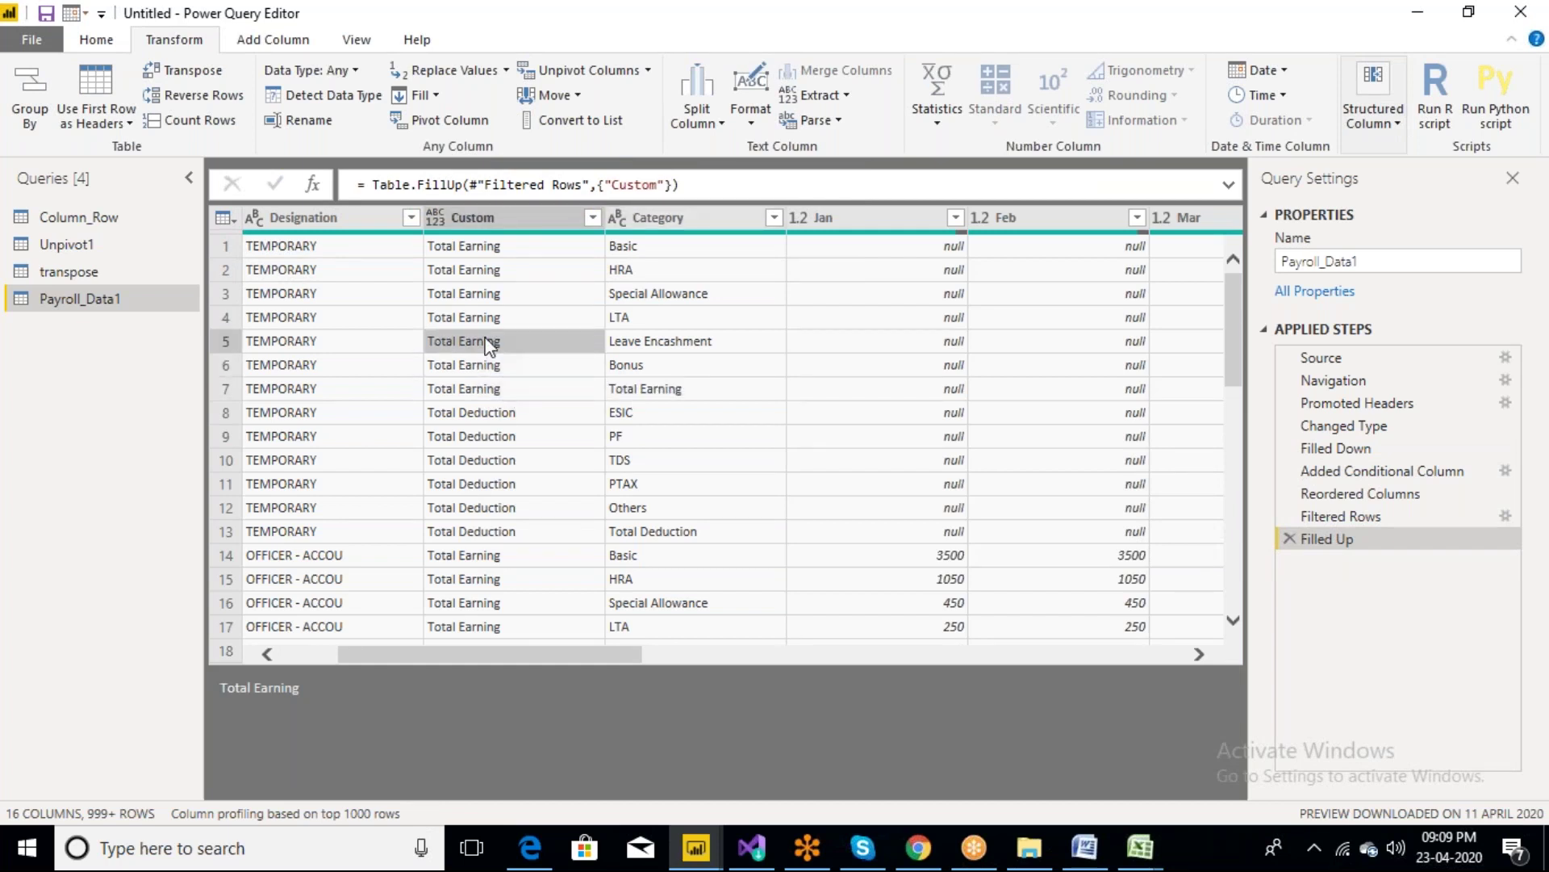
left_click(483, 322)
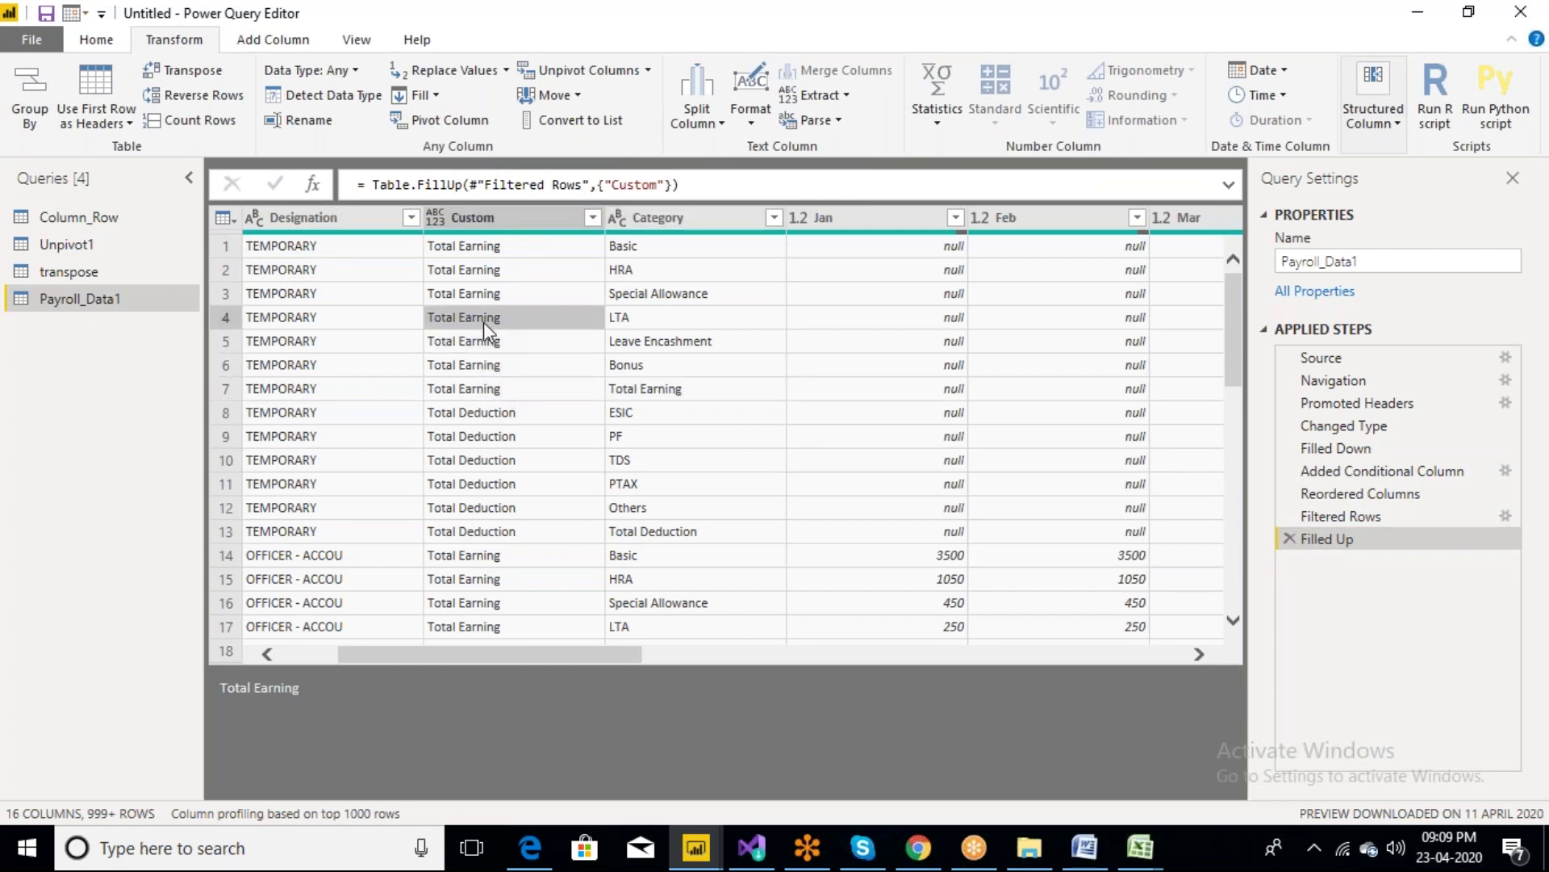
left_click(501, 531)
left_click(492, 508)
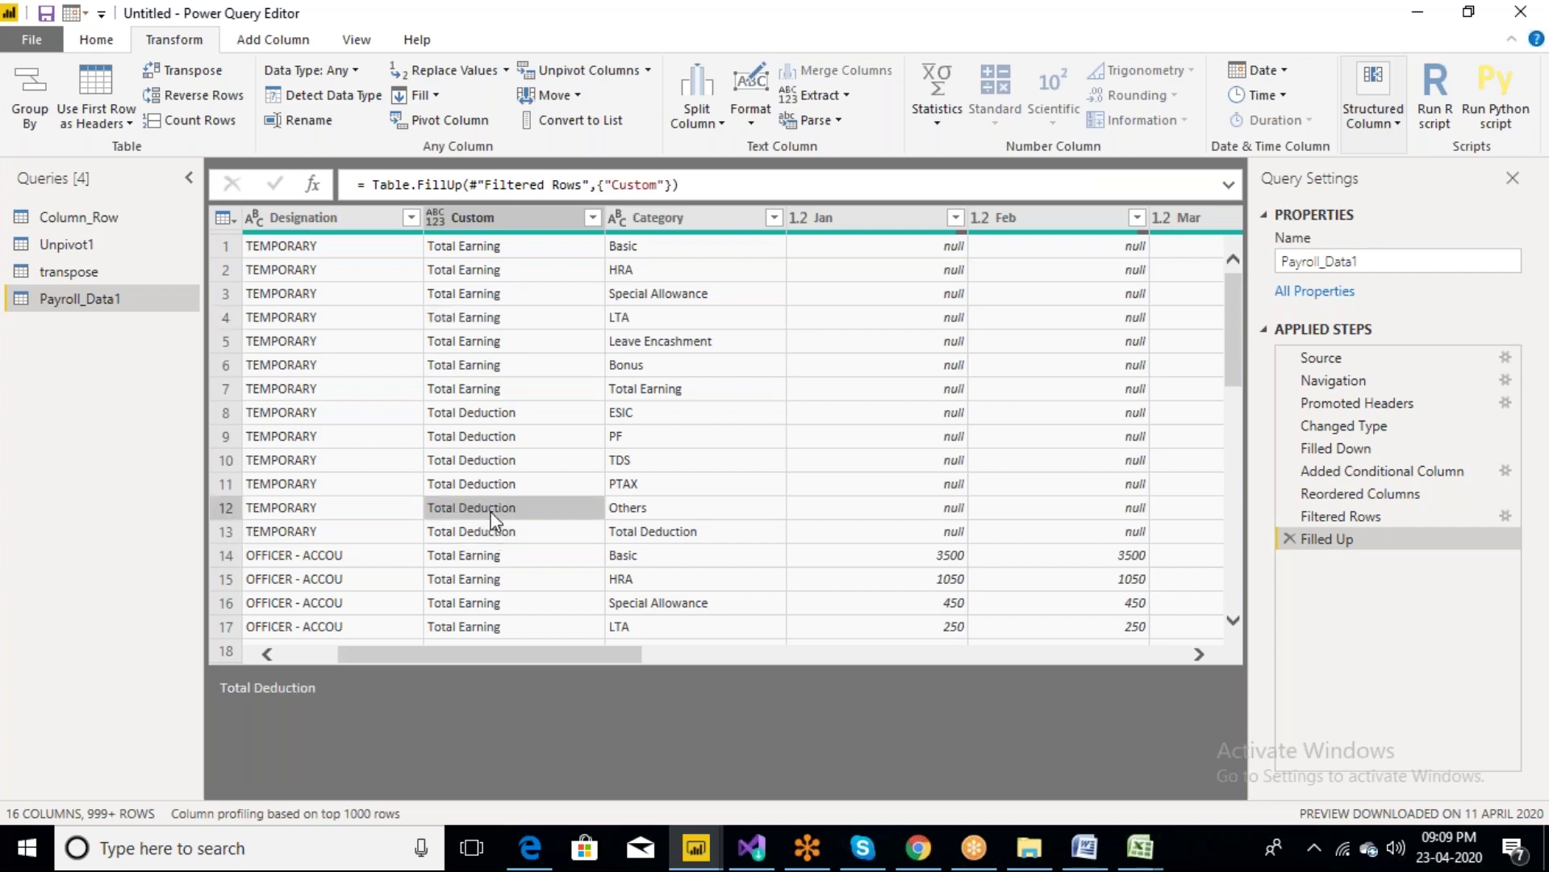
left_click(491, 483)
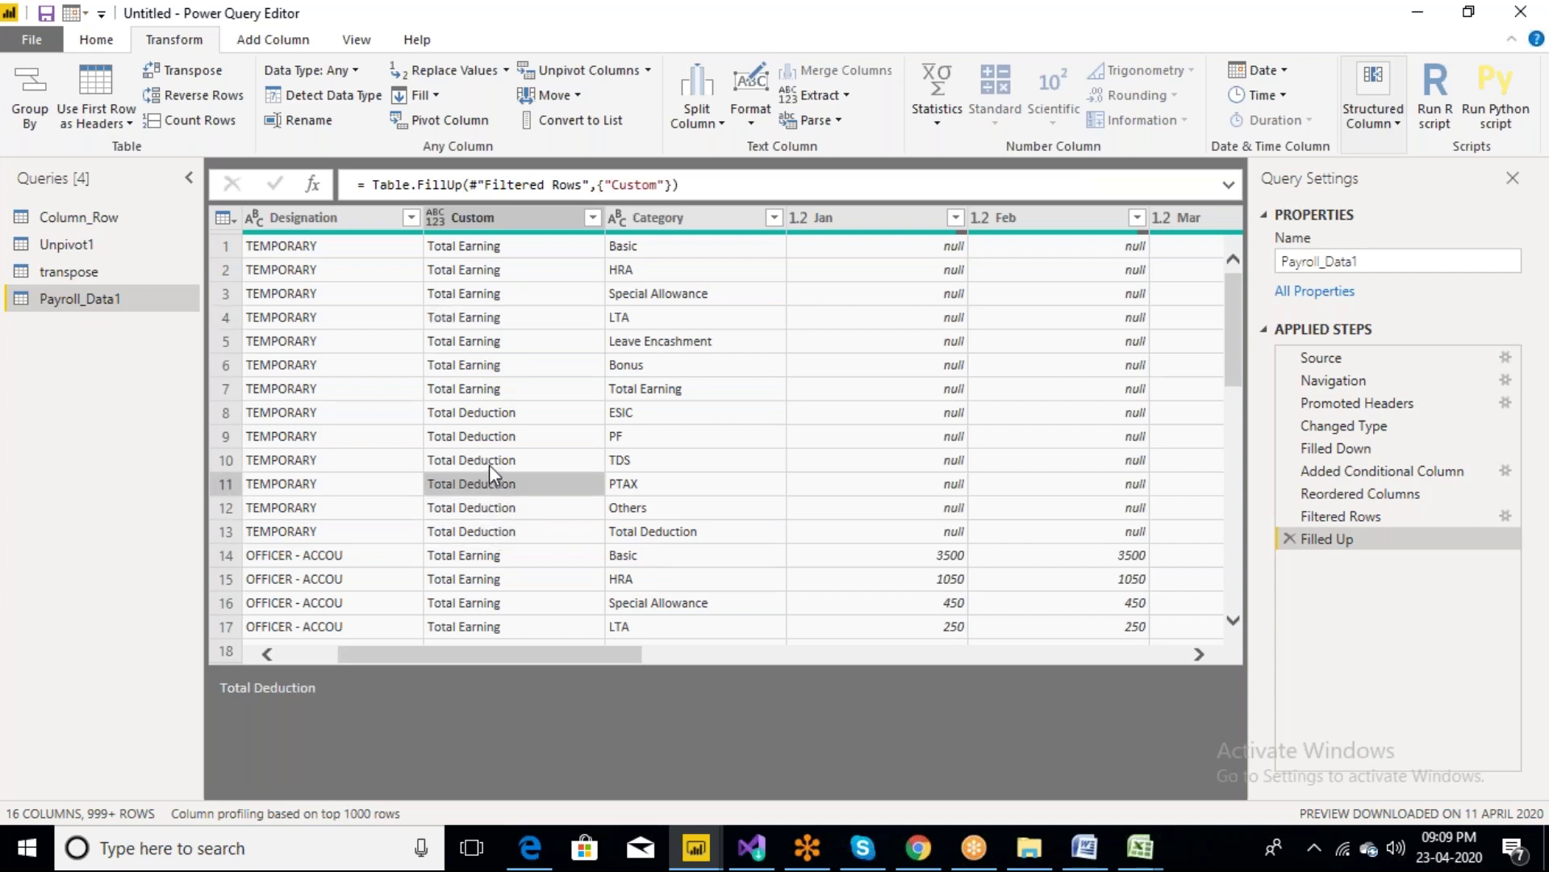
left_click(490, 460)
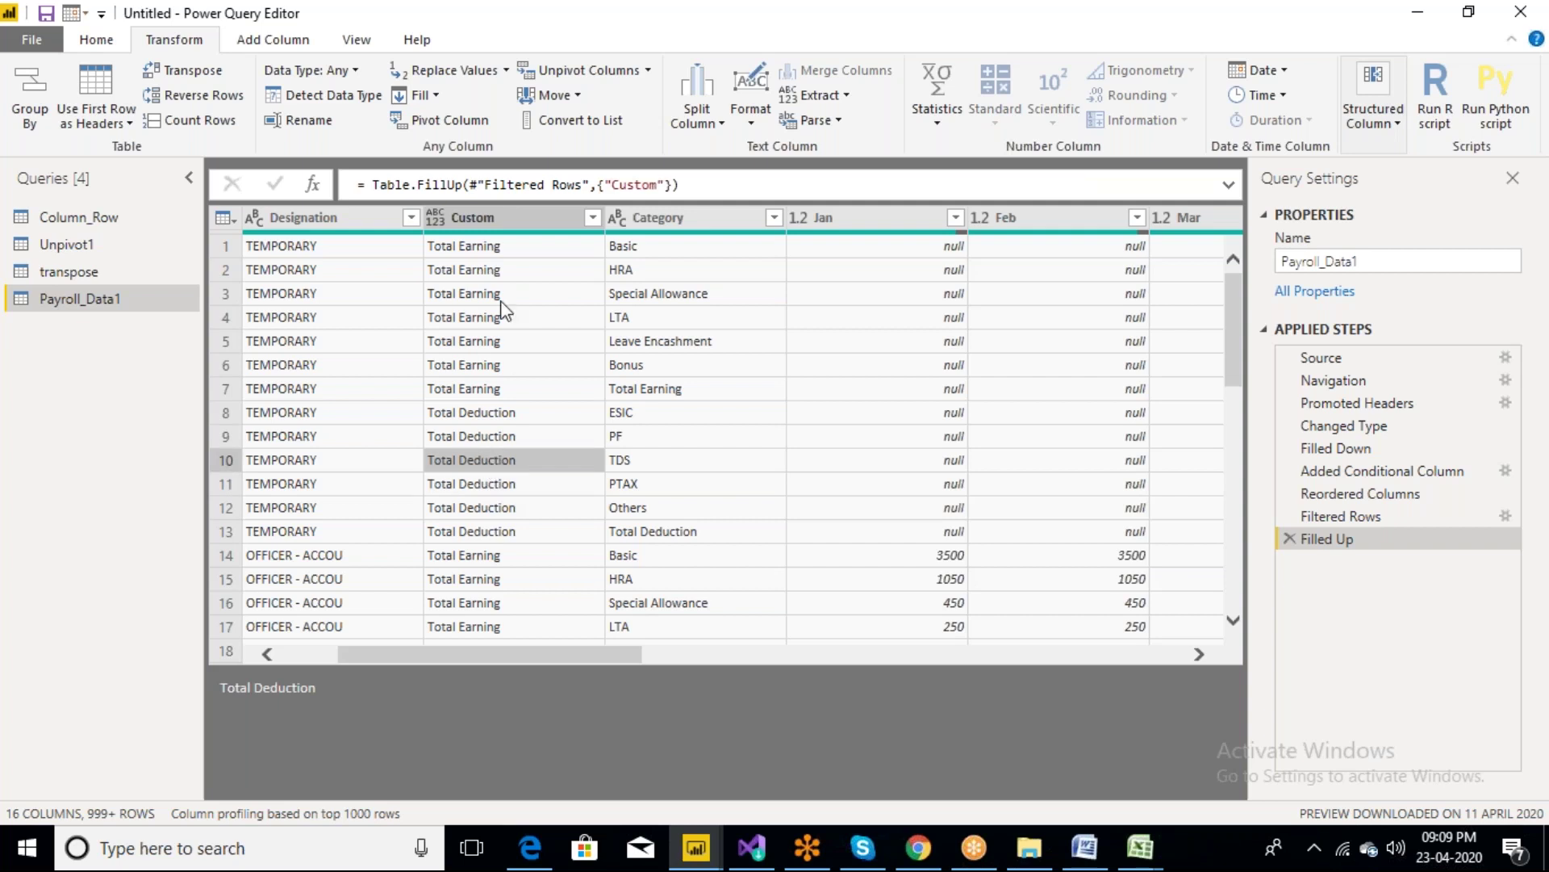
Replace the value Total Earning with E_ in the Custom column
left_click(497, 218)
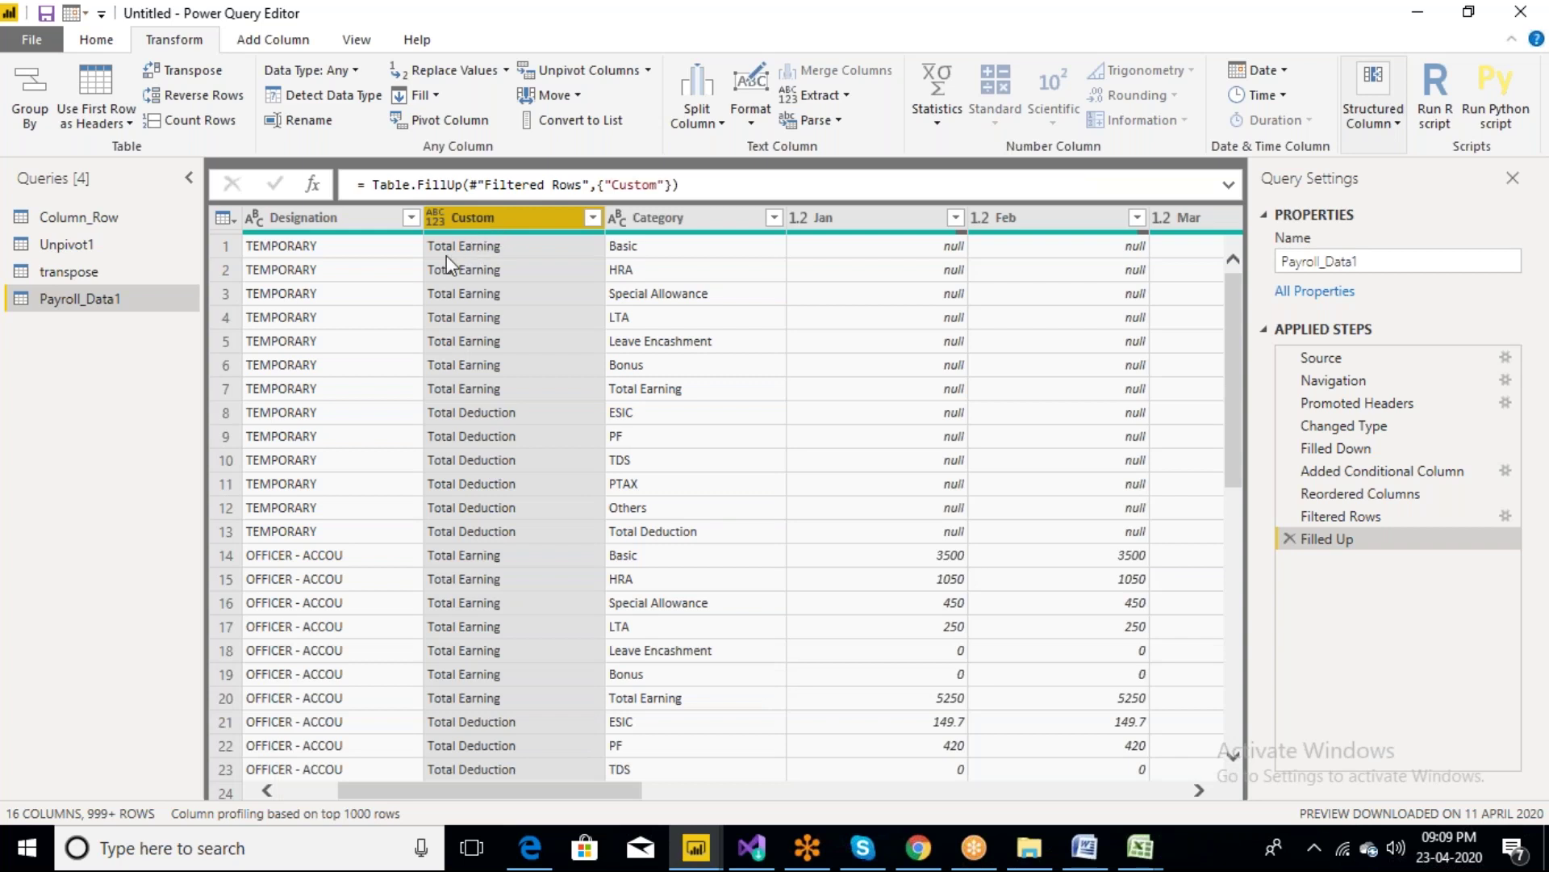
right_click(502, 216)
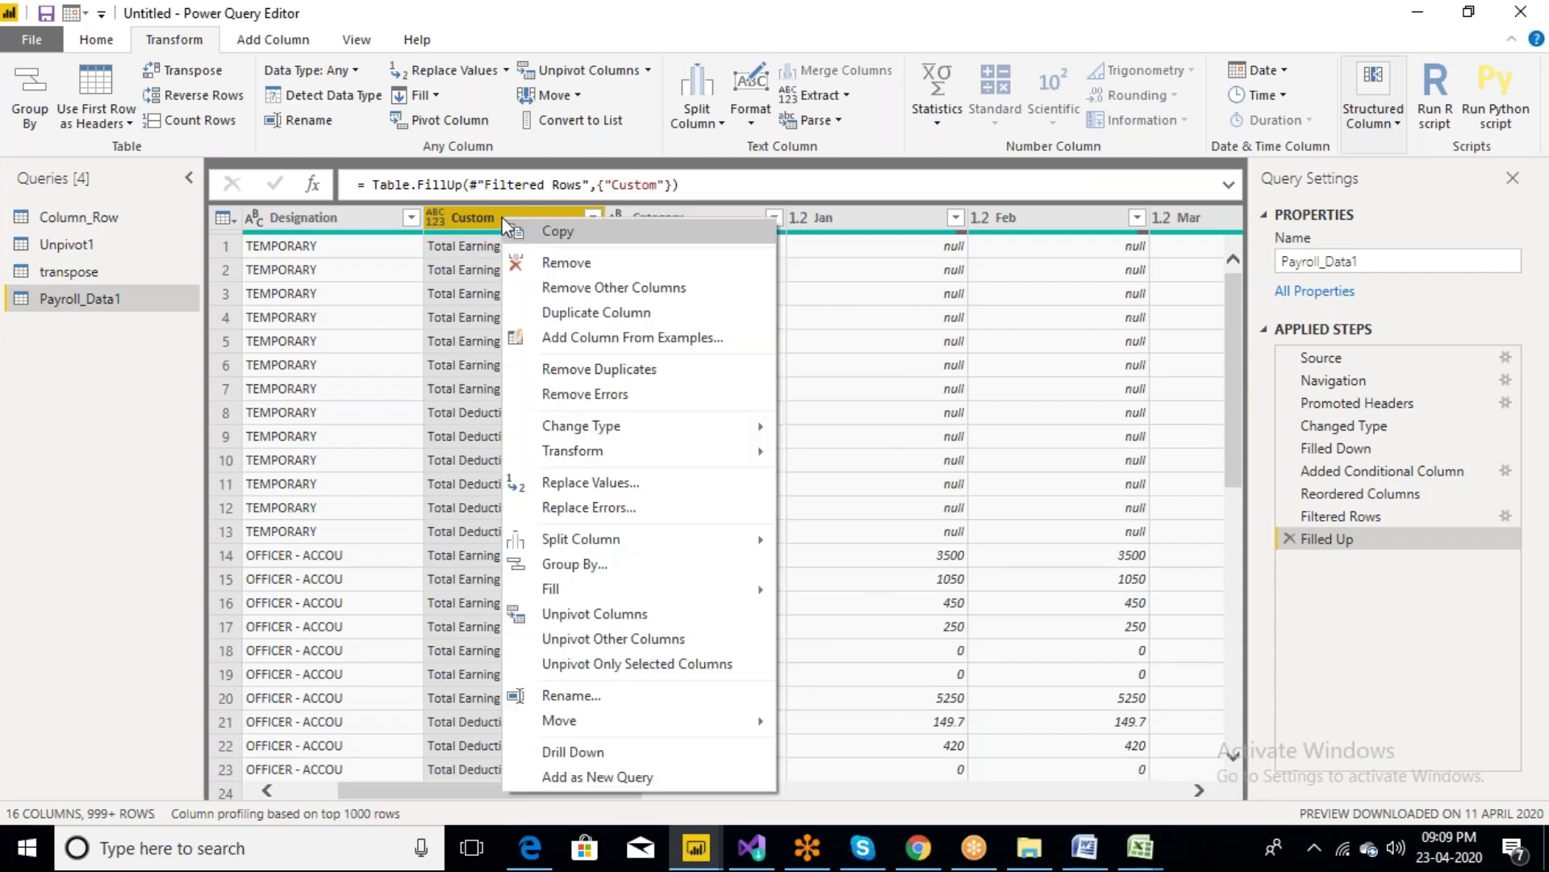
left_click(578, 484)
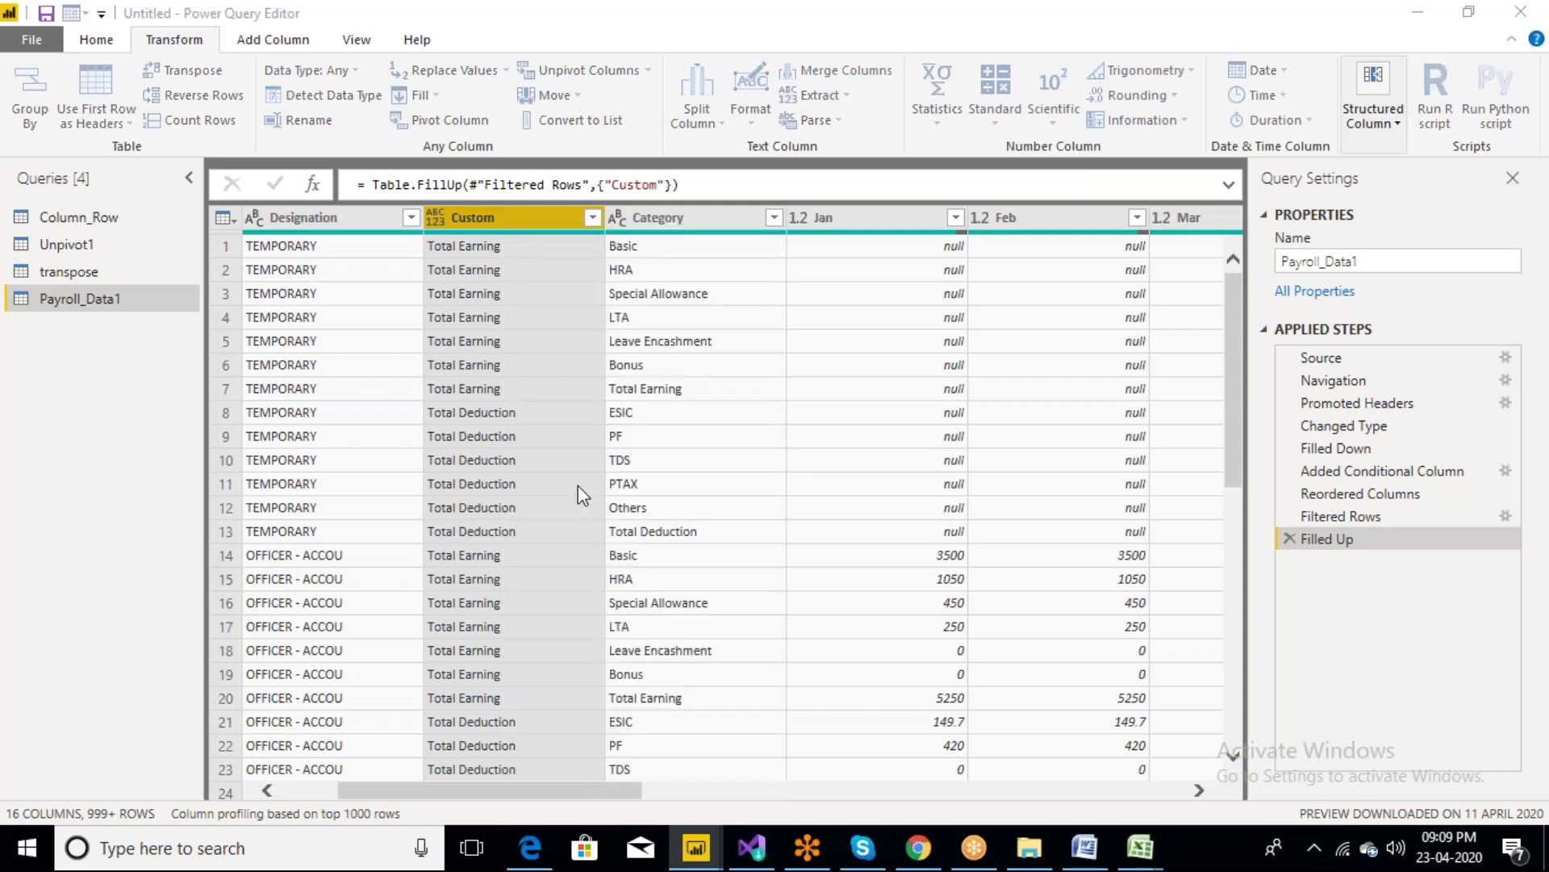
type("T")
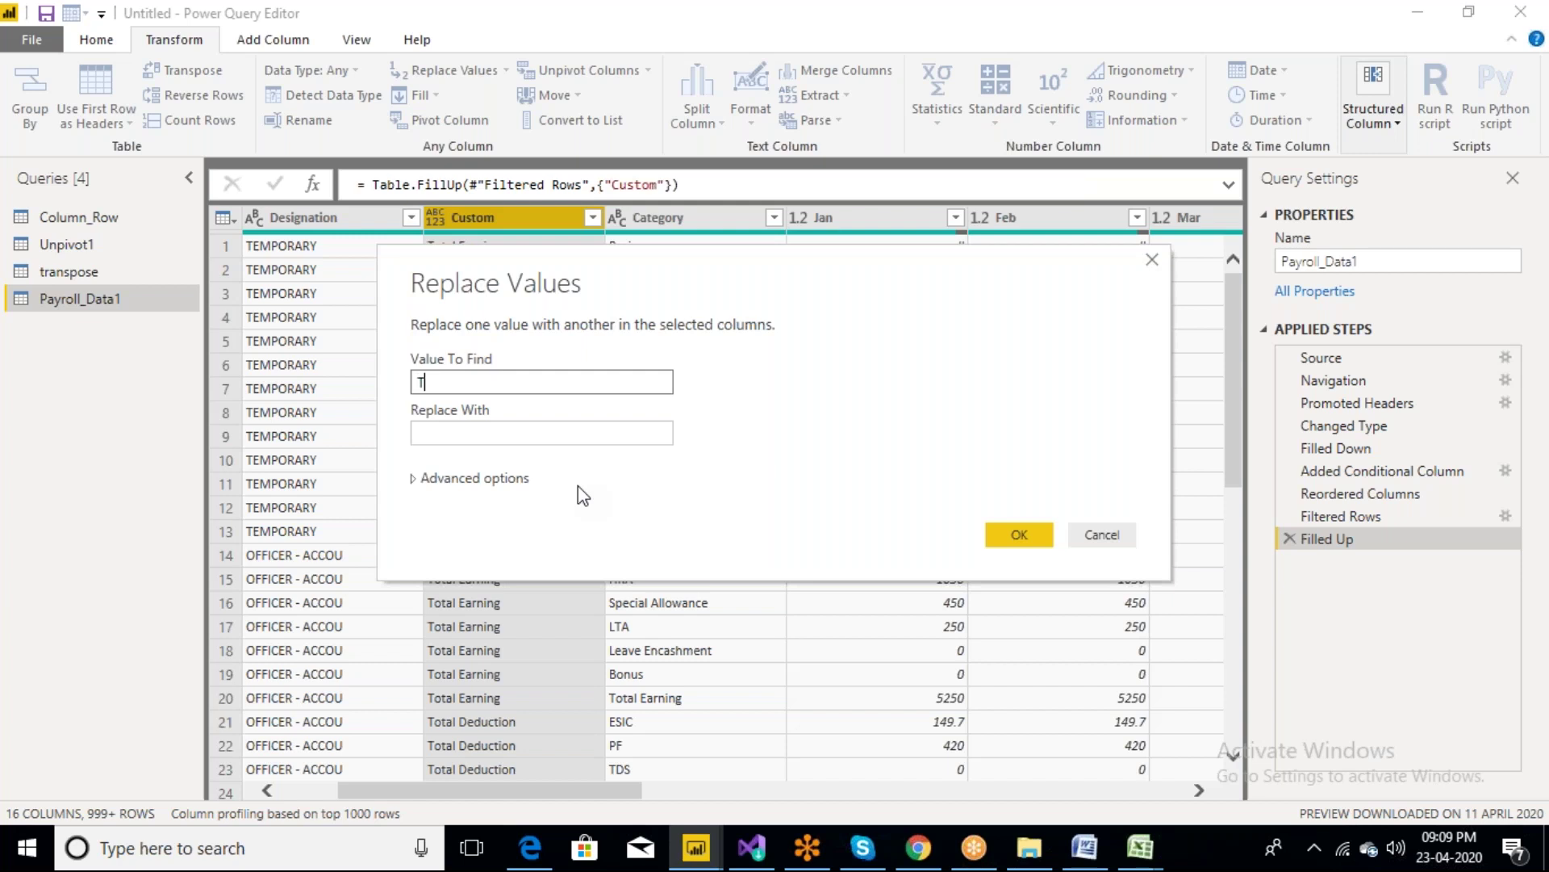
type("otal Earning")
key("Tab")
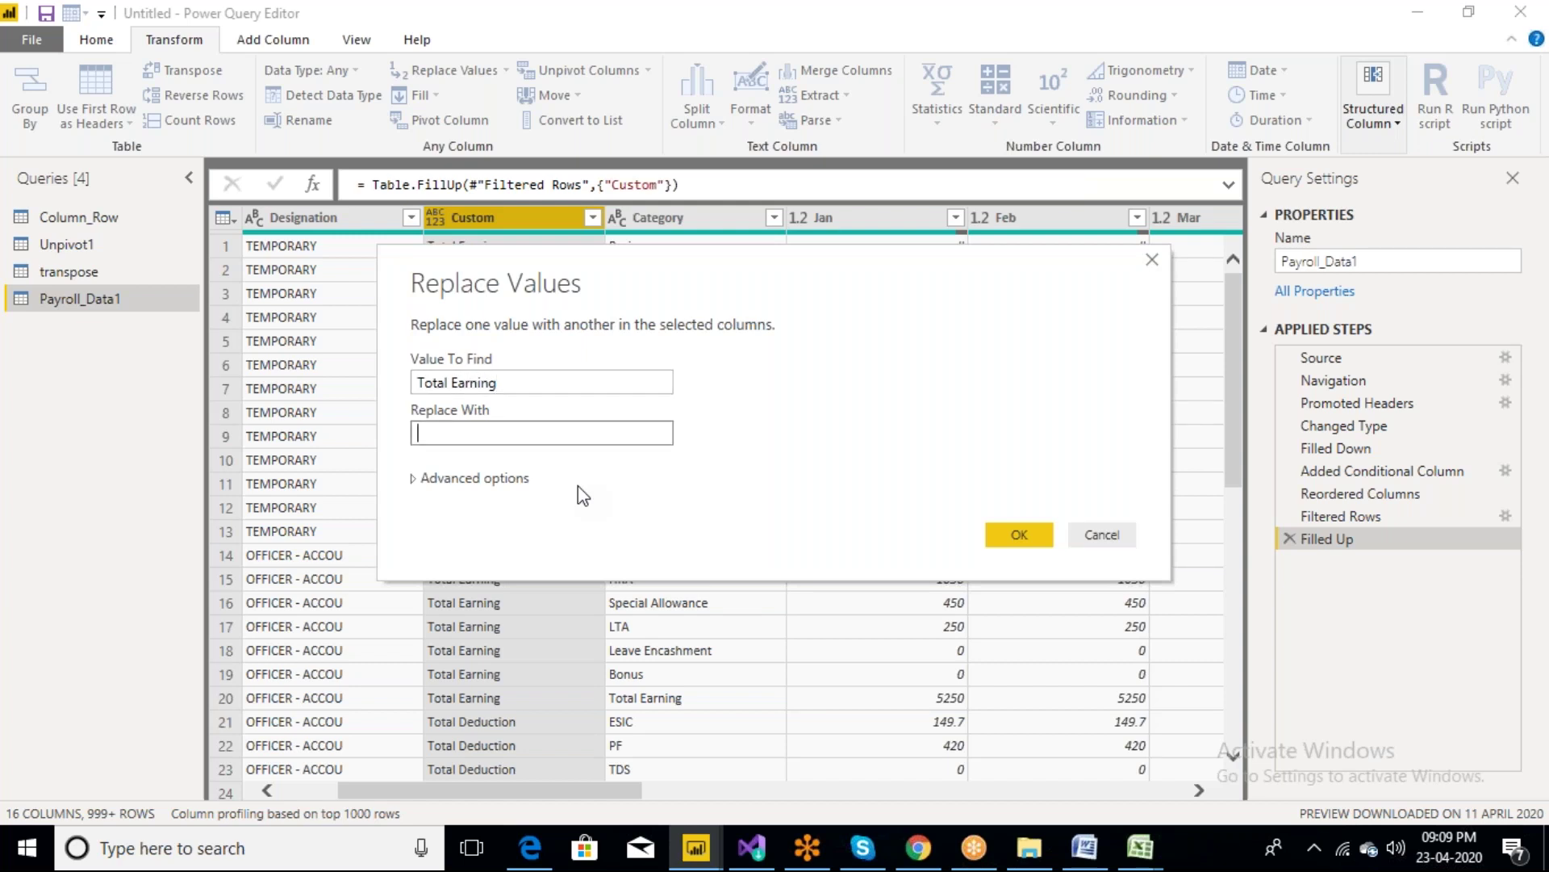
type("E_")
left_click(1019, 534)
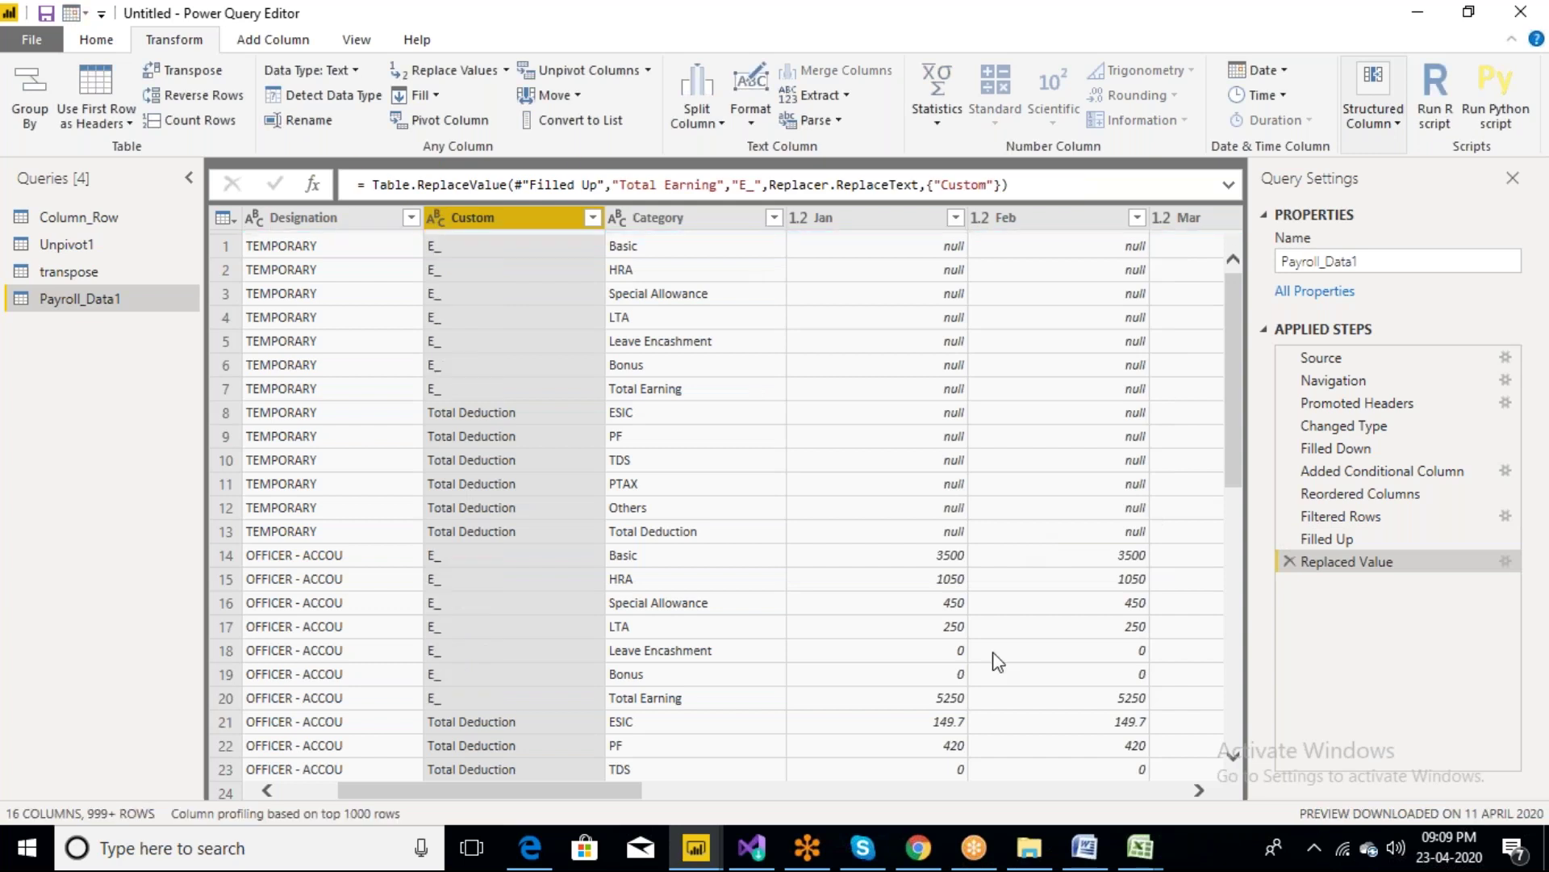
Switch to the Unpivot columns - Payroll workbook in Excel, check the category prefixes on the Columnar sheet, and return to Power Query Editor
left_click(1140, 847)
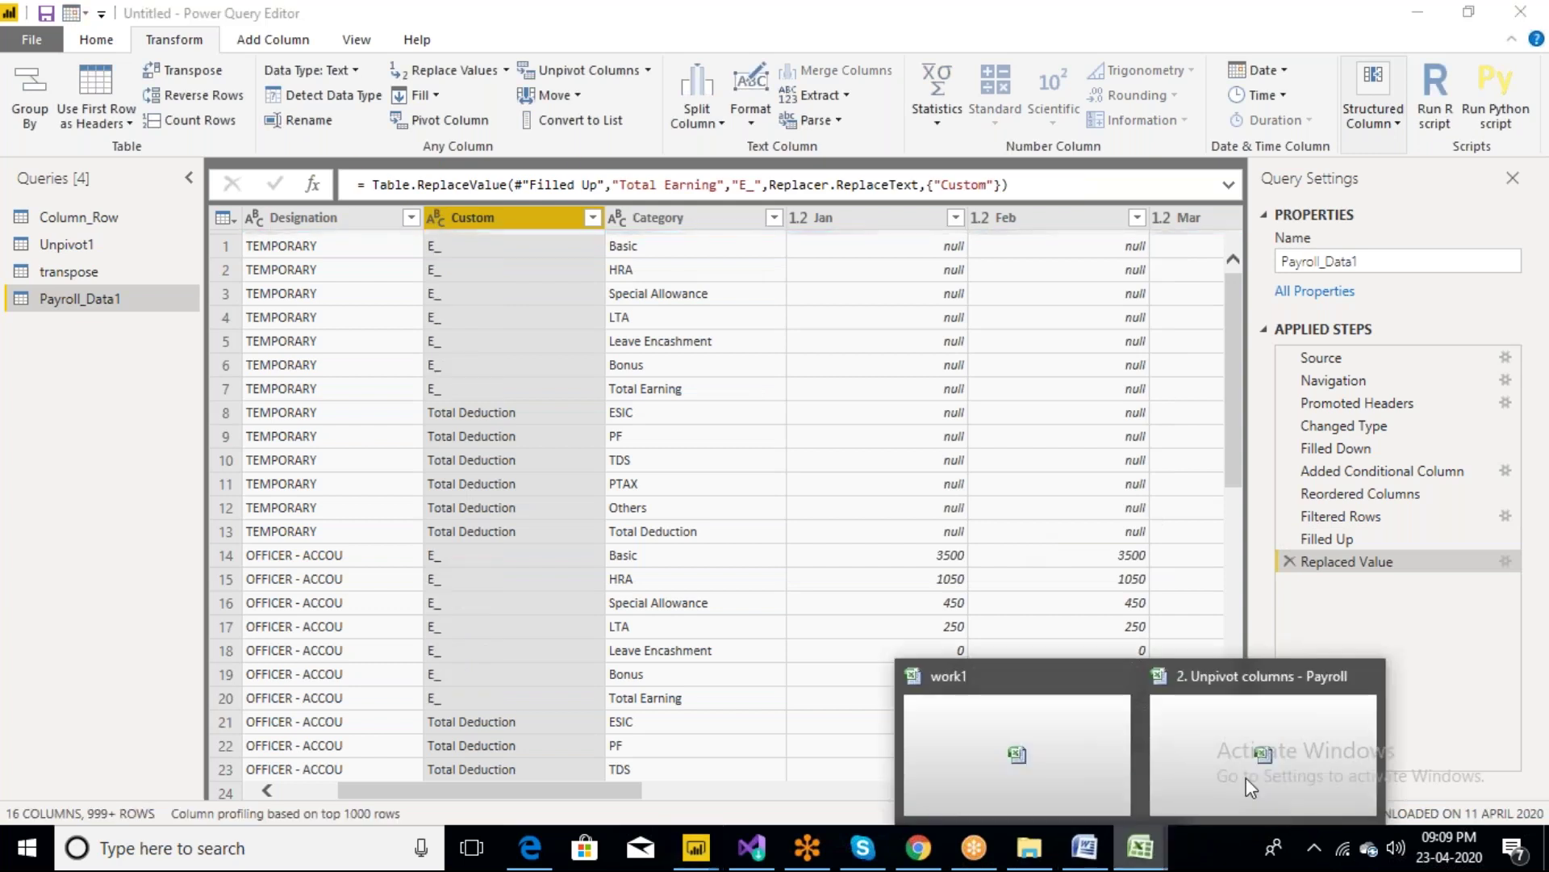
left_click(1246, 777)
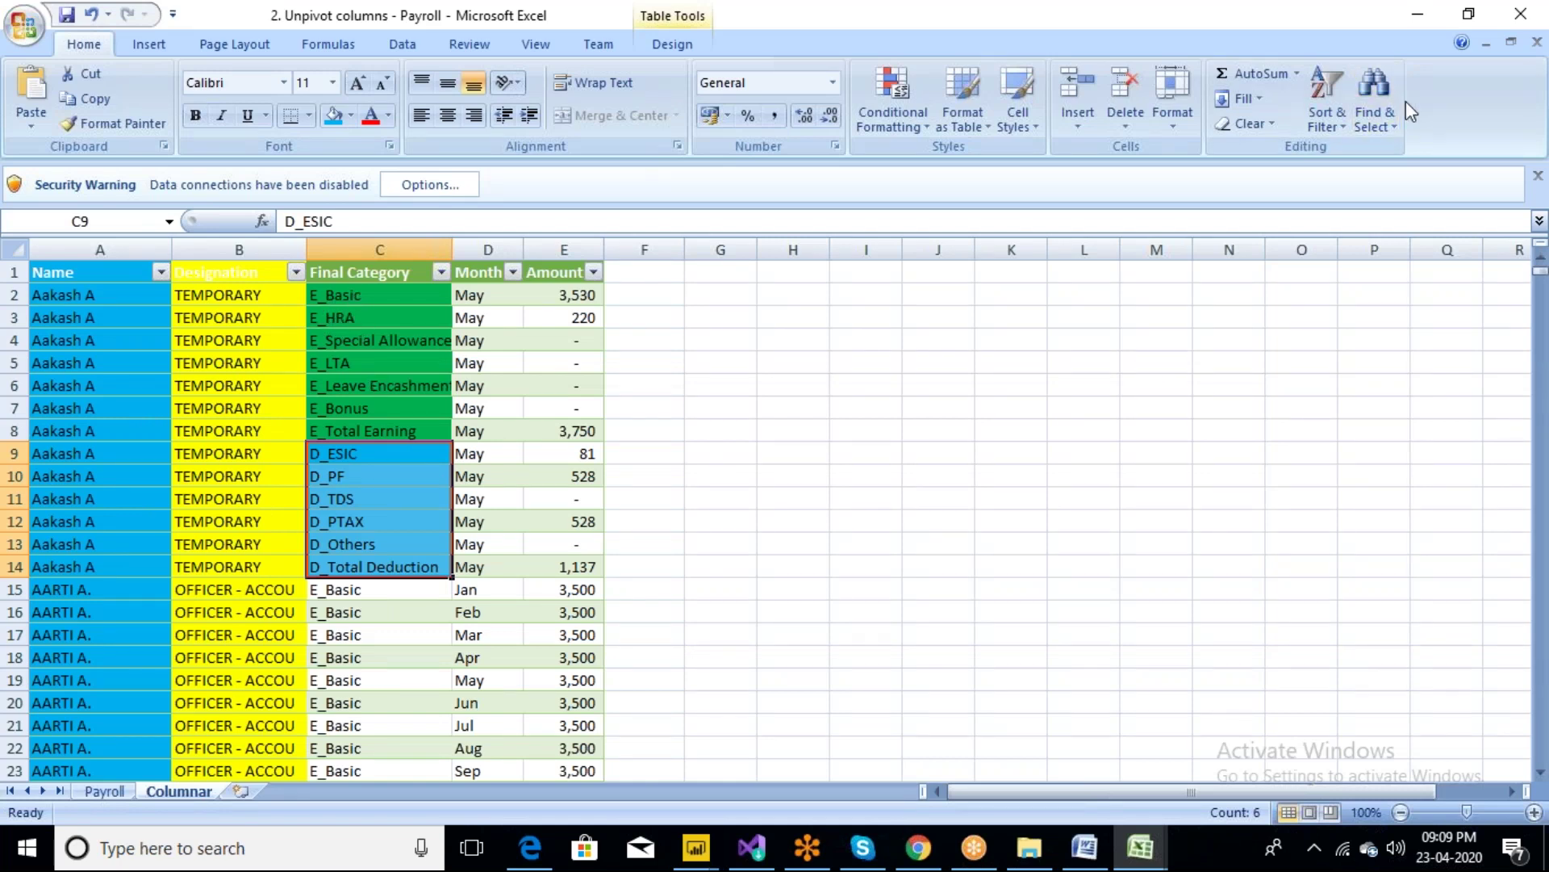
left_click(1420, 16)
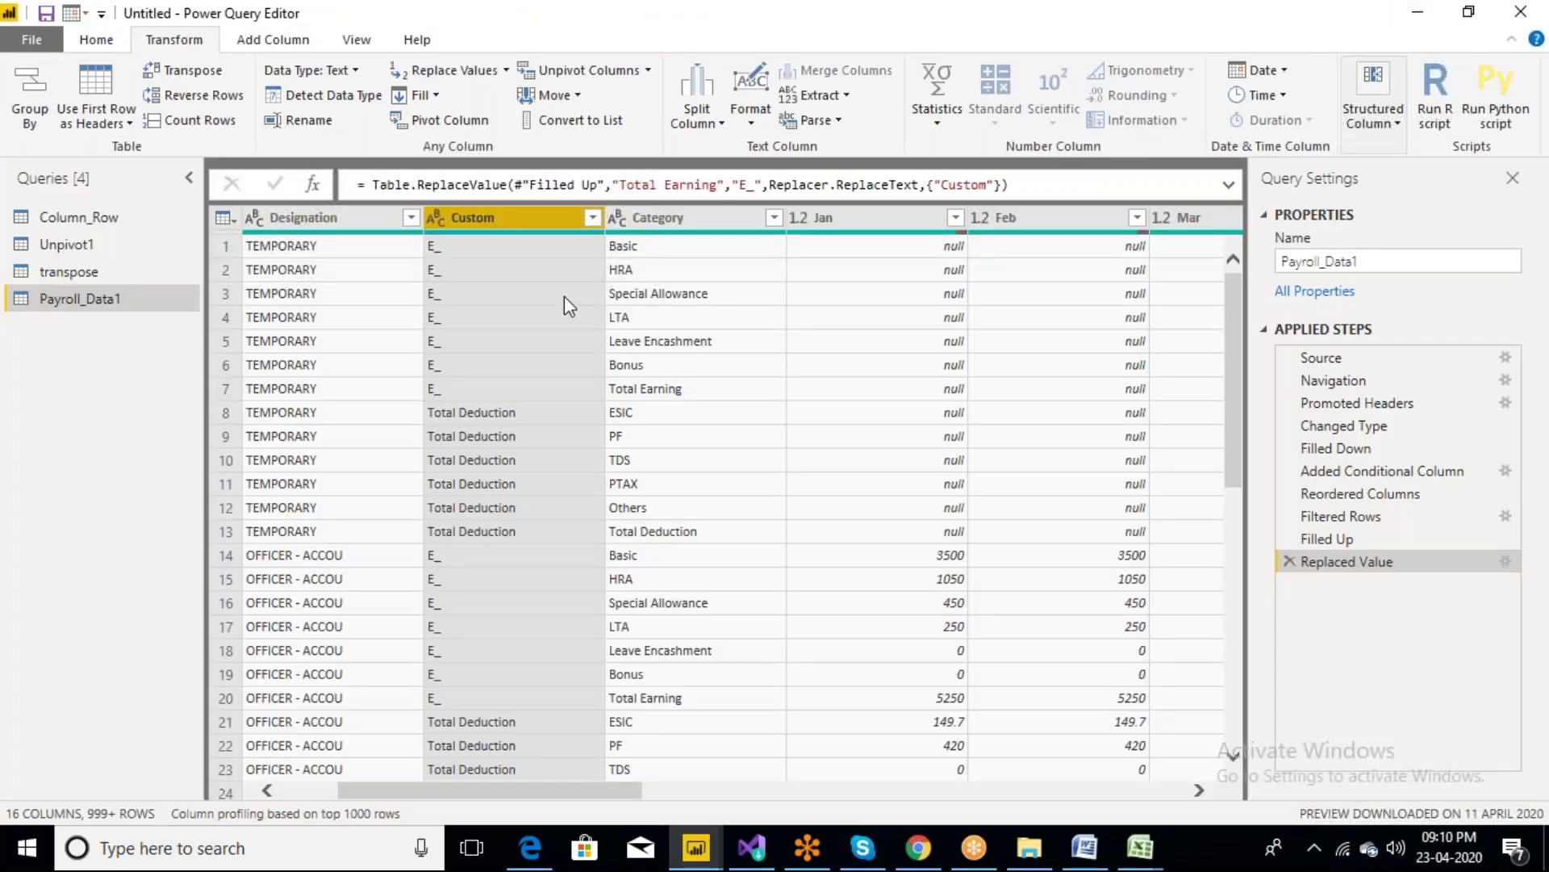
Replace the value Total Deduction with D_ in the Custom column
right_click(477, 221)
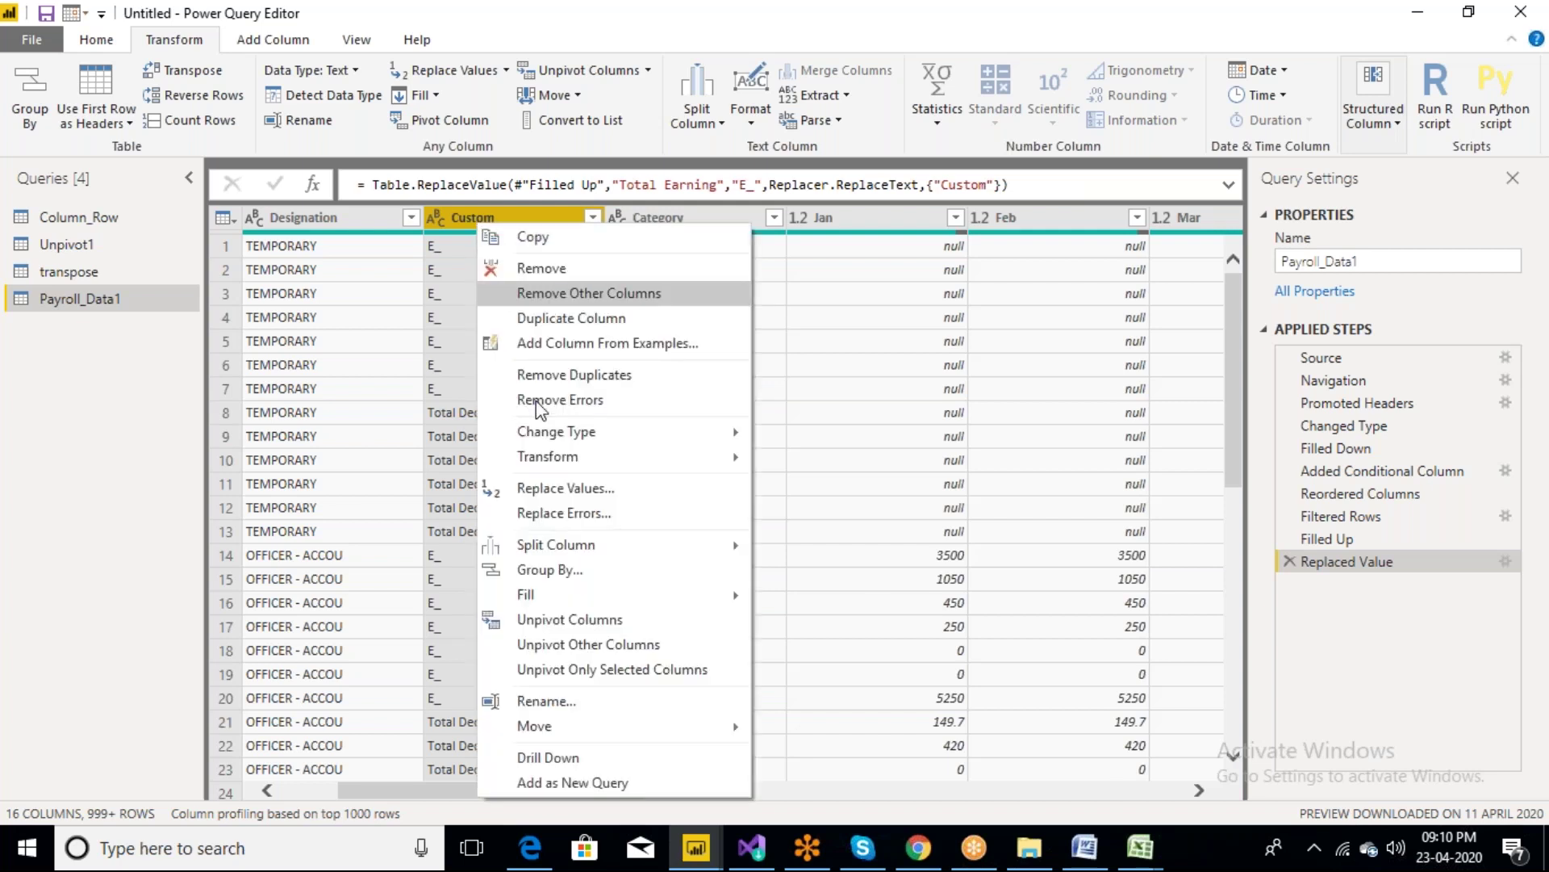
left_click(555, 494)
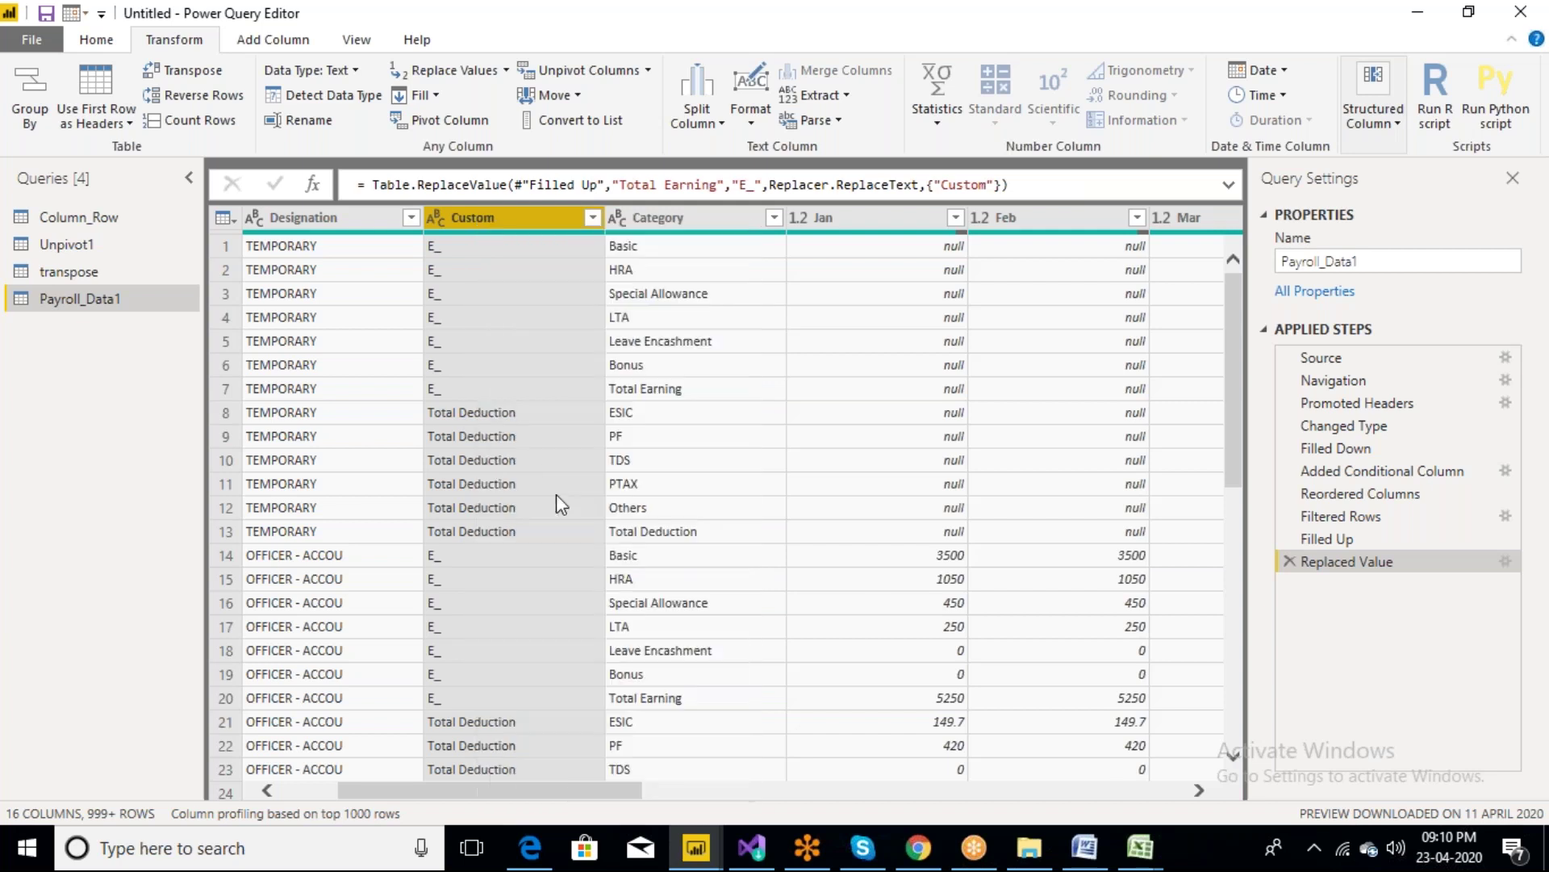
type("t")
key("BackSpace")
type("Total")
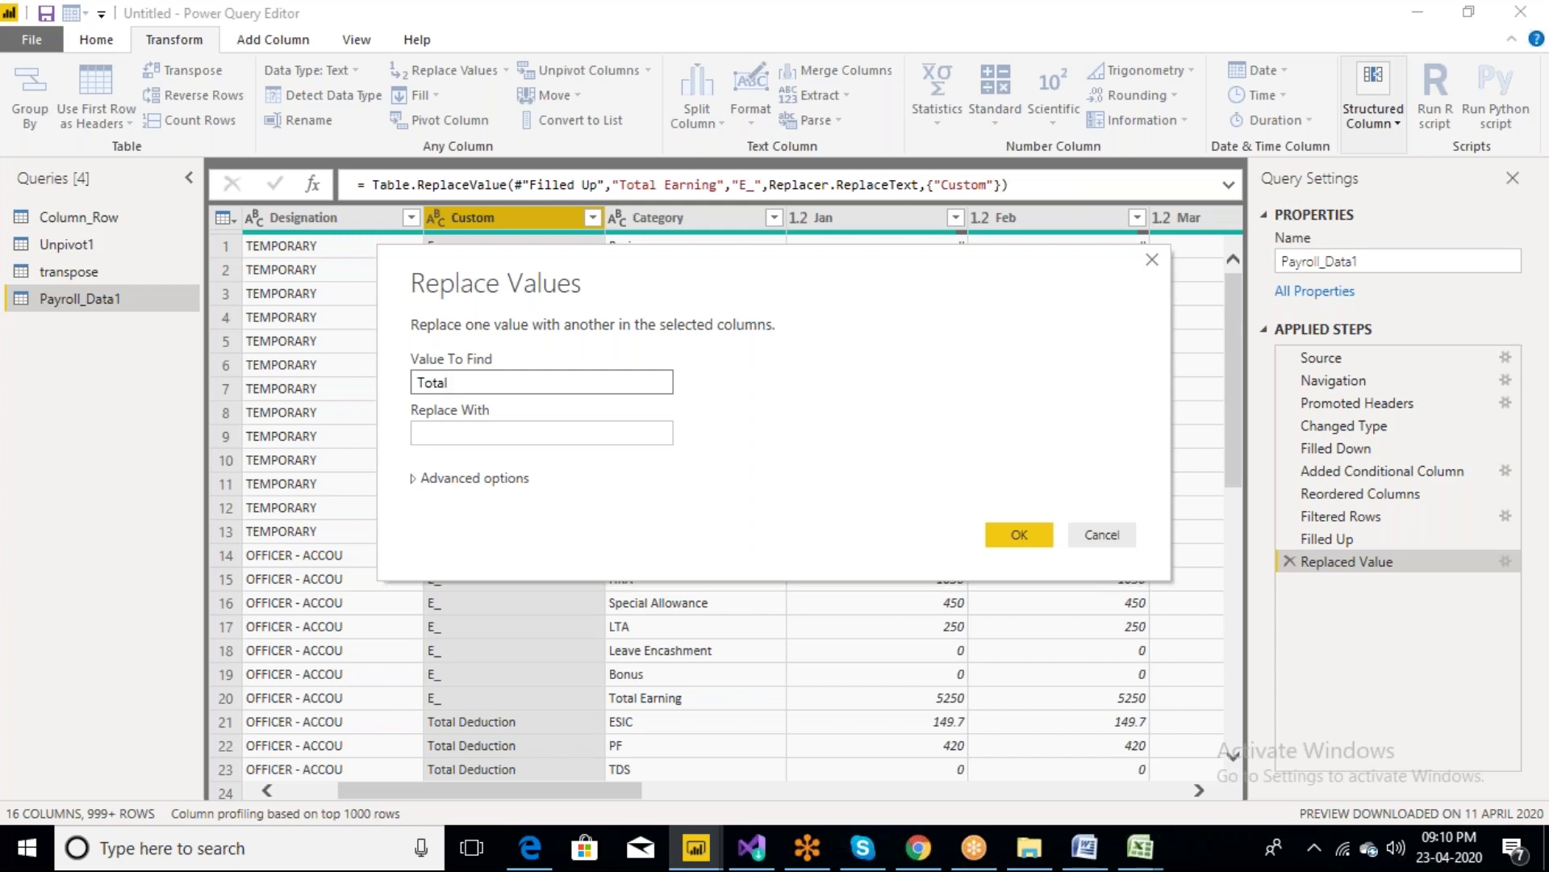
type(" Deduction")
left_click(542, 433)
type("E")
key("BackSpace")
type("d_")
key("BackSpace")
key("BackSpace")
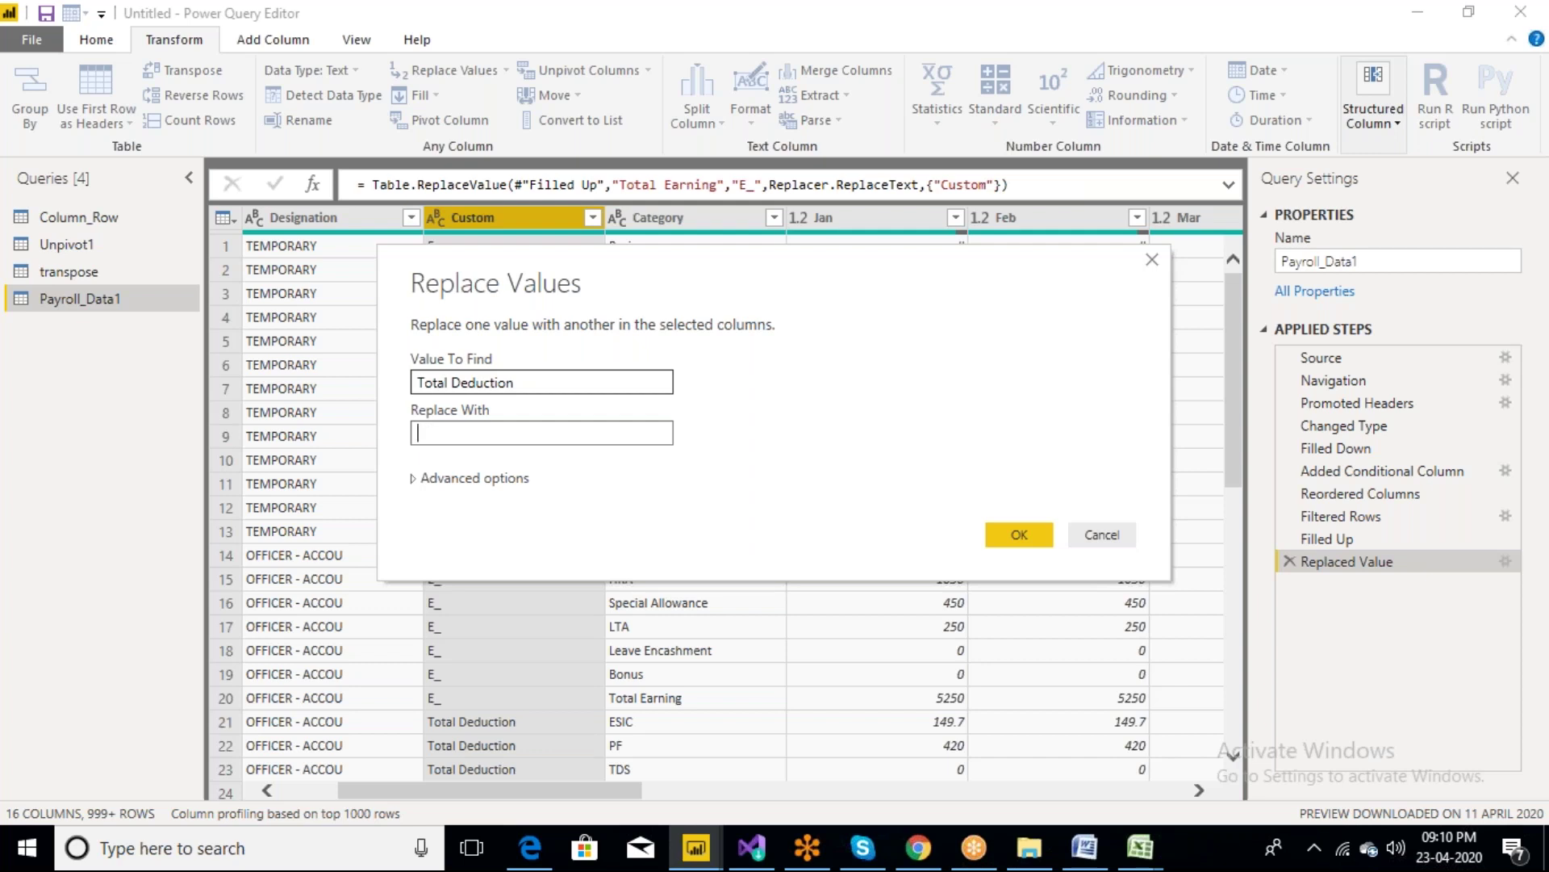
type("D_")
left_click(1020, 536)
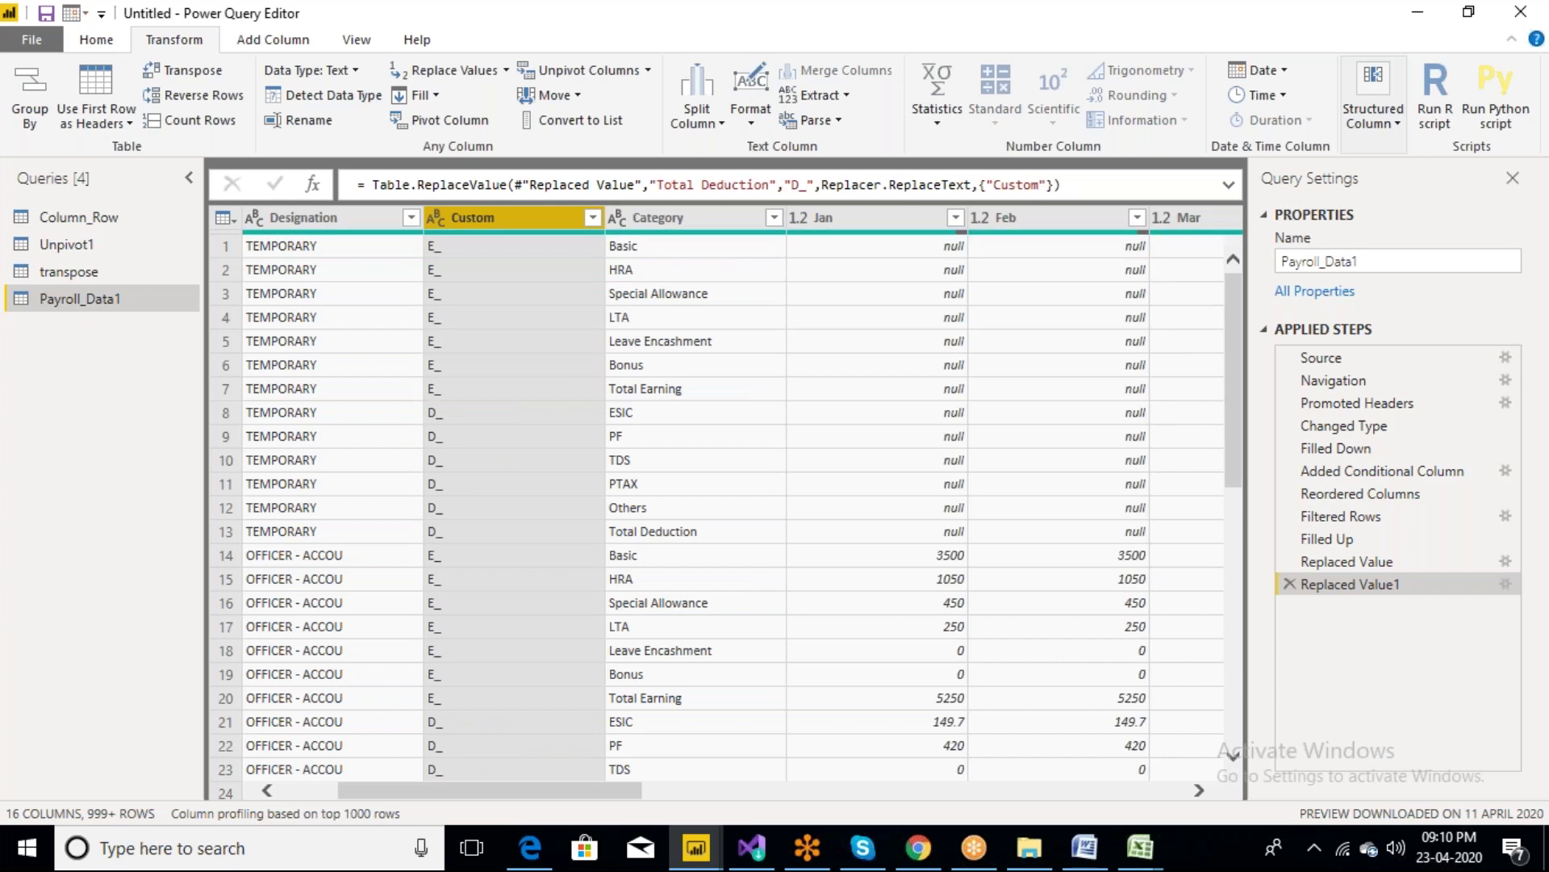
Merge the Custom and Category columns without a separator, entering Category as the new column name
left_click(666, 228, "ctrl")
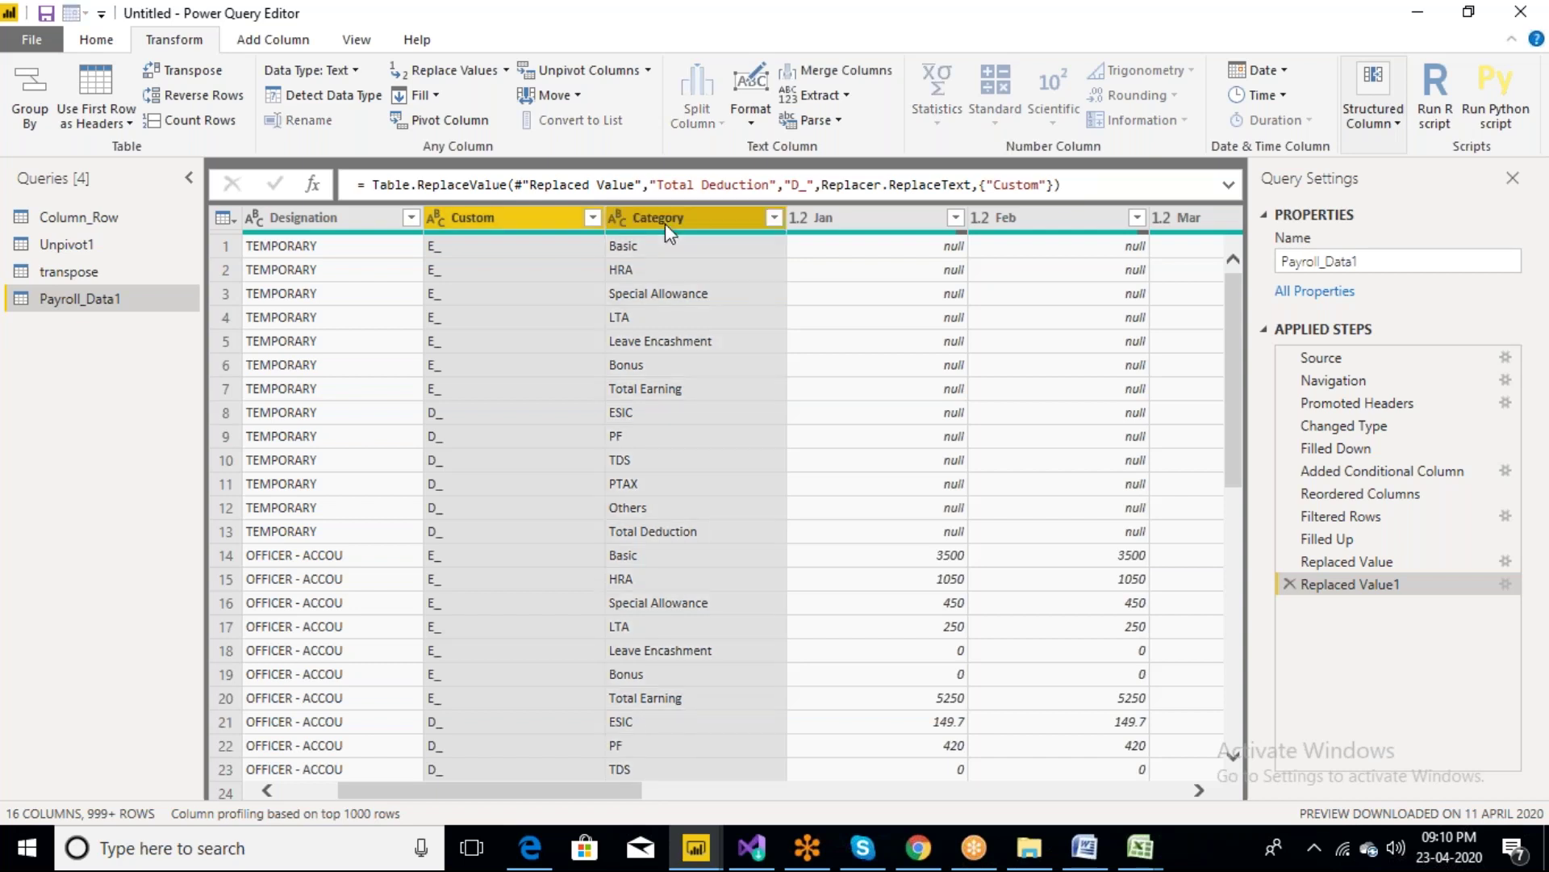
right_click(666, 227)
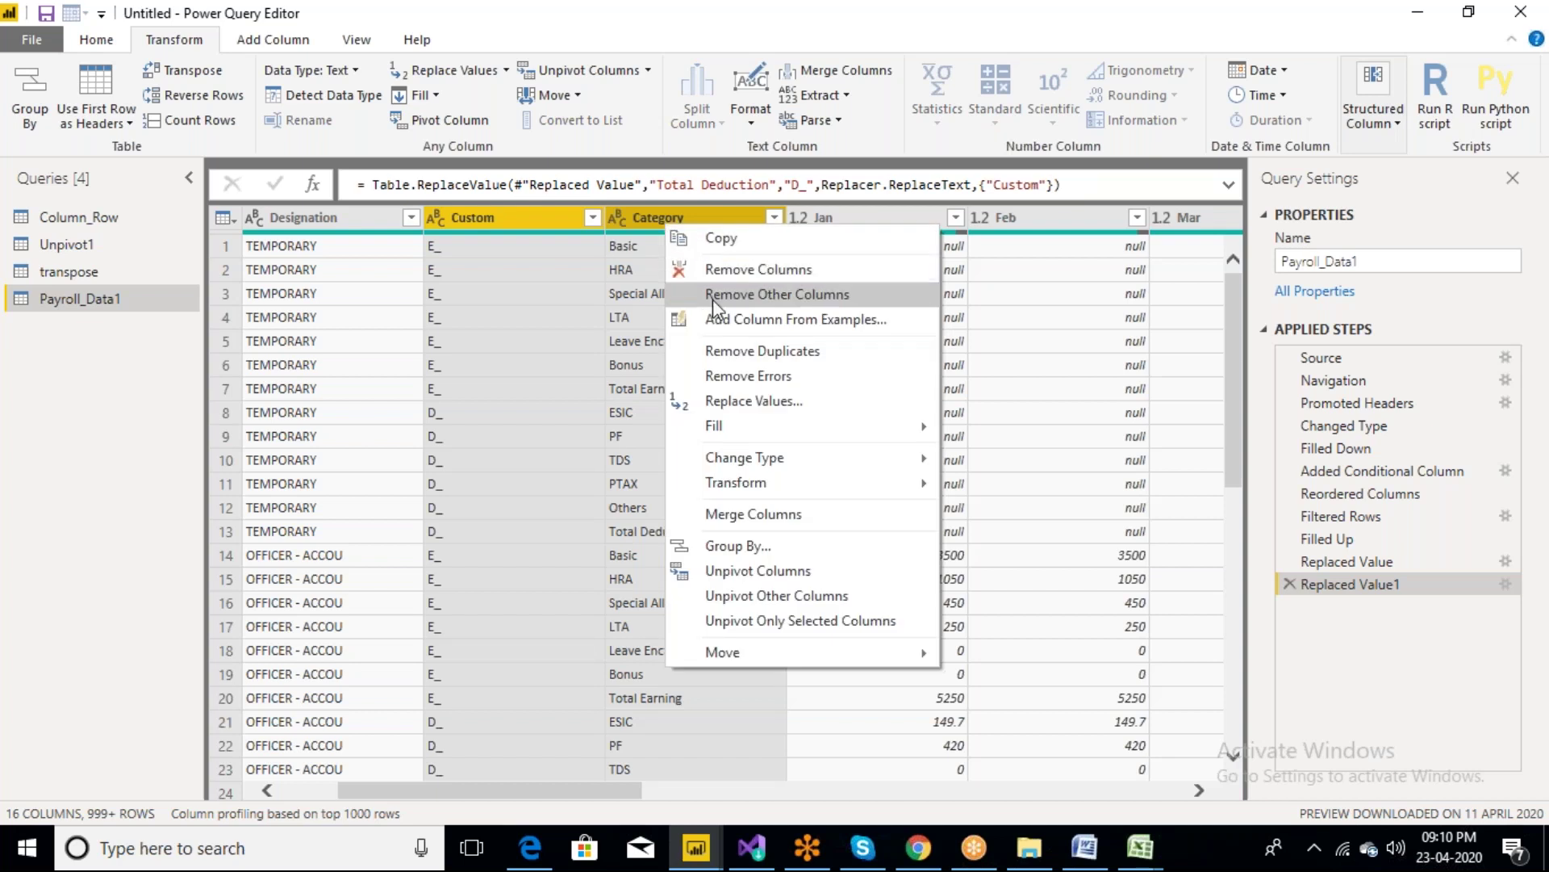
left_click(748, 516)
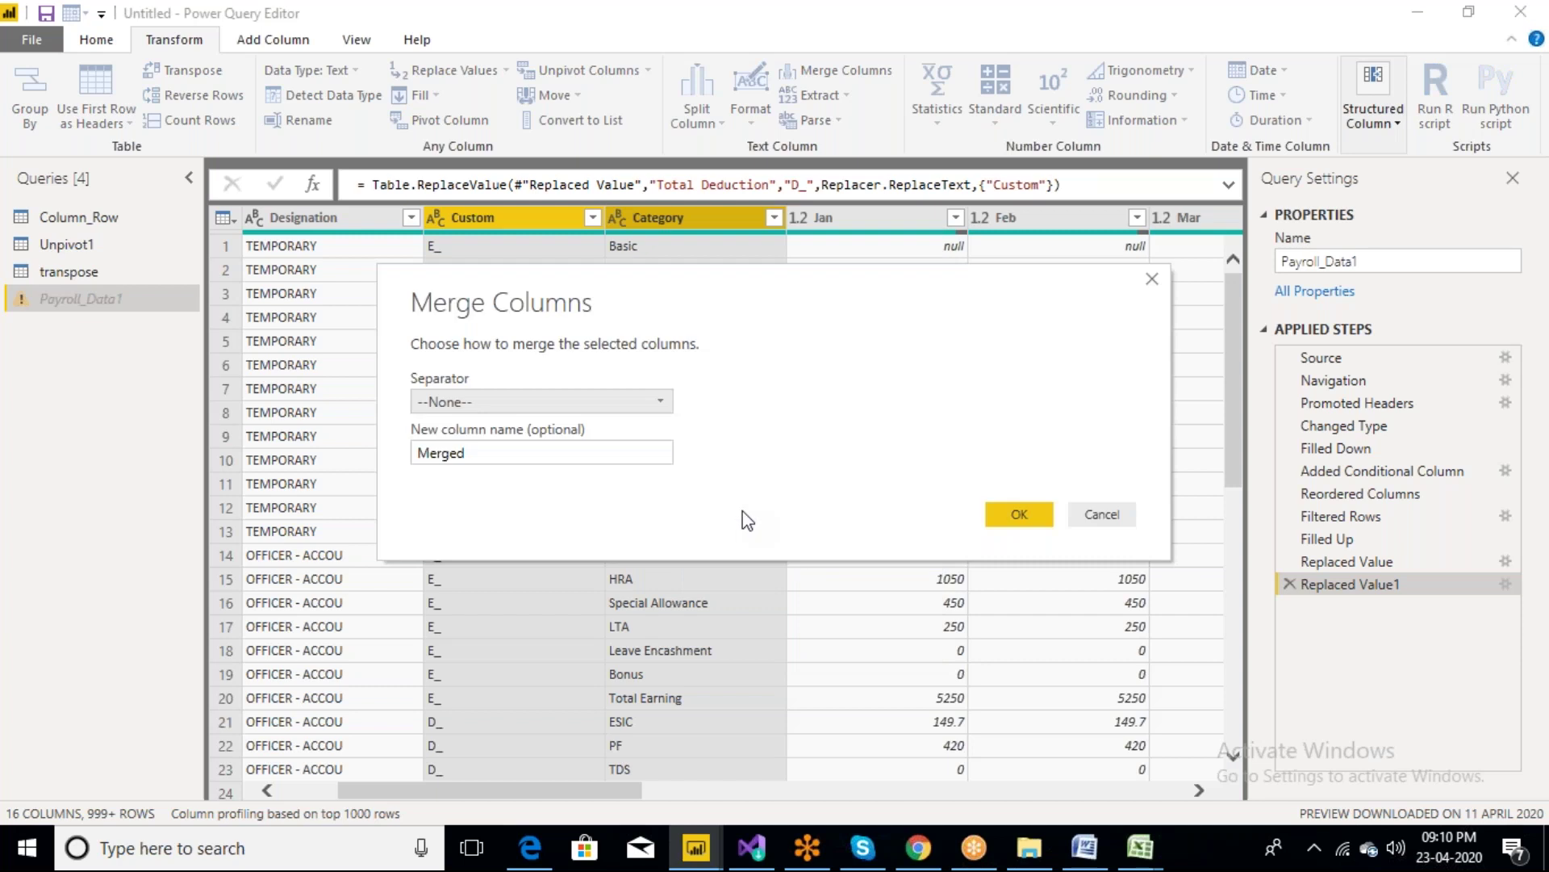
left_click(639, 454)
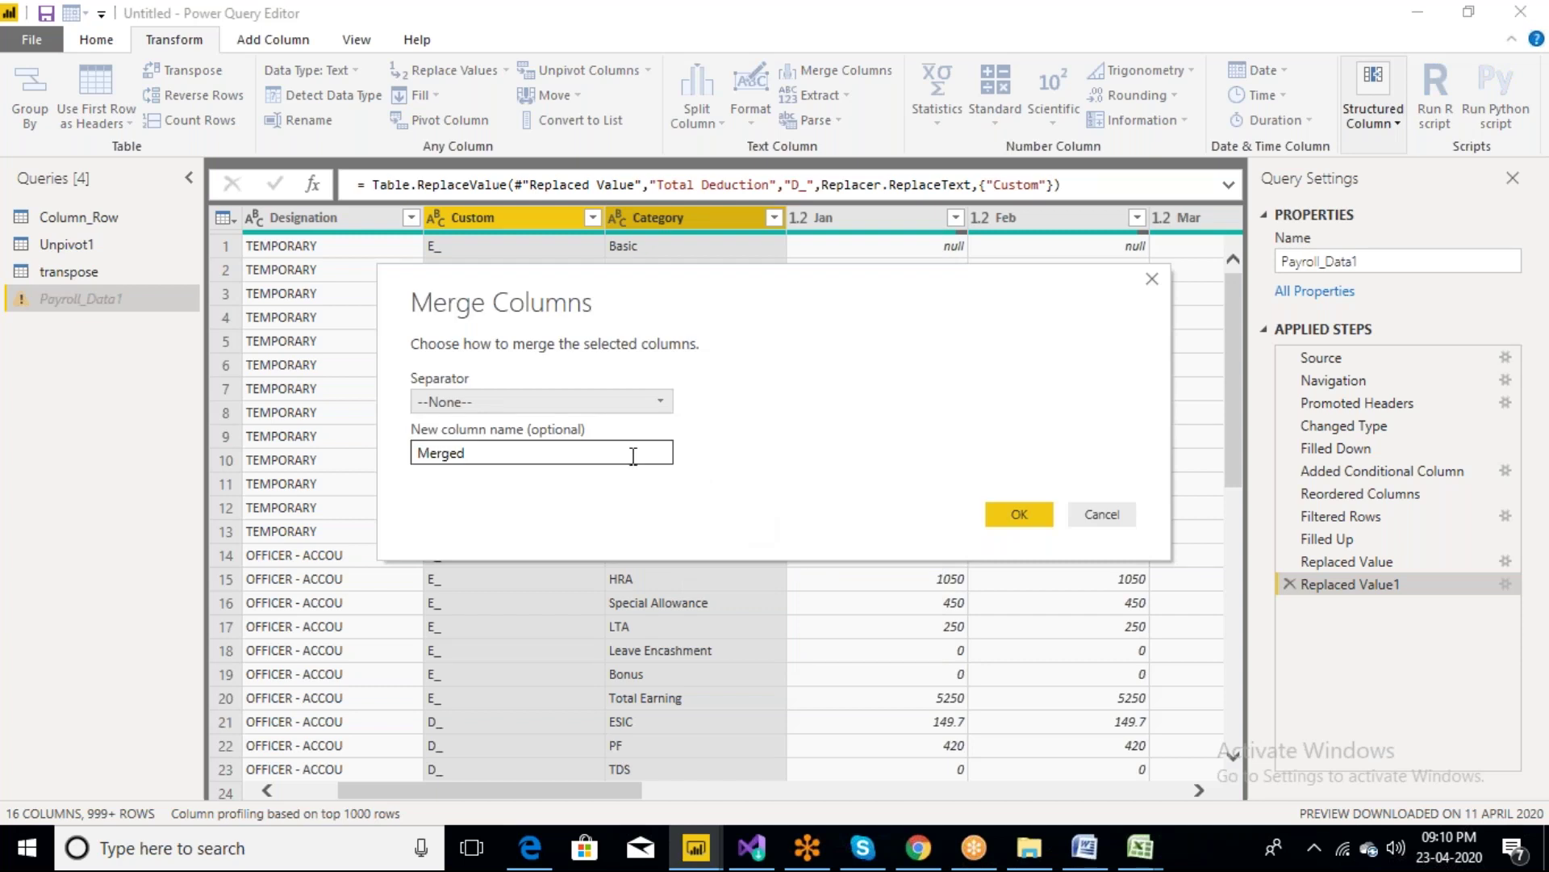
left_click_drag(634, 456, 391, 450)
key("BackSpace")
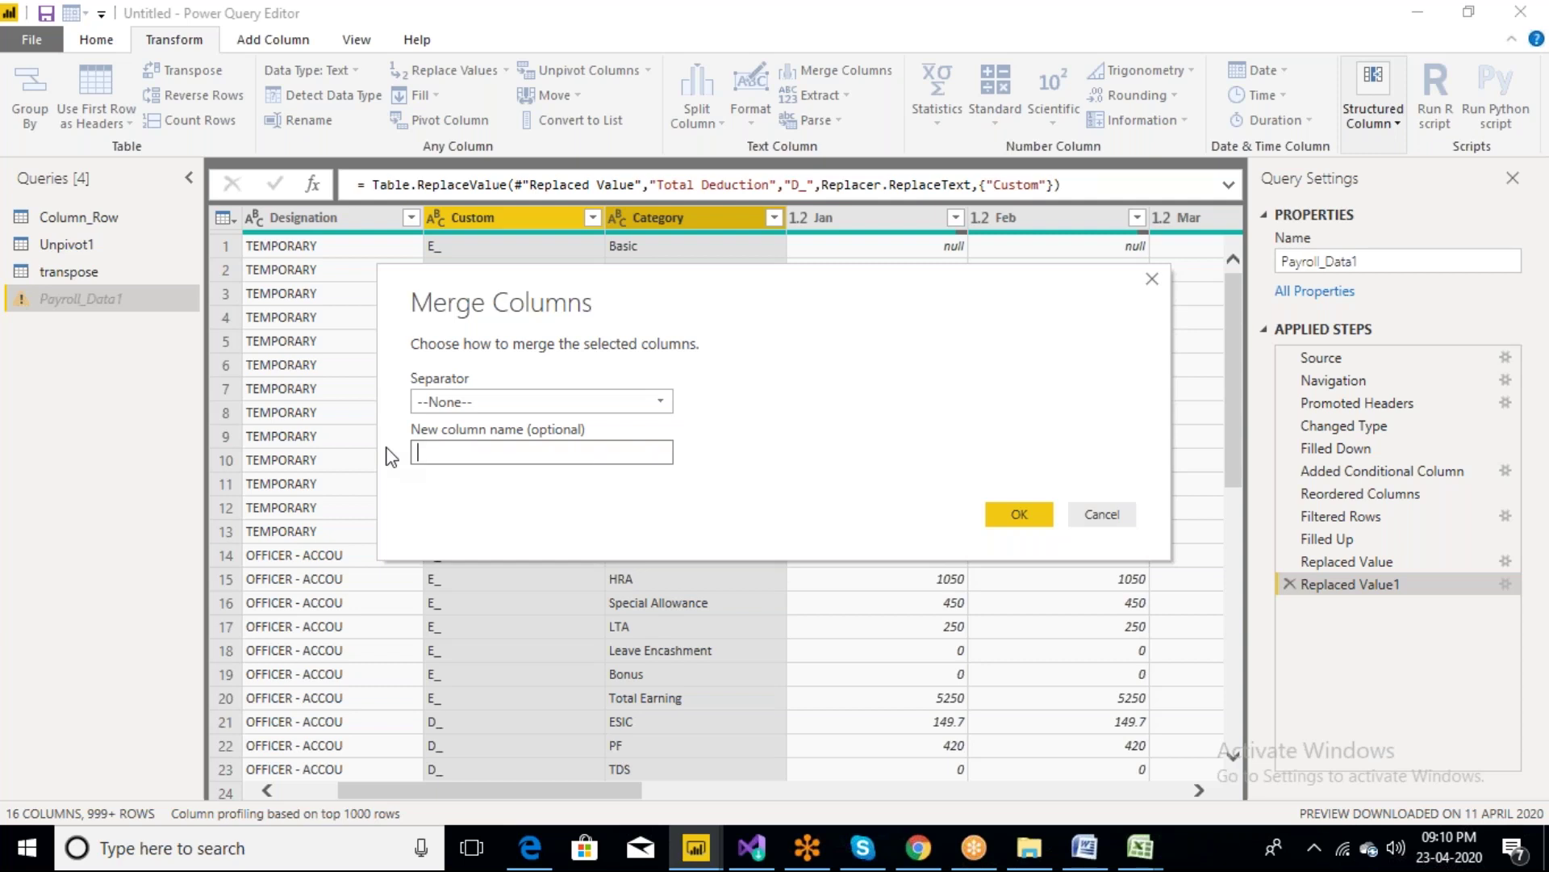
type("Category")
key("Return")
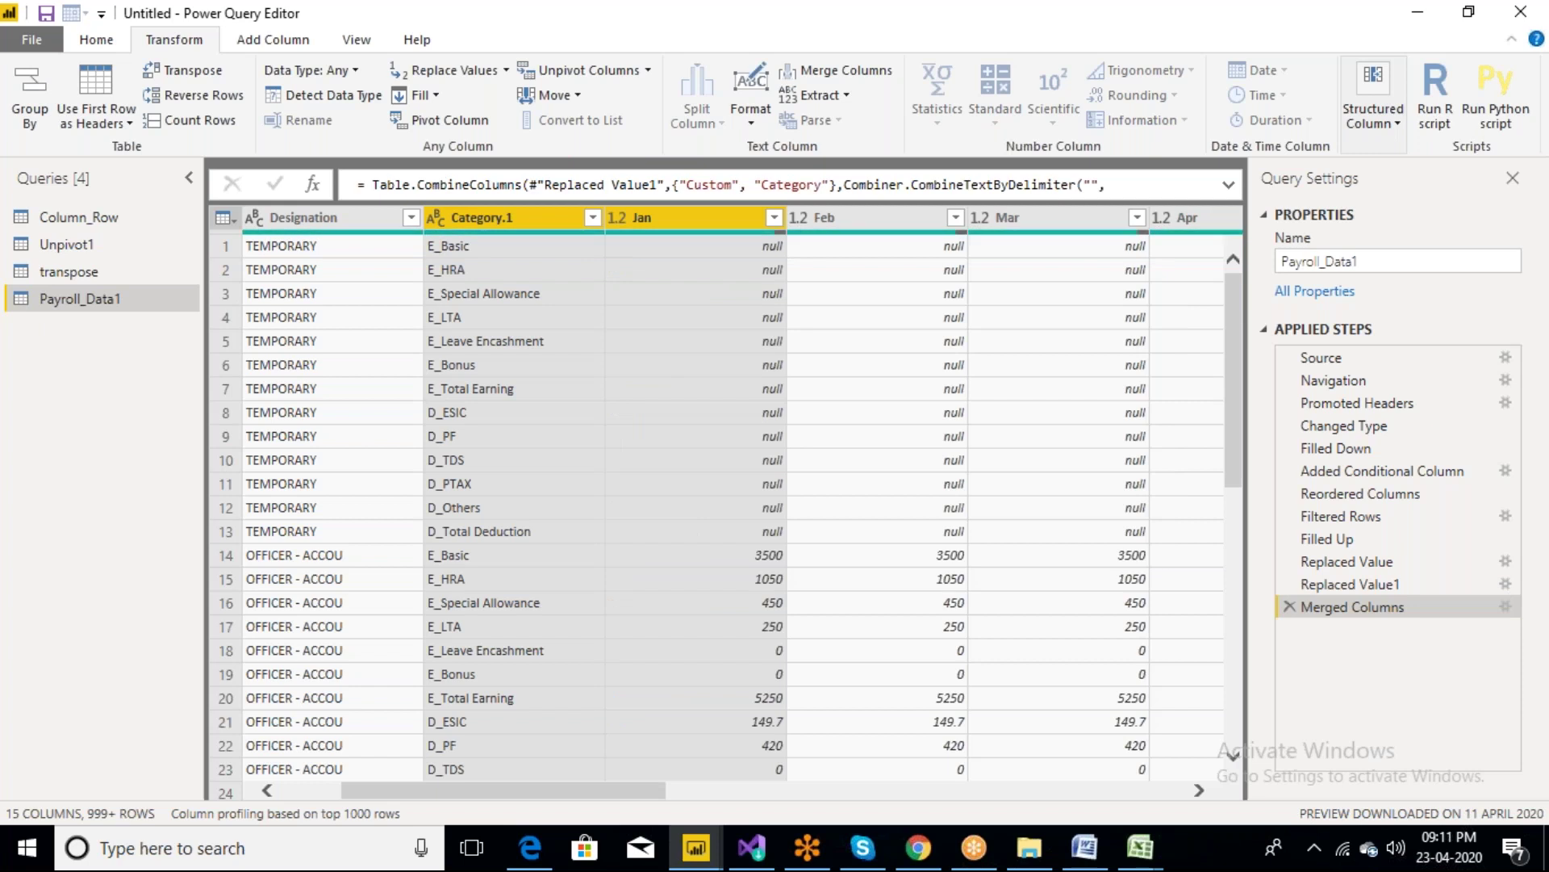
Rename the merged column to Category
left_click(517, 217)
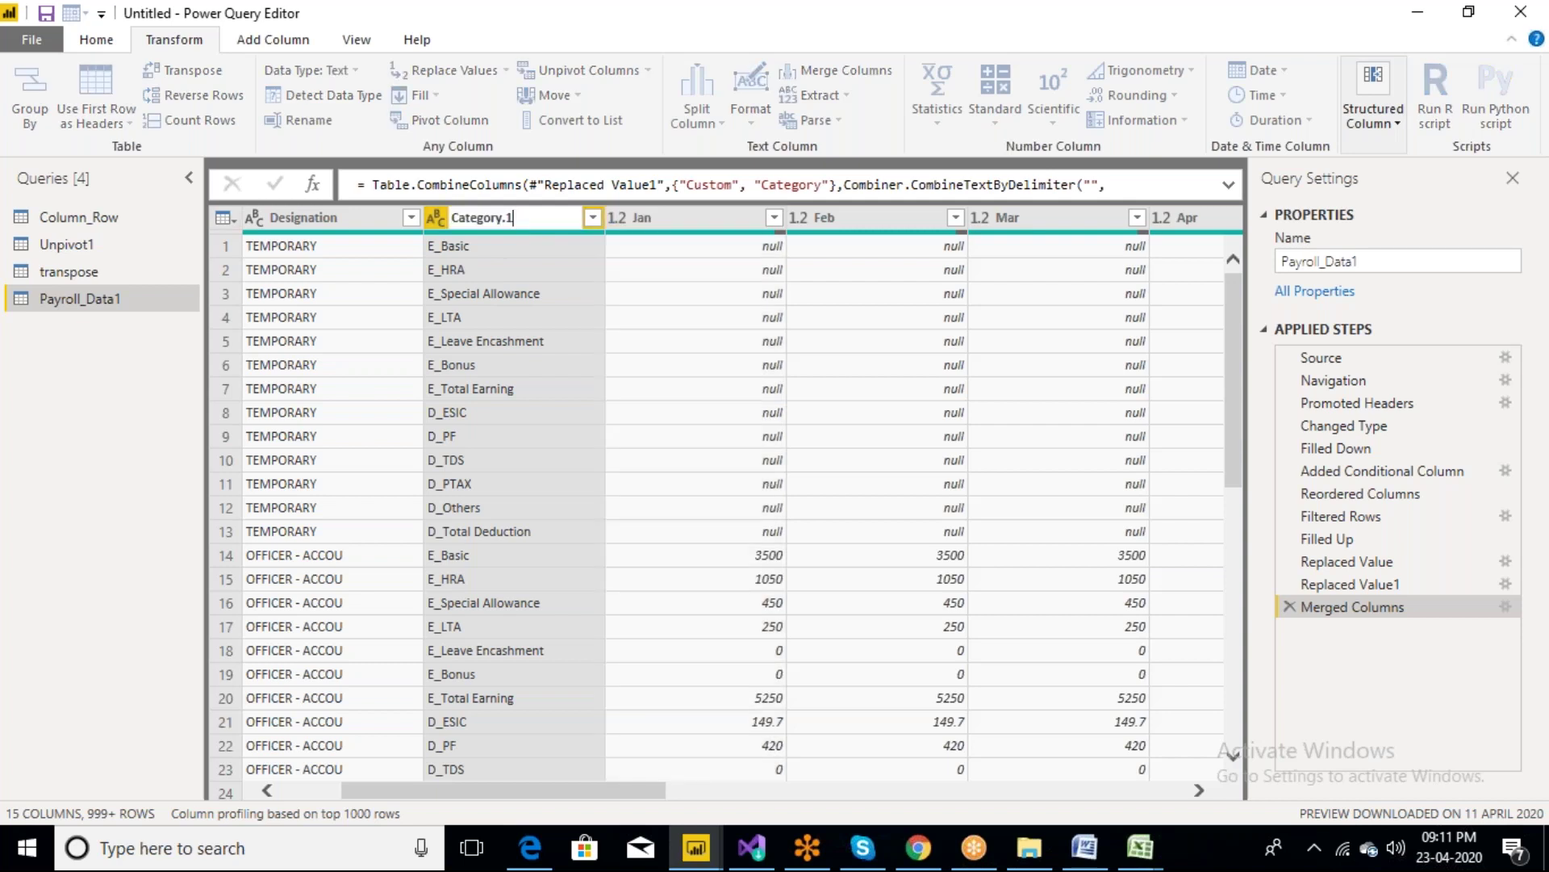
key("BackSpace")
key("BackSpace")
key("Return")
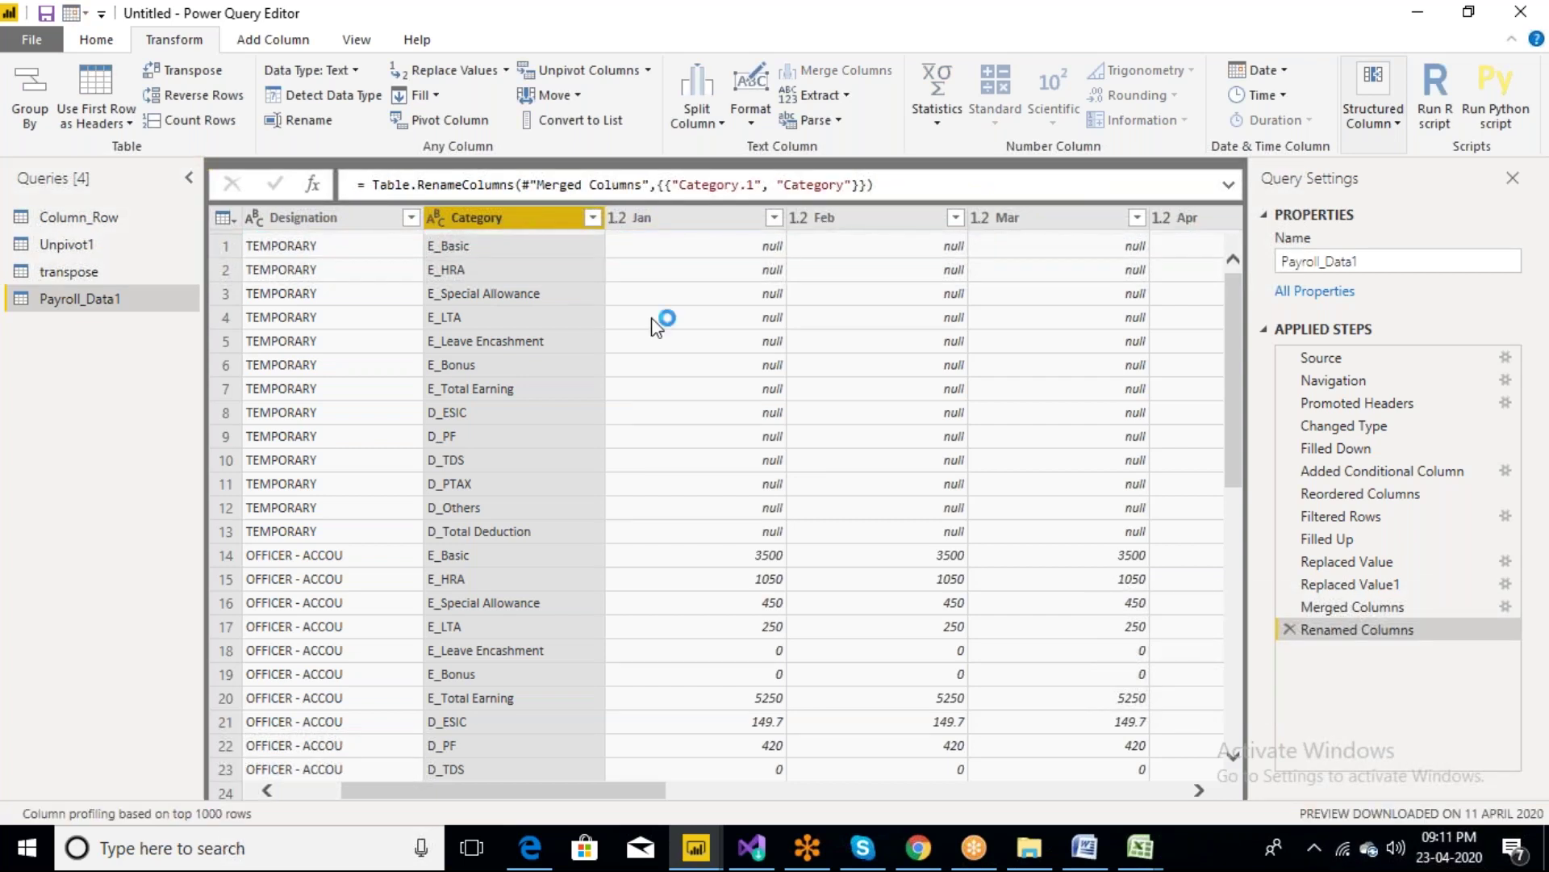
Switch to the Unpivot columns - Payroll workbook in Excel, examine the Month column on the Columnar sheet, and return to Power Query Editor
left_click(1140, 849)
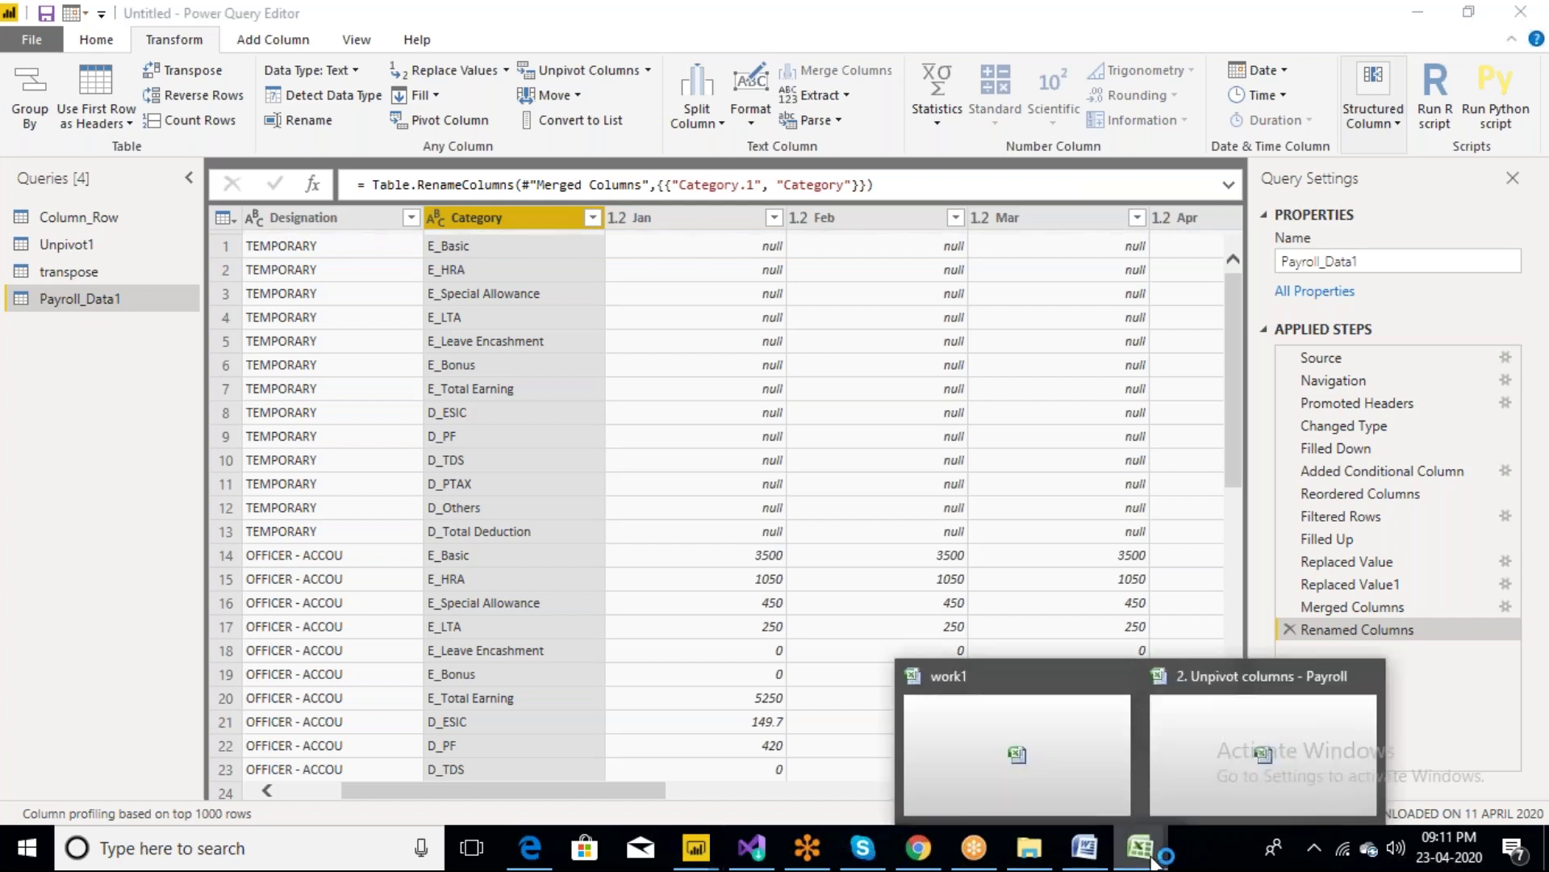
left_click(1263, 754)
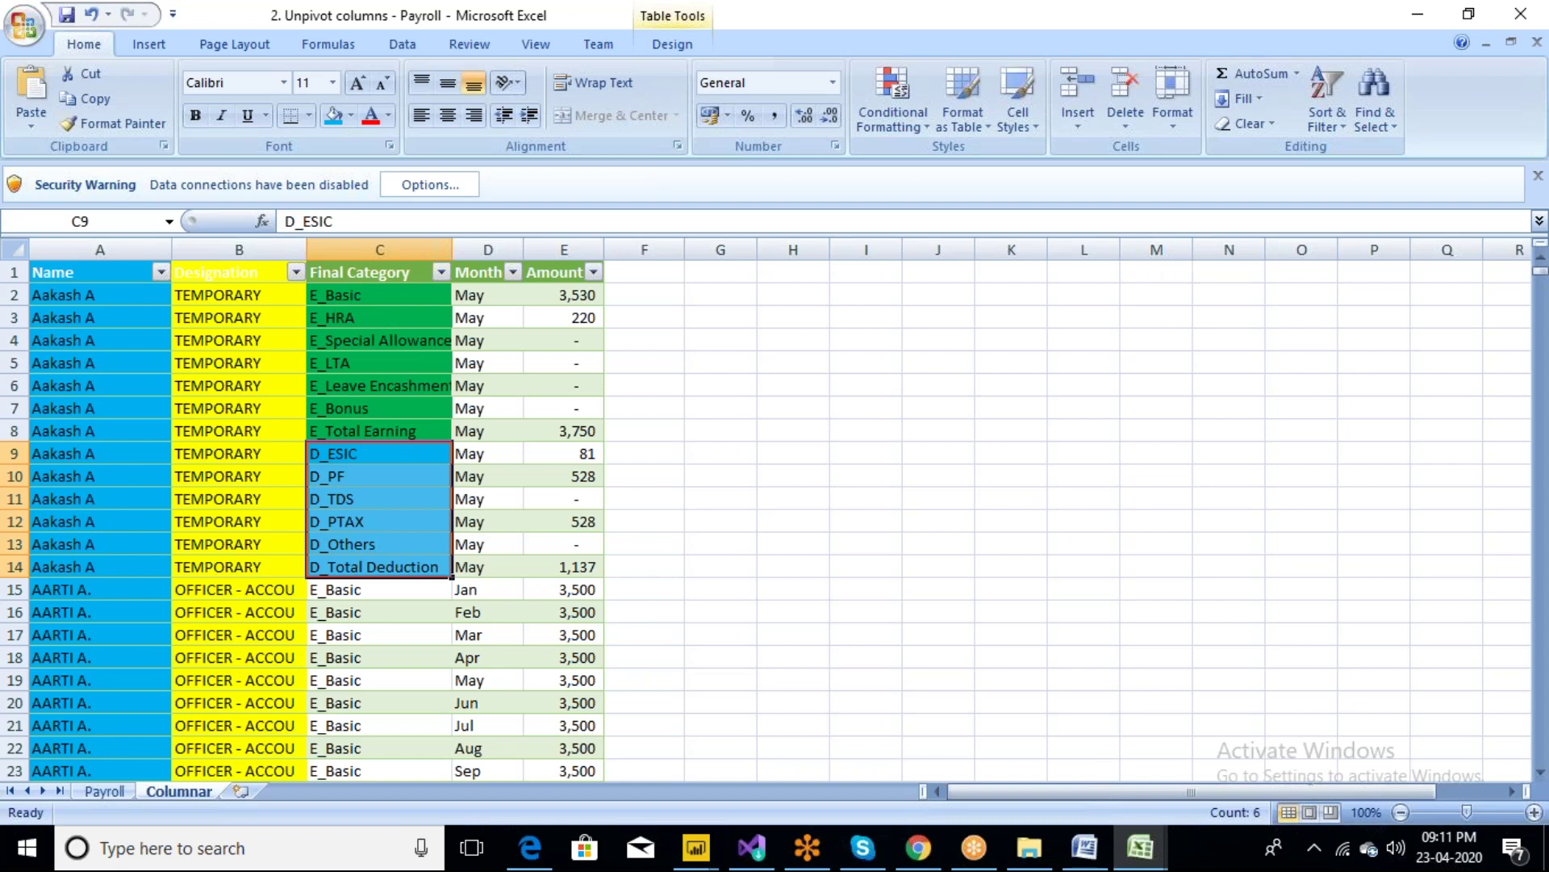
left_click(1420, 16)
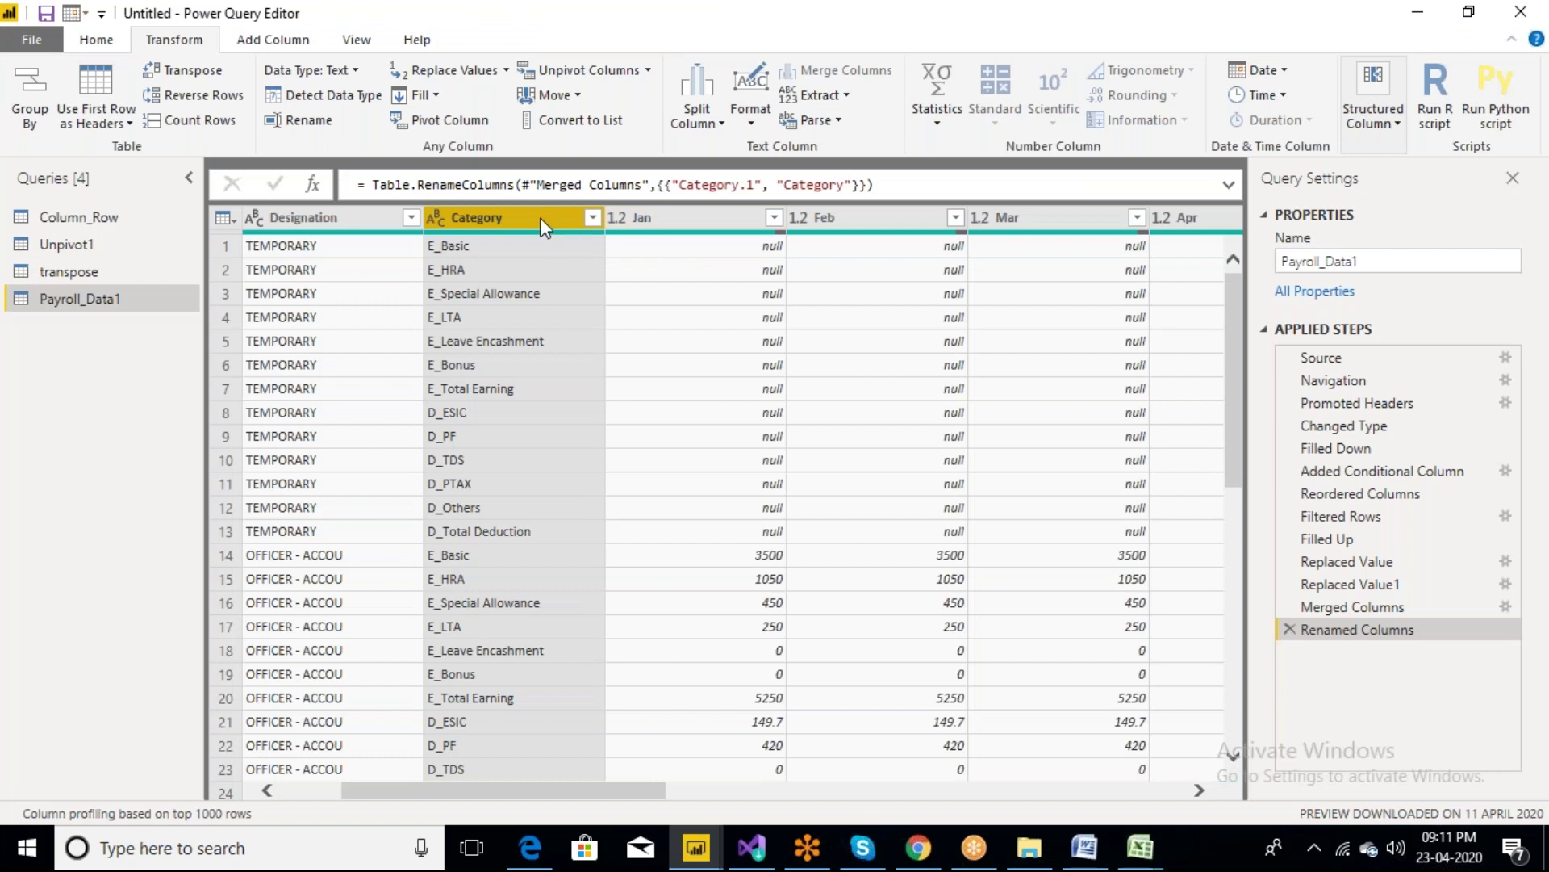
left_click(1140, 848)
left_click(1275, 767)
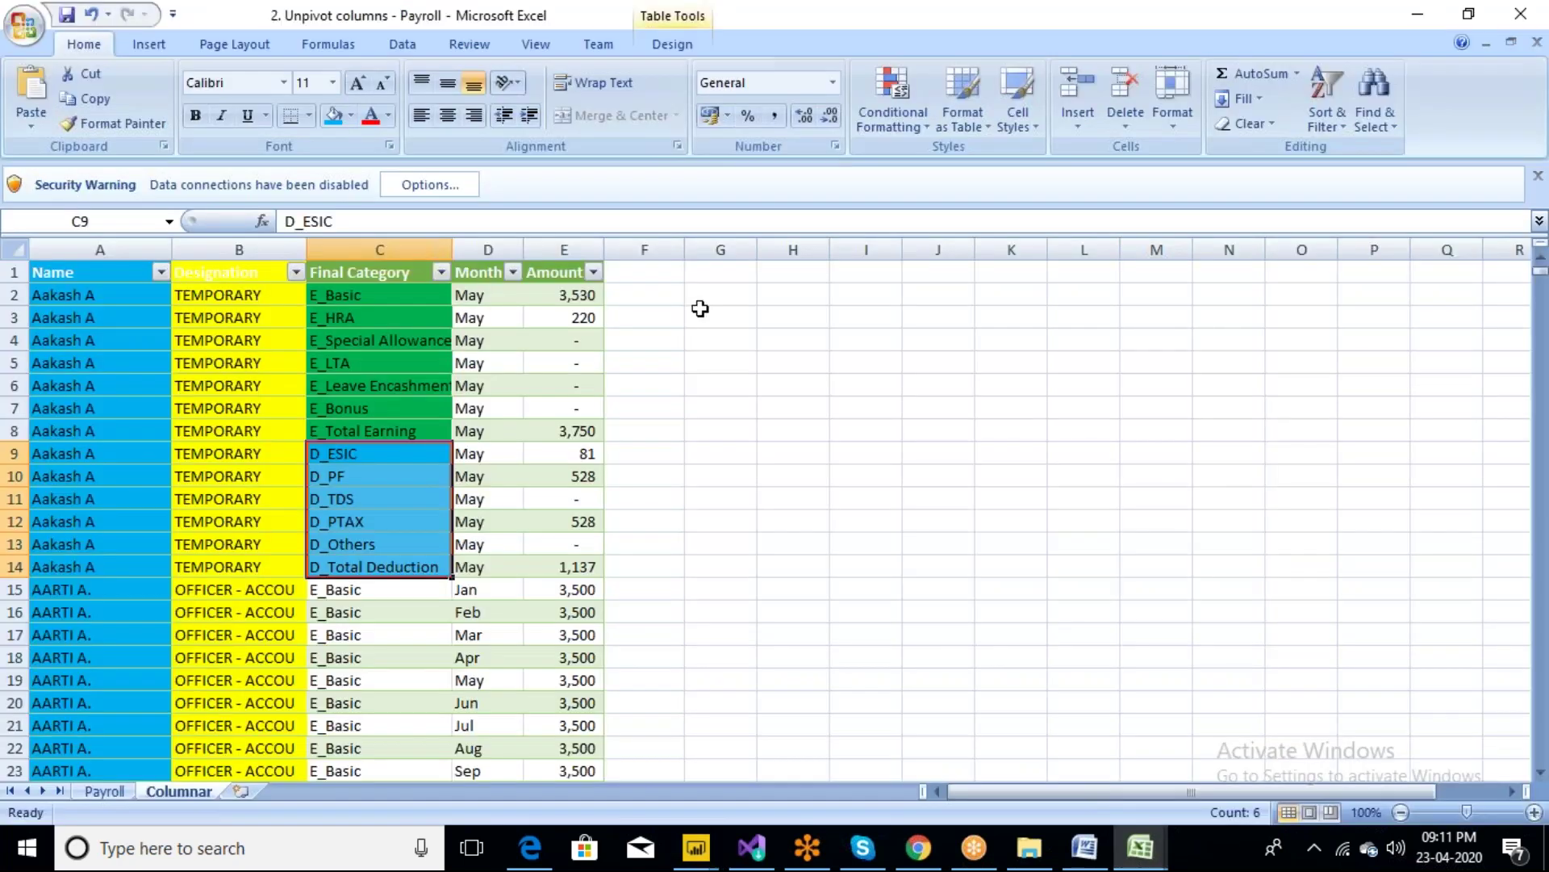
left_click(486, 250)
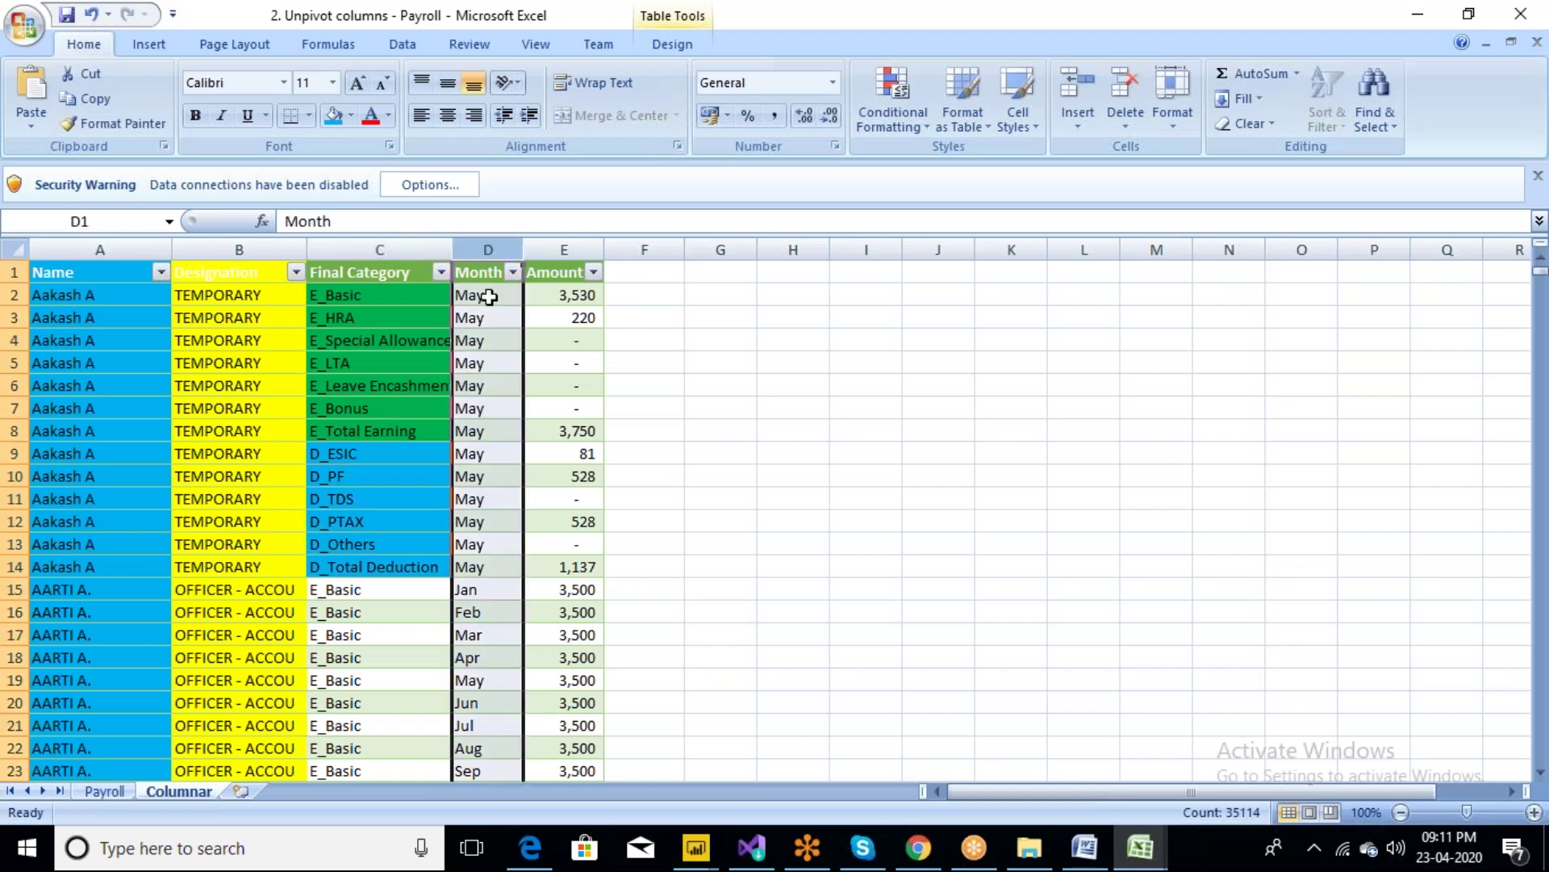
left_click(489, 298)
left_click(486, 321)
left_click(485, 343)
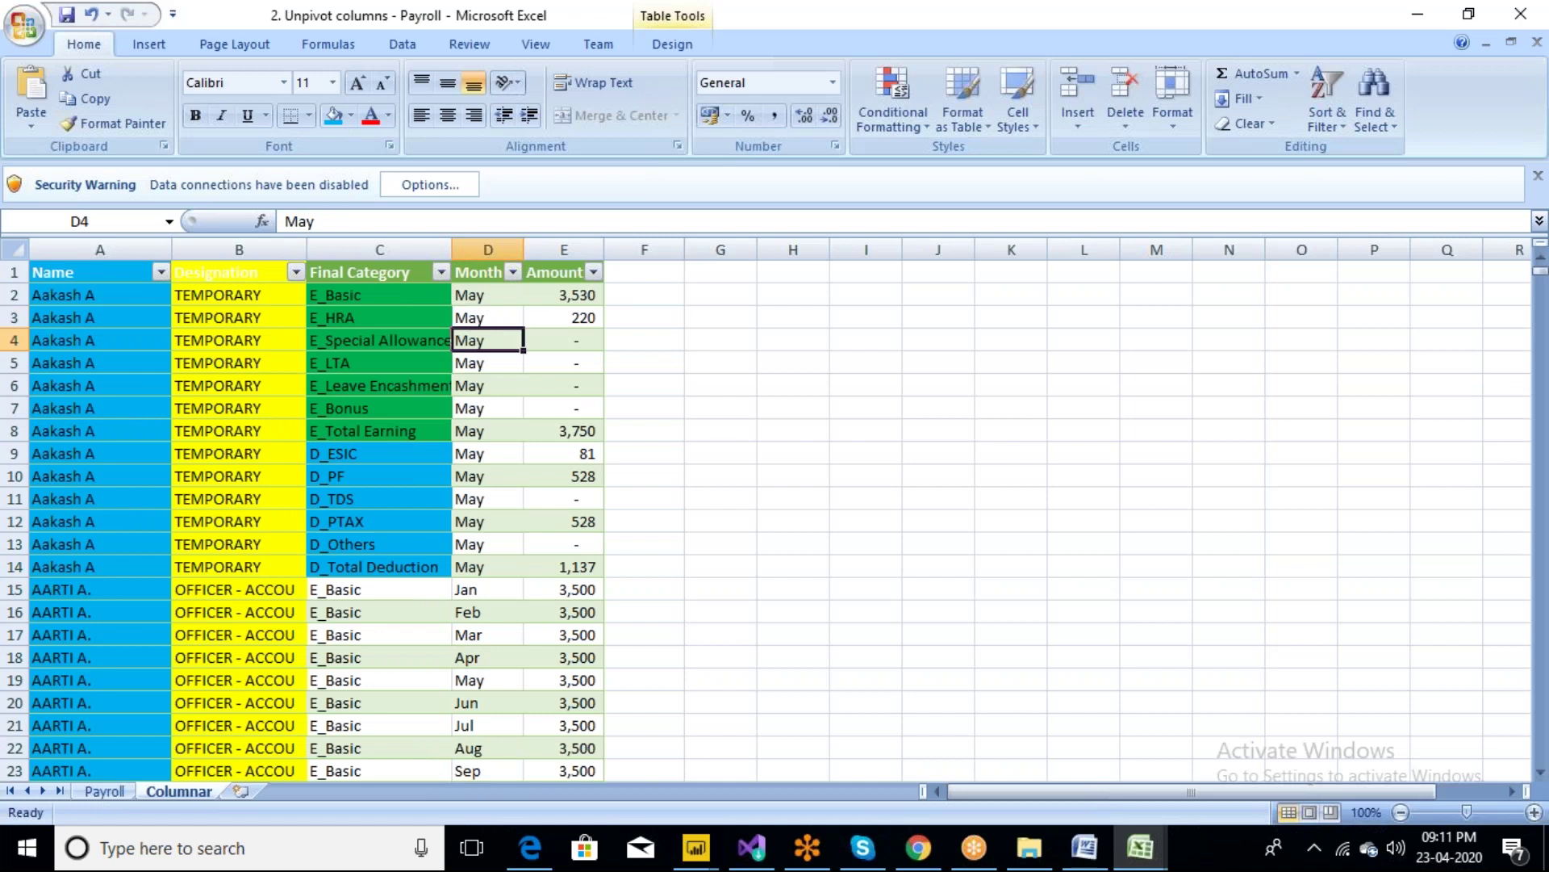
left_click(485, 365)
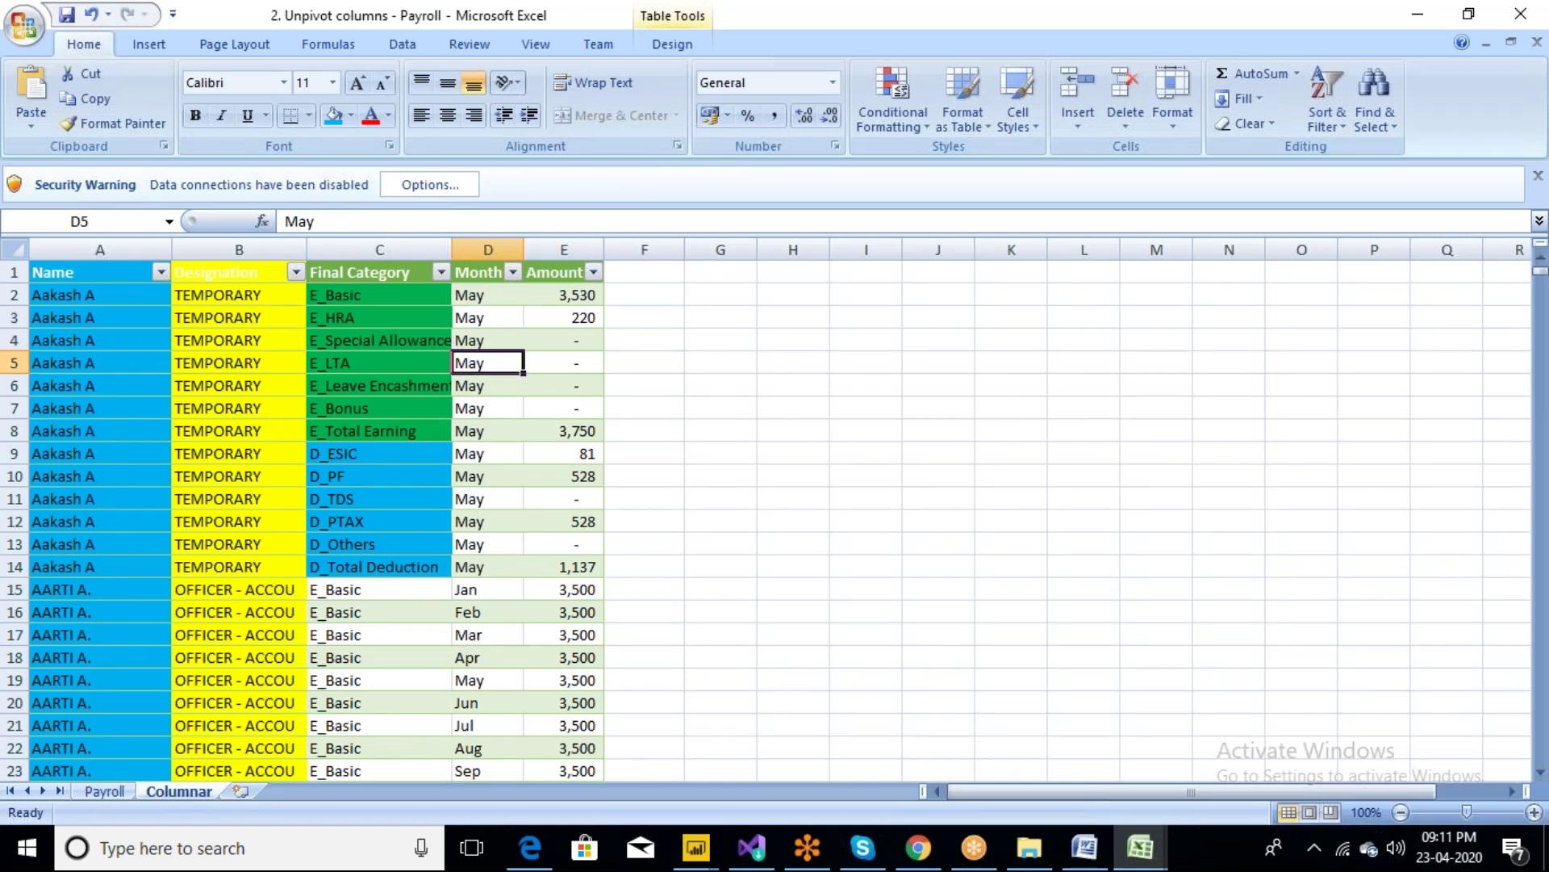
left_click(1418, 16)
Try to select the month columns together, adding them one after another from Jan through Nov
left_click(695, 224)
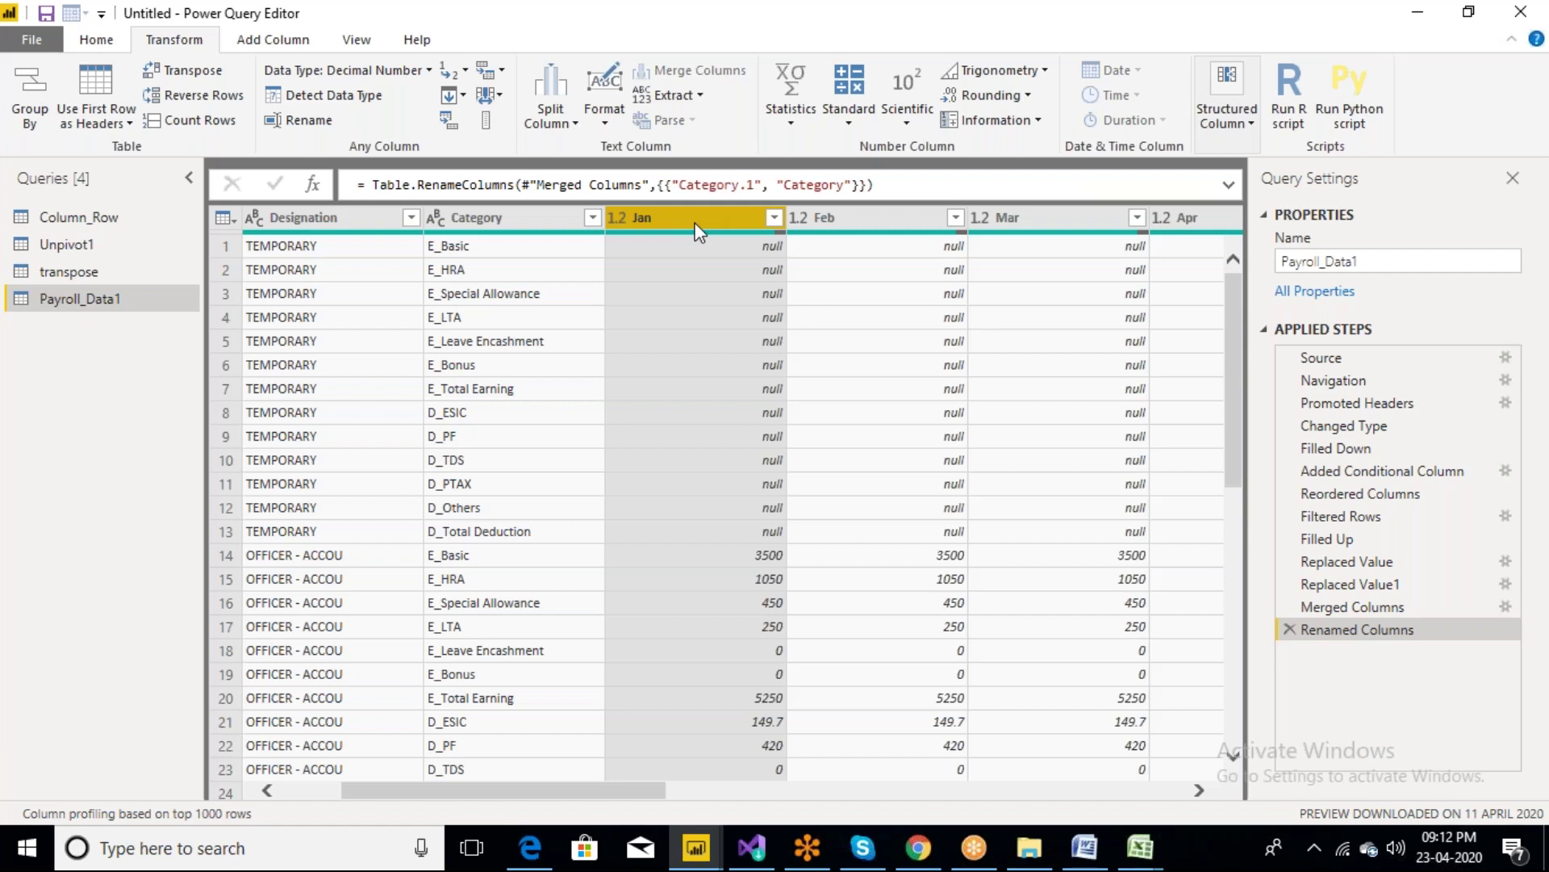
left_click(839, 220, "ctrl")
left_click(1022, 222, "ctrl")
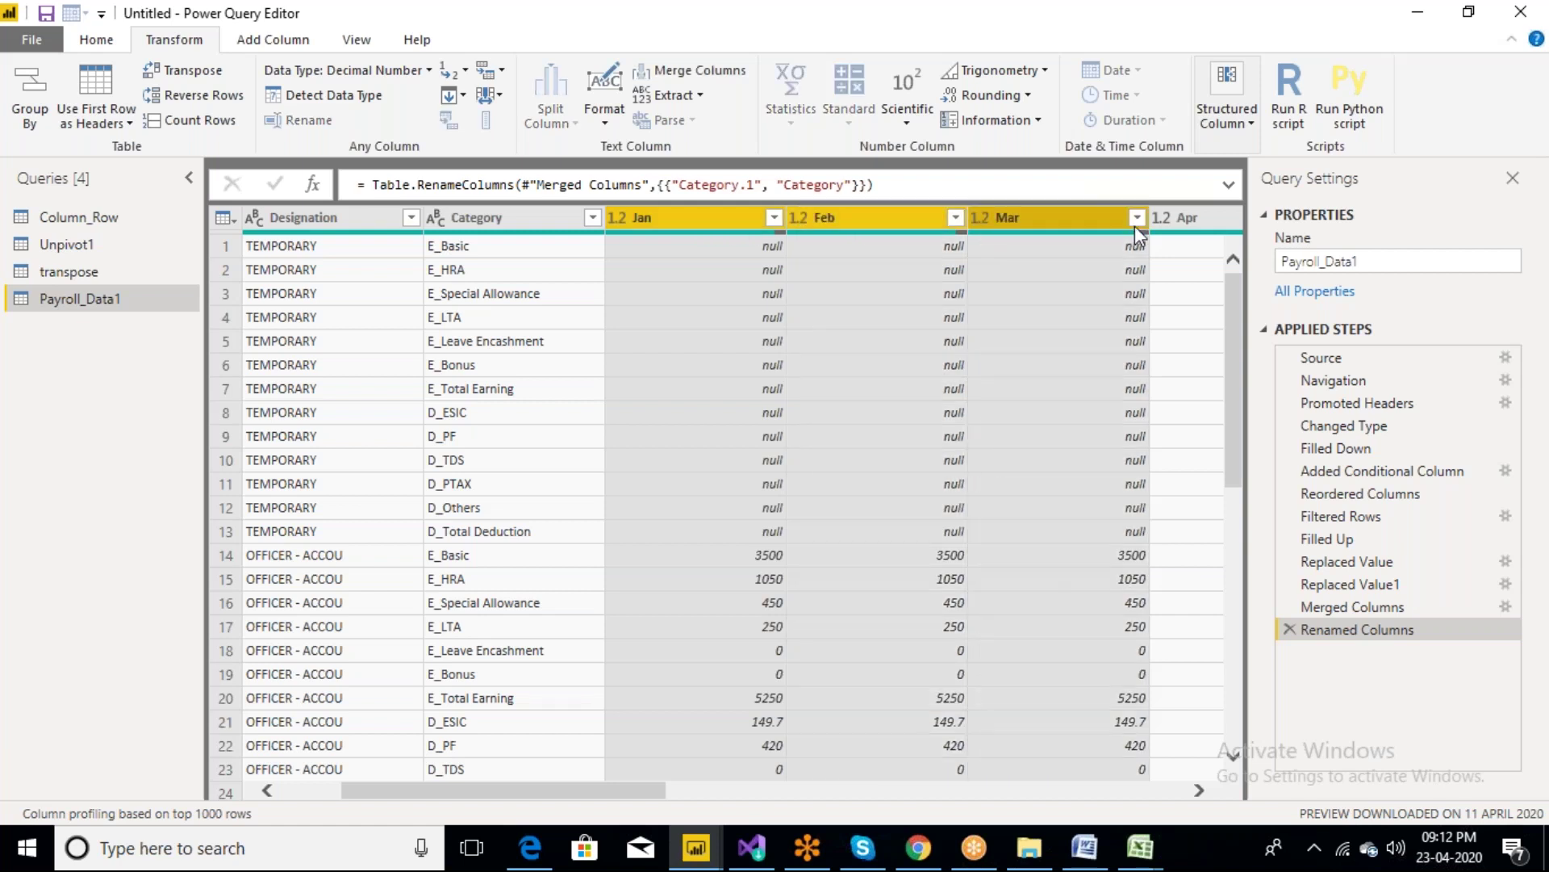
left_click(1187, 219, "ctrl")
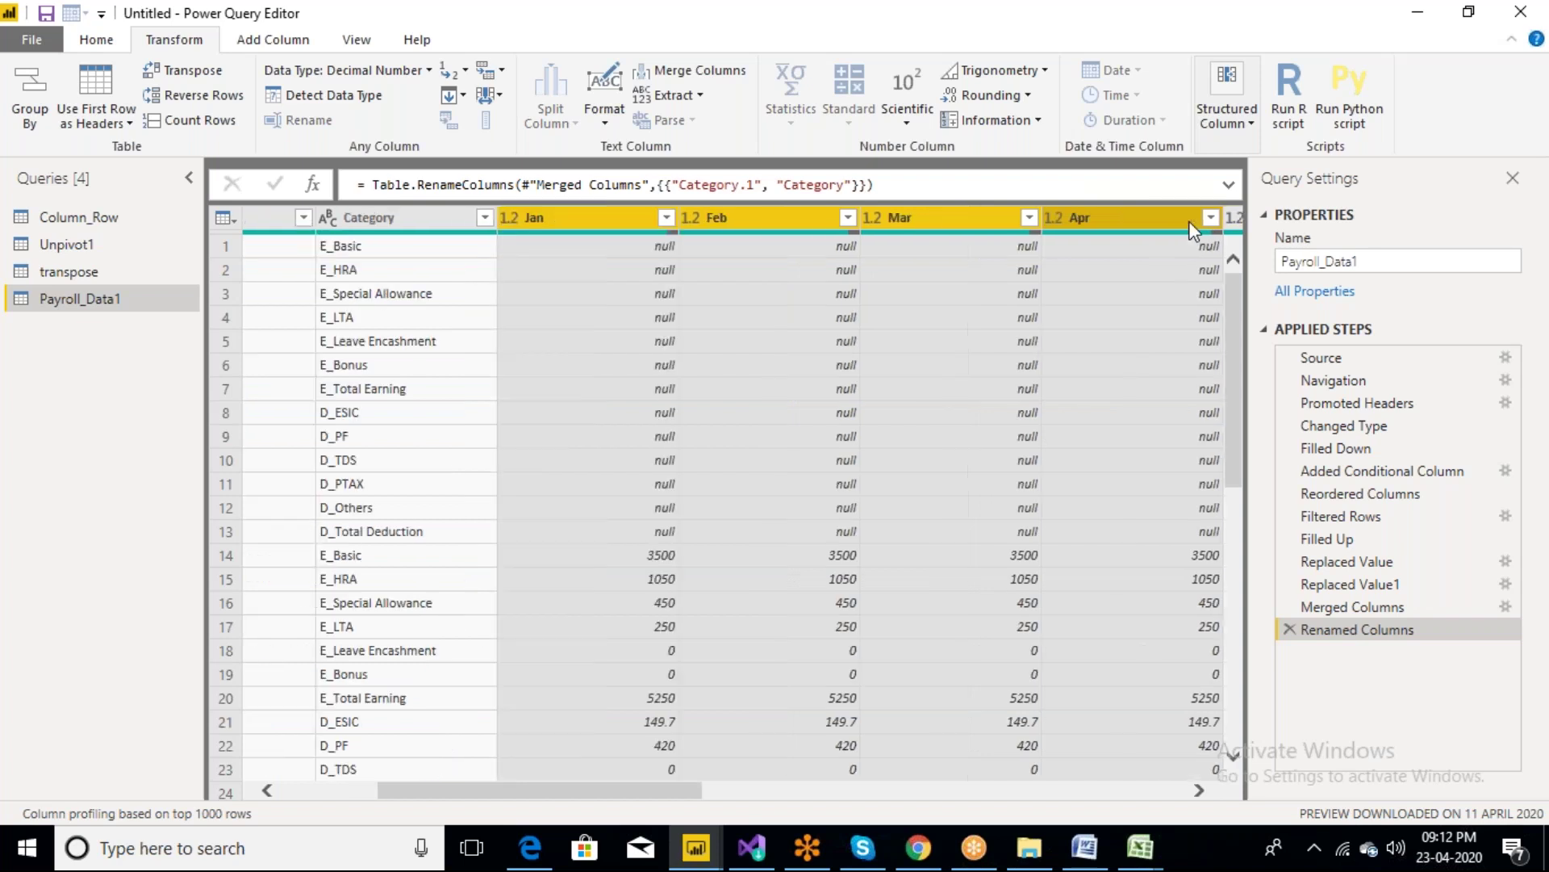
left_click(1199, 792)
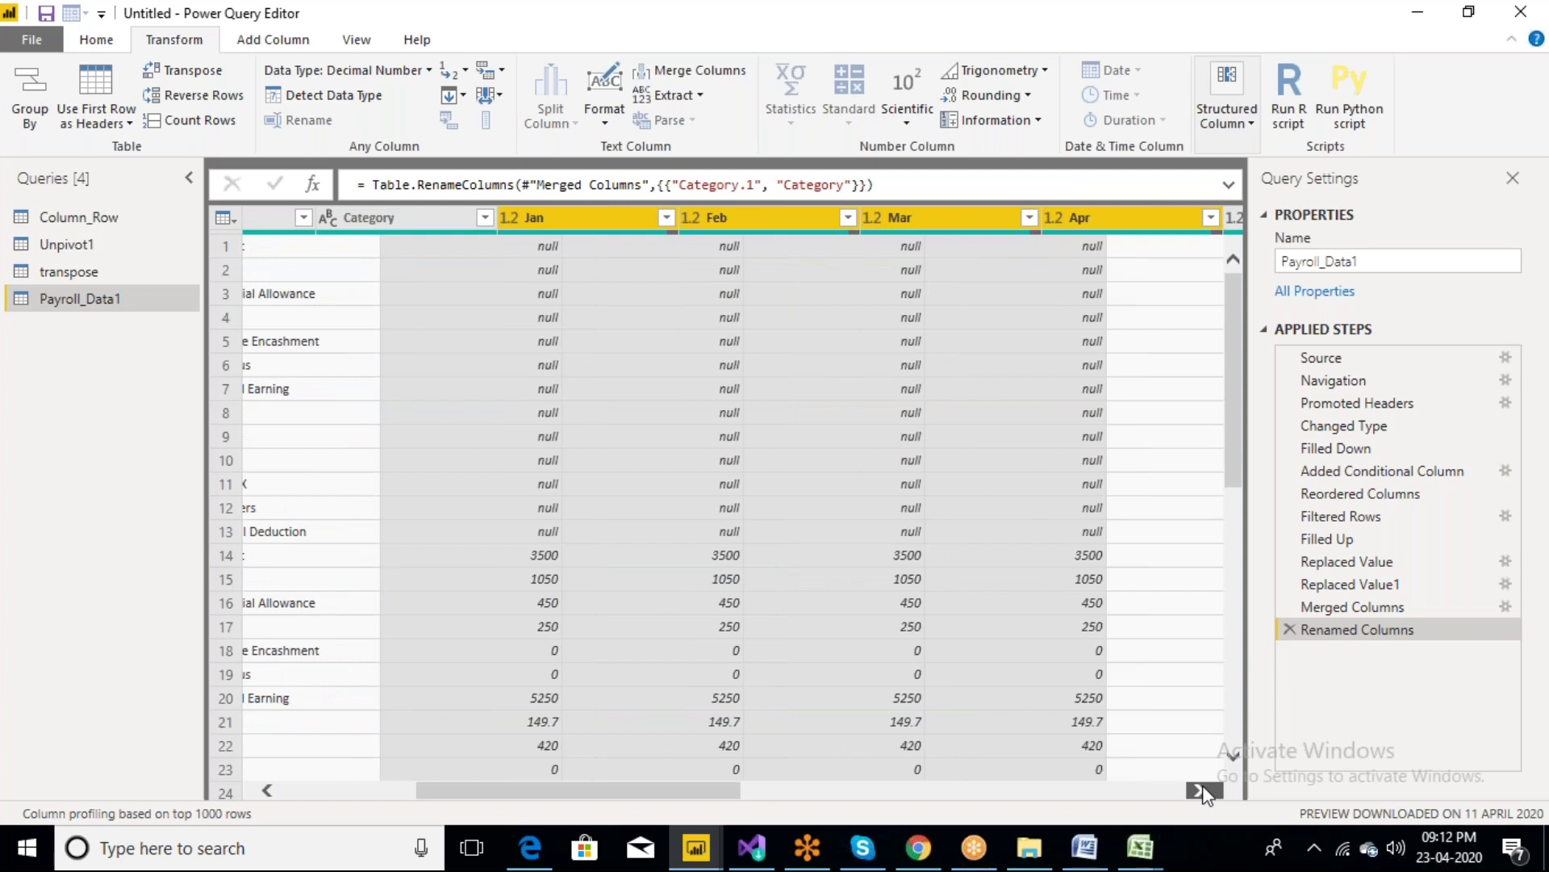
left_click(1199, 791)
left_click(1199, 792)
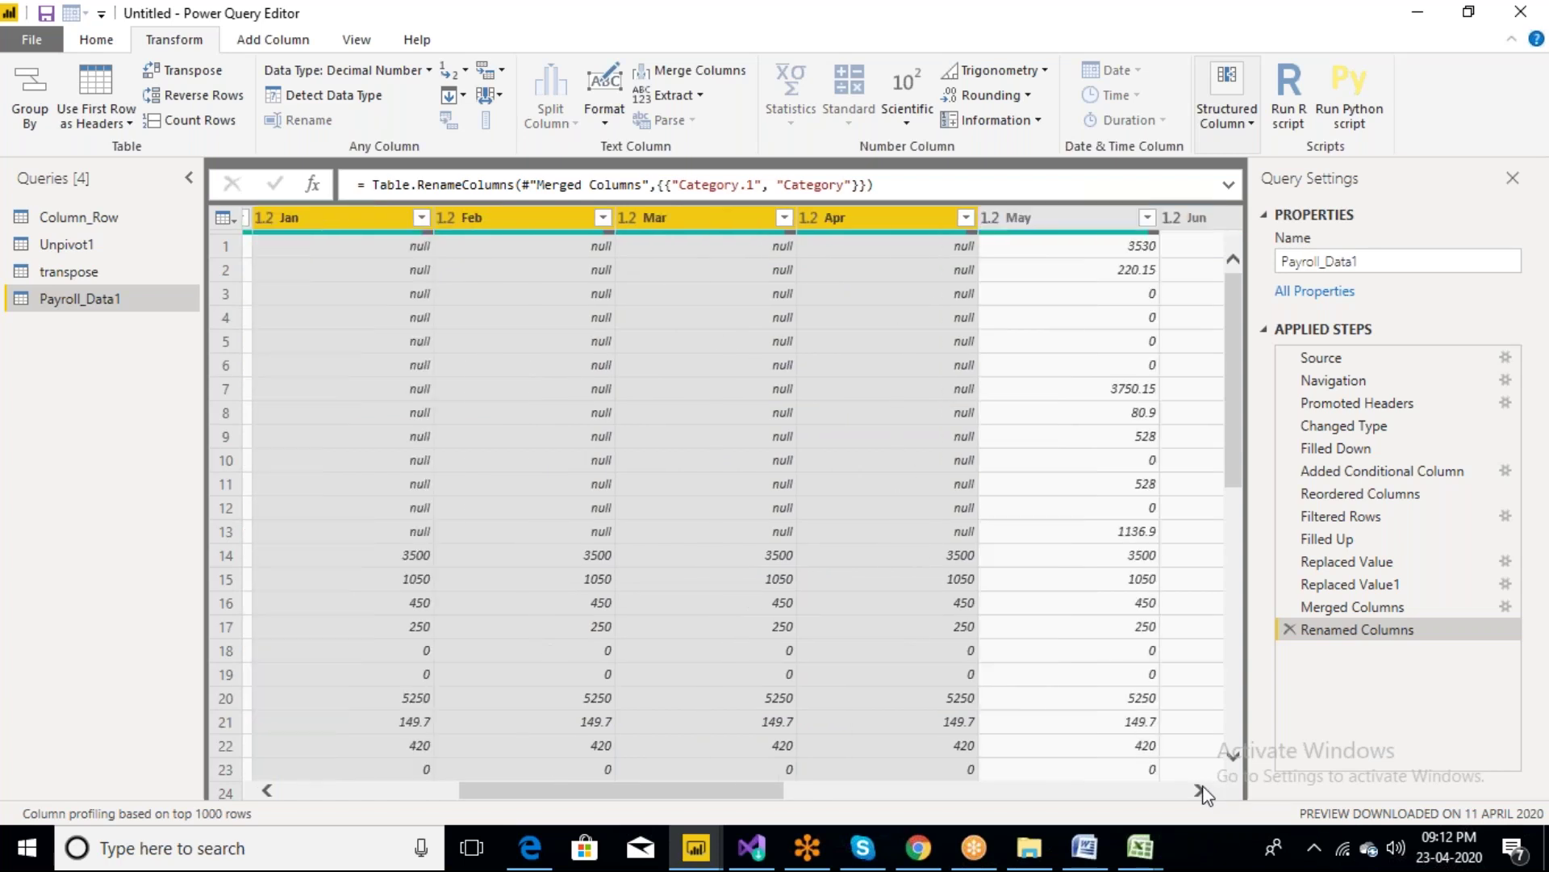
left_click(1199, 792)
left_click(928, 218, "shift")
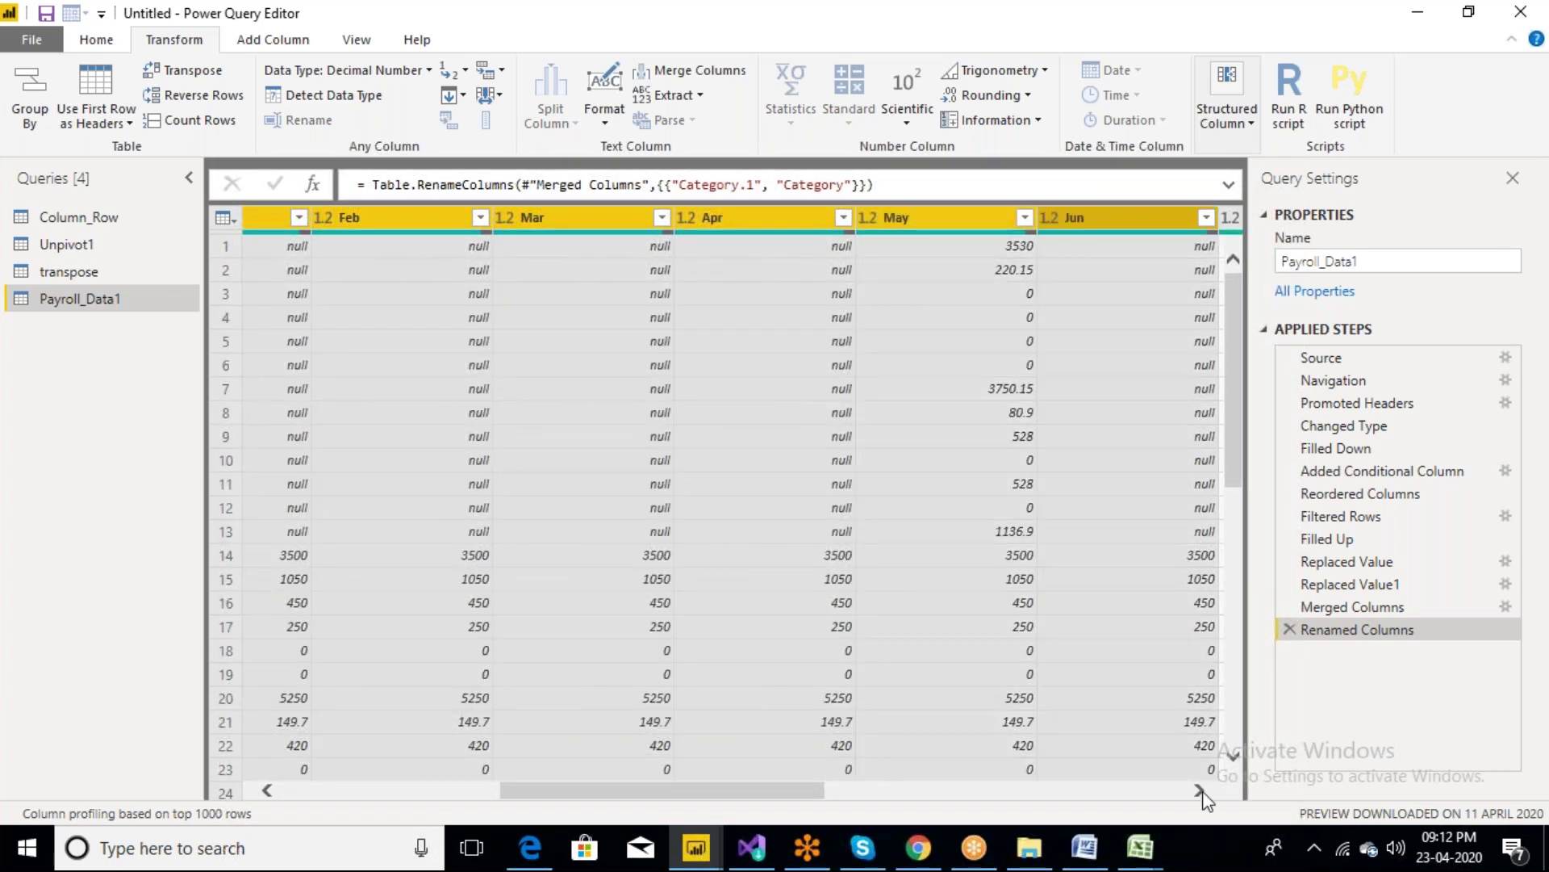
left_click(1200, 792)
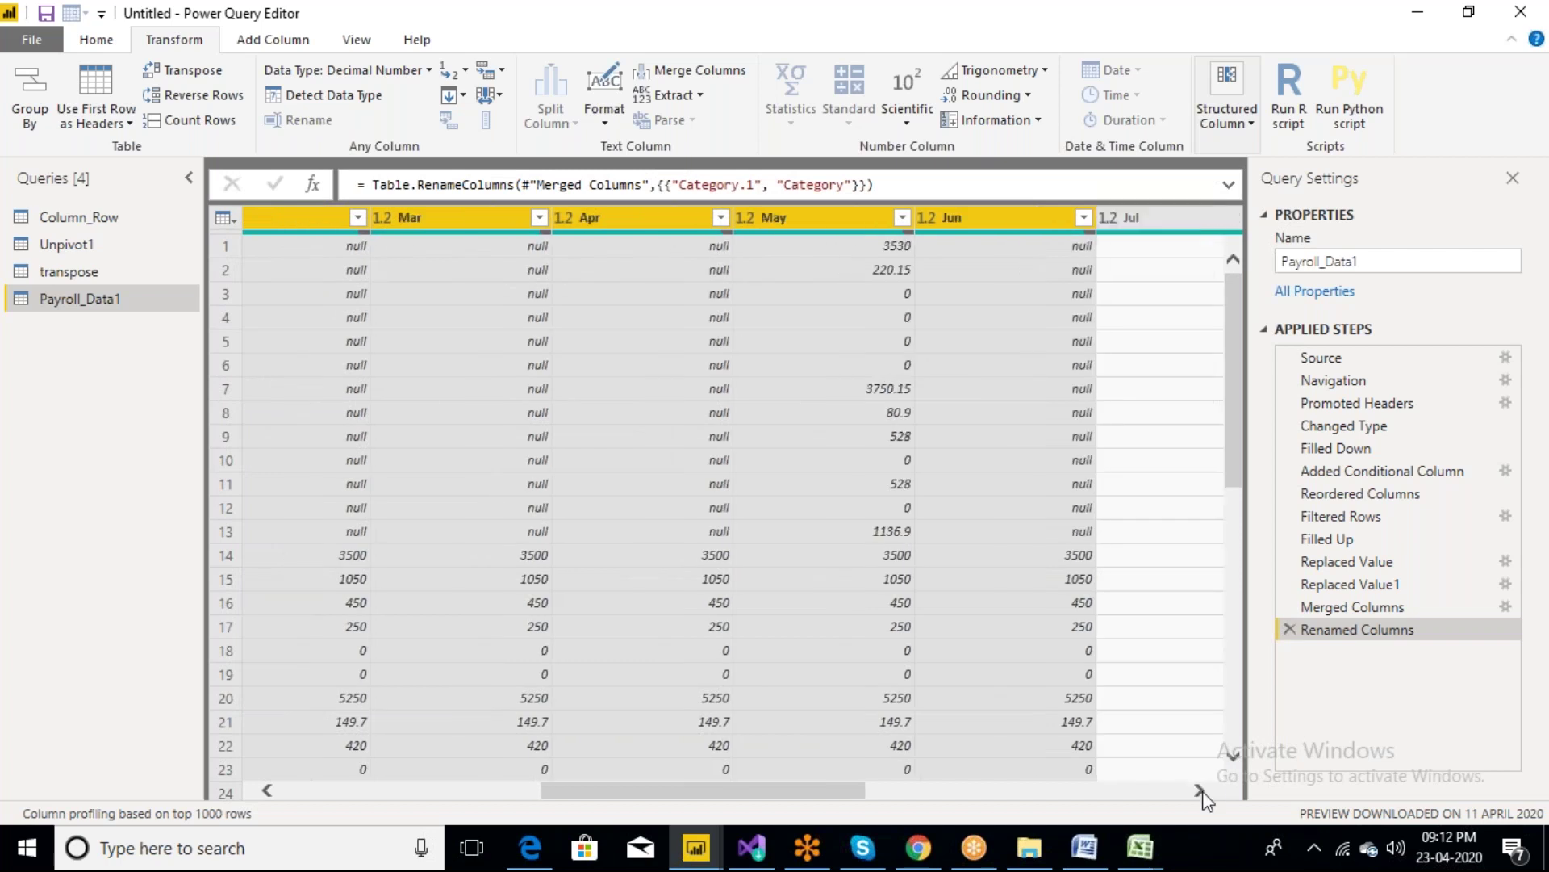
left_click(1199, 792)
left_click(1200, 791)
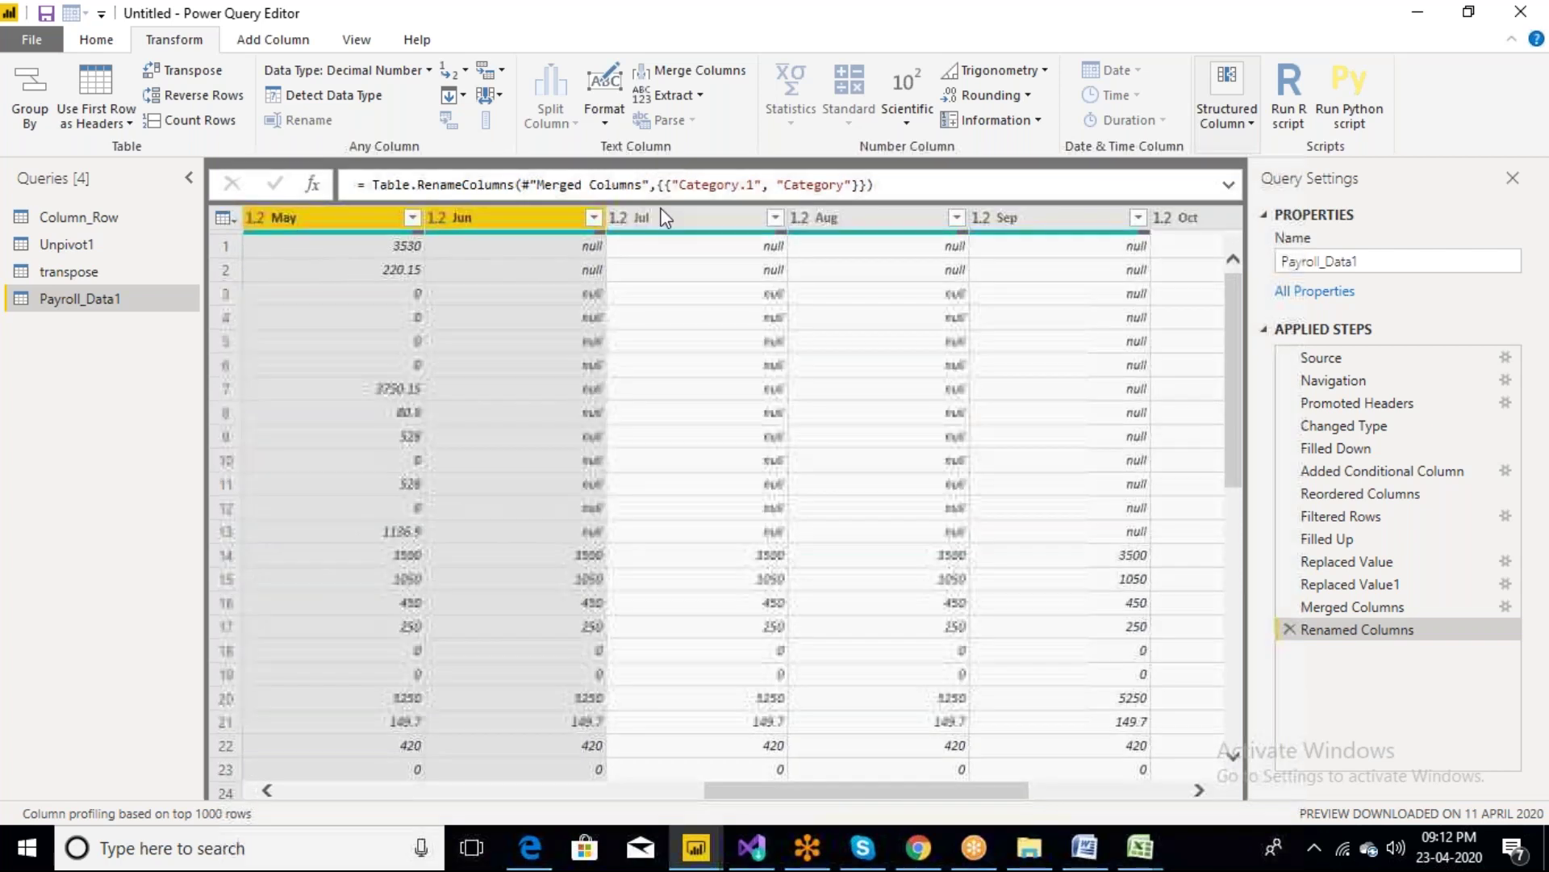
left_click(676, 217, "shift")
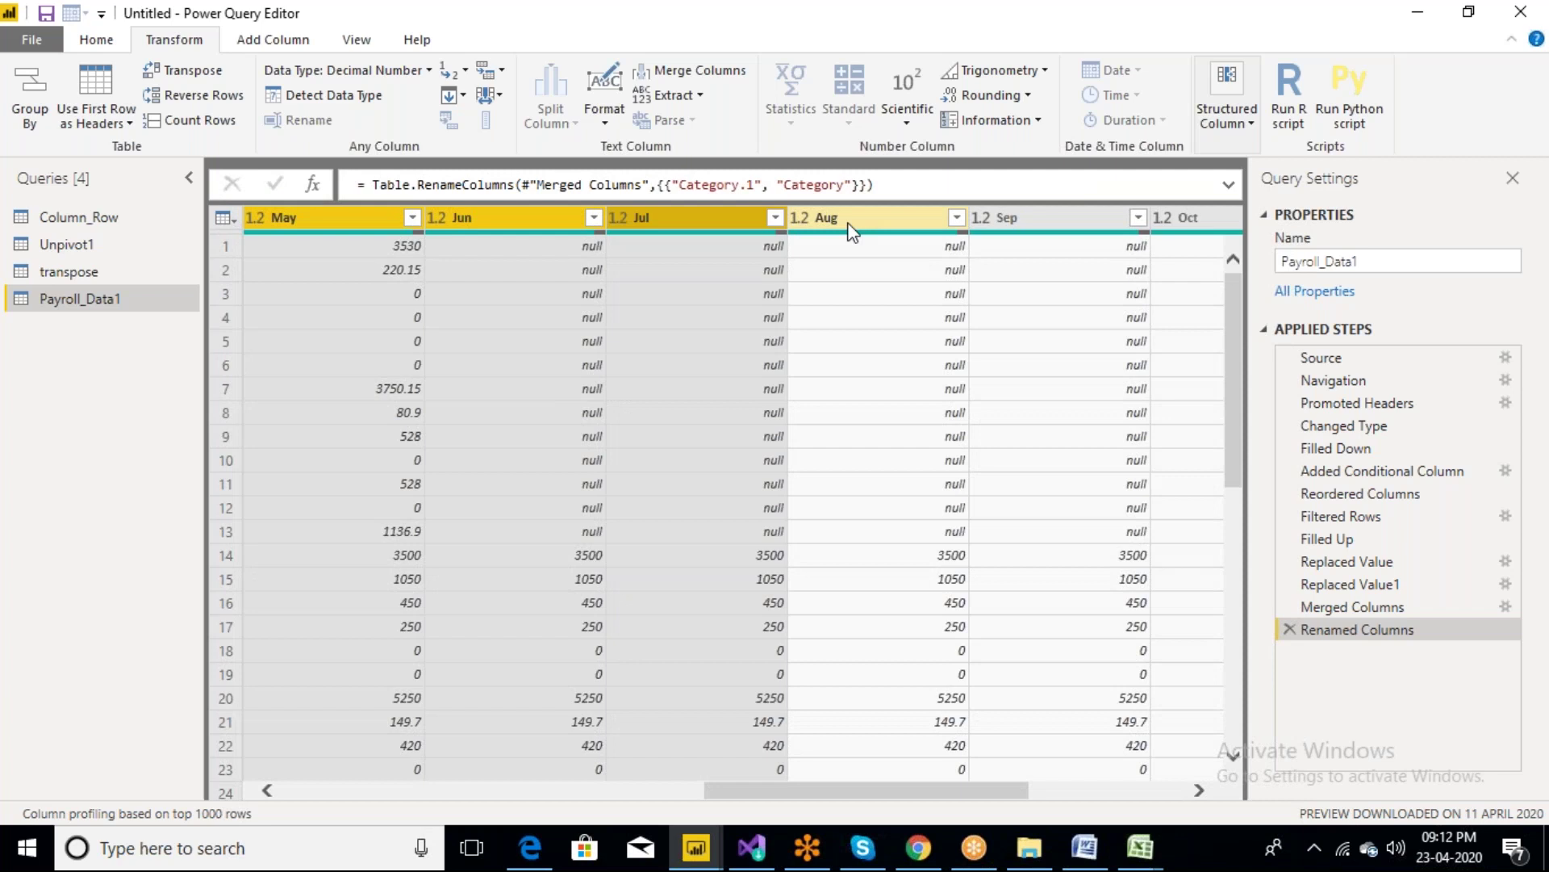
left_click(849, 229, "shift")
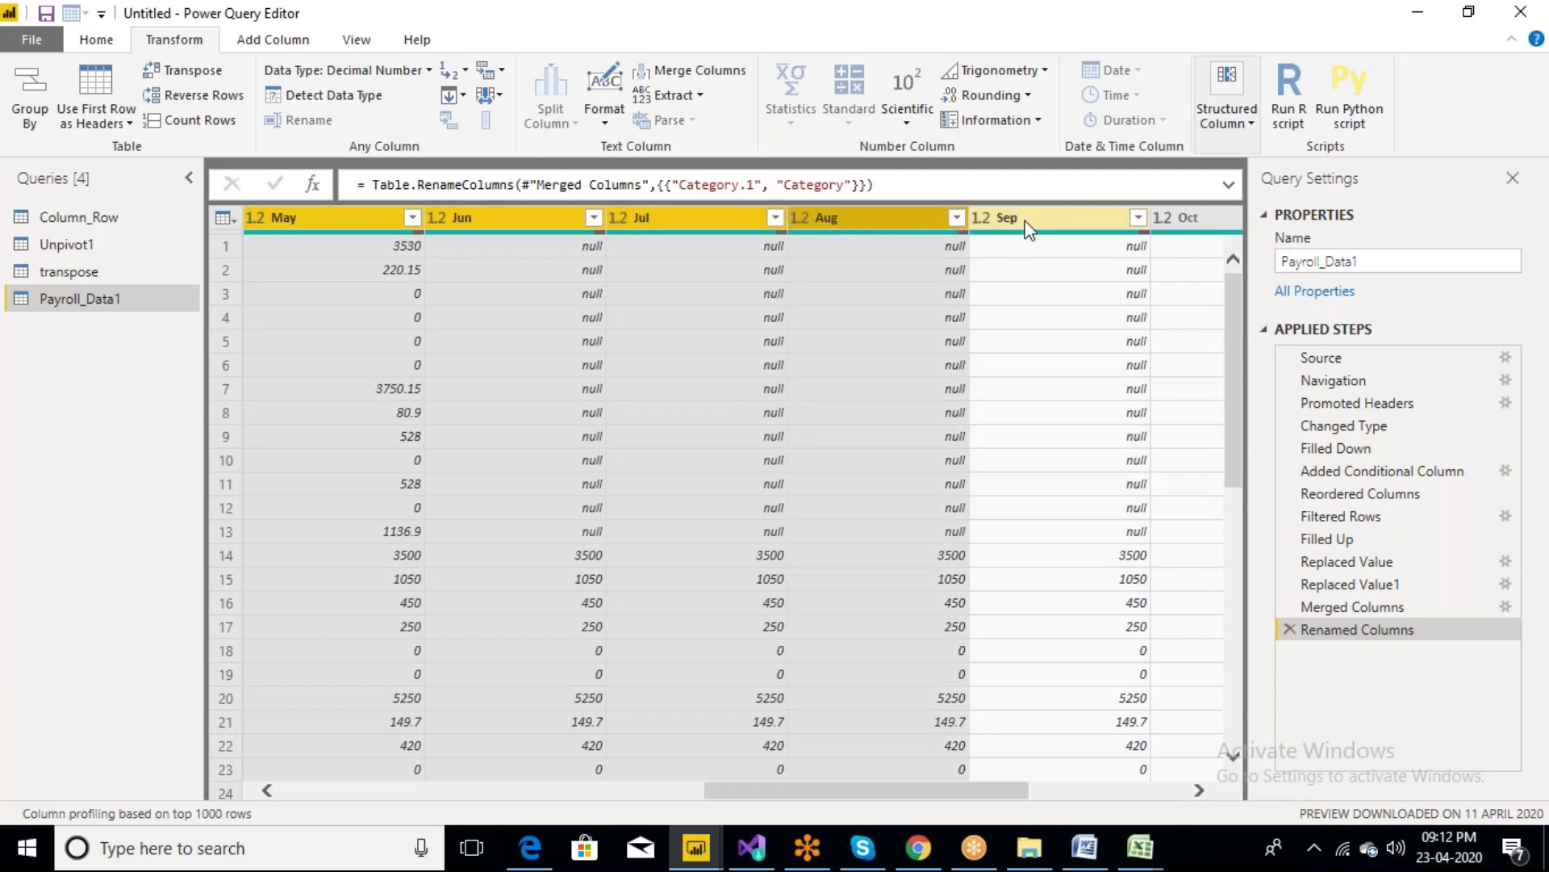
left_click(1029, 229, "shift")
left_click(1183, 221, "shift")
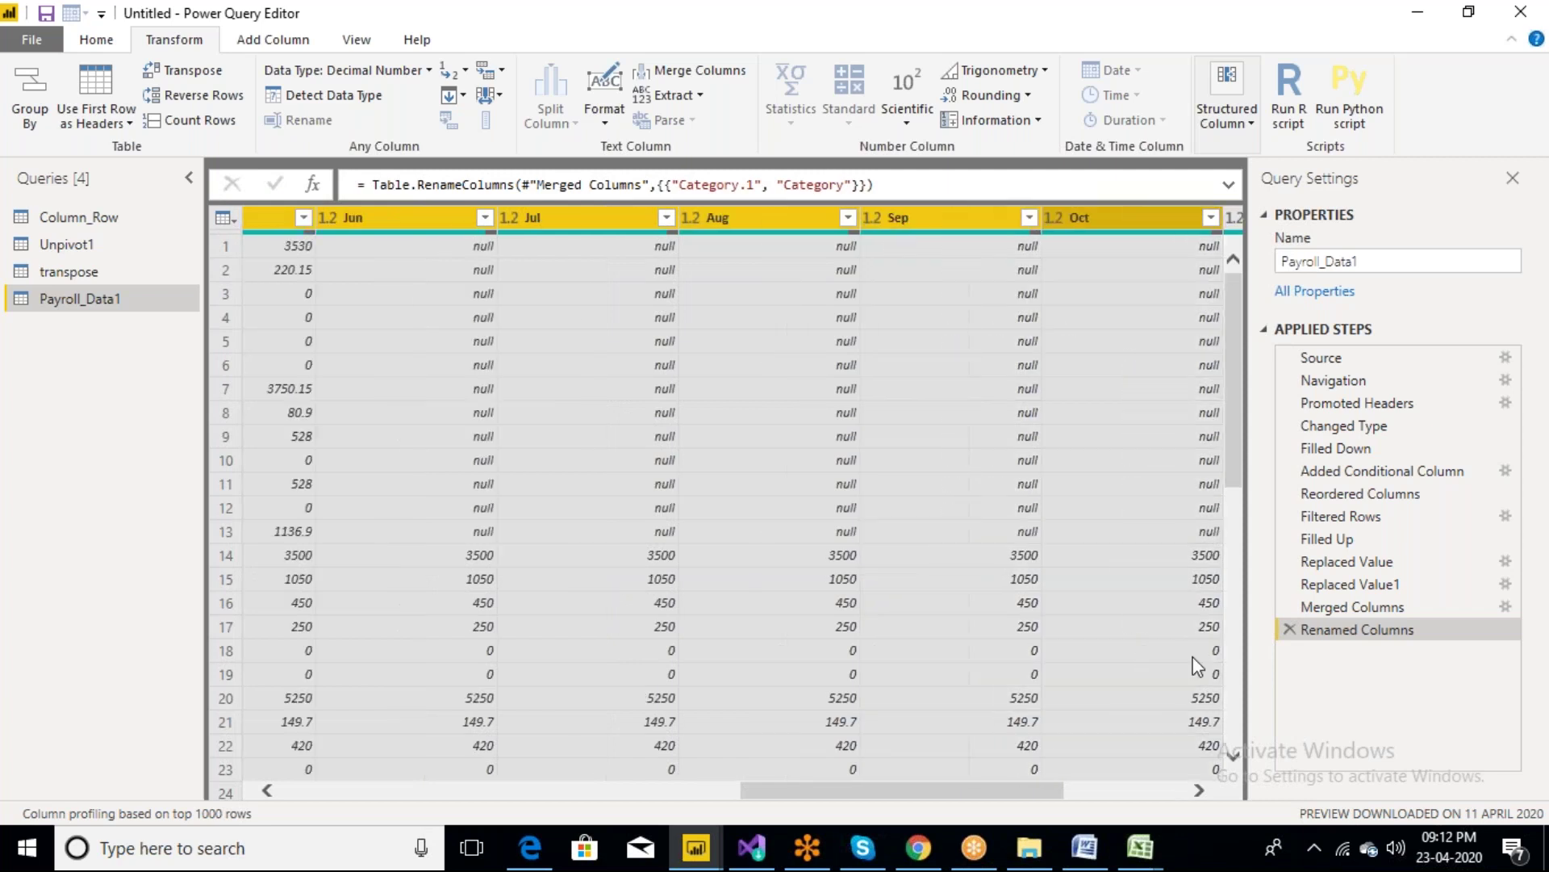
left_click(1200, 793)
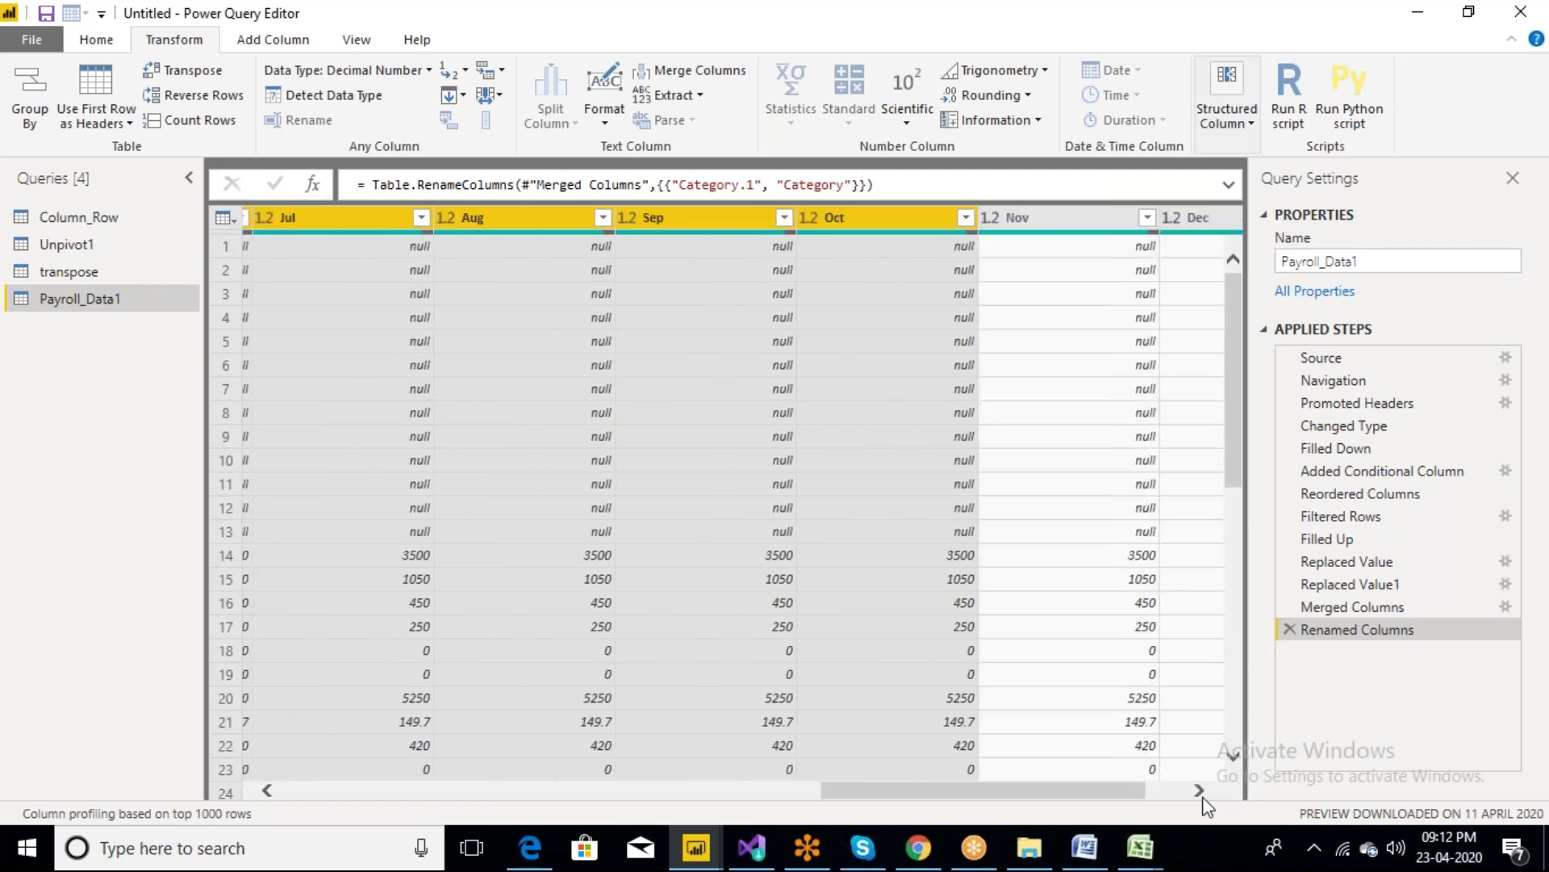
left_click(1201, 793)
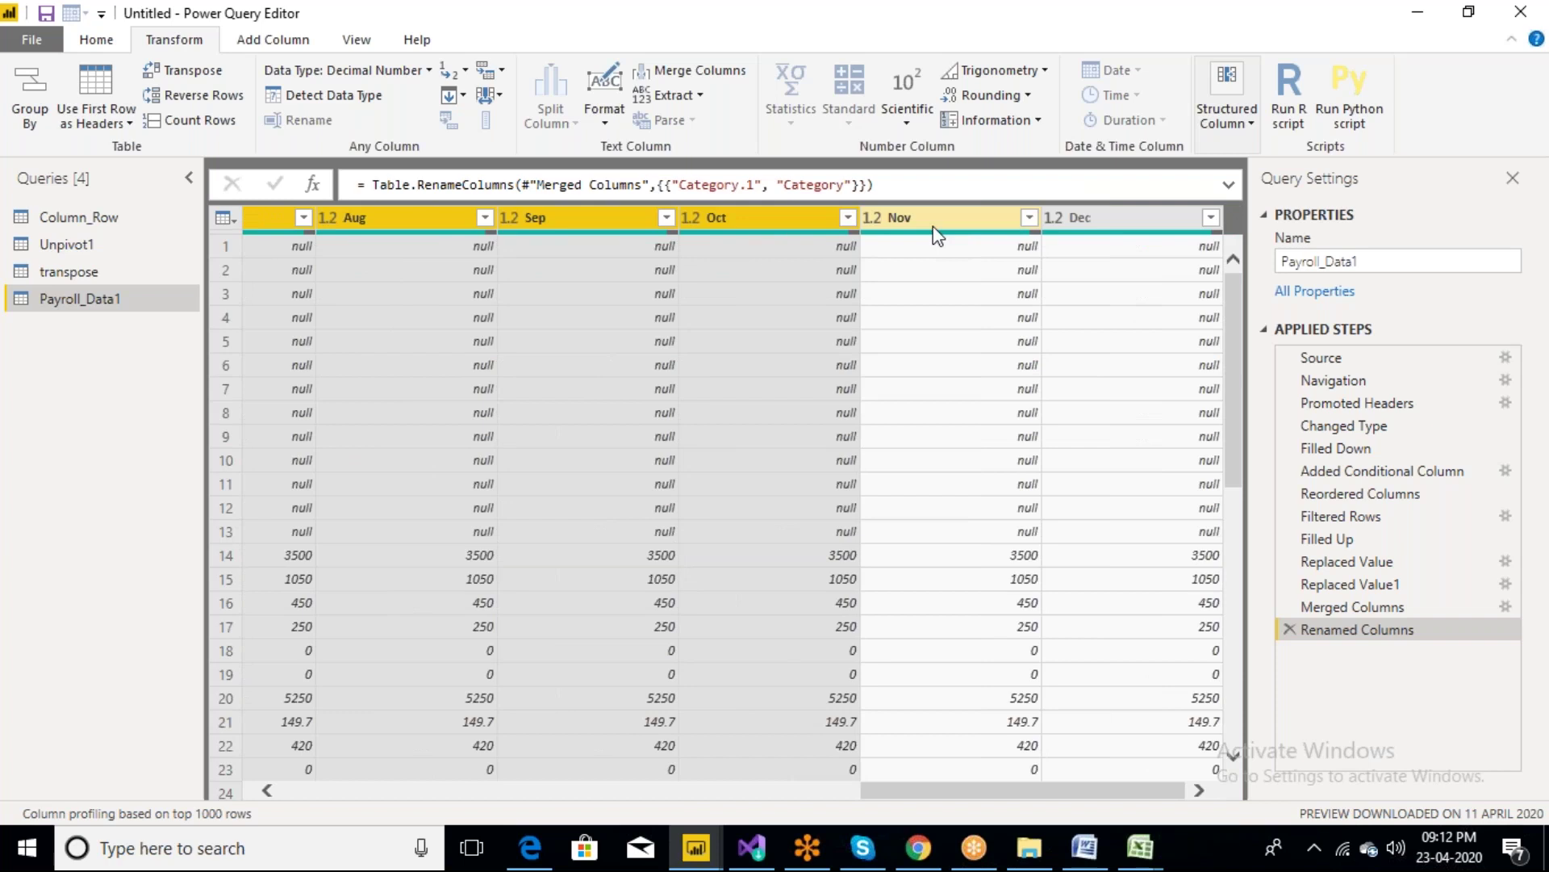
left_click(933, 226)
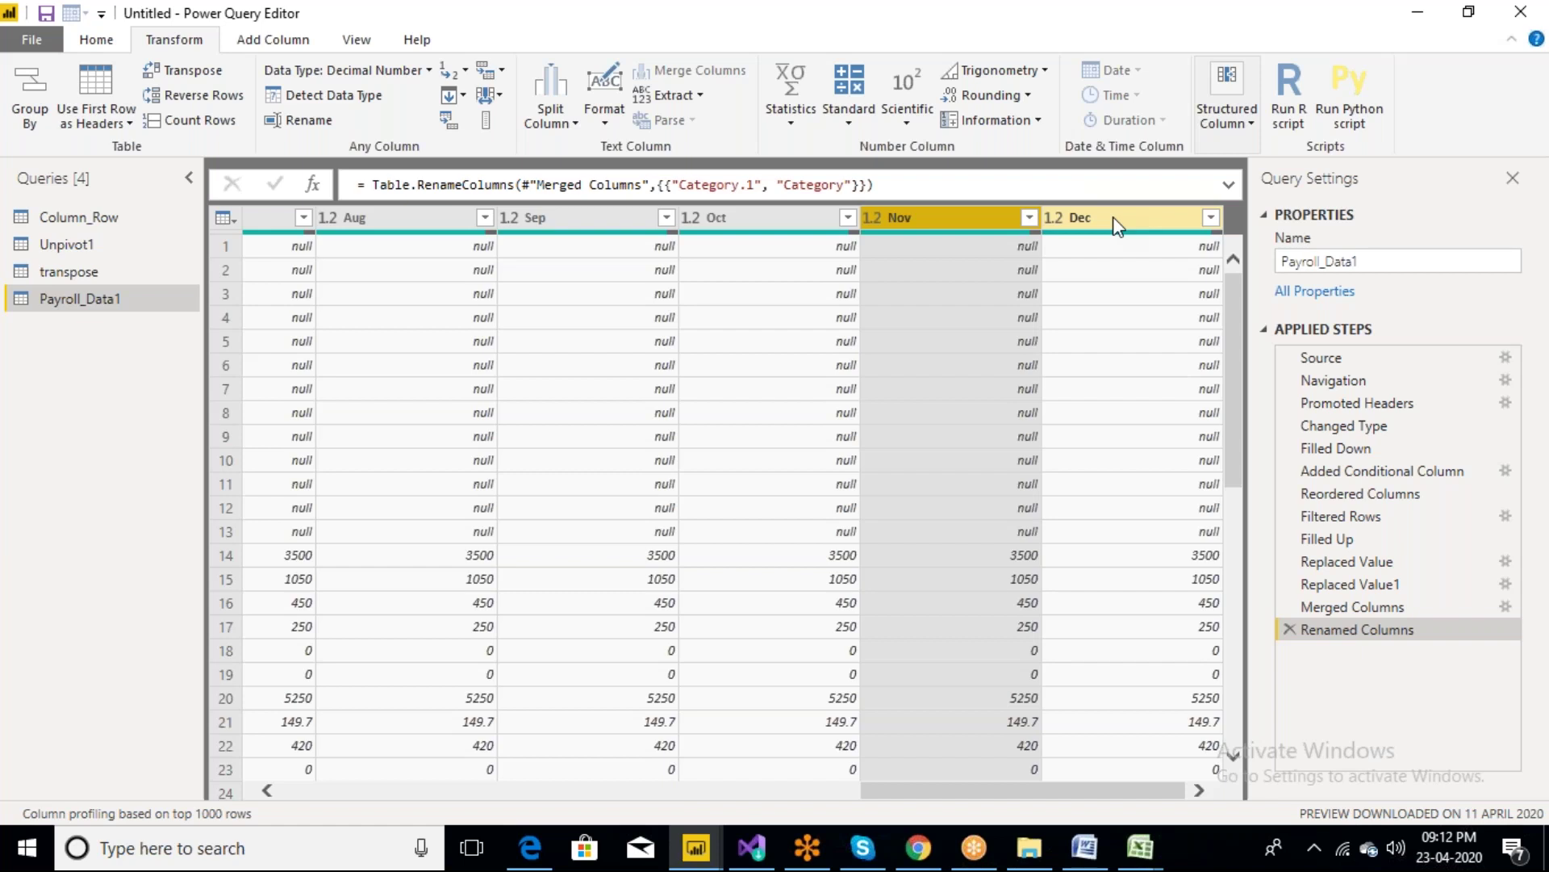
Try to select the month columns together, working backward from Dec through Jul
left_click(1112, 216)
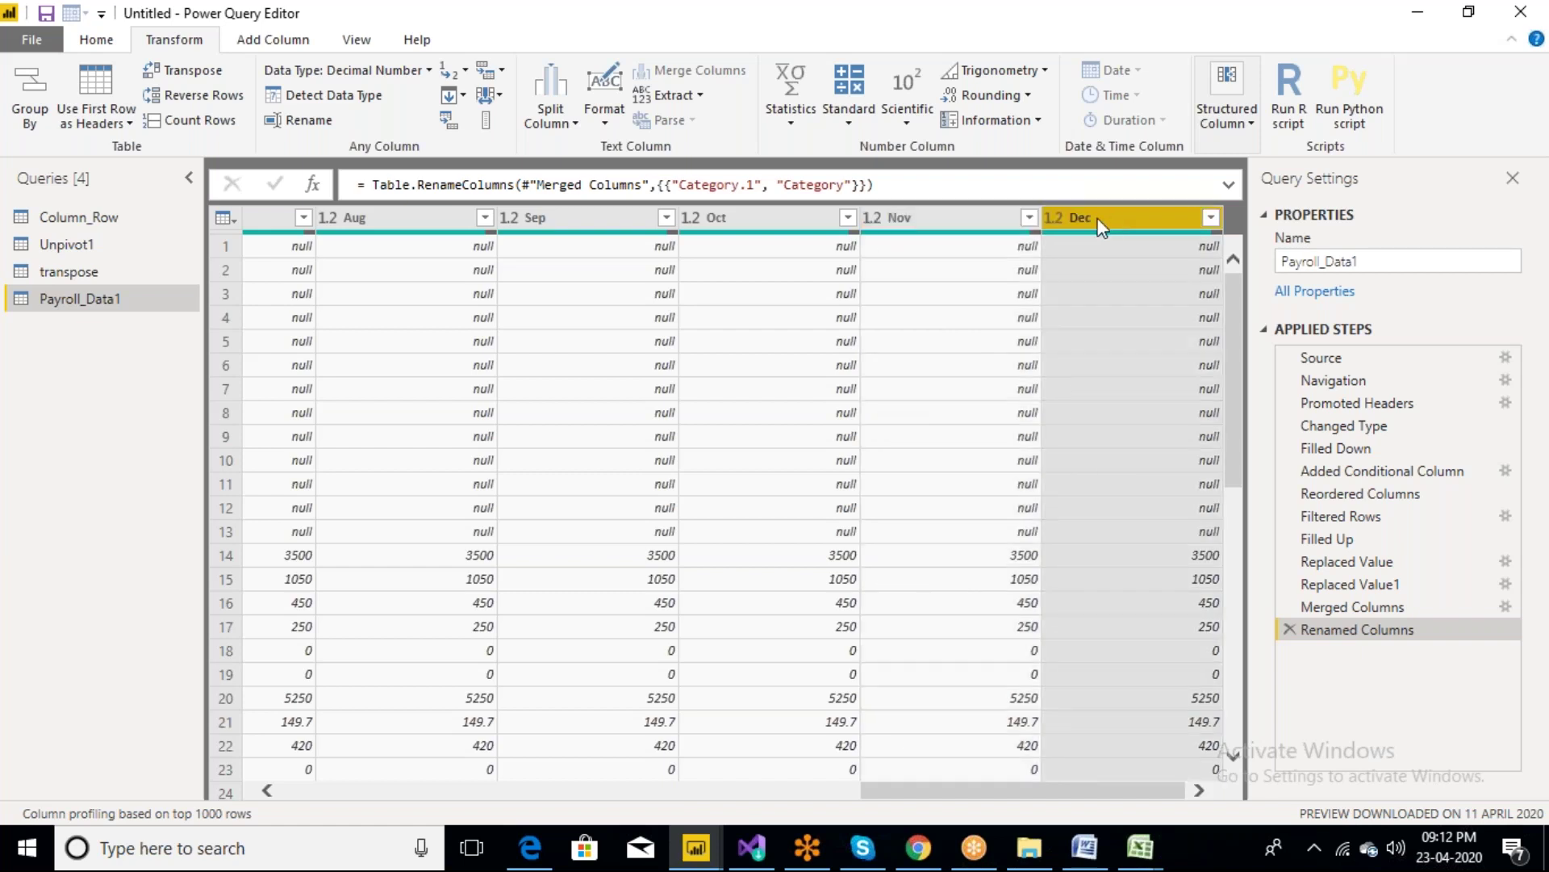
left_click(974, 223, "shift")
left_click(712, 216, "shift")
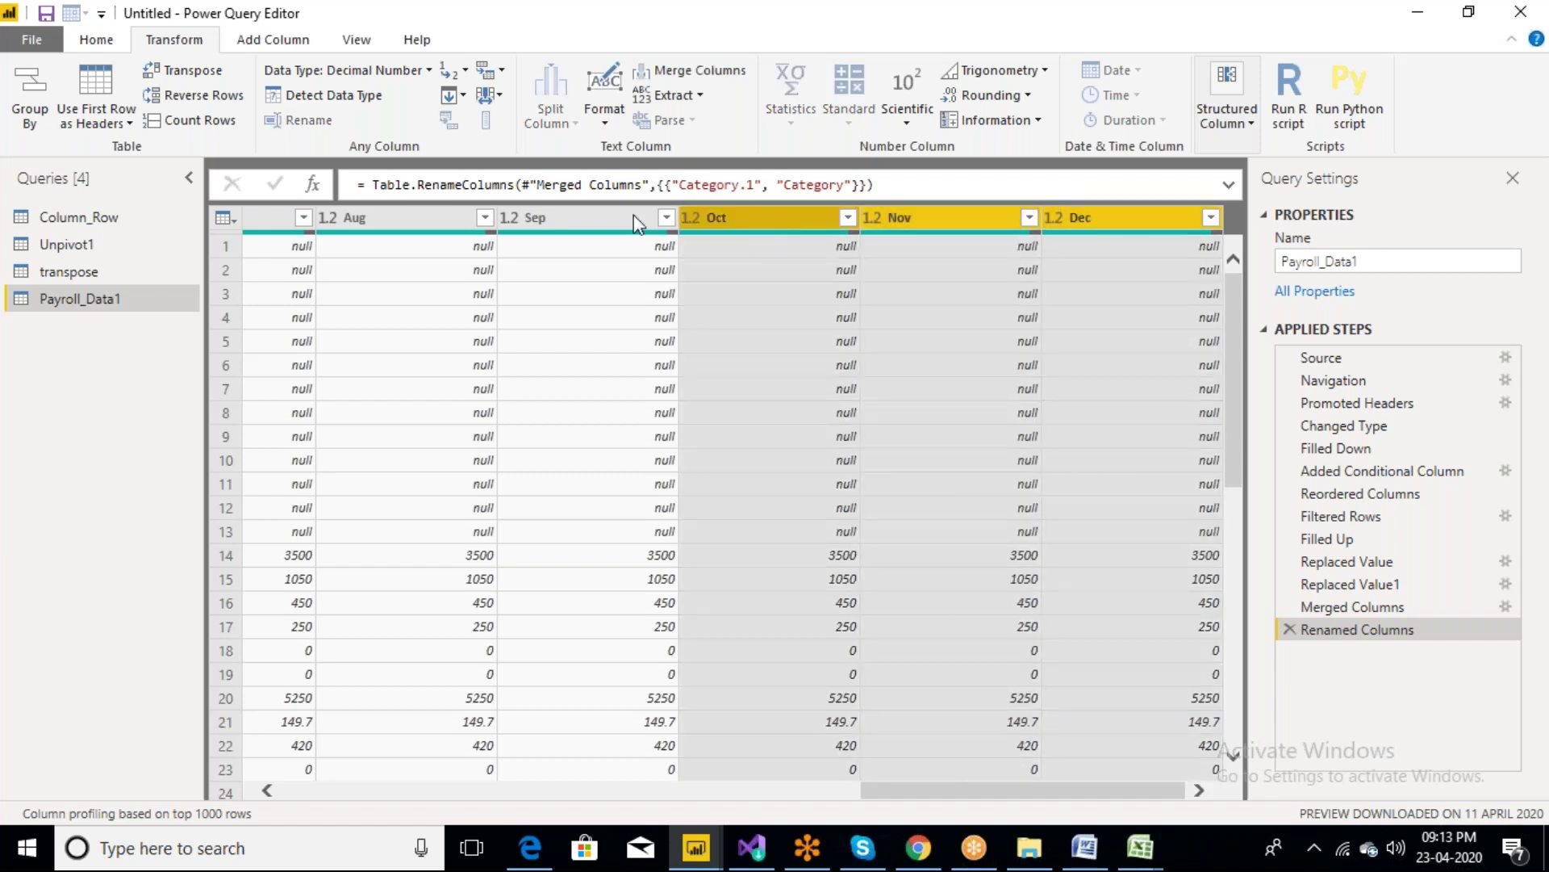
left_click(573, 218, "shift")
left_click(411, 226, "shift")
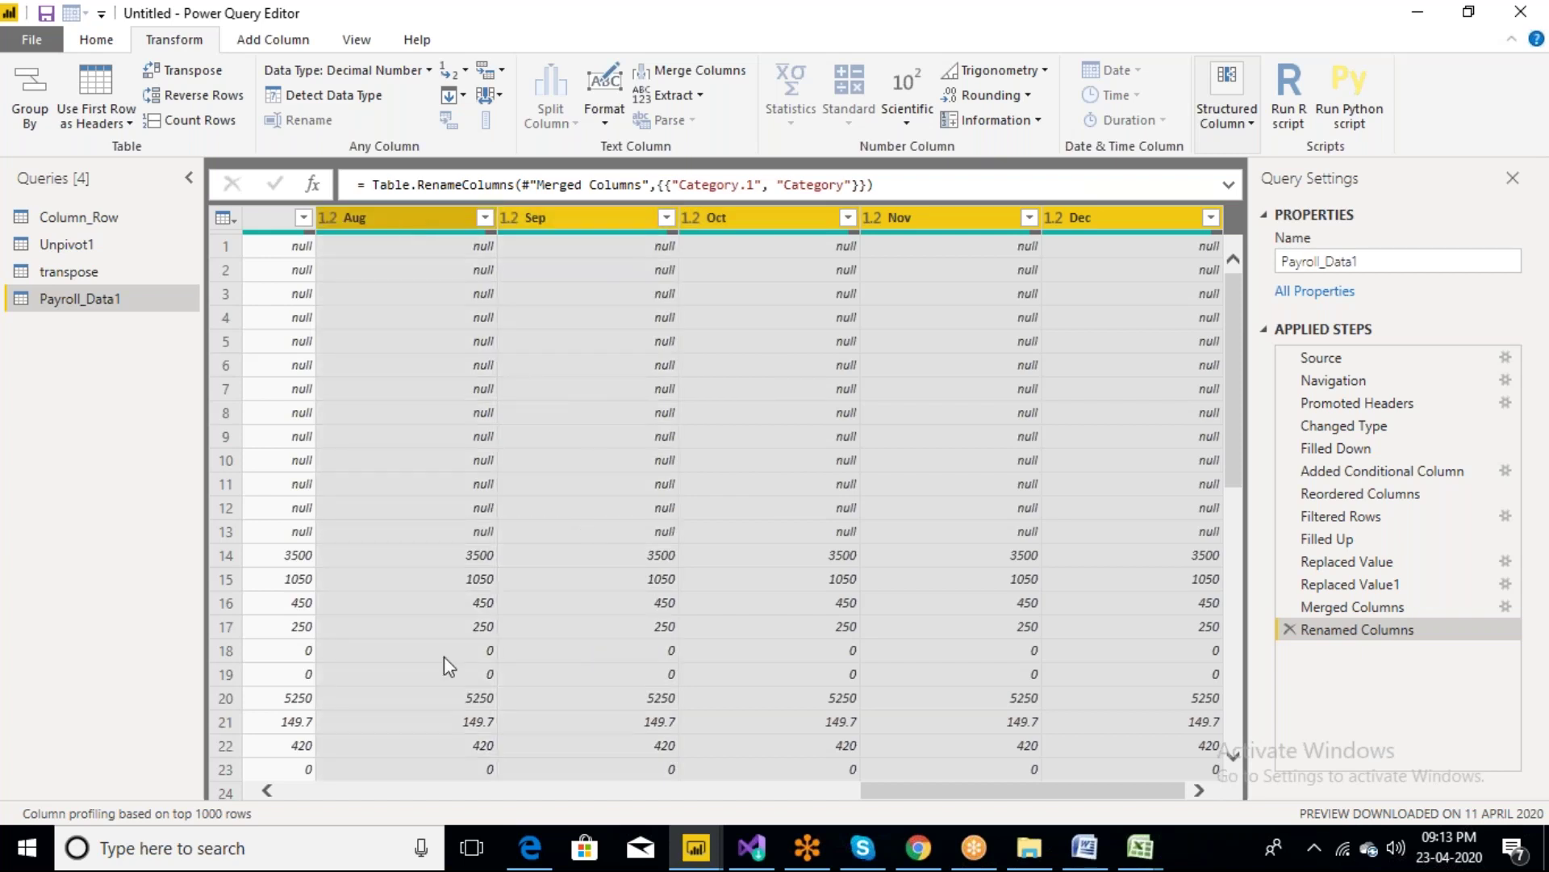
left_click(269, 791)
left_click(269, 791)
left_click(269, 791)
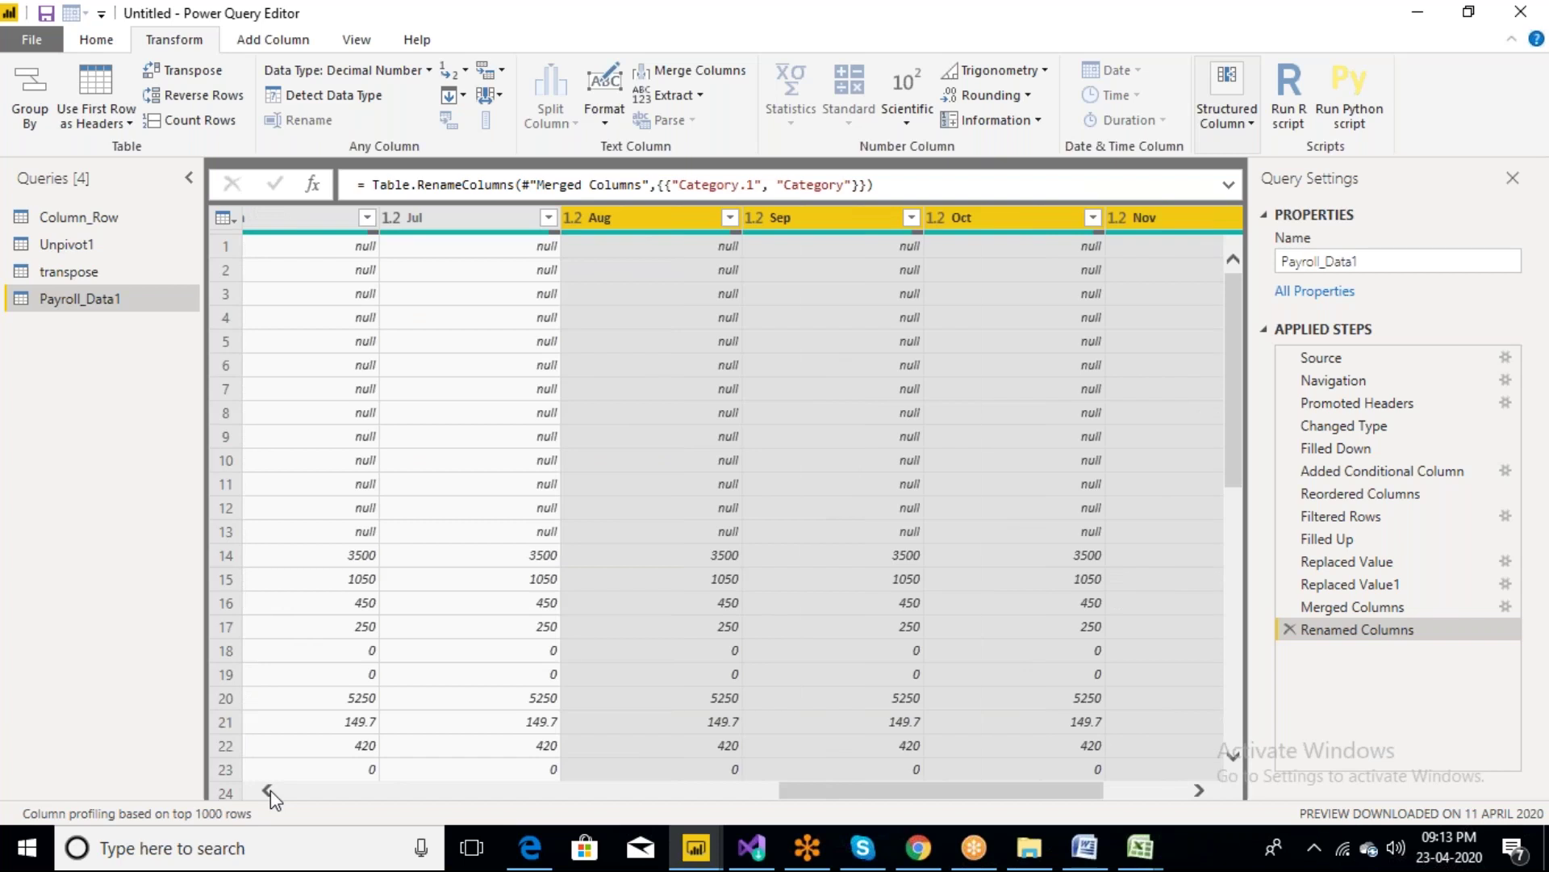
left_click(270, 791)
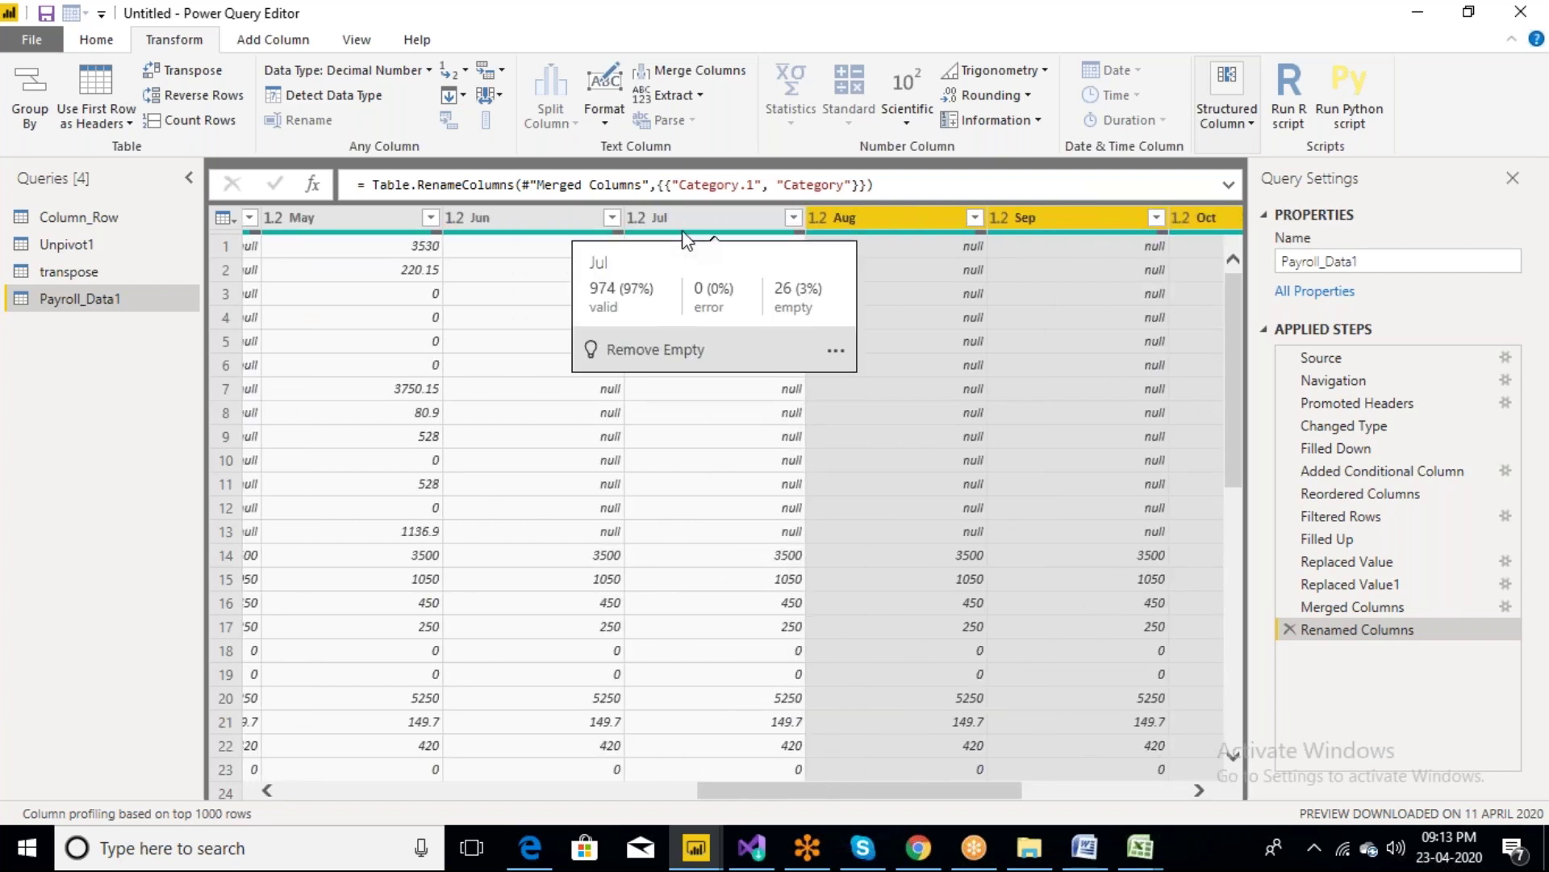
left_click(682, 220)
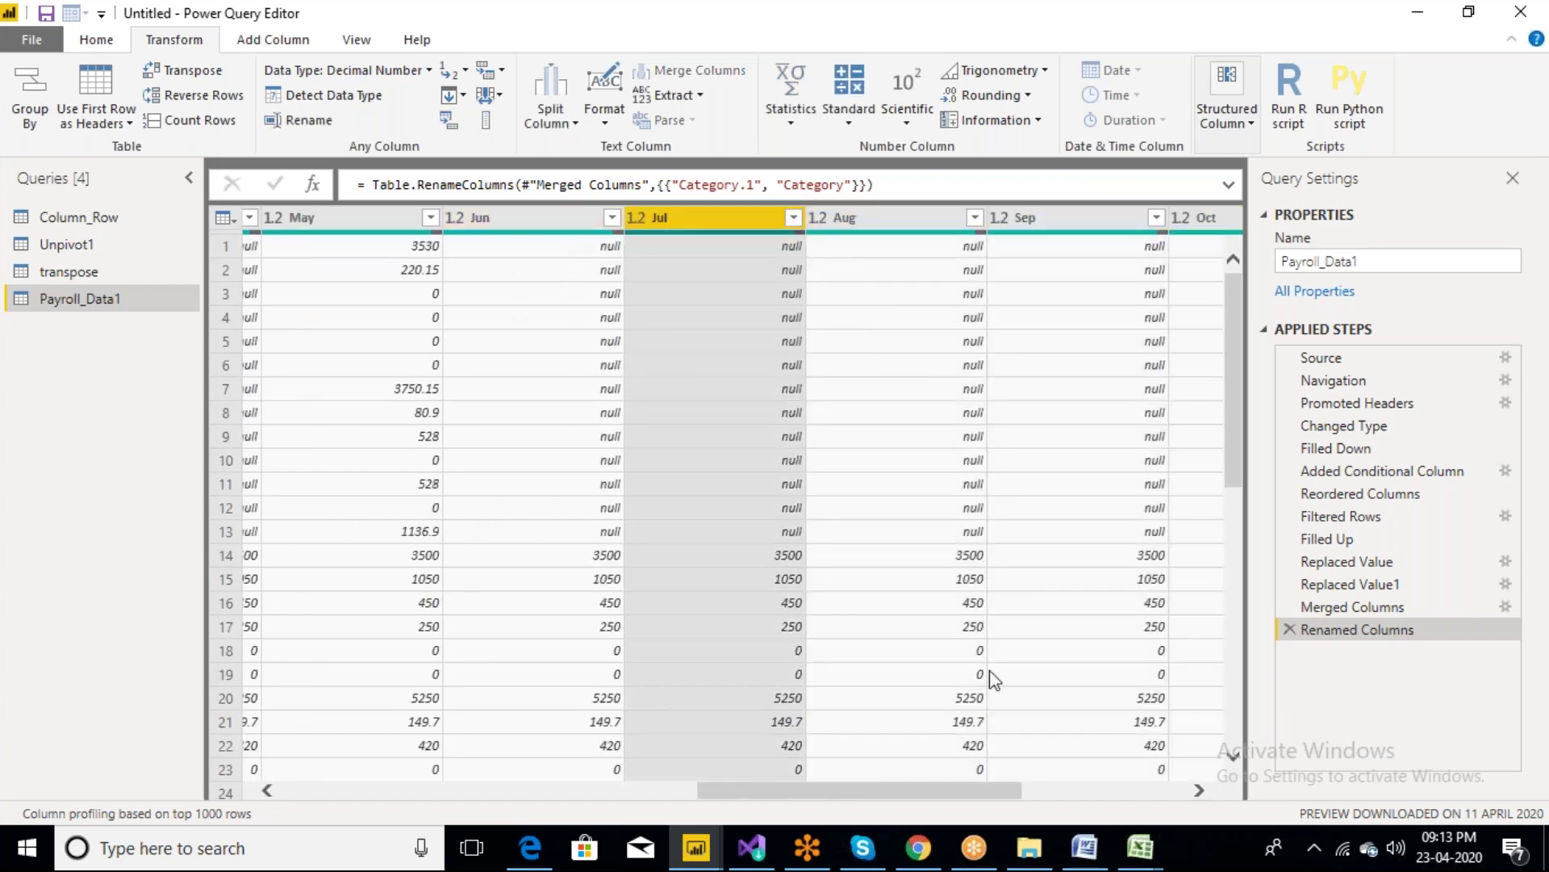
Select all twelve month columns together, from Dec back to Jan, and unpivot them
left_click_drag(928, 793, 1175, 787)
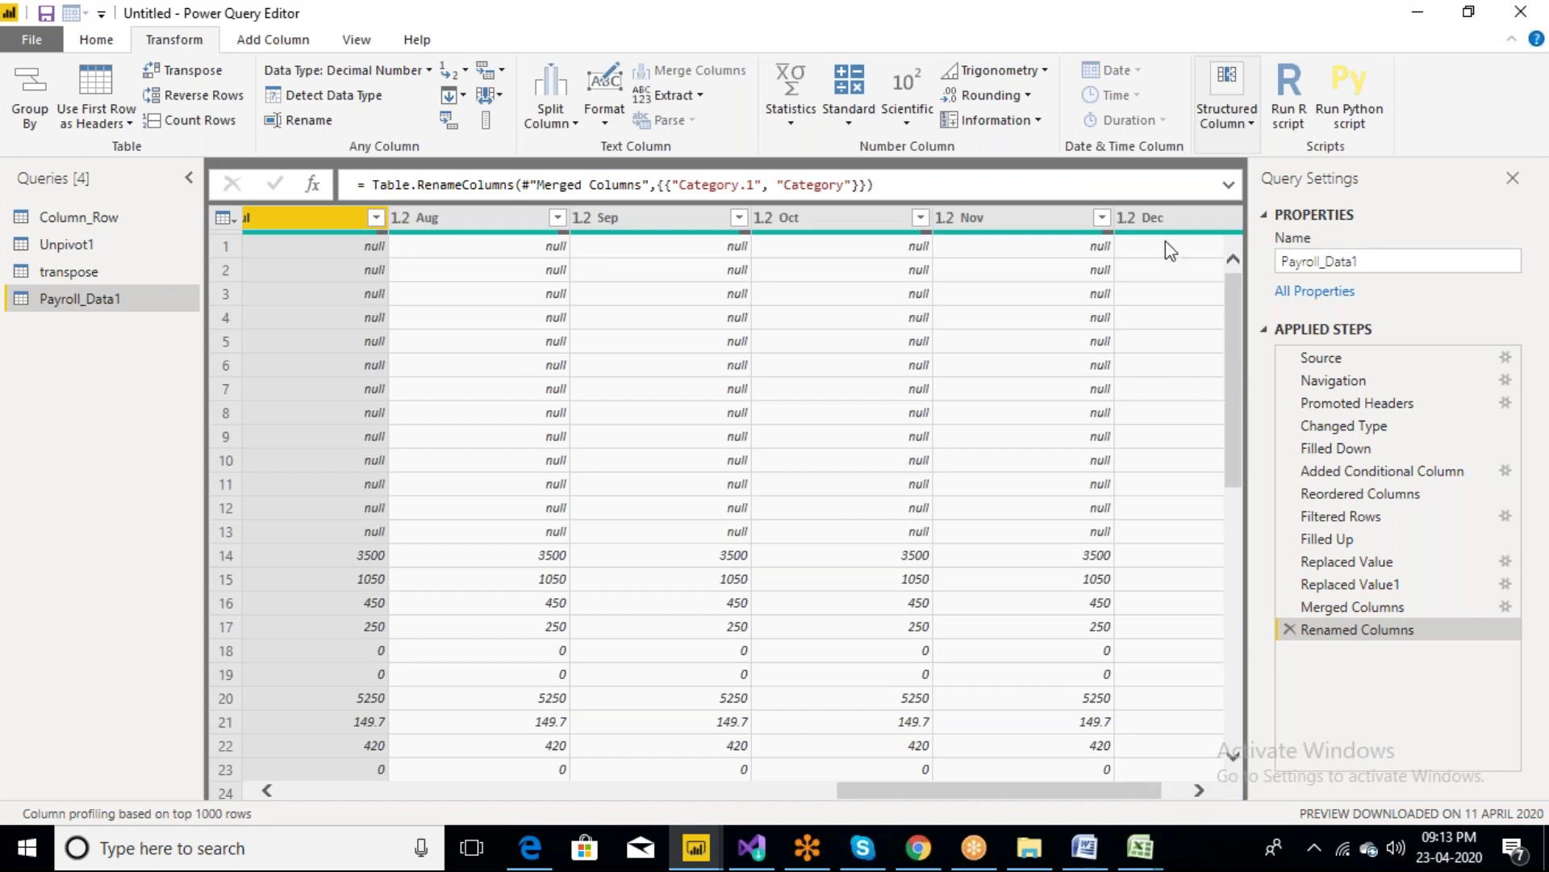
left_click(1162, 219)
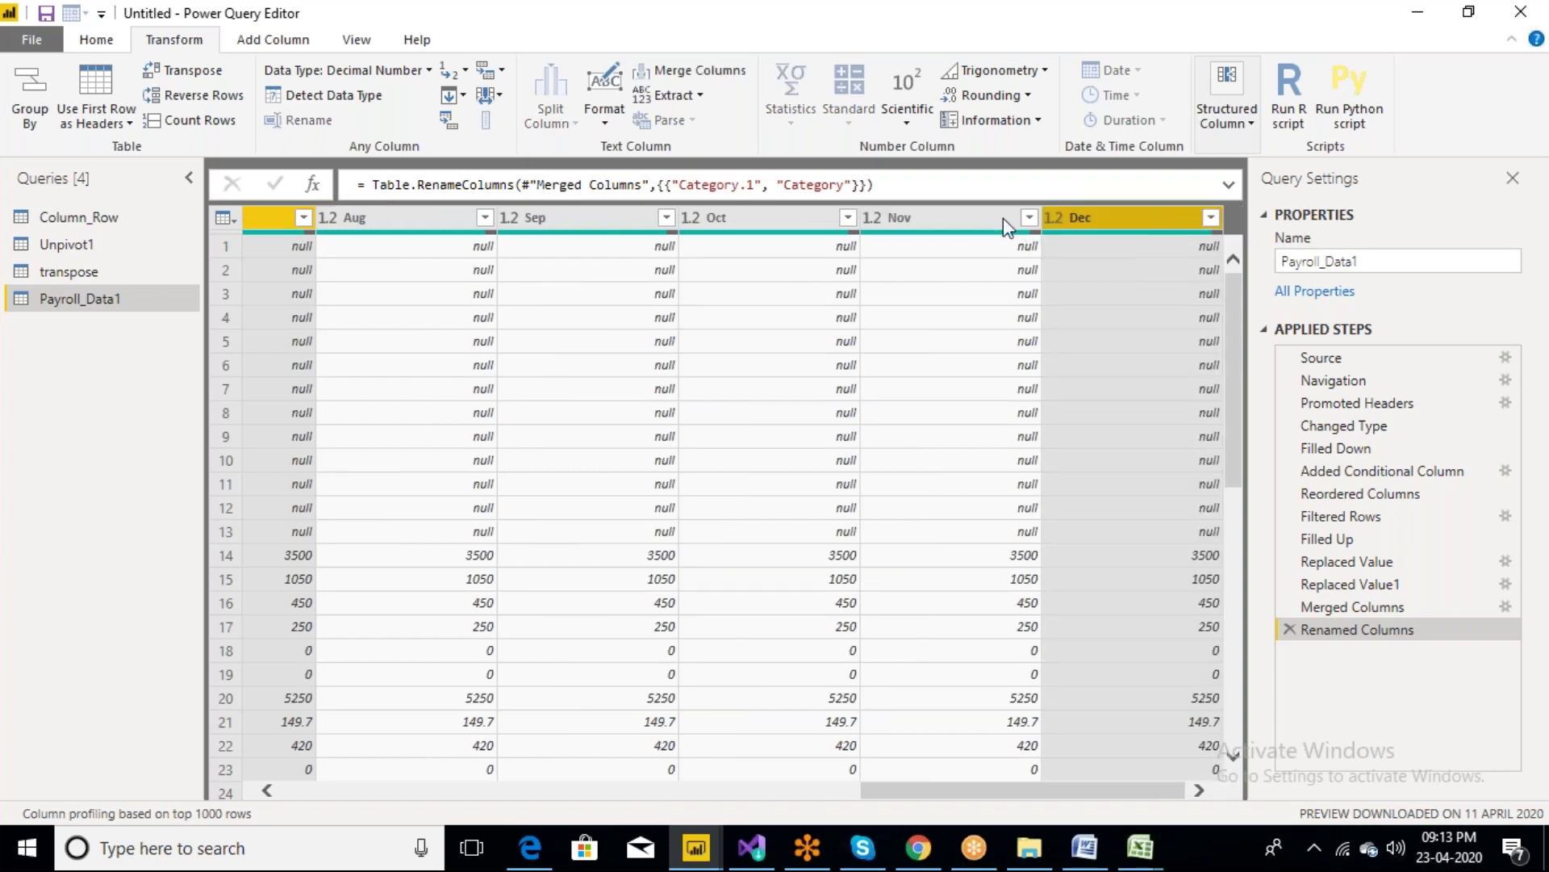
left_click(1101, 215)
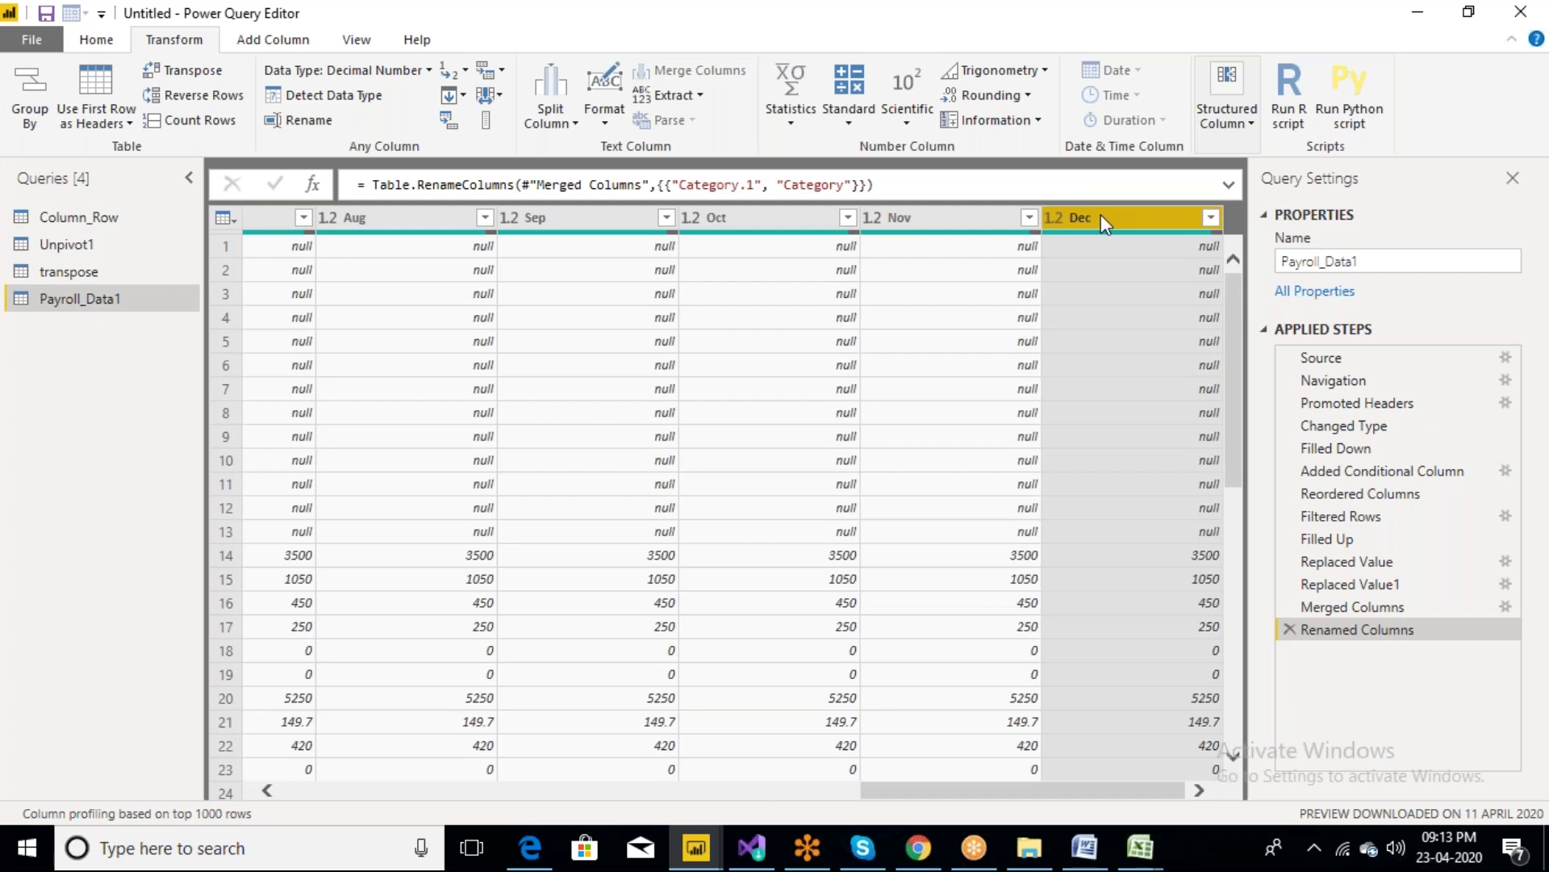
left_click(940, 225, "ctrl")
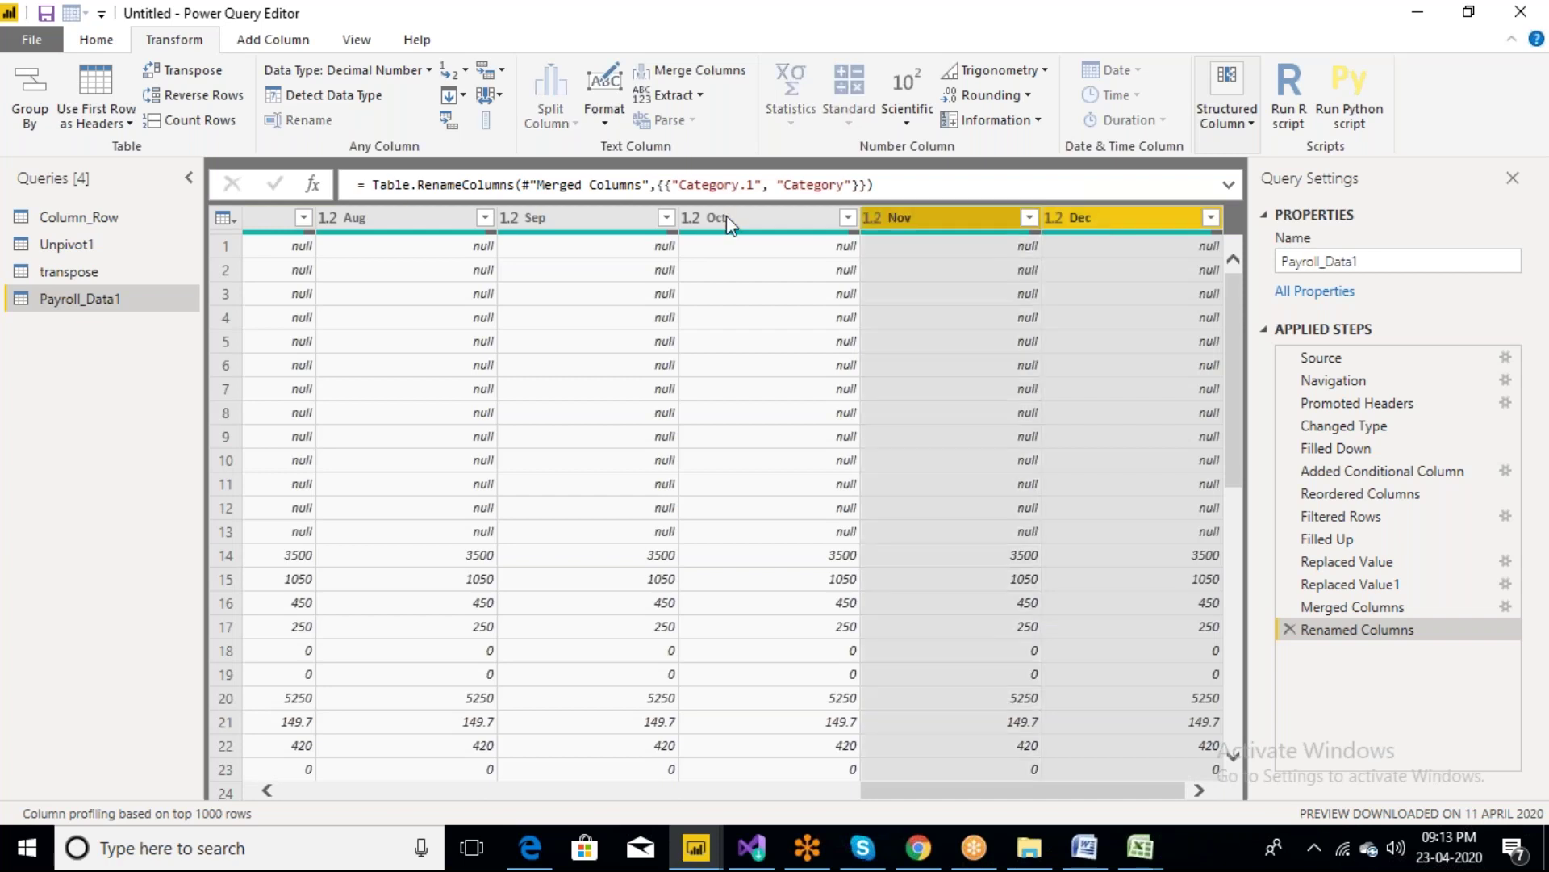
left_click(726, 216, "ctrl")
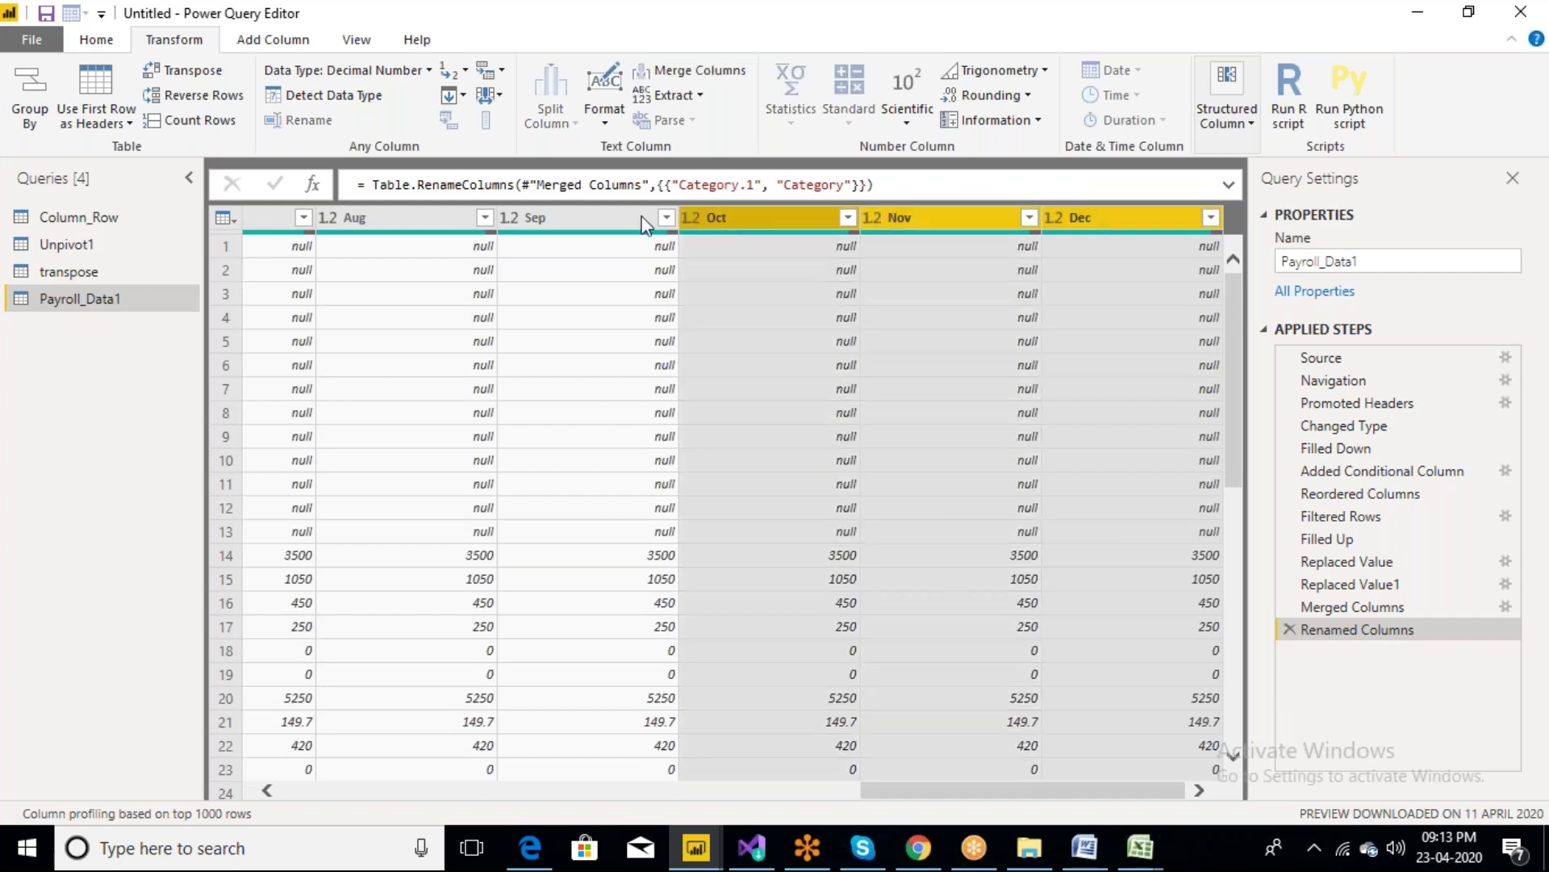
left_click(601, 220, "ctrl")
left_click(398, 224, "ctrl")
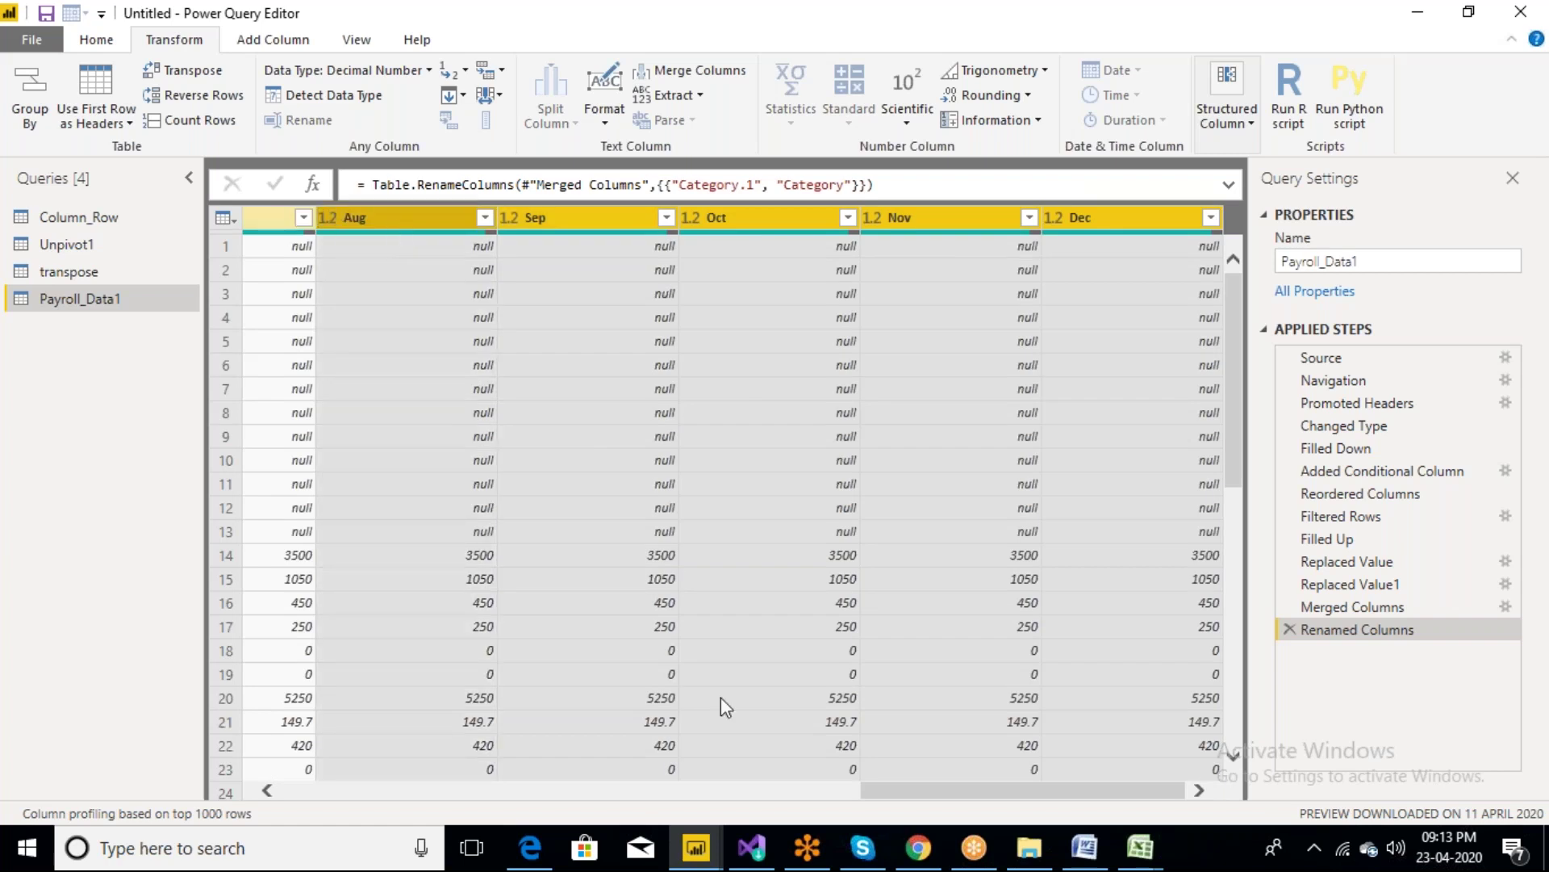
left_click(267, 790)
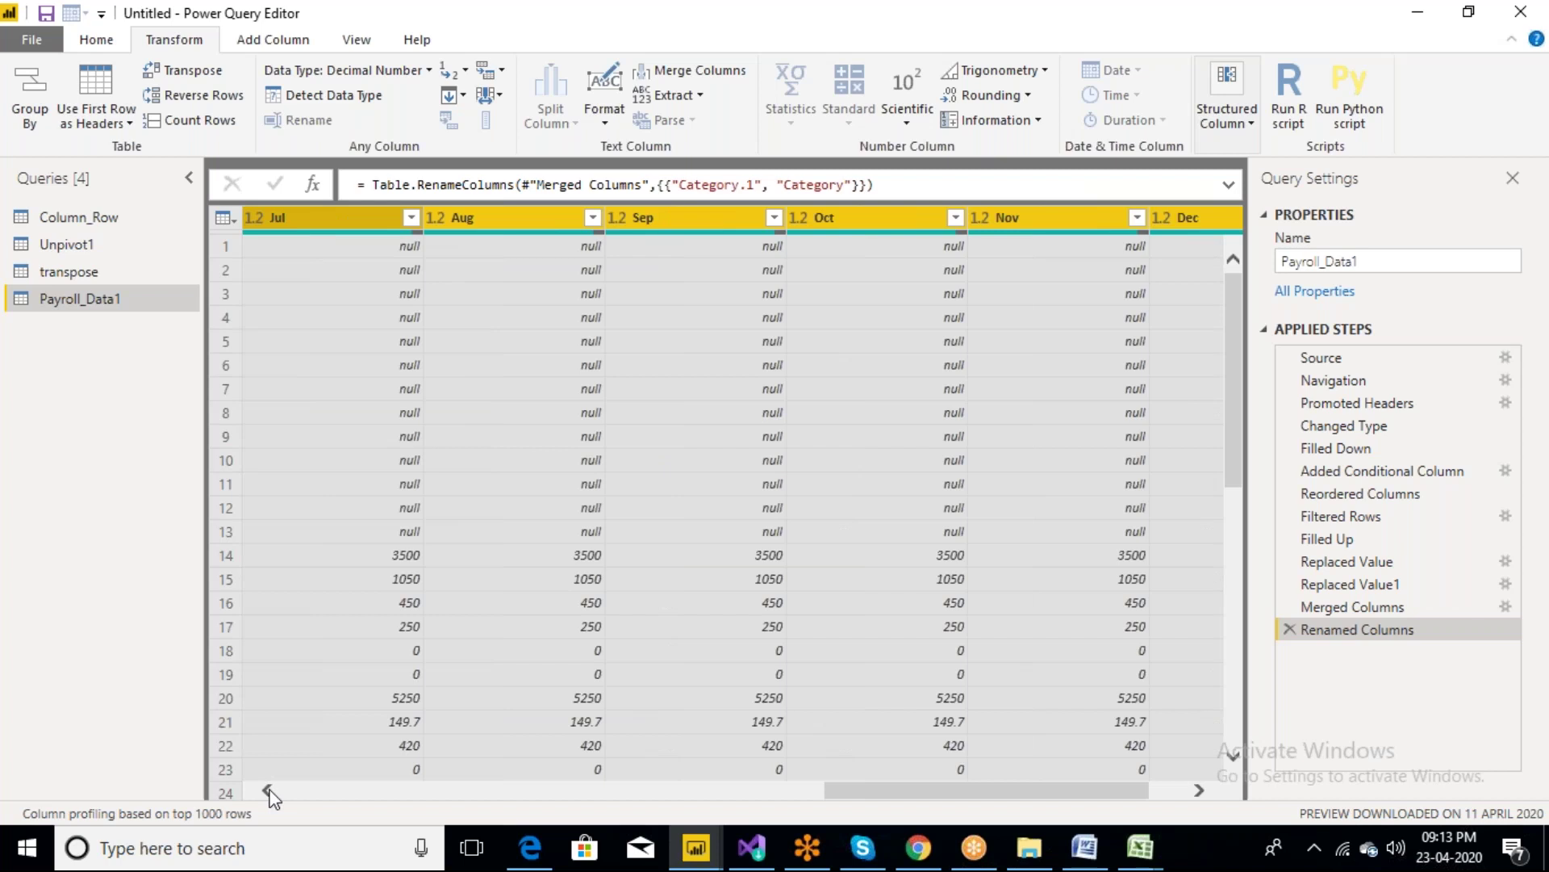
left_click(268, 793)
left_click(269, 792)
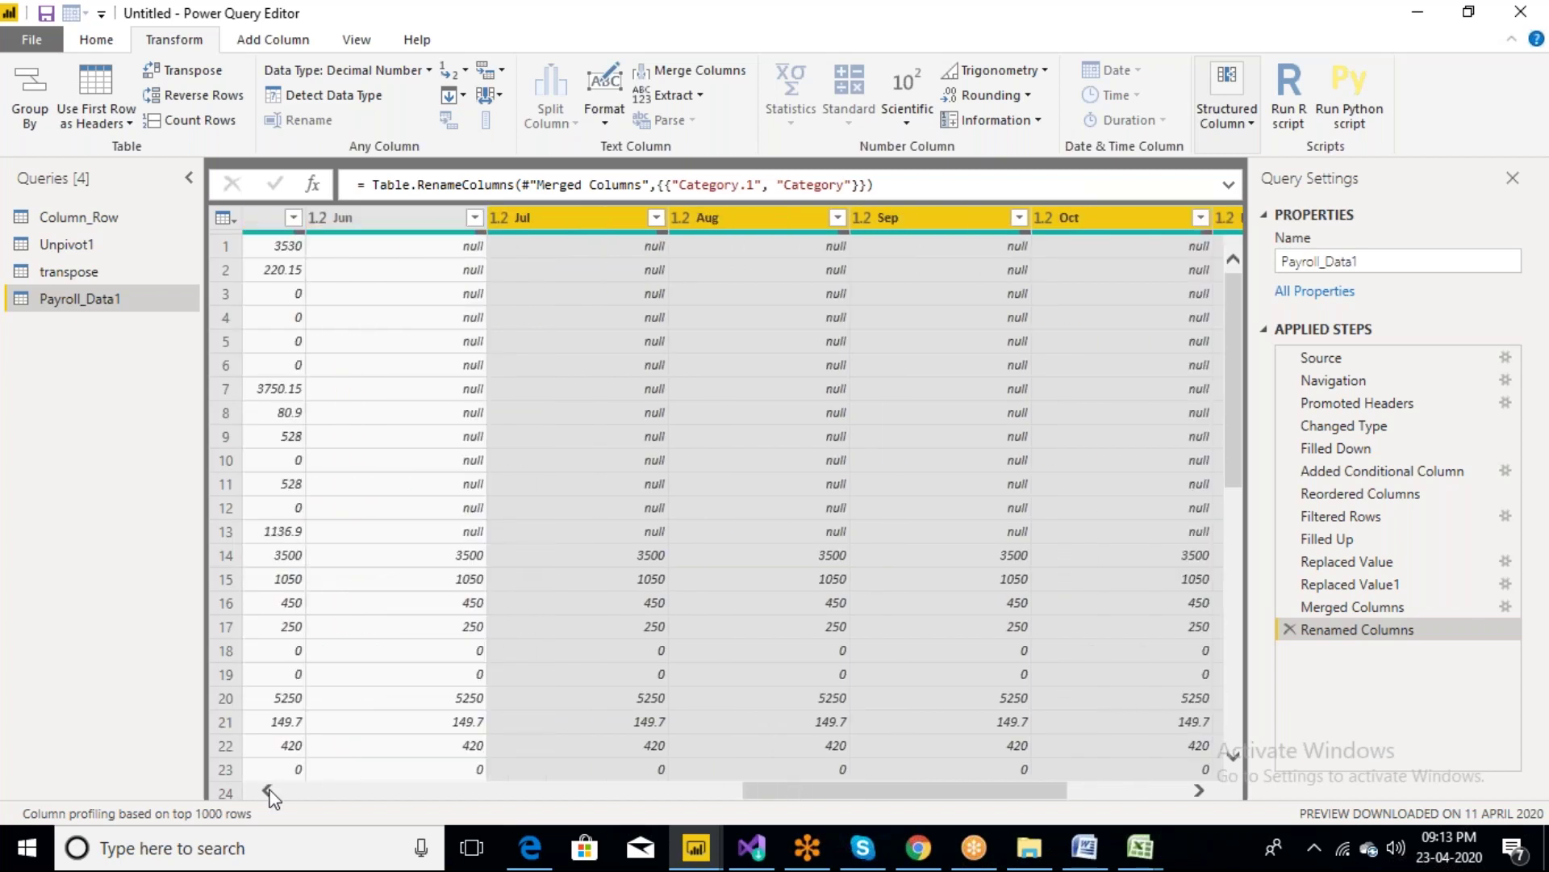
left_click(653, 215, "ctrl")
left_click(450, 230, "ctrl")
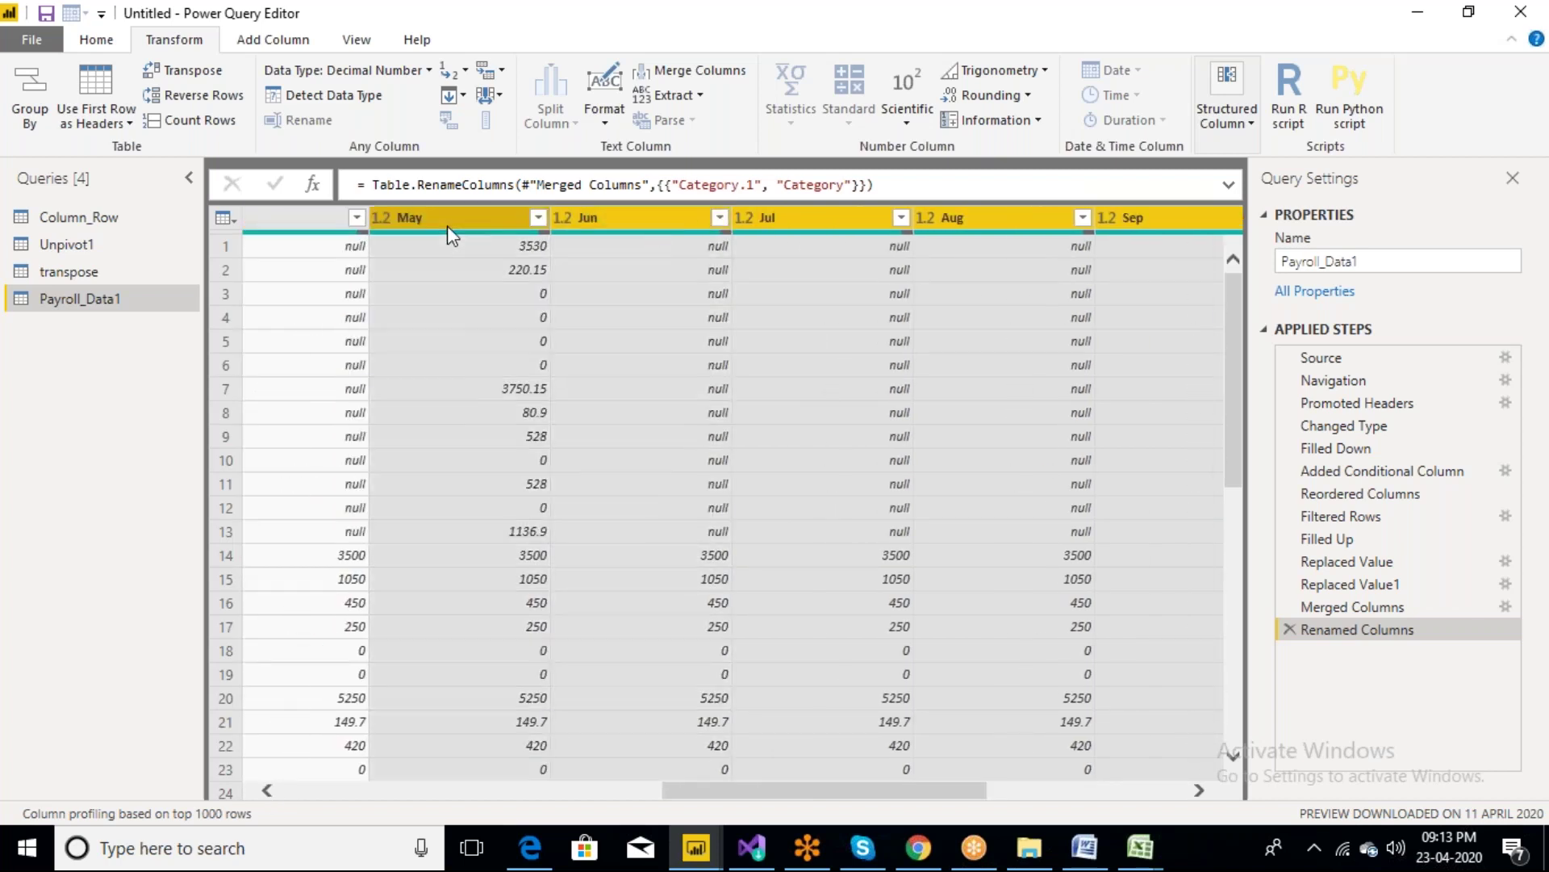
left_click(323, 230, "ctrl")
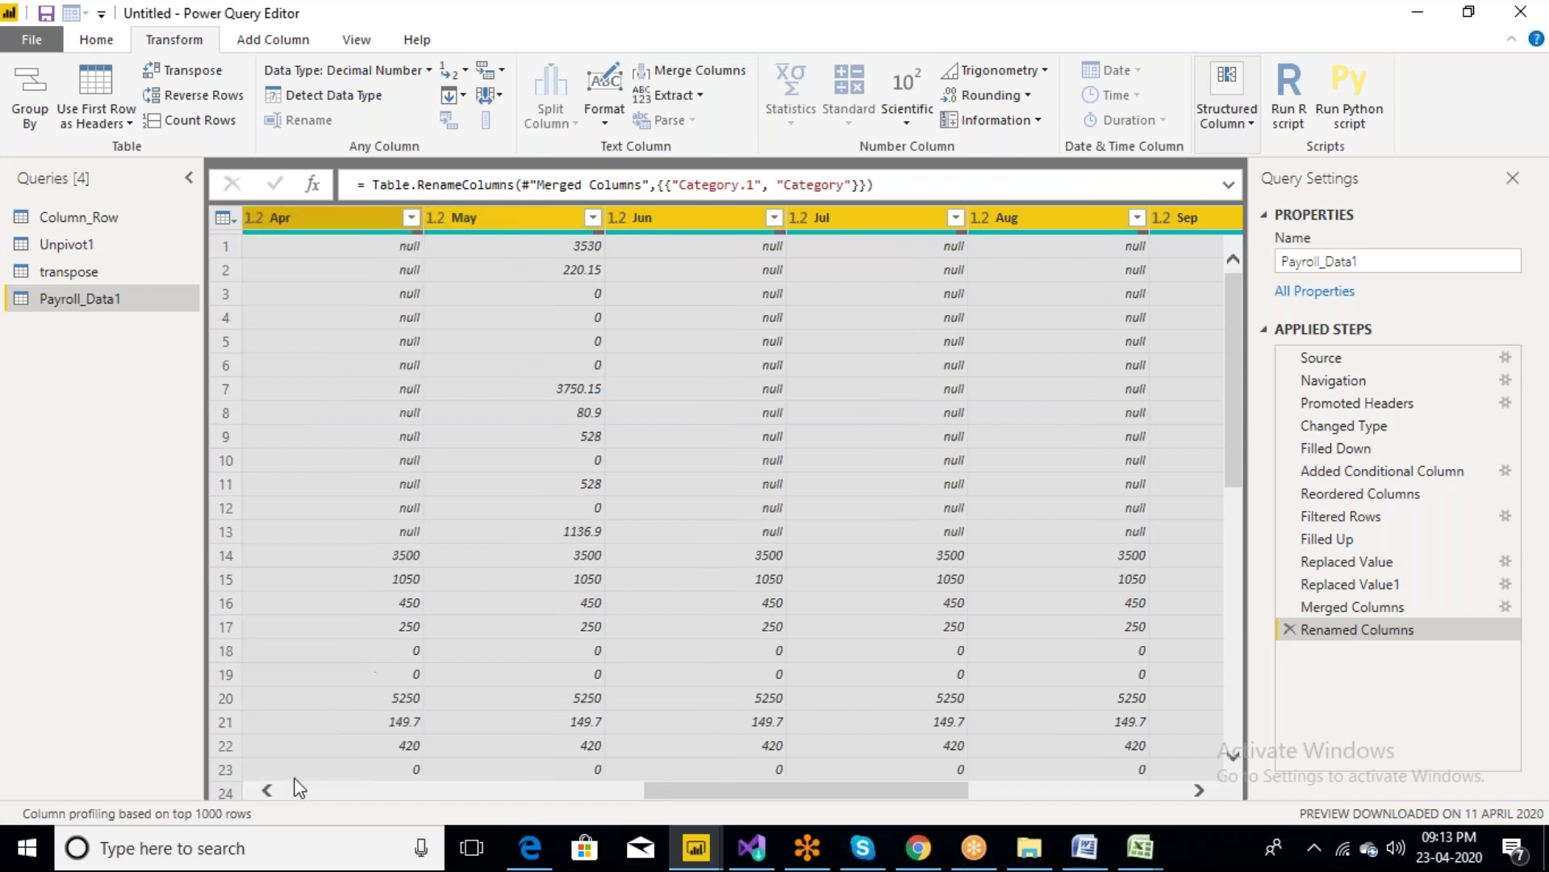
left_click(268, 792)
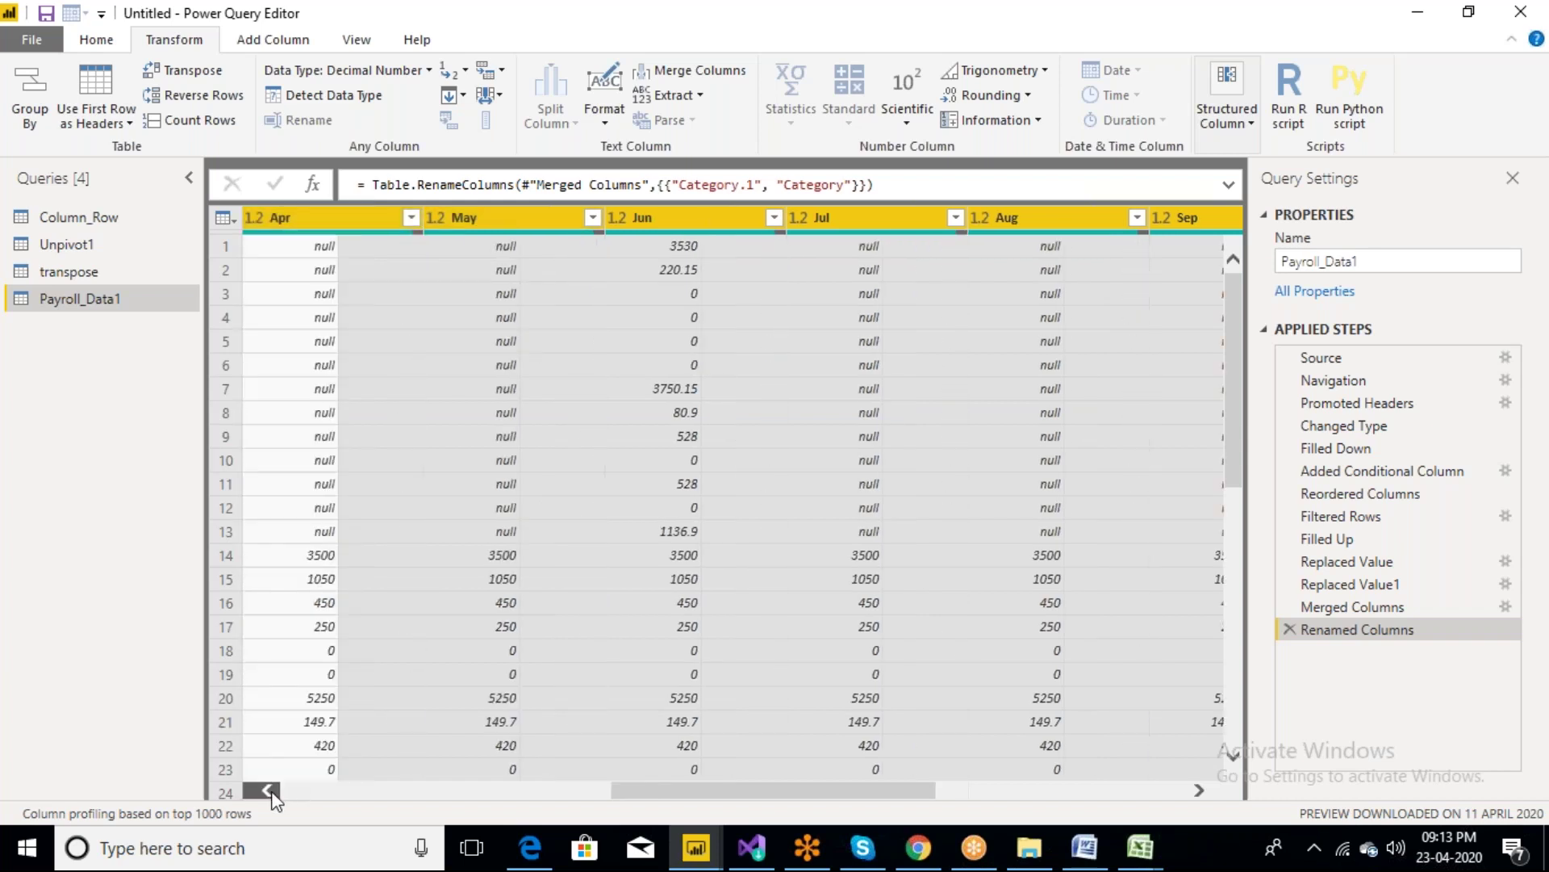
left_click(269, 792)
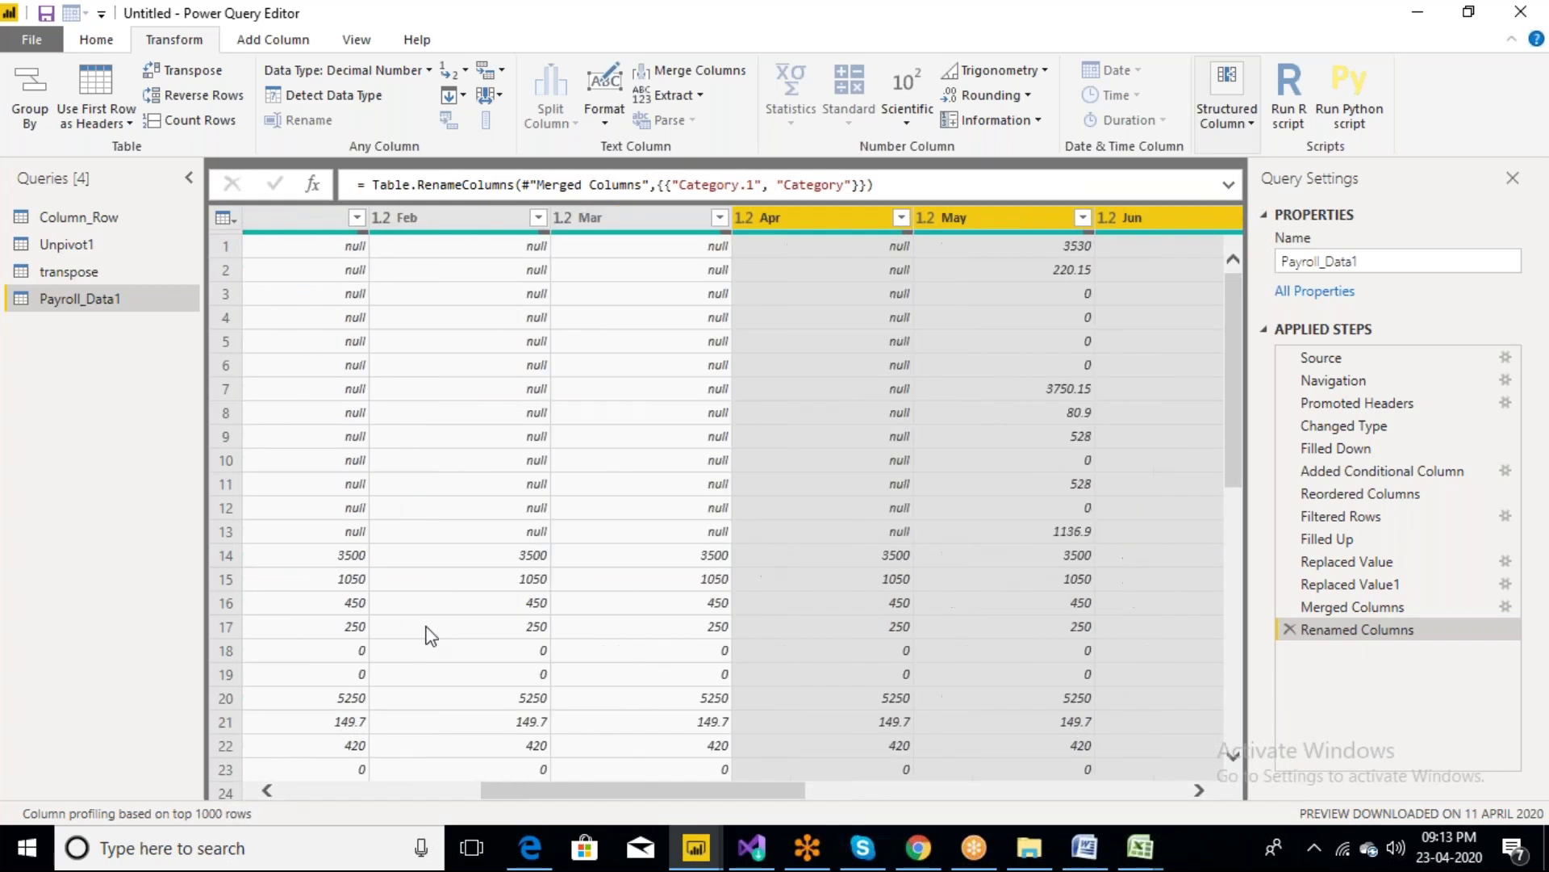
left_click(648, 215, "ctrl")
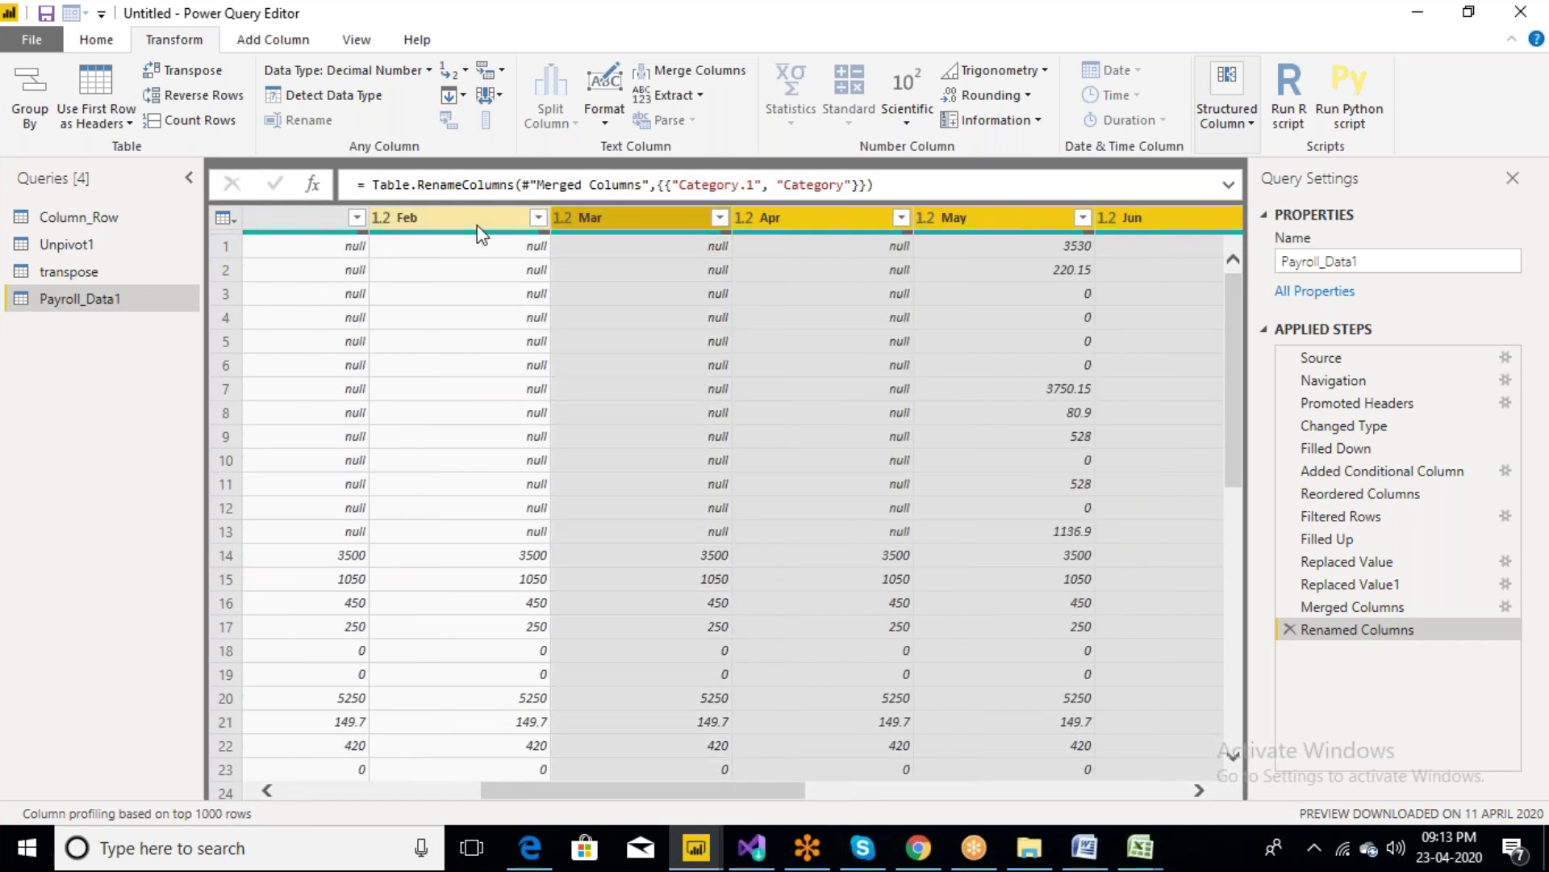
left_click(477, 222, "ctrl")
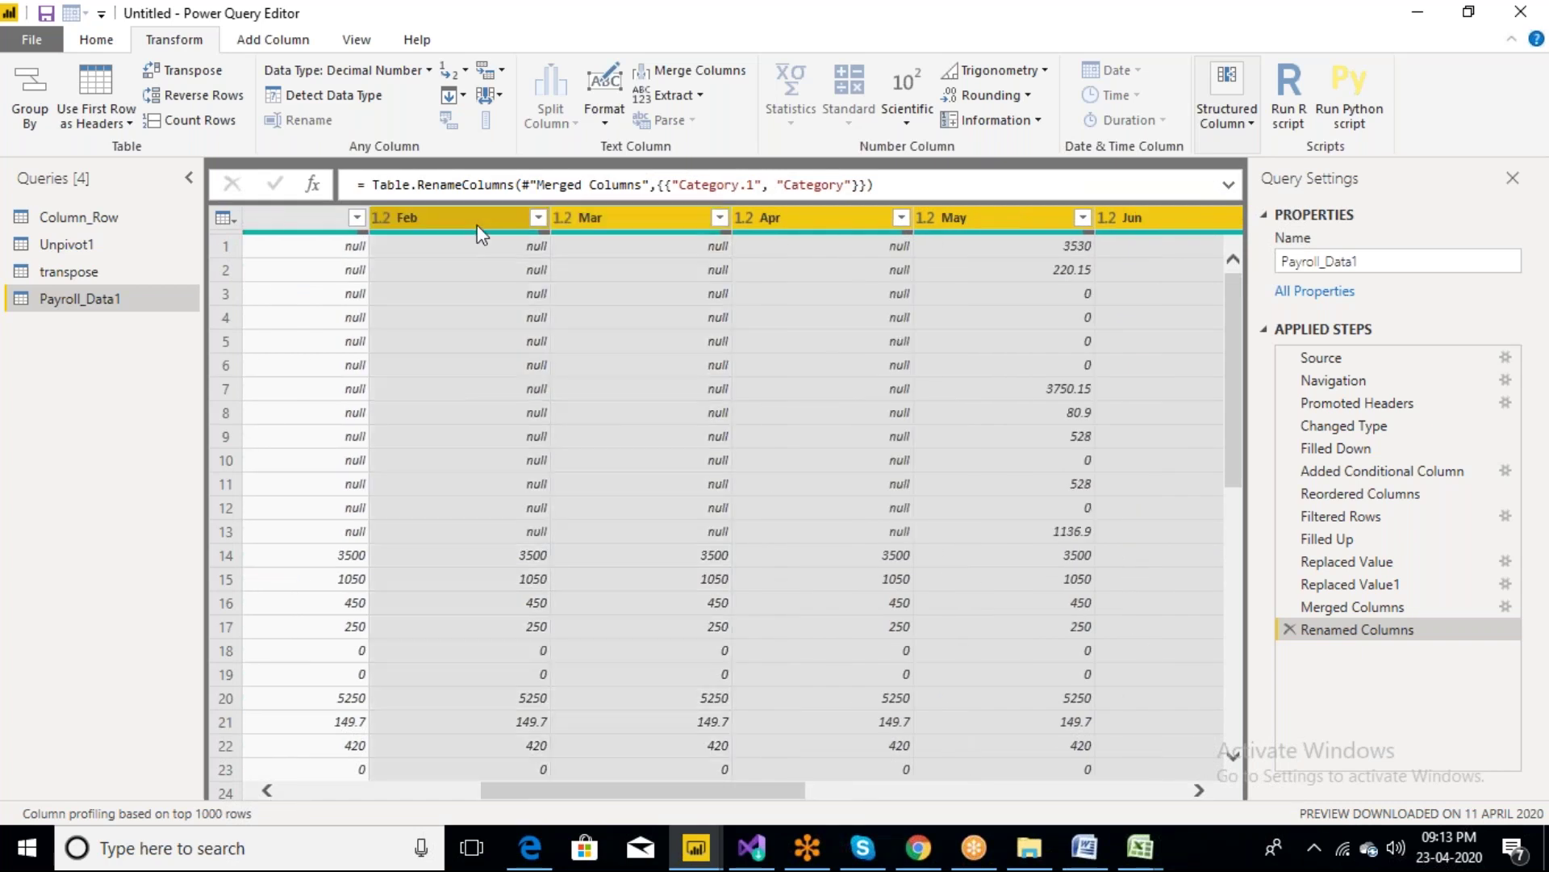
left_click(270, 790)
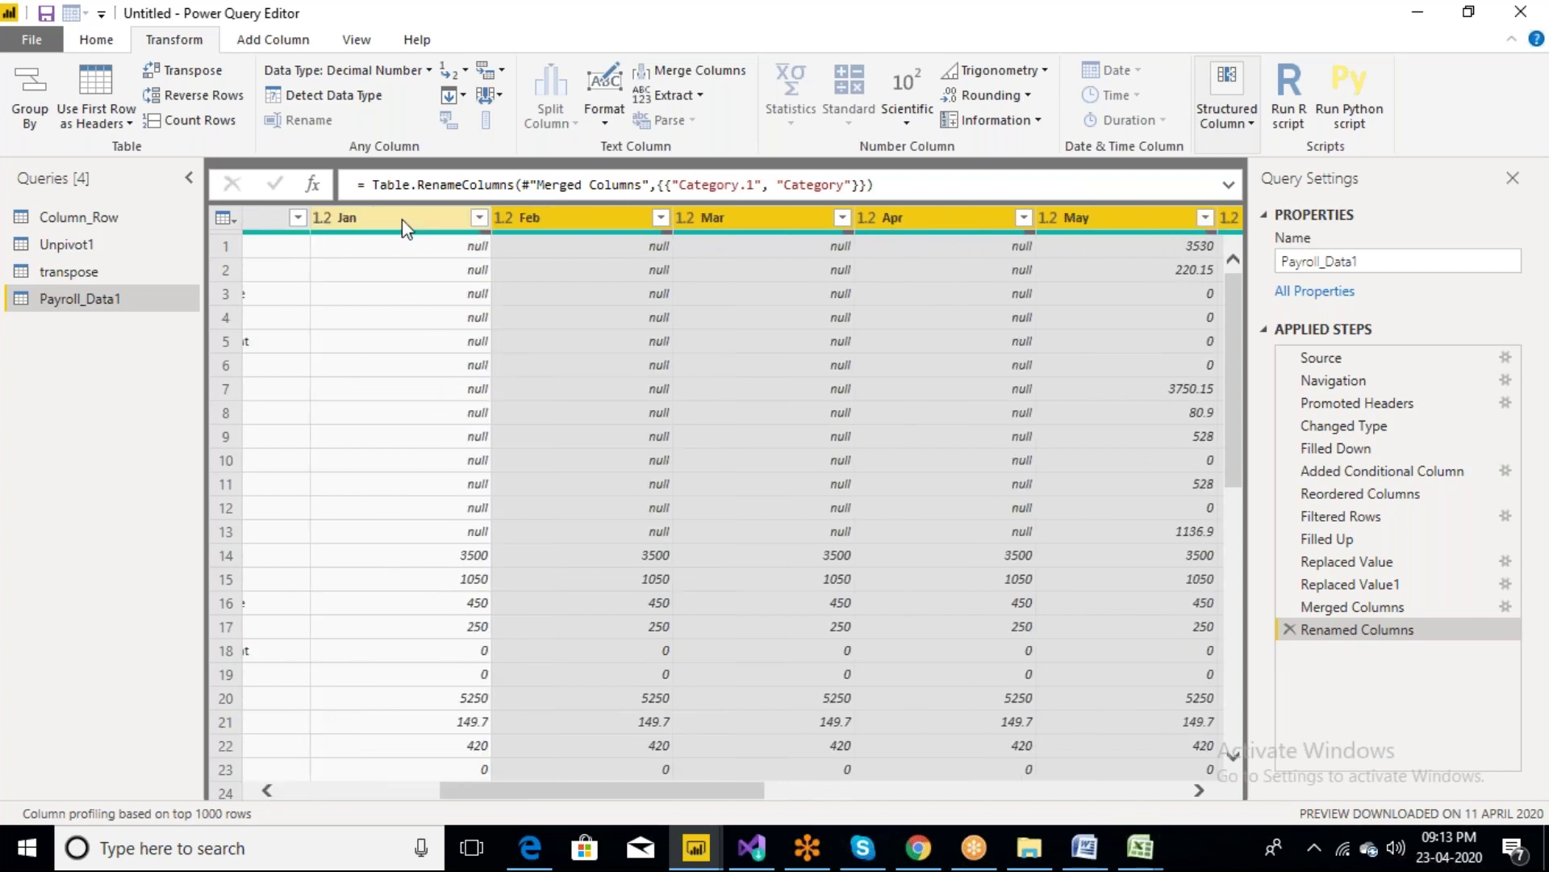
left_click(402, 220, "ctrl")
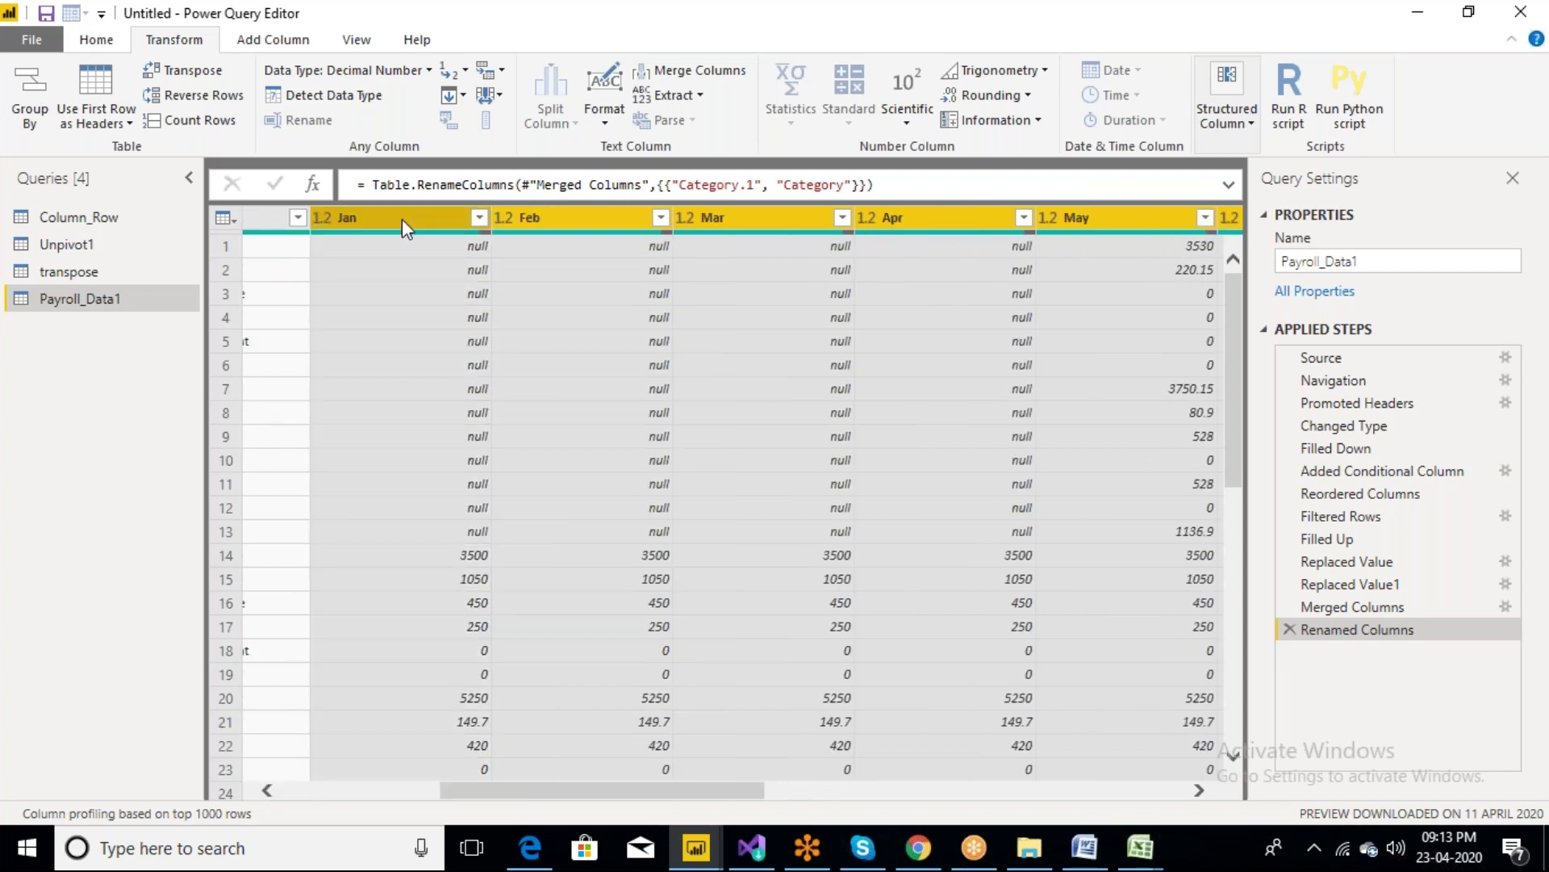
right_click(402, 219)
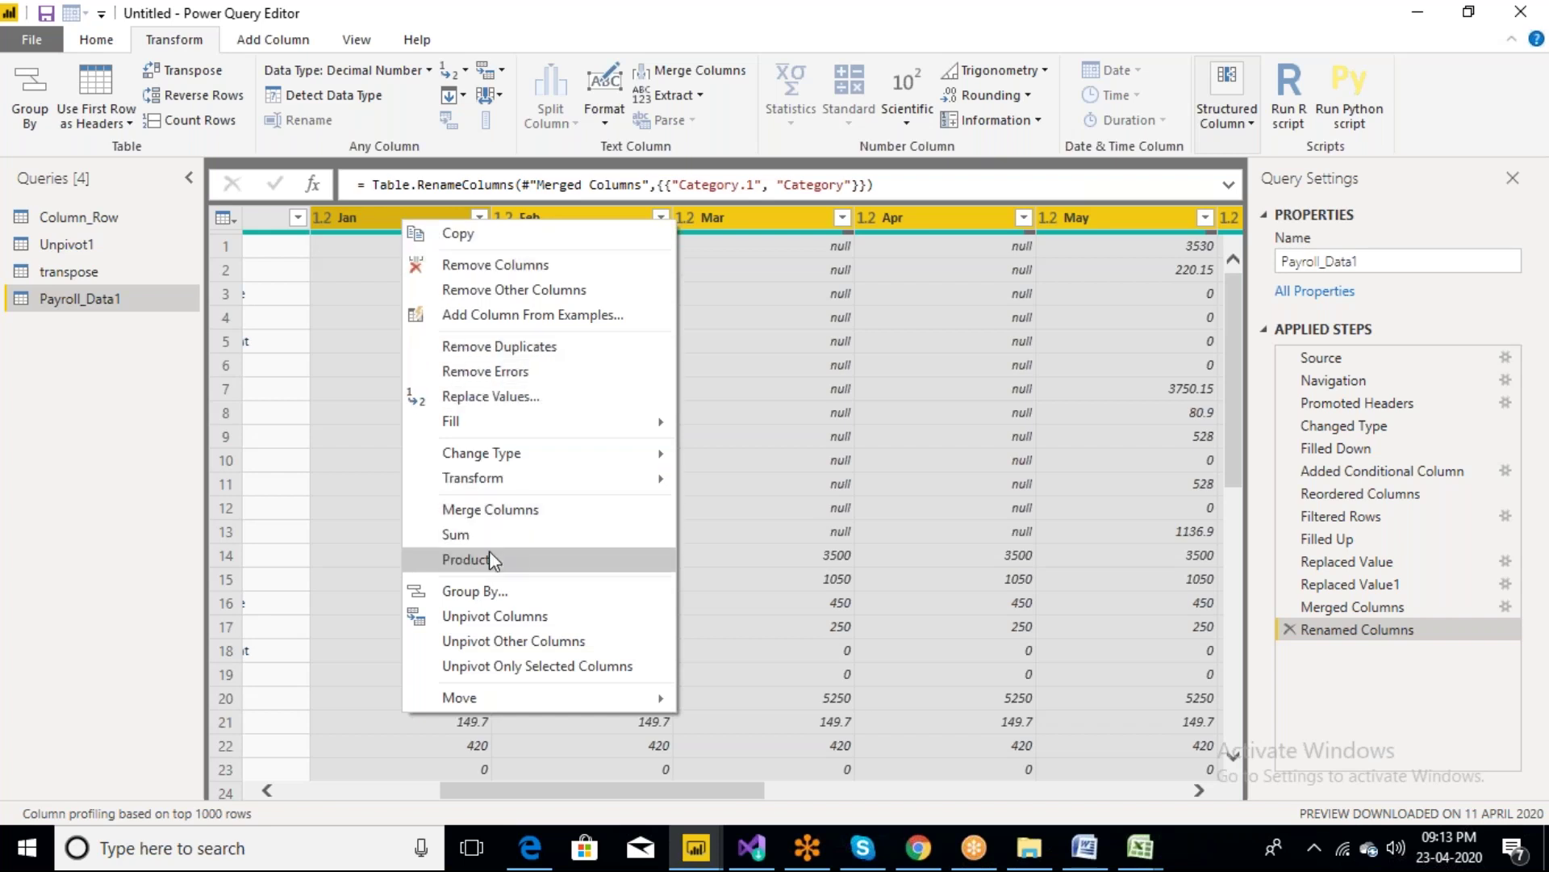
left_click(478, 621)
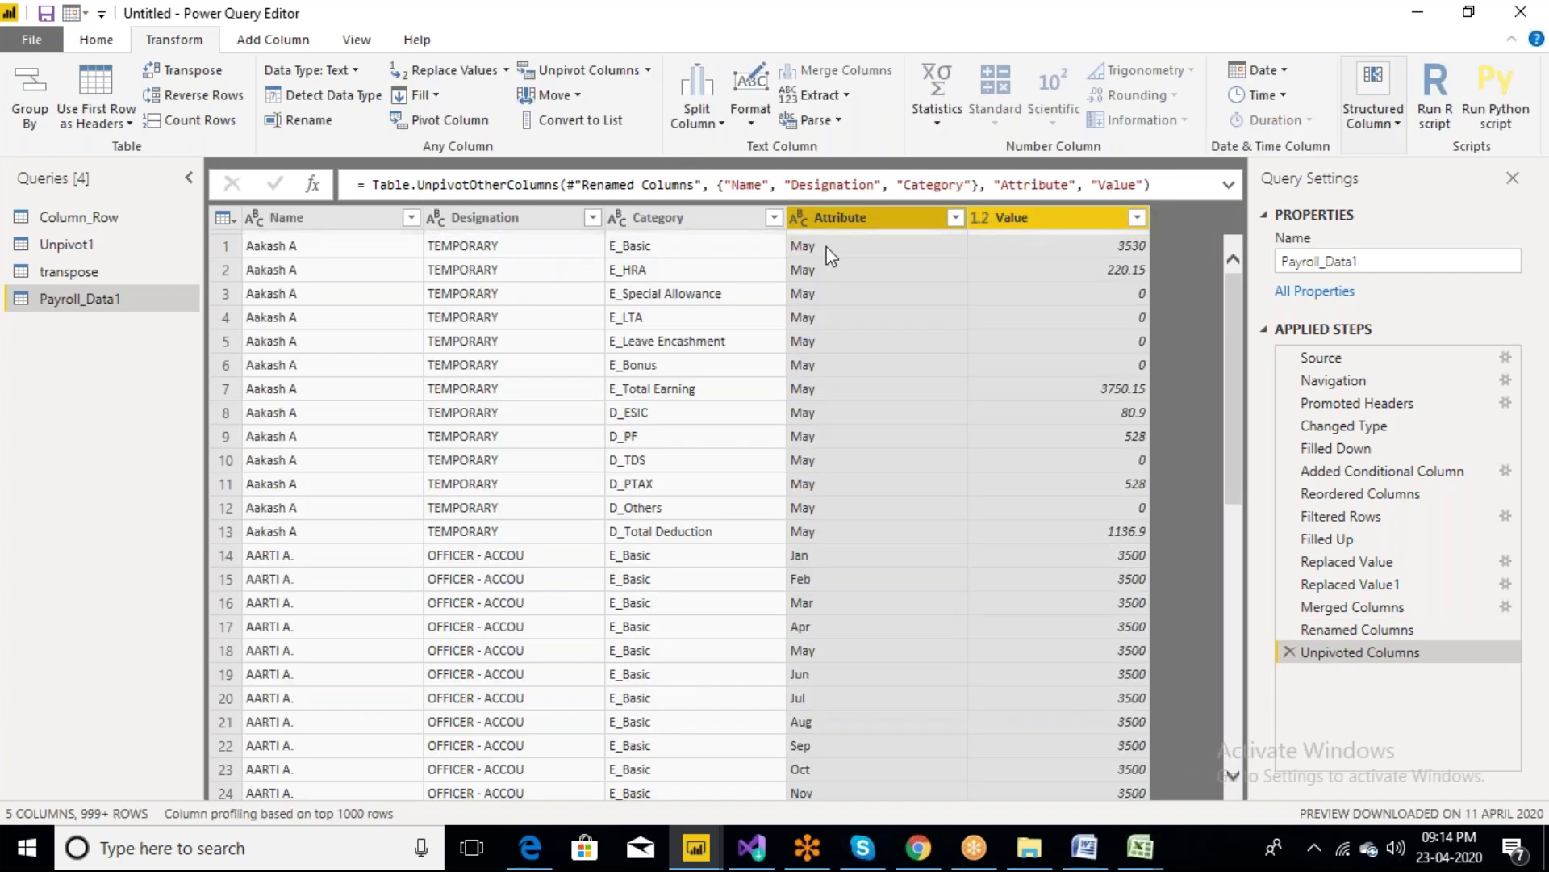
Rename the Attribute column to MonthName
double_click(889, 210)
key("BackSpace")
type("Mo")
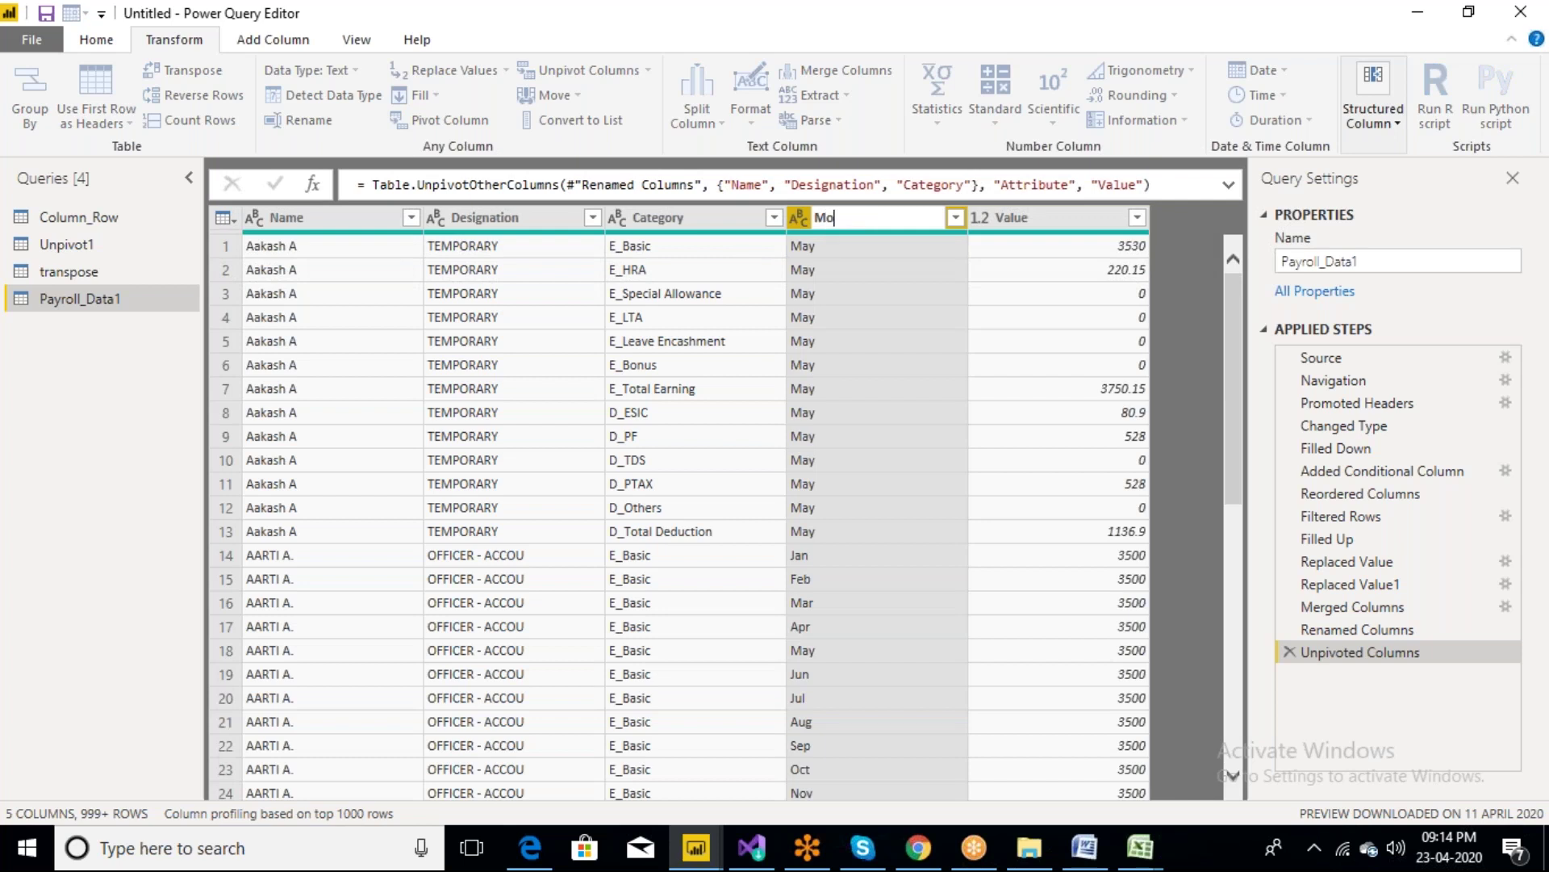
type("nthName")
key("Return")
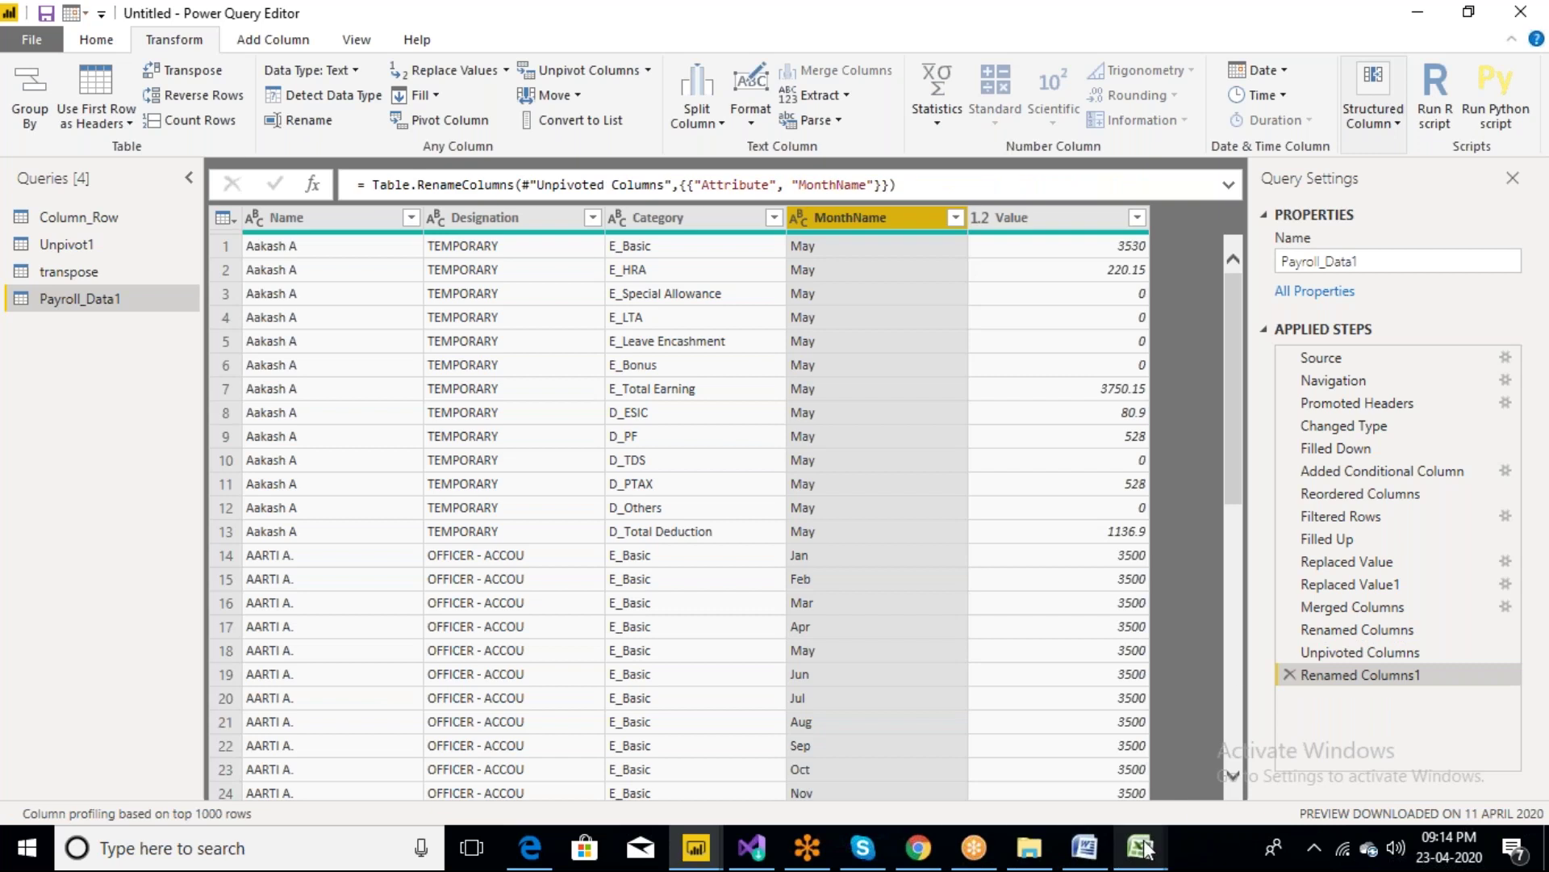
Switch to the Unpivot columns - Payroll workbook in Excel, examine the Amount column on the Columnar sheet, and return to Power Query Editor
mouse_move(1144, 848)
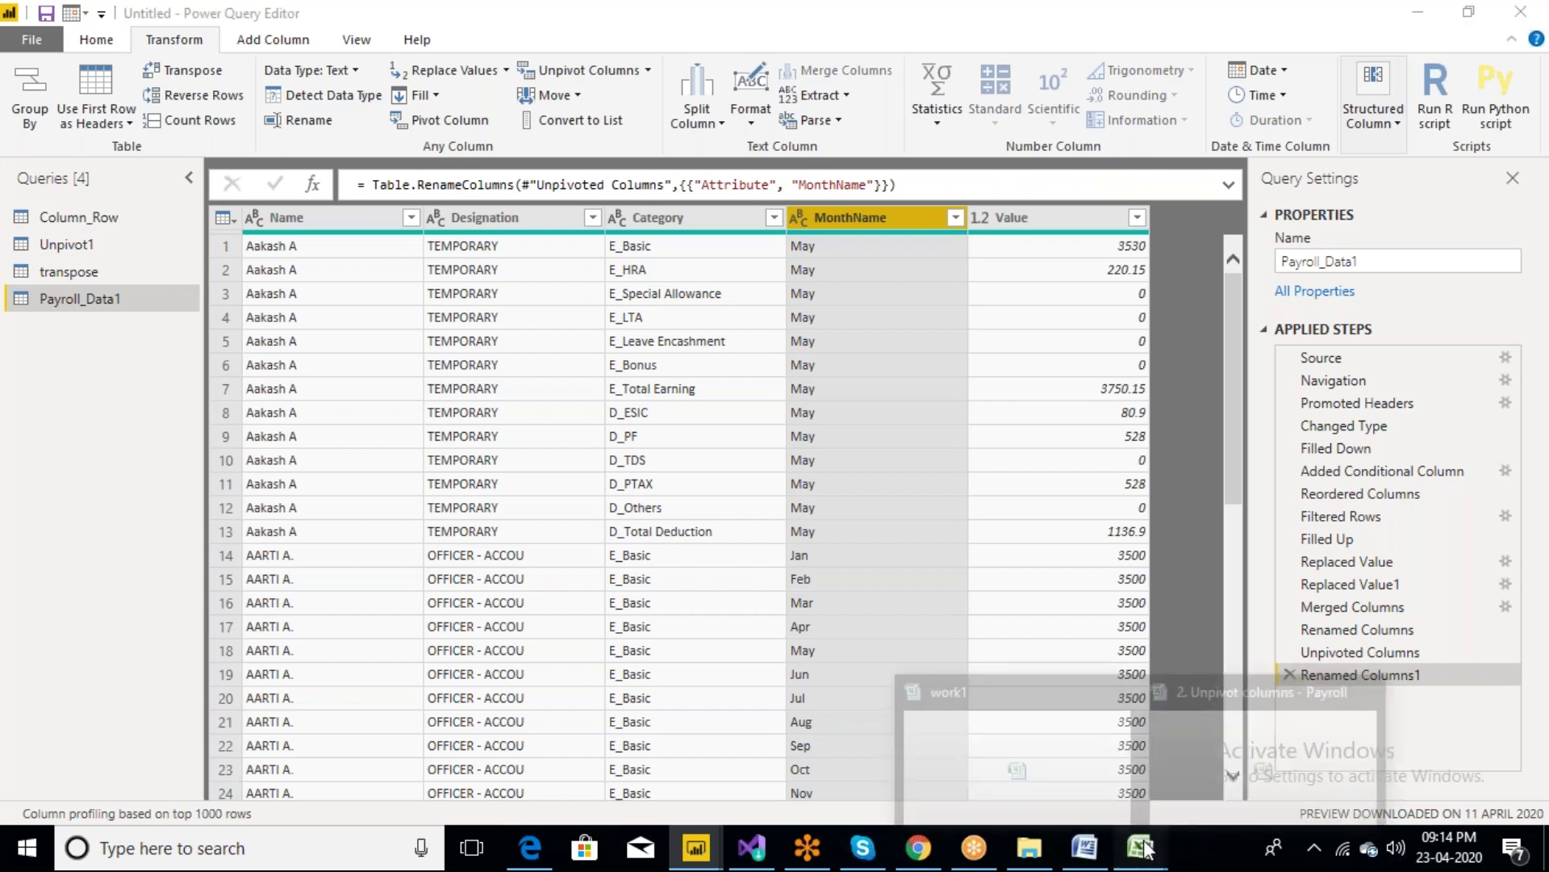
left_click(1184, 818)
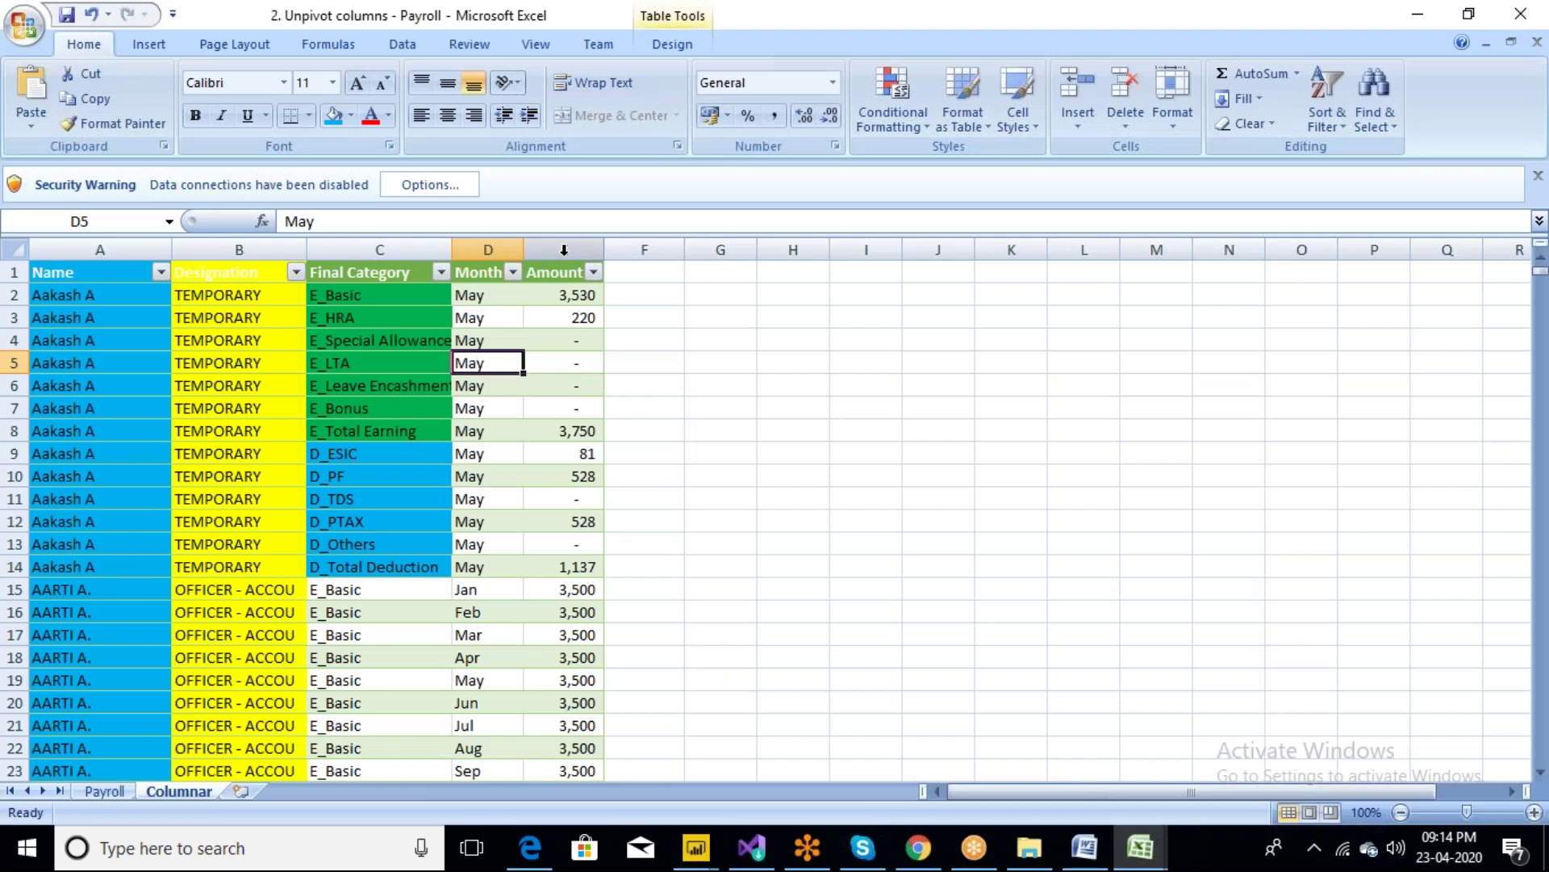
left_click(563, 250)
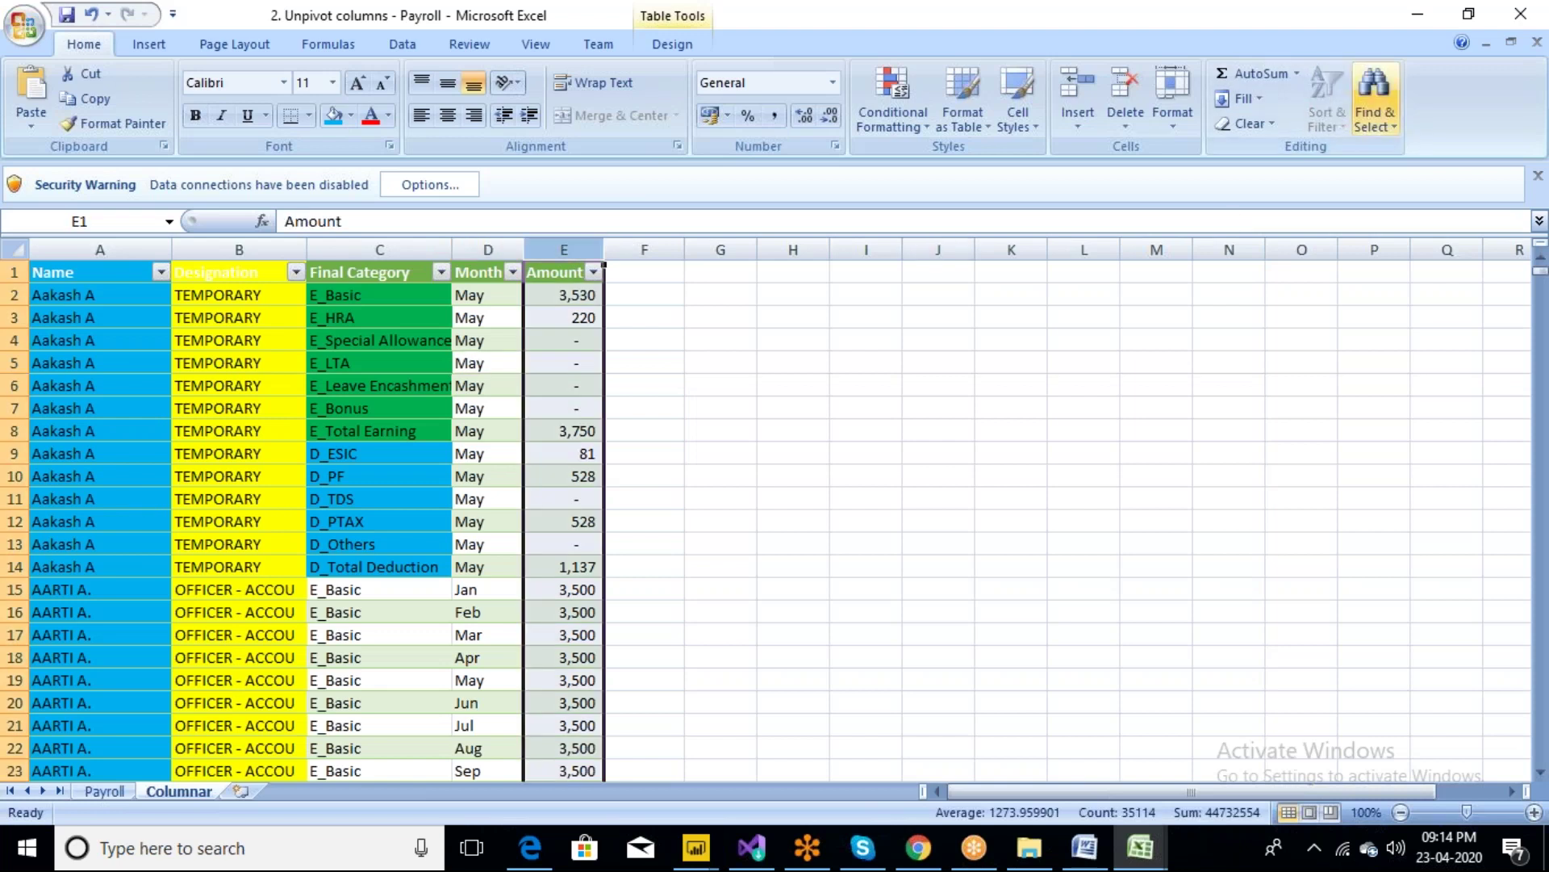
left_click(575, 297)
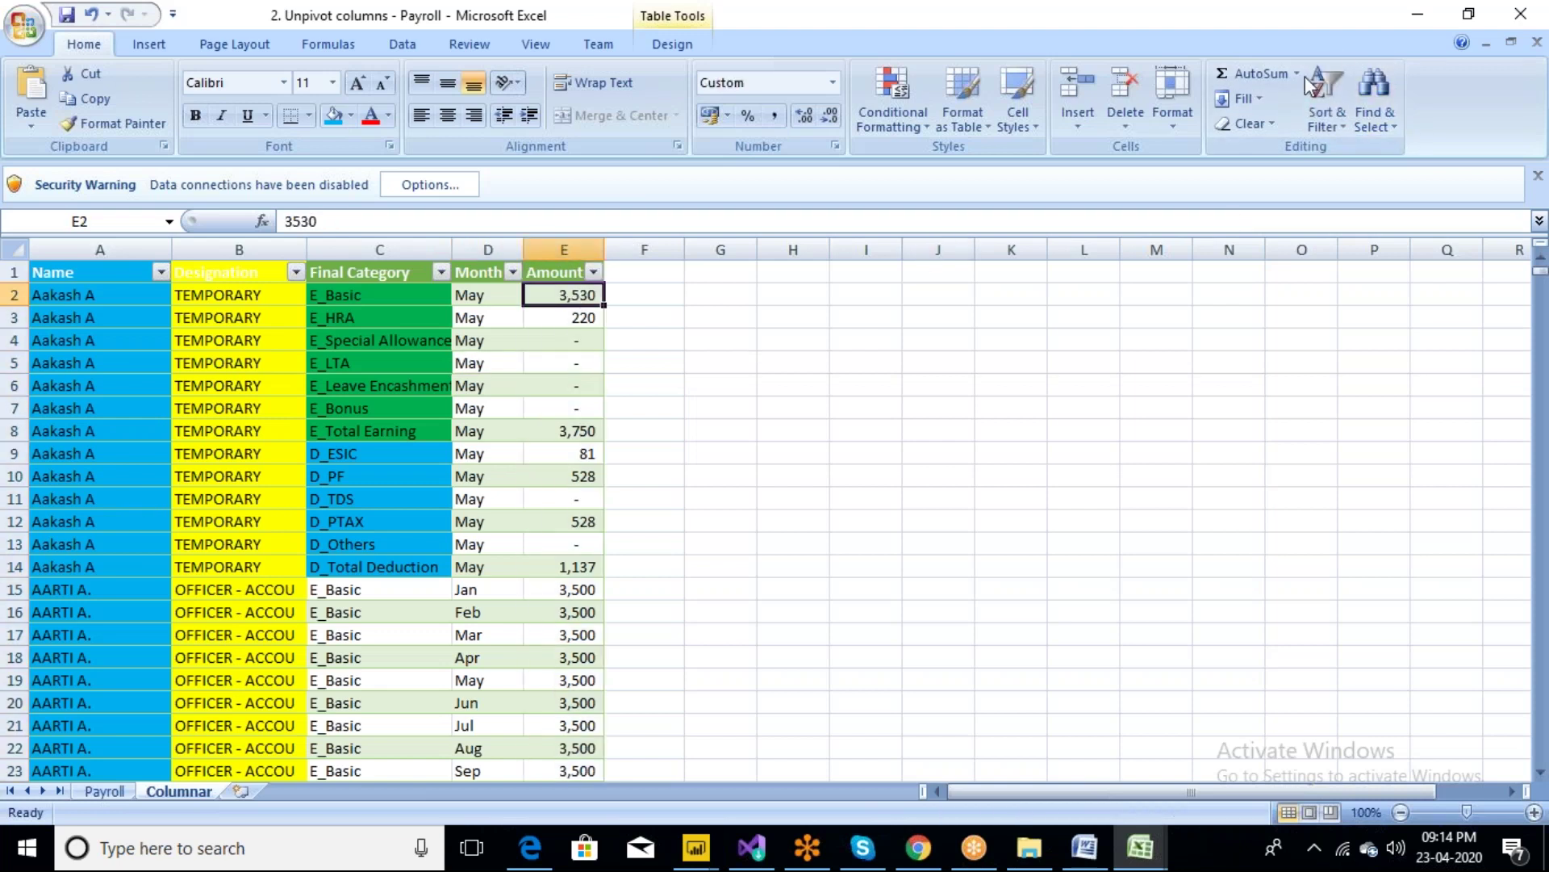
left_click(1414, 16)
Compare the E_Basic and E_HRA entries of the Value column with the E_HRA amount on Excel's Columnar sheet, then return to Power Query Editor
left_click(1117, 246)
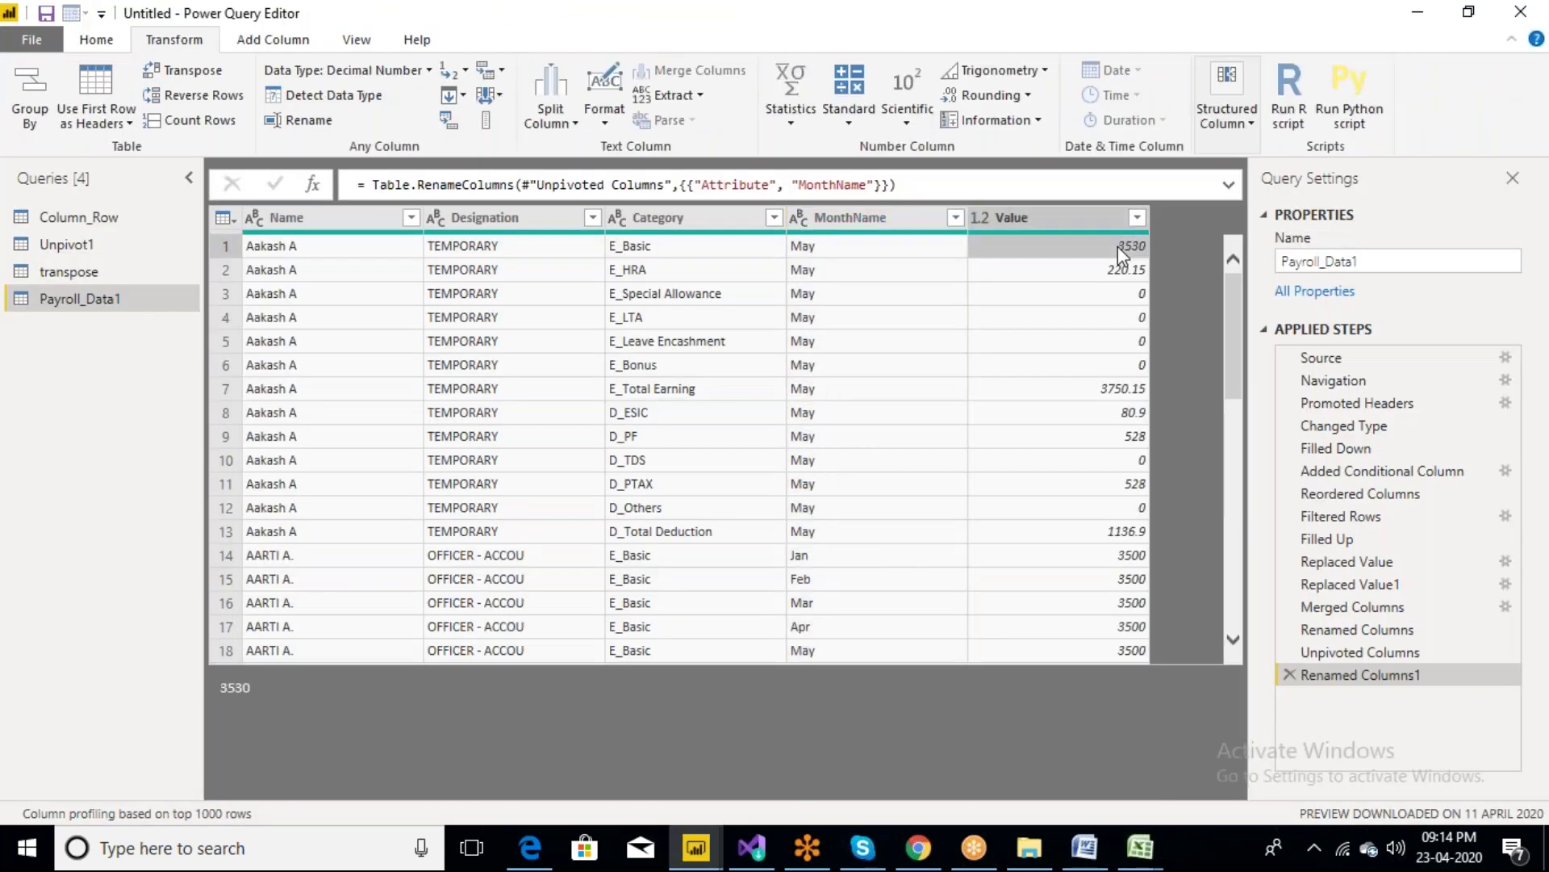
left_click(1123, 274)
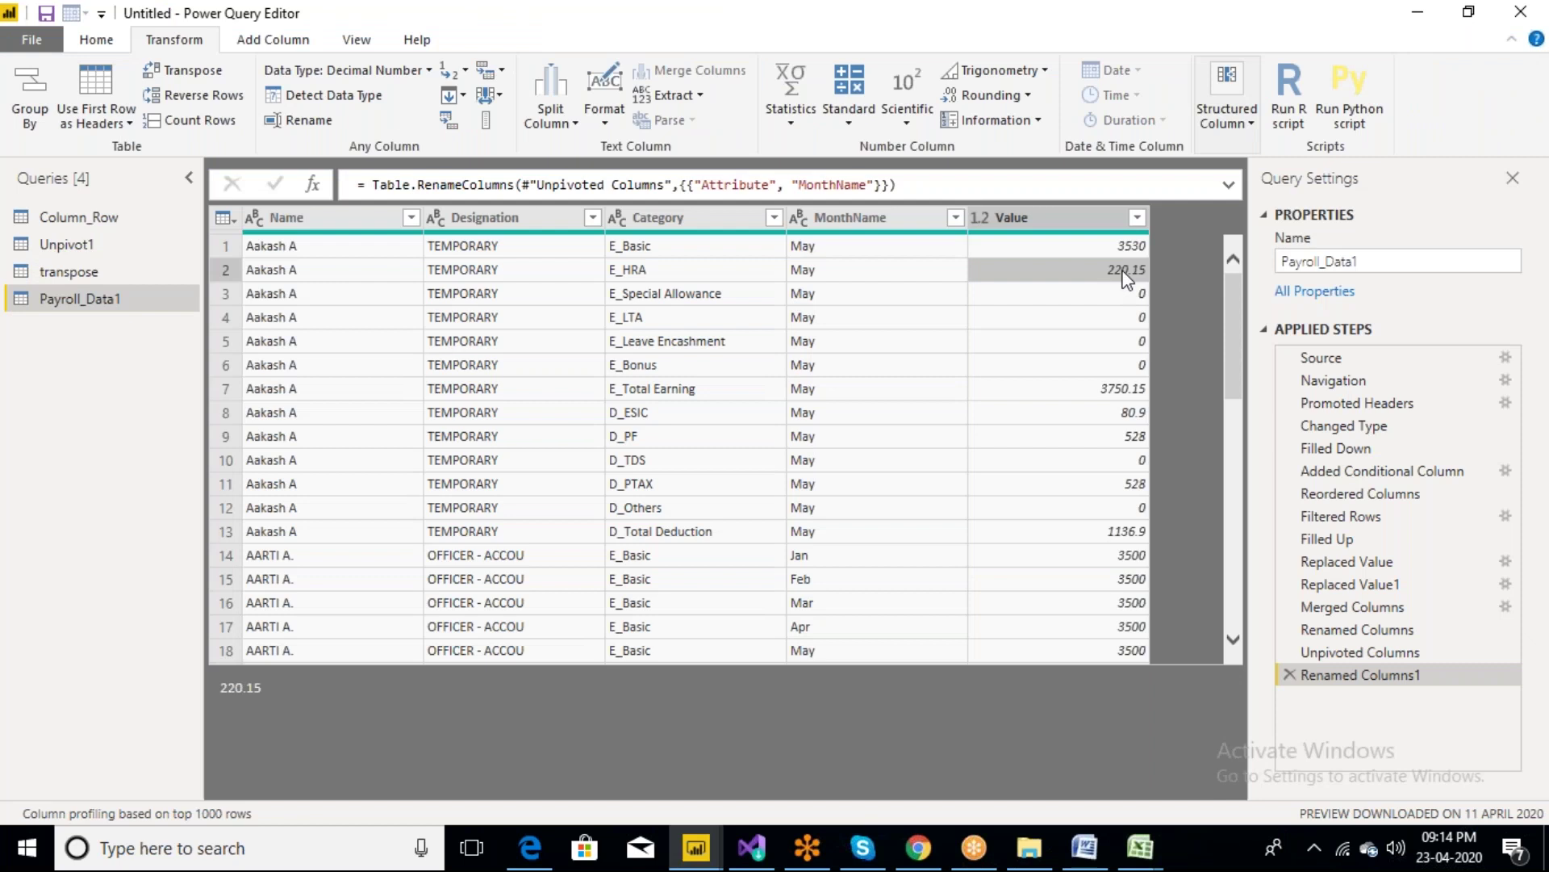
left_click(1140, 848)
left_click(1250, 767)
left_click(586, 319)
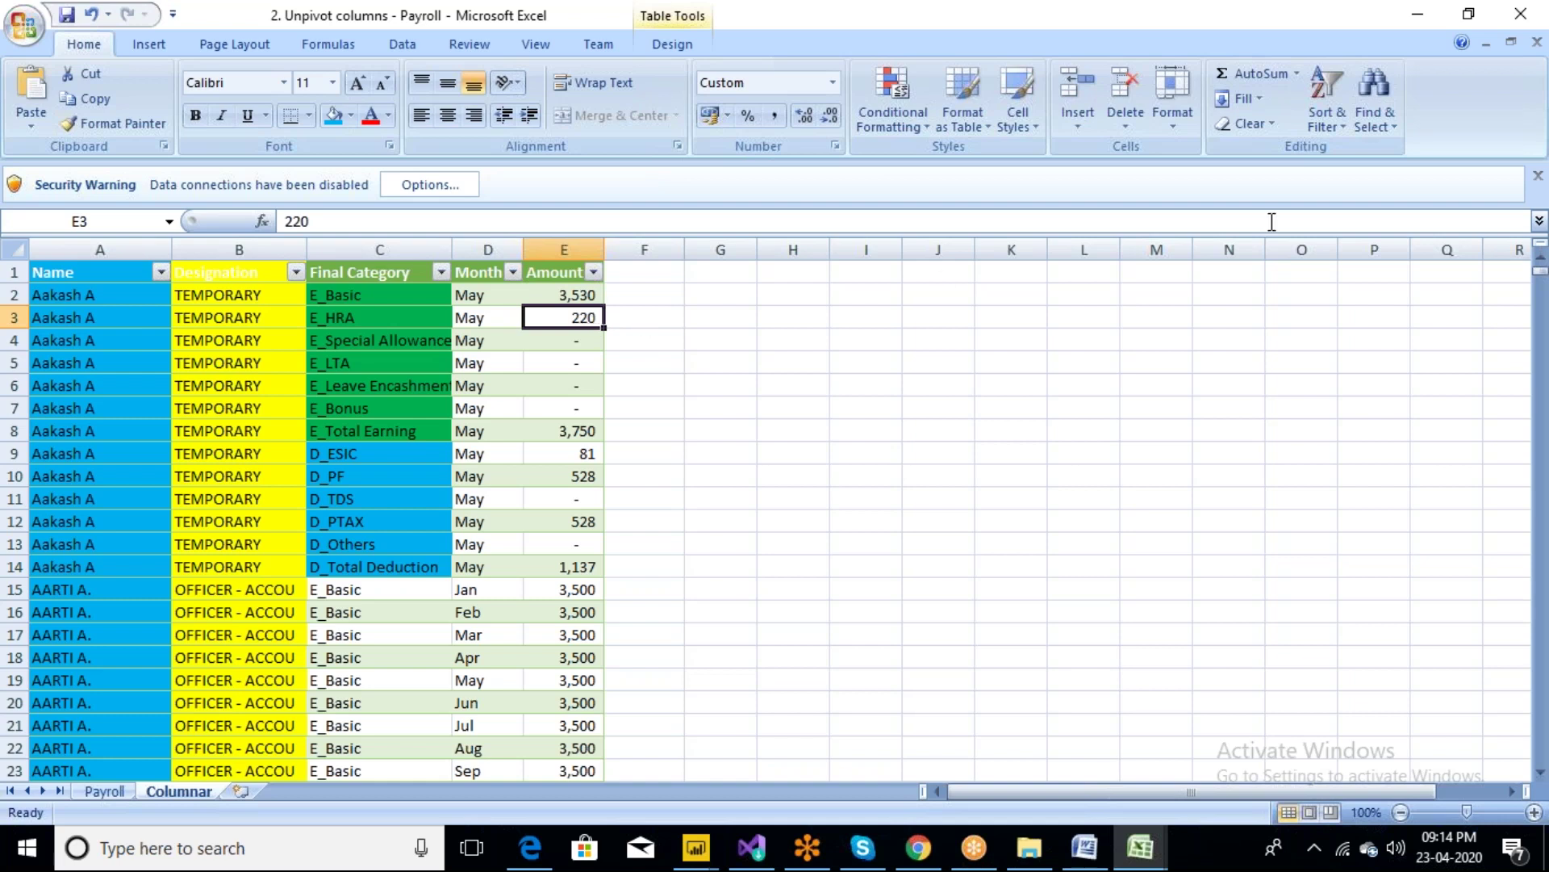
left_click(1418, 15)
Change the Value column's data type to Whole Number and rename the column Amount
left_click(1086, 232)
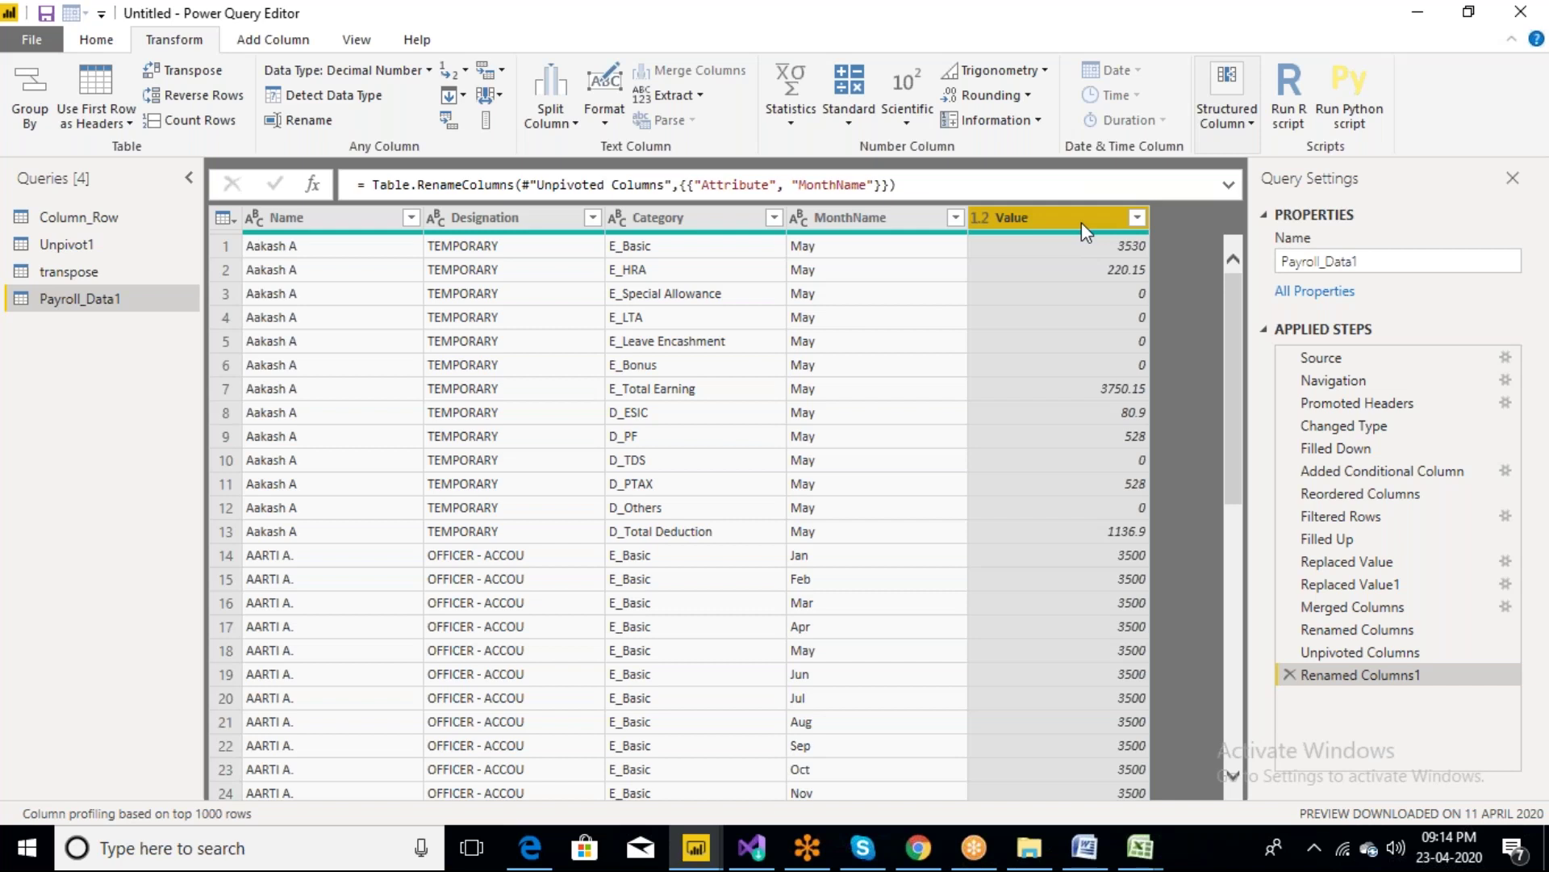
left_click(428, 72)
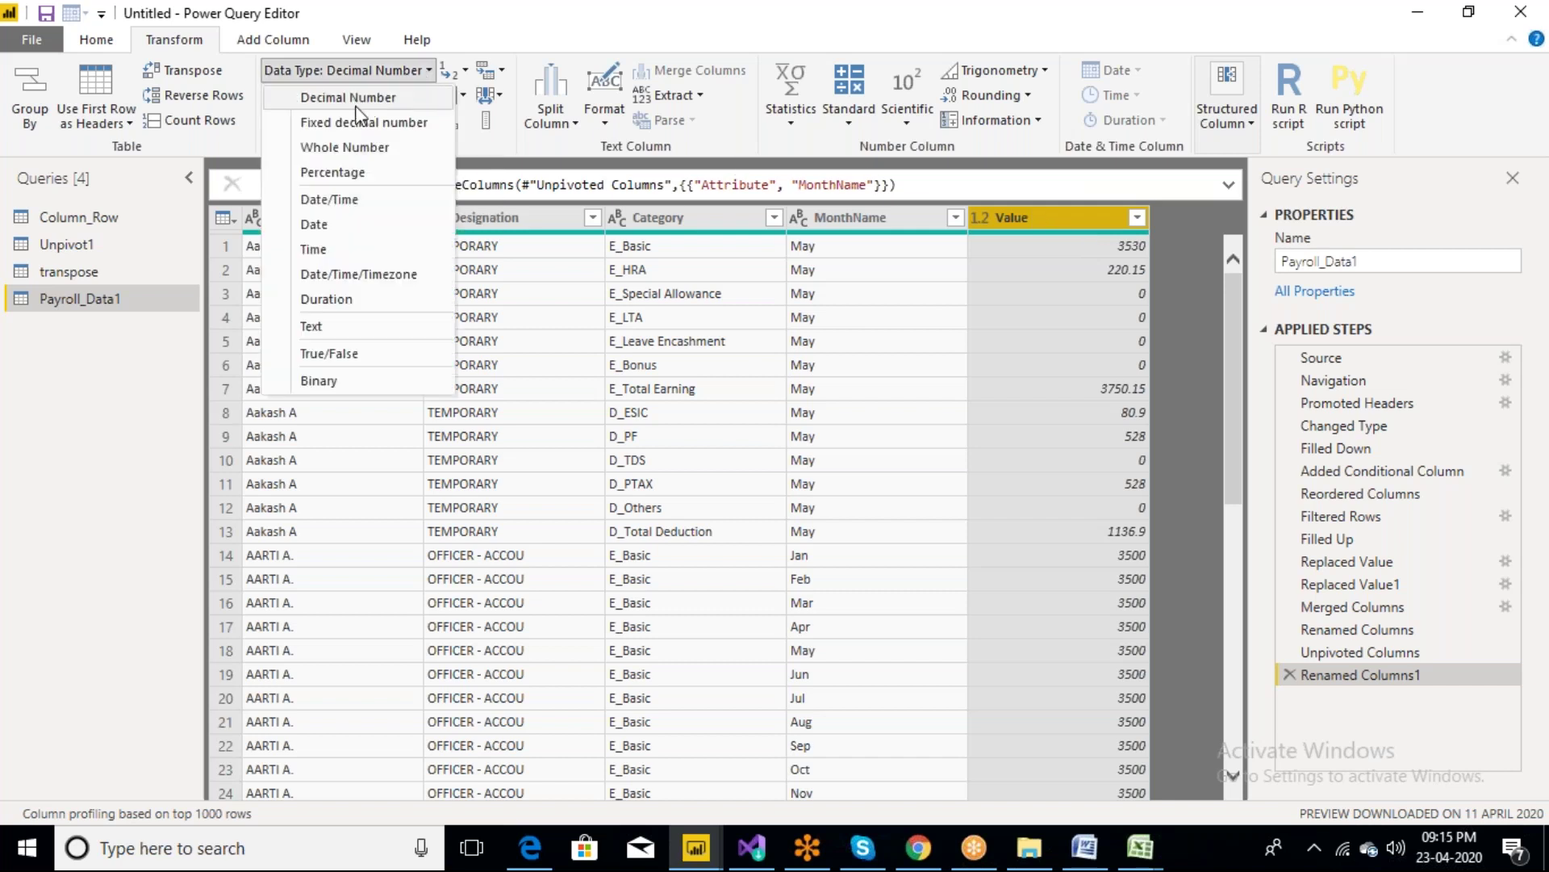
left_click(336, 147)
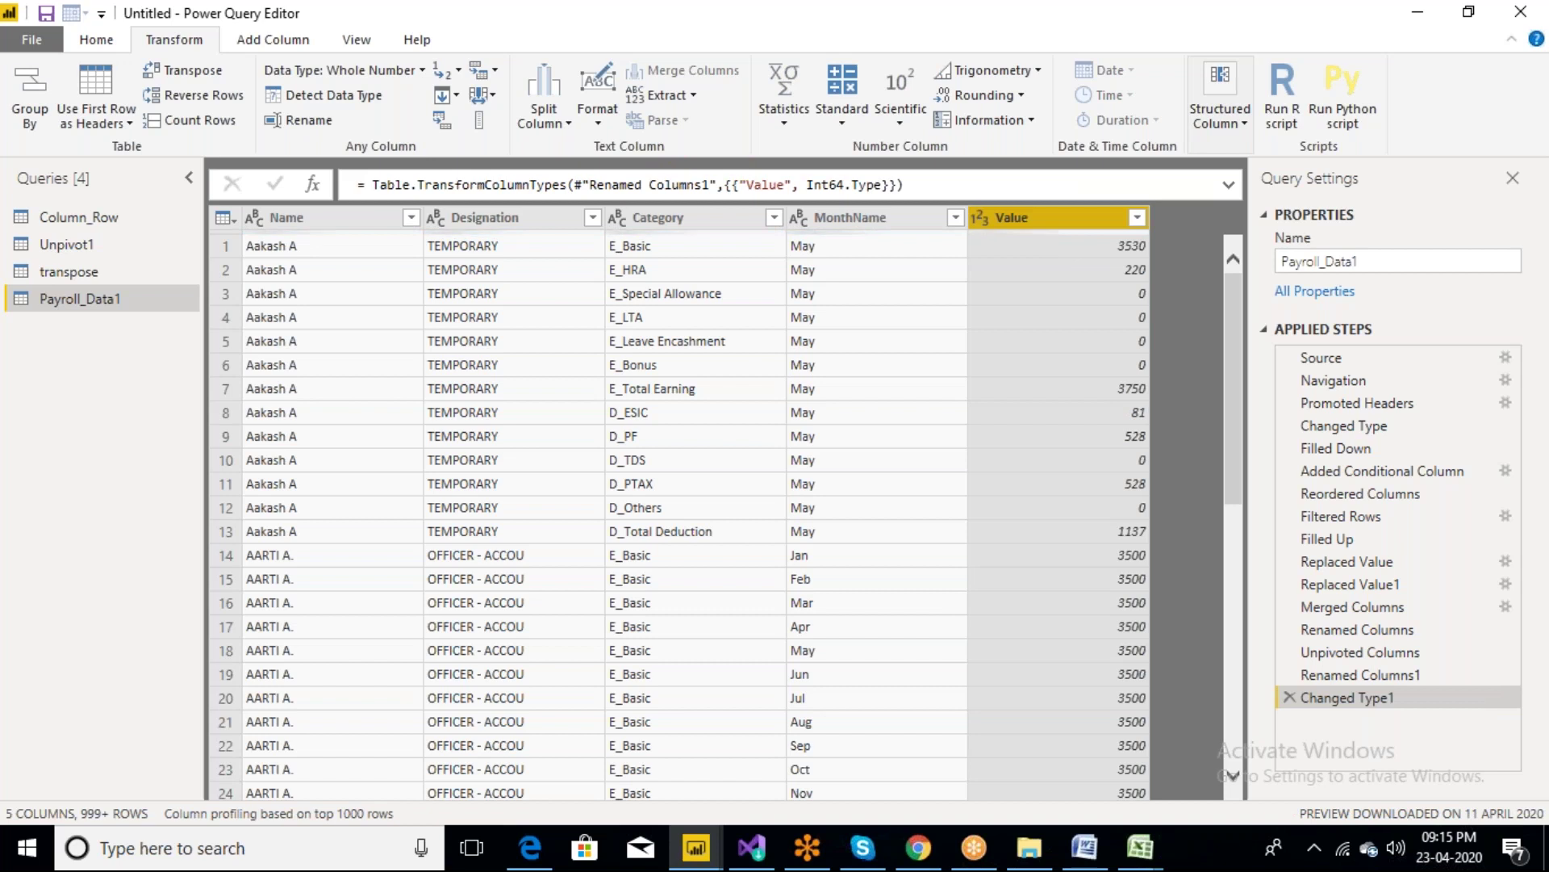
key("F2")
type("Amount")
key("Return")
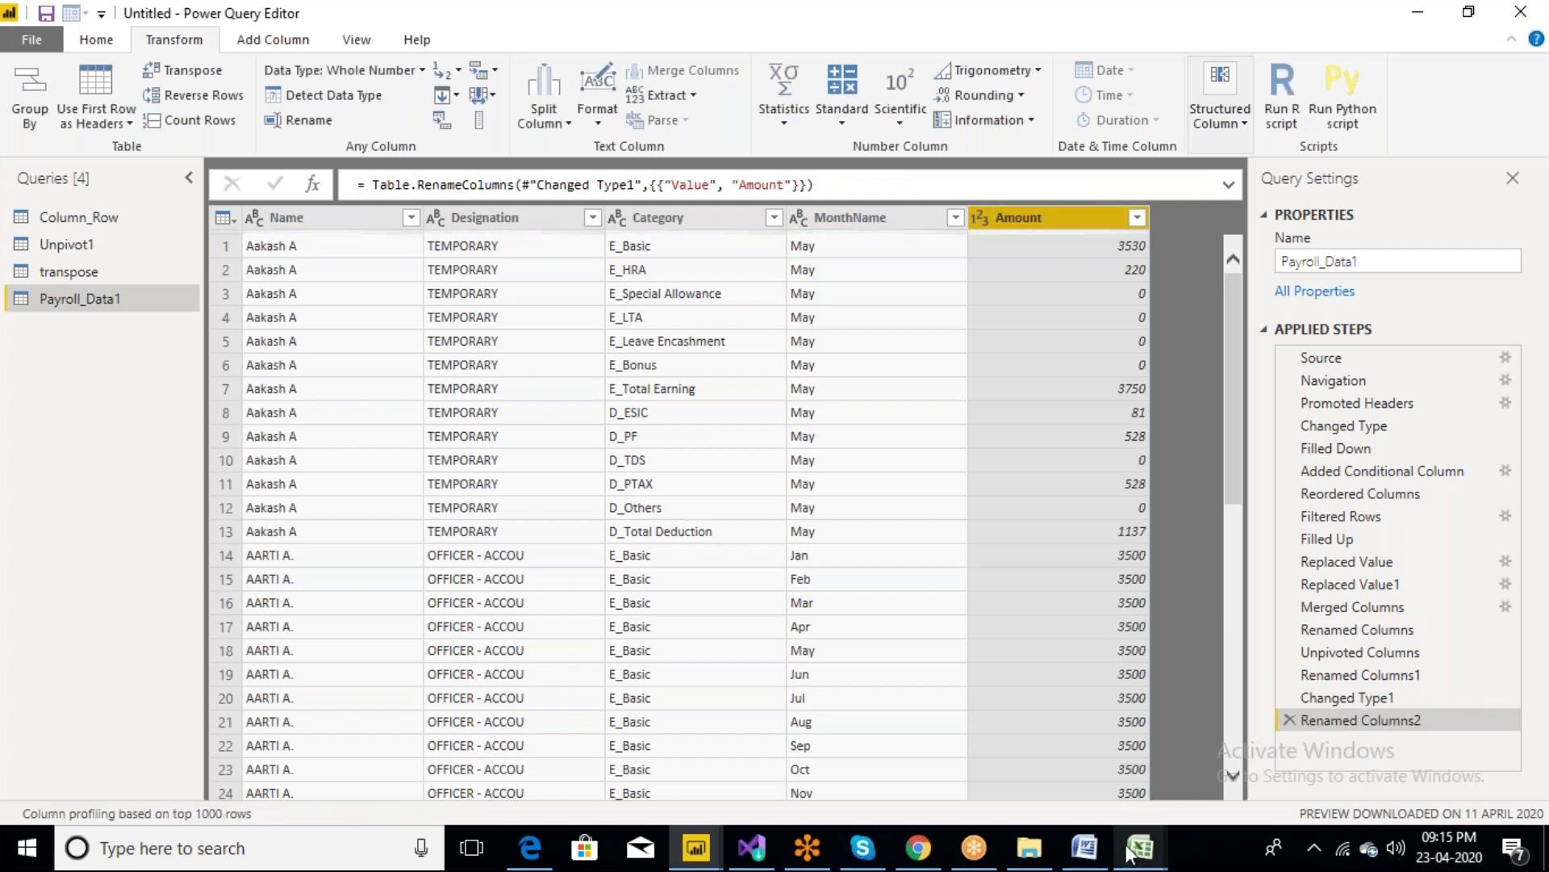
Check the computer's network connections, then return to the Payroll_Data1 query in Power Query Editor
mouse_move(1130, 854)
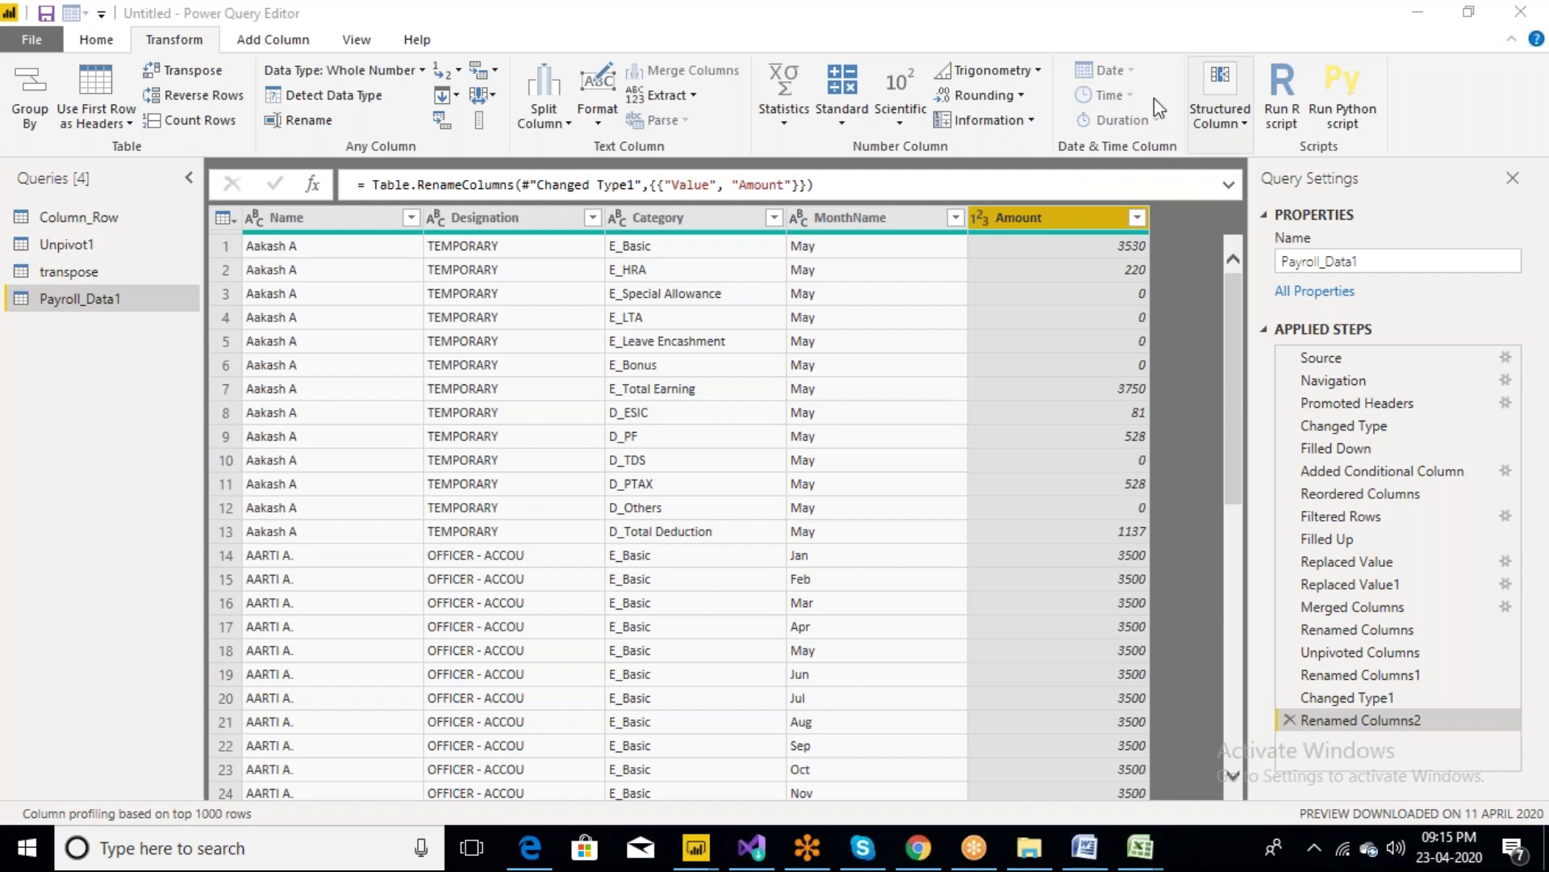
left_click(1317, 845)
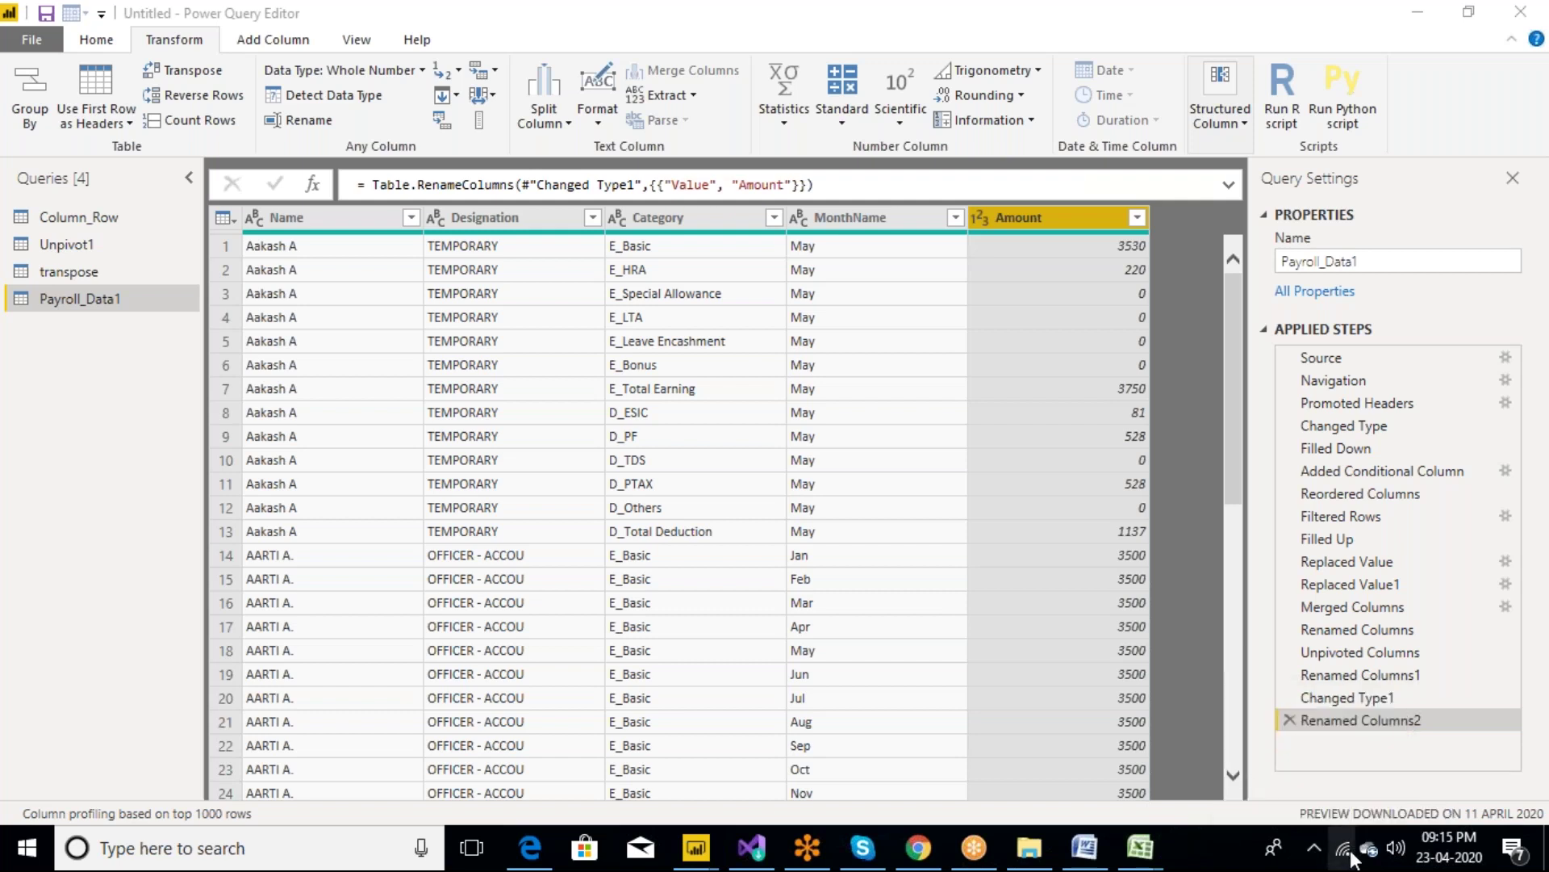
left_click(1349, 860)
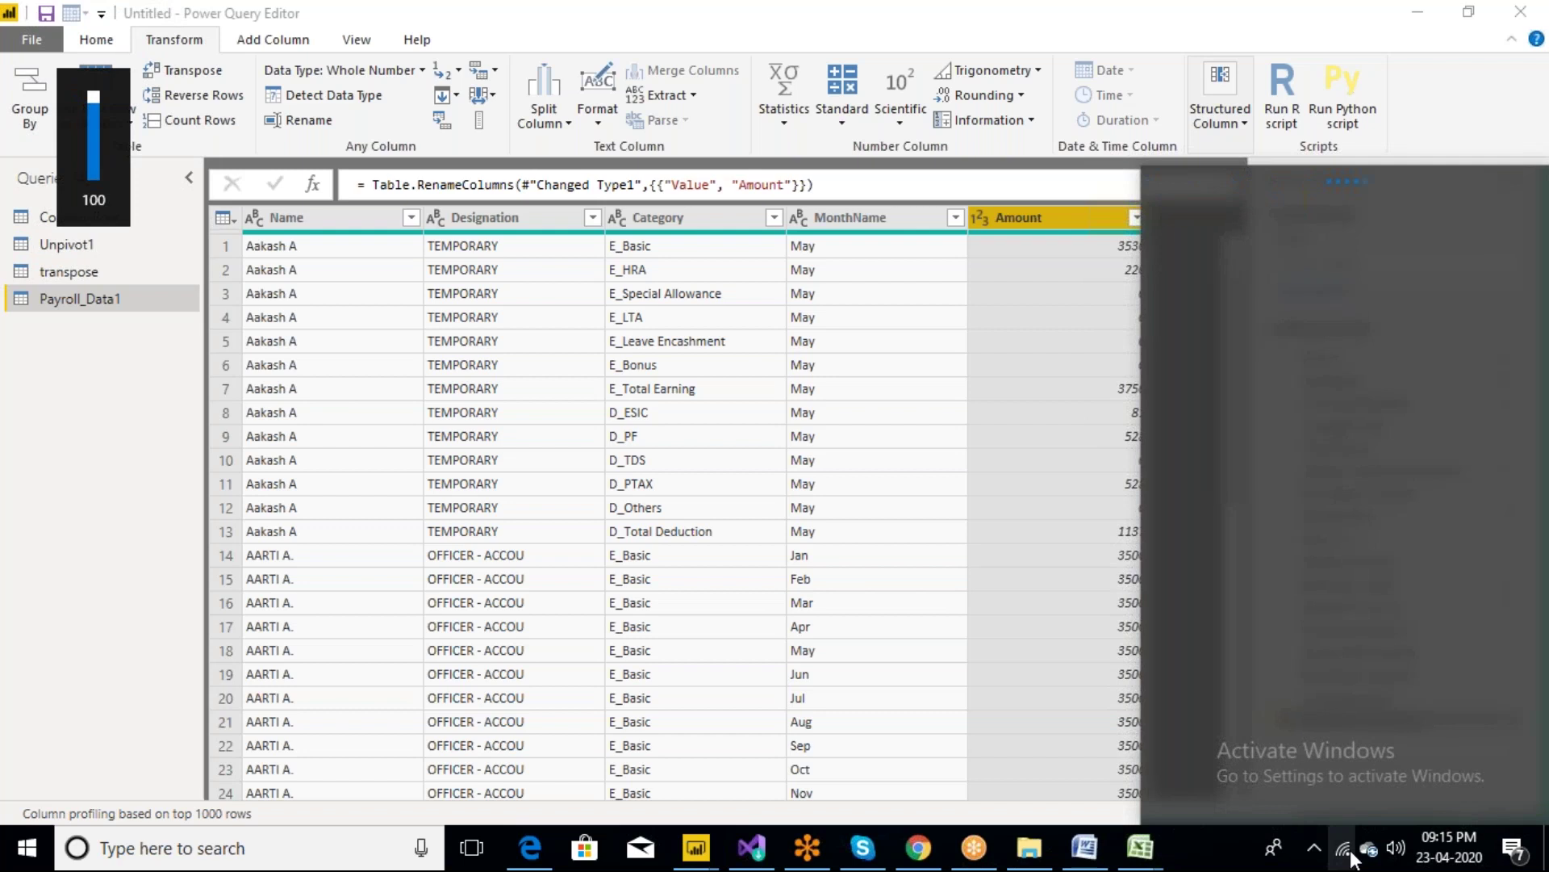
left_click(1059, 539)
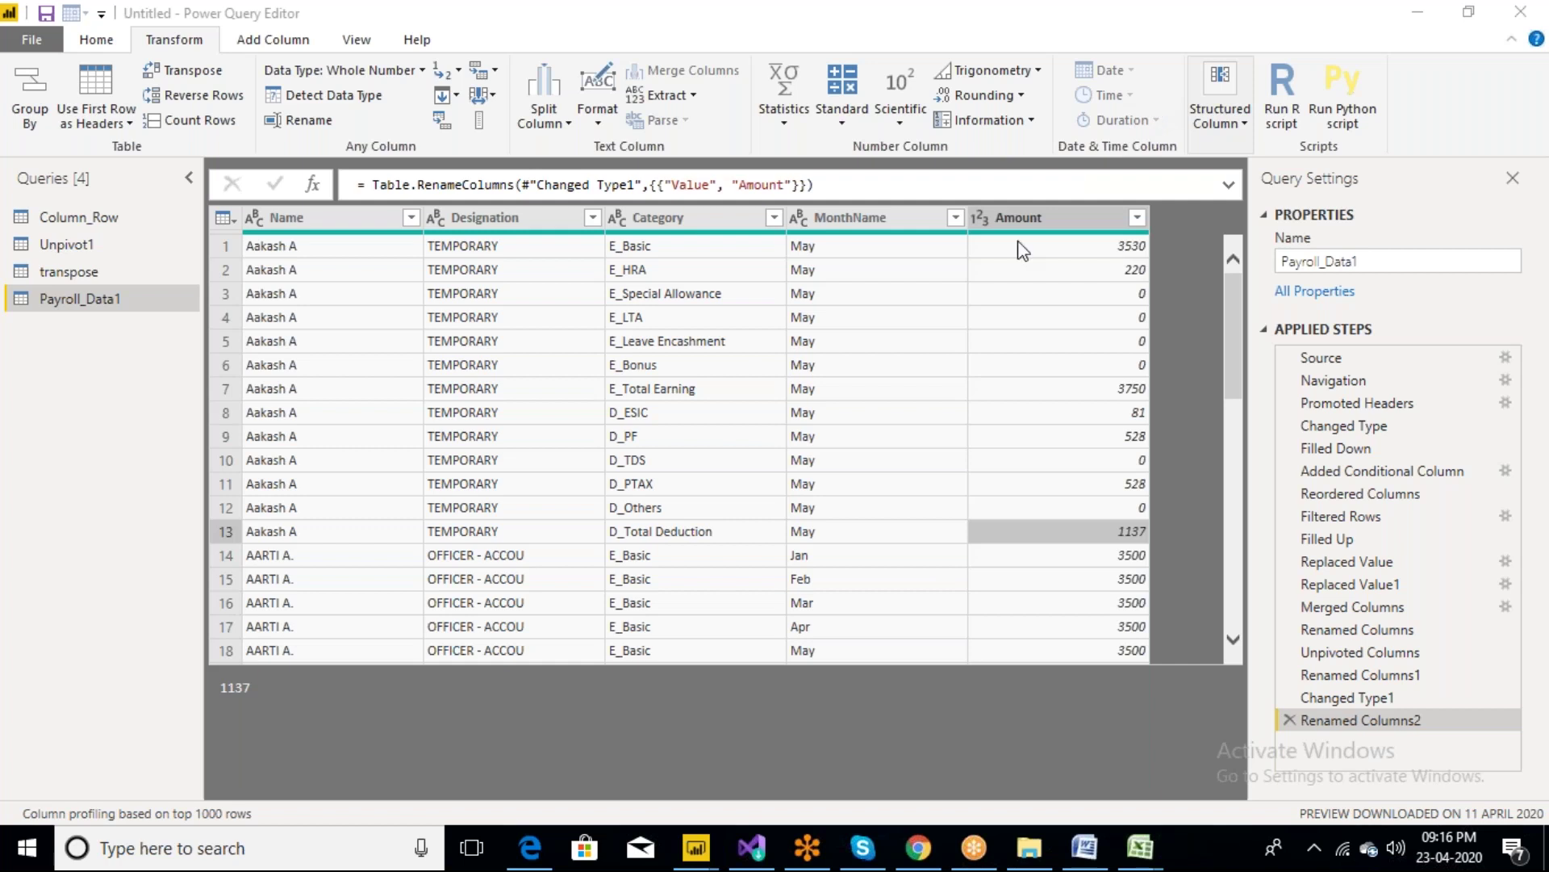
Switch to Edge, open speedtest.net in a new tab, and start an internet speed test
left_click(526, 862)
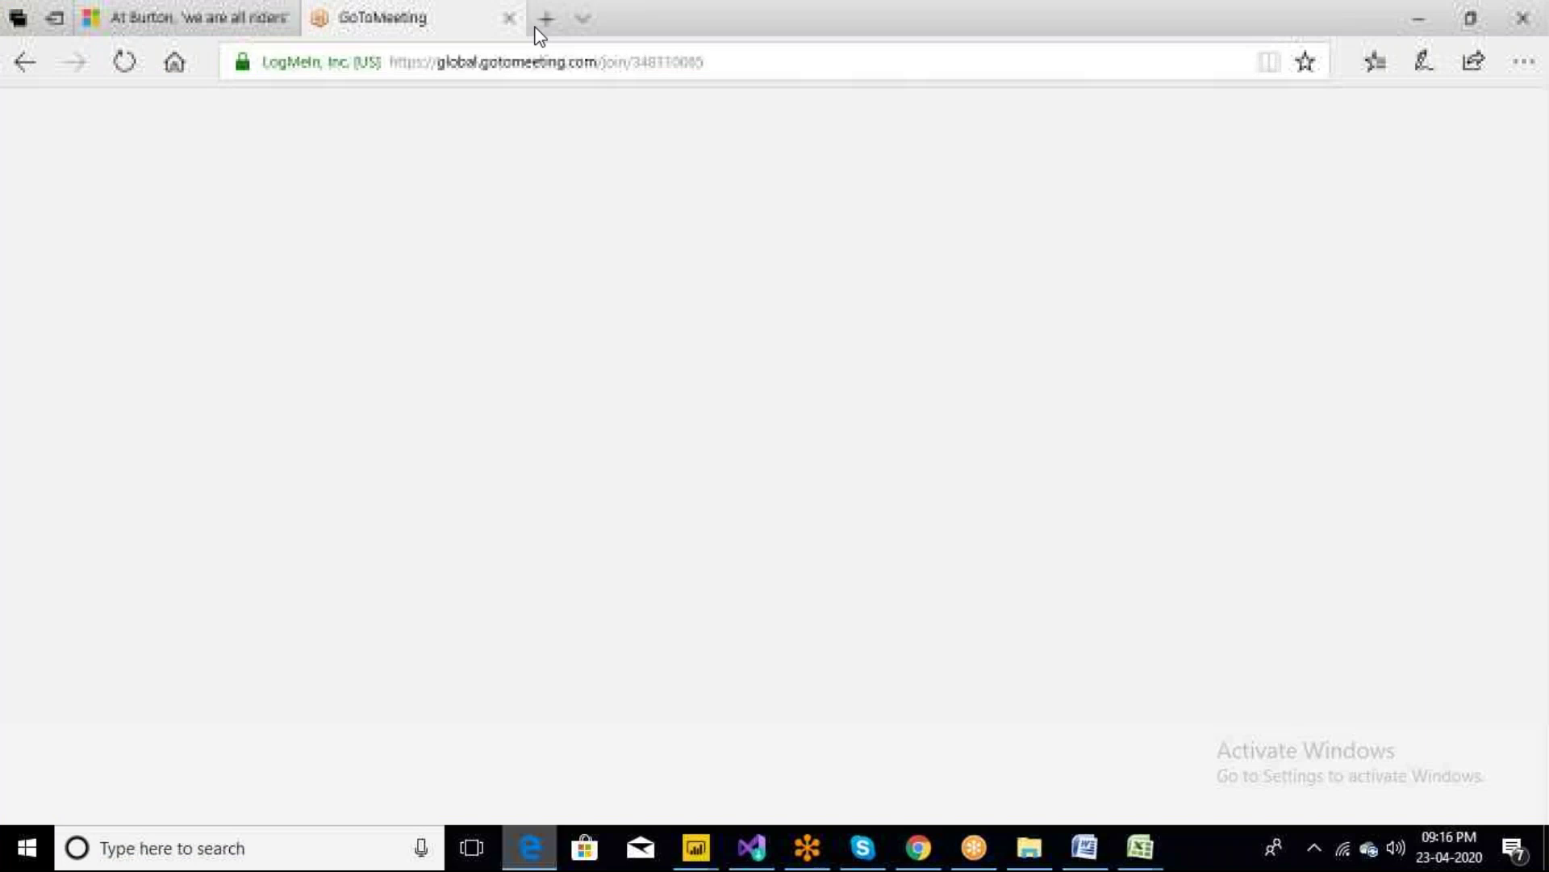
left_click(537, 27)
type("sp")
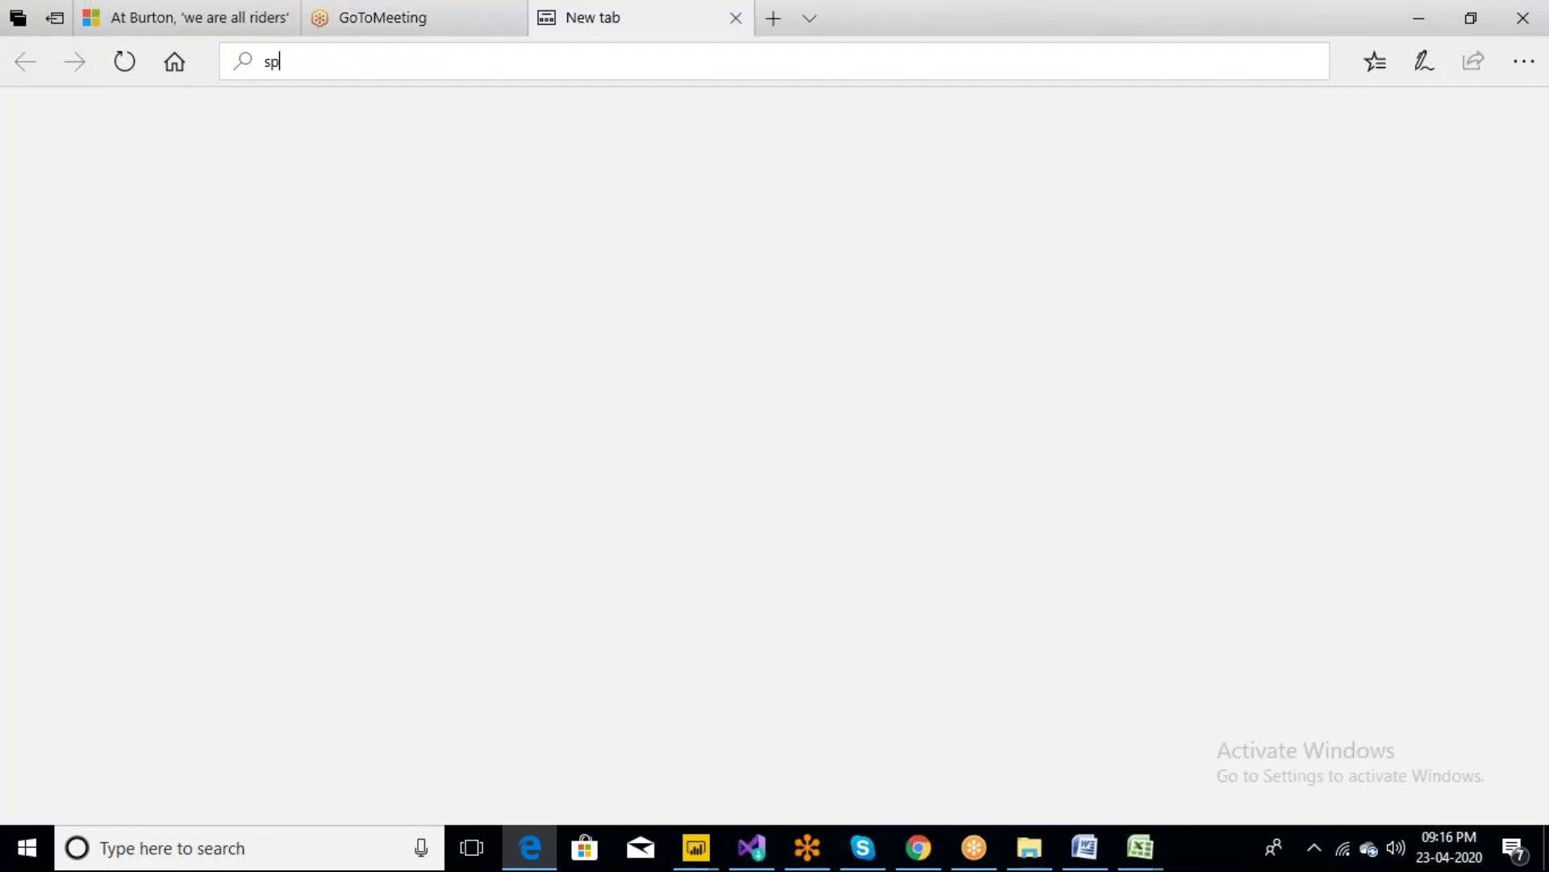
type("eedtest.net/")
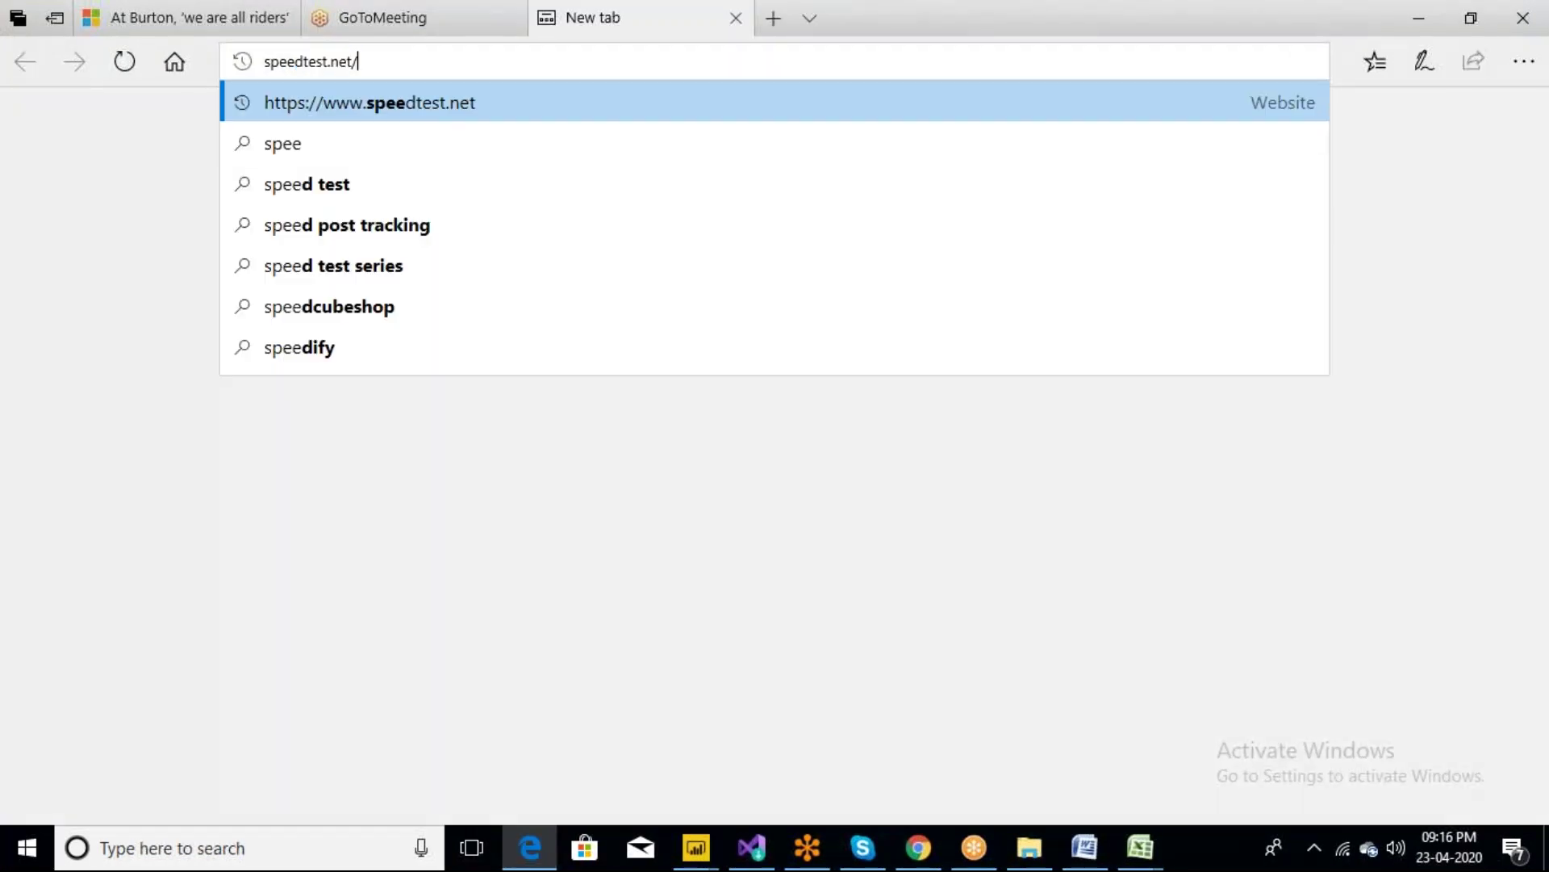
key("Return")
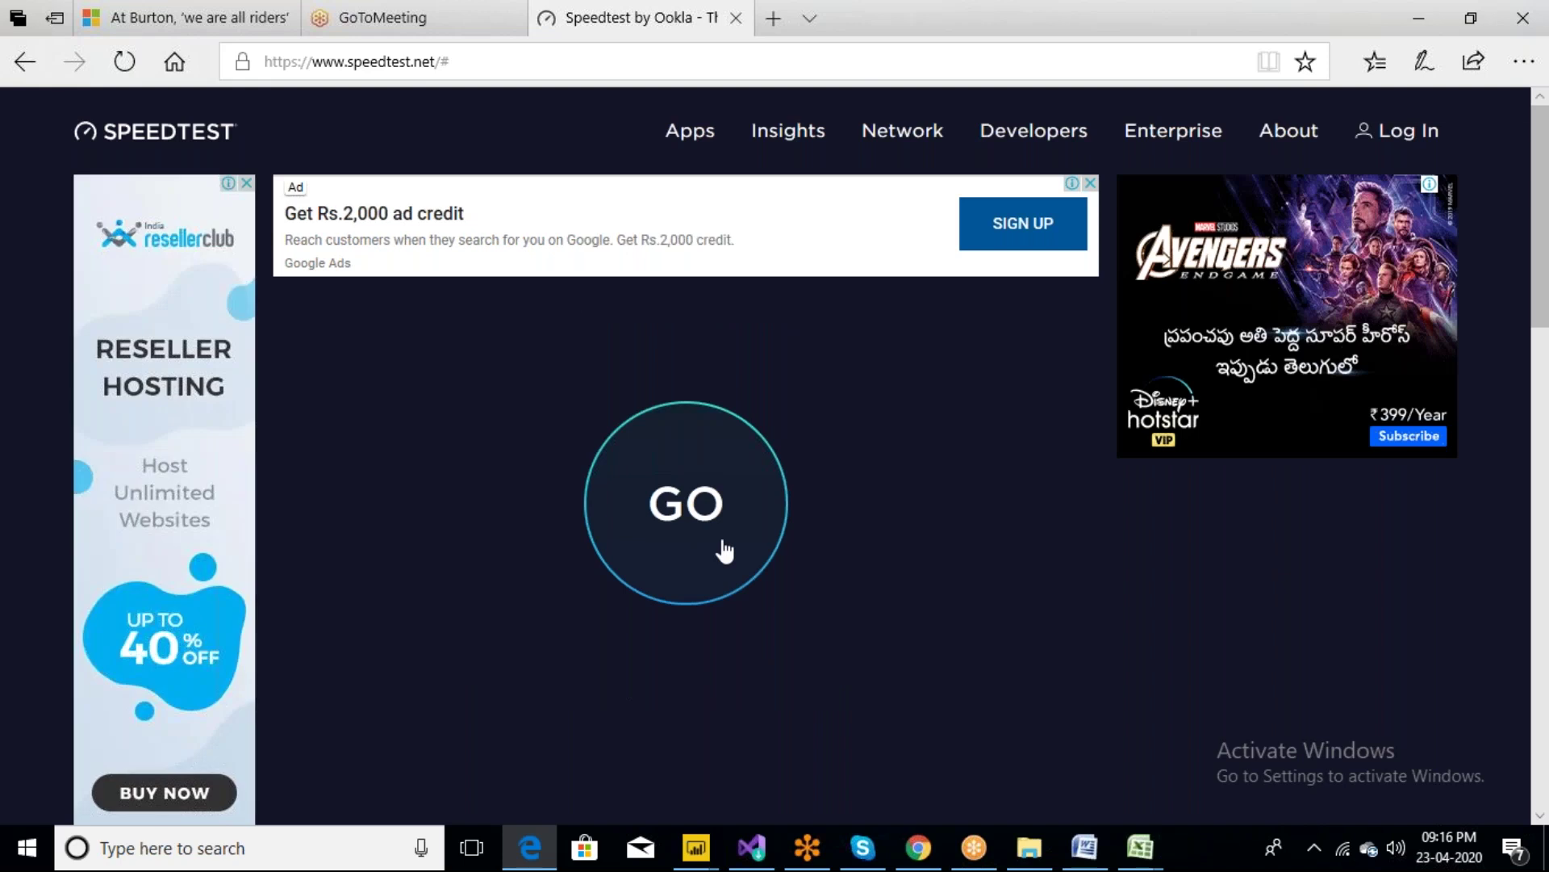
left_click(724, 550)
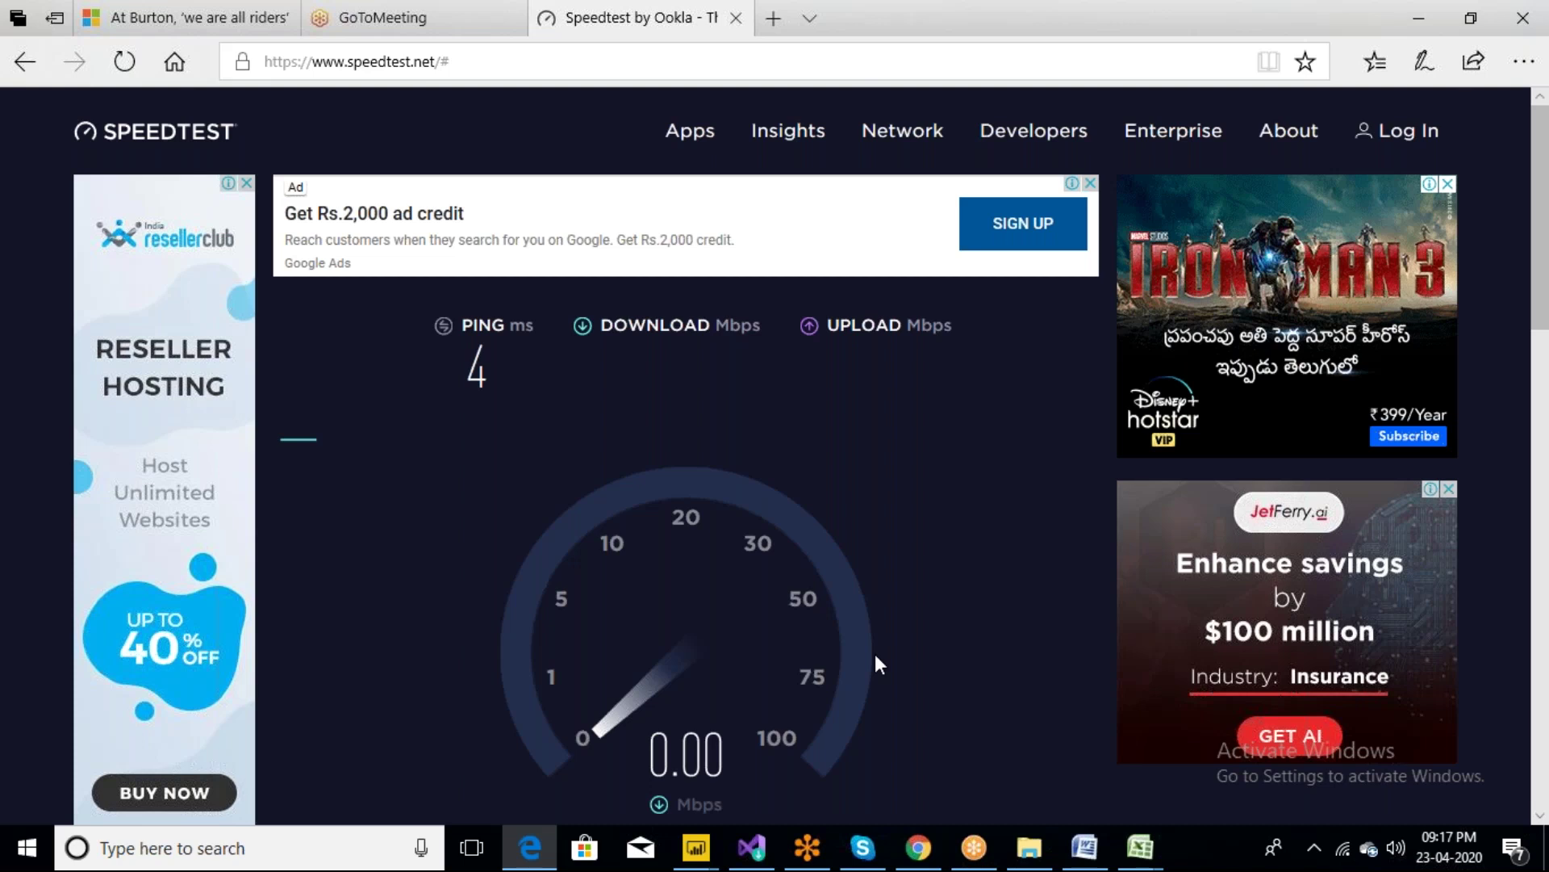
View the GoToMeeting page while the speed test runs, then return to Power Query Editor
left_click(433, 25)
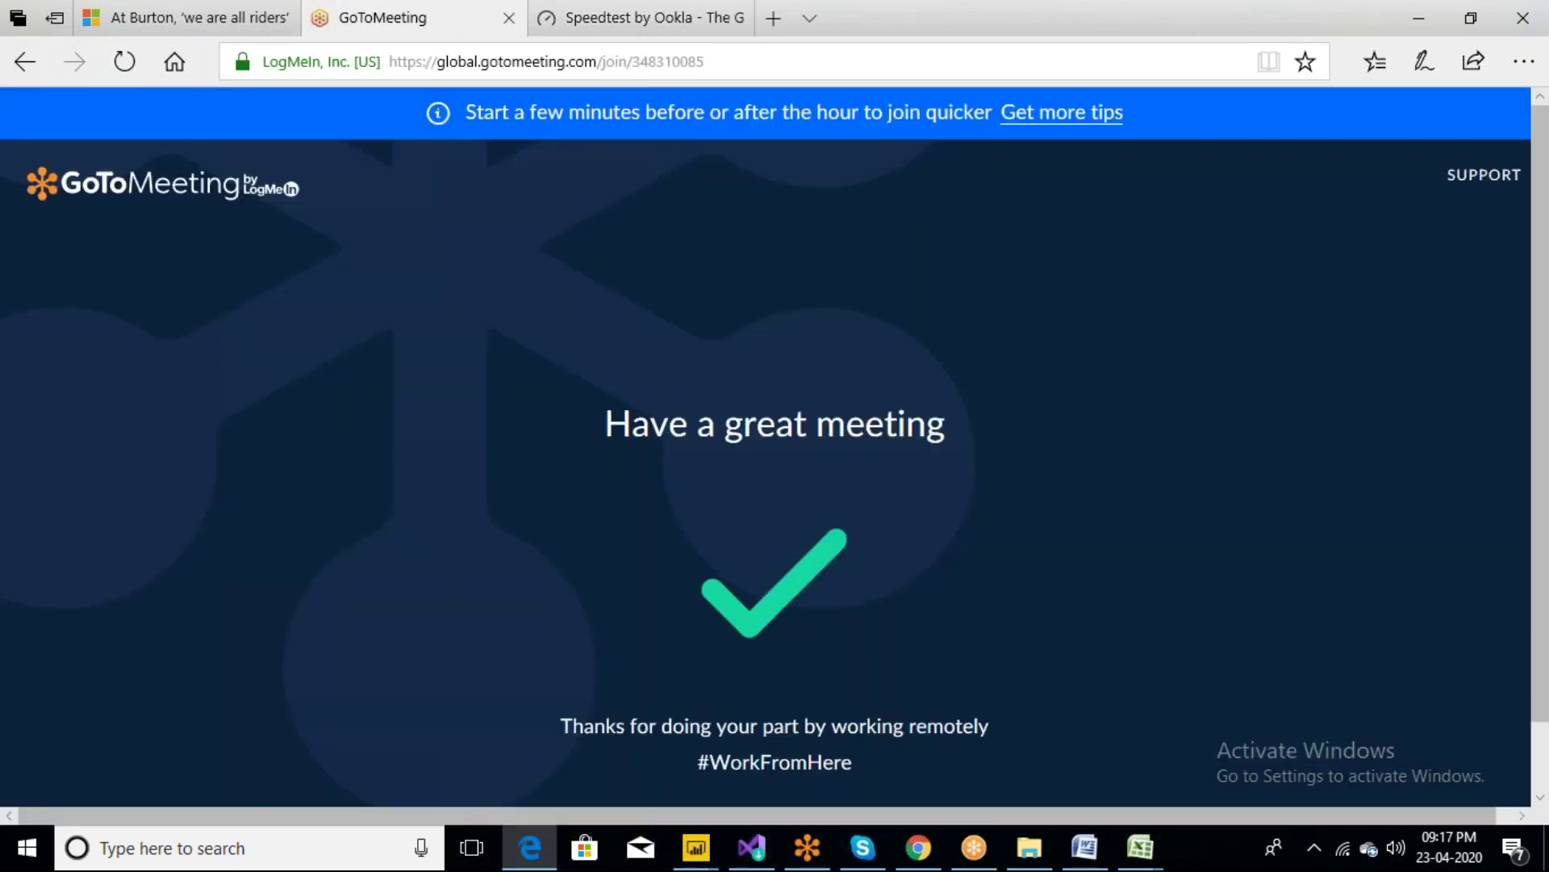
key("super+d")
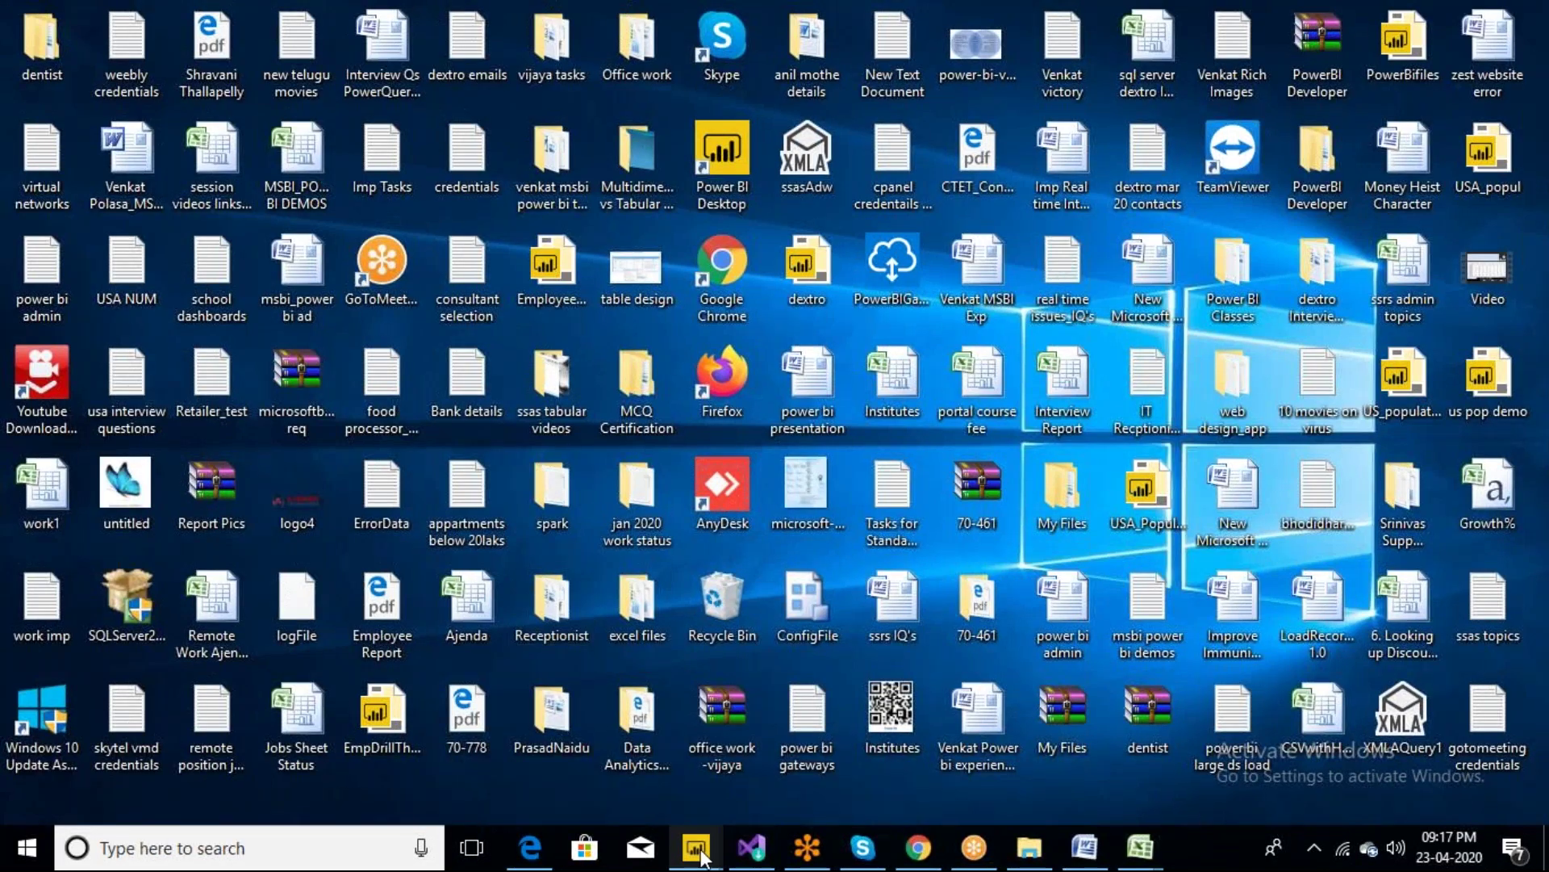
mouse_move(700, 856)
left_click(793, 784)
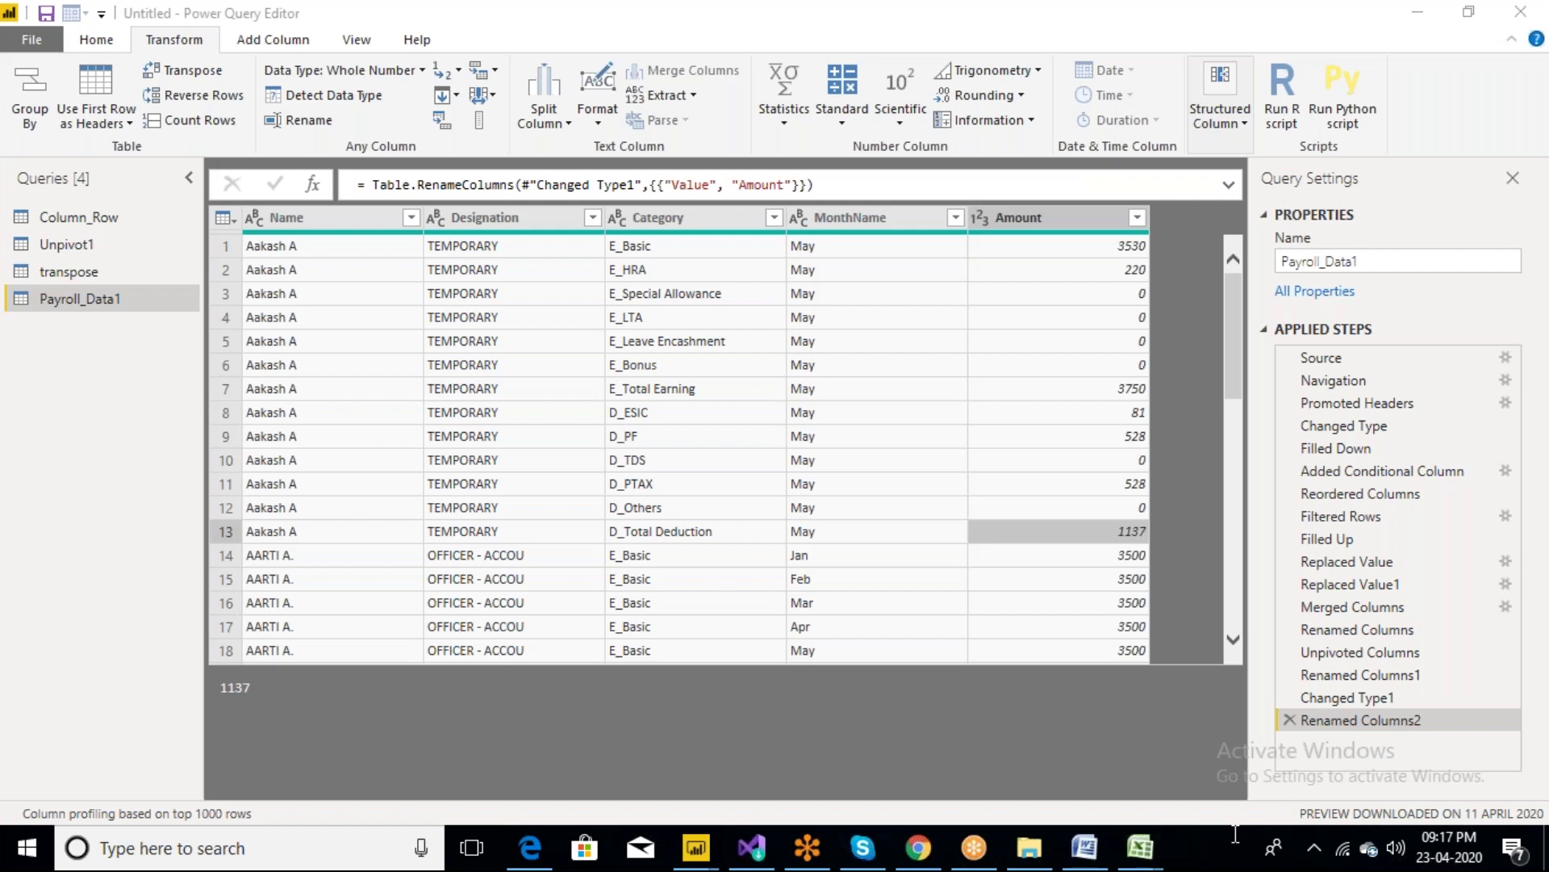
Review the speed test result in Edge, close the Burton article and Speedtest tabs, and return to Power Query Editor
left_click(537, 861)
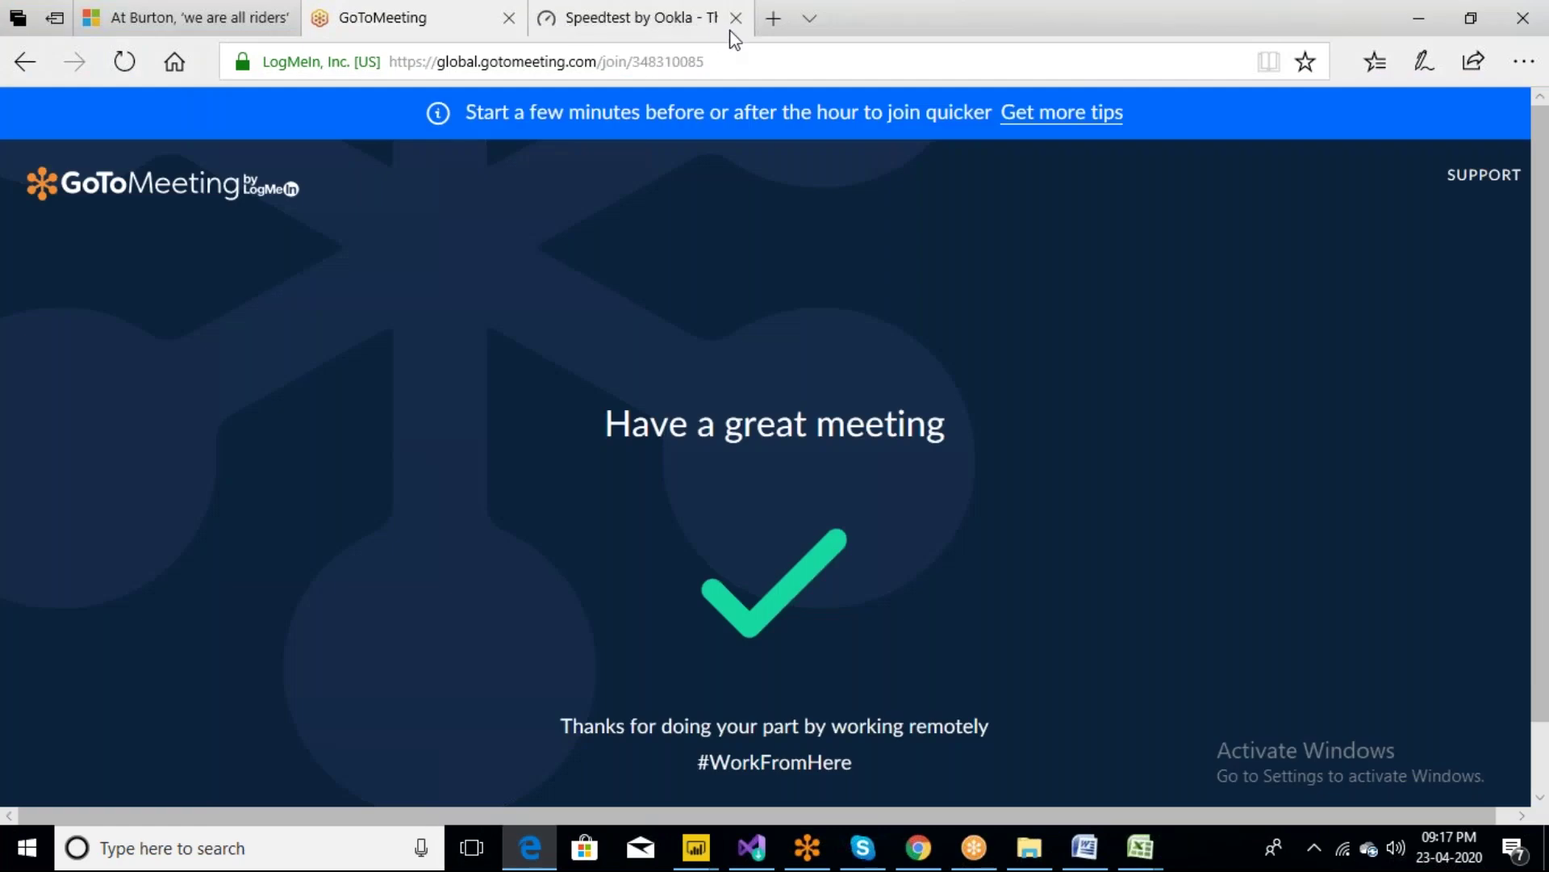
left_click(736, 32)
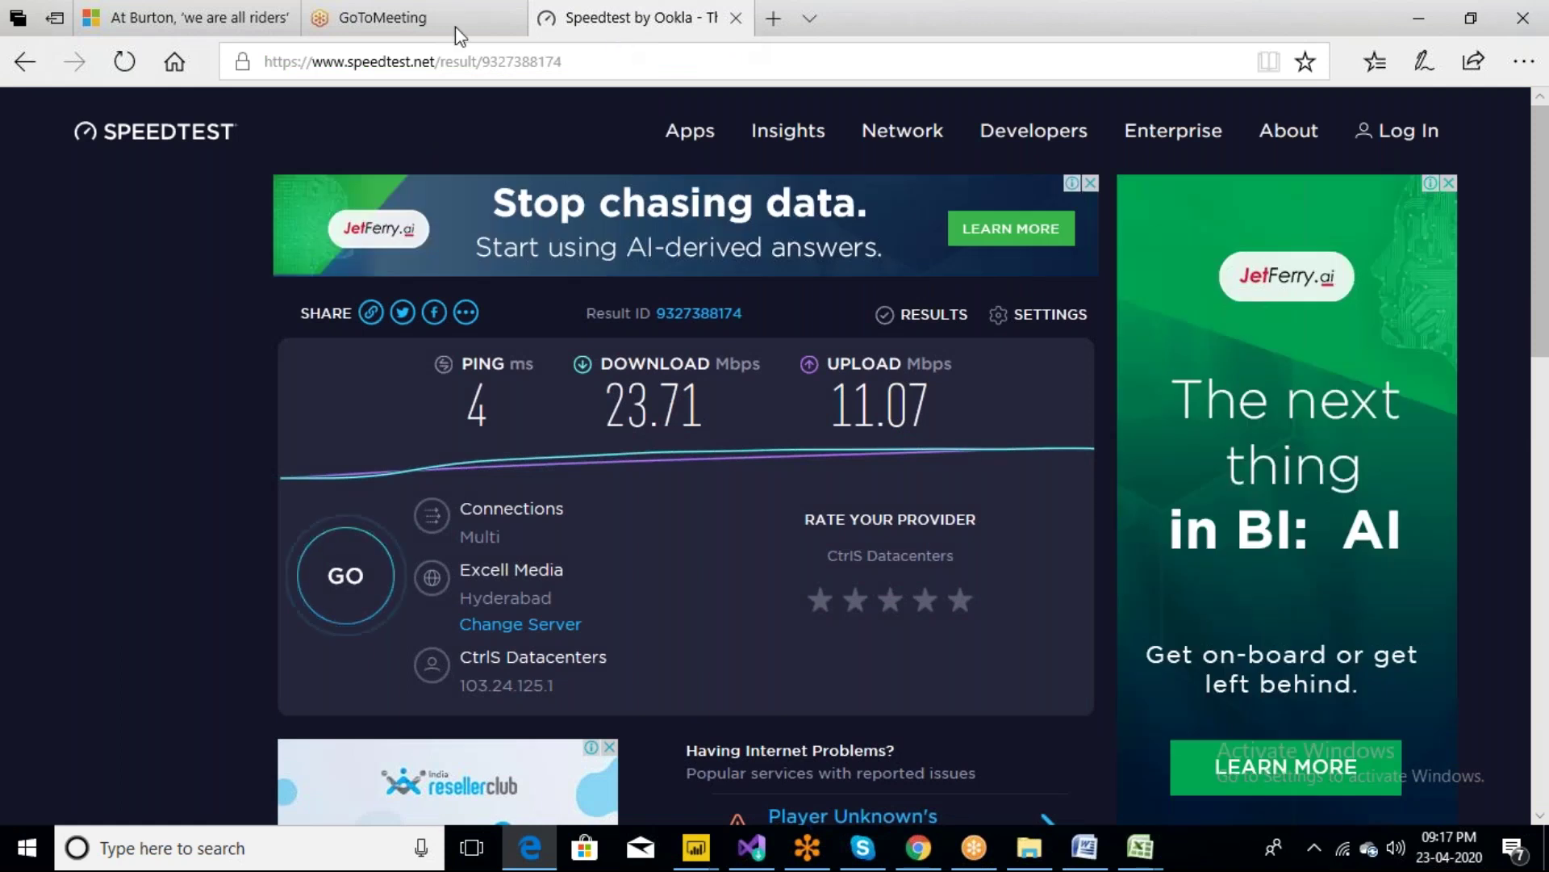
left_click(411, 22)
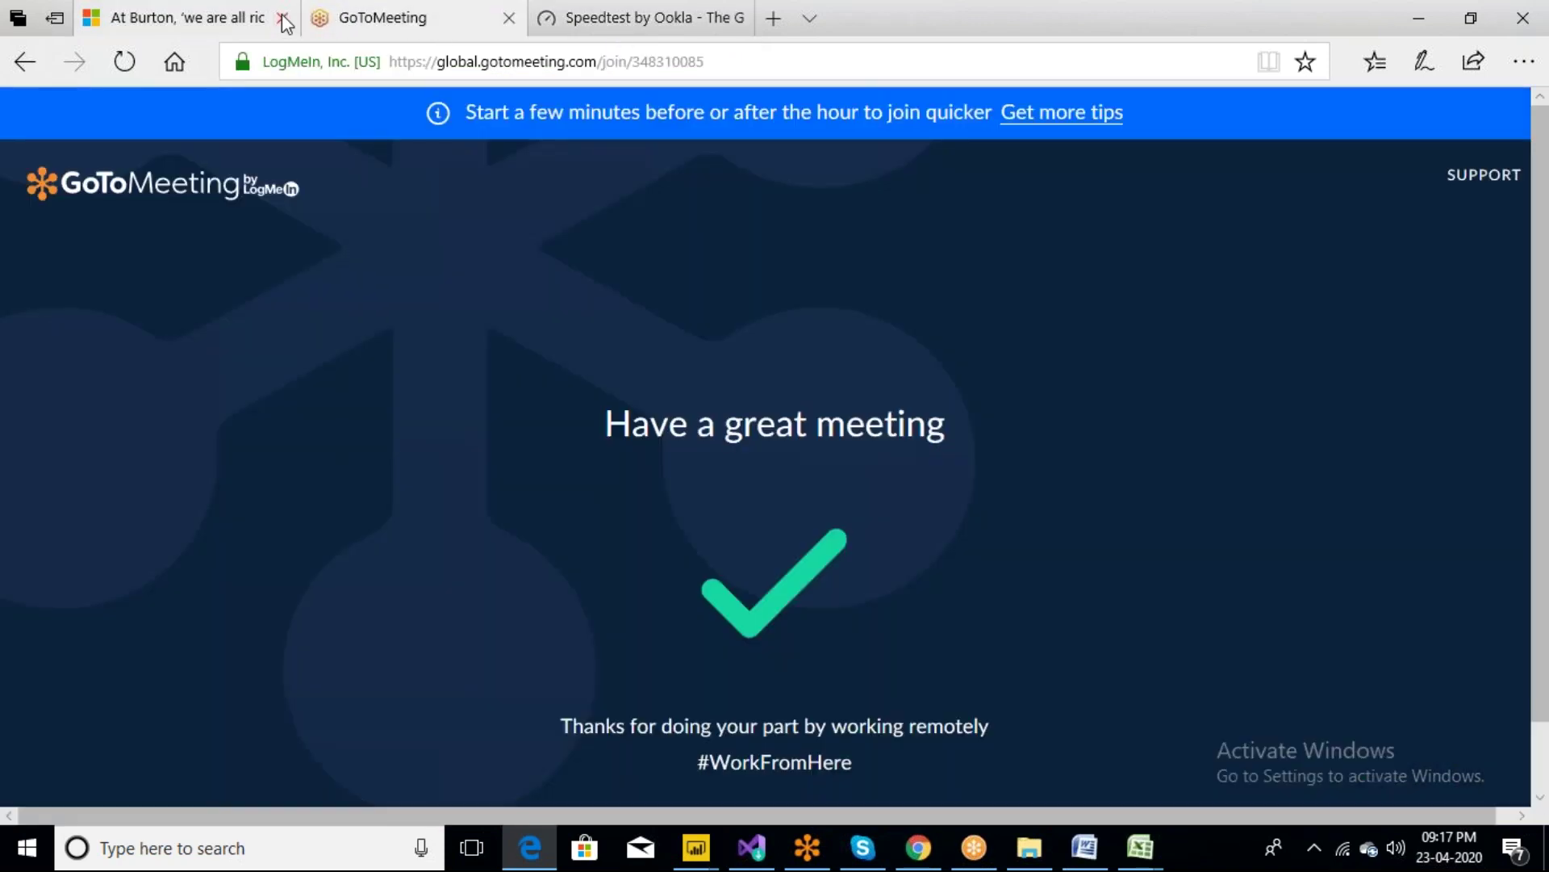
left_click(283, 19)
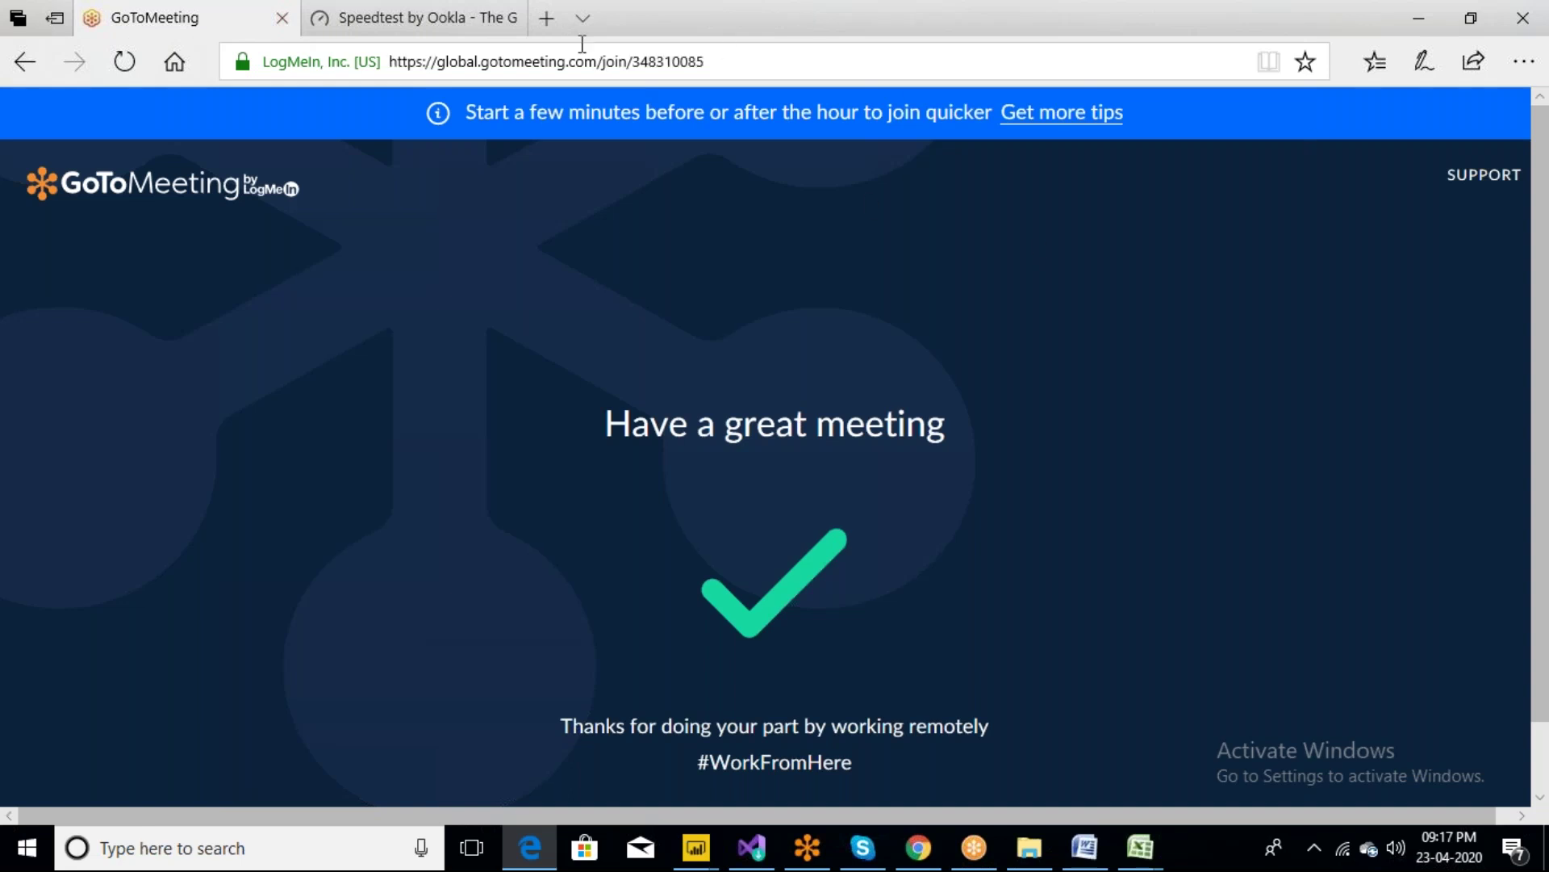
left_click(513, 19)
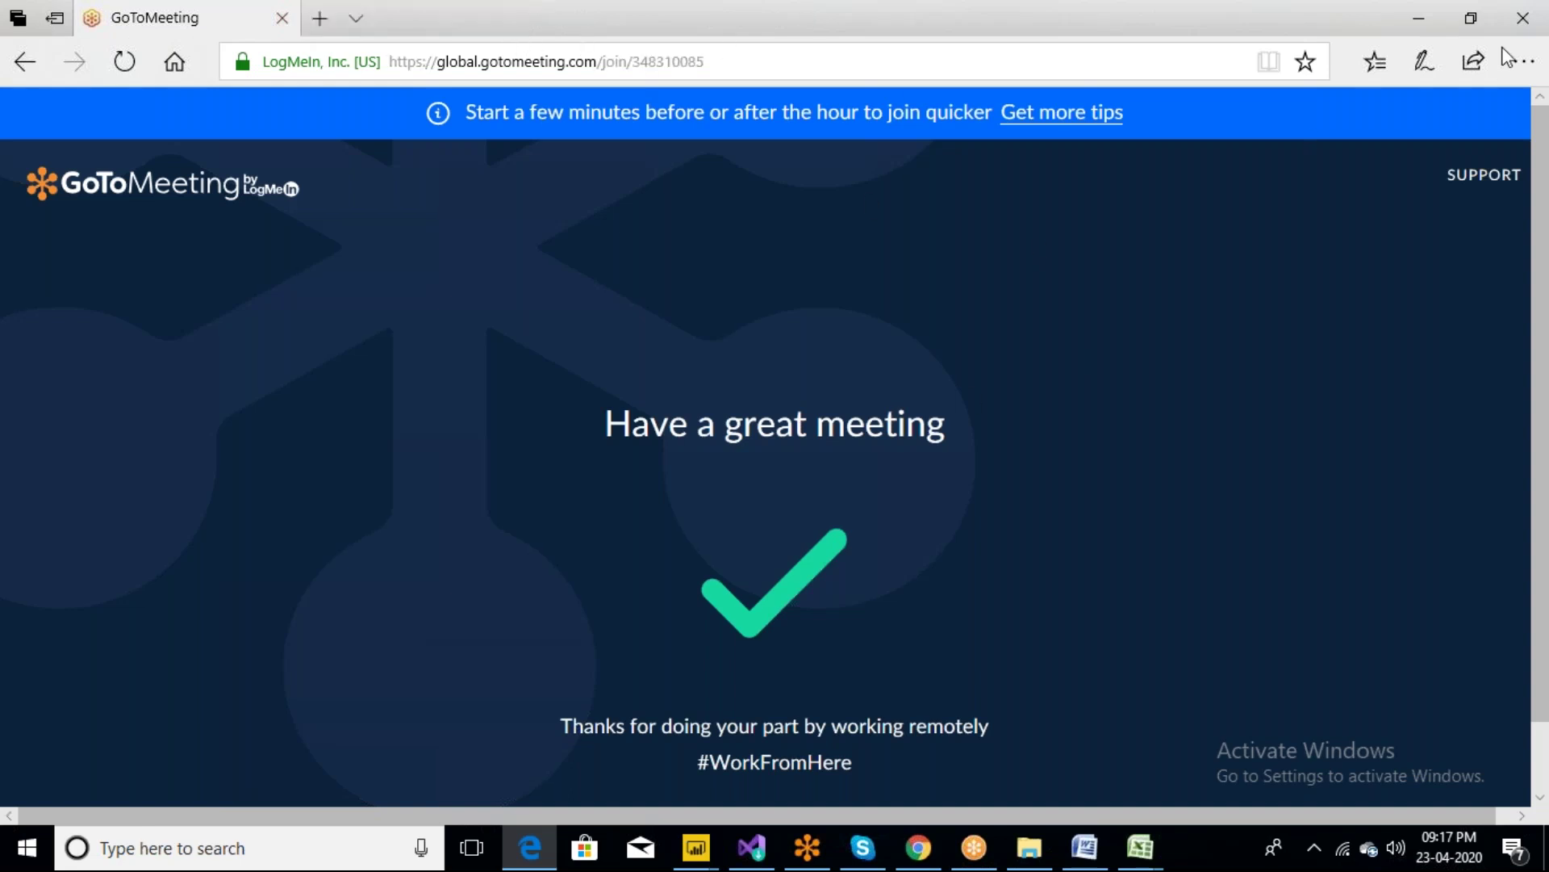
left_click(1418, 17)
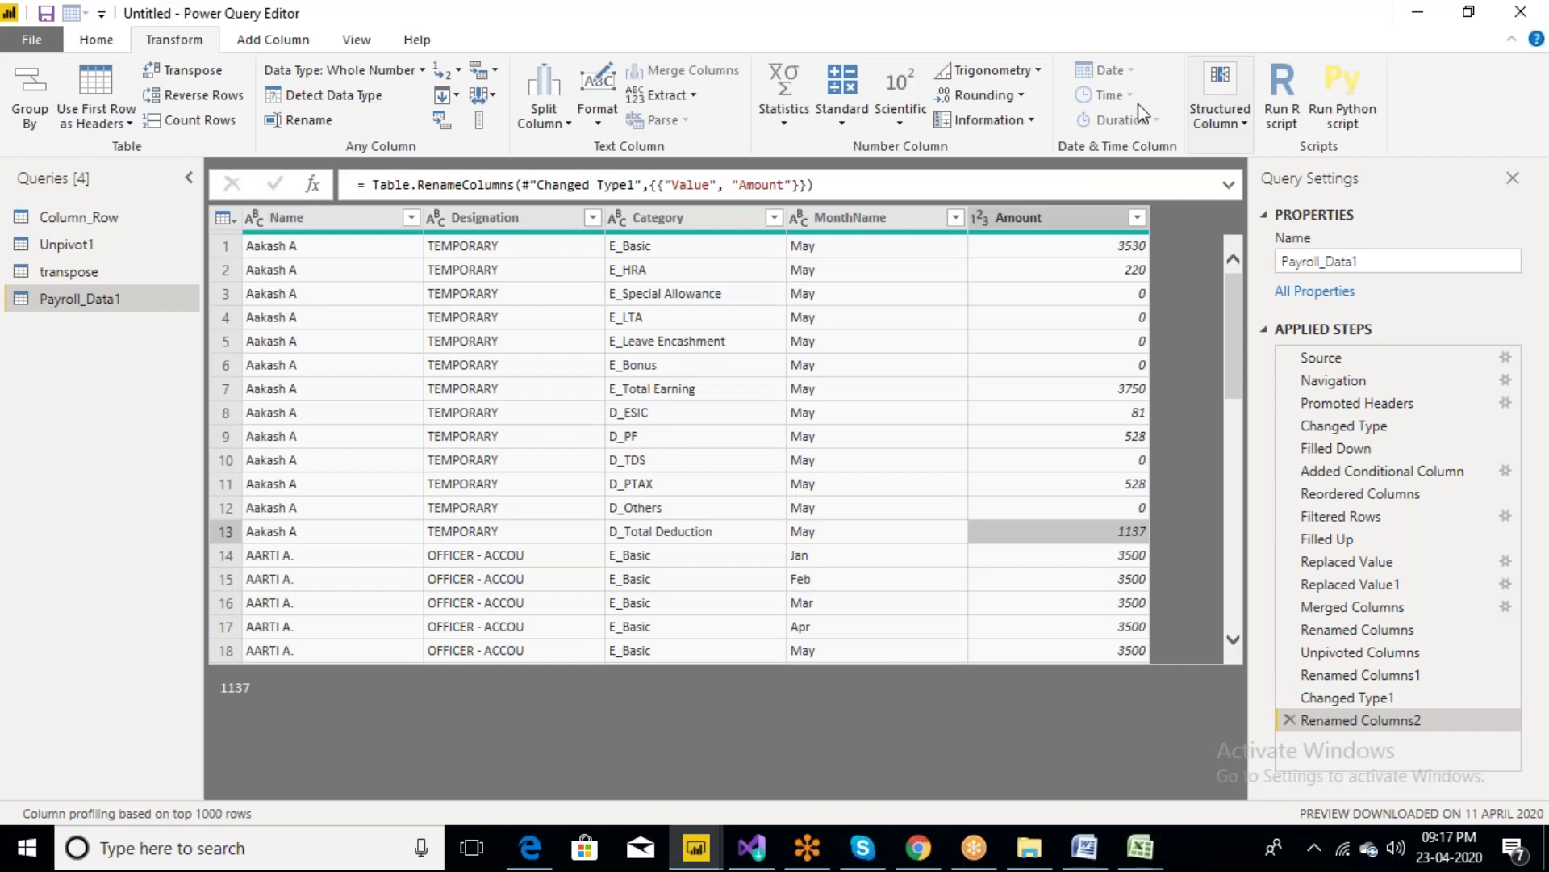
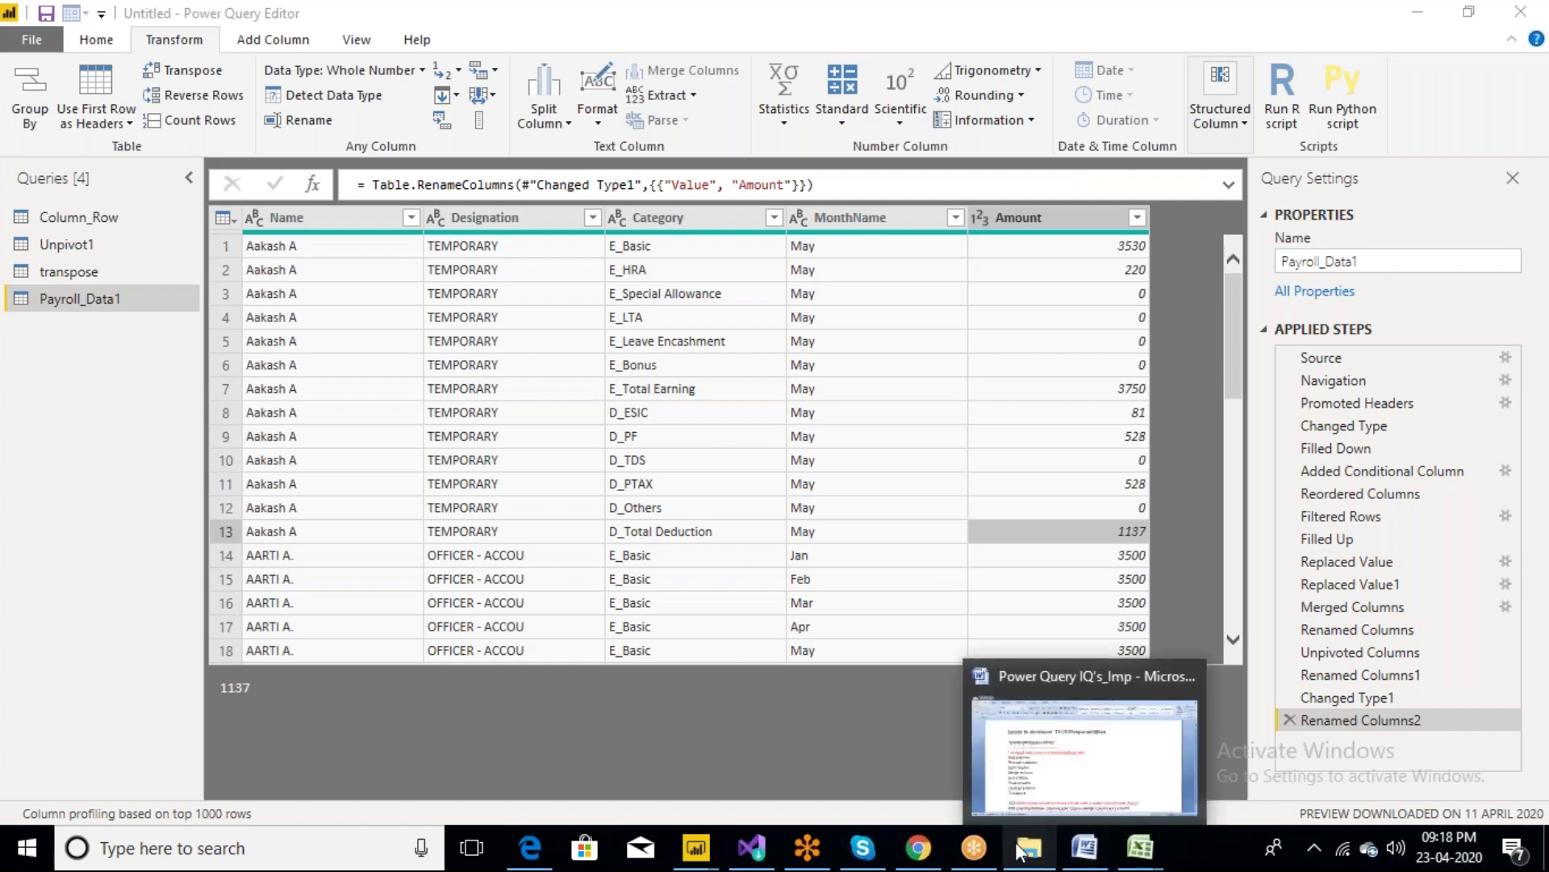
Open the 1. Unpivot Financial Statement Excel workbook from the 7. Case Studies Simple folder in File Explorer
mouse_move(1019, 849)
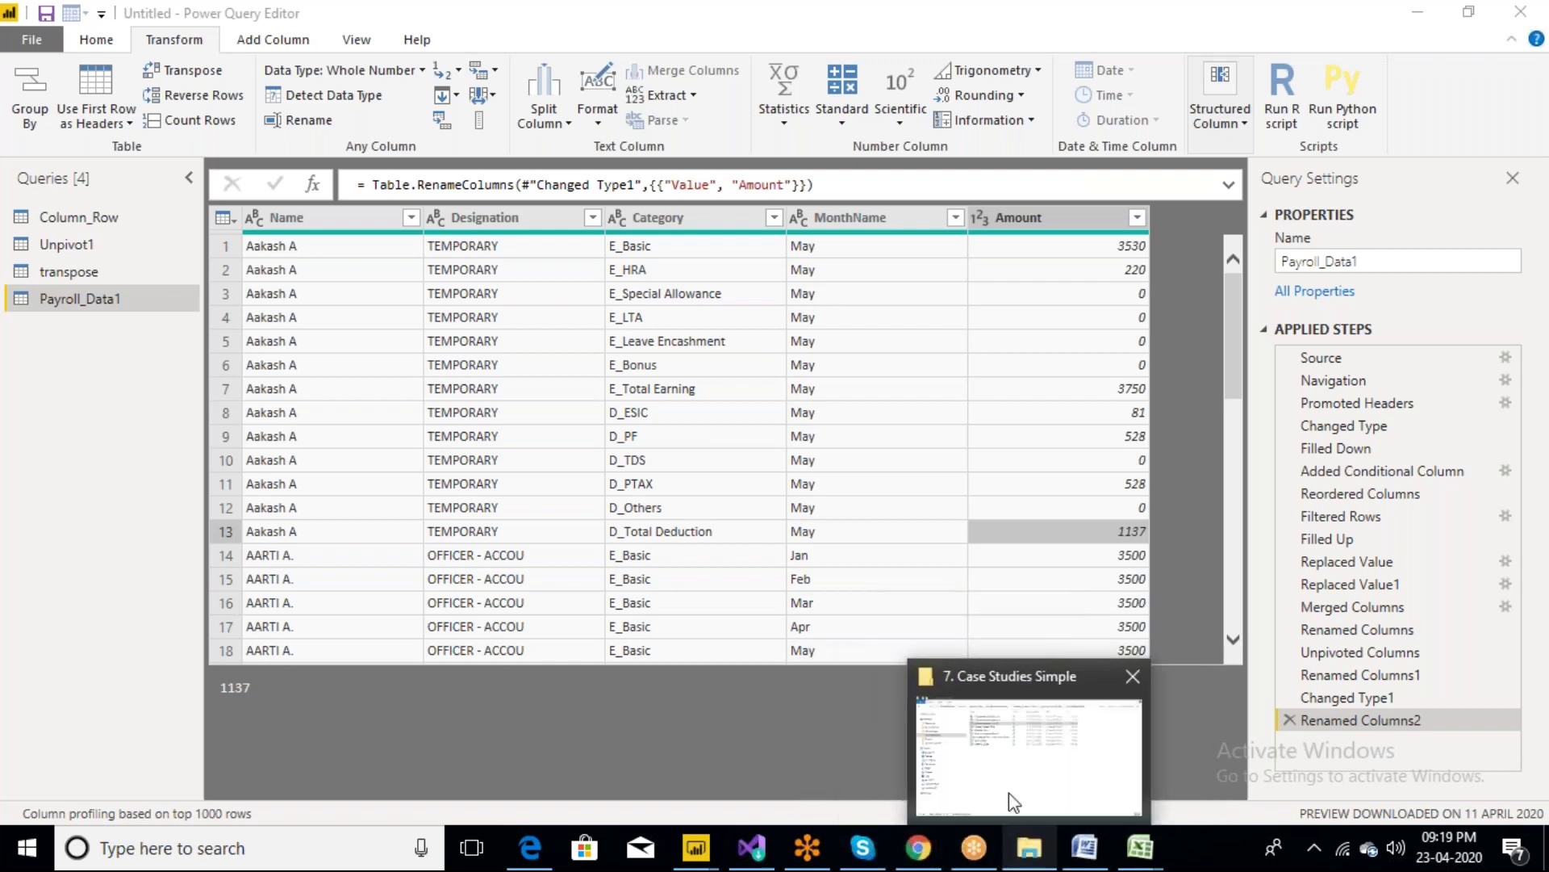
left_click(1009, 792)
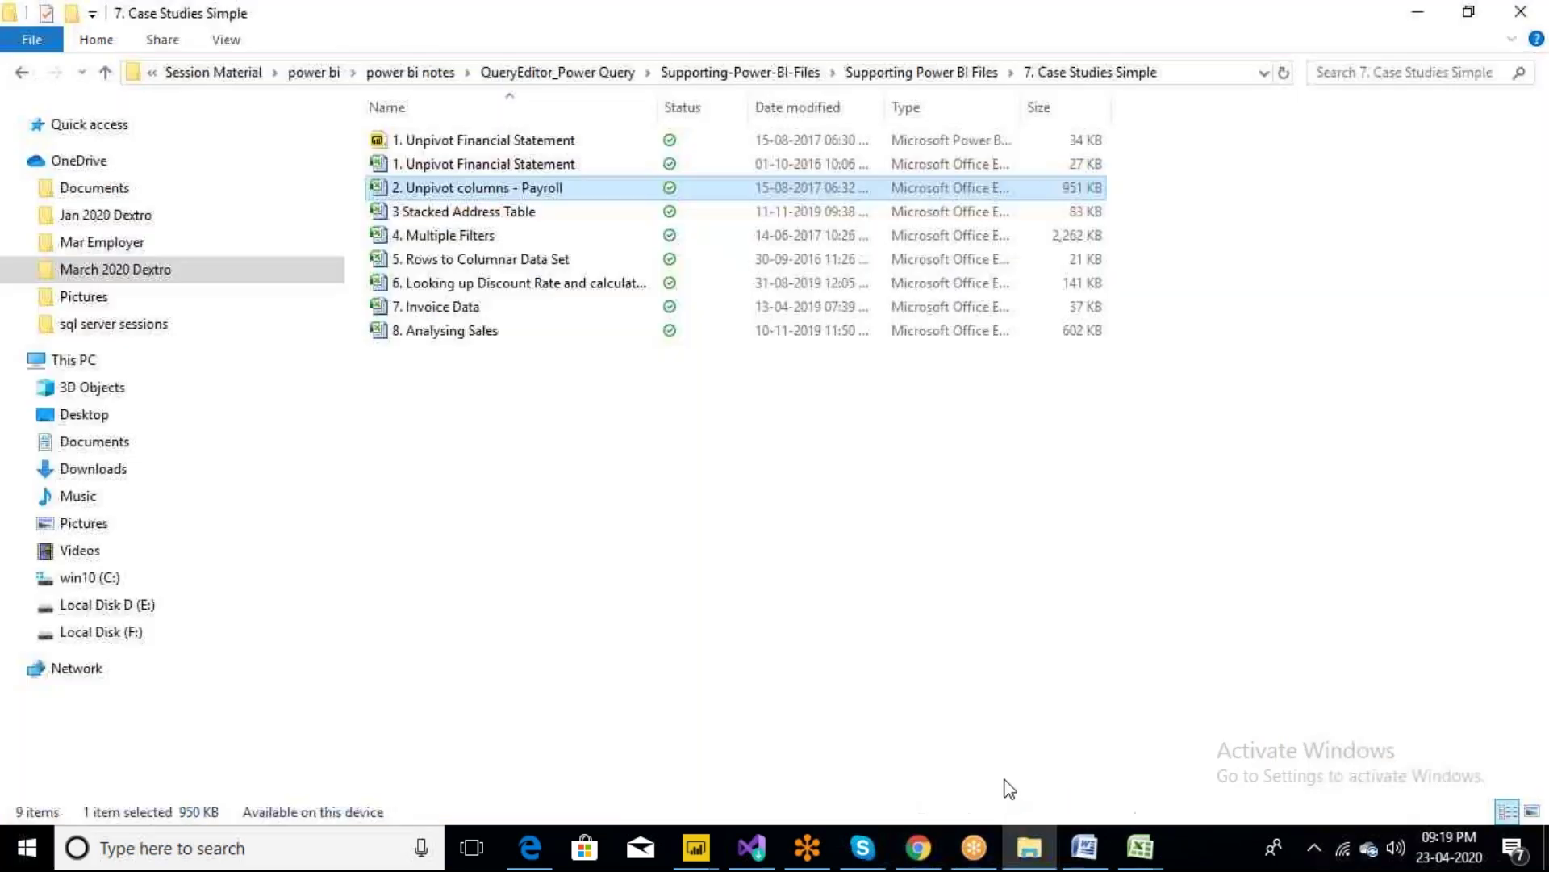
left_click(670, 527)
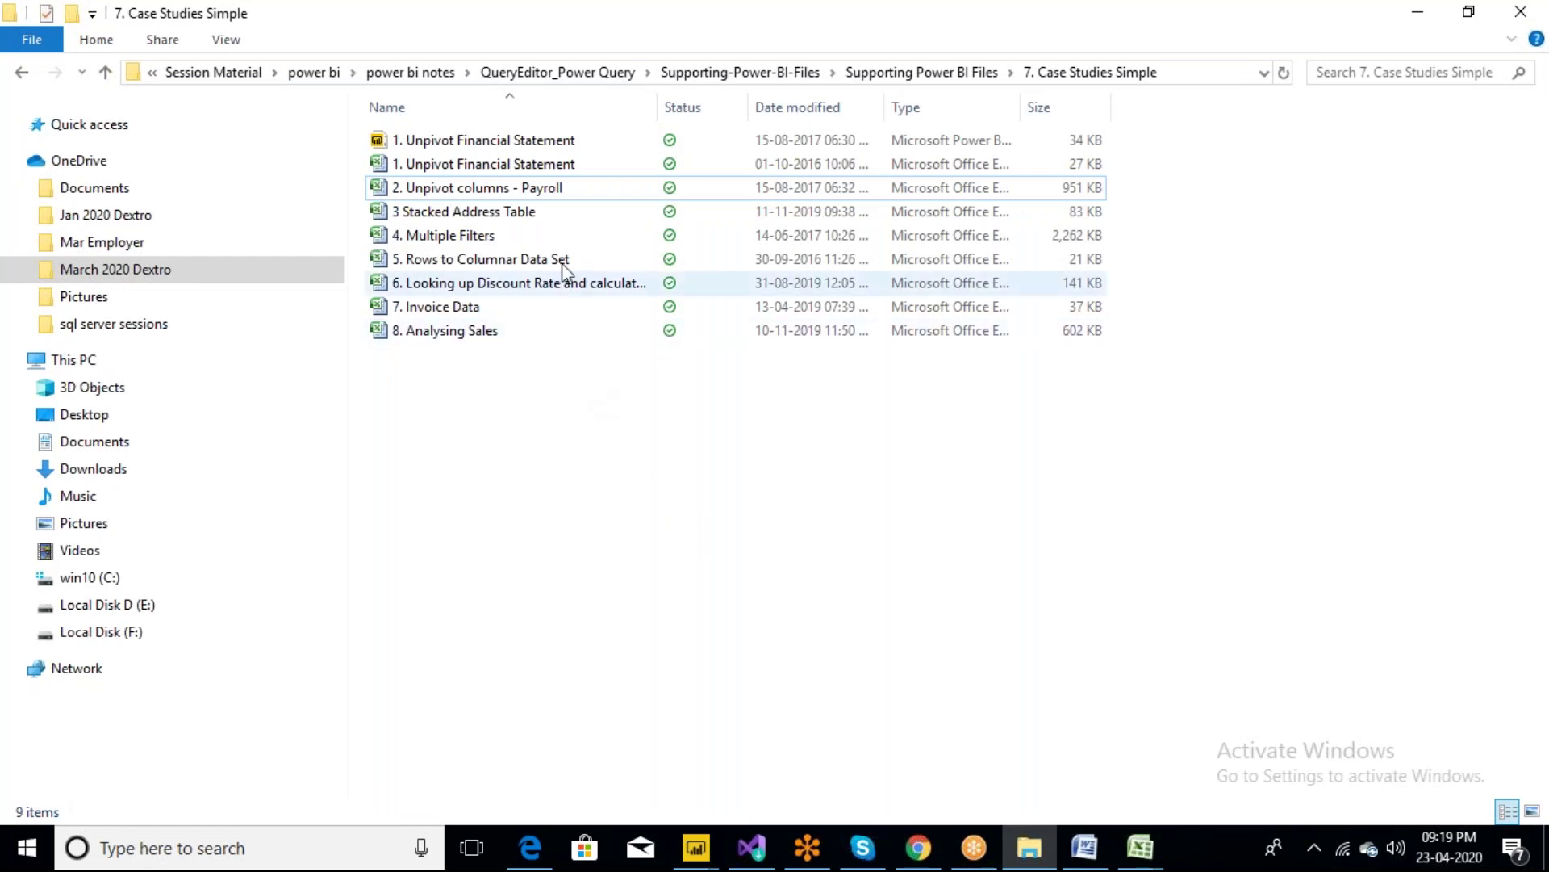
left_click(529, 167)
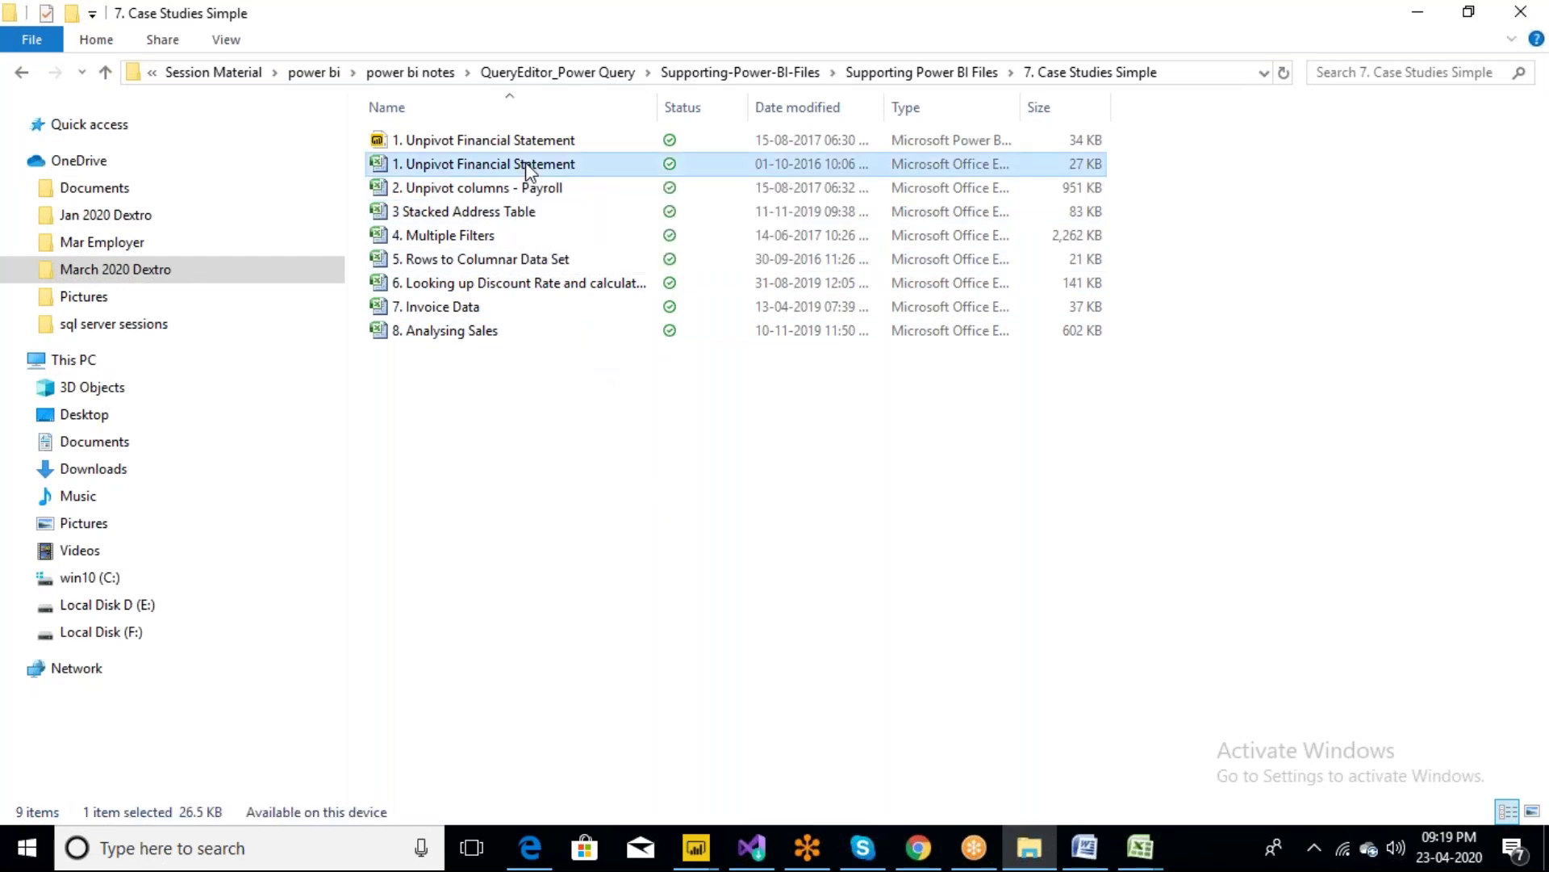
double_click(529, 165)
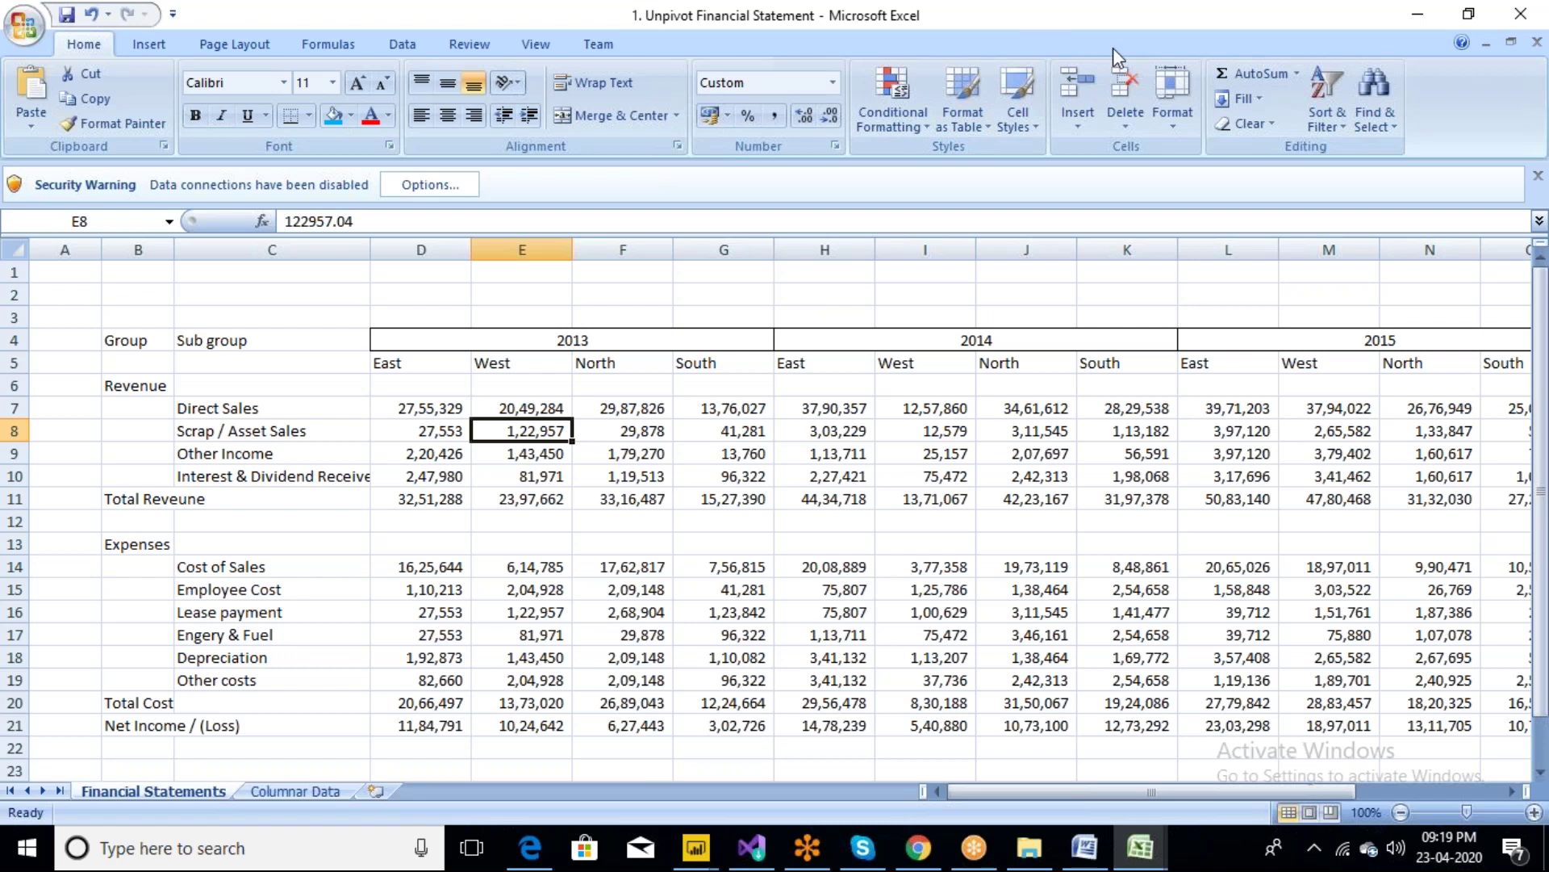
Return to the case studies folder and try to close the work1 workbook, dismissing its save prompt
key("super+d")
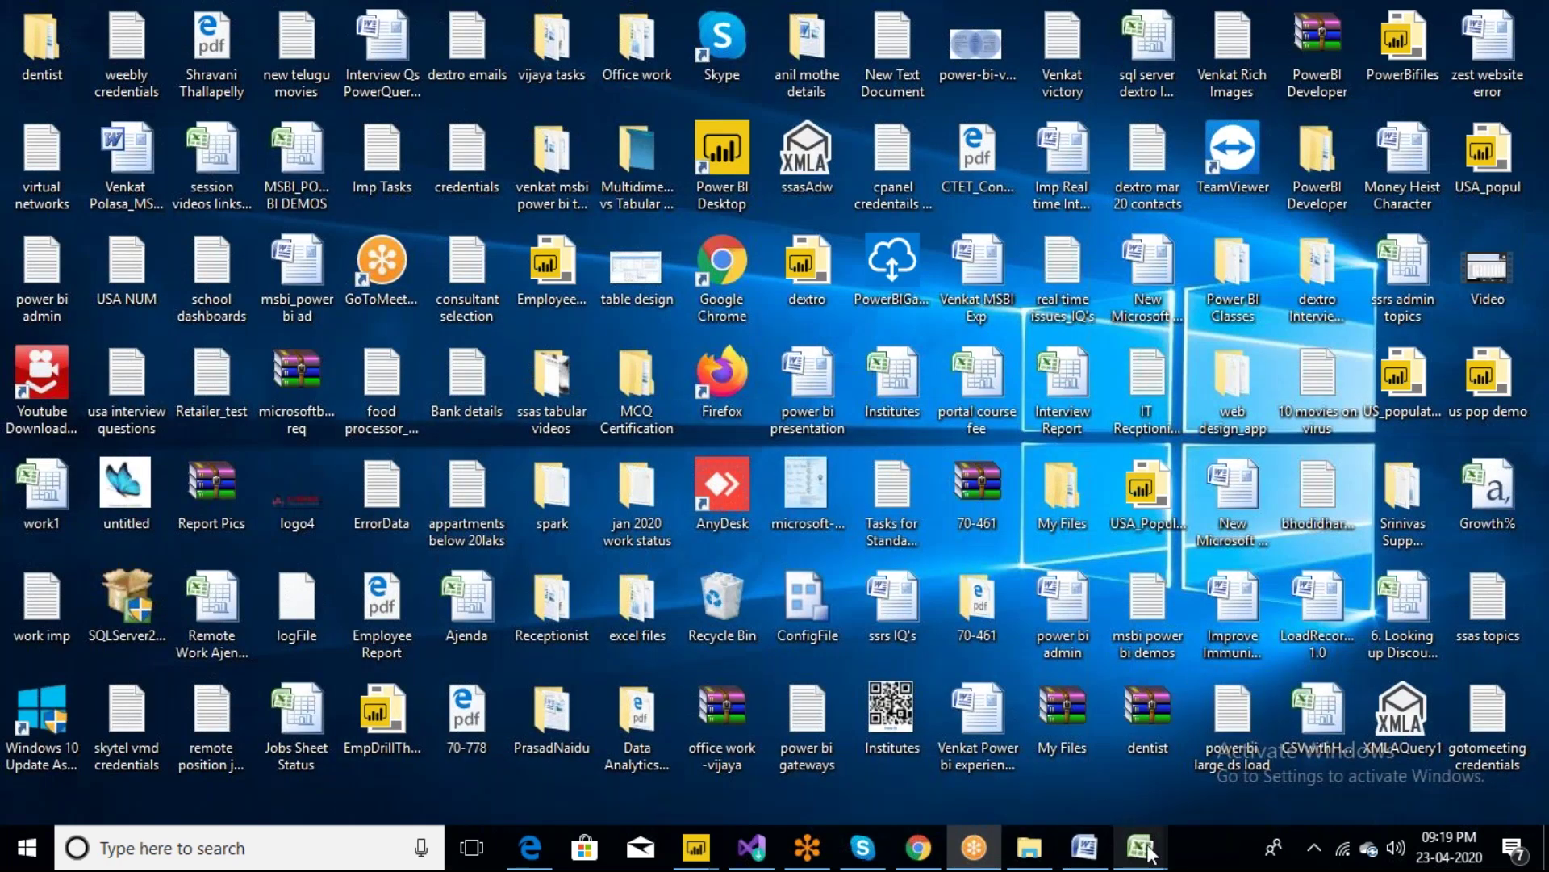
left_click(1025, 849)
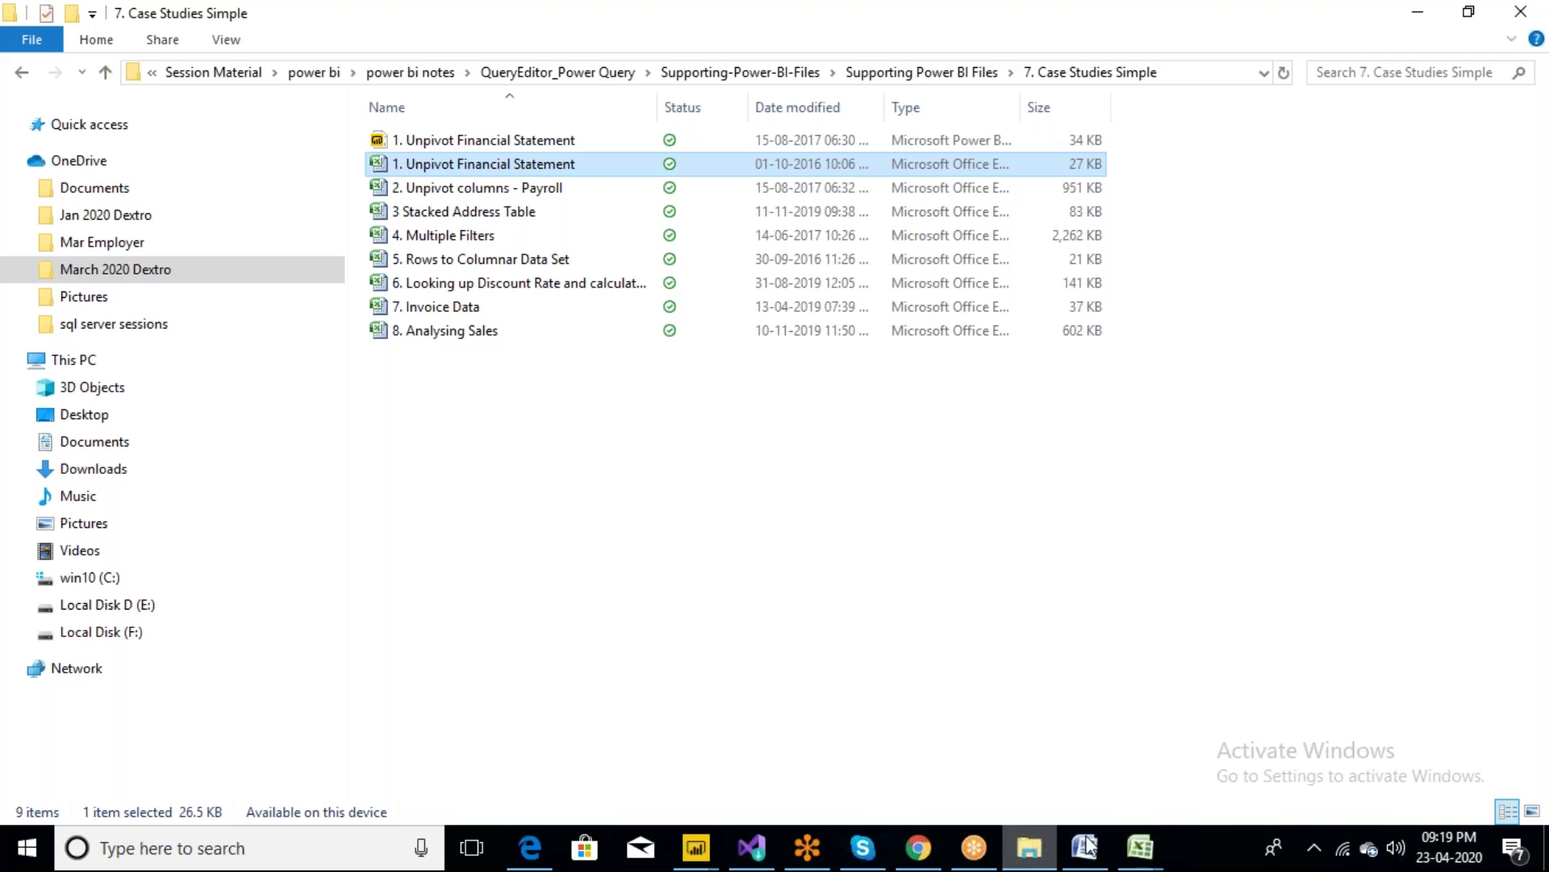
mouse_move(1140, 862)
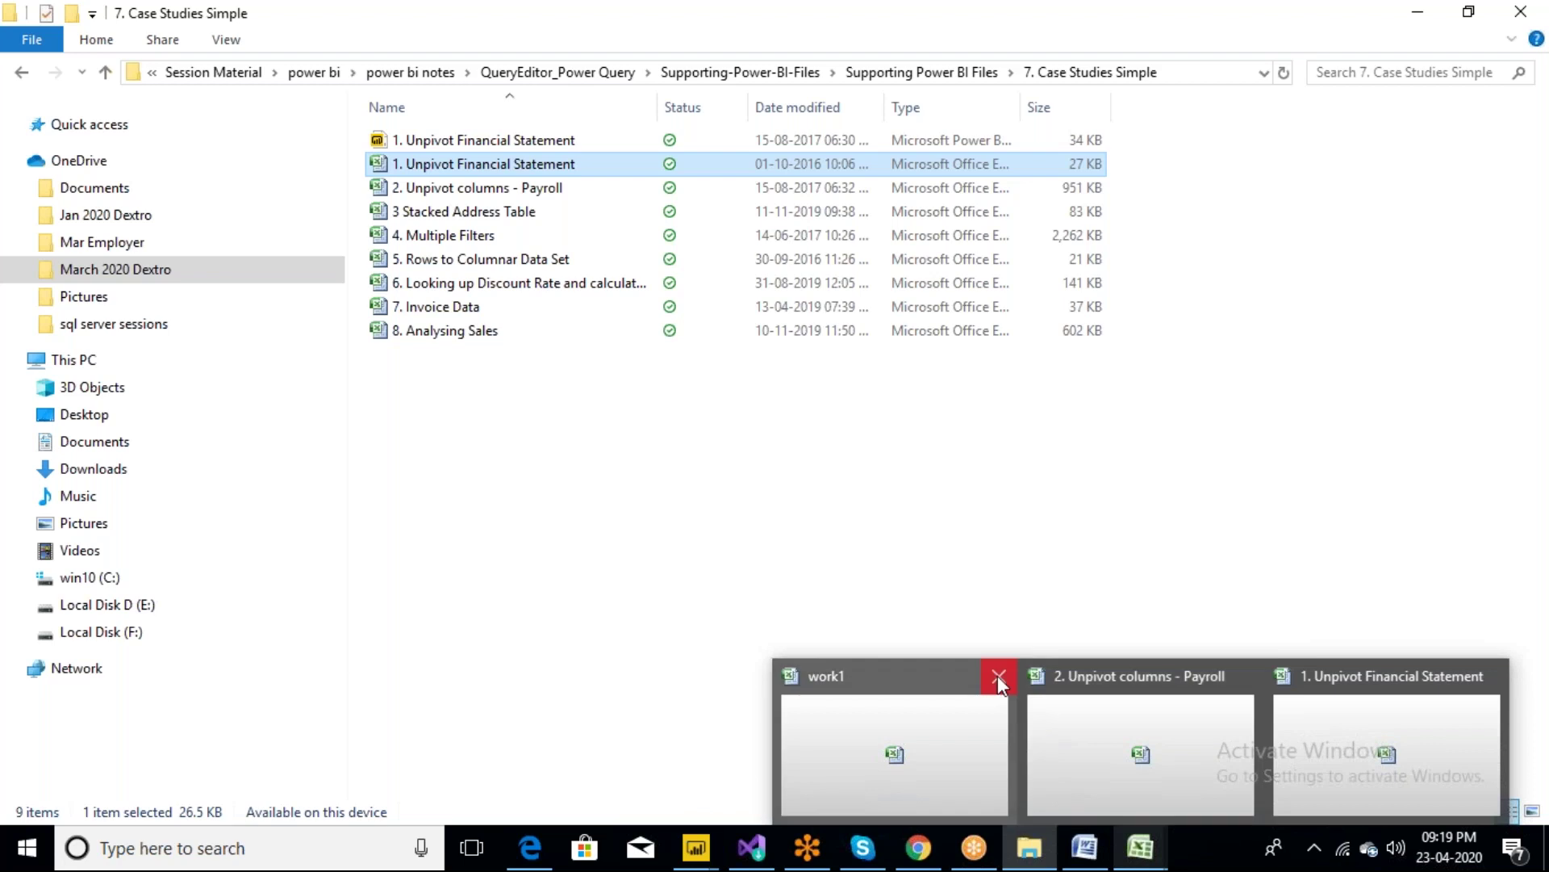
left_click(998, 677)
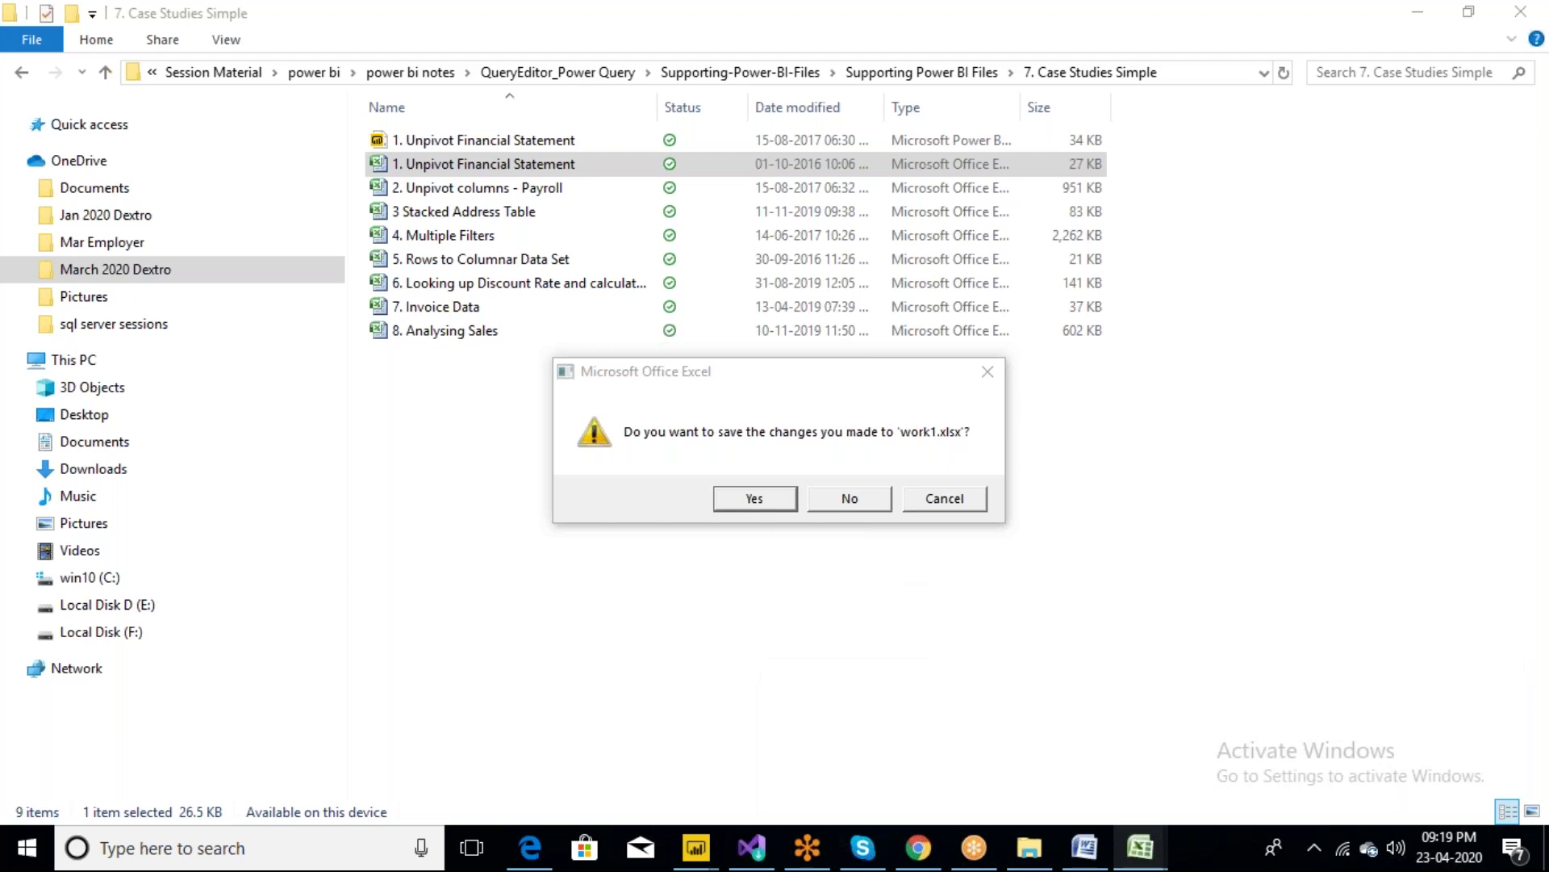
key("Escape")
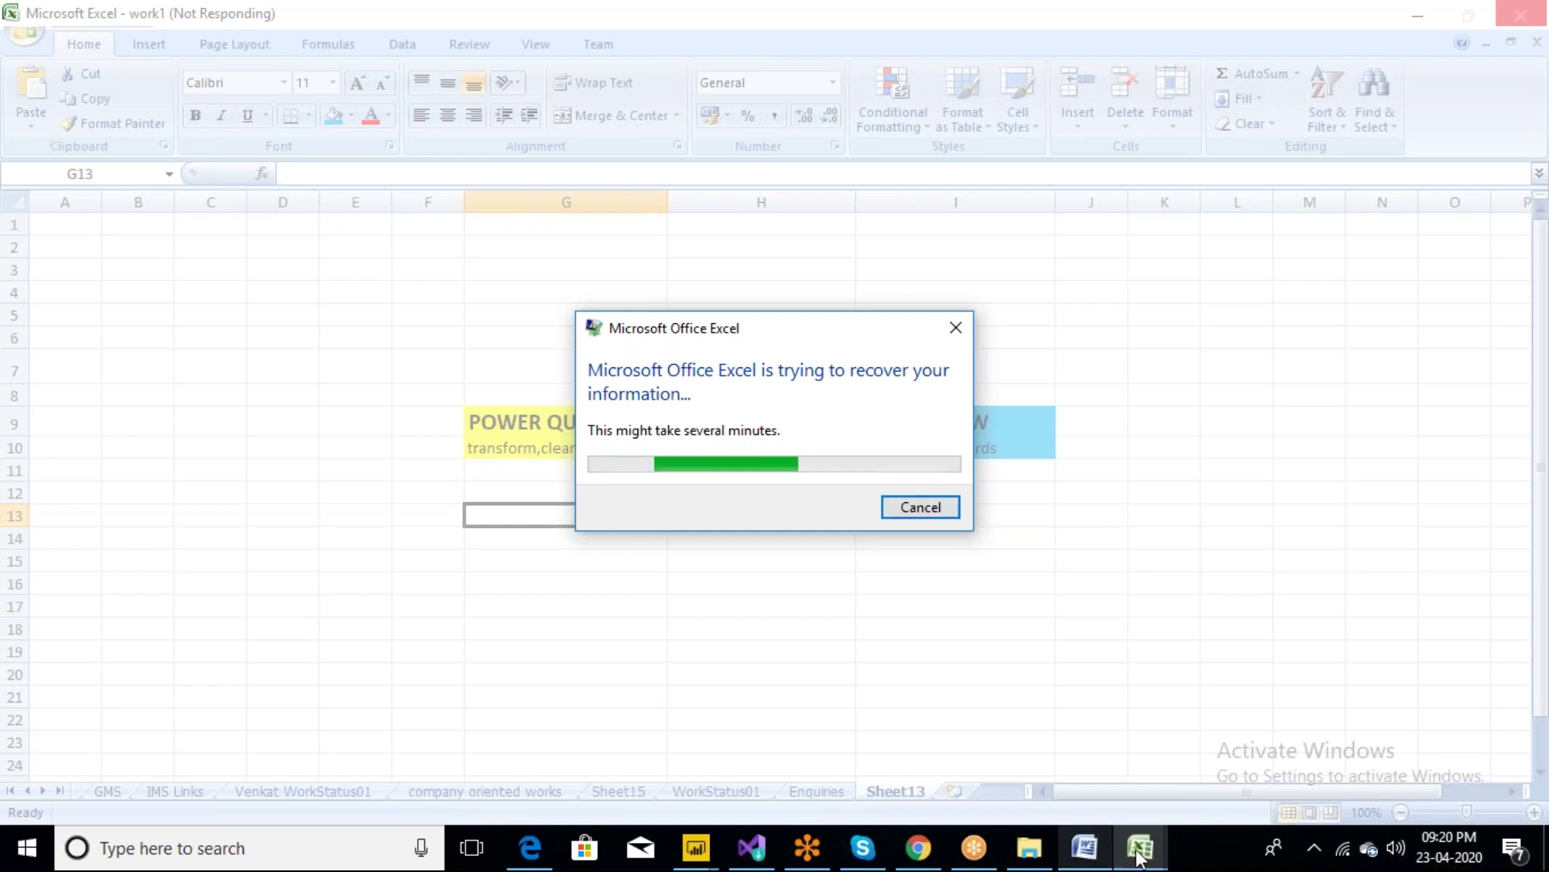
Check the open Excel windows, then return to the 7. Case Studies Simple folder in File Explorer
mouse_move(1140, 847)
left_click(1218, 789)
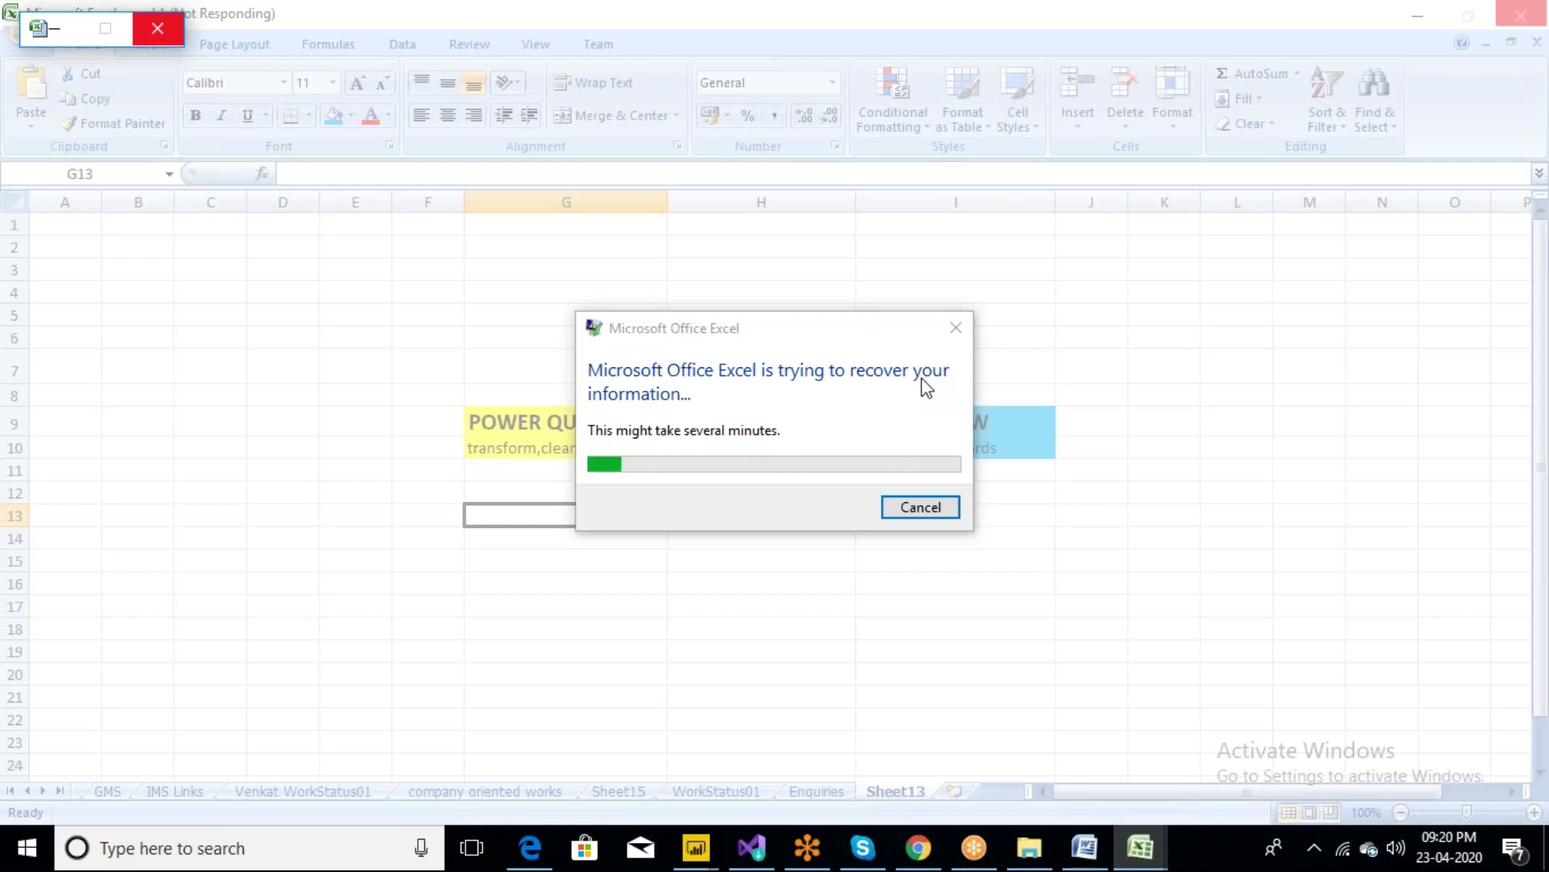
left_click(1029, 849)
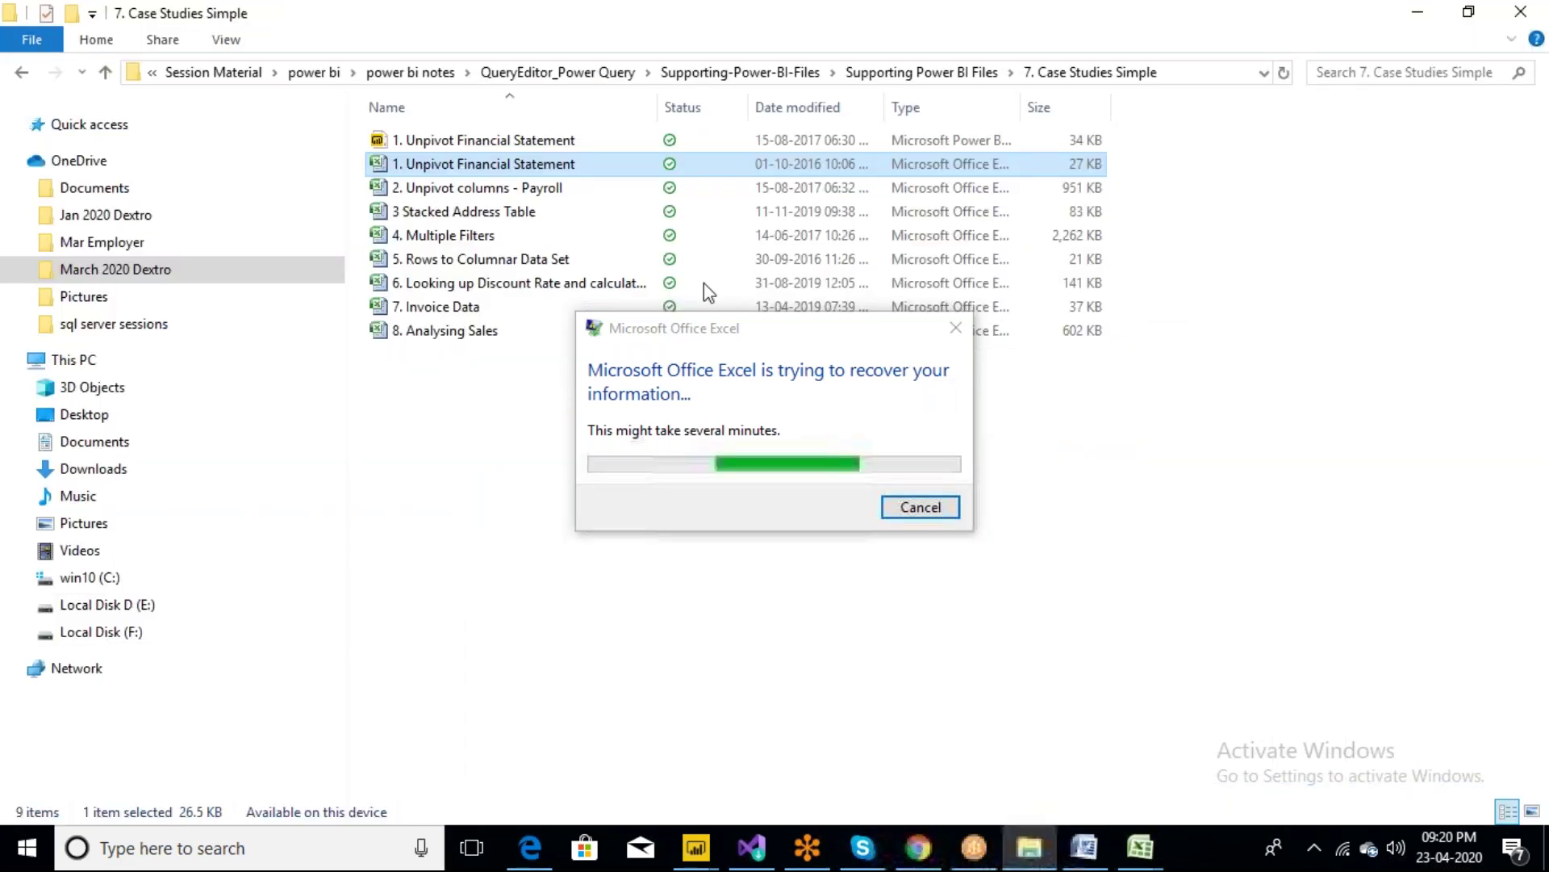
Compress the QueryEditor_Power Query folder inside power bi notes into QueryEditor_Power Query.rar
left_click(402, 75)
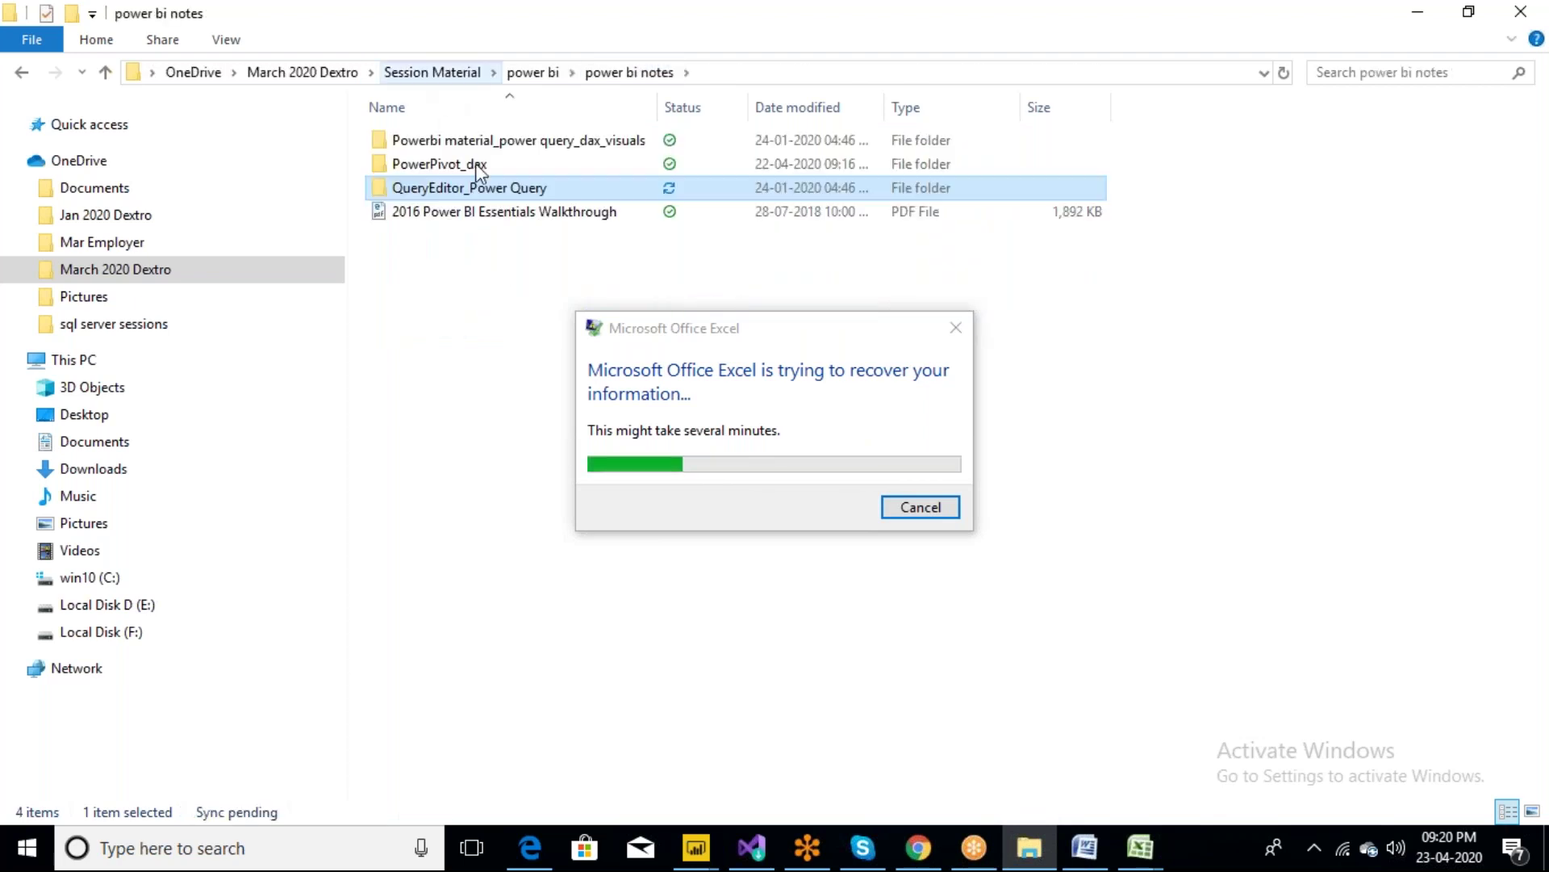
key("Return")
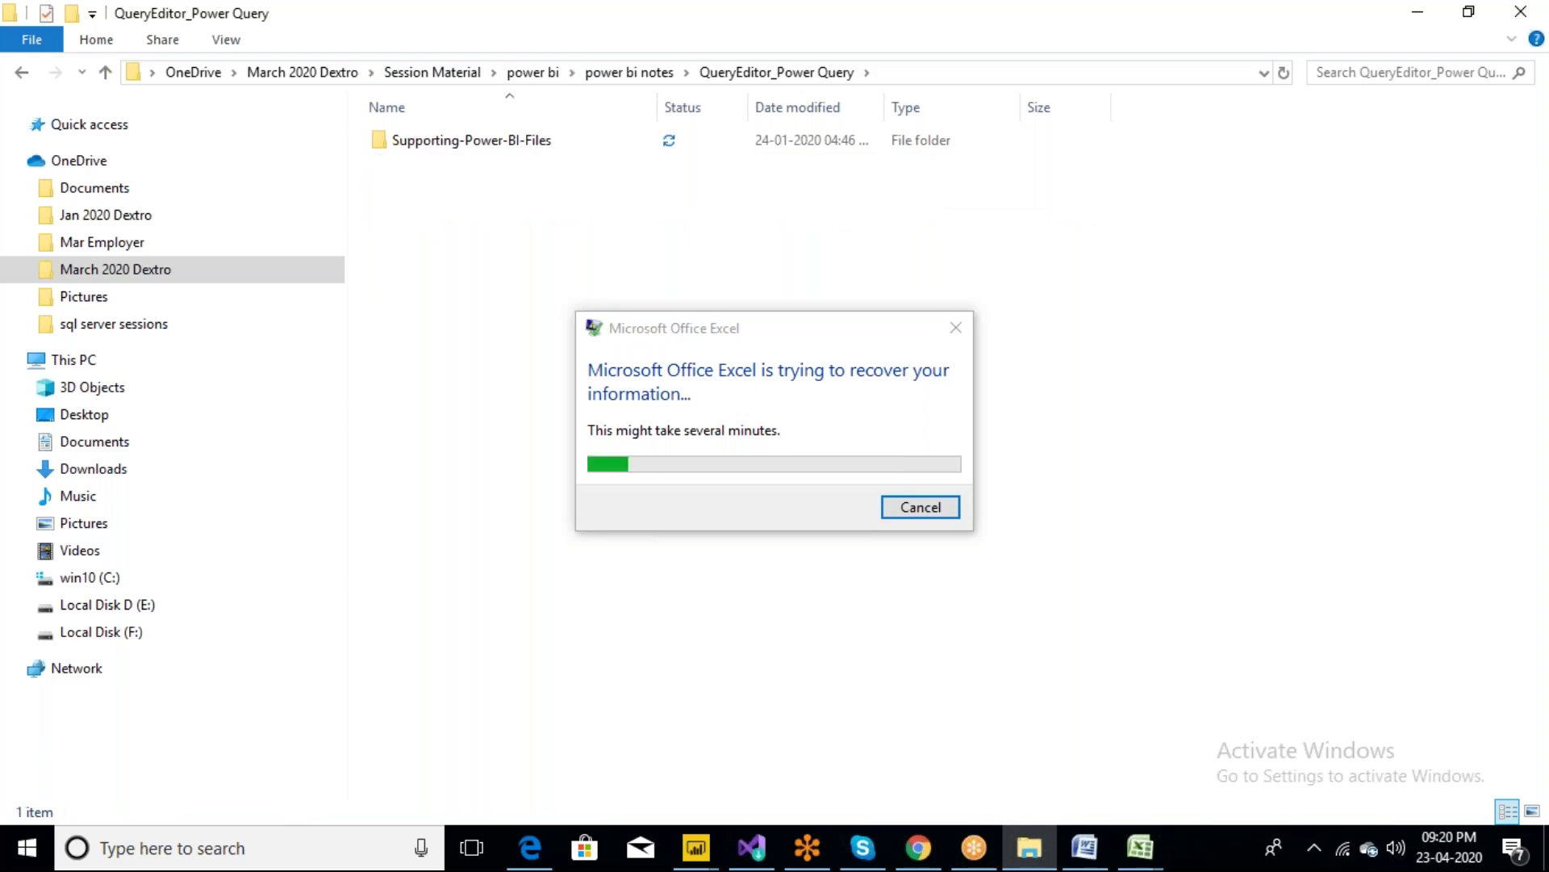
key("alt+Left")
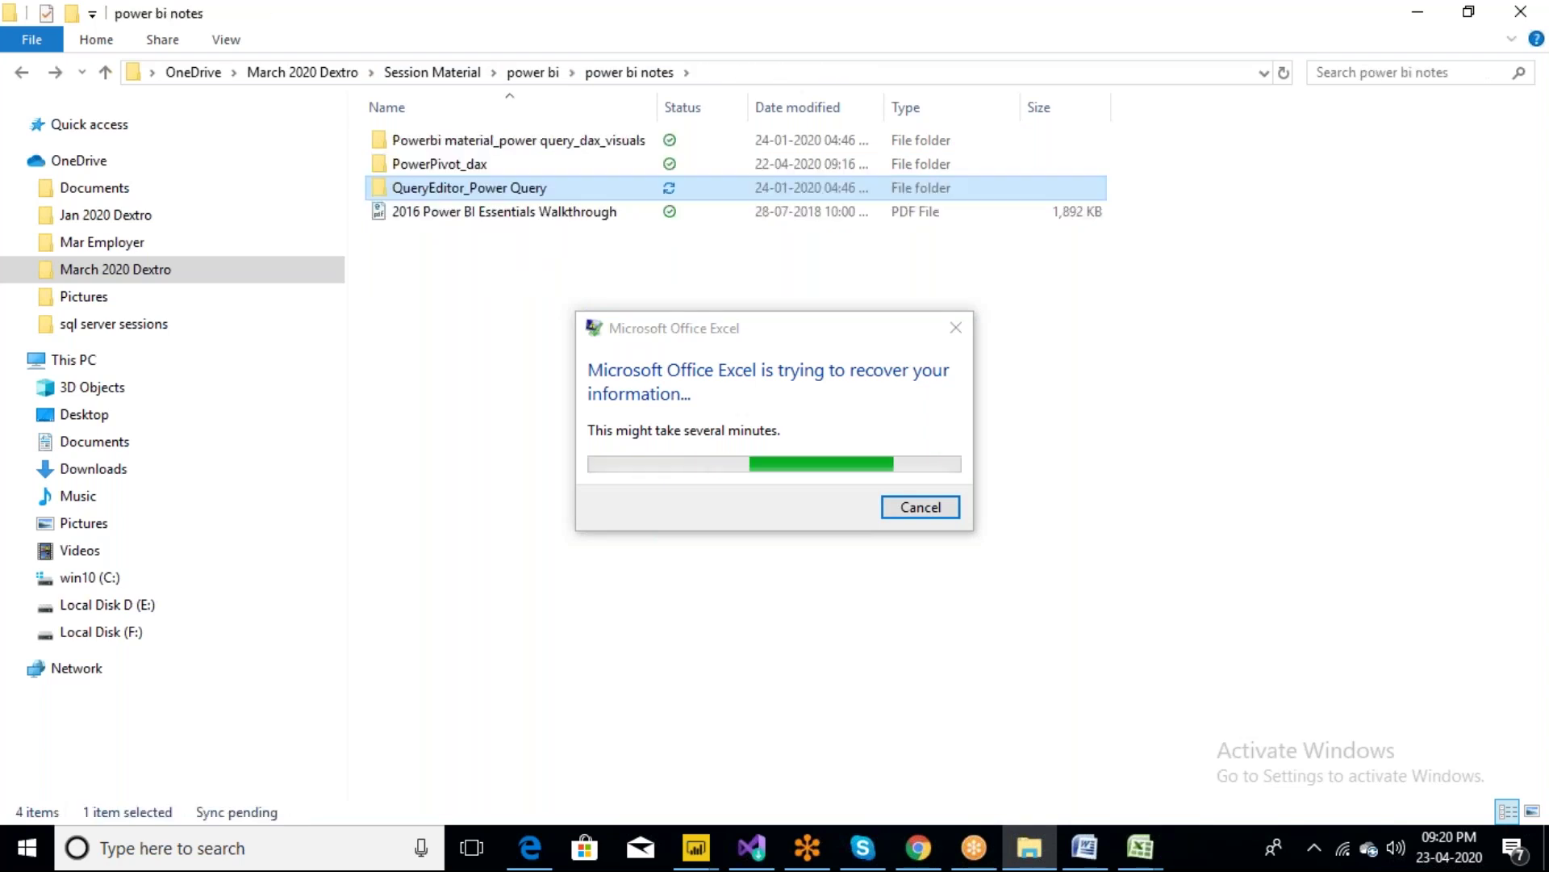
right_click(480, 187)
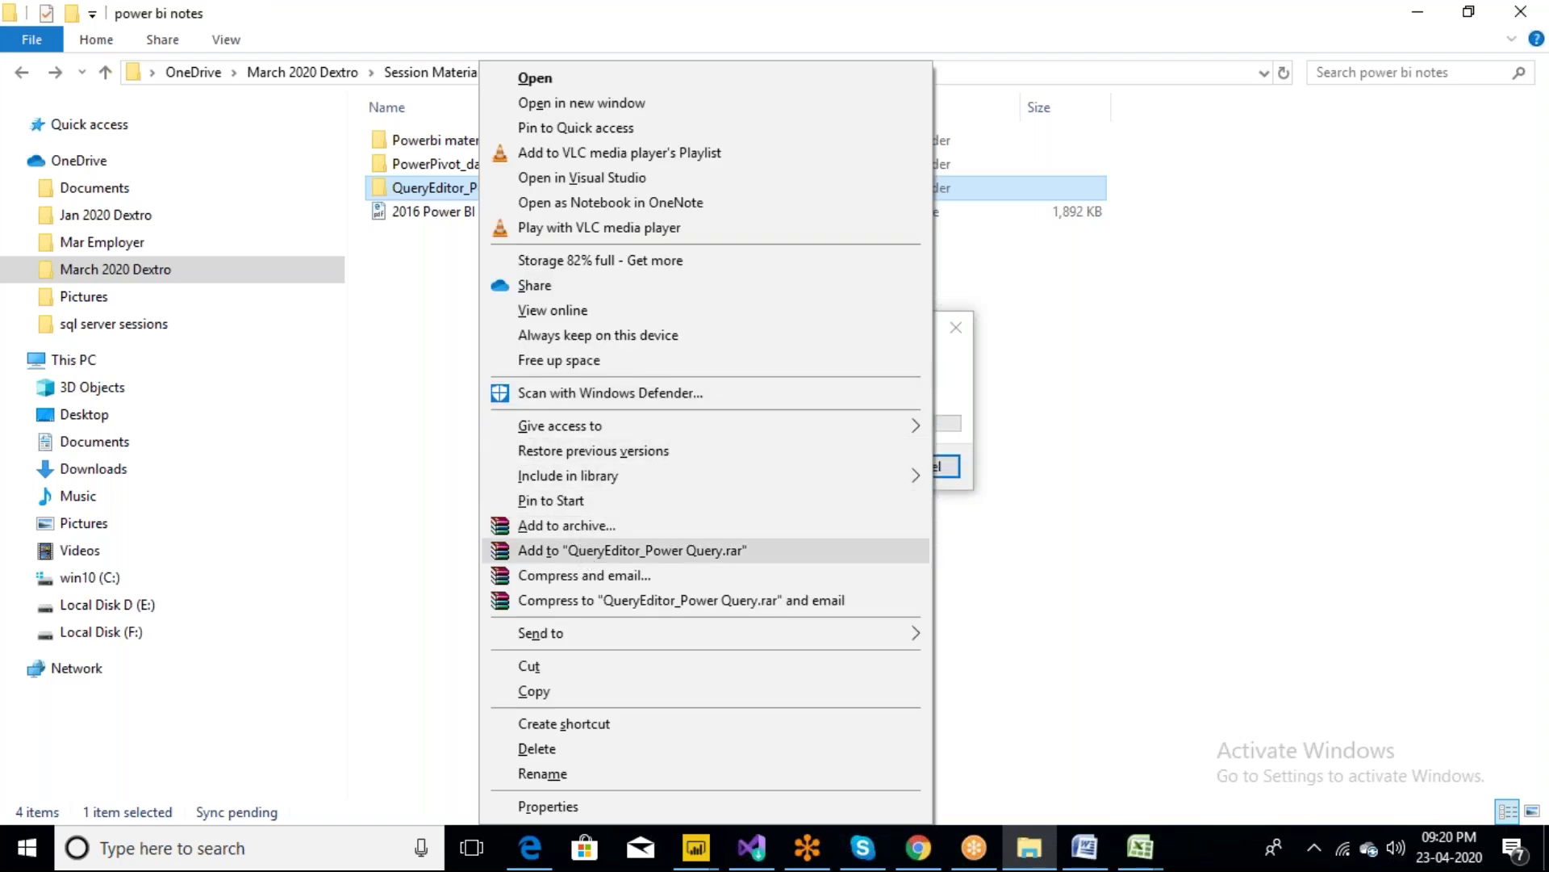
left_click(581, 550)
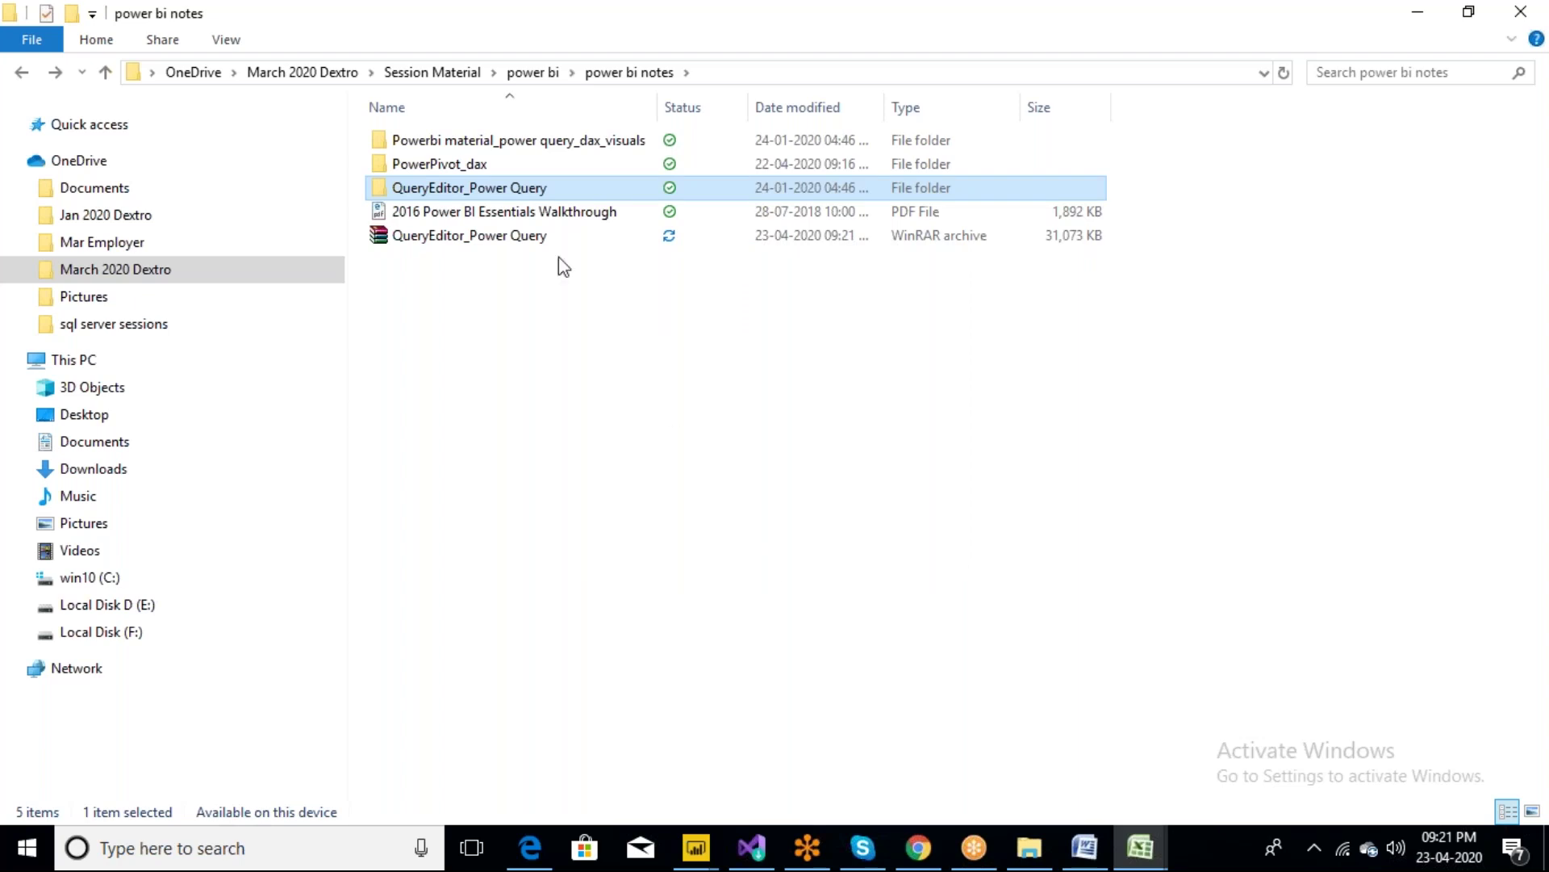
Switch to Edge and open the Gmail inbox in place of the GoToMeeting page
left_click(528, 849)
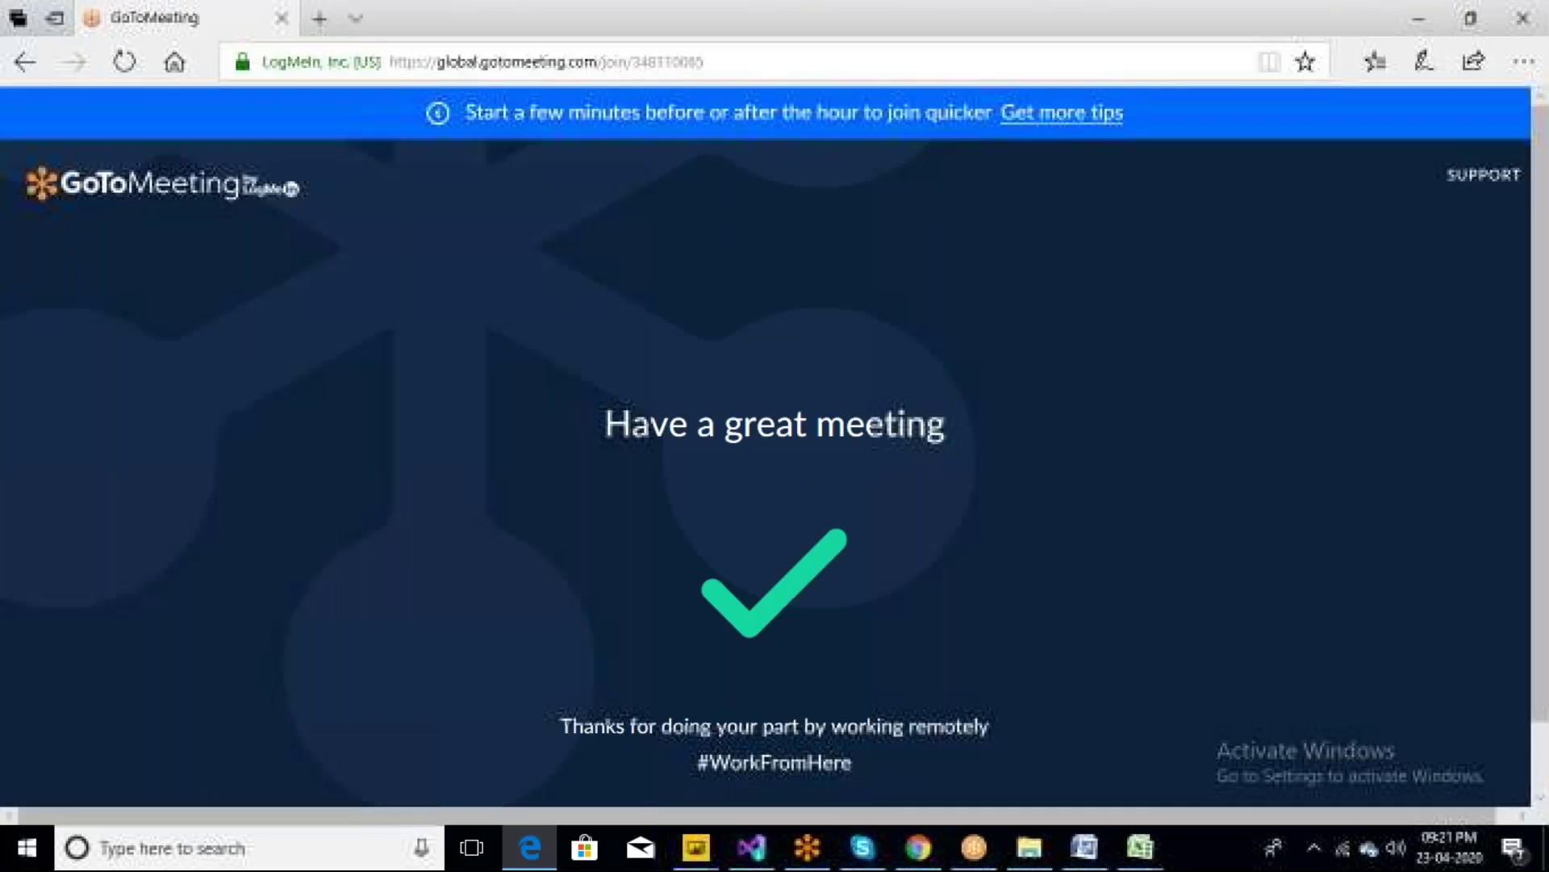
left_click(535, 63)
type("gm")
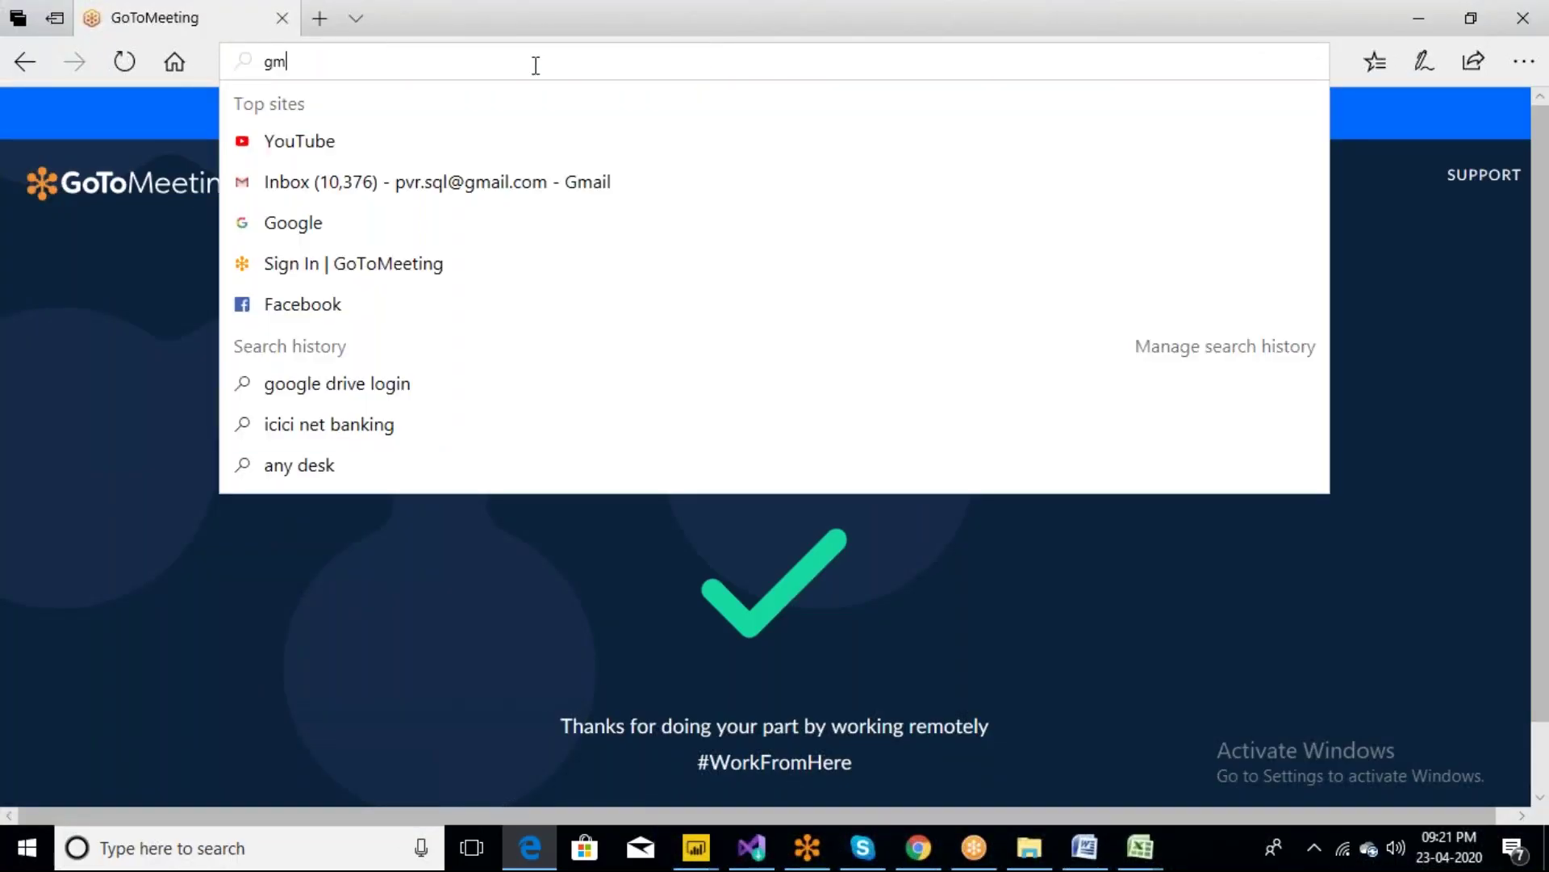
type("ai")
key("Right")
key("Return")
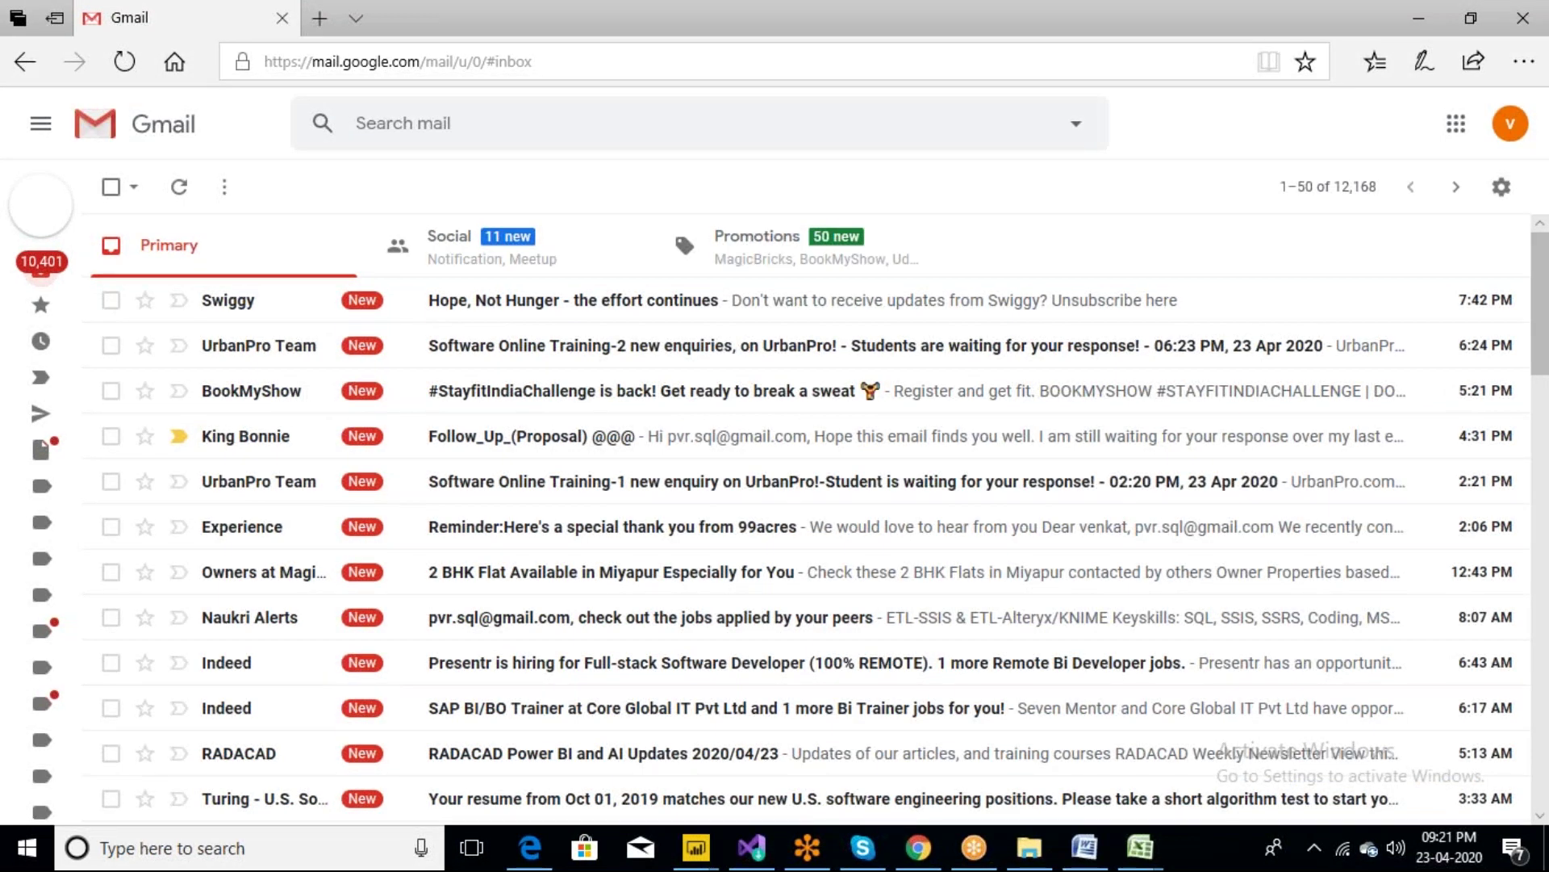
Find Notepad through Windows search and open a blank document
key("super")
type("note")
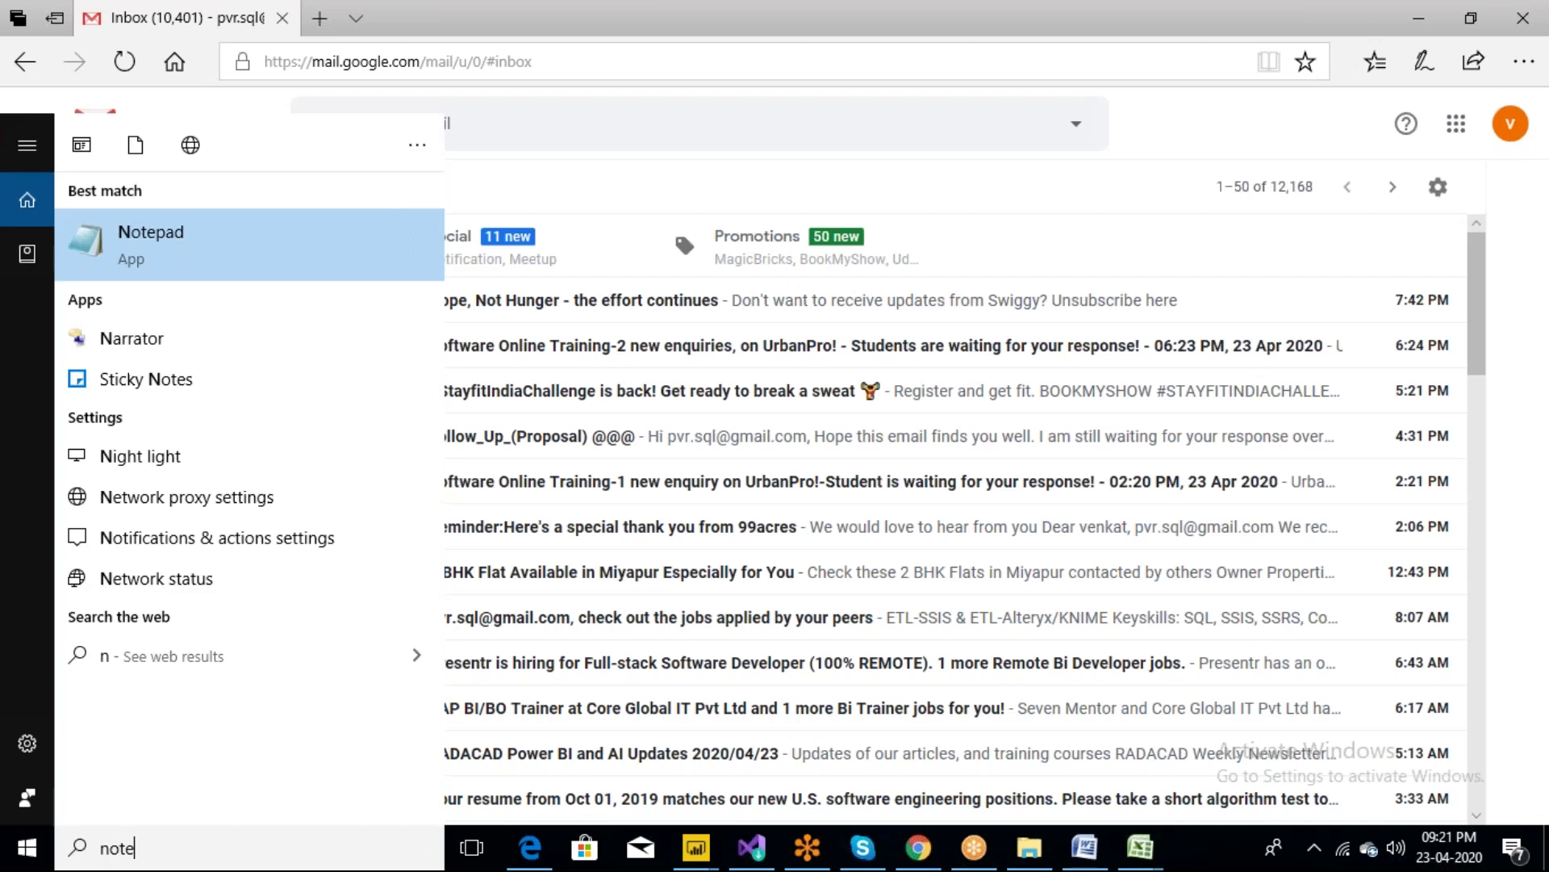
type("pad")
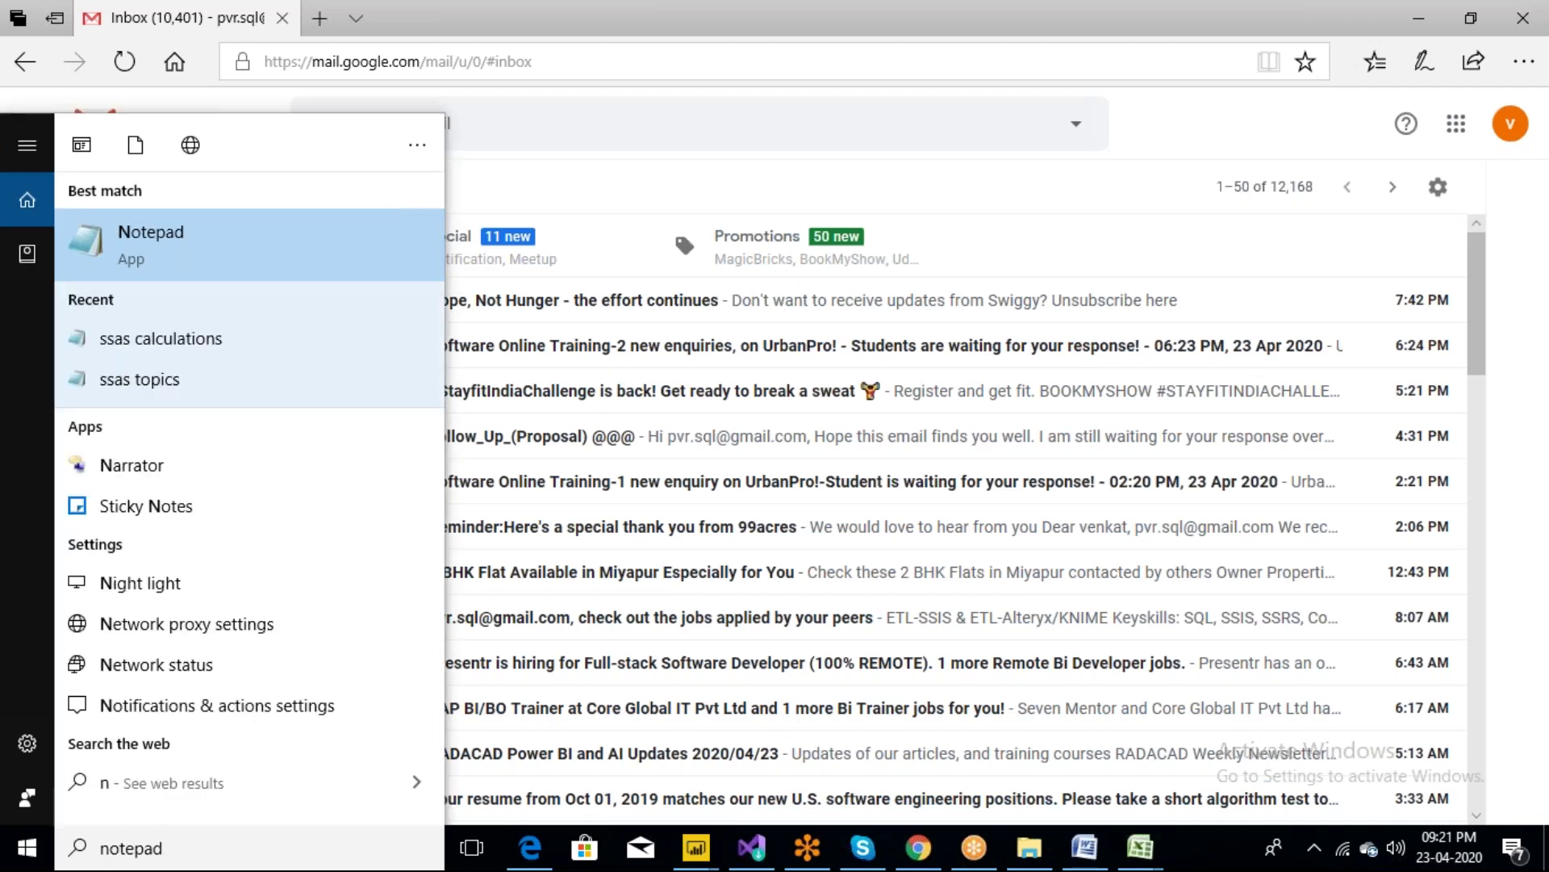
left_click(208, 264)
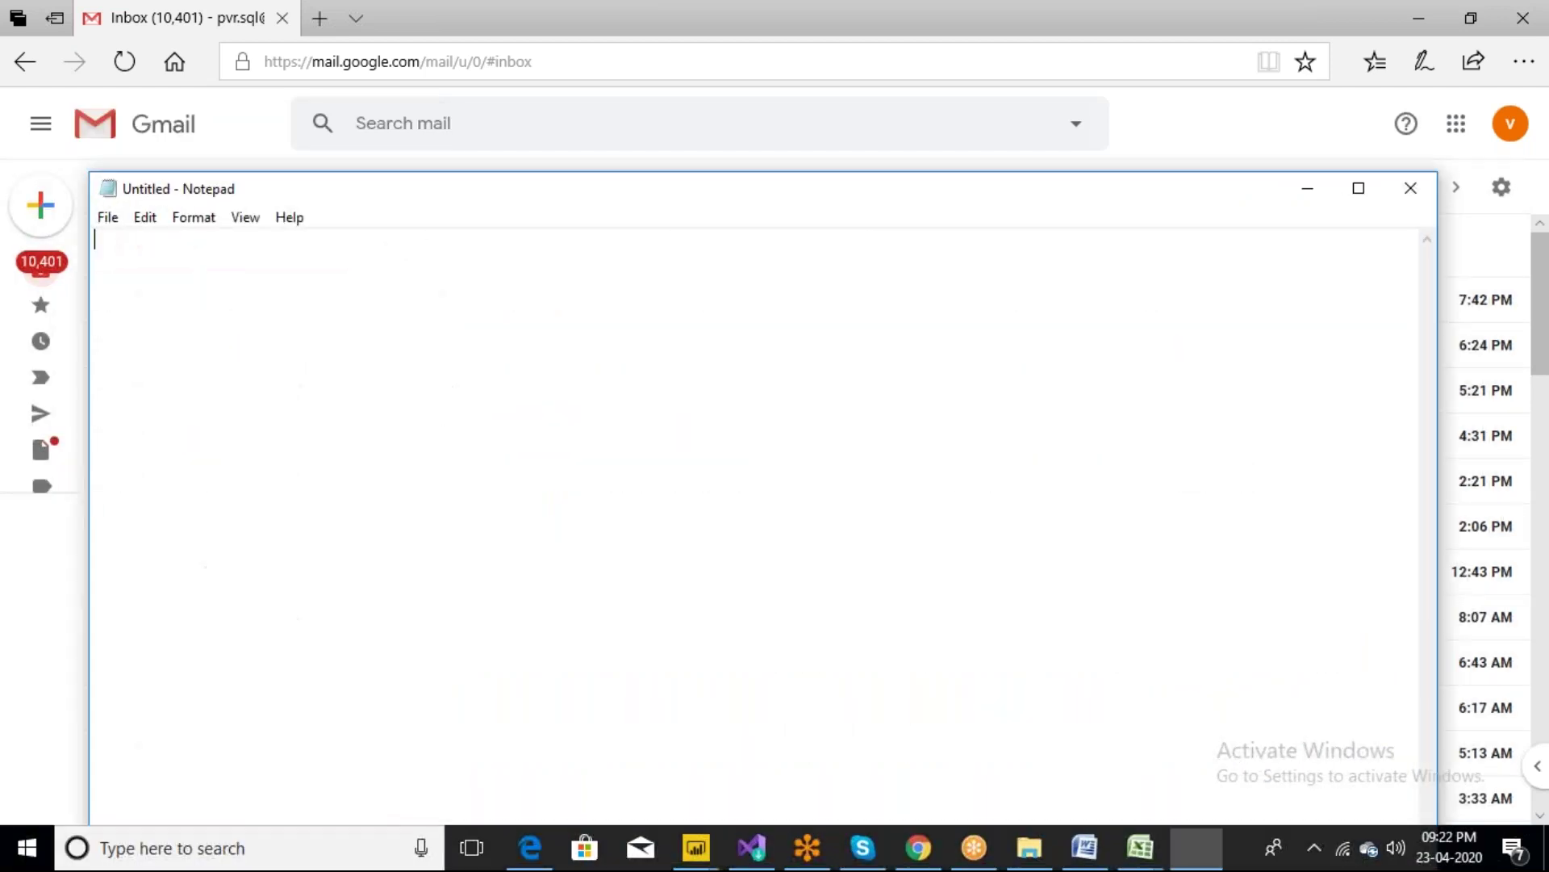
Paste the two recipients' e-mail addresses into Notepad on one line separated by a comma, and copy the whole line
key("ctrl+v")
key("ctrl+z")
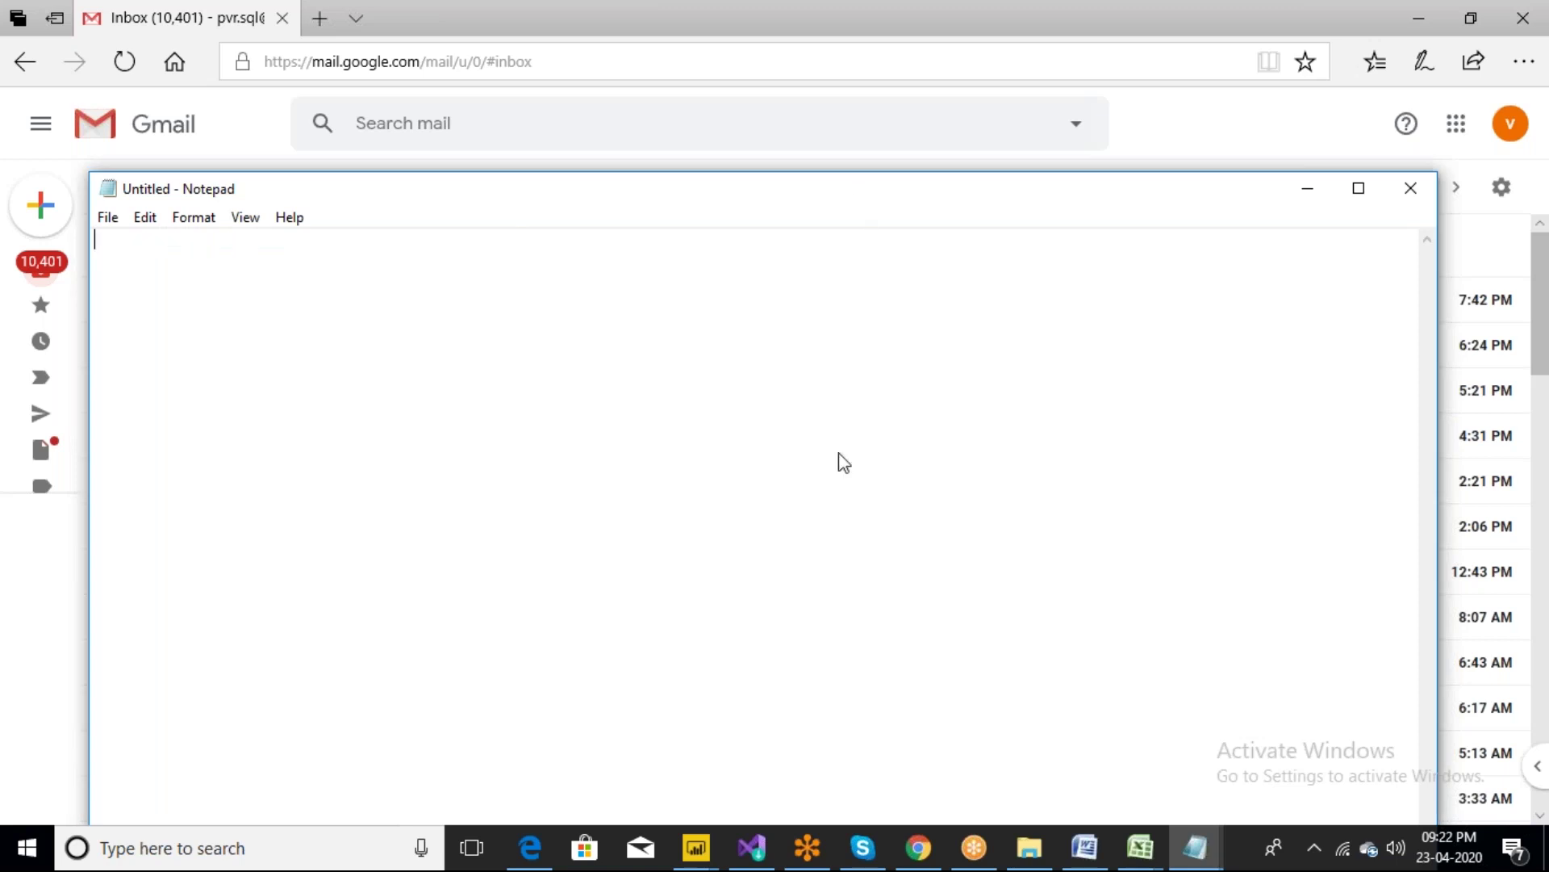
key("ctrl+v")
type(",")
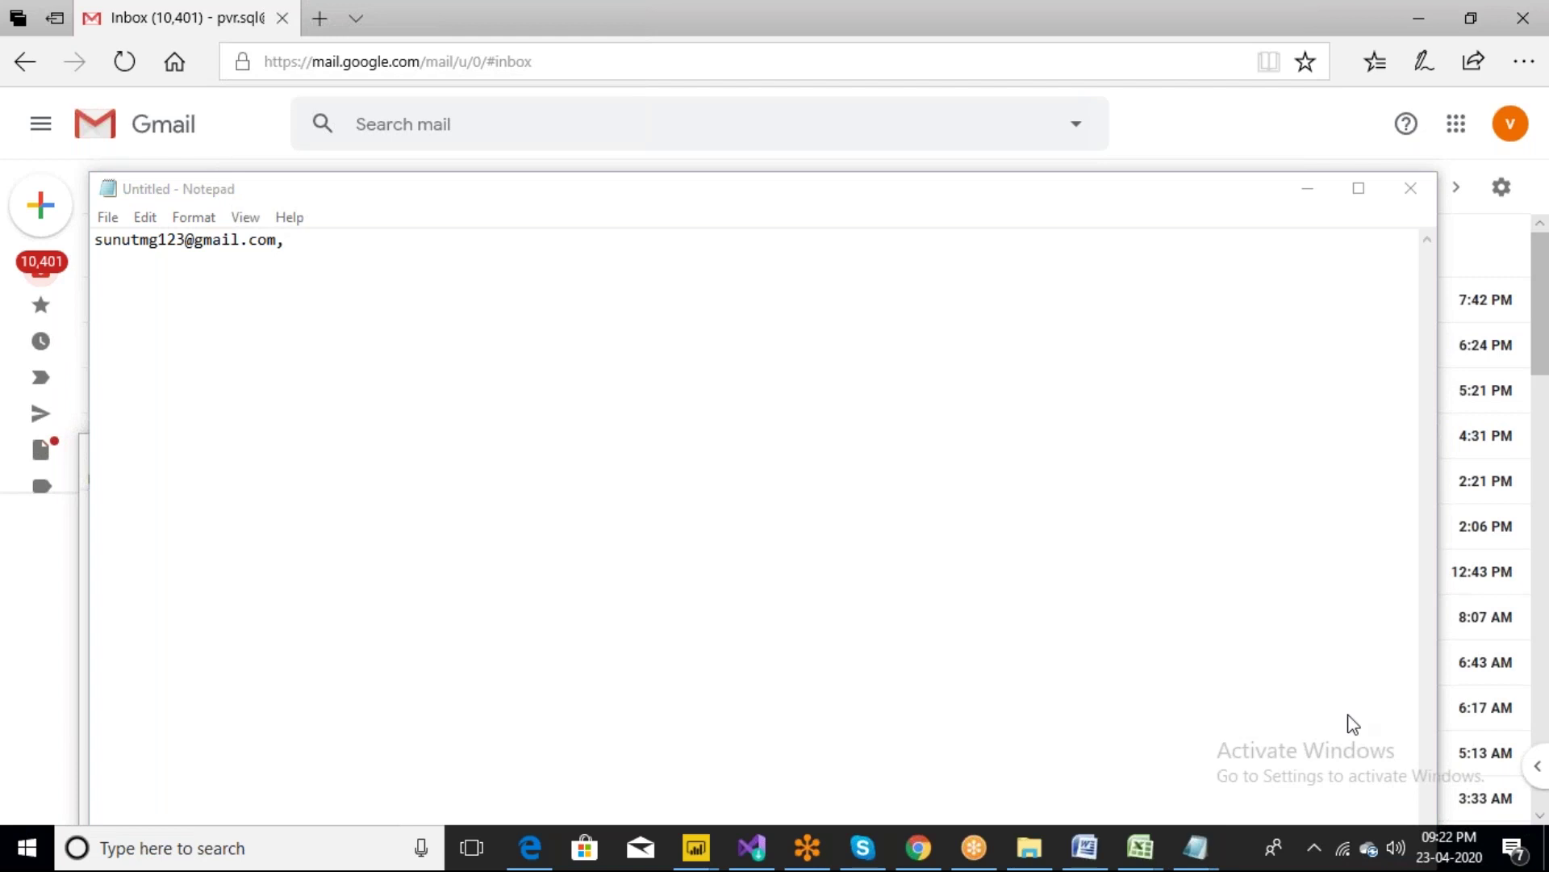
left_click(304, 246)
key("ctrl+v")
key("Return")
left_click_drag(576, 244, 95, 241)
key("ctrl+c")
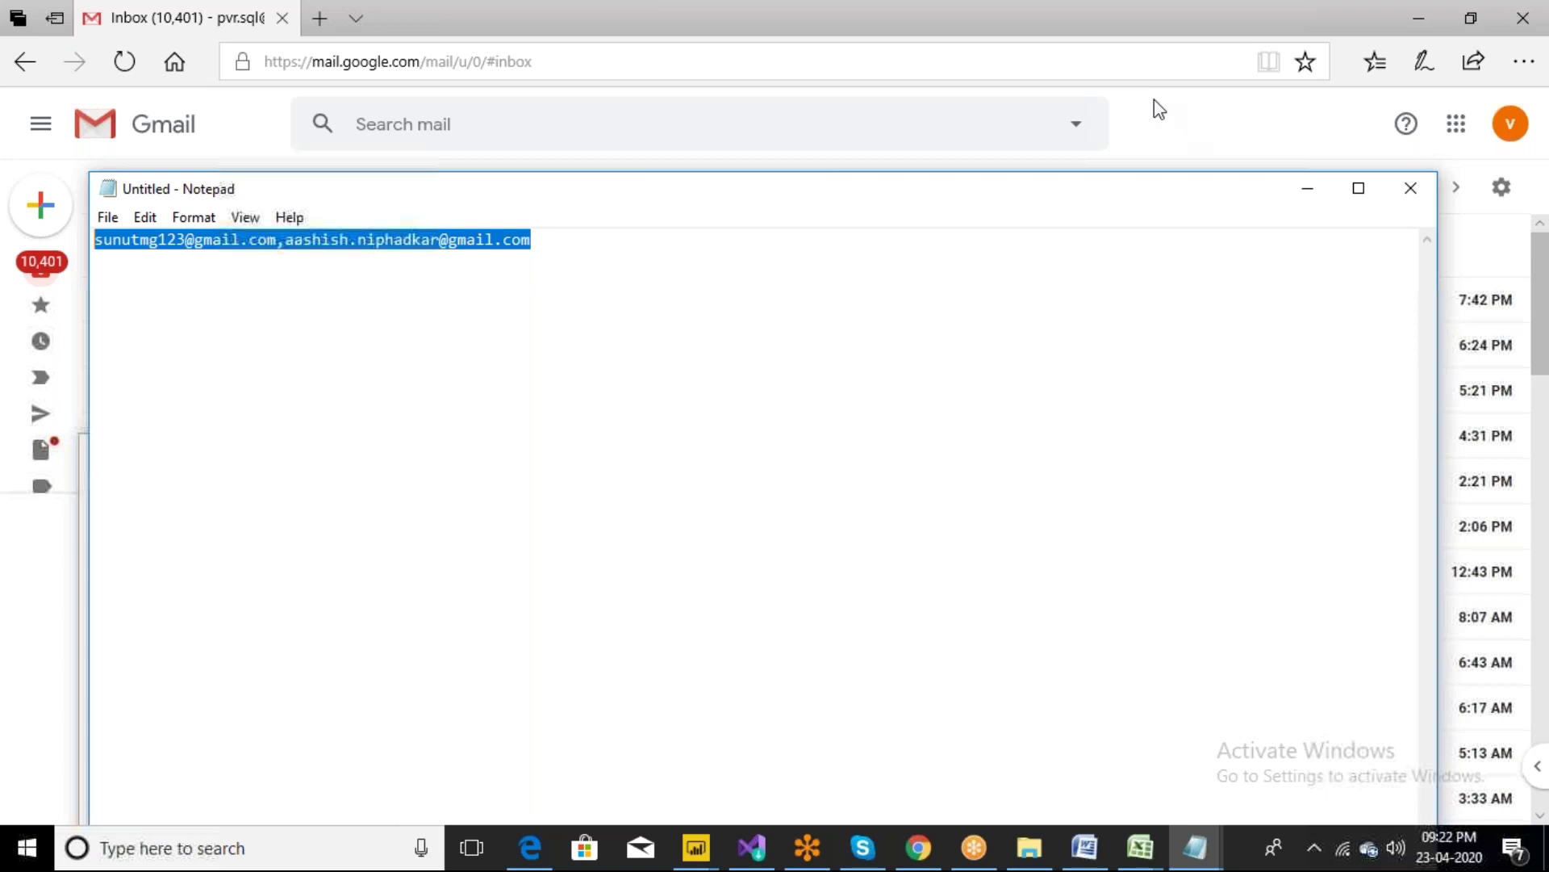
Compose a Gmail message addressed to the two copied e-mail addresses, discard the extra blank draft, and enlarge the message window
left_click(1308, 196)
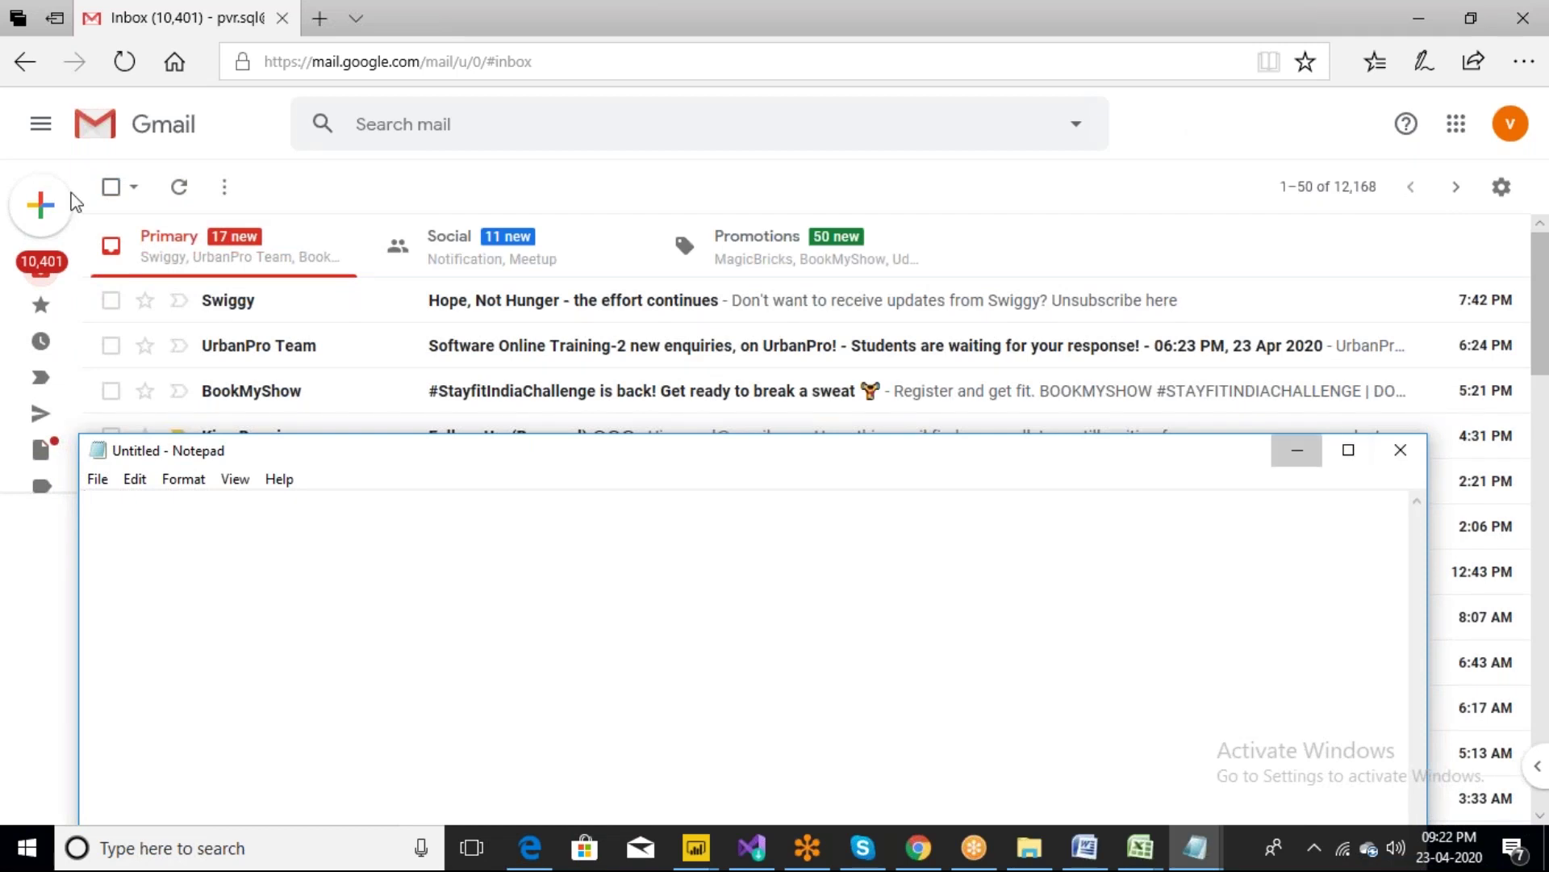
left_click(50, 214)
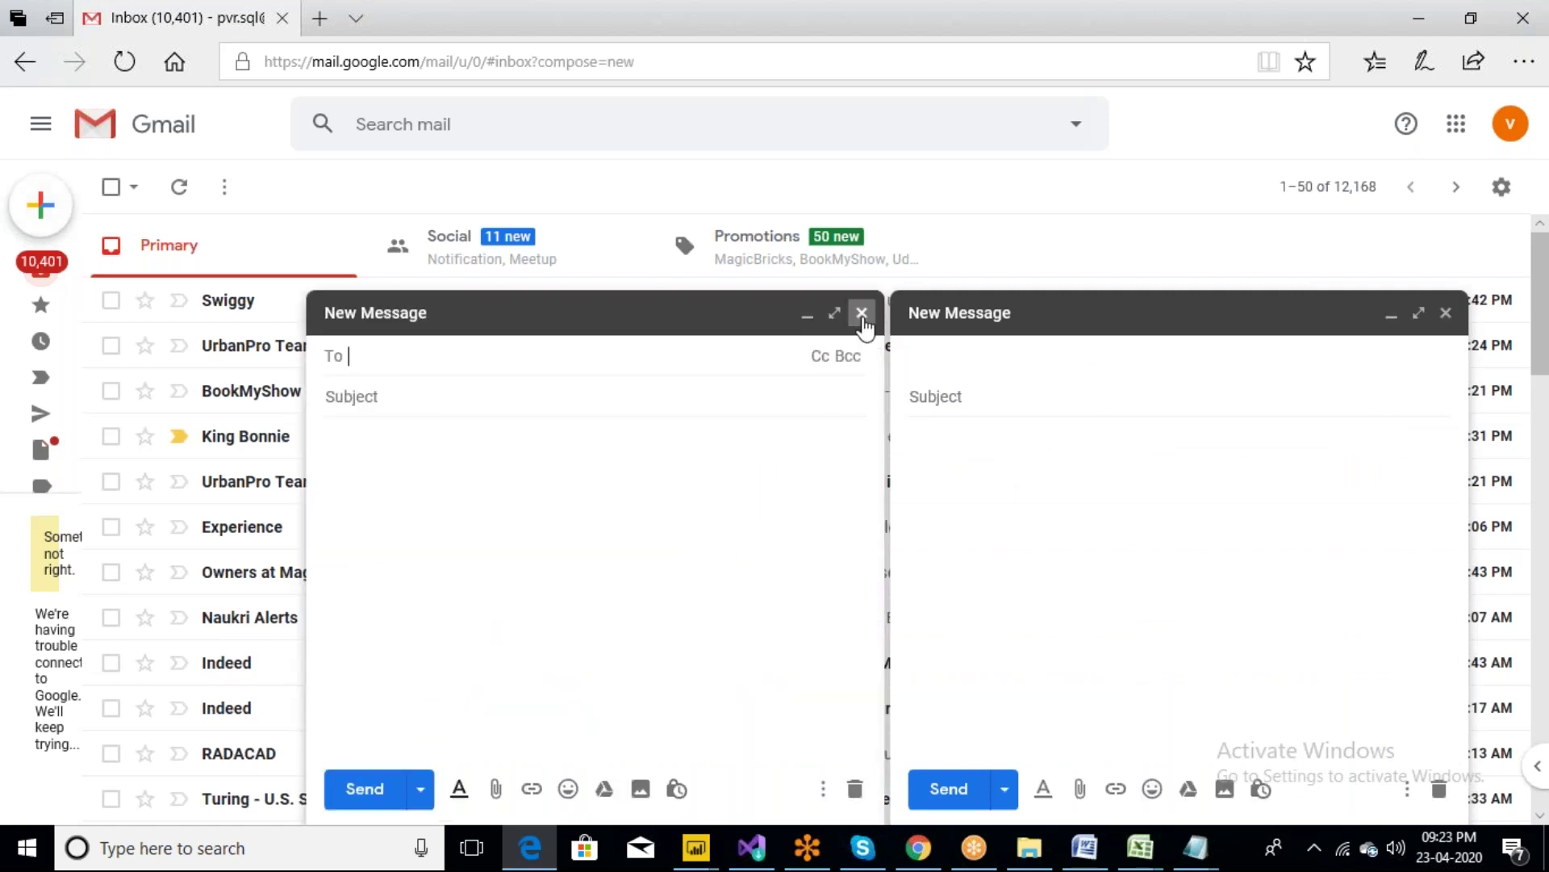
left_click(861, 313)
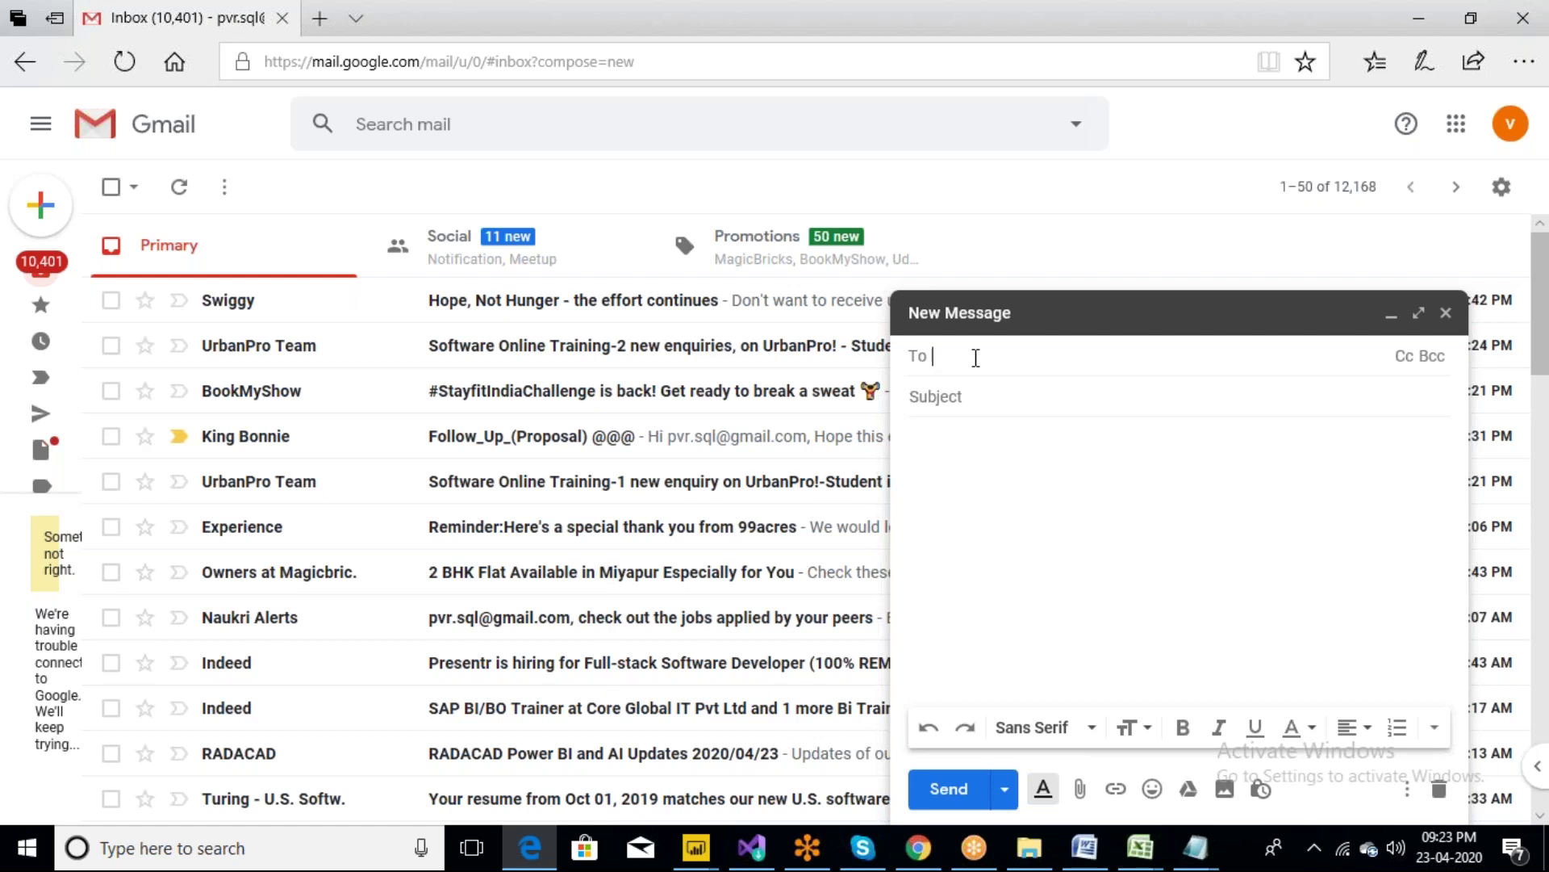
key("ctrl+v")
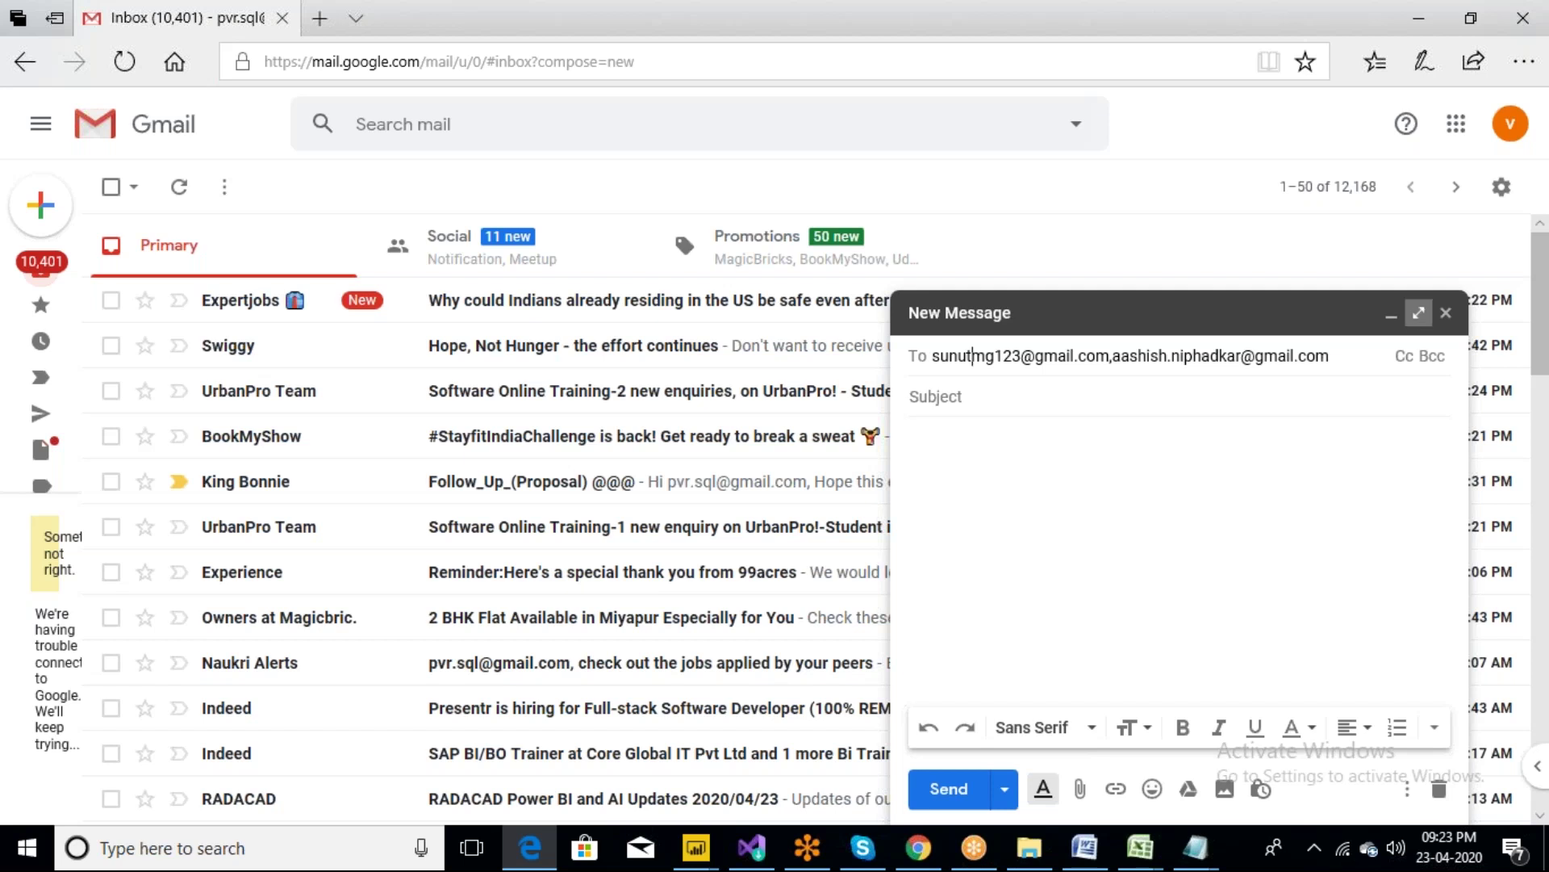
left_click(1418, 312)
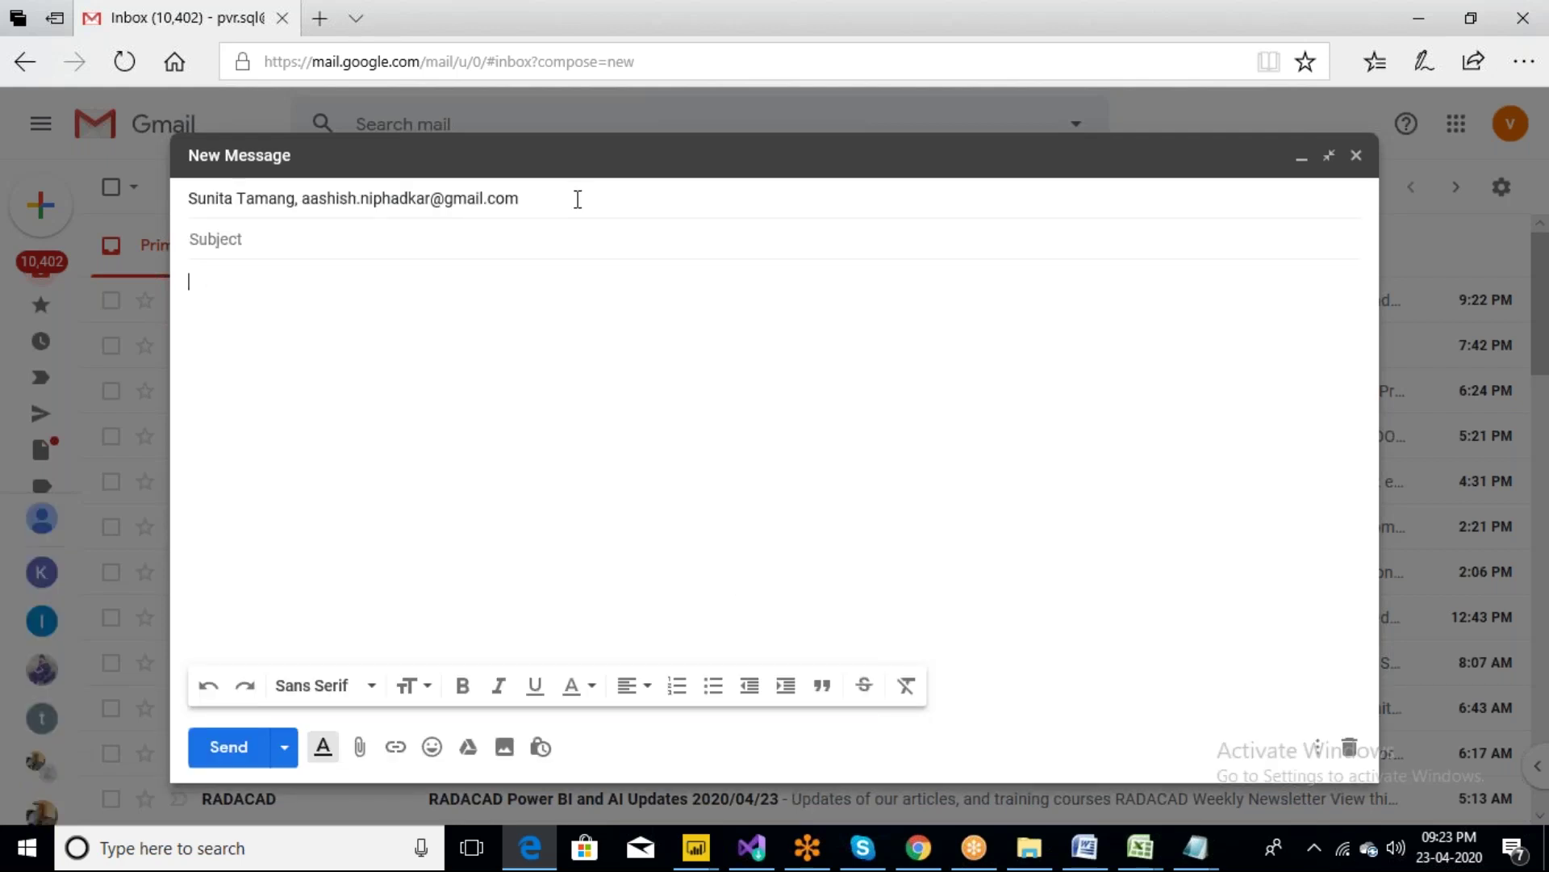
left_click(578, 199)
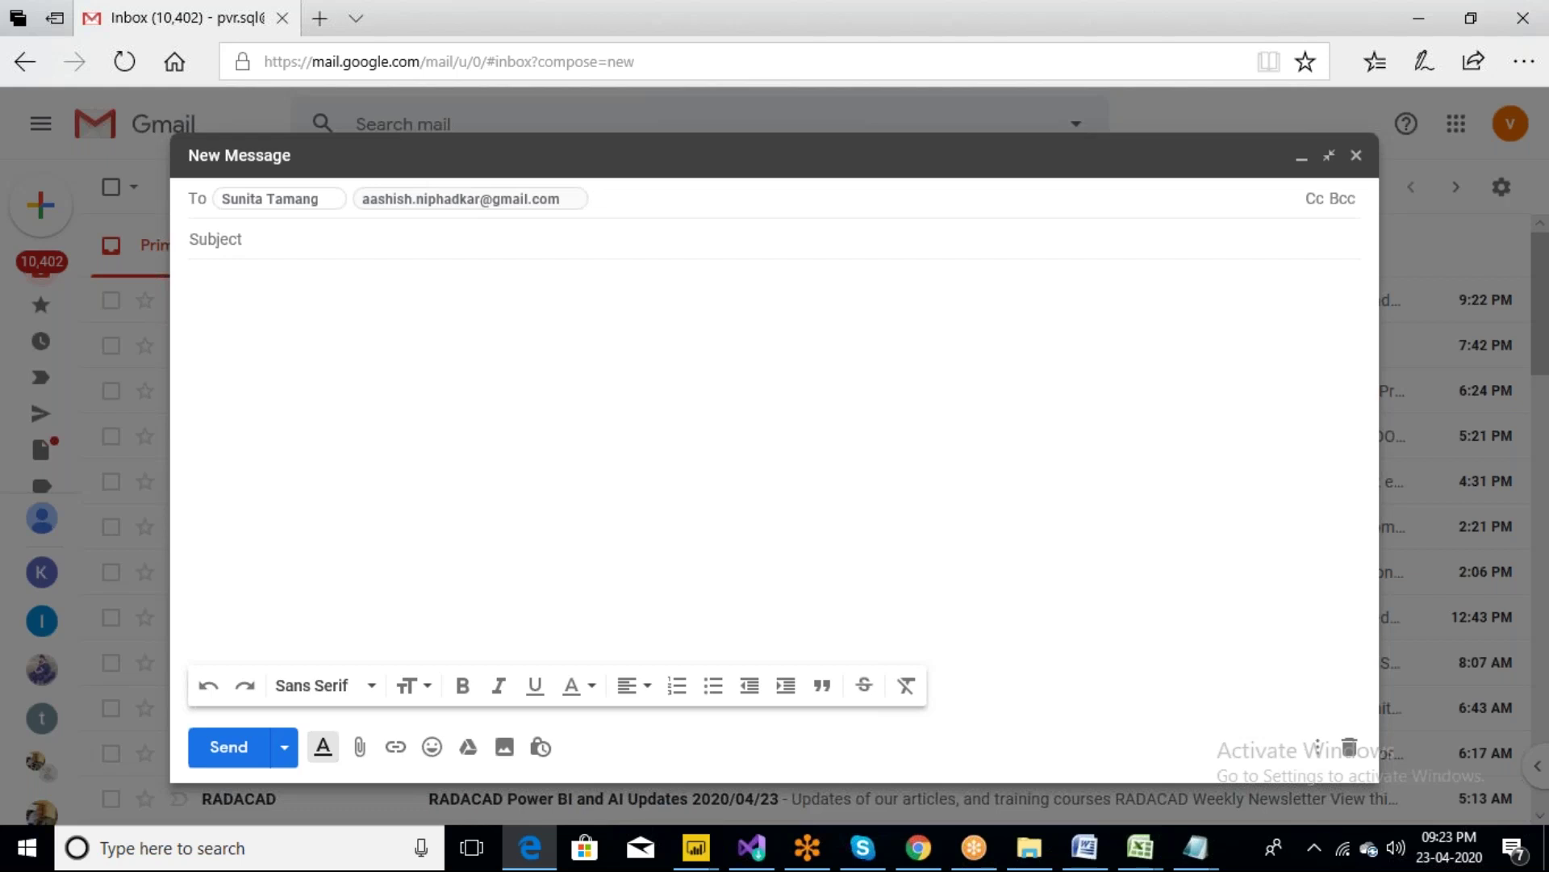
key("Tab")
type("t")
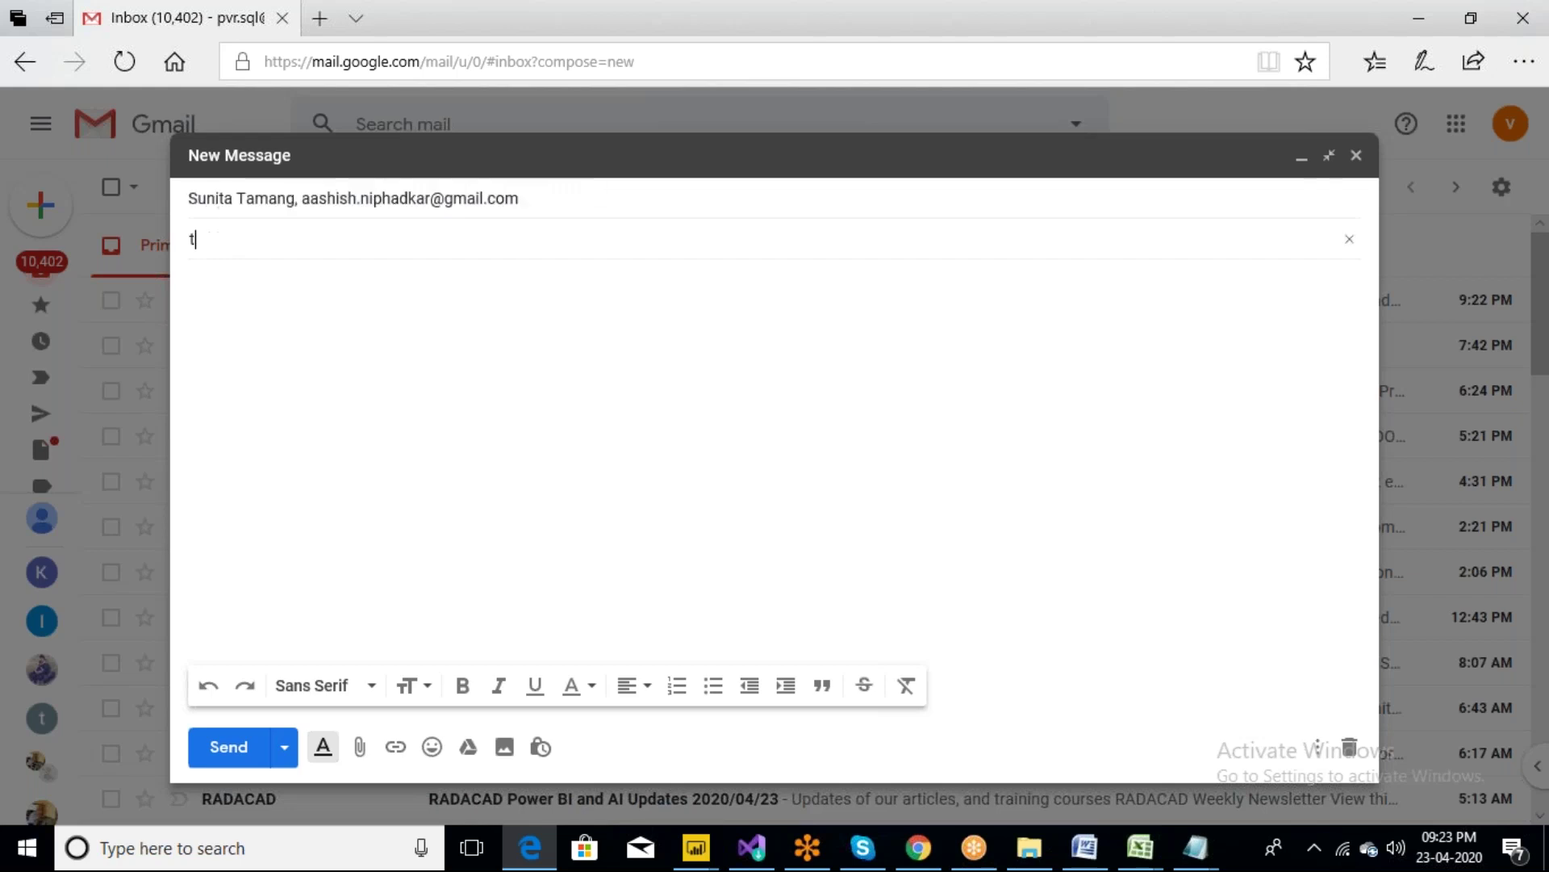
type("op")
key("BackSpace")
key("BackSpace")
key("BackSpace")
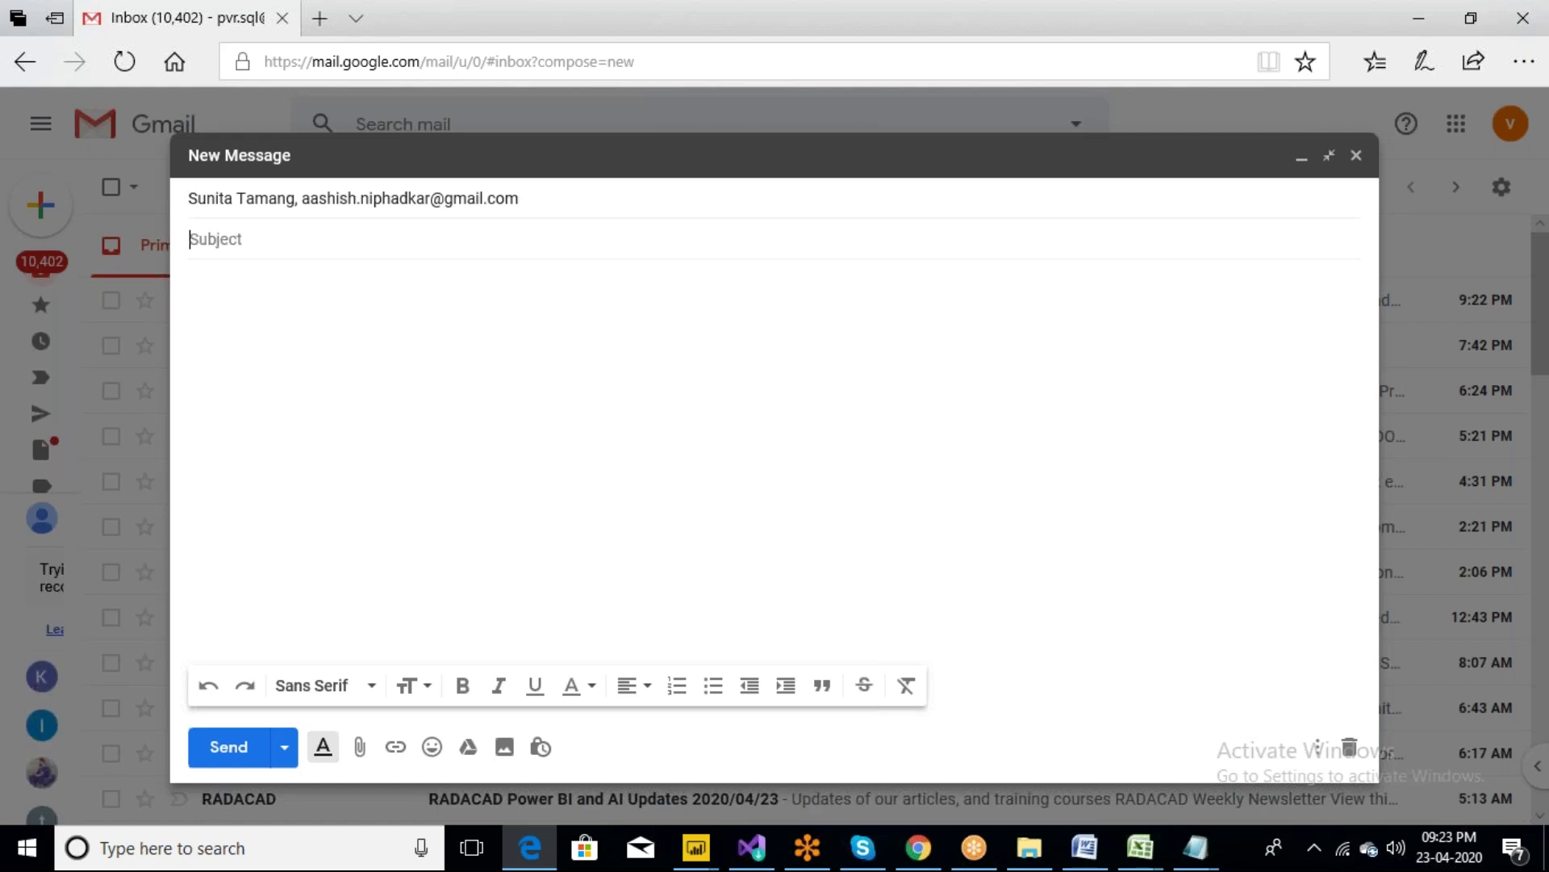
Add a third recipient's e-mail address to the message from the address suggestions for "topg"
left_click(598, 198)
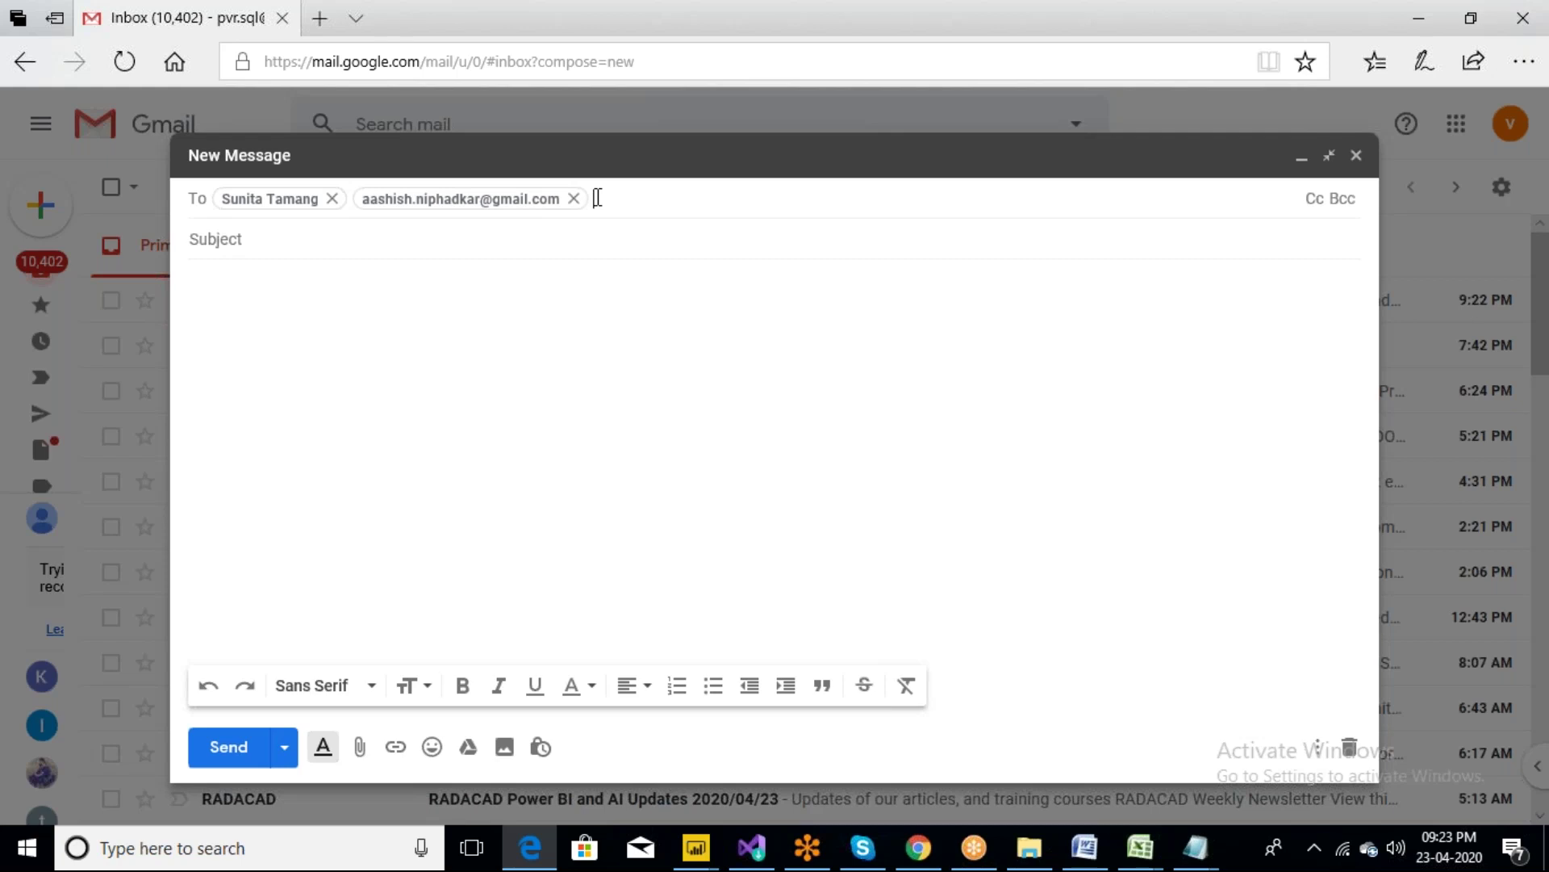
type("topg")
left_click(401, 249)
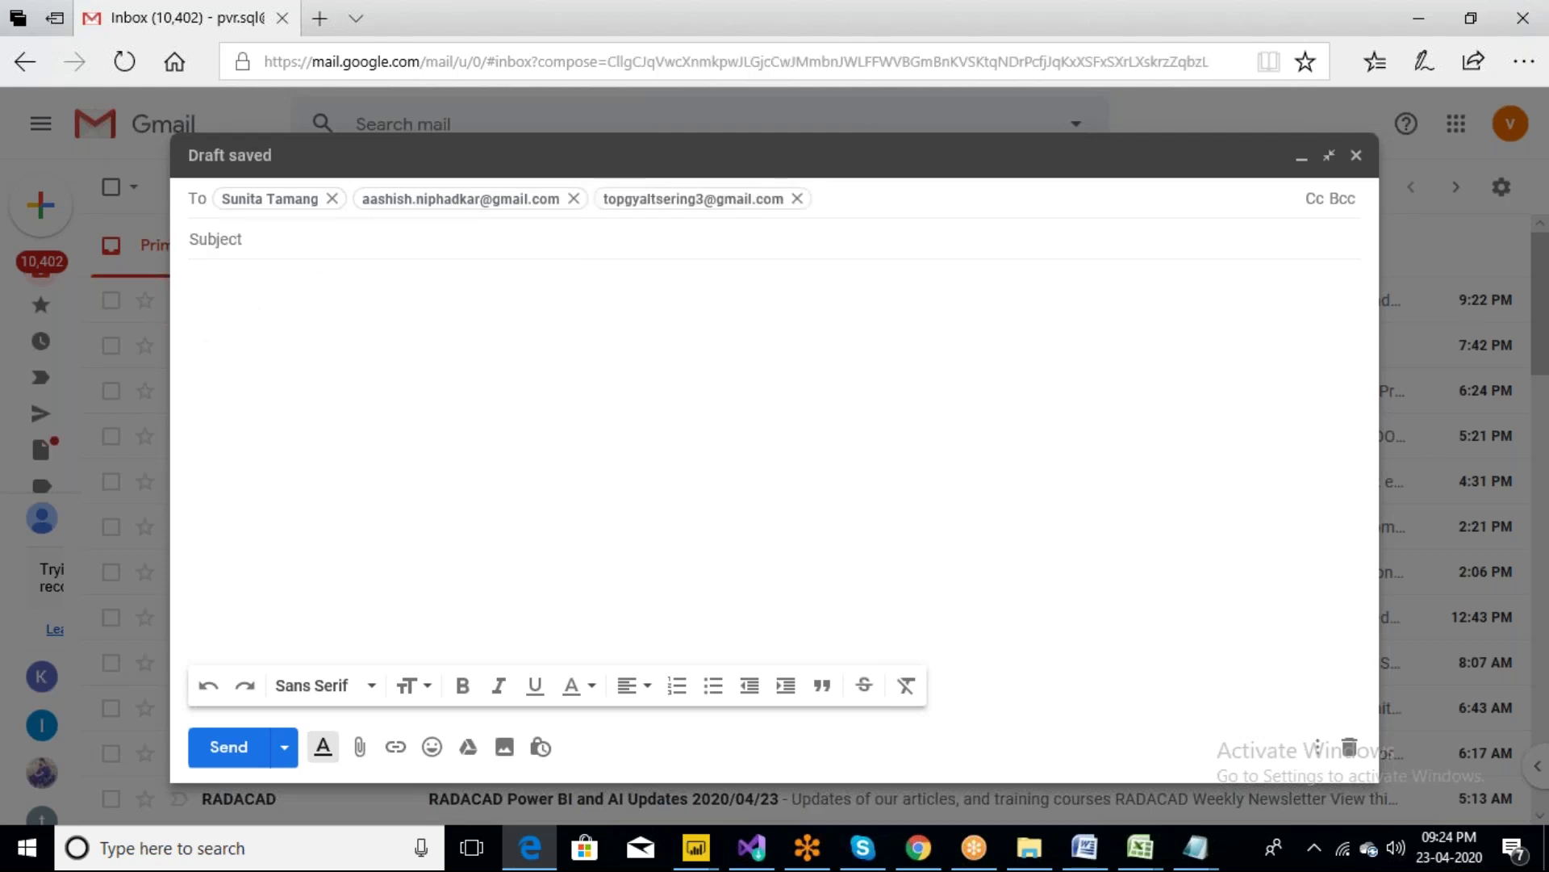
Set the message subject to "power query notes & power query Interview questions"
left_click(401, 242)
type("power")
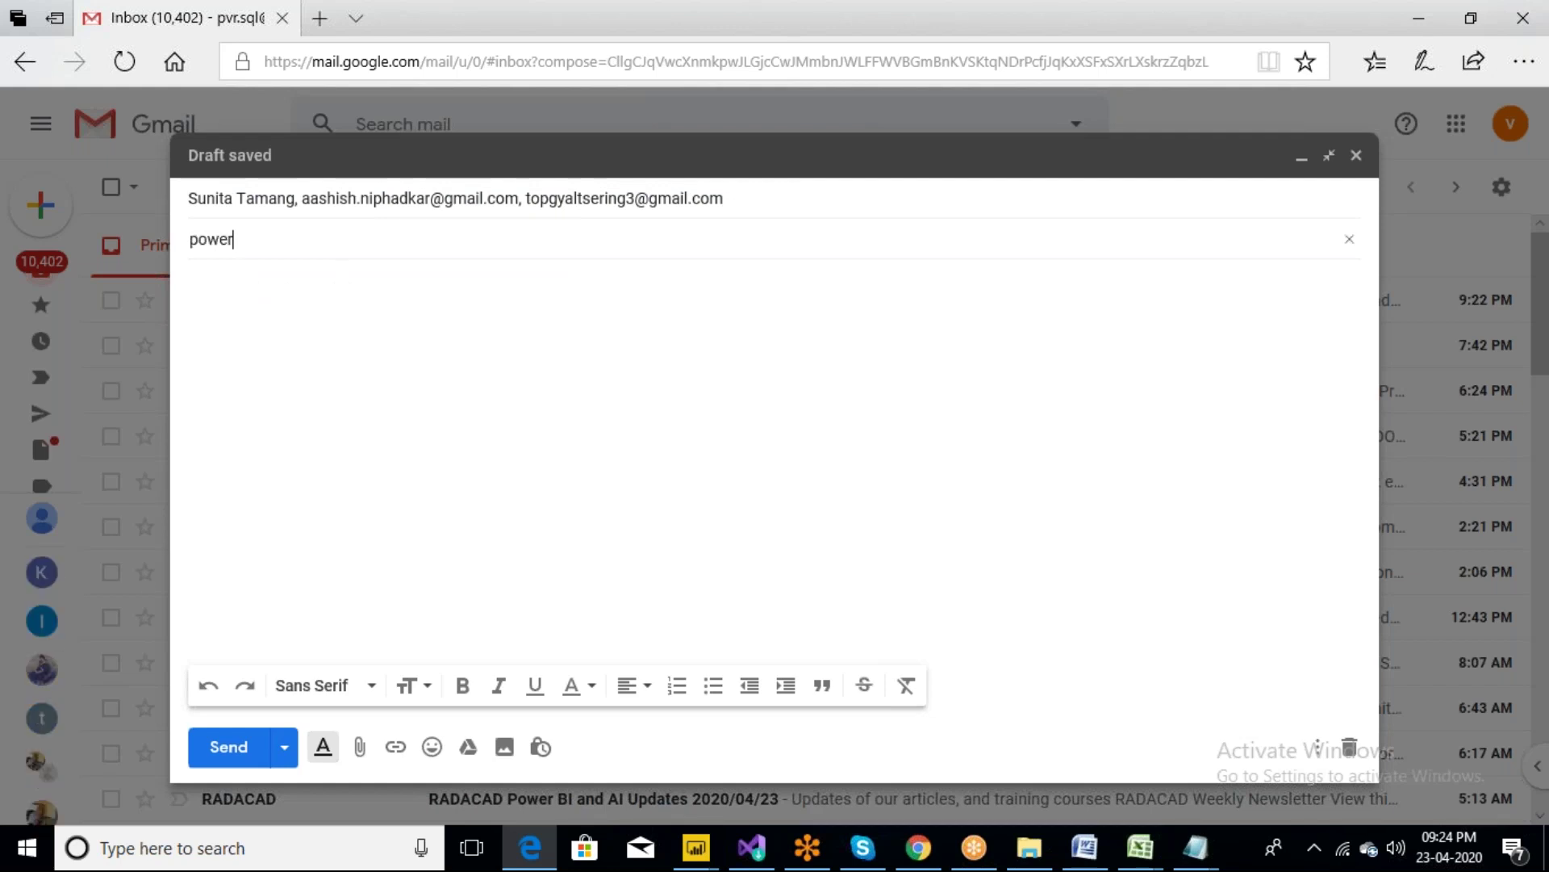
type(" query notes")
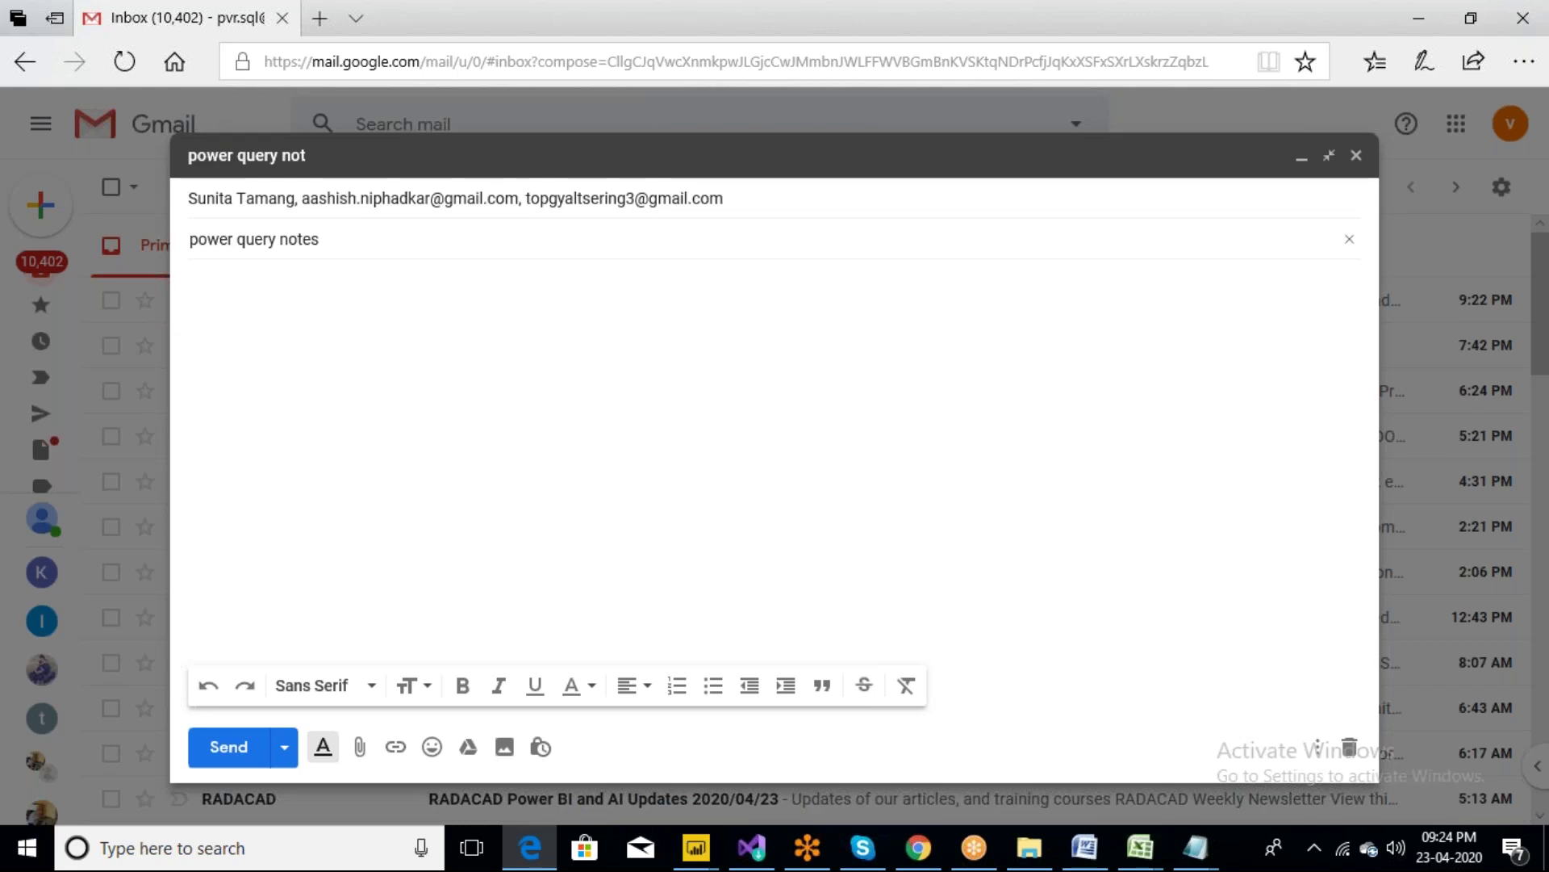
type(" & ")
type("power quer")
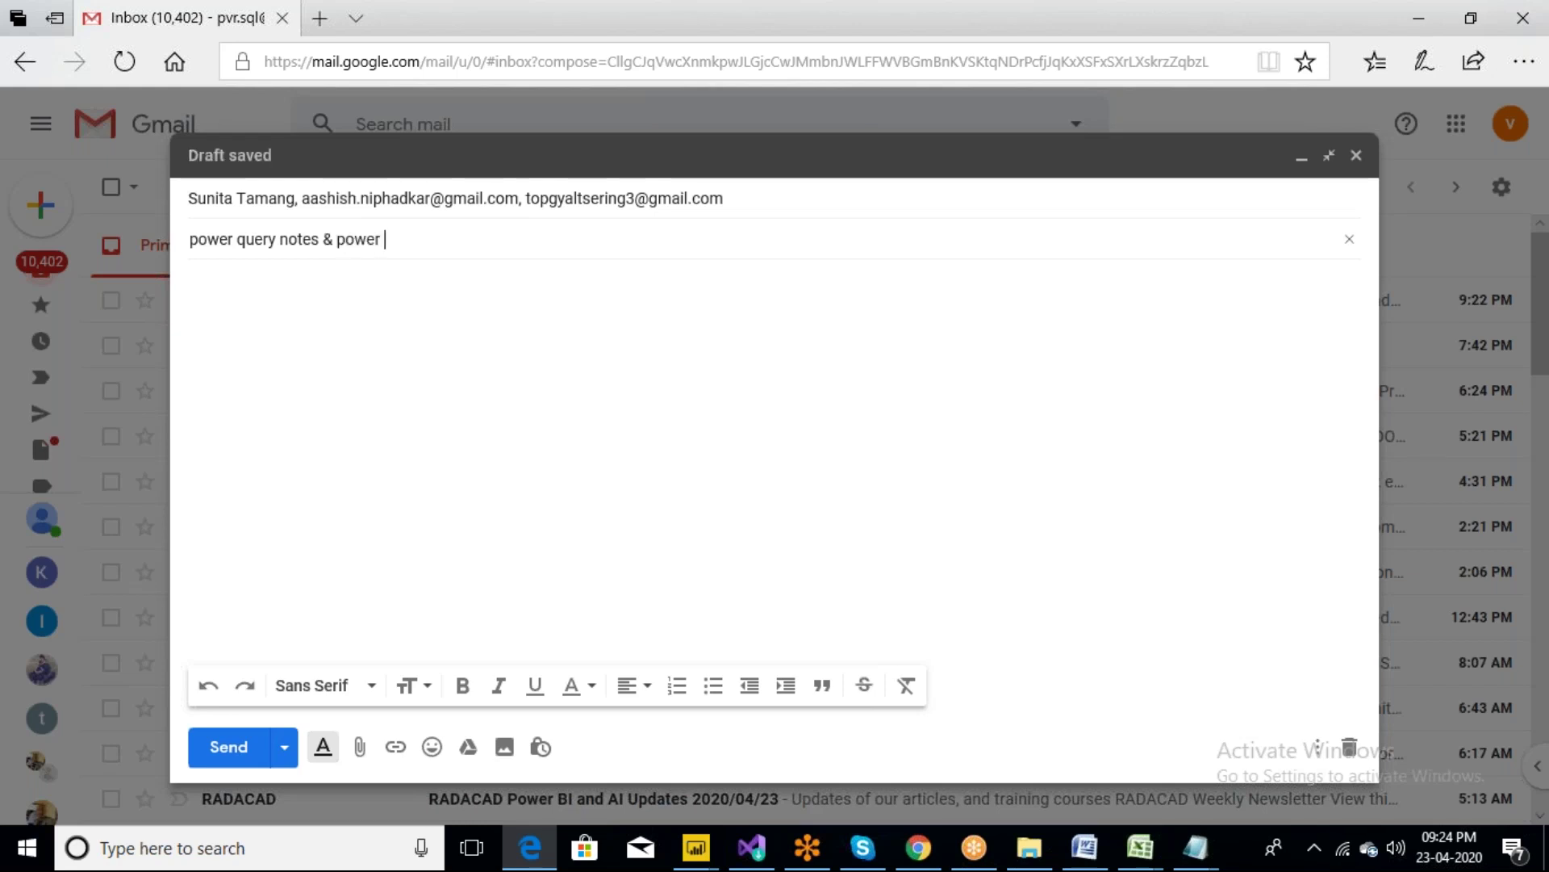
type("y Interview ")
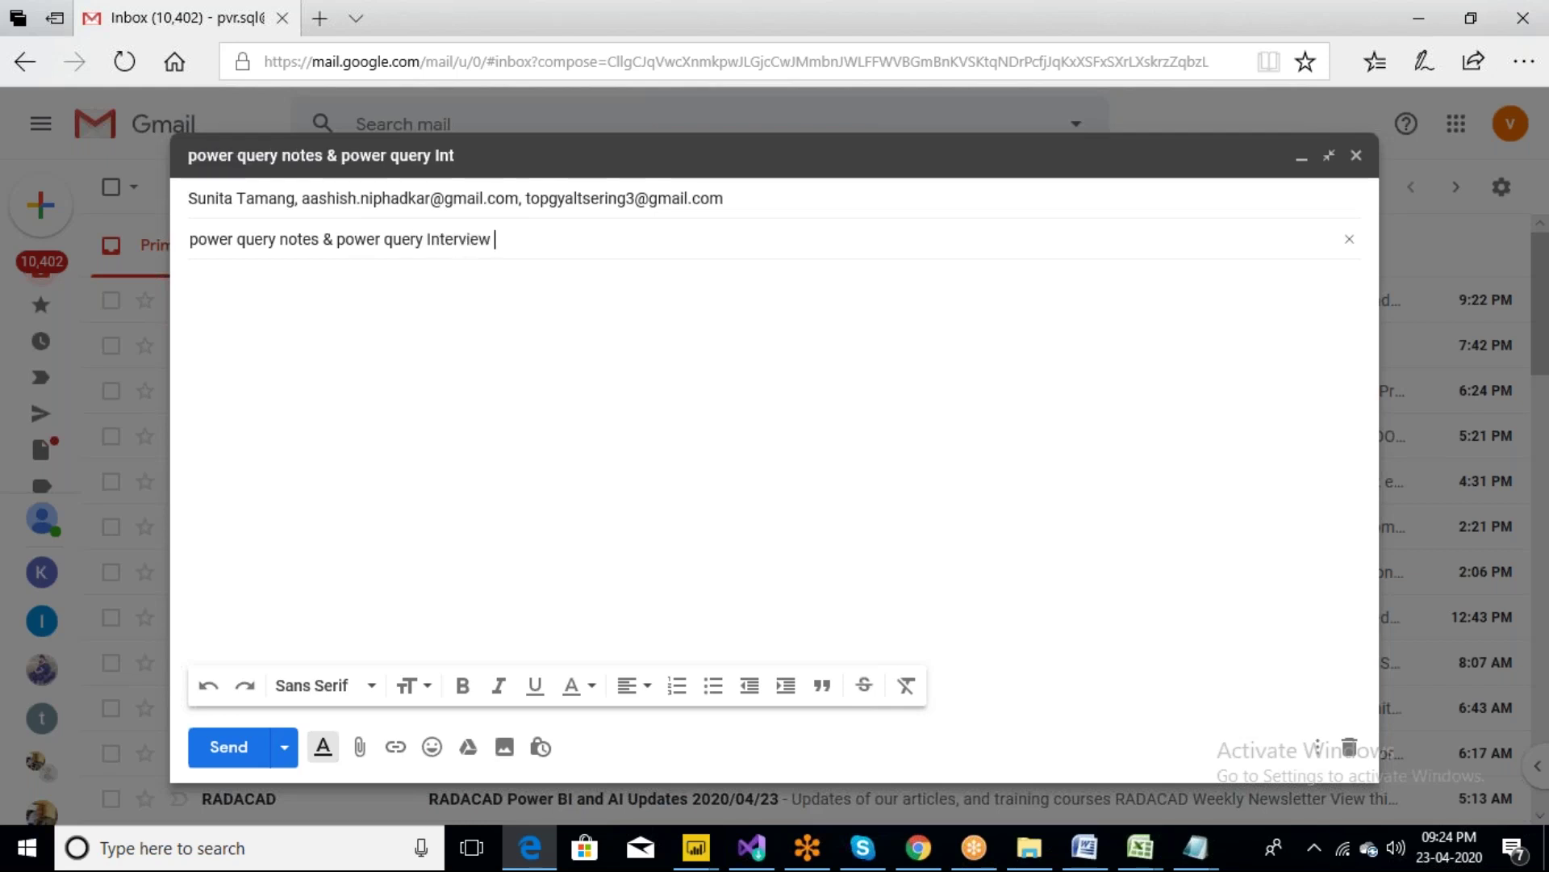
type("questions")
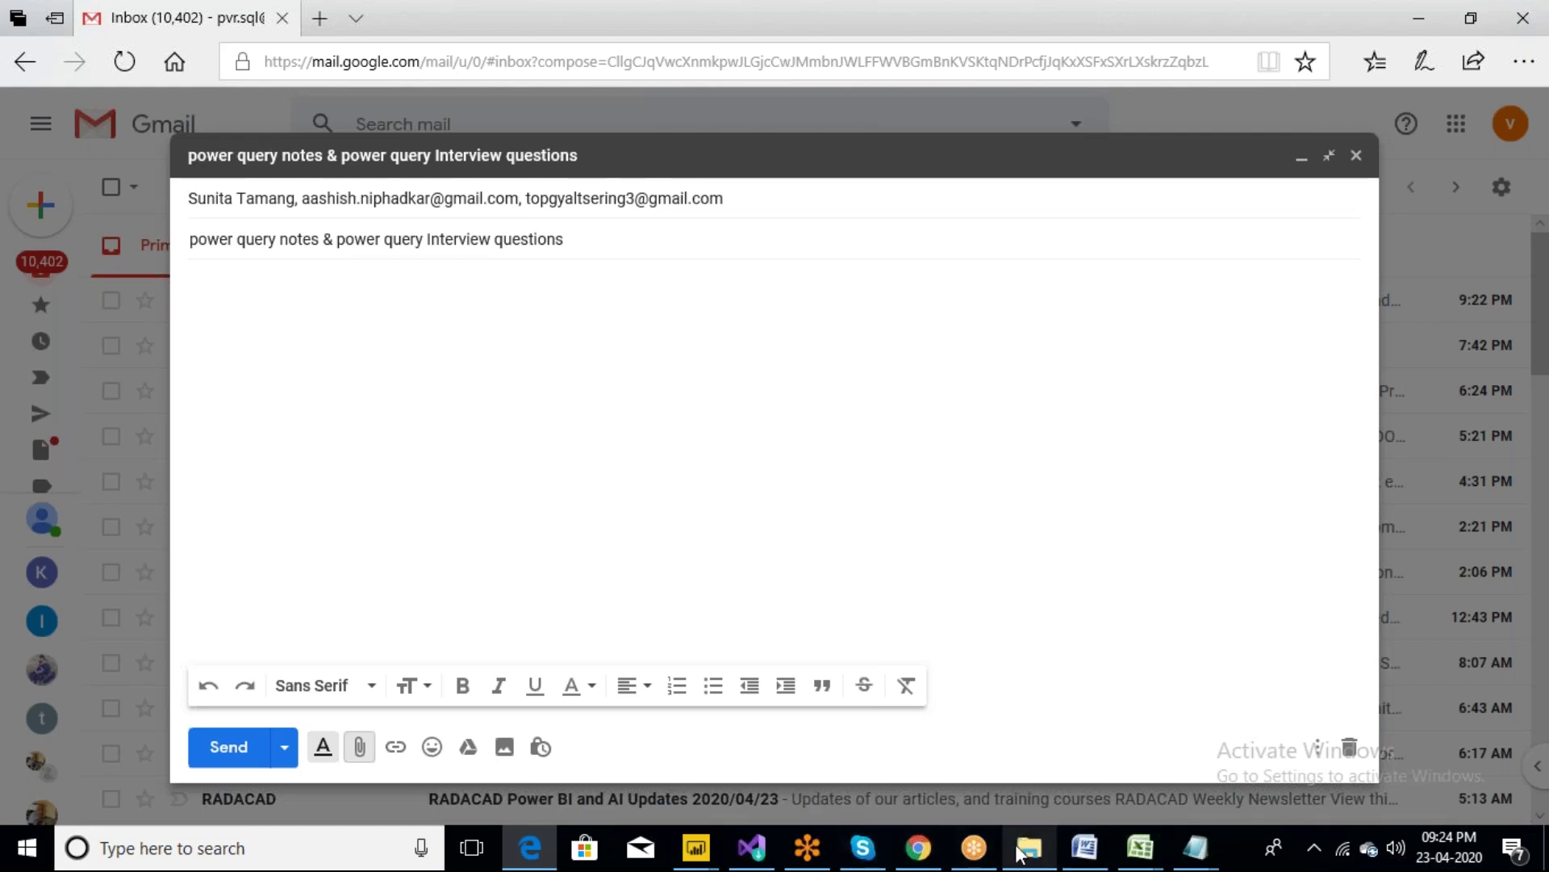
Switch to File Explorer and copy the full path of the power bi notes folder
mouse_move(1038, 853)
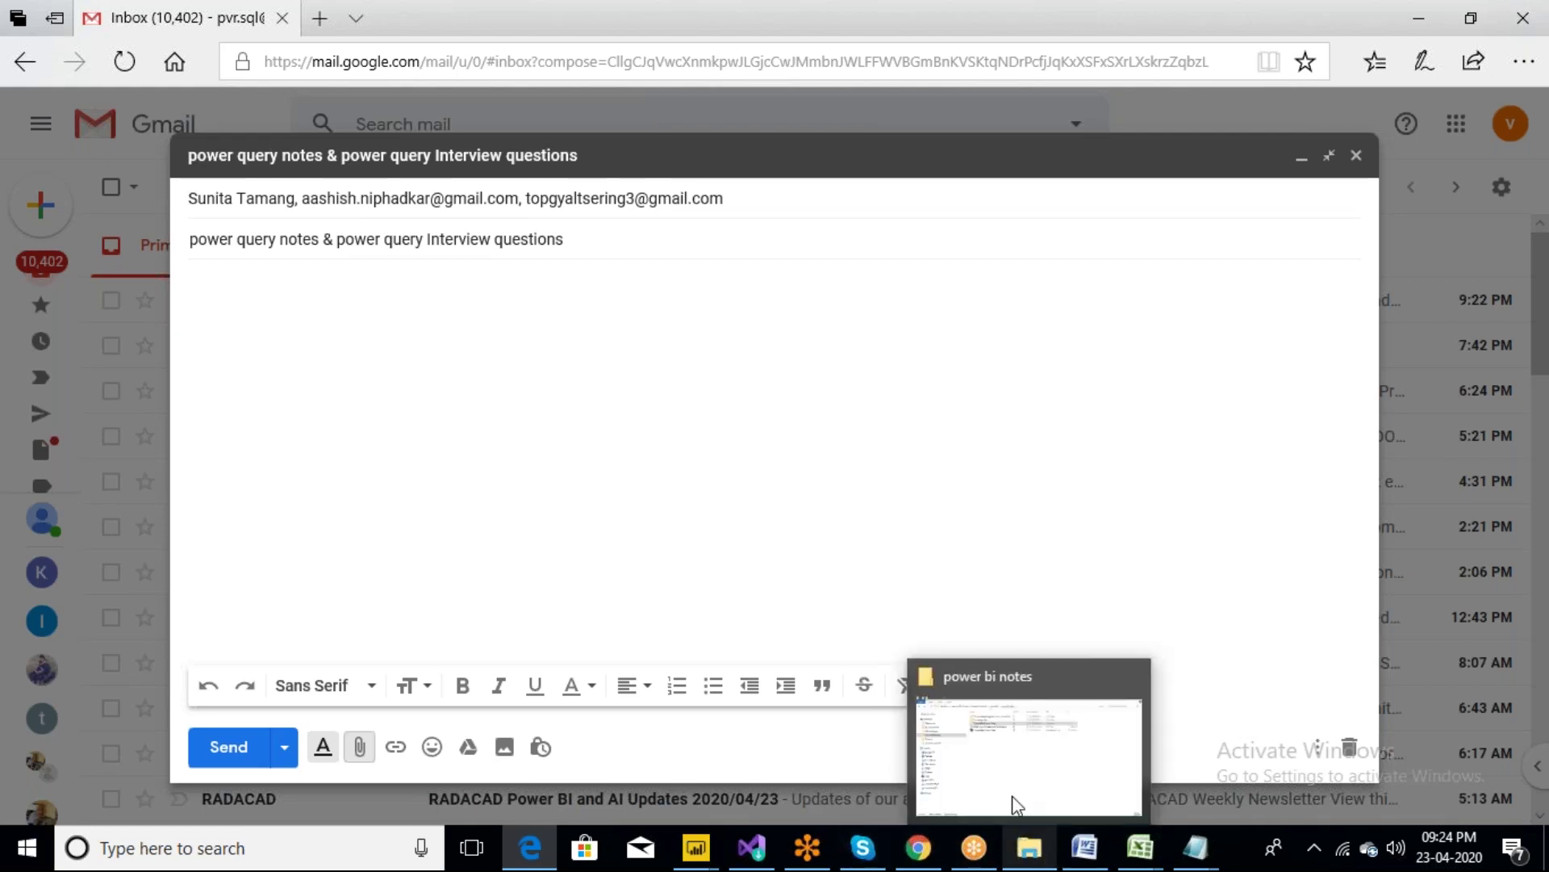
left_click(965, 726)
left_click(699, 81)
key("ctrl+c")
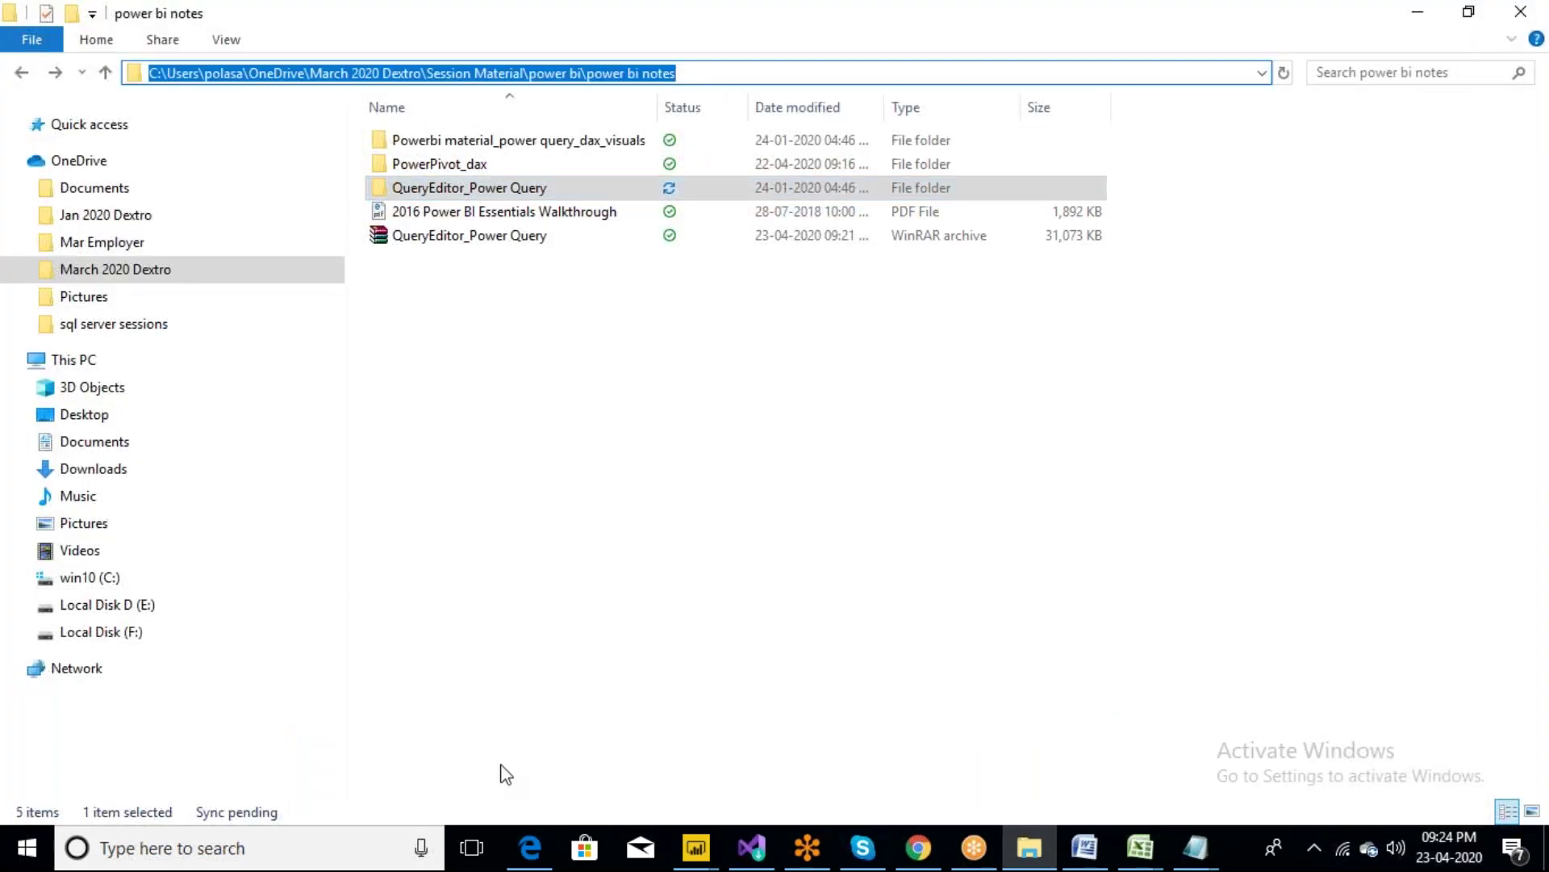
Return to the Gmail message and attach the QueryEditor_Power Query archive from the copied power bi notes path
left_click(531, 852)
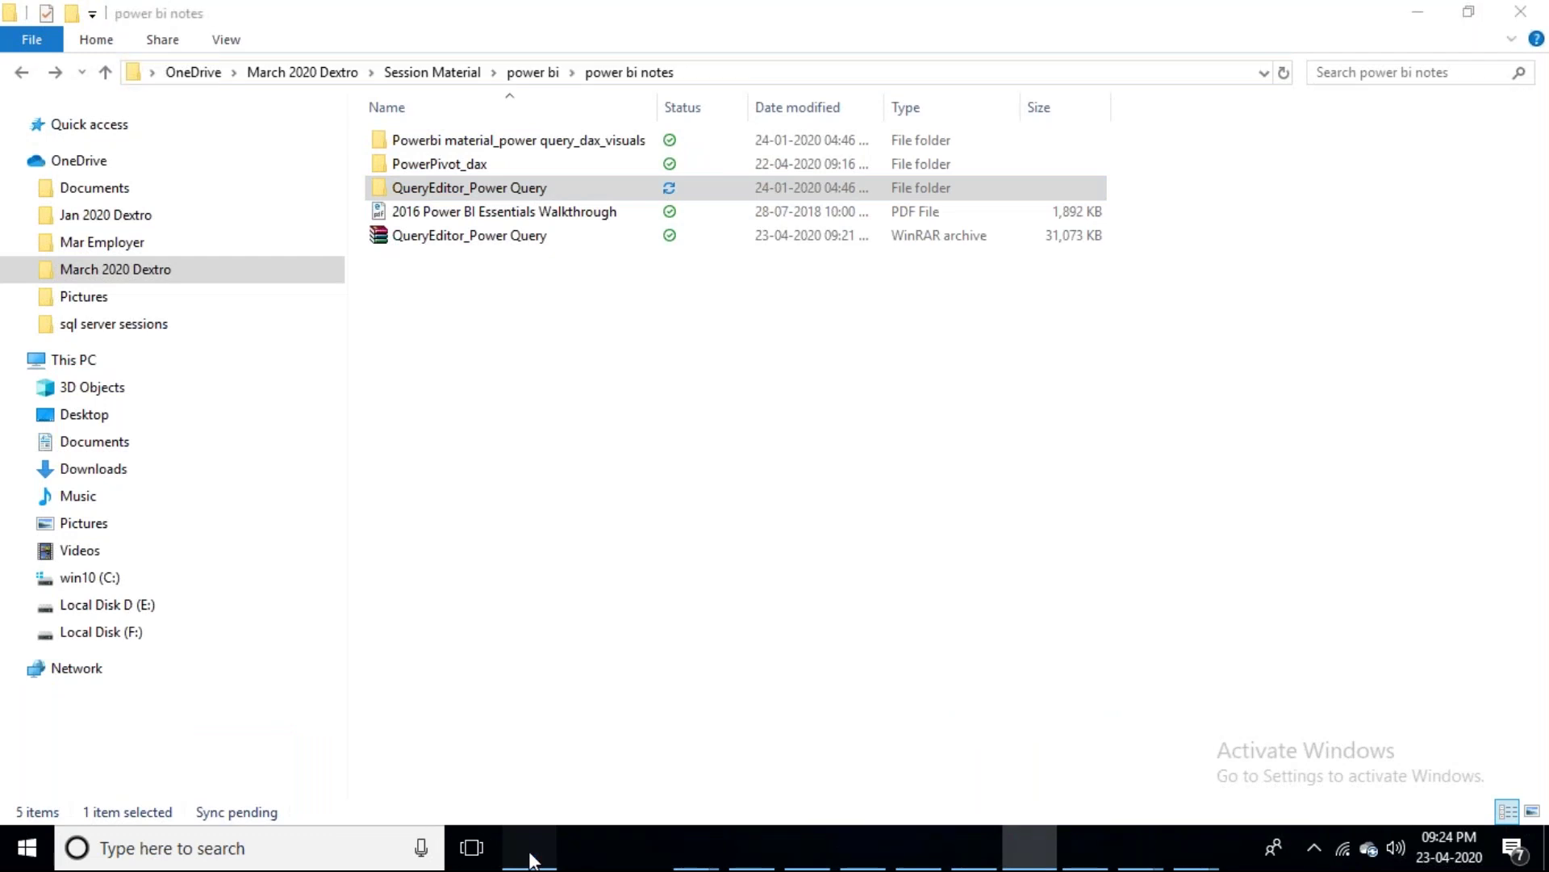
key("alt+d")
key("ctrl+v")
key("Return")
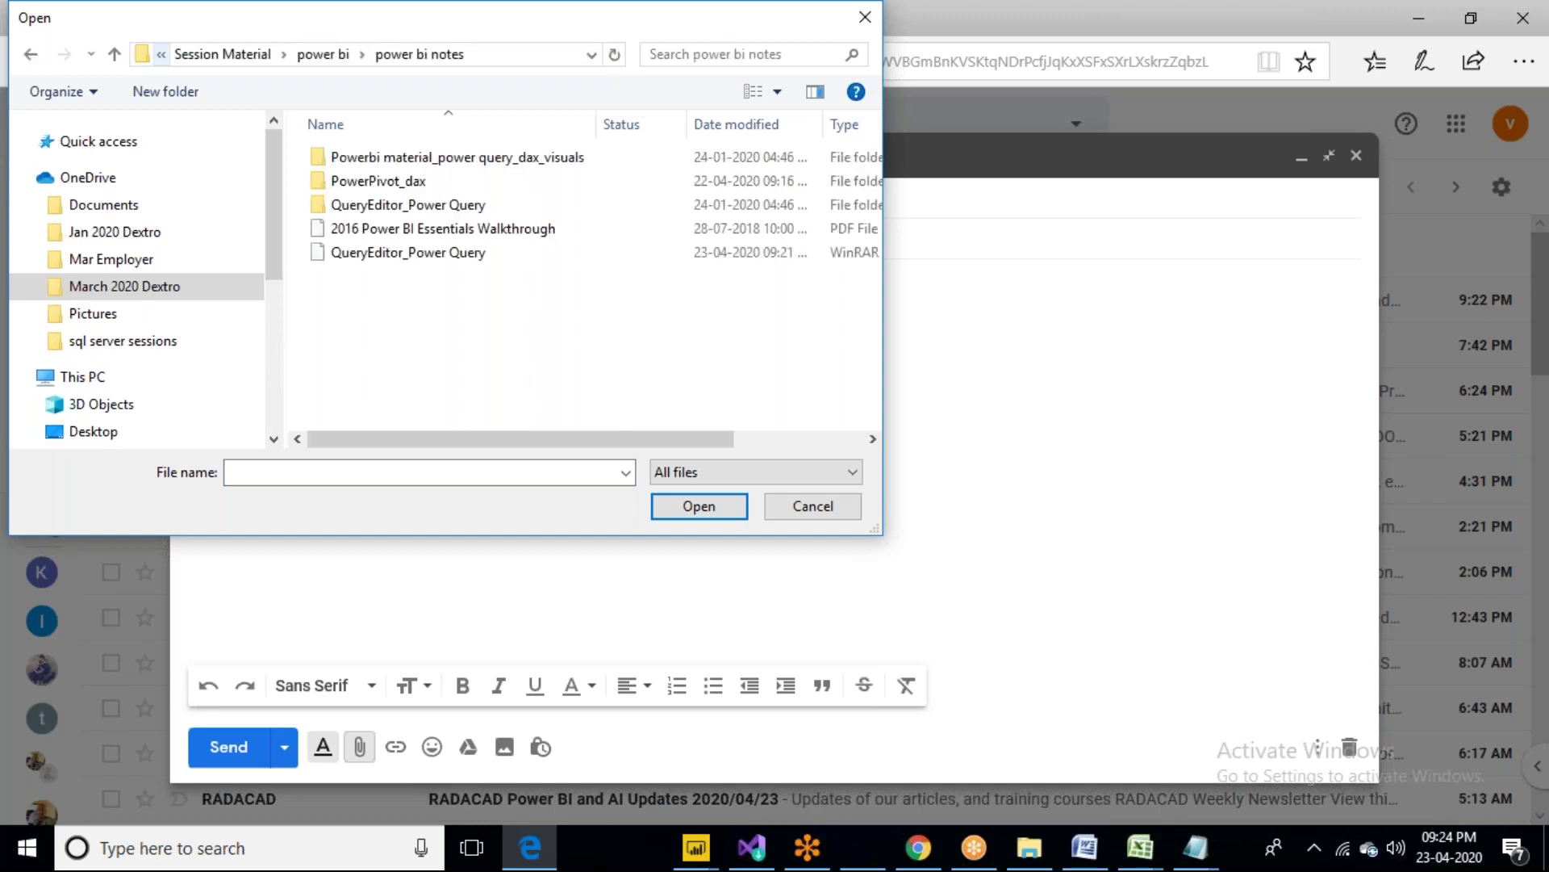
left_click(415, 252)
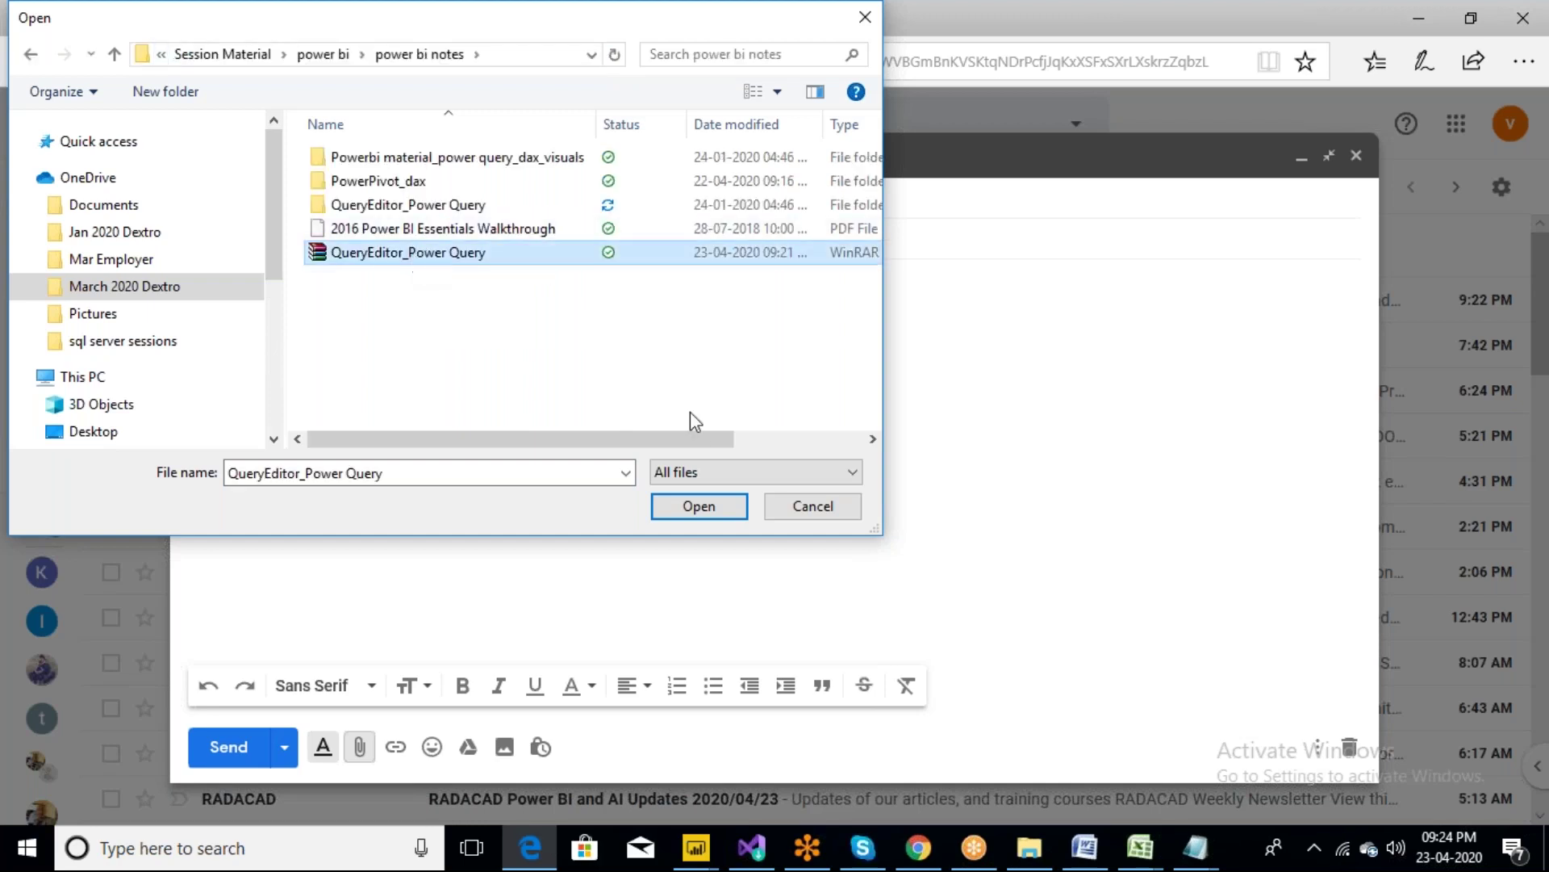
left_click(695, 508)
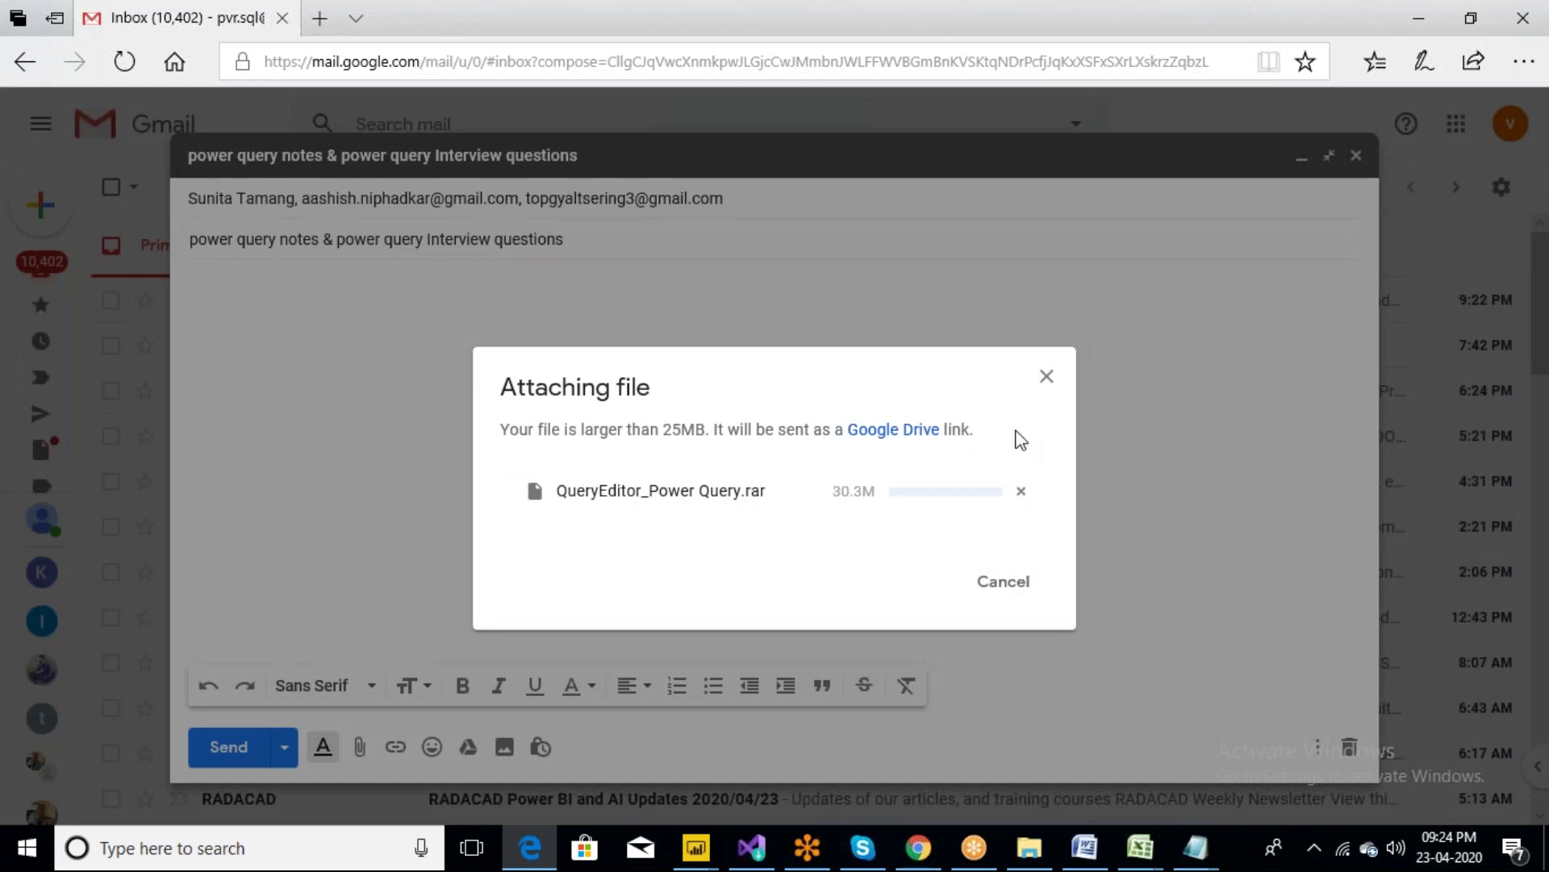
Cancel the QueryEditor_Power Query.rar upload and attach the 2016 Power BI Essentials Walkthrough PDF from the power bi notes folder
left_click(1046, 386)
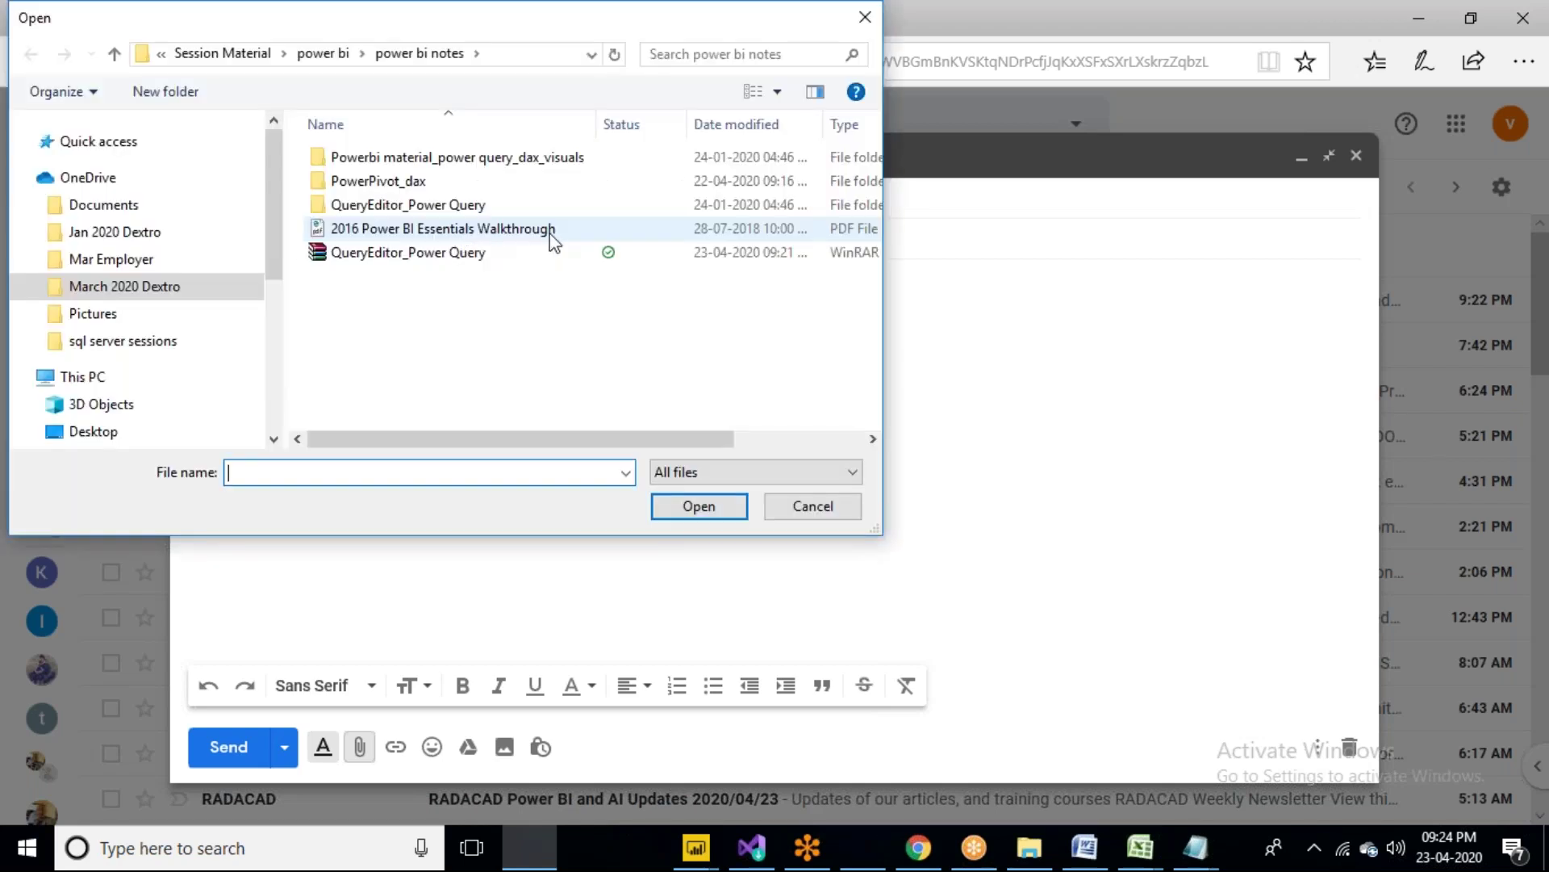
left_click(547, 233)
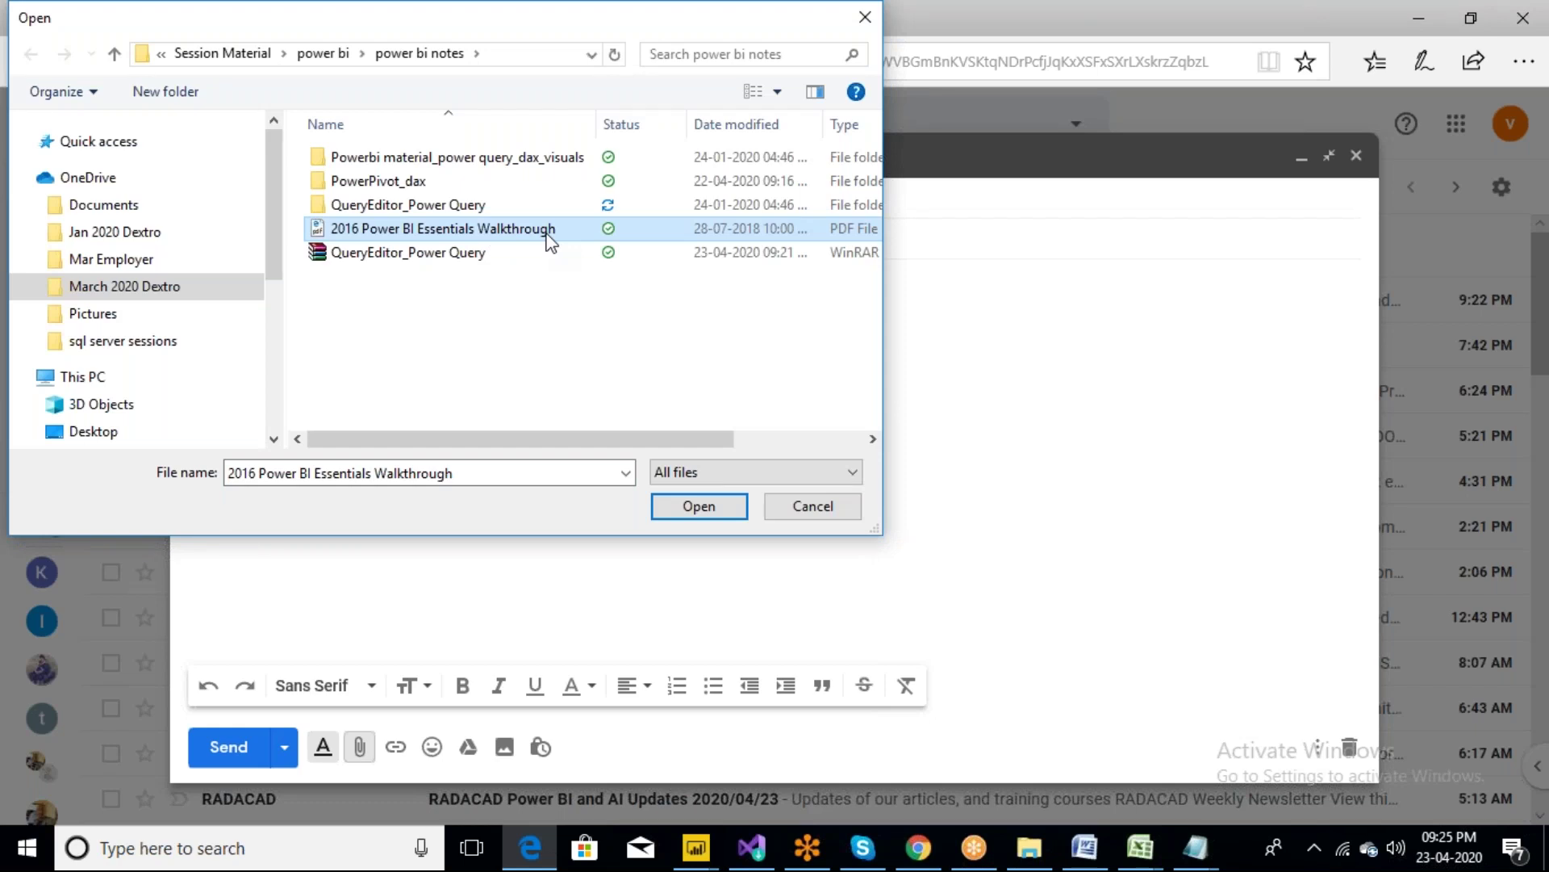
left_click(695, 514)
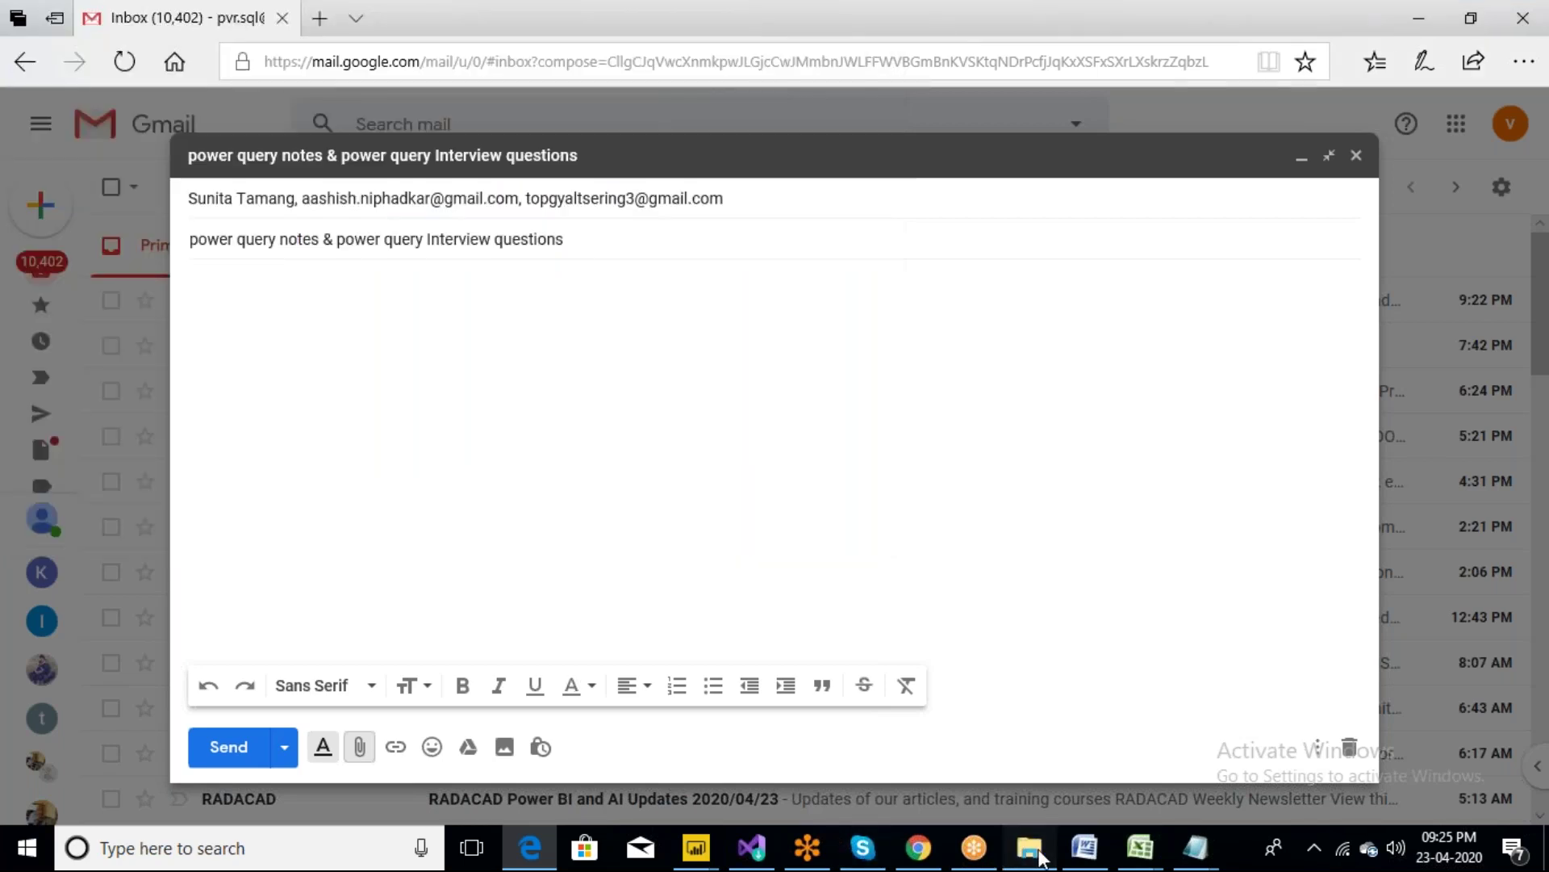
Switch to File Explorer and open the Interview questions folder inside March 2020 Dextro
left_click(1033, 849)
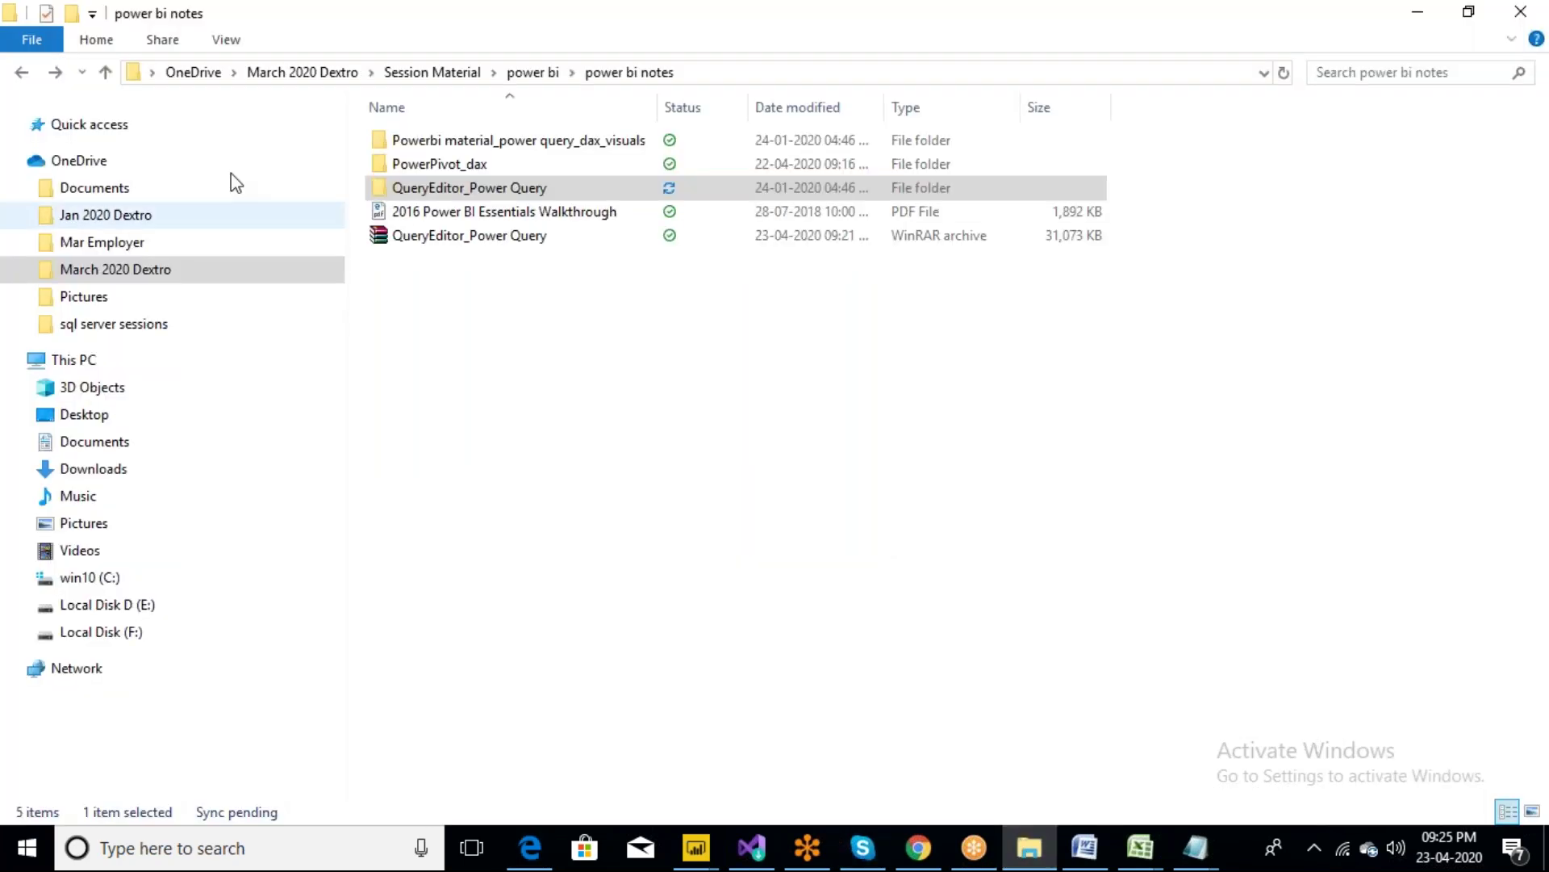
left_click(128, 274)
left_click(448, 235)
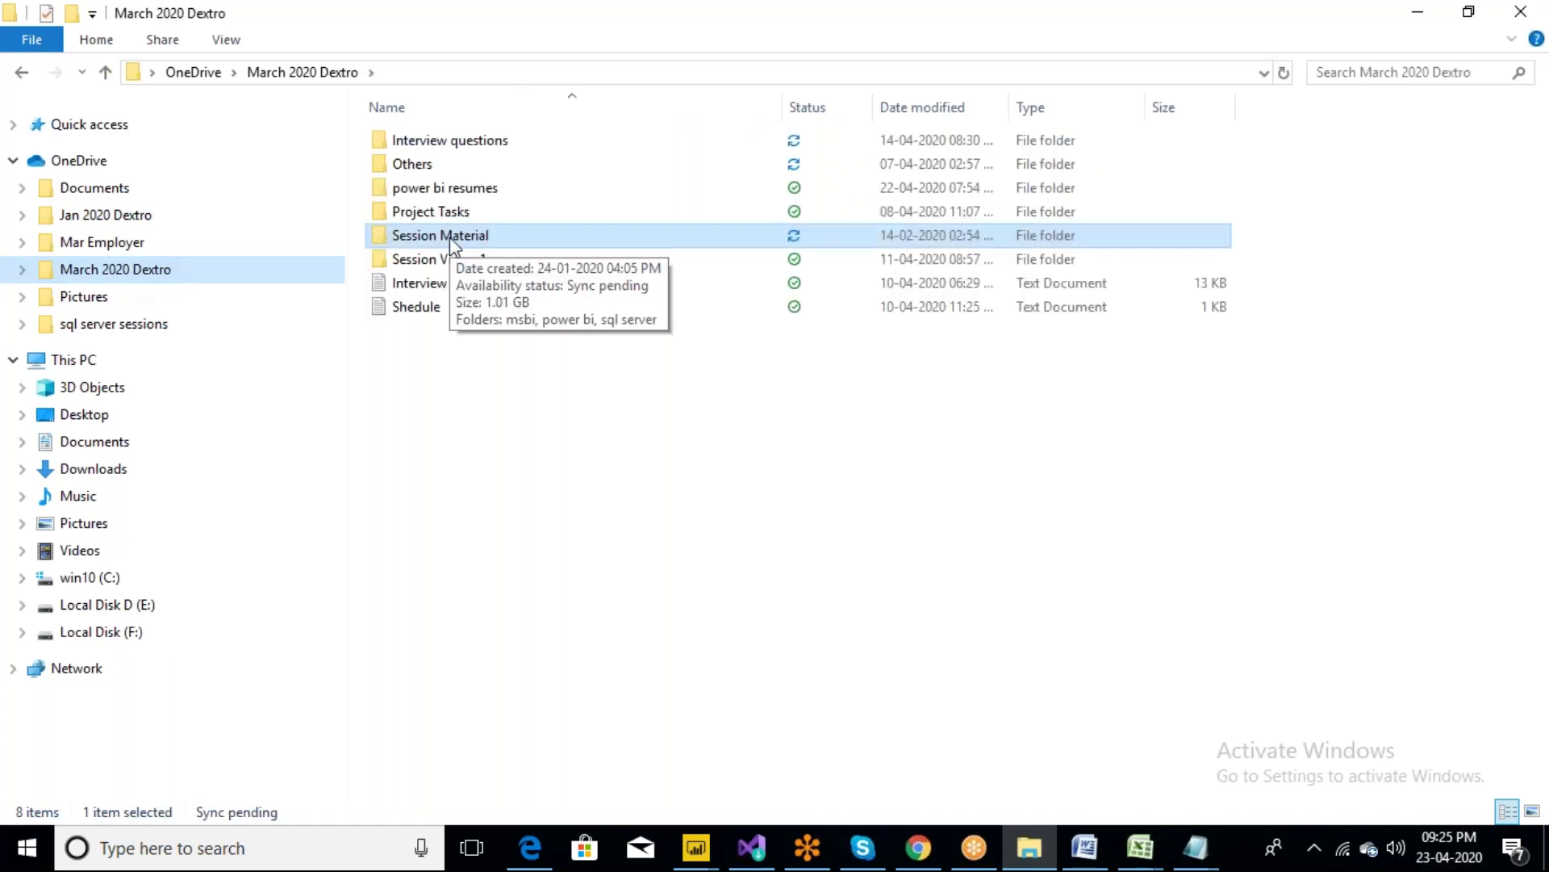
double_click(449, 236)
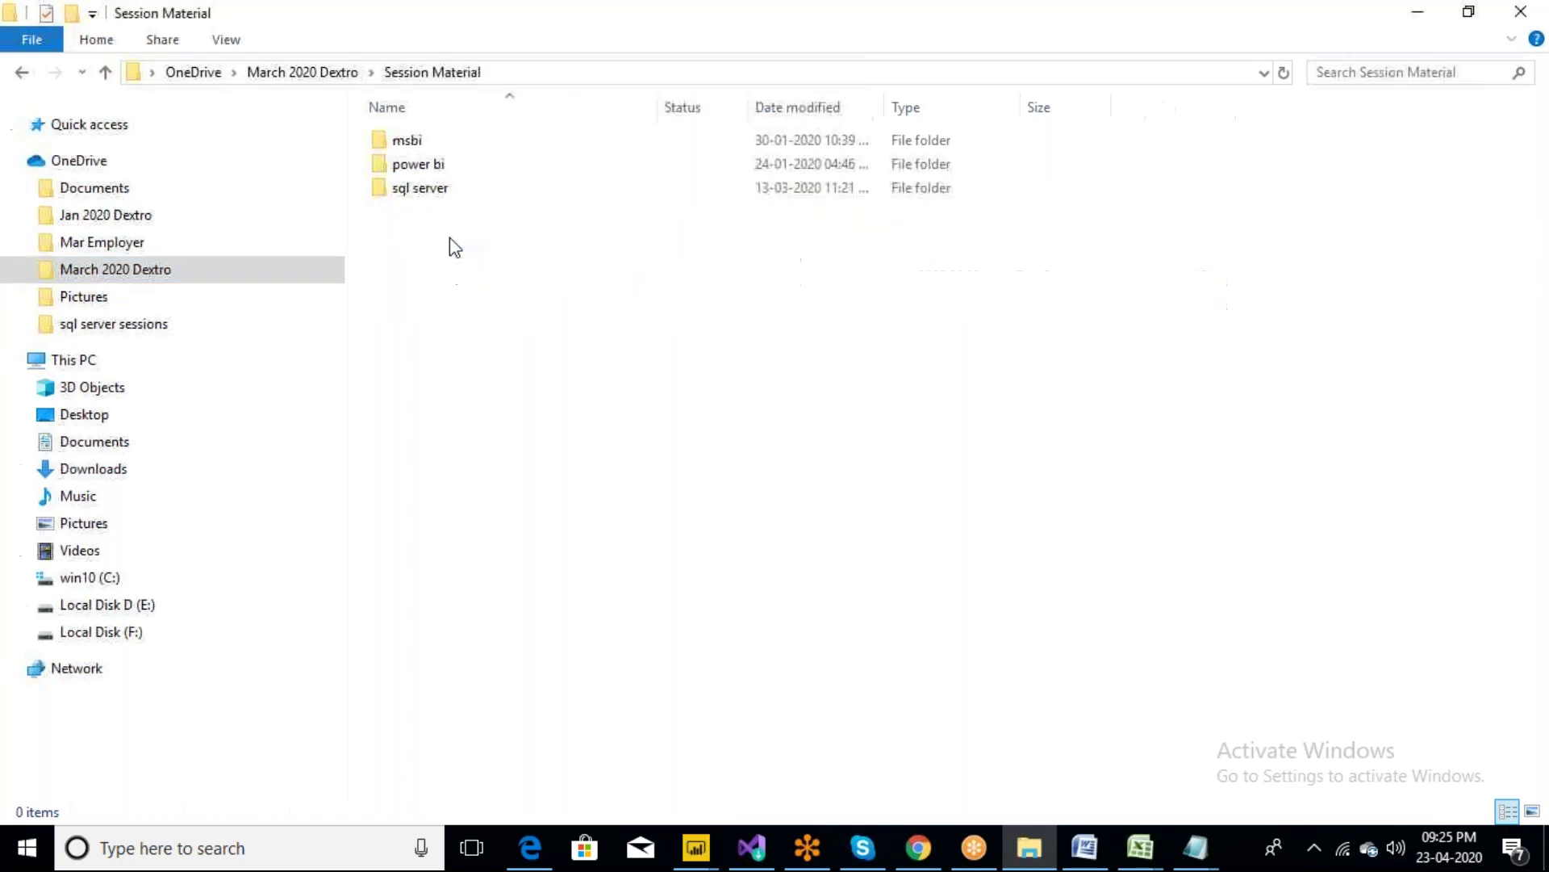
key("alt+Left")
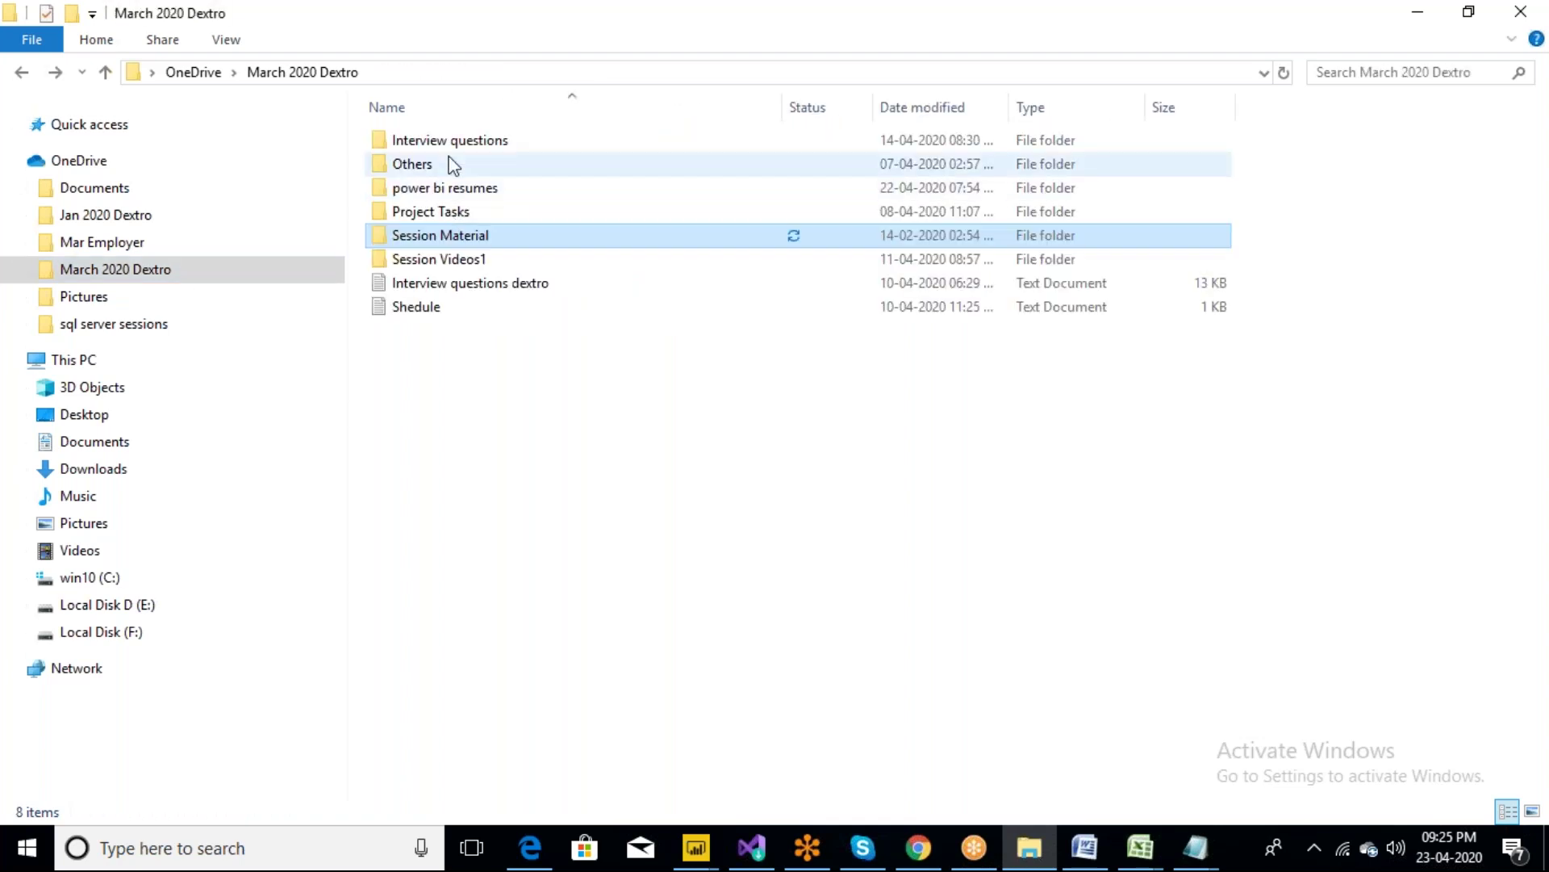
left_click(444, 143)
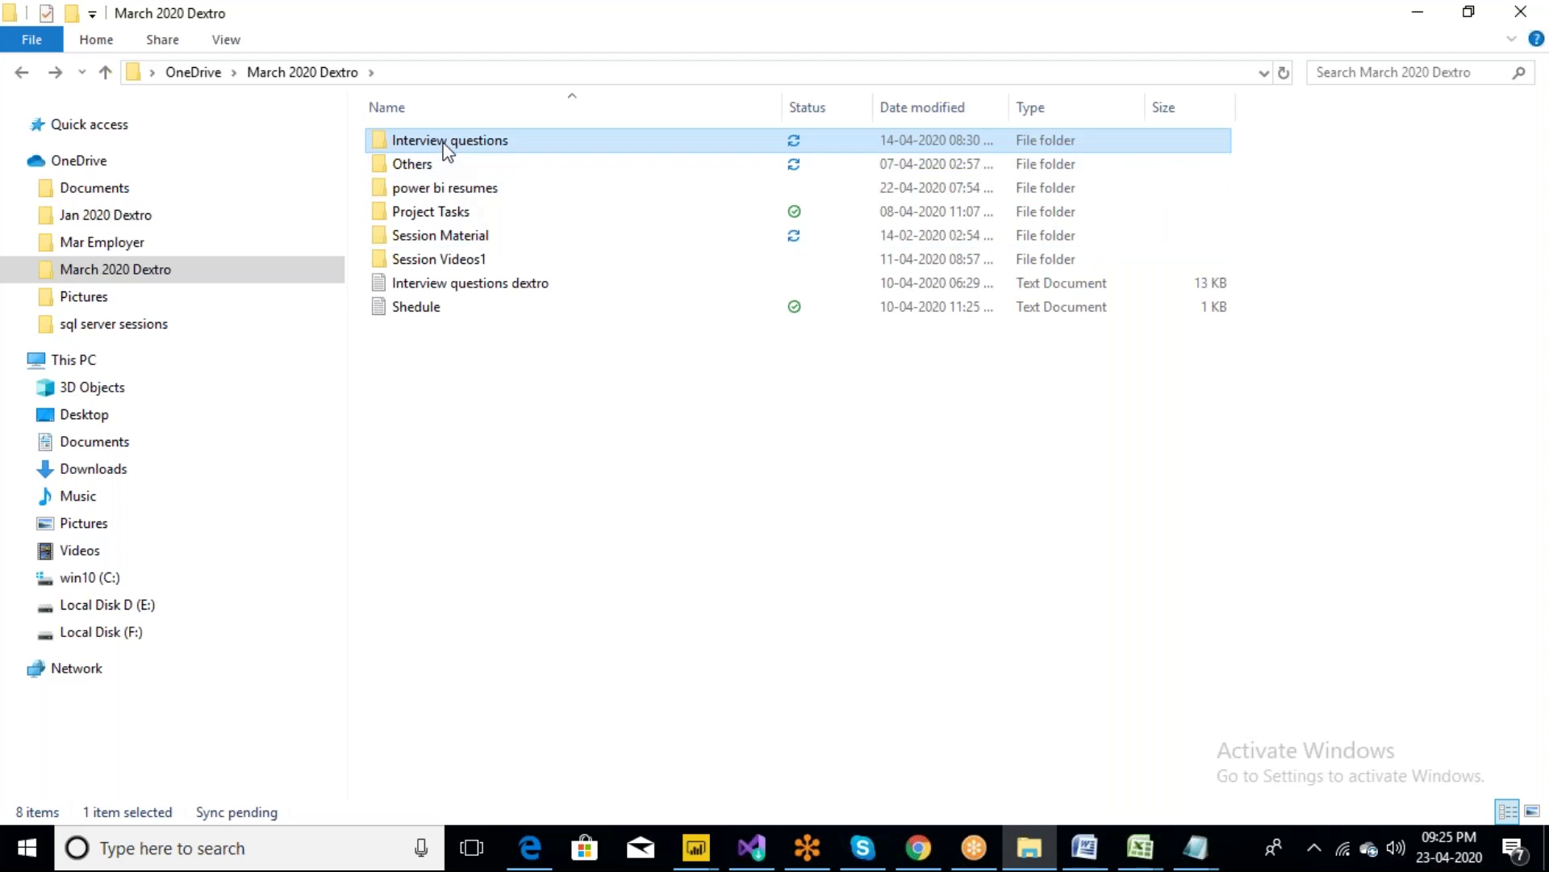
double_click(445, 143)
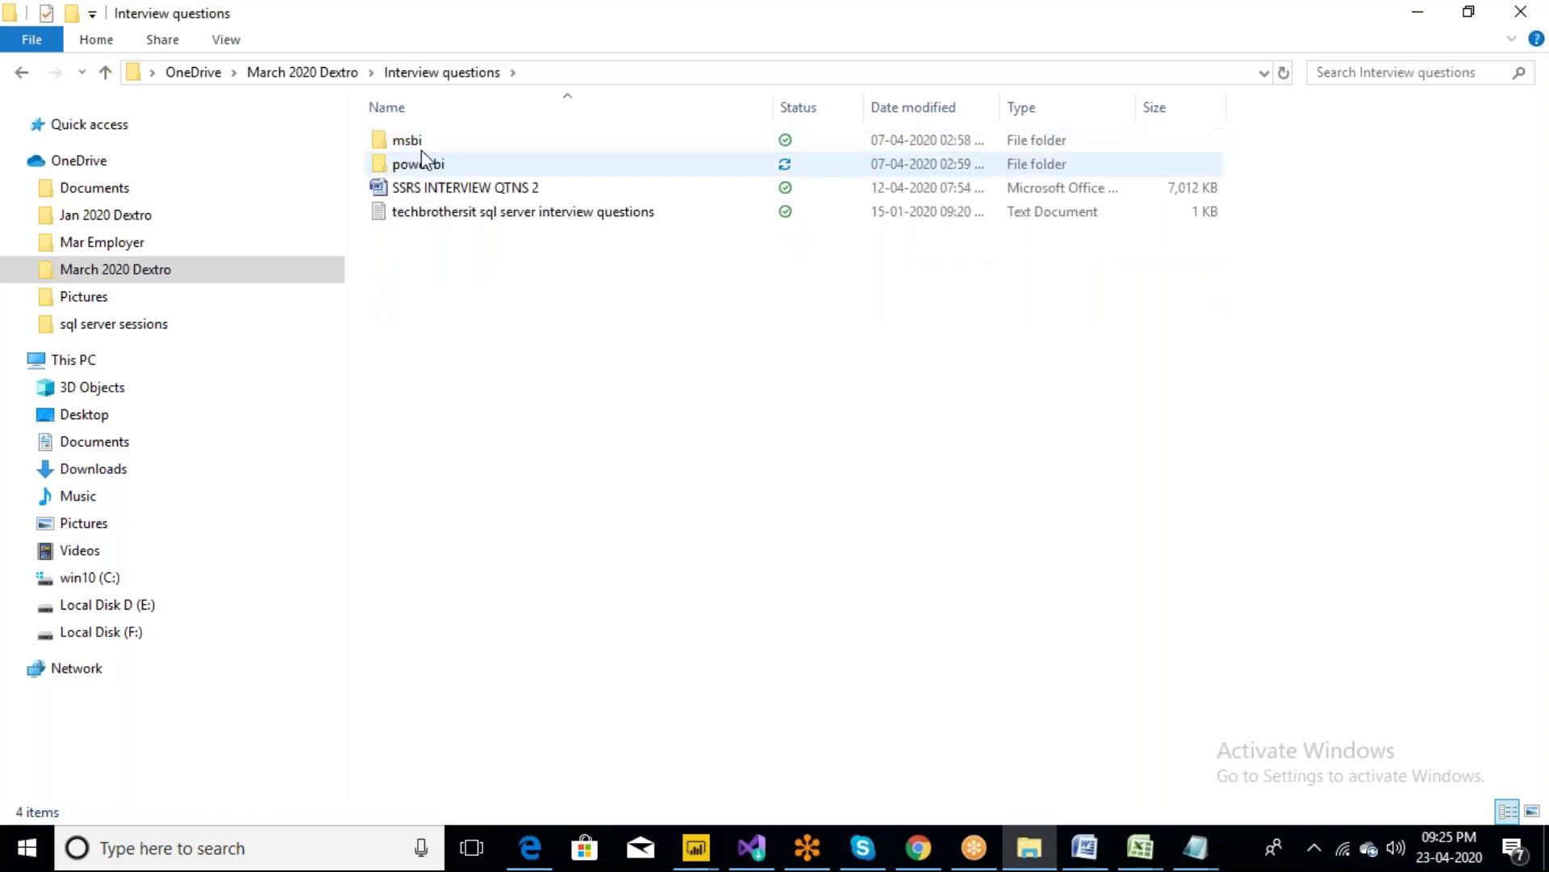
Go through power bi and Imp Real time Interview Questions to the Power Query IQ's folder and copy its full path
left_click(418, 164)
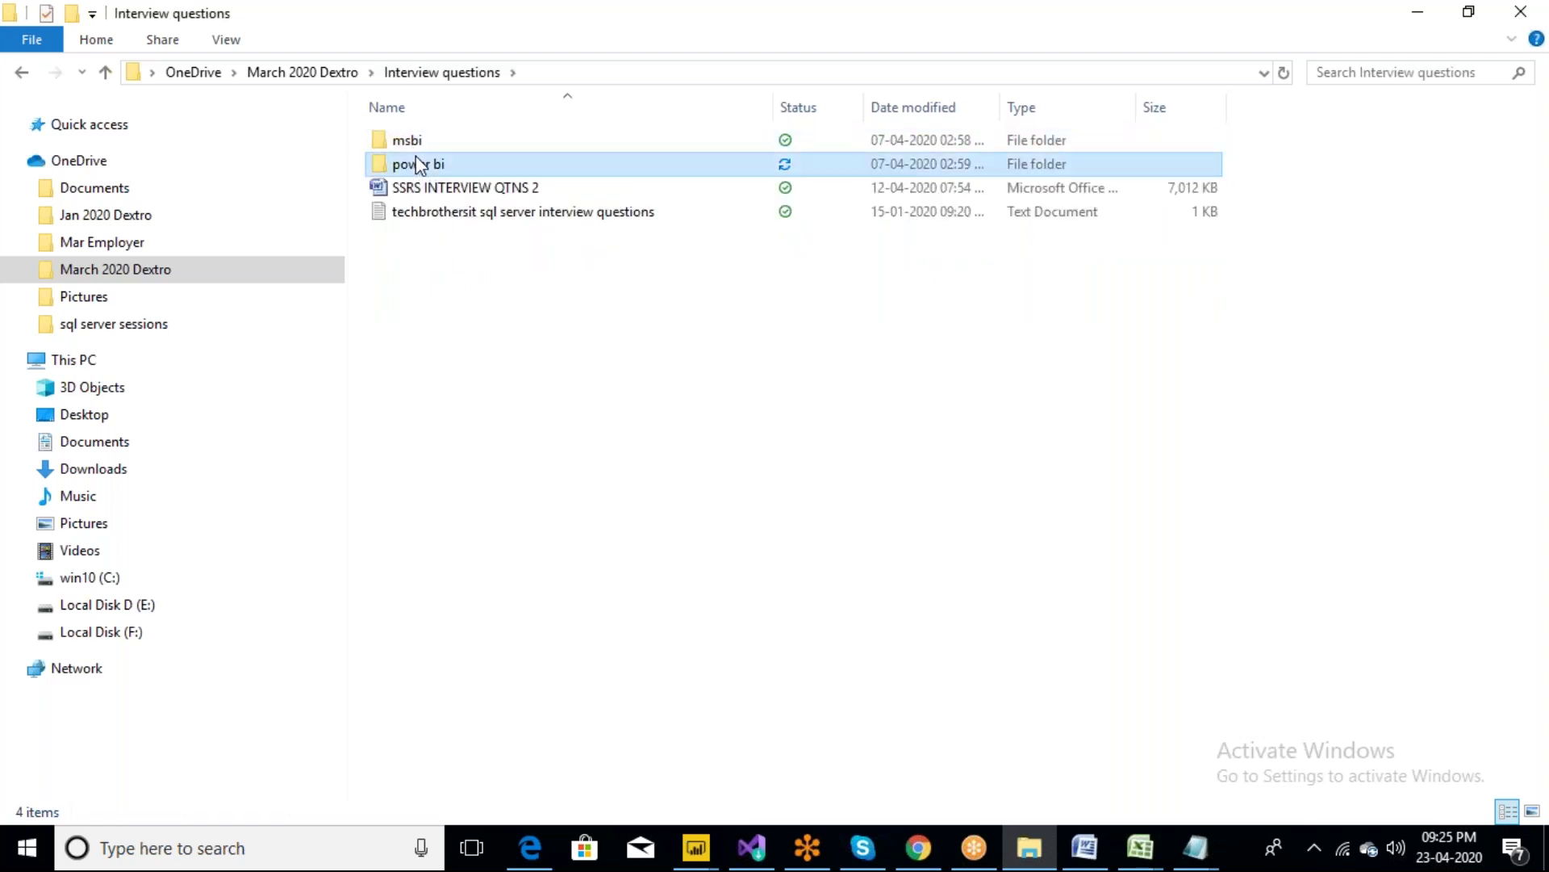
double_click(418, 164)
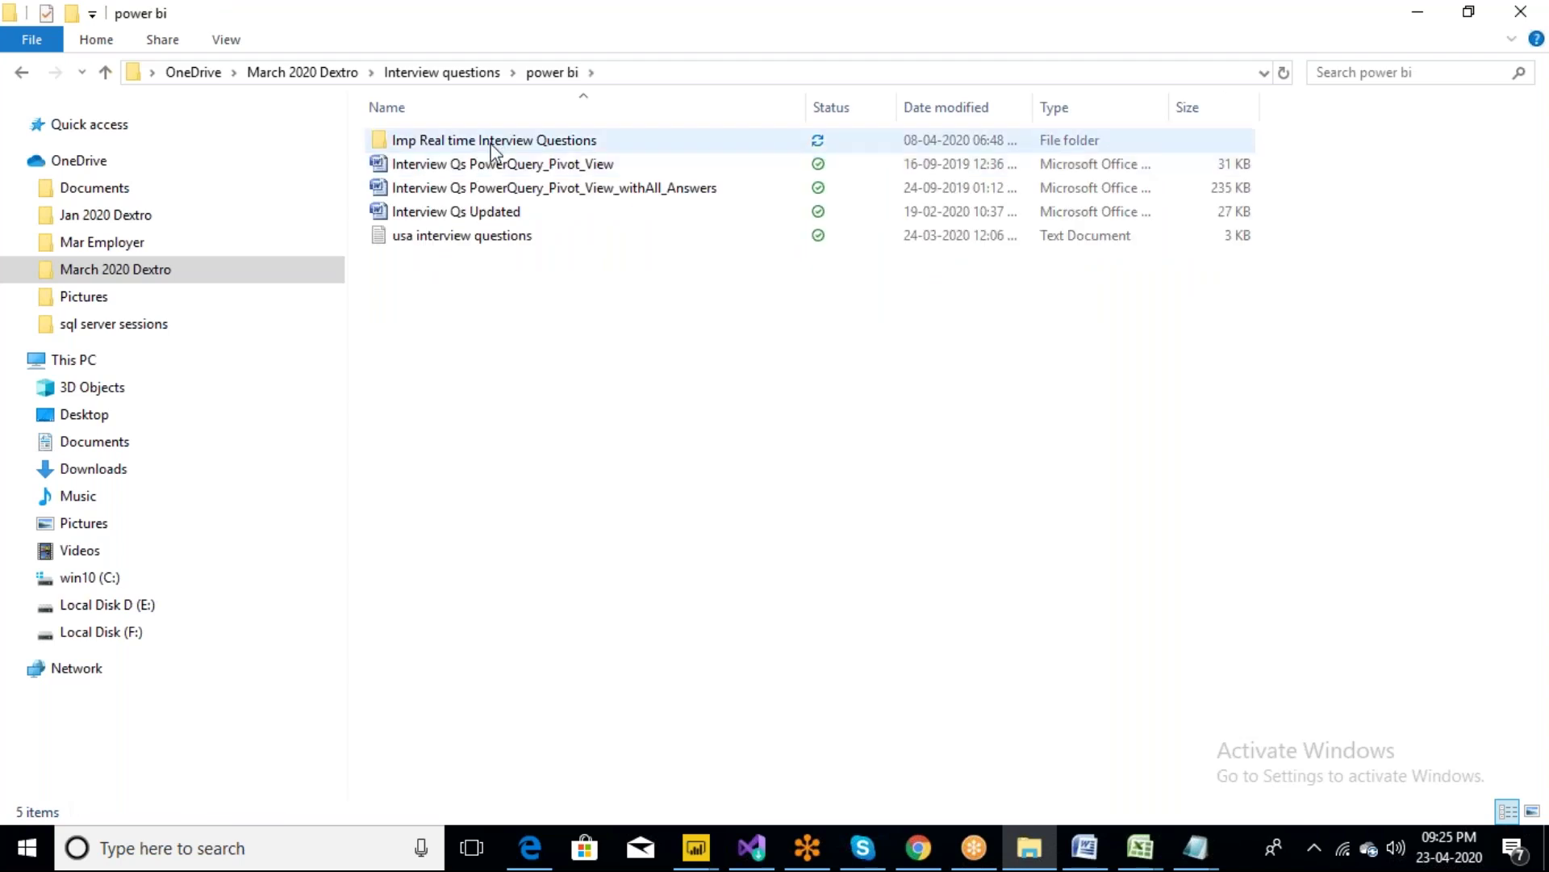
double_click(489, 143)
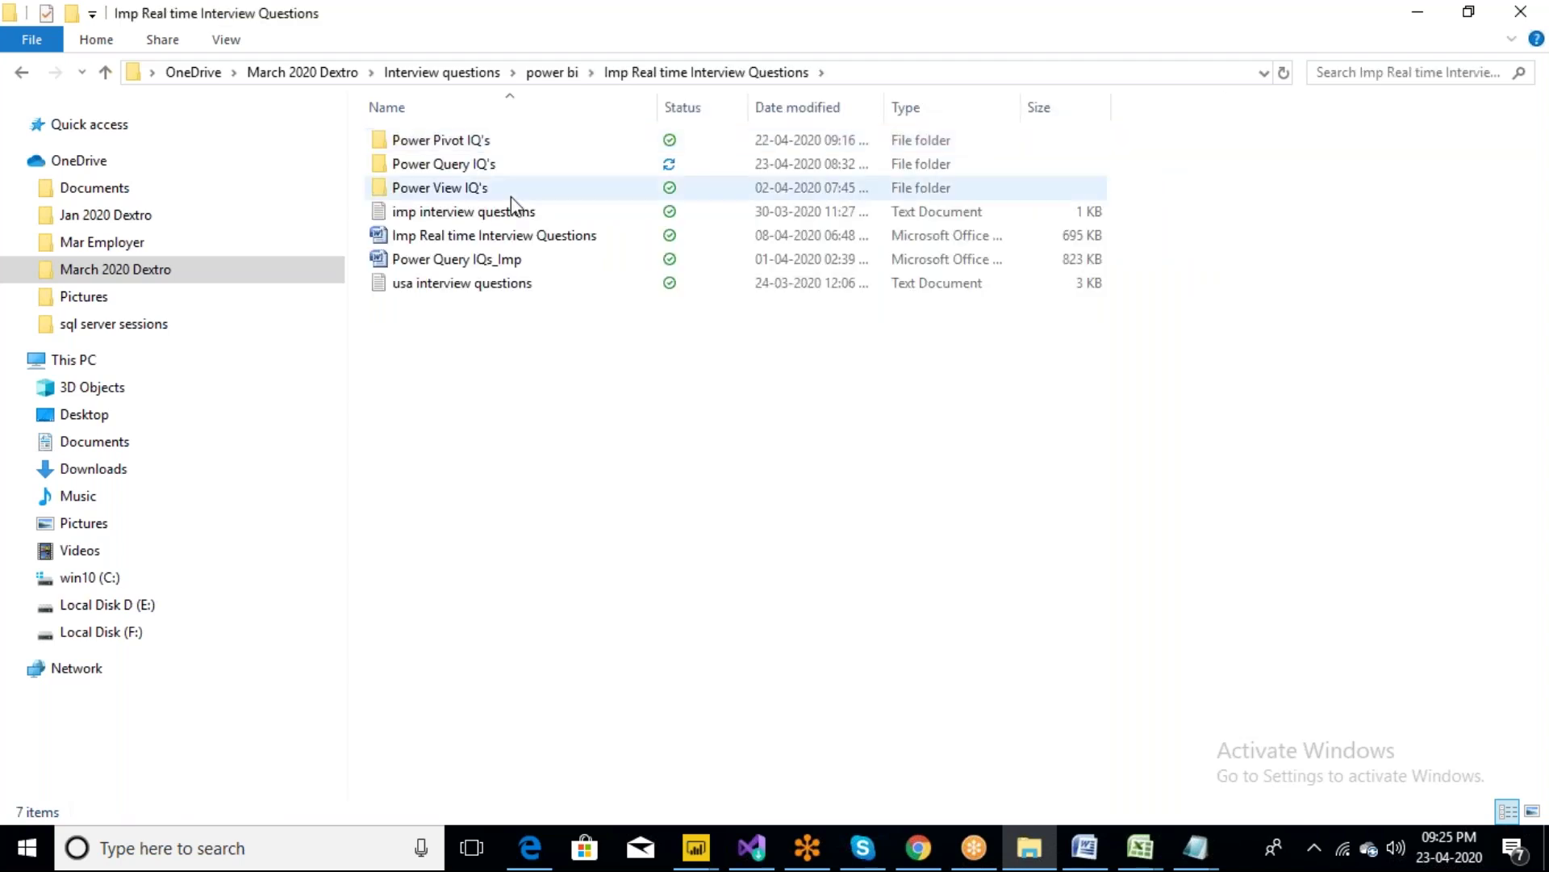
left_click(465, 170)
double_click(464, 165)
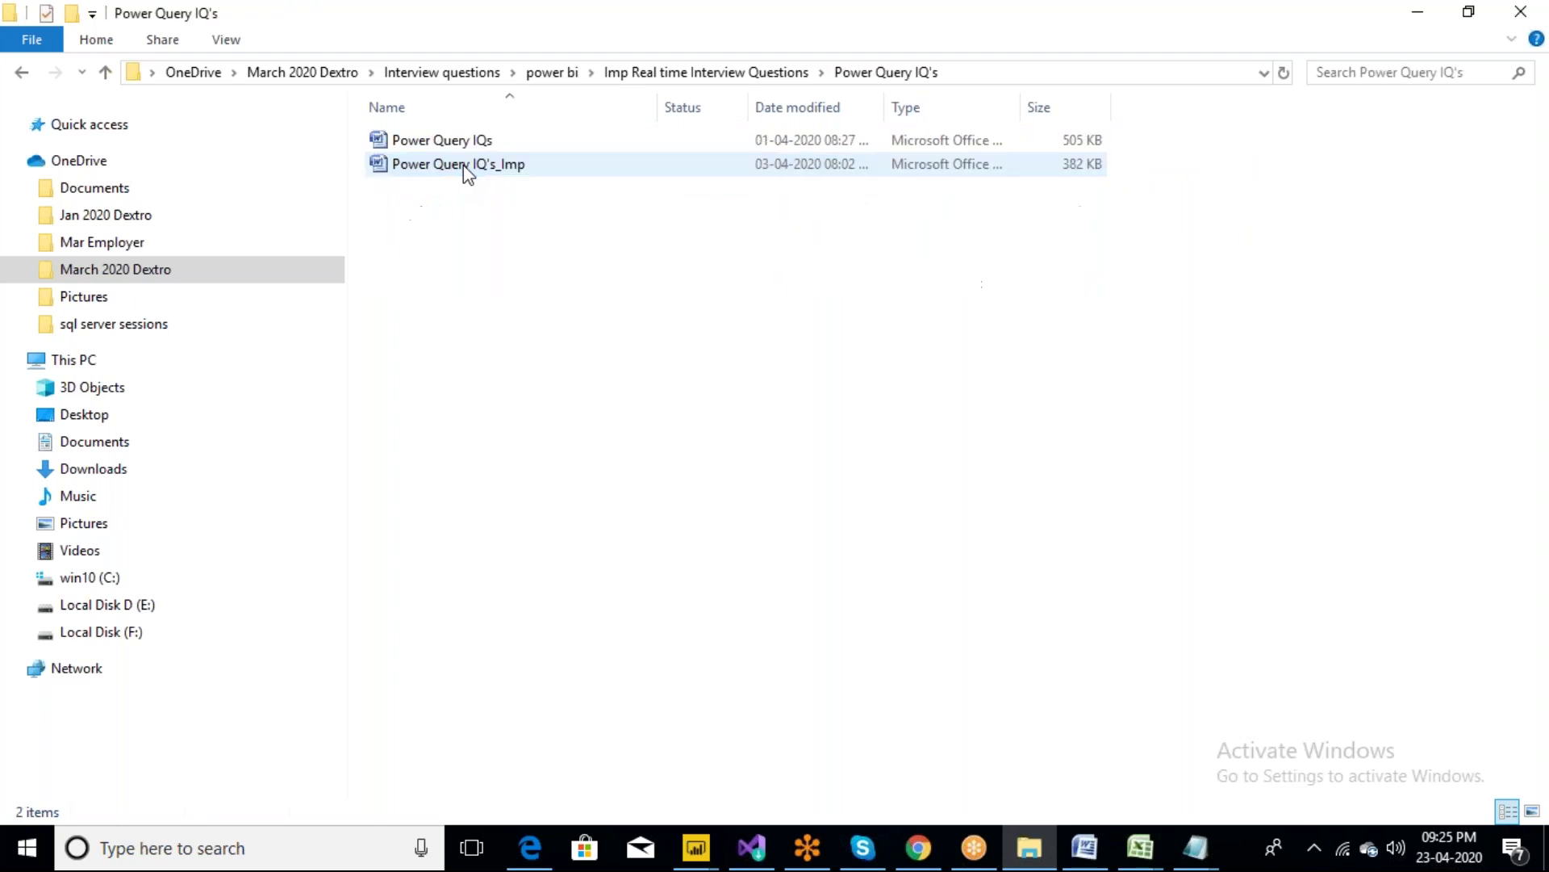
left_click(969, 73)
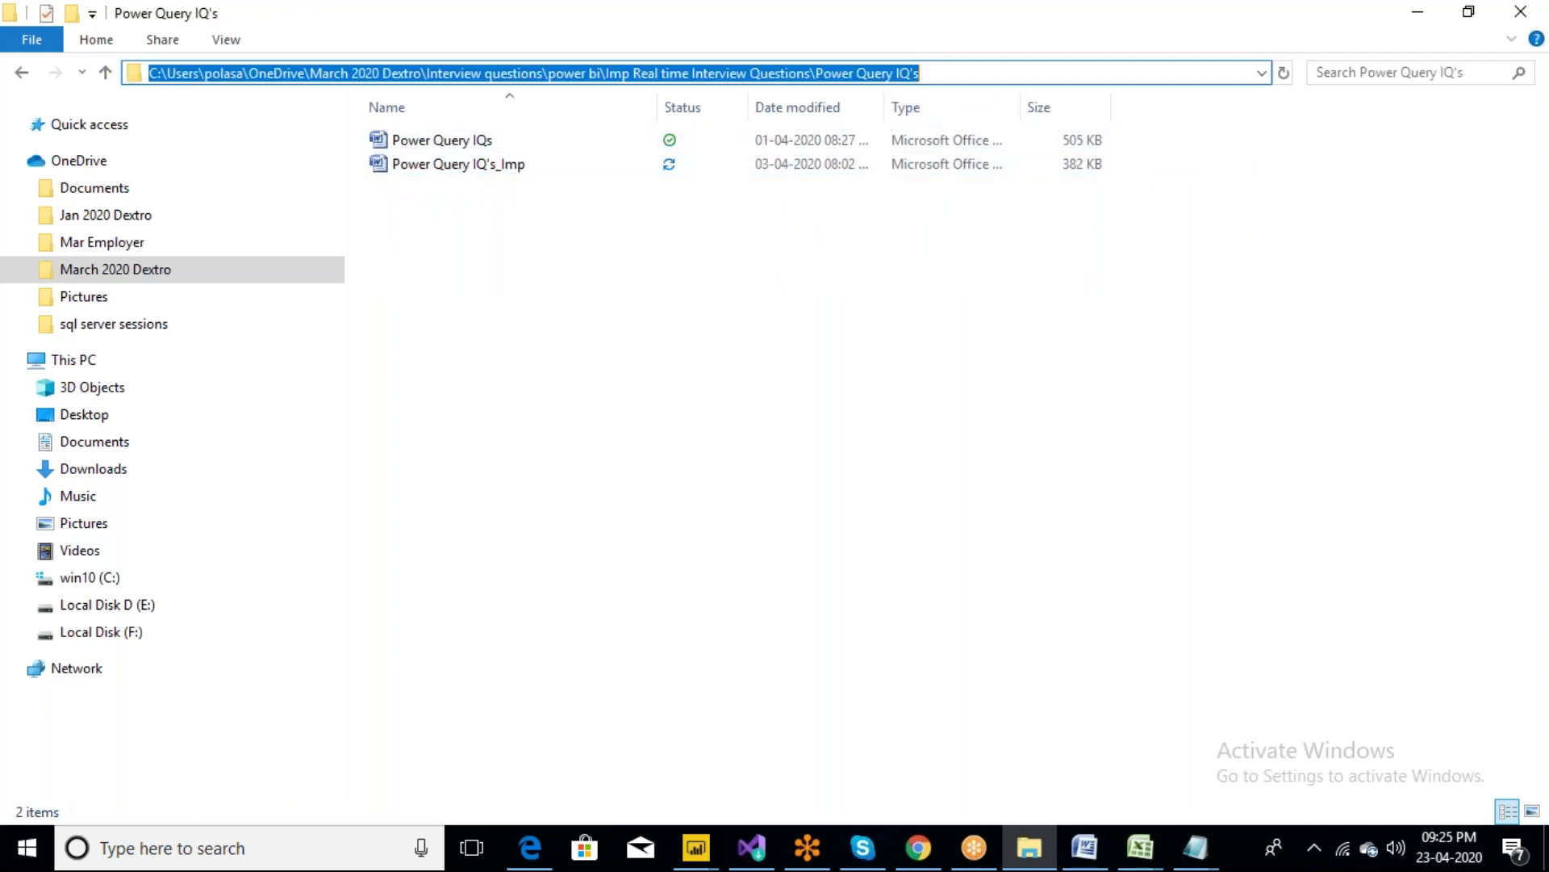
Return to the Gmail message and attach the Power Query IQ's_Imp document from the copied folder path
left_click(531, 848)
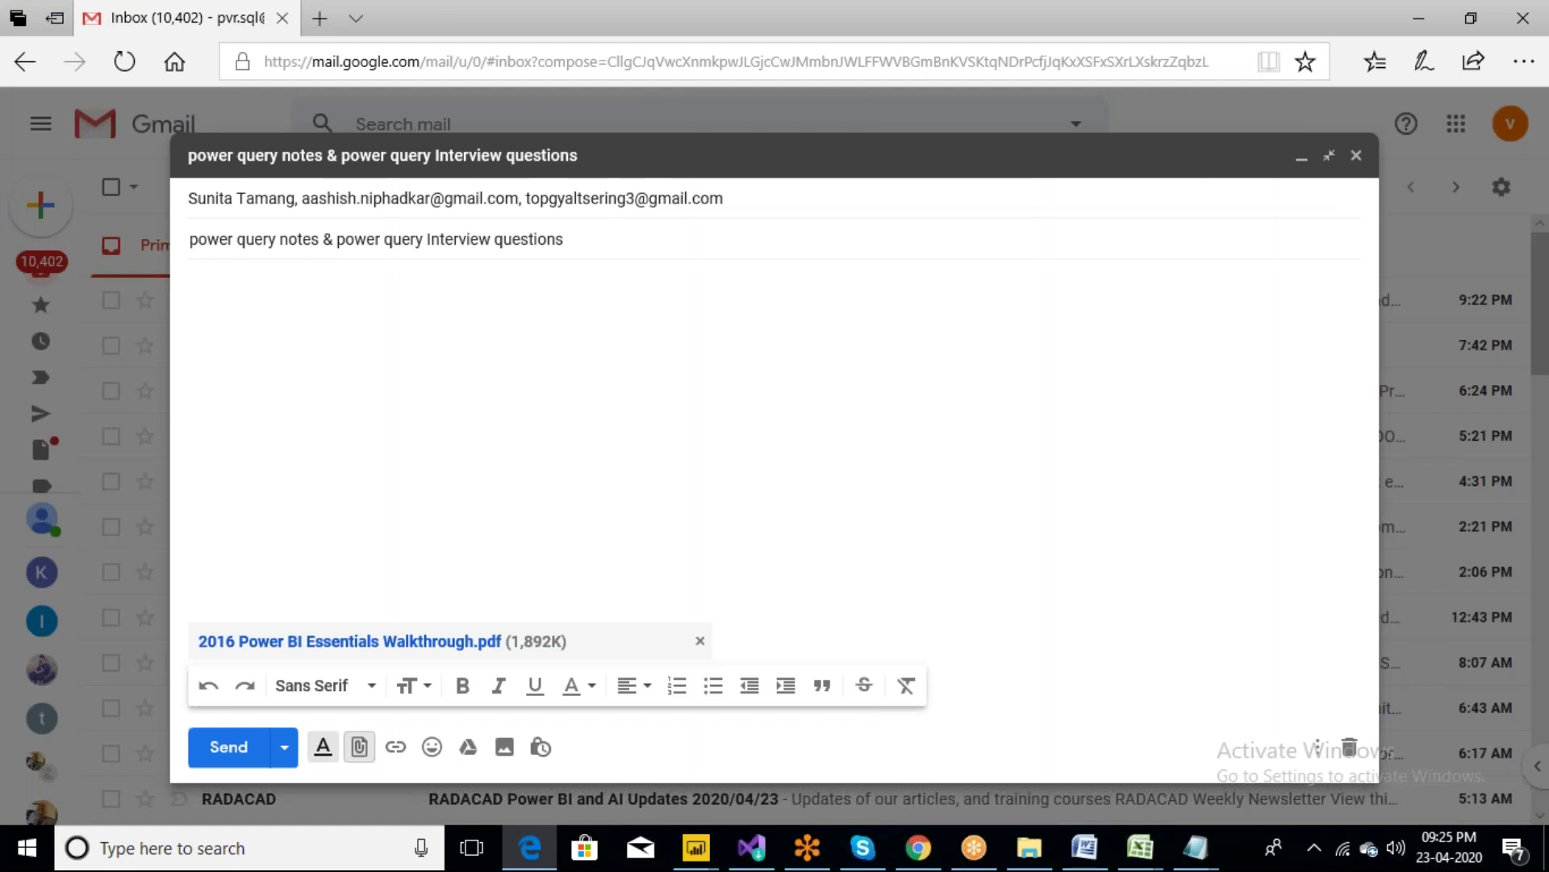
left_click(359, 746)
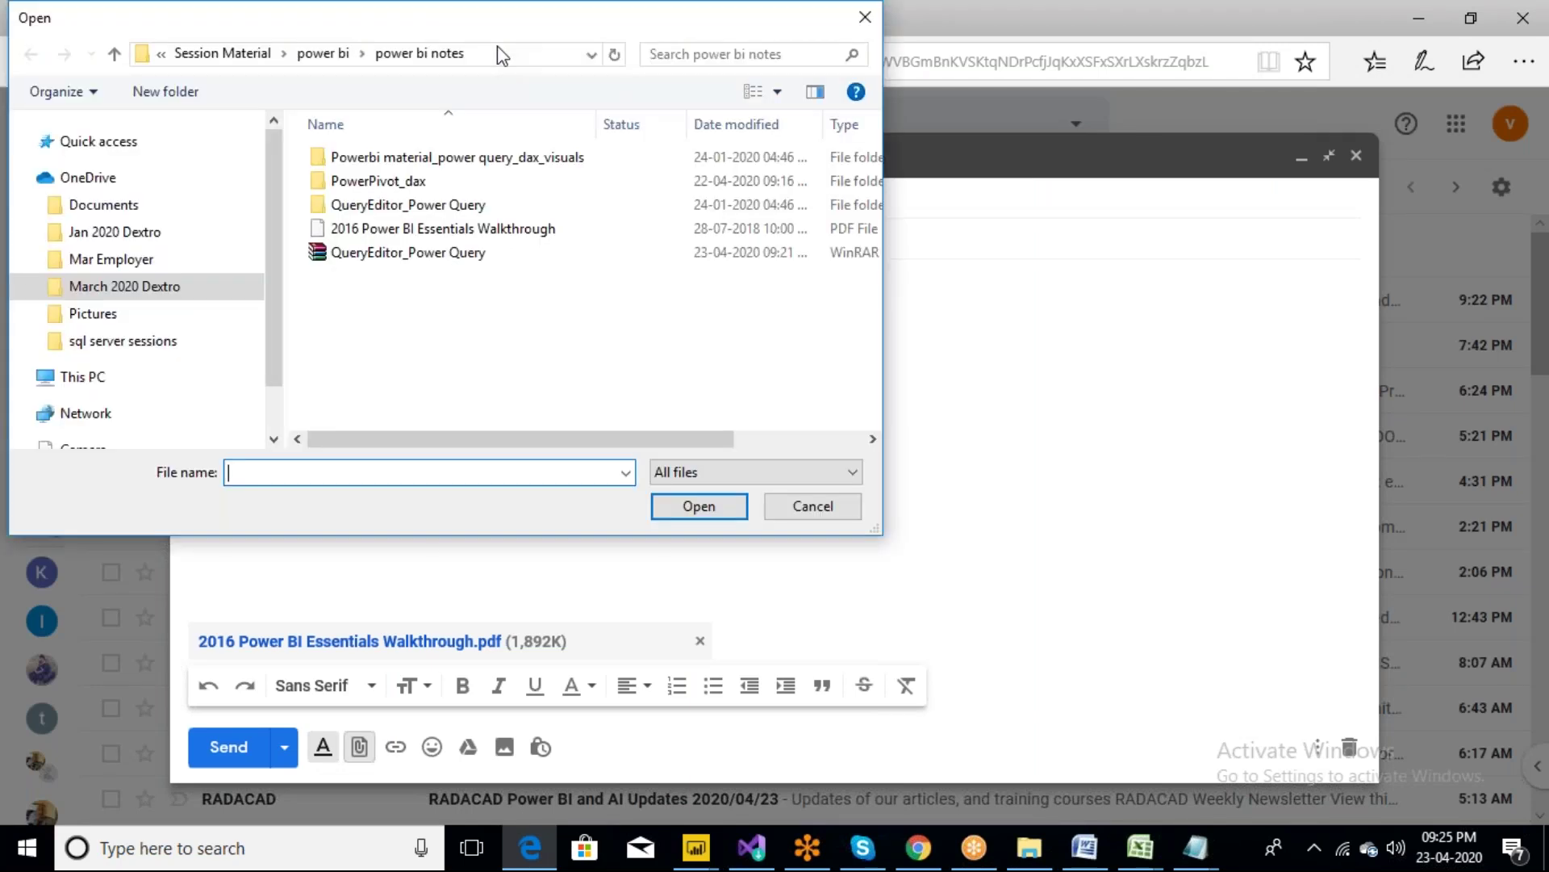
left_click(499, 53)
key("ctrl+v")
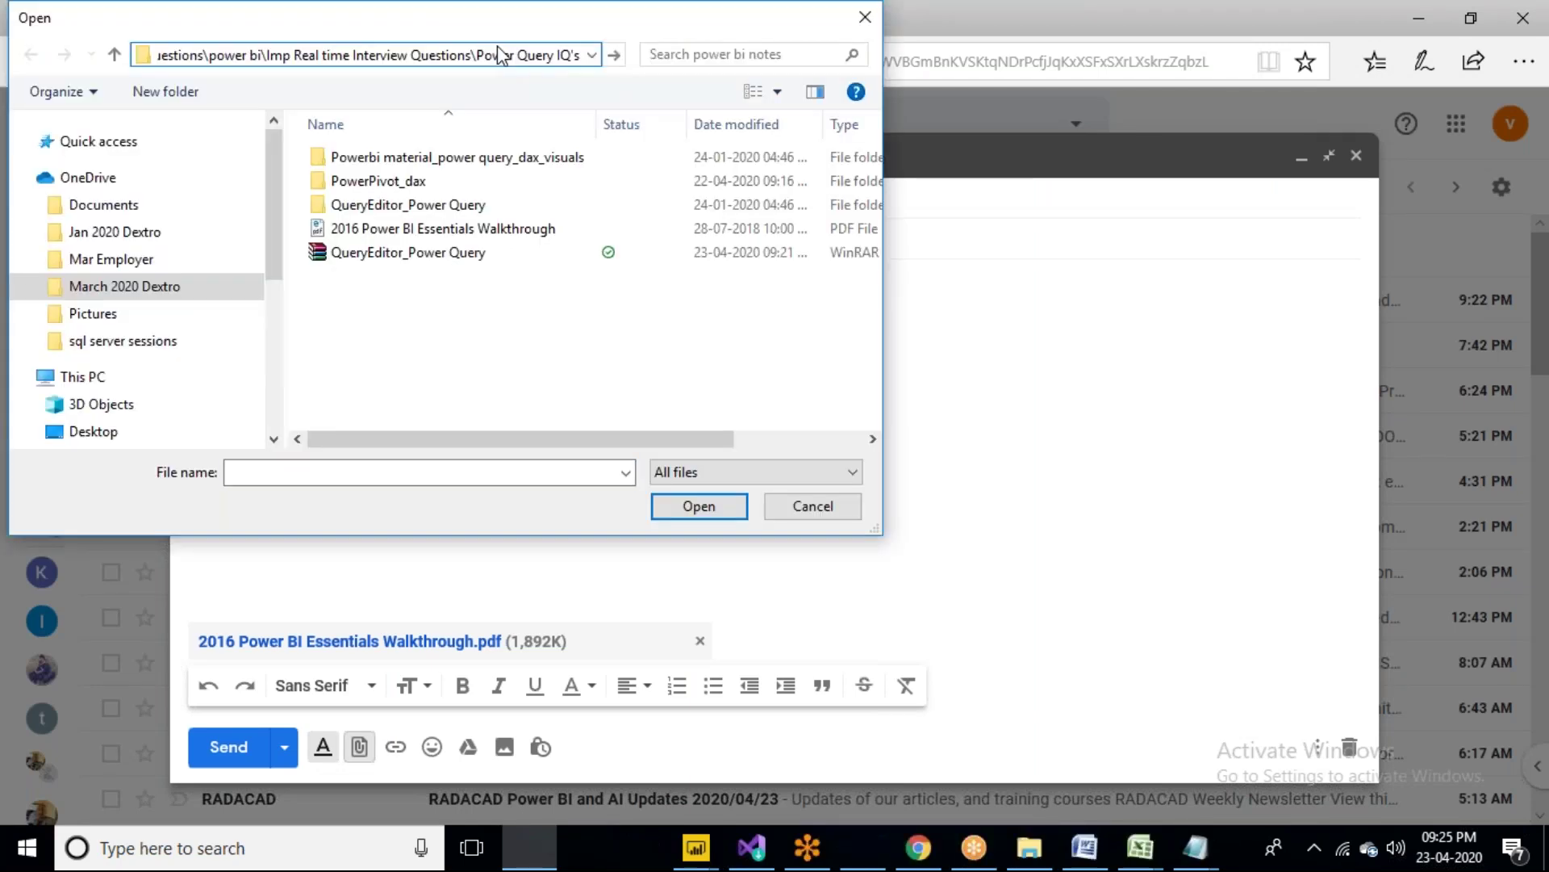
key("Return")
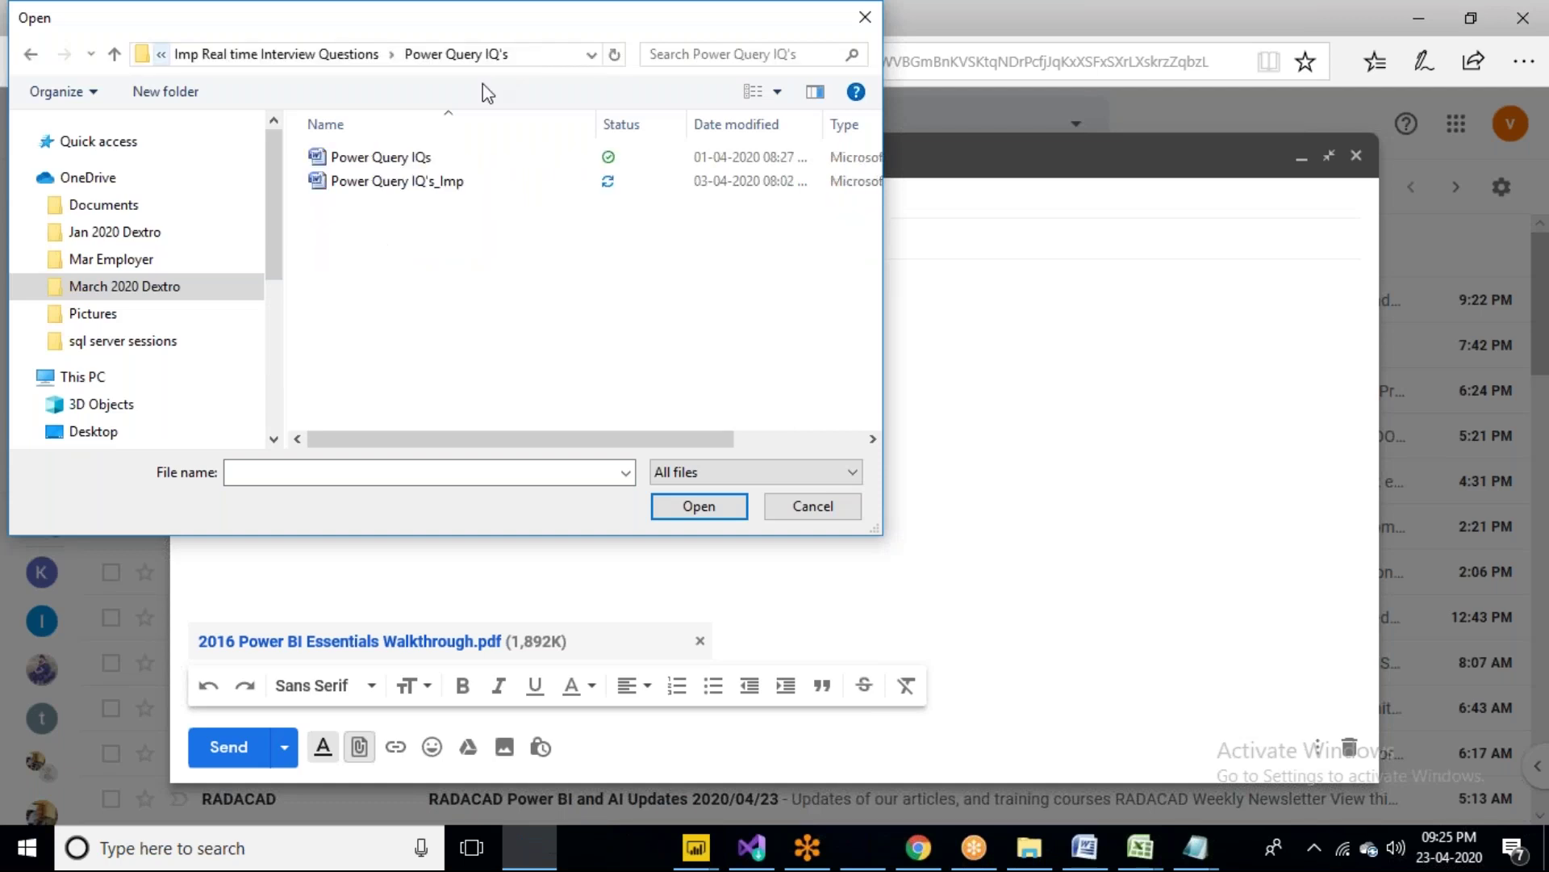
left_click(443, 180)
left_click(699, 506)
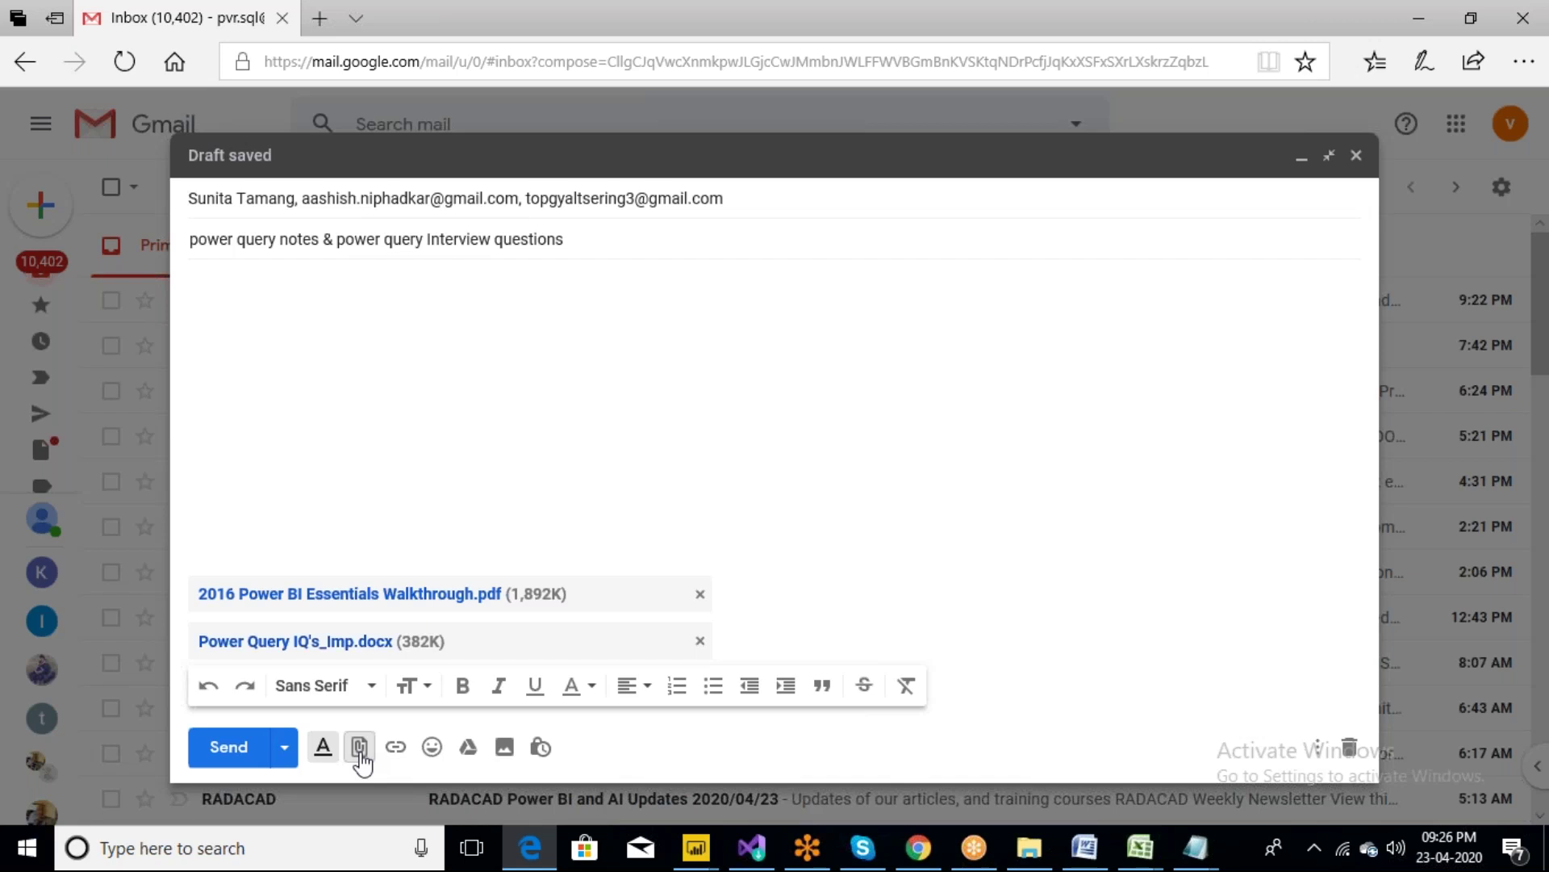
Attach the QueryEditor_Power Query archive from March 2020 Dextro > Session Material > power bi > power bi notes to the message
left_click(359, 746)
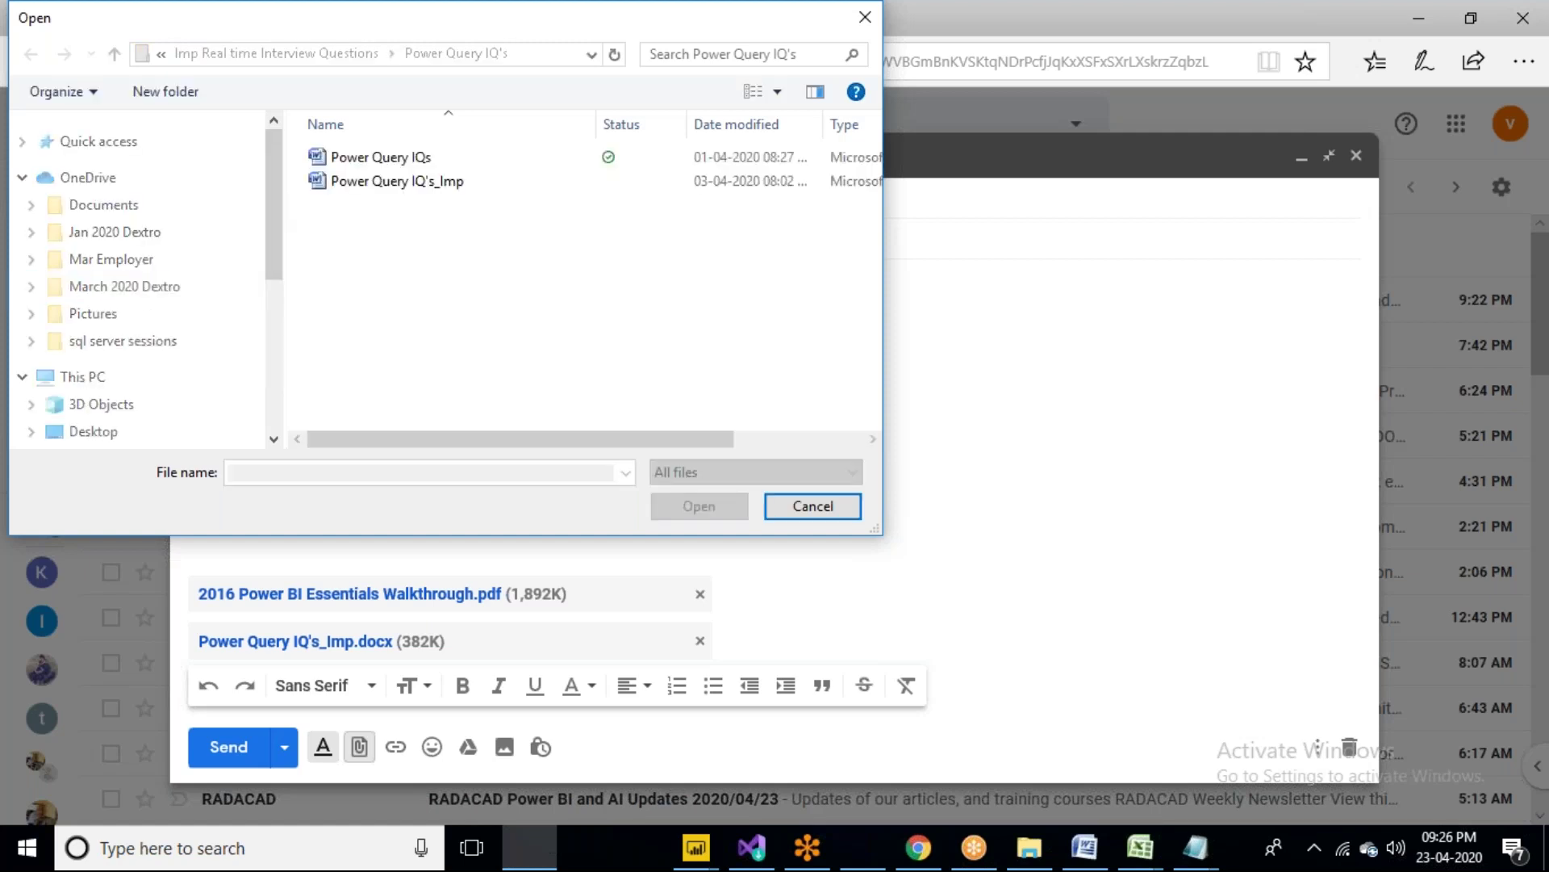
left_click(124, 286)
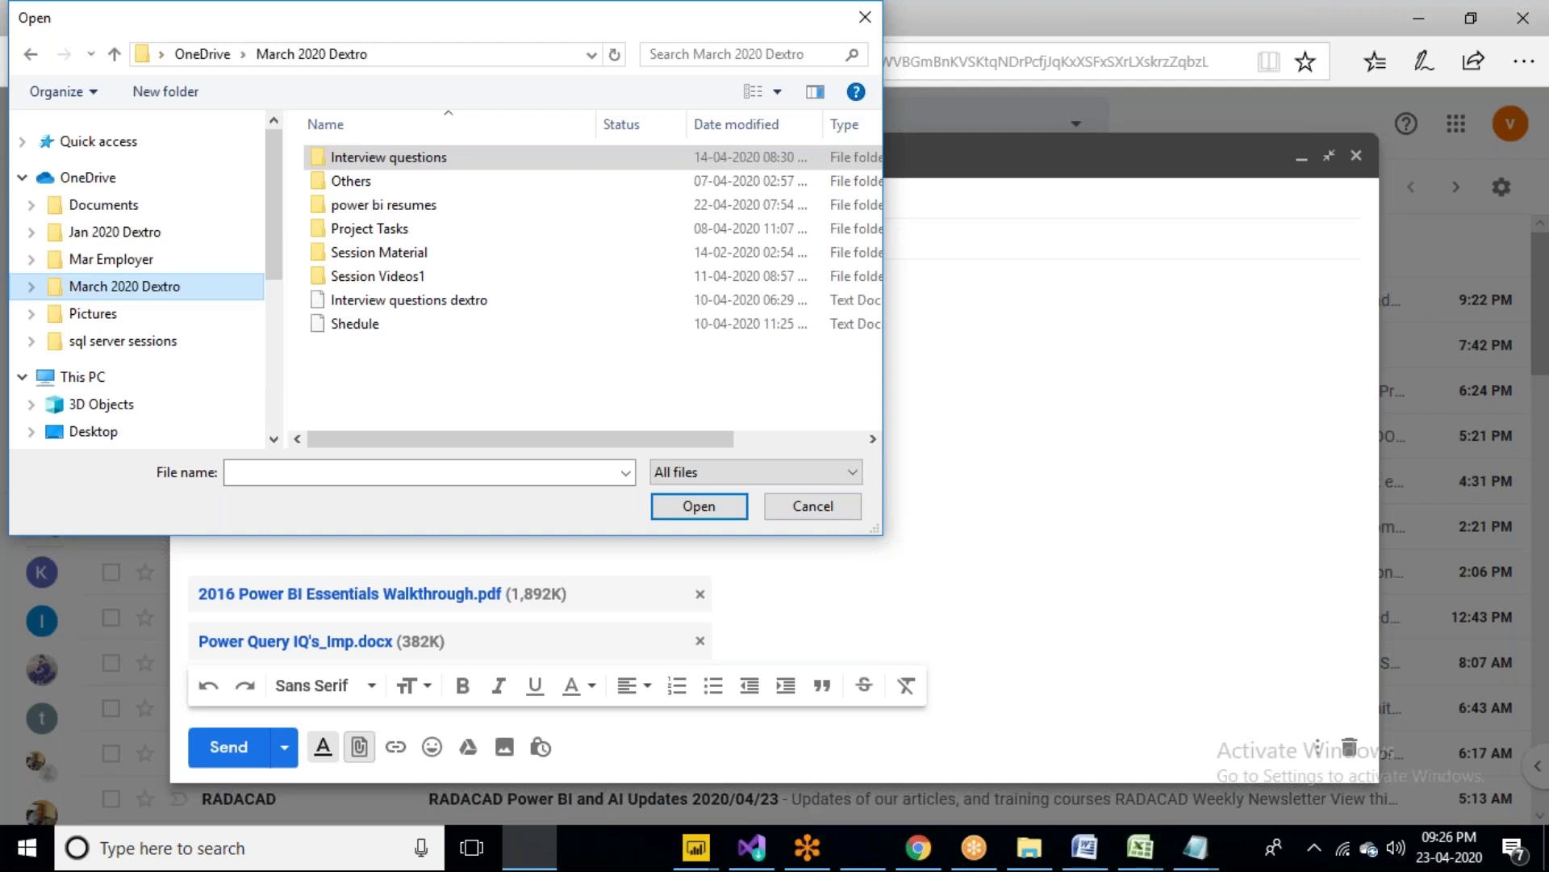
double_click(347, 252)
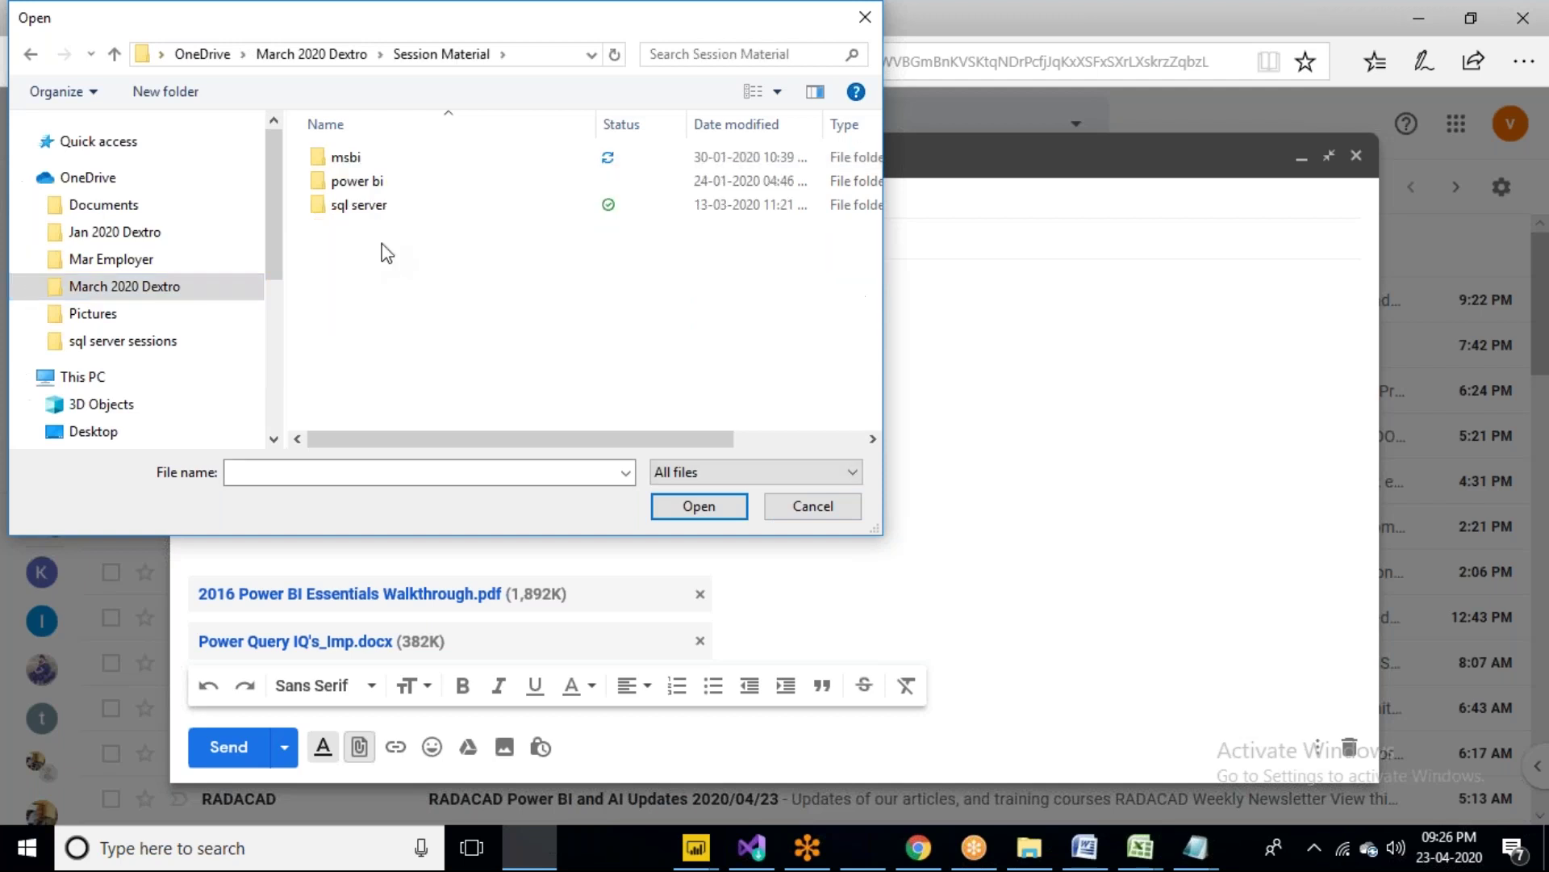
double_click(361, 182)
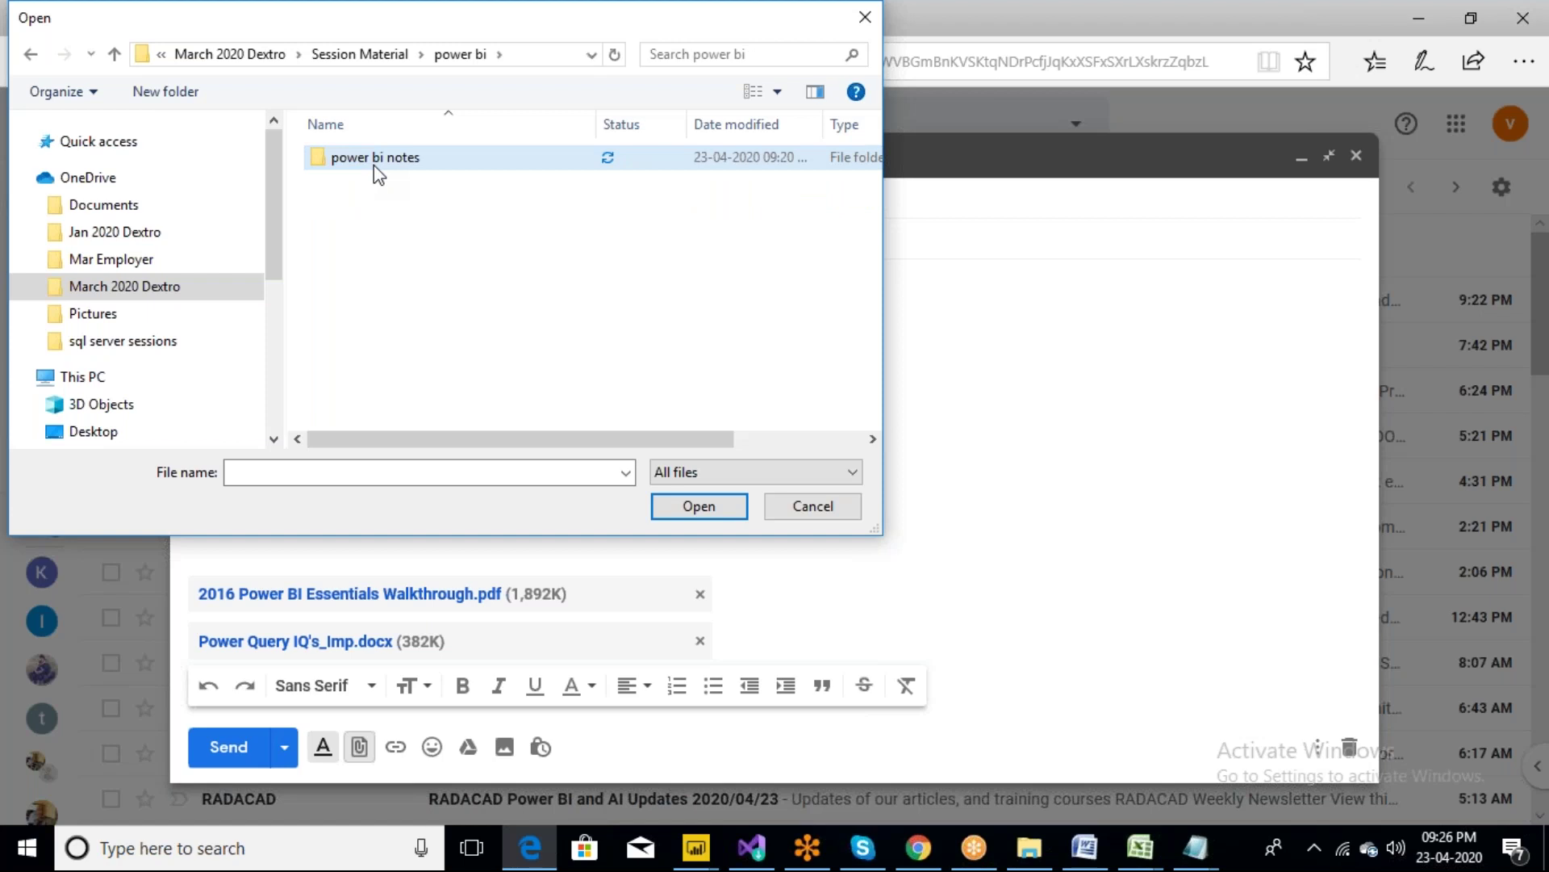
double_click(374, 164)
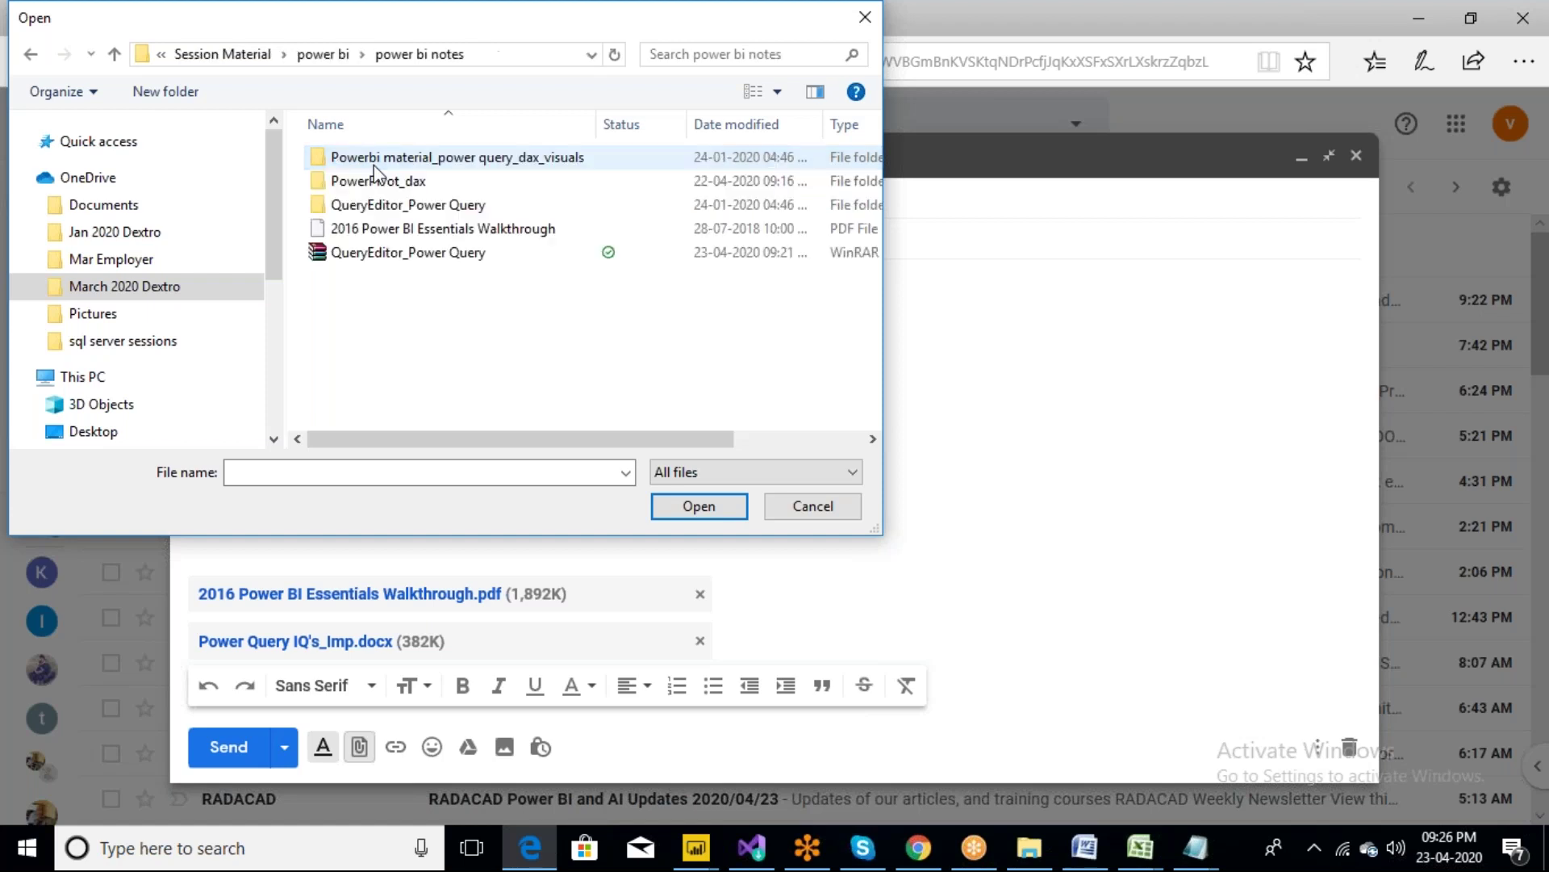
double_click(419, 208)
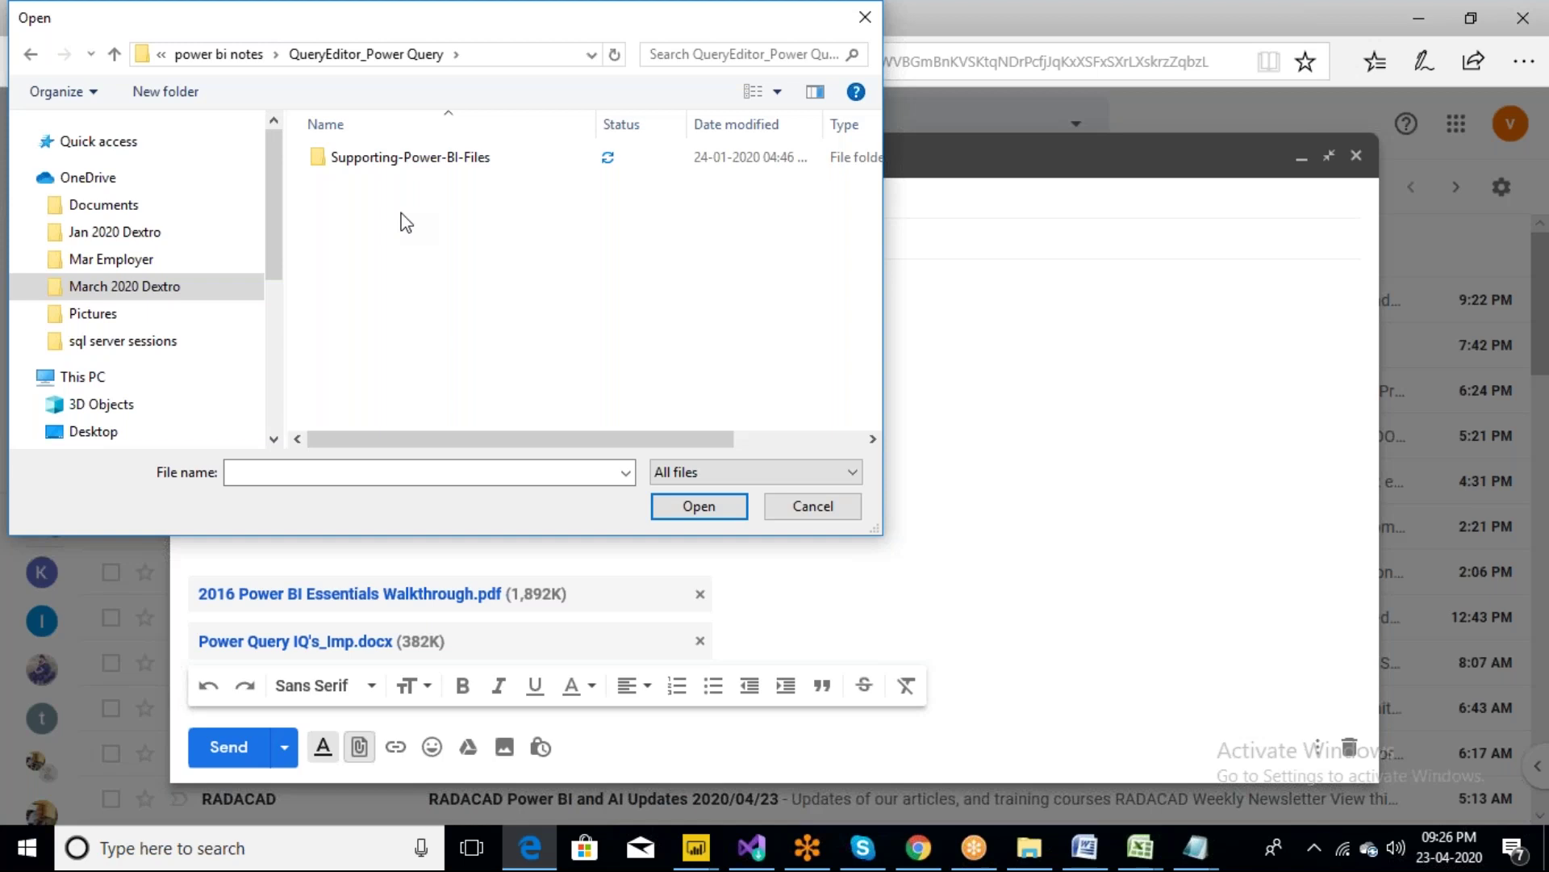
key("alt+Left")
left_click(408, 253)
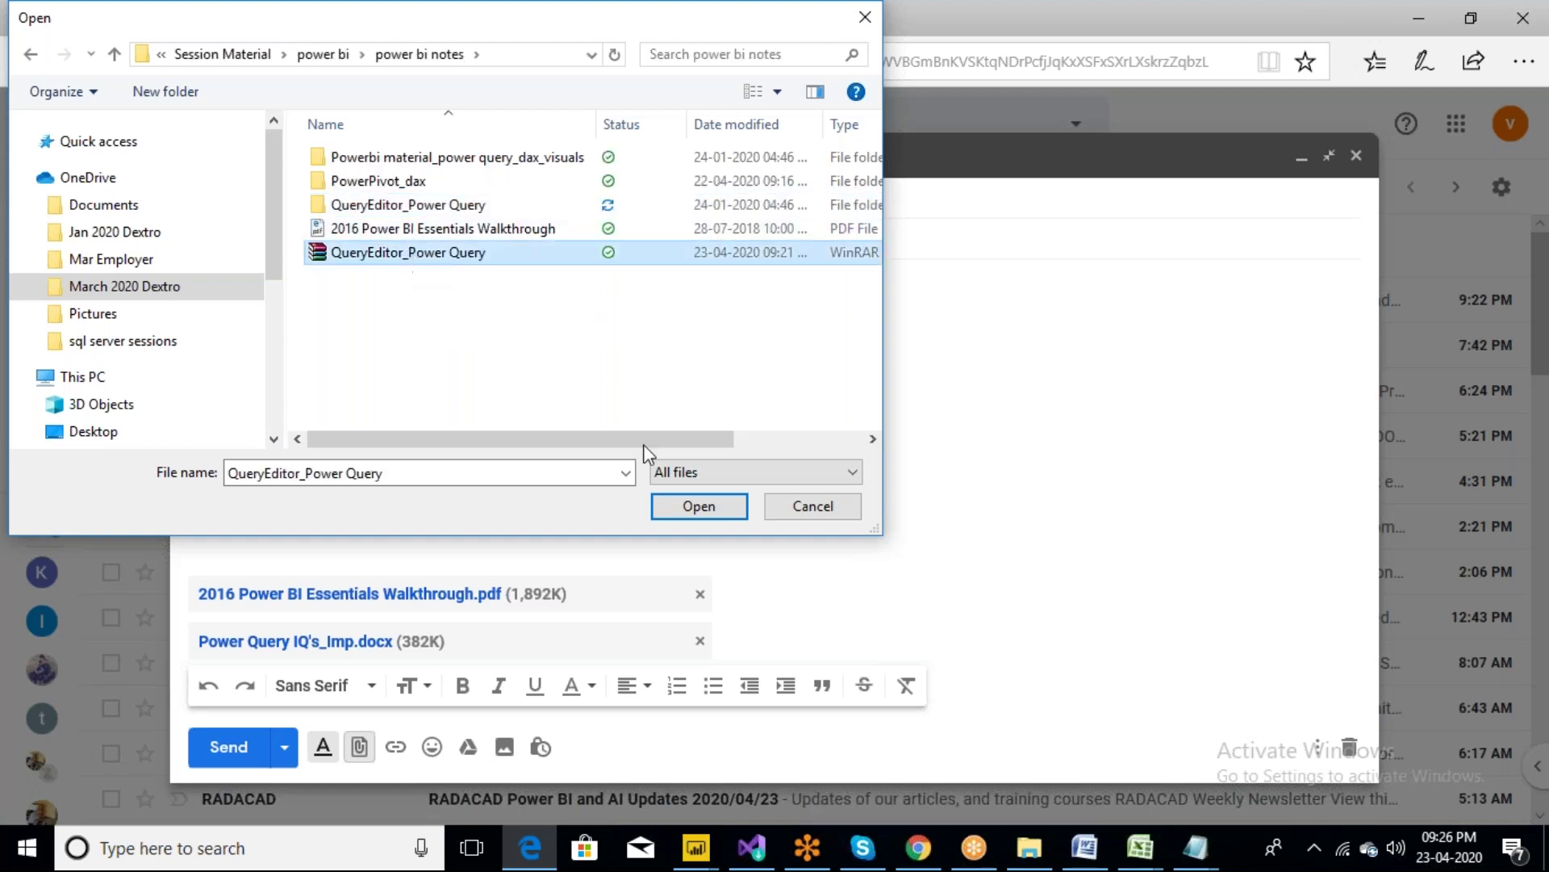
left_click(690, 506)
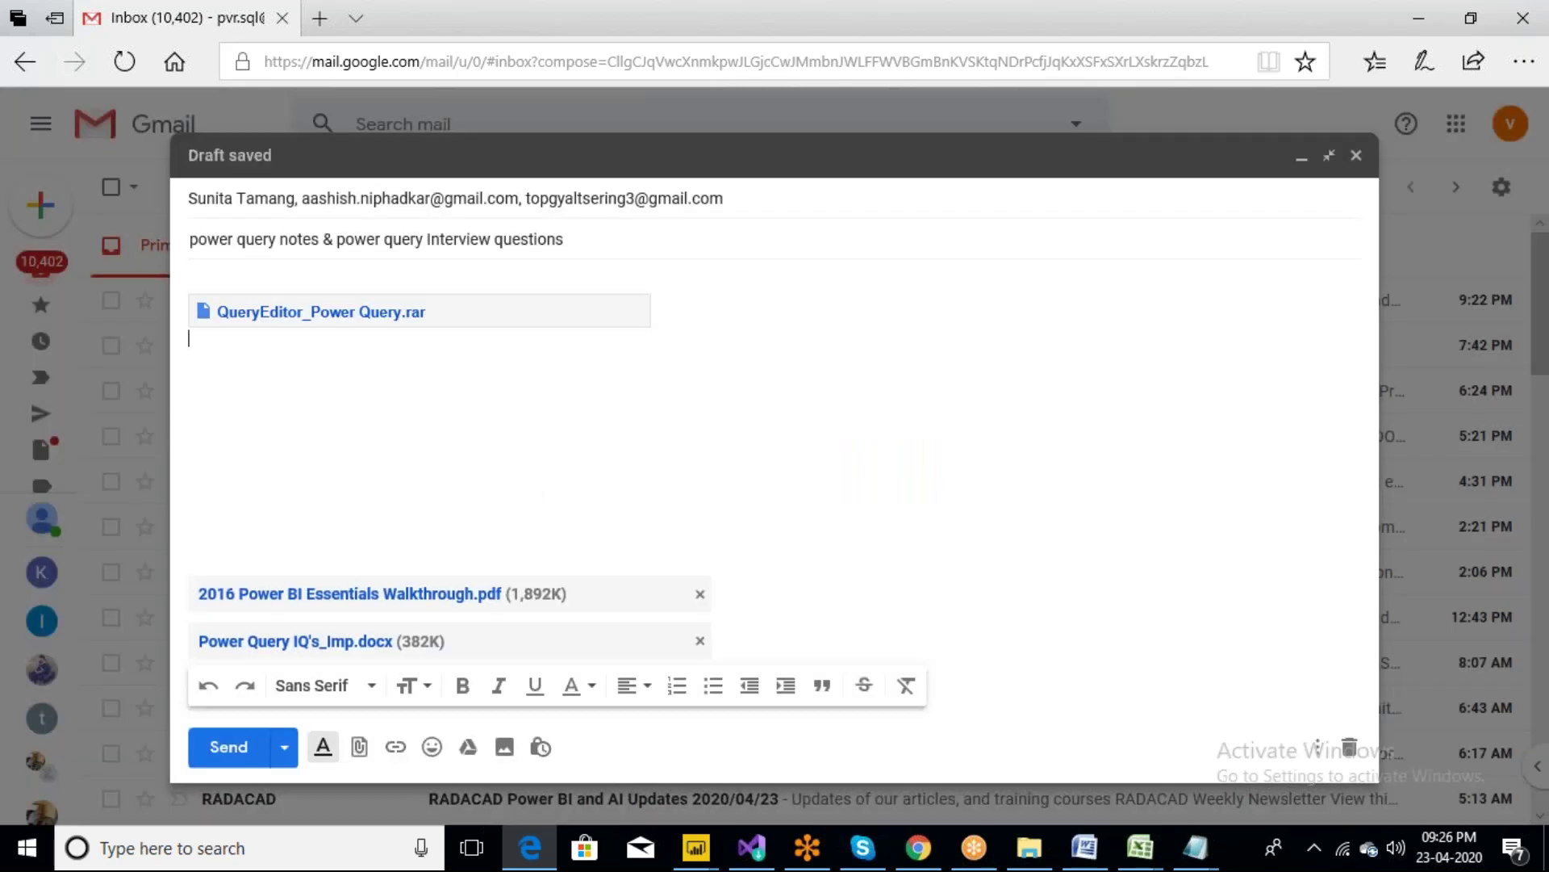
Send the message, sharing the Drive archive with the 3 recipients with View access
left_click(229, 746)
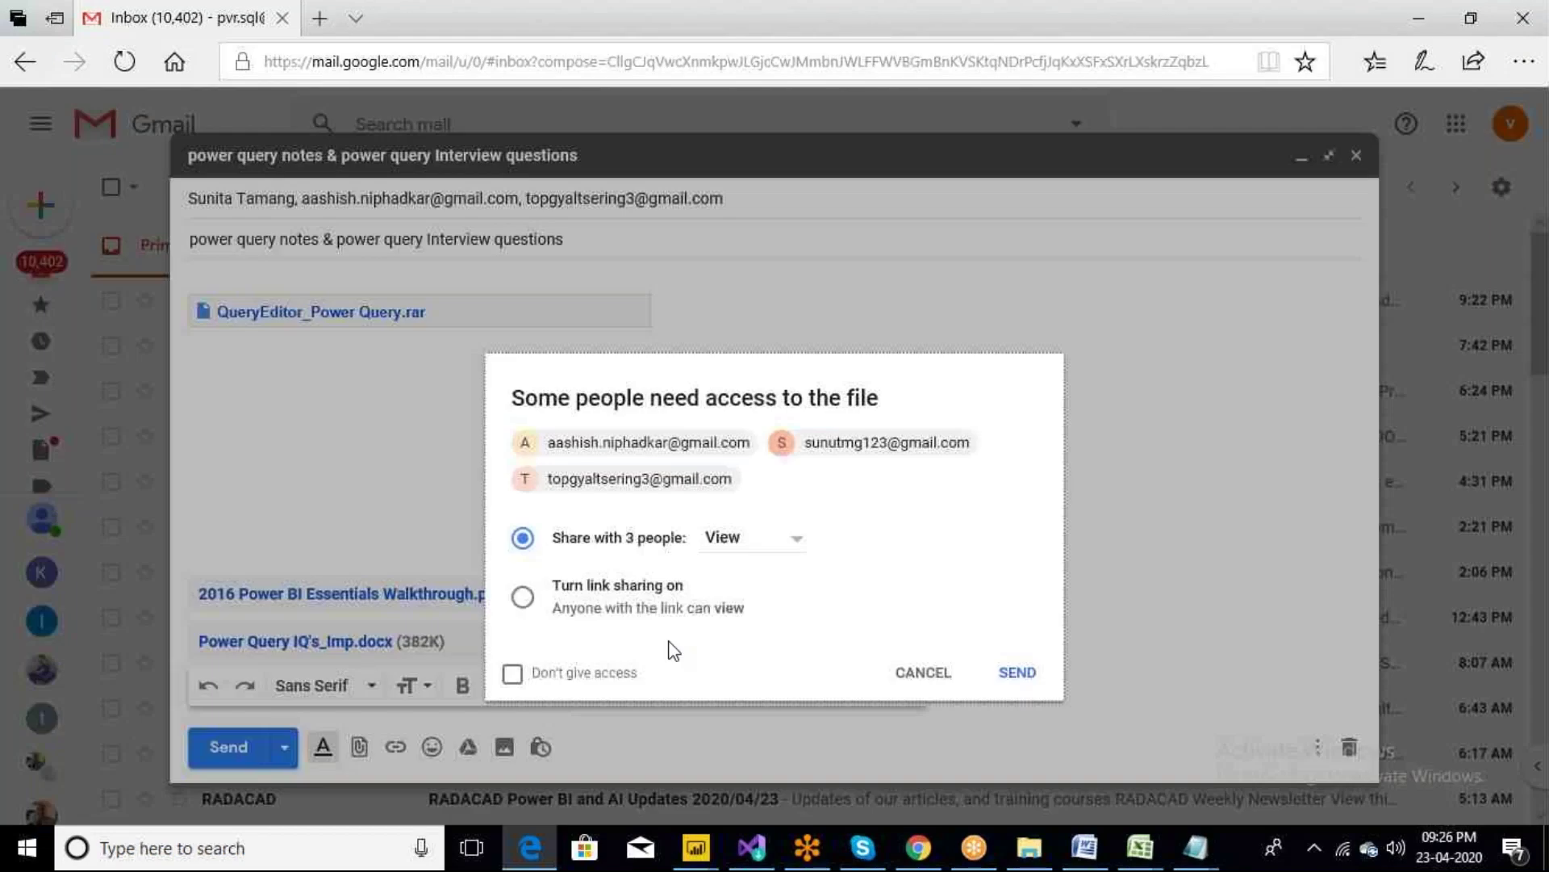
left_click(1015, 675)
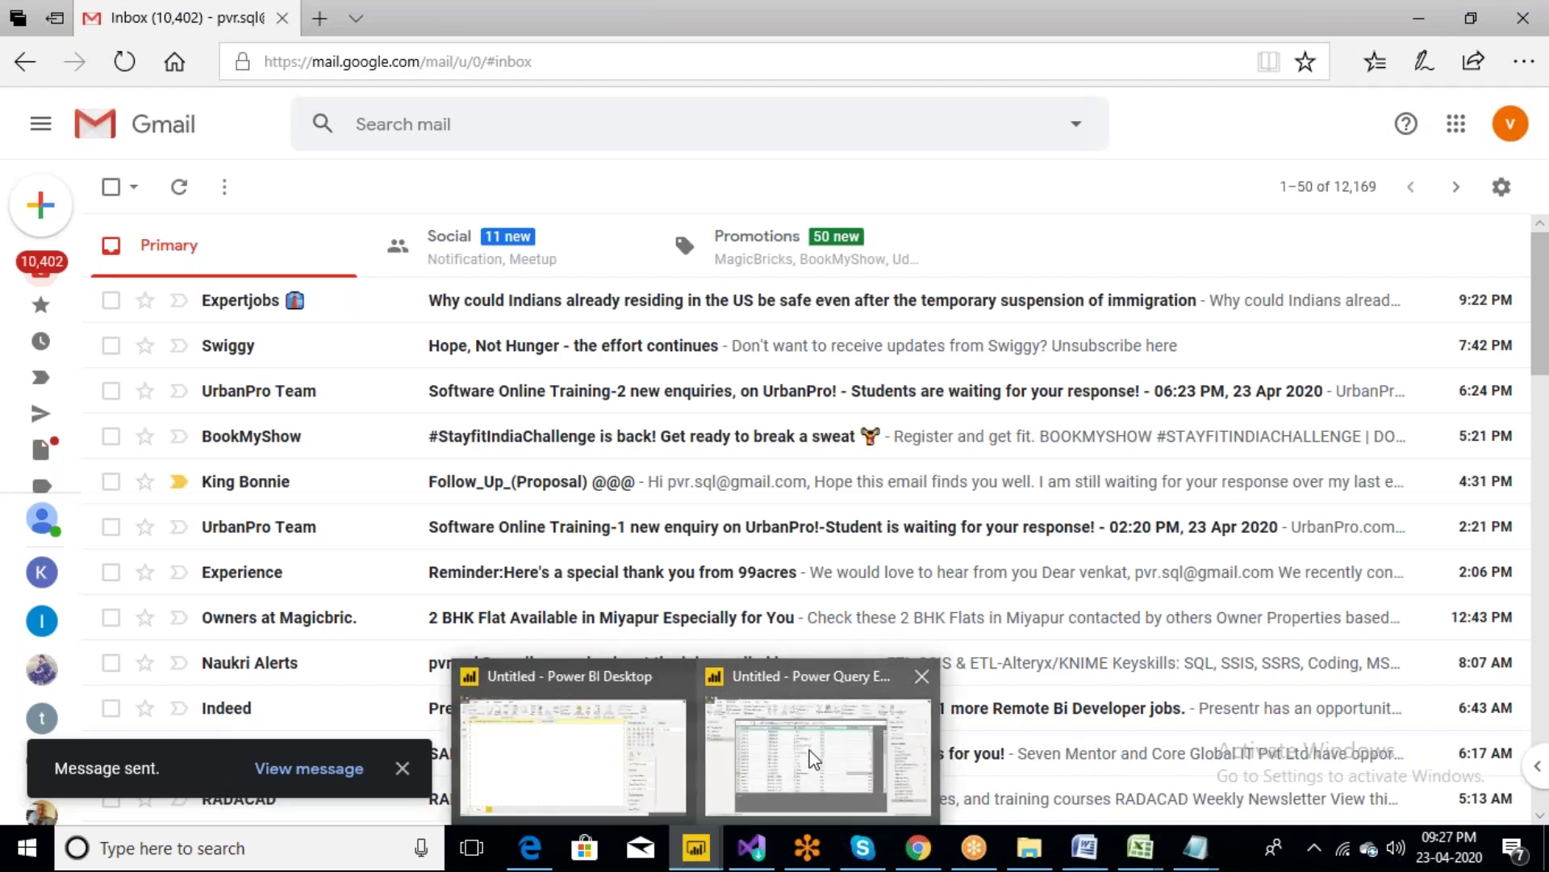
Switch to the Power Query IQ's_Imp document in Word and review its column transformations list and the interview questions from 1Q through 5Q
key("alt+Tab")
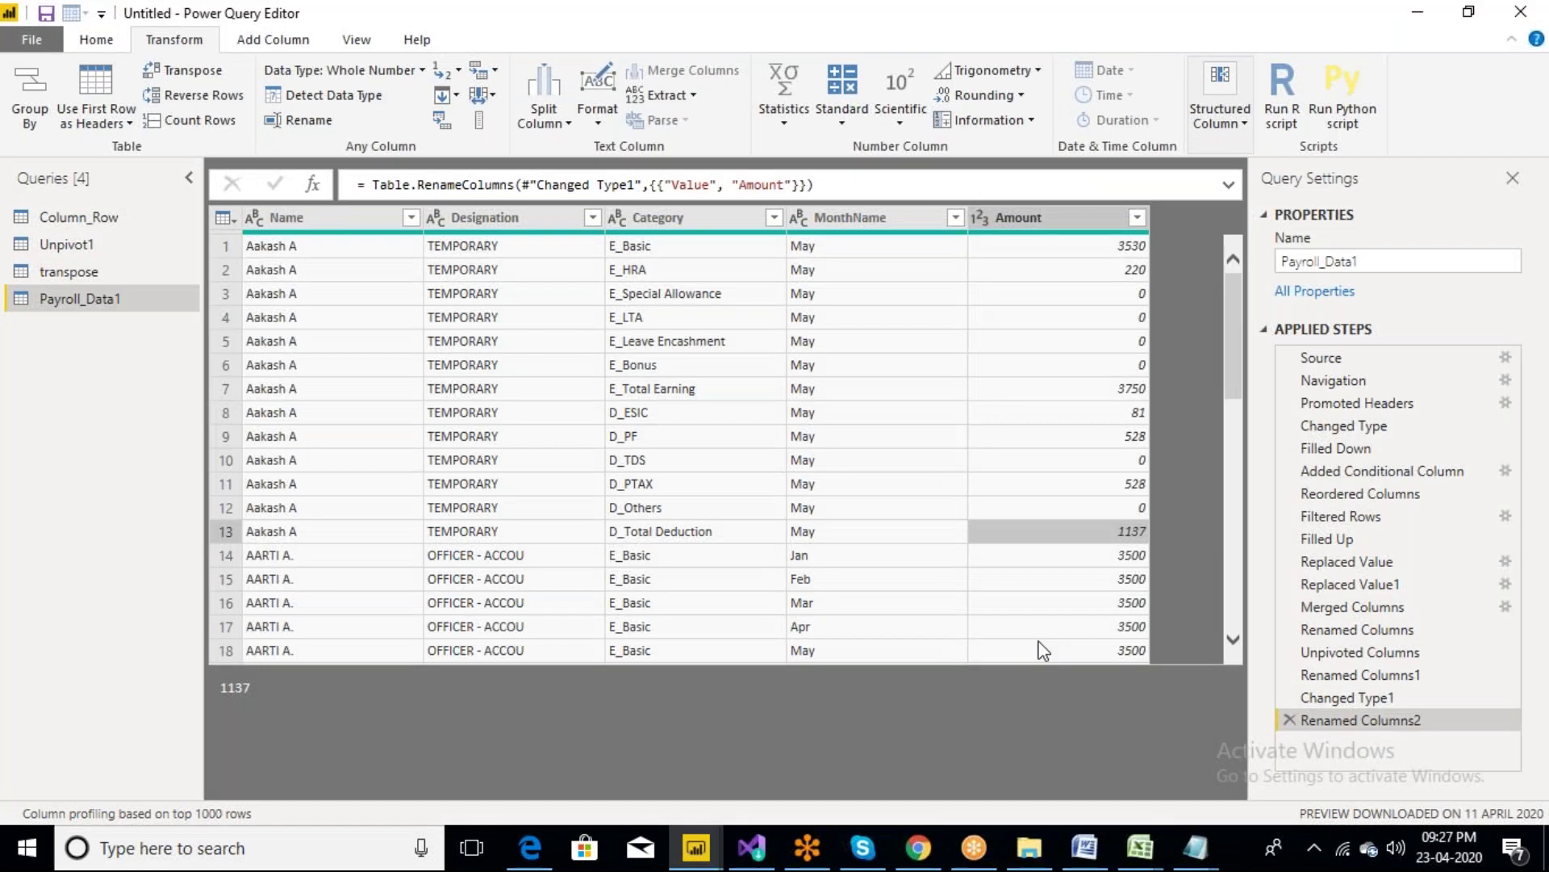
left_click(1101, 862)
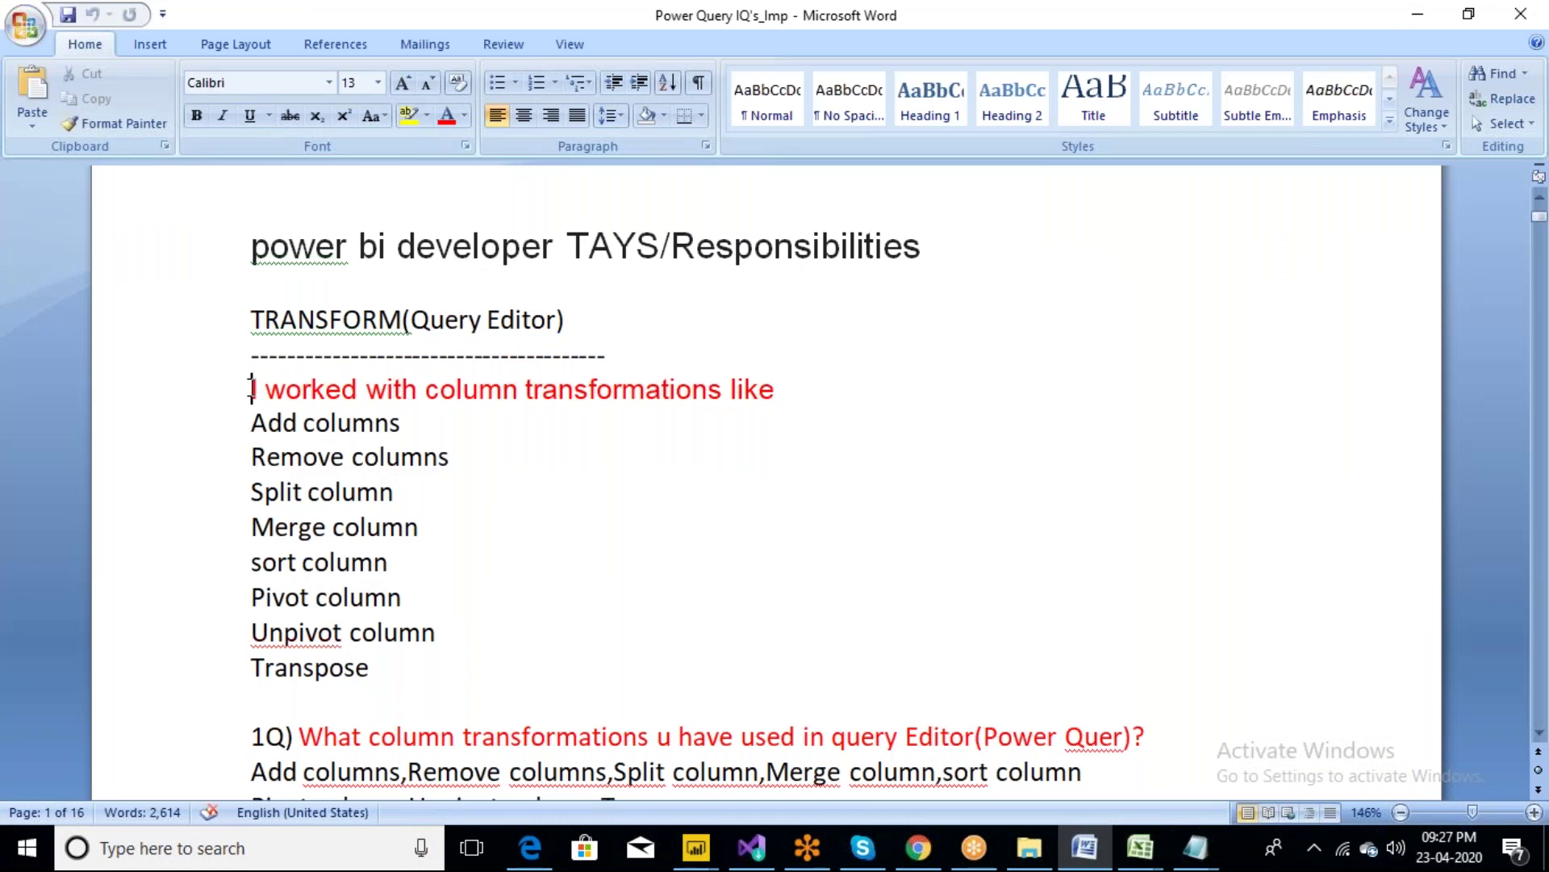
left_click_drag(253, 387, 432, 660)
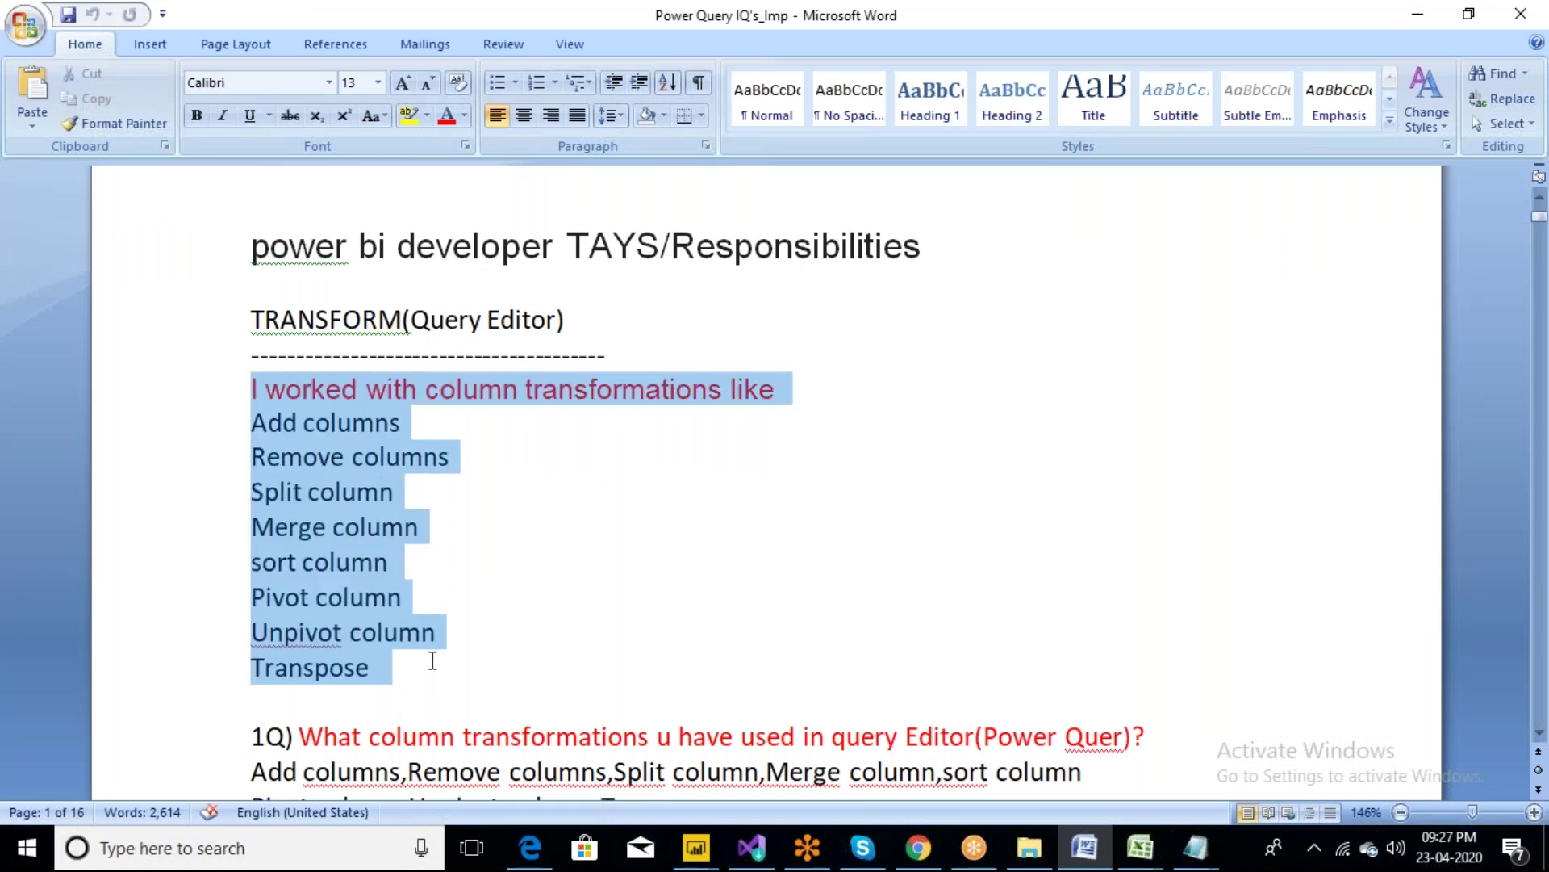
left_click(271, 716)
key("Down")
key("Down")
key("Down")
key("Down")
key("Down")
key("Down")
key("Down")
key("Down")
key("Down")
key("Down")
key("Down")
key("Down")
key("Down")
key("Down")
key("Down")
key("Down")
key("Down")
key("Down")
key("Down")
key("Down")
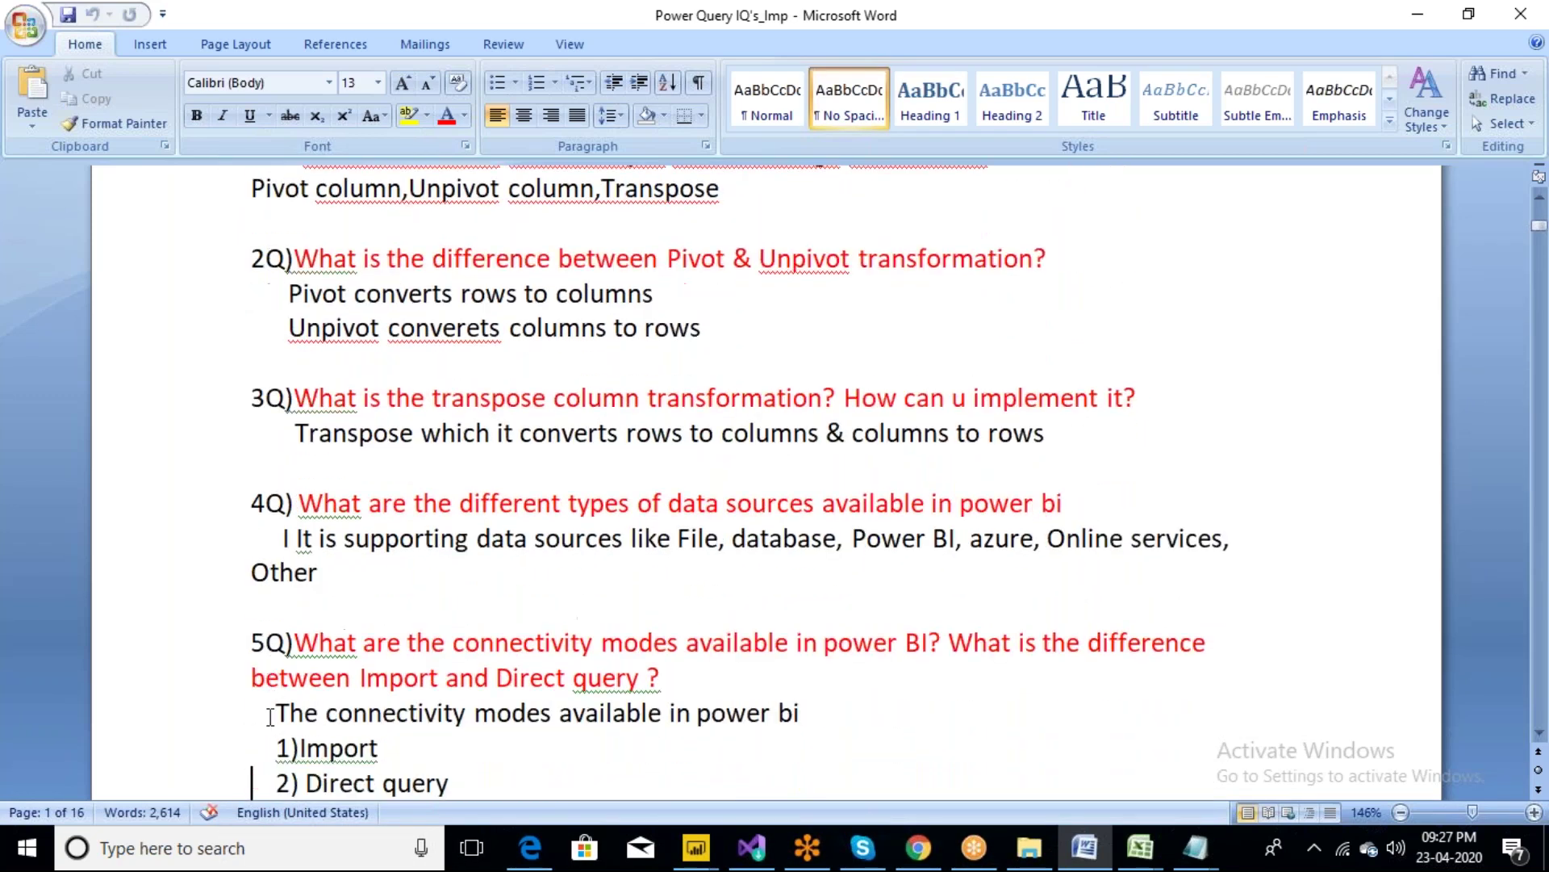
key("Down")
key("Down")
key("Down")
key("Down")
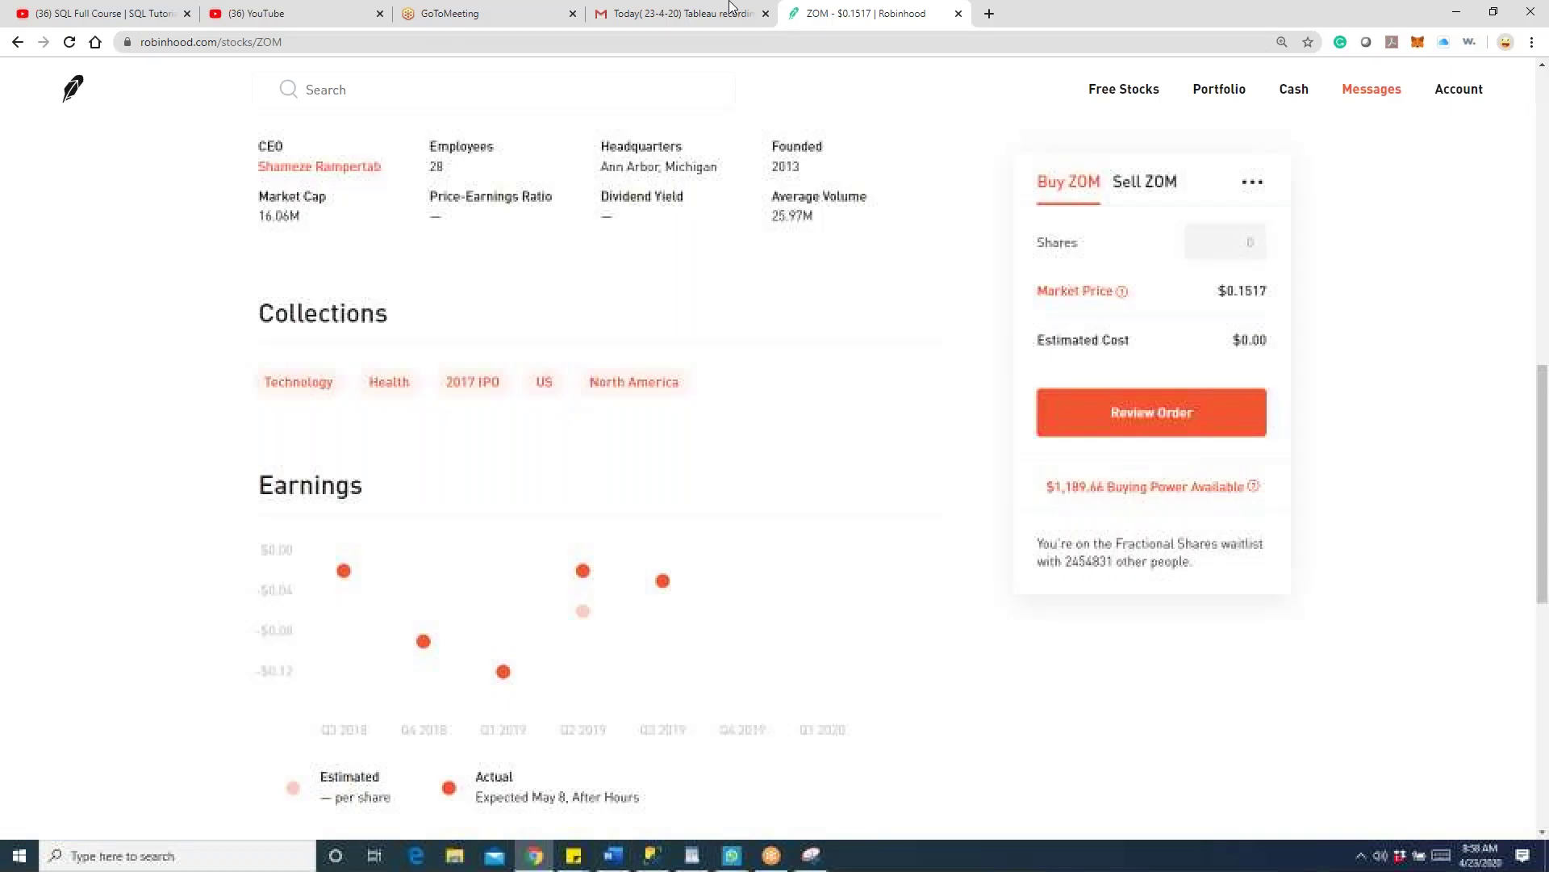
Search Google in a new Chrome tab for "power bi download for windows 10"
left_click(999, 14)
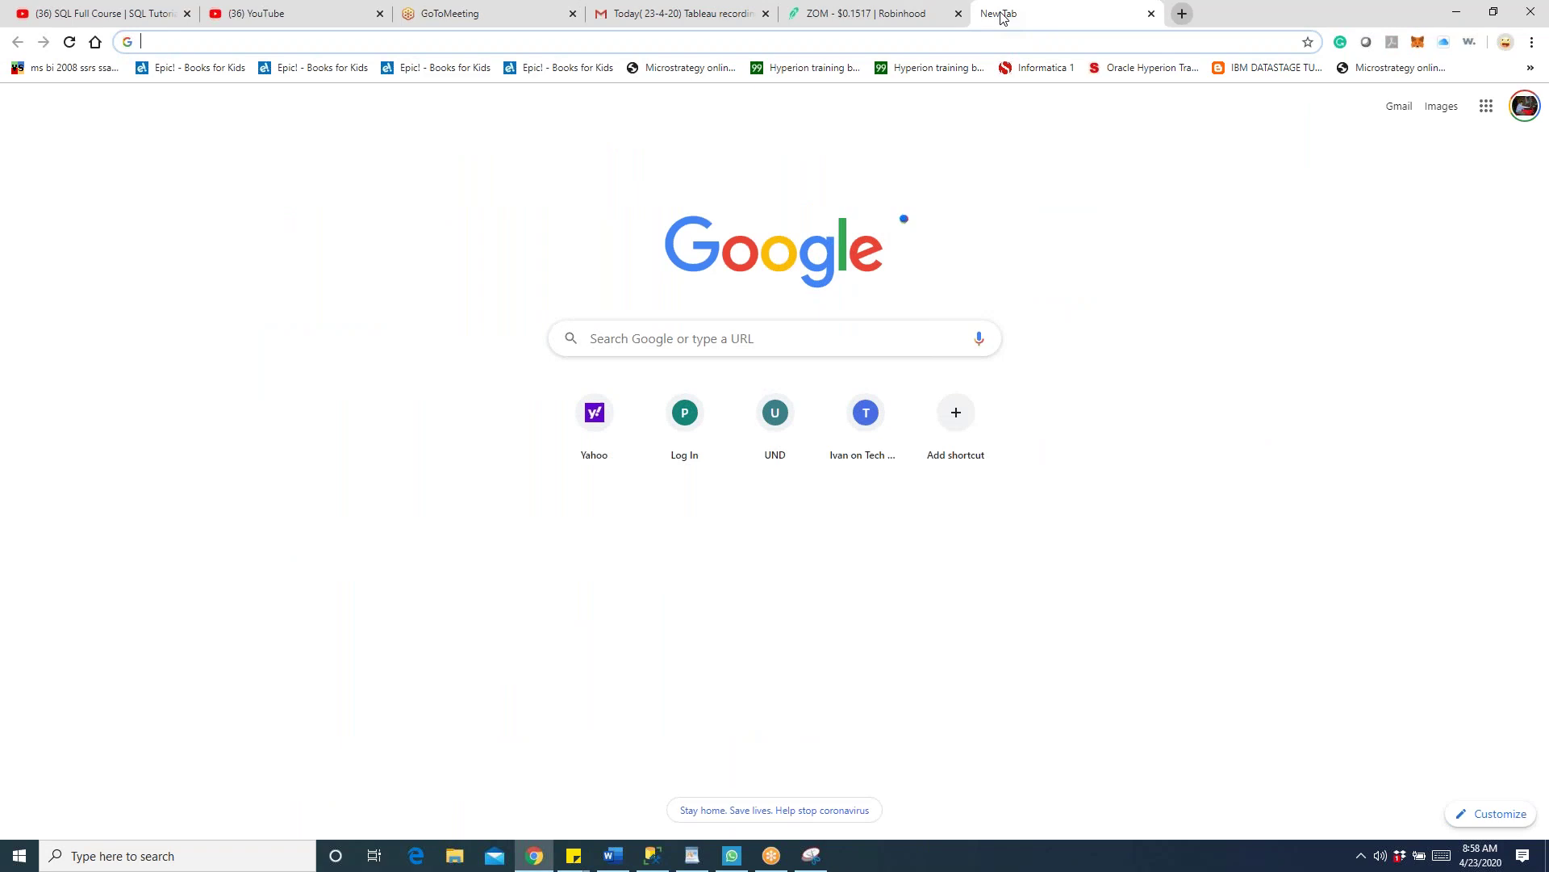
type("power")
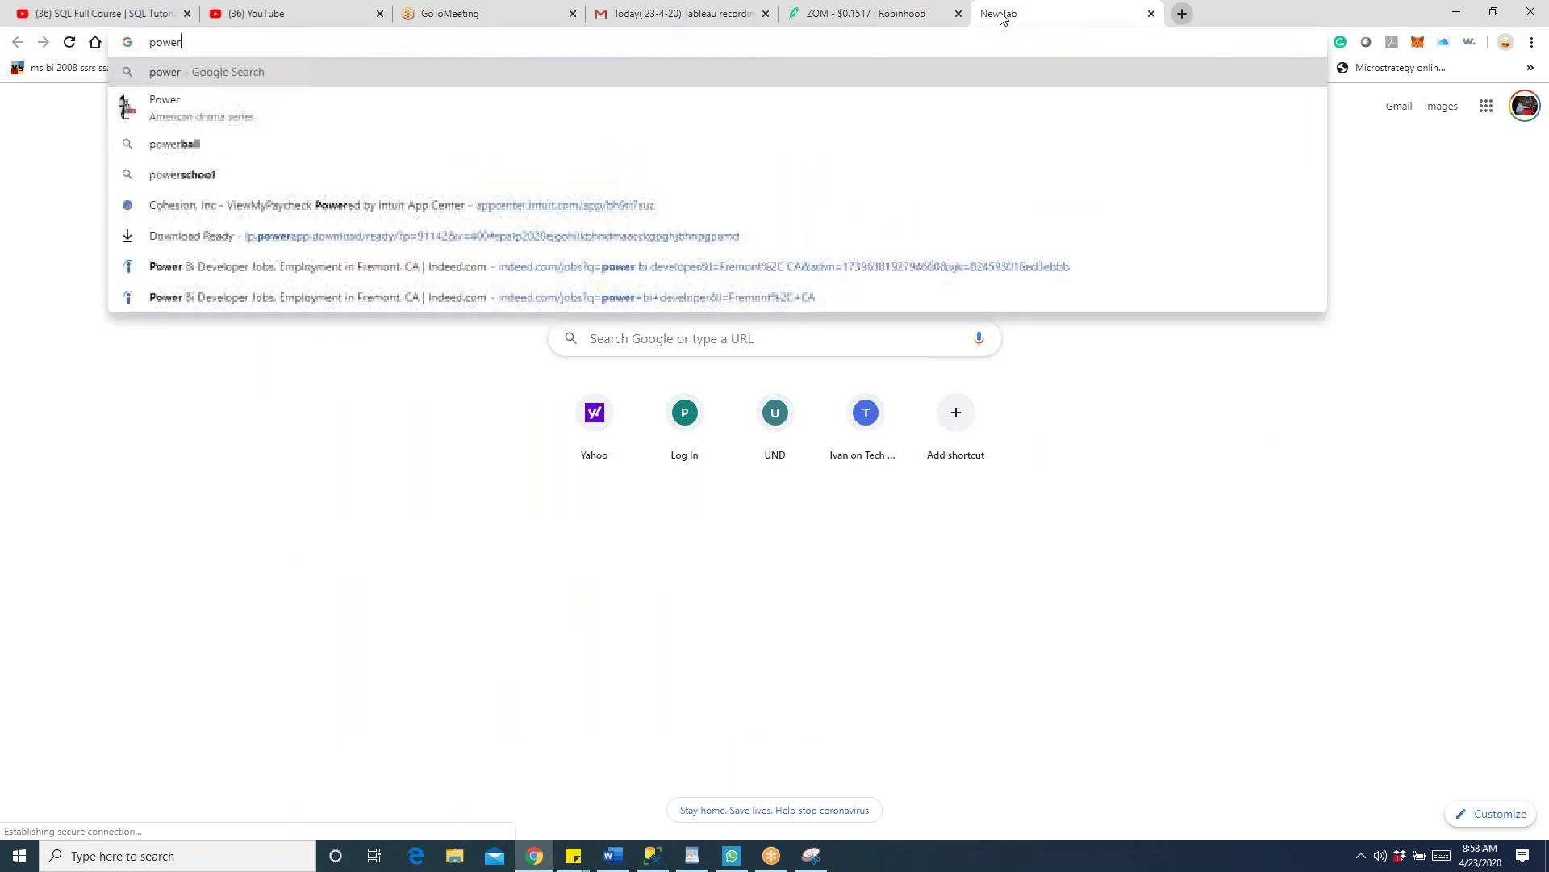
type(" bi dow")
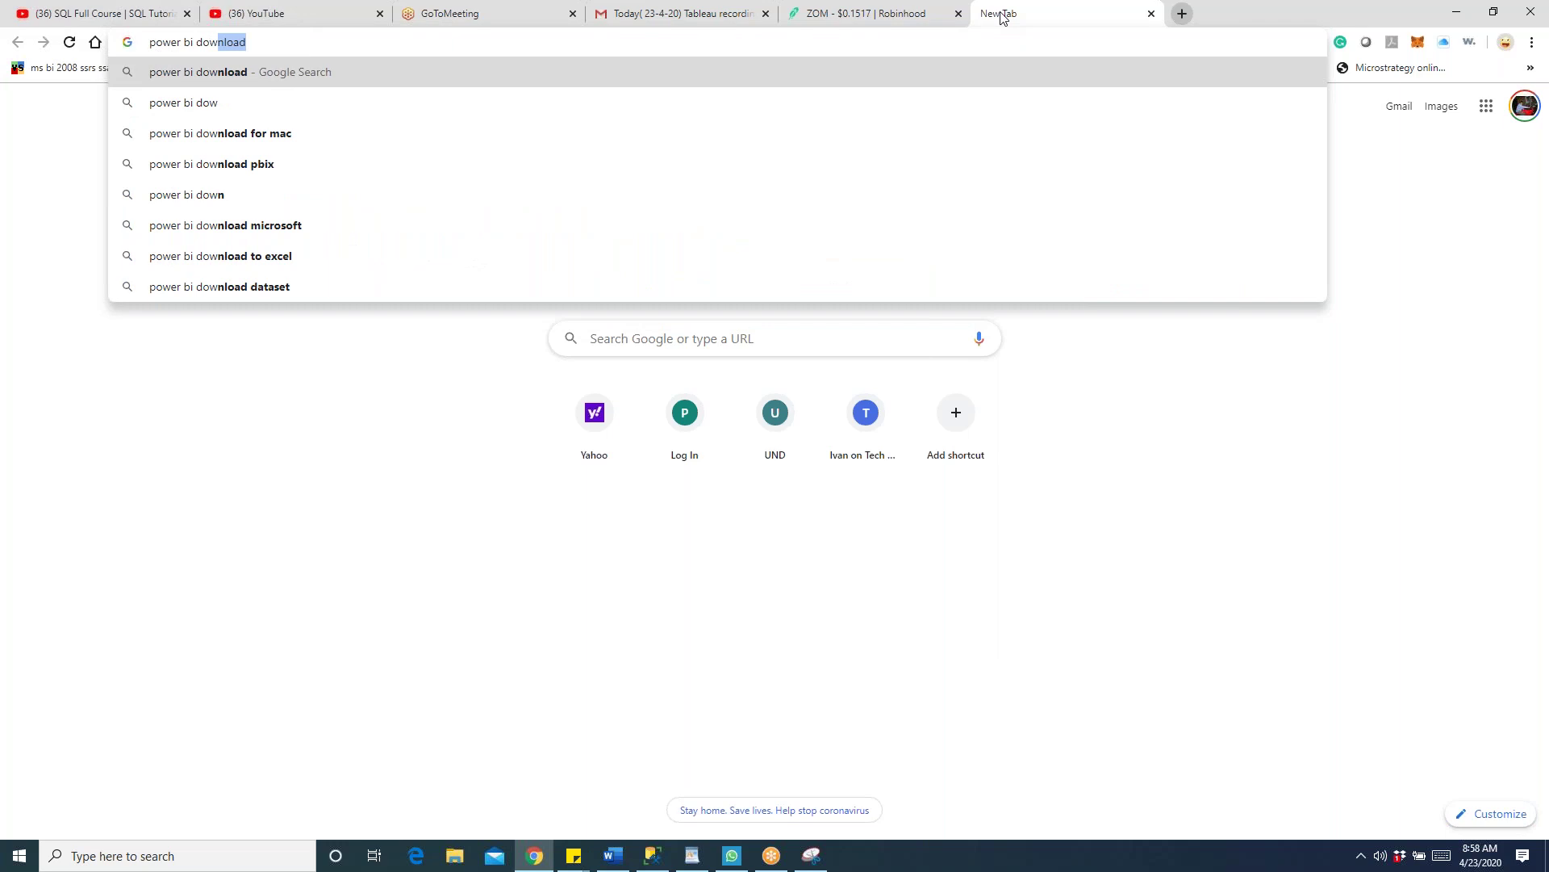
key("BackSpace")
key("Down")
key("BackSpace")
key("BackSpace")
key("BackSpace")
key("BackSpace")
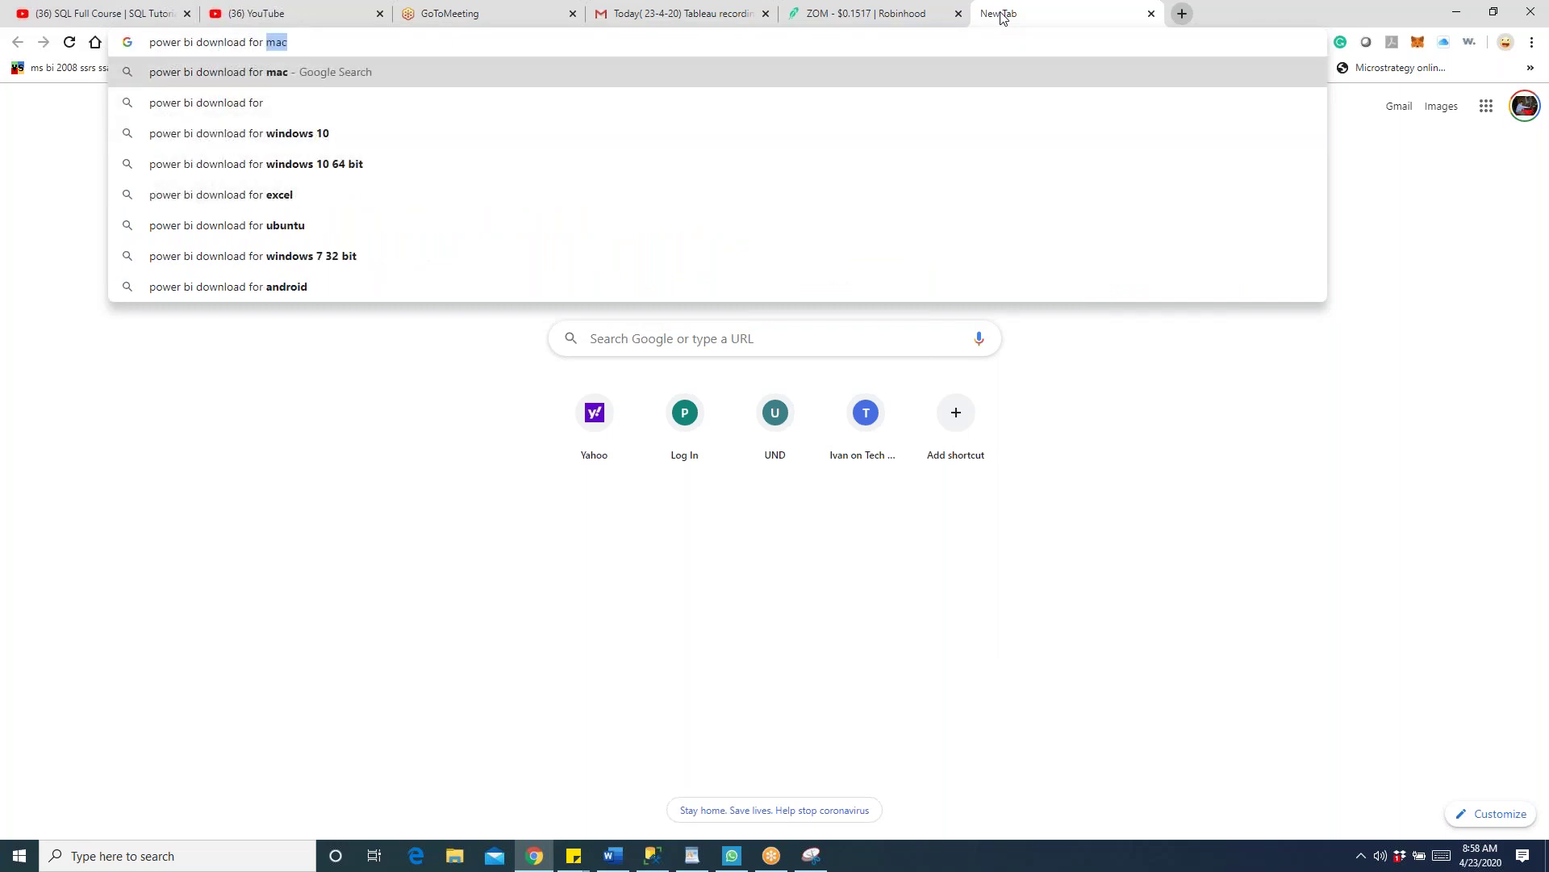
key("BackSpace")
type("windows 10")
key("Down")
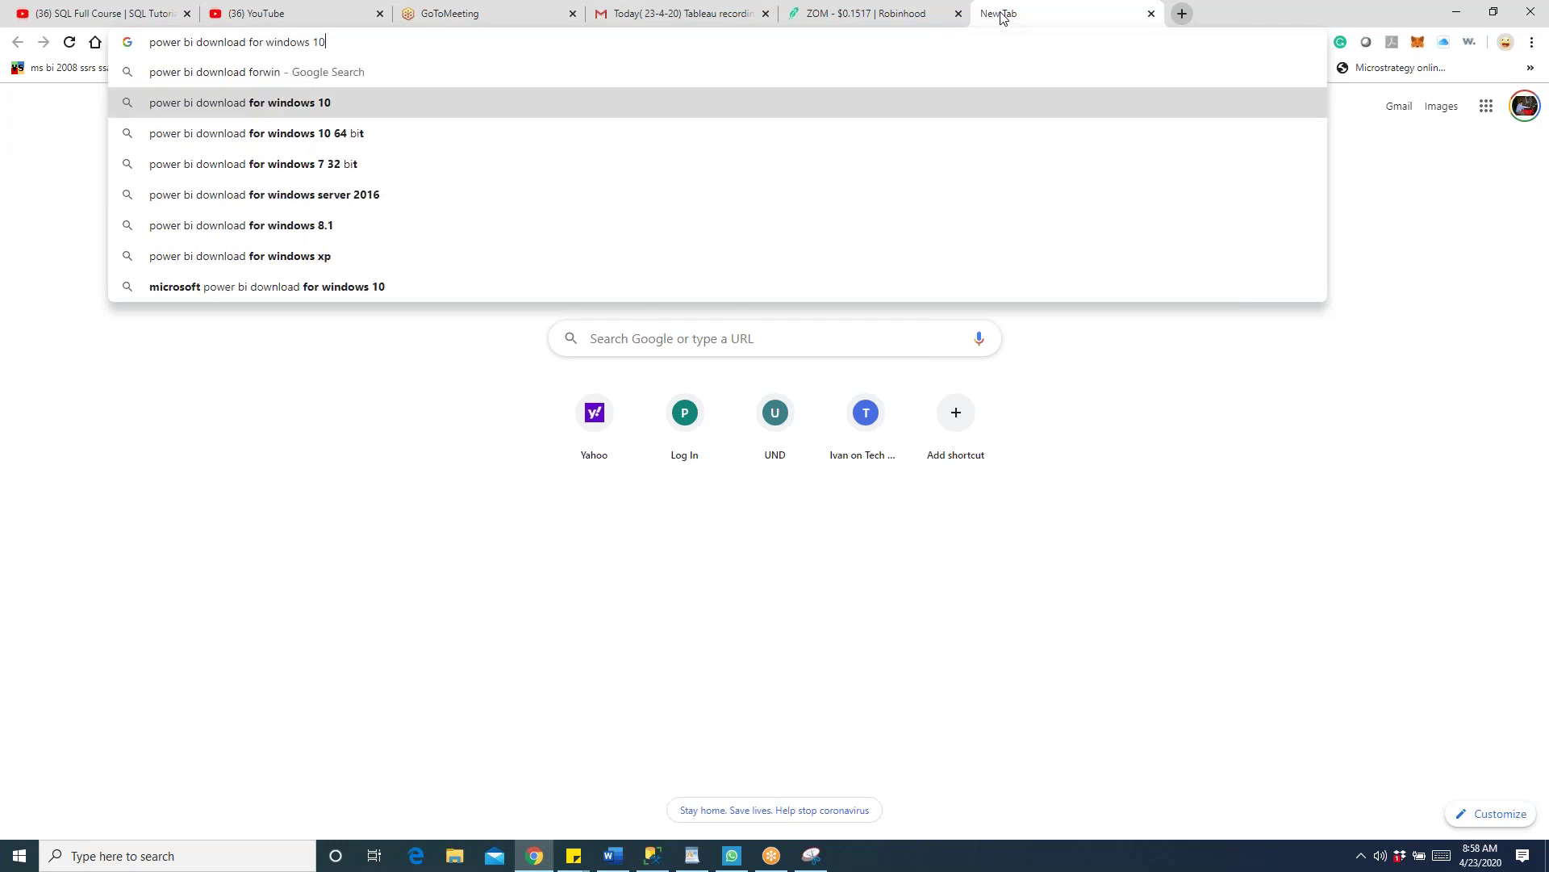
key("Return")
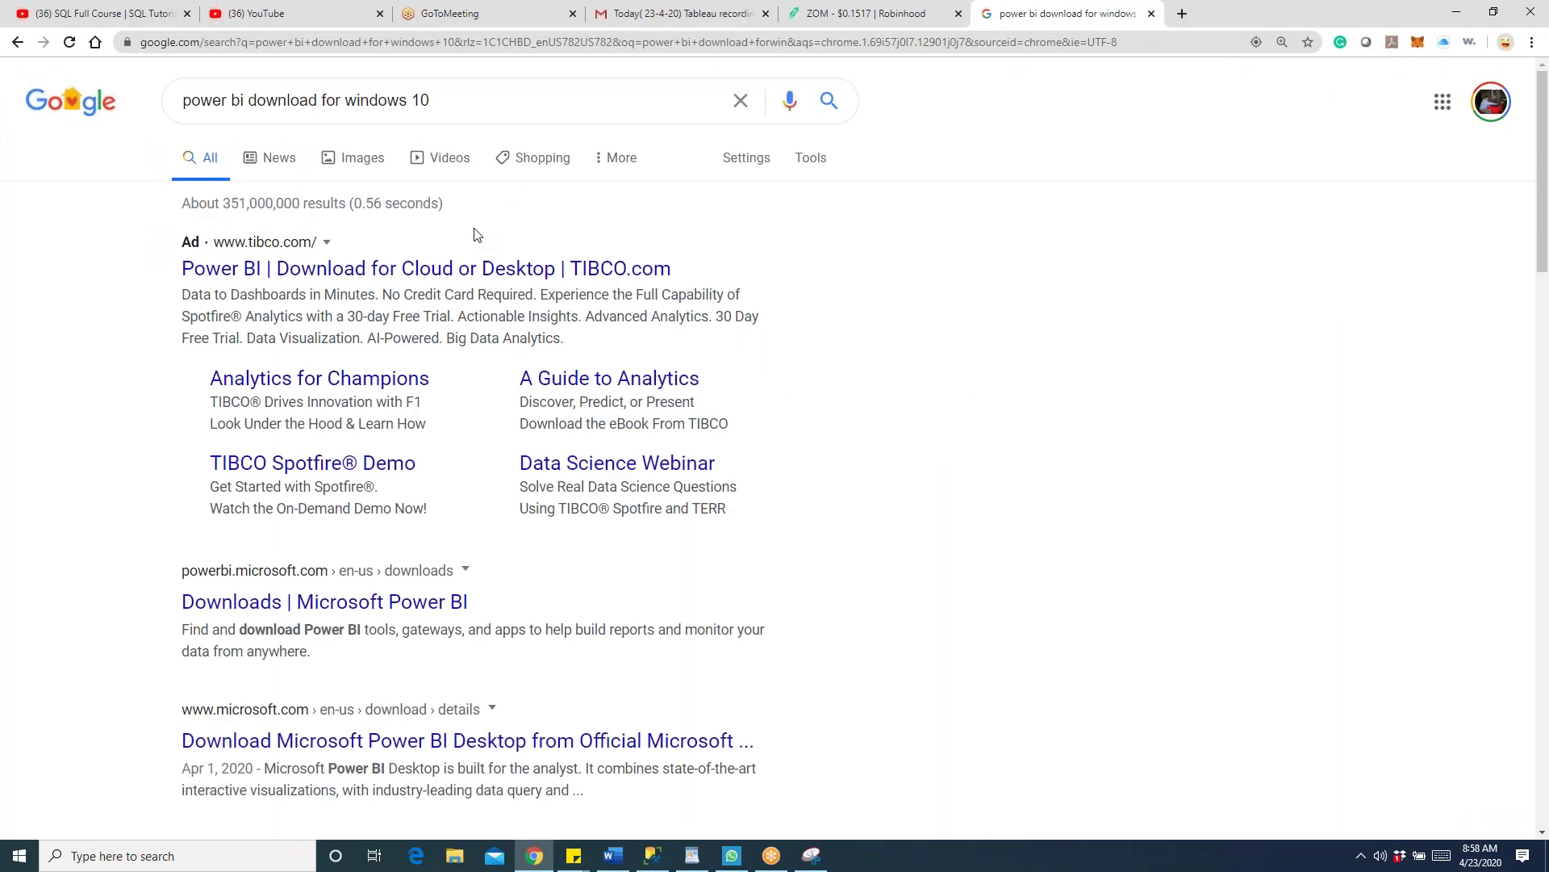
left_click(505, 268)
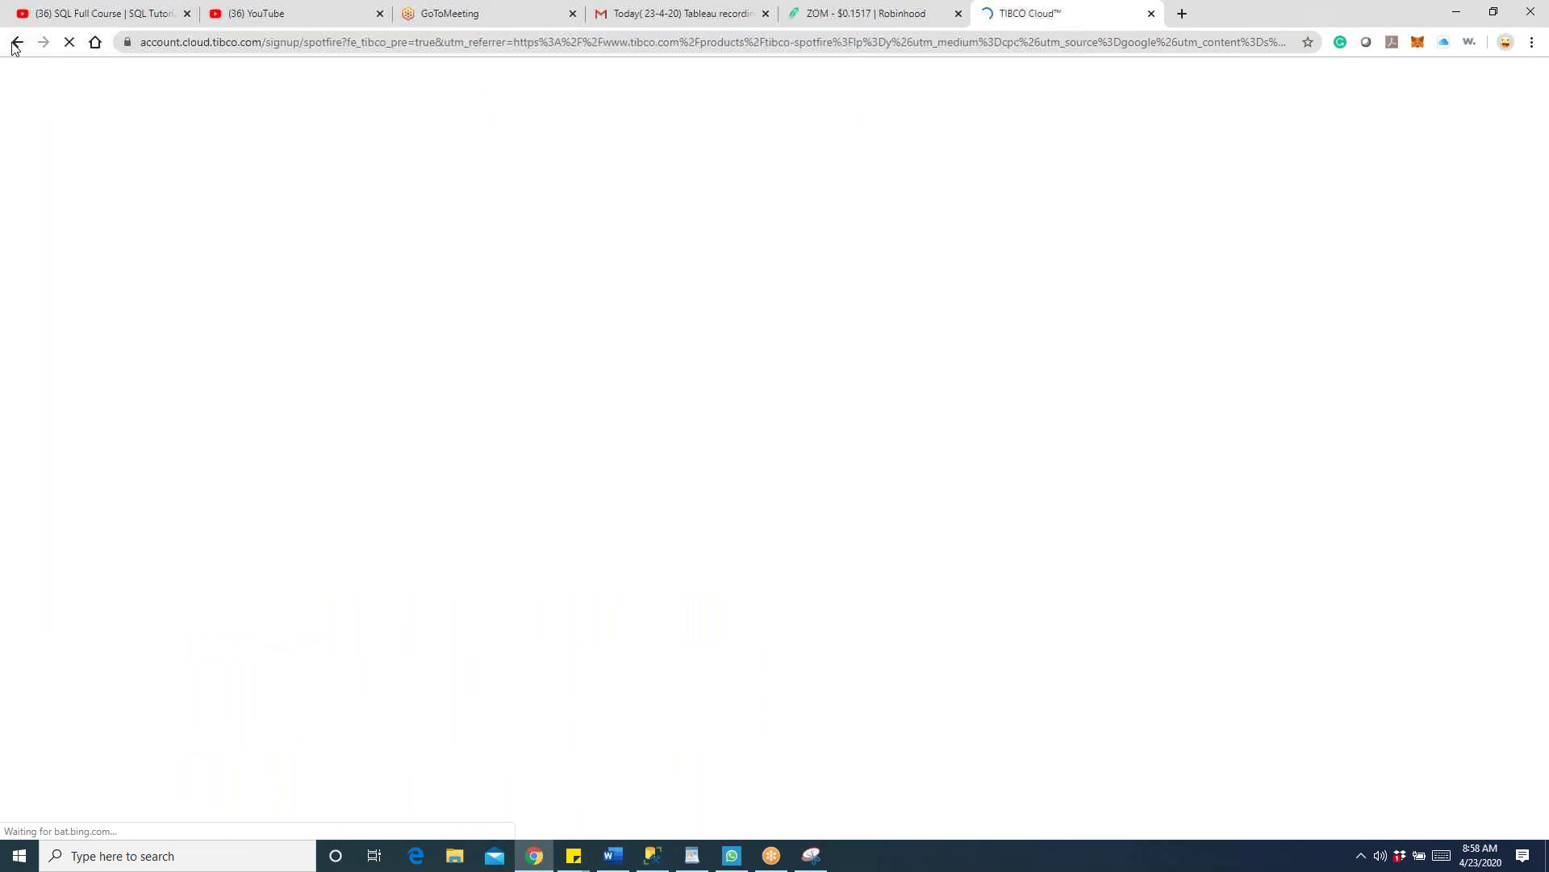
left_click(16, 44)
left_click(17, 45)
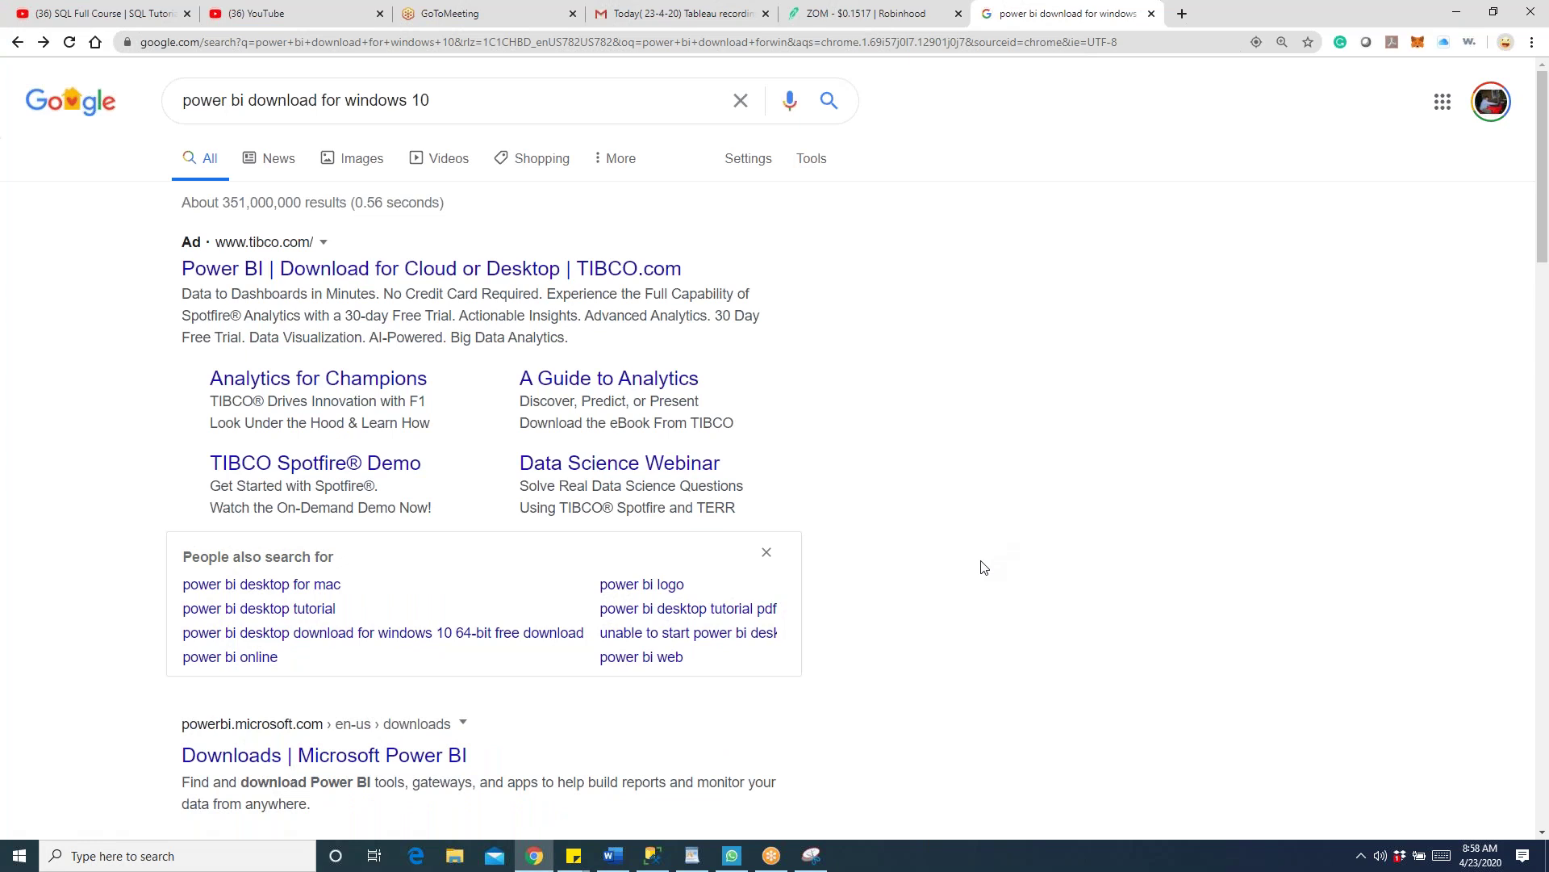
Open the Downloads | Microsoft Power BI result and bring up the Microsoft Power BI Desktop download in Microsoft Store
scroll(984, 568, "down", 1)
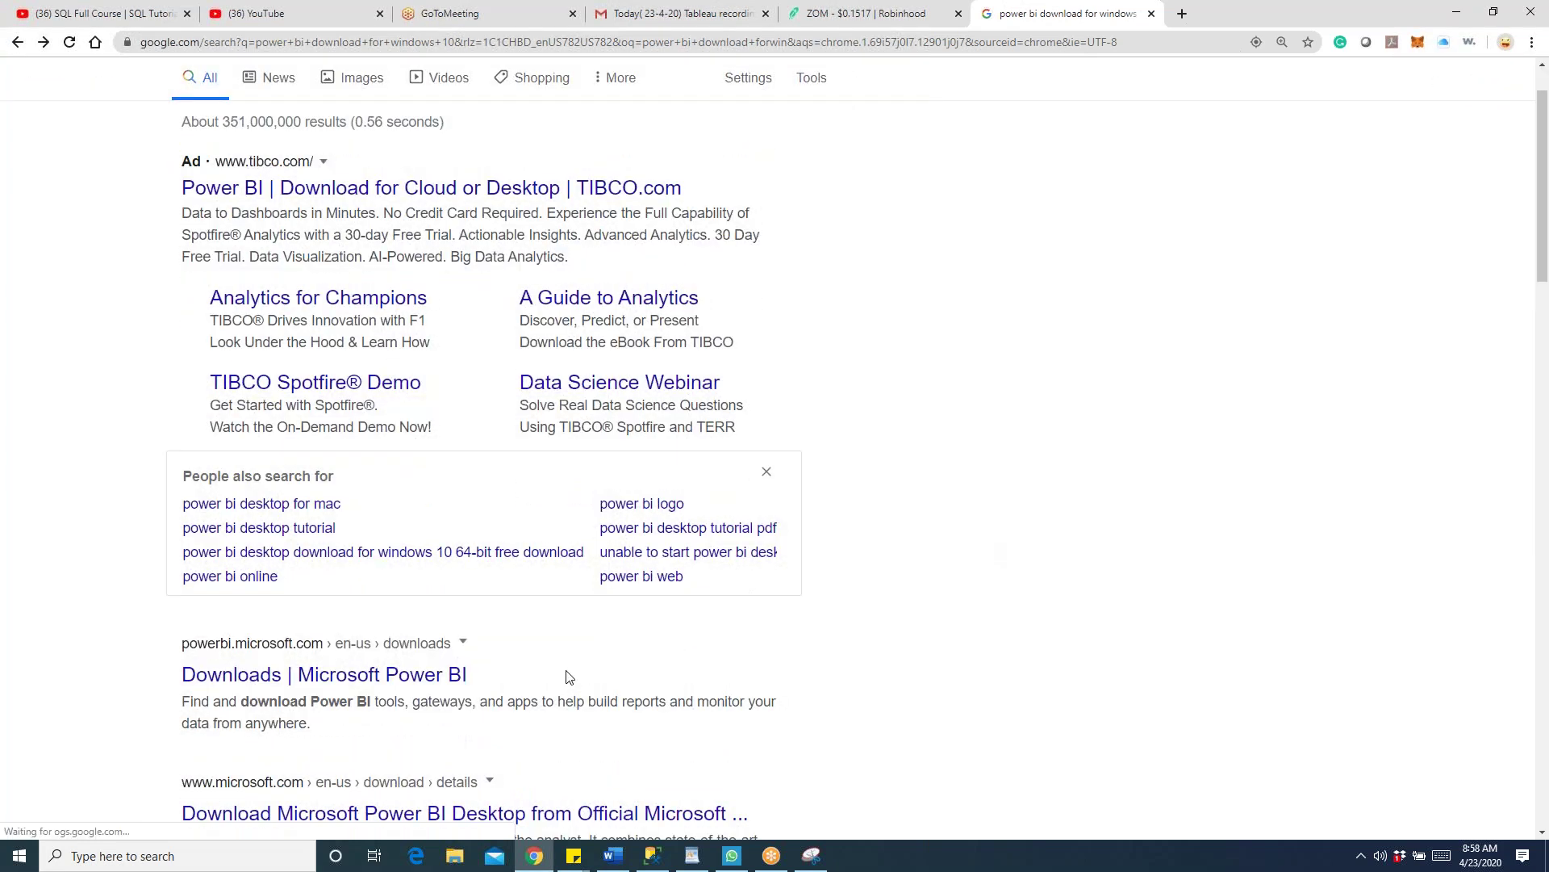
left_click(376, 688)
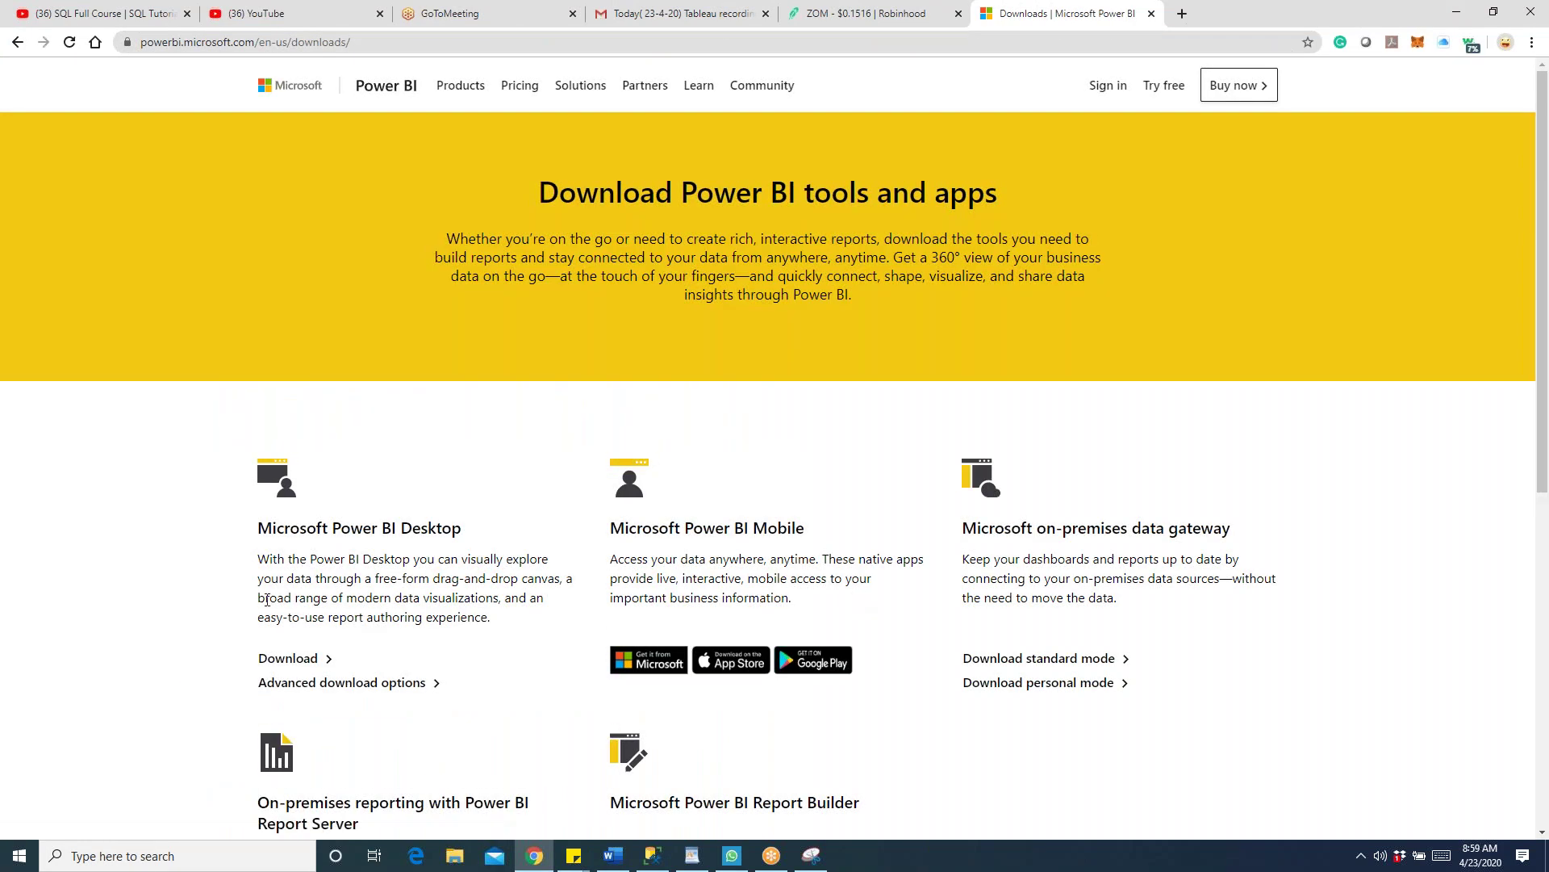
scroll(328, 529, "down", 1)
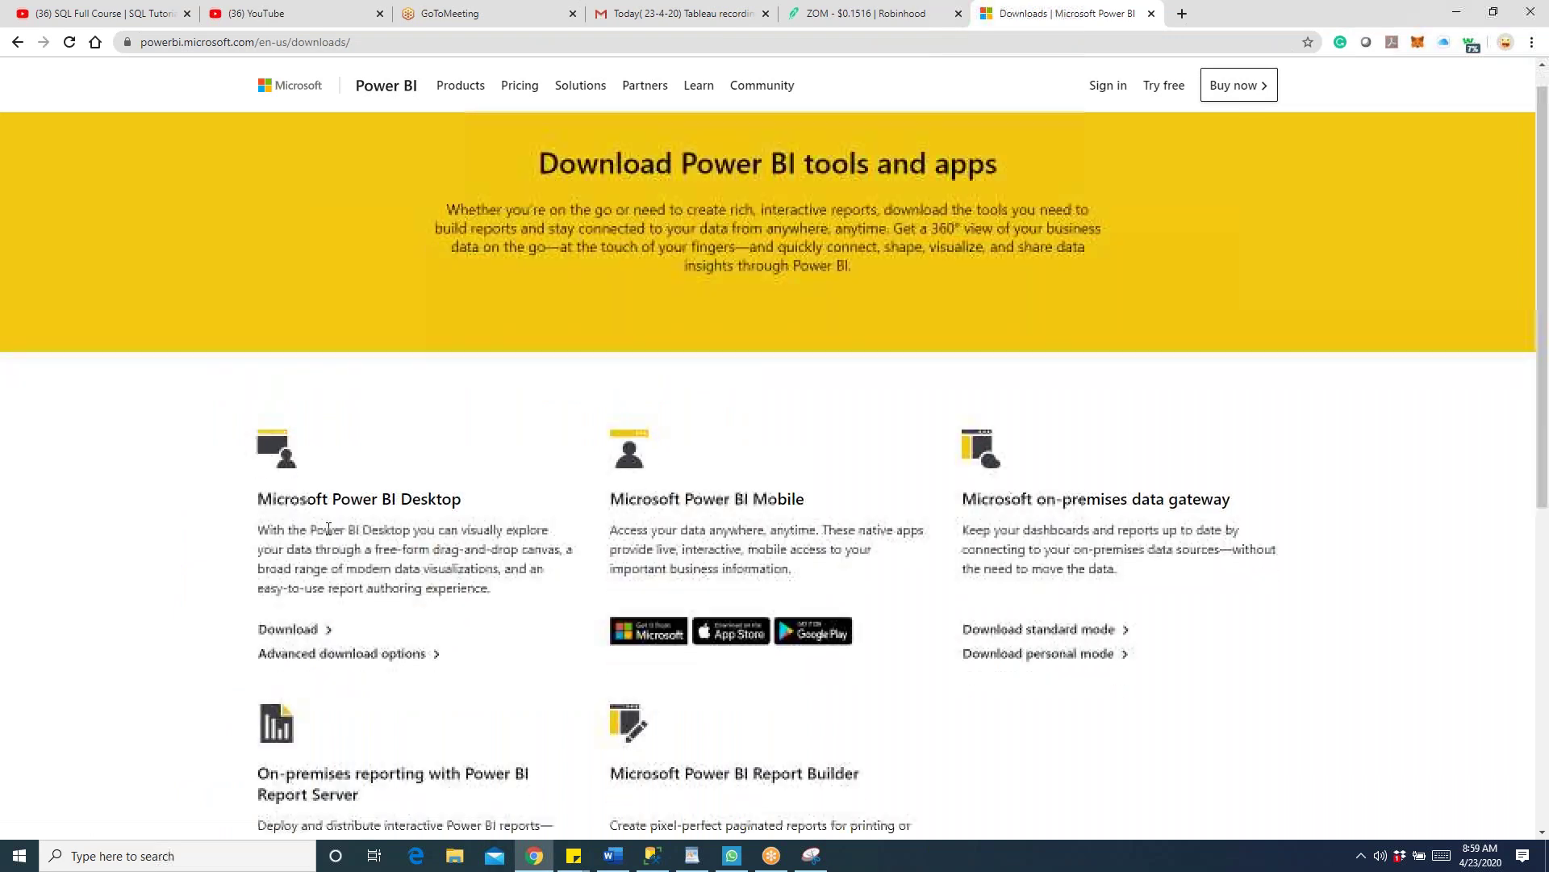
left_click(307, 579)
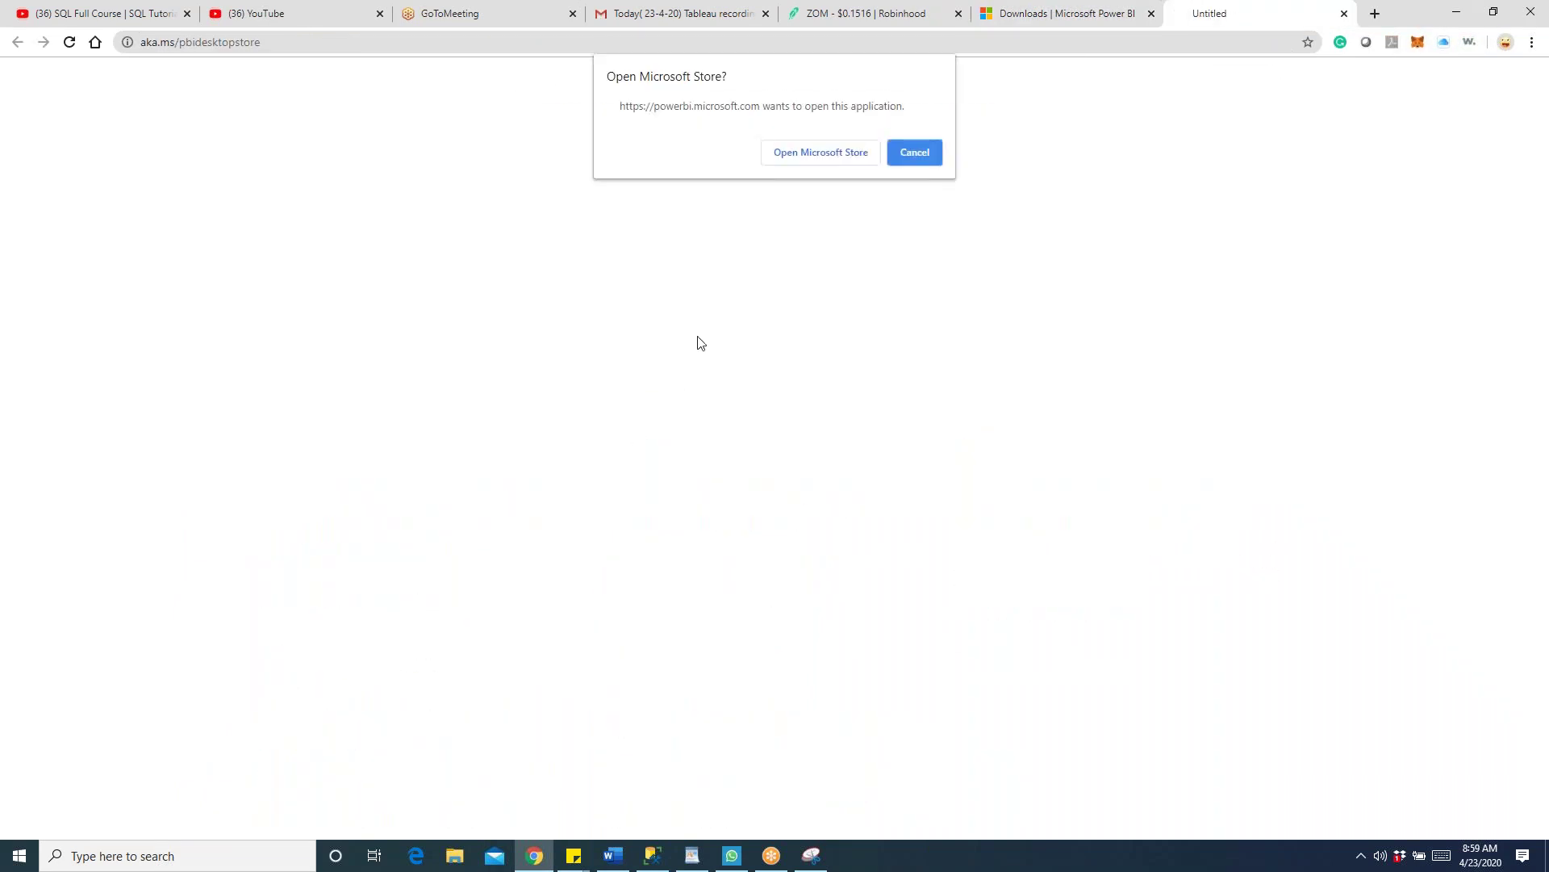
left_click(794, 157)
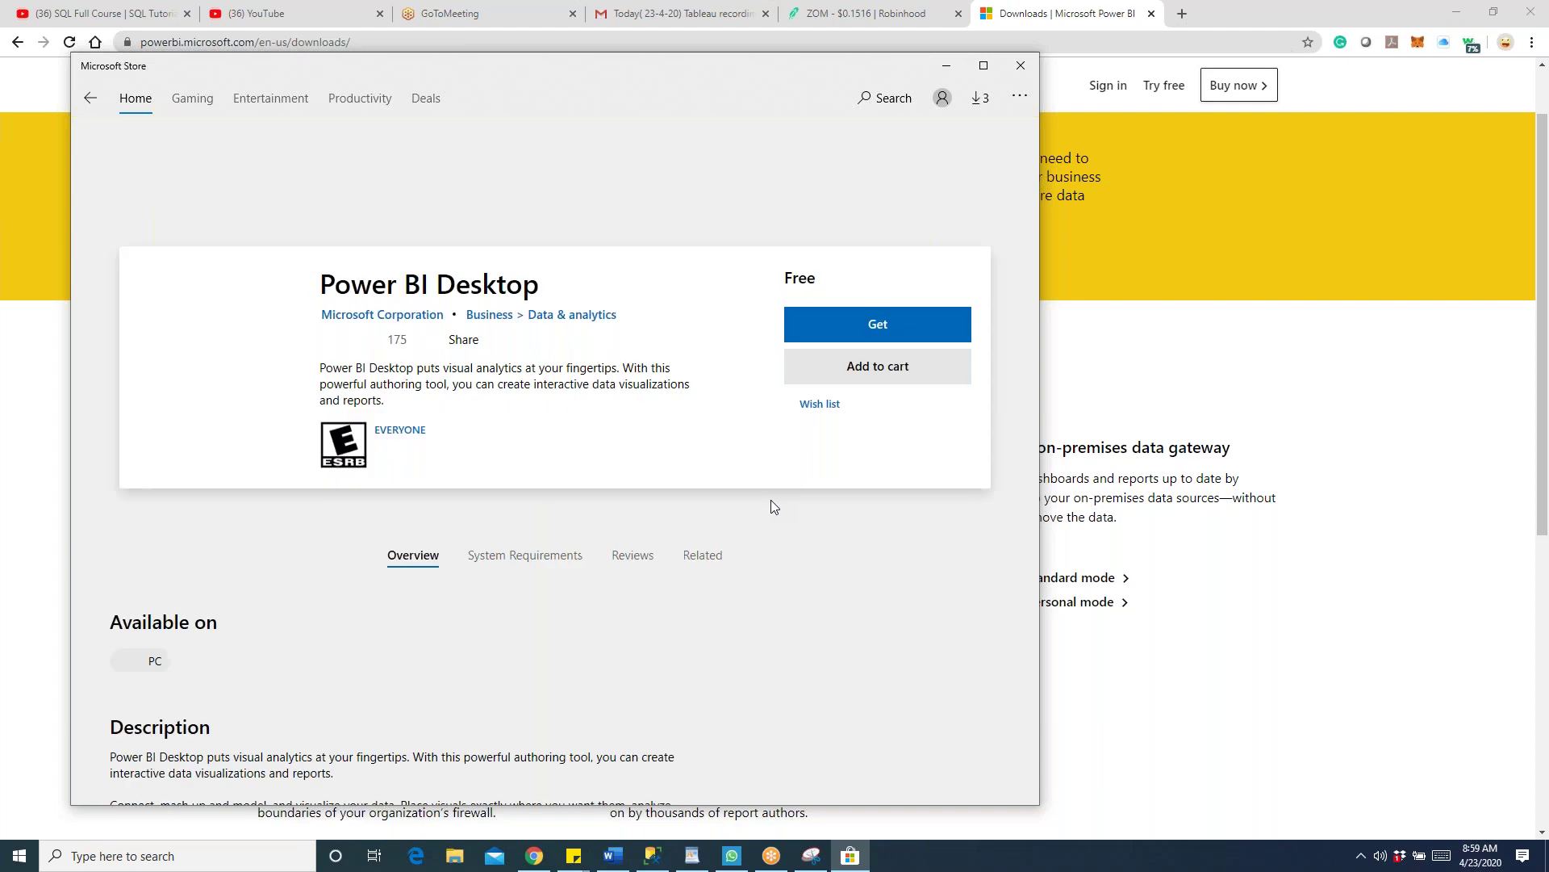
Install Power BI Desktop from the Microsoft Store and launch it, dismissing its sign-in welcome screen
left_click(885, 335)
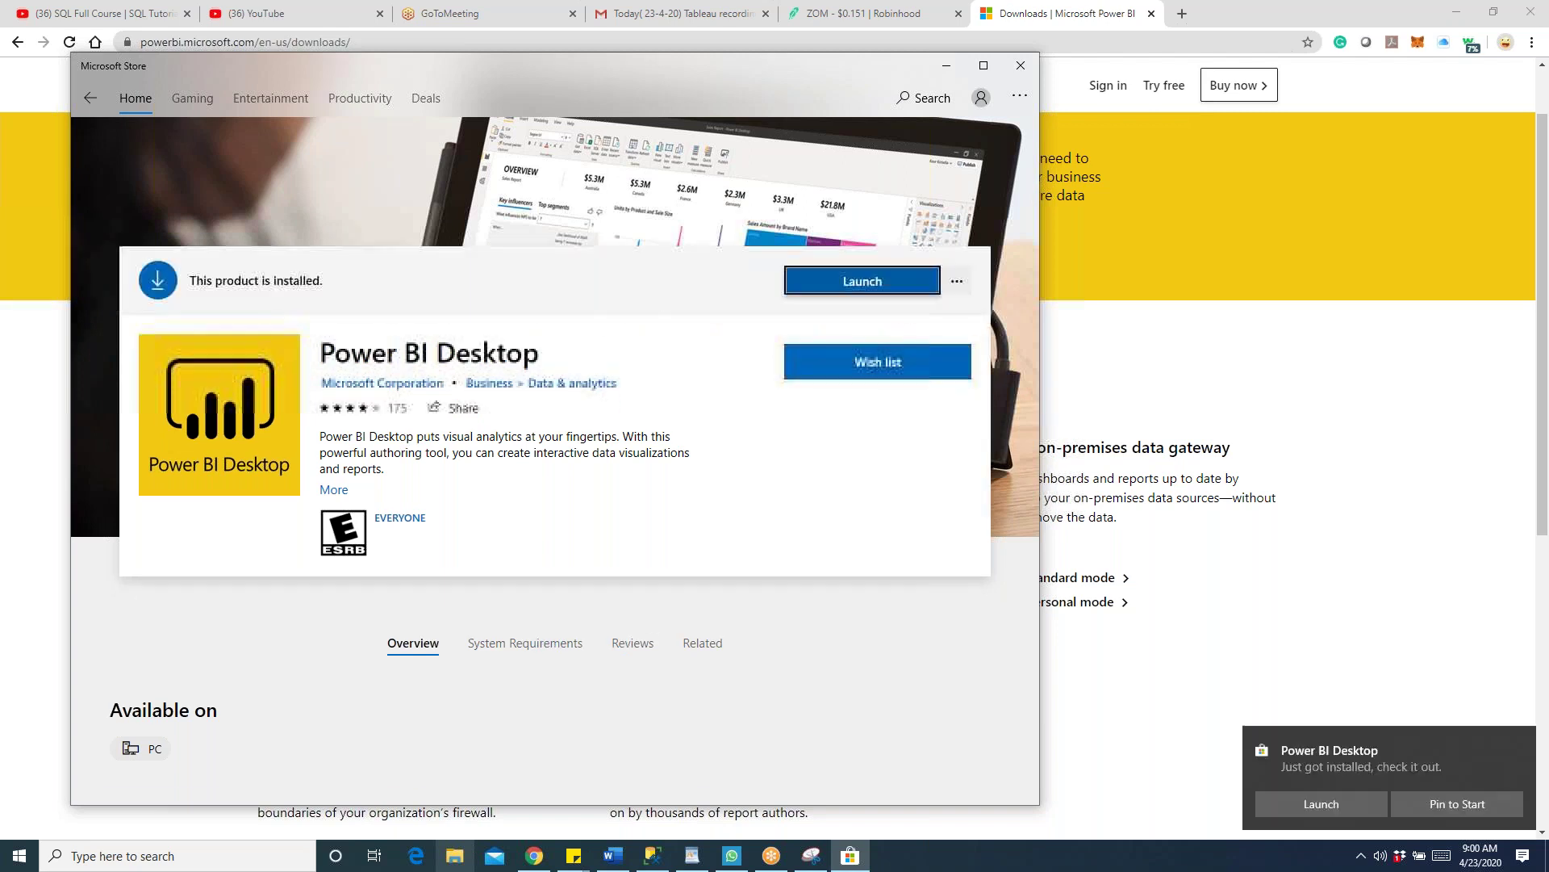
left_click(798, 280)
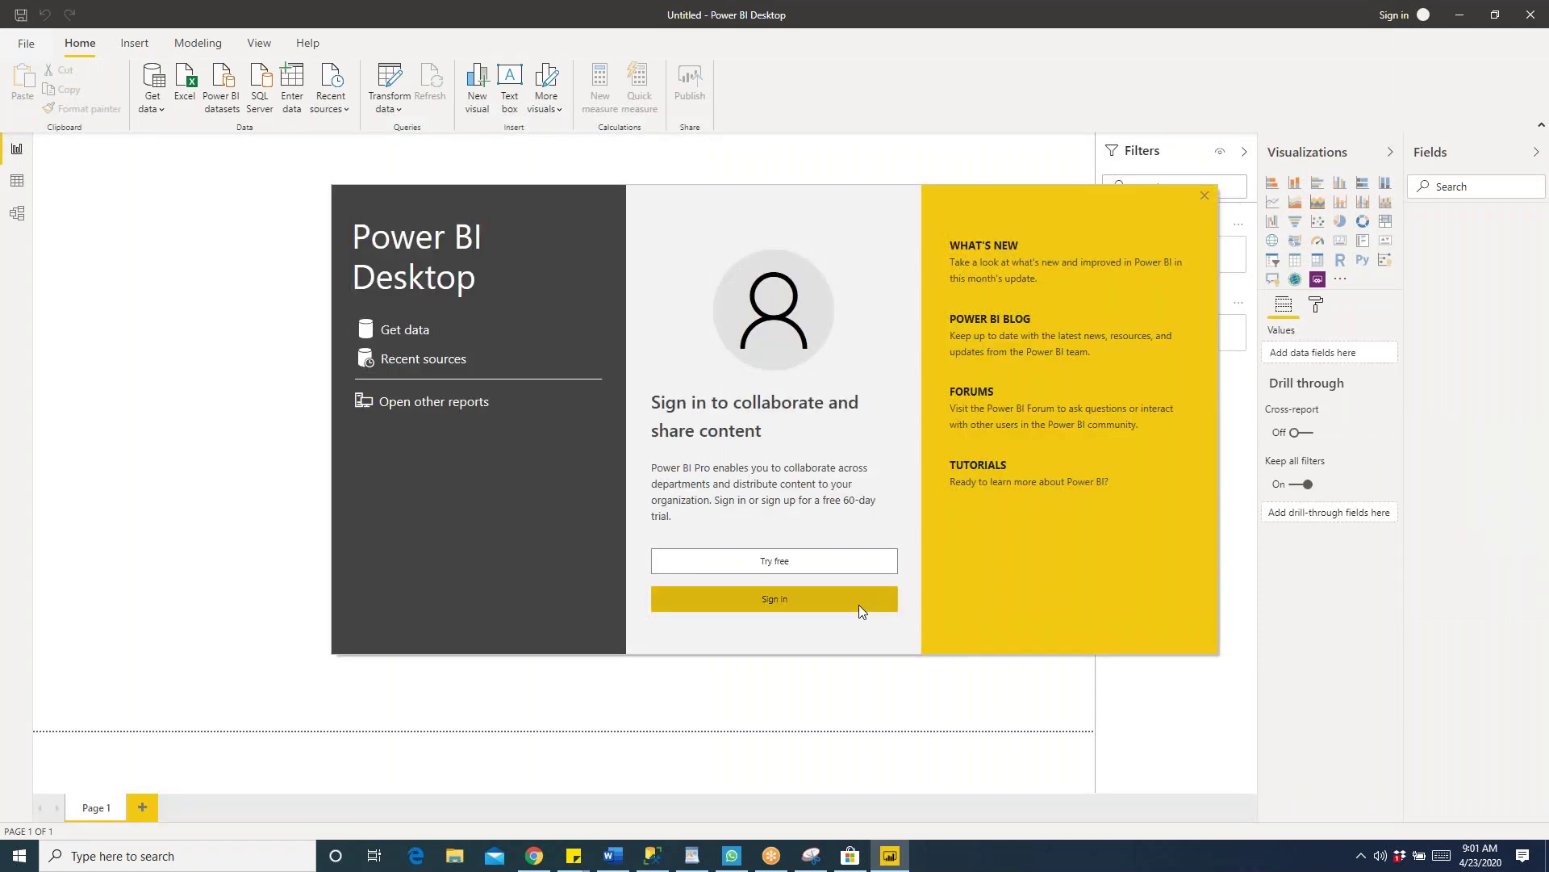
left_click(796, 603)
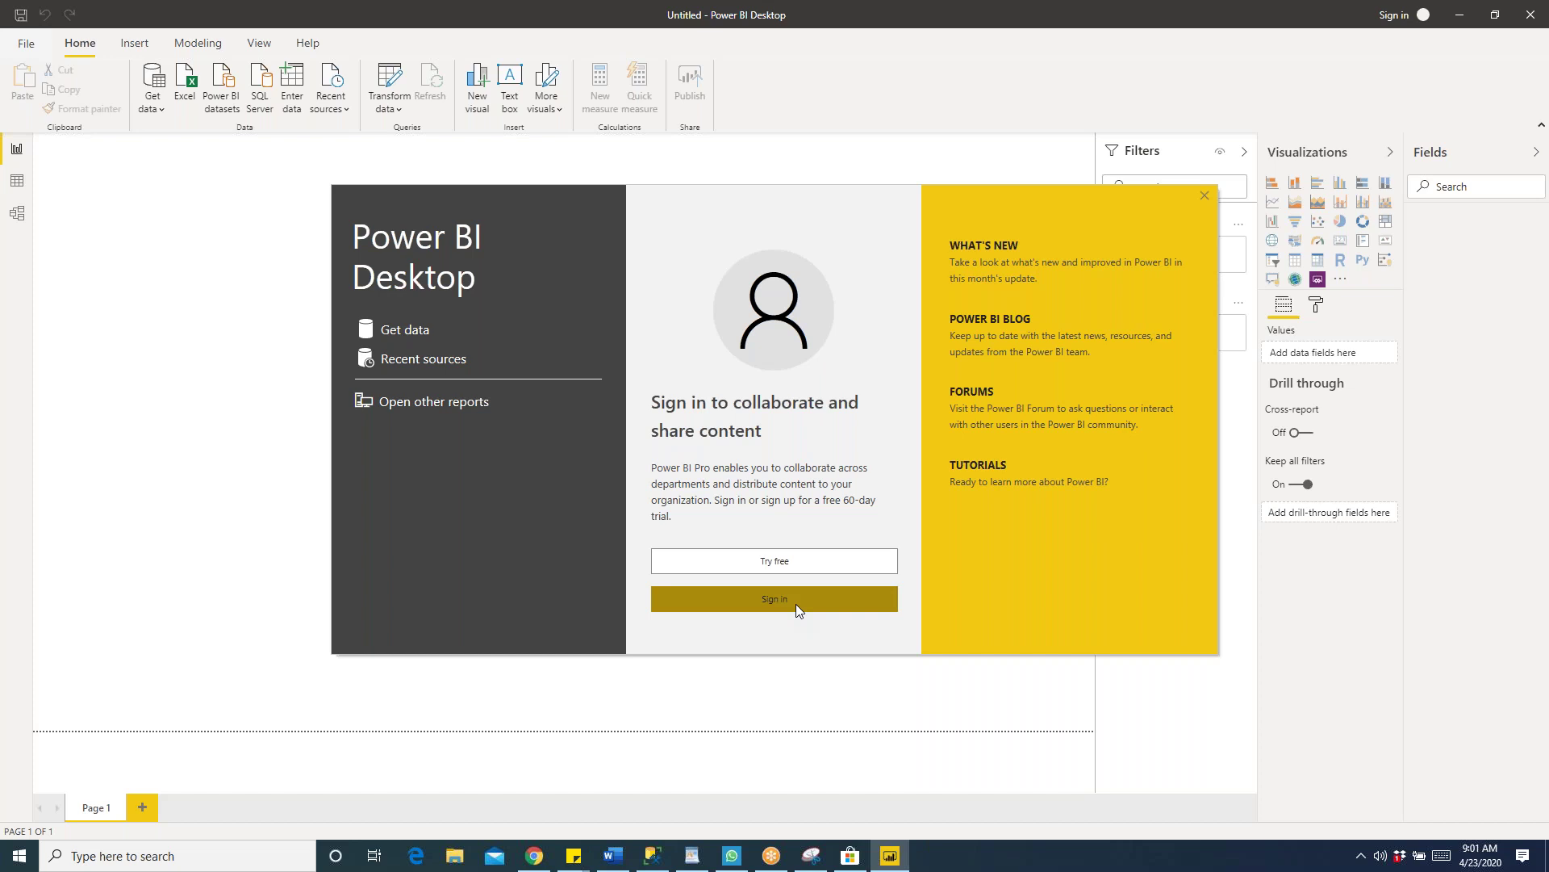
left_click(1203, 196)
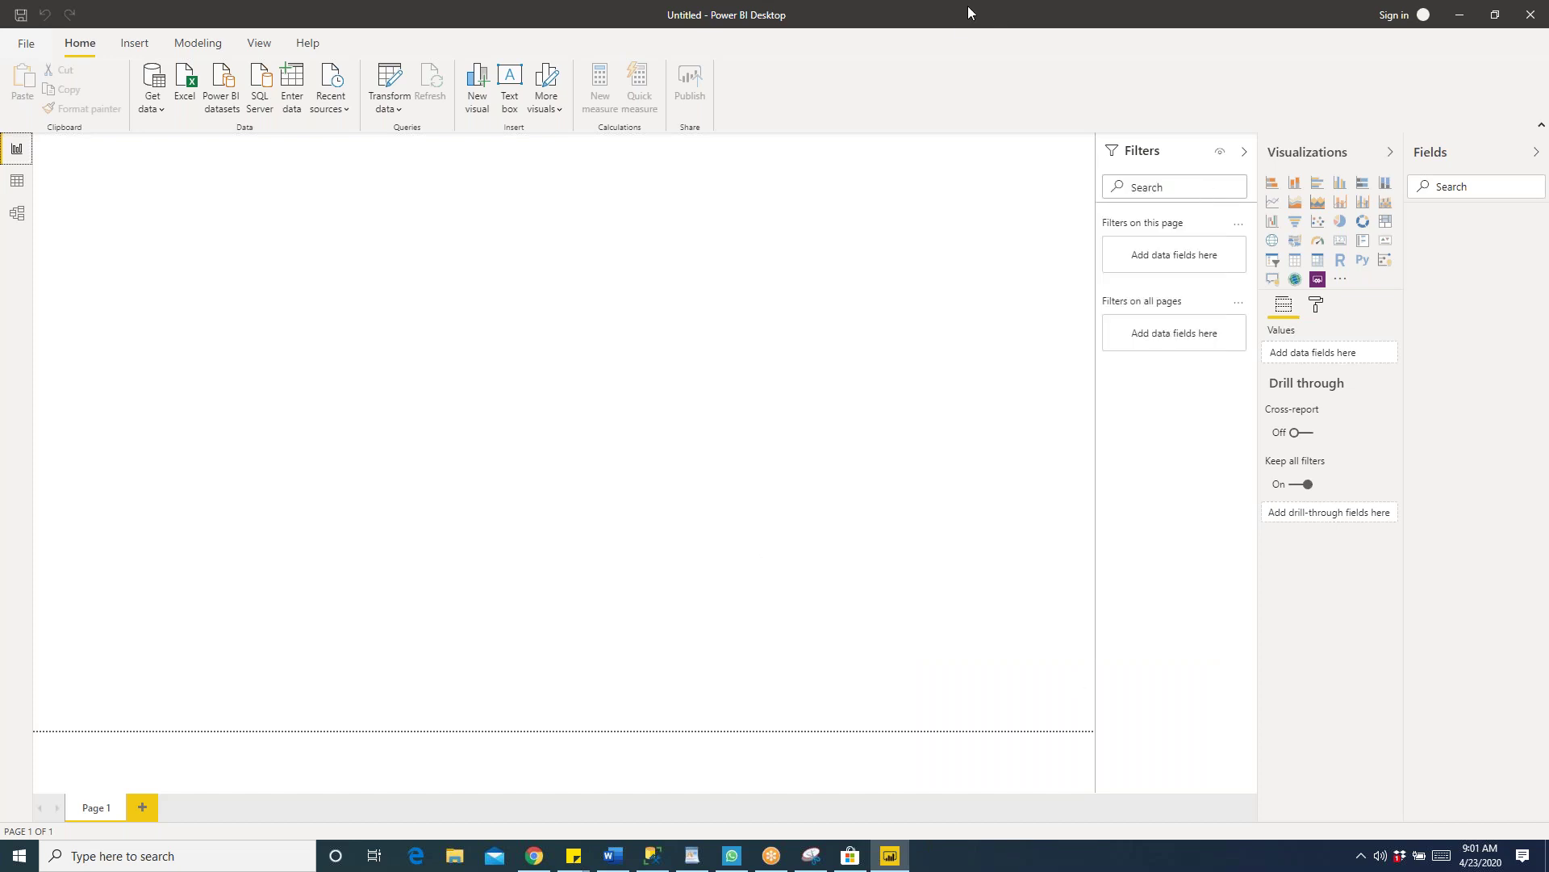
Close Power BI Desktop and the Microsoft Store, returning to the Power BI downloads page in Chrome
left_click_drag(967, 29, 826, 312)
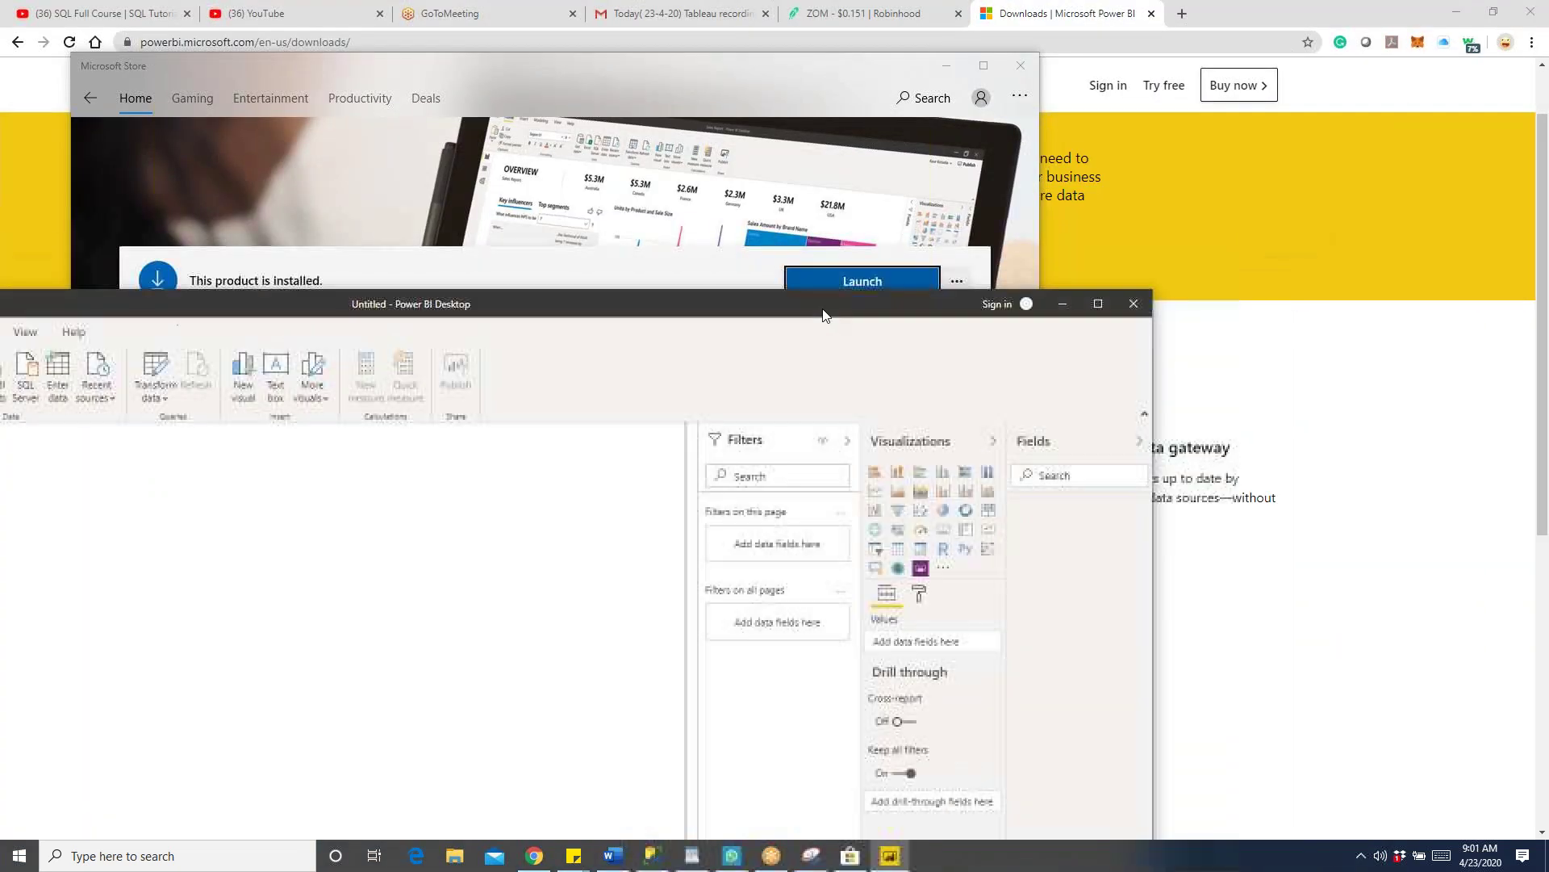
left_click(1136, 304)
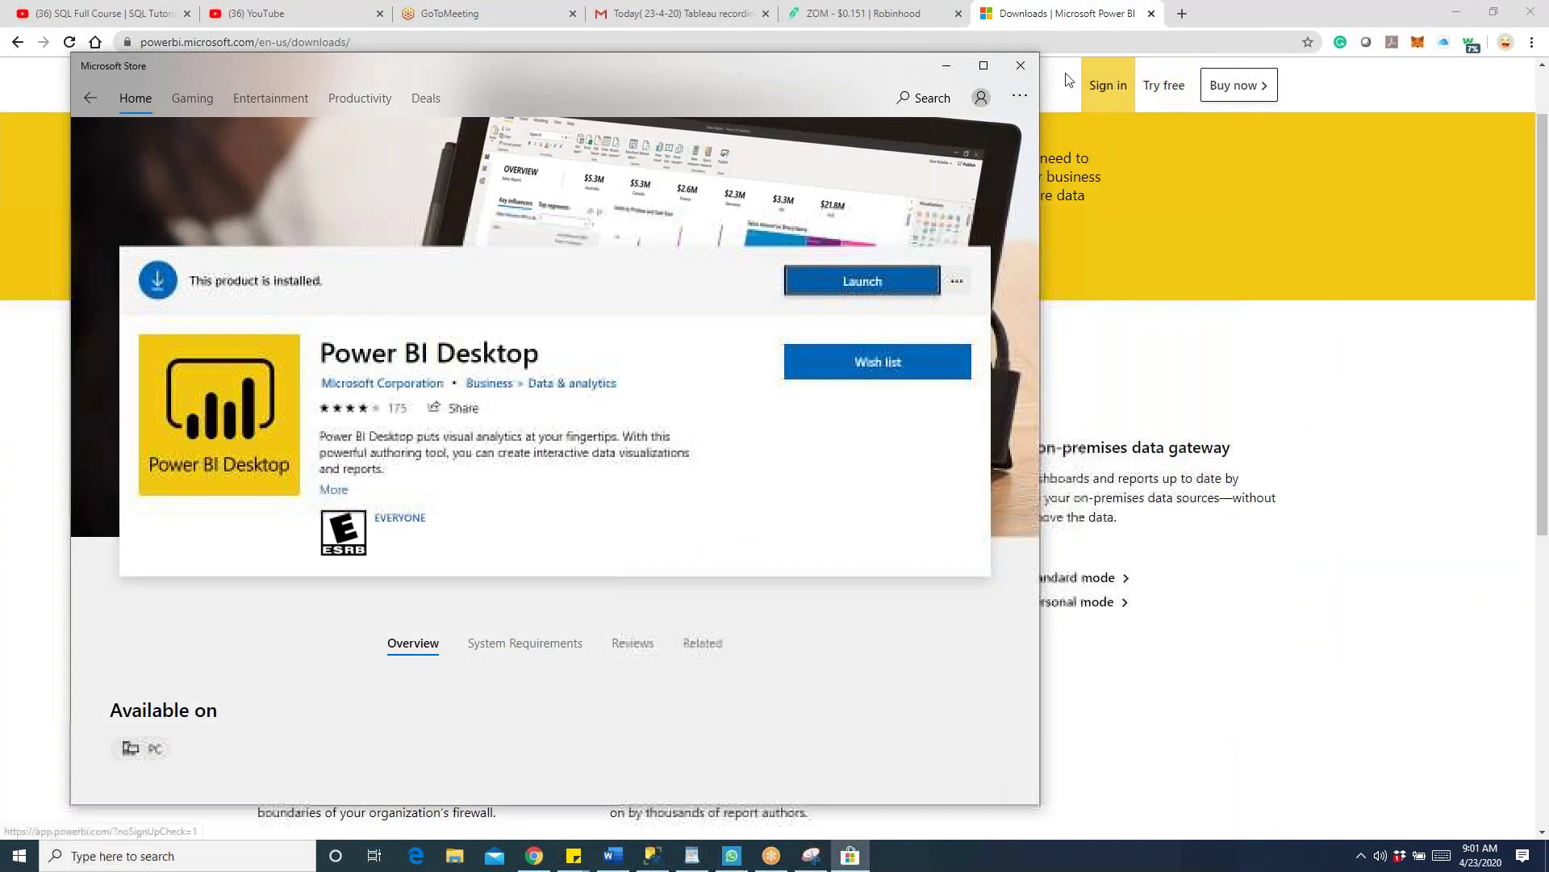
left_click(1020, 65)
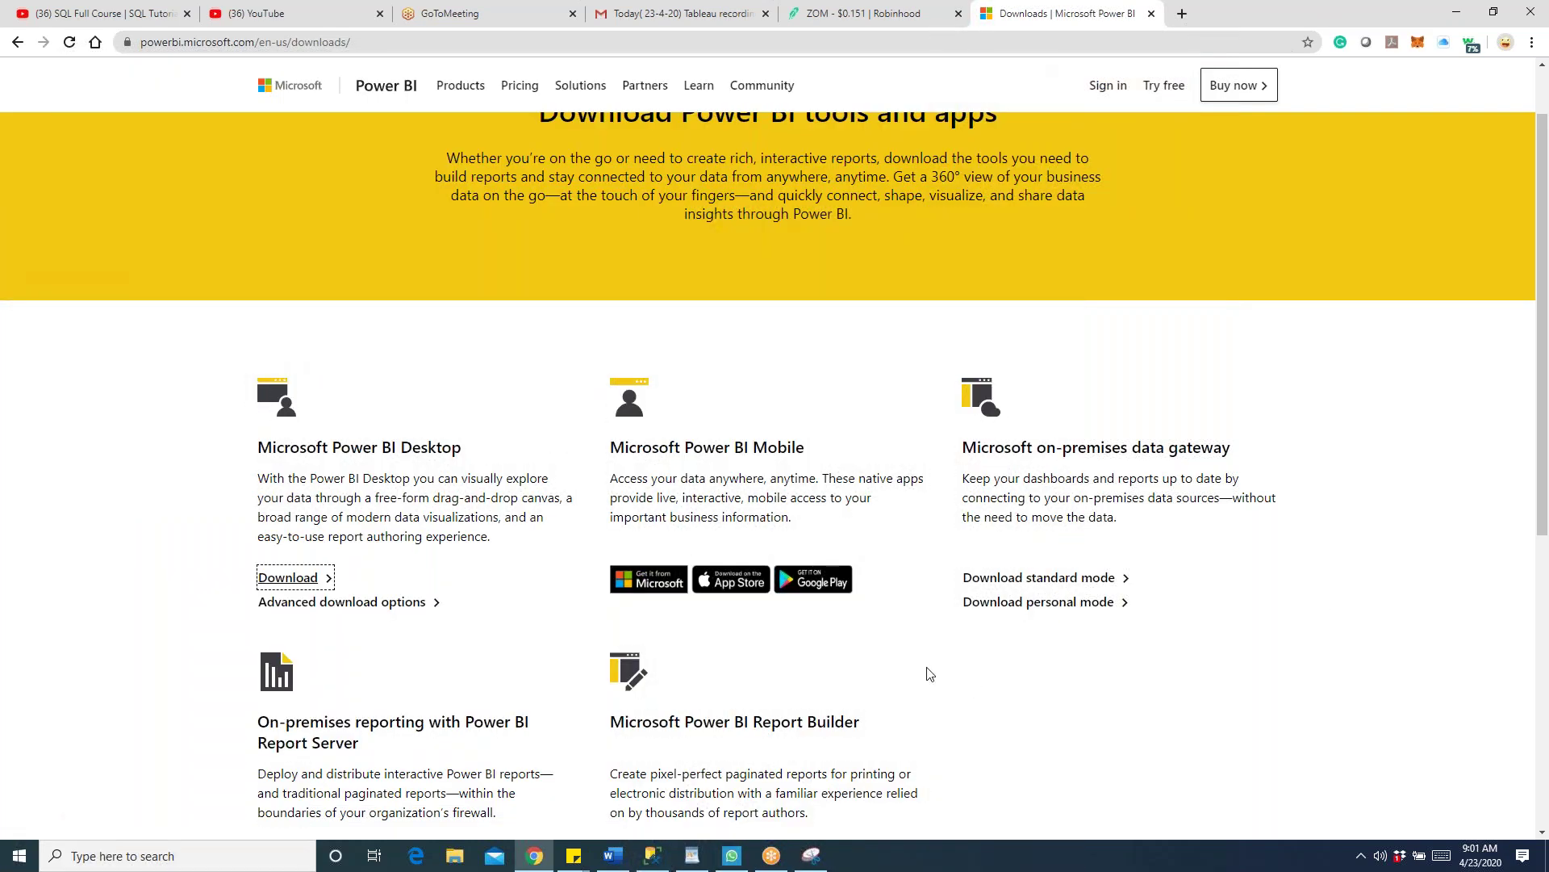
scroll(970, 636, "down", 2)
scroll(971, 636, "up", 1)
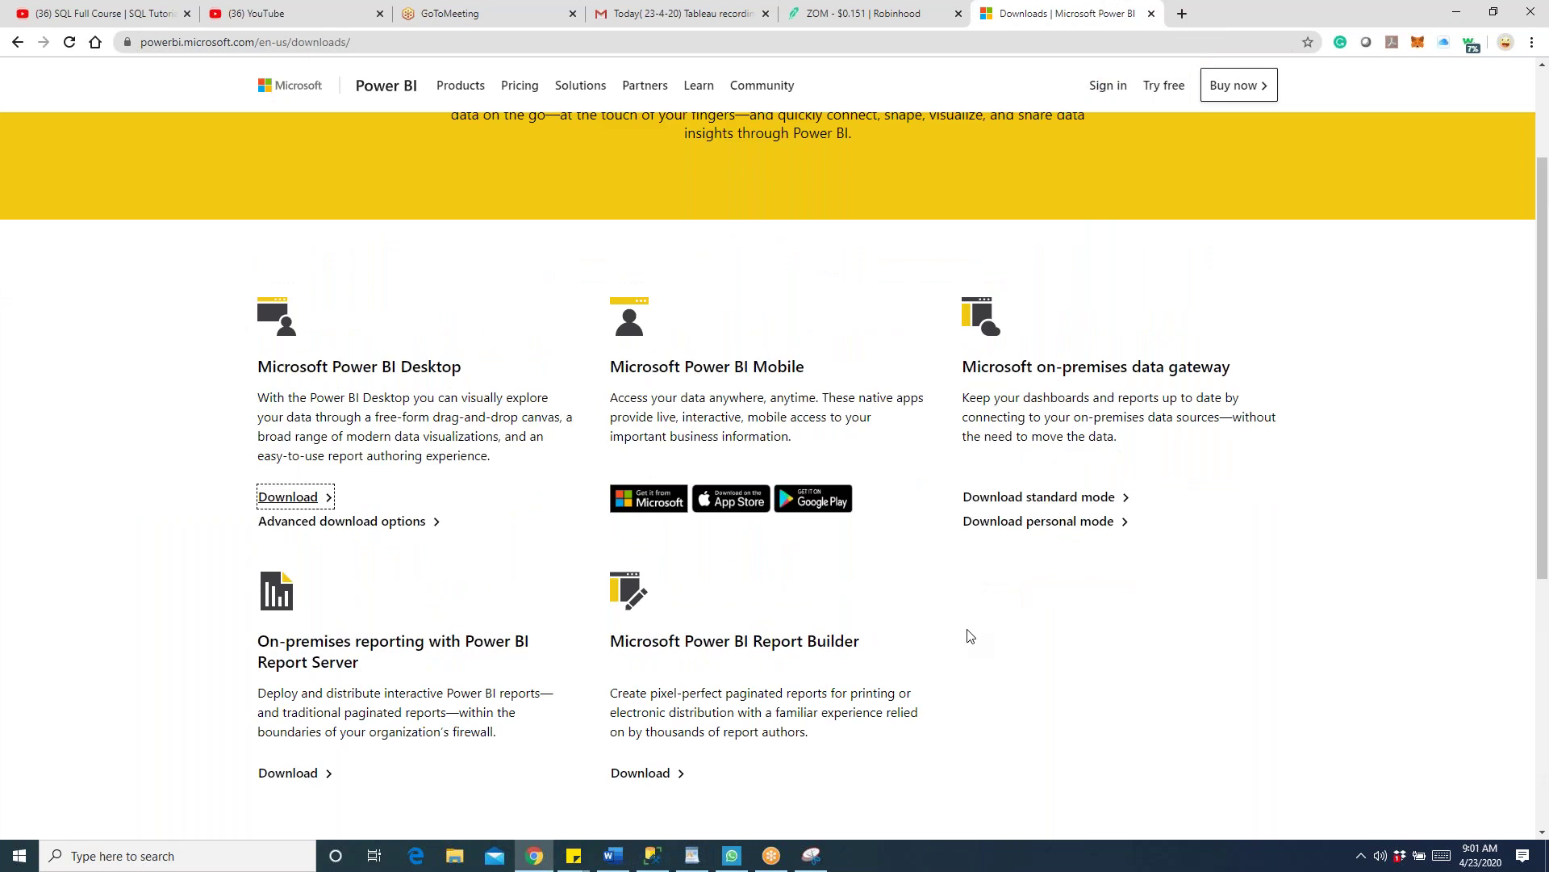